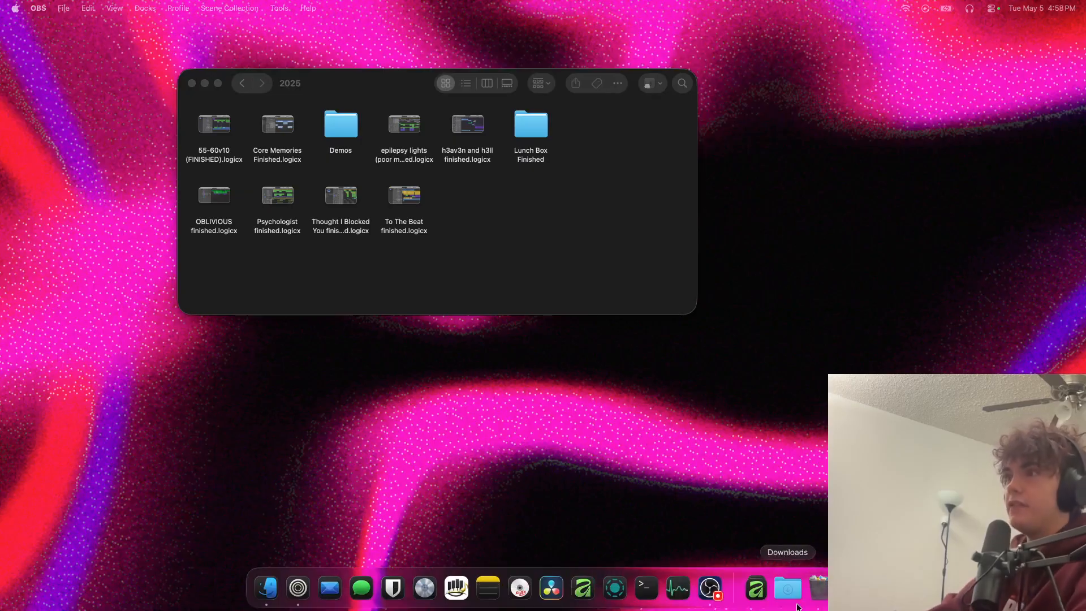
Enlarge the 2025 folder window and reposition it on the desktop
left_click(475, 230)
left_click_drag(564, 252, 34, 20)
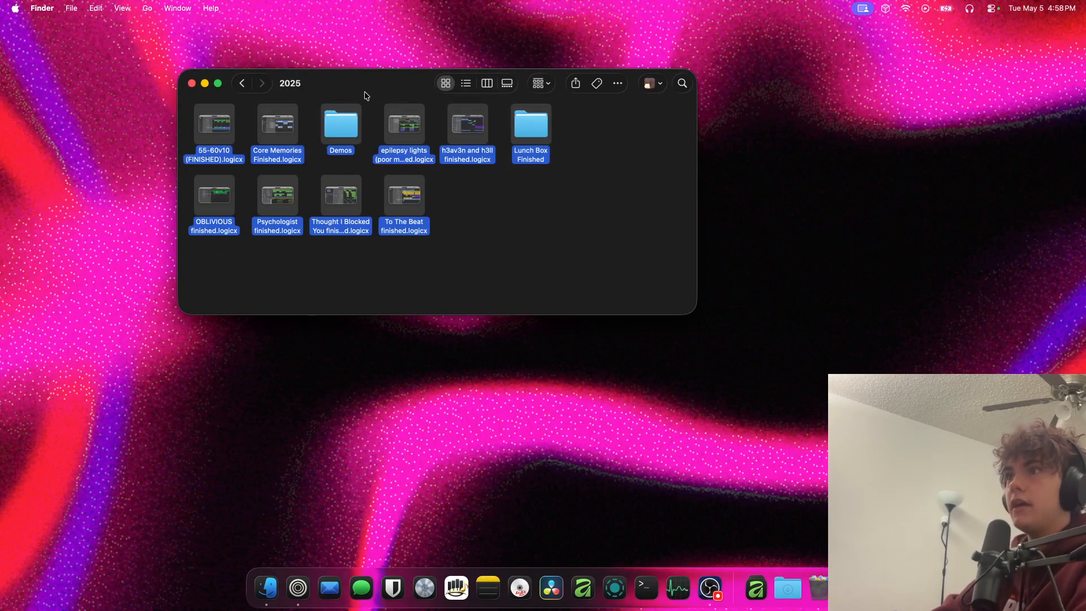
left_click_drag(686, 316, 797, 515)
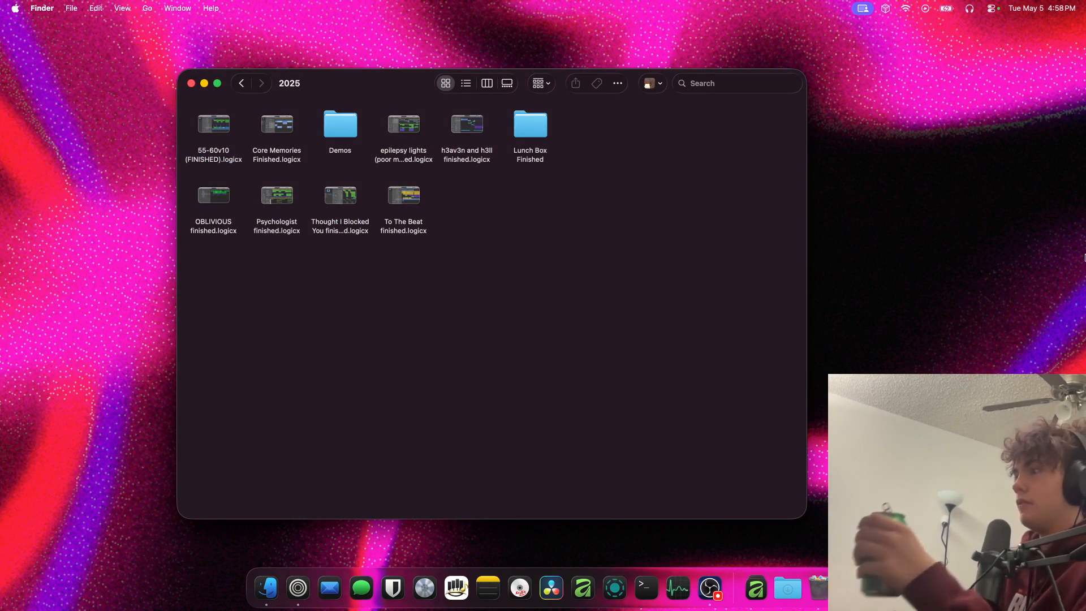
left_click(990, 267)
left_click(990, 267)
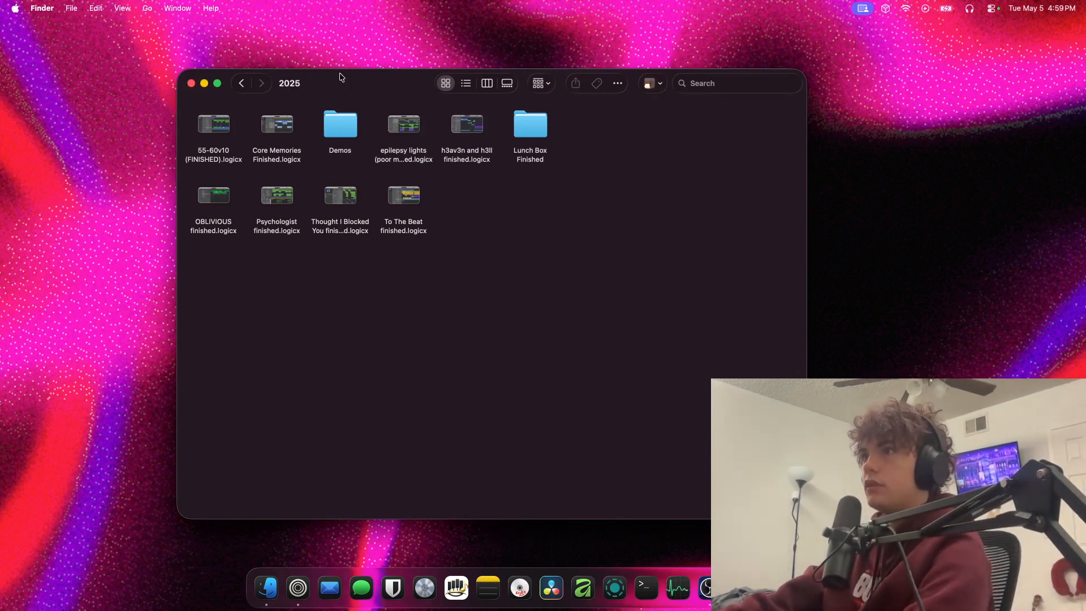
left_click_drag(341, 78, 451, 109)
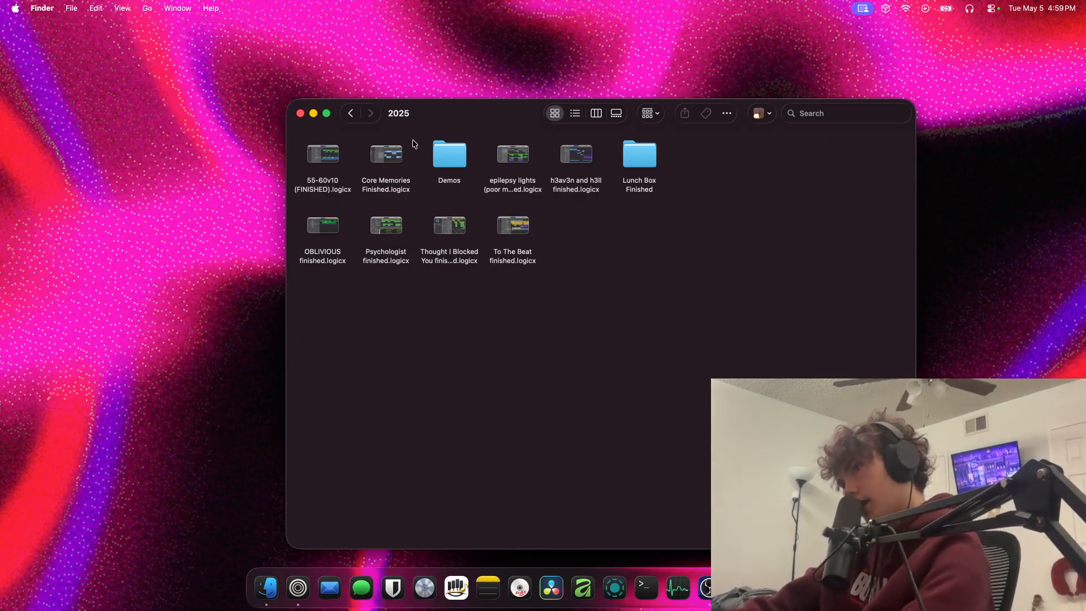
Duplicate the "h3av3n and h3ll finished.logicx" project file and rename the copy "h3av3n and h3ll SPG.logicx"
left_click(579, 188)
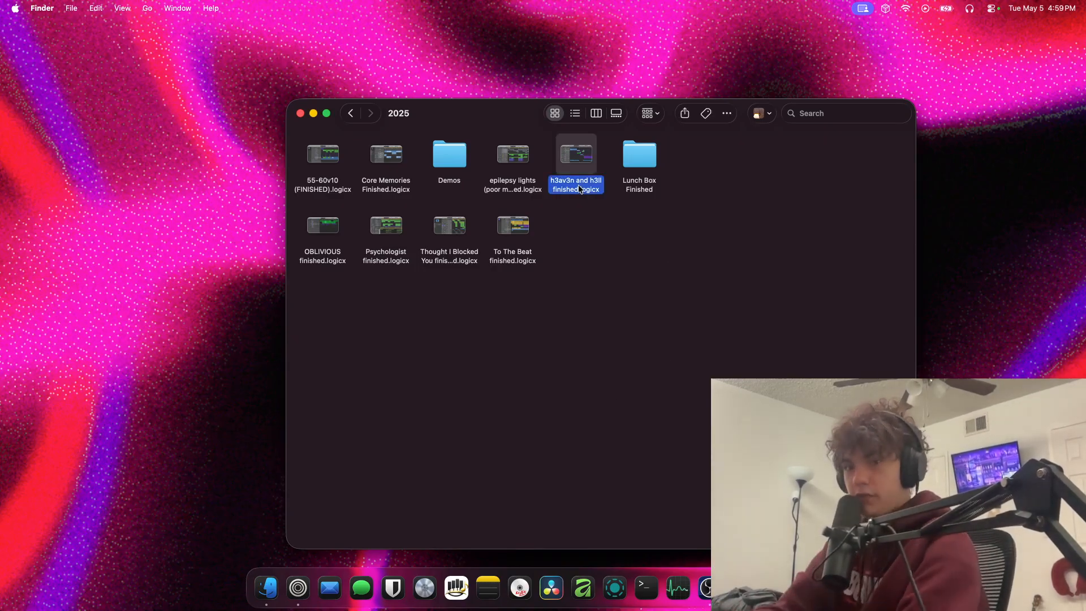
key("super+d")
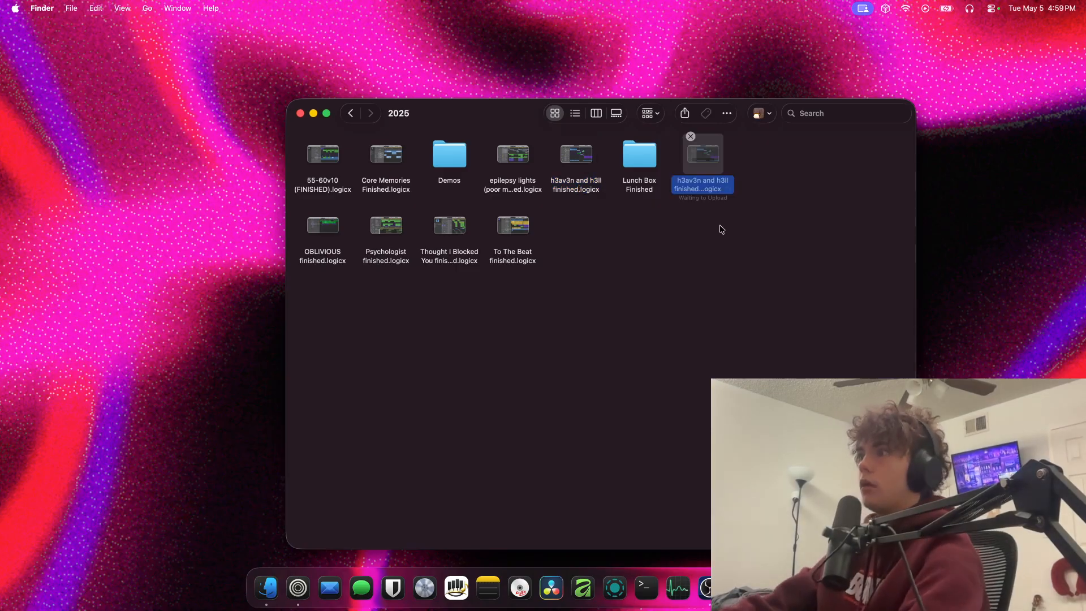
right_click(696, 184)
left_click(727, 280)
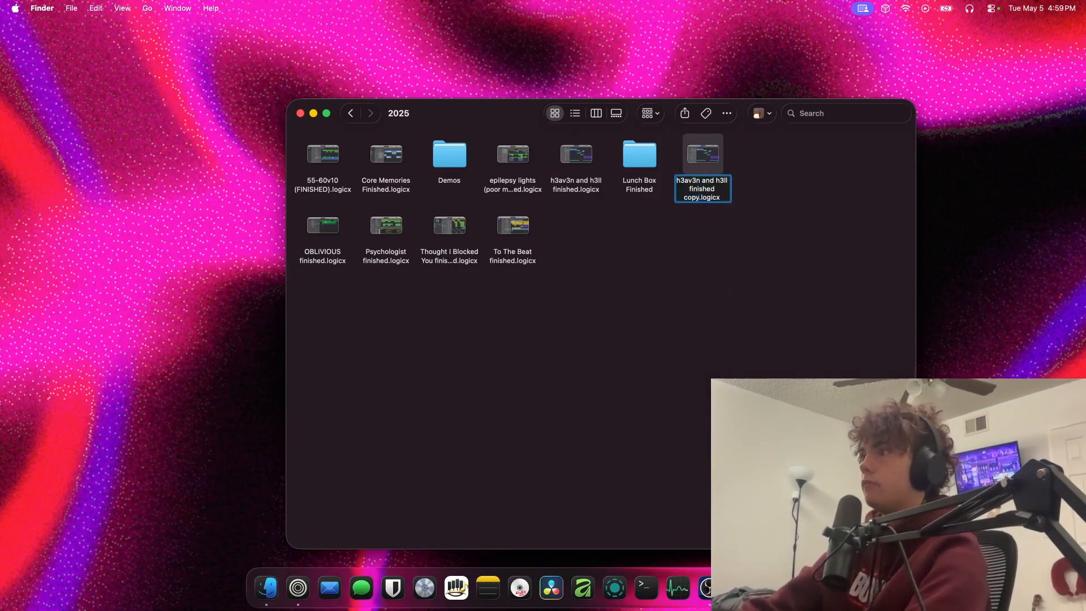
left_click_drag(715, 193, 676, 192)
type("SPG")
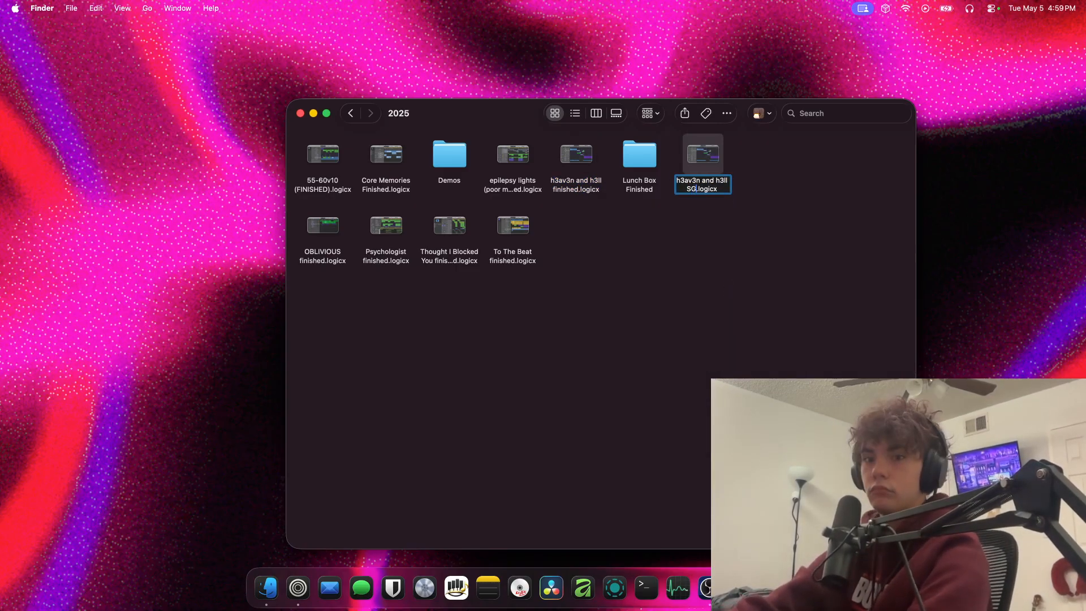
key("Return")
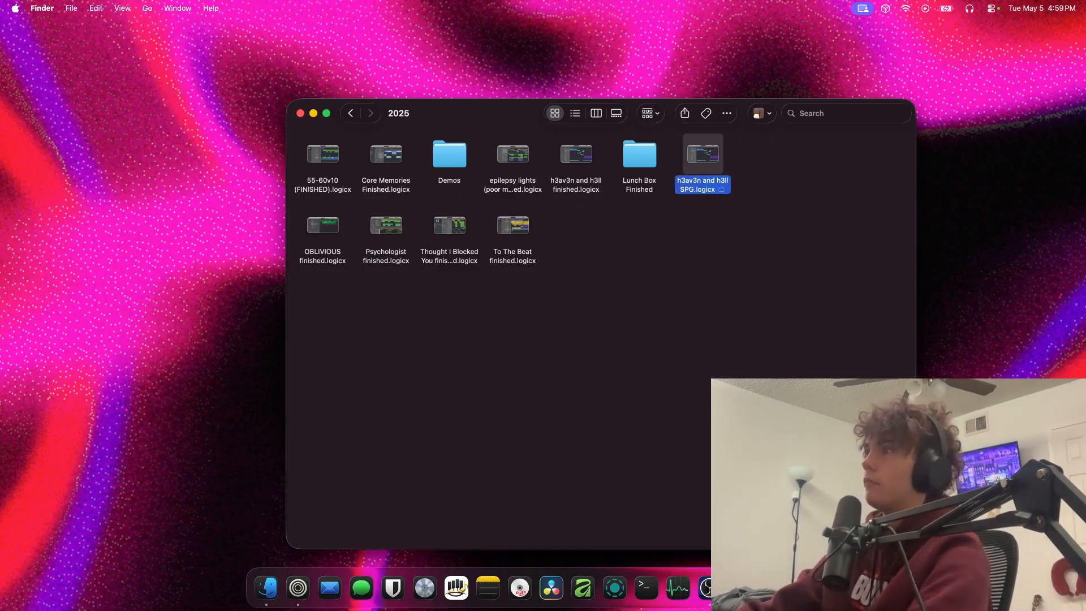
Open the "h3av3n and h3ll SPG" project, skipping all missing audio files, and play a short part of it
double_click(701, 154)
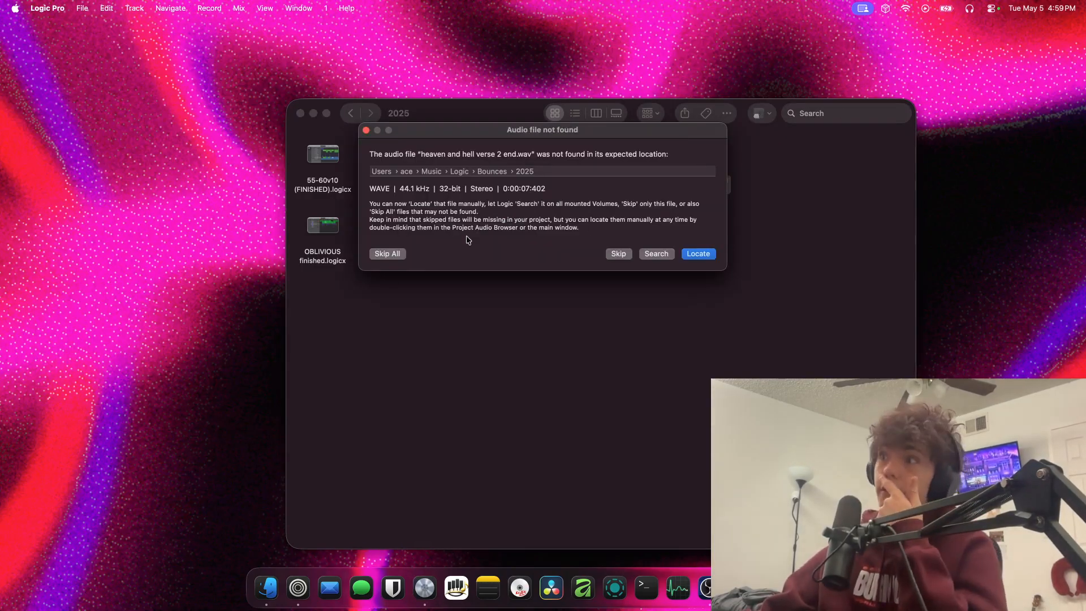
left_click(386, 253)
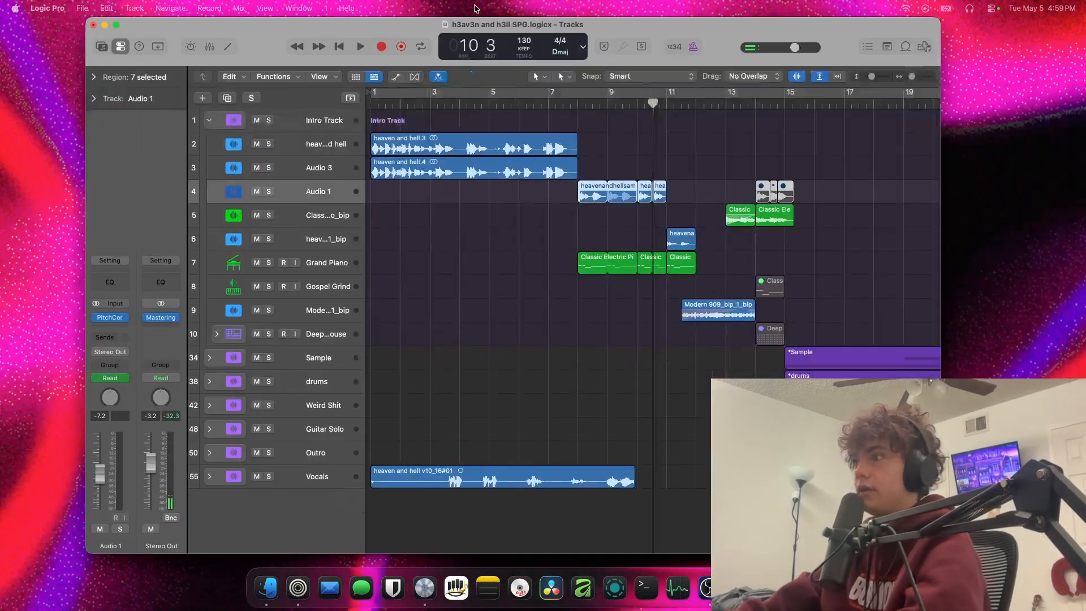
scroll(492, 274, "down", 6)
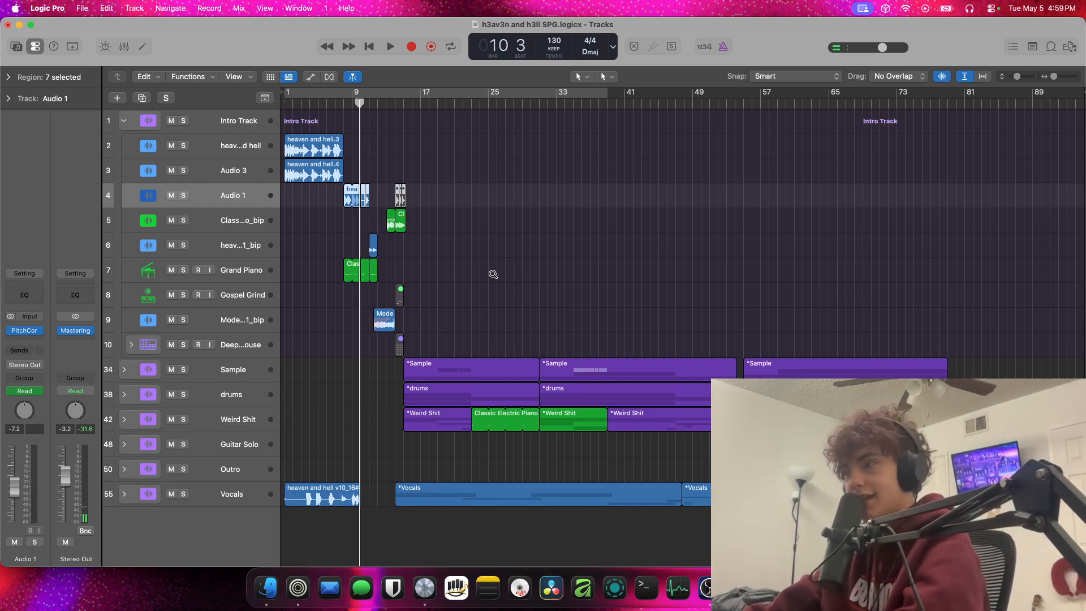
key("space")
key("space")
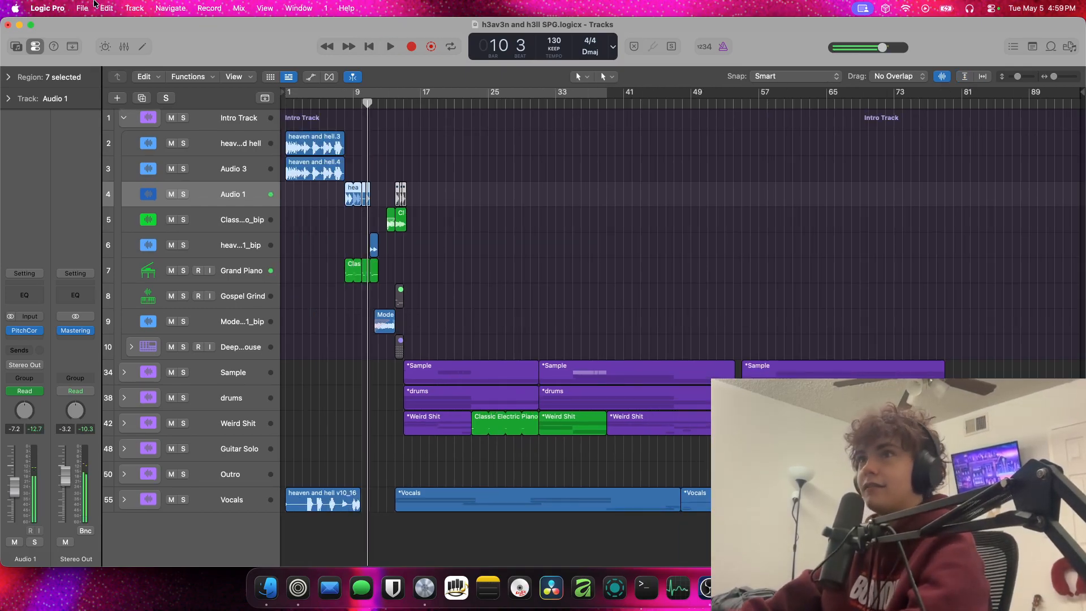
left_click(47, 8)
mouse_move(113, 74)
left_click(301, 88)
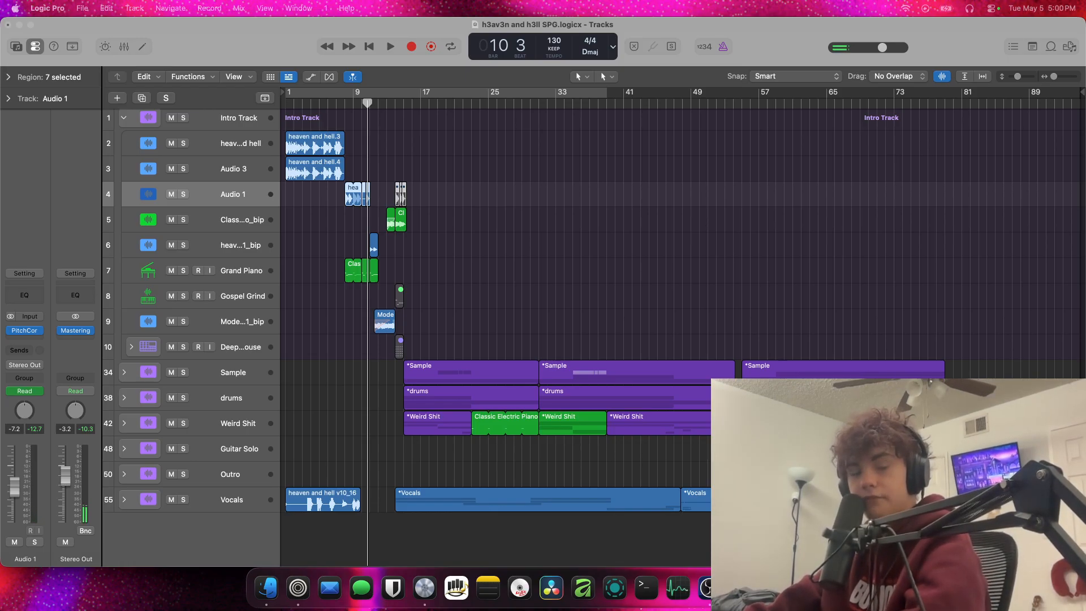
left_click(480, 180)
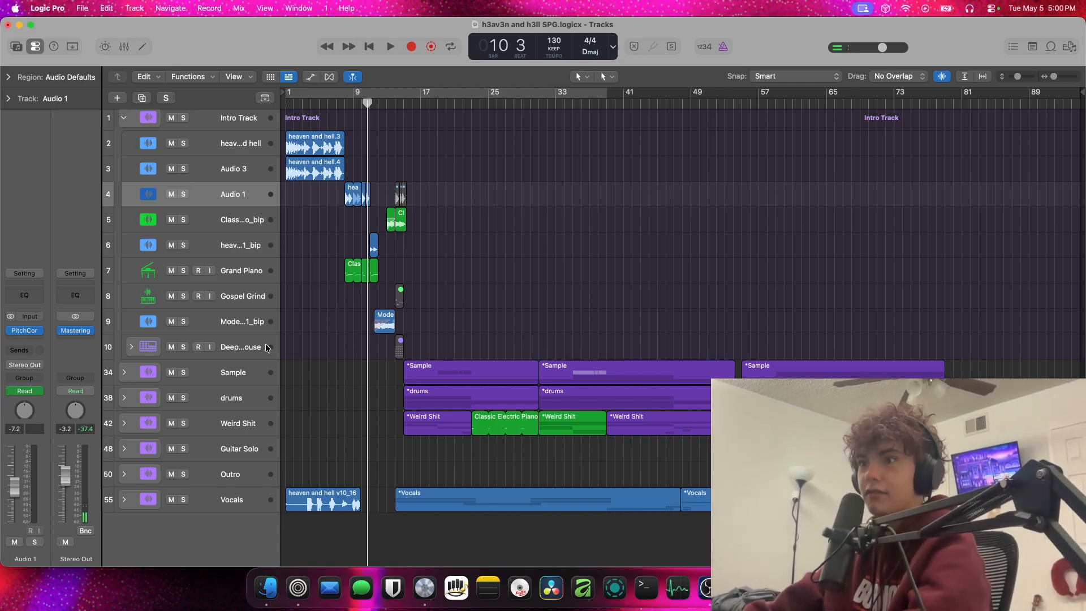
left_click(109, 9)
mouse_move(126, 17)
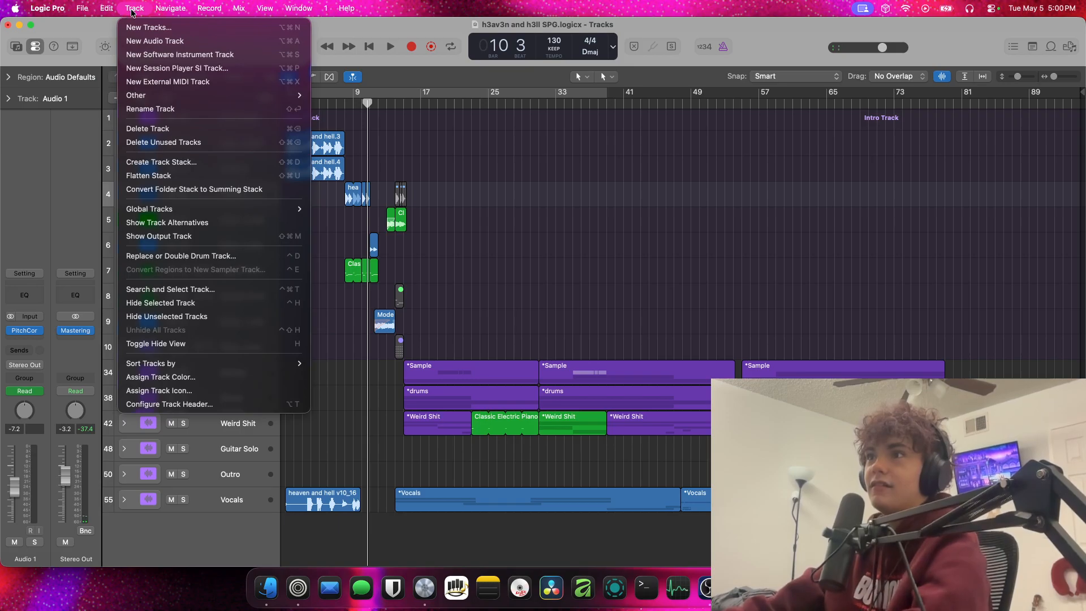
mouse_move(15, 7)
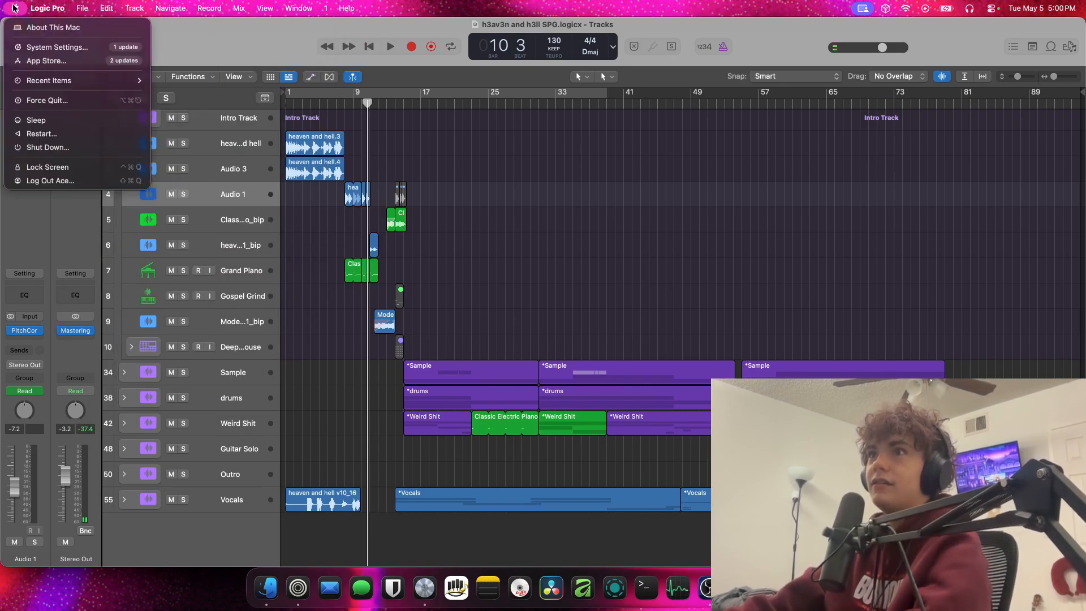
mouse_move(230, 12)
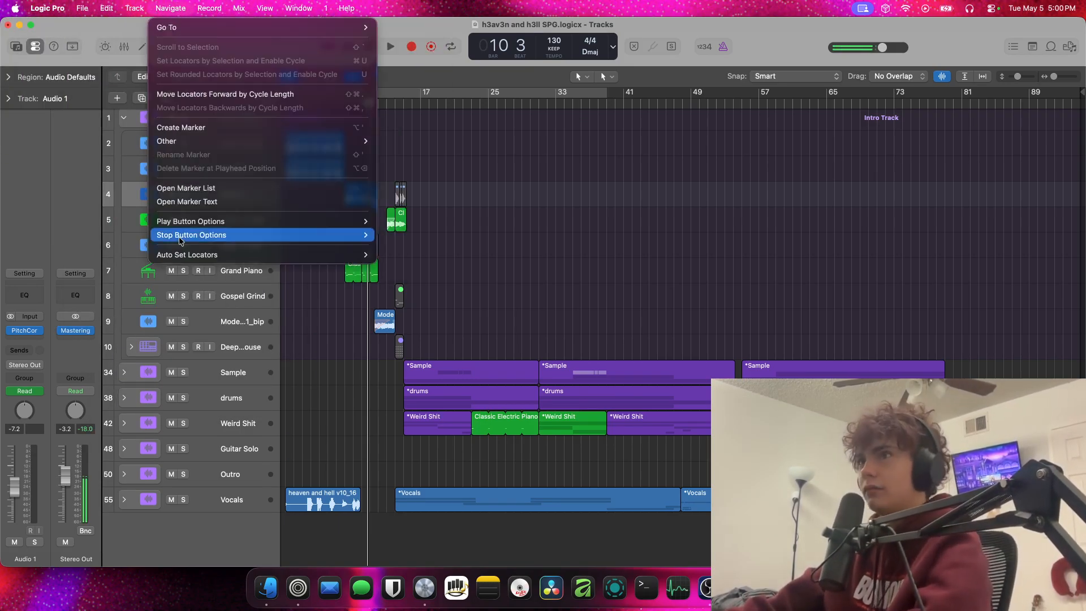
Turn off input monitoring on the Audio 16 track inside the Vocals stack and briefly play the song from the start
left_click(256, 511)
left_click(254, 506)
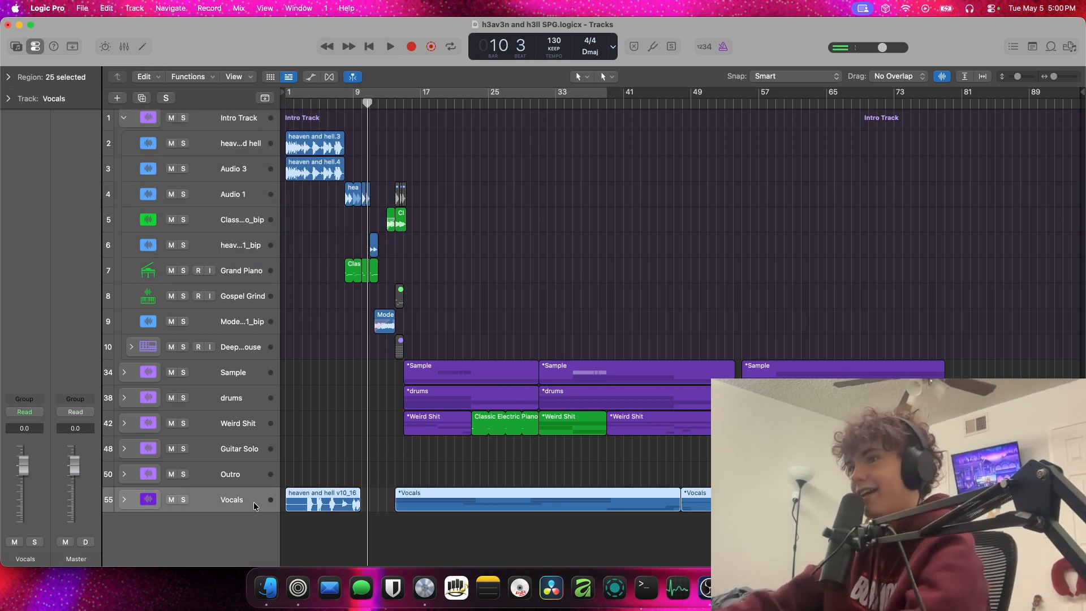
key("Return")
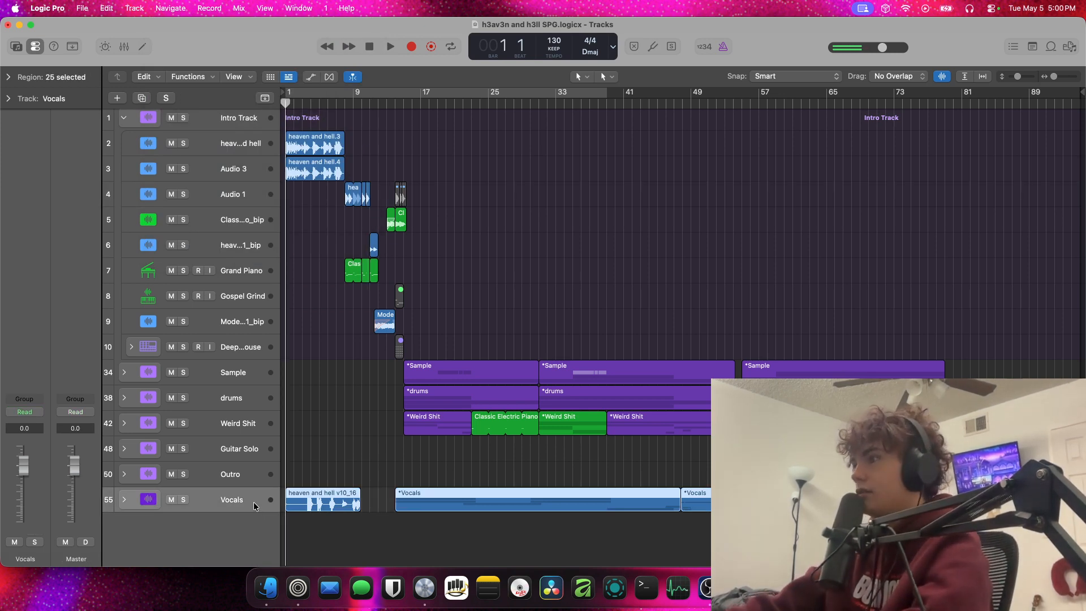
left_click(124, 499)
scroll(328, 460, "down", 5)
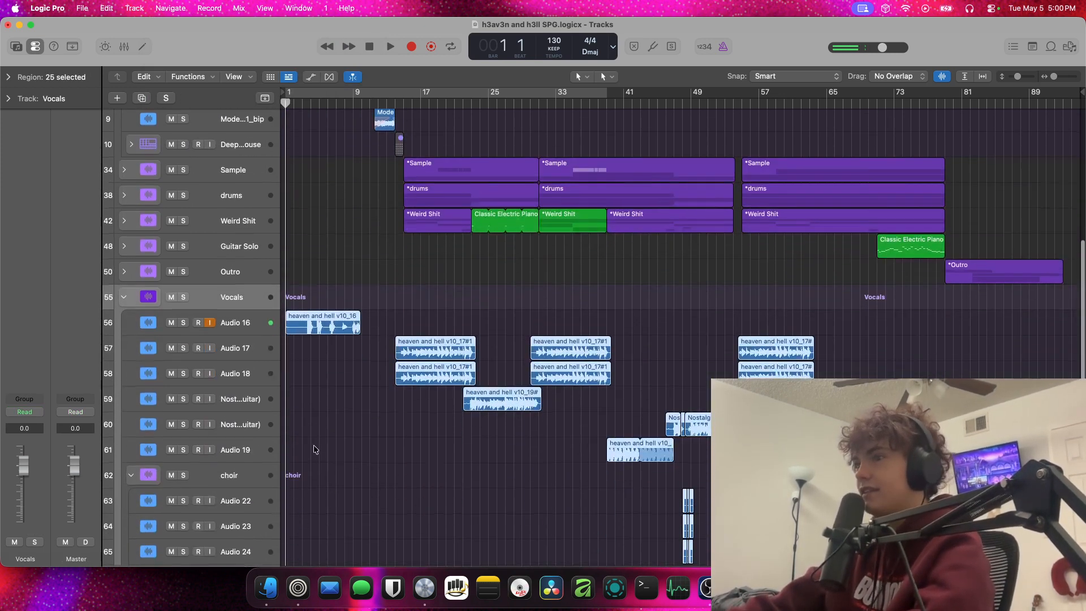
left_click(240, 323)
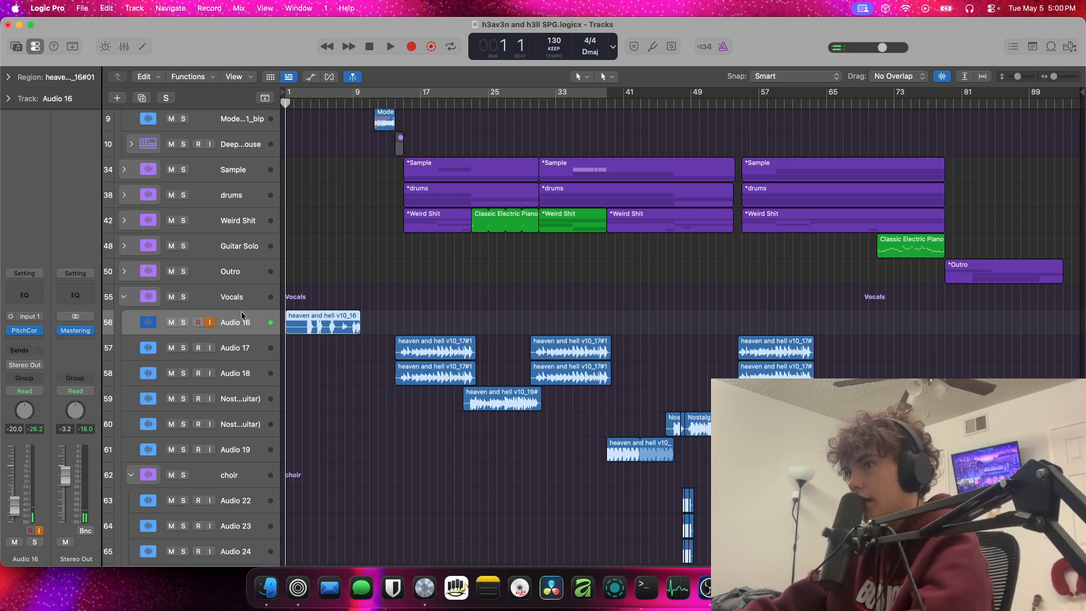
left_click(210, 322)
left_click(123, 297)
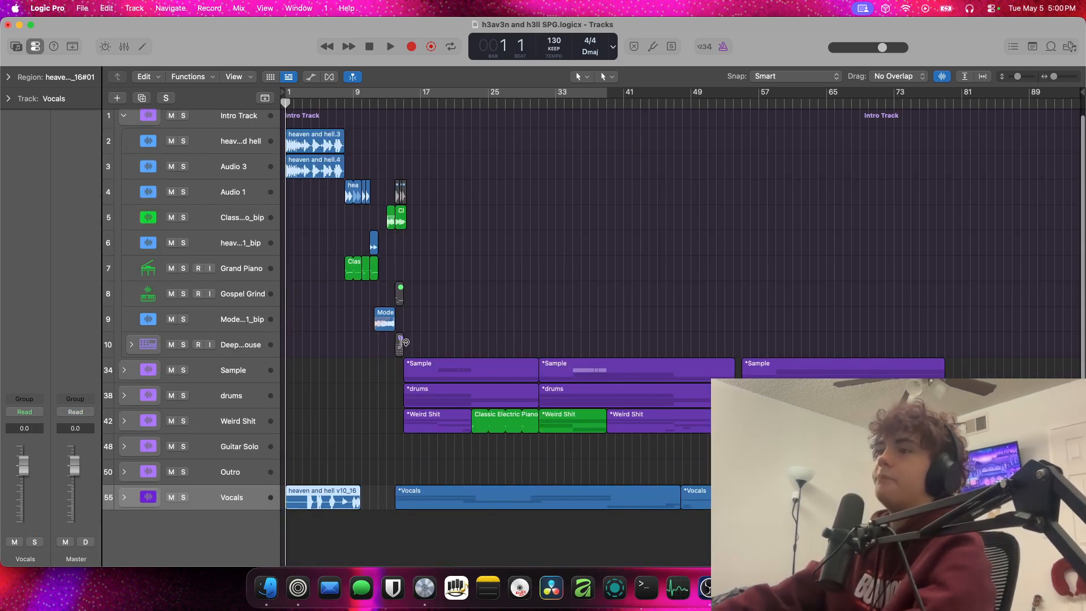
key("space")
key("space")
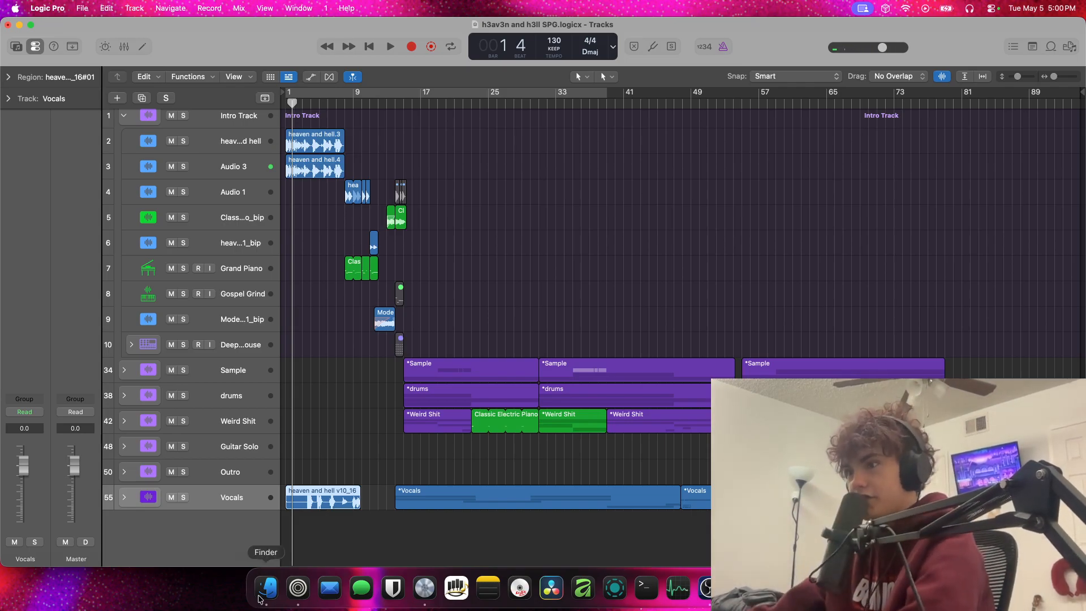
Switch to the Zen browser and search Genius for "struck crescendo"
left_click(298, 588)
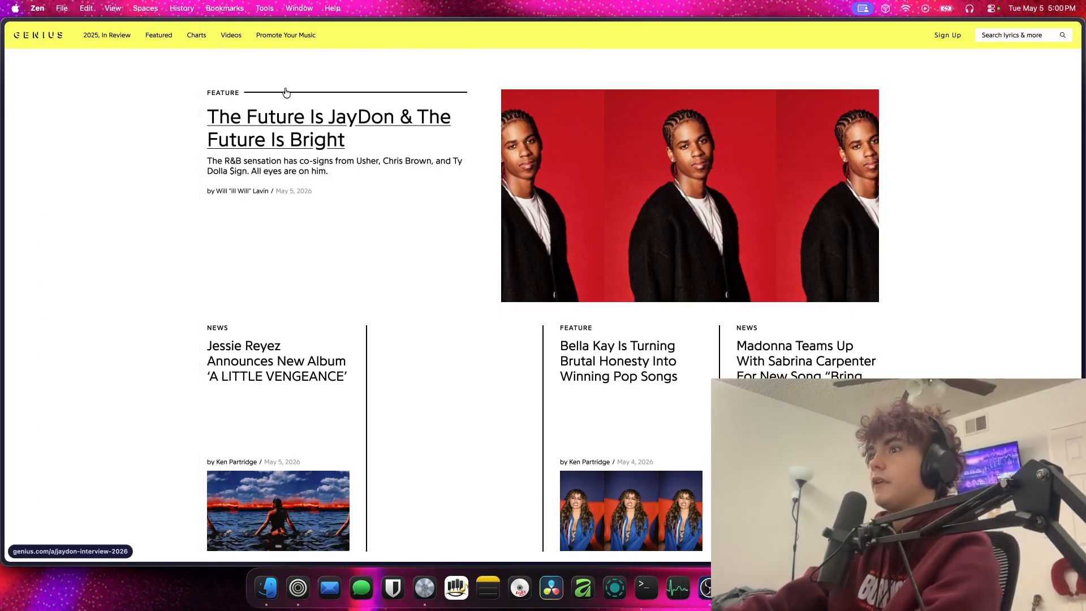
left_click(1013, 36)
type("struck crescendo")
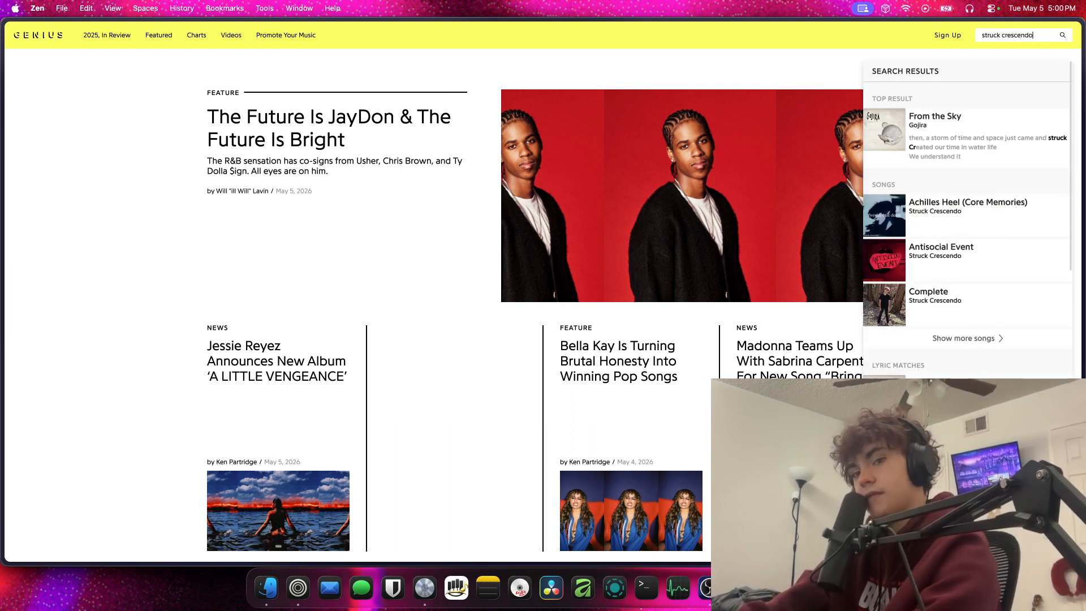
key("Return")
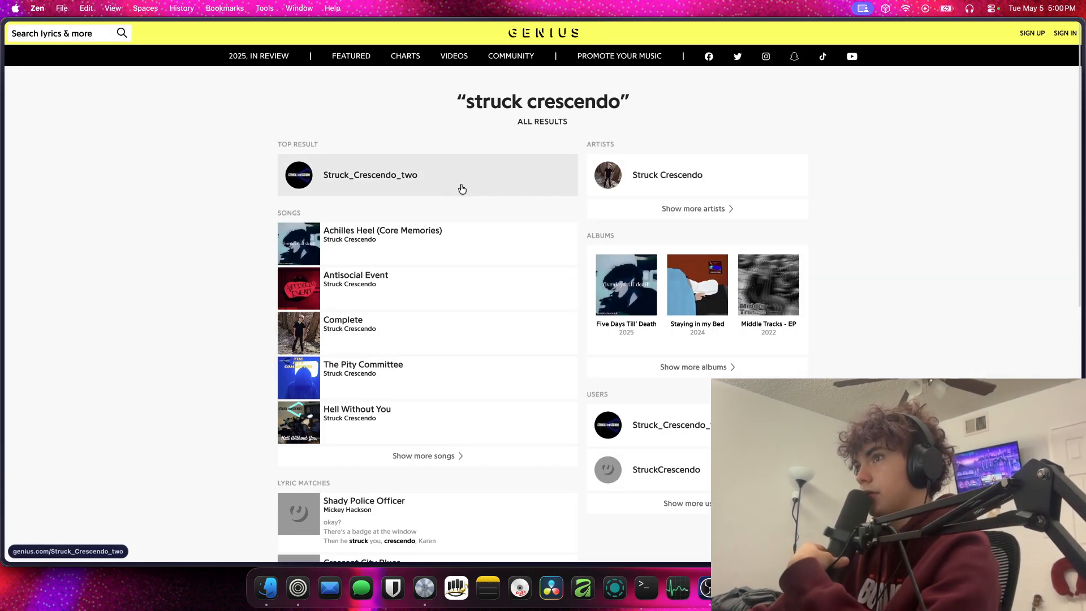
Open the Struck Crescendo artist page from the search results and examine the artist bio
left_click(638, 193)
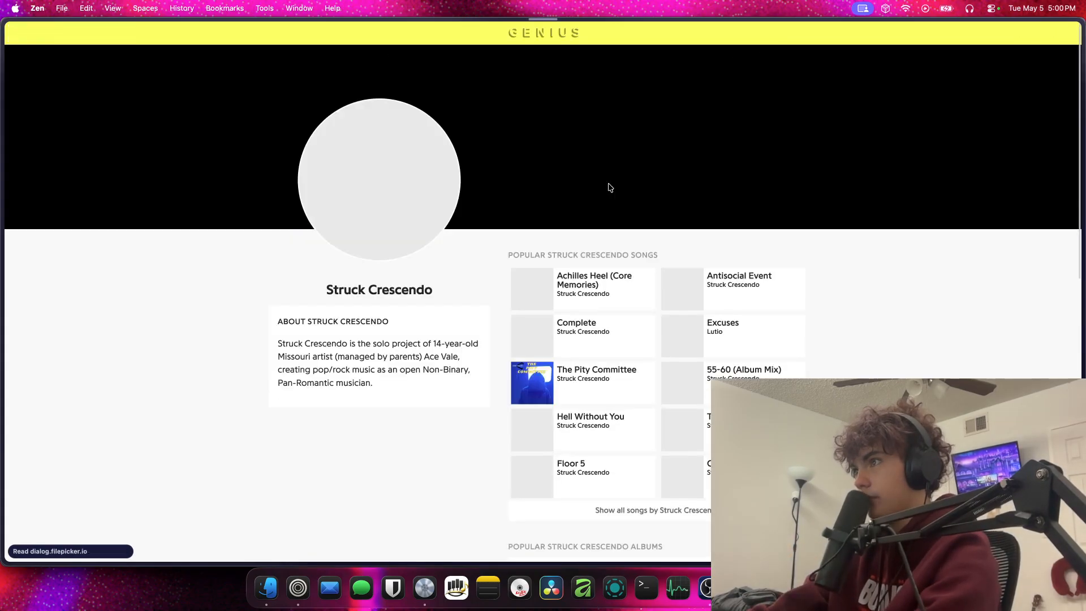
scroll(620, 256, "down", 5)
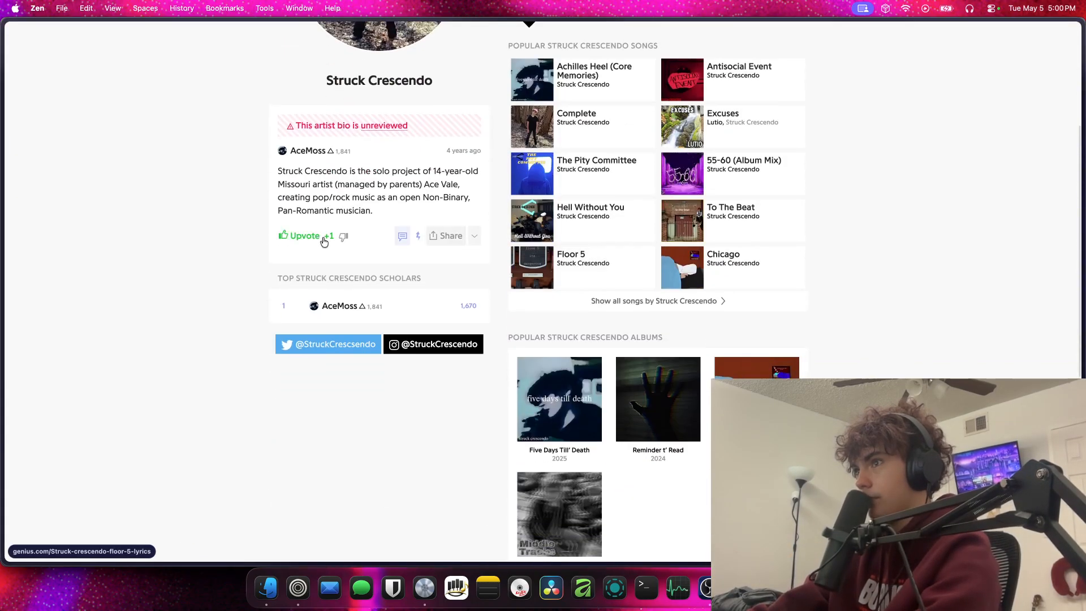
left_click_drag(264, 163, 423, 316)
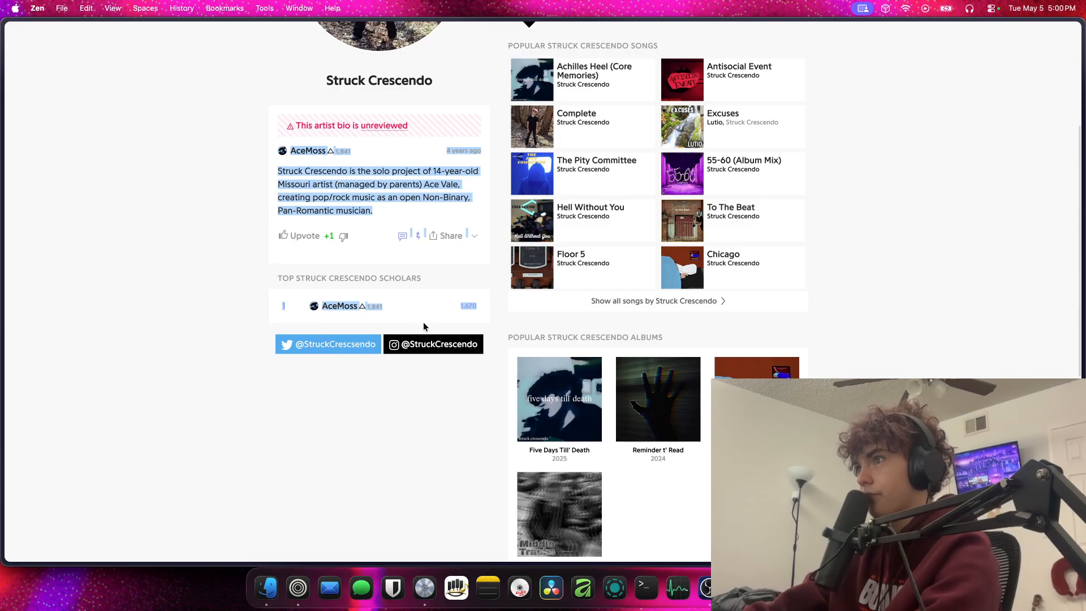
left_click(423, 323)
Open the h3av3n and h3ll lyrics page from the Five Days Till' Death album and highlight the Sampler entry in its credits
left_click(598, 395)
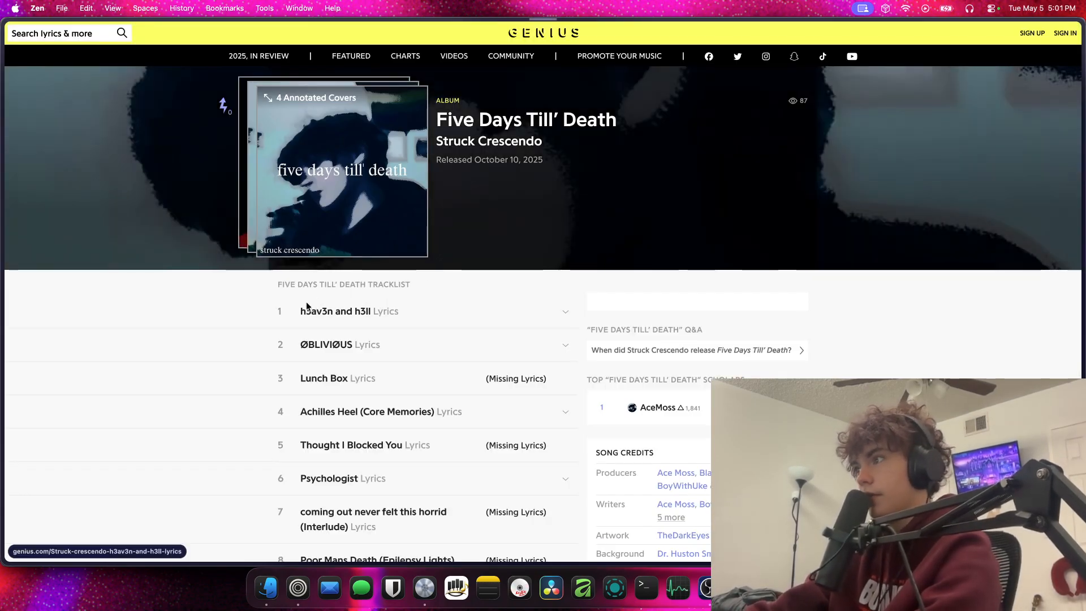
left_click(316, 311)
scroll(400, 287, "down", 10)
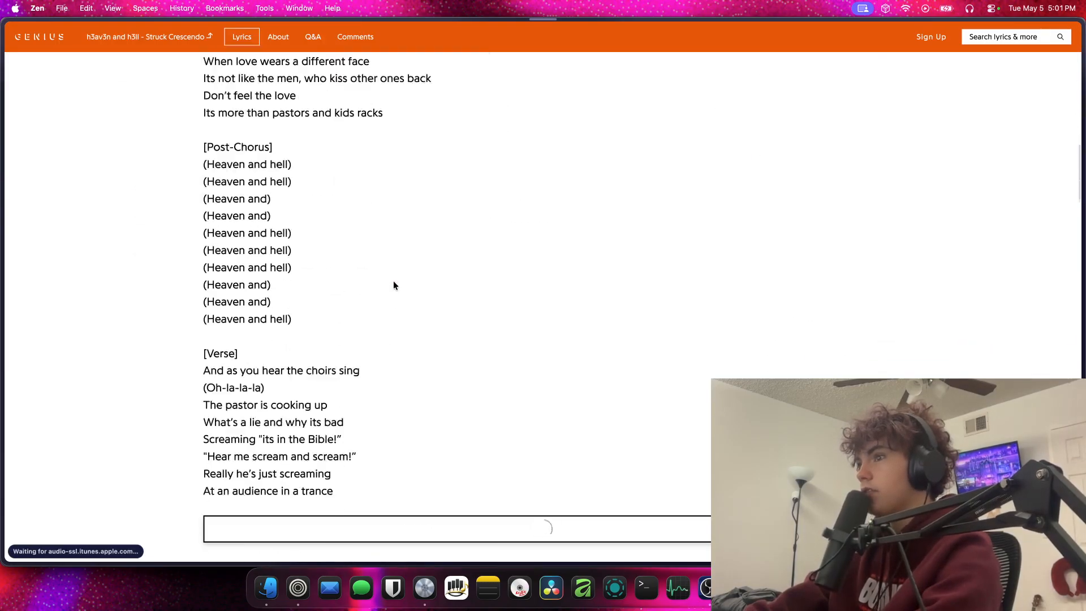
scroll(395, 282, "down", 15)
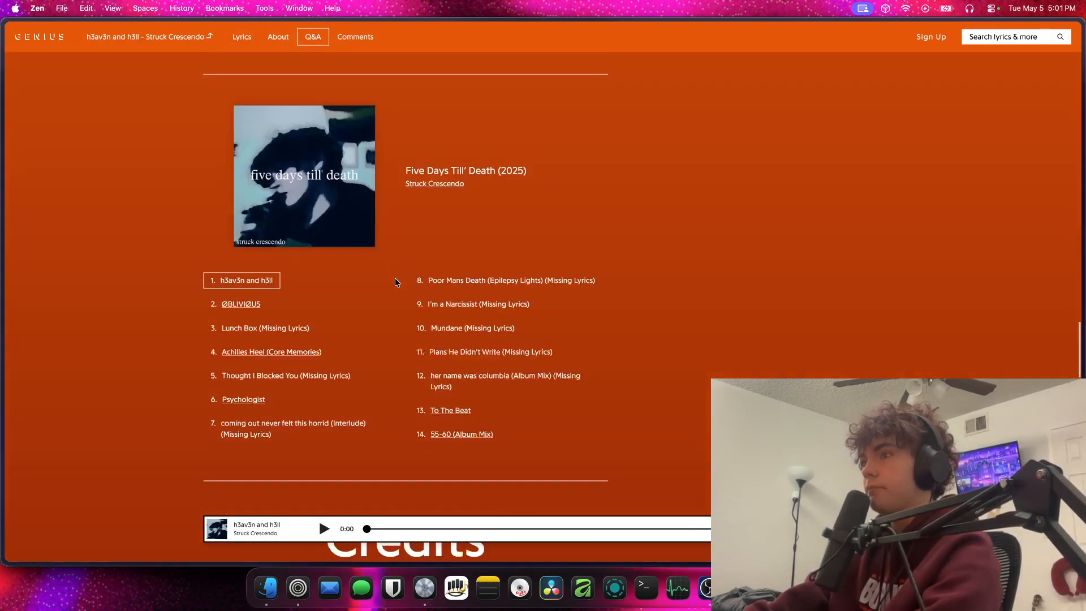
scroll(396, 281, "down", 4)
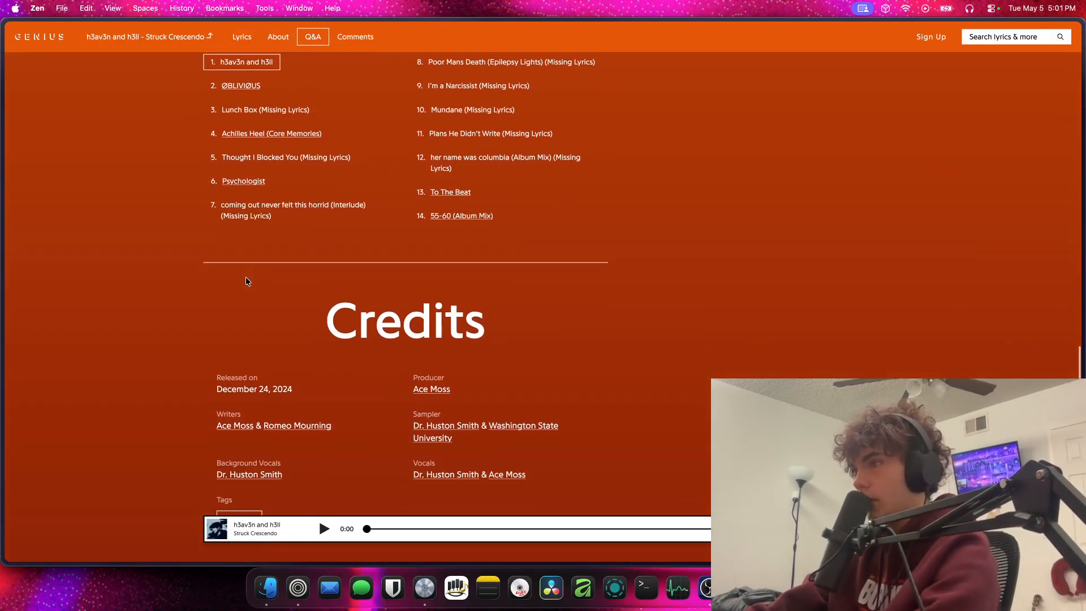
scroll(271, 297, "down", 2)
left_click_drag(457, 323, 417, 307)
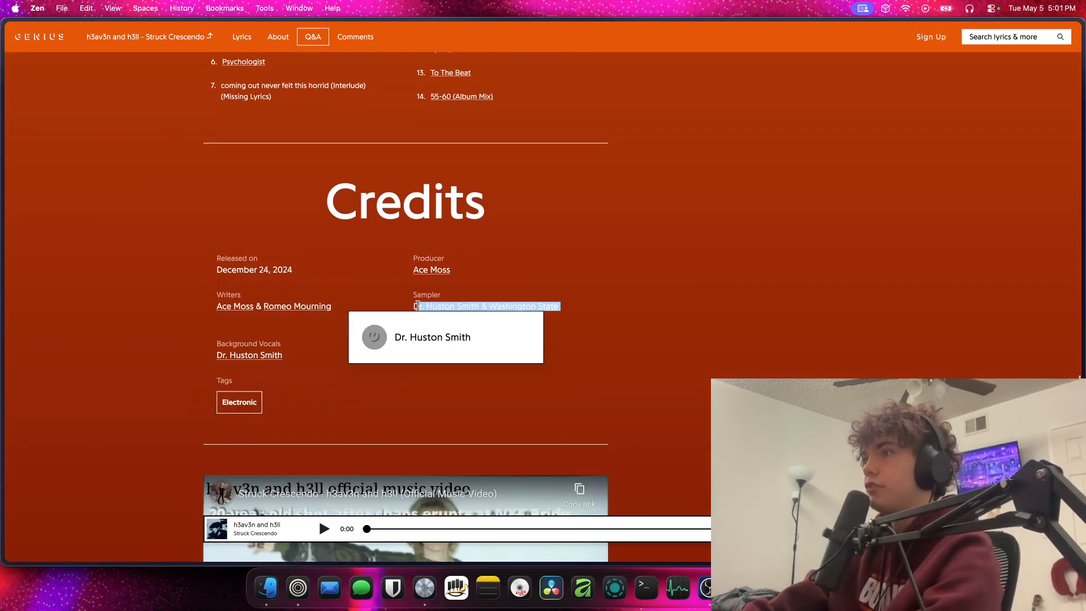
Look up the Genius artist pages of both credited samplers, returning to the song's Credits section after each
left_click(388, 309)
left_click(452, 307)
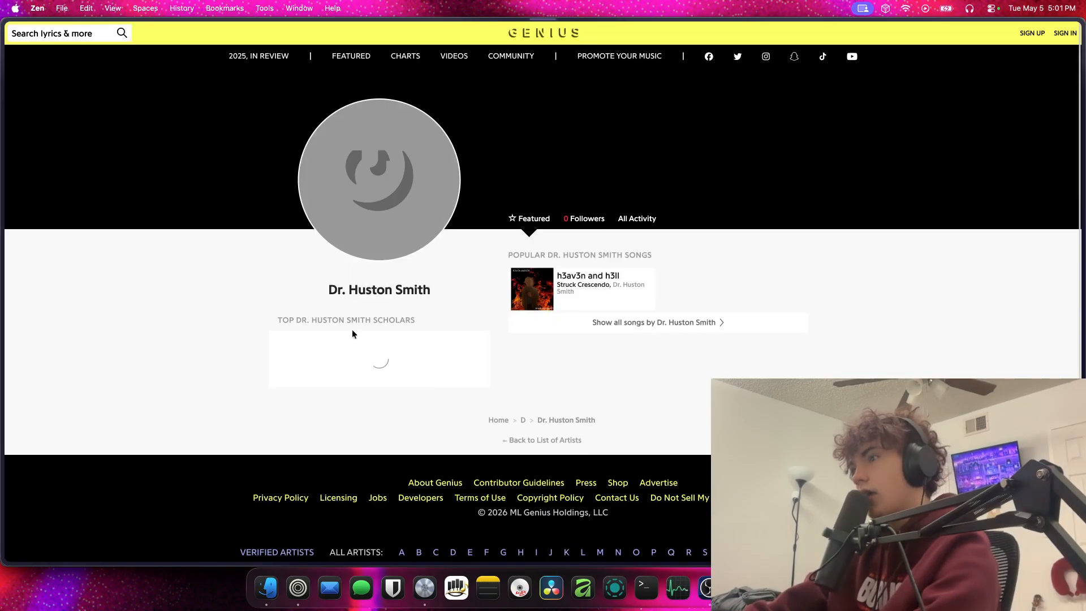
scroll(288, 283, "left", 5)
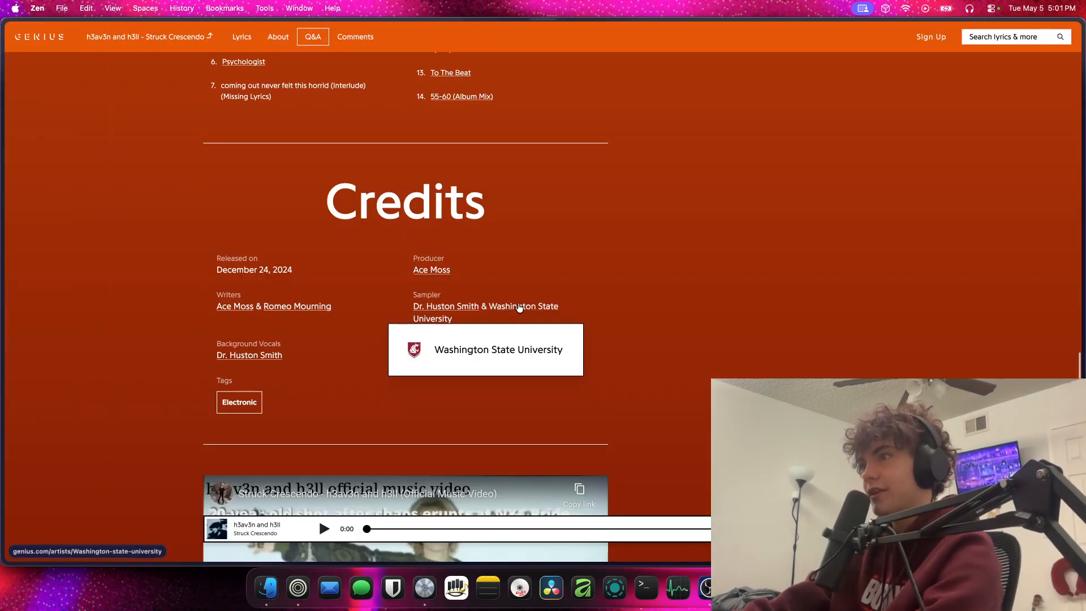
left_click(518, 306)
scroll(518, 306, "left", 5)
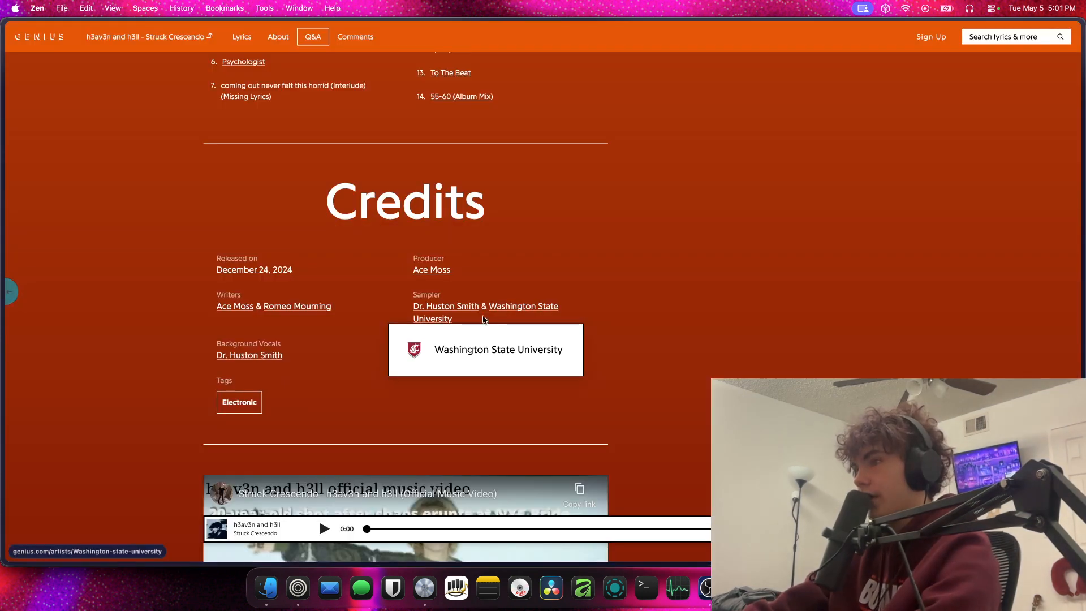
Minimize the browser window, switch back to Logic Pro and clear the region selection in the h3av3n and h3ll project
mouse_move(6, 170)
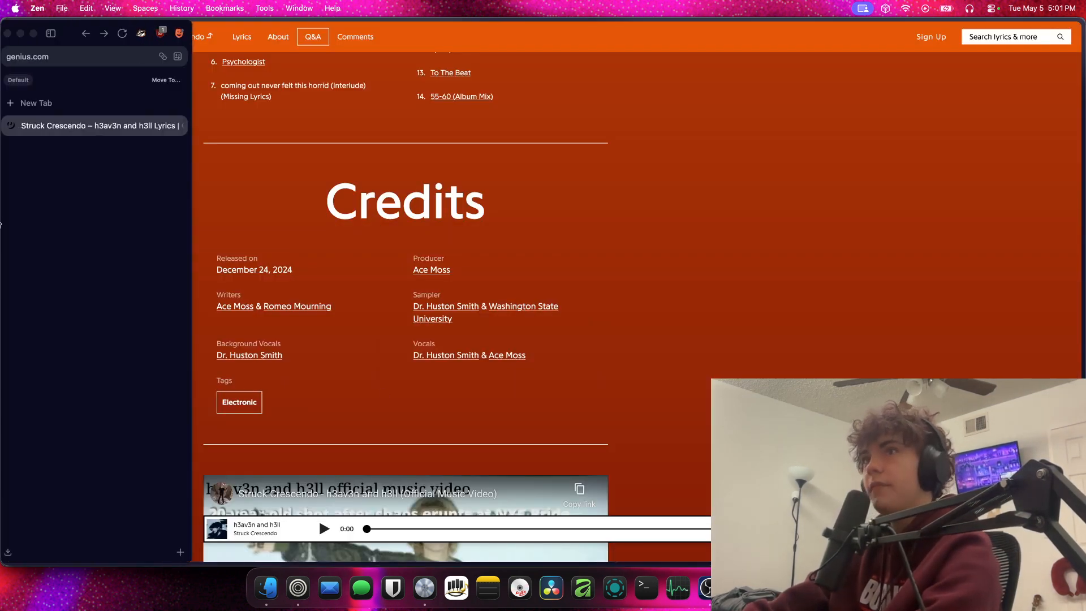
left_click(25, 34)
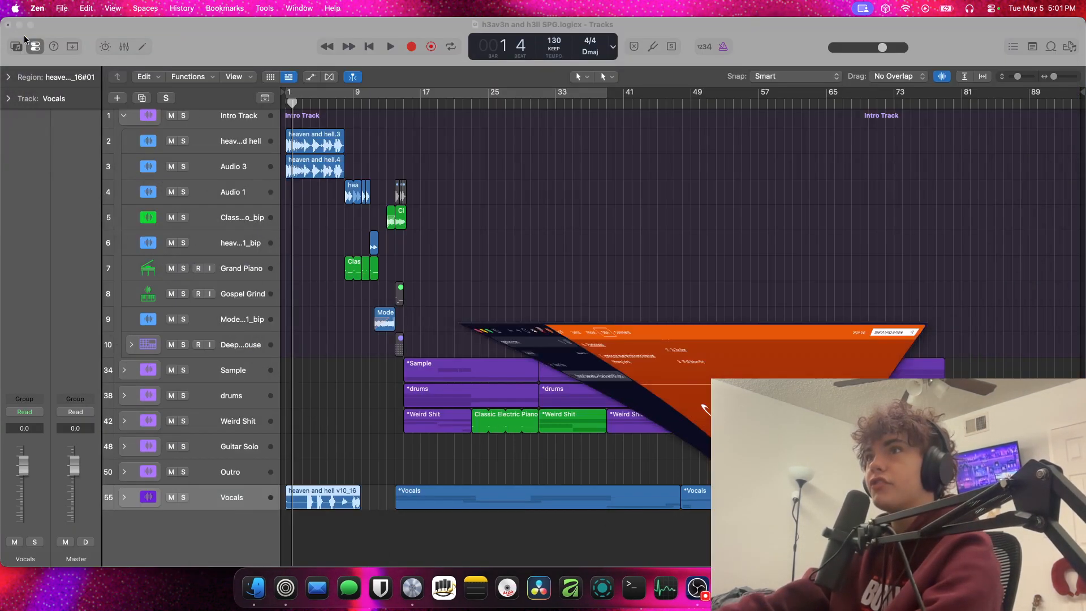
left_click(475, 360)
left_click(517, 337)
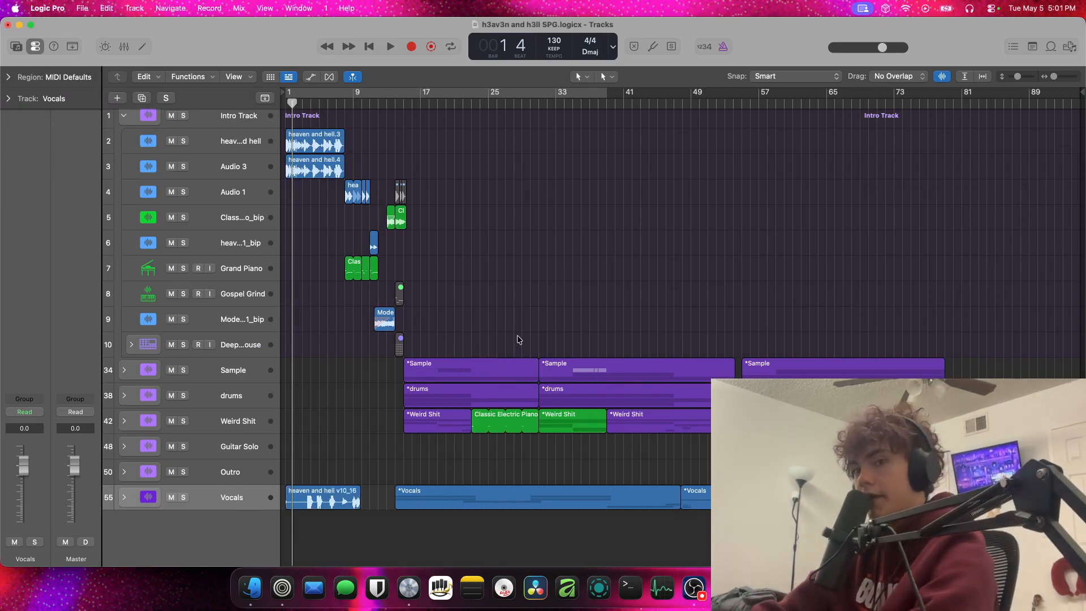
Select the Modern 909 track in the Intro Track stack and play the song's opening bars from the start
key("Return")
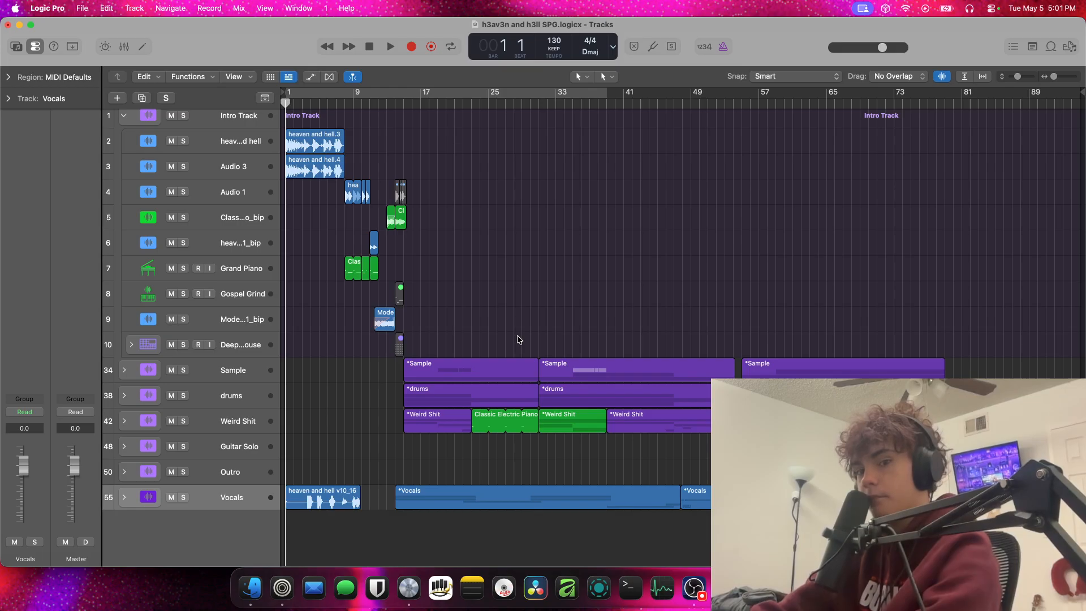
key("Up")
key("Up")
key("Up")
key("Up")
key("Up")
key("Up")
key("Up")
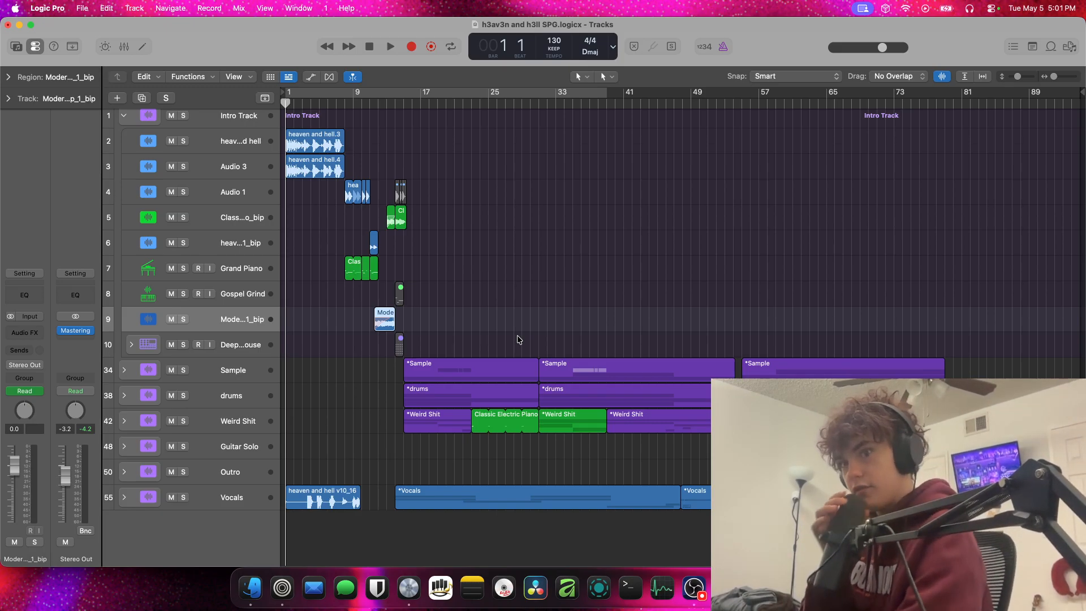
key("space")
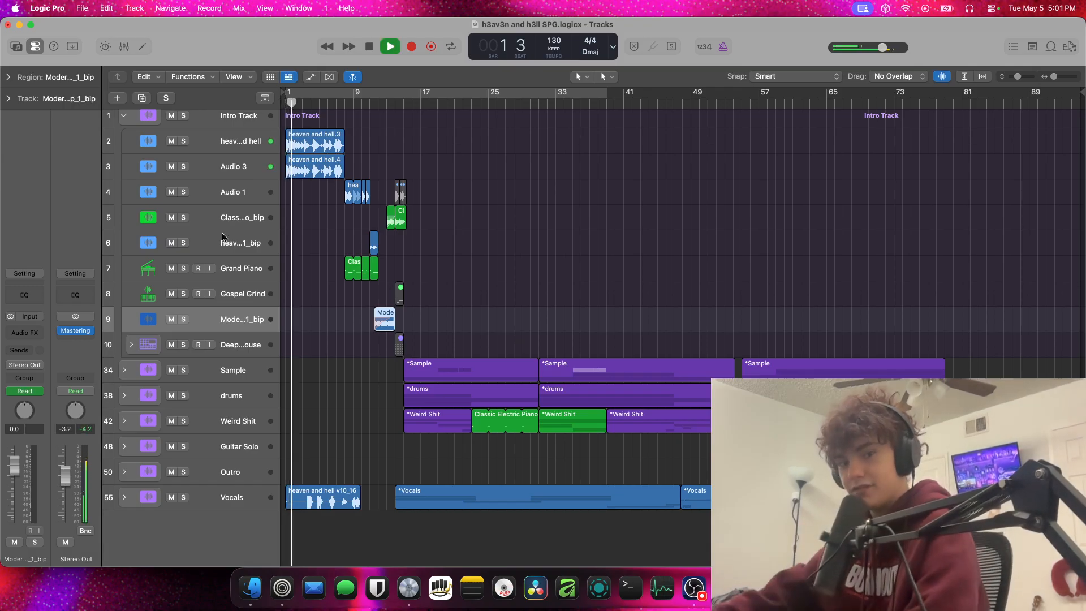
key("space")
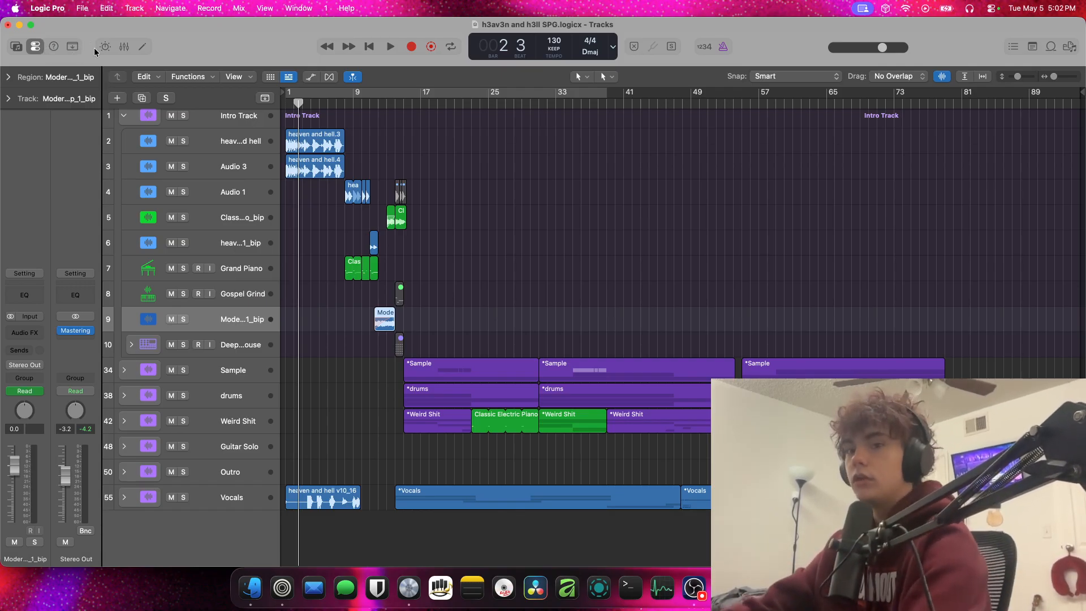
Clear the region selection and play the intro through to bar 12, lowering the system volume during playback
left_click(340, 156)
left_click(325, 147)
left_click(389, 148)
key("space")
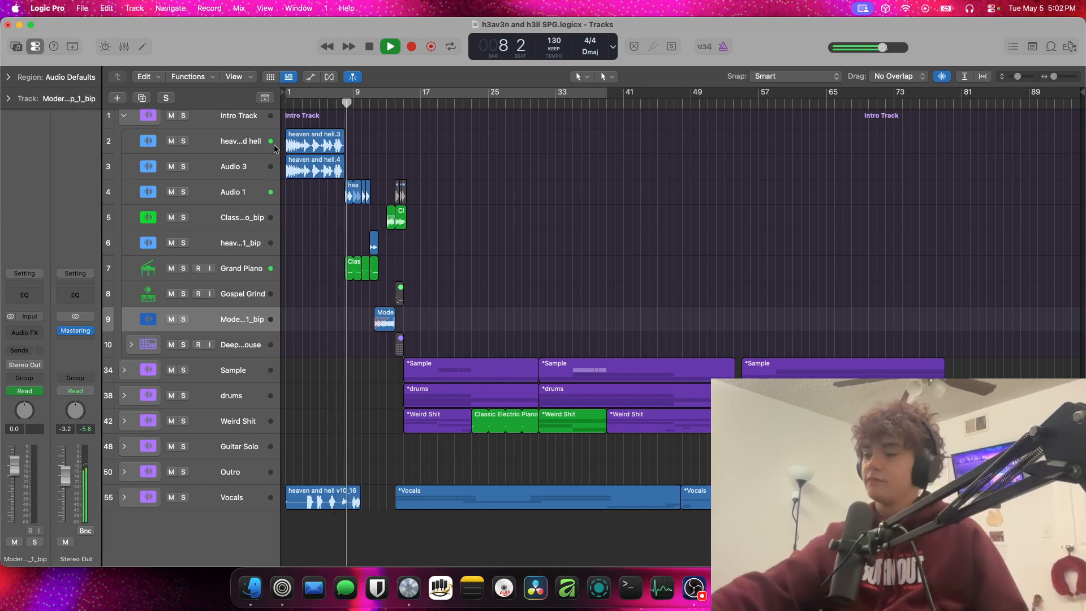
key("XF86AudioLowerVolume")
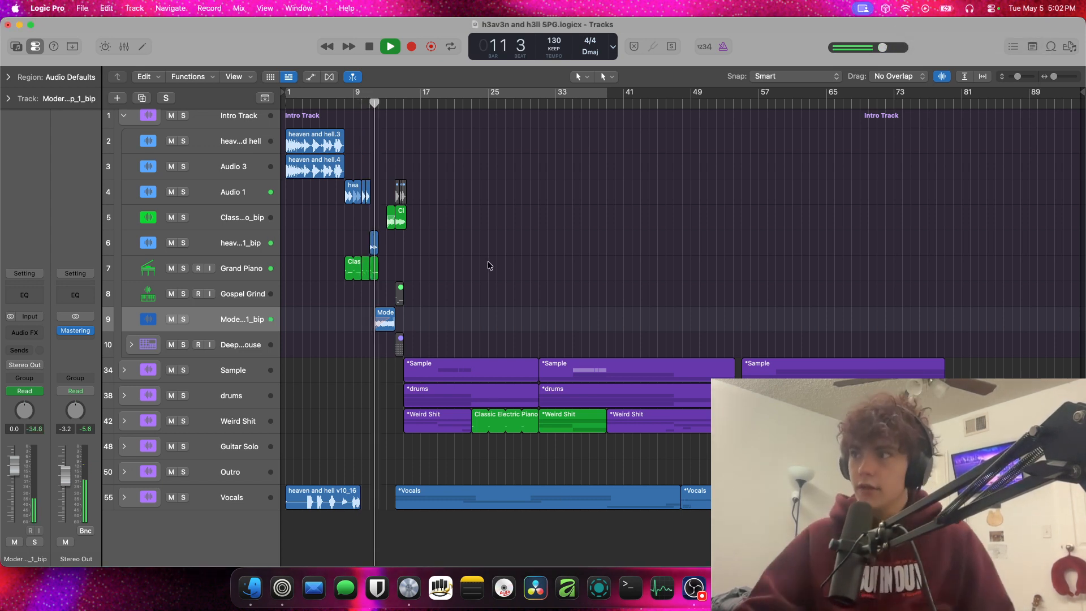
key("space")
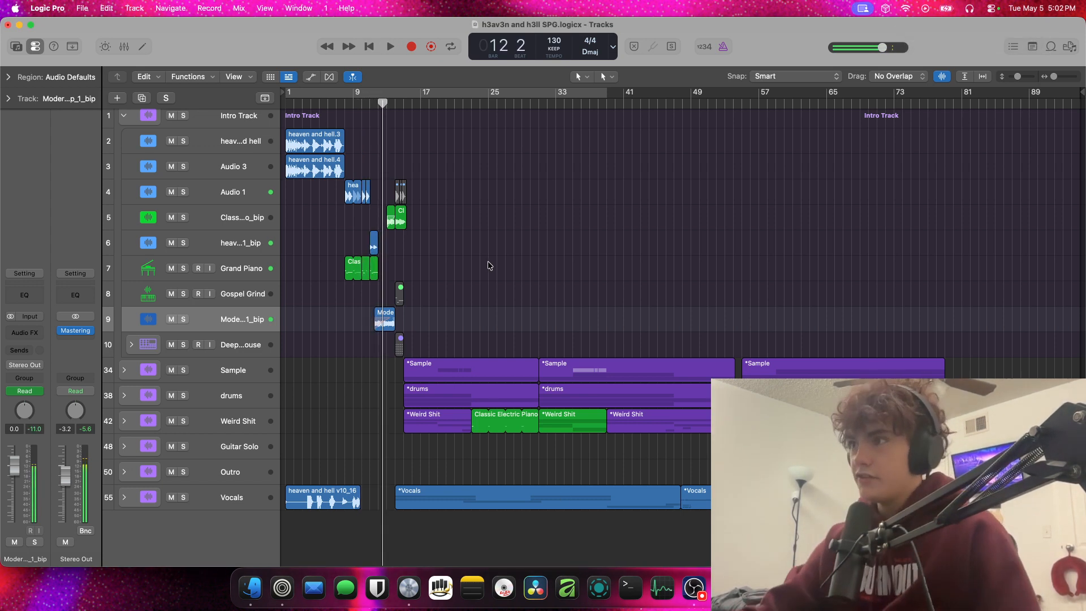
Solo the Vocals stack, audition it from bar 3 and from the start, and select its opening region
left_click(183, 497)
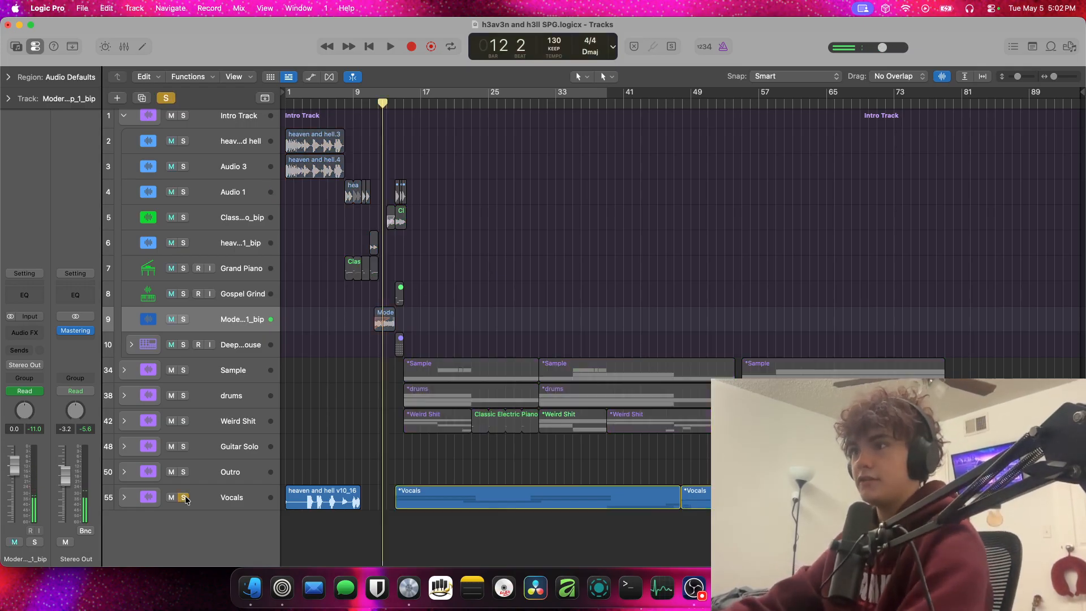
left_click(301, 102)
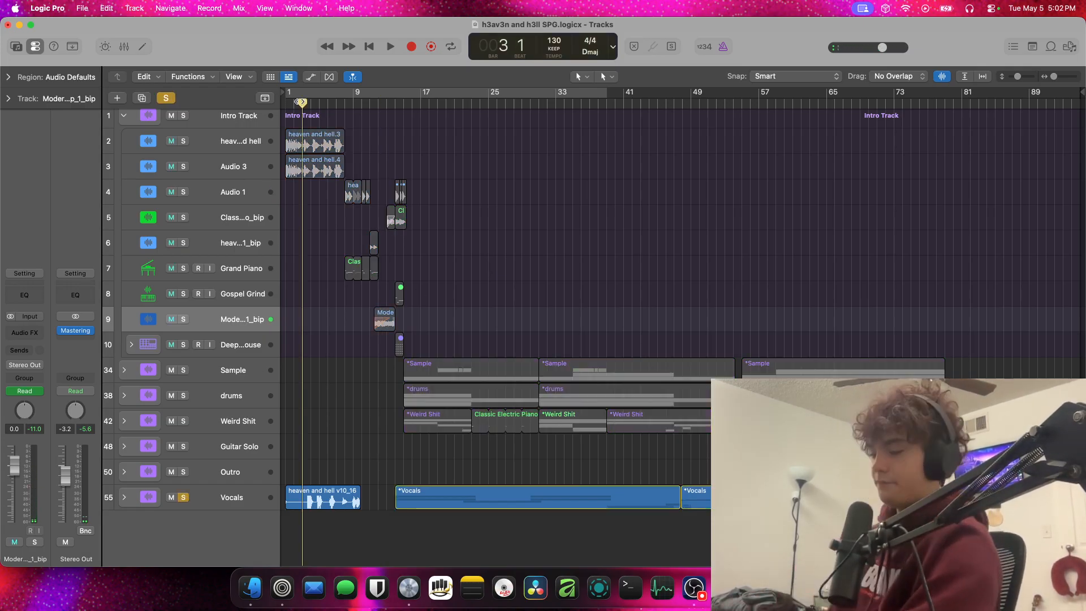
key("space")
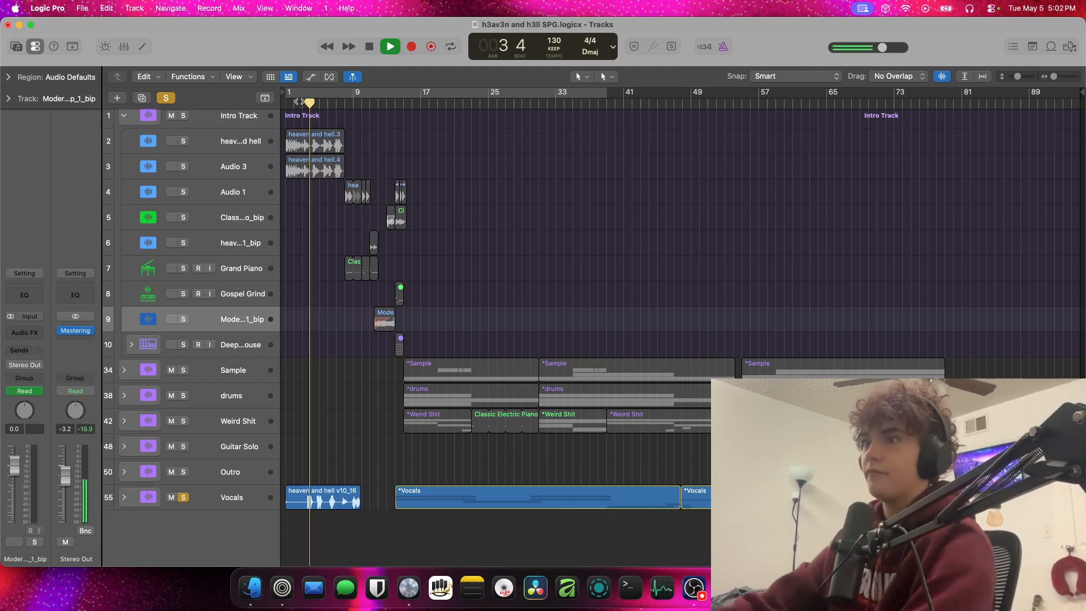
key("space")
key("Return")
key("space")
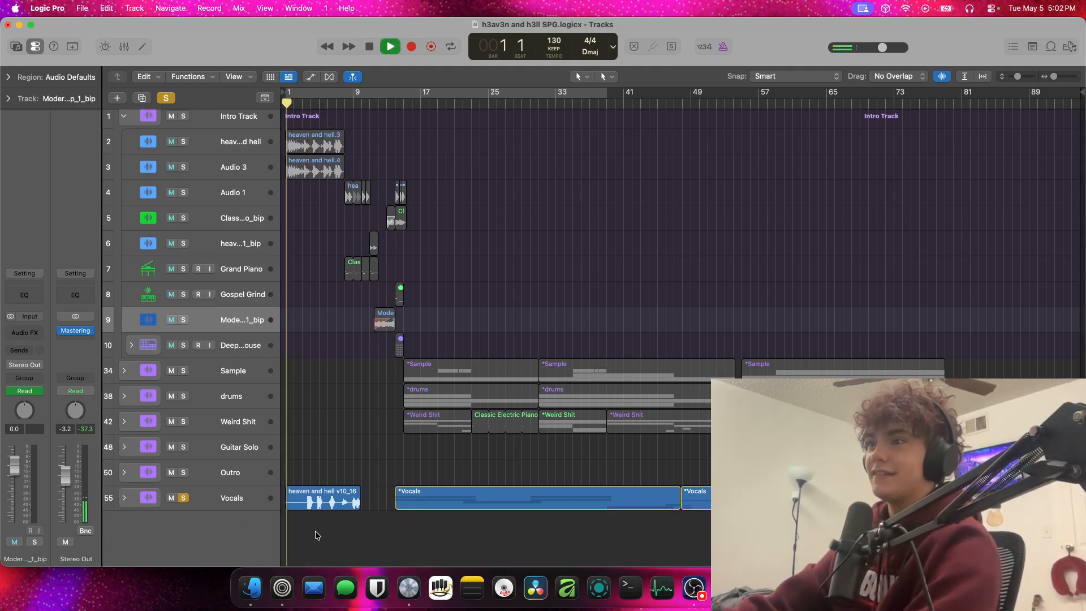
key("space")
left_click(309, 503)
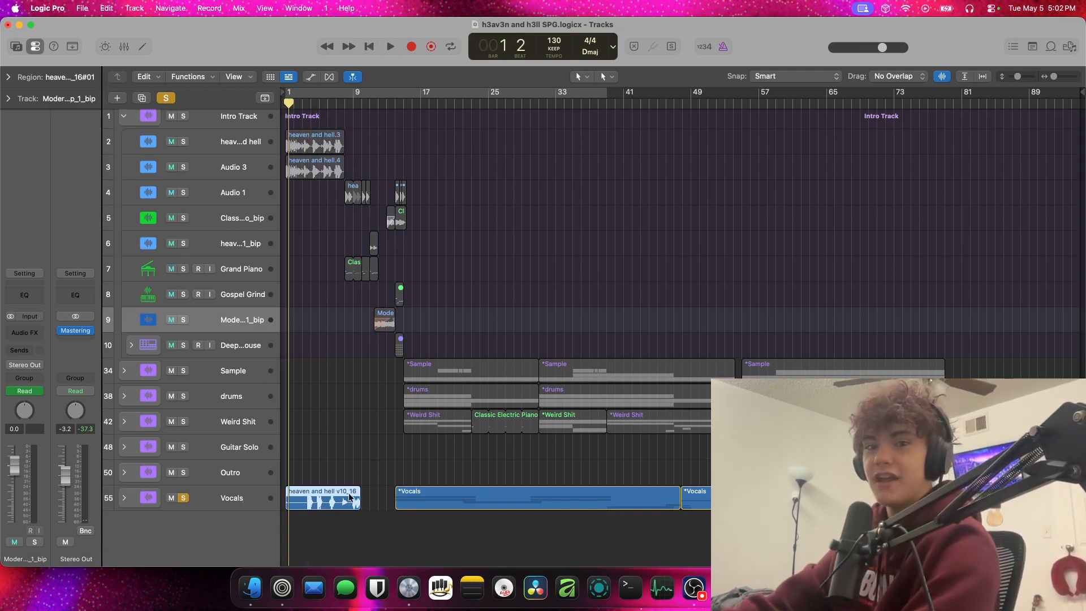
Collapse the Intro Track stack and turn off the solo on the Vocals stack
scroll(345, 494, "up", 10)
scroll(342, 493, "down", 3)
scroll(342, 490, "left", 10)
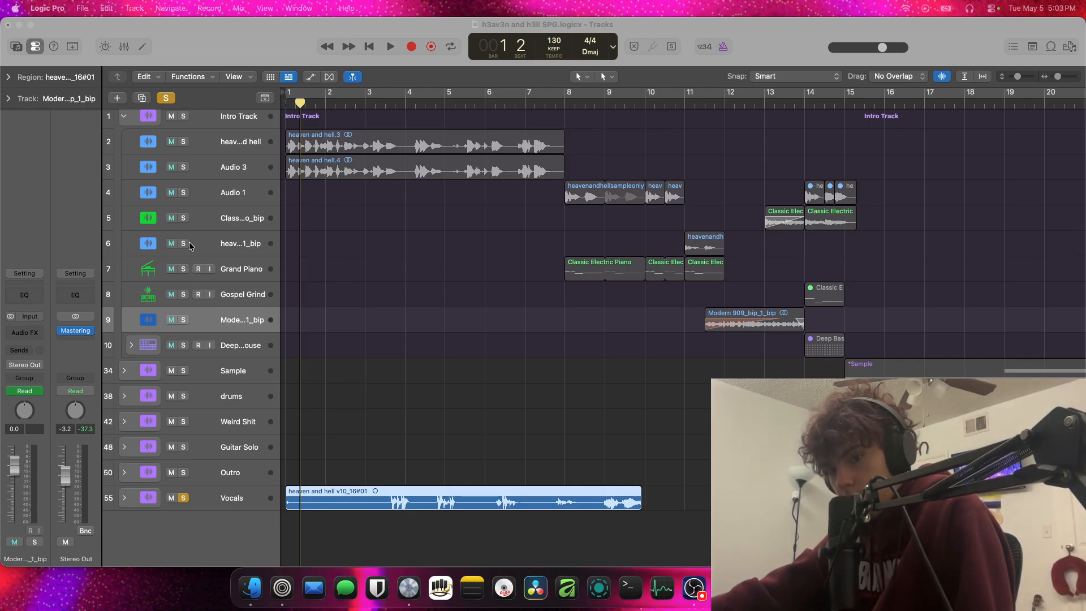
scroll(336, 257, "up", 1)
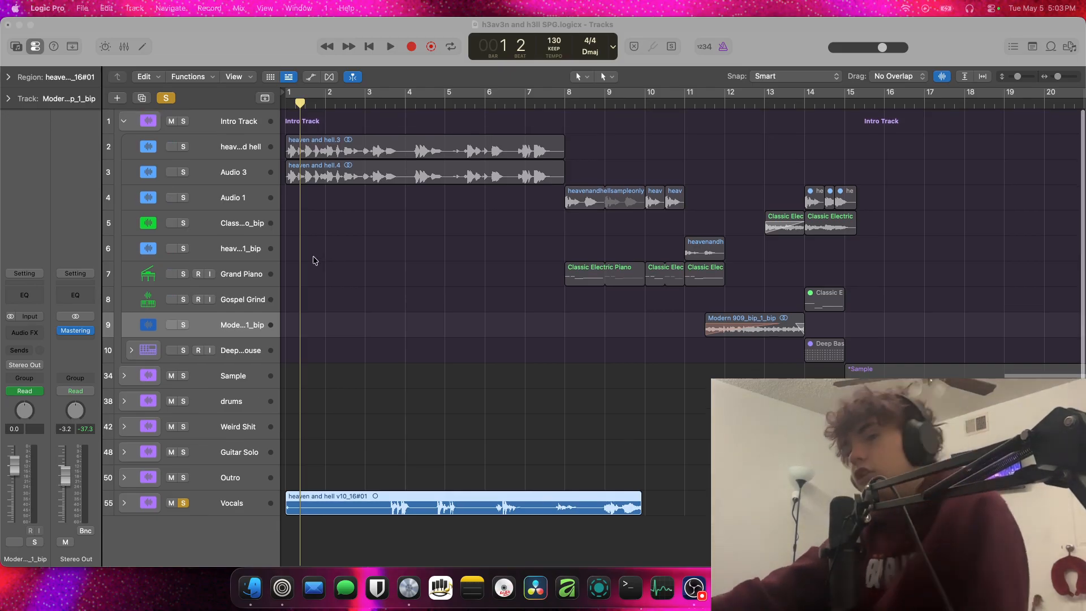
scroll(220, 192, "down", 1)
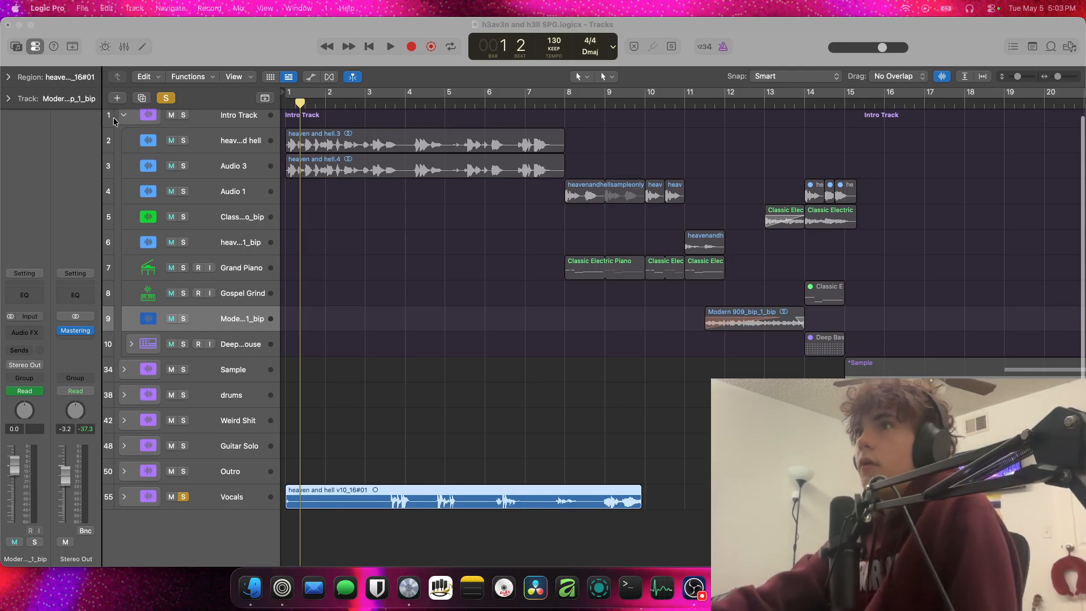
left_click(125, 121)
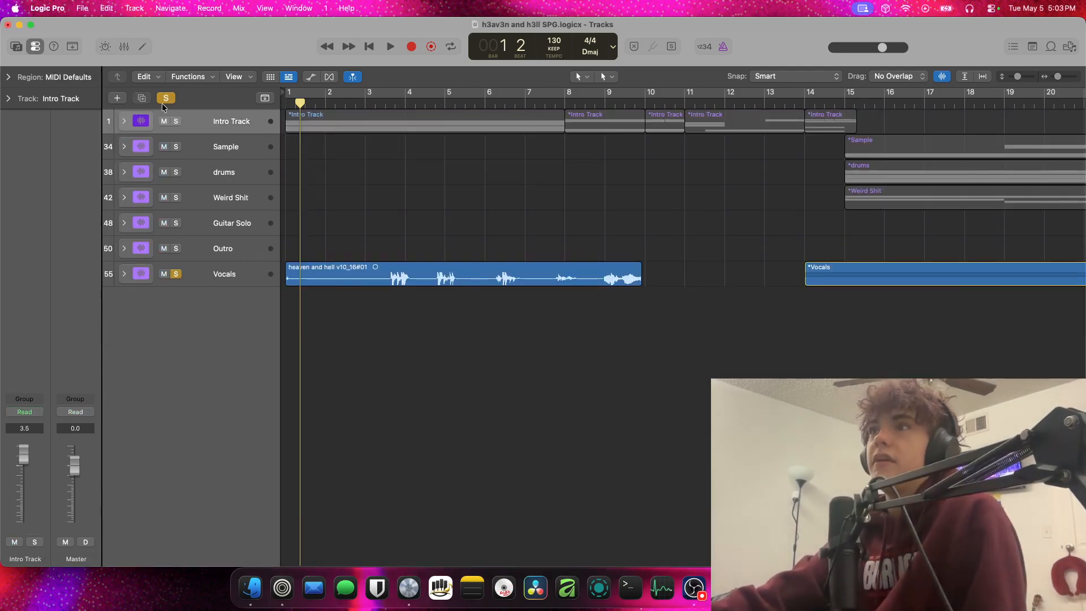
left_click(121, 121)
left_click(122, 121)
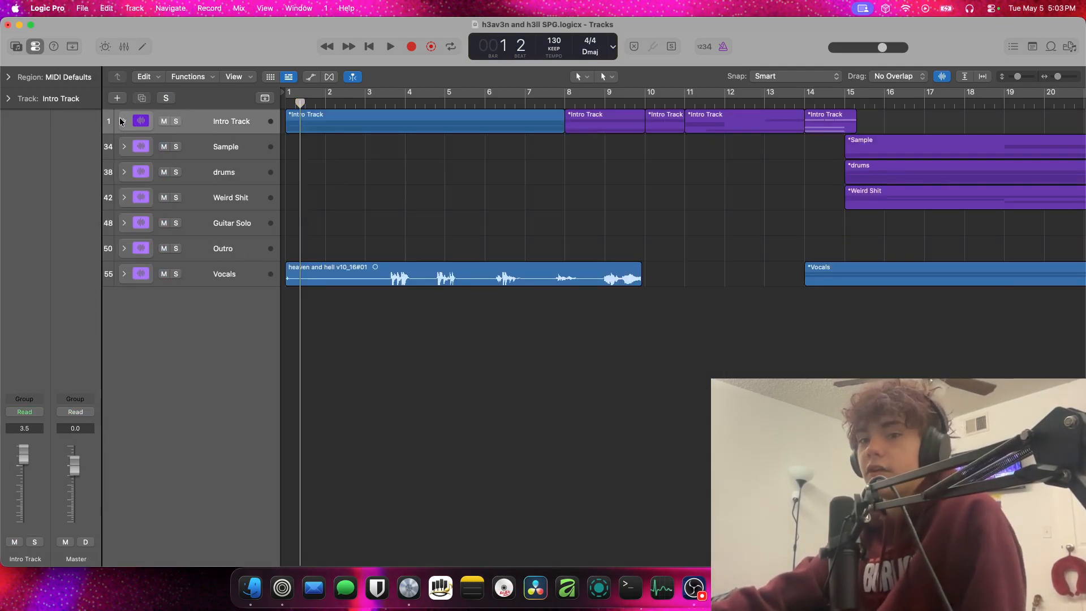
Fit the whole arrangement's length in the timeline and enlarge the track heights with vertical auto zoom turned on
scroll(121, 121, "right", 1)
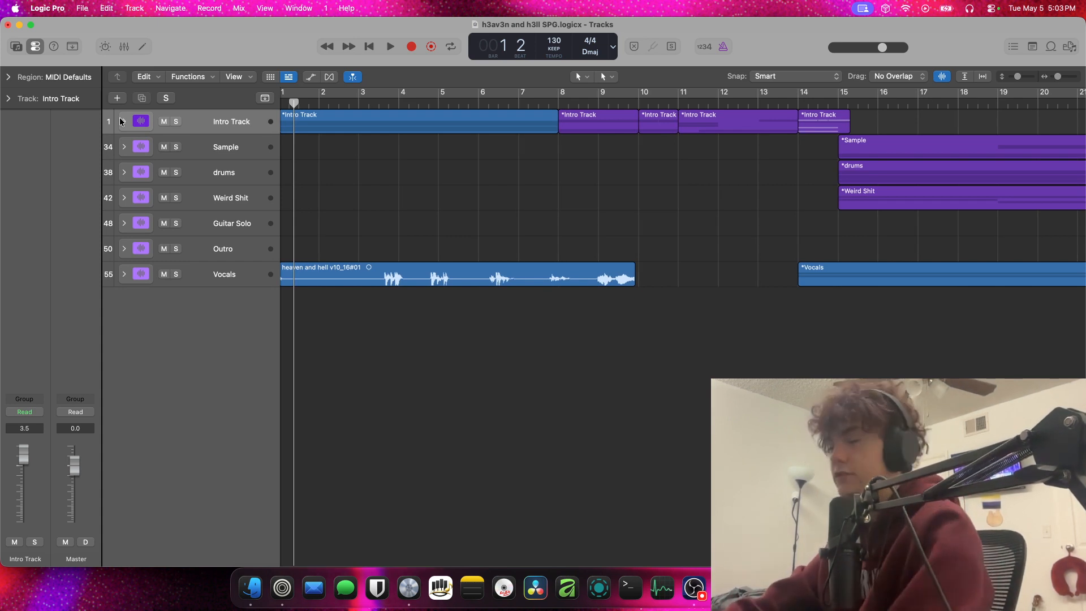
scroll(292, 147, "left", 1)
scroll(293, 148, "down", 5)
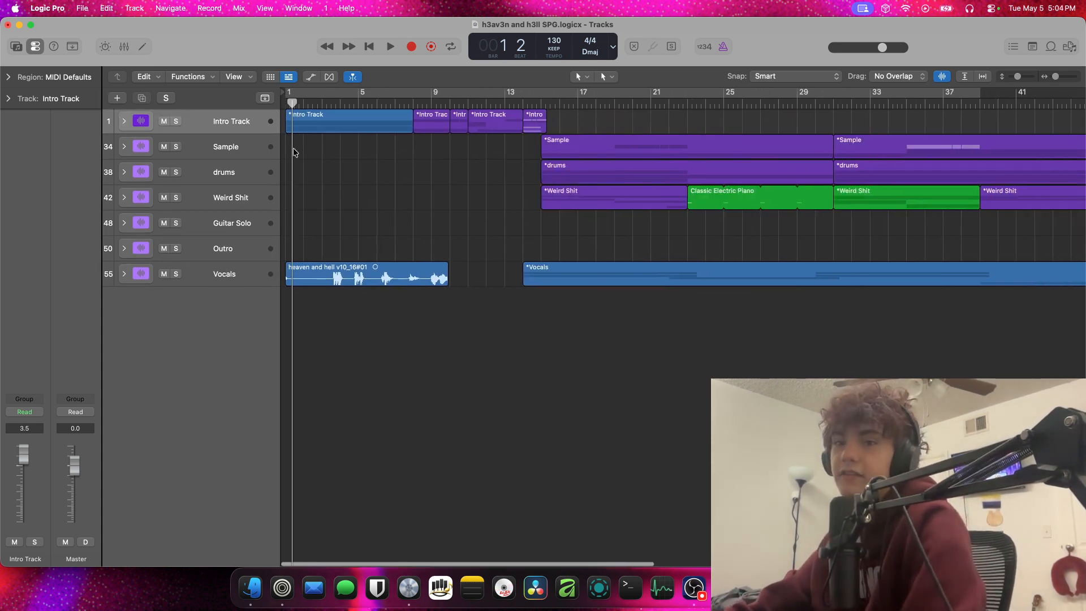
scroll(294, 149, "down", 4)
scroll(292, 148, "up", 4)
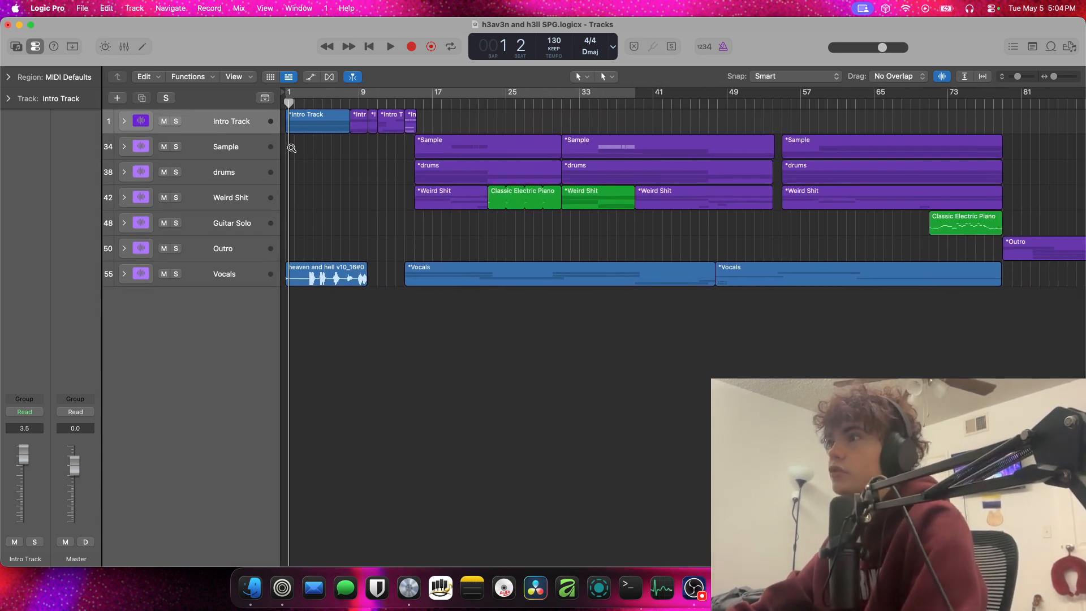
scroll(292, 143, "down", 2)
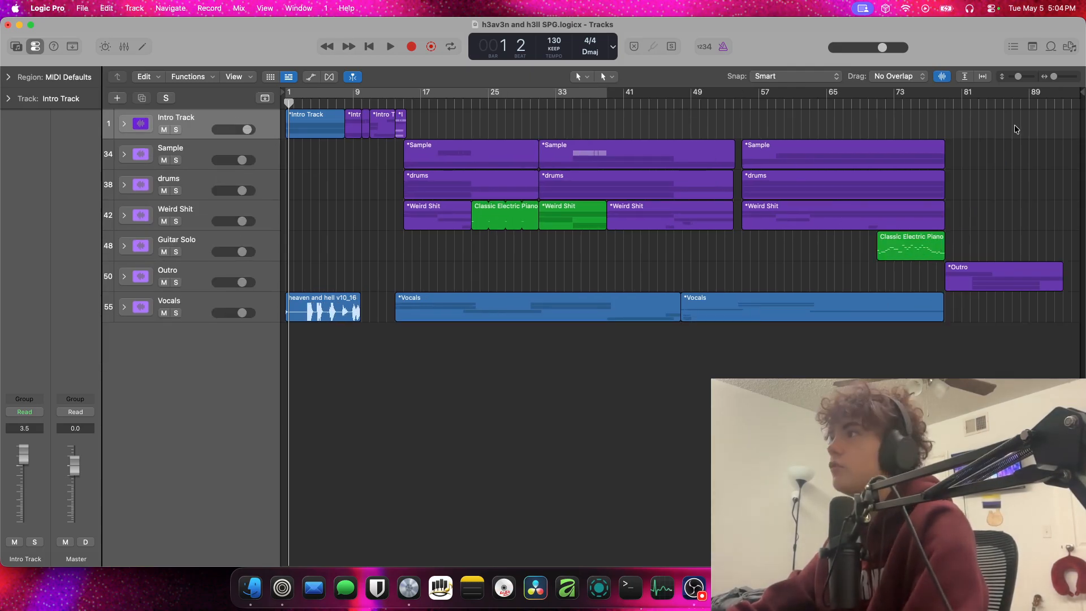
left_click(964, 76)
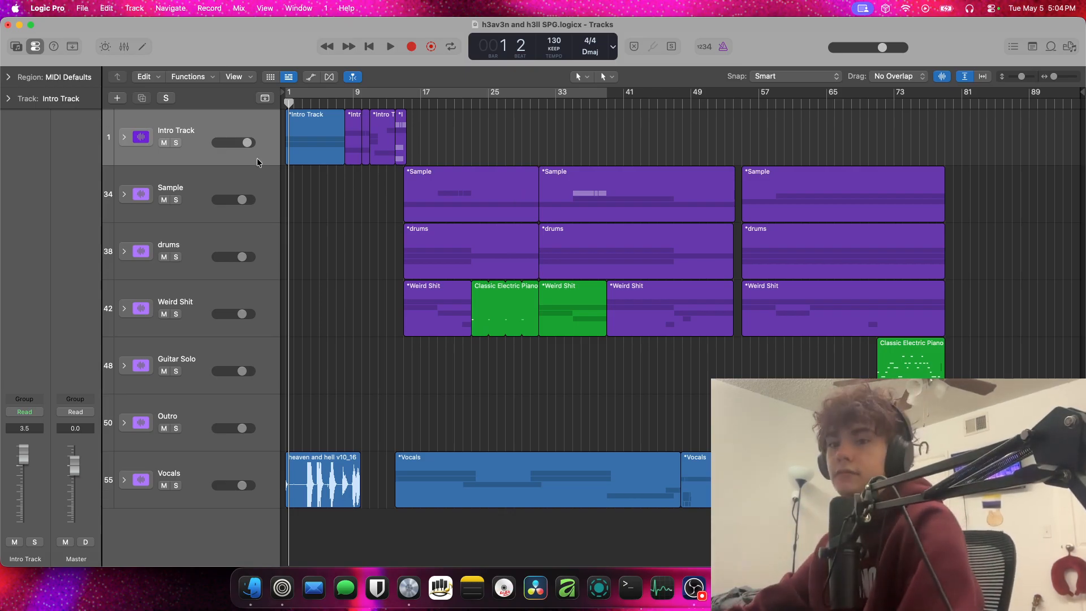
Expand the Intro Track stack and enlarge its subtracks with vertical auto zoom off to show the intro regions in detail
left_click(124, 137)
left_click(124, 125)
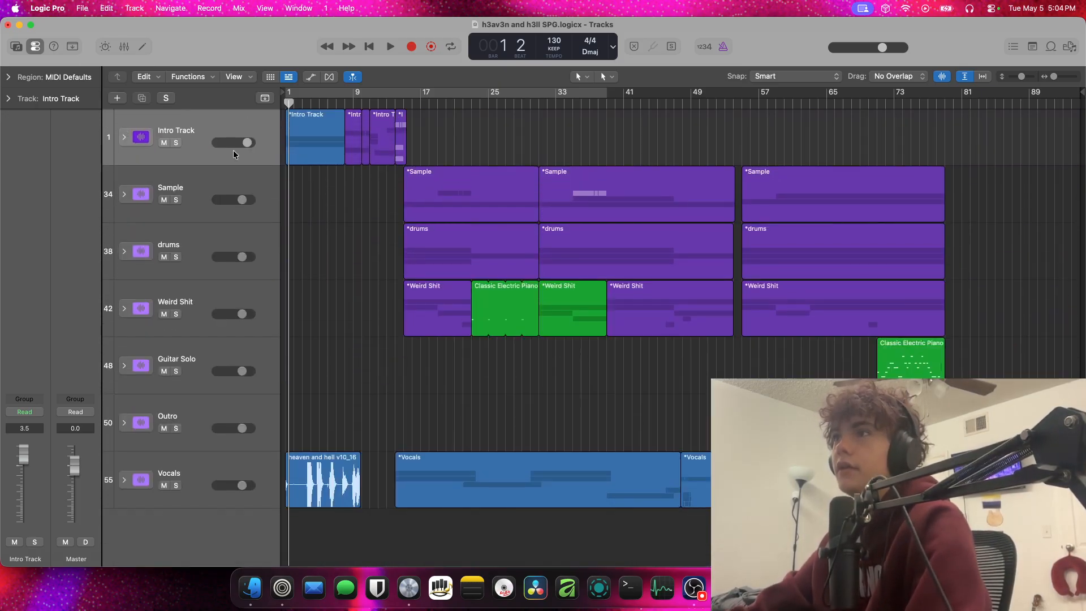
key("super+Right")
left_click(126, 138)
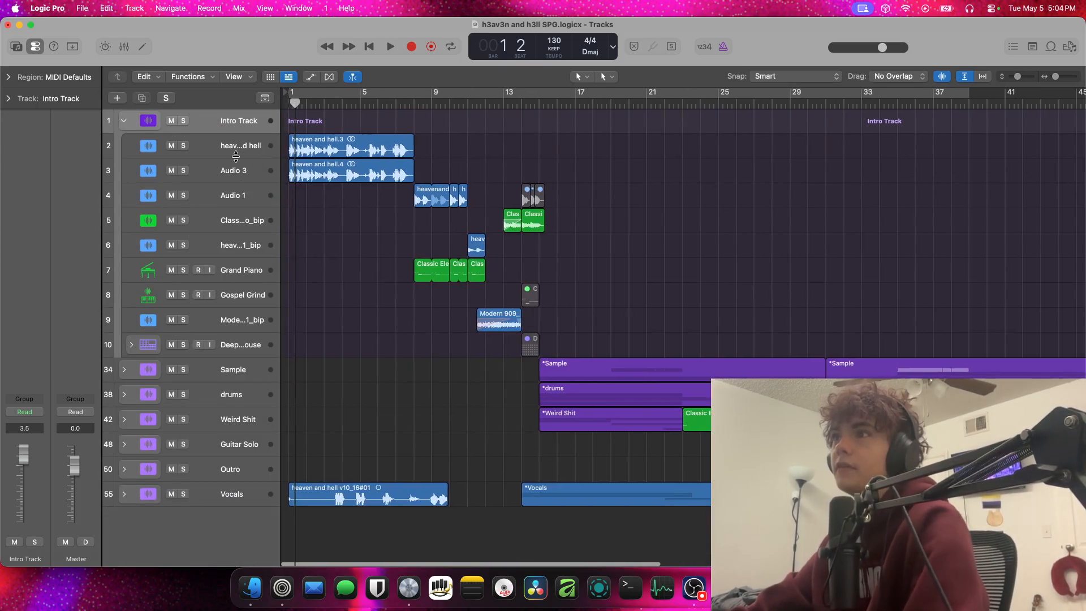
scroll(191, 145, "down", 2)
scroll(191, 145, "up", 10)
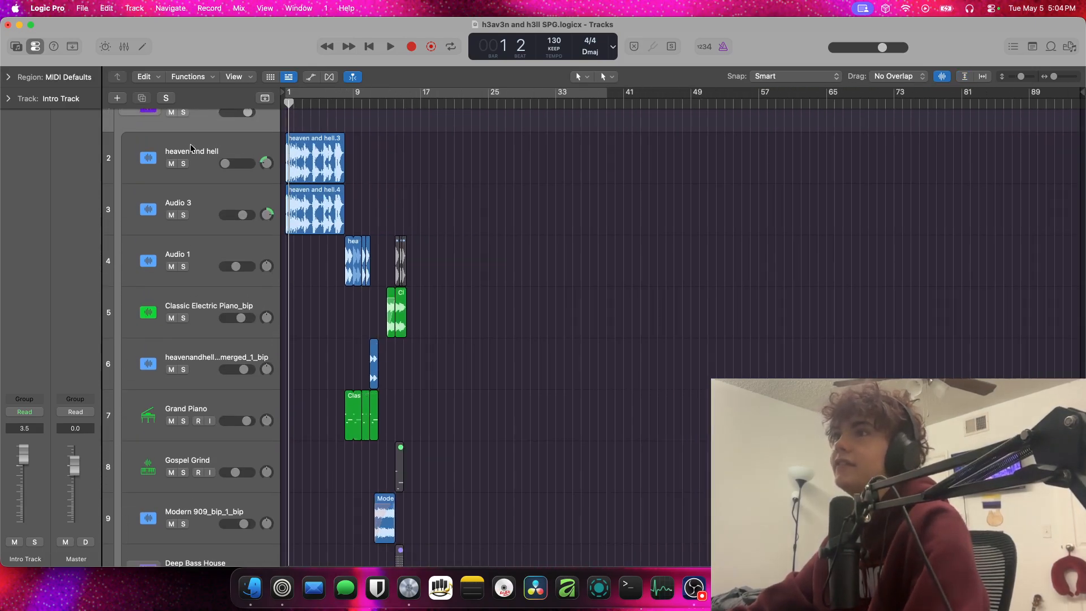
scroll(191, 145, "up", 10)
Move the playhead to bar 8, solo the Grand Piano track and audition its Classic Electric Piano region
left_click(297, 103)
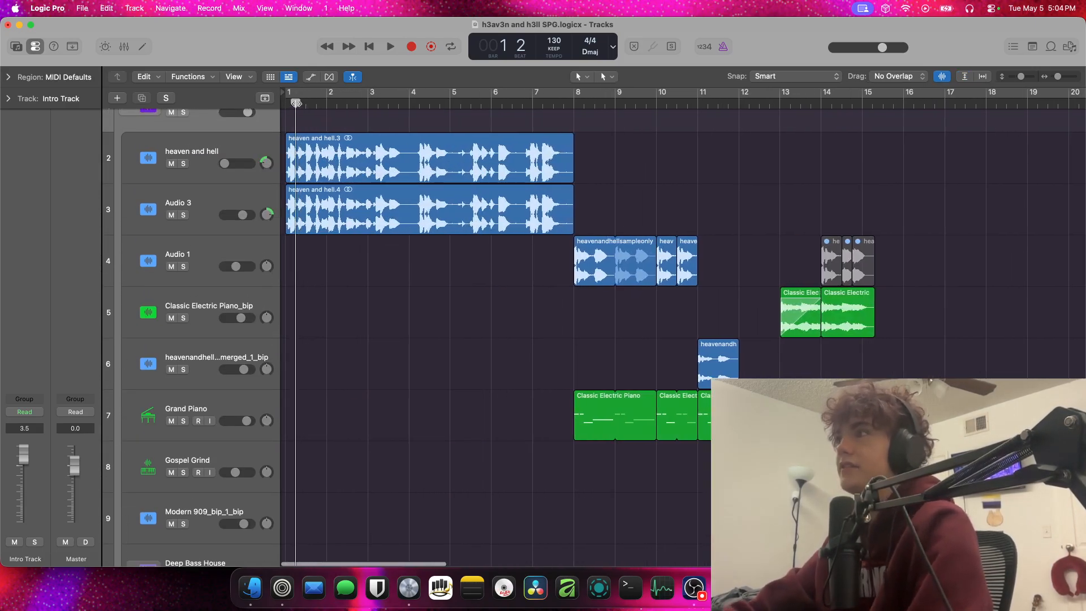
left_click_drag(296, 103, 574, 104)
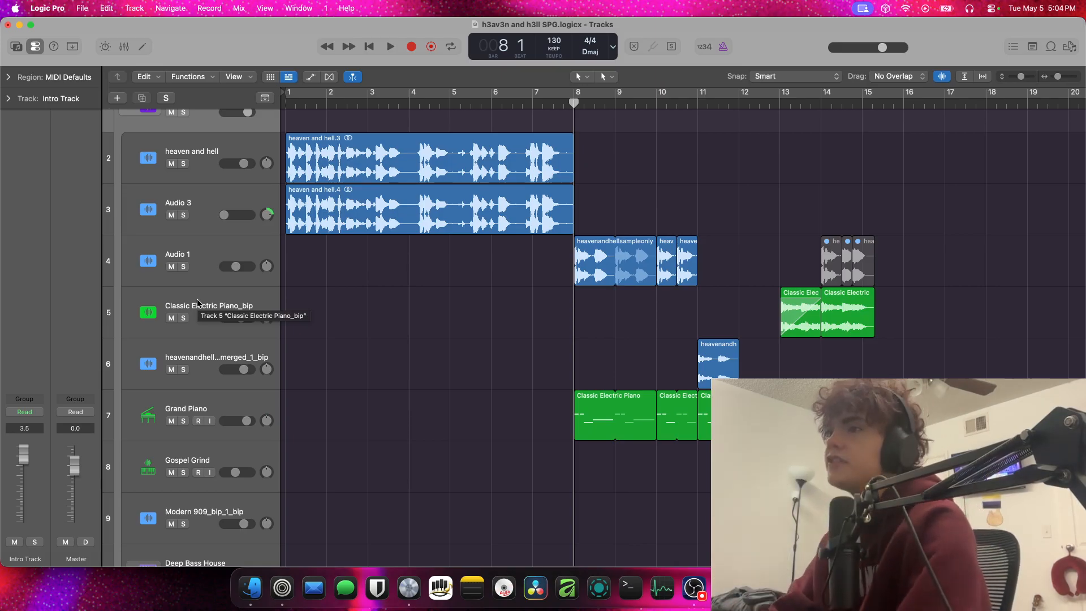
key("space")
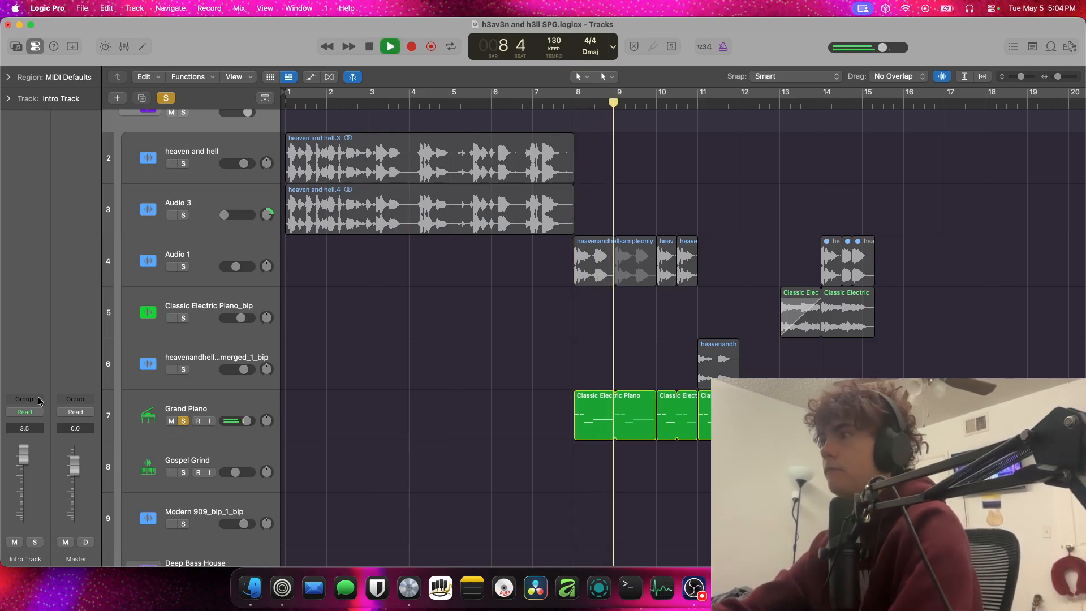
key("space")
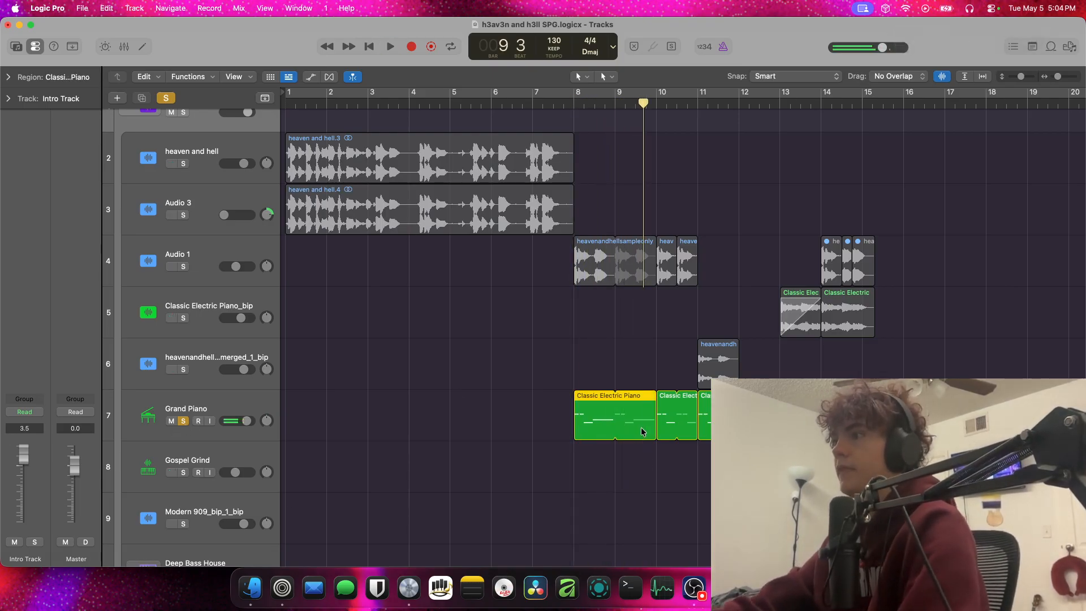
Inspect the Classic Electric Piano region in the Piano Roll, close the editor, and audition the soloed Grand Piano from bar 8
double_click(643, 431)
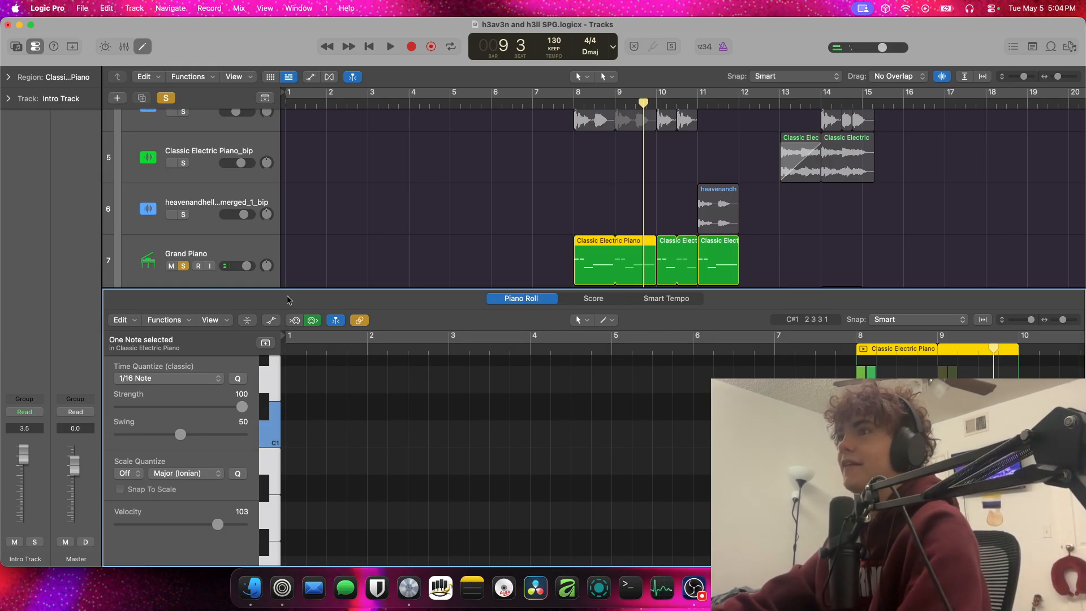
left_click_drag(287, 294, 325, 609)
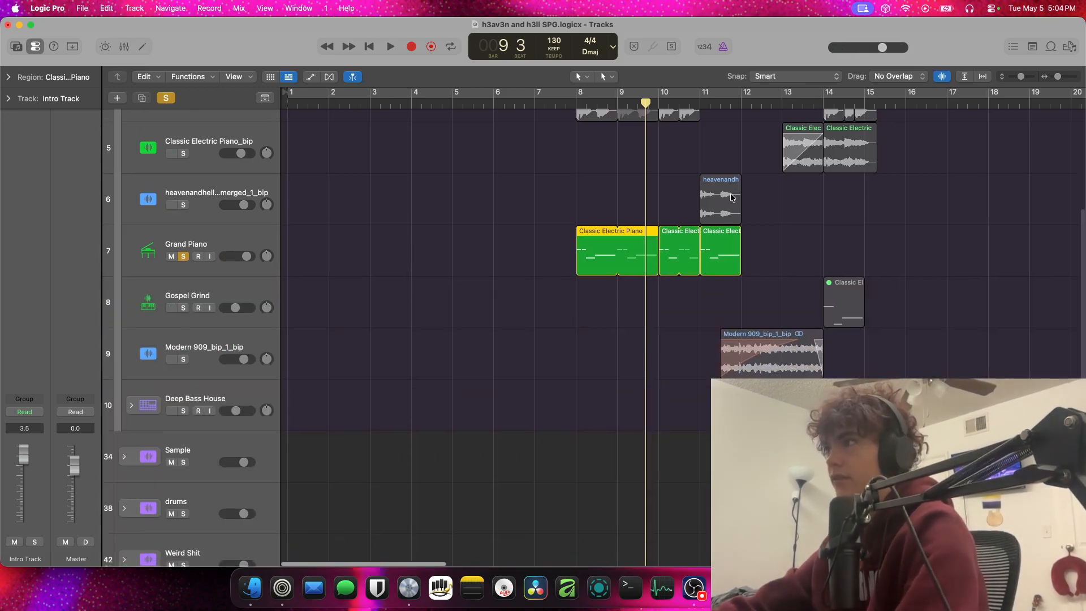
scroll(723, 206, "up", 3)
left_click(578, 105)
key("space")
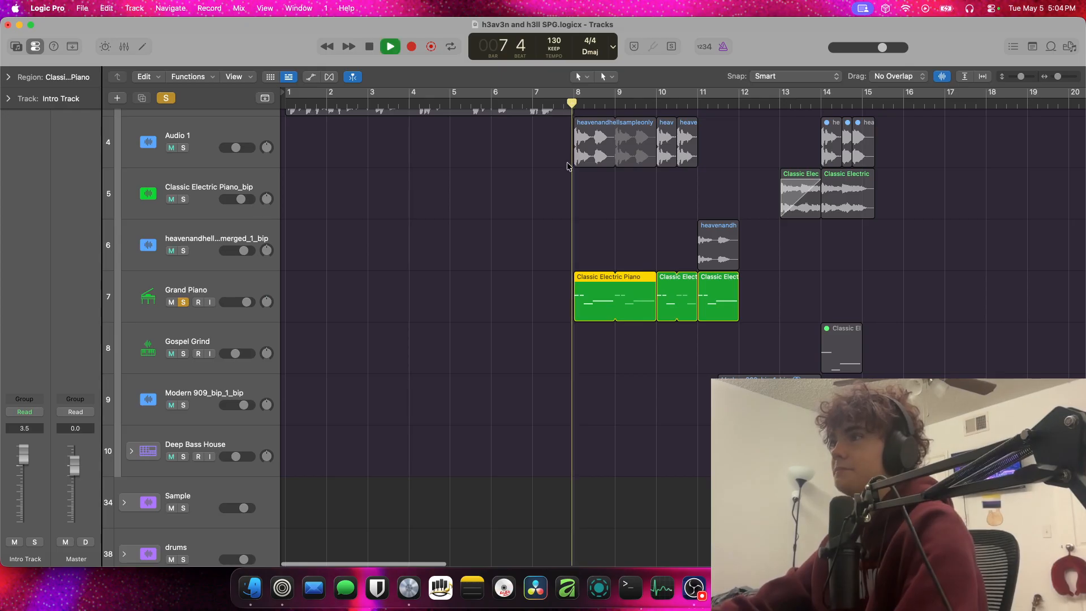
key("space")
left_click(184, 302)
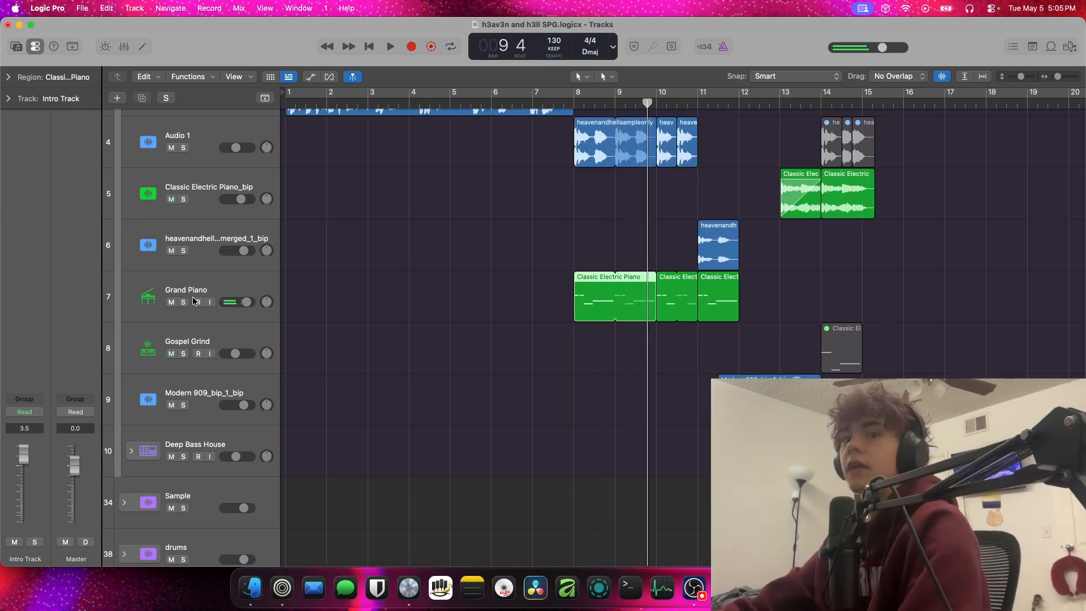
Duplicate the Audio 3 track together with its heaven and hell.4 region and solo the duplicate
left_click(184, 148)
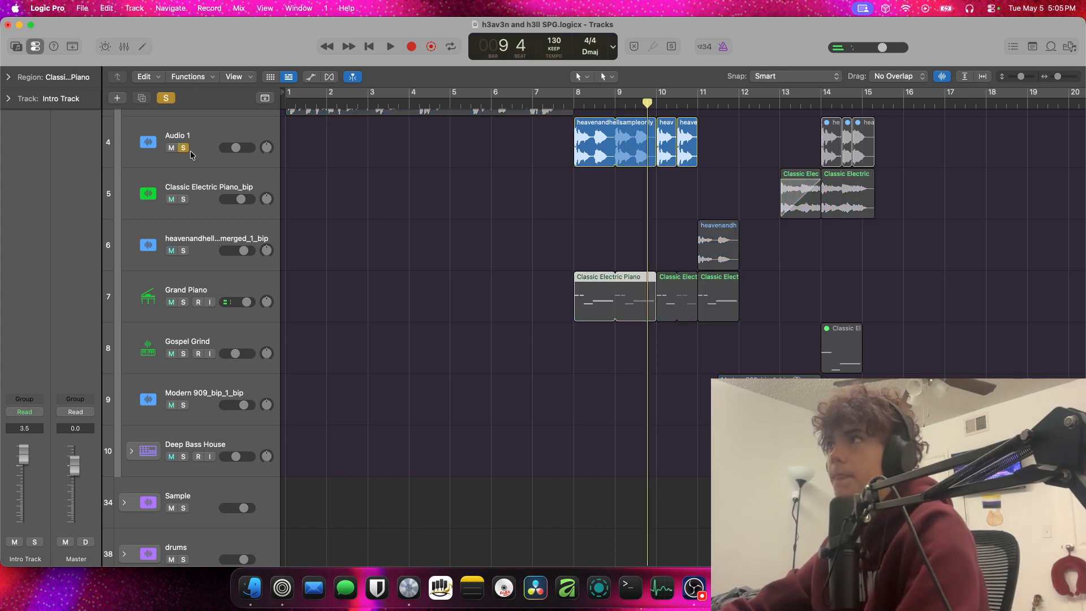
scroll(507, 127, "up", 5)
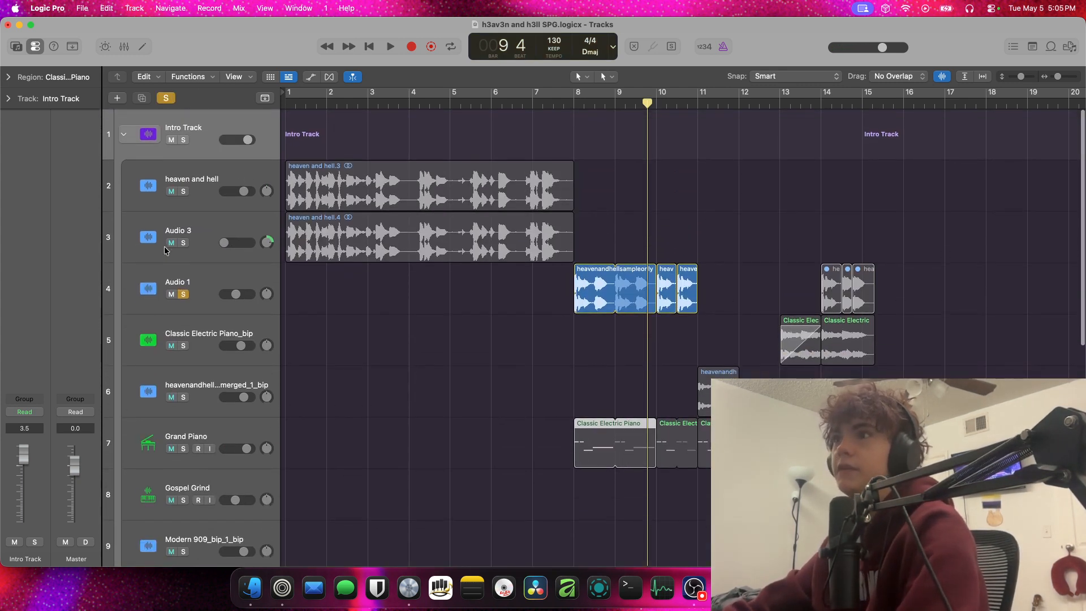
left_click(184, 249)
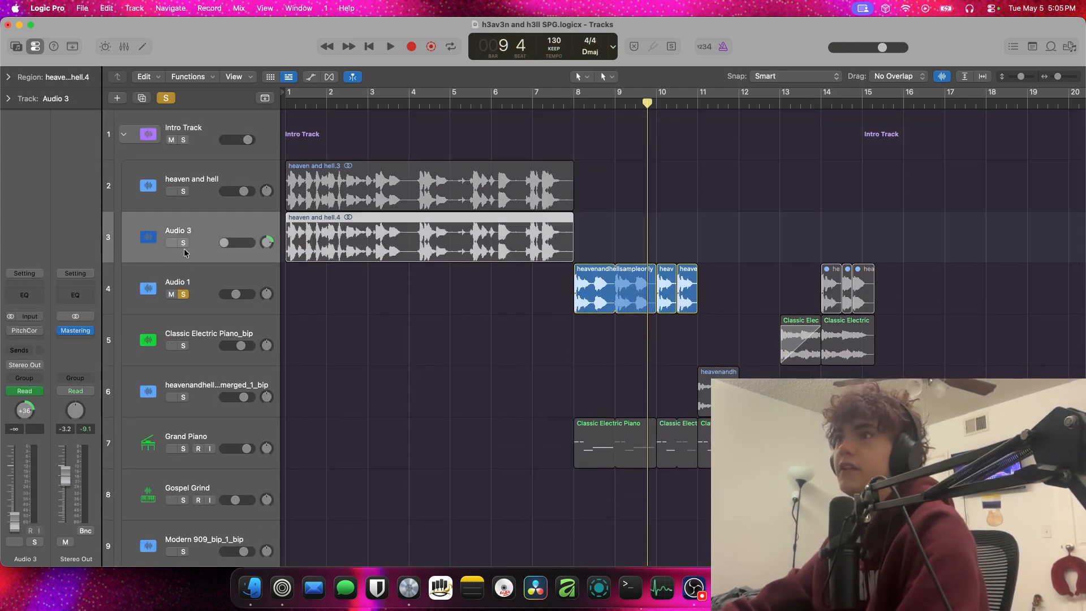
left_click(185, 294)
key("super+d")
left_click(183, 294)
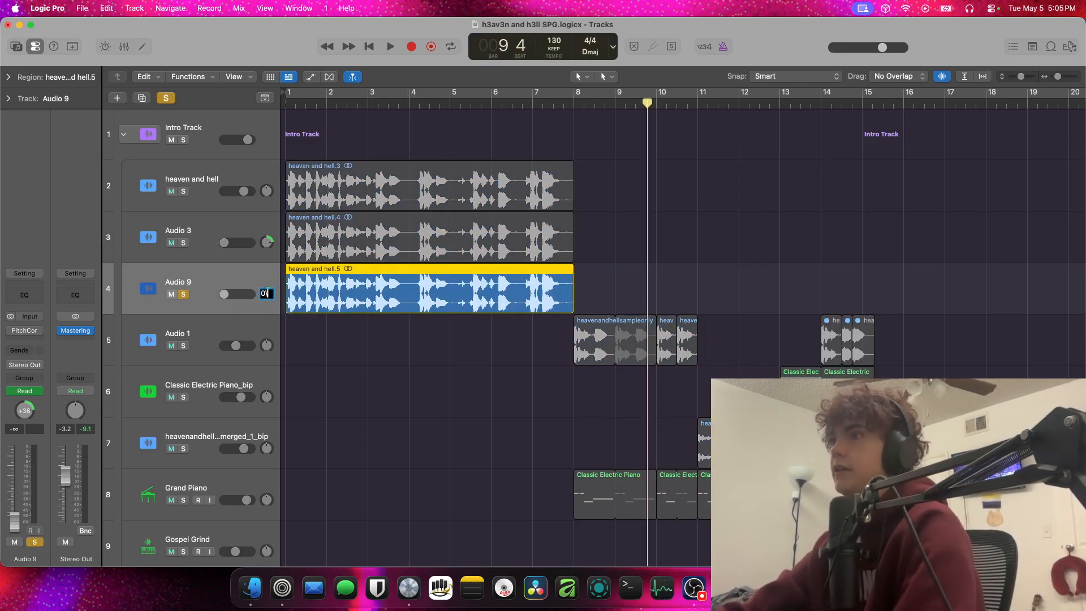
Return the playhead to bar 1 and raise the duplicated intro track's volume to 3.0 dB
key("a")
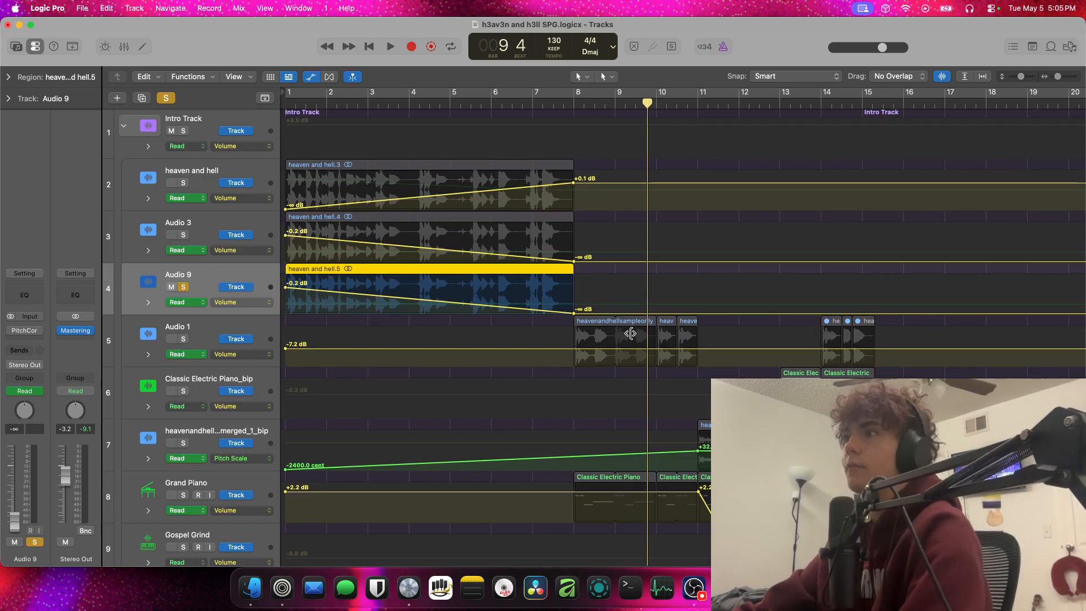
key("a")
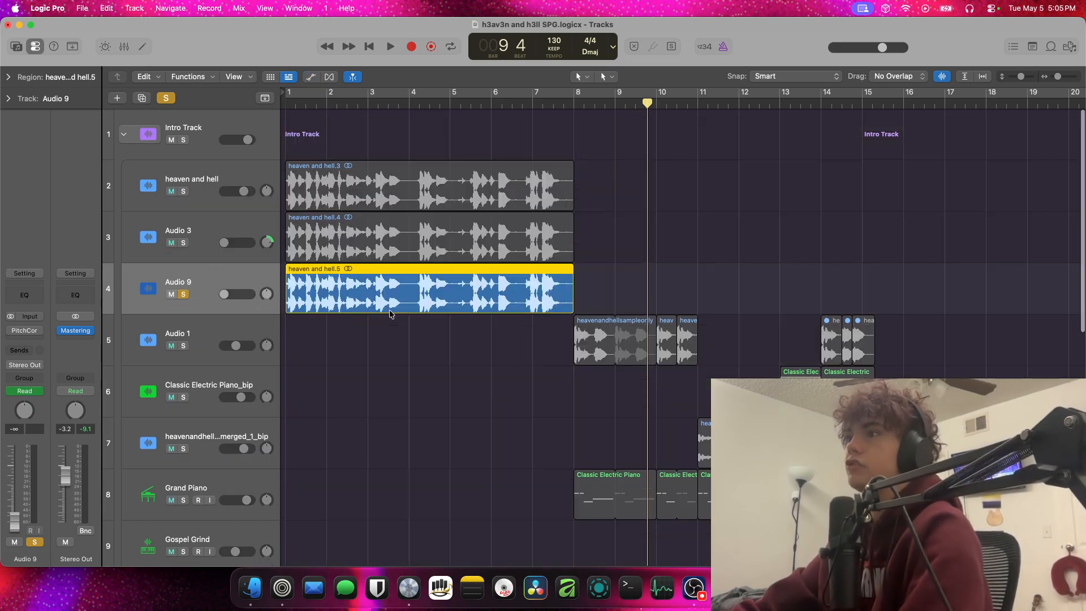
left_click(286, 104)
key("a")
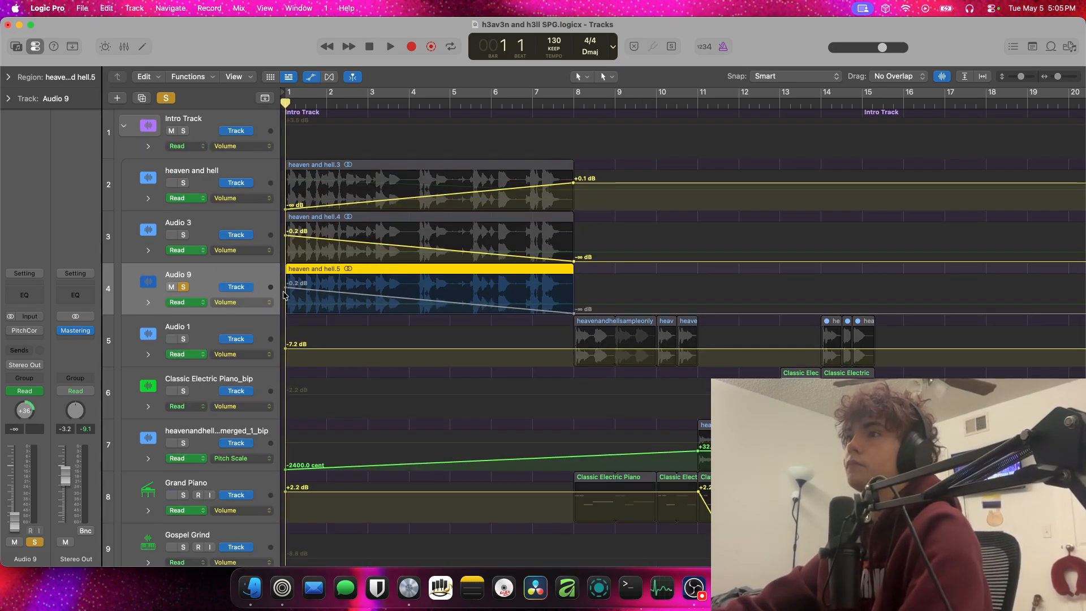
left_click(217, 302)
left_click(217, 302)
key("a")
key("space")
Audition the soloed duplicate of the intro vocal from the beginning of the song
key("space")
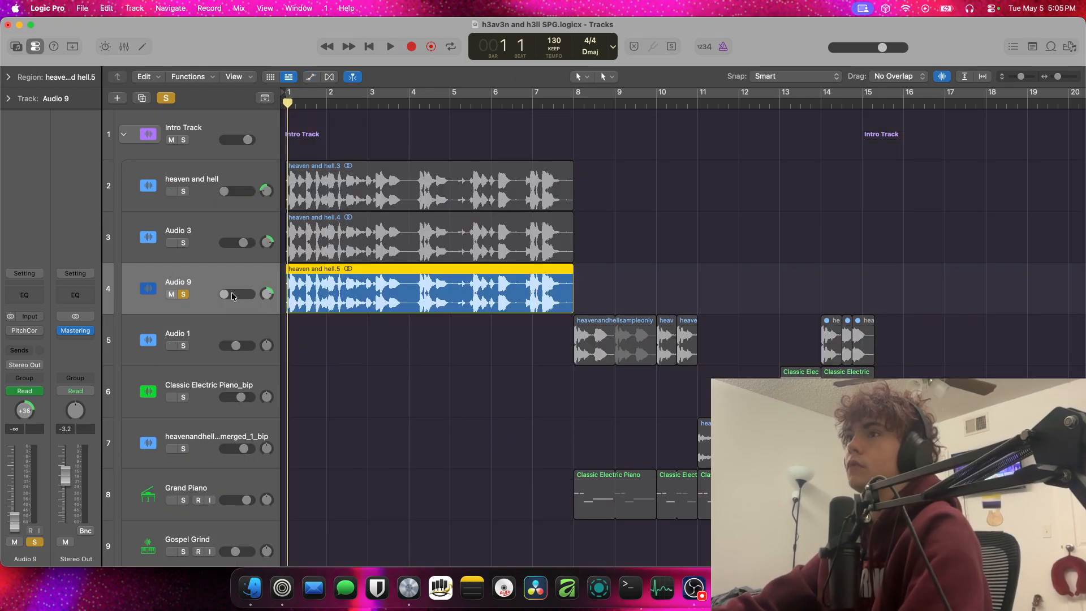
left_click_drag(223, 294, 250, 294)
key("space")
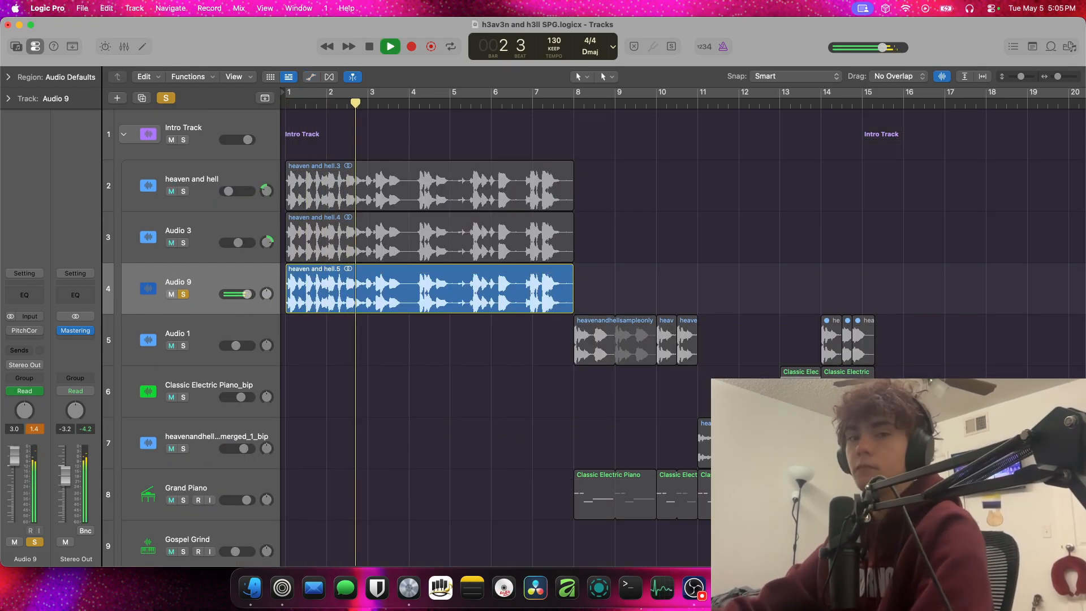
key("space")
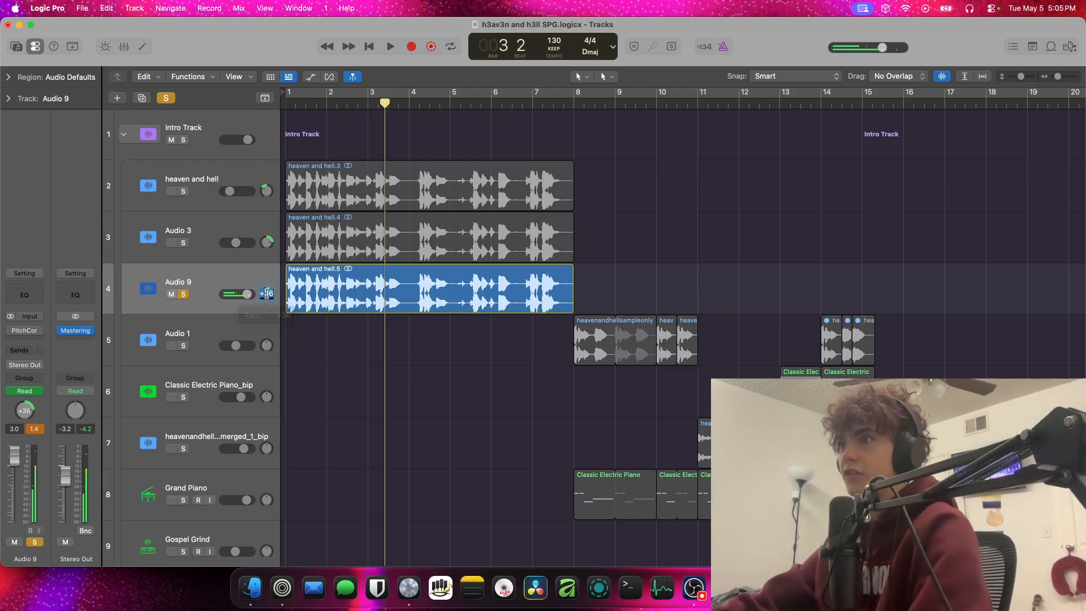
key("space")
key("space")
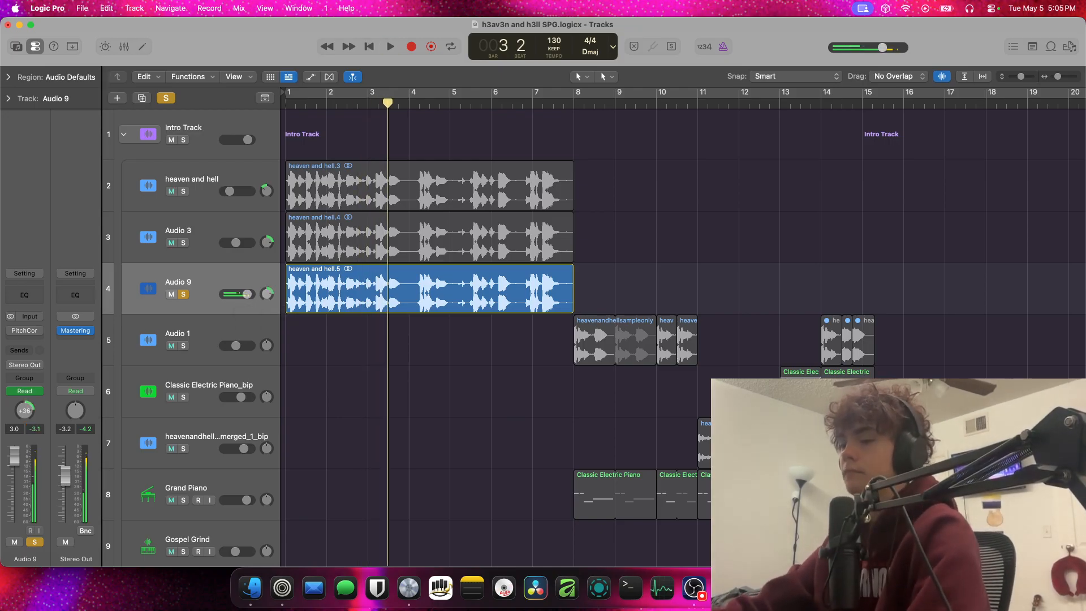
Show the Pan automation on the duplicated track and delete its automation points
key("a")
left_click(245, 308)
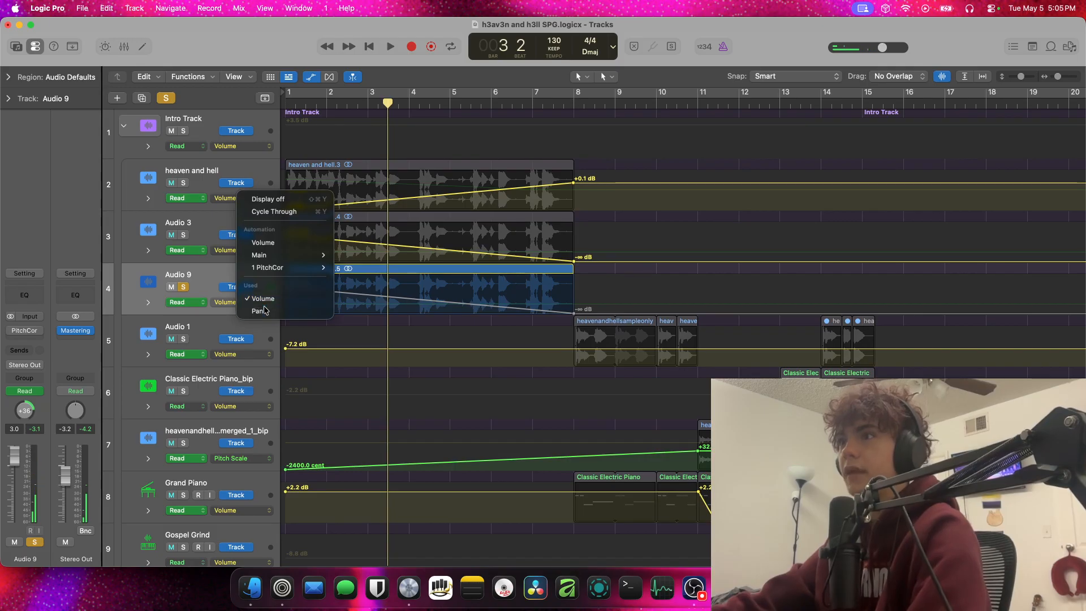
left_click(268, 301)
left_click_drag(451, 308, 277, 307)
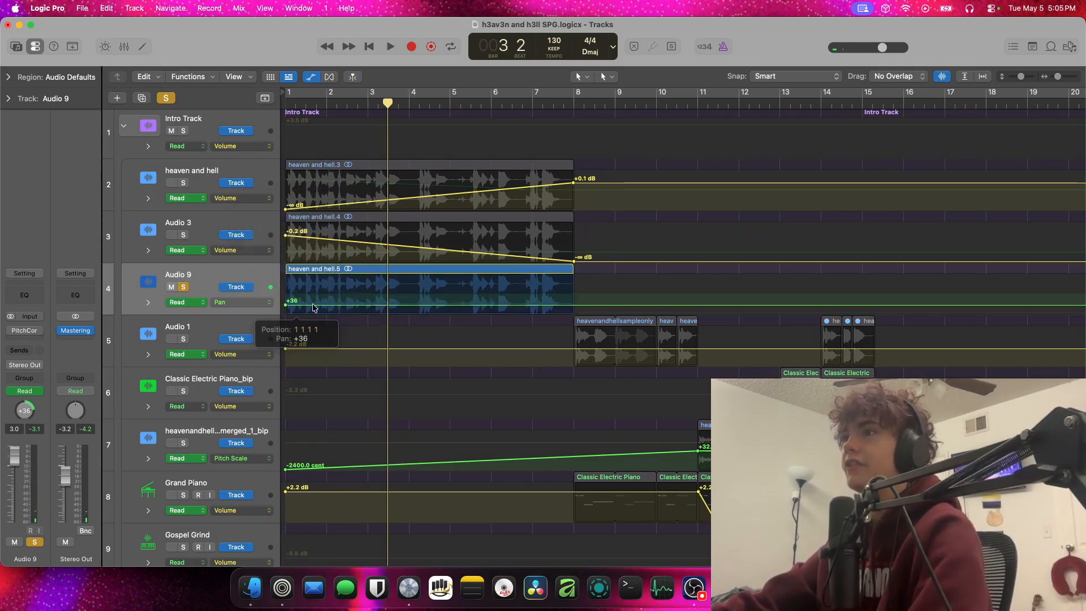
left_click_drag(362, 298, 224, 314)
key("Delete")
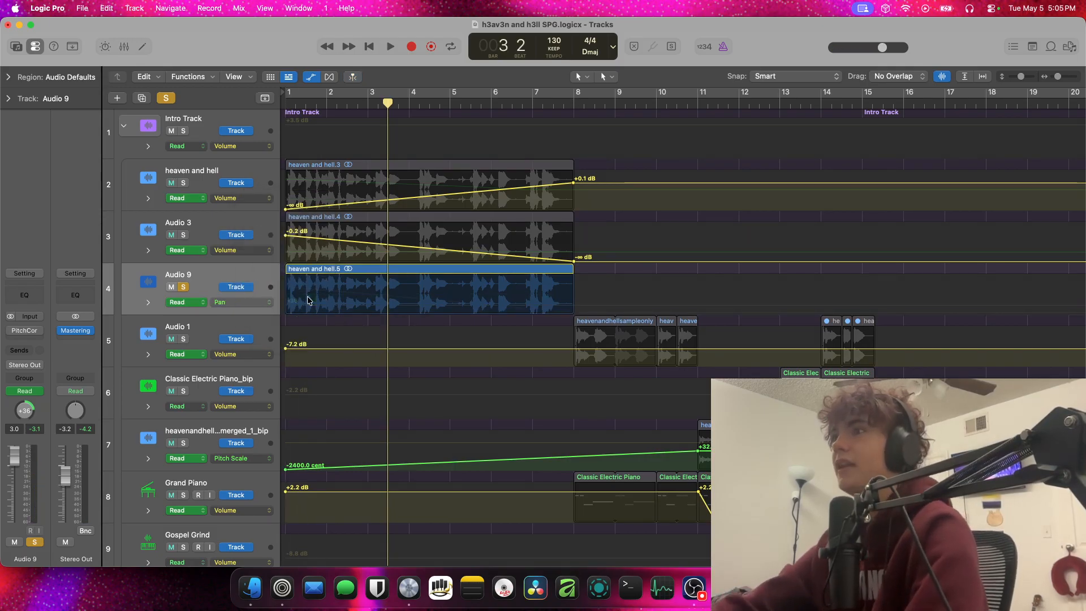
Hide the automation, set the duplicated track's pan to +1 and audition it from bar 1 through bar 8
key("a")
key("Return")
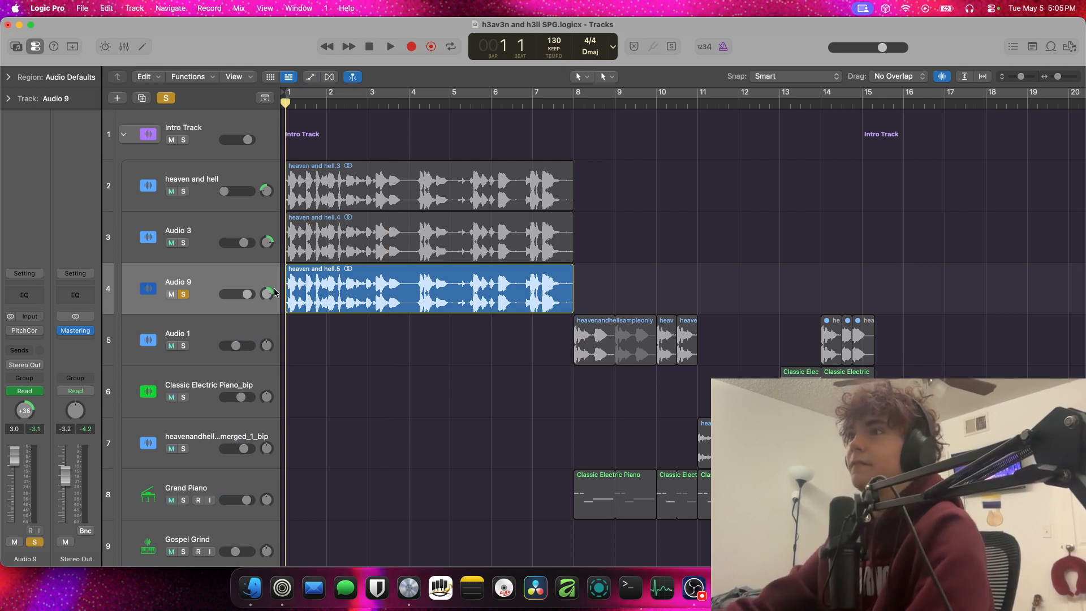
left_click_drag(266, 293, 267, 308)
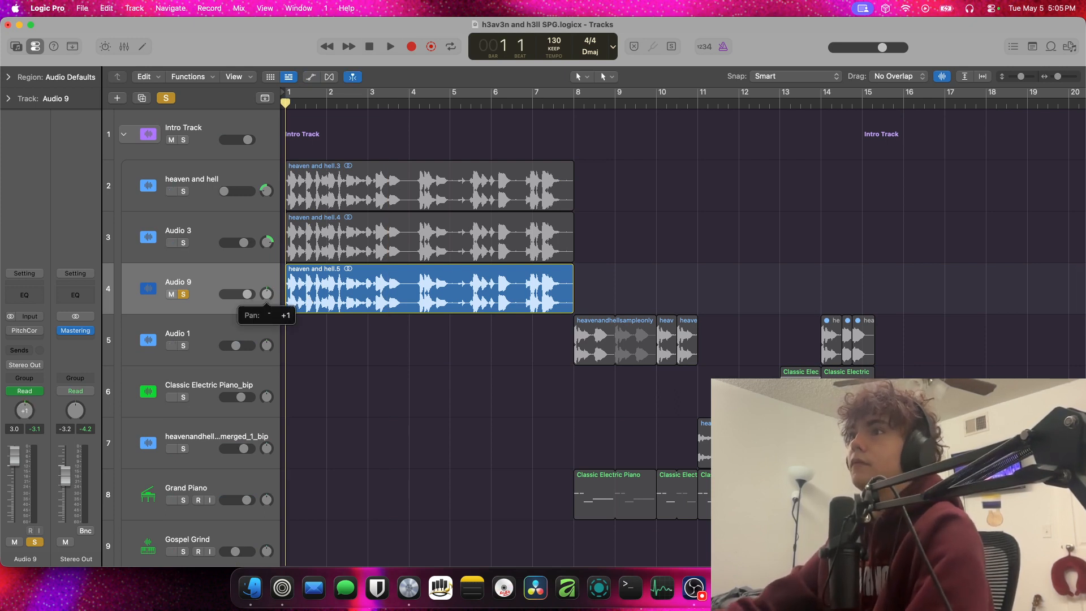
key("space")
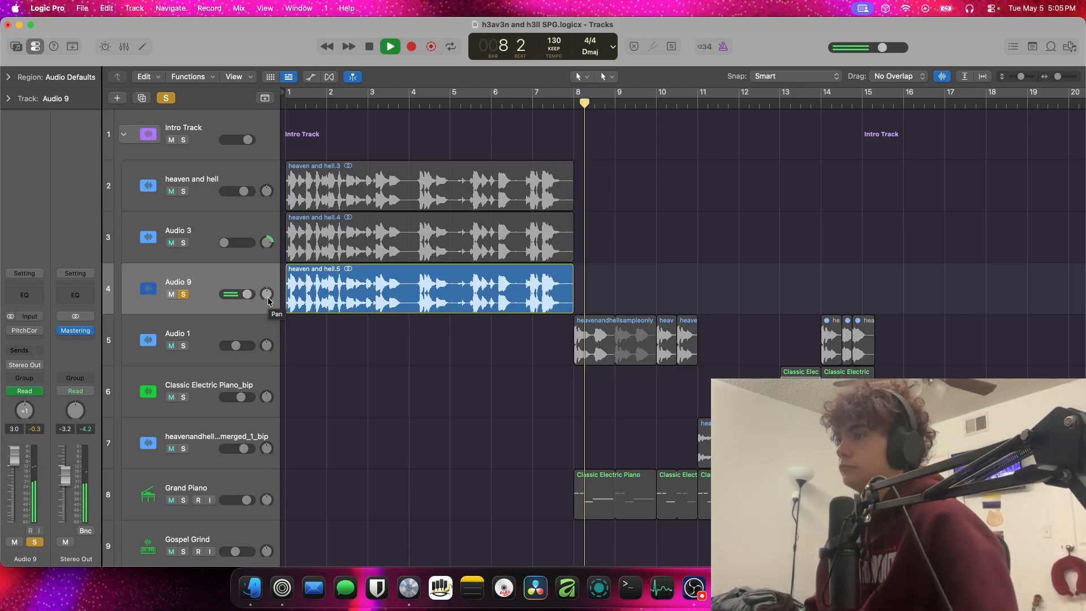
key("space")
Turn off the duplicated track's solo and delete the track together with its region and automation data
left_click(184, 294)
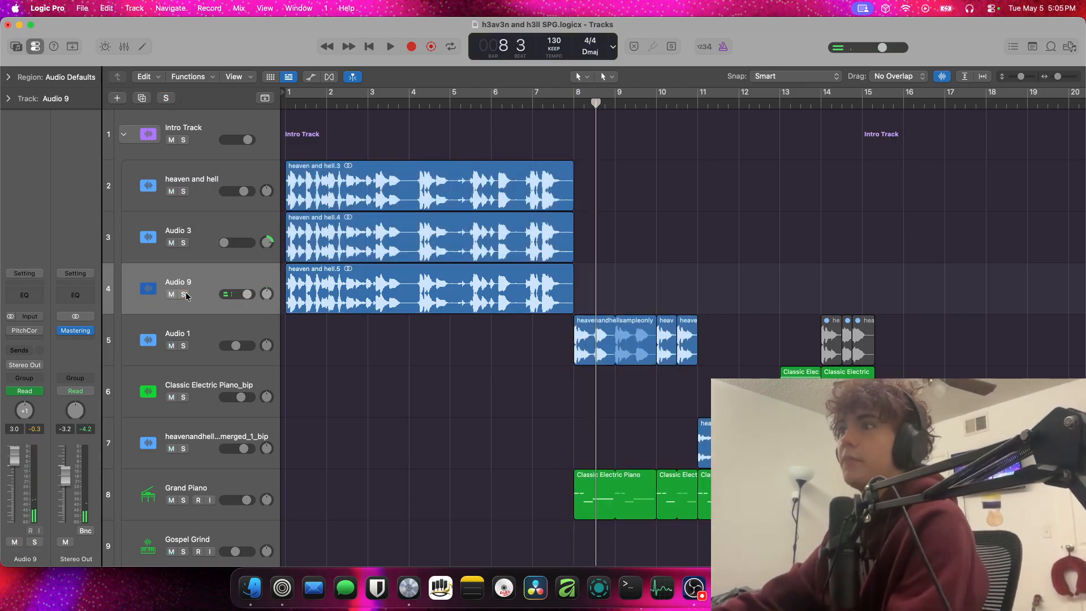
left_click(184, 295)
left_click_drag(573, 312, 601, 306)
left_click(183, 294)
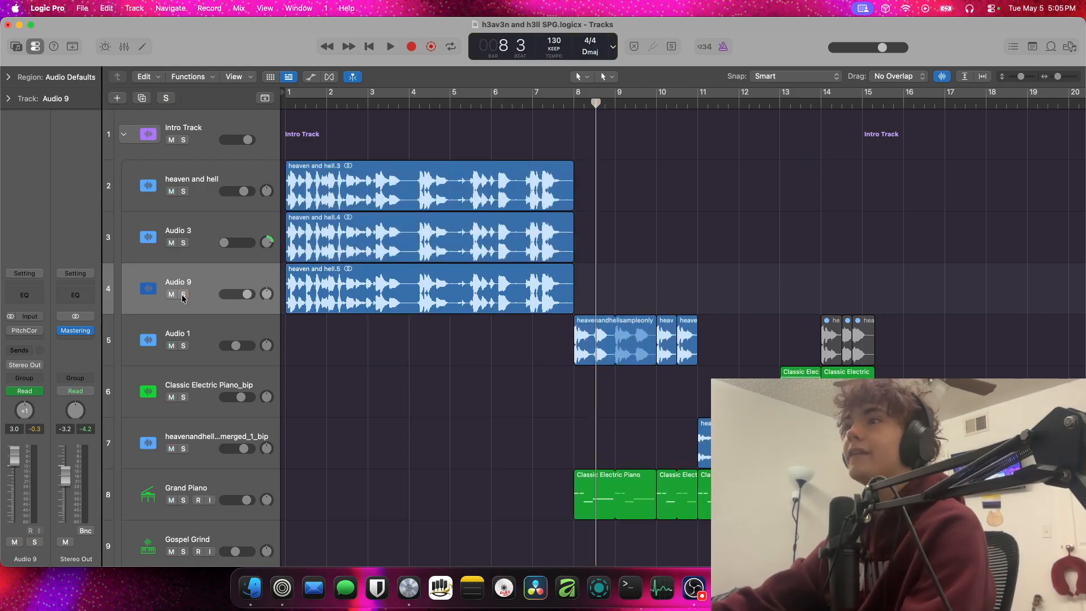
left_click(223, 270)
key("Delete")
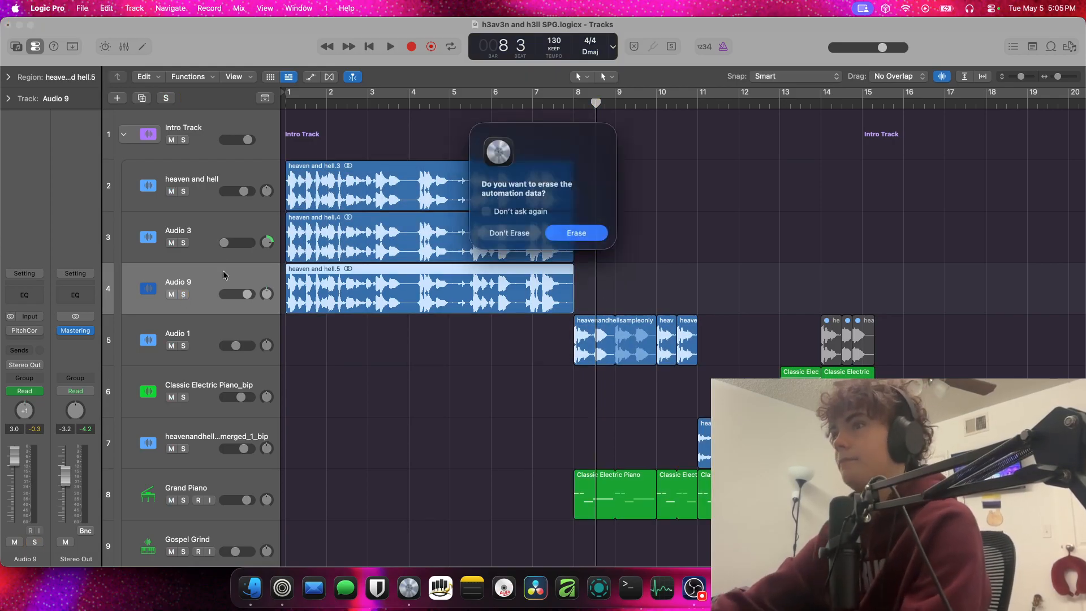
key("Return")
key("super+BackSpace")
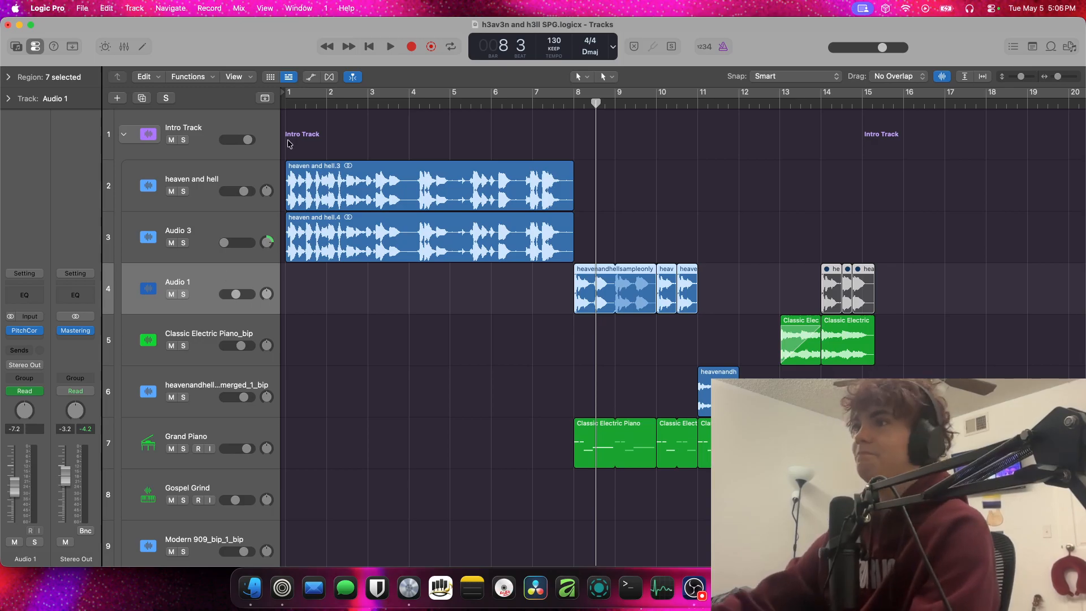
Play the opening of the intro from bar 1 with all layers on and select the Audio 3 track
key("Return")
key("space")
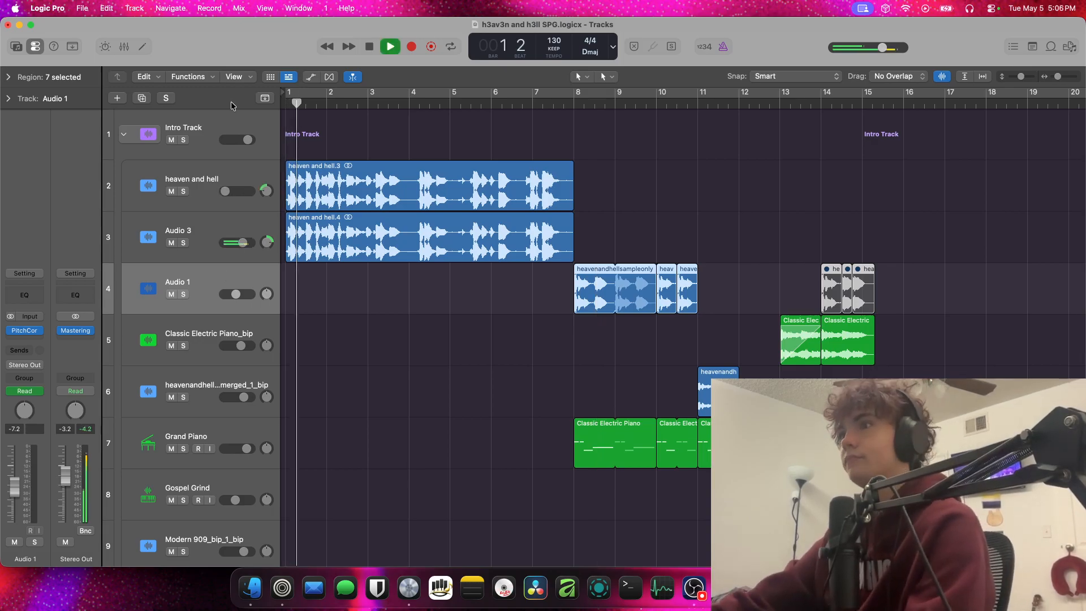
key("space")
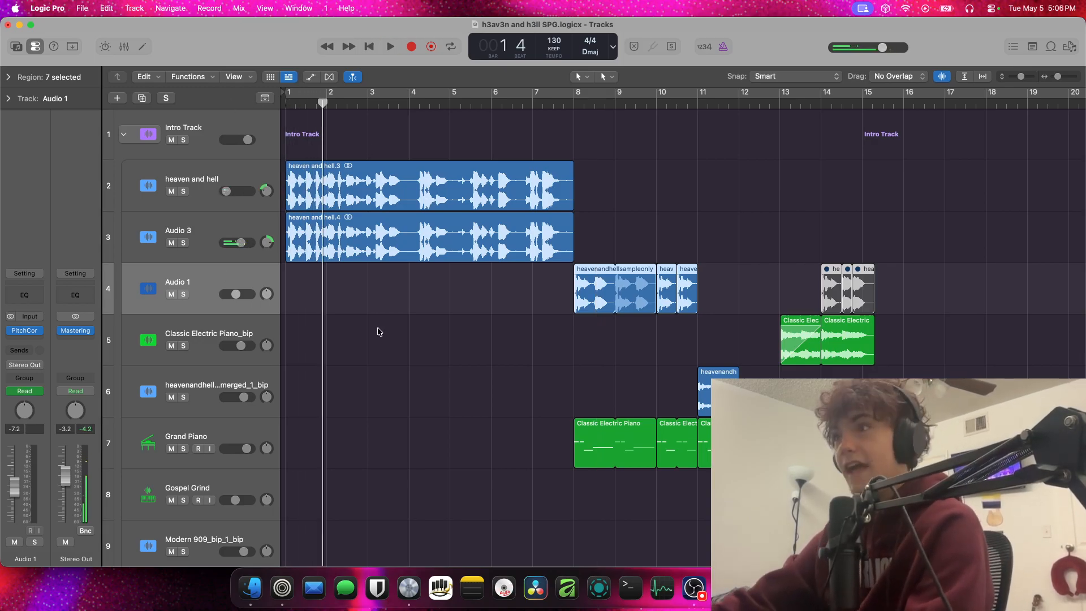
left_click(270, 235)
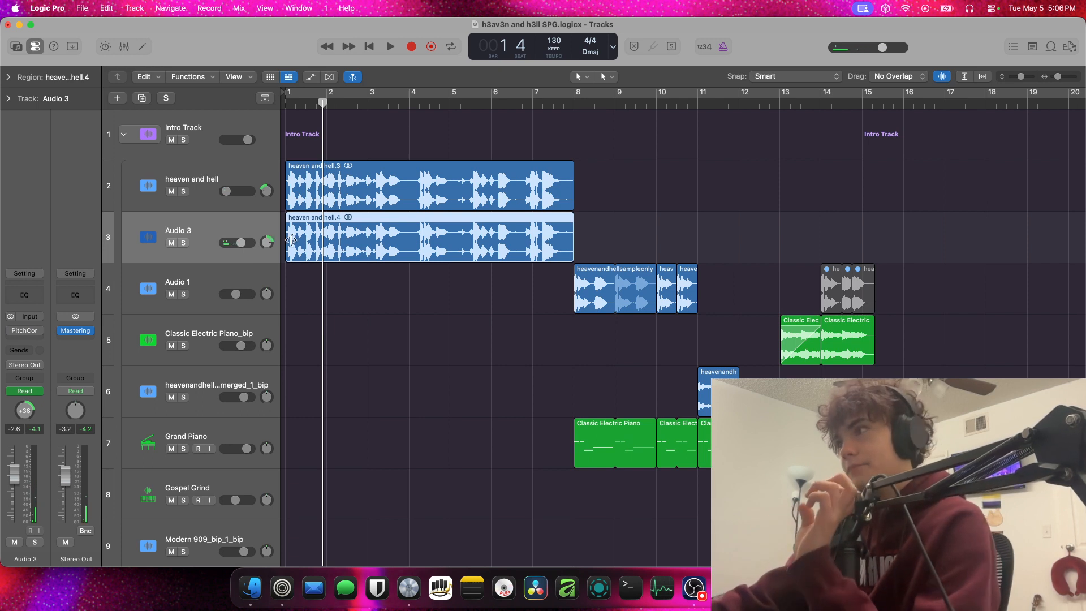
Set a cycle range over bars 8 to 10, solo the Audio 1 track and audition its sample
left_click(572, 104)
left_click_drag(573, 93, 642, 100)
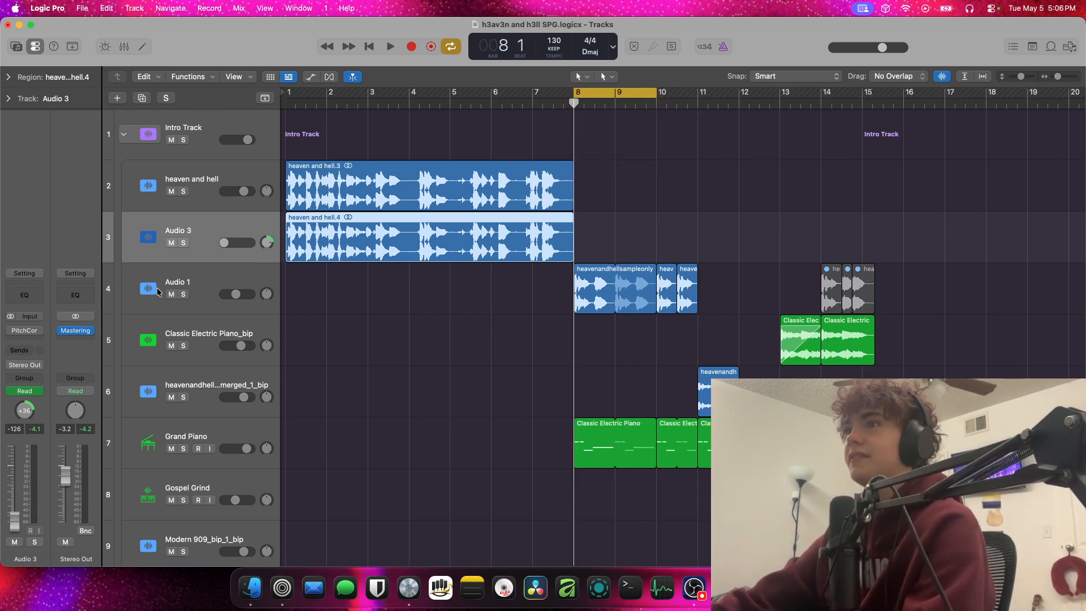
left_click(192, 278)
key("s")
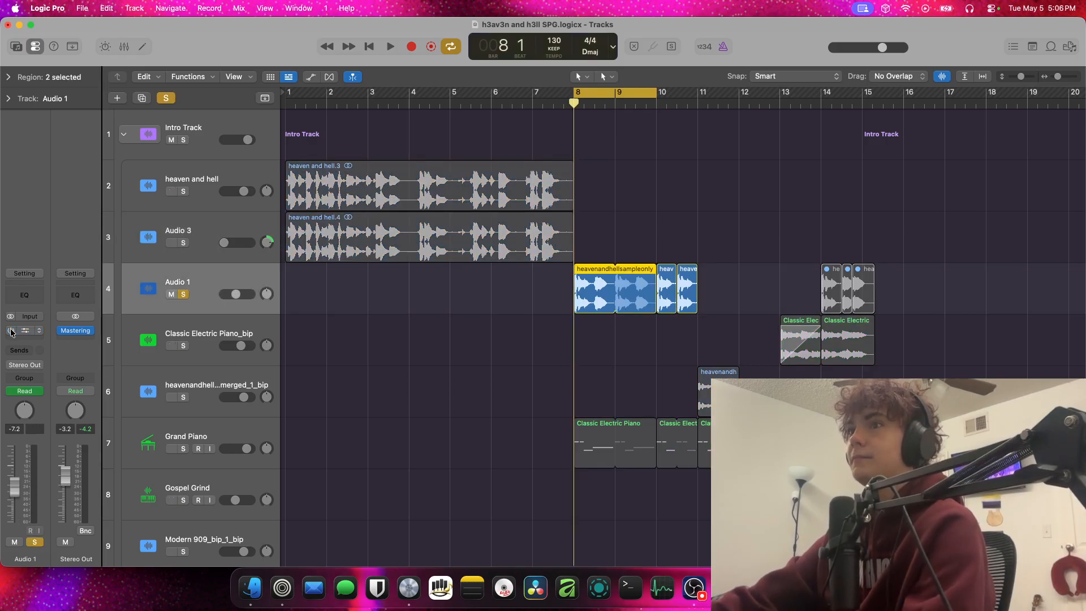
key("space")
Replay the sample section from bar 8 with Audio 1's solo turned off, and disable the cycle range
key("space")
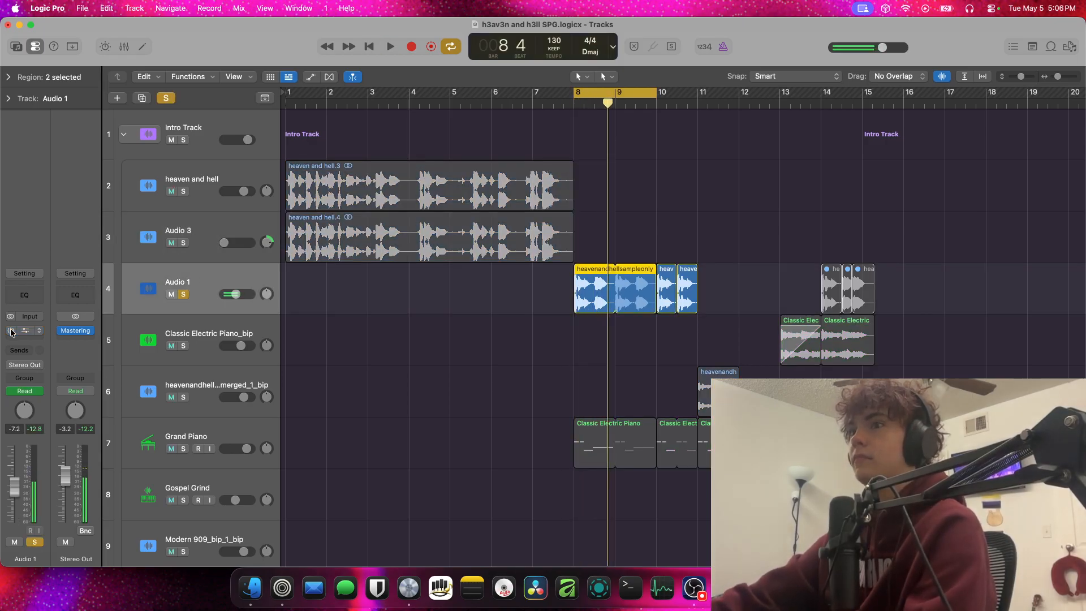
key("space")
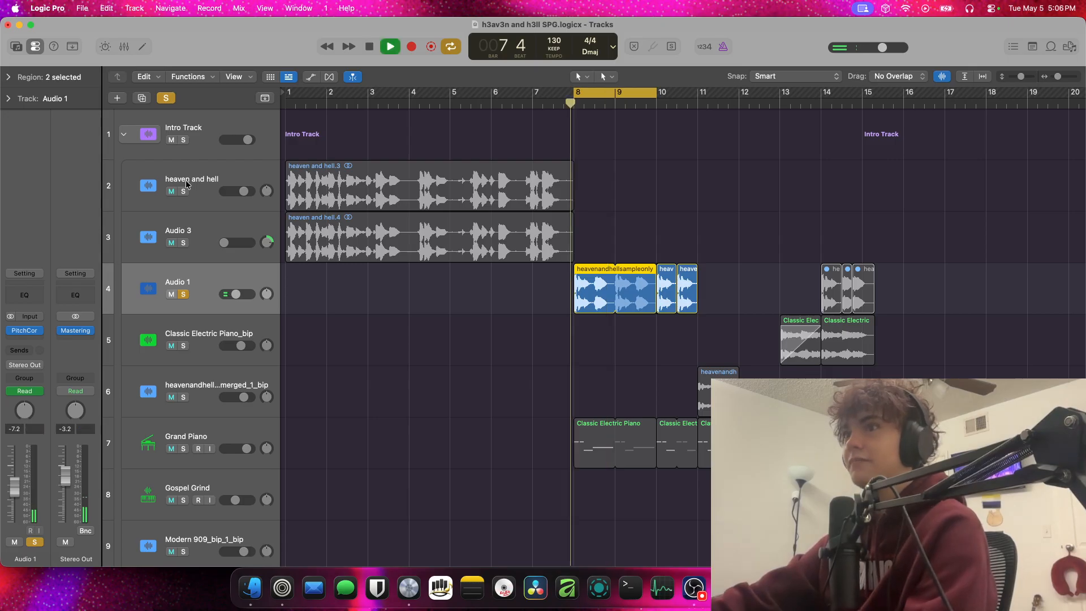
key("s")
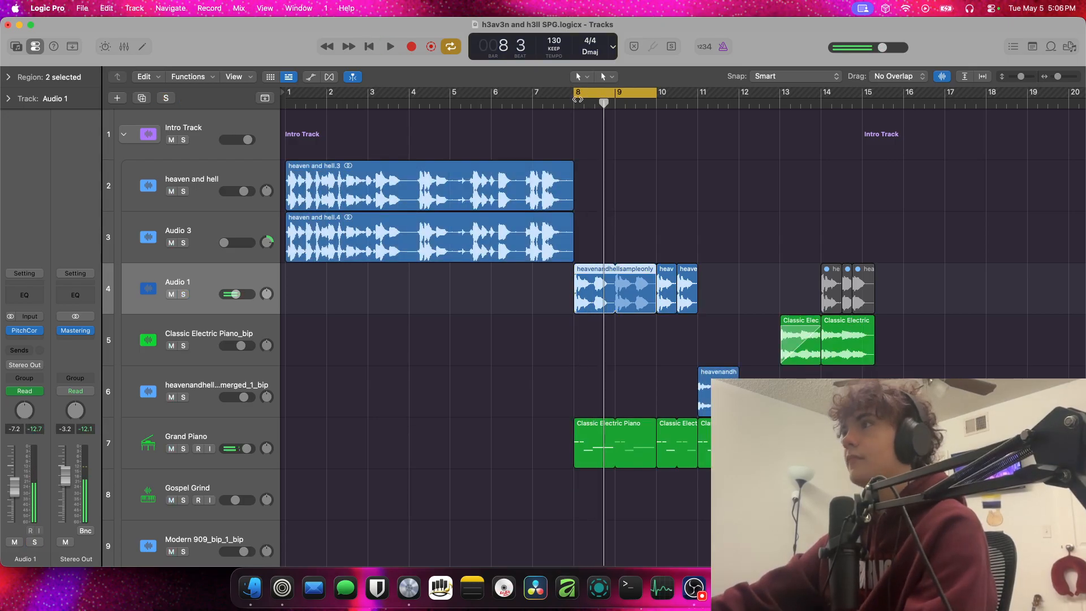
left_click(599, 101)
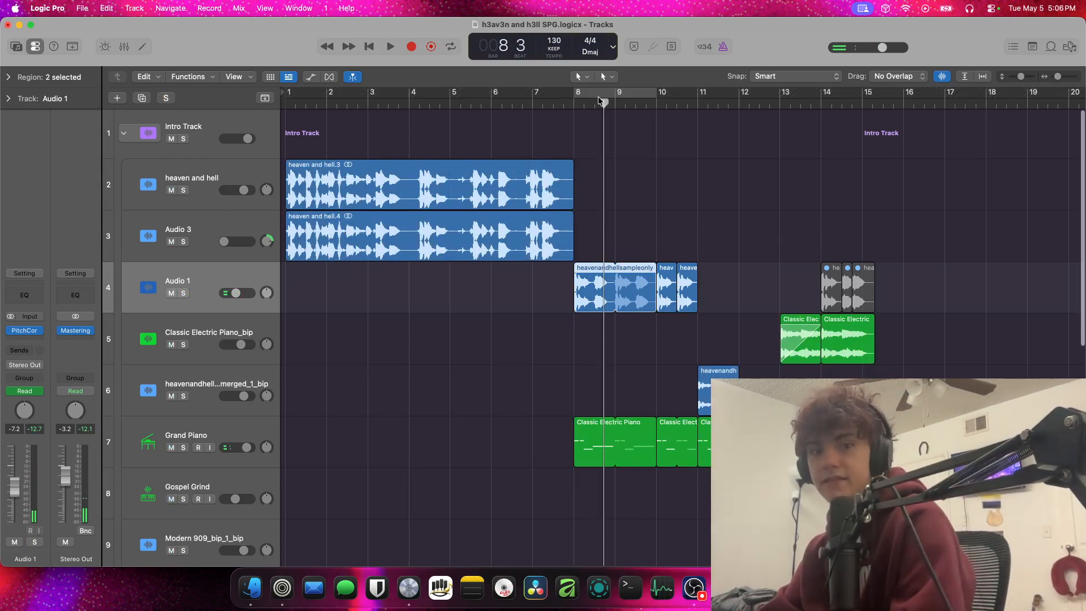
scroll(588, 147, "down", 5)
scroll(588, 147, "up", 5)
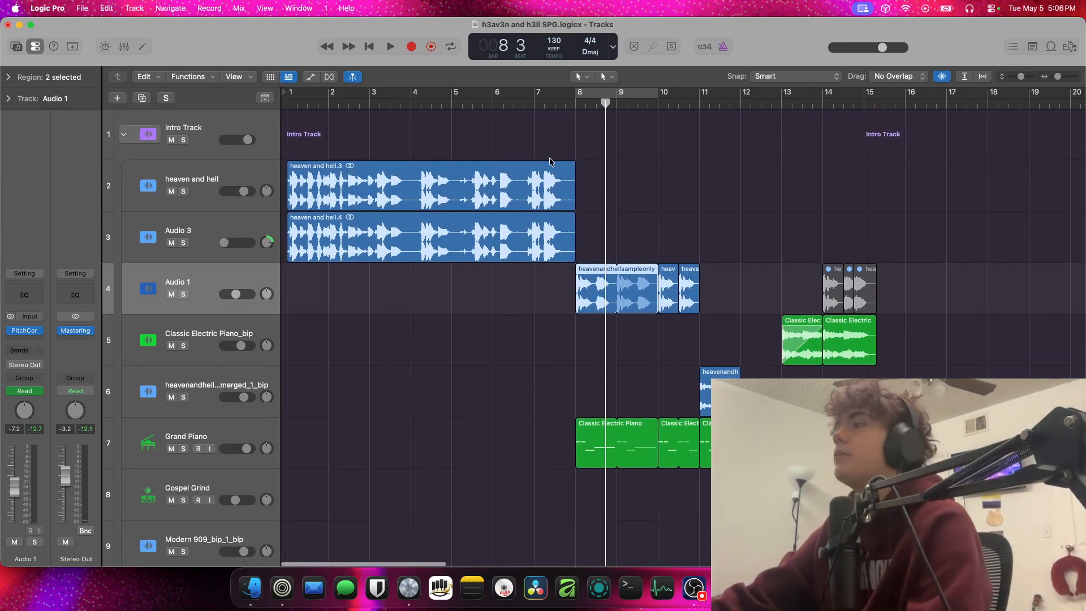
Play on through the sample section from bar 8 until bar 12 with all layers on
scroll(600, 153, "down", 2)
scroll(616, 158, "up", 2)
key("space")
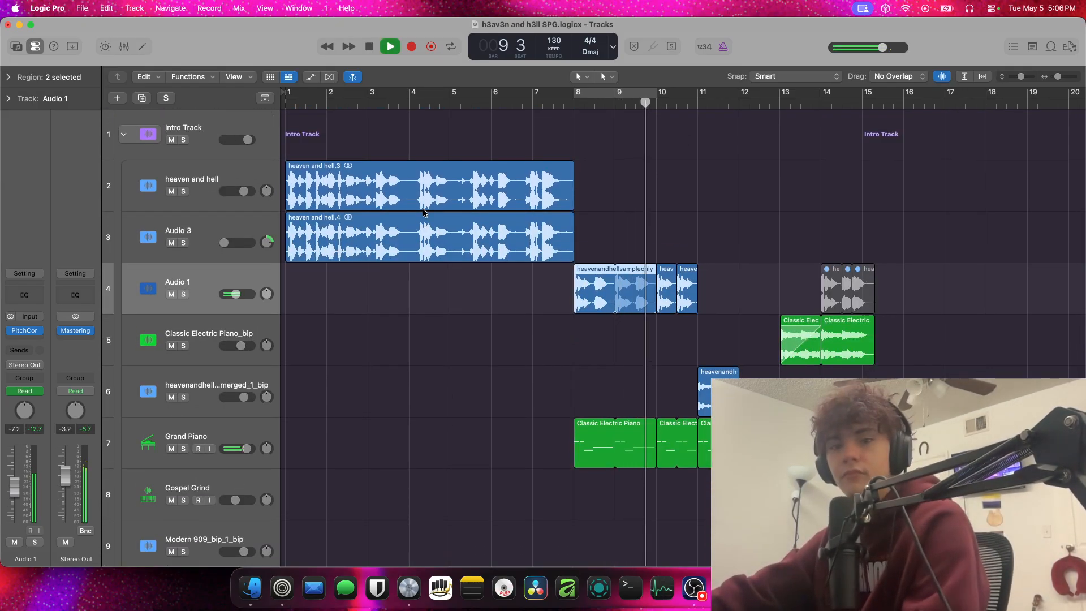
scroll(452, 323, "up", 1)
scroll(499, 274, "down", 10)
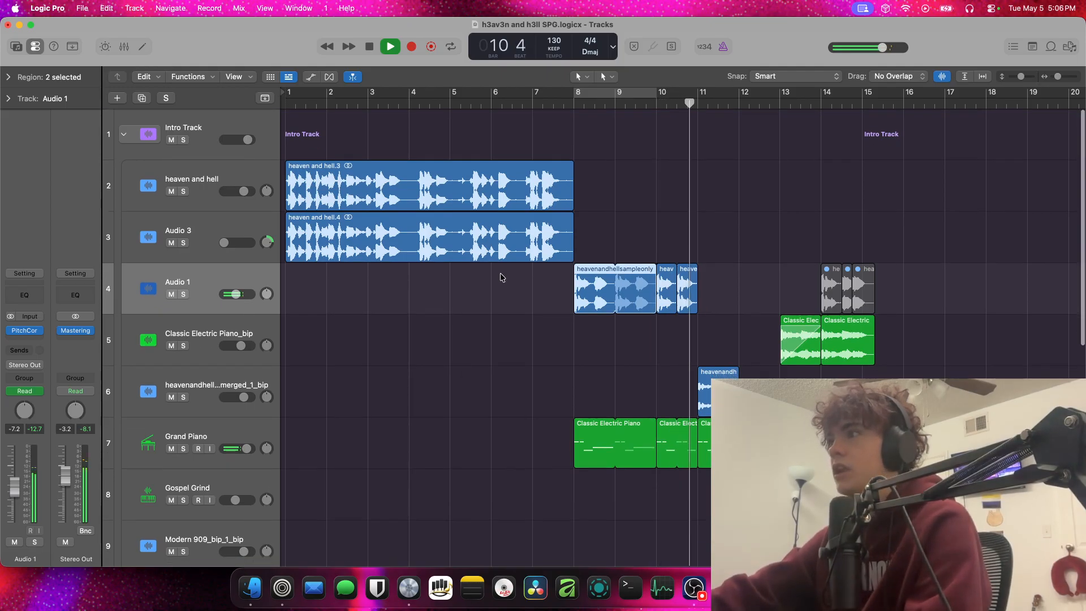
scroll(500, 277, "up", 3)
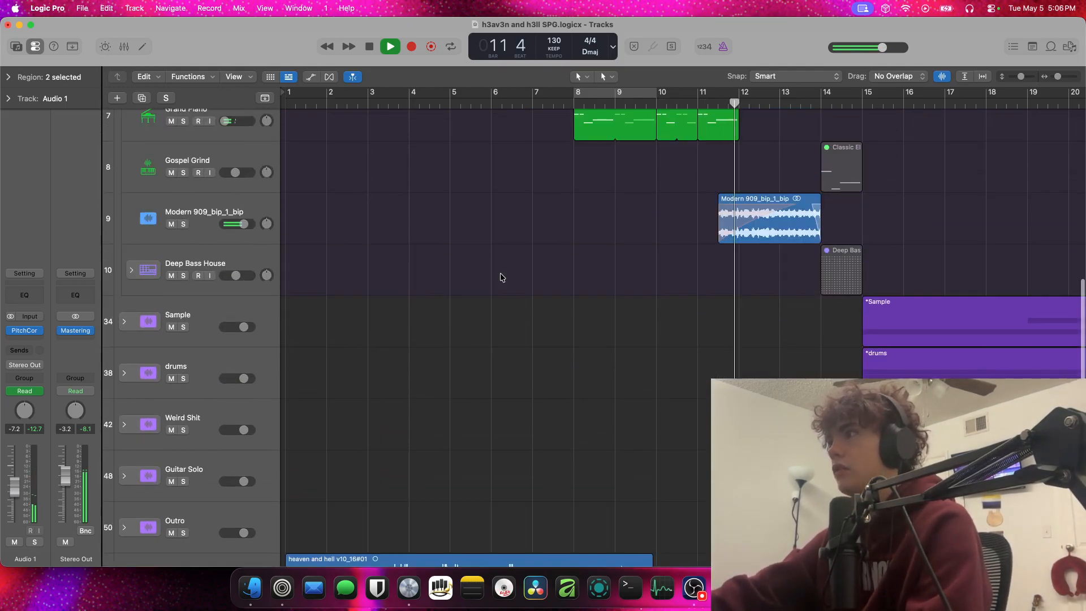
key("space")
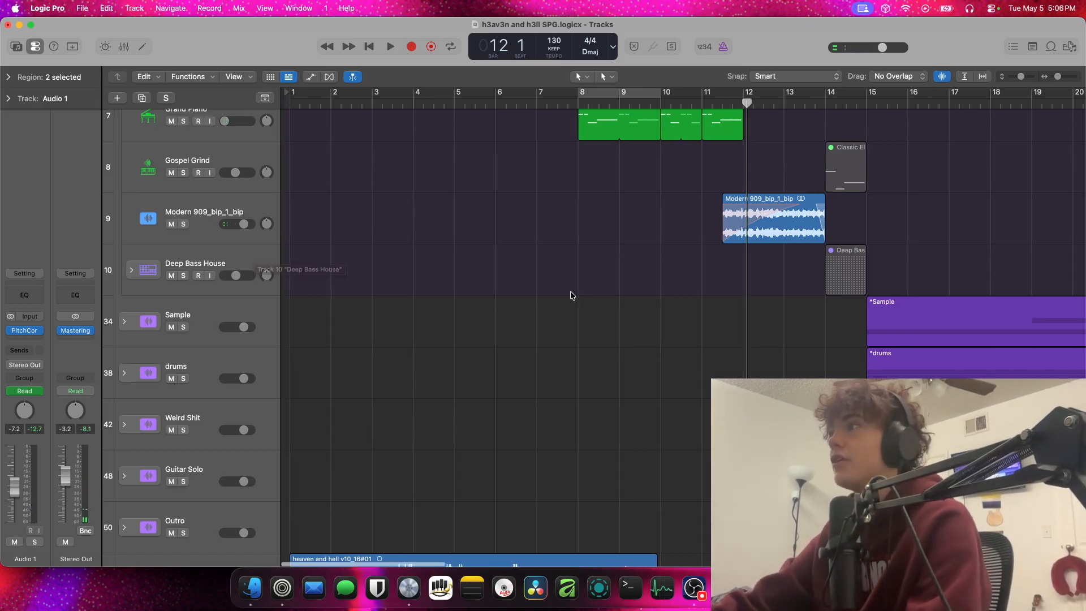
Create a new track below Audio 1 and move Audio 1's three muted regions at bar 14 onto it with their track automation data
scroll(570, 294, "right", 5)
scroll(570, 294, "up", 10)
scroll(571, 294, "right", 3)
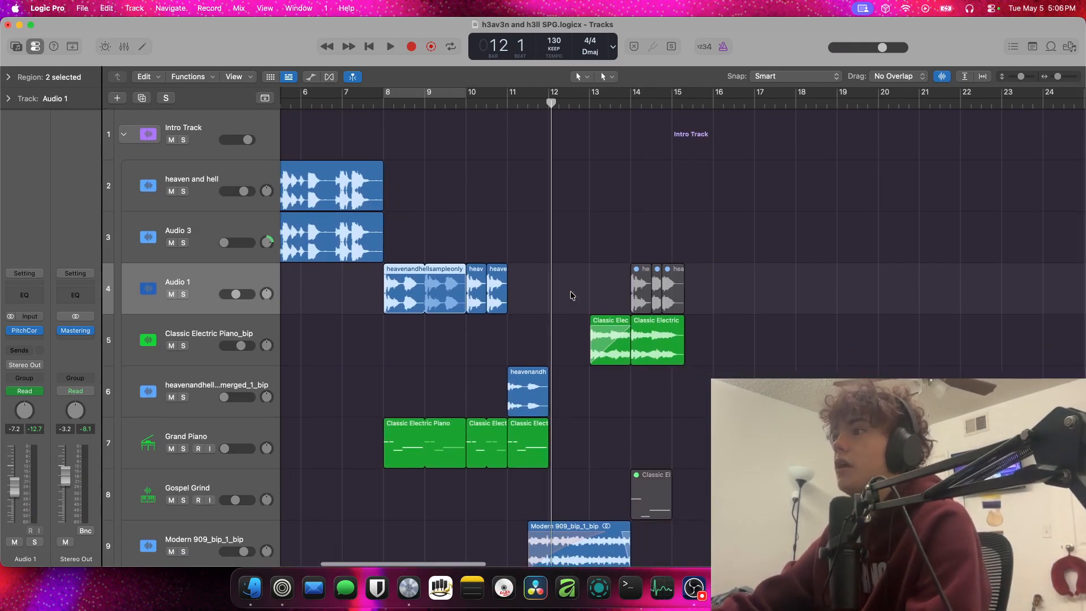
scroll(571, 294, "down", 5)
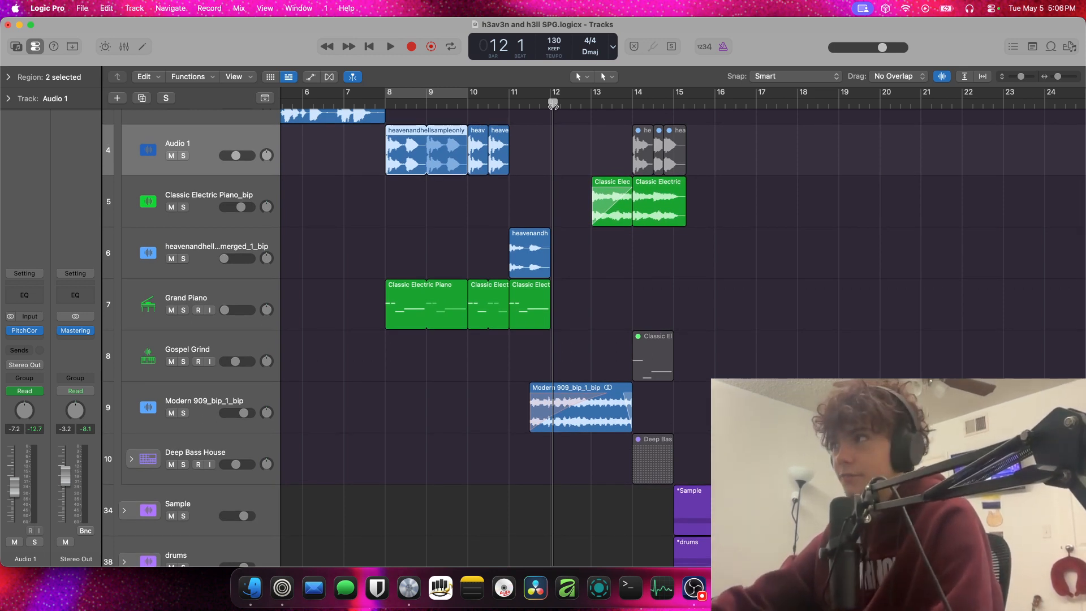
scroll(553, 227, "down", 3)
scroll(529, 237, "up", 8)
scroll(574, 217, "down", 2)
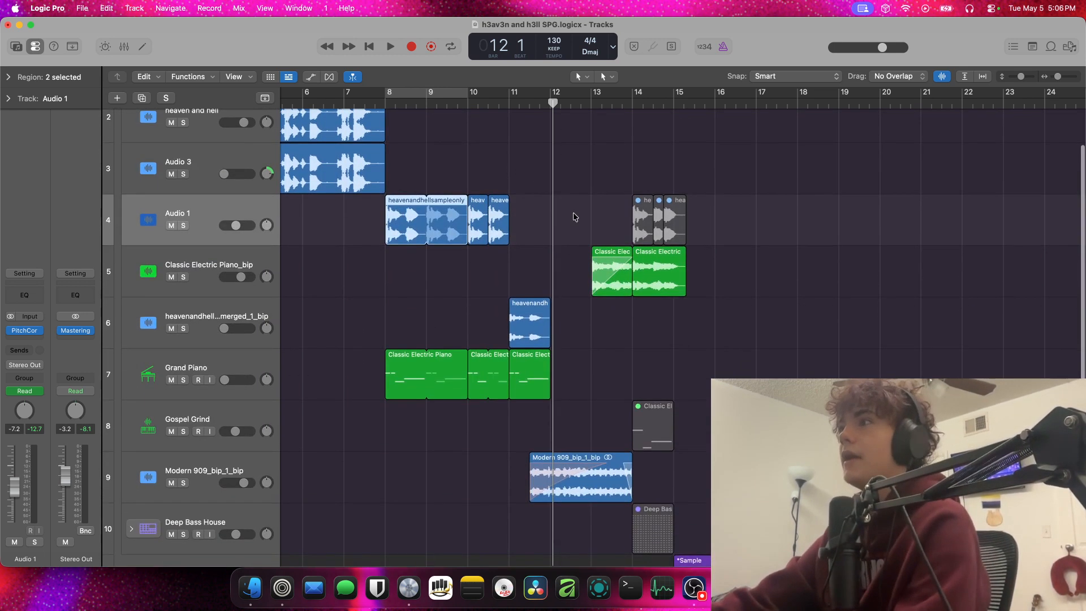
left_click_drag(761, 195, 602, 218)
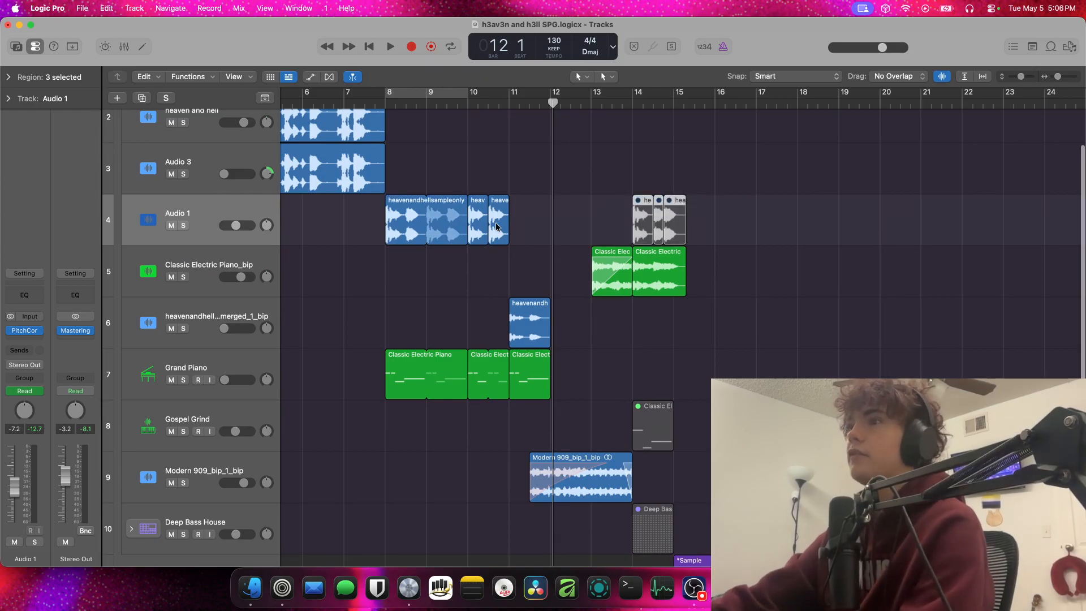
right_click(168, 219)
left_click(233, 292)
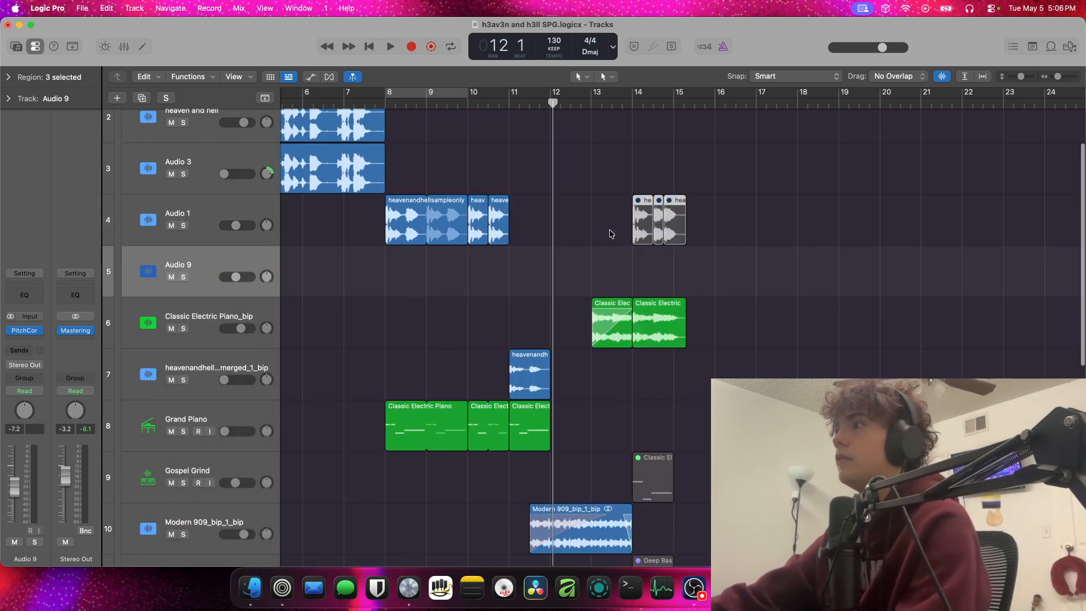
left_click_drag(637, 242, 637, 293)
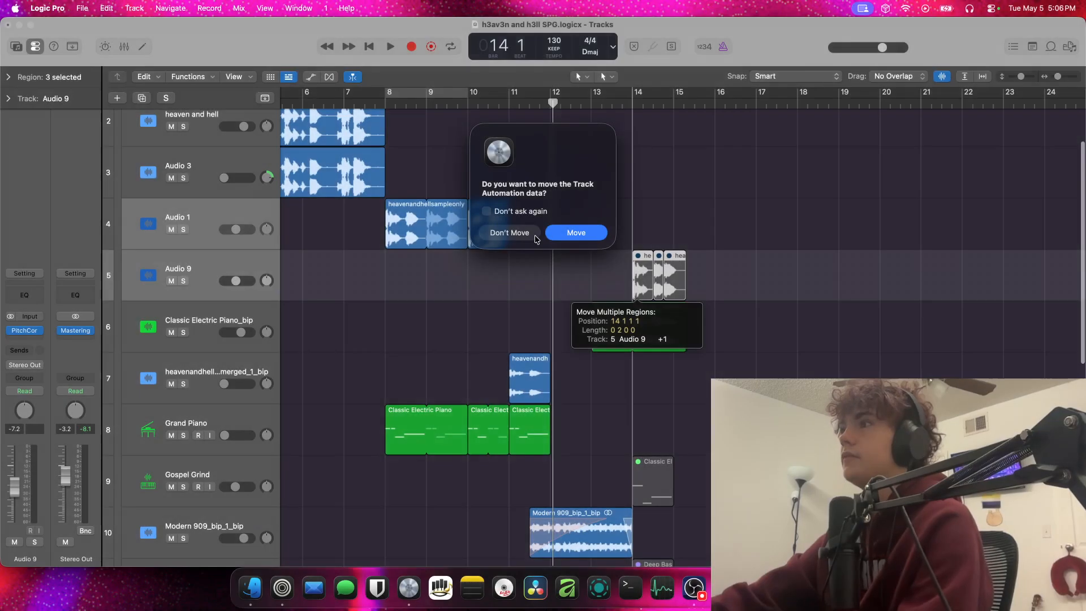
left_click(588, 235)
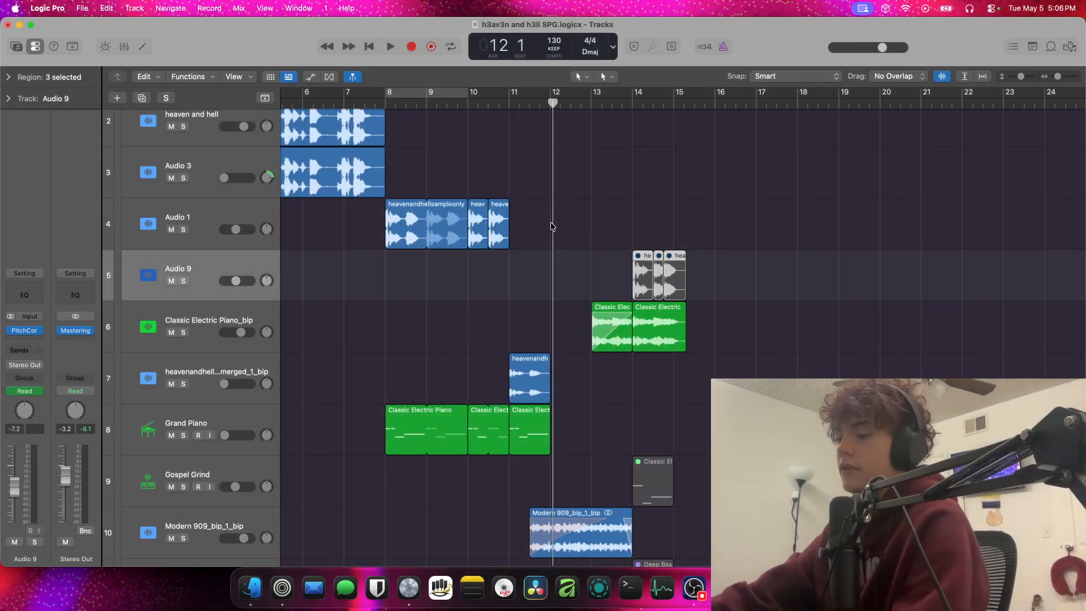
Unmute the three moved sample regions at bar 14 and narrow the track headers
key("ctrl+alt+m")
key("ctrl+m")
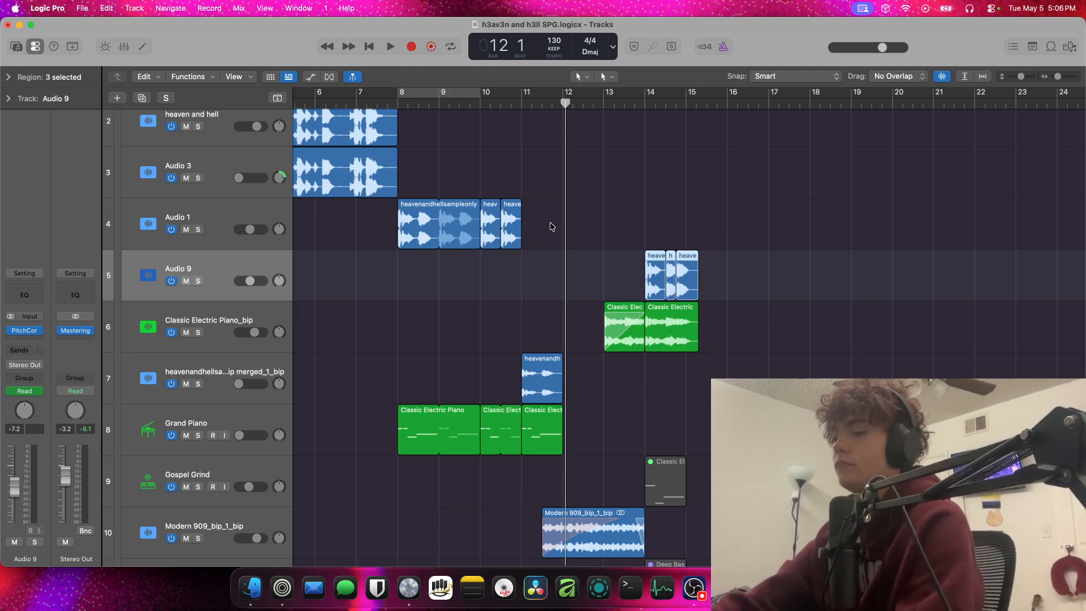
key("alt+m")
key("alt+m")
key("super+m")
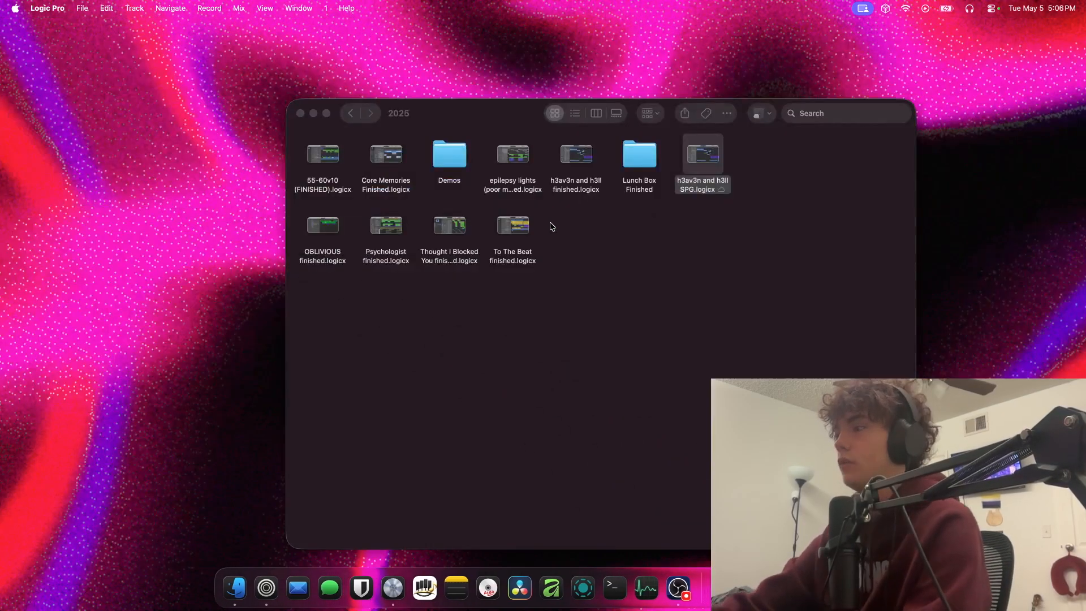
left_click(819, 588)
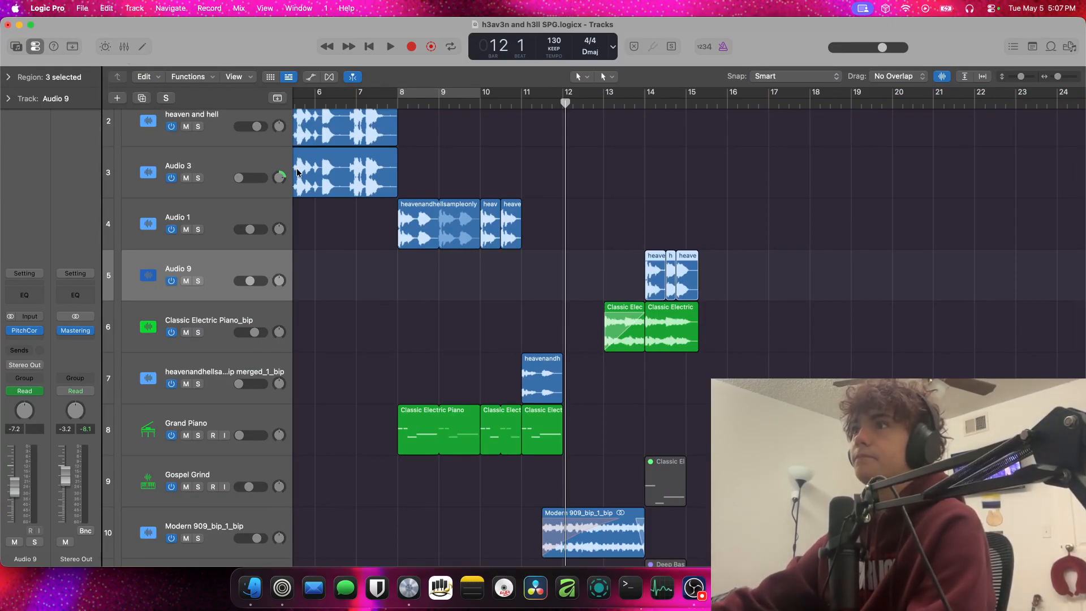
left_click_drag(294, 166, 229, 166)
scroll(717, 213, "left", 2)
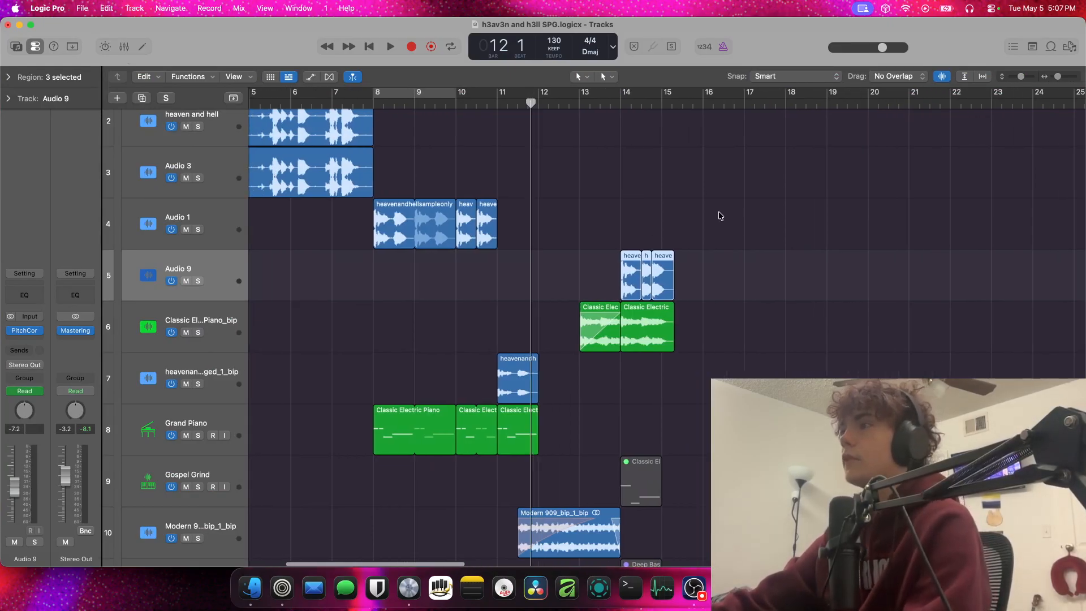
Solo the Audio 9 track, audition it from bar 14 and move it above the Intro Track stack
left_click(599, 104)
left_click(198, 282)
key("space")
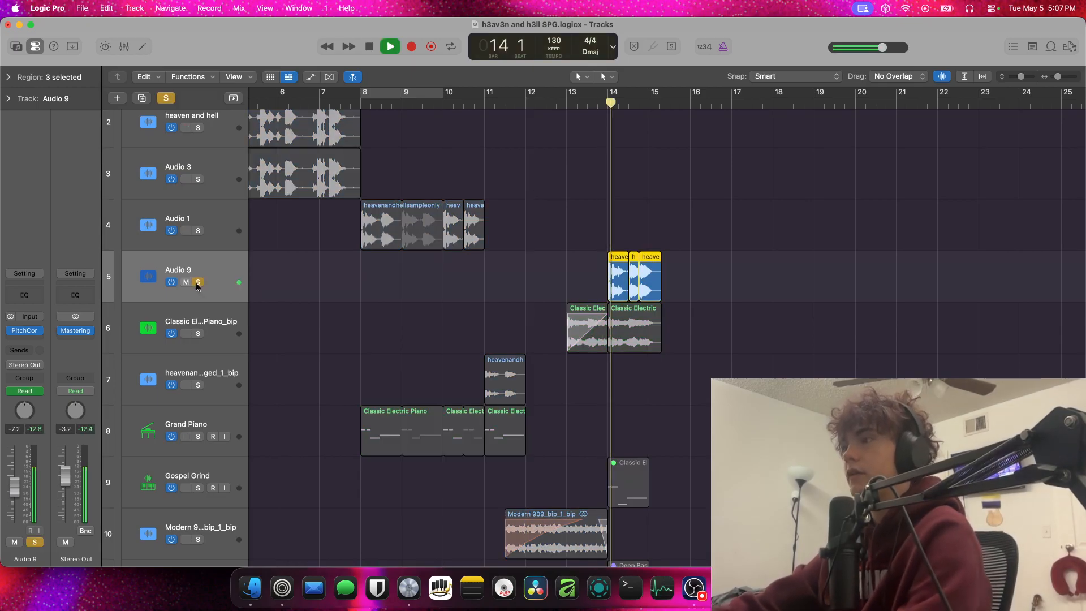
left_click_drag(227, 273, 226, 116)
key("space")
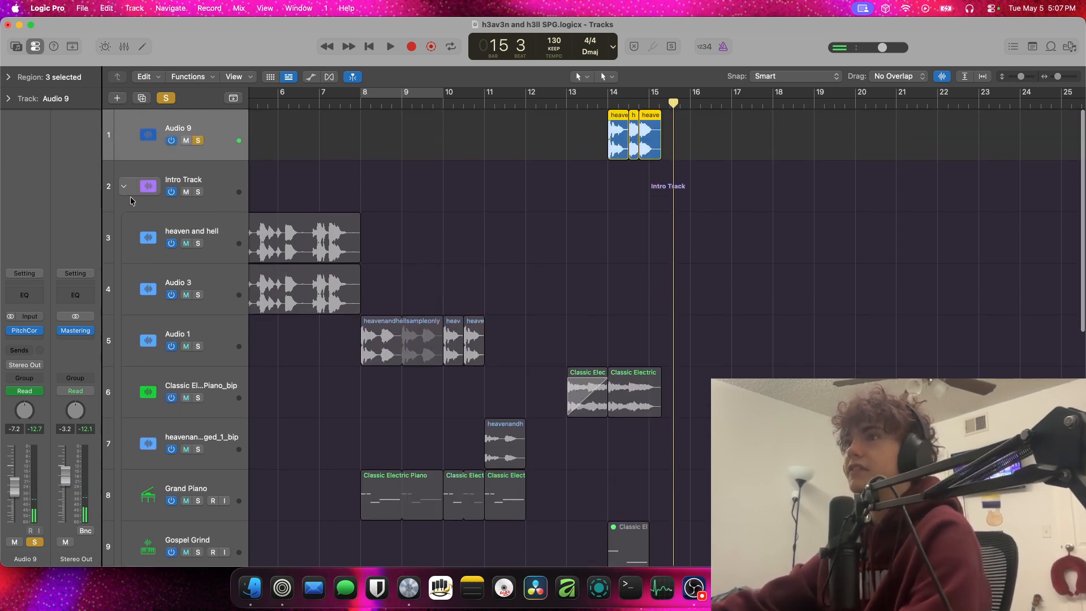
Unmute the Gospel Grind and Deep Bass House regions at bar 14
left_click(123, 185)
left_click(123, 184)
scroll(688, 387, "down", 4)
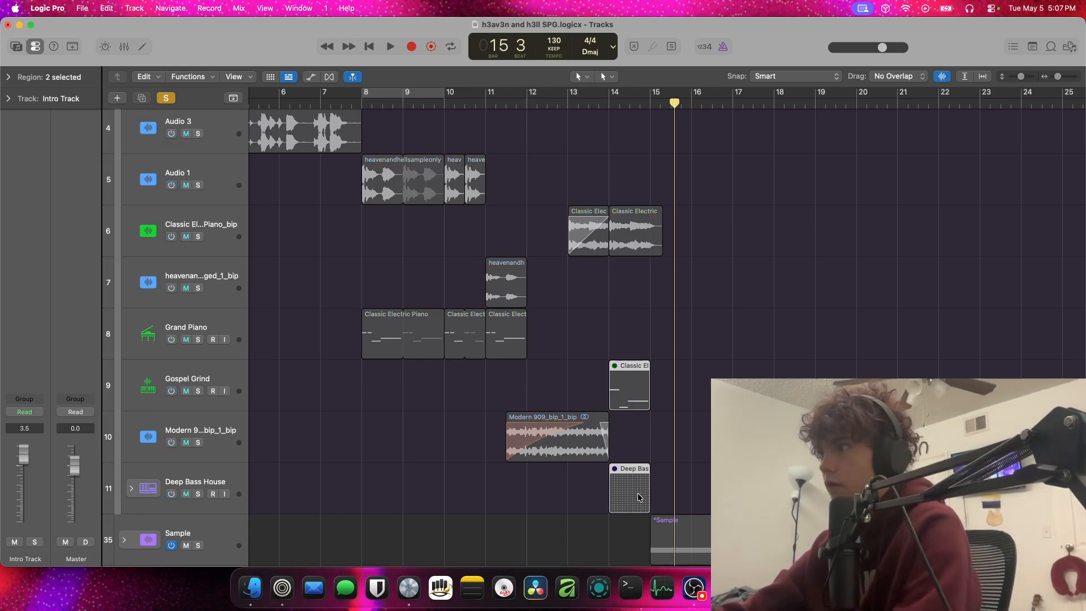
scroll(639, 497, "up", 4)
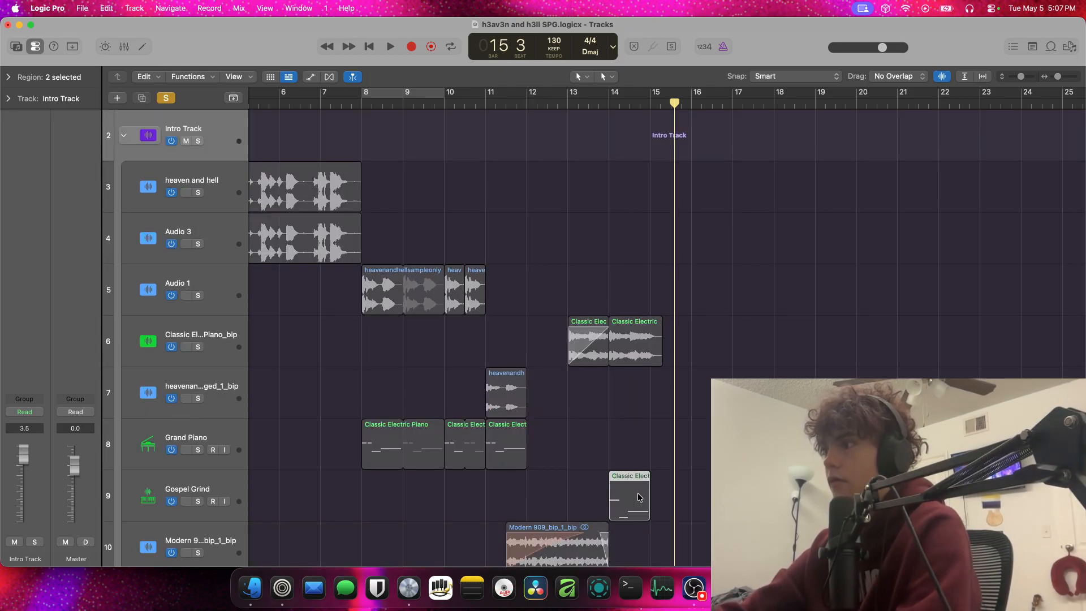
scroll(639, 497, "down", 4)
Move the Gospel Grind and Deep Bass House tracks out of the Intro Track stack to below Audio 9 and solo both
left_click(198, 416)
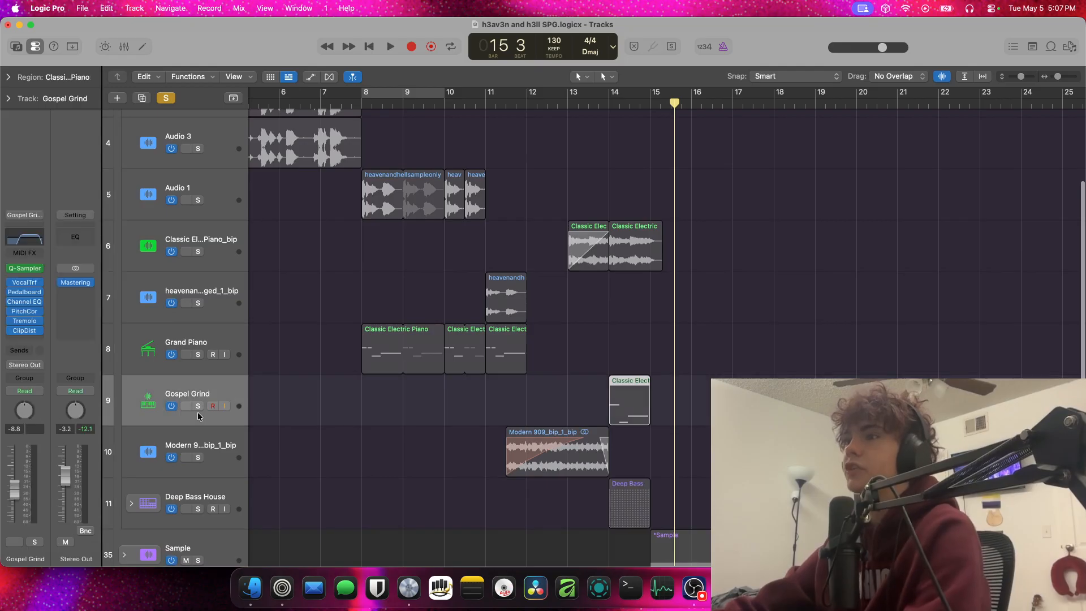
left_click(239, 494, "shift")
left_click_drag(242, 497, 245, 153)
left_click(191, 191)
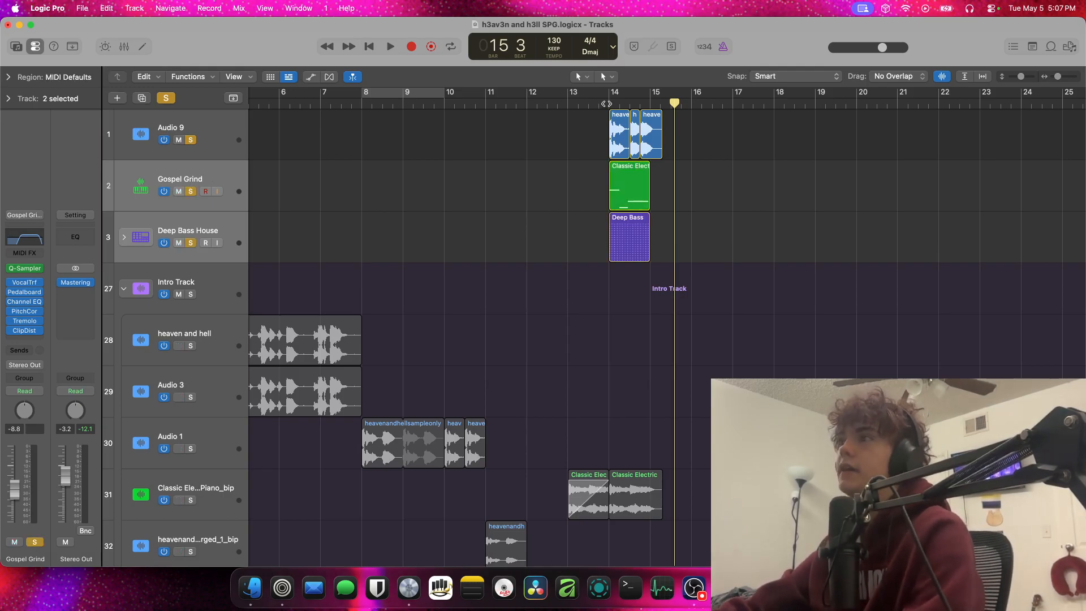
Play the soloed Audio 9, Gospel Grind and Deep Bass House tracks together from bar 14
left_click_drag(678, 192, 628, 146)
scroll(645, 148, "right", 1)
left_click_drag(705, 157, 613, 221)
scroll(681, 194, "right", 1)
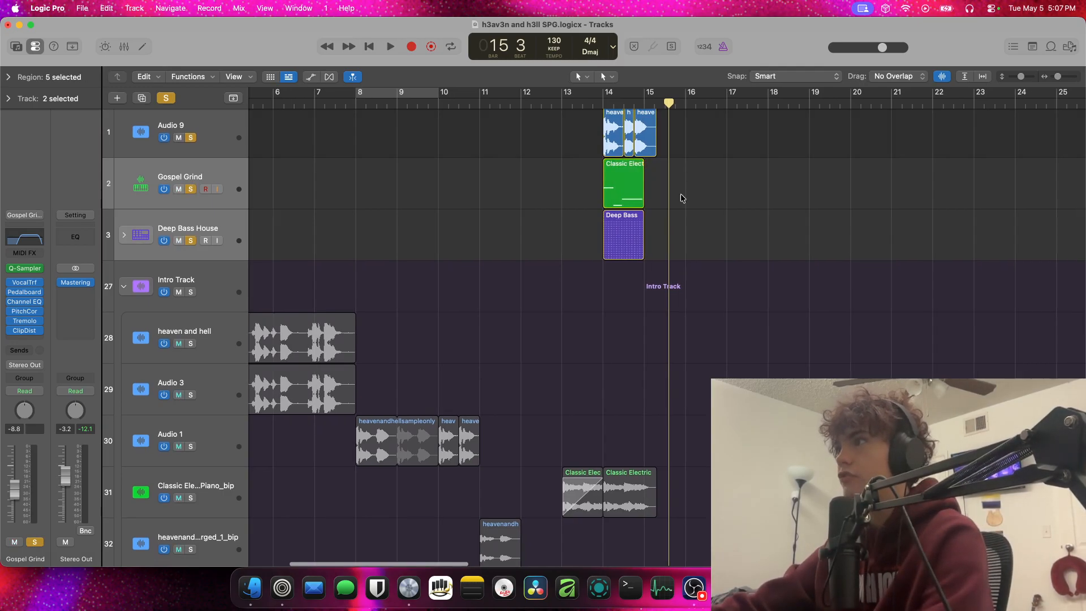
left_click(603, 106)
key("space")
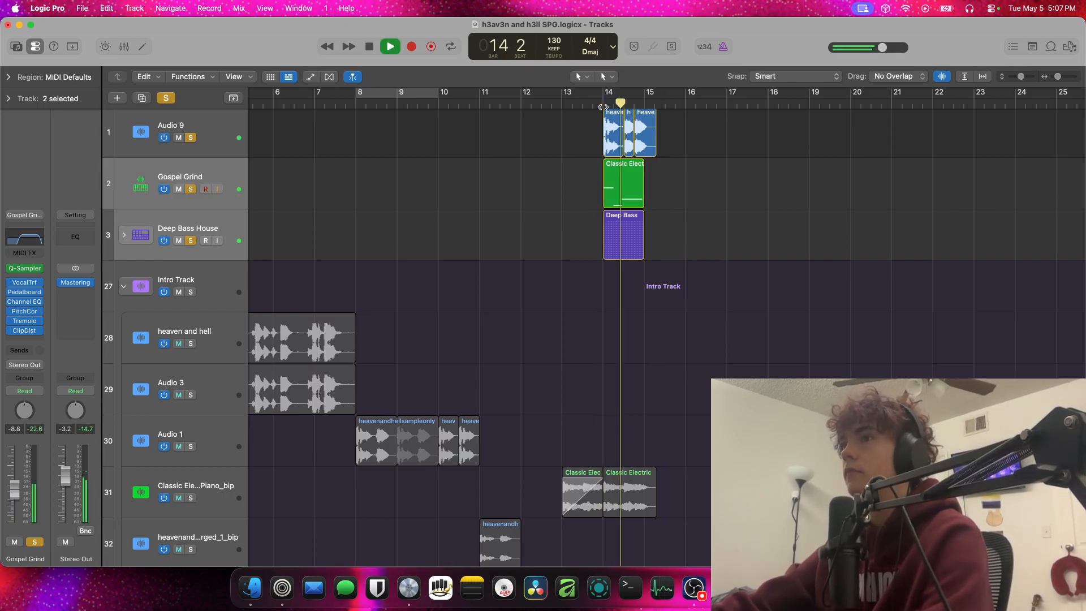
key("space")
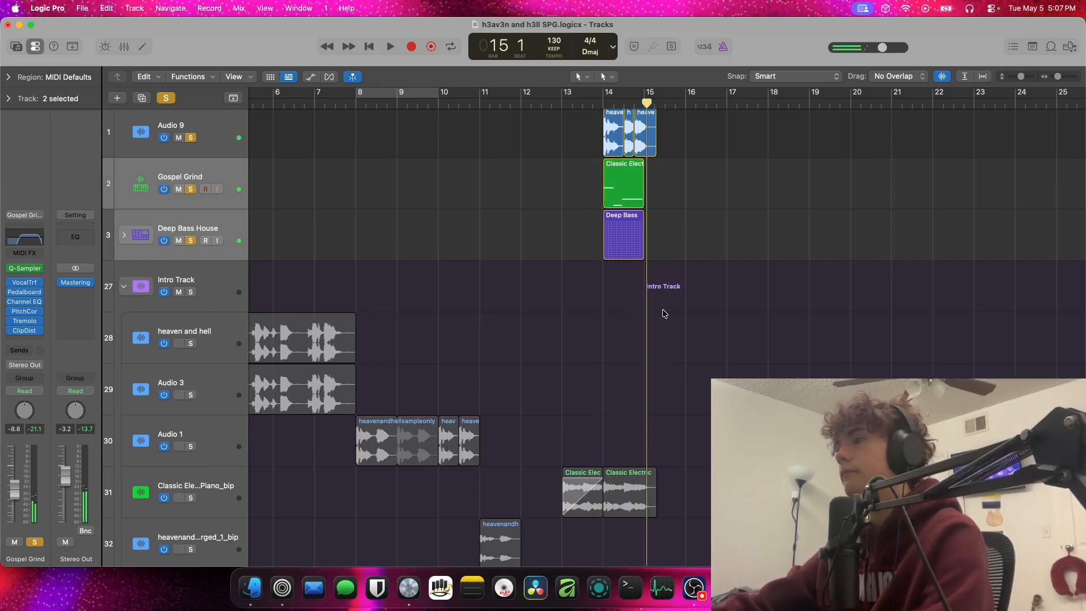
Solo the Modern 909_bip_1_bip track, audition its region from bar 11 beat 3, and turn the solo off again
scroll(664, 313, "down", 8)
scroll(652, 311, "up", 3)
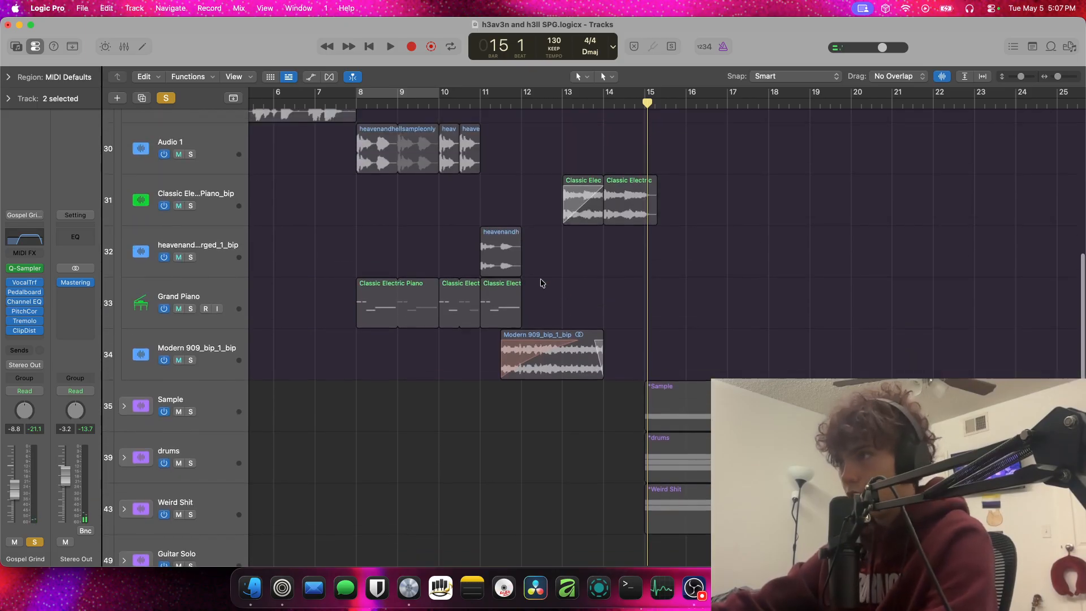
left_click(191, 360)
left_click(501, 104)
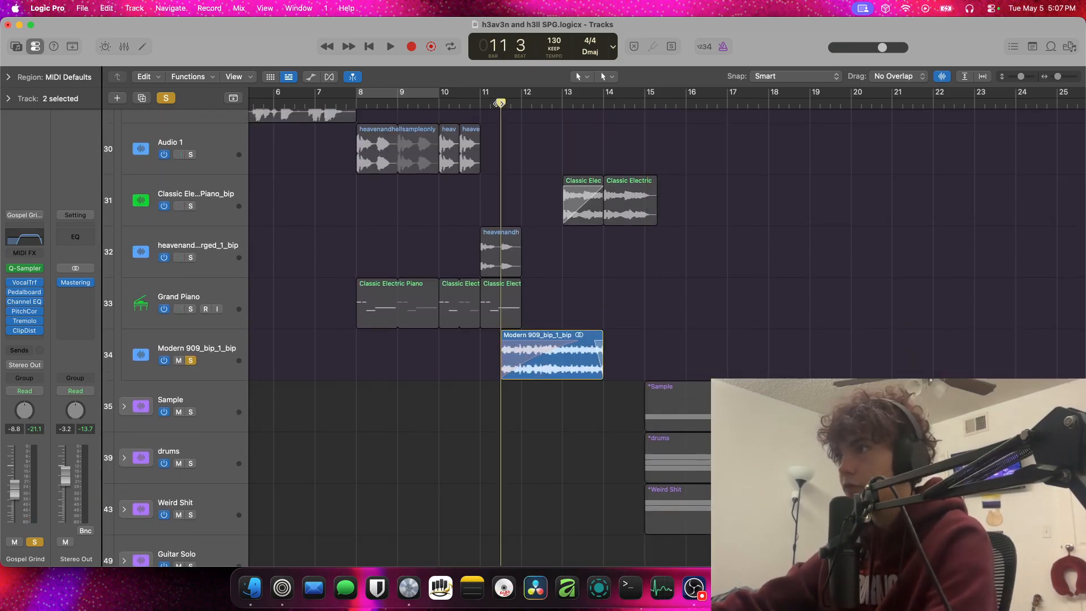
key("space")
left_click(566, 349)
scroll(567, 350, "down", 1)
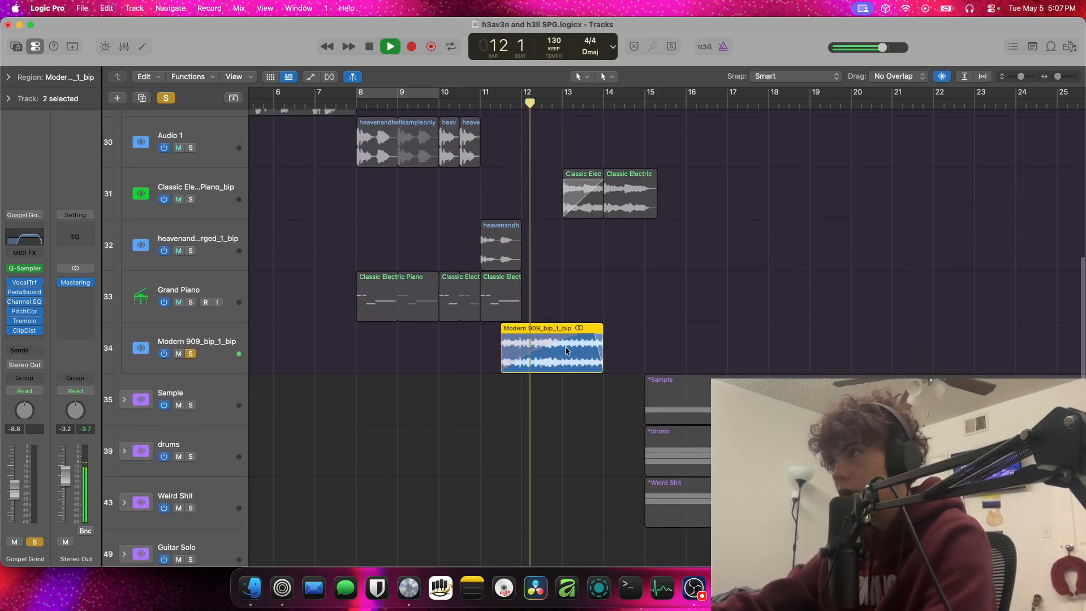
key("space")
scroll(565, 350, "down", 2)
scroll(566, 350, "down", 1)
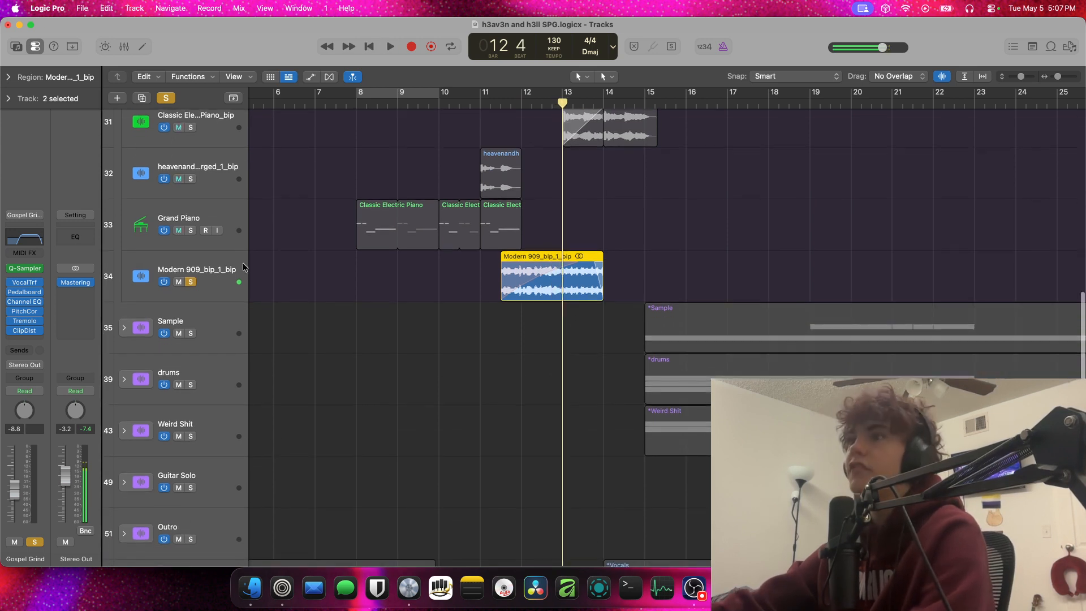
left_click(191, 282)
left_click(379, 289)
Solo the Classic Electric Piano_bip track and audition it from bar 13 to bar 14
scroll(373, 230, "up", 10)
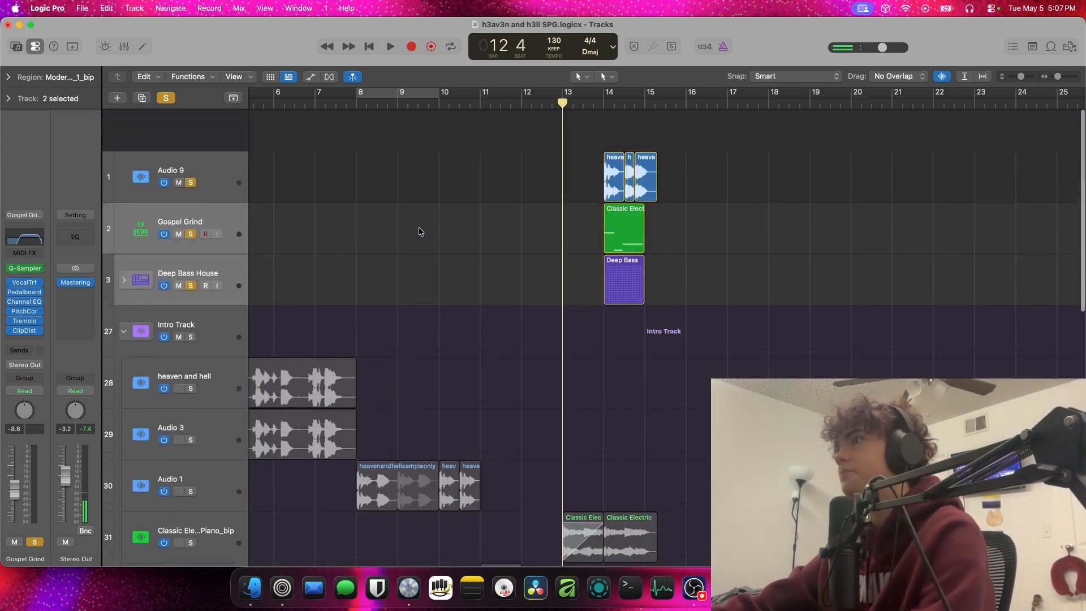
left_click(193, 500)
key("space")
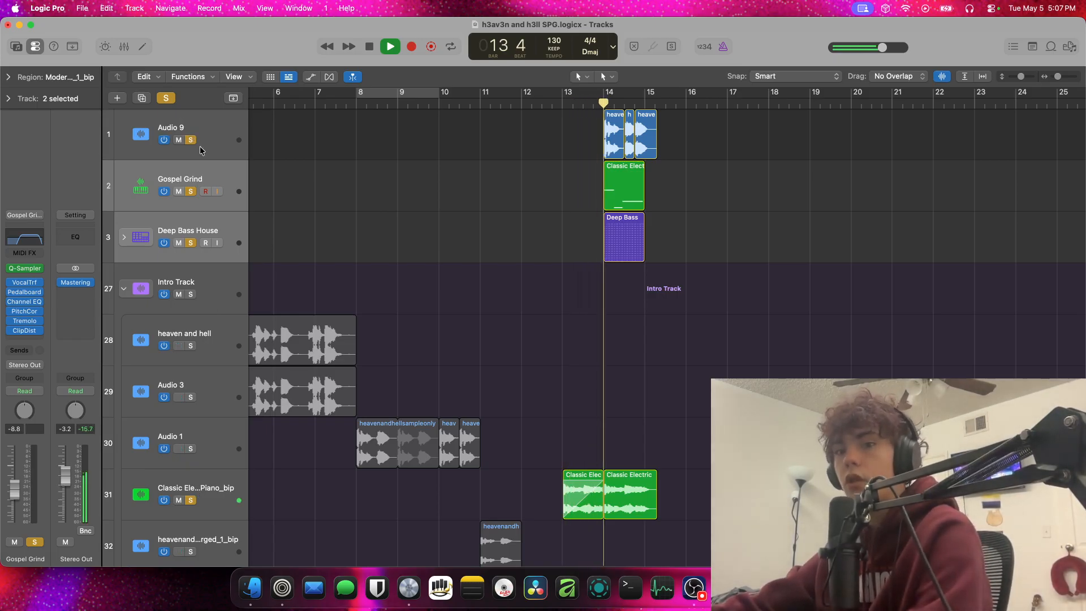
key("space")
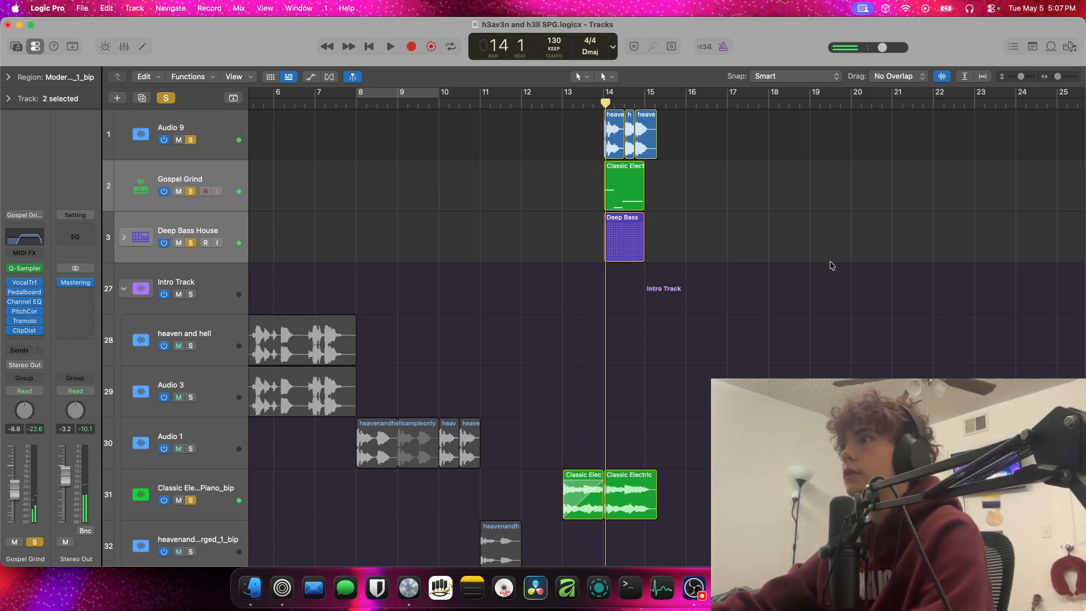
Delete the Audio 9, Gospel Grind and Deep Bass House tracks with their regions and automation data, and clear all remaining solos
left_click_drag(832, 265, 593, 131)
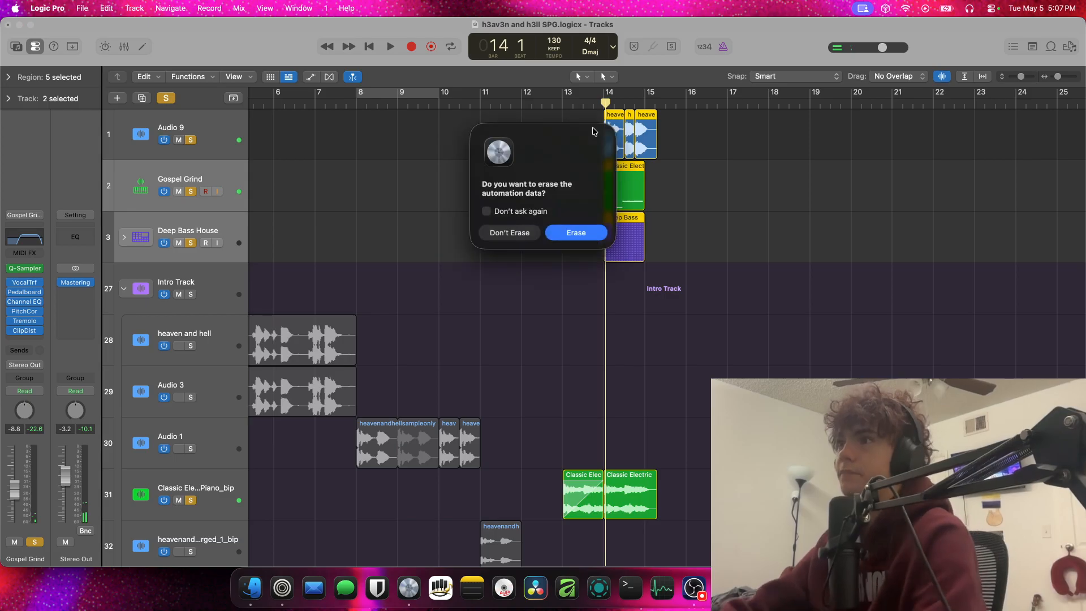
key("Return")
key("super+BackSpace")
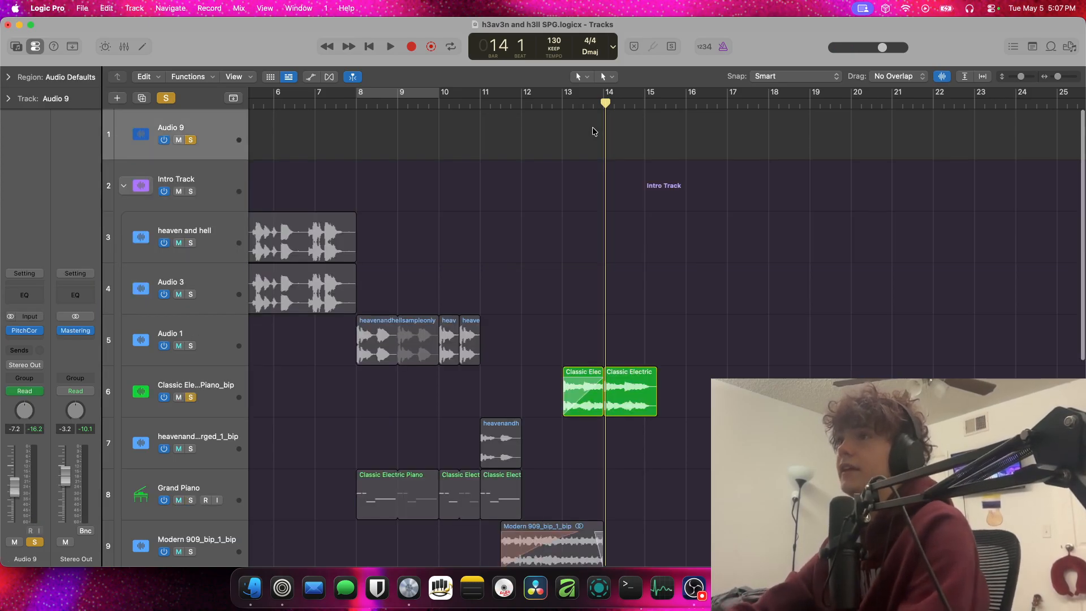
key("super+BackSpace")
left_click(272, 125)
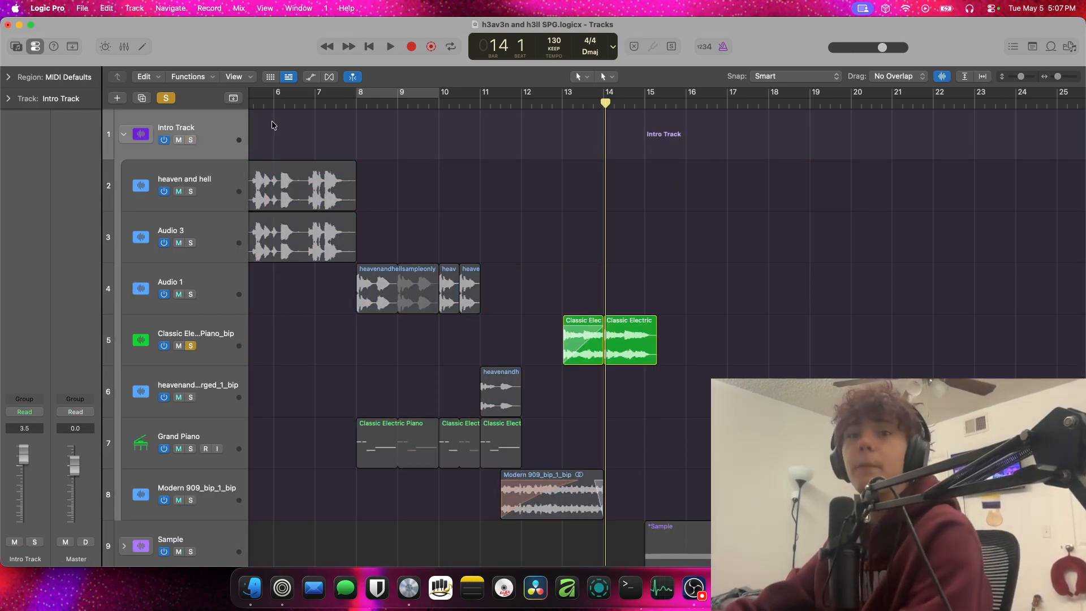
left_click(165, 100)
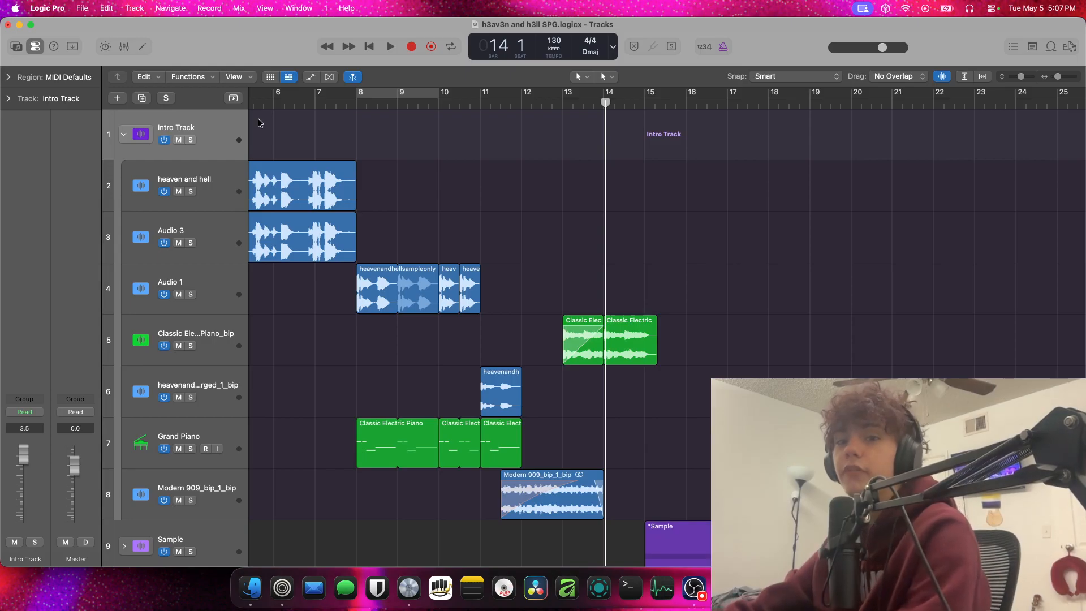
Play the end of the intro from around bar 12 beat 3 into the drums and Sample section, stopping in bar 15
scroll(339, 145, "down", 5)
scroll(338, 148, "left", 5)
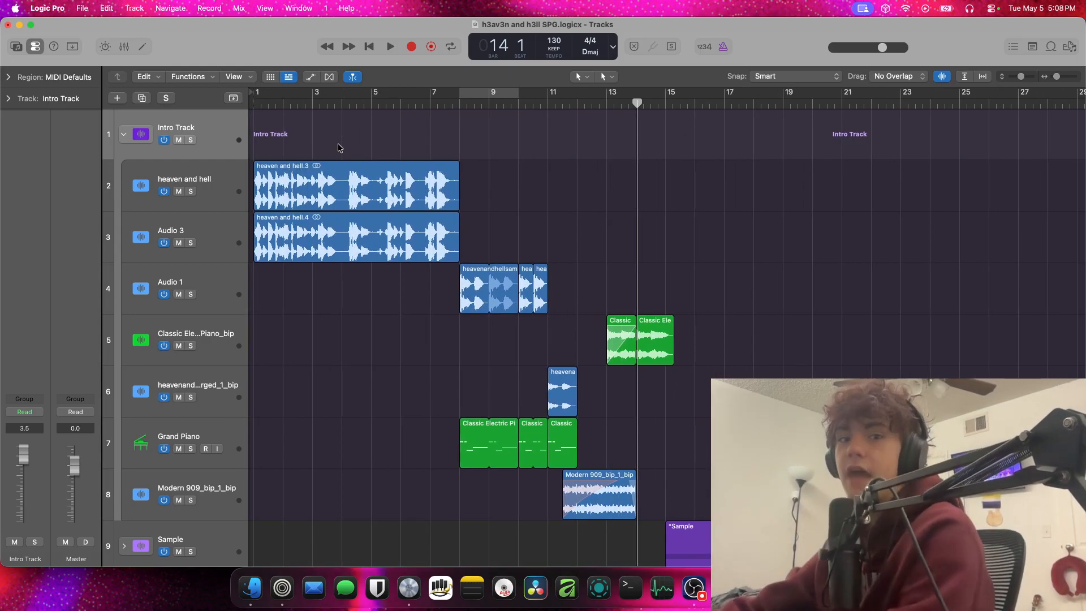
left_click(596, 112)
key("space")
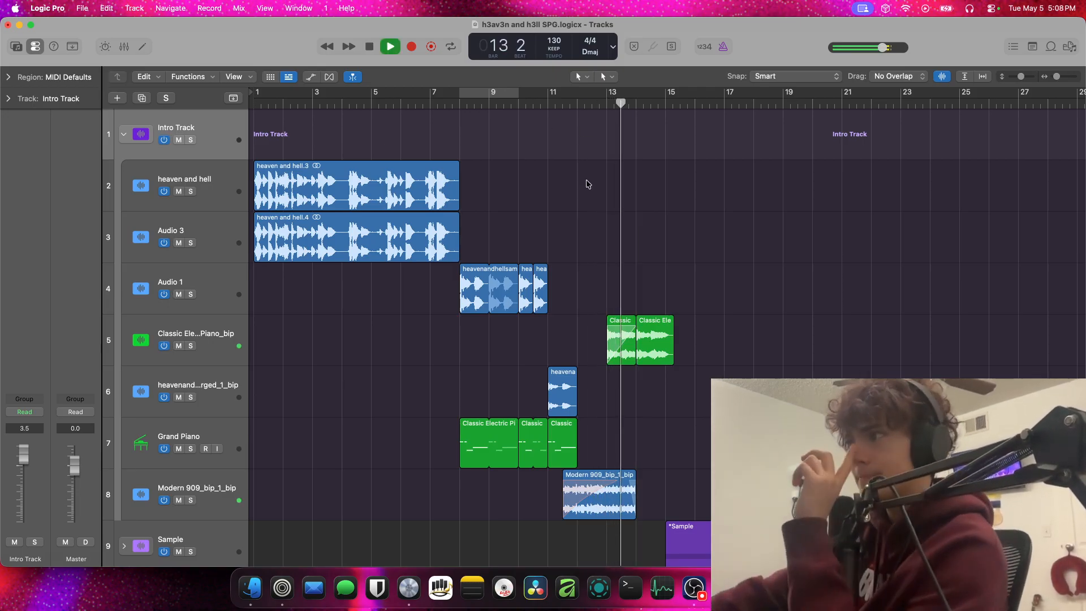
scroll(655, 348, "down", 10)
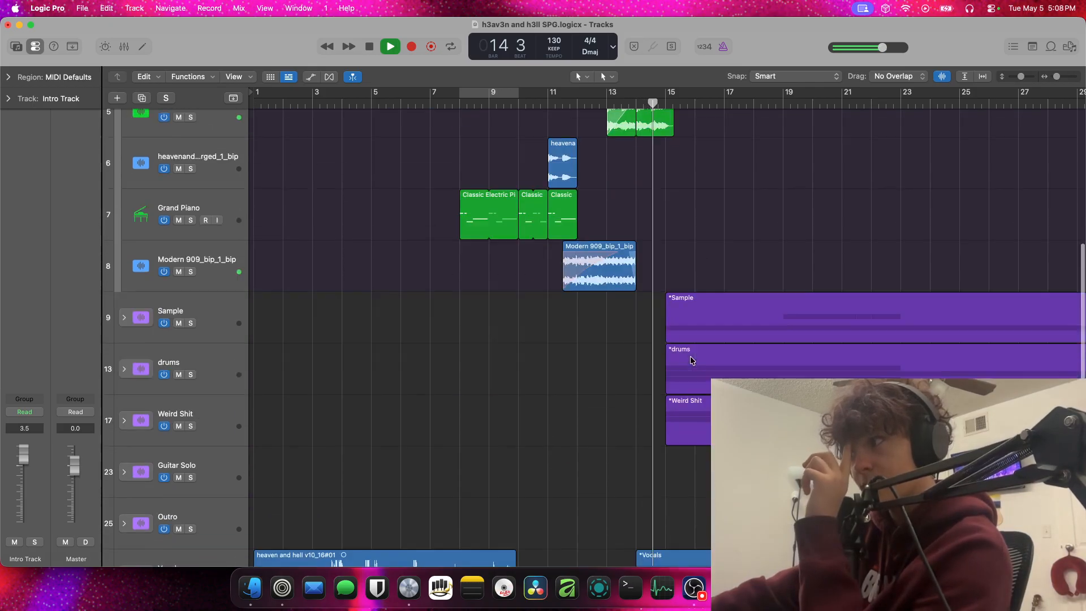
key("space")
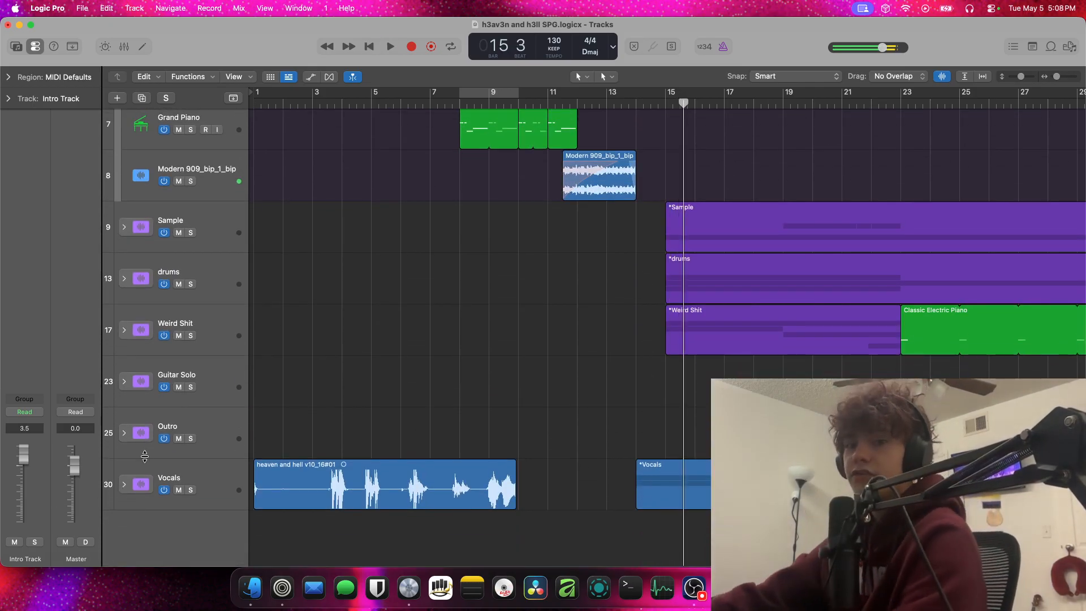
Audition briefly around bar 14 beat 2 and expand the Vocals track stack
left_click_drag(628, 104, 632, 134)
key("space")
key("space")
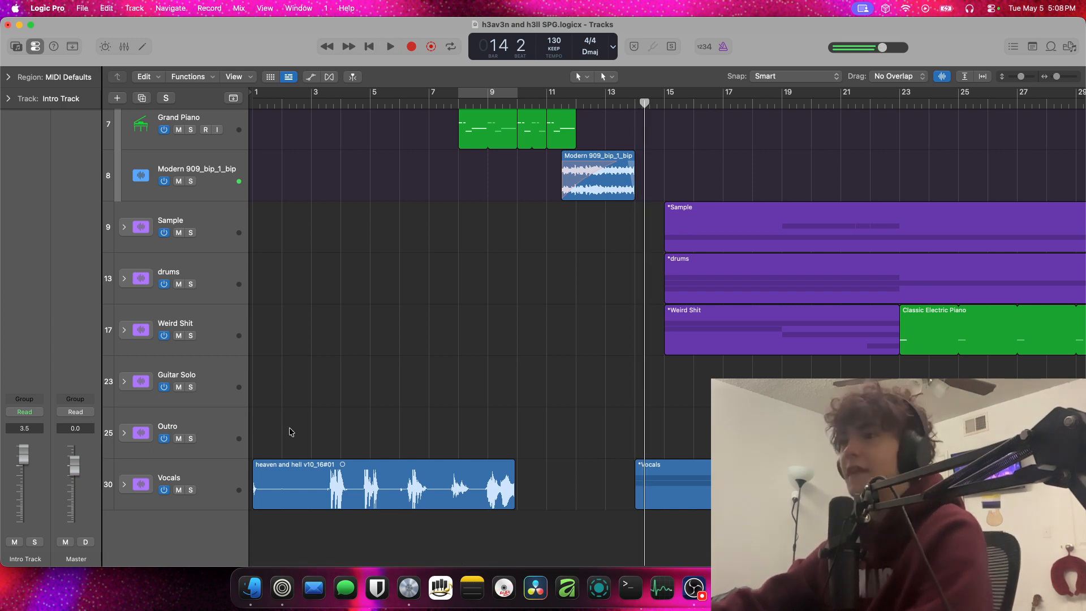
left_click(124, 484)
scroll(668, 428, "down", 5)
scroll(651, 421, "down", 4)
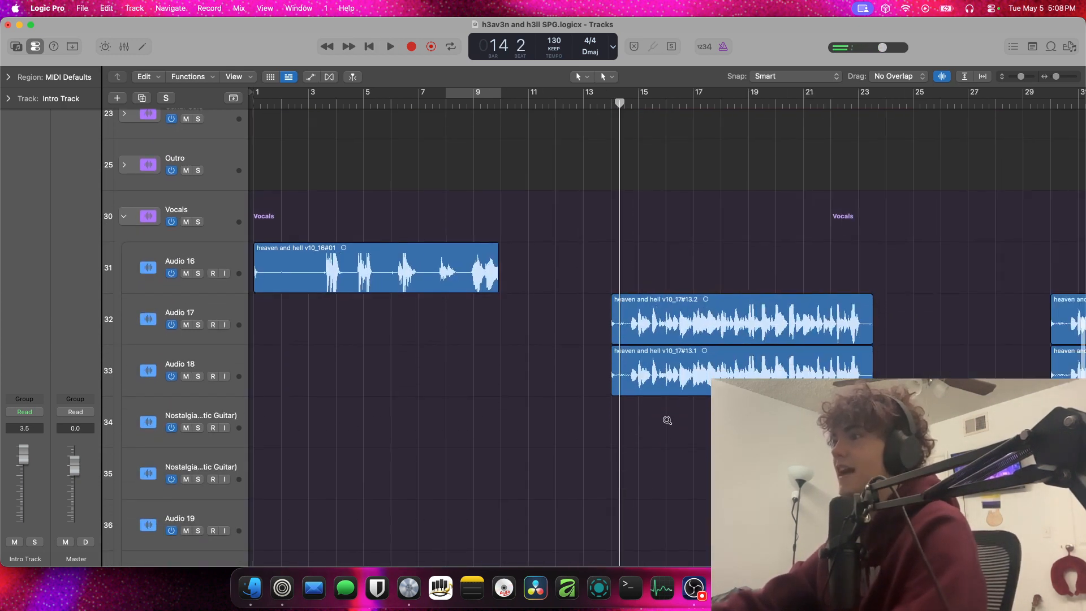
Select the Audio 17 and Audio 18 vocal regions that start at bar 14
scroll(525, 410, "up", 5)
scroll(344, 392, "up", 4)
left_click_drag(608, 460, 589, 310)
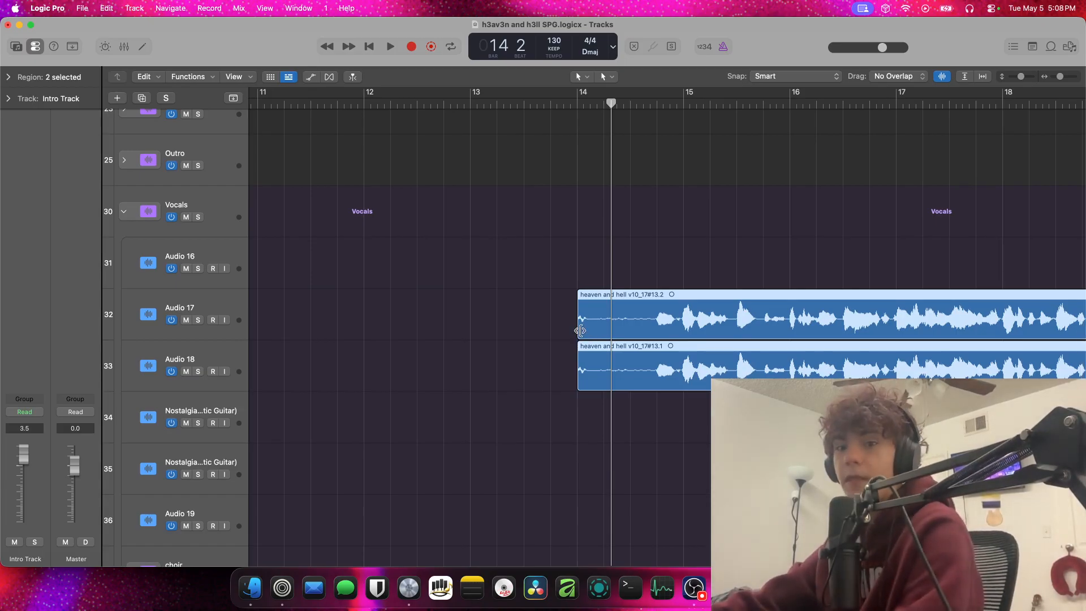
scroll(594, 333, "down", 4)
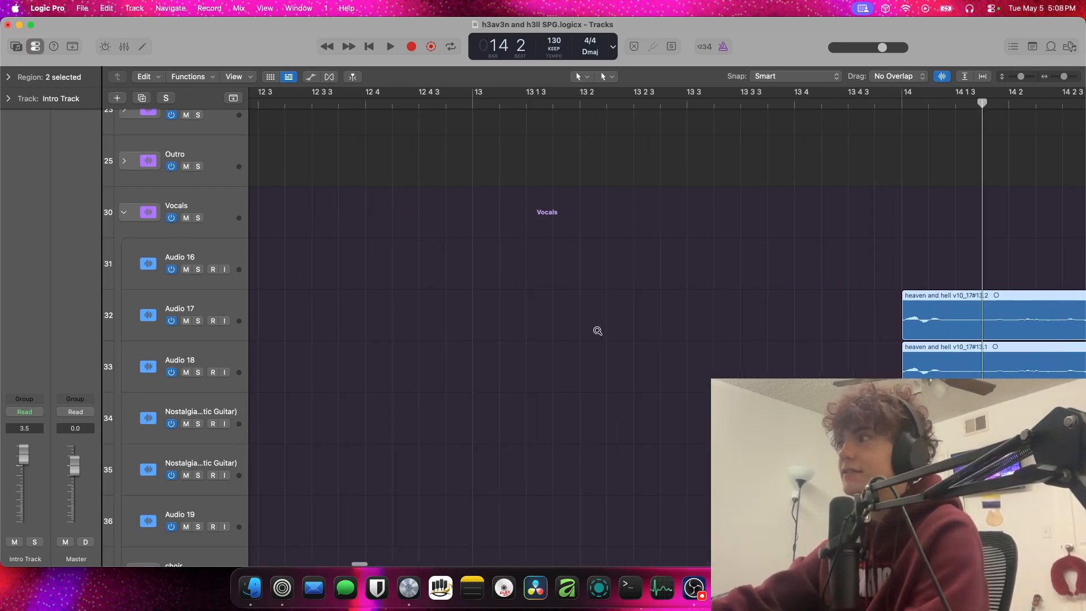
scroll(602, 329, "down", 5)
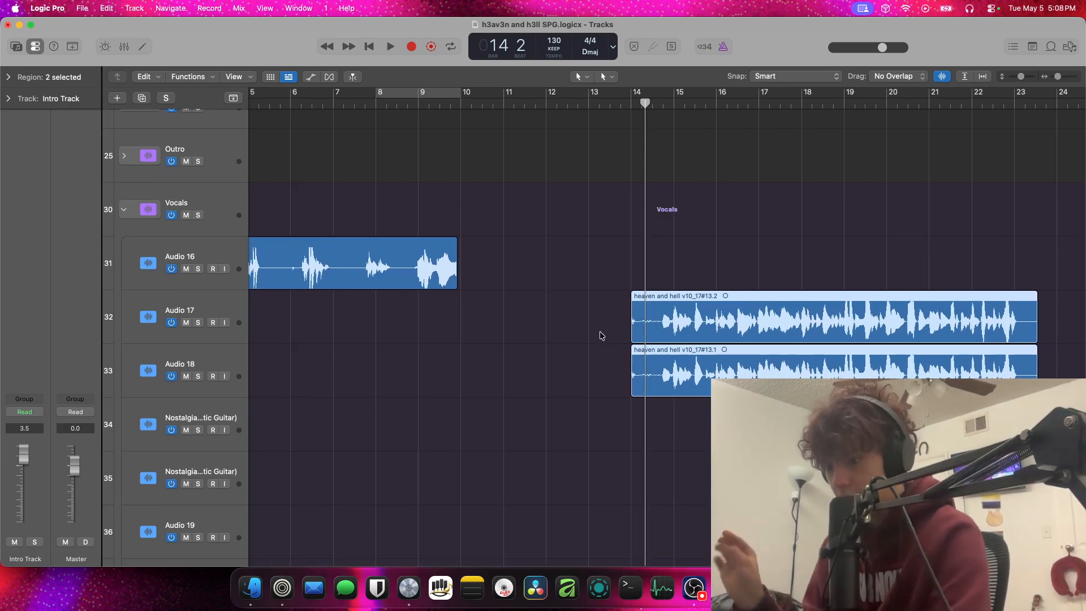
Play the vocals from just before bar 14, then solo Audio 17 and Audio 18 and continue playback from bar 15
double_click(626, 107)
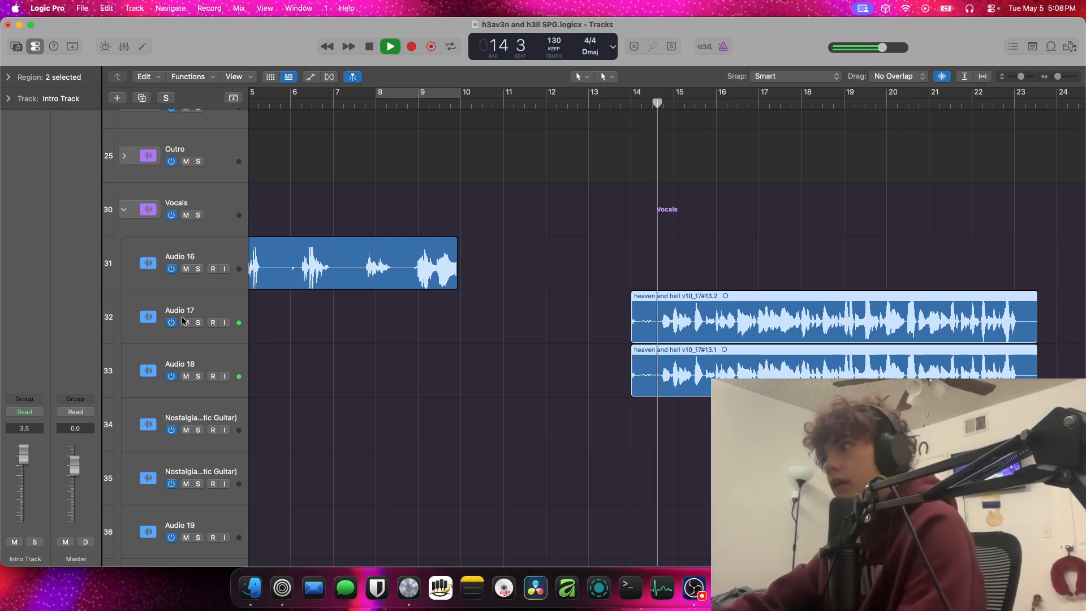
left_click(197, 333)
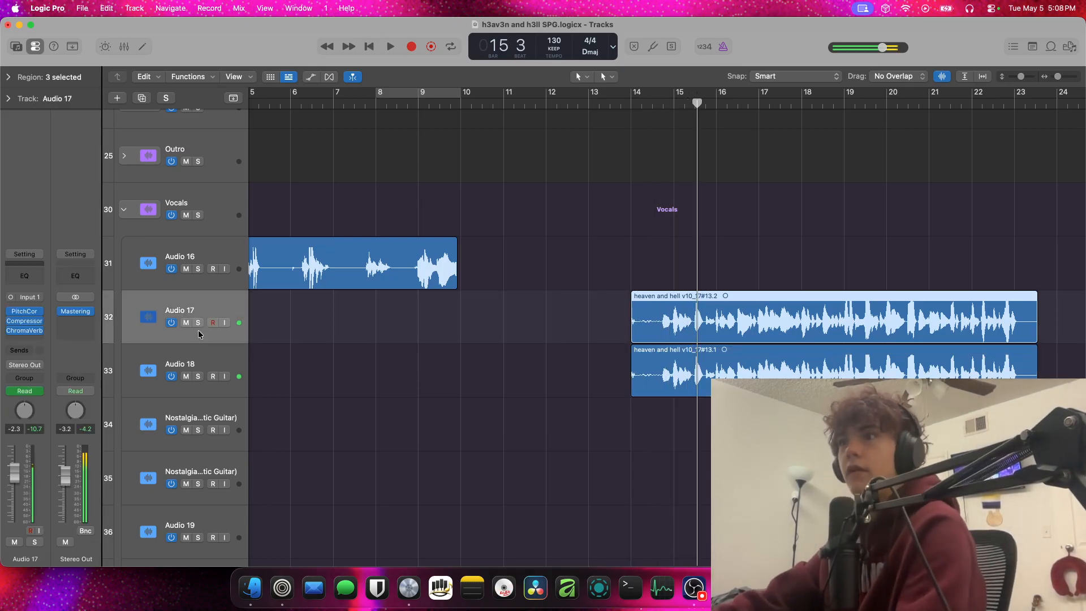
left_click(197, 323)
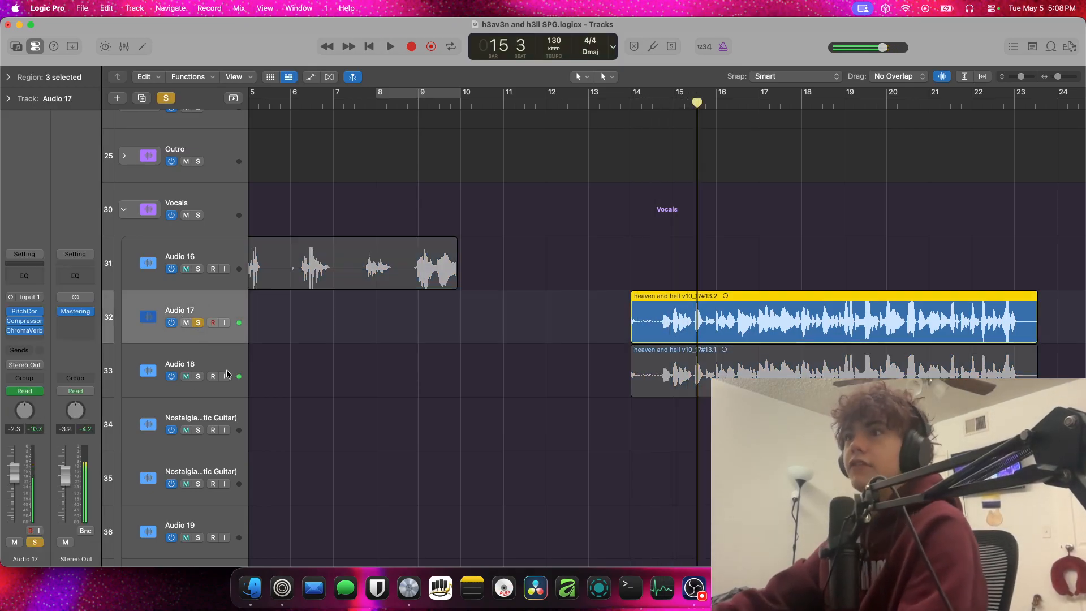
left_click(198, 376)
key("space")
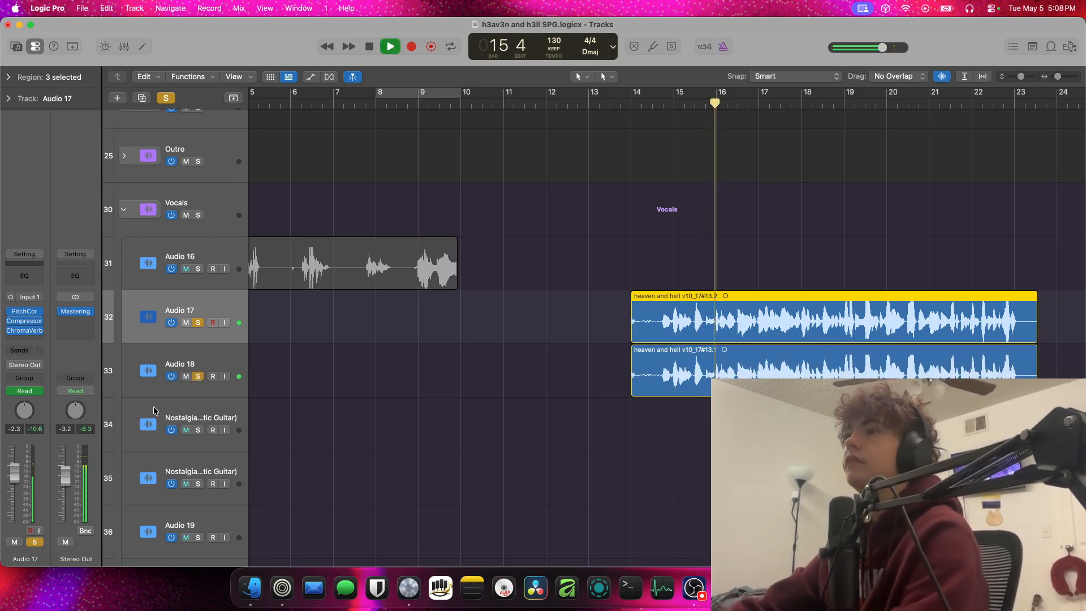
Audition Audio 17 on its own, then solo only Audio 18 and play it until bar 18 beat 3
left_click(197, 376)
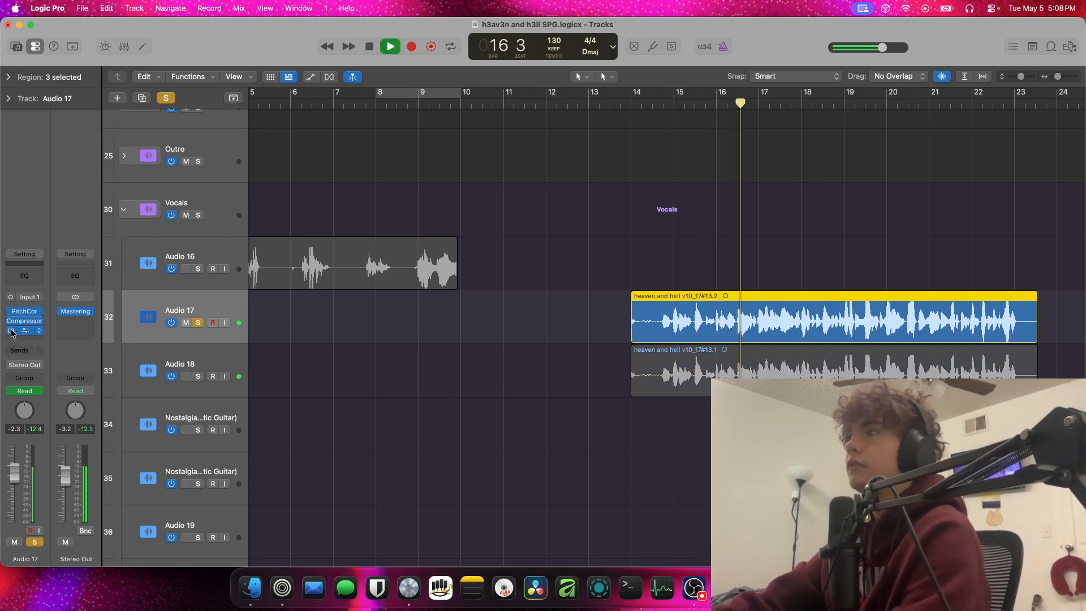
key("space")
left_click(207, 370)
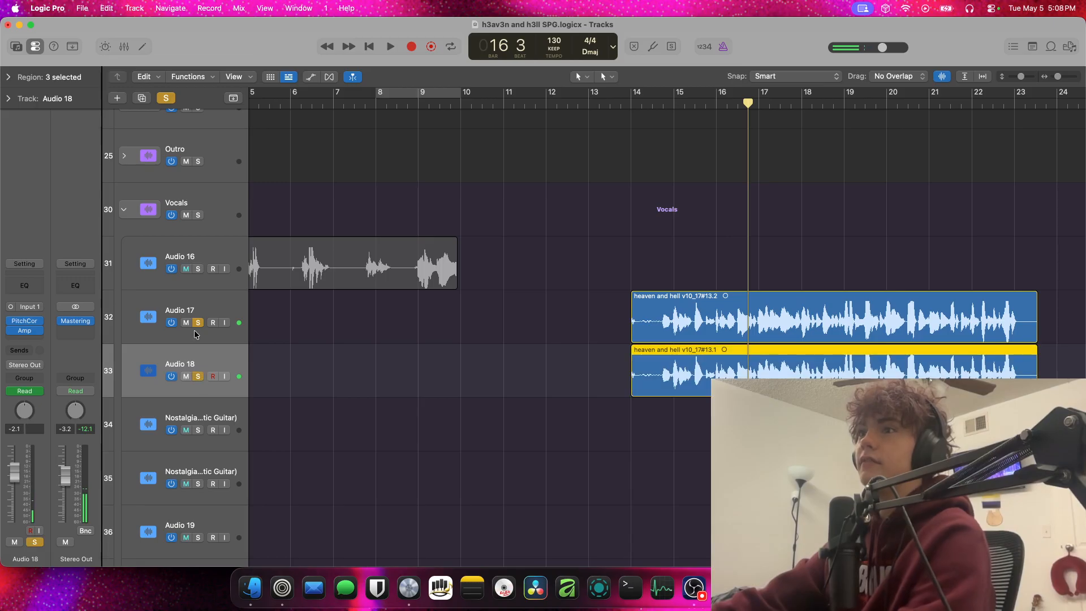
key("space")
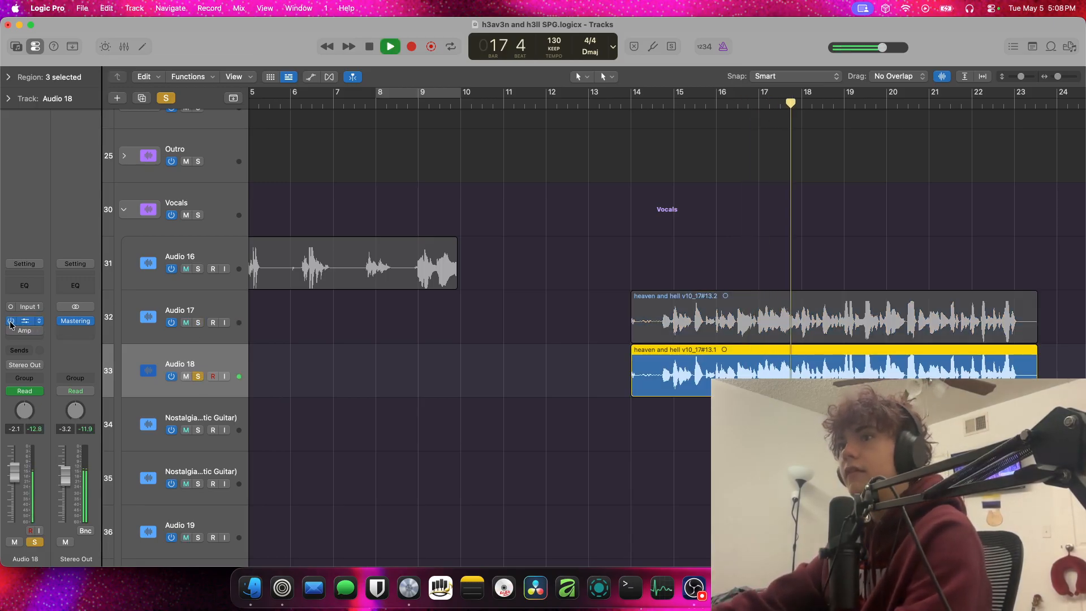
mouse_move(11, 325)
key("space")
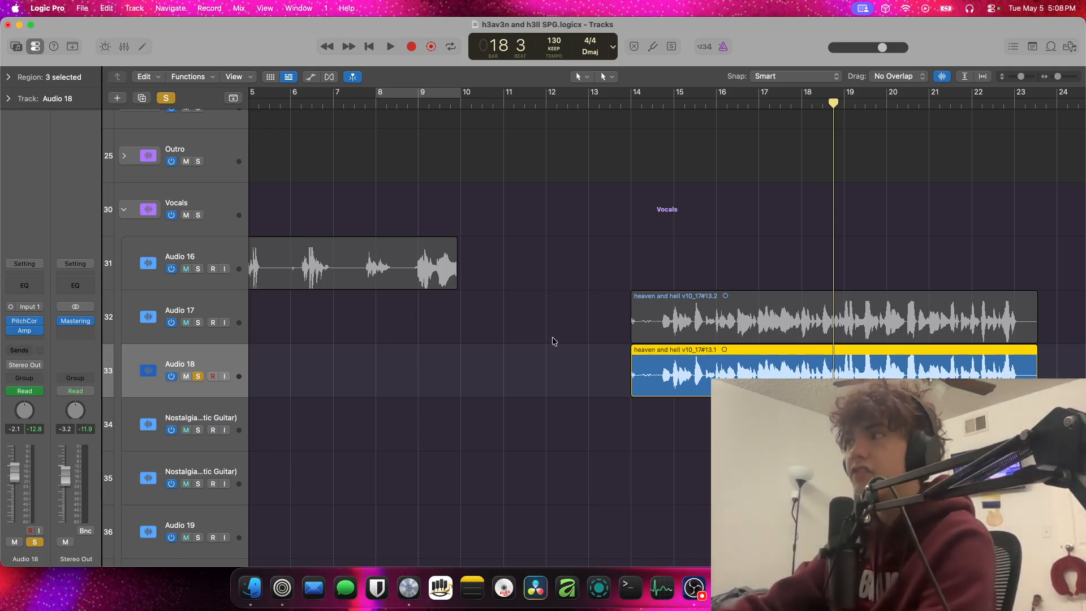
Play the soloed Audio 18 from bar 14 beat 3, inspect its Amp Designer plug-in, and close the plug-in window
left_click(658, 113)
left_click(654, 106)
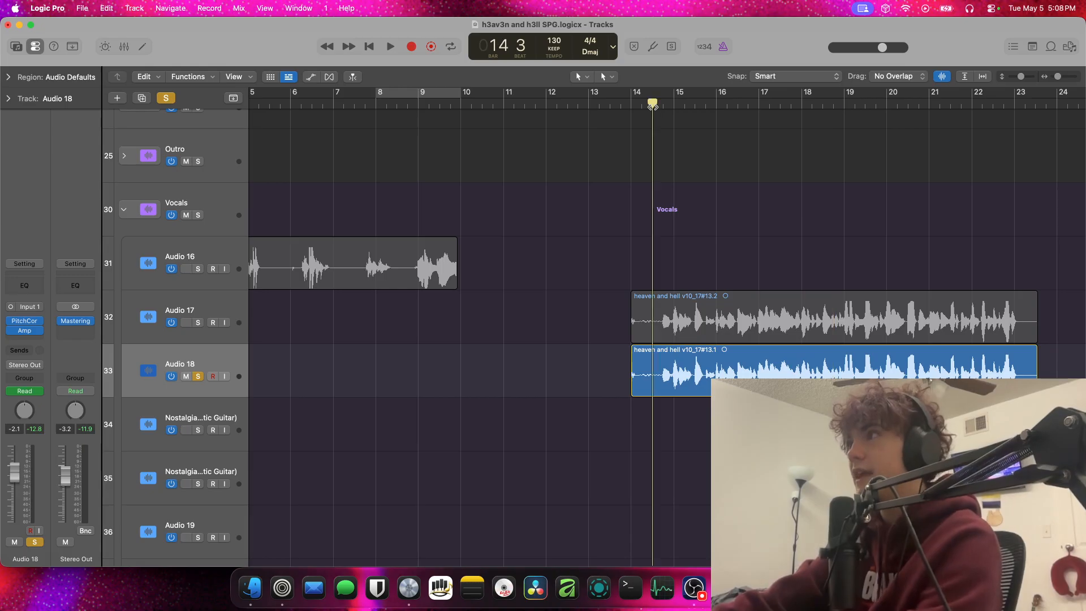
key("space")
key("space")
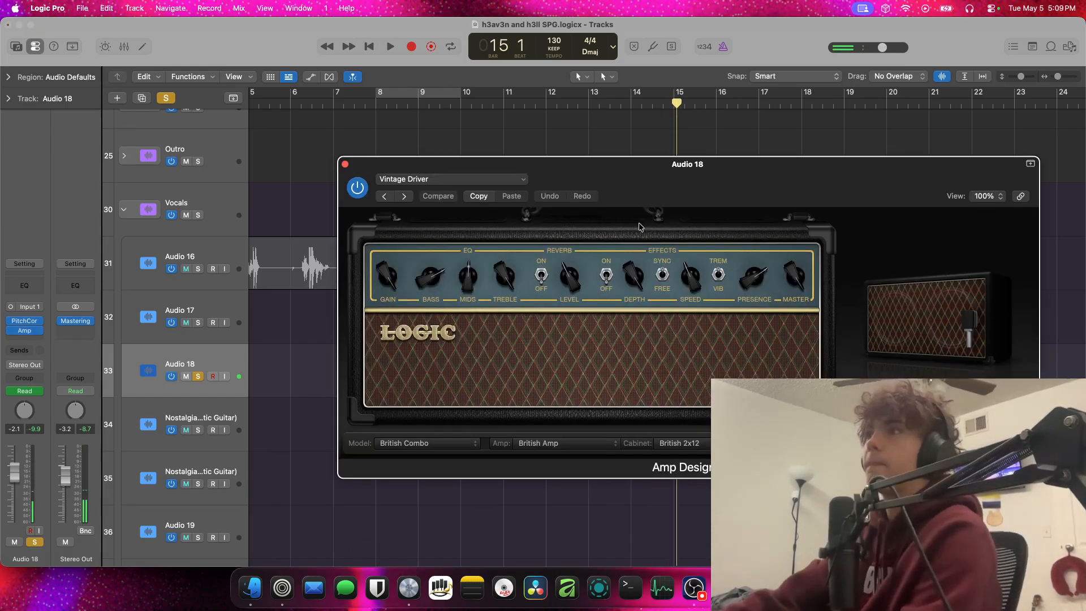
left_click(345, 164)
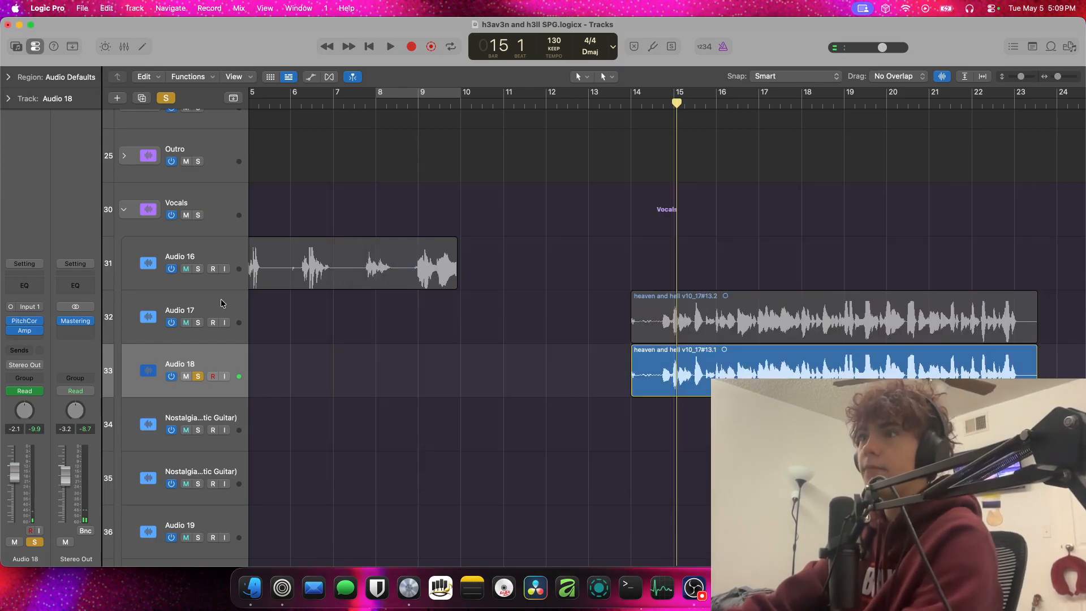
Play the soloed Audio 18 vocal from bar 15 into bar 19, clear its solo, and stop playback
left_click(198, 376)
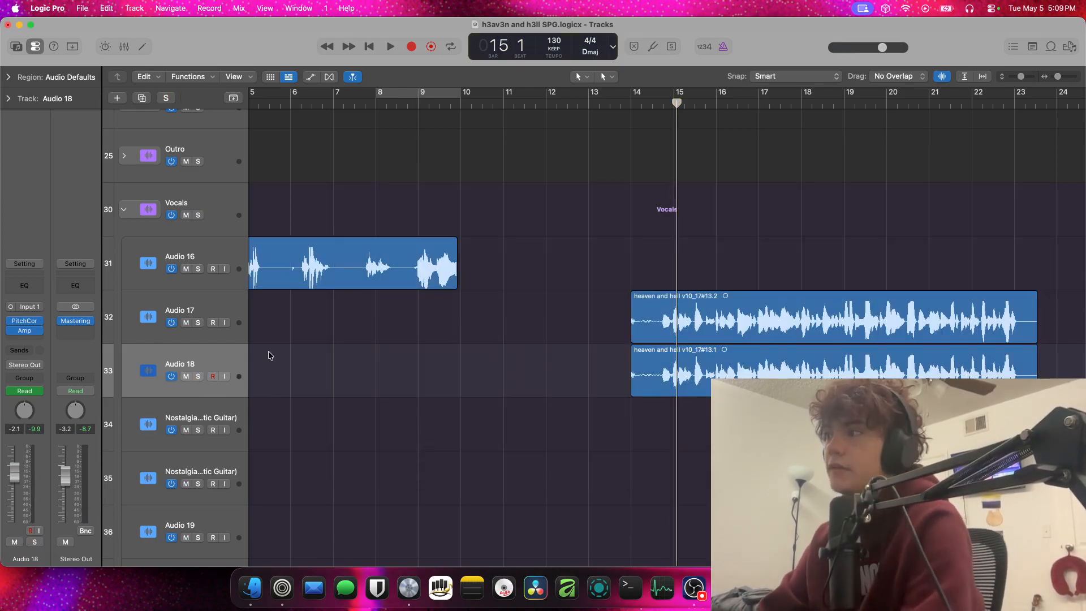
left_click(197, 376)
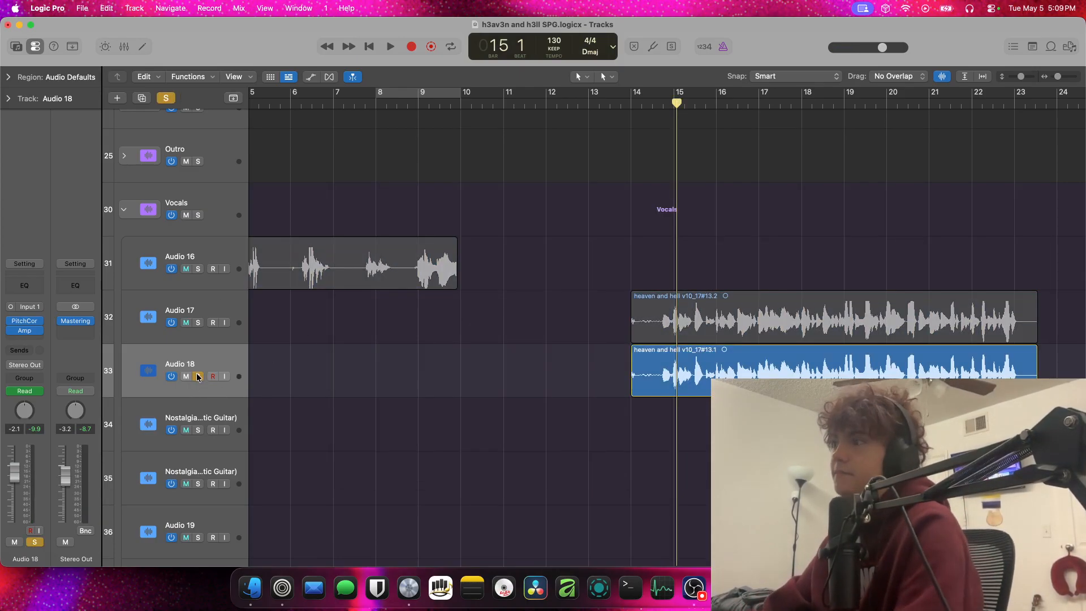
key("space")
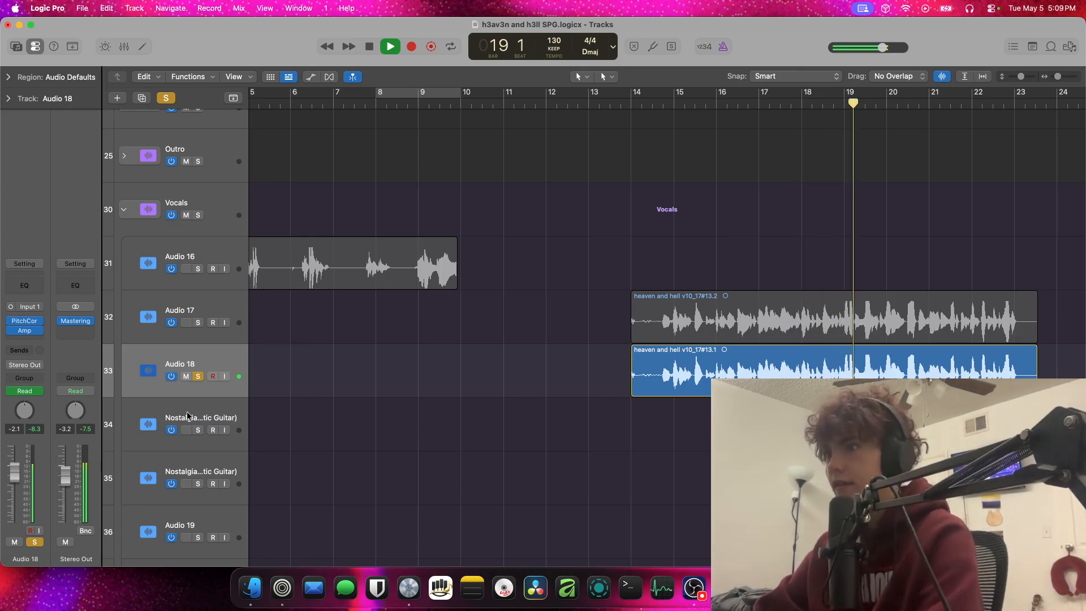
left_click(199, 377)
key("space")
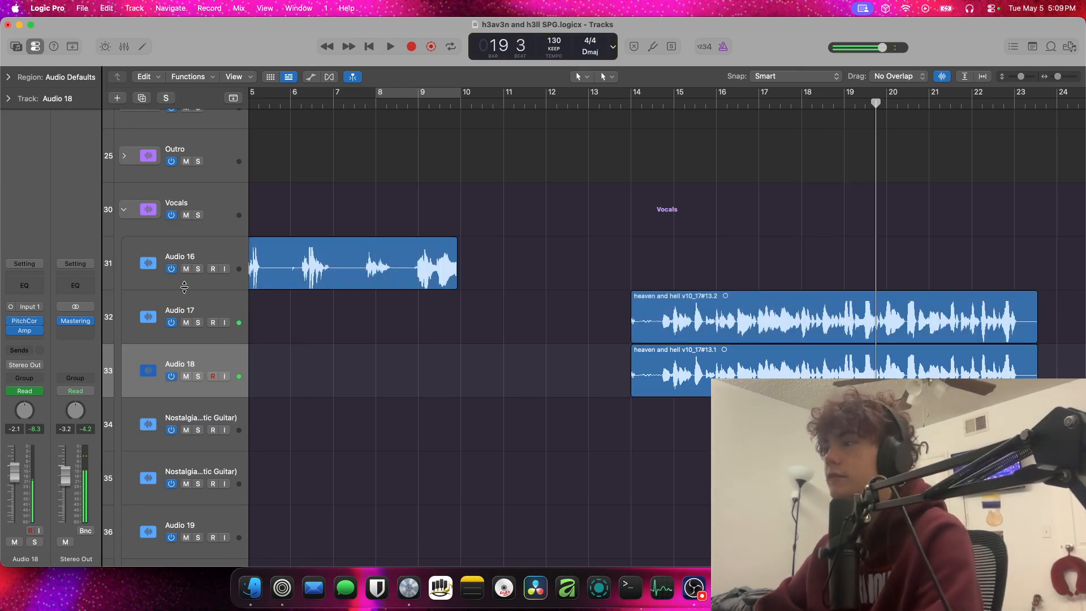
Look over the regions of the Vocals and choir stacks across the whole arrangement
scroll(480, 442, "down", 3)
scroll(481, 442, "left", 3)
scroll(481, 442, "right", 10)
scroll(480, 439, "down", 5)
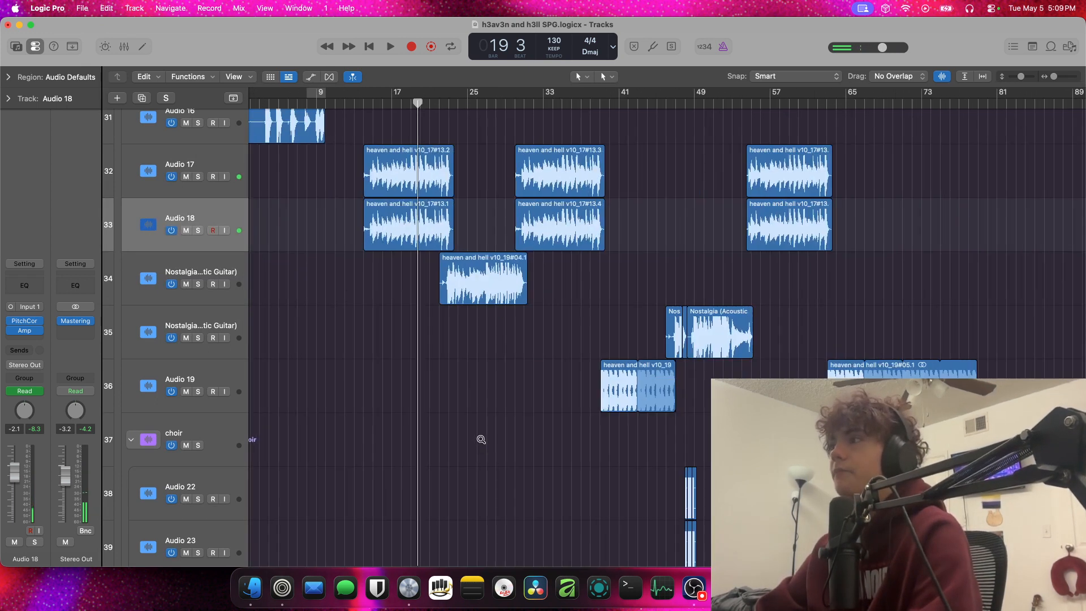
scroll(481, 442, "down", 5)
scroll(481, 442, "up", 6)
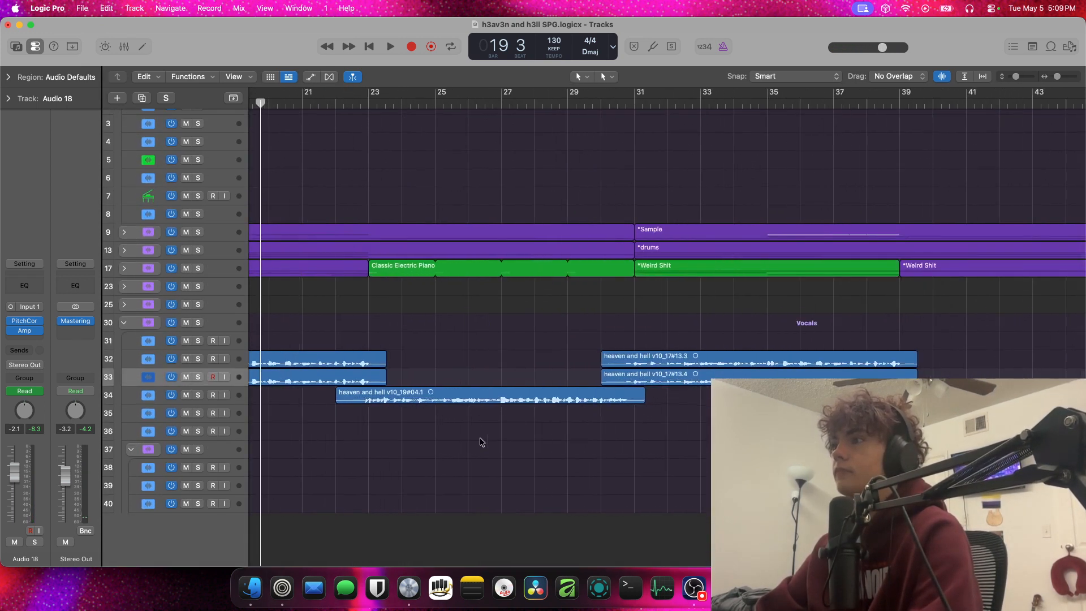
scroll(480, 441, "up", 5)
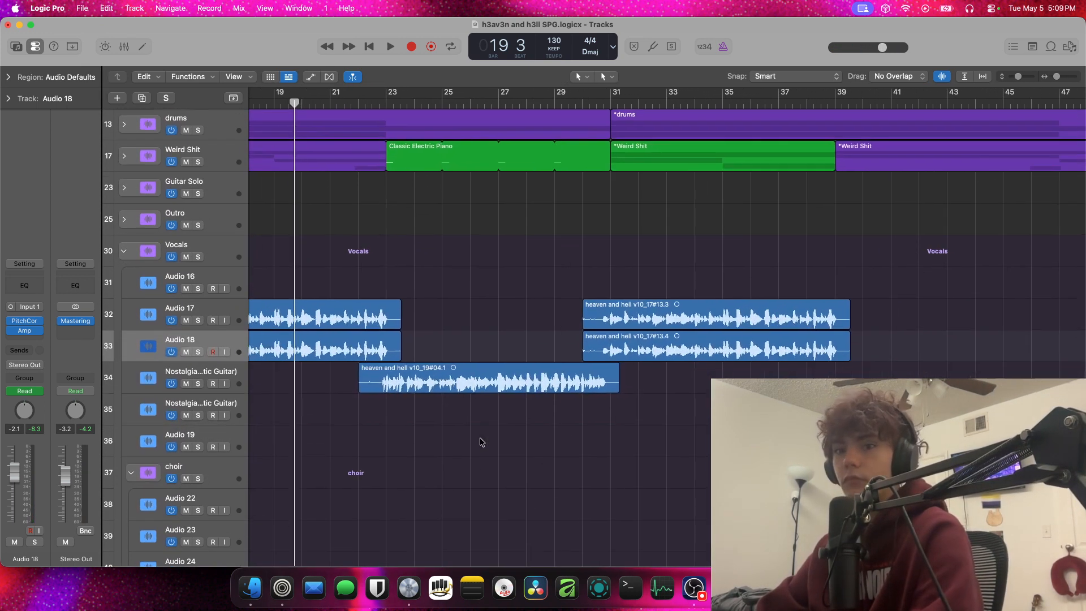
scroll(480, 440, "left", 8)
scroll(480, 441, "right", 6)
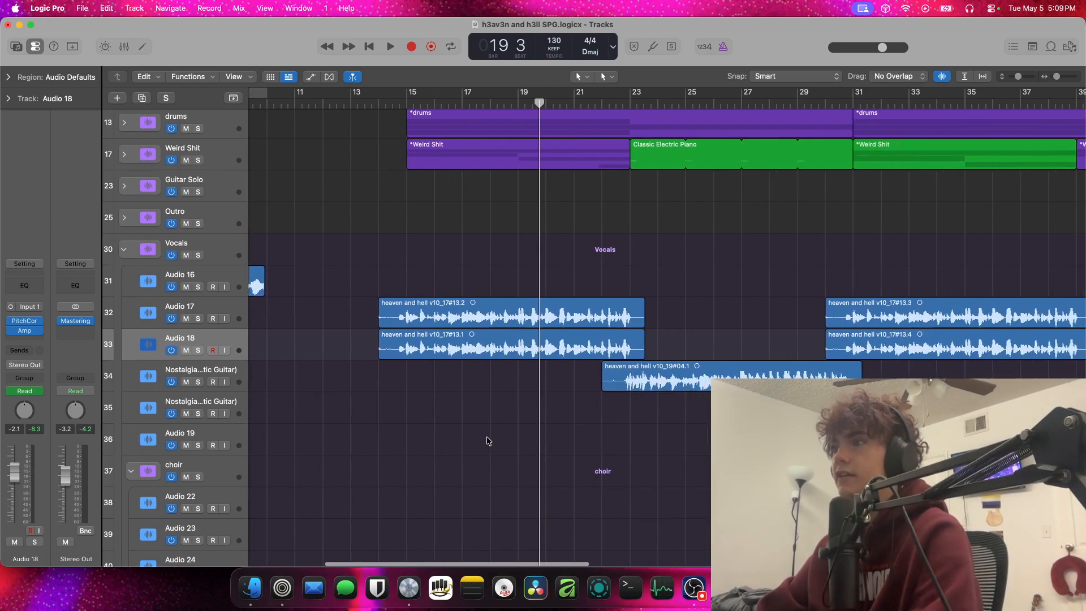
scroll(493, 440, "left", 2)
Select the first Nostalgia (Acoustic Guitar) track and examine how its region sits among the other vocal regions
left_click(204, 370)
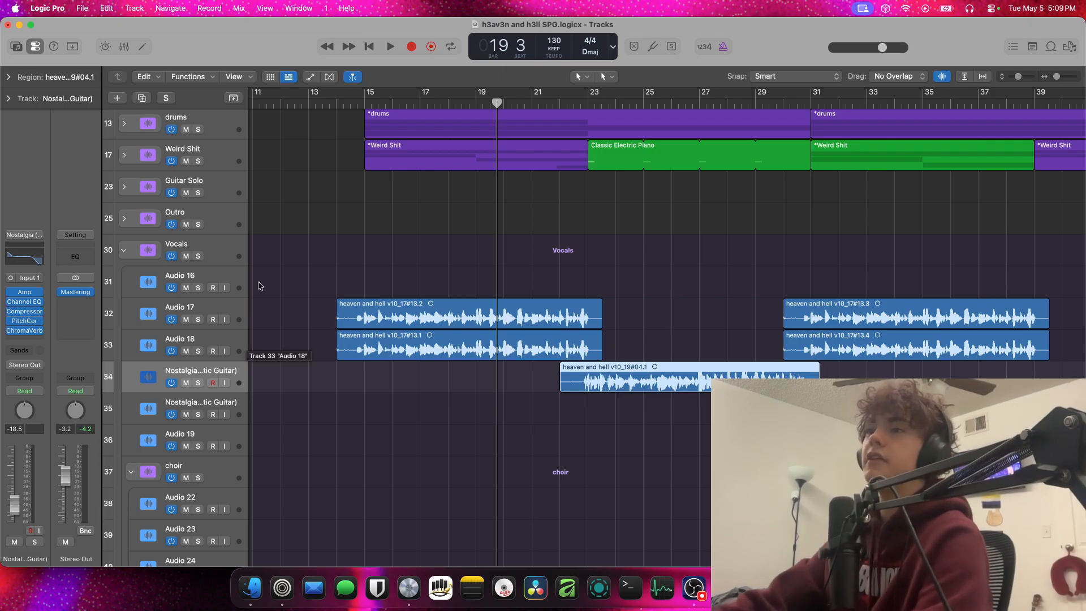
scroll(263, 310, "right", 10)
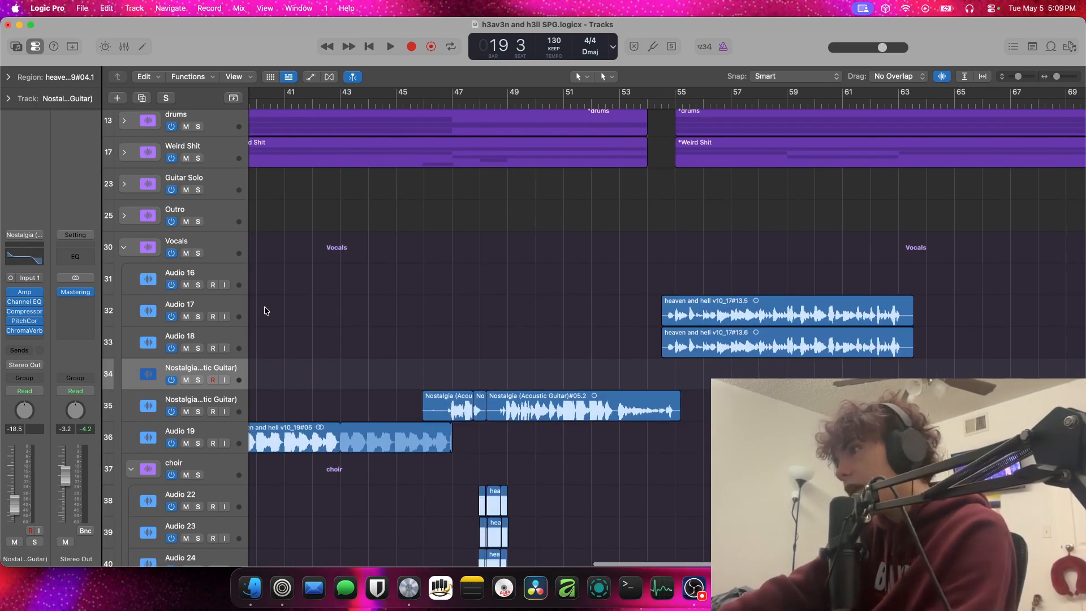
scroll(264, 310, "down", 1)
scroll(264, 307, "left", 3)
scroll(263, 306, "right", 8)
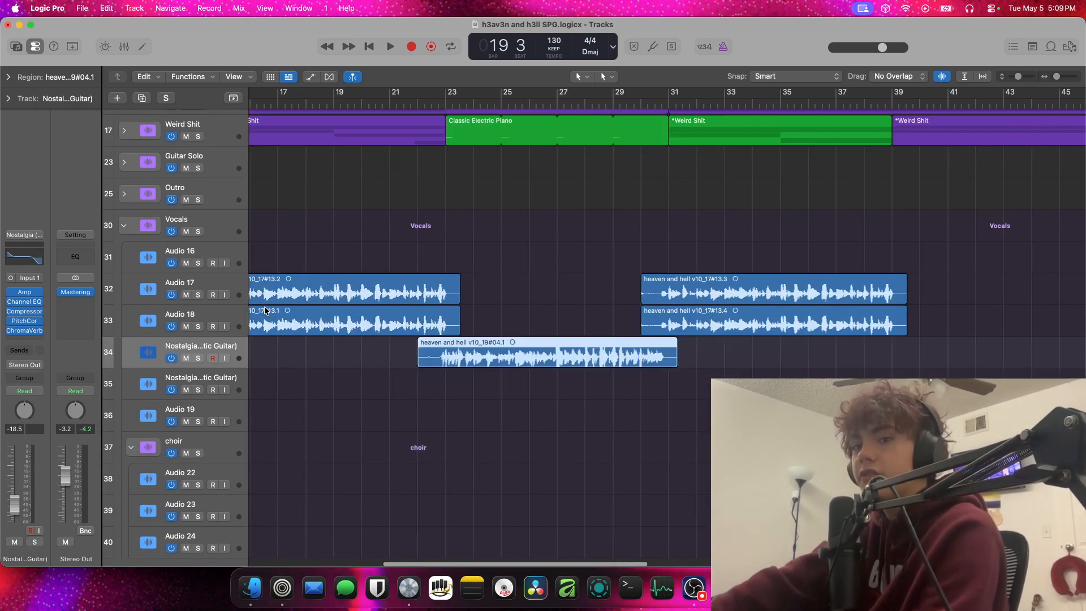
scroll(264, 306, "left", 15)
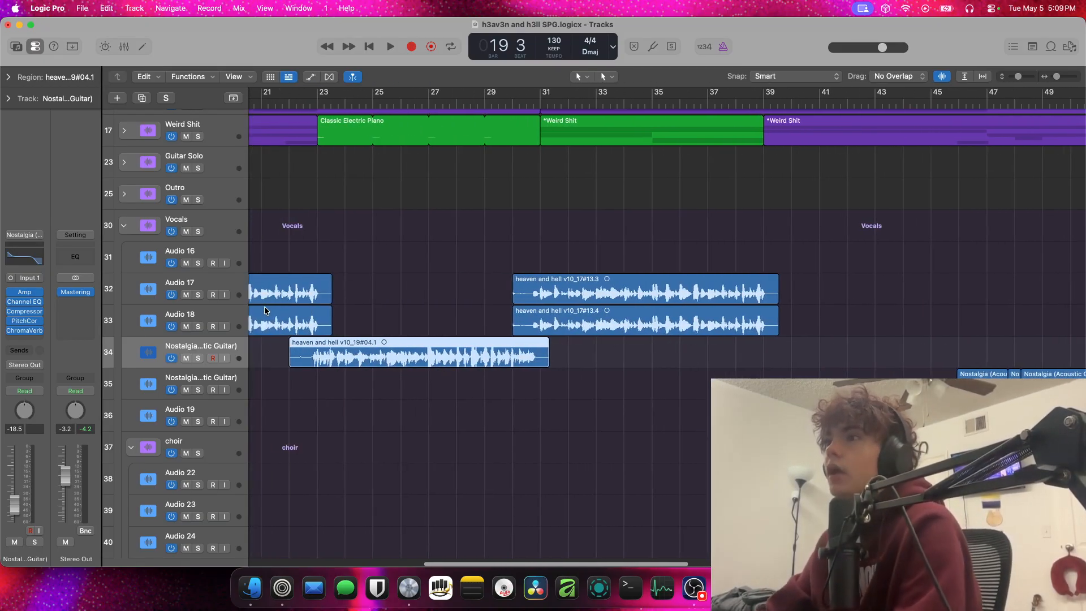
Solo the first Nostalgia (Acoustic Guitar) vocal track and play it from bar 22 beat 3
left_click_drag(248, 343, 276, 345)
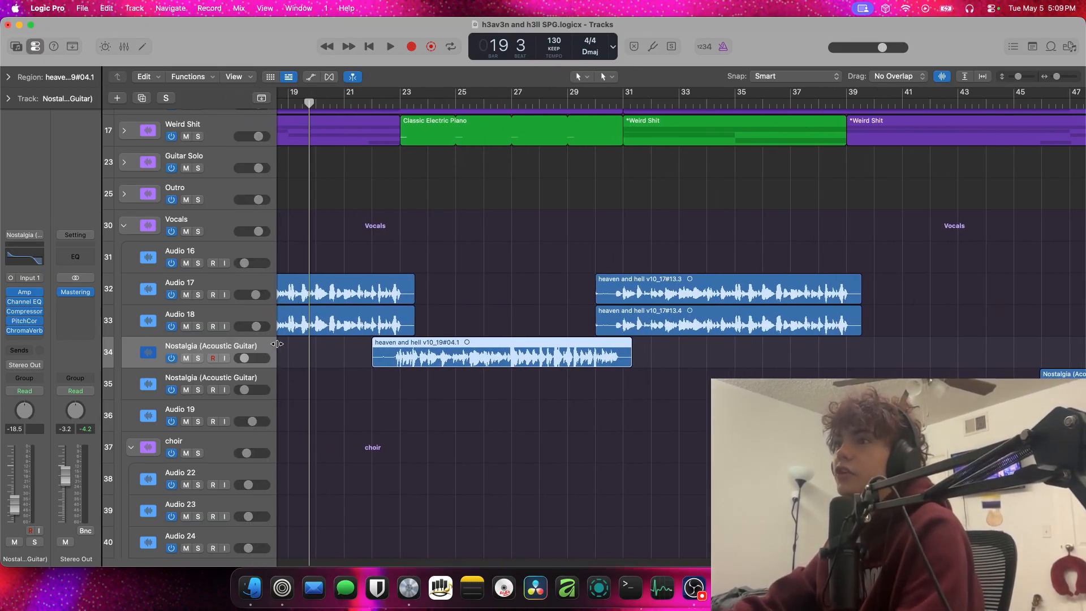
left_click(400, 102)
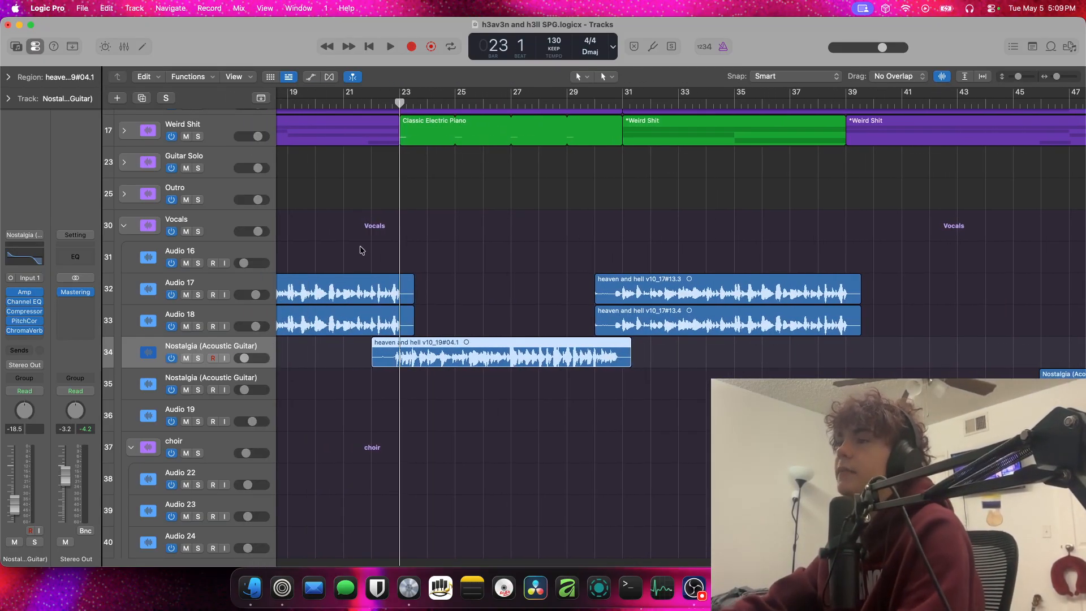
left_click(385, 102)
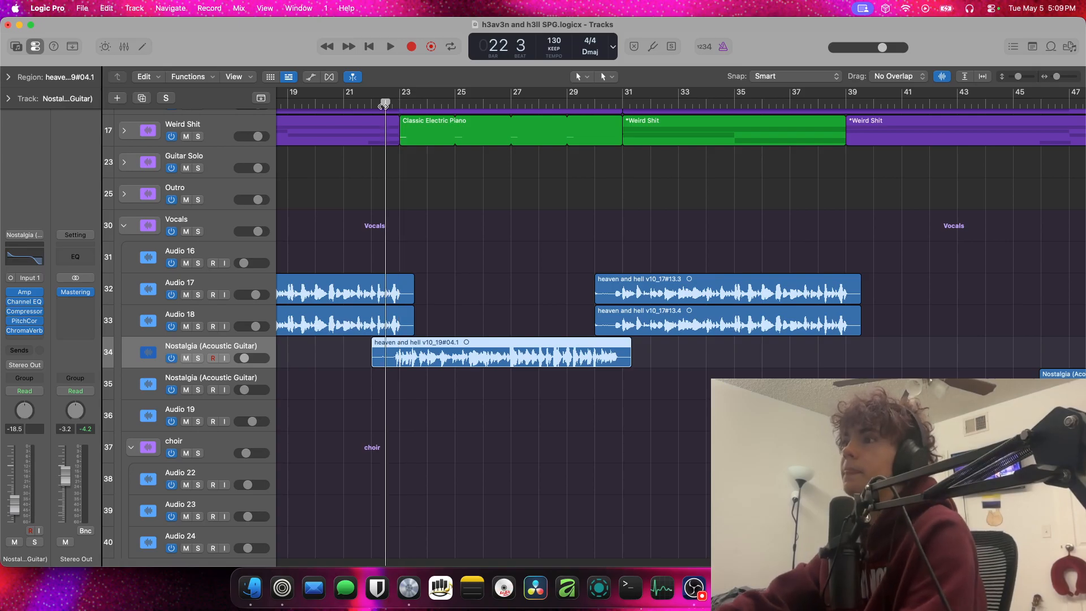
left_click(197, 357)
key("space")
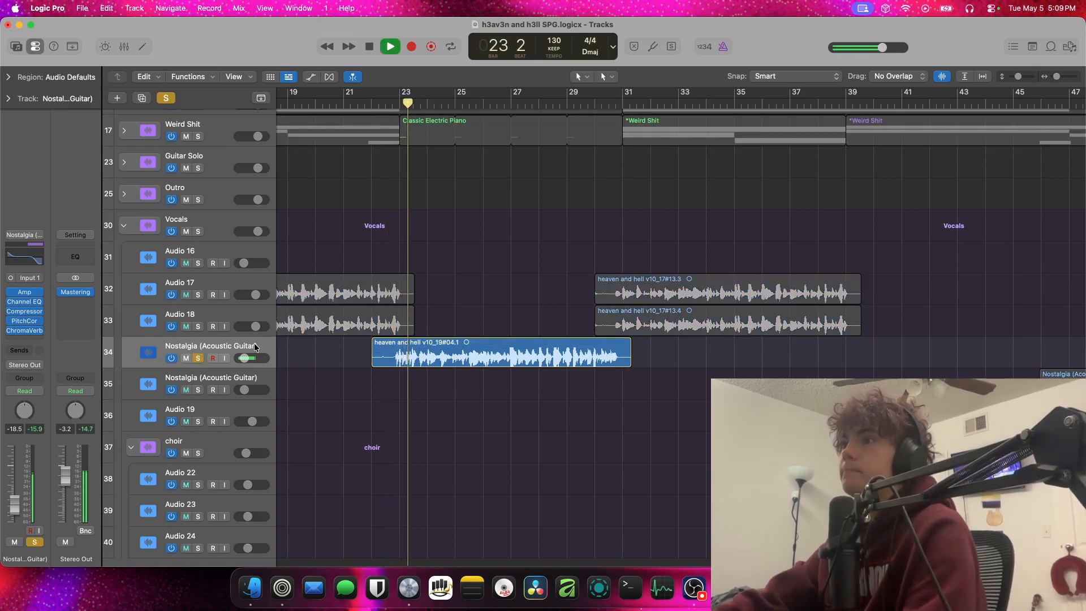
Stop playback, duplicate the first Nostalgia (Acoustic Guitar) track with its settings, and clear the solo on the original
right_click(254, 346)
left_click(308, 299)
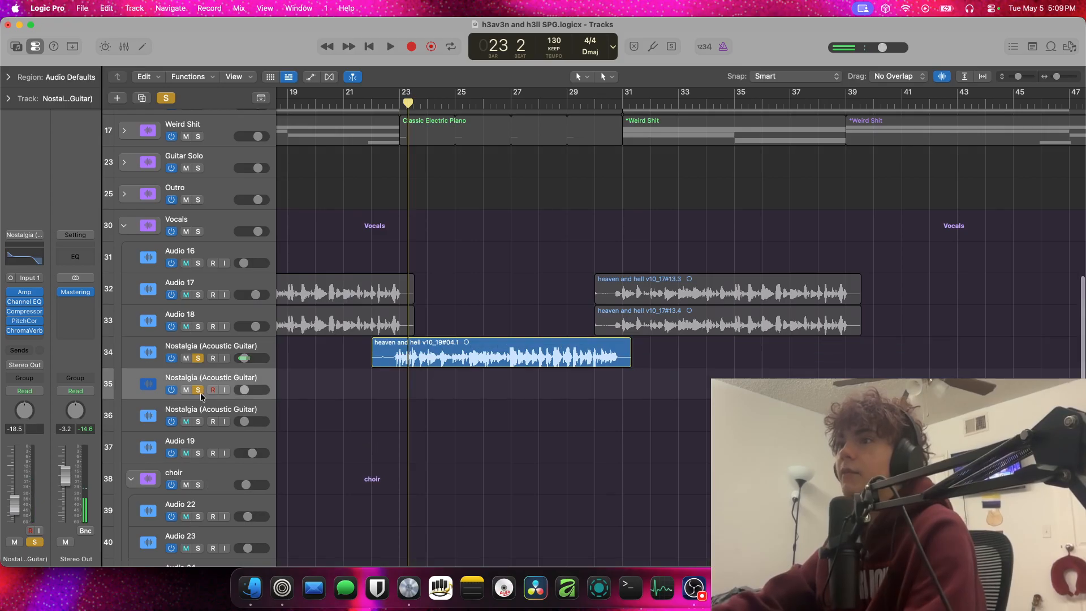
left_click(197, 358)
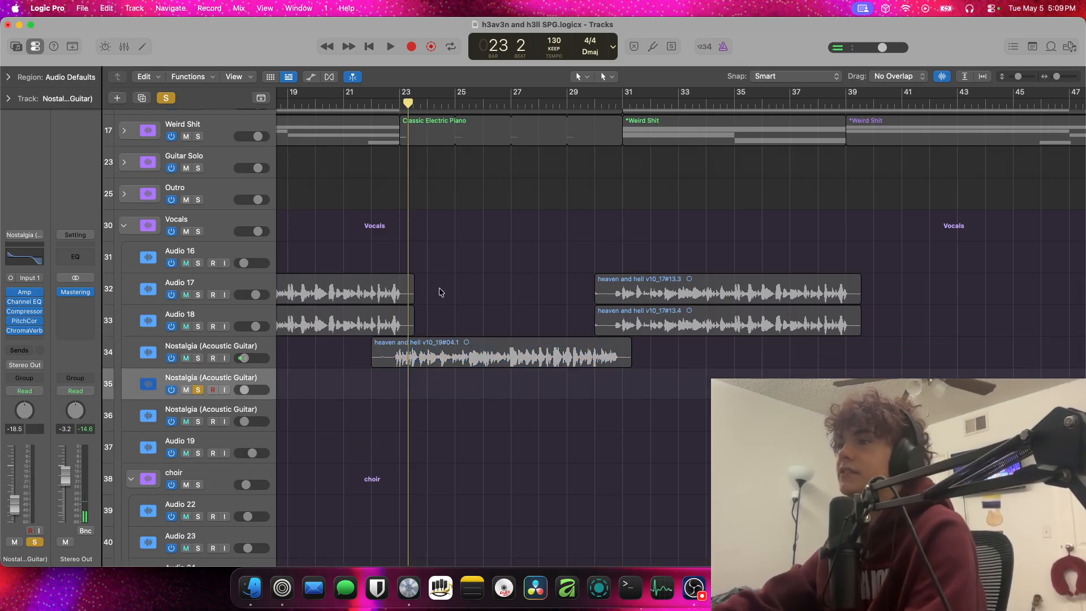
Preview the 12 String Dream 02 and 04 Apple Loops and filter the loops by the Acoustic Guitar instrument
left_click(1067, 49)
left_click(1050, 47)
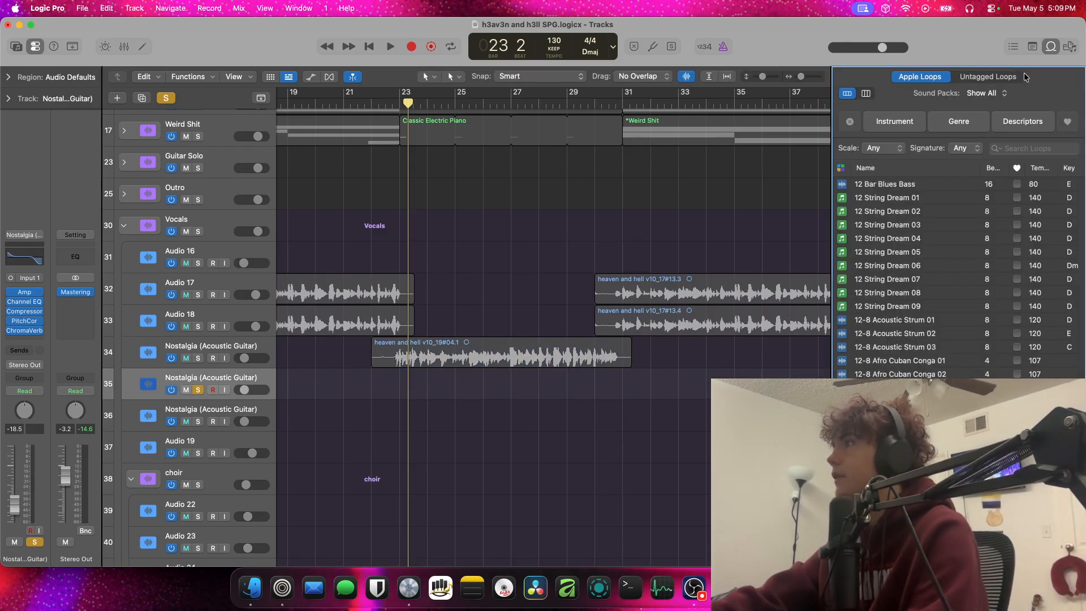
left_click(967, 76)
left_click(919, 77)
left_click(909, 211)
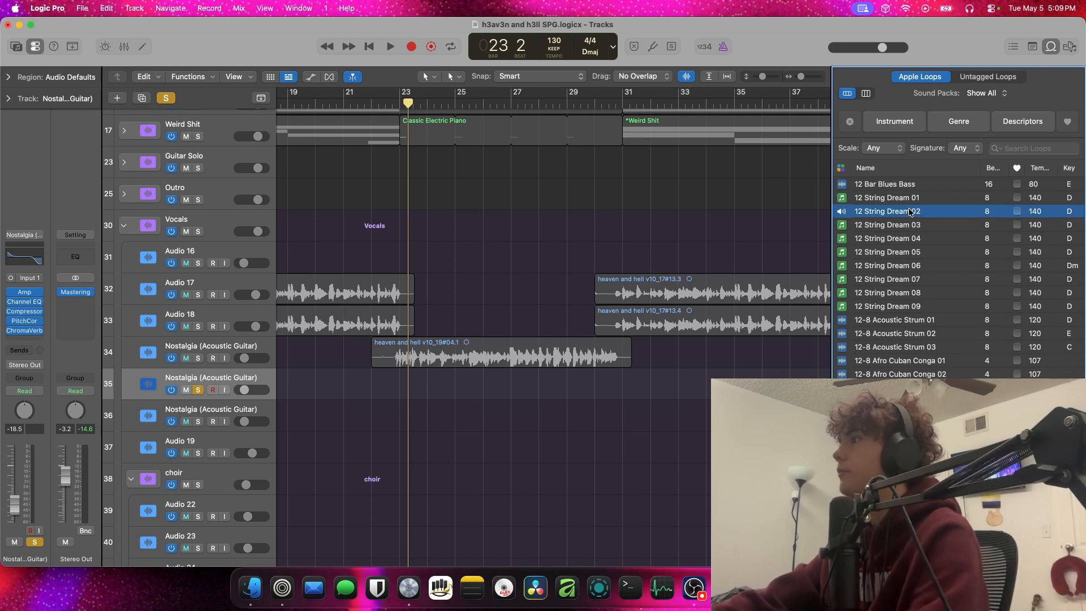
left_click(913, 127)
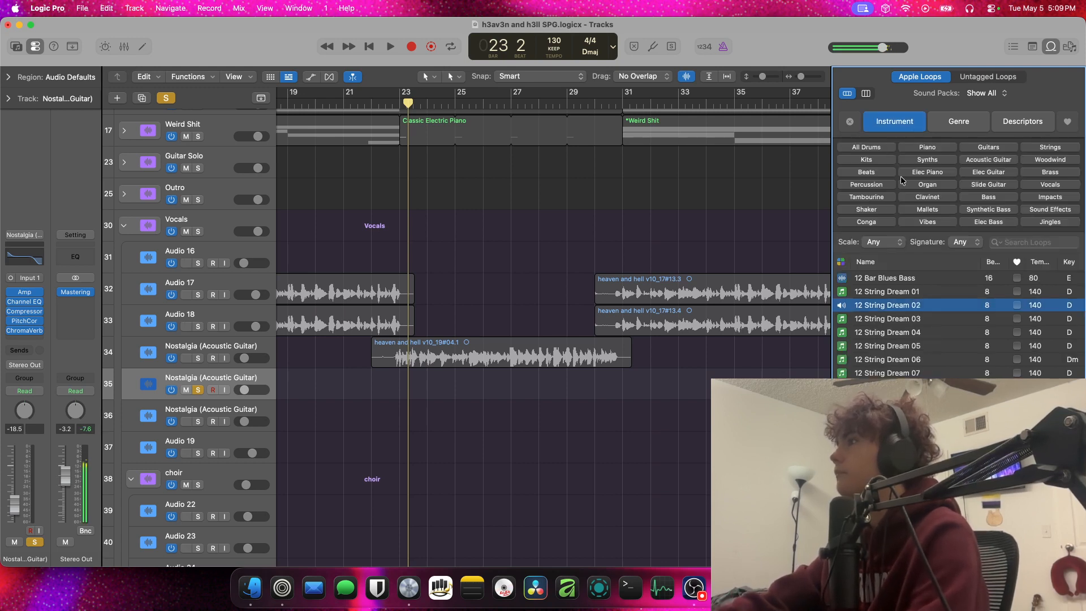
left_click(904, 332)
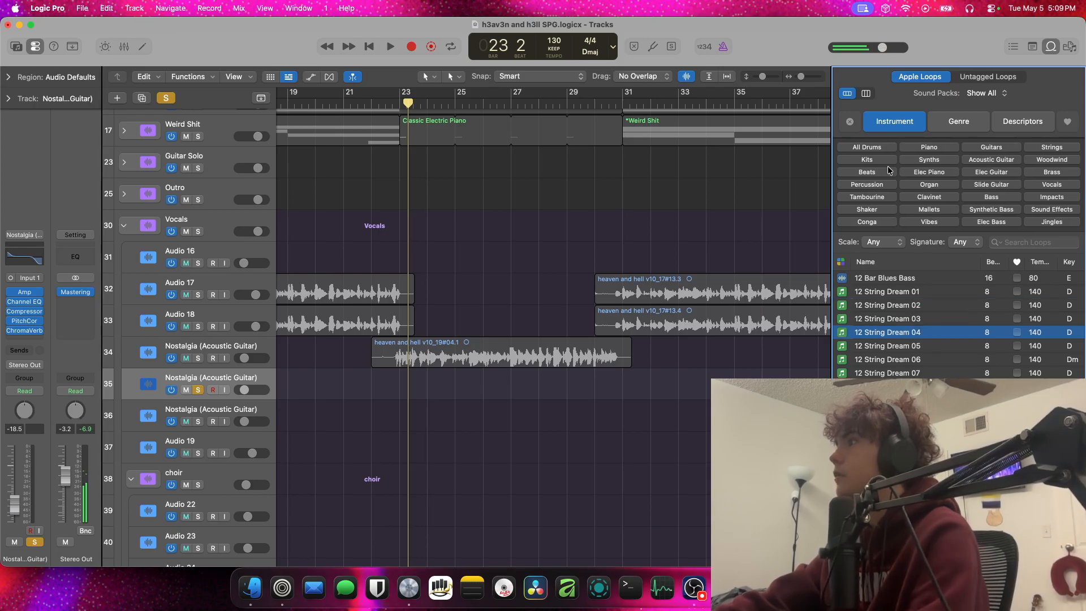
left_click(1003, 161)
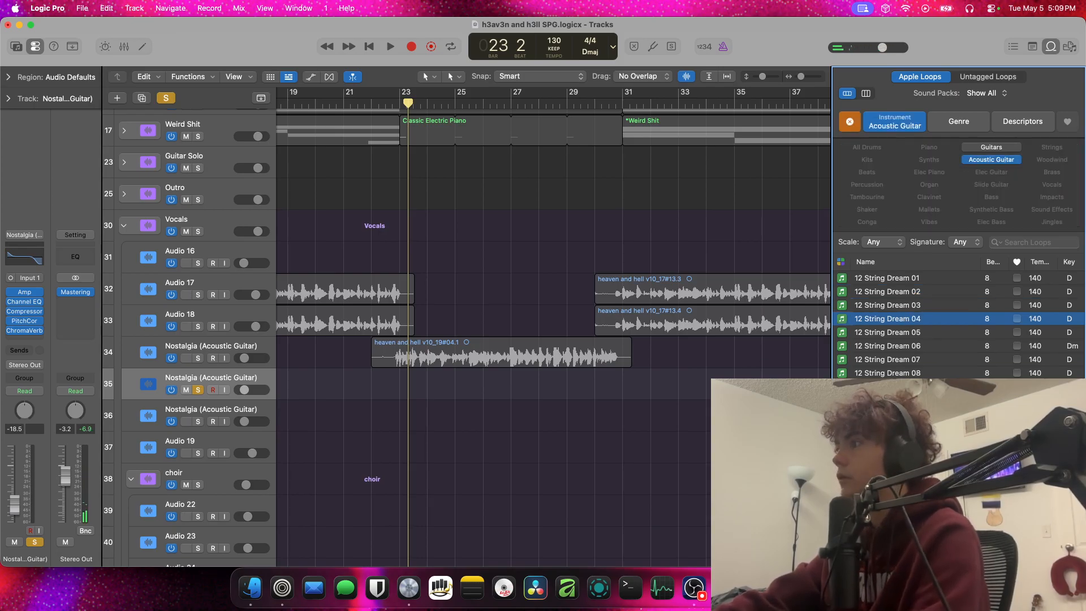
Place the 12-8 Acoustic Strum 01 loop on the duplicated Nostalgia track at bar 23, converting the track format to stereo
left_click(904, 427)
left_click_drag(904, 428, 408, 400)
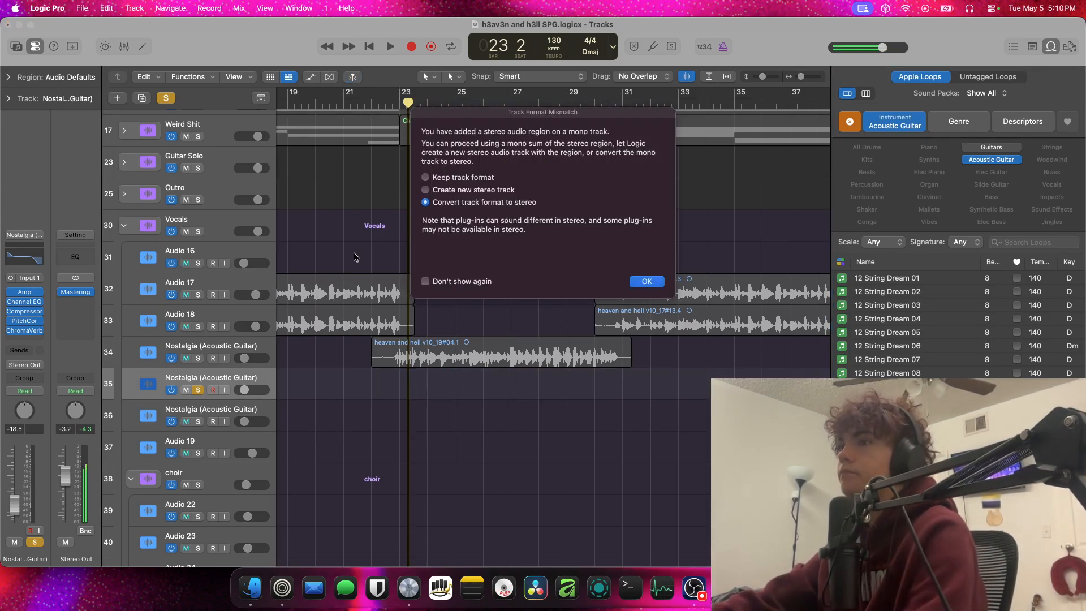
key("Return")
Set a cycle range from bar 23 to bar 25 and play the soloed acoustic strum loop
key("space")
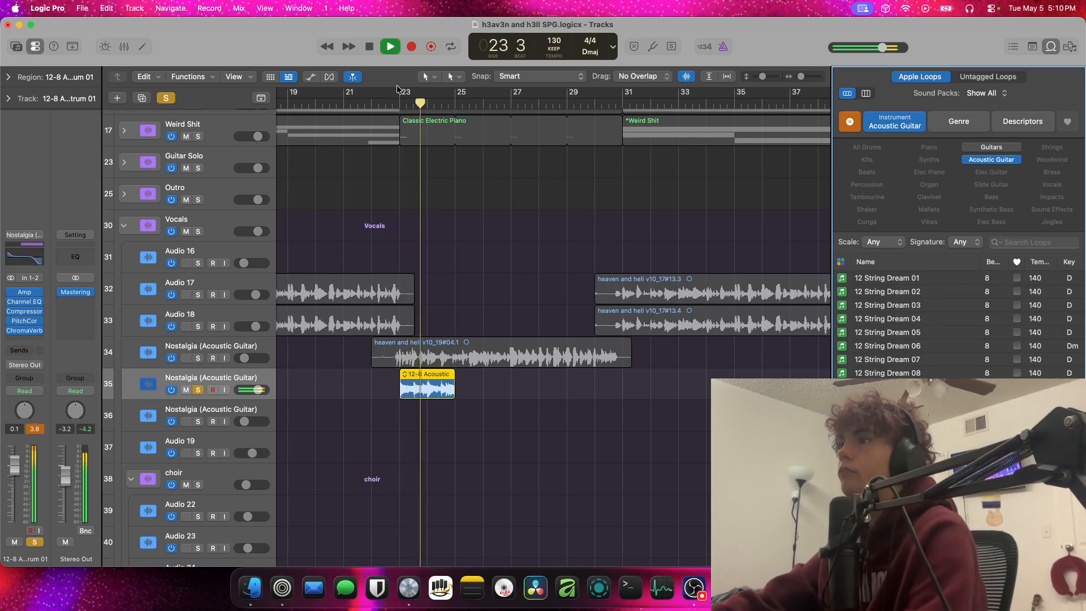
left_click_drag(398, 90, 455, 92)
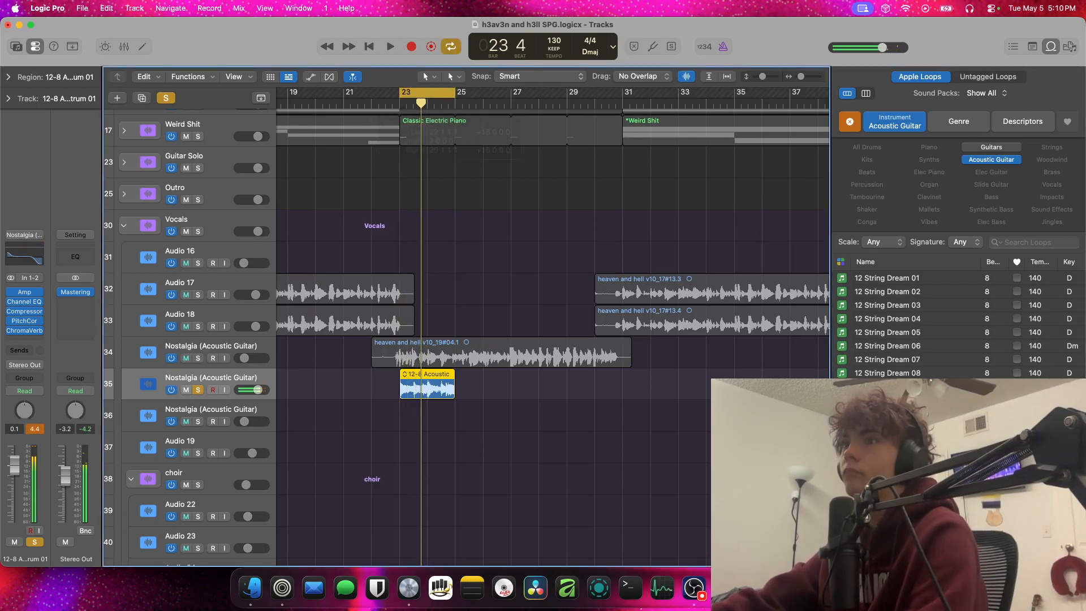
key("space")
Compare the acoustic strum with its amp plug-in bypassed and active, and inspect the Amp Designer settings
left_click(9, 291)
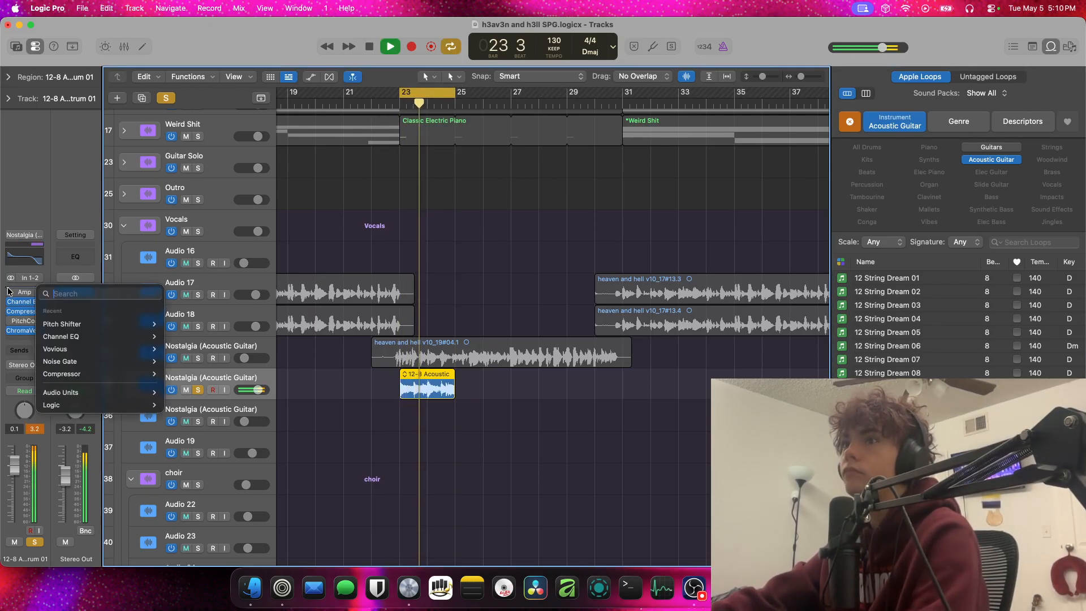
left_click(9, 292)
left_click(10, 292)
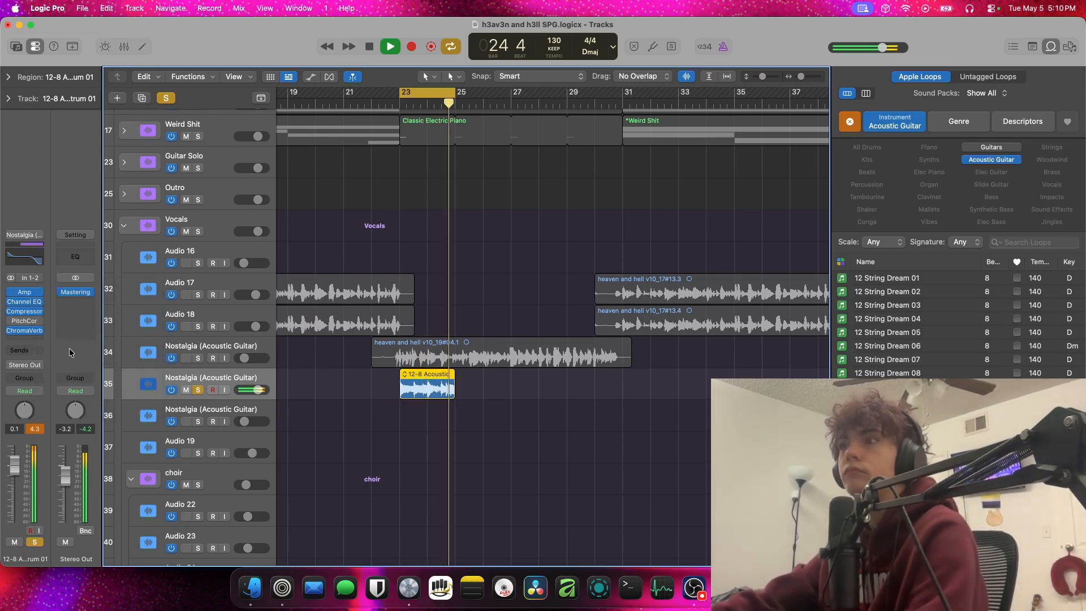
left_click(25, 292)
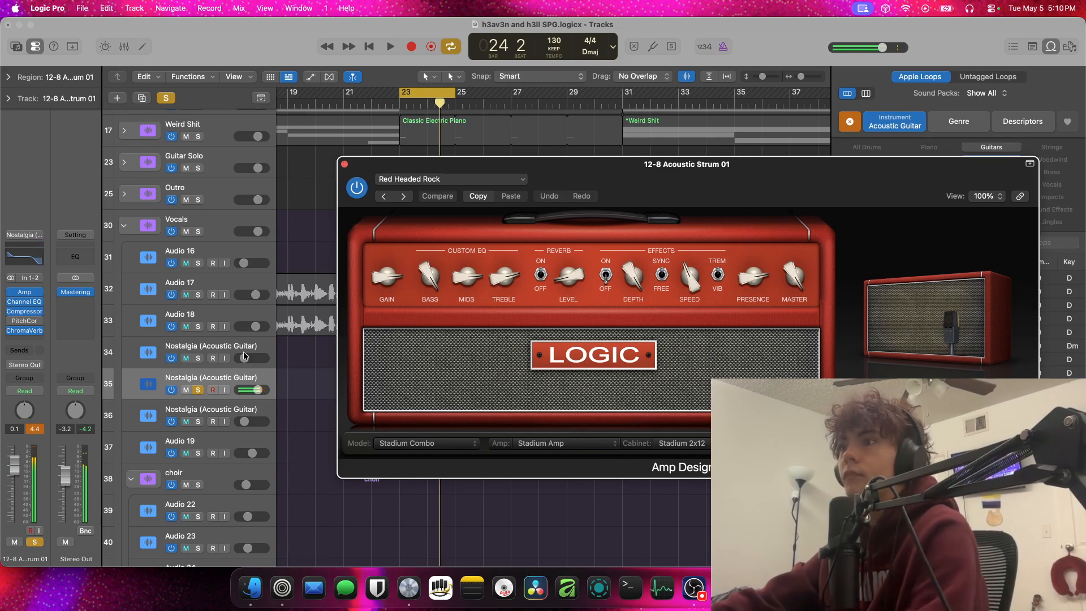
left_click(345, 165)
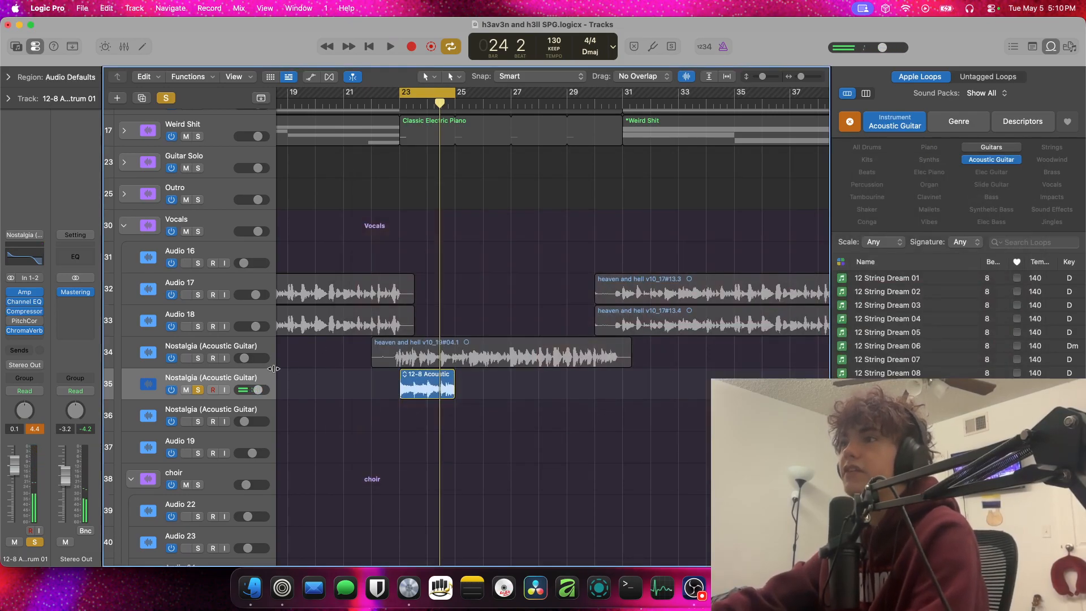
Delete the 12-8 Acoustic Strum 01 region and its duplicated Nostalgia track, and close the loop browser
key("BackSpace")
key("super+BackSpace")
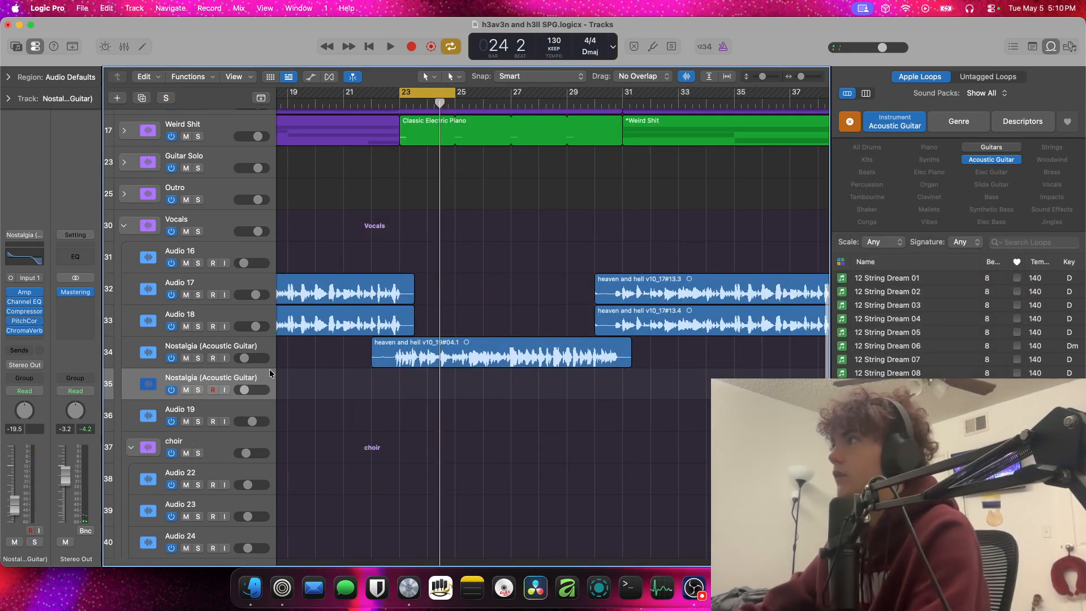
left_click(1050, 46)
Play the full mix briefly from bar 23, turn off cycle mode, and stop playback
key("space")
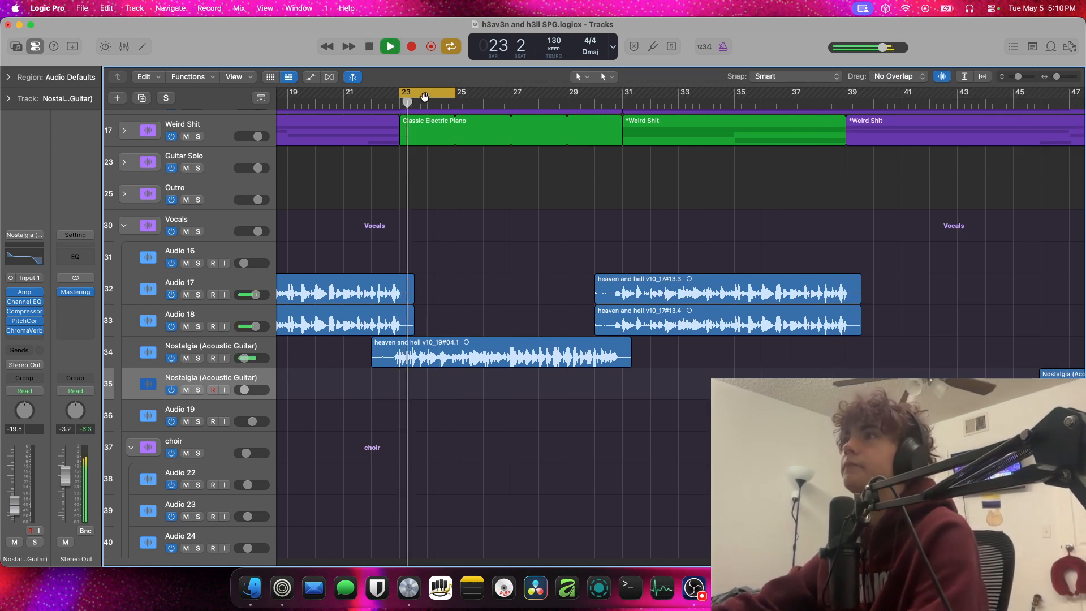
key("c")
key("space")
Collapse the Vocals and Intro Track stacks and place the playhead at bar 15
scroll(455, 201, "down", 3)
scroll(447, 195, "up", 12)
scroll(433, 186, "down", 5)
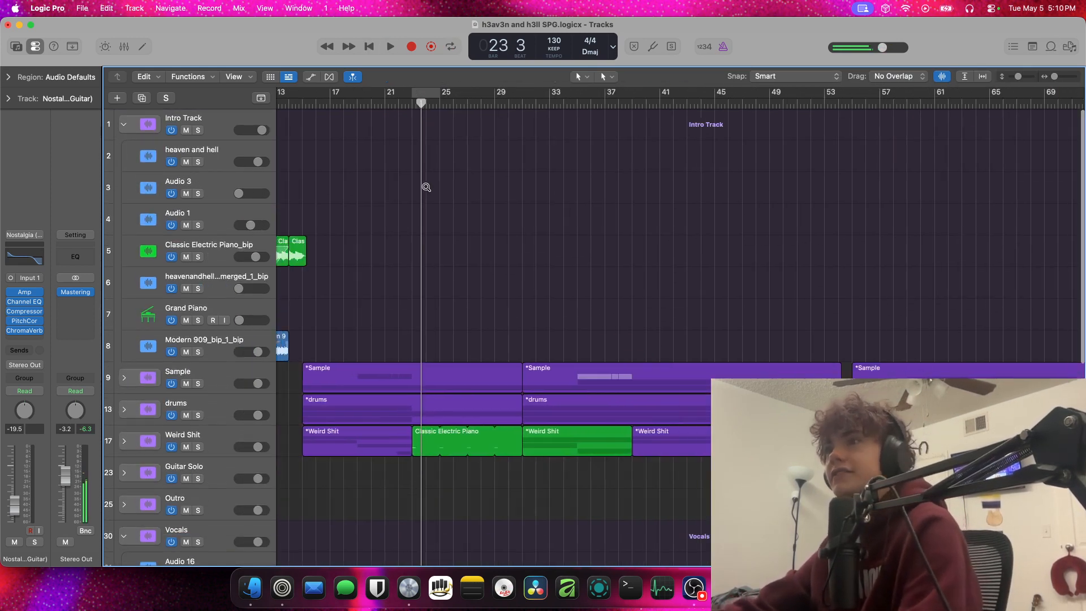
scroll(407, 184, "up", 4)
scroll(404, 201, "up", 1)
scroll(412, 219, "down", 12)
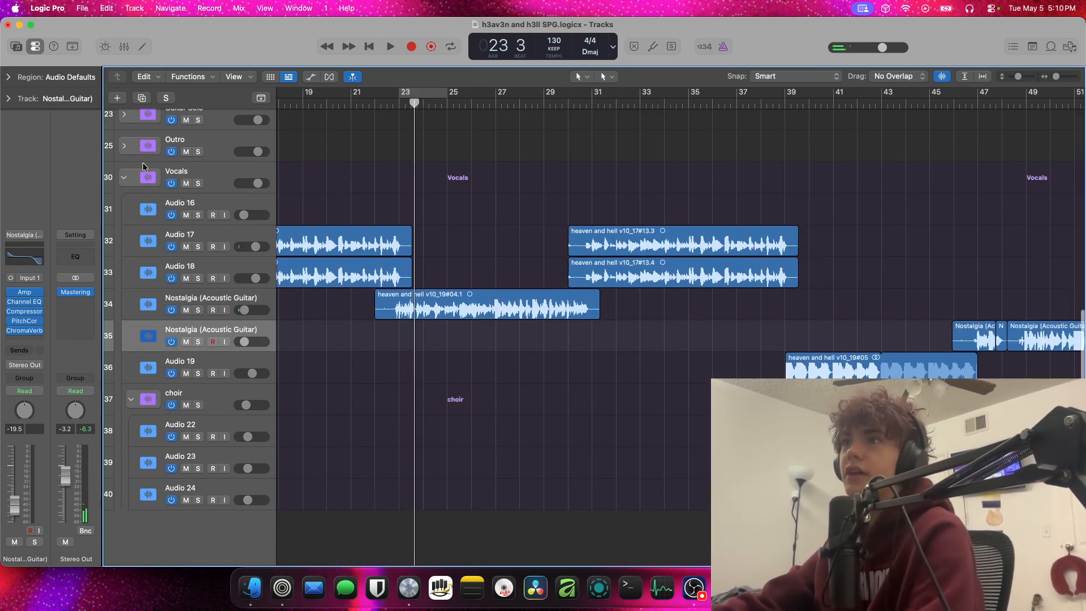
left_click(123, 176)
scroll(335, 106, "left", 10)
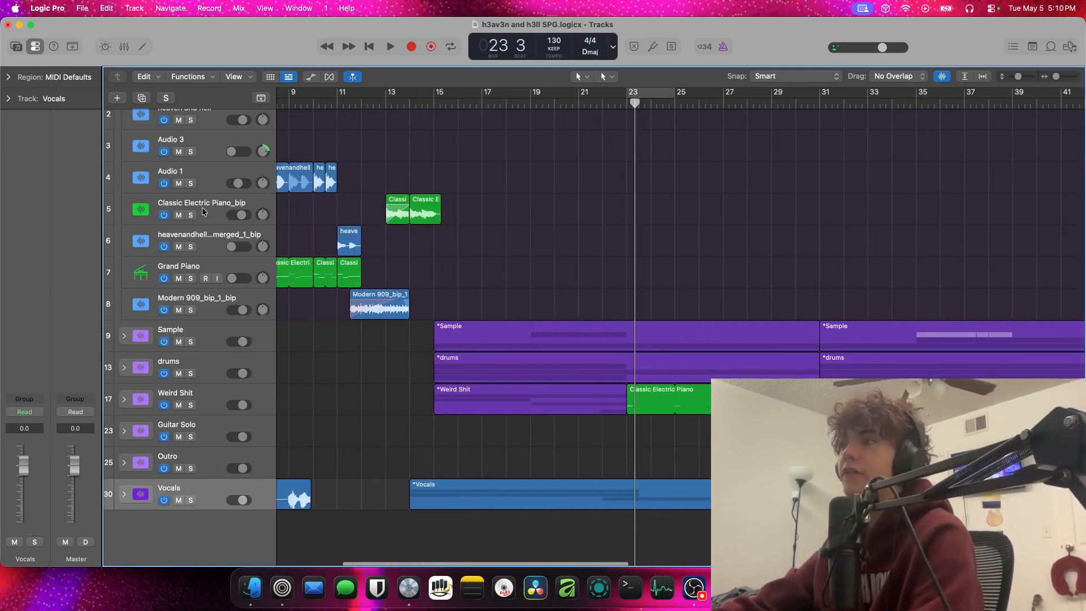
left_click(451, 107)
scroll(140, 244, "up", 3)
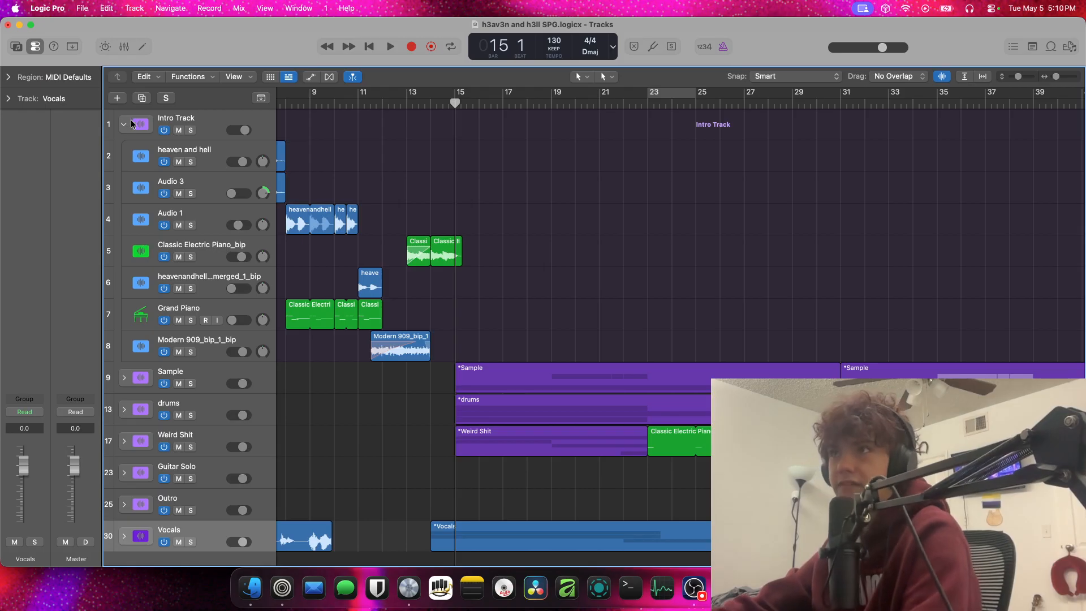
left_click(129, 123)
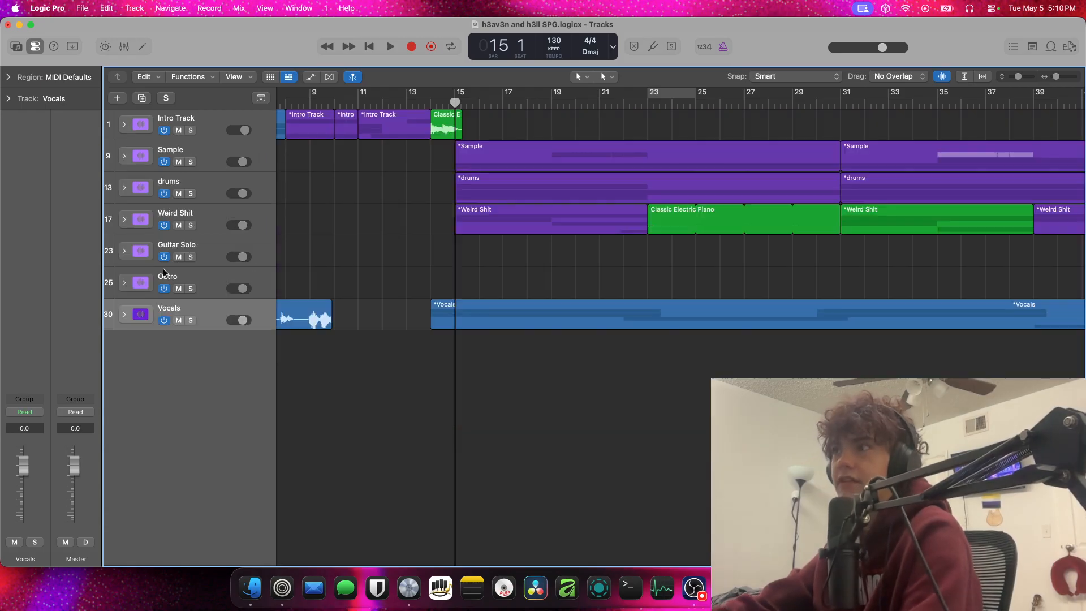
Expand the Weird Shit track stack to show its individual tracks
left_click(111, 216)
left_click(124, 219)
left_click(460, 353)
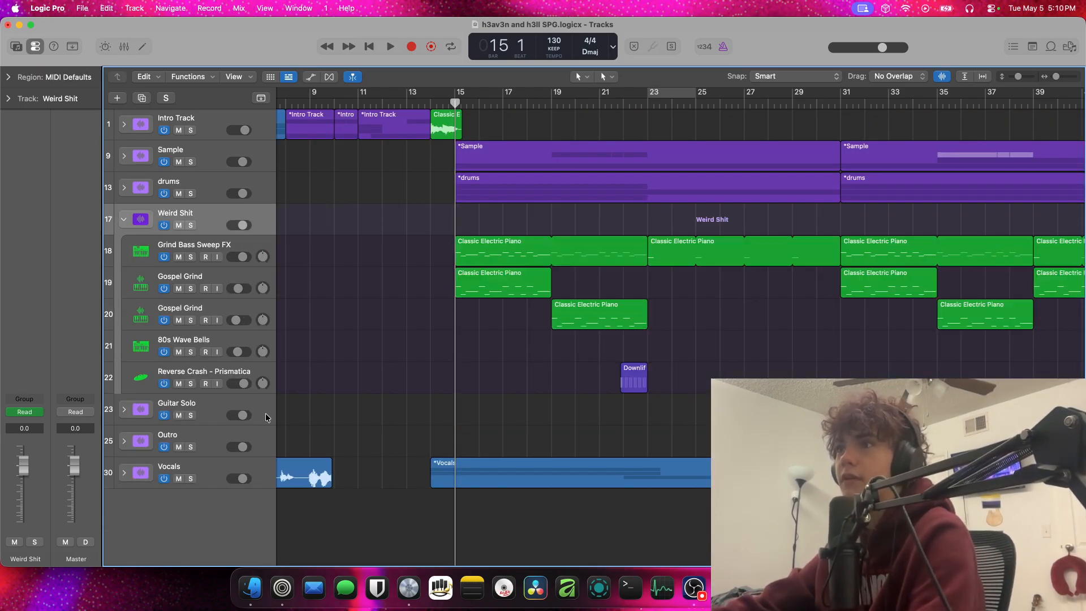
scroll(266, 414, "left", 2)
scroll(265, 413, "right", 2)
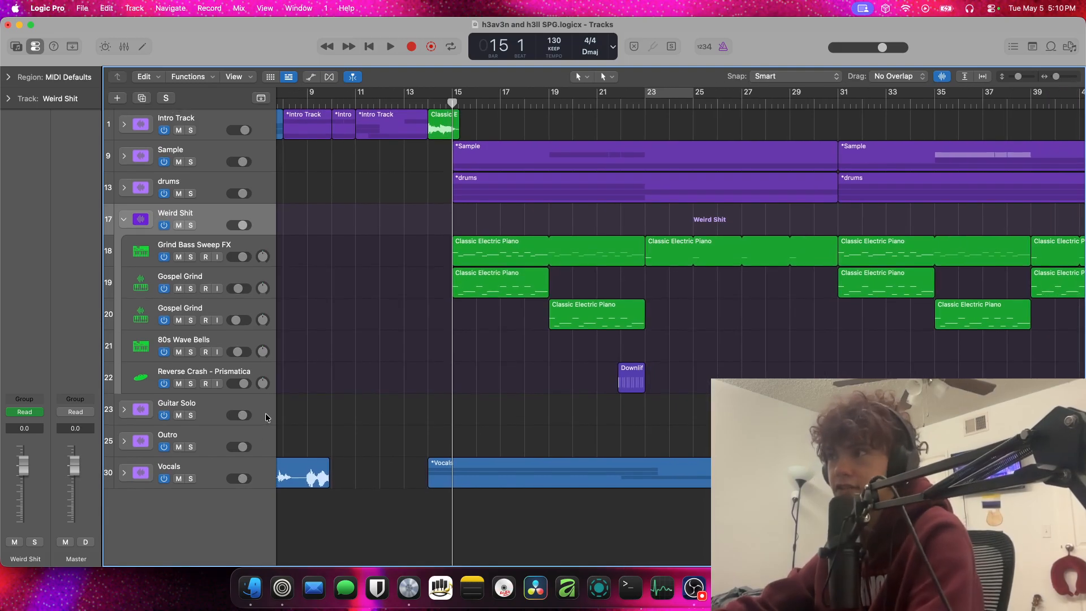
Solo the Grind Bass Sweep FX track and play it from bar 15 into bar 20
left_click(191, 257)
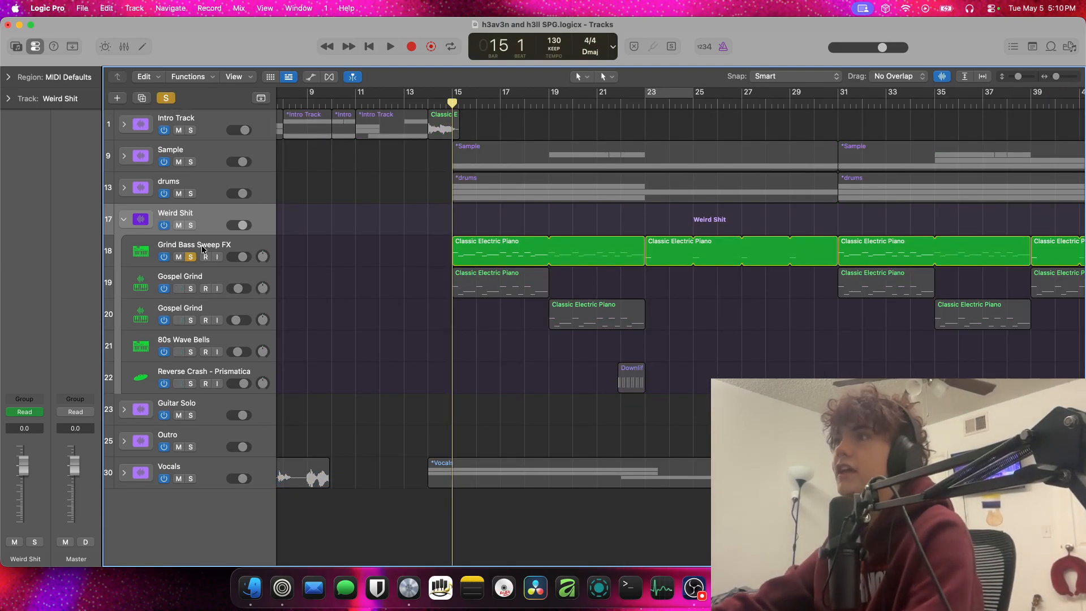
left_click(202, 248)
key("space")
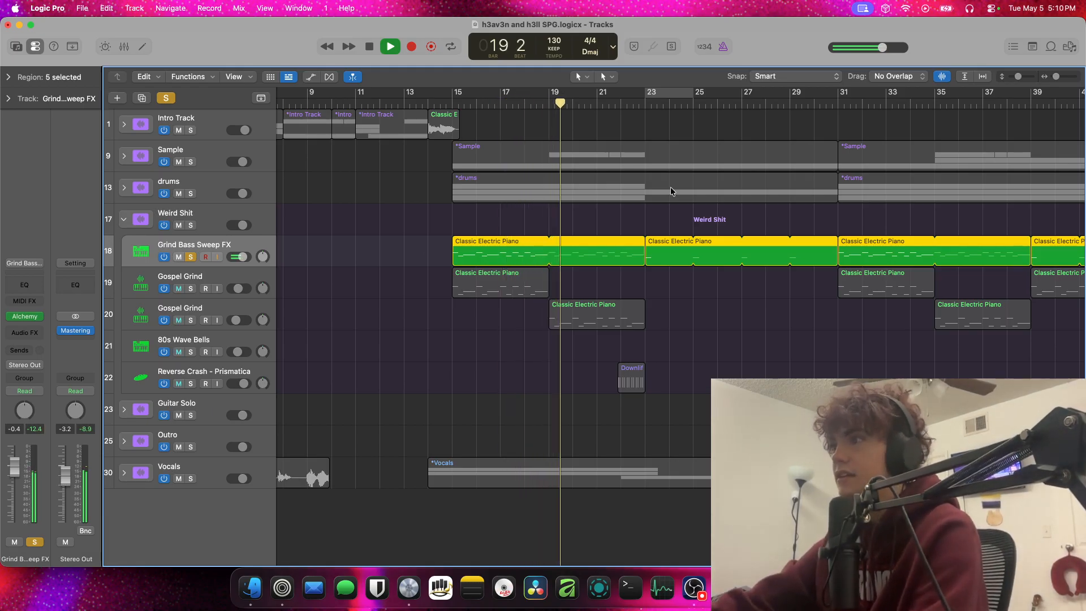
key("space")
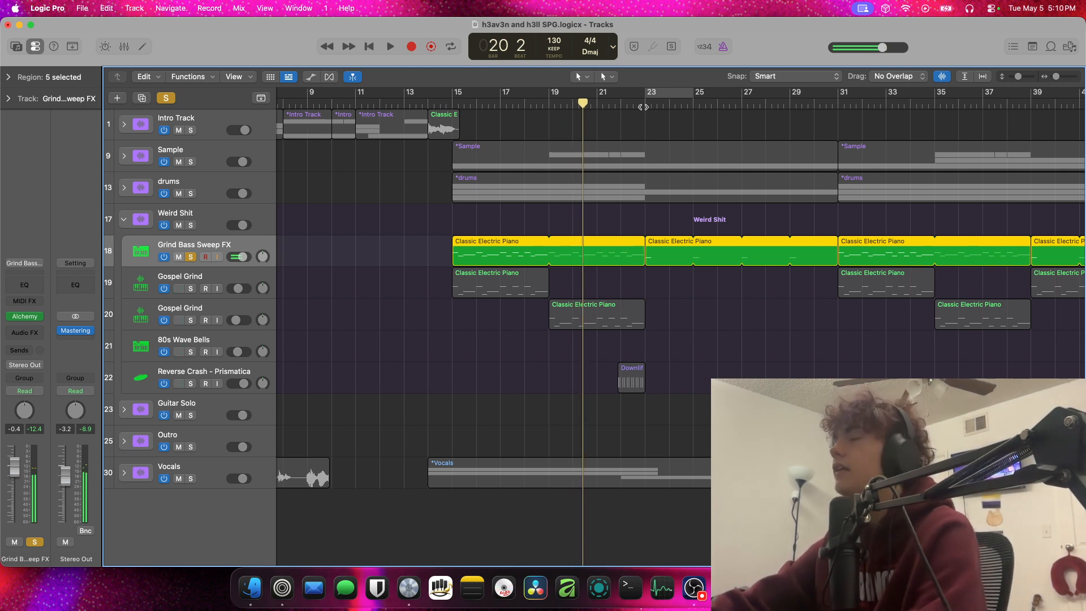
Move the playhead to bar 23 and play the soloed Grind Bass Sweep FX into bar 24
left_click(646, 98)
left_click(646, 97)
left_click_drag(728, 104, 646, 111)
key("space")
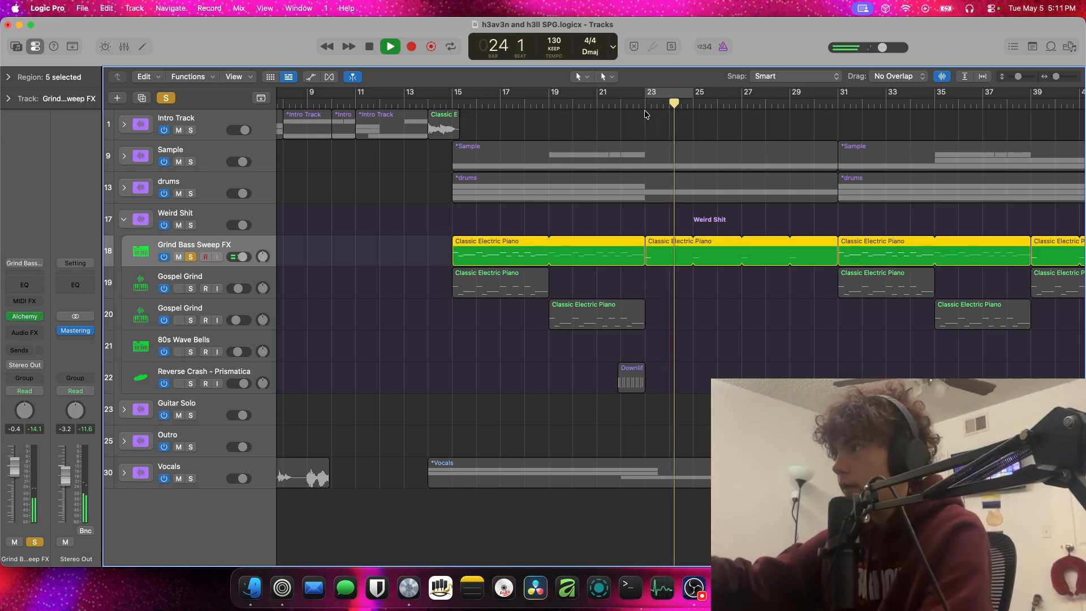
key("space")
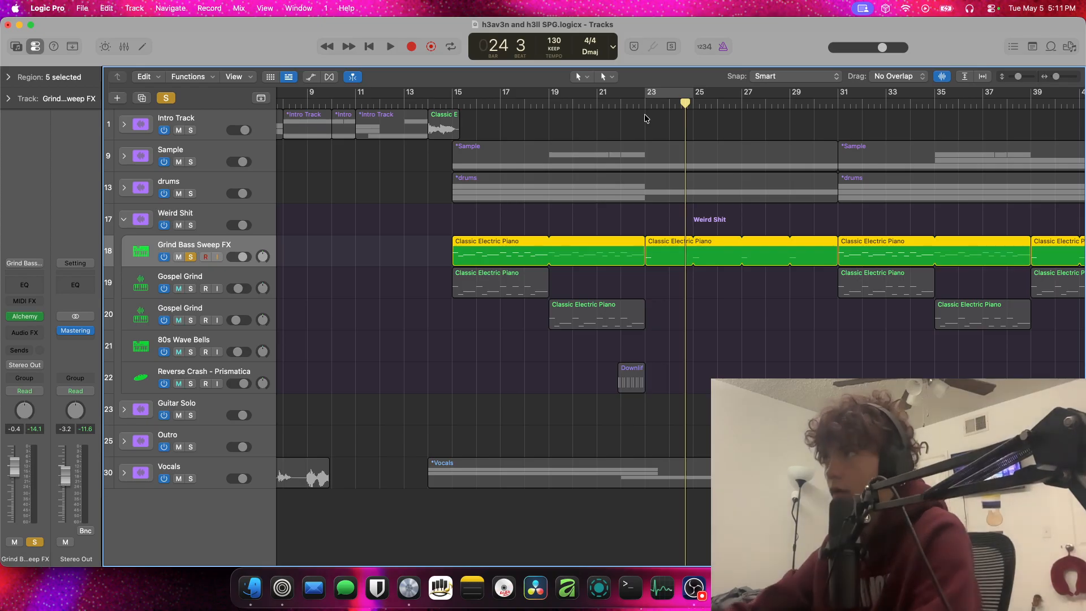
Replay the soloed Grind Bass Sweep FX from bar 23 into bar 27, stop, and clear its solo
left_click(644, 107)
key("space")
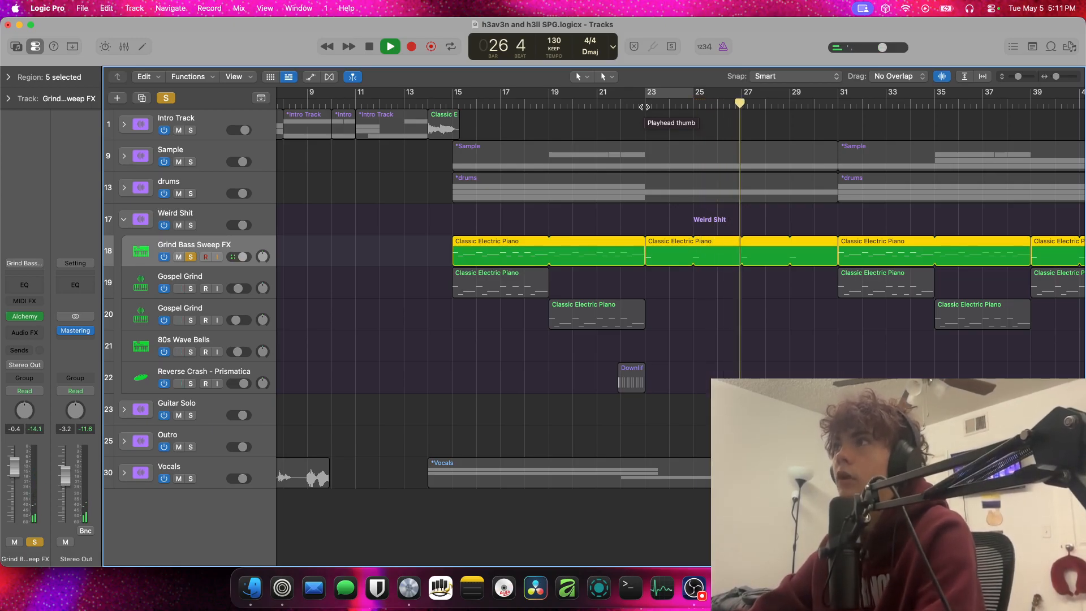
key("space")
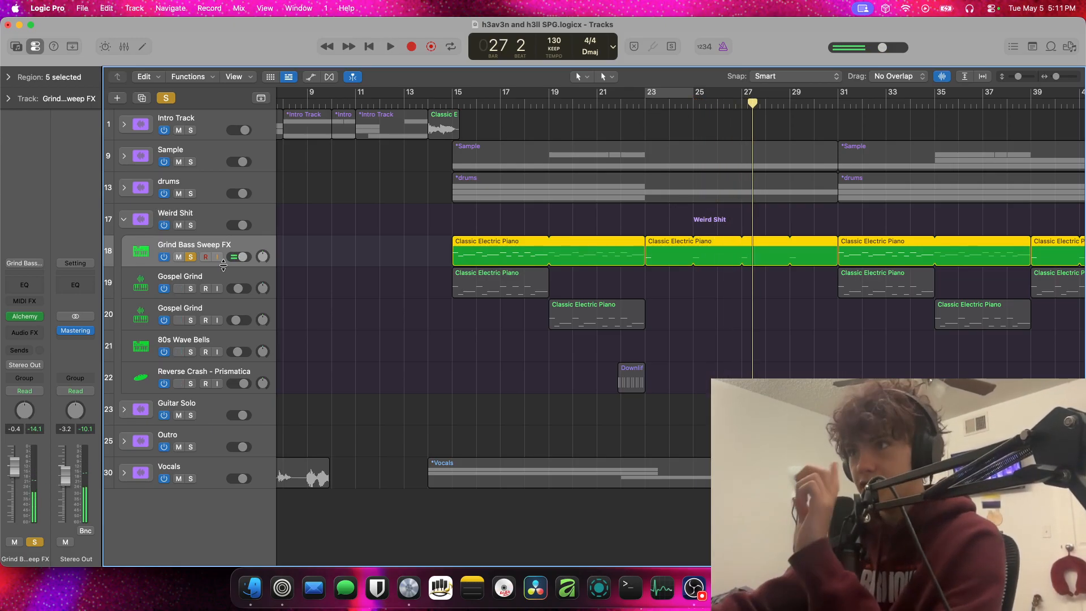
left_click(189, 259)
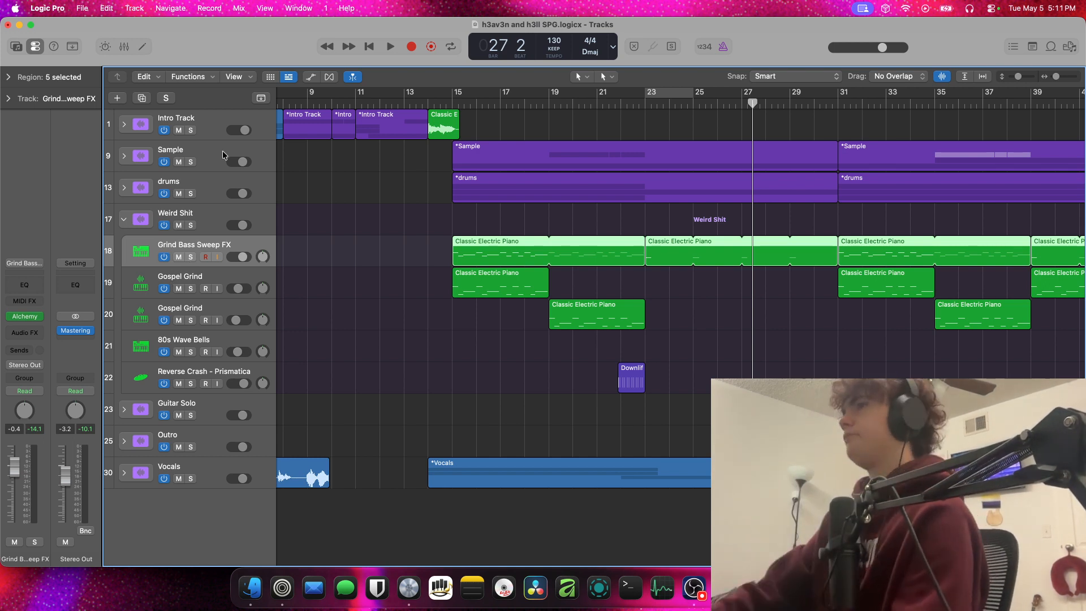
Play the full mix briefly from bar 15 and select the first Gospel Grind track
left_click(456, 106)
key("space")
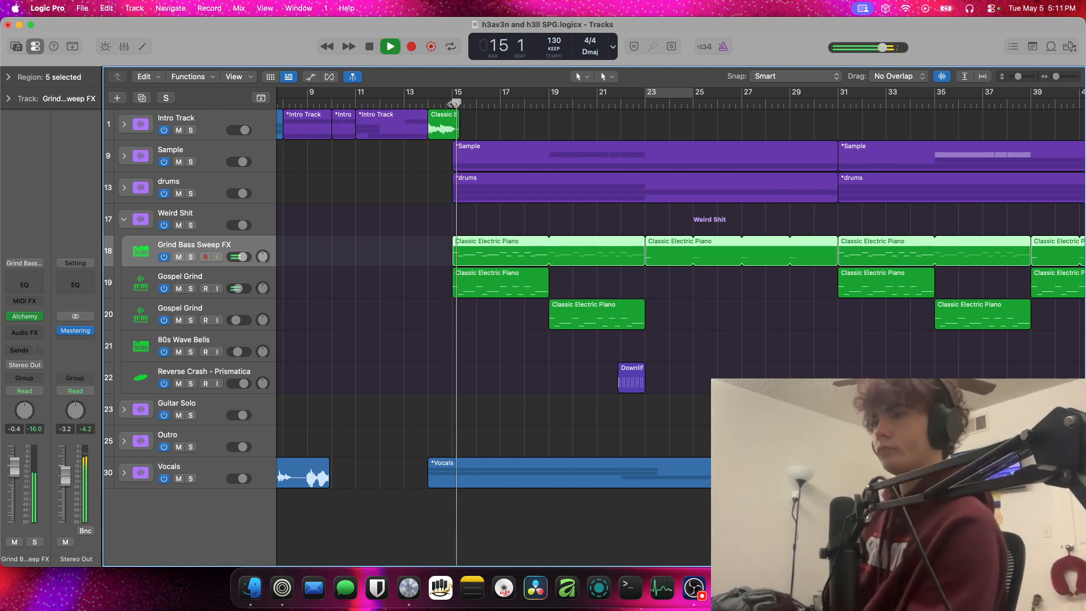
left_click(205, 274)
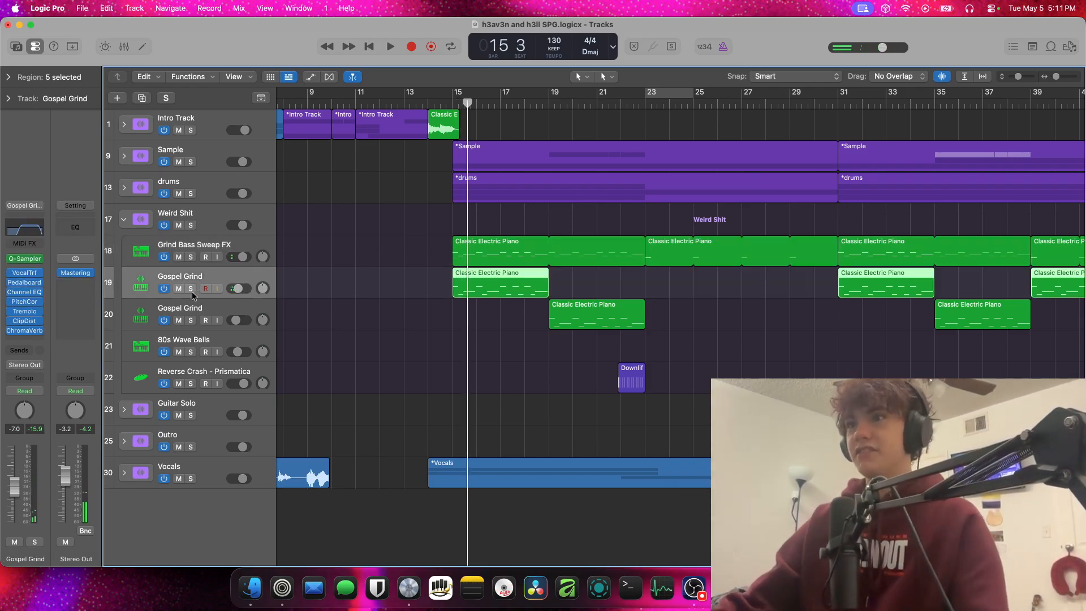
Solo both Gospel Grind tracks and clear the first one's solo, leaving only the second soloed
left_click(194, 304)
left_click(197, 280)
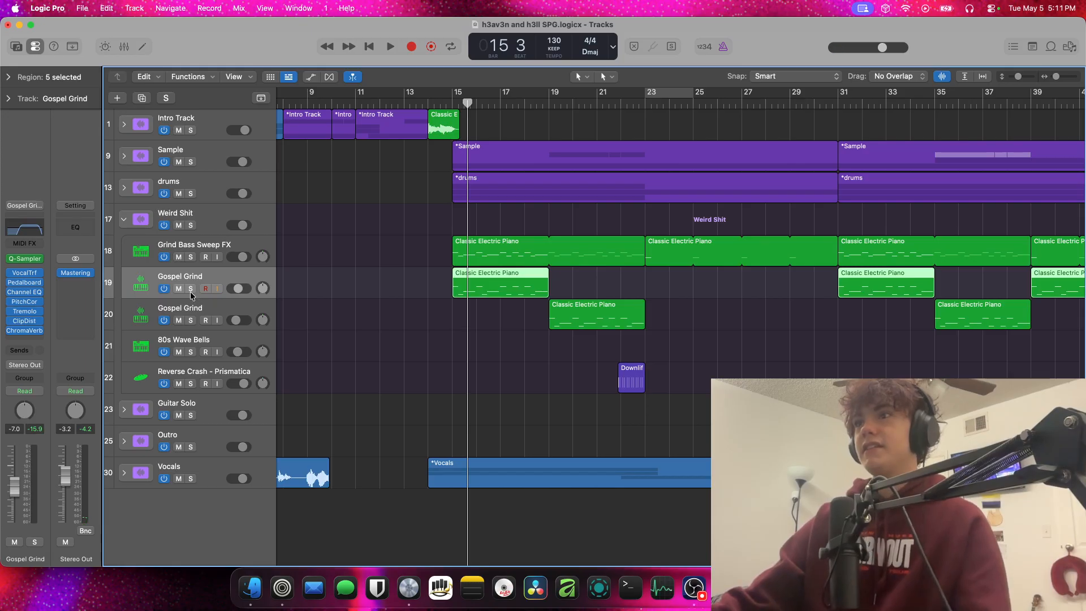
left_click(190, 288)
left_click(191, 320)
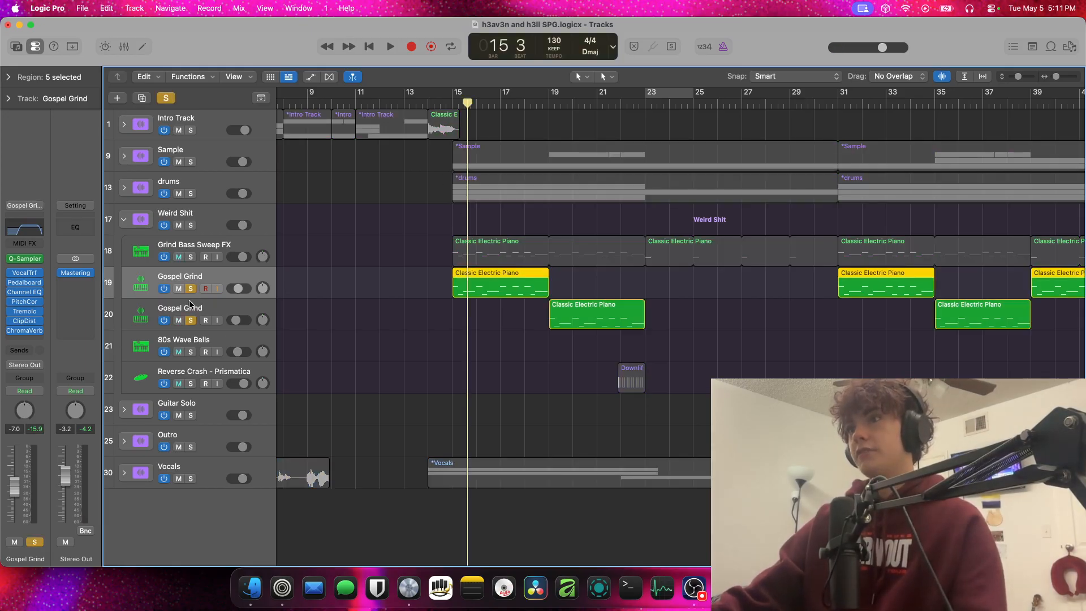
left_click(191, 288)
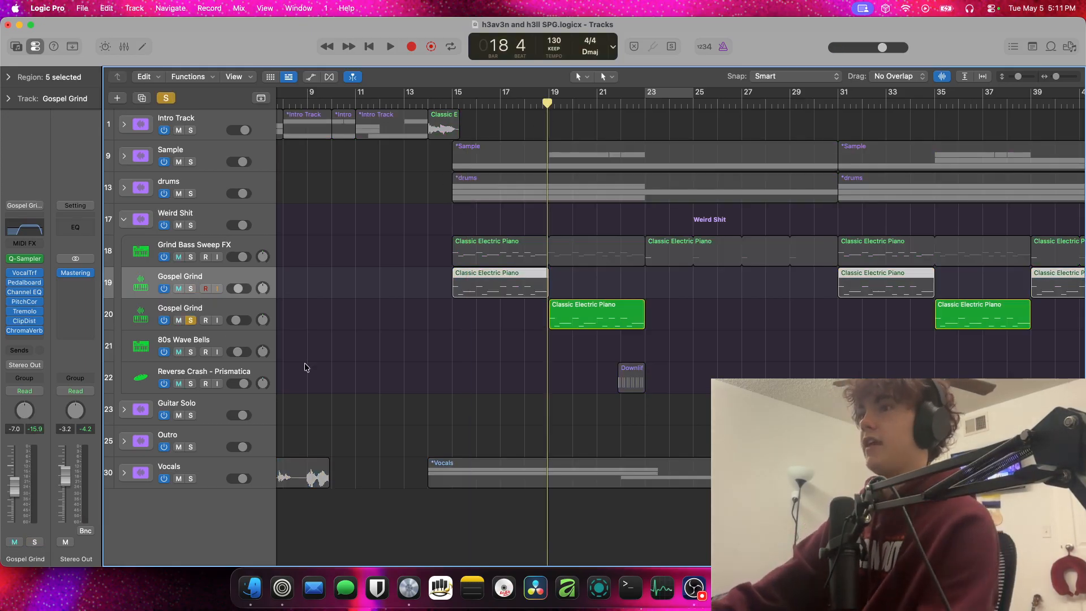
left_click(257, 306)
left_click(117, 99)
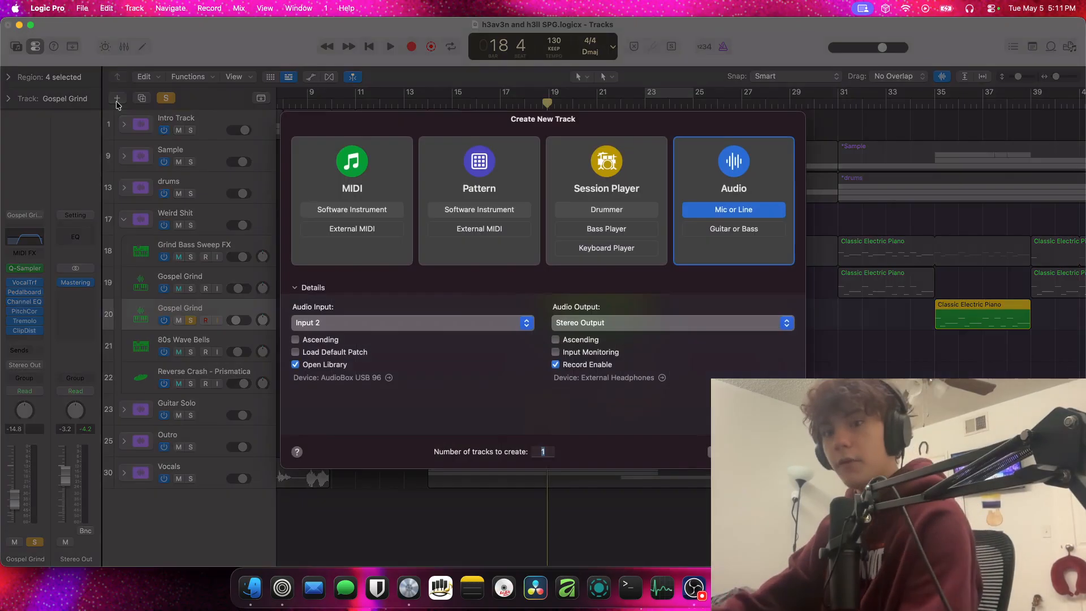
key("Return")
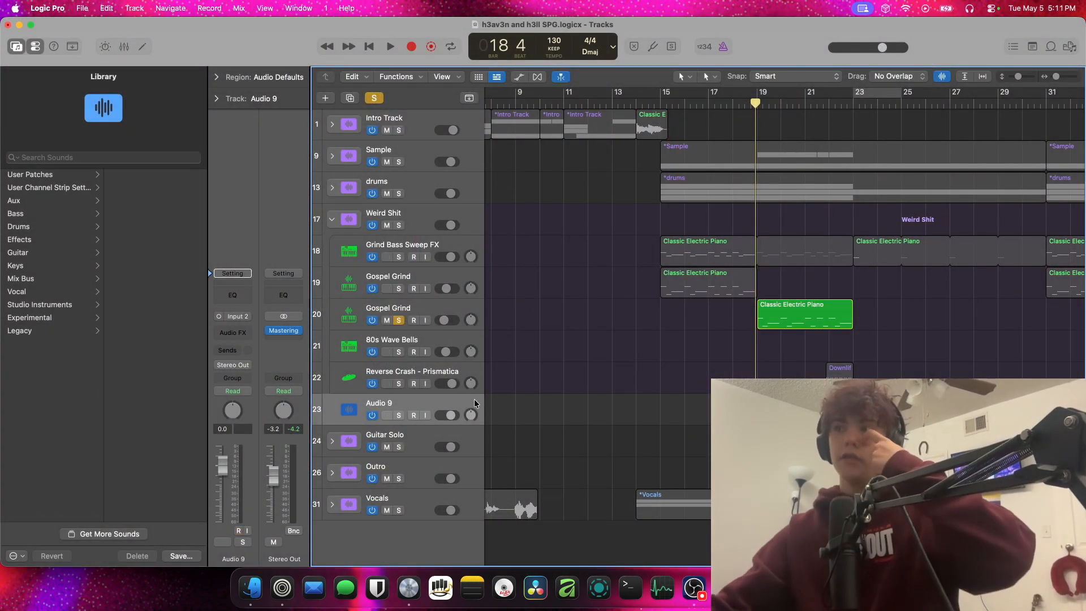
key("super+BackSpace")
Create a software instrument track and load the Gospel Grind patch on it from a library search for "gosp"
left_click(440, 313)
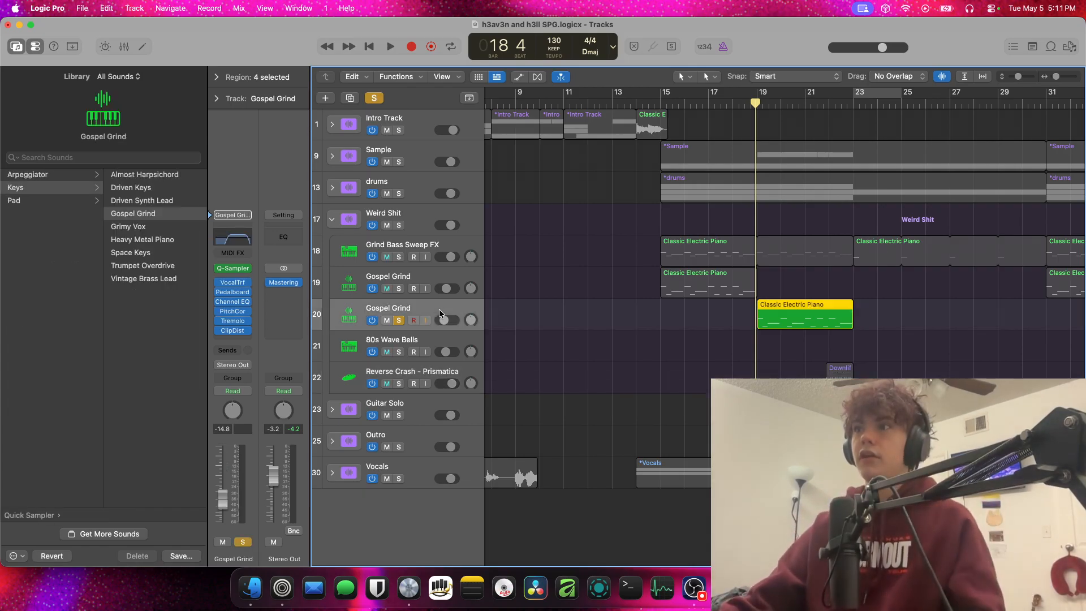
left_click(322, 98)
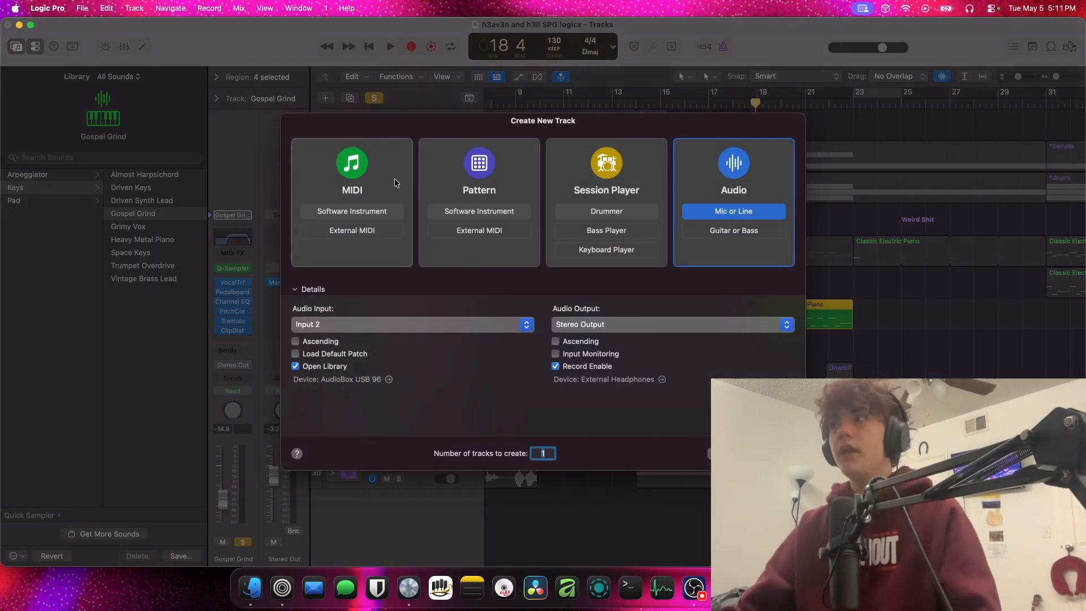
left_click(312, 208)
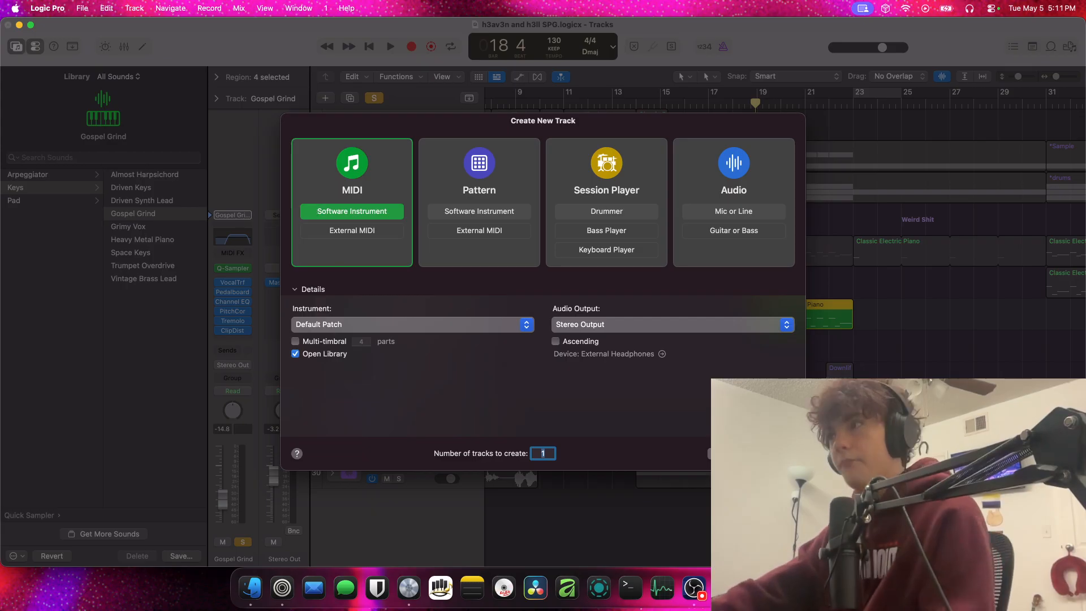
left_click(773, 453)
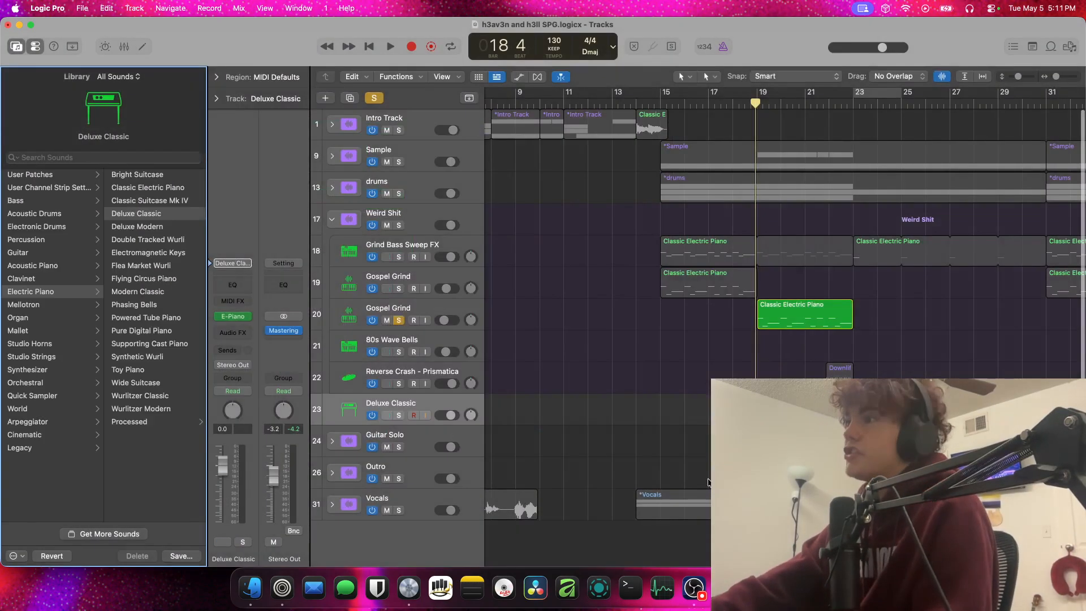
left_click(170, 159)
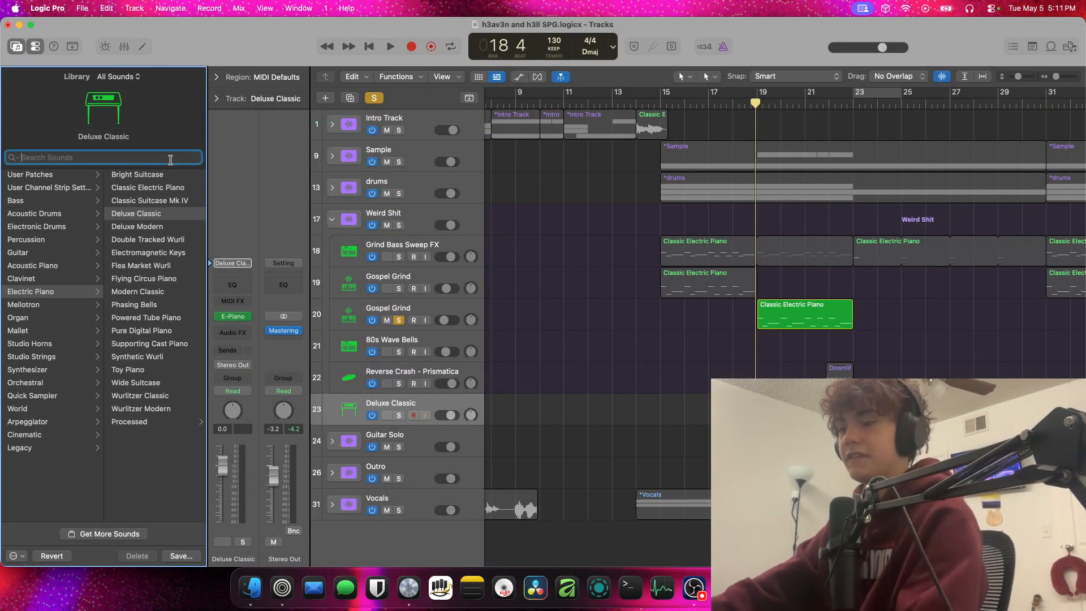
type("gosp")
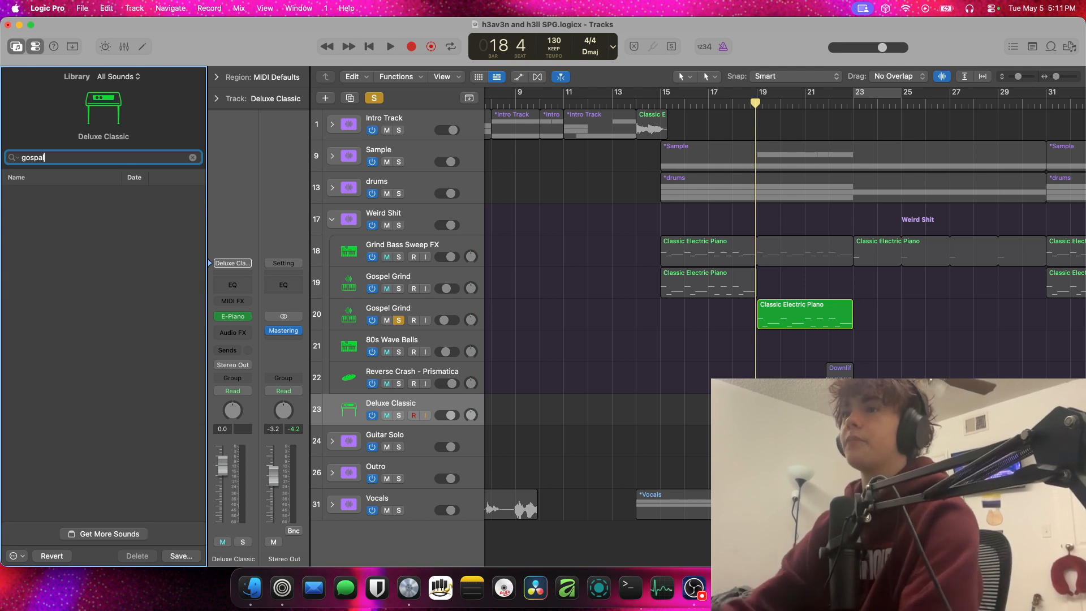
left_click(117, 274)
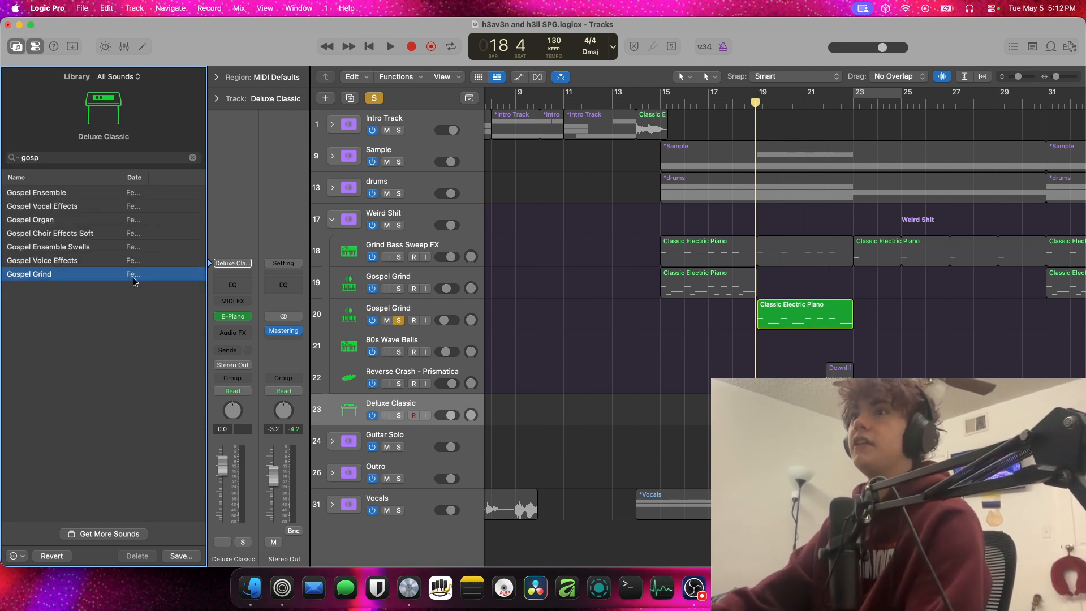
Solo only the new unprocessed Gospel Grind track and play it from the end of bar 18 into bar 22
left_click(399, 415)
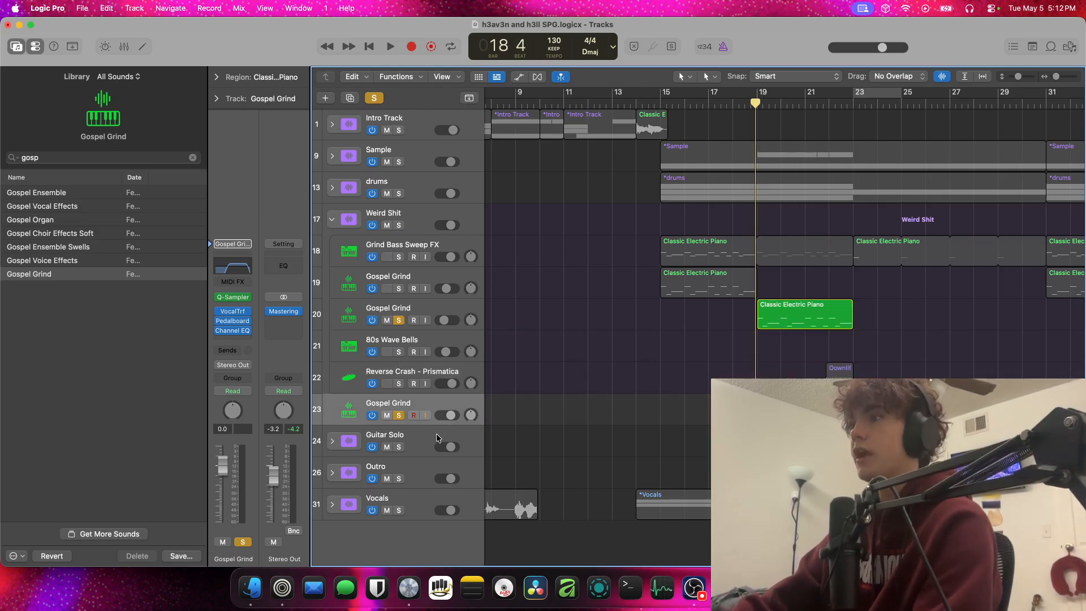
left_click(399, 320)
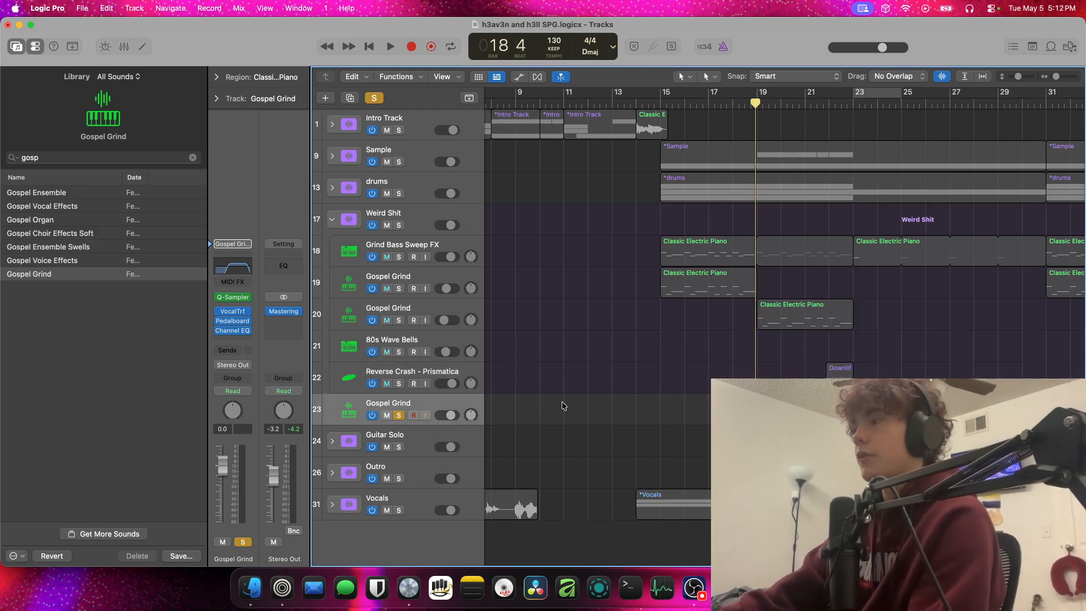
key("space")
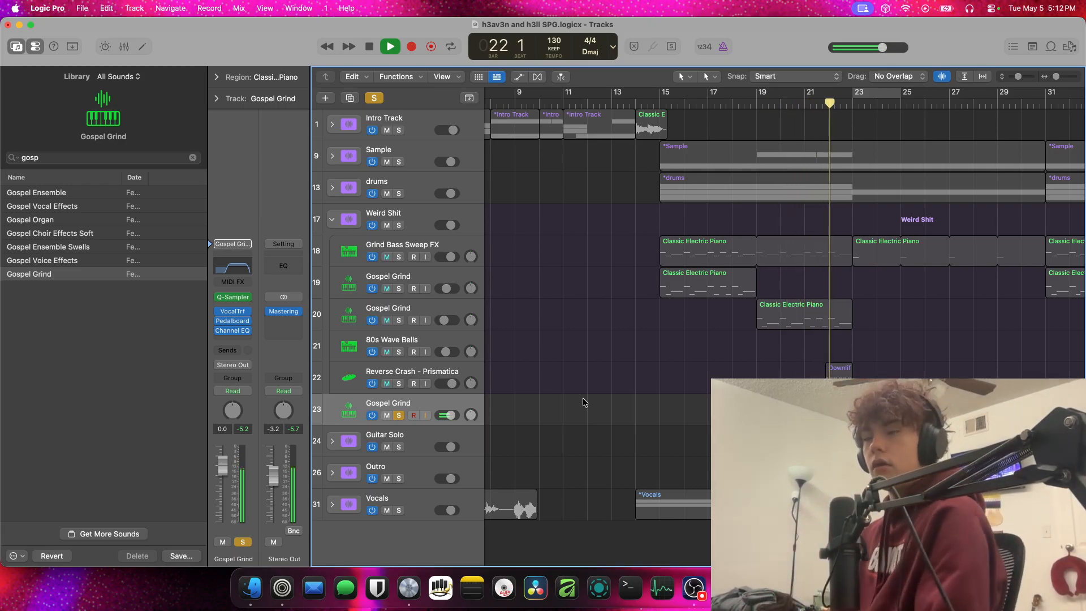
key("space")
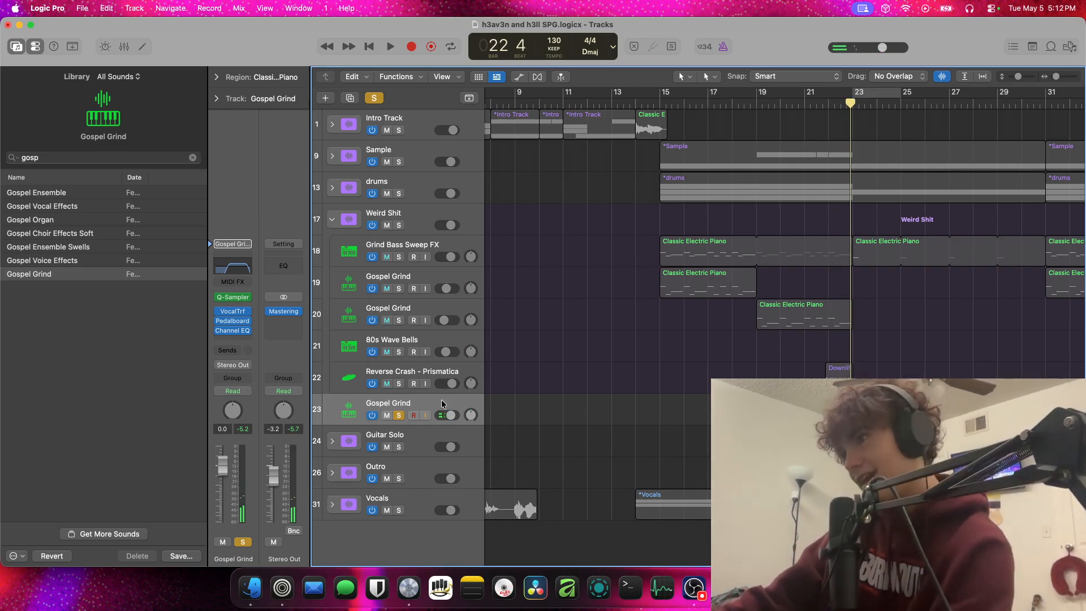
Switch the solo back to the processed Gospel Grind track and play its region from bar 19 into bar 20 for comparison
left_click(399, 320)
left_click(399, 415)
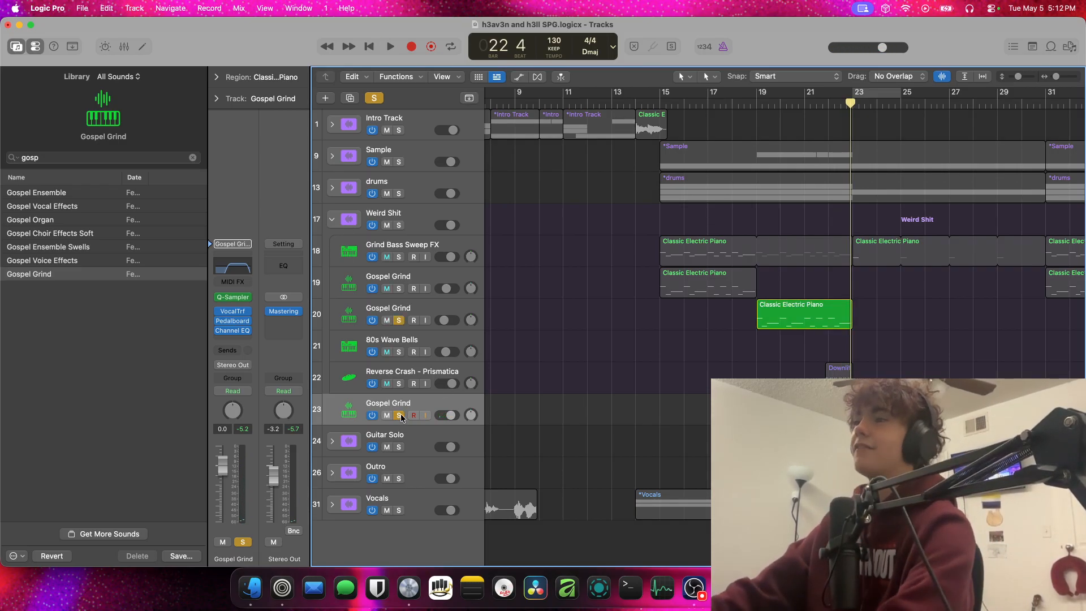
key("shift+space")
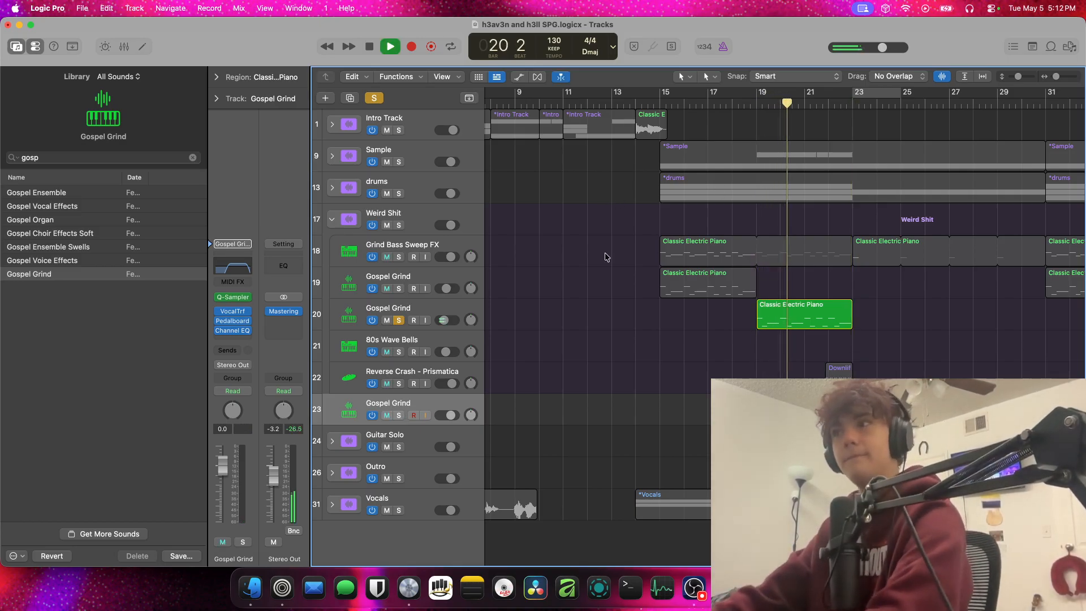
left_click(471, 315)
key("space")
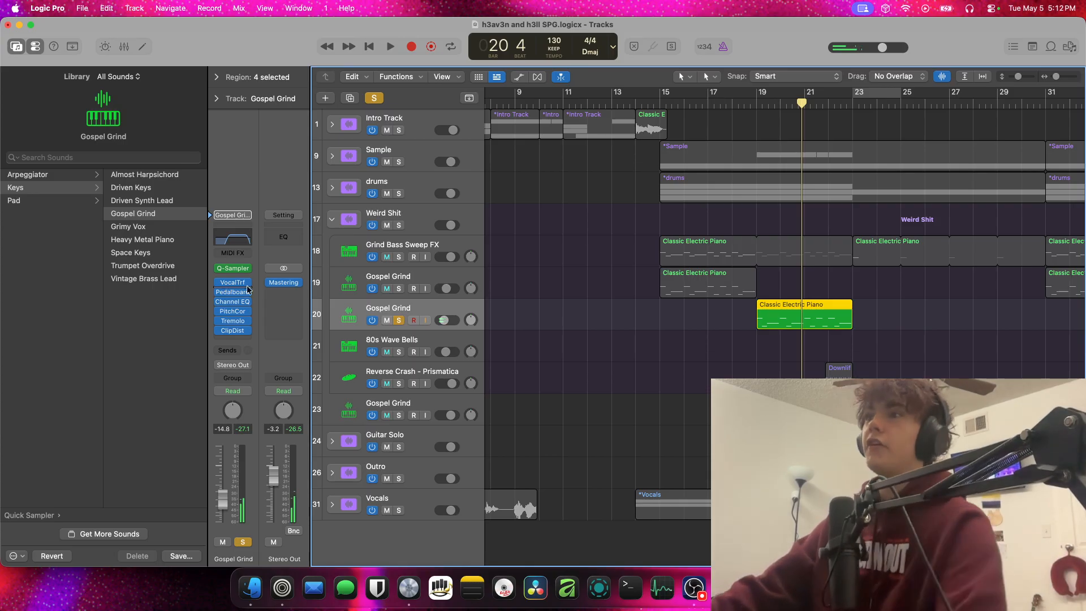
Compare the effect chains of the unprocessed and processed Gospel Grind tracks and inspect the processed track's Pitch Correction settings
left_click(422, 399)
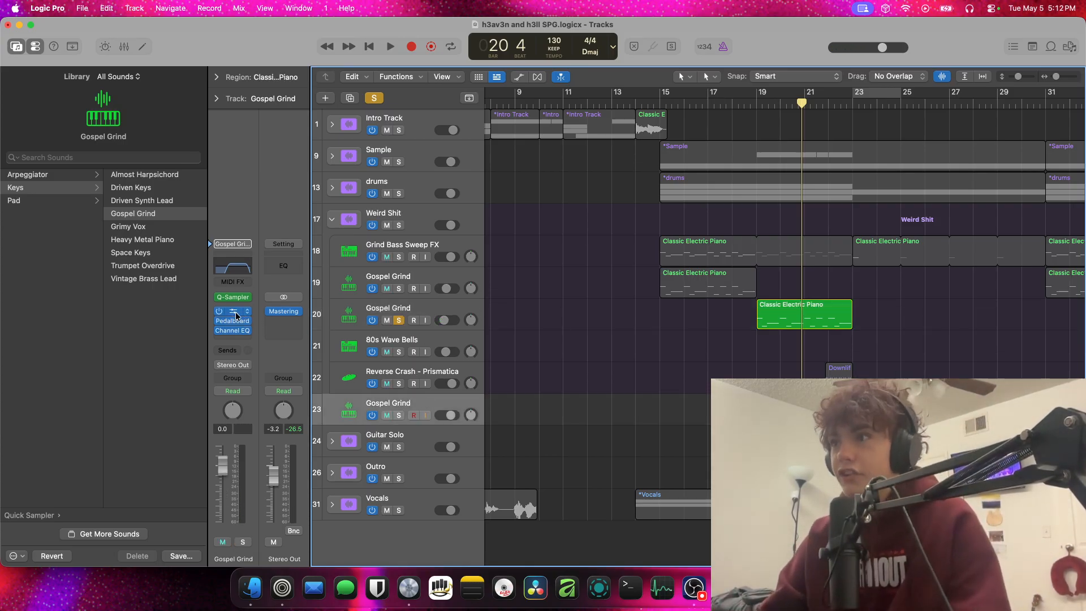
left_click(463, 304)
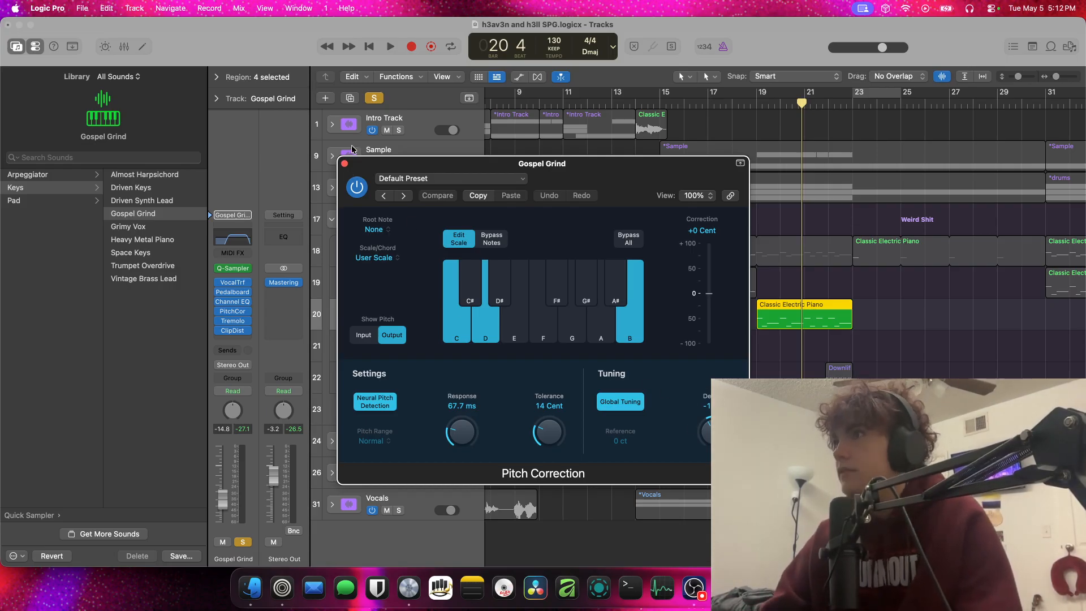
left_click(345, 164)
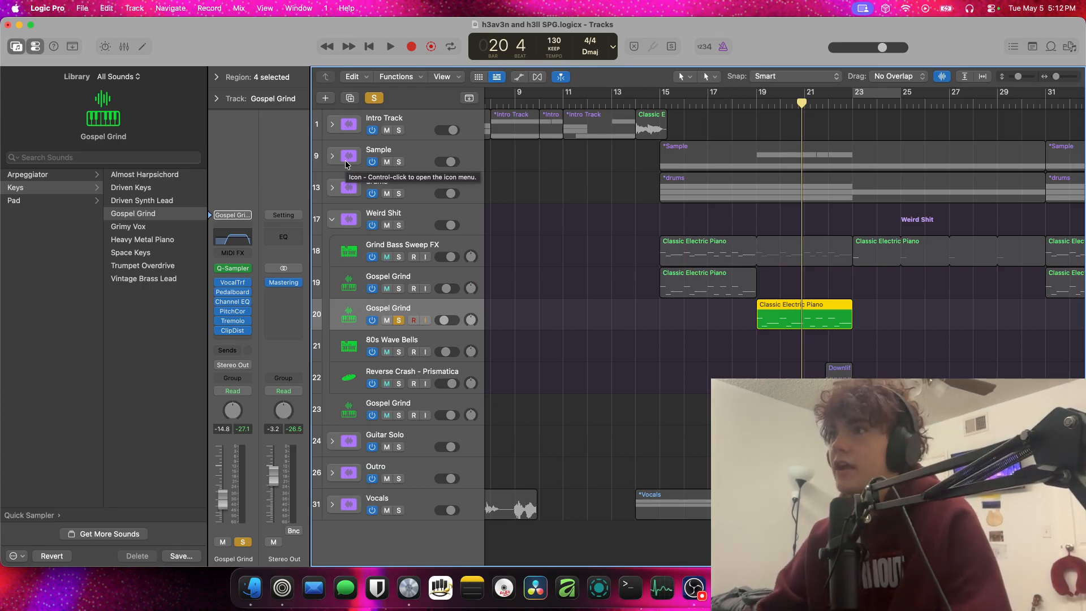
left_click(232, 312)
left_click_drag(447, 164, 537, 337)
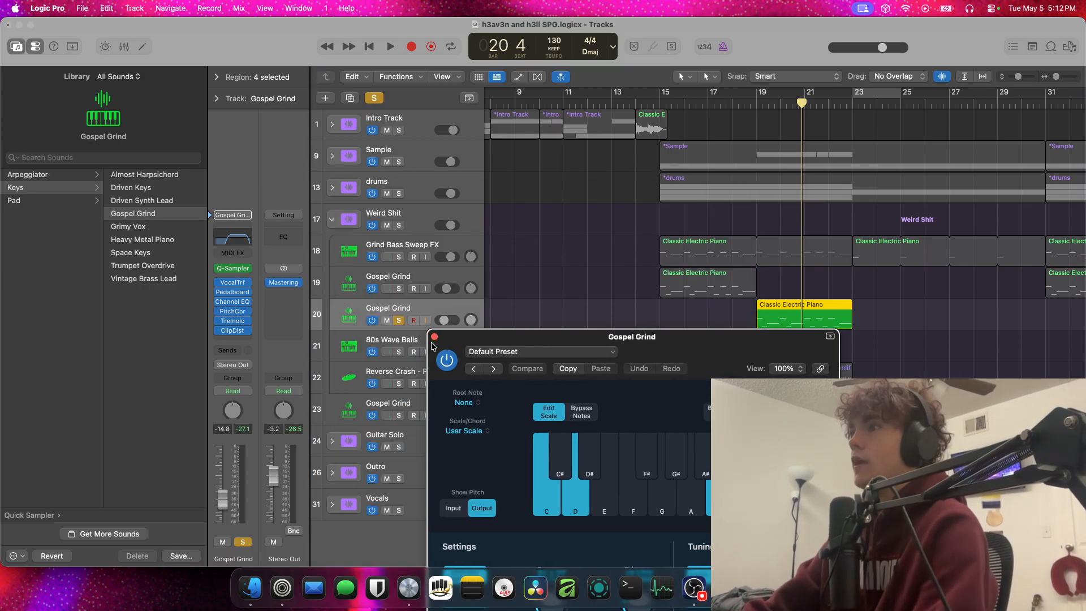
left_click(434, 337)
Duplicate the processed Gospel Grind track with its regions, keeping the original muted, and clear all solos
key("super+d")
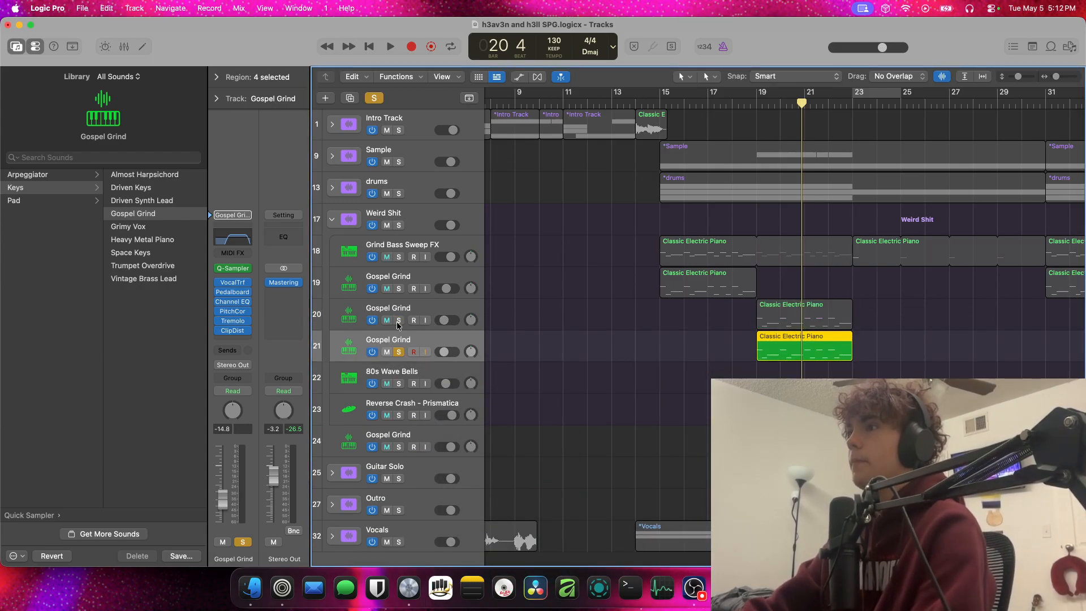
left_click(376, 102)
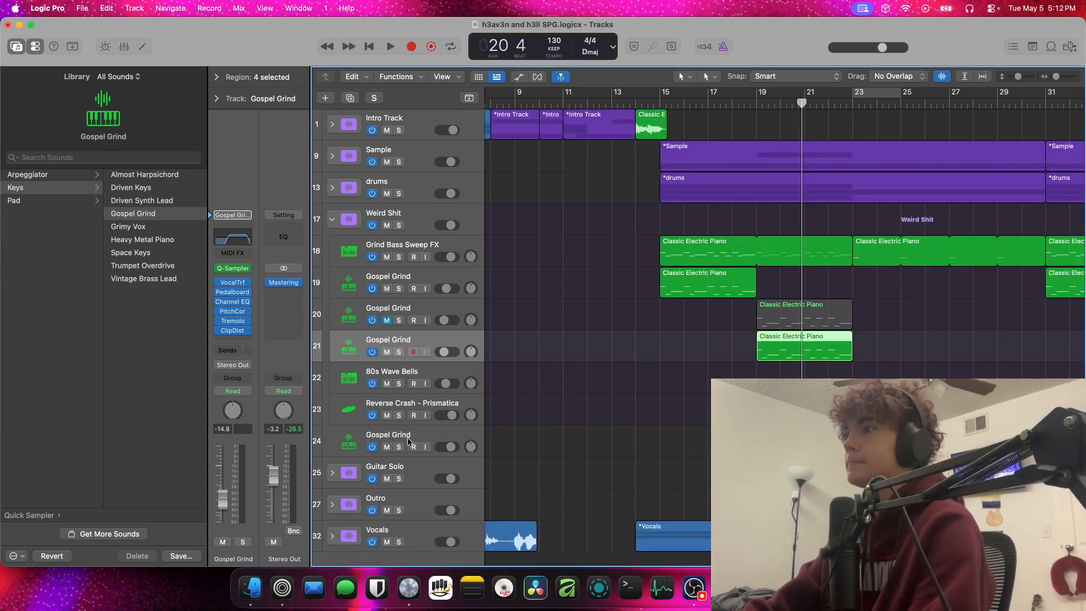
Delete the unprocessed Gospel Grind track below the Weird Shit stack and mute the Vocals stack
left_click(383, 435)
key("super+BackSpace")
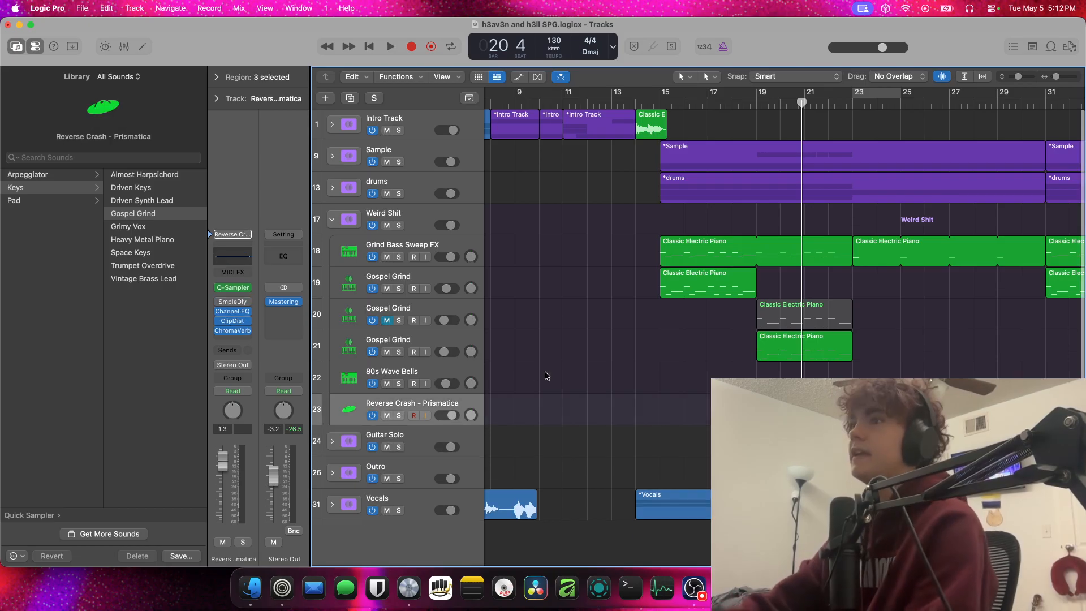
left_click(434, 334)
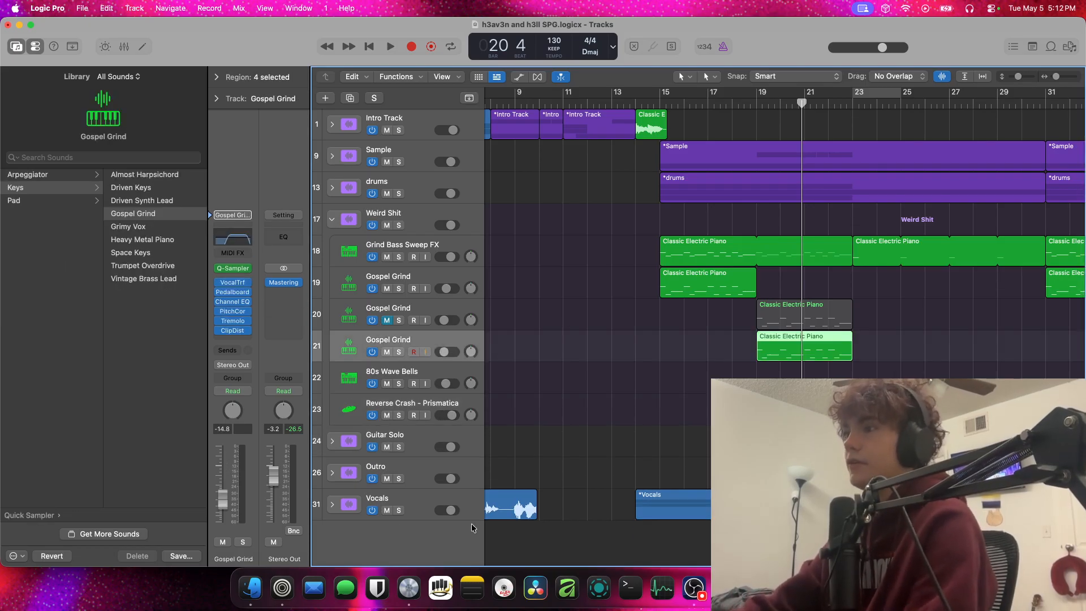
left_click(387, 511)
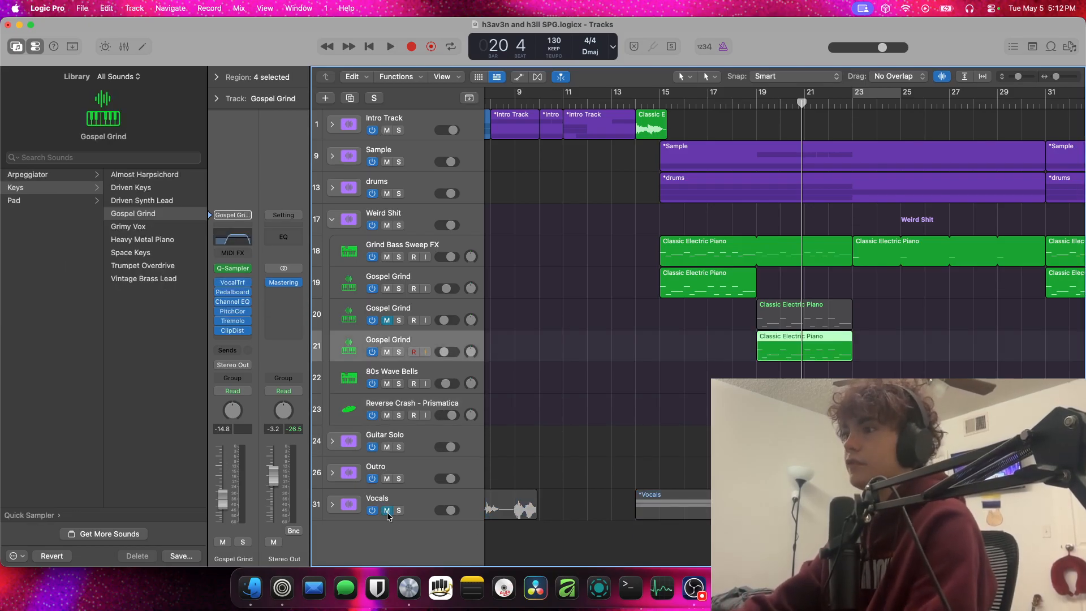
Set the duplicate's Pitch Correction to 0.00 ms Response, 0 Cent Tolerance and 0 Detune, and play the result in the mix
left_click(233, 311)
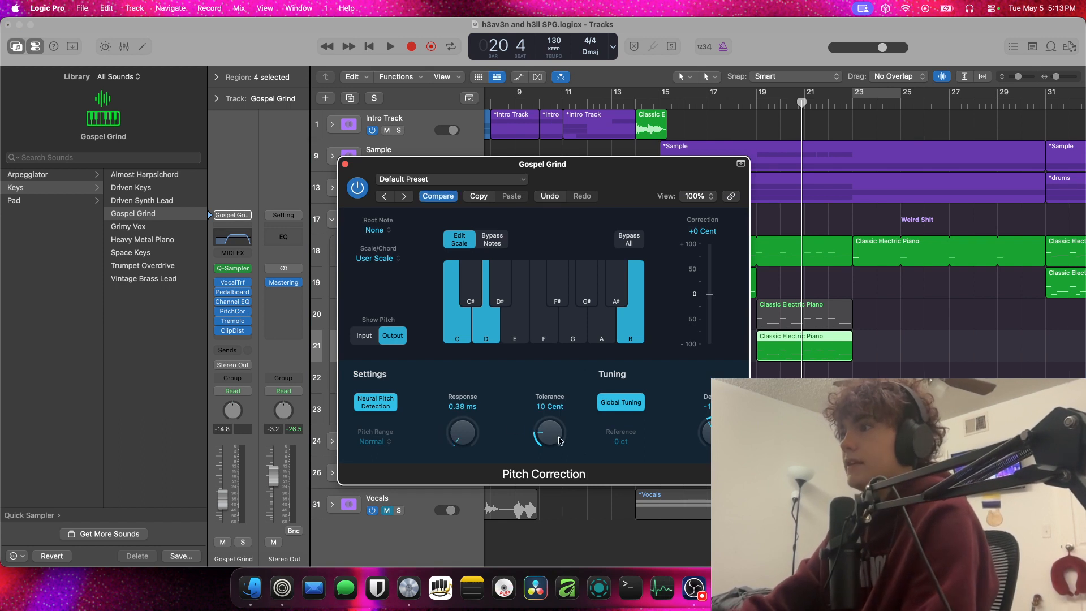
left_click(704, 422, "alt")
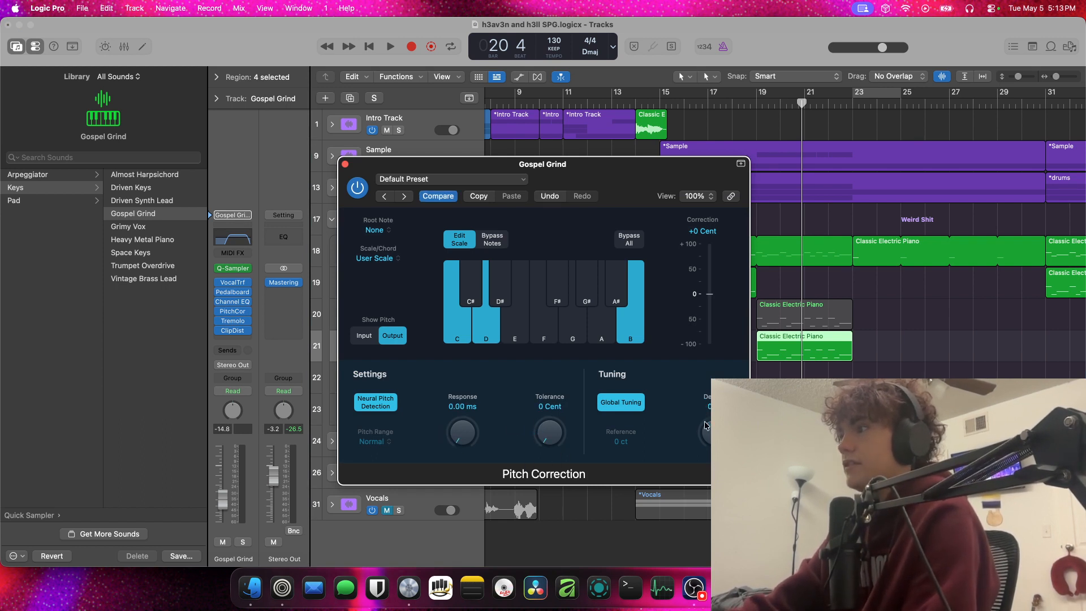
key("space")
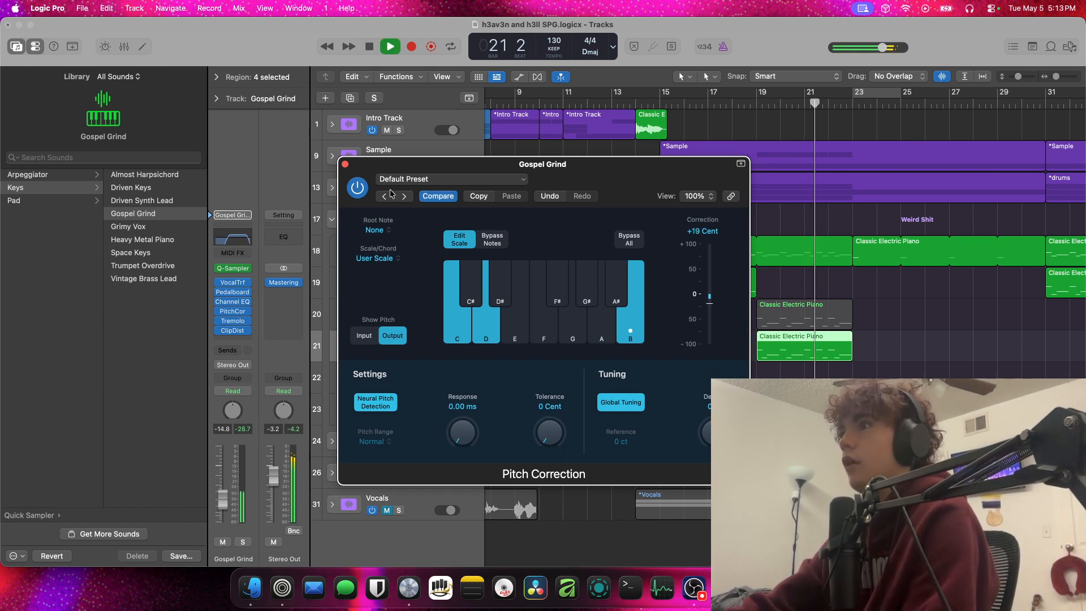
left_click(345, 164)
Raise the duplicate Gospel Grind track's volume to about -3.6 dB and play the mix from bar 19
left_click_drag(443, 351, 448, 351)
key("space")
left_click(757, 103)
key("space")
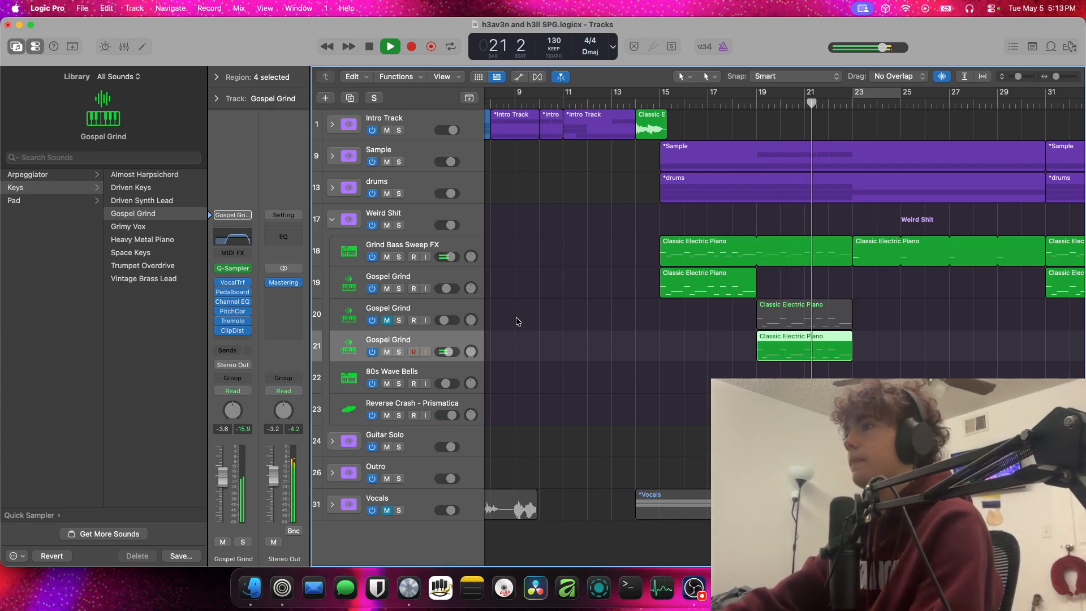
Lower the duplicate Gospel Grind track's volume to about -14.2 dB and play the mix into bar 22
key("space")
left_click_drag(458, 354, 443, 355)
key("space")
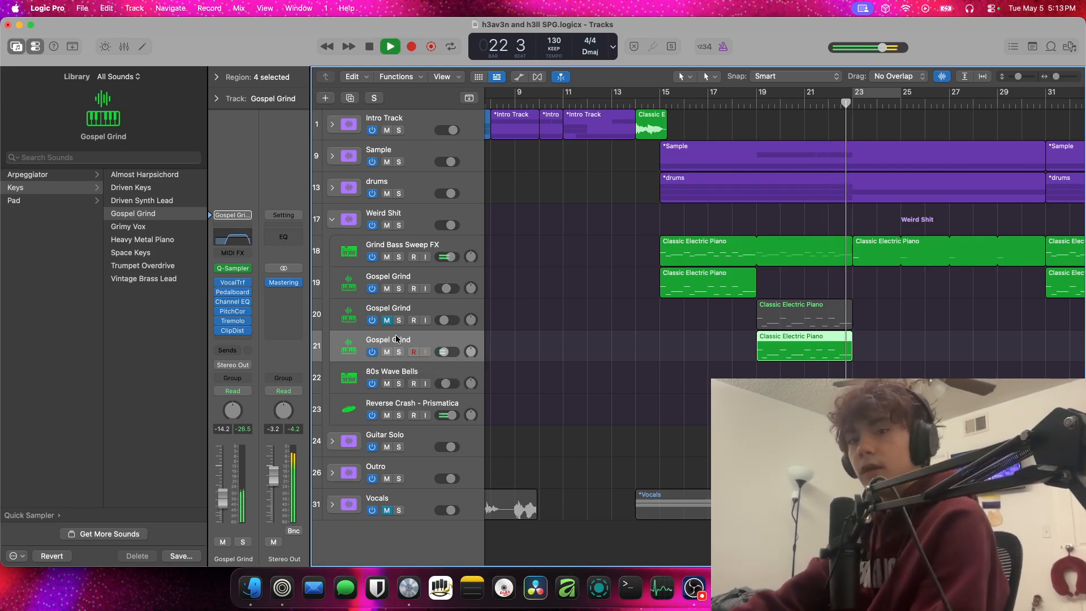
Mute the duplicate Gospel Grind track, unmute the original Gospel Grind above it, and play the mix from bar 19
key("space")
left_click(387, 352)
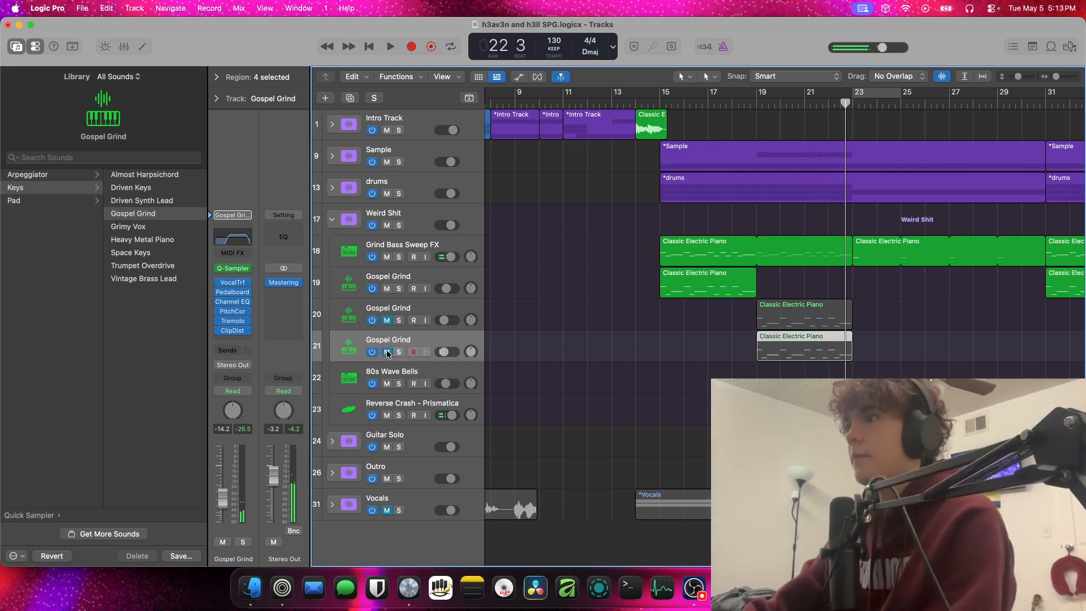
left_click(389, 318)
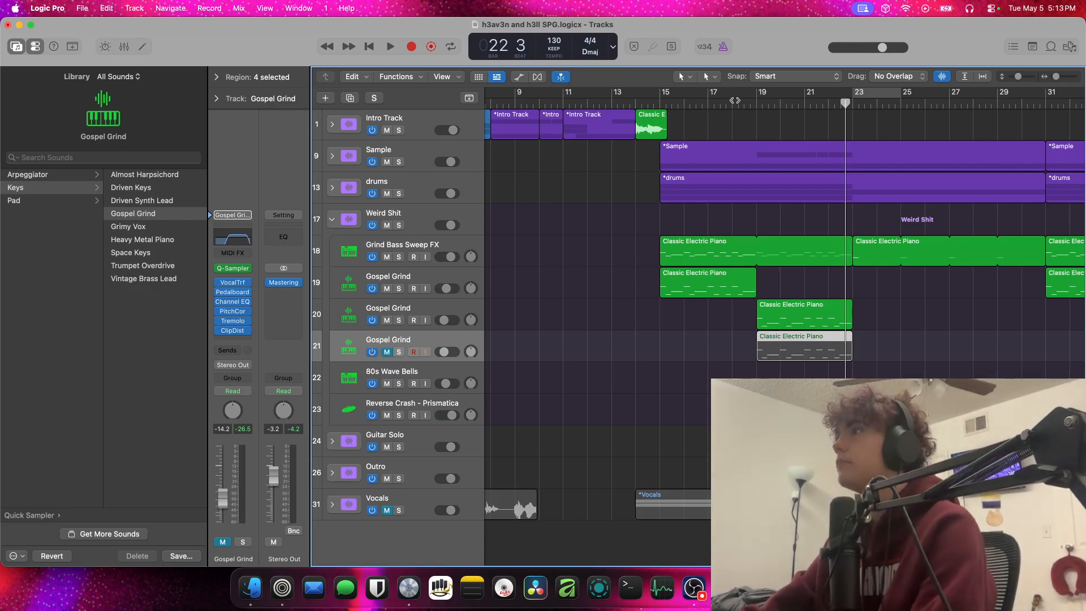
left_click(757, 102)
key("space")
left_click(906, 318)
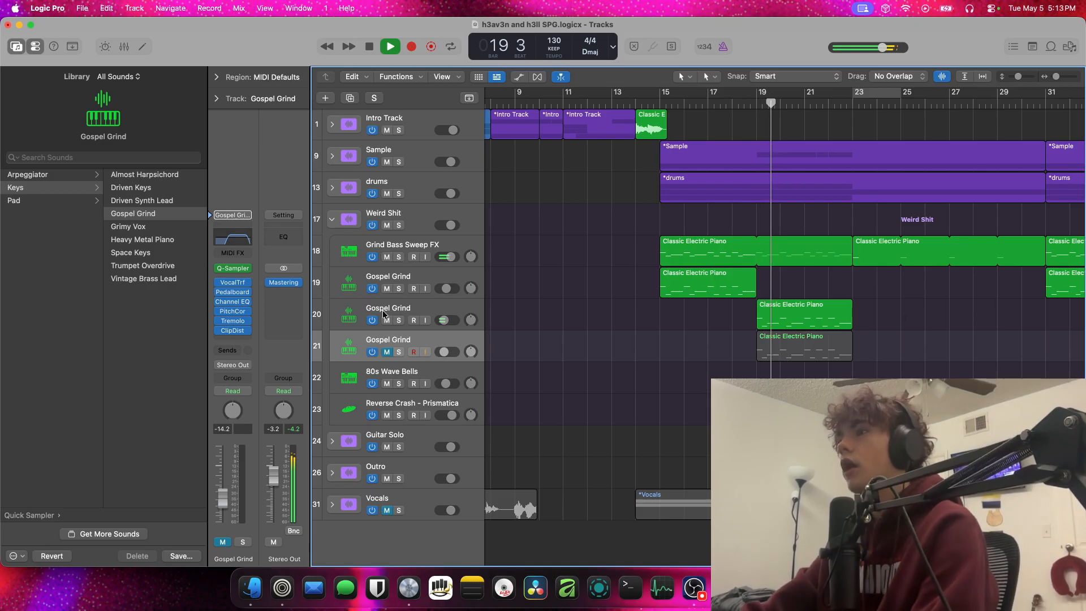
Audition the original Gospel Grind track soloed during playback, and return to the full mix up to bar 22
left_click(399, 320)
mouse_move(436, 320)
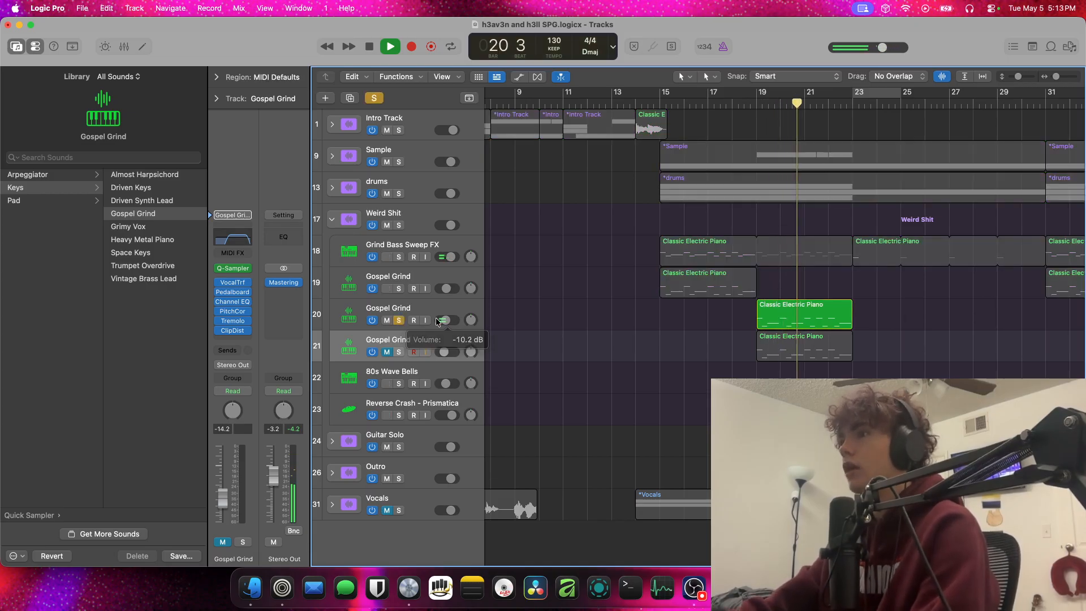
left_click(398, 320)
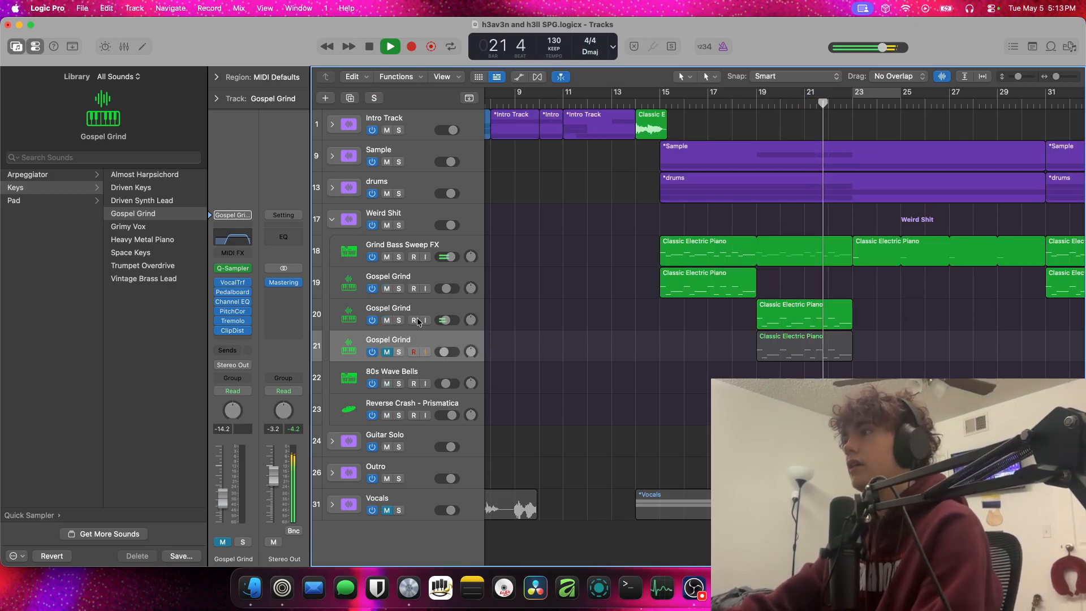
key("space")
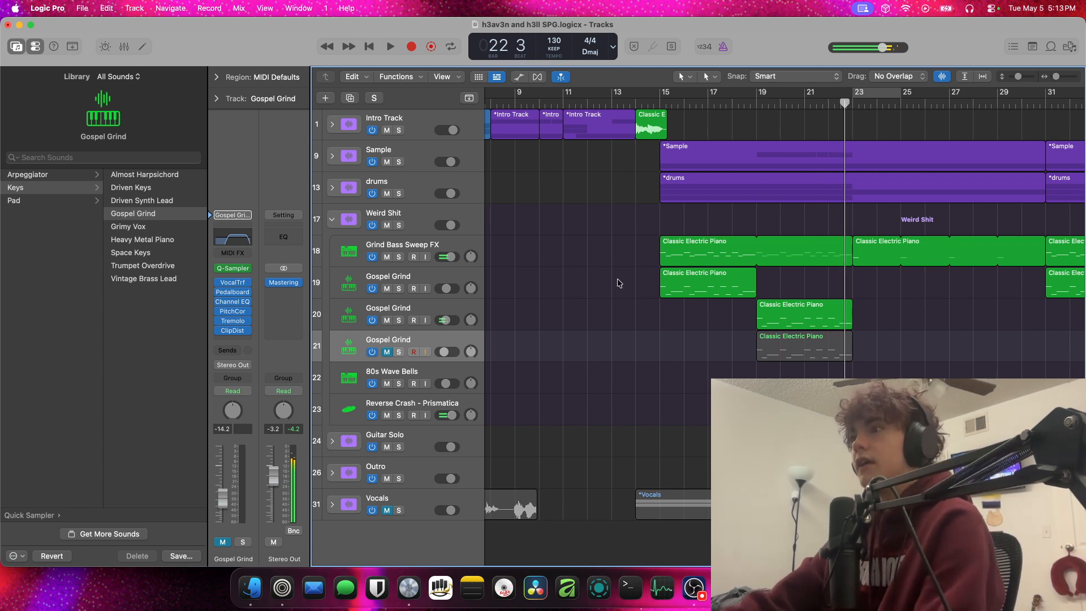
Delete the muted duplicate Gospel Grind track and play the mix from just before bar 15 into bar 18
key("super+BackSpace")
key("Return")
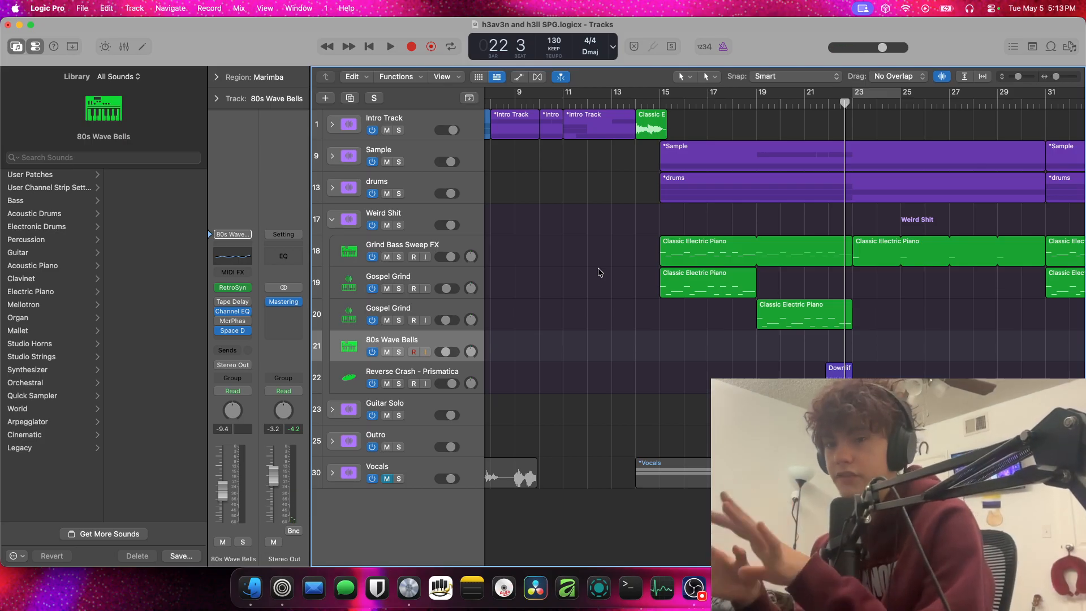
double_click(660, 104)
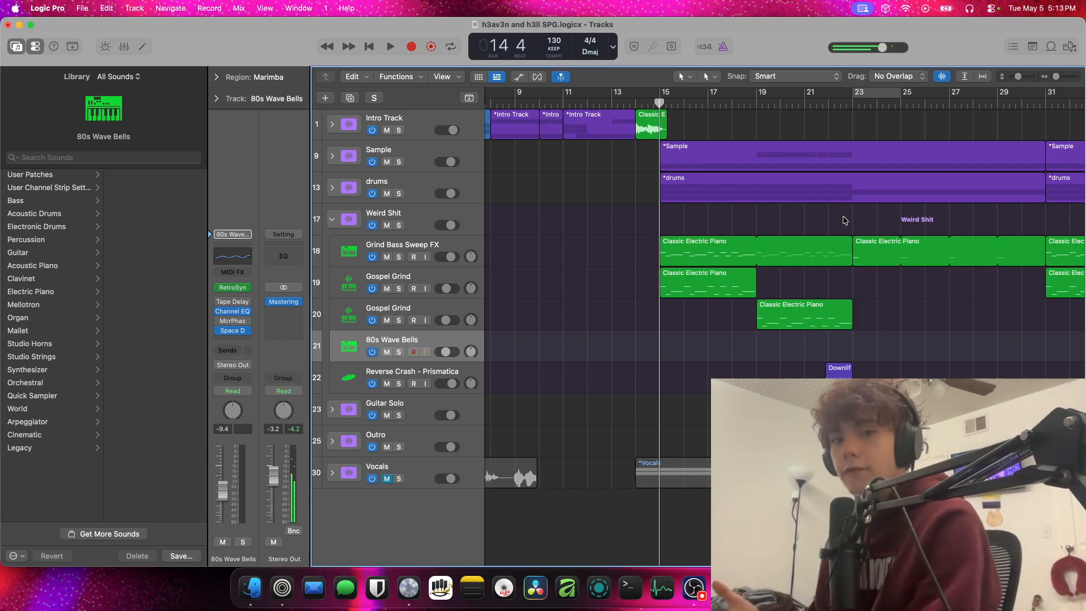
key("space")
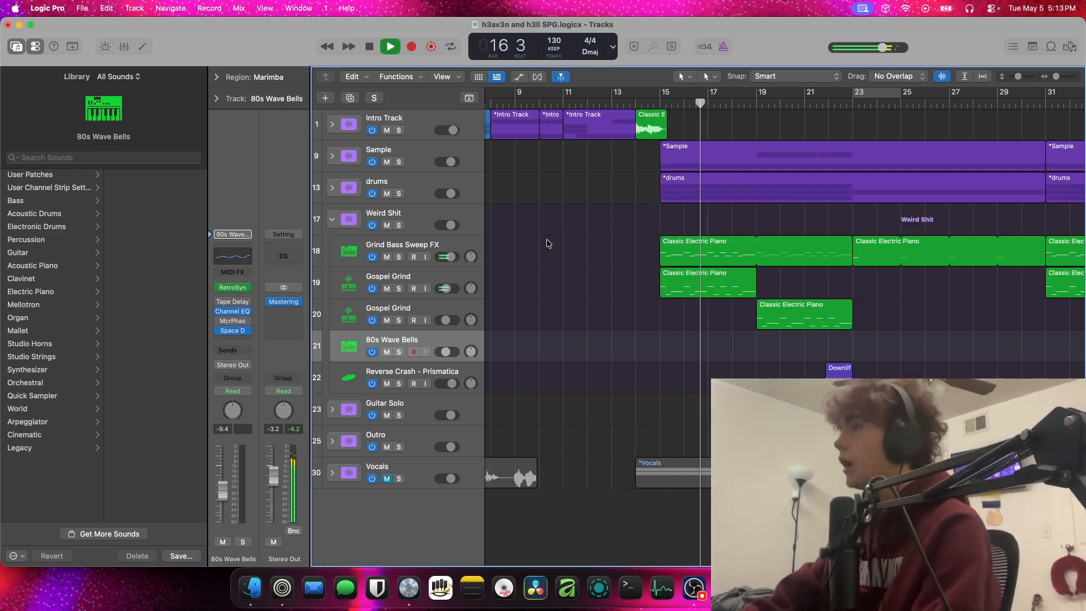
left_click(617, 343)
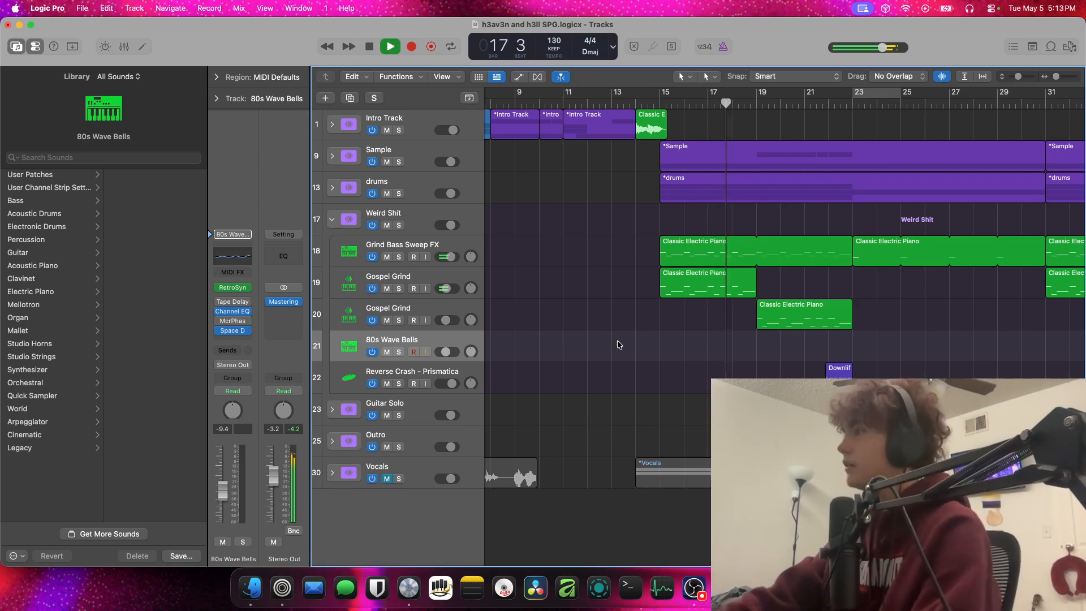
key("space")
Solo the Reverse Crash - Prismatica track and play it from just before bar 22 to bar 23
scroll(899, 227, "right", 10)
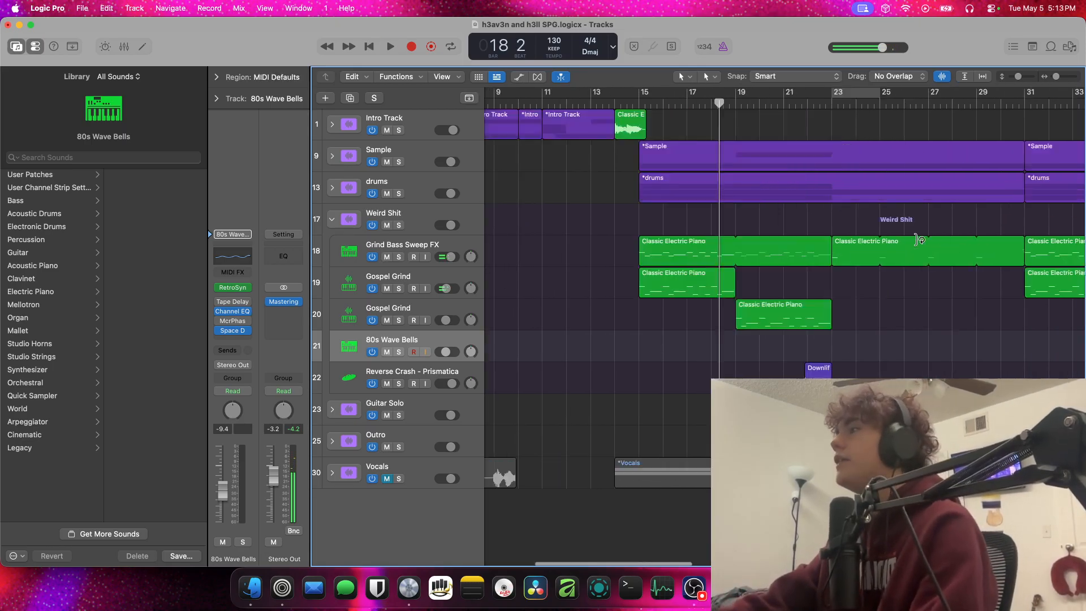
scroll(907, 237, "left", 10)
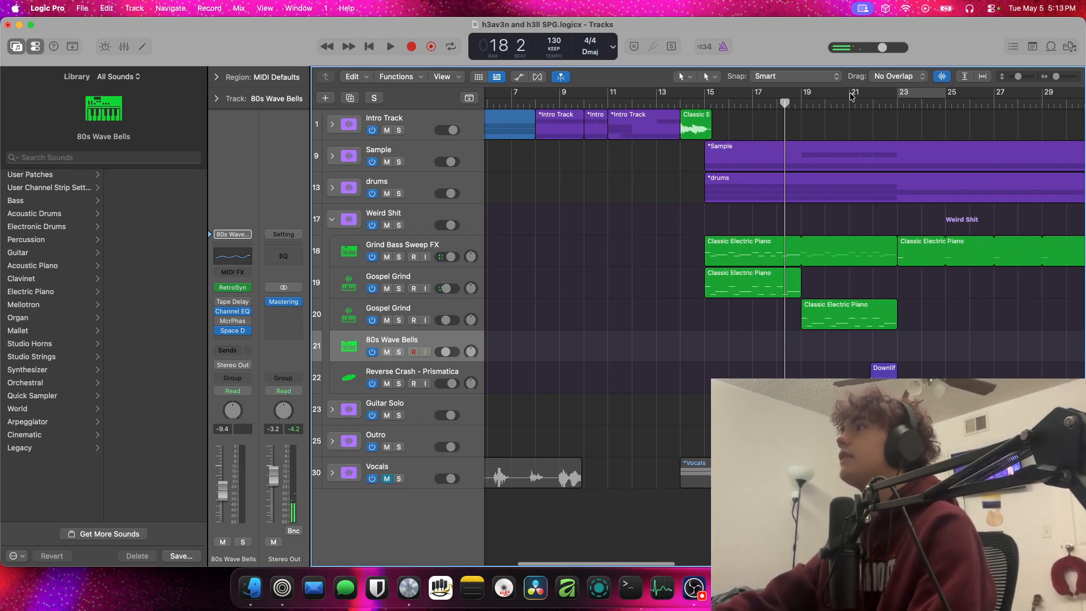
left_click(873, 111)
left_click_drag(873, 104, 867, 105)
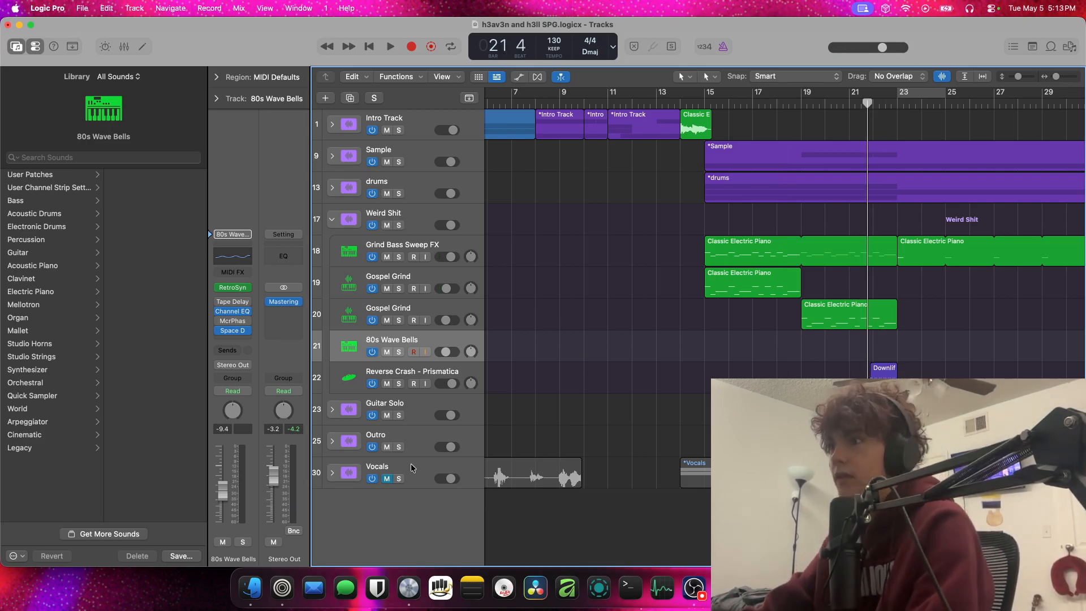
left_click(399, 383)
key("space")
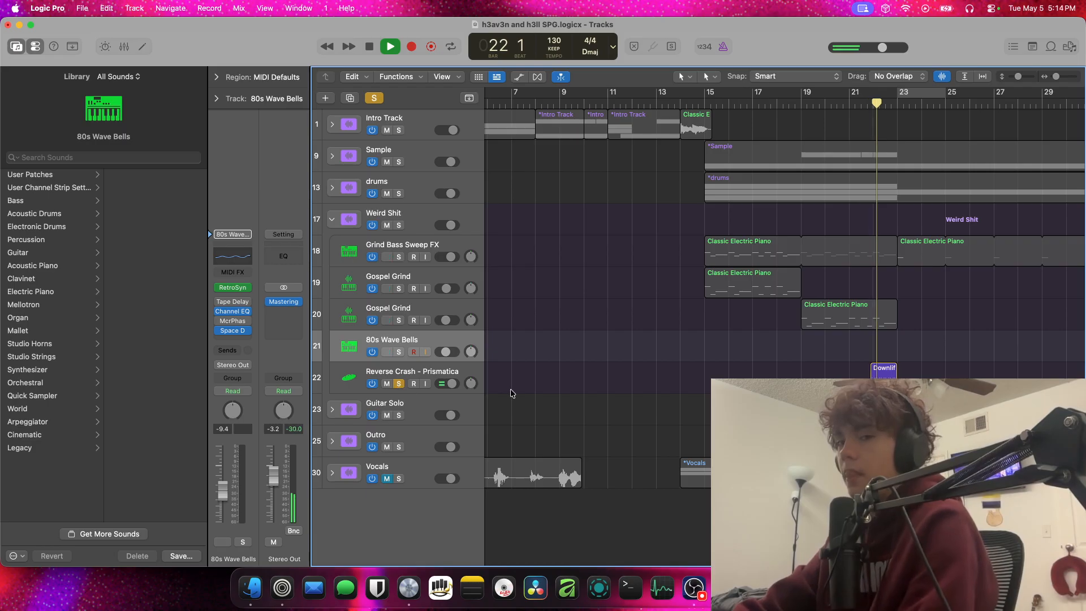
key("space")
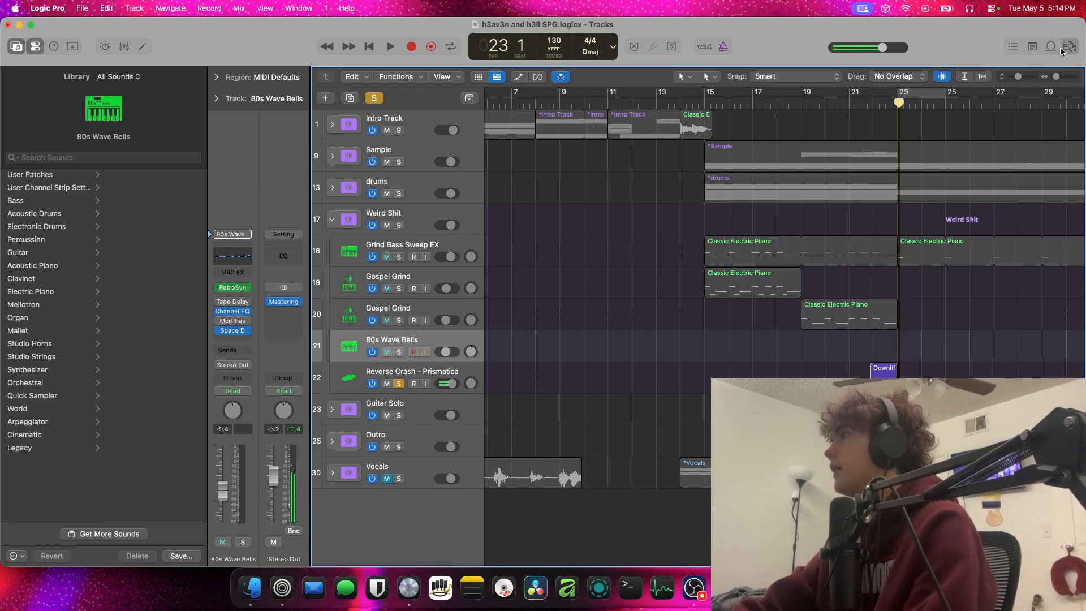
Browse the untagged loops to the Riser folder of Aces Sample Pack and preview riserpris.wav
left_click(1066, 49)
left_click(1051, 46)
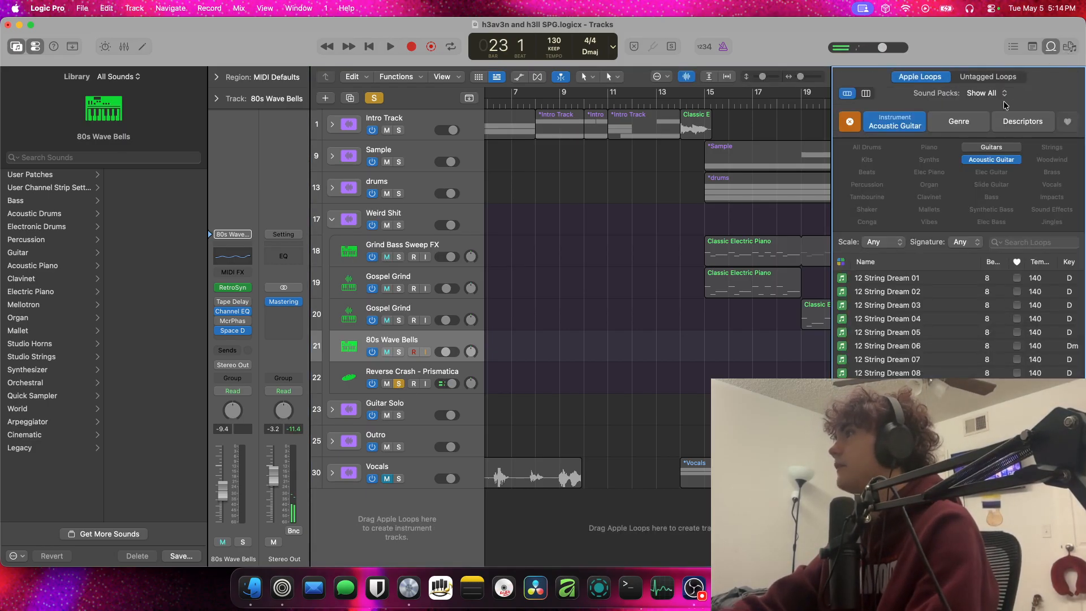
left_click(984, 78)
double_click(917, 190)
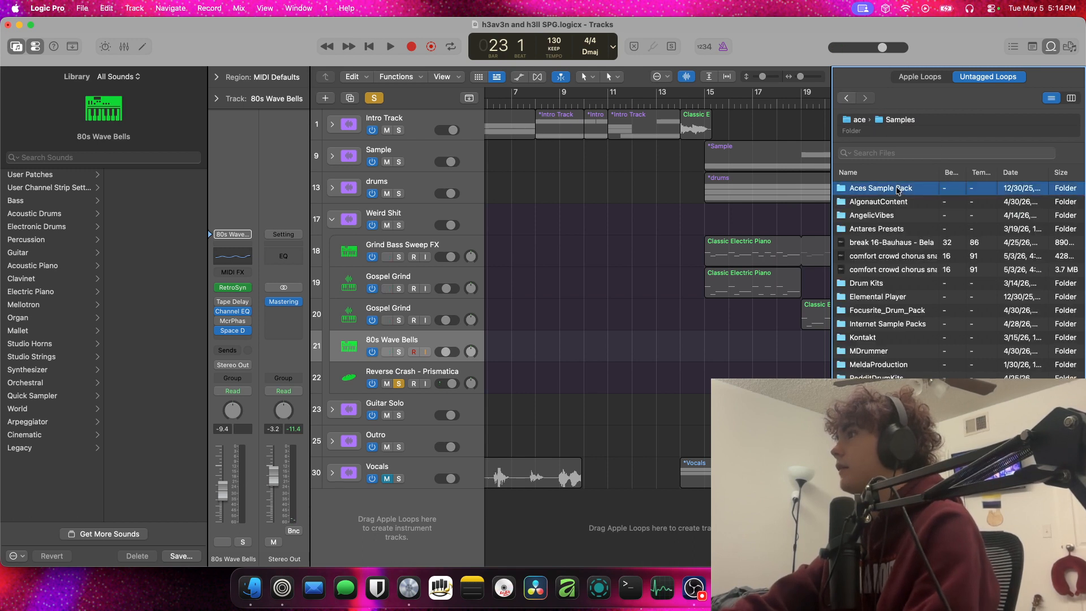
double_click(892, 189)
double_click(891, 214)
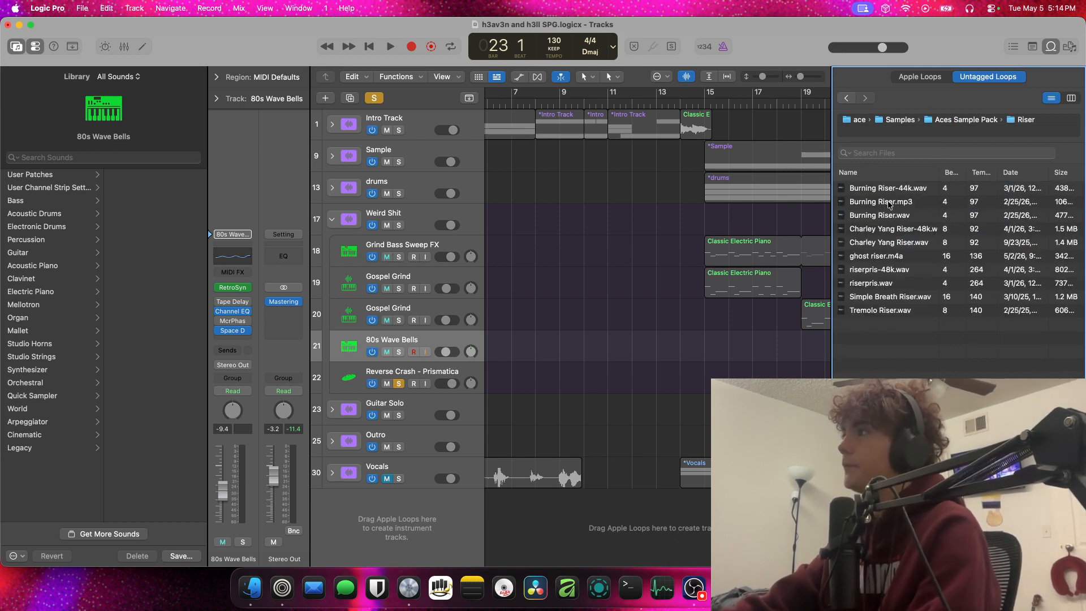
left_click(891, 286)
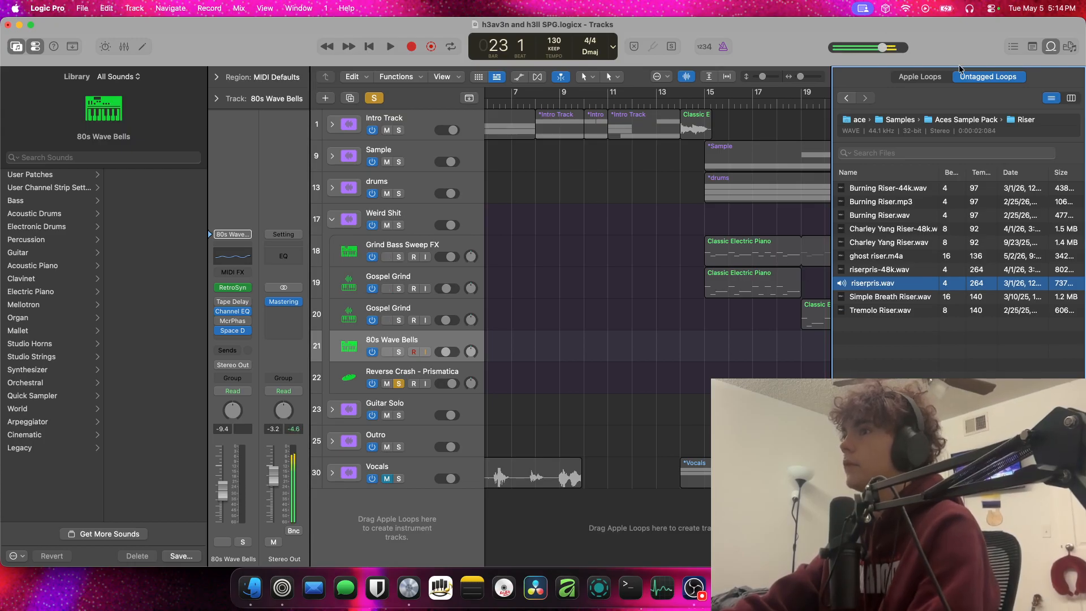
key("space")
key("space")
Close the loop browser, play the Reverse Crash - Prismatica track from bar 22 and inspect its Channel EQ
left_click(1039, 45)
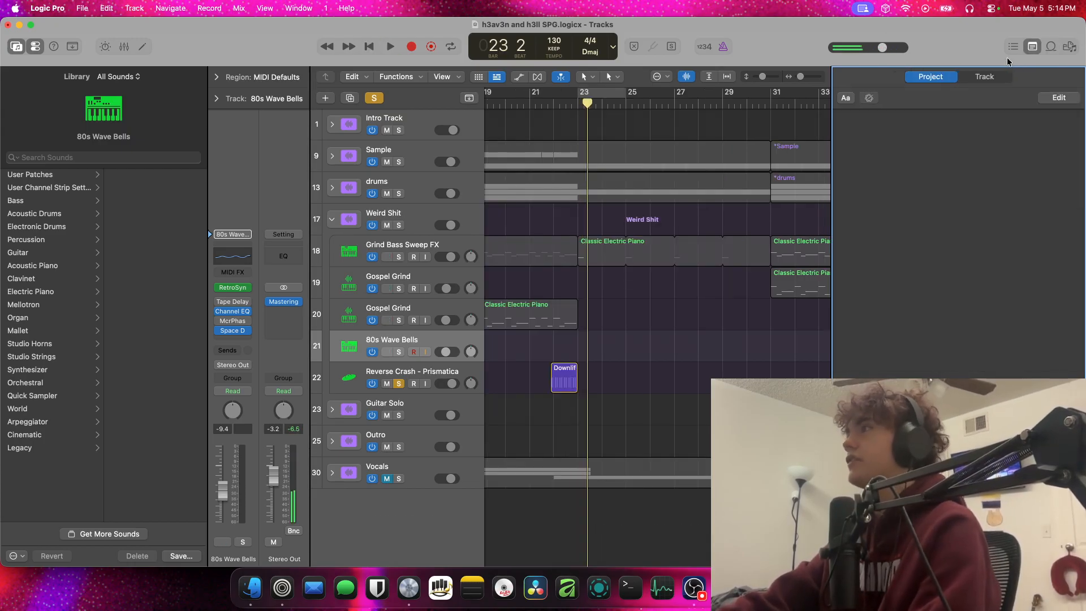
left_click(1031, 47)
left_click(553, 102)
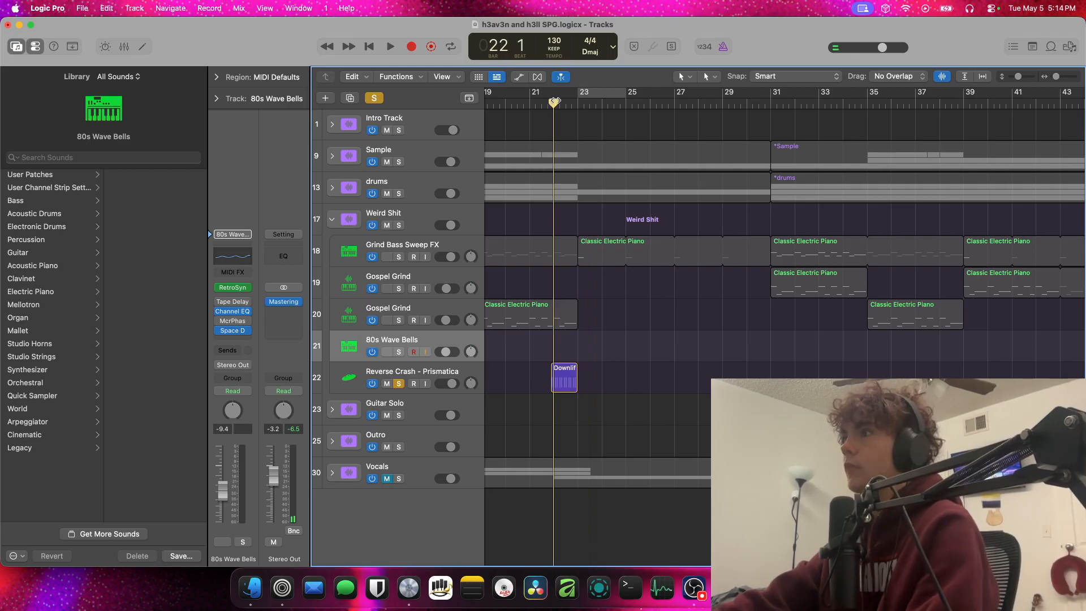
left_click(410, 369)
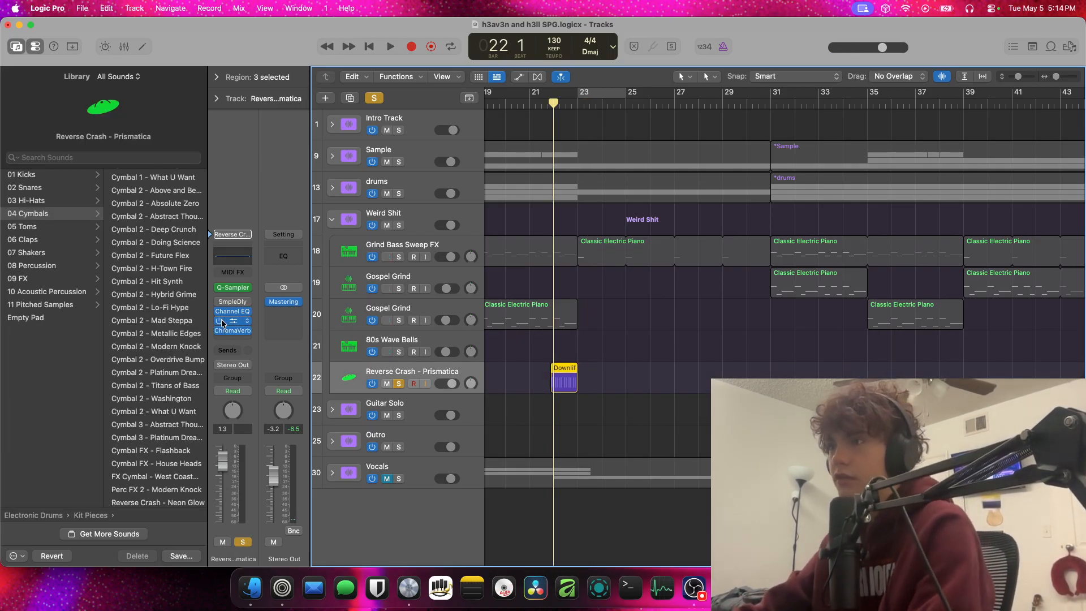
key("space")
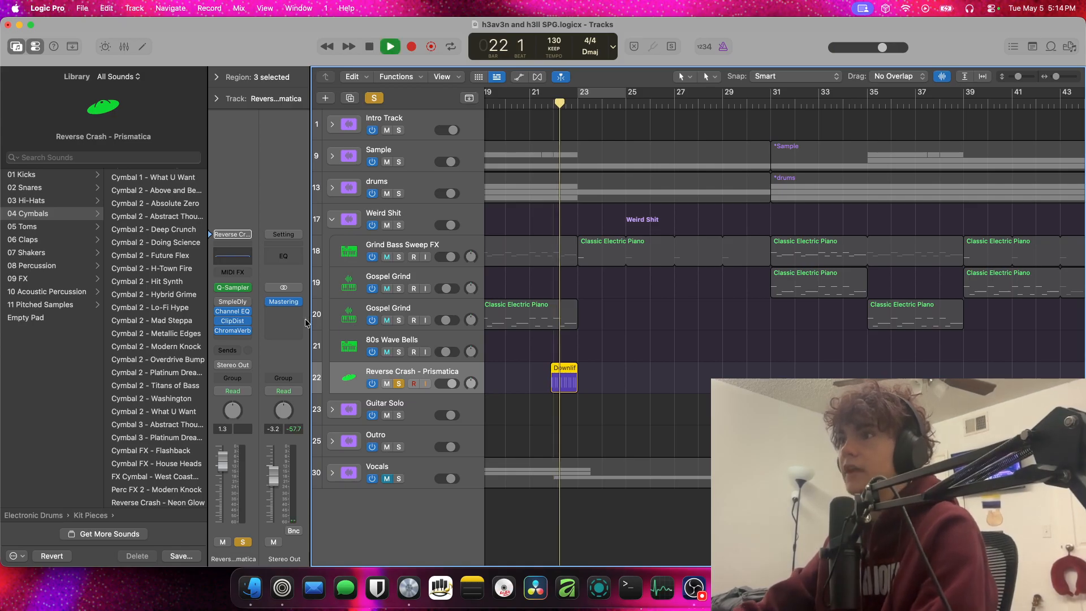
key("space")
left_click(240, 312)
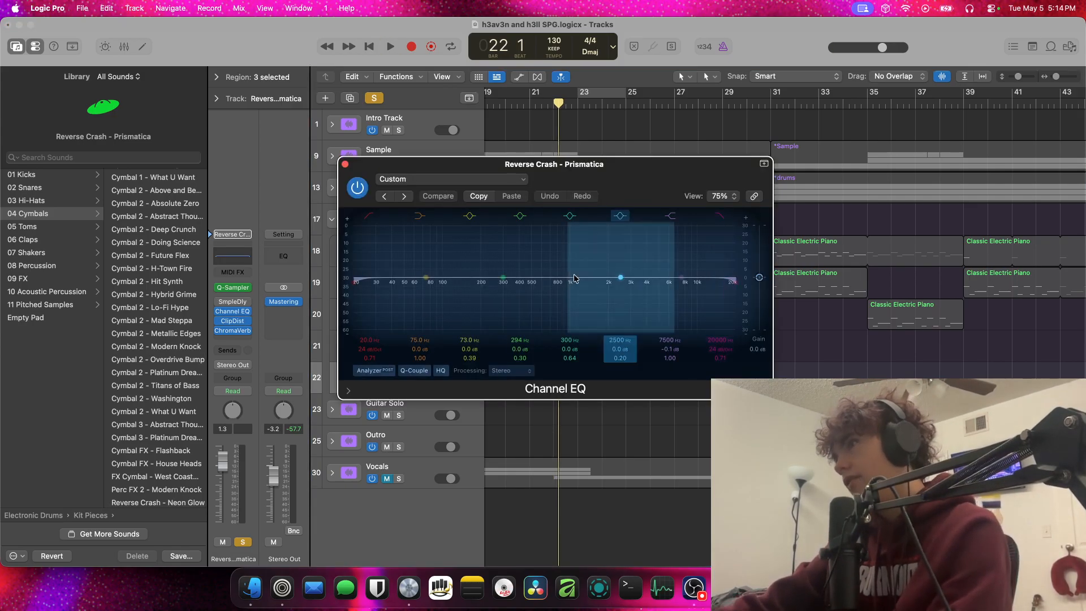
left_click(345, 164)
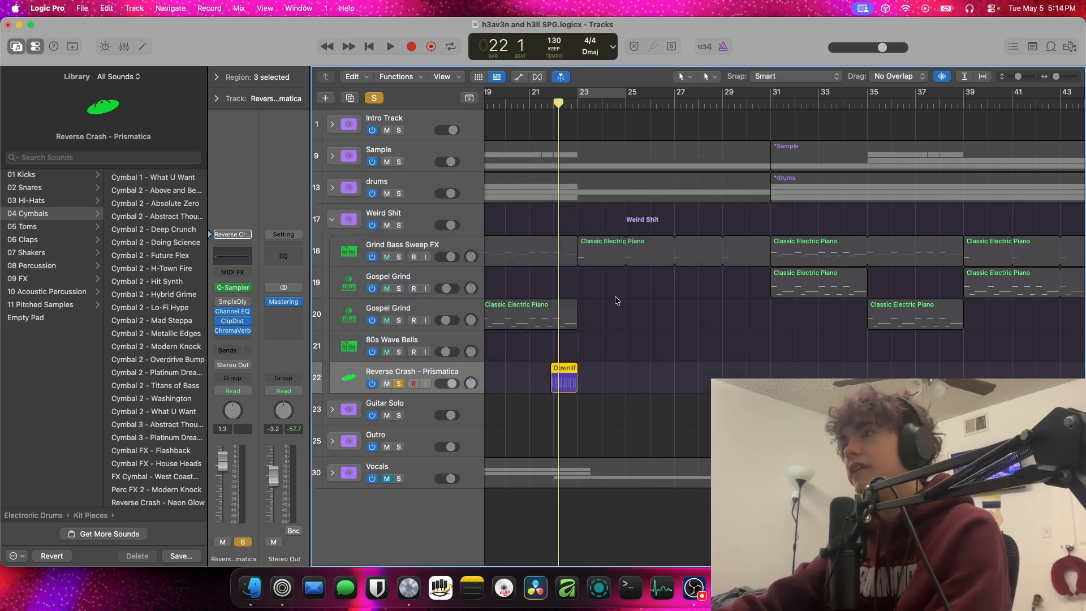
Try a +12.1 dB overall gain in the Reverse Crash track's Channel EQ, and reset the gain to 0
left_click(546, 103)
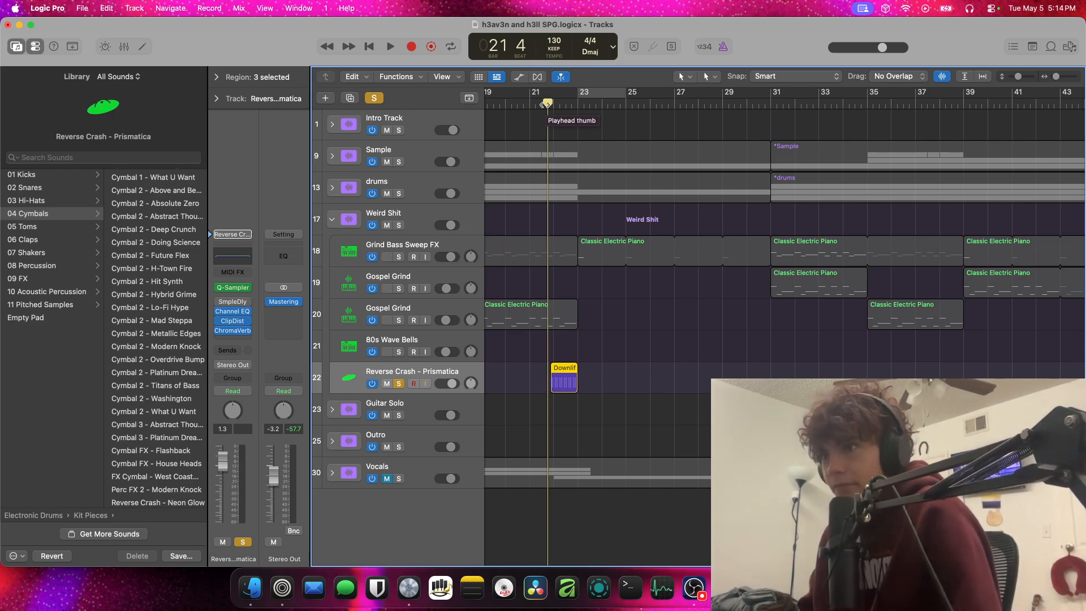
left_click(234, 258)
left_click_drag(759, 278, 759, 252)
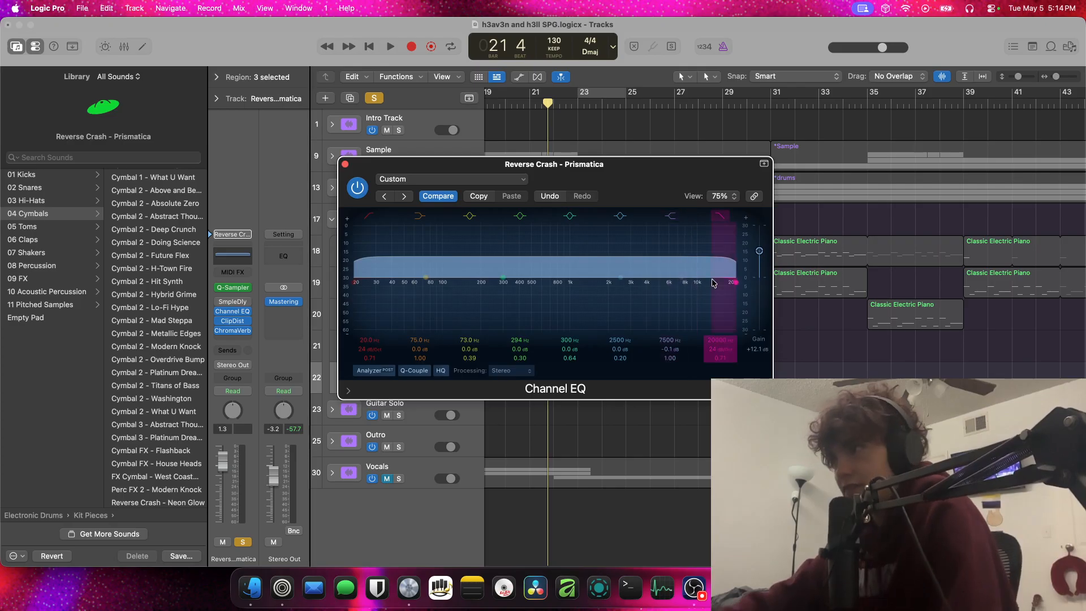
left_click_drag(759, 252, 762, 283)
type("0")
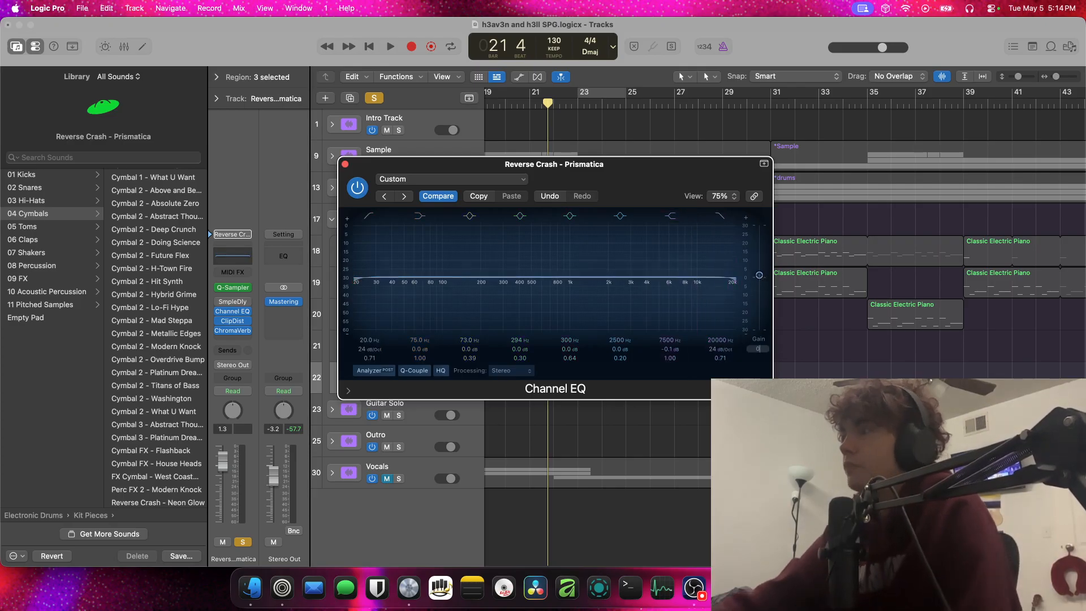
key("Return")
left_click(345, 164)
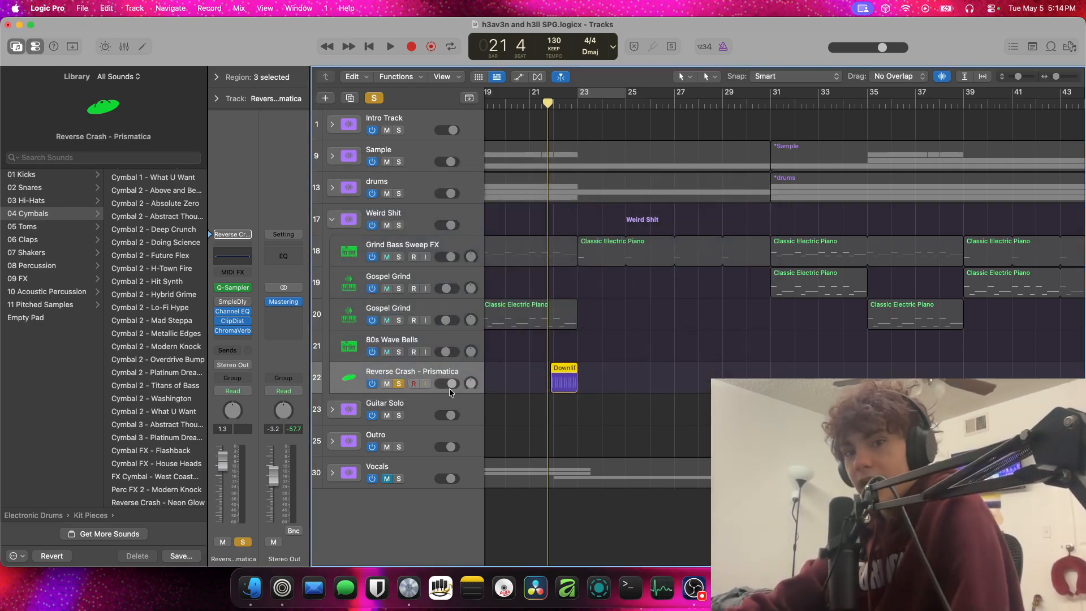
left_click(237, 343)
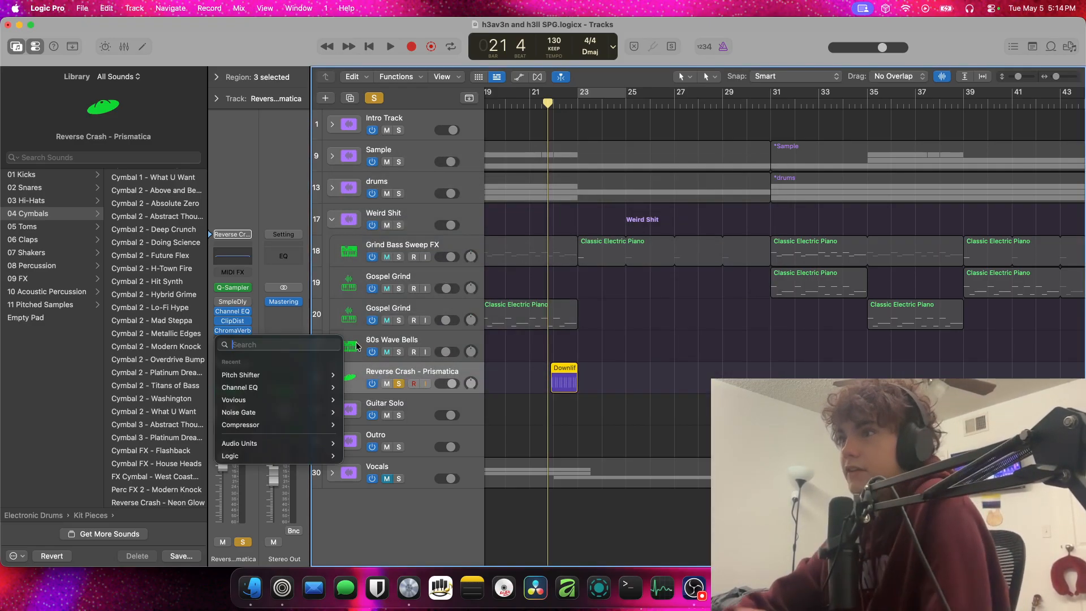
type("gain")
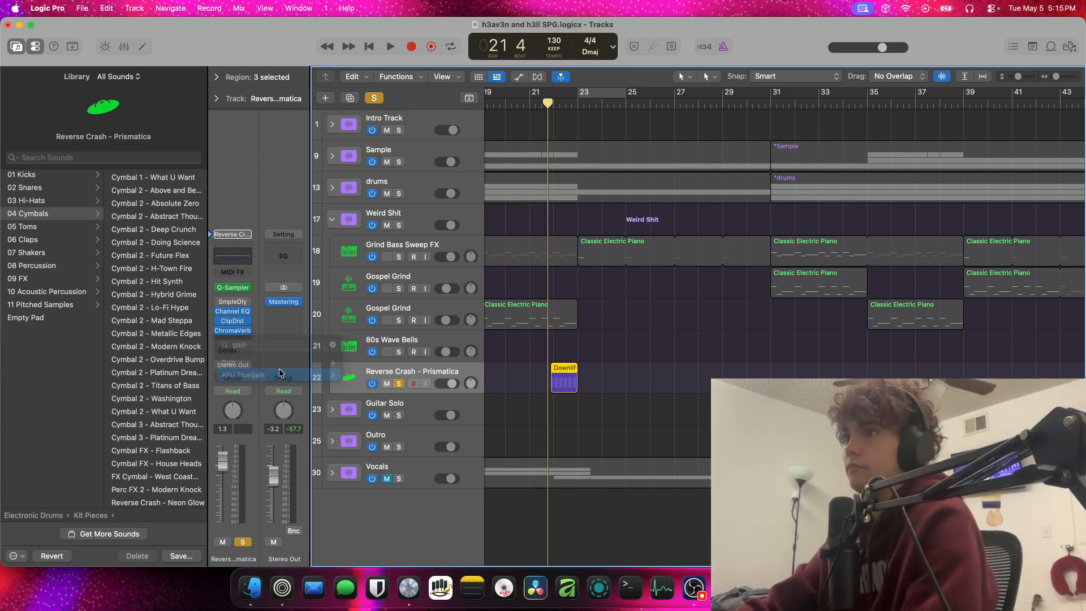
left_click(243, 375)
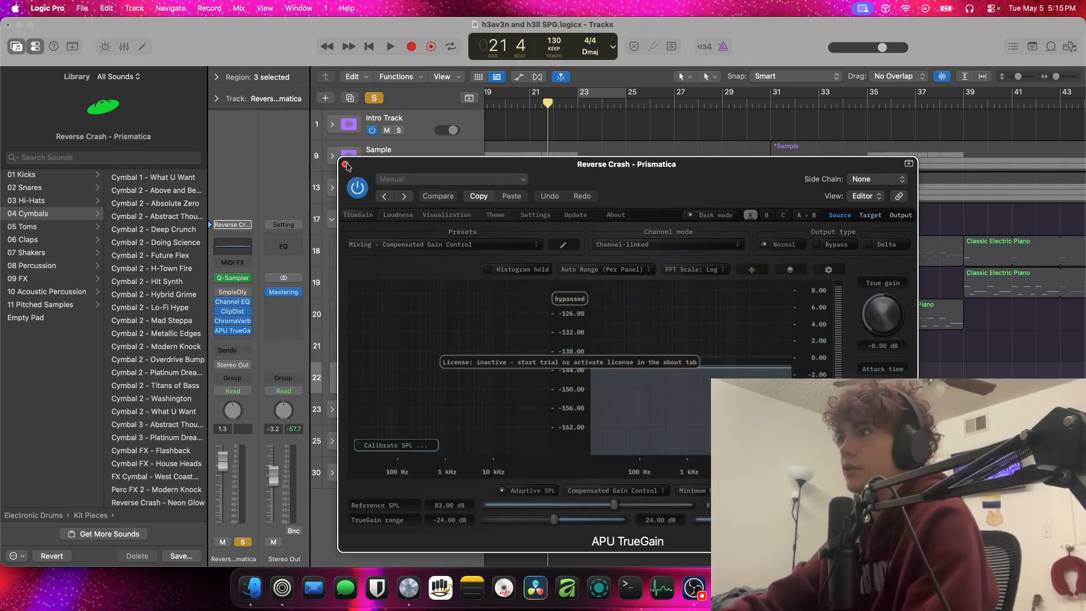
left_click(345, 163)
Replace APU TrueGain on the Reverse Crash - Prismatica track with Gain at +24.0 dB, and play from bar 21 with cycle mode enabled
left_click(246, 335)
type("gain")
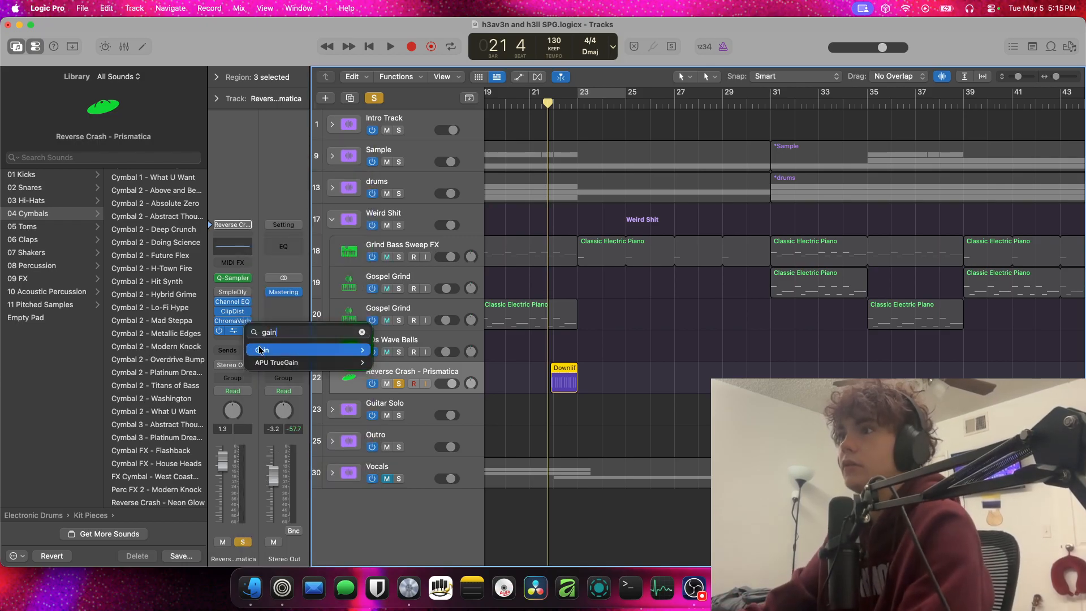
left_click(260, 350)
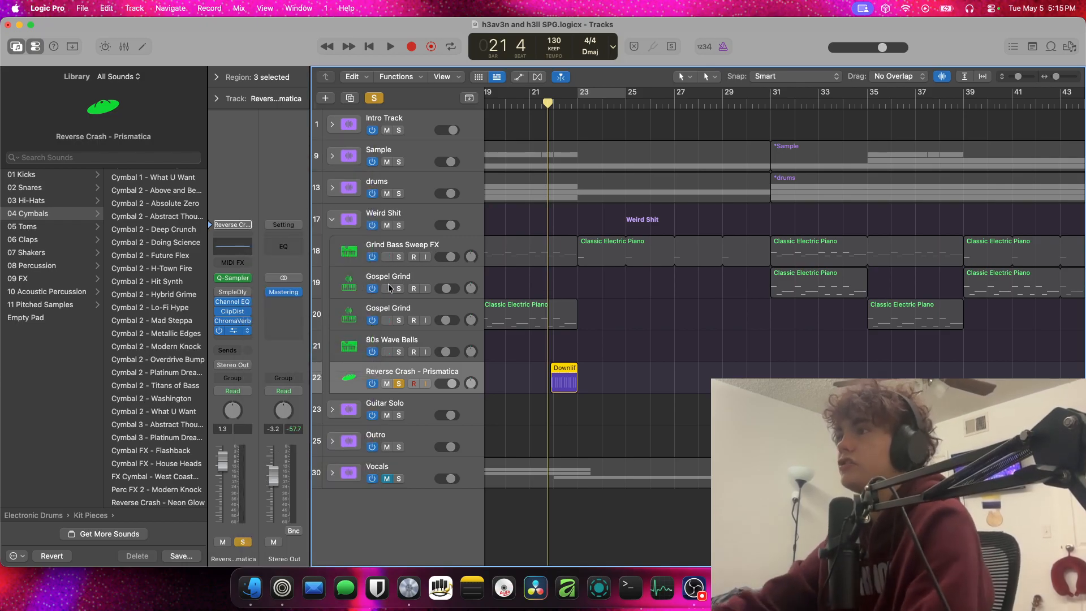
key("space")
key("c")
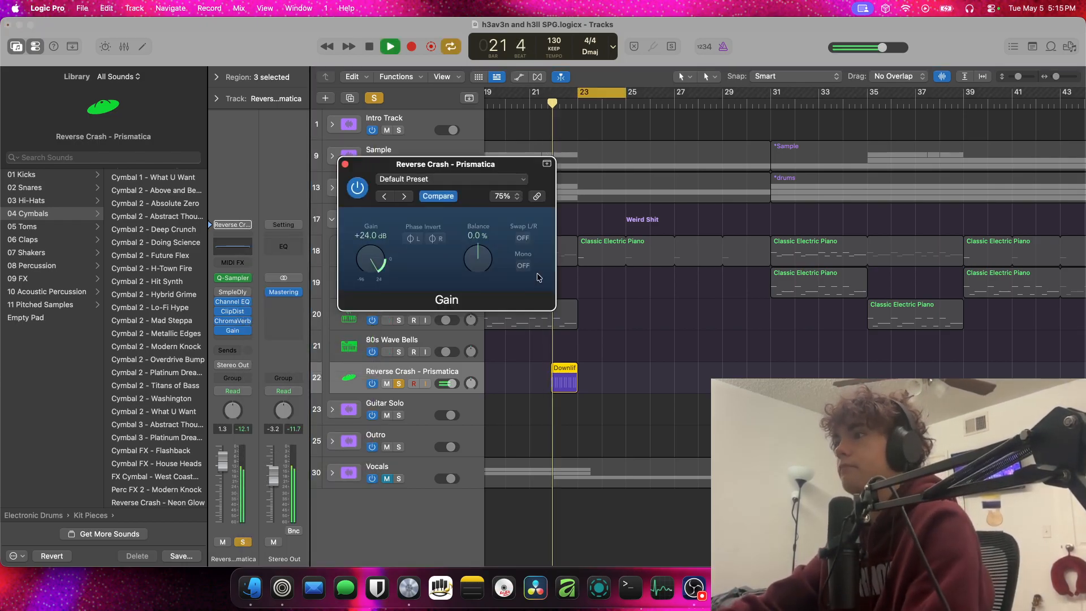
Reset the Gain plug-in on the Reverse Crash - Prismatica track to 0.0 dB and play the region for comparison
key("space")
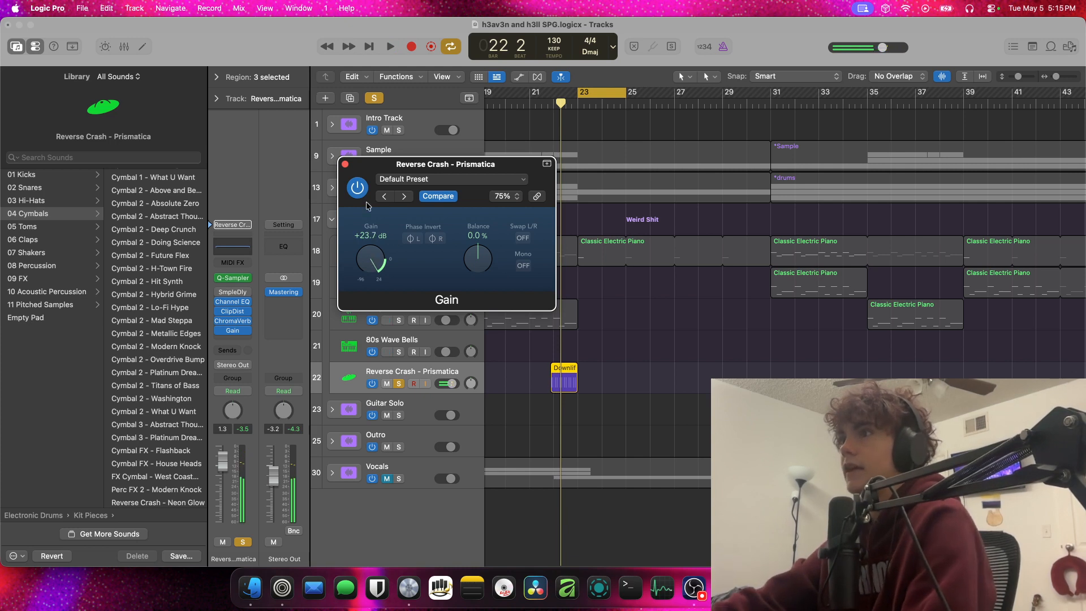
left_click(372, 261, "alt")
key("space")
key("space")
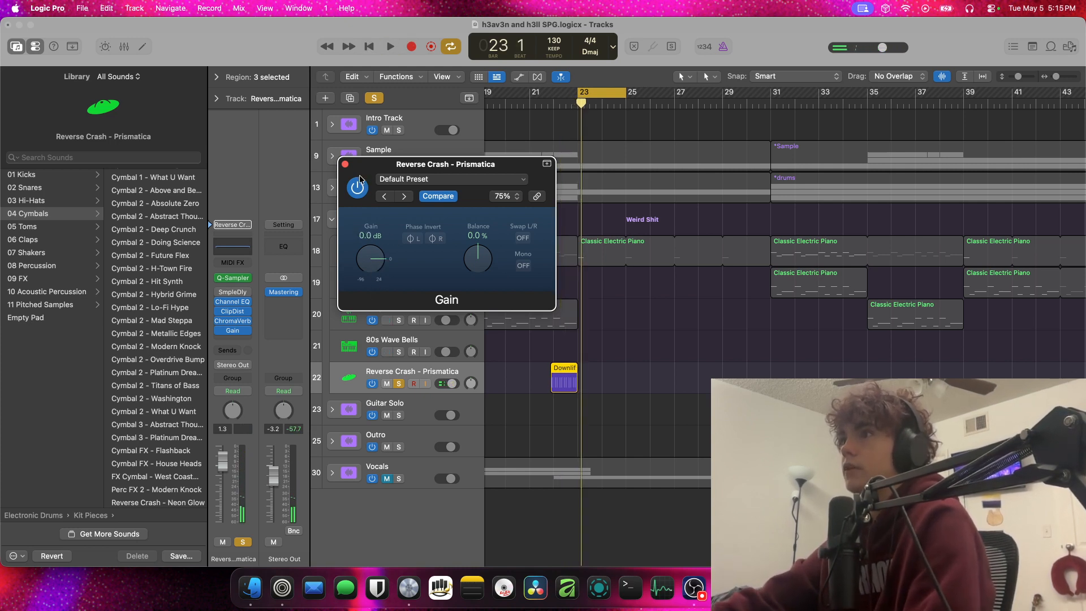
Remove the Gain plug-in from the Reverse Crash - Prismatica track, and turn off cycle mode and the track's solo
left_click(345, 164)
left_click(573, 93)
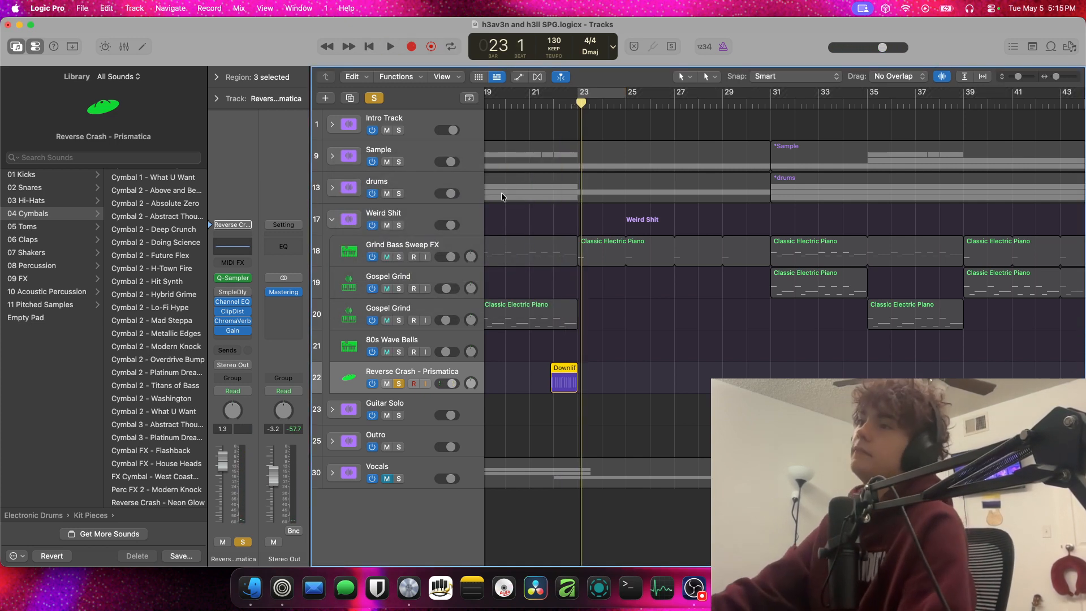
left_click(246, 331)
left_click(400, 383)
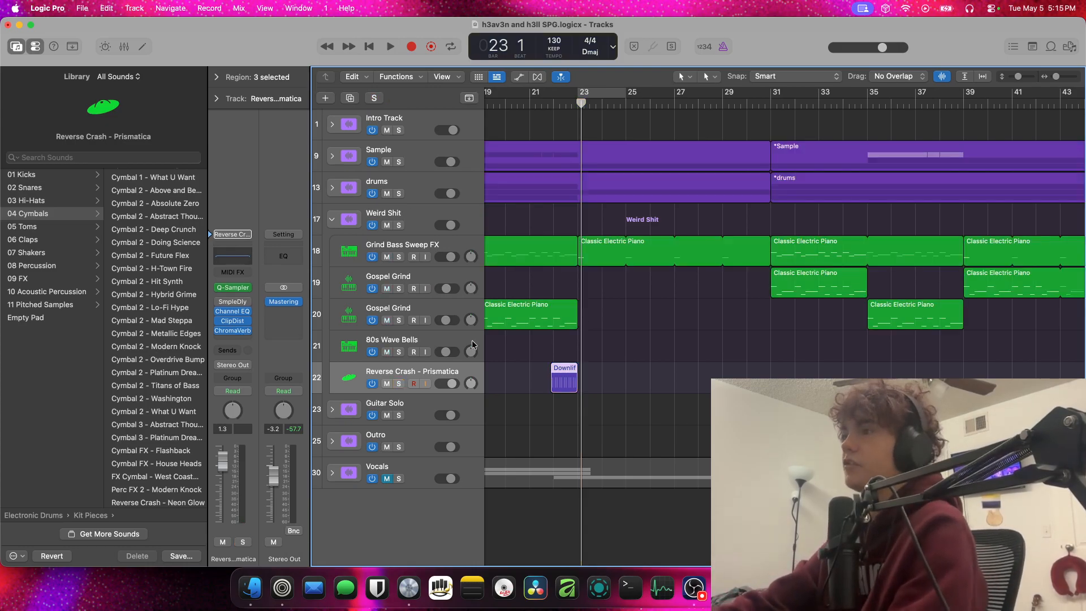
Collapse the Weird Shit stack and expand the drums stack to show its three Brooklyn tracks
scroll(507, 243, "left", 5)
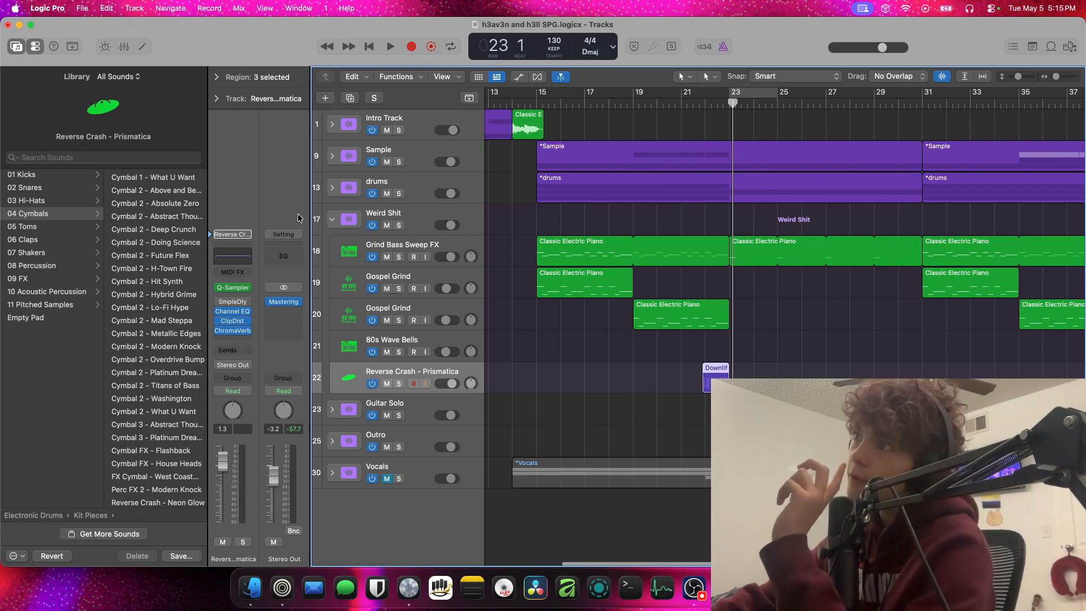
left_click(332, 219)
left_click(332, 187)
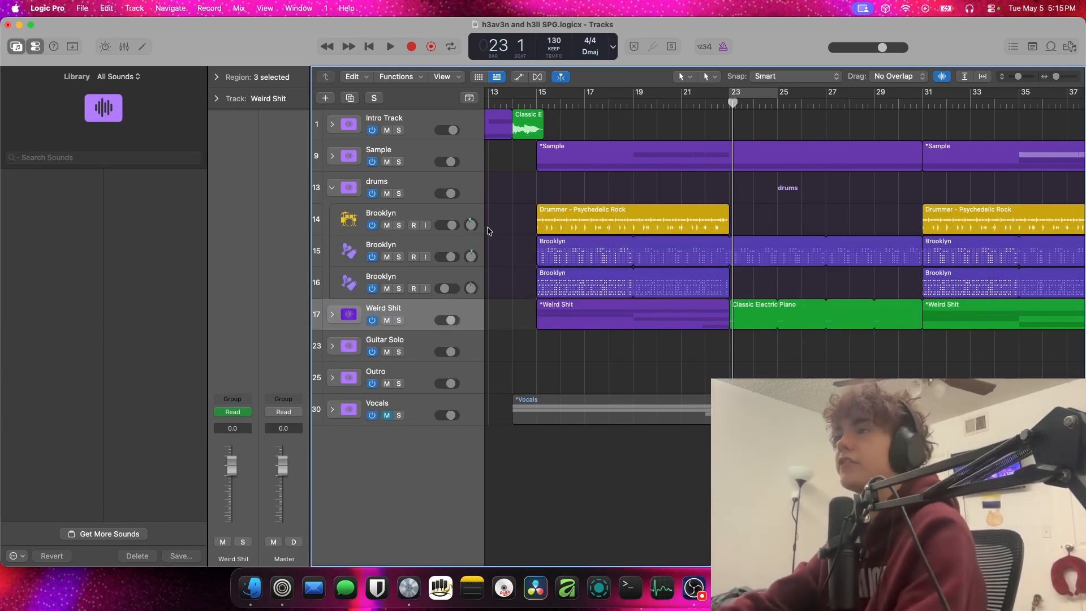
scroll(379, 307, "down", 4)
scroll(379, 307, "up", 4)
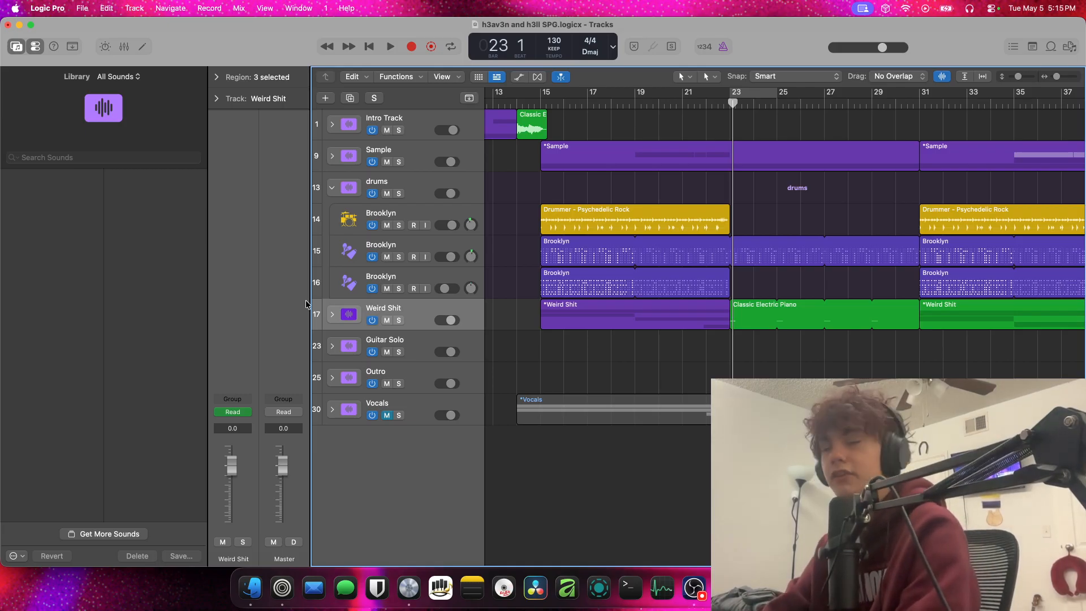
Switch to Finder, check the creation date of h3av3n and h3ll finished.logicx in its file info, and close the Finder windows
left_click(251, 588)
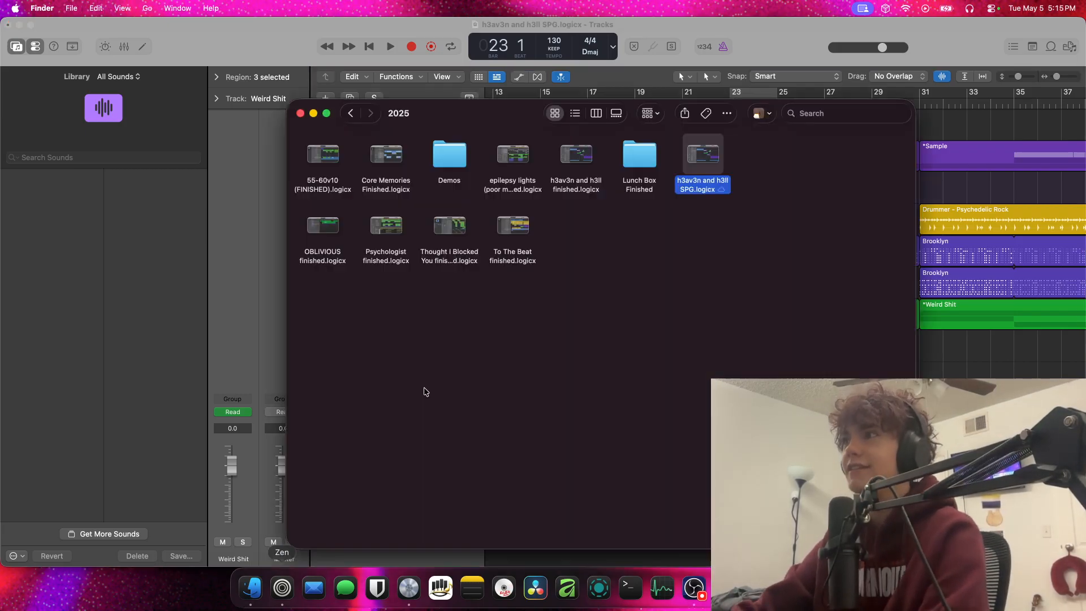
right_click(625, 244)
left_click(713, 163)
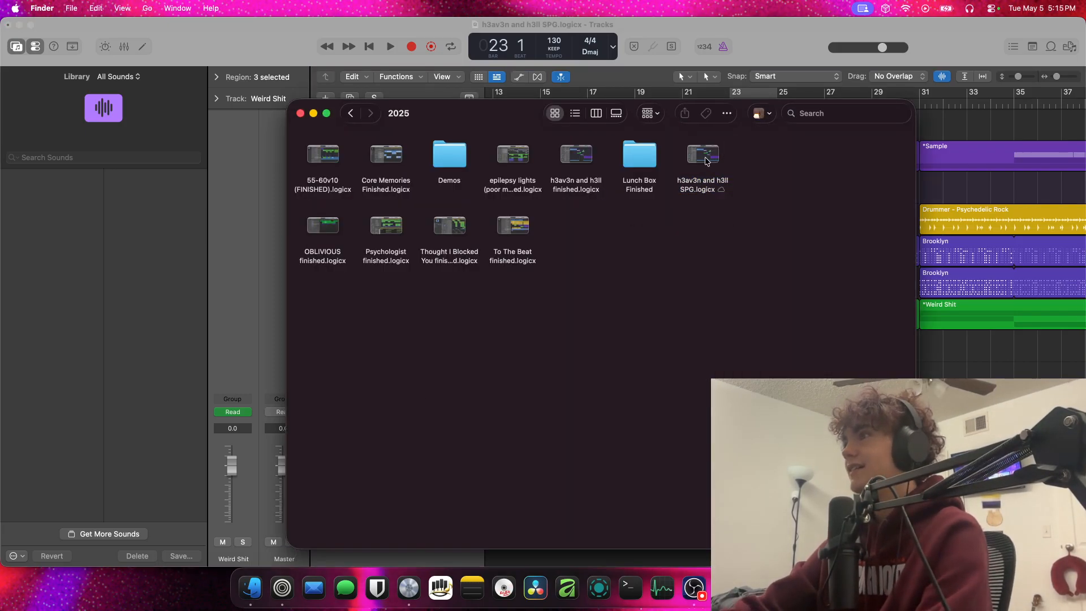
right_click(562, 168)
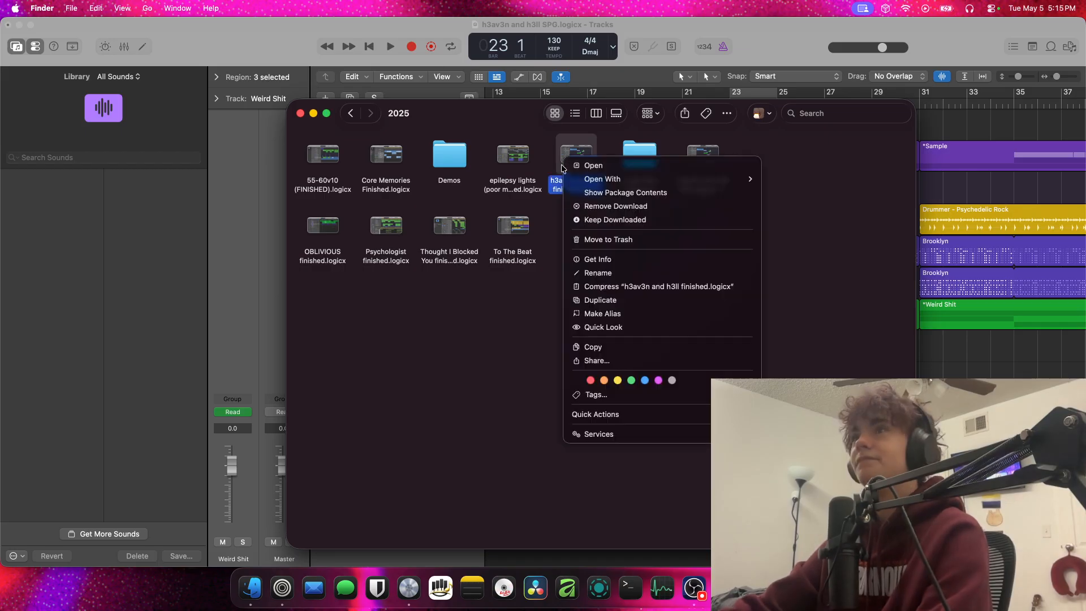
left_click(597, 259)
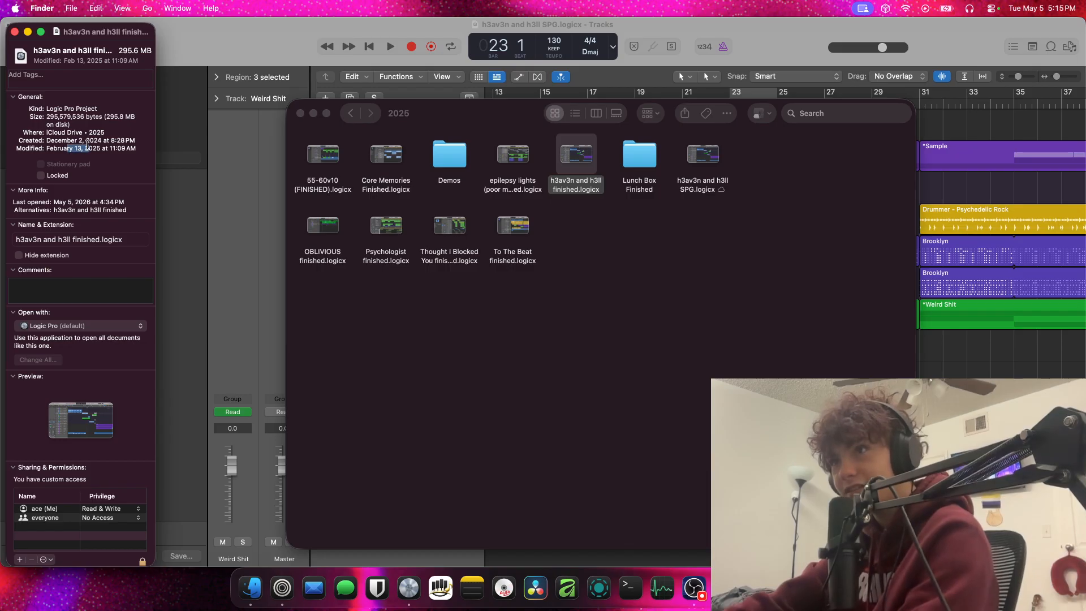
left_click_drag(101, 141, 49, 140)
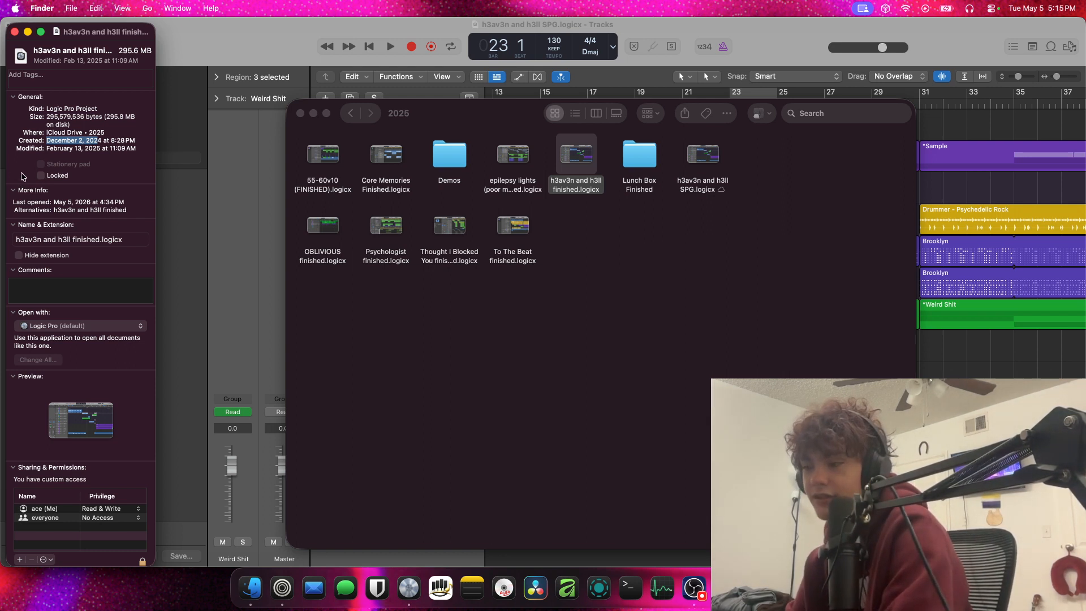
left_click(14, 32)
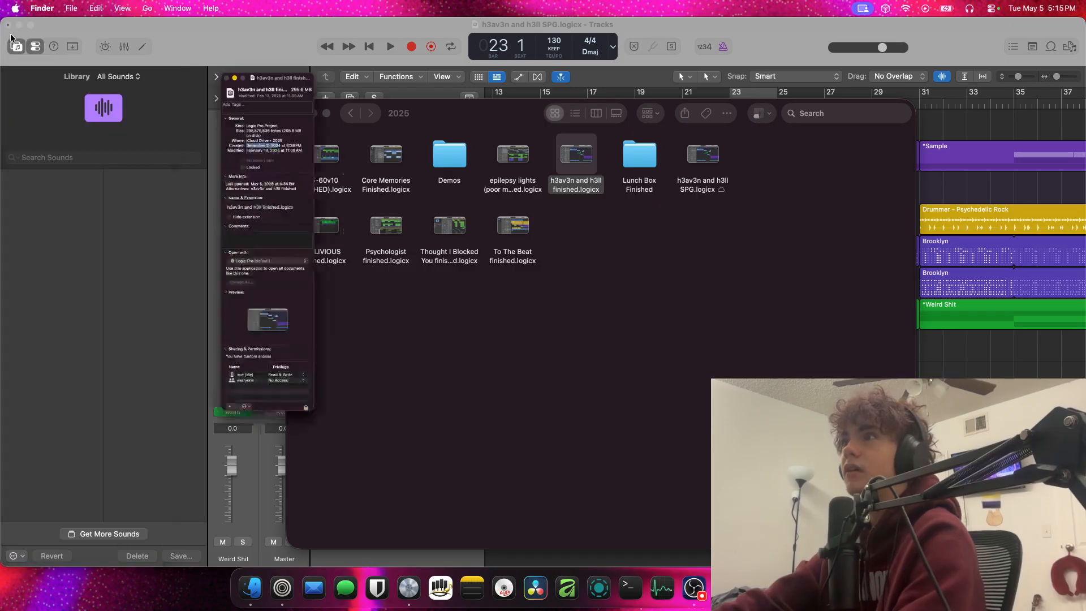
left_click(436, 289)
key("cmd+w")
Play the arrangement from bar 15 to hear the drums with the other layers, and stop shortly after bar 17
left_click(541, 105)
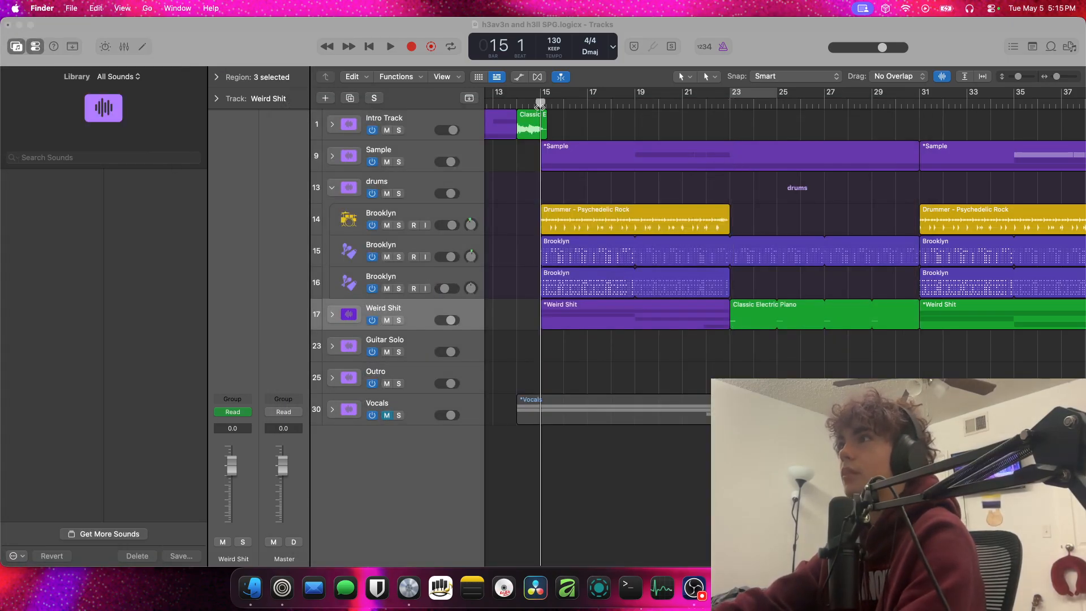
key("space")
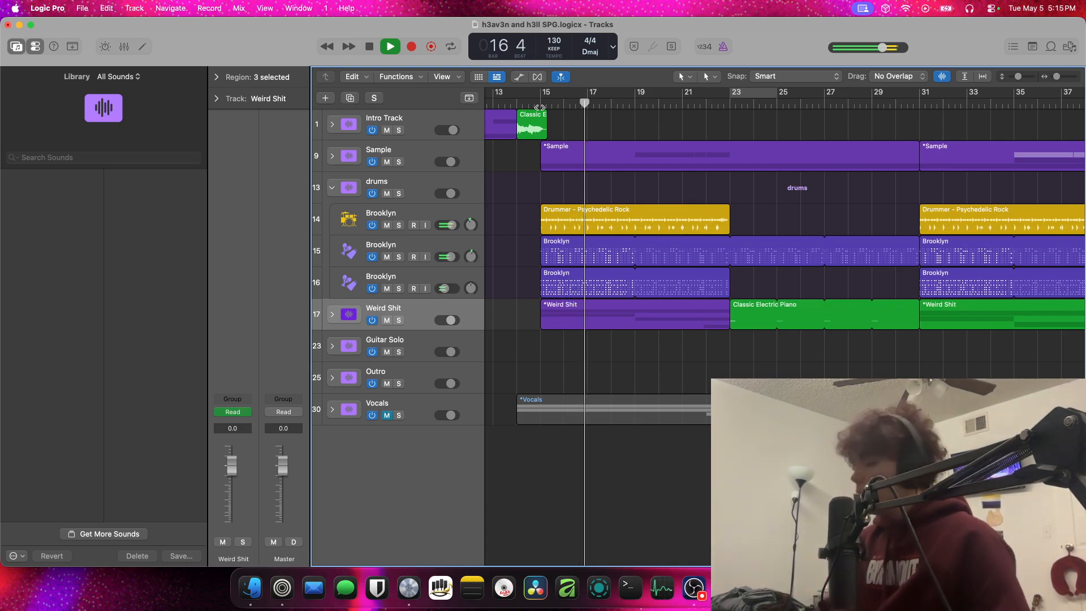
key("space")
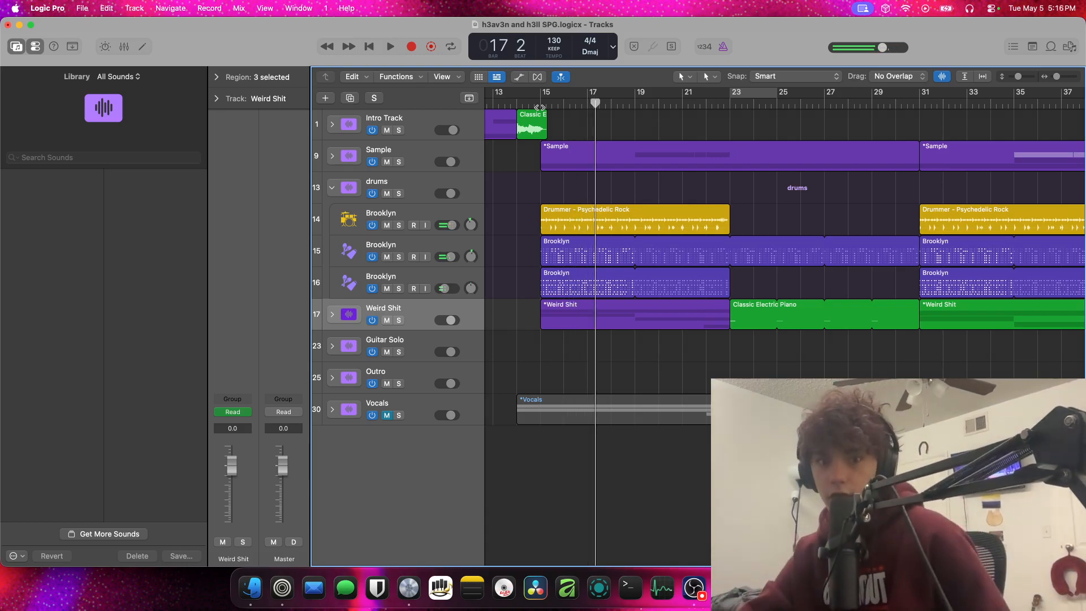
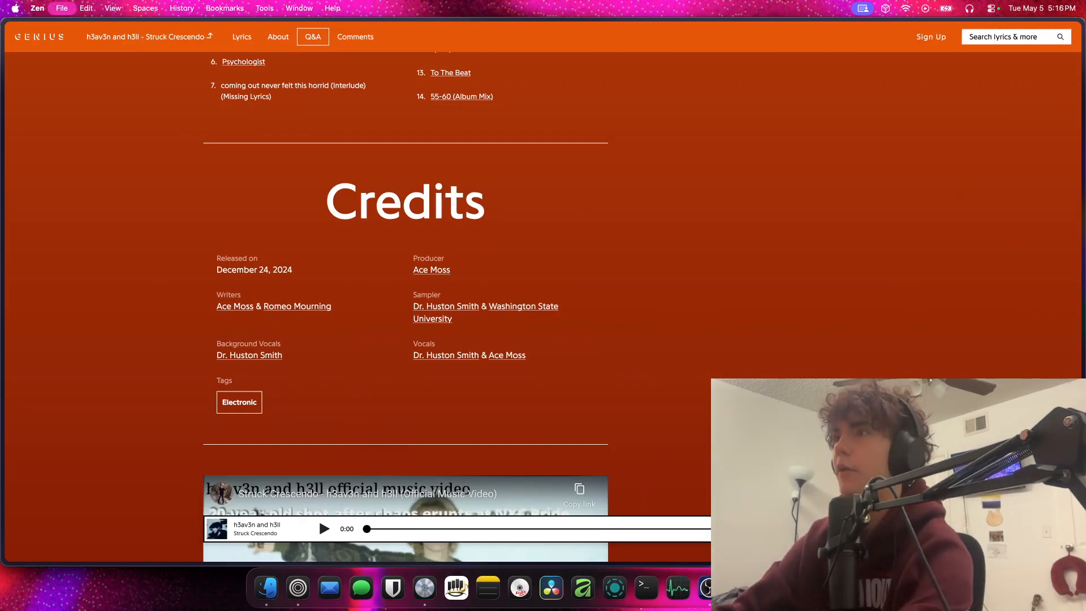
Search the web for "youtube.com mrcereakcast" and open the MrCerealCast YouTube channel from the results
key("super+l")
type("youtube")
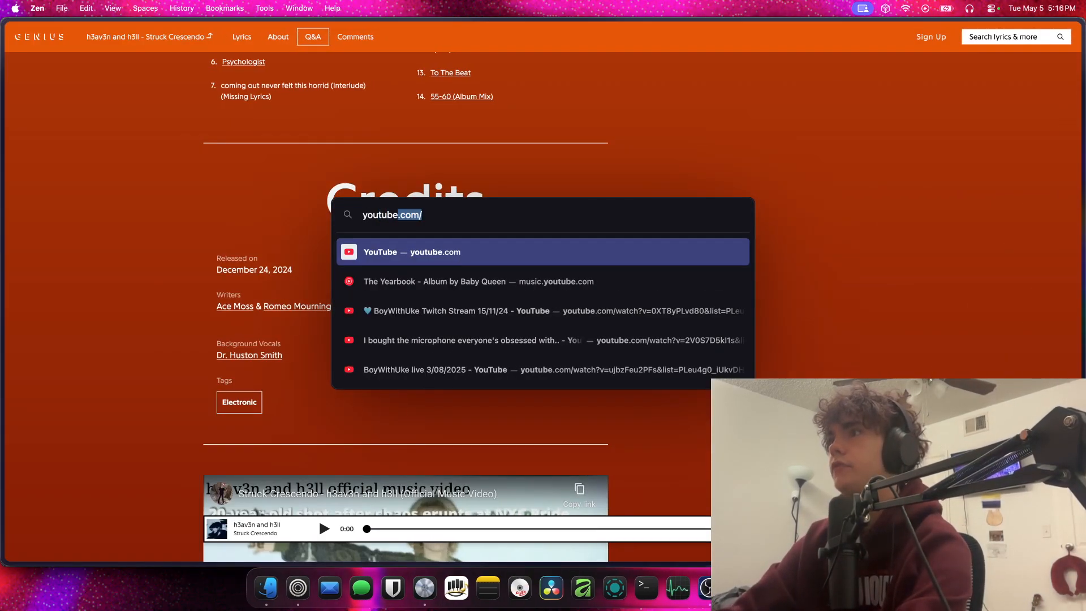
type(".com")
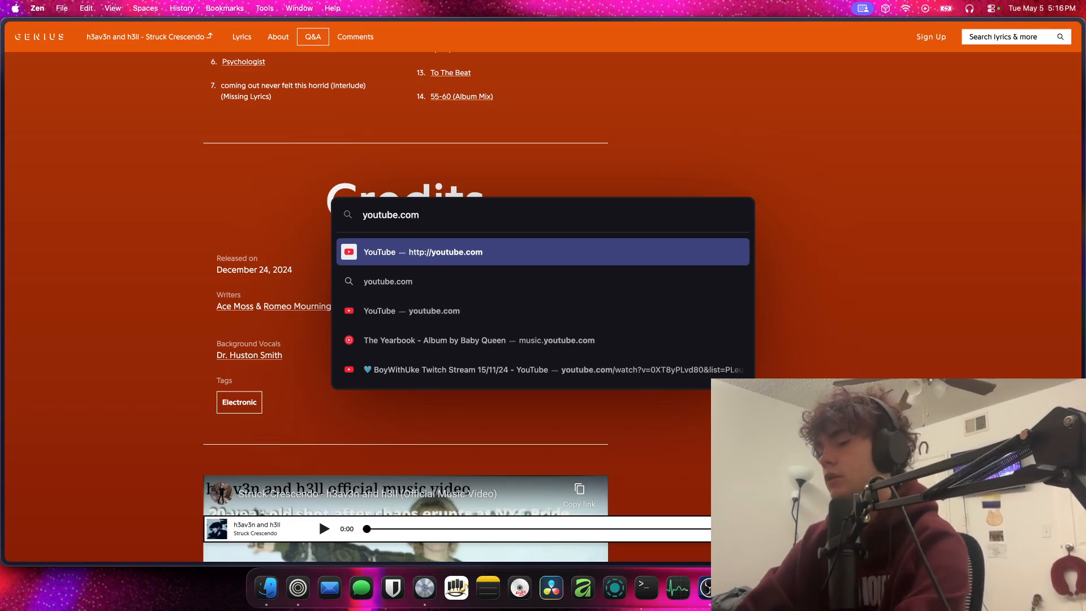
type(" mrcereakcast")
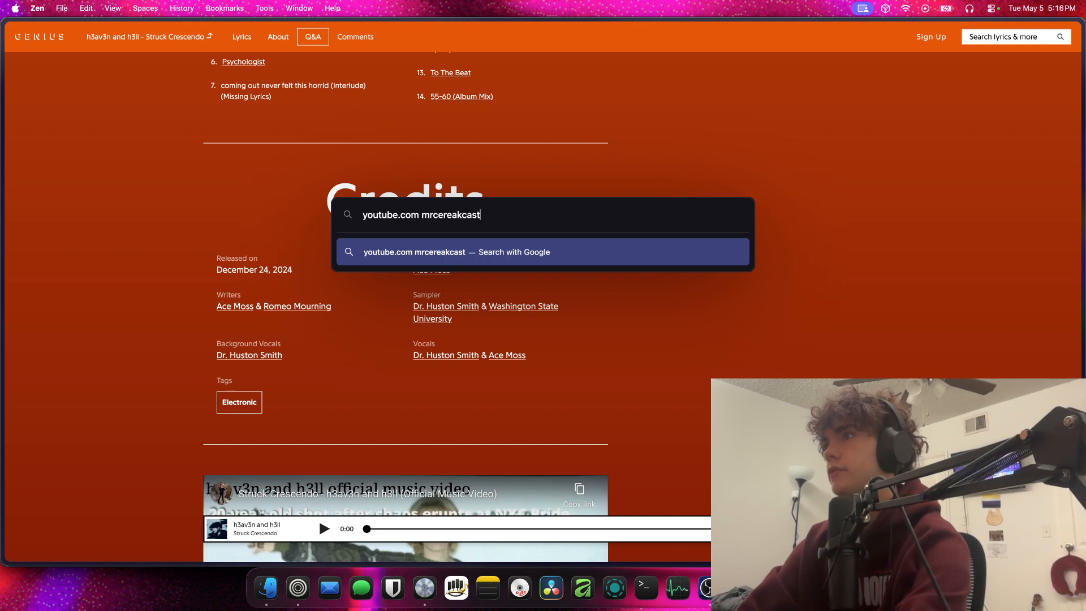
key("Return")
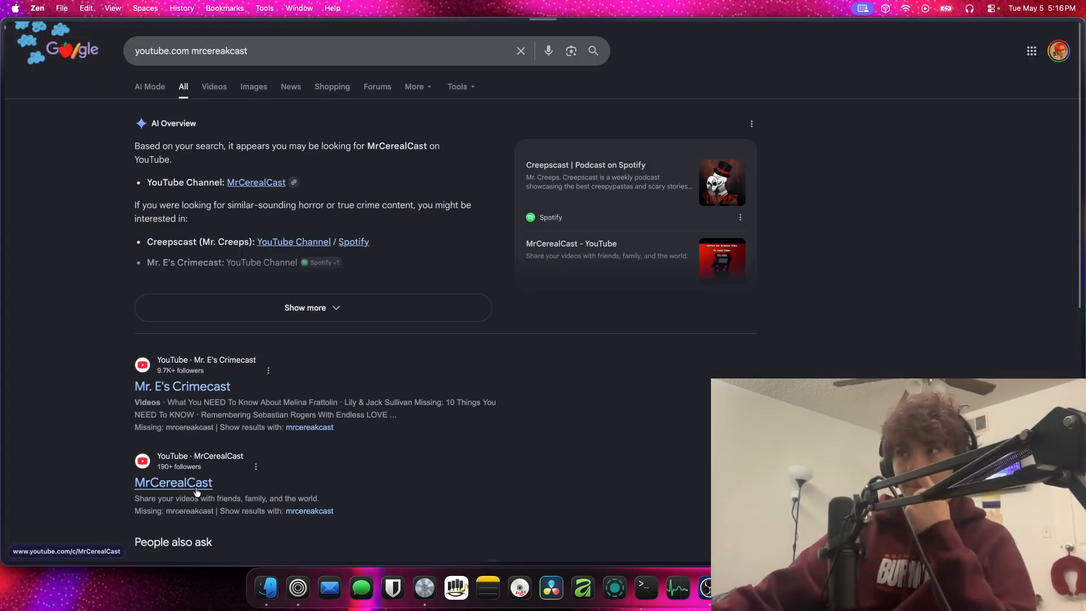
left_click(196, 490)
Open the channel's Old MCC Videos playlist and browse down to its 14th entry
scroll(316, 441, "down", 5)
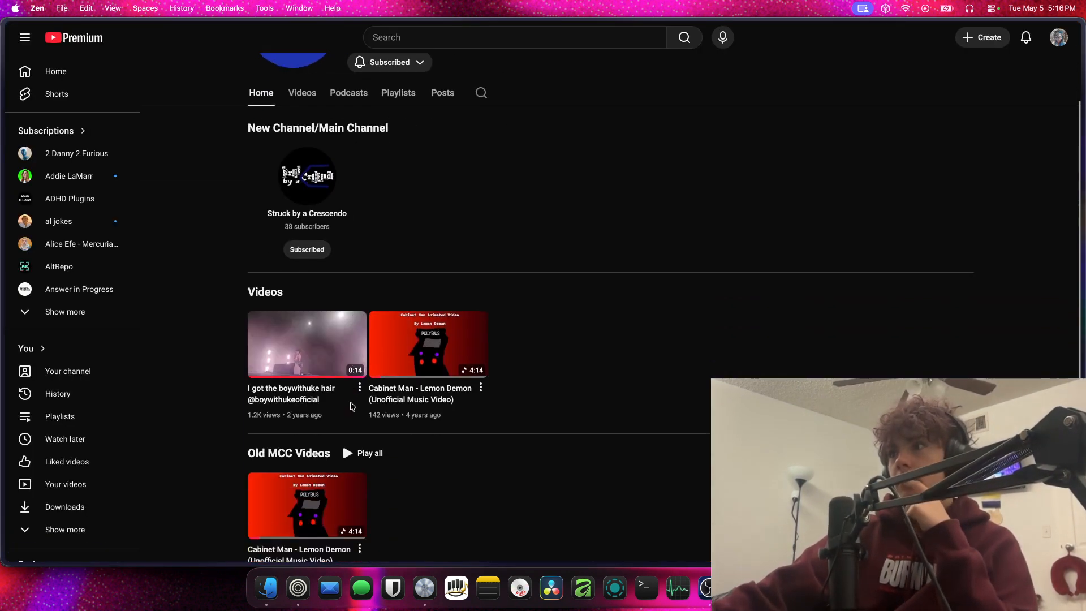
left_click(315, 402)
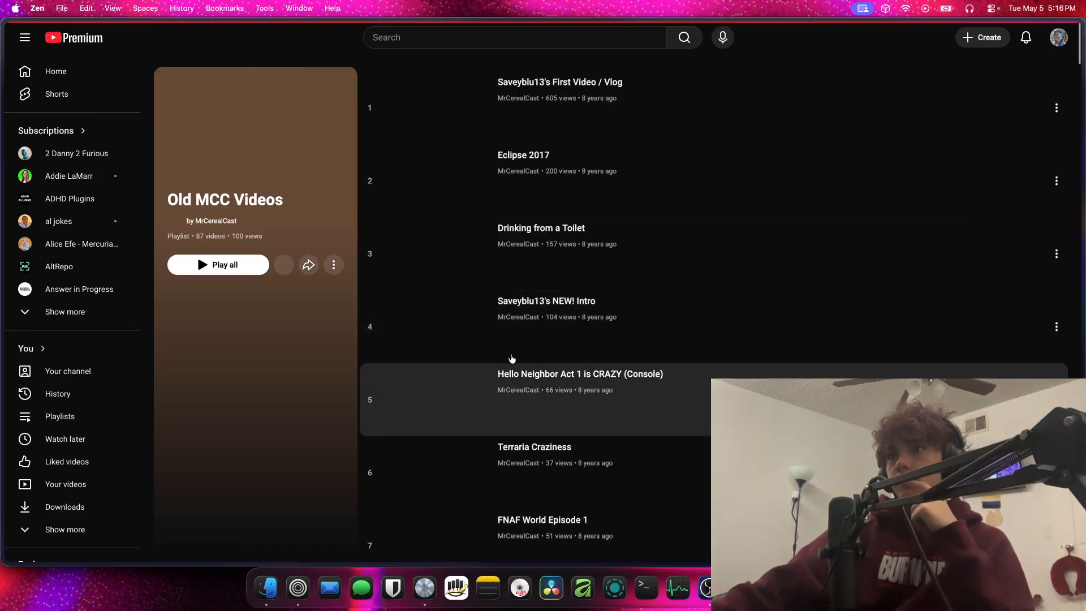
scroll(474, 265, "down", 2)
scroll(474, 266, "down", 10)
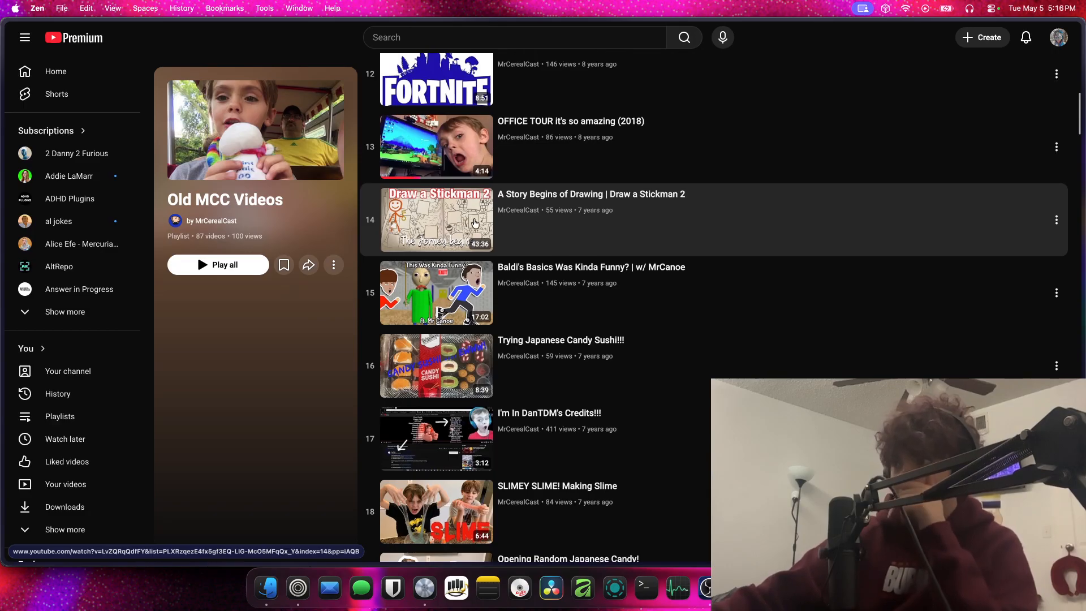
Open the playlist video "A Story Begins of Drawing | Draw a Stickman 2", pause it, and expand its description to check the upload date
left_click(476, 223)
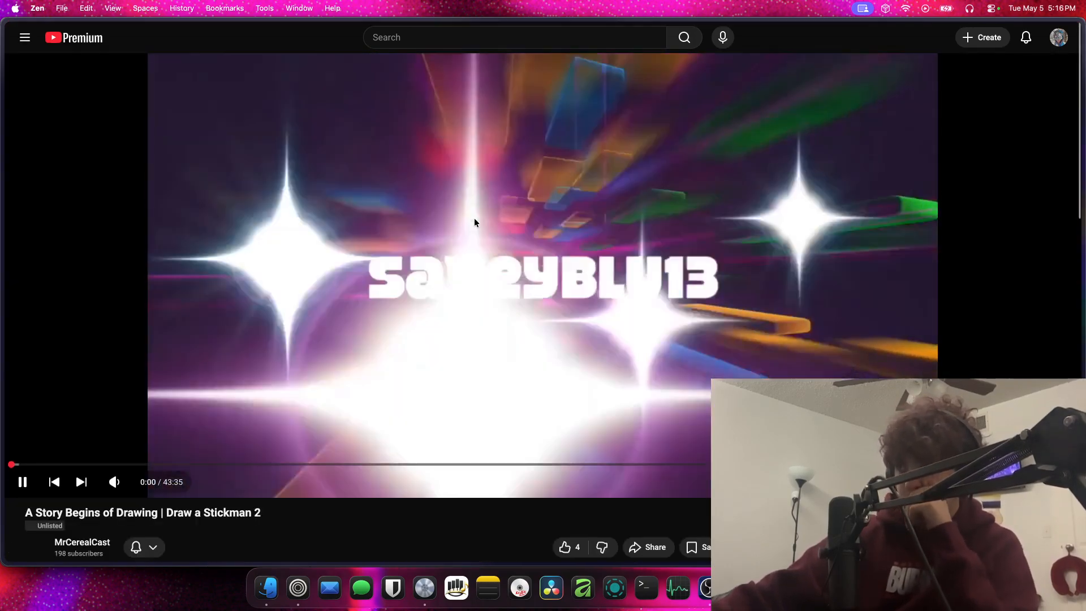
left_click(447, 254)
scroll(294, 412, "down", 1)
left_click(138, 409)
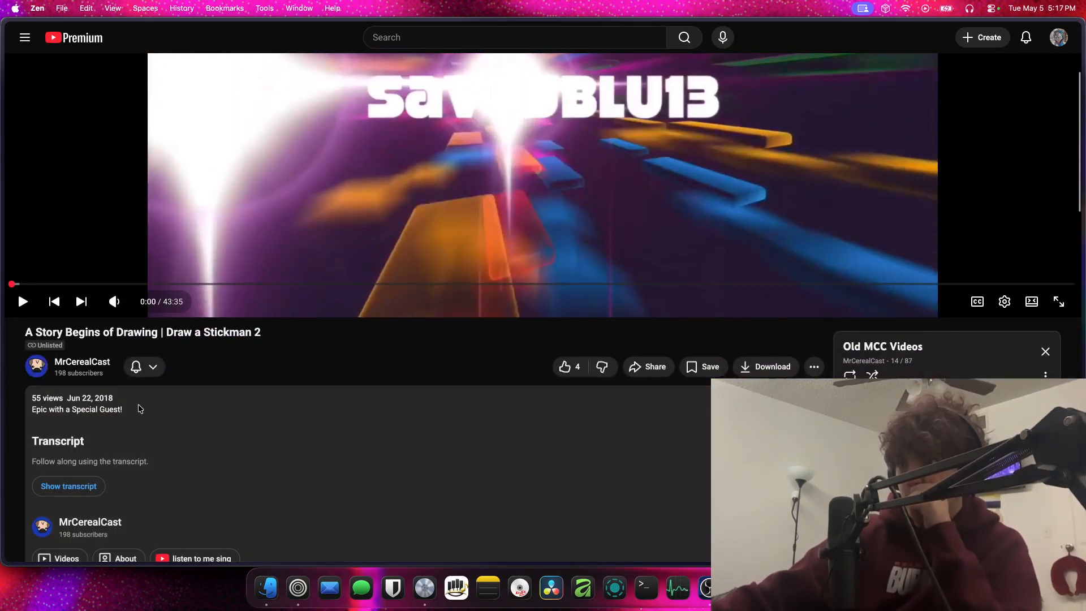
Close the YouTube video's browser tab and switch to Logic Pro
mouse_move(9, 78)
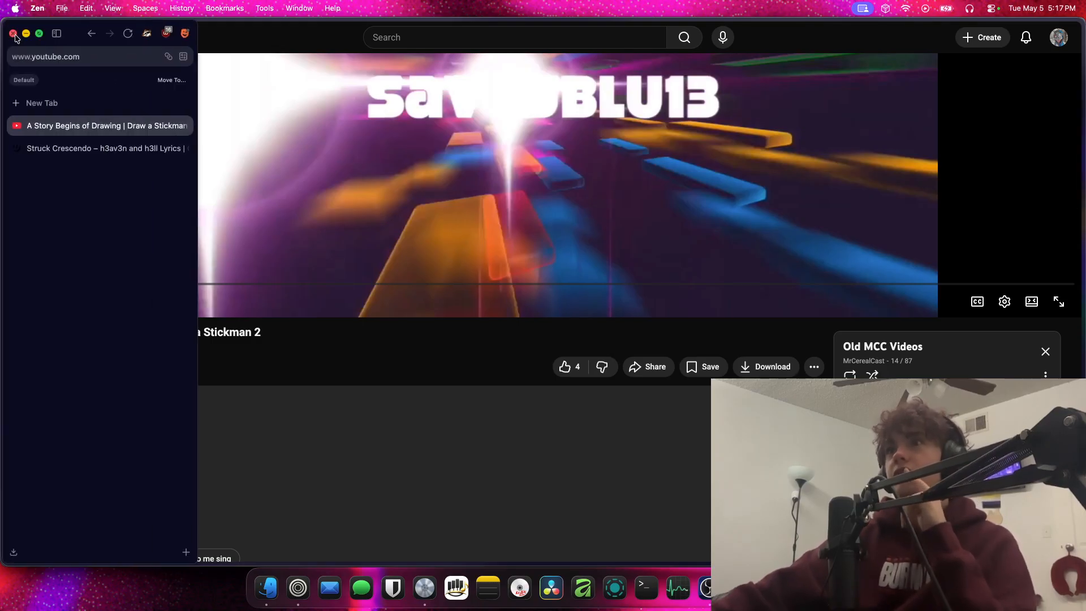
left_click(183, 127)
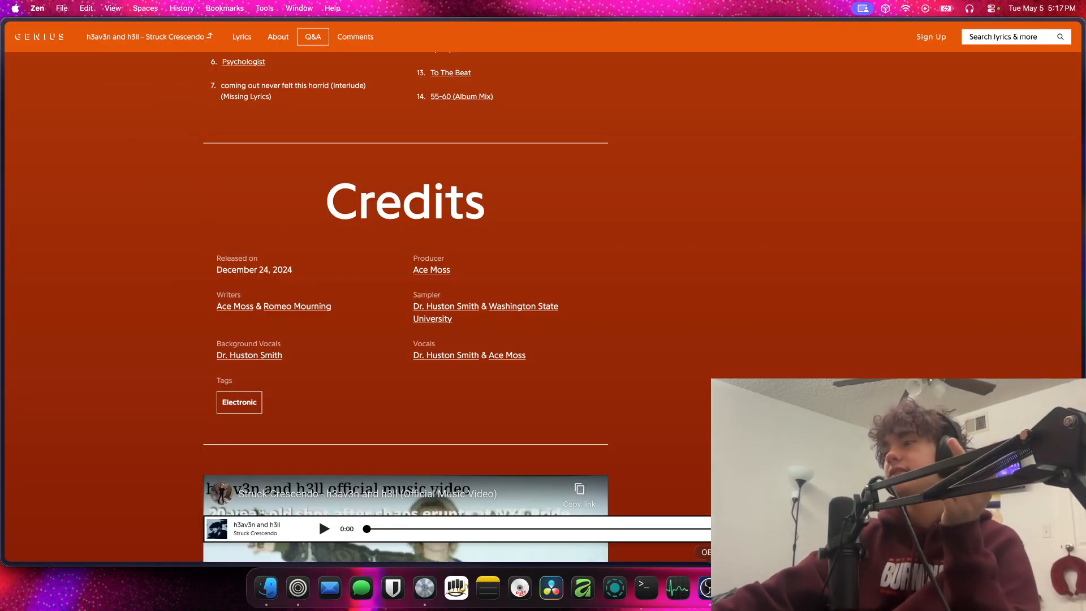
left_click(420, 586)
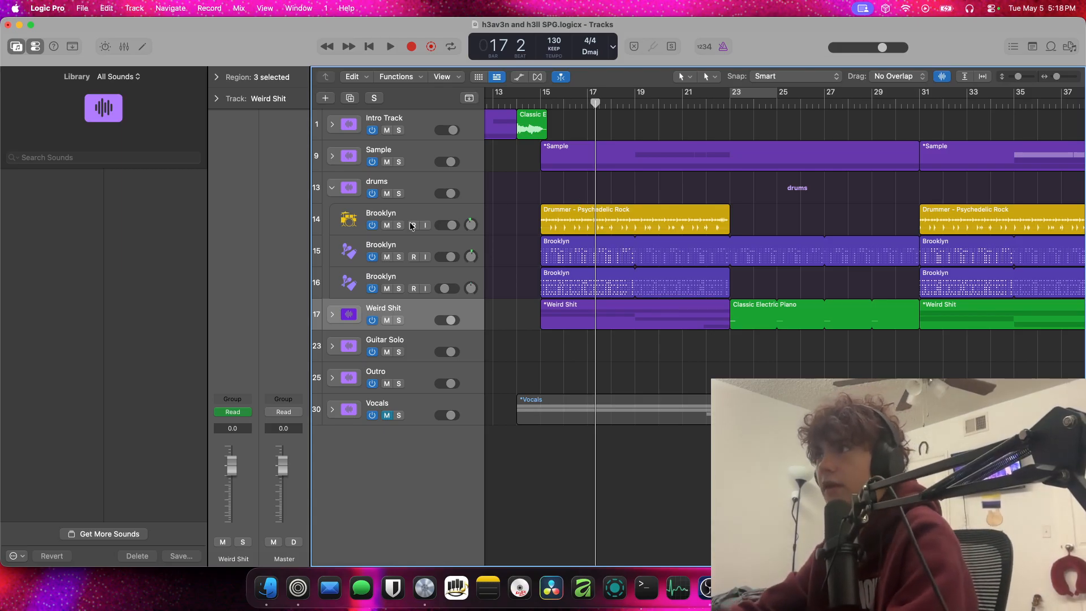
Solo the yellow Brooklyn drummer track in the drums stack and set a cycle range from bar 15 to bar 23
scroll(485, 208, "down", 5)
scroll(485, 208, "up", 8)
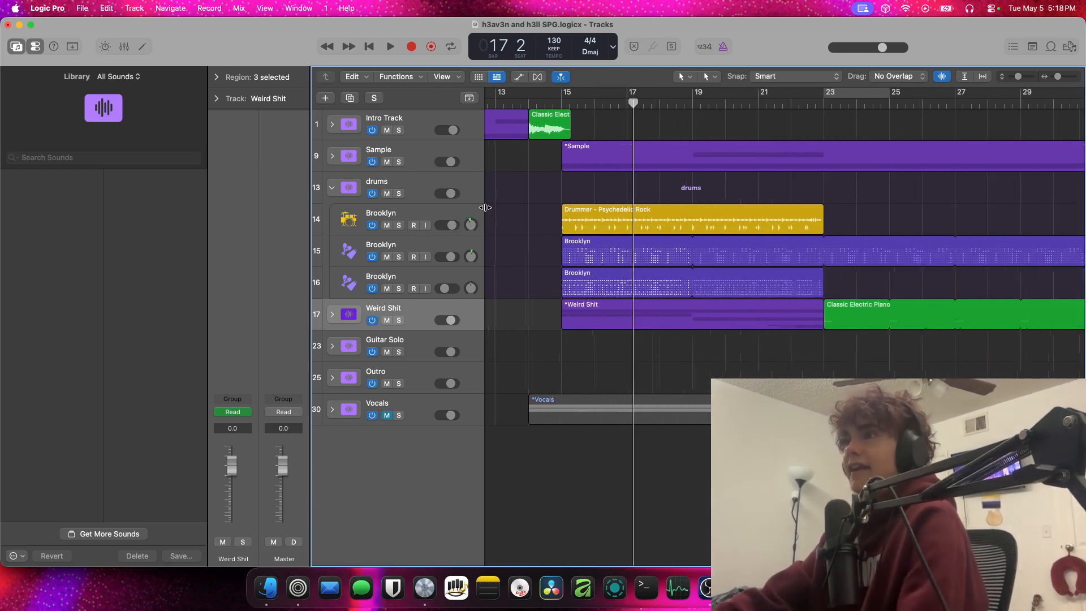
scroll(484, 197, "down", 5)
scroll(485, 197, "up", 6)
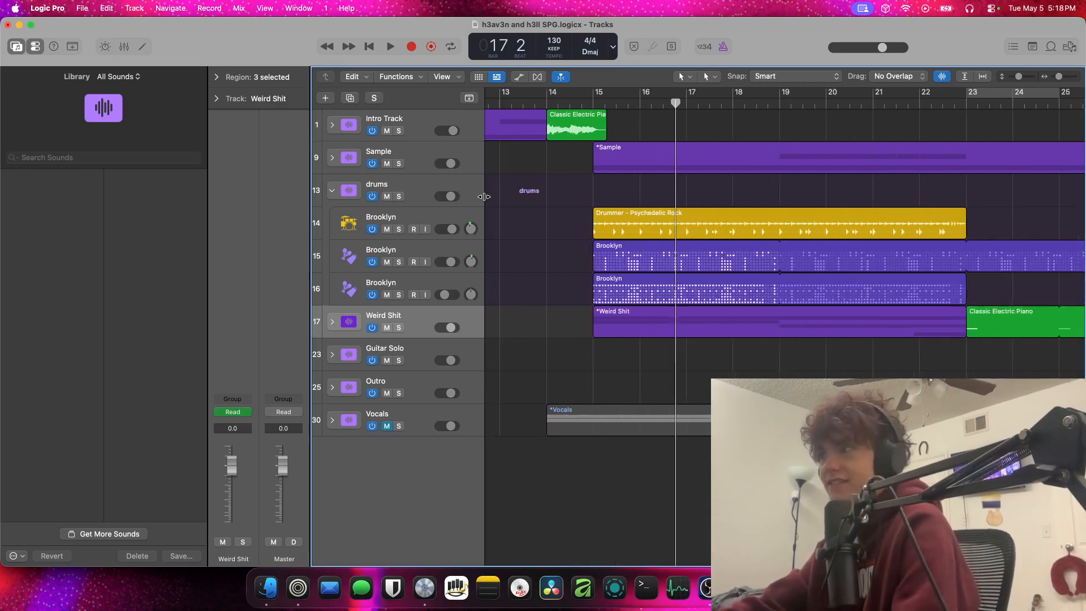
scroll(485, 197, "down", 3)
scroll(484, 196, "down", 2)
scroll(480, 215, "up", 5)
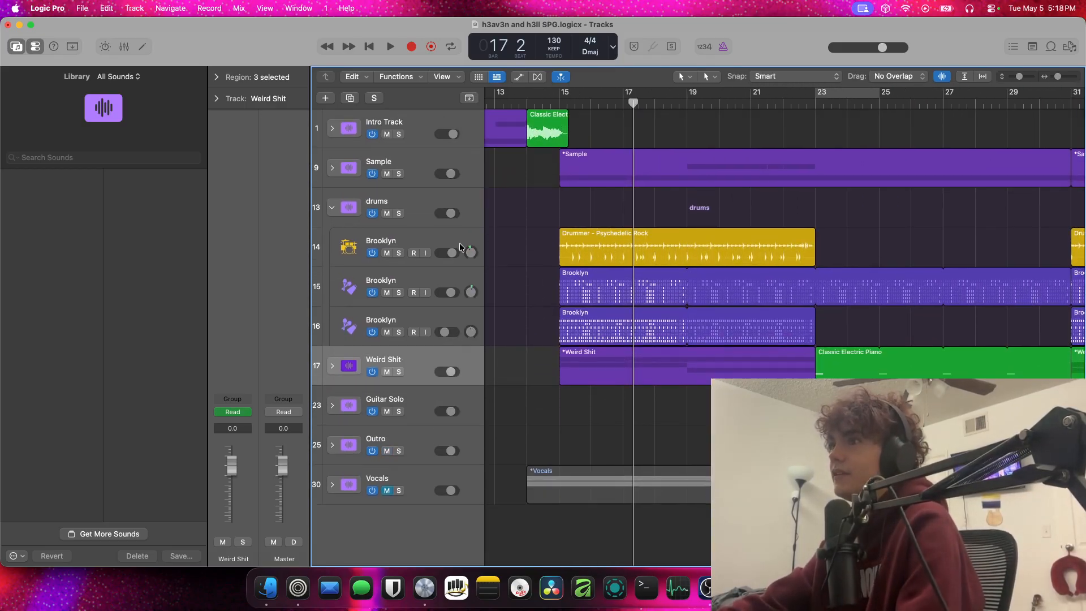
left_click(398, 254)
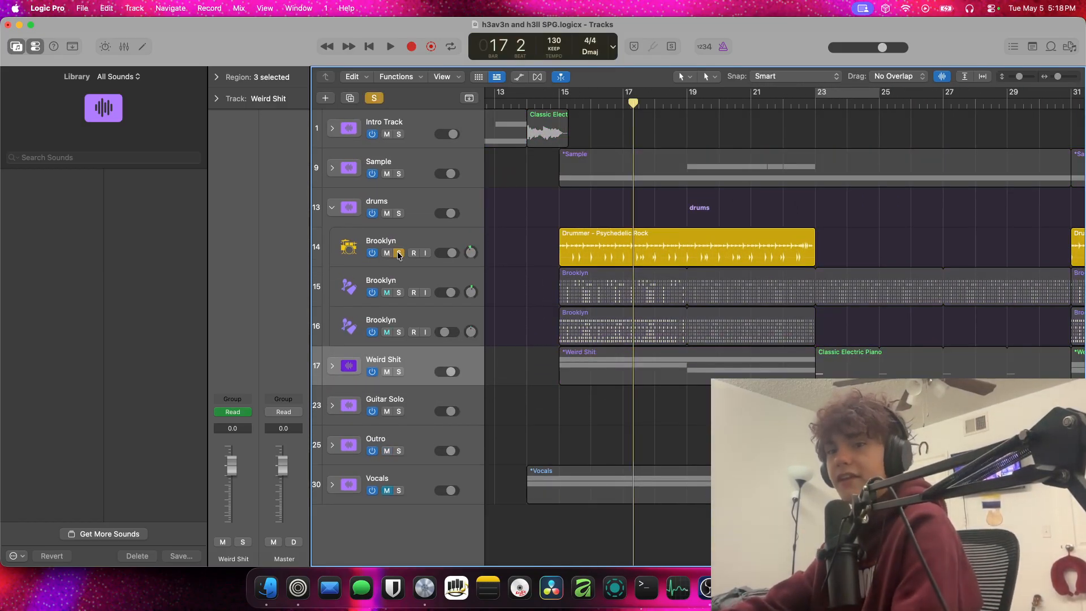
left_click(559, 103)
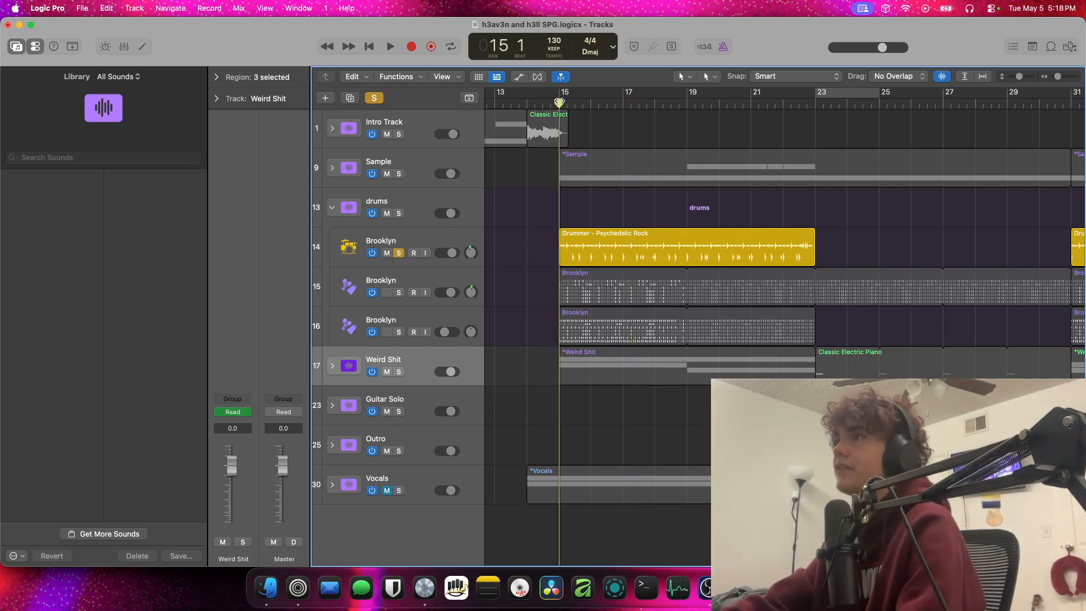
left_click_drag(559, 102, 815, 100)
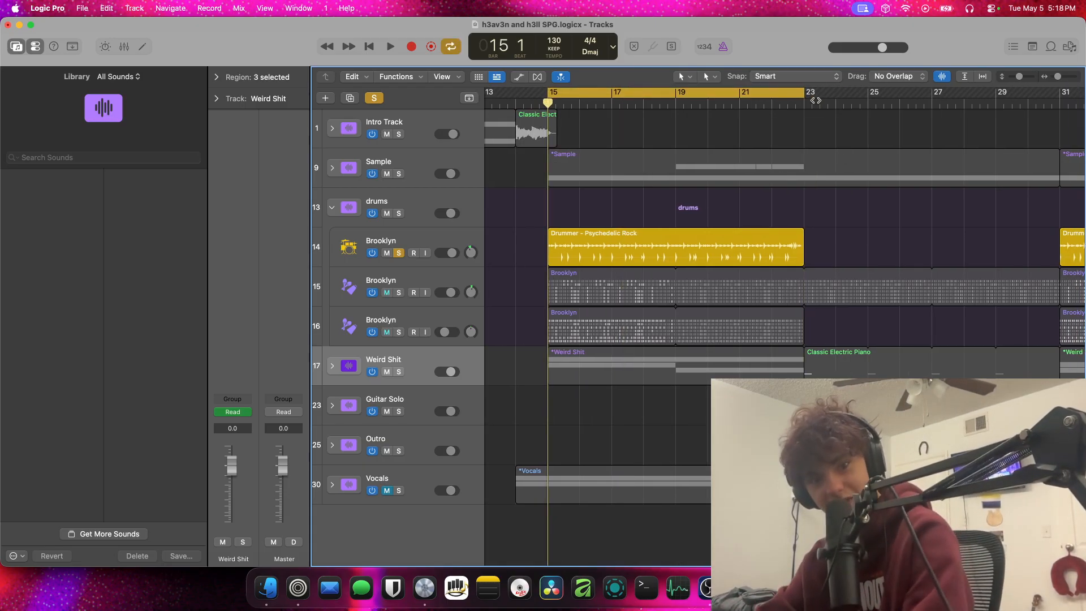
Select the soloed Brooklyn drummer track and play its Psychedelic Rock region in short passes from bar 15
key("space")
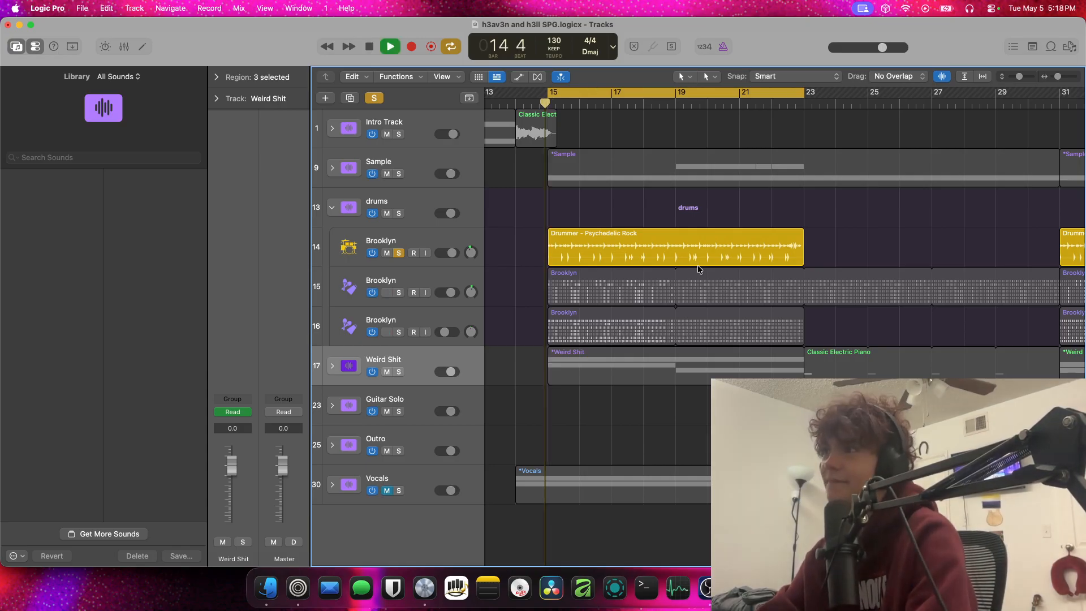
left_click(474, 233)
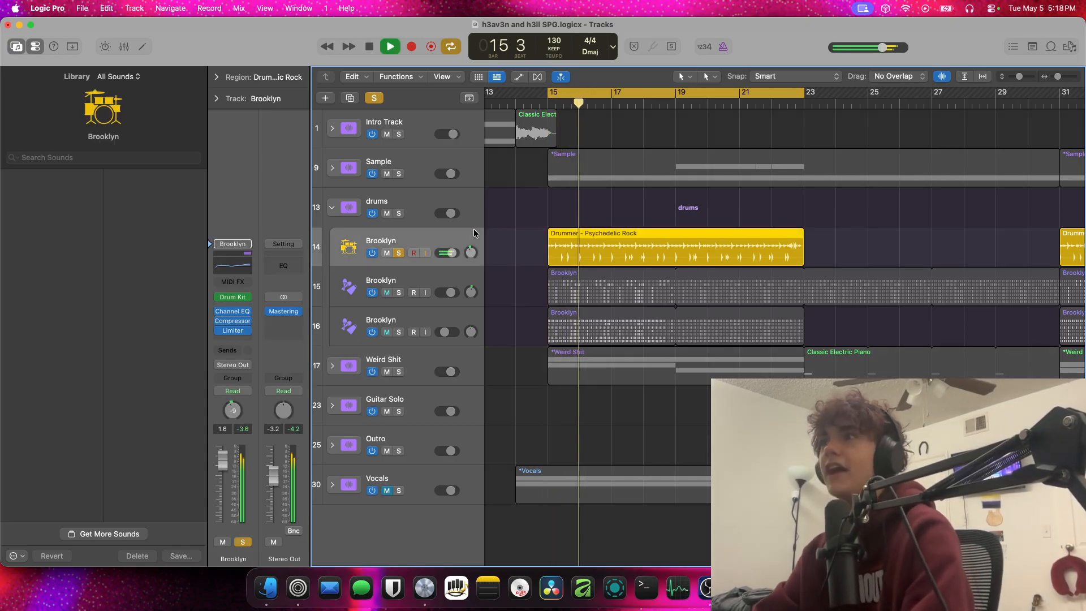
key("space")
left_click(557, 222)
scroll(567, 218, "left", 1)
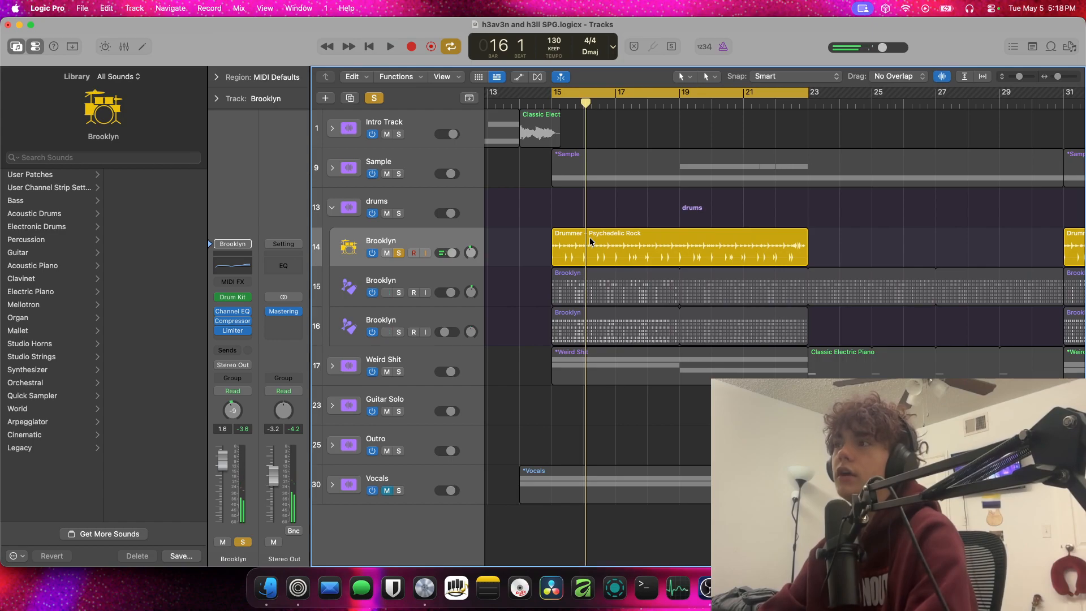
key("space")
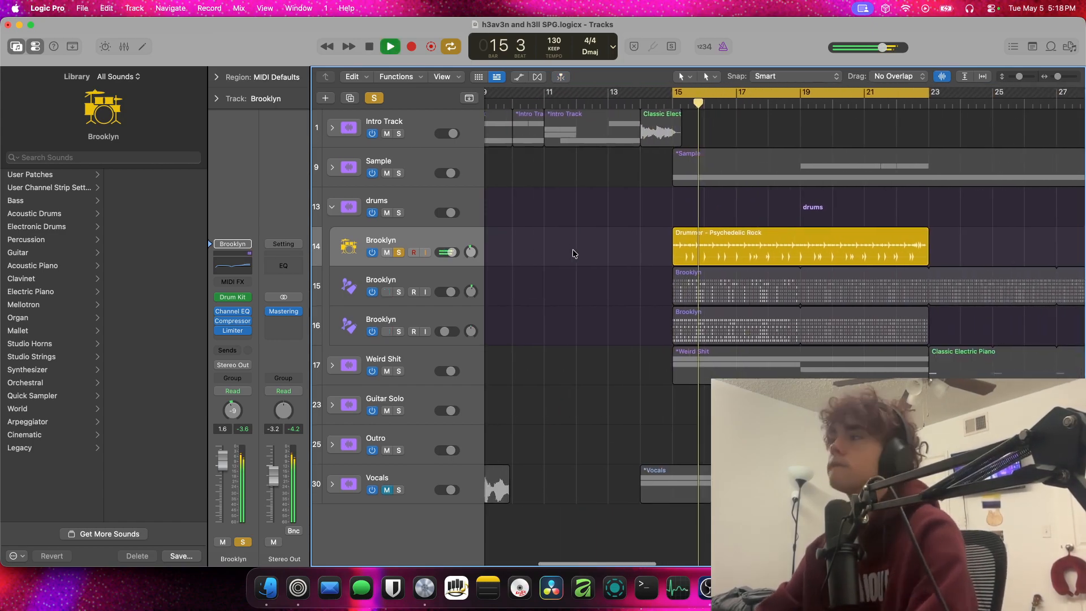
key("space")
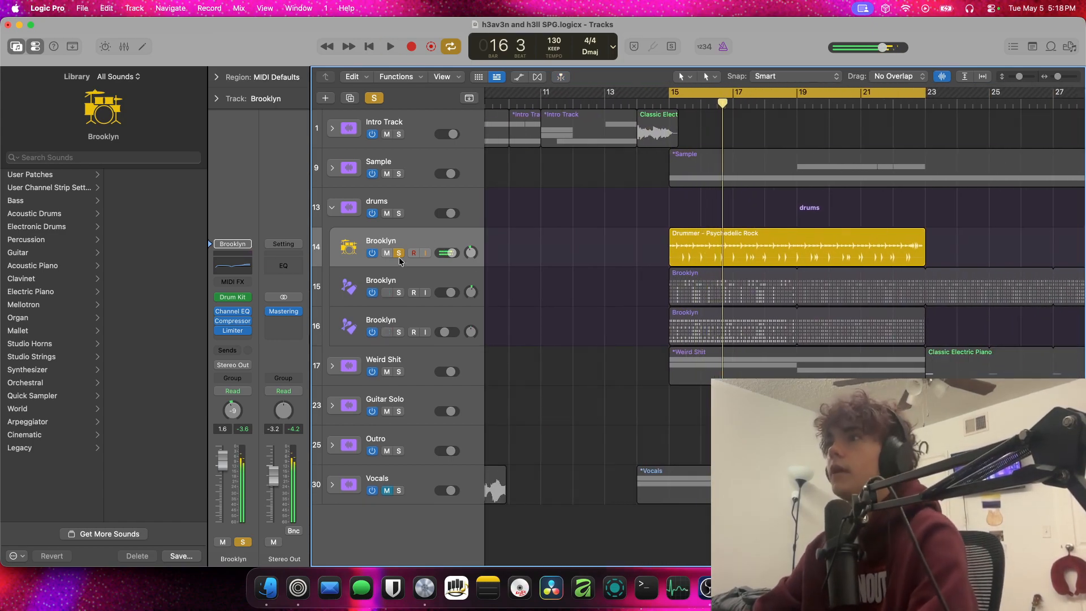
Turn off the drummer track's solo, mute both Brooklyn percussion tracks, and play the cycle to hear the drummer with the other layers
left_click(399, 253)
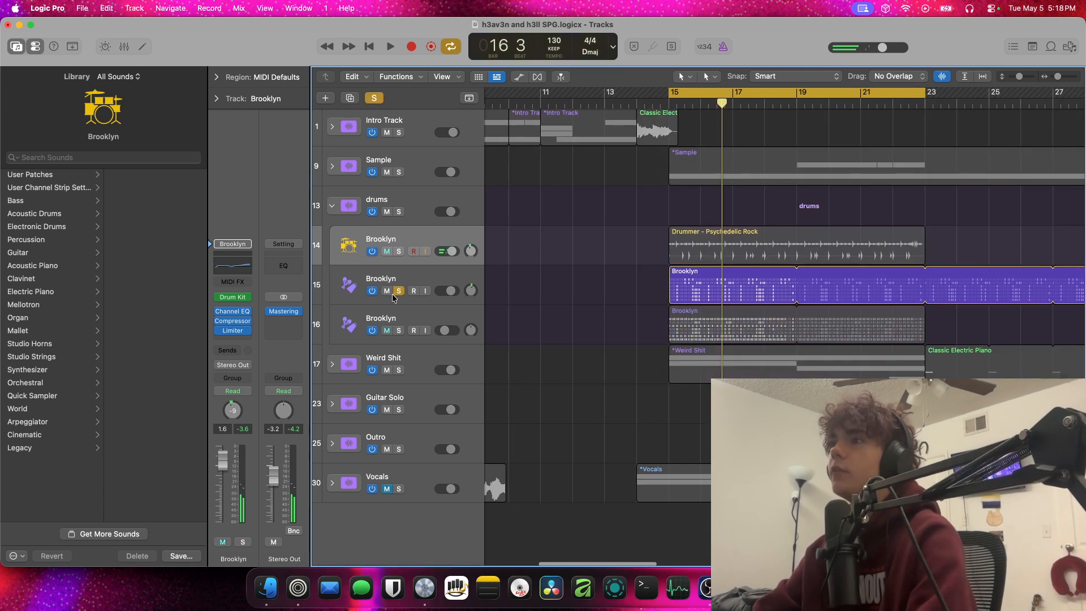
left_click(386, 292)
left_click(388, 332)
key("space")
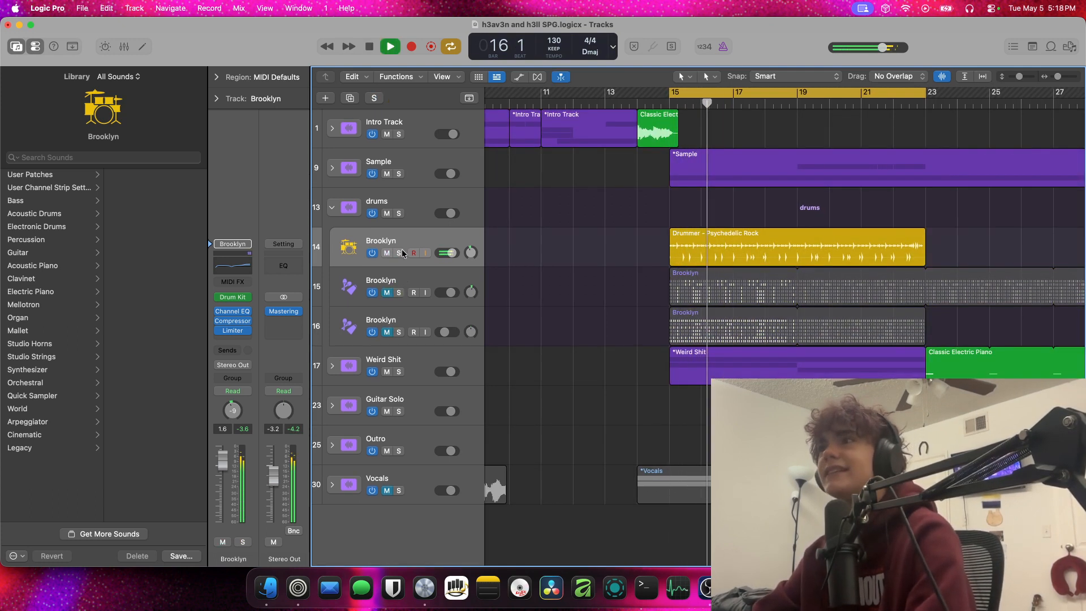
key("space")
Unmute and solo the first Brooklyn percussion track, and play the cycle to hear it alone until about bar 17
key("space")
left_click(386, 291)
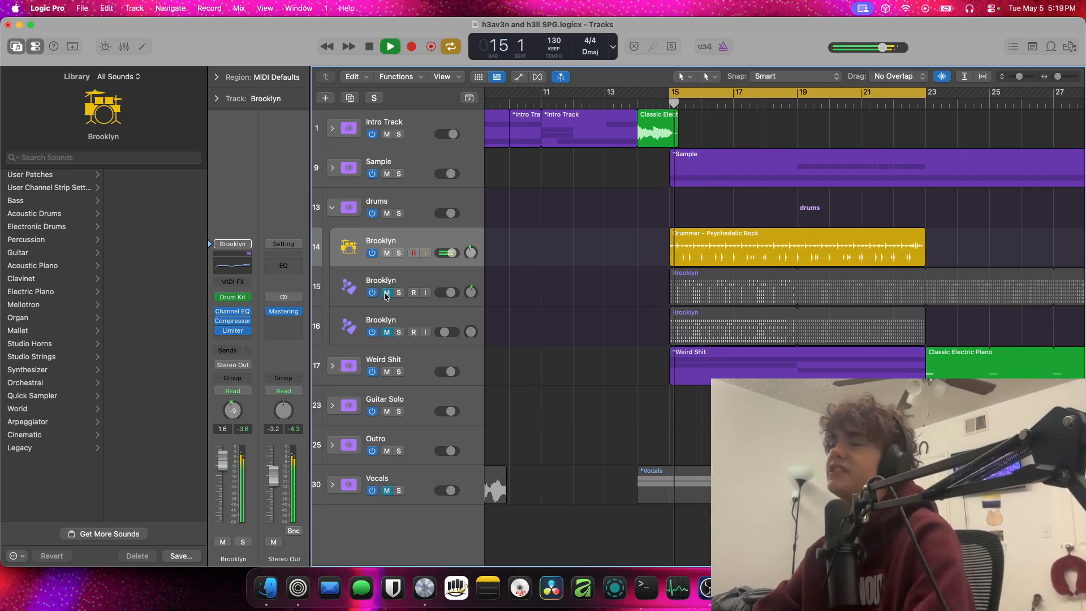
key("space")
left_click(425, 292)
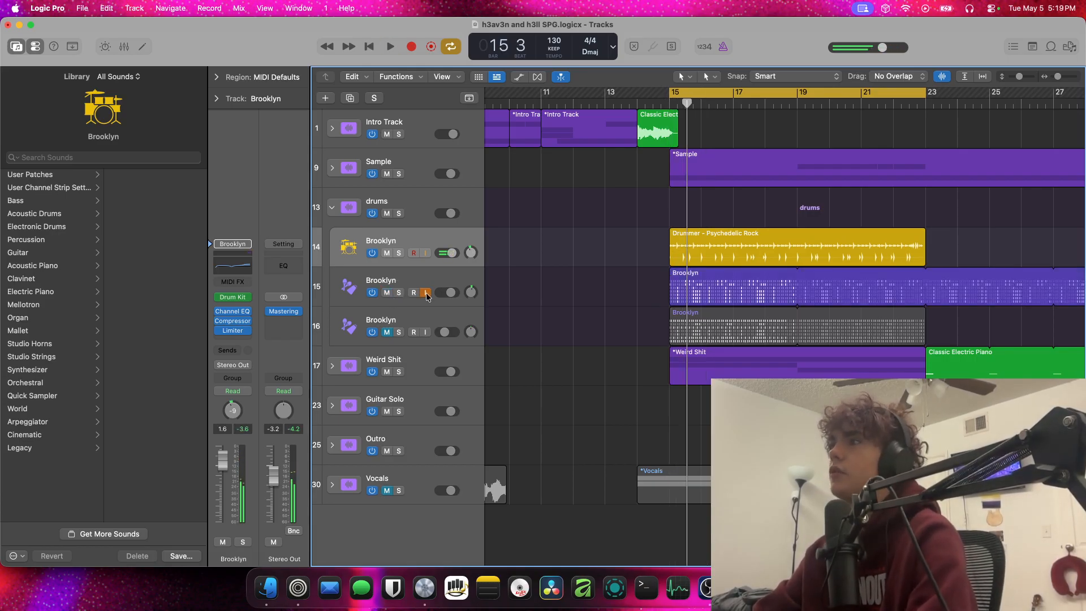
left_click(400, 293)
key("space")
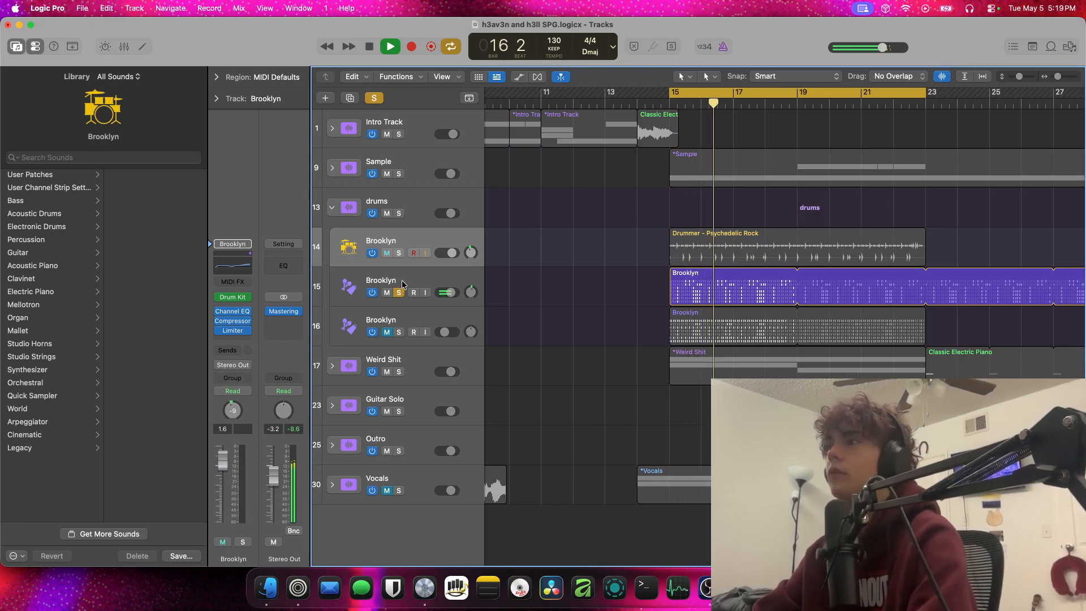
key("space")
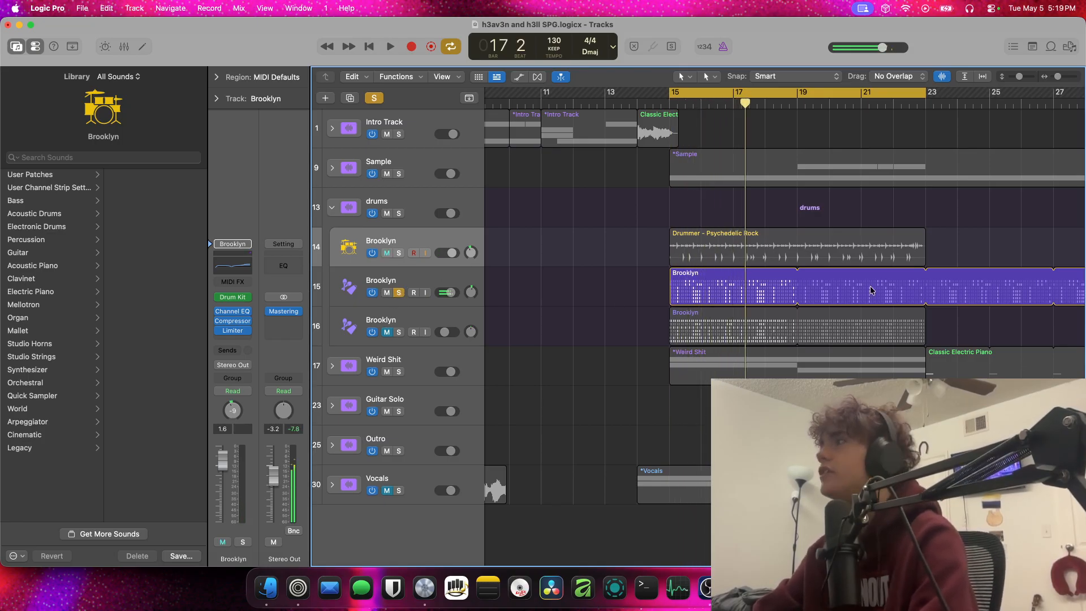
Turn off cycle mode and play from bar 23, selecting the first Brooklyn percussion track and toggling its solo off and back on
left_click(926, 103)
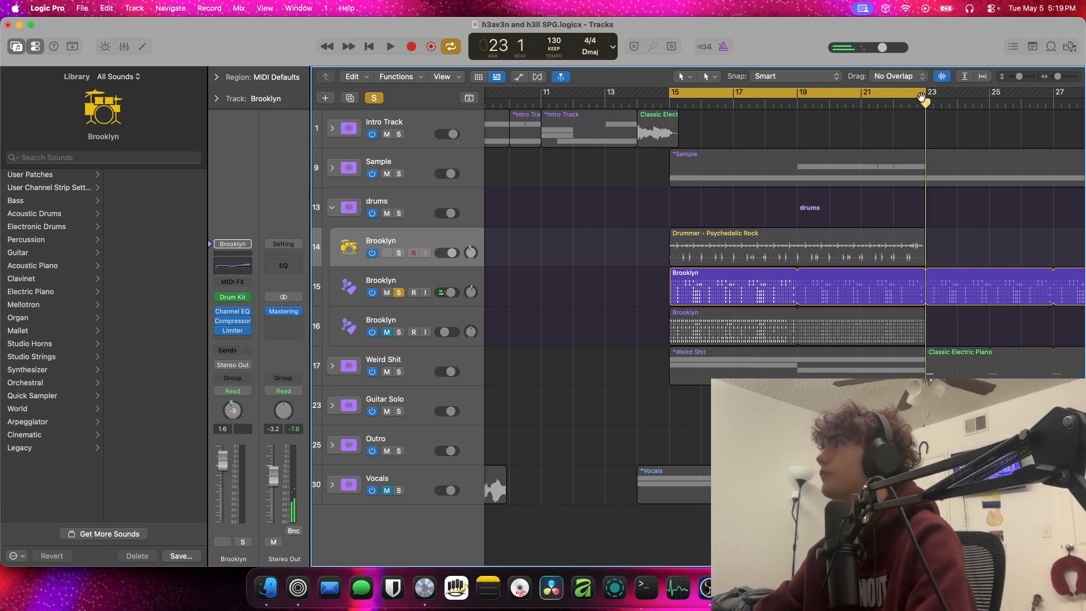
left_click(922, 97)
key("space")
left_click(400, 285)
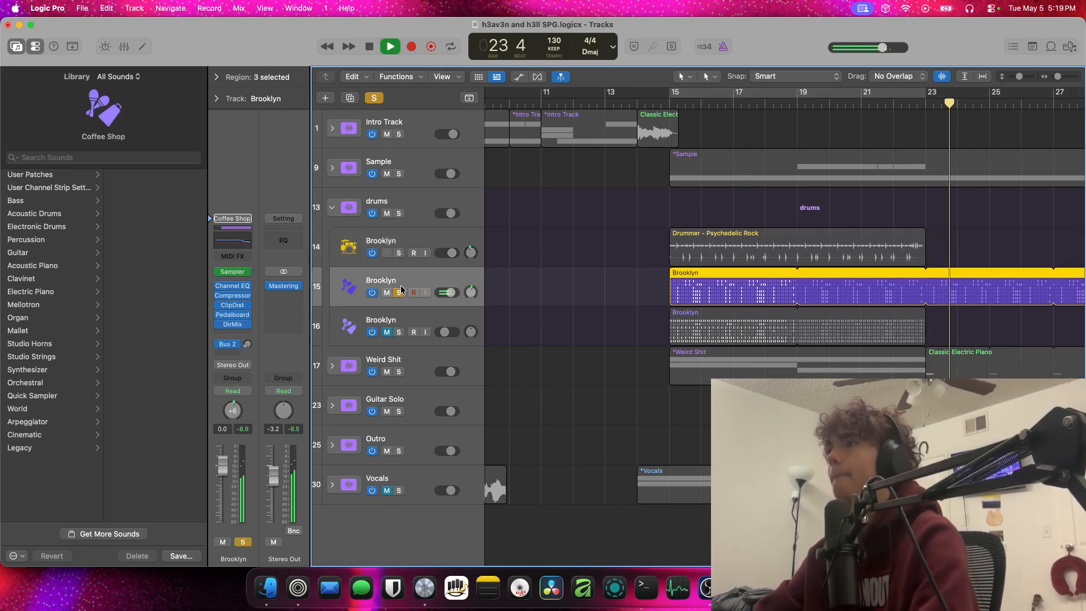
left_click(400, 288)
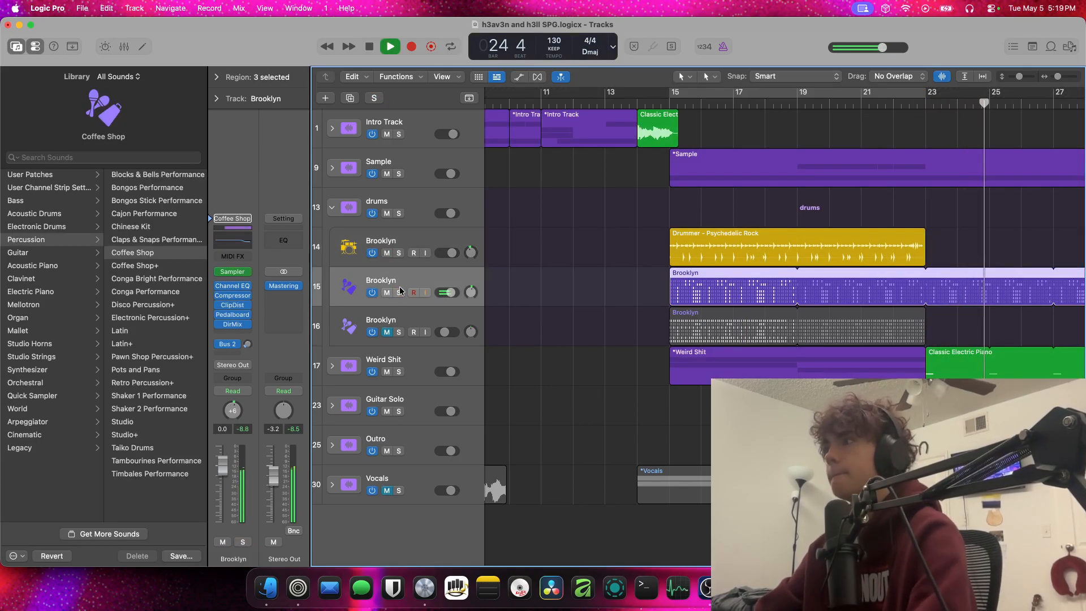
left_click(399, 292)
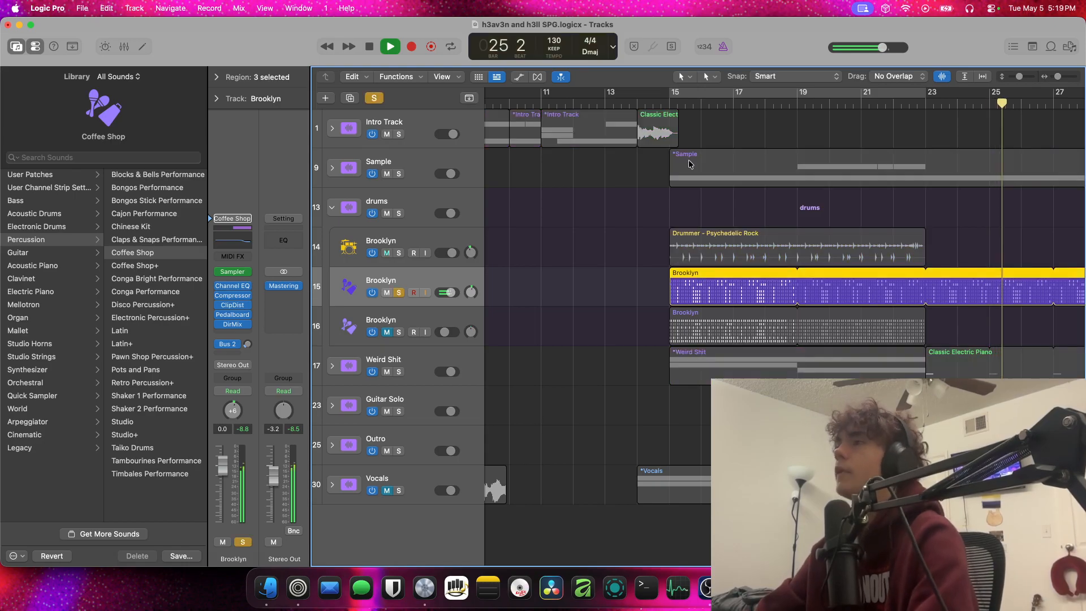
Return playback to bar 15, stop it, and set the soloed Brooklyn percussion track's pan to +5
left_click(667, 101)
key("space")
mouse_move(474, 291)
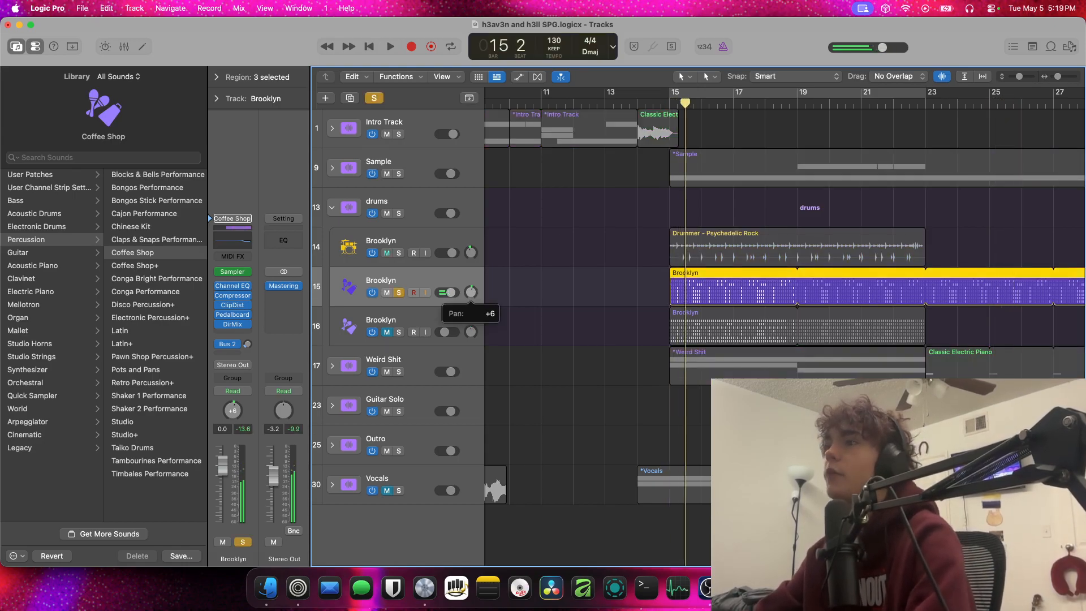
left_click_drag(473, 291, 474, 290)
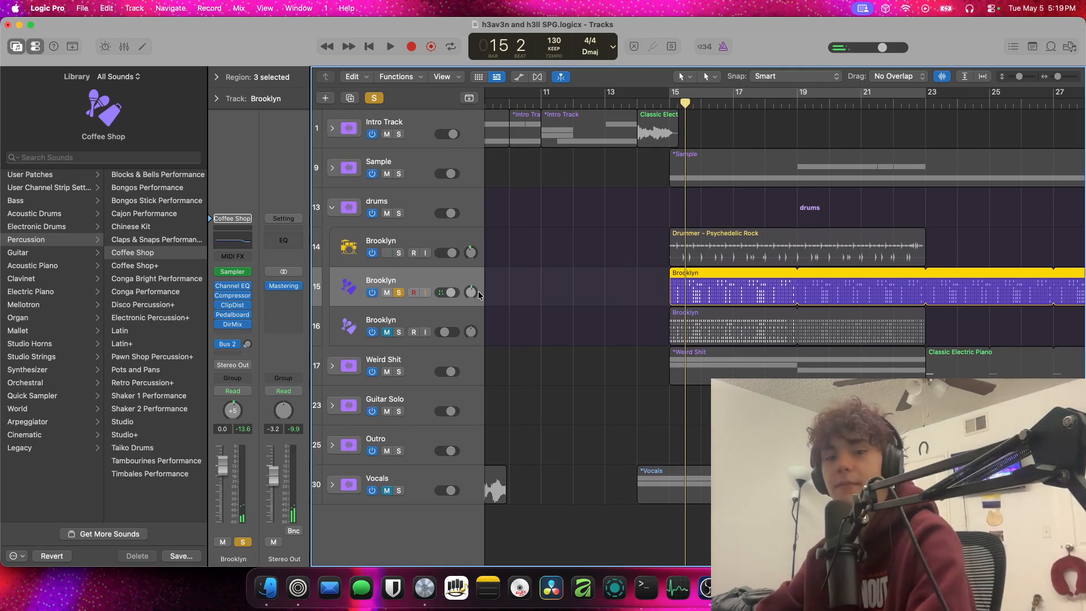
Play the soloed first Brooklyn percussion track on from bar 15
scroll(477, 291, "down", 2)
scroll(477, 294, "up", 2)
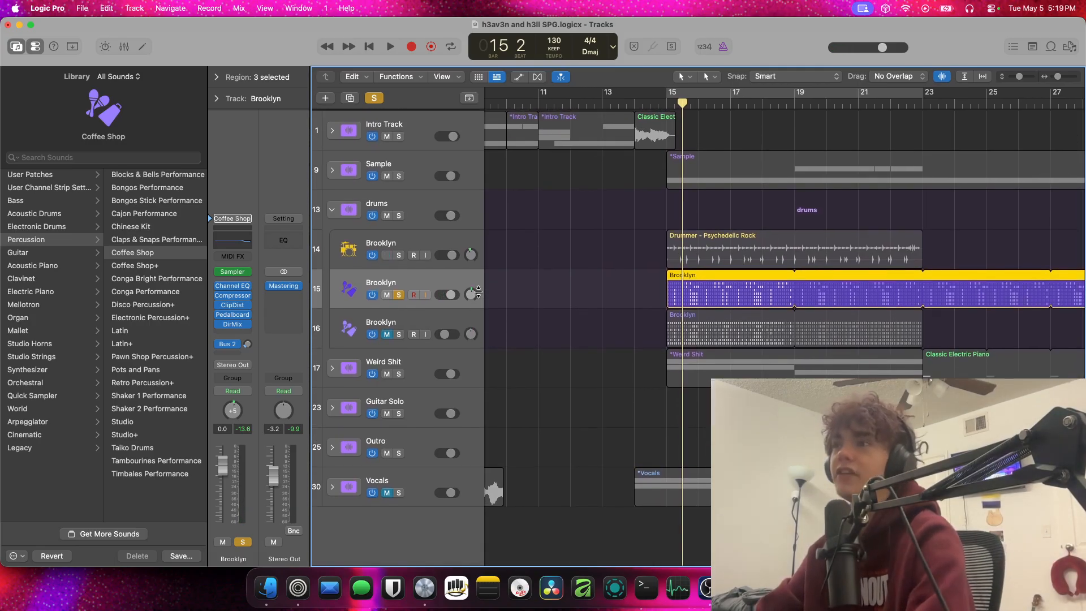
key("space")
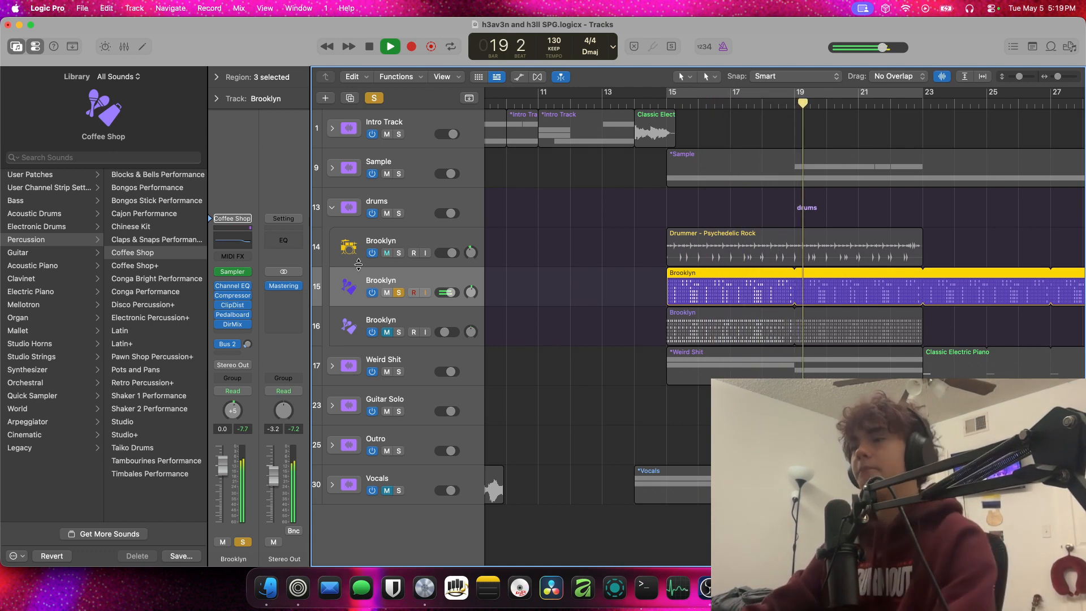
Rename the soloed Brooklyn percussion track to Coffee Shop and stop playback
right_click(384, 281)
left_click(417, 331)
key("BackSpace")
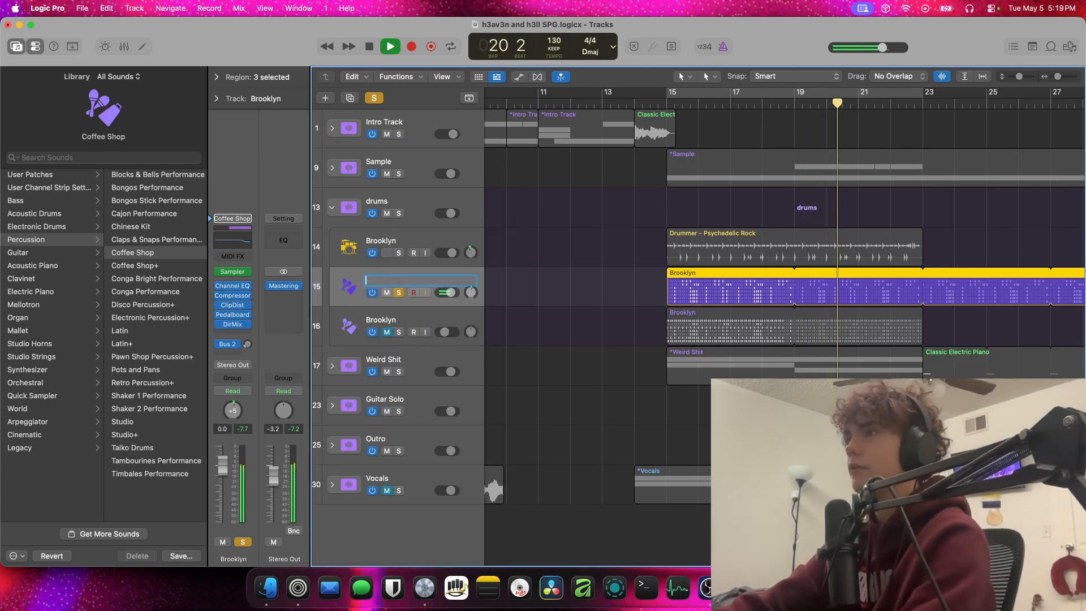
key("Return")
key("space")
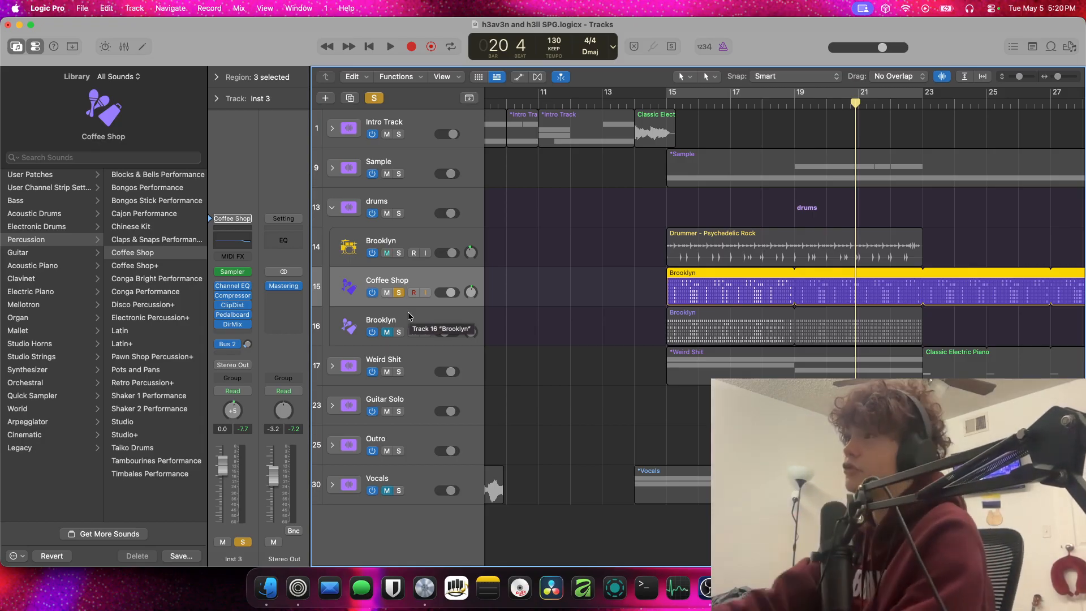
Play on from bar 20, move the solo from Coffee Shop to the remaining Brooklyn percussion track, and clear that solo too
key("space")
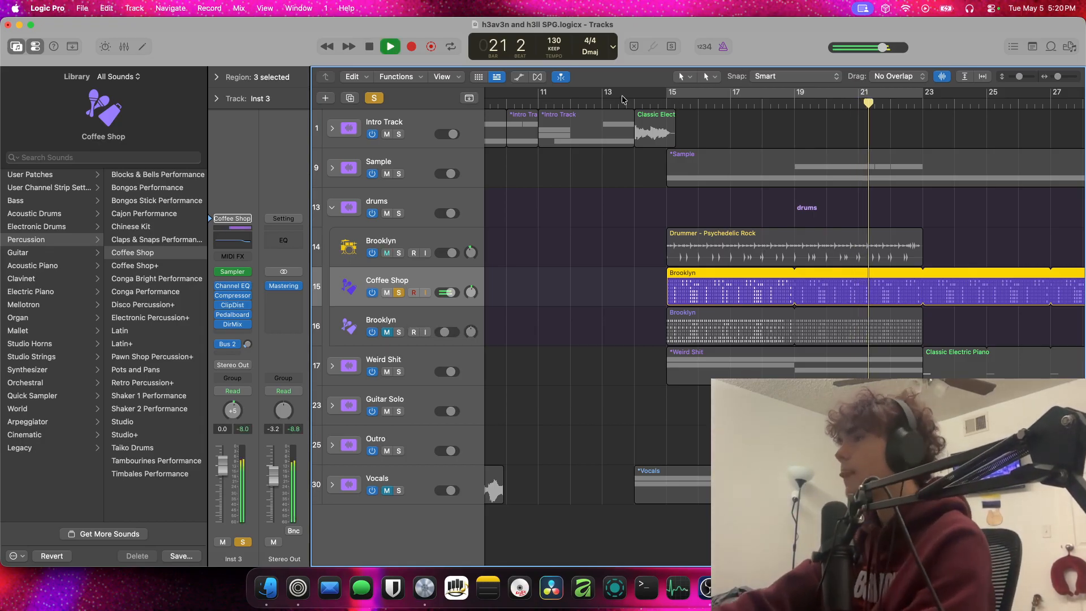
left_click(399, 332)
key("space")
left_click(398, 295)
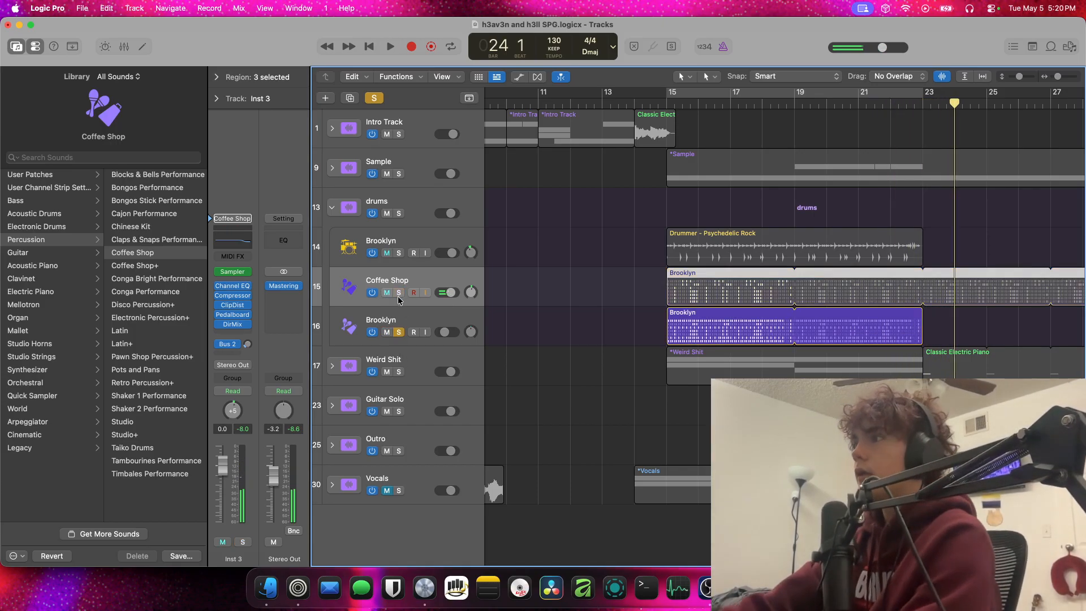
key("space")
key("space")
left_click(397, 330)
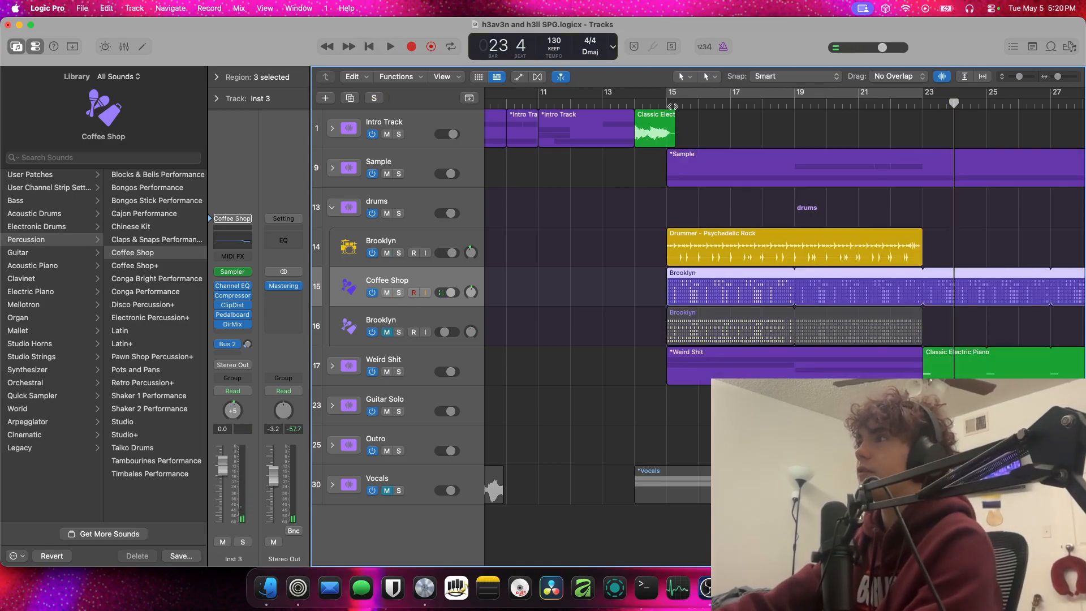
Play the unsoloed mix from bar 15 until about bar 17, keeping the remaining Brooklyn percussion track muted
left_click(669, 105)
key("space")
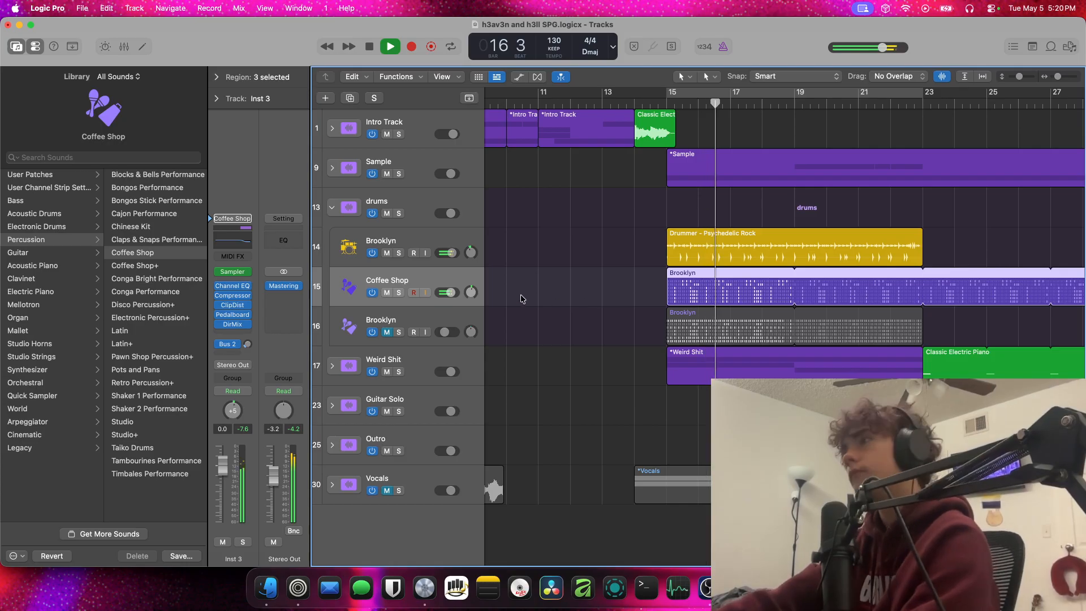
key("space")
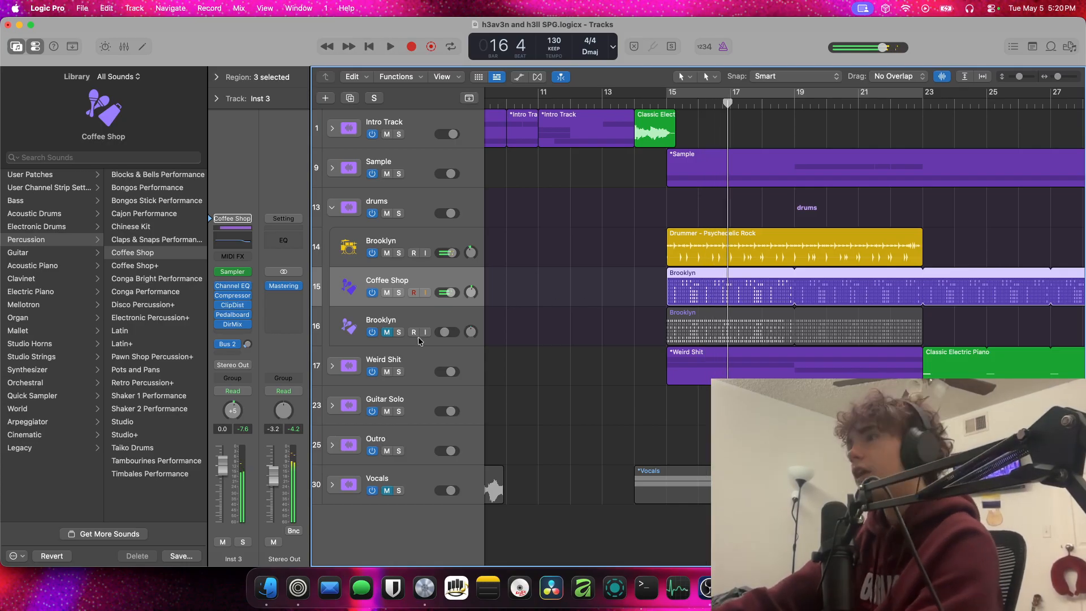
Unmute and solo the remaining Brooklyn percussion track, and play it alone from bar 15
left_click(387, 332)
left_click(398, 332)
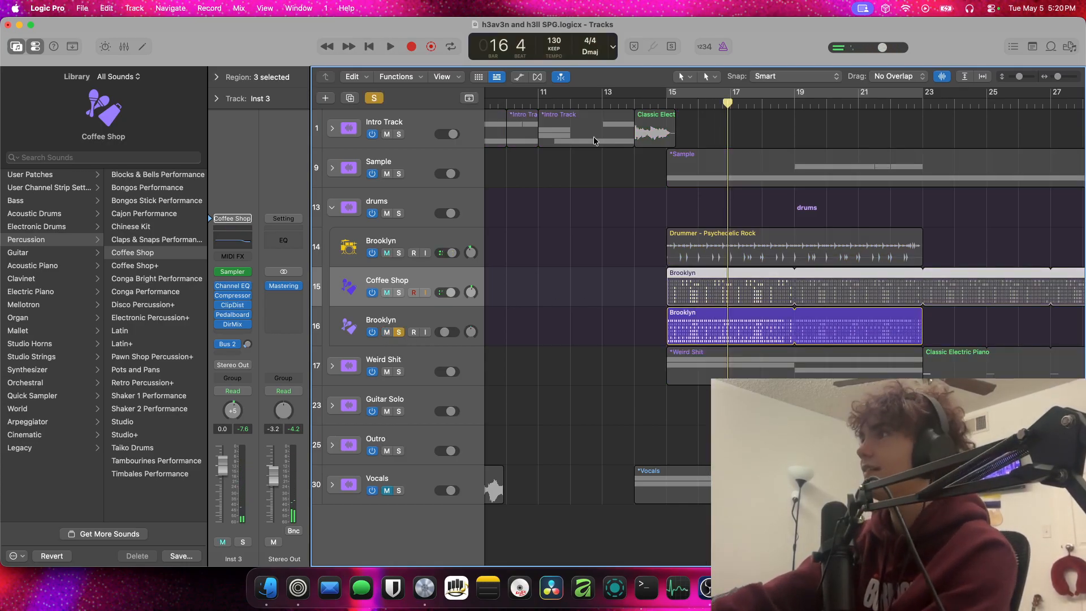
left_click(666, 107)
key("space")
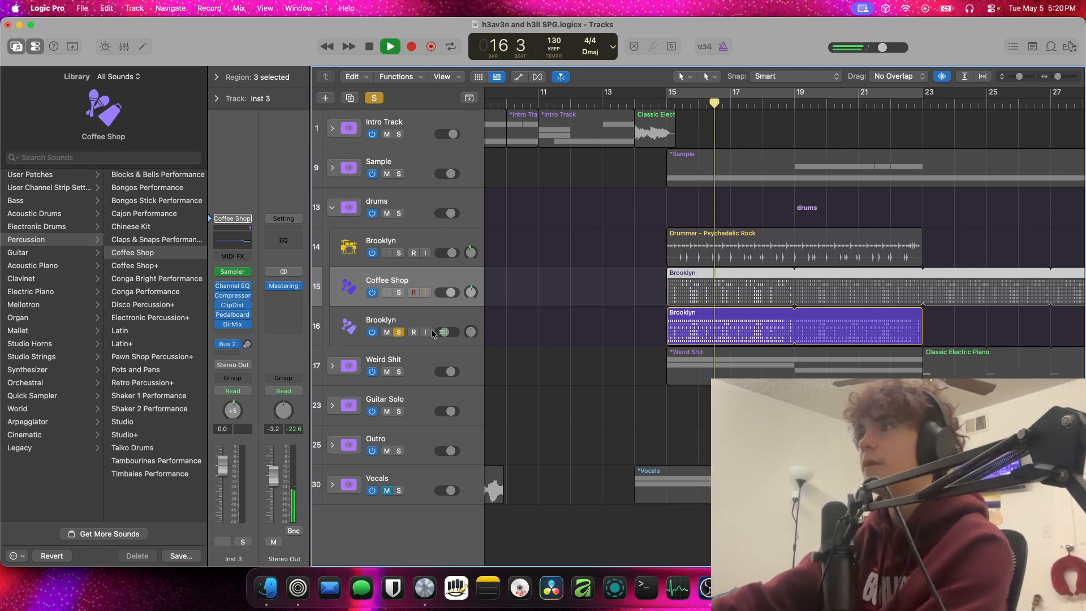
key("space")
Turn off the Brooklyn percussion track's solo and play all the layers together until about bar 26
left_click(403, 332)
key("space")
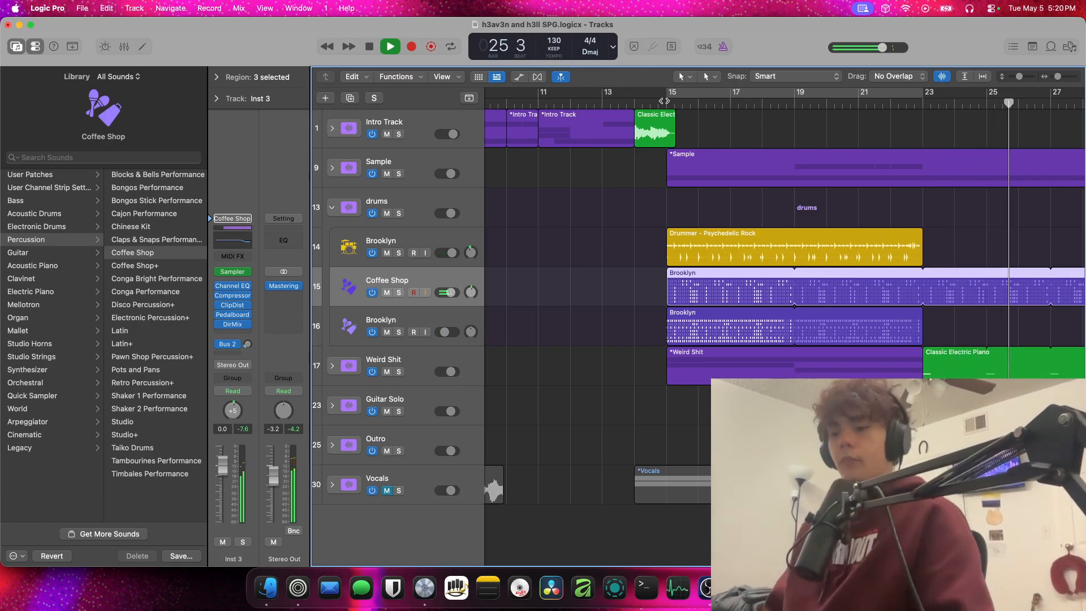
key("space")
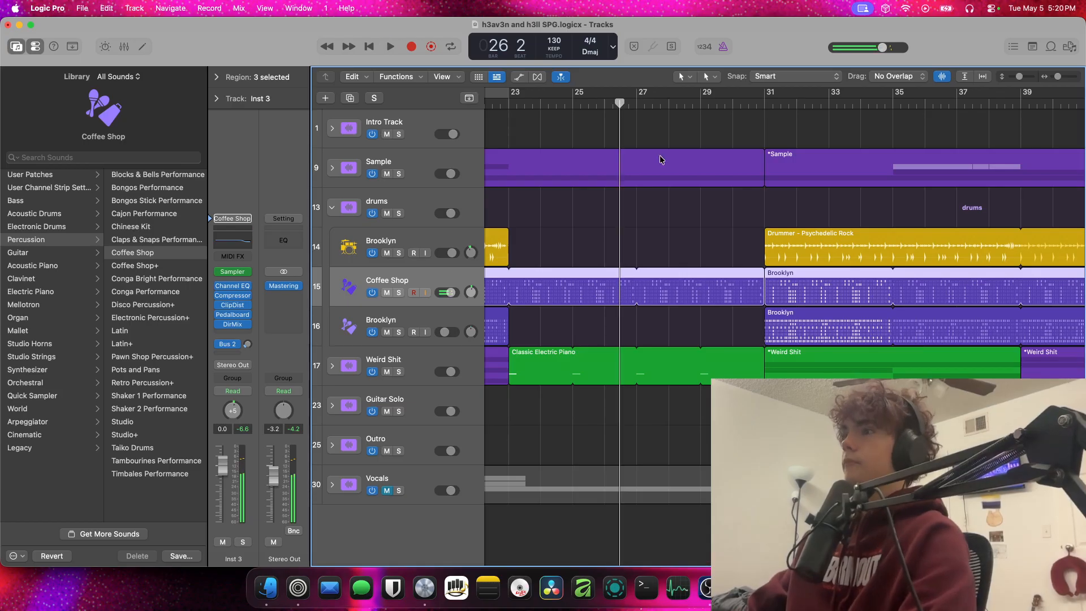
Collapse the drums stack and expand the Sample stack with the whole arrangement in view
left_click(331, 208)
key("z")
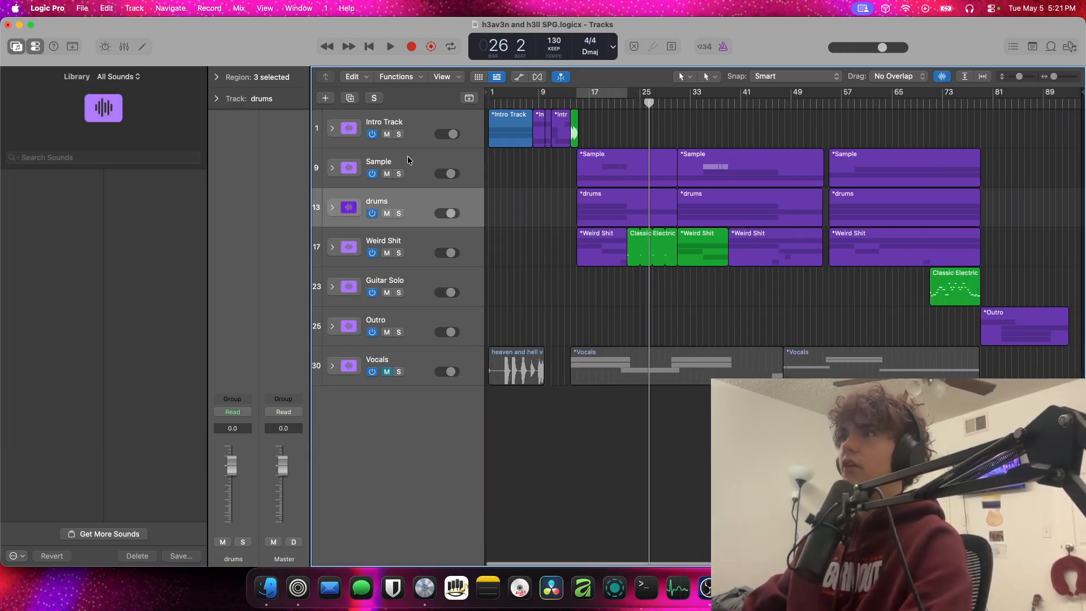
left_click(332, 168)
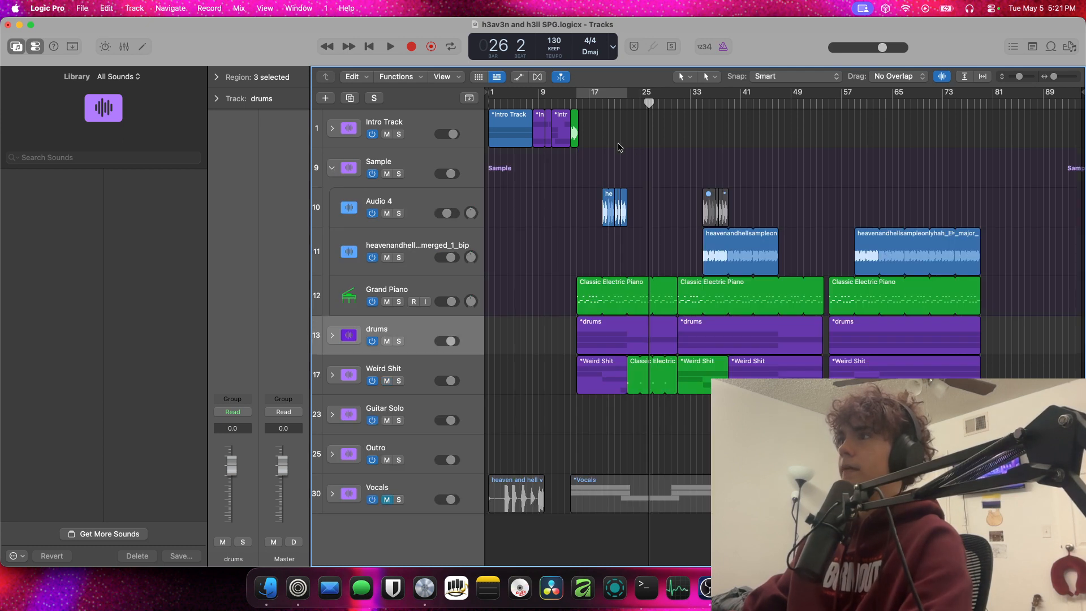
Play from about bar 17, solo the Audio 4 track to hear it alone until bar 22, and clear the solo
left_click(594, 106)
key("space")
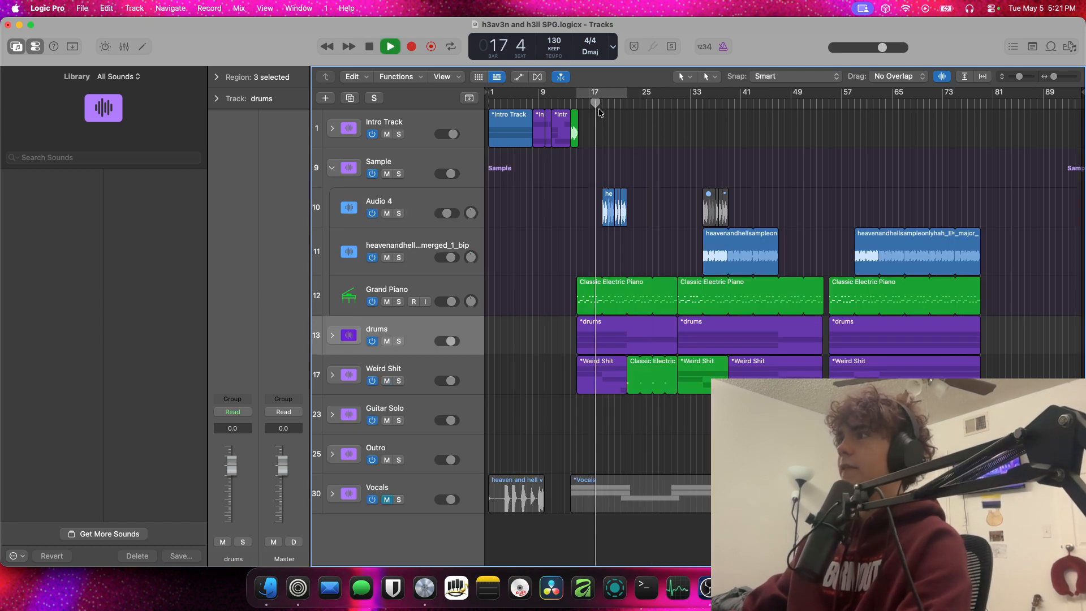
left_click(399, 214)
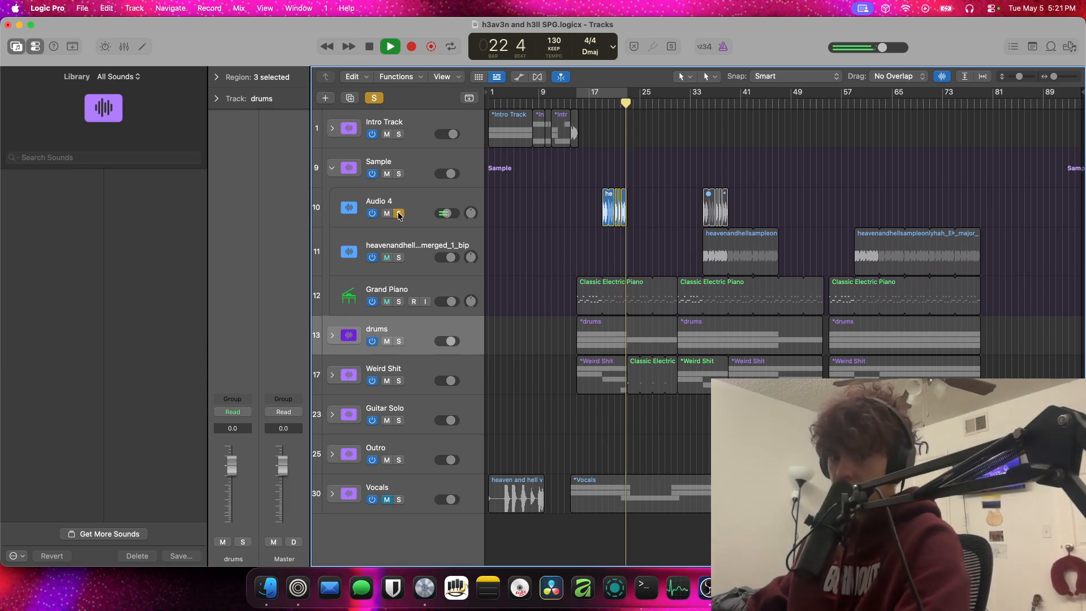
key("space")
left_click(398, 214)
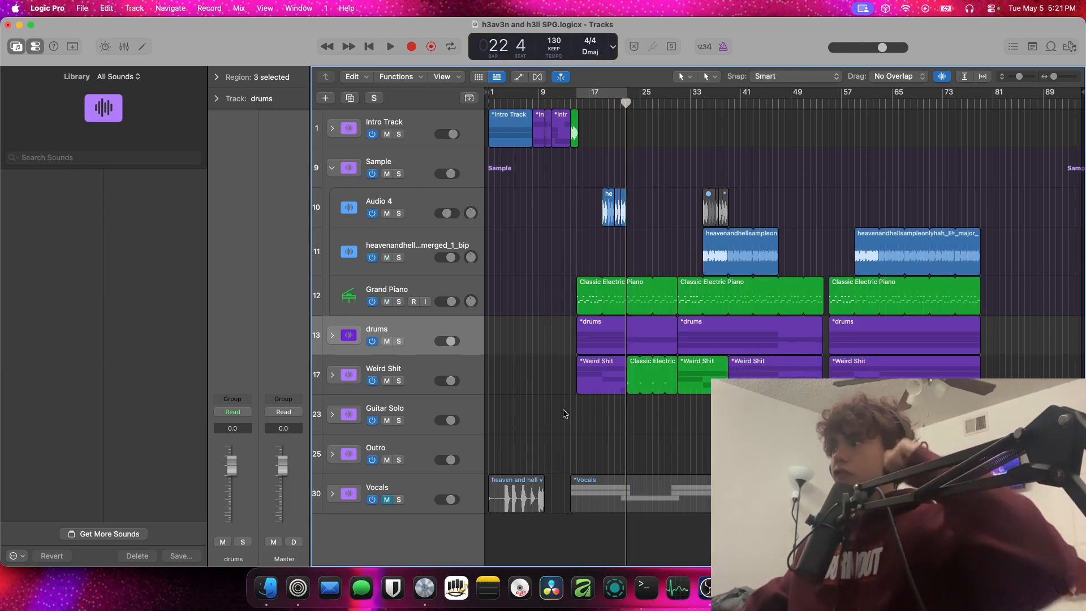
Play from bar 71 with the Guitar Solo stack briefly soloed, and check the track inside that stack before collapsing it
left_click(928, 104)
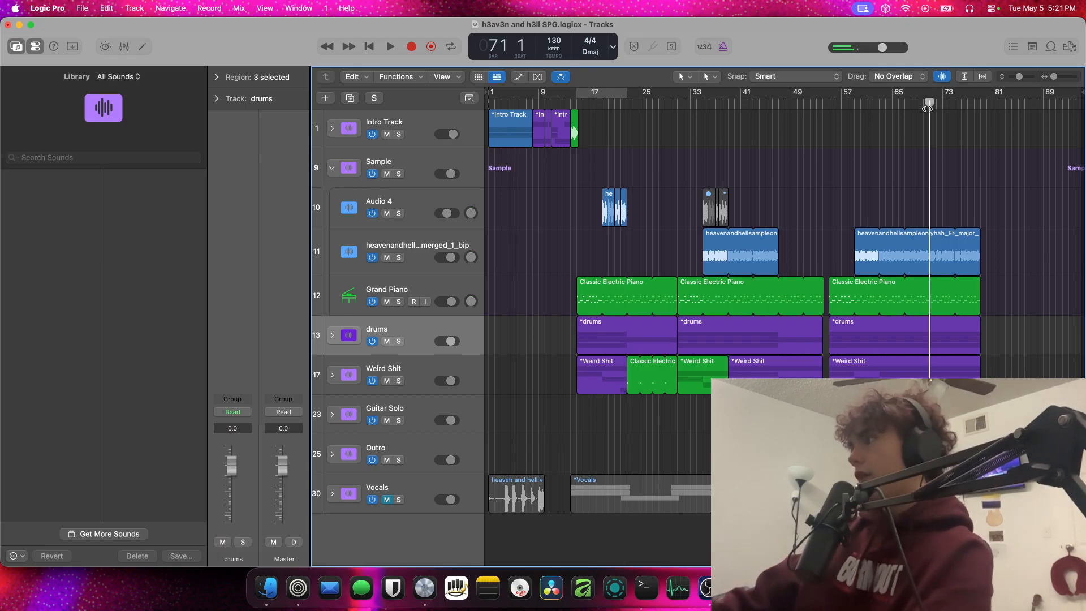
key("space")
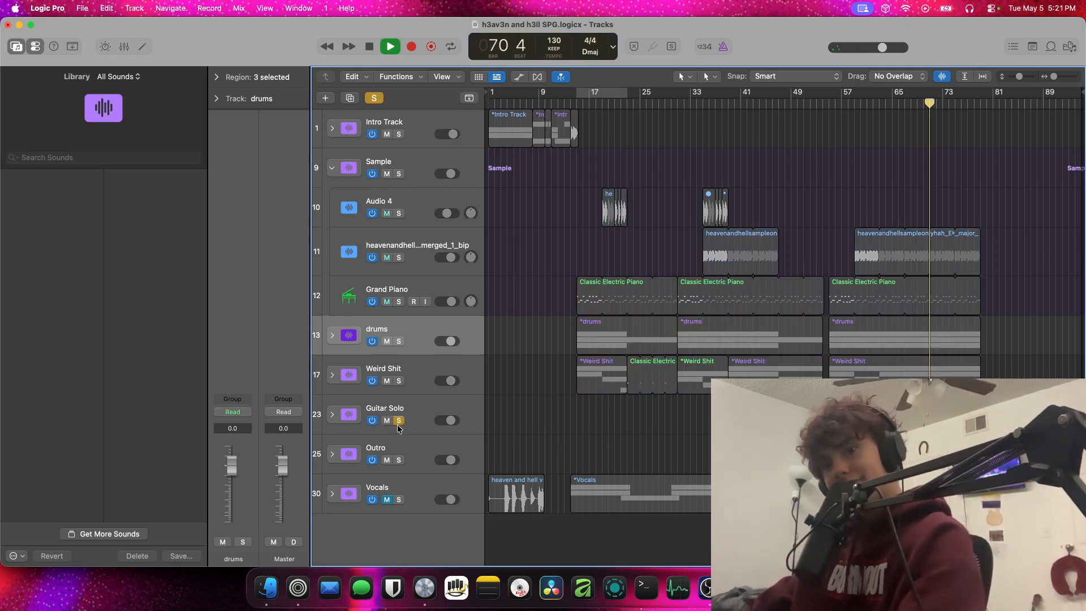
key("space")
left_click(331, 415)
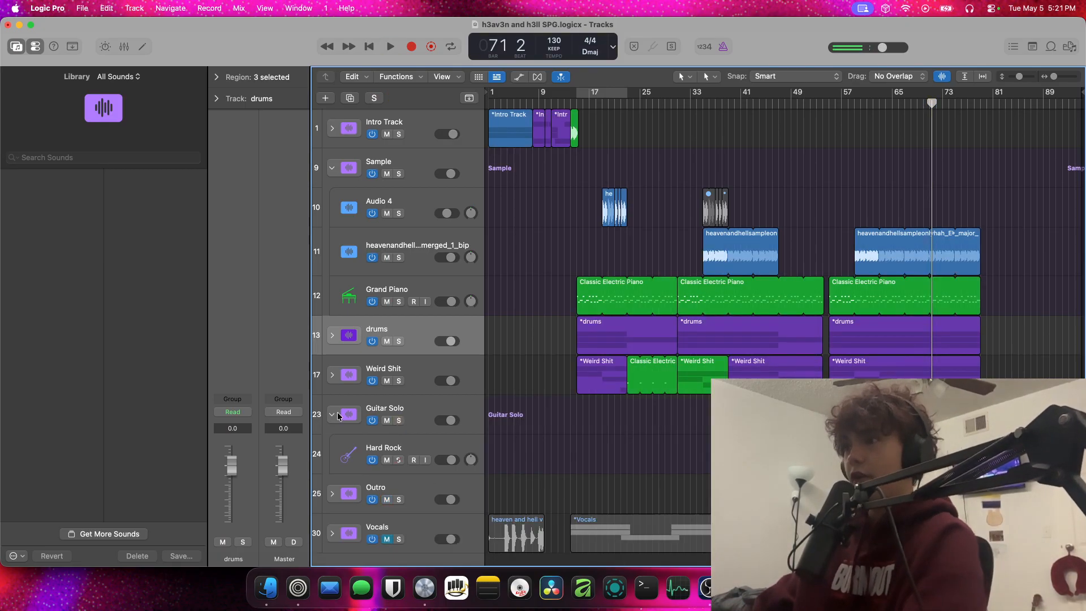
left_click(338, 416)
Expand the Outro stack and briefly play its opening from bar 79
left_click(411, 445)
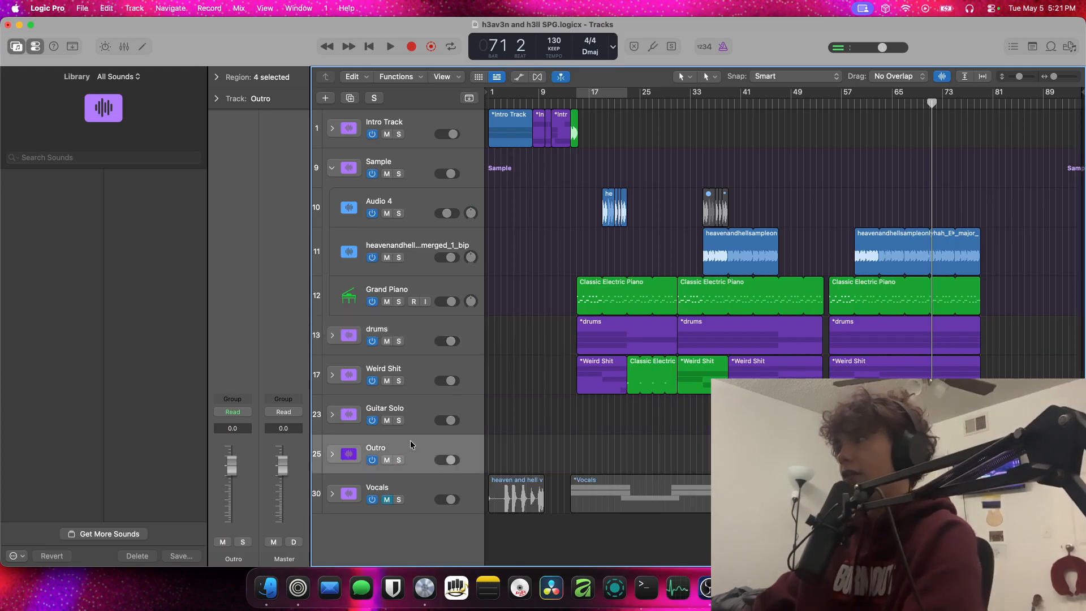
left_click(333, 454)
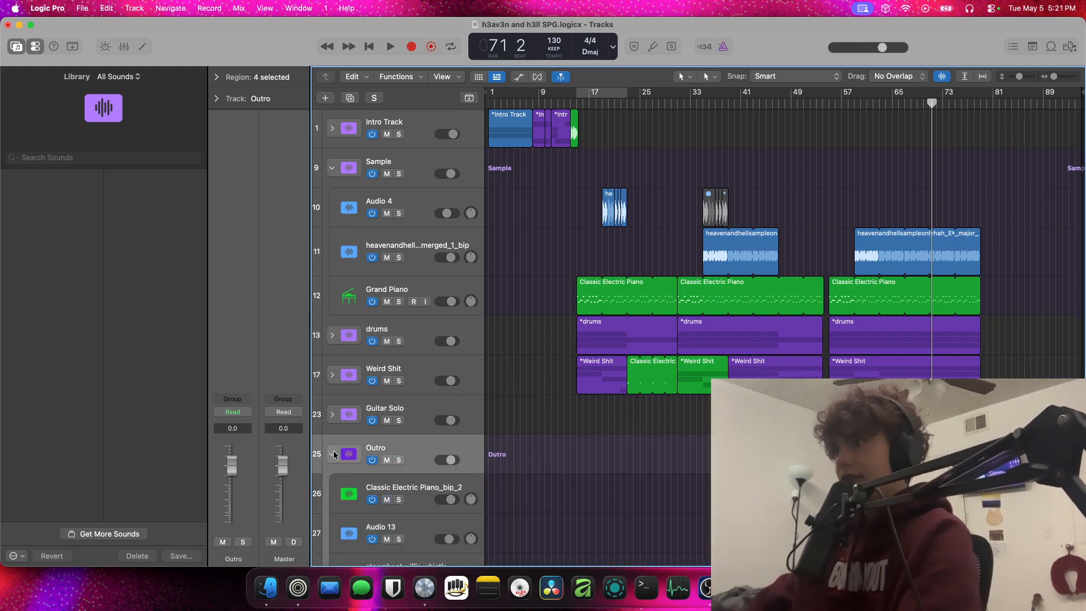
scroll(539, 441, "up", 1)
scroll(538, 440, "down", 5)
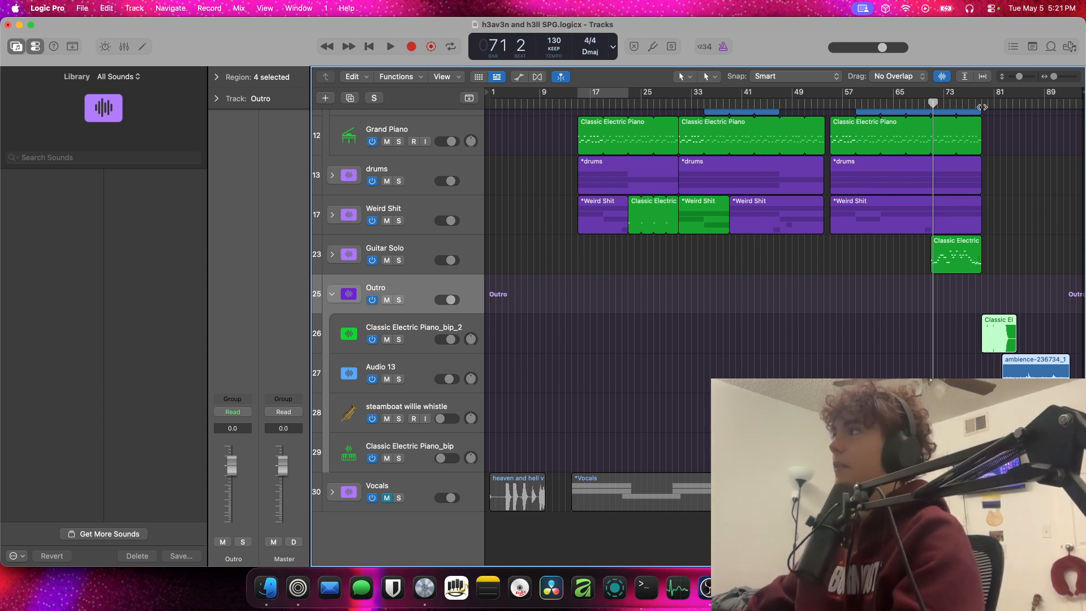
left_click(981, 107)
key("space")
left_click(713, 315)
key("space")
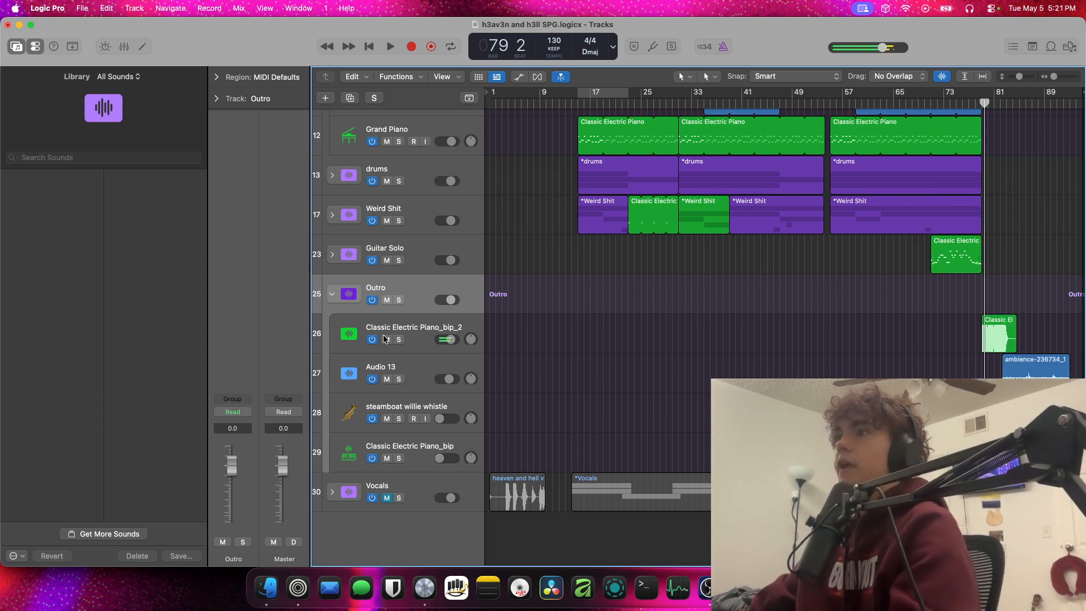
Examine the AUNewPitch settings and region parameters of the Classic Electric Piano_bip_2 track
left_click(448, 323)
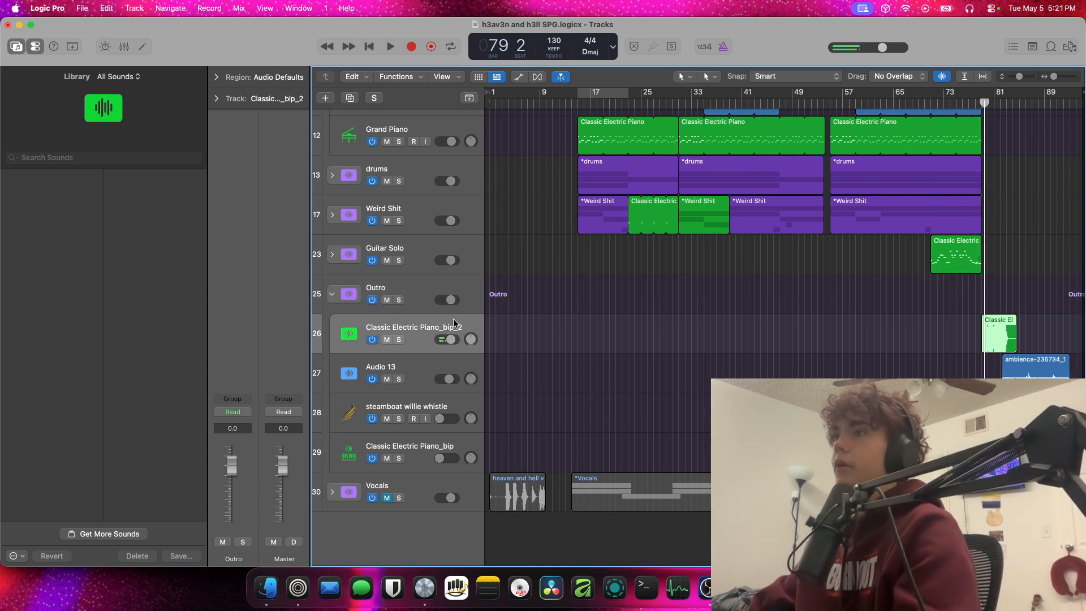
left_click(233, 332)
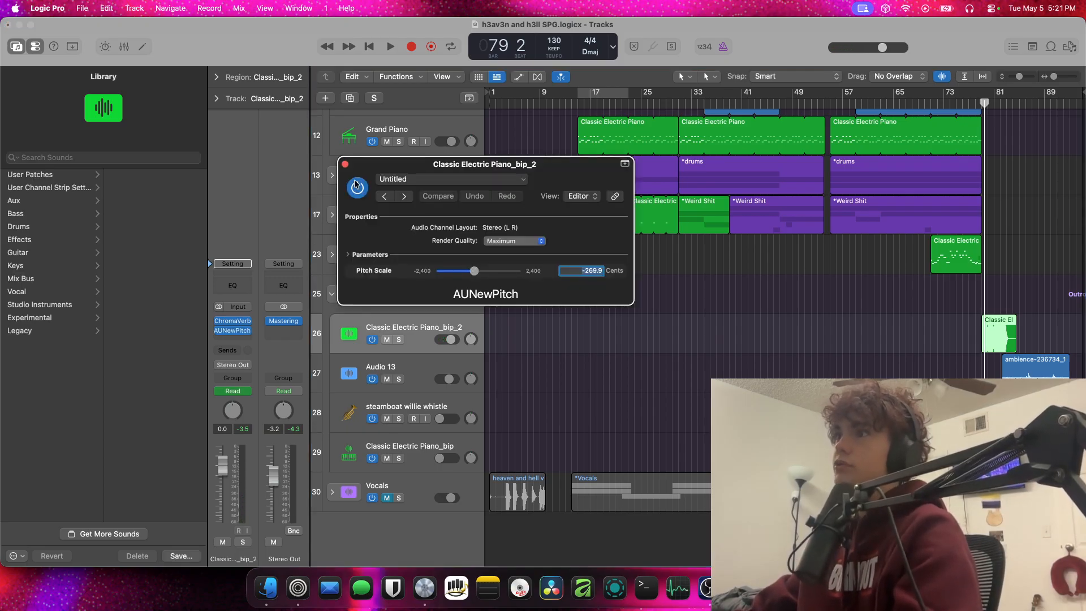
left_click(344, 165)
left_click(241, 90)
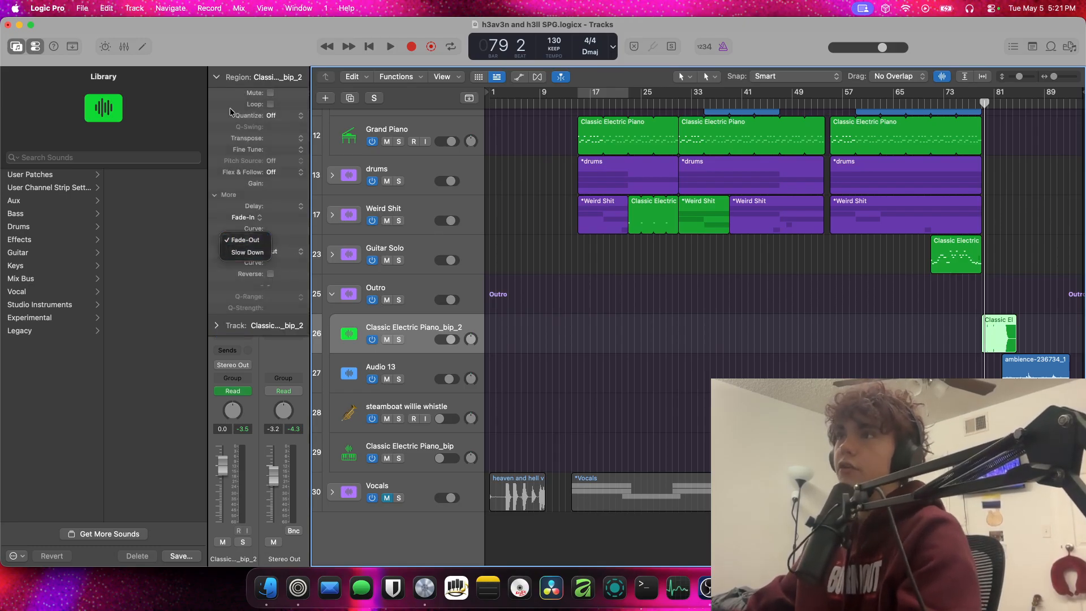
scroll(290, 267, "down", 3)
Show track automation, switch the Classic Electric Piano_bip_2 lane to Volume, and hide the automation again
key("a")
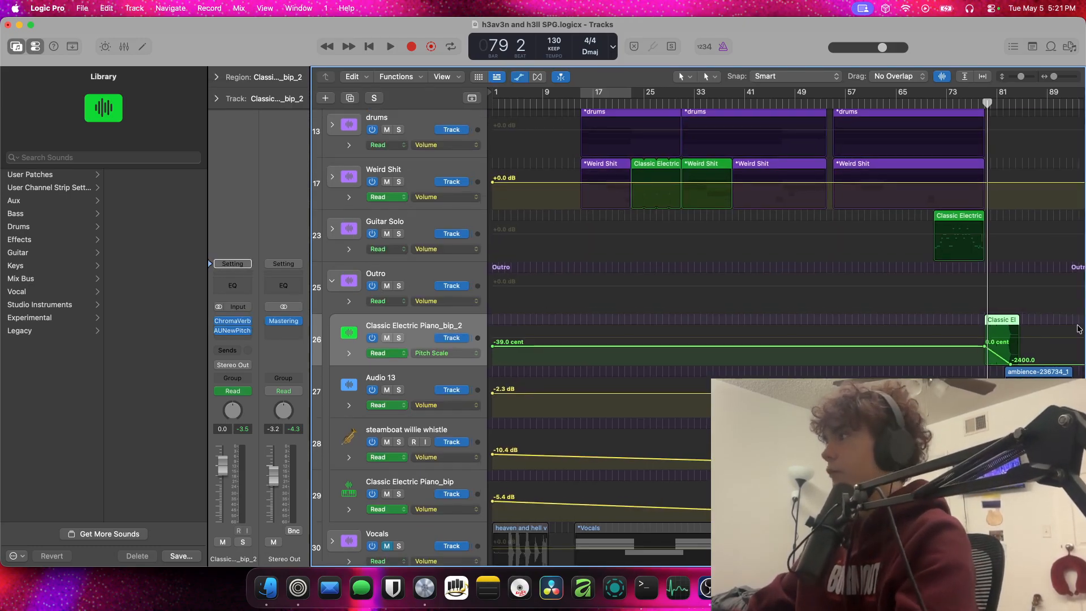
scroll(1033, 337, "up", 3)
scroll(1033, 340, "up", 1)
left_click(445, 353)
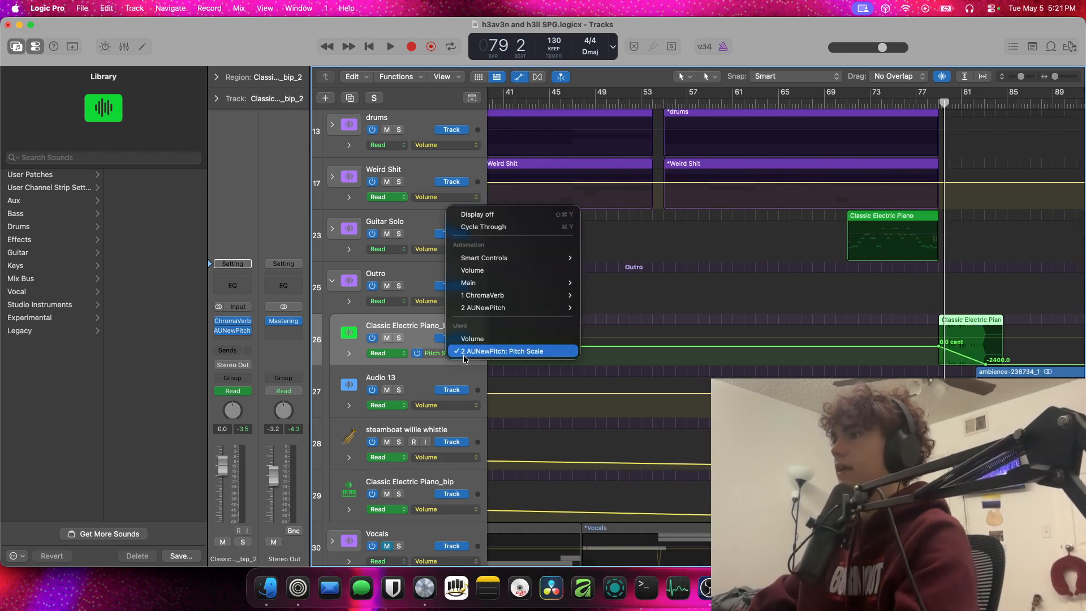
left_click(481, 336)
key("a")
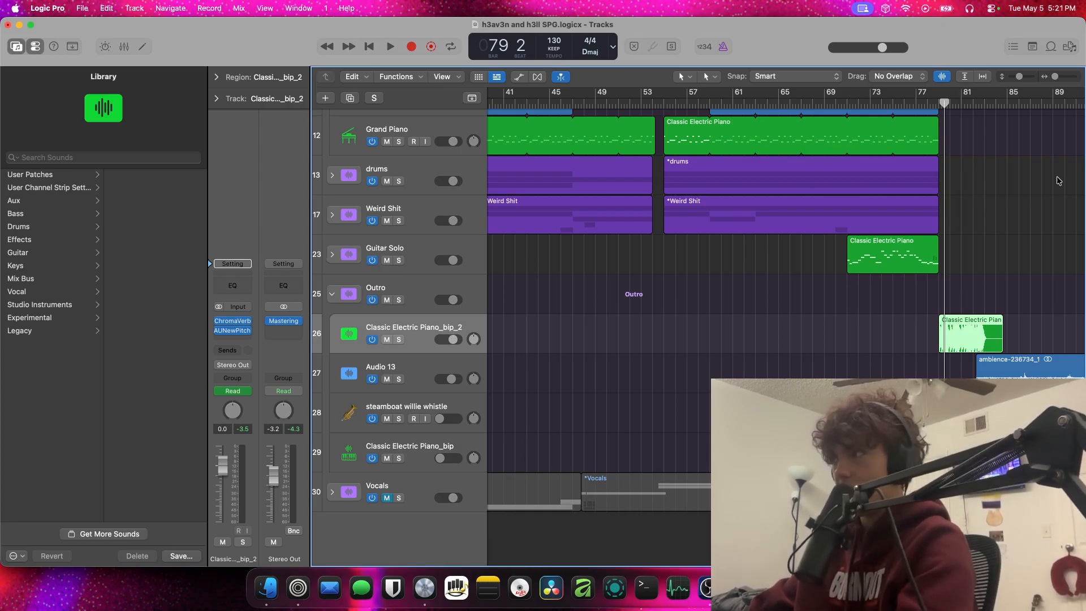
Display the AUNewPitch Pitch Scale automation of Classic Electric Piano_bip_2 and play it from bar 79
left_click_drag(943, 107, 939, 107)
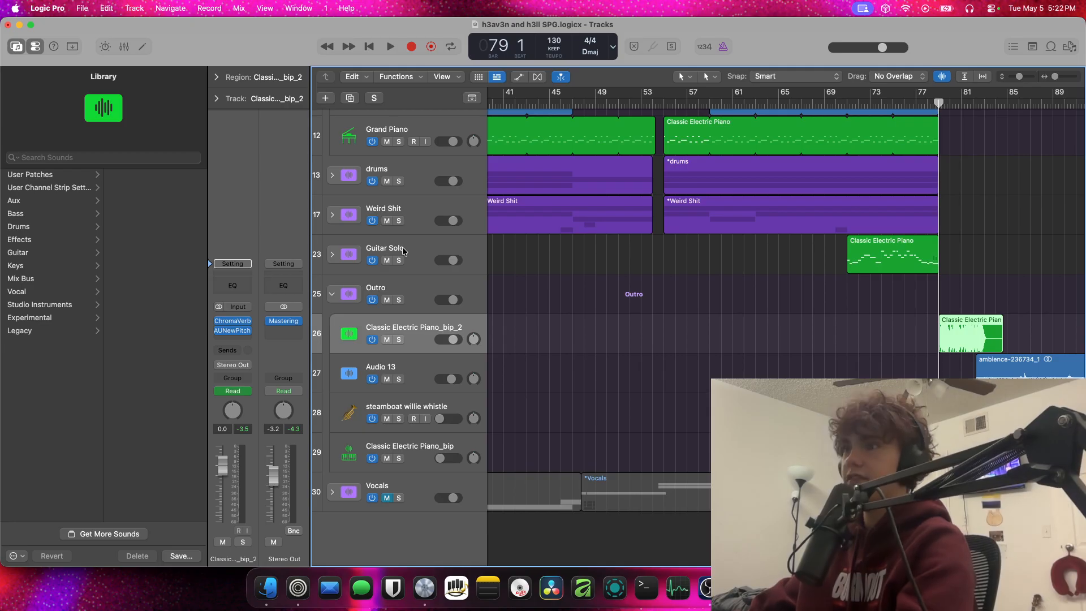
key("a")
left_click(428, 352)
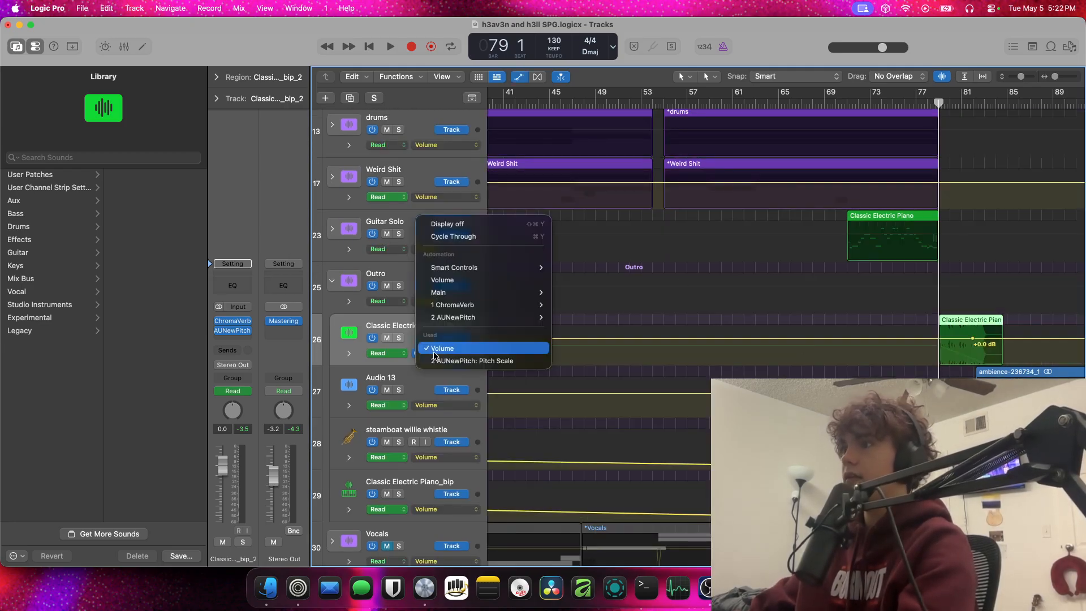
left_click(453, 357)
scroll(996, 367, "up", 6)
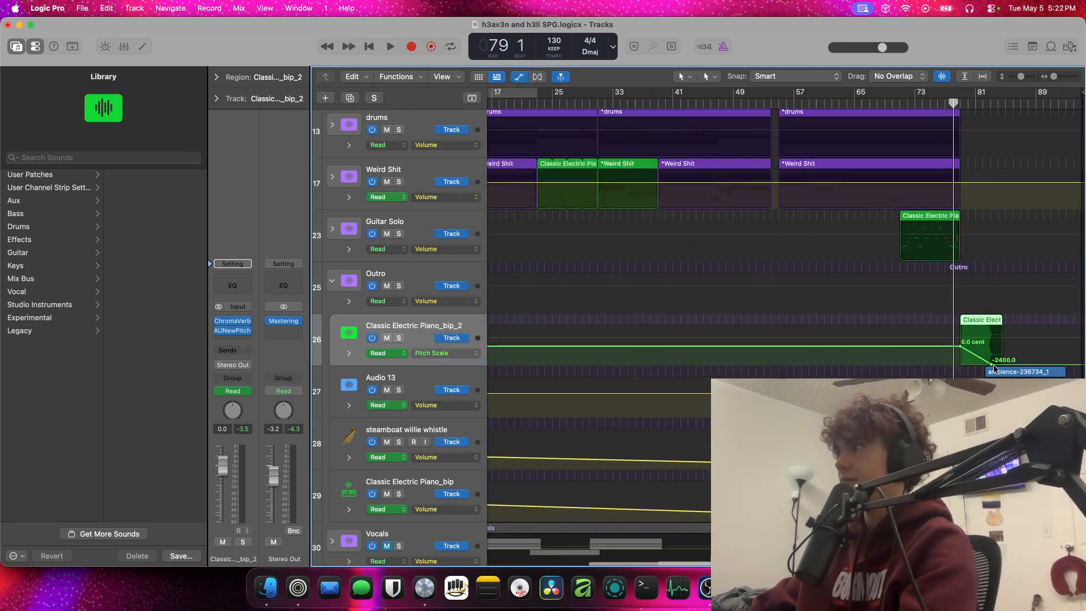
key("space")
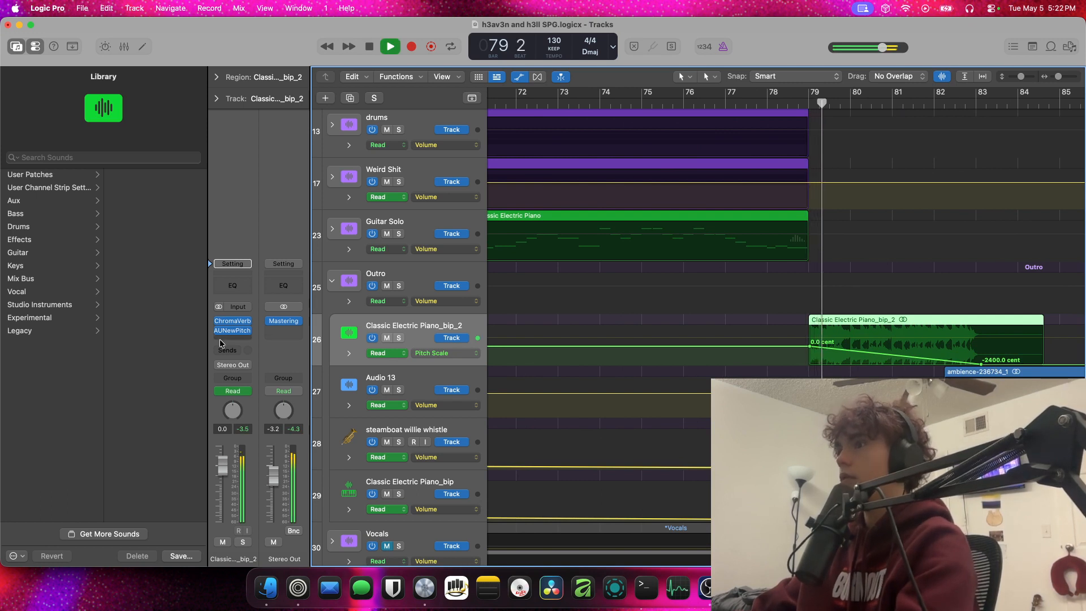
Hide the track automation and stop playback at bar 83
key("a")
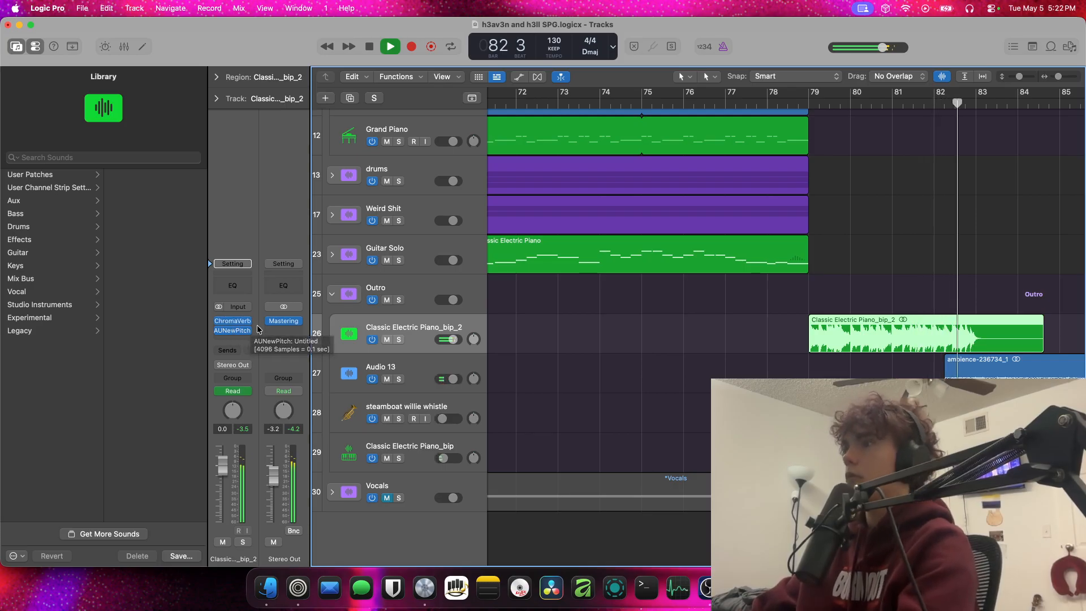
key("space")
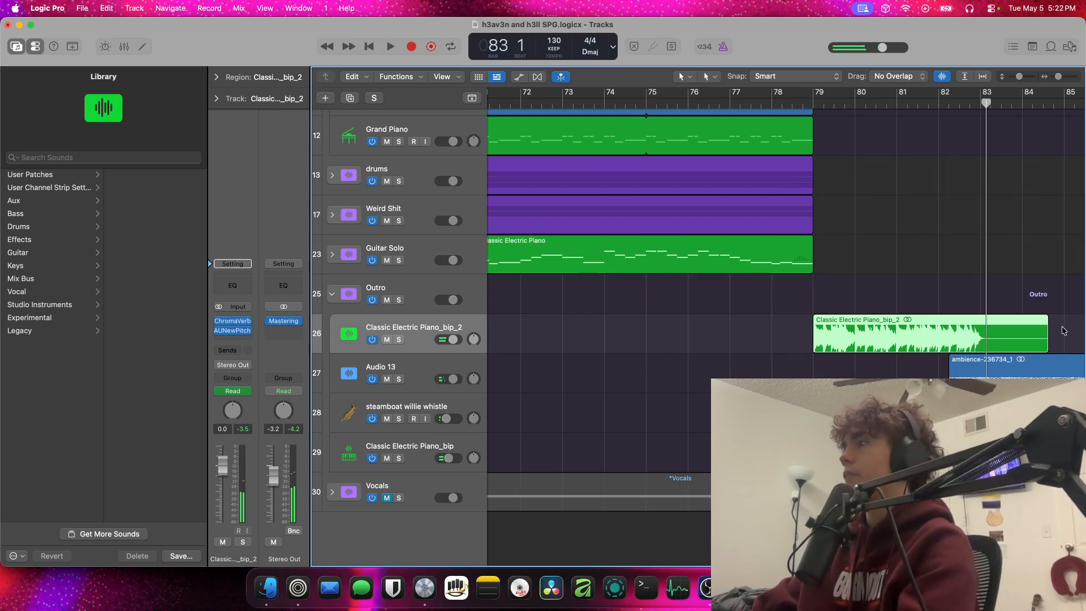
Solo the steamboat willie whistle track and briefly play it from bar 82
scroll(500, 328, "right", 10)
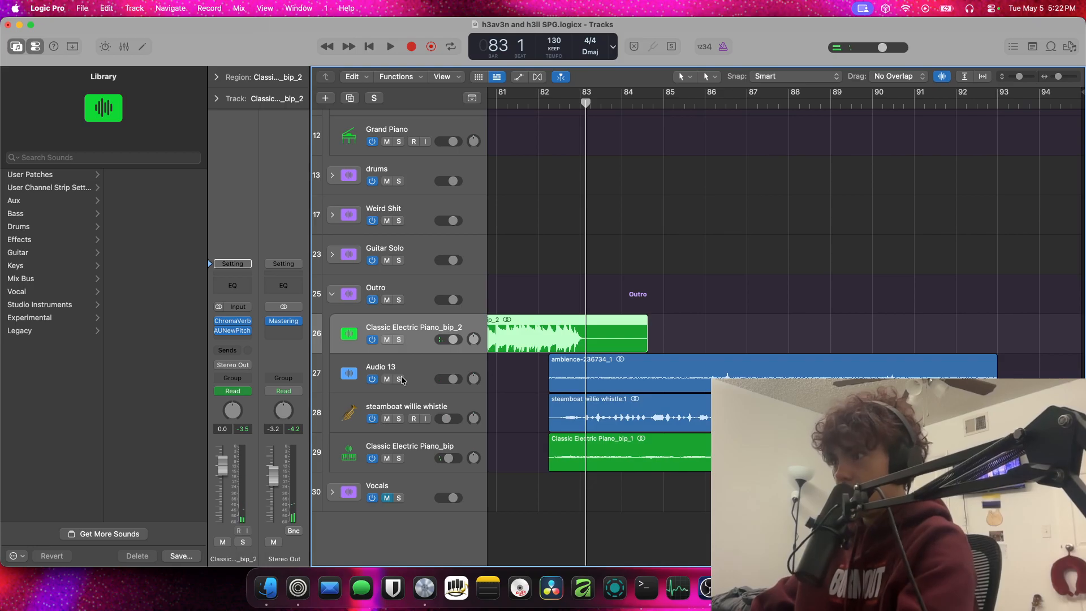
left_click(399, 419)
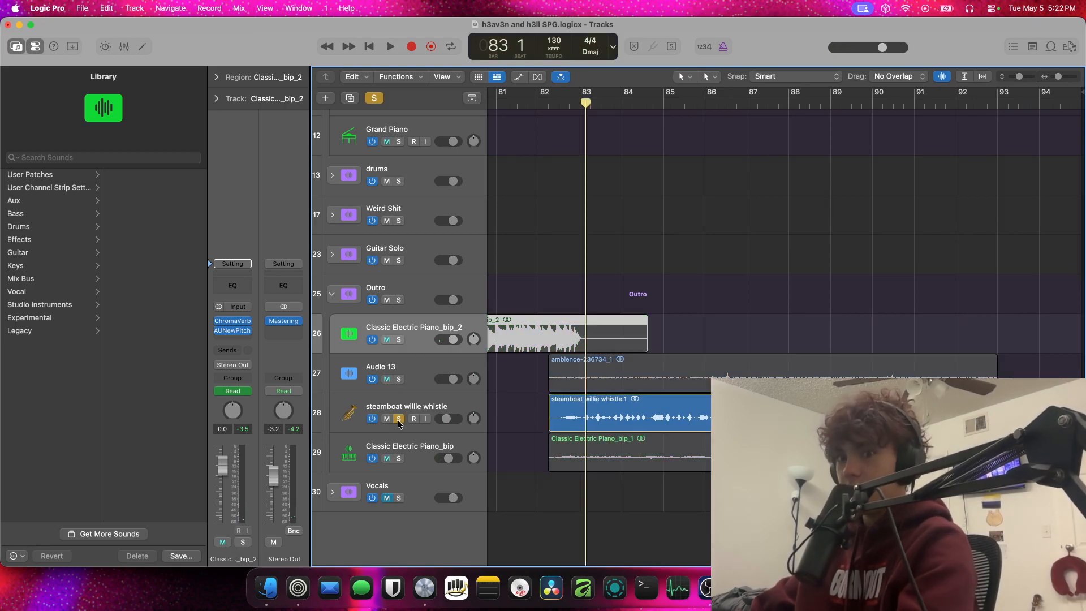
left_click(558, 112)
key("space")
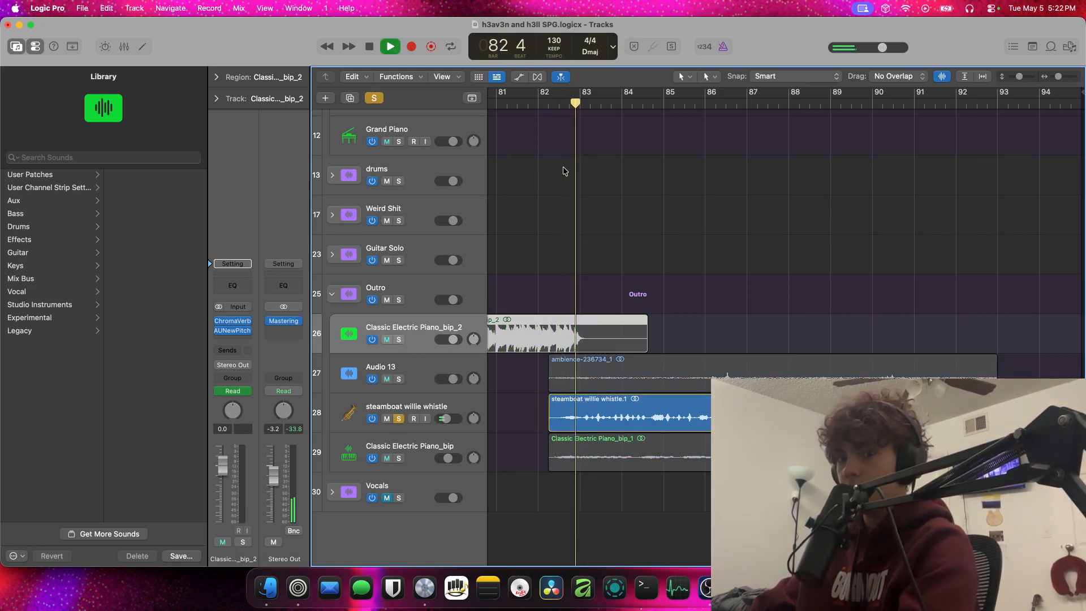
key("space")
Turn off Reverse for the steamboat willie whistle.1 region and play it unreversed
right_click(766, 413)
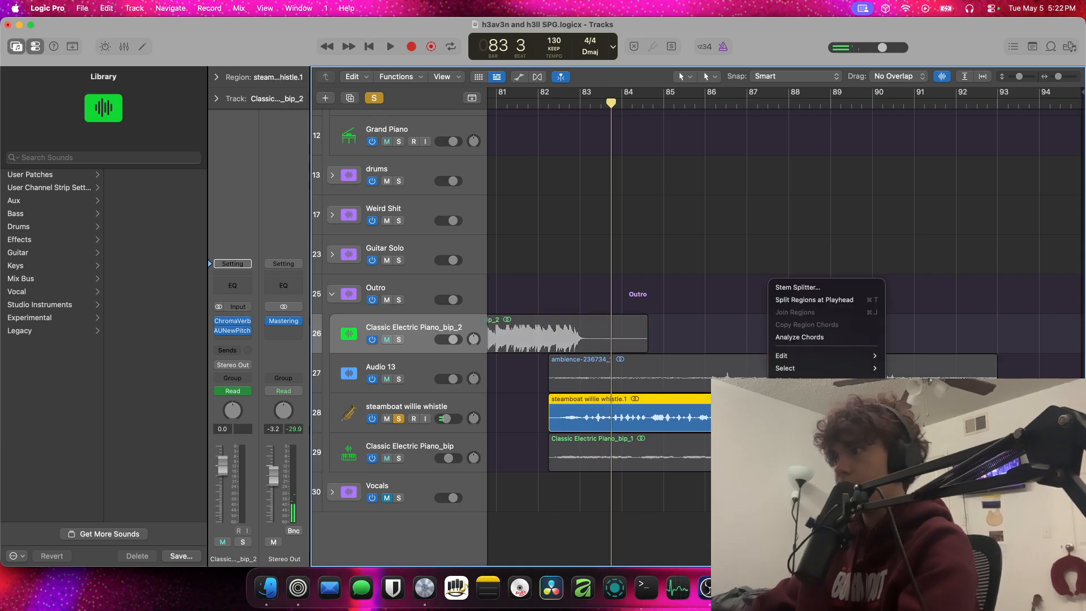
left_click(221, 82)
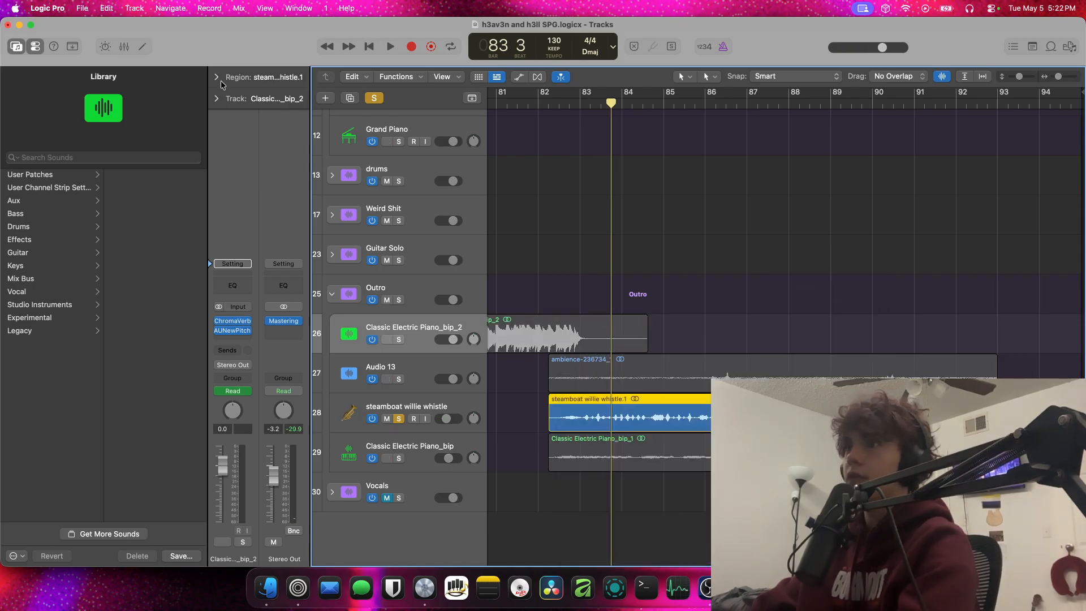
left_click(270, 275)
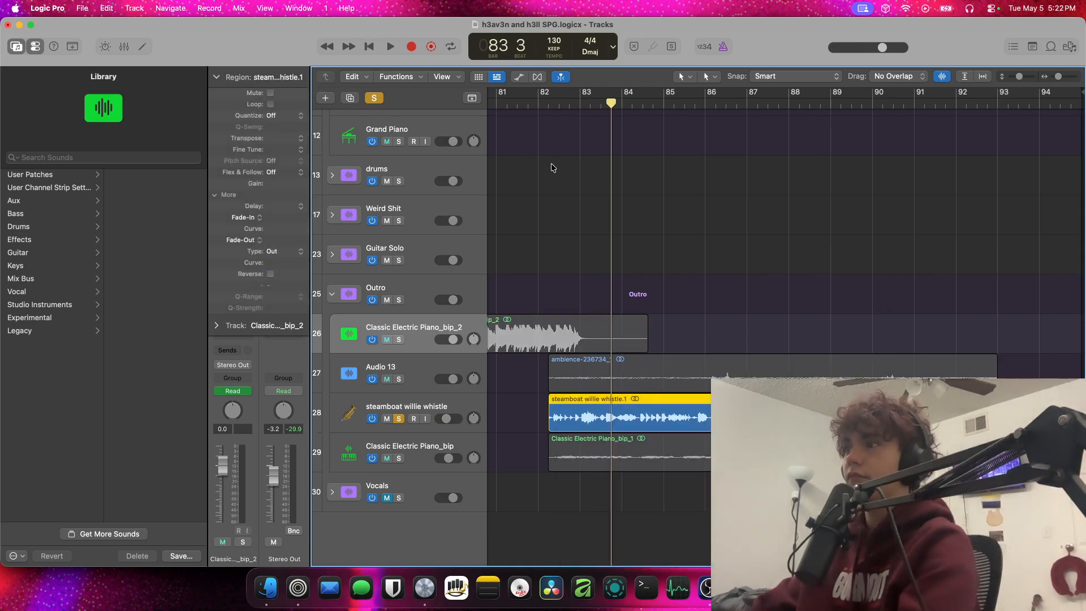
key("space")
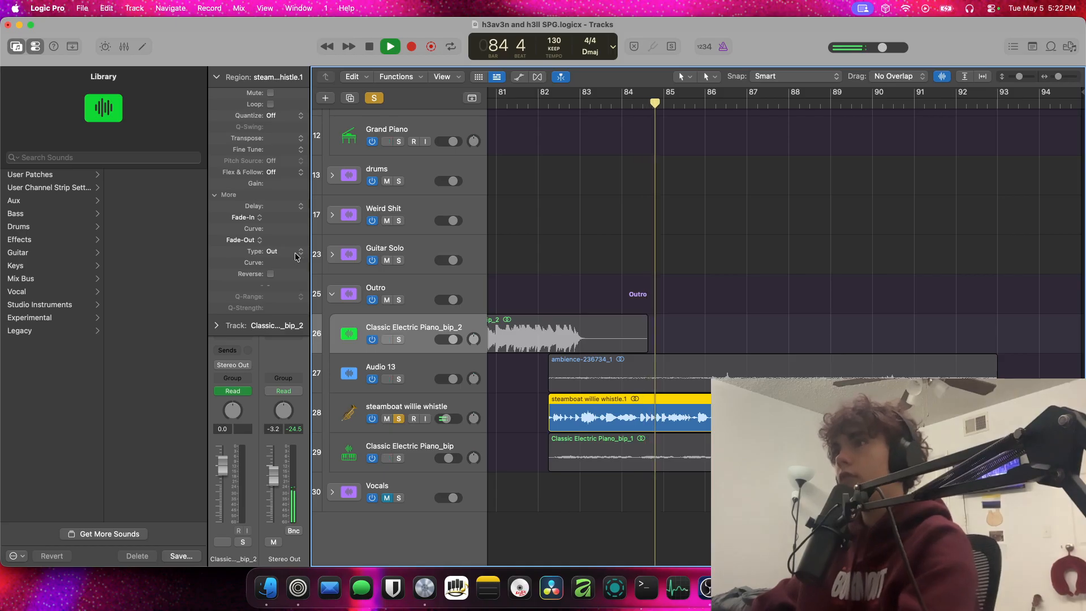
Bypass the AUNewPitch effect on the steamboat willie whistle track during playback, and stop playback
left_click(216, 77)
left_click(416, 405)
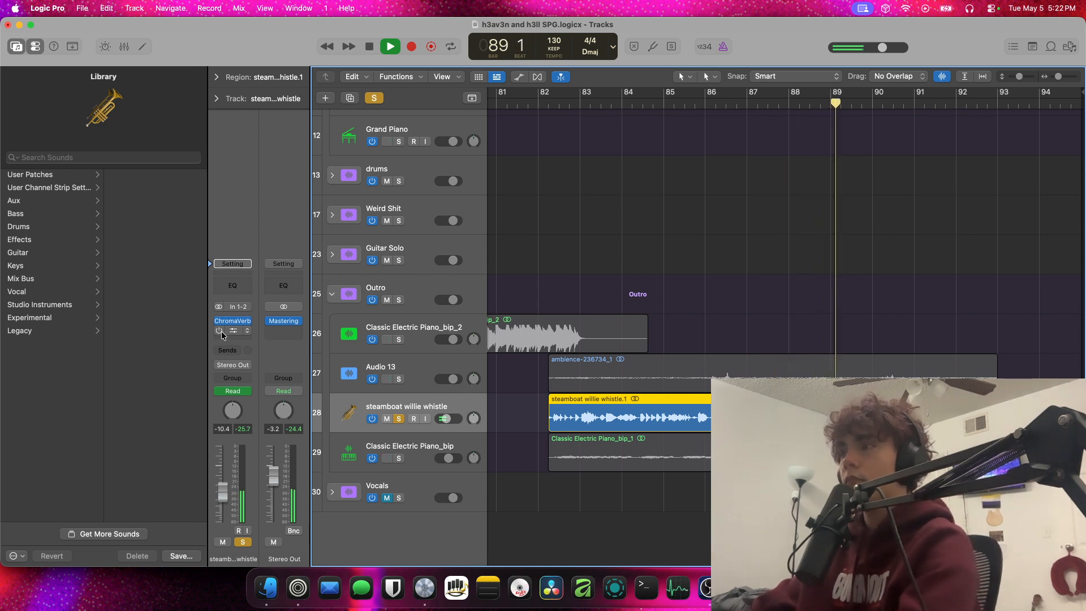
key("space")
Examine the AUNewPitch settings and region parameters of the steamboat willie whistle track
left_click(234, 332)
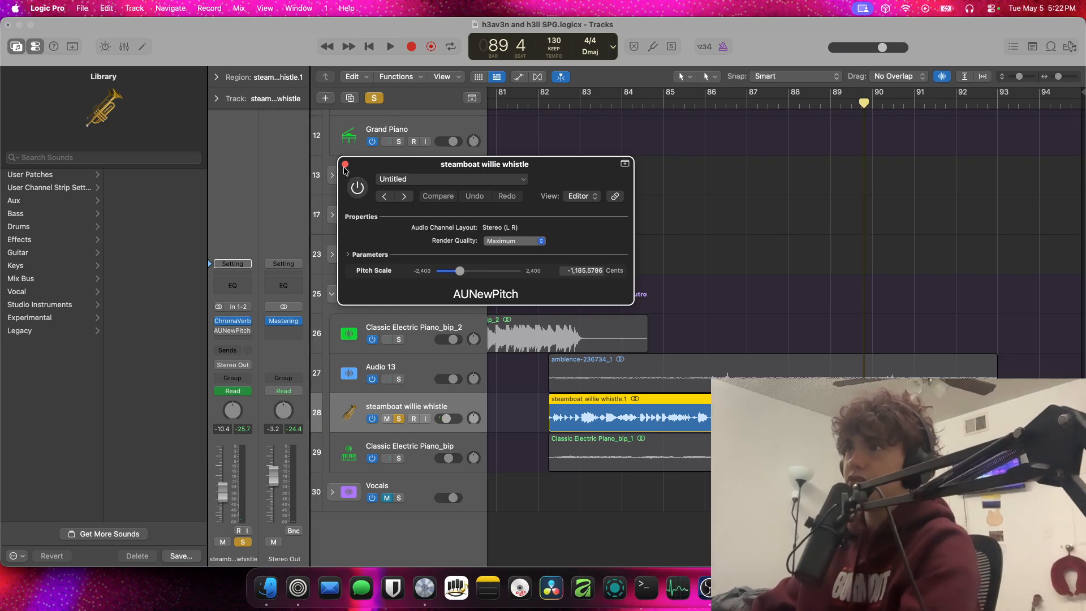
left_click(238, 84)
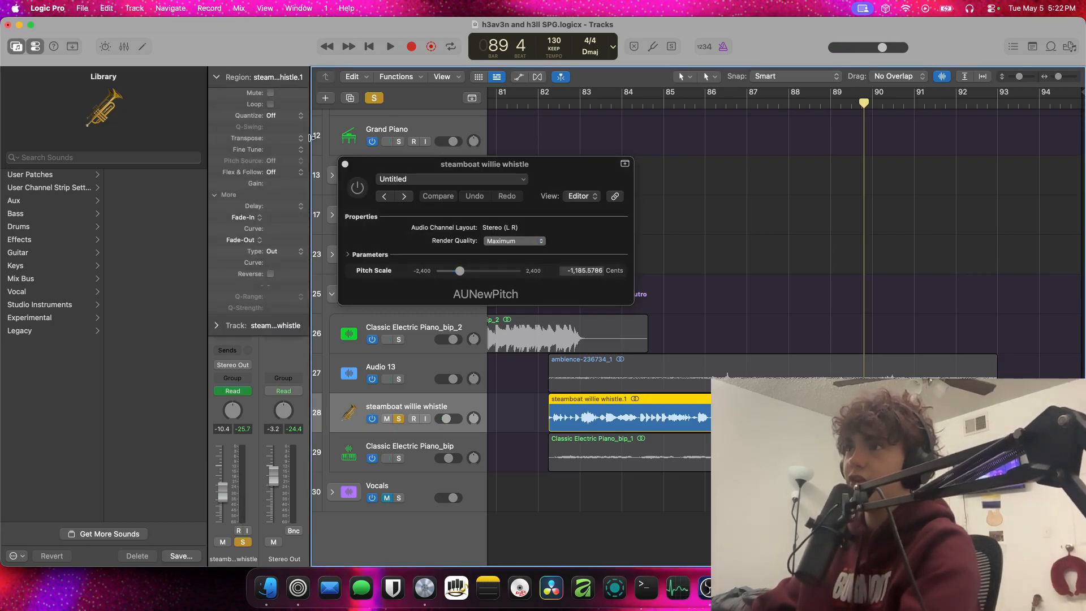
left_click(345, 164)
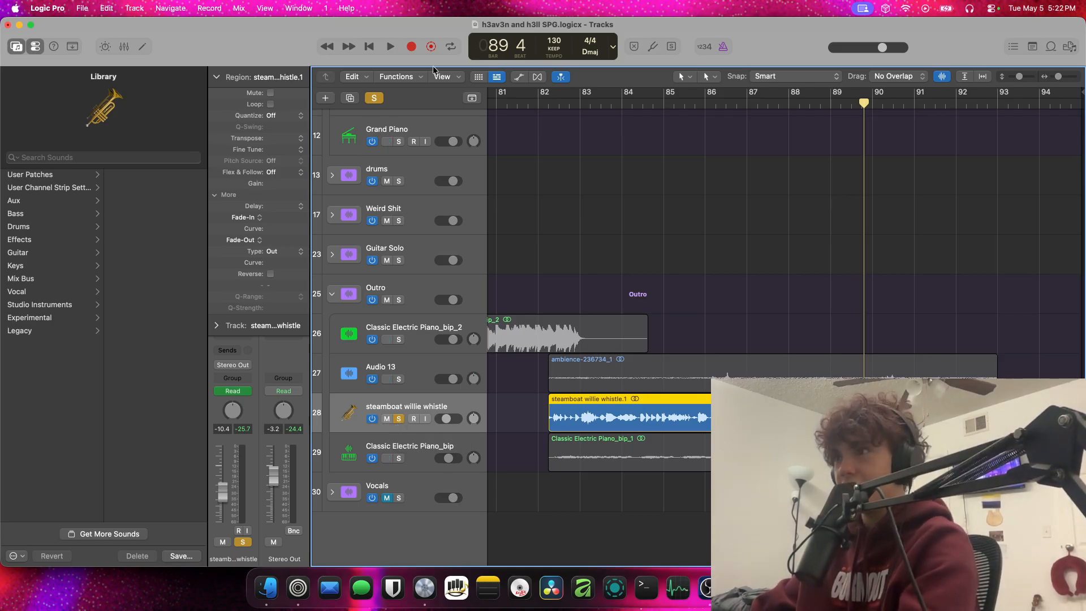
left_click(229, 79)
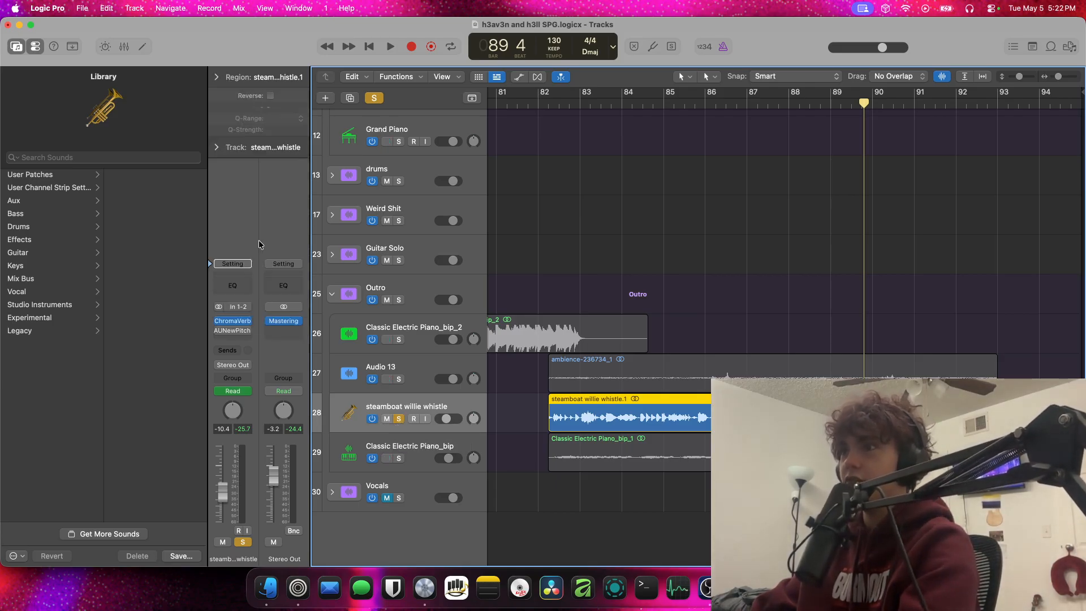
Restore AUNewPitch and Reverse for the steamboat willie whistle and turn off its solo
left_click(236, 333)
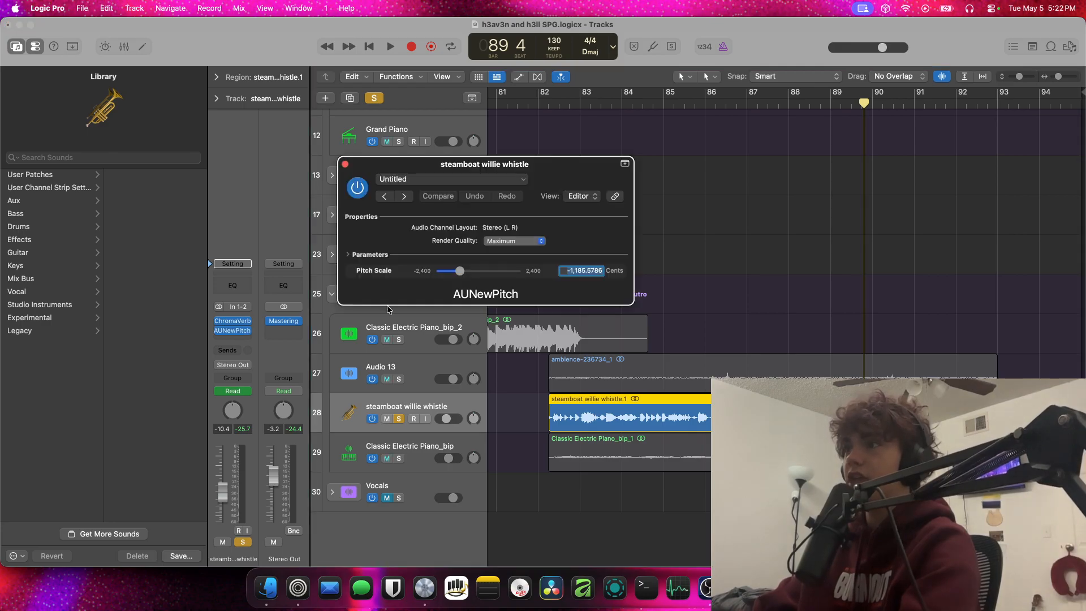
left_click(345, 165)
key("s")
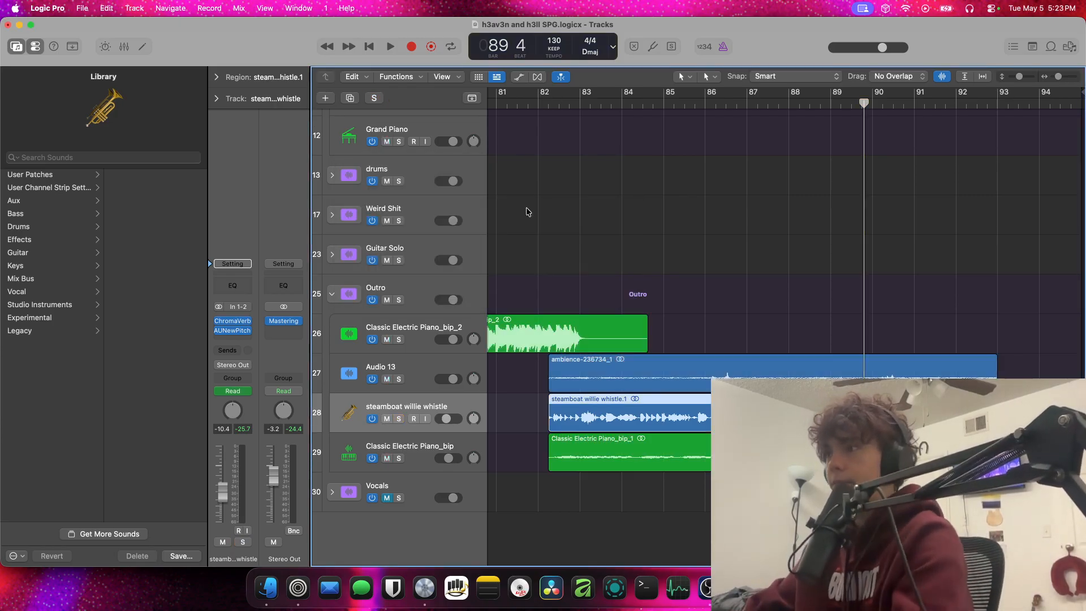
left_click(216, 78)
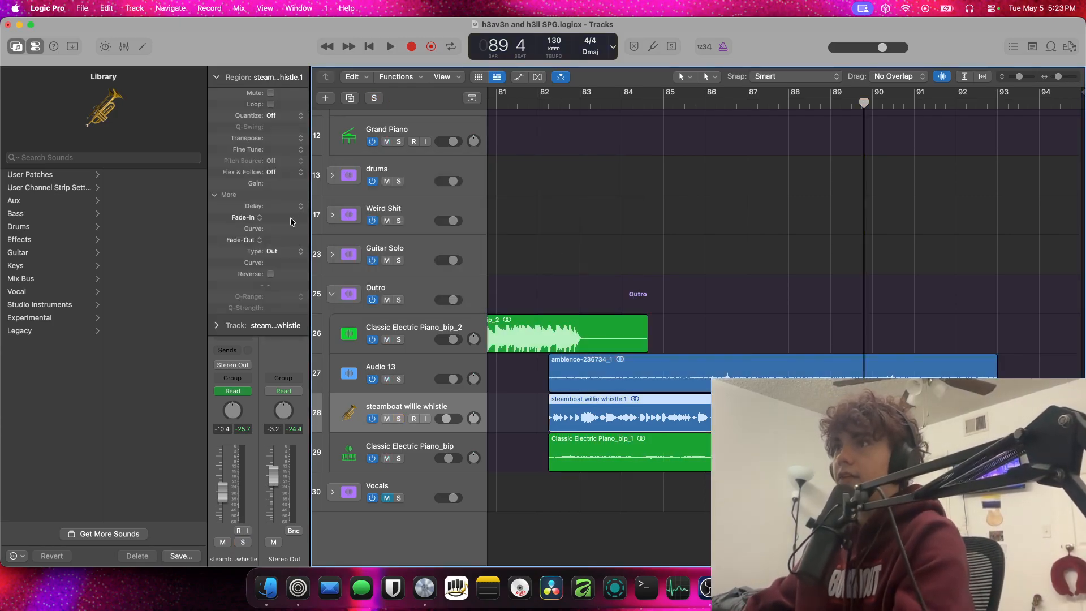
left_click(216, 77)
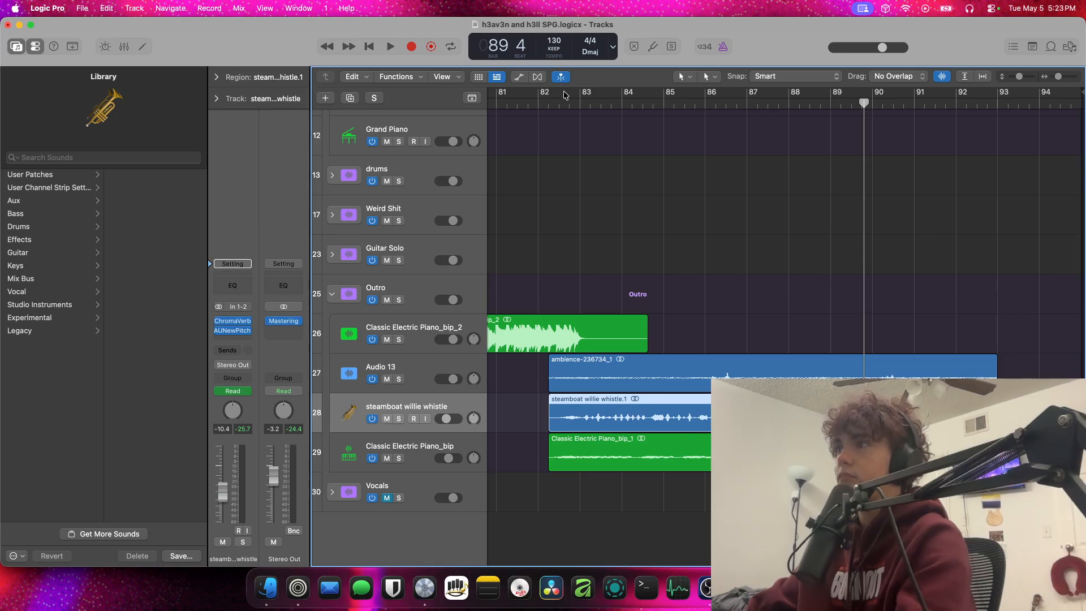
Audition the soloed Audio 13 ambience from bar 82 with AUNewPitch bypassed, and restore the effect and solo state
left_click(547, 100)
left_click(398, 379)
key("space")
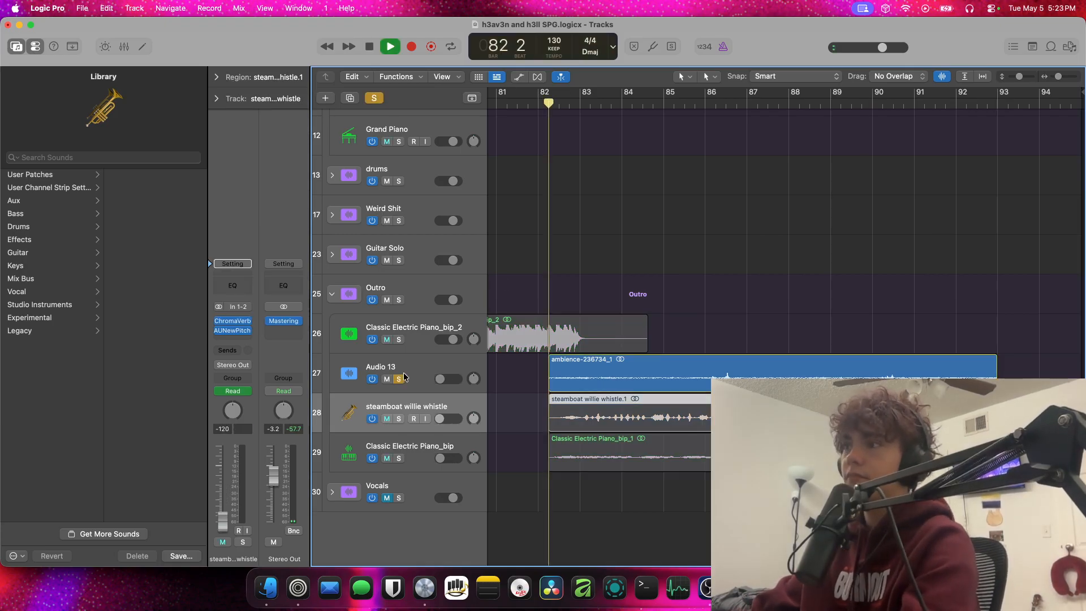
left_click(464, 368)
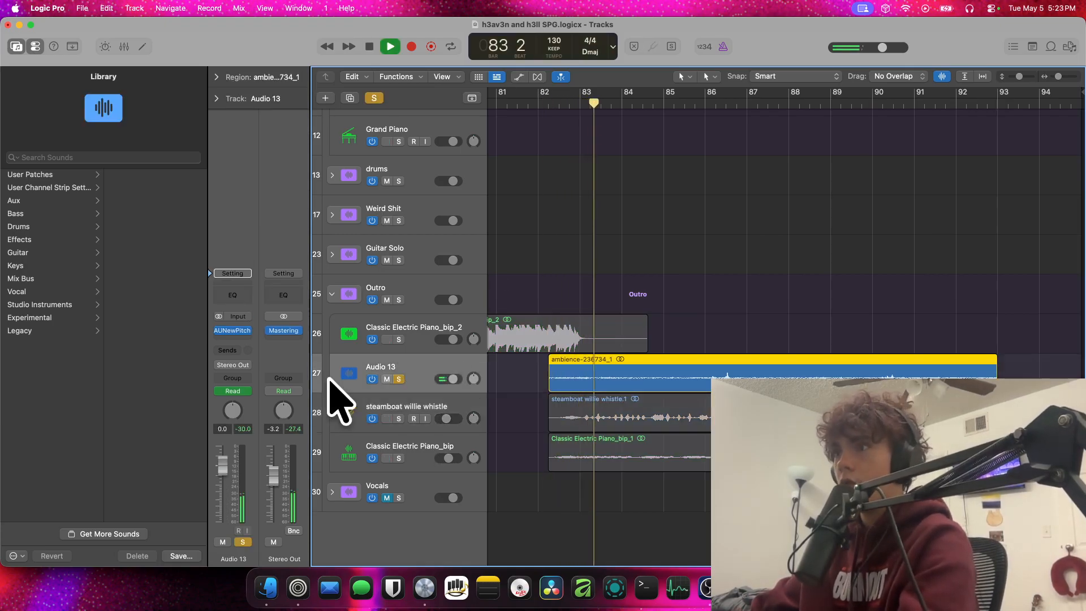
key("space")
left_click(219, 330)
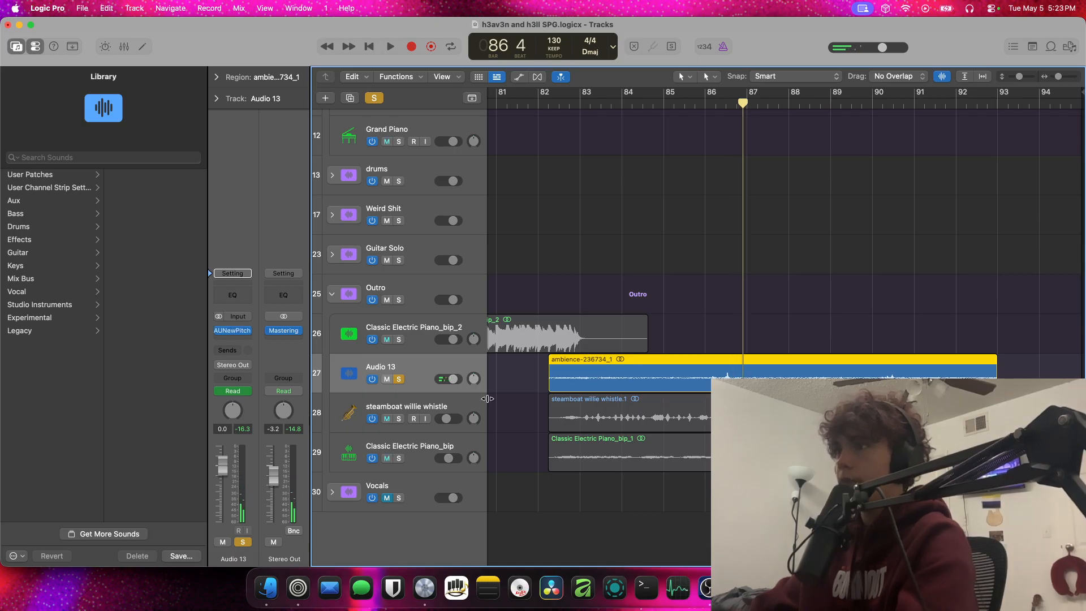
key("s")
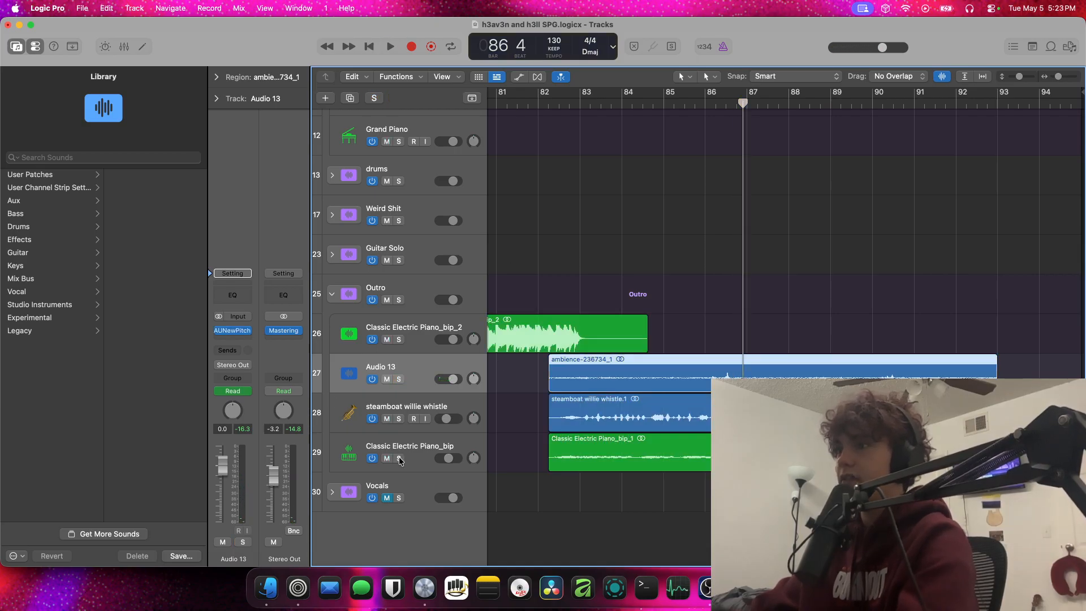
Solo Classic Electric Piano_bip, play it briefly from bar 82, and turn its solo off
left_click(399, 458)
left_click(547, 104)
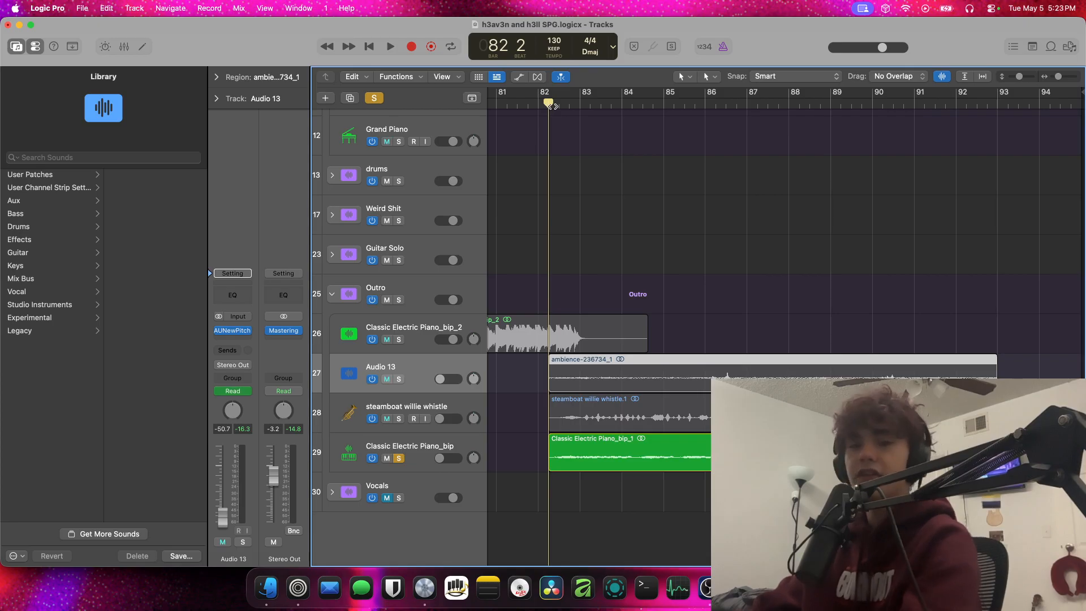
key("space")
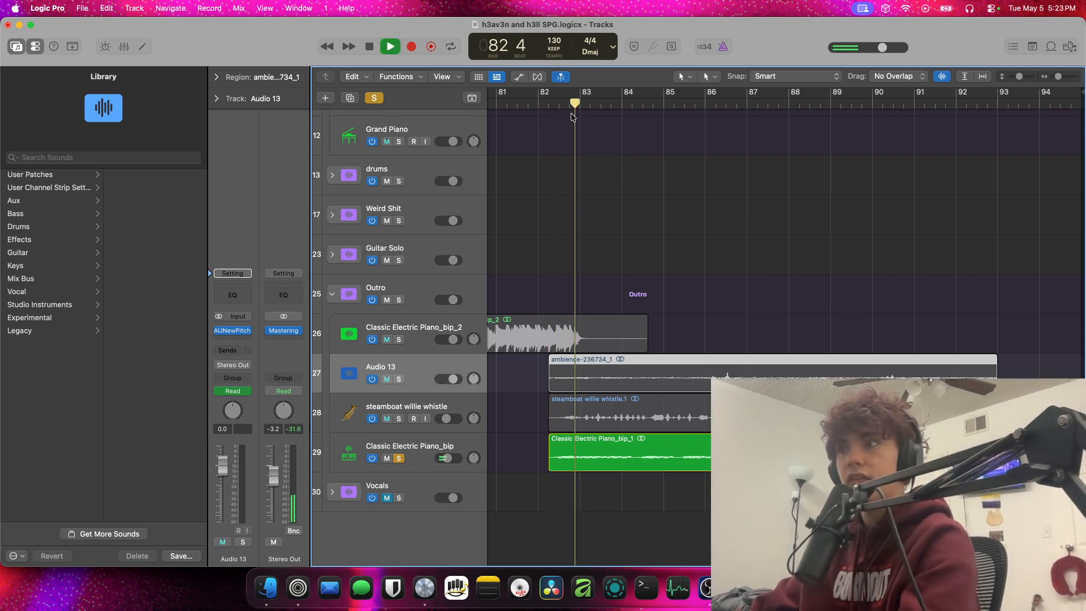
key("space")
left_click(398, 458)
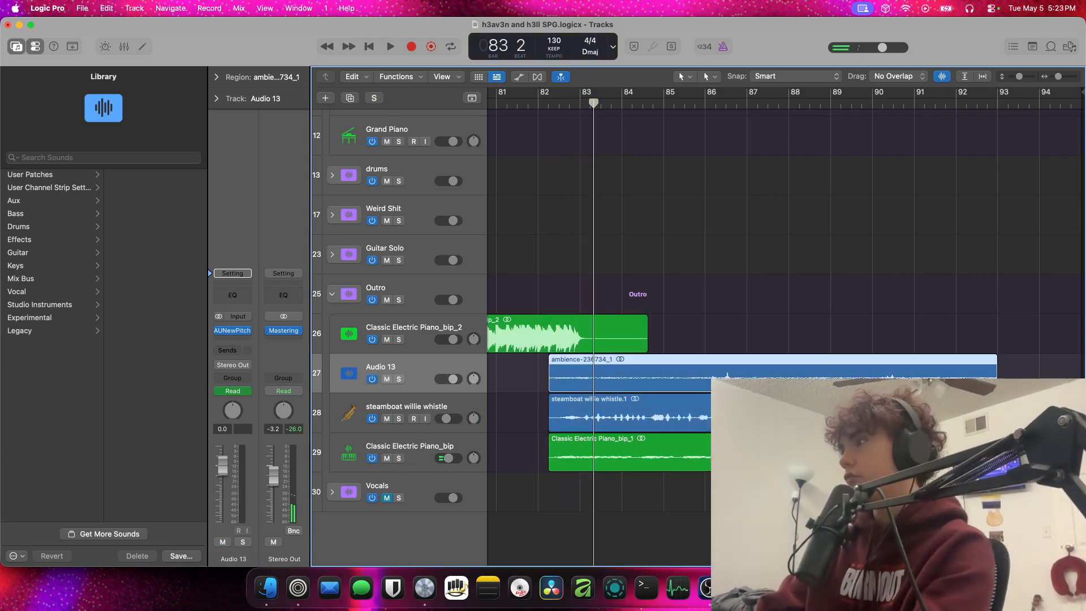
Play the full outro from bar 83 to its end and collapse the Outro stack
left_click(838, 329)
key("space")
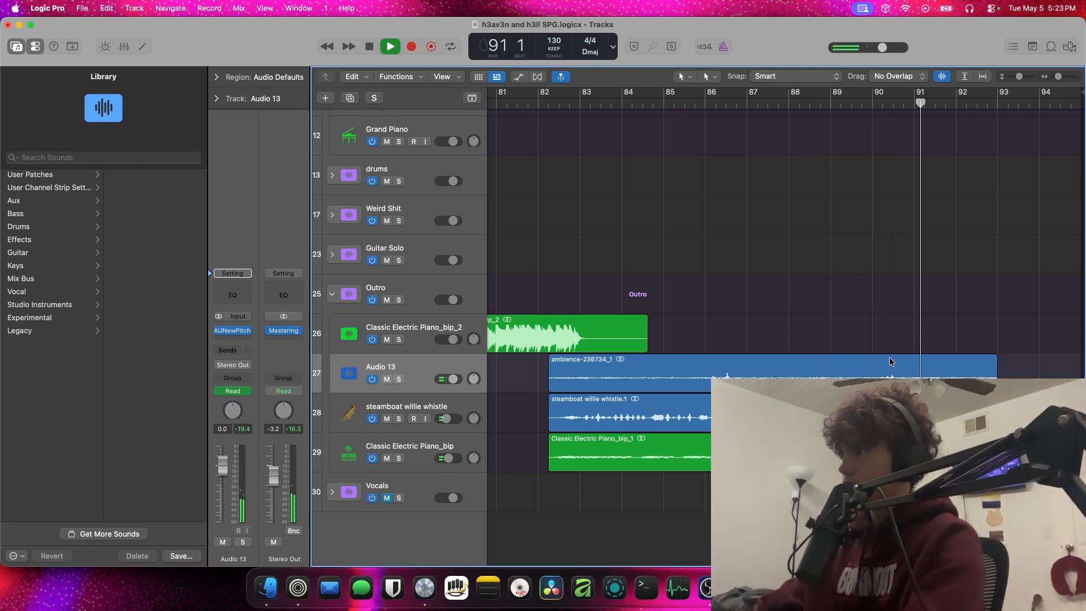
scroll(492, 318, "up", 5)
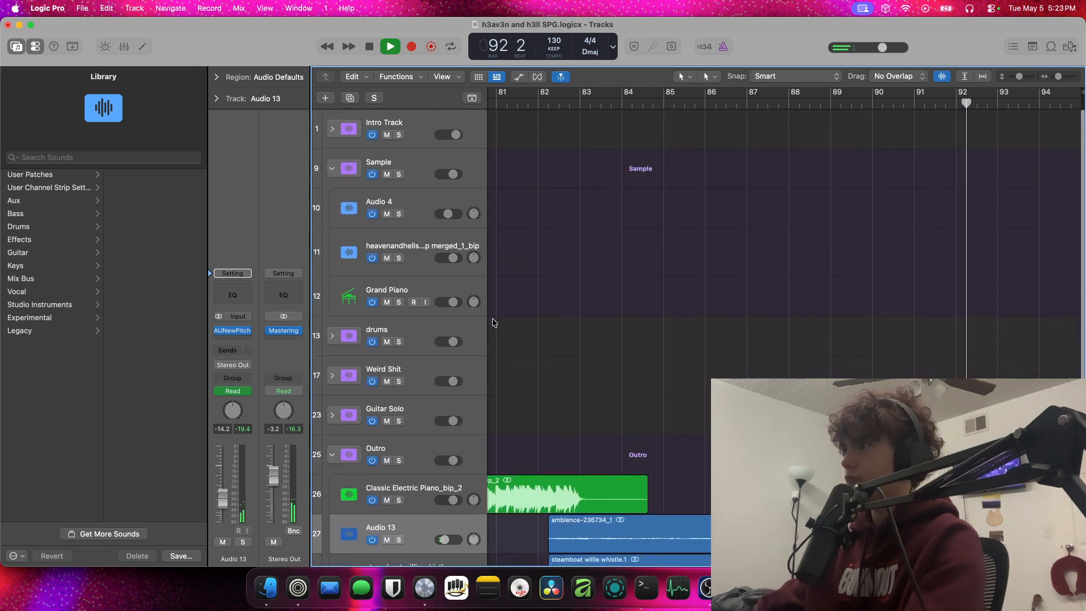
scroll(492, 318, "down", 4)
left_click(333, 295)
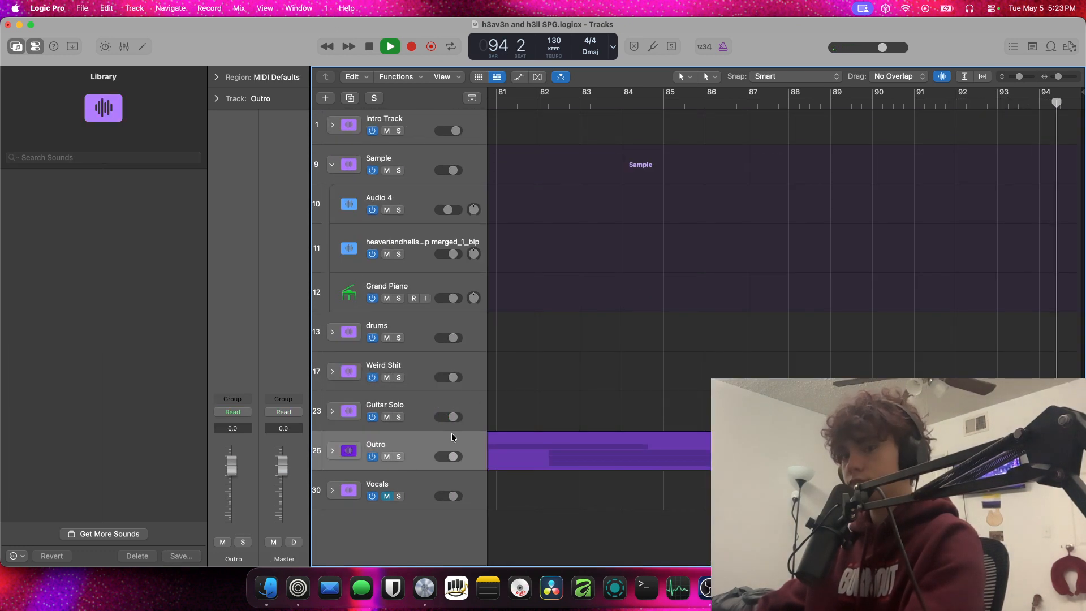
key("space")
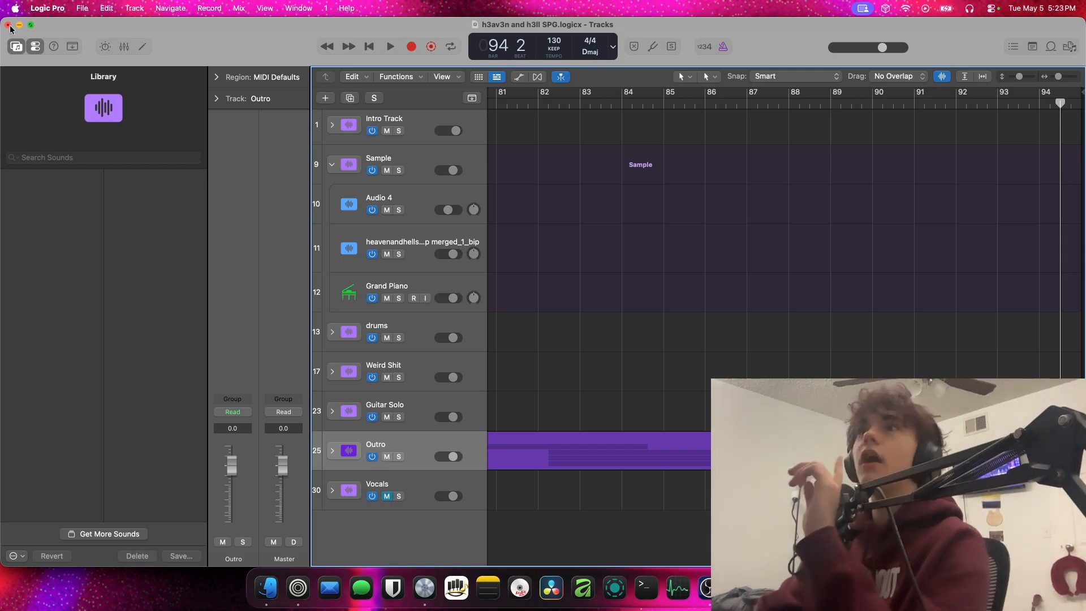
Close the h3av3n and h3ll SPG project without saving the changes
left_click(9, 25)
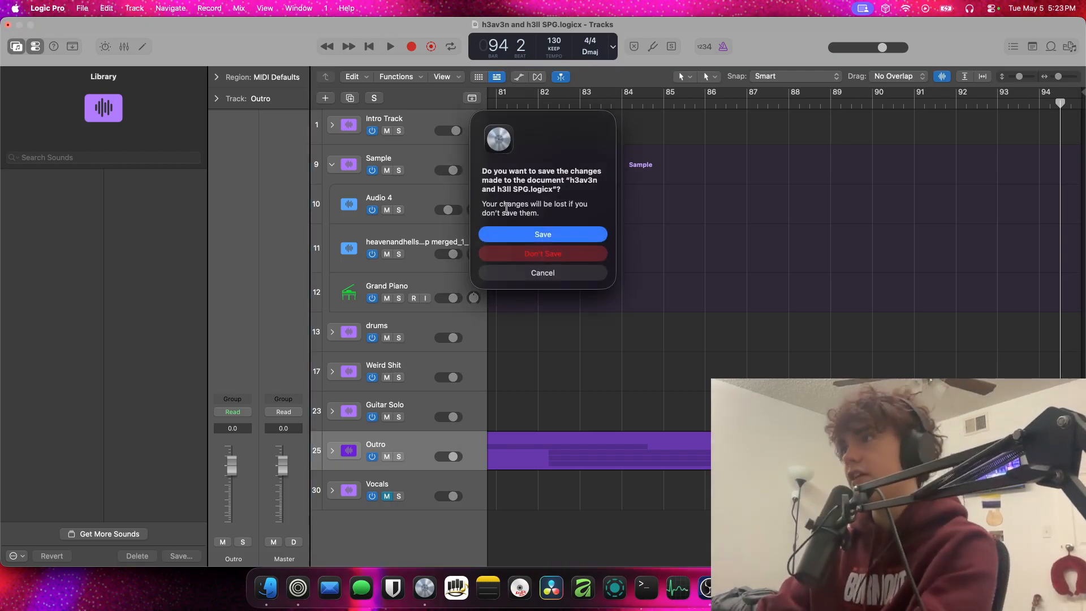
left_click(541, 253)
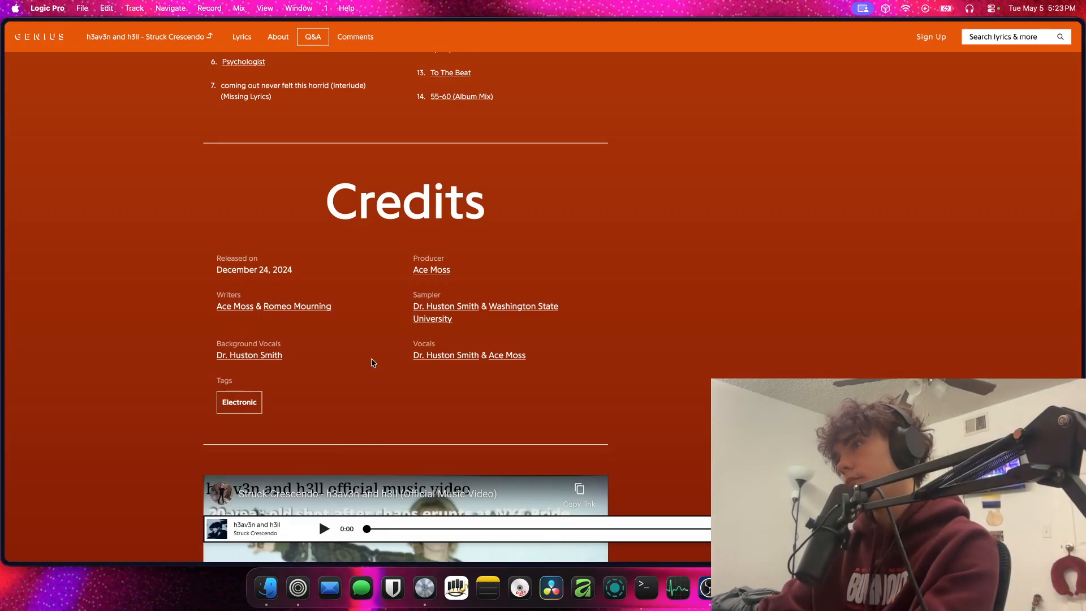
Switch to the Zen browser, open the vocalist's artist page from the song's Genius credits, and minimize the browser window
left_click(6, 152)
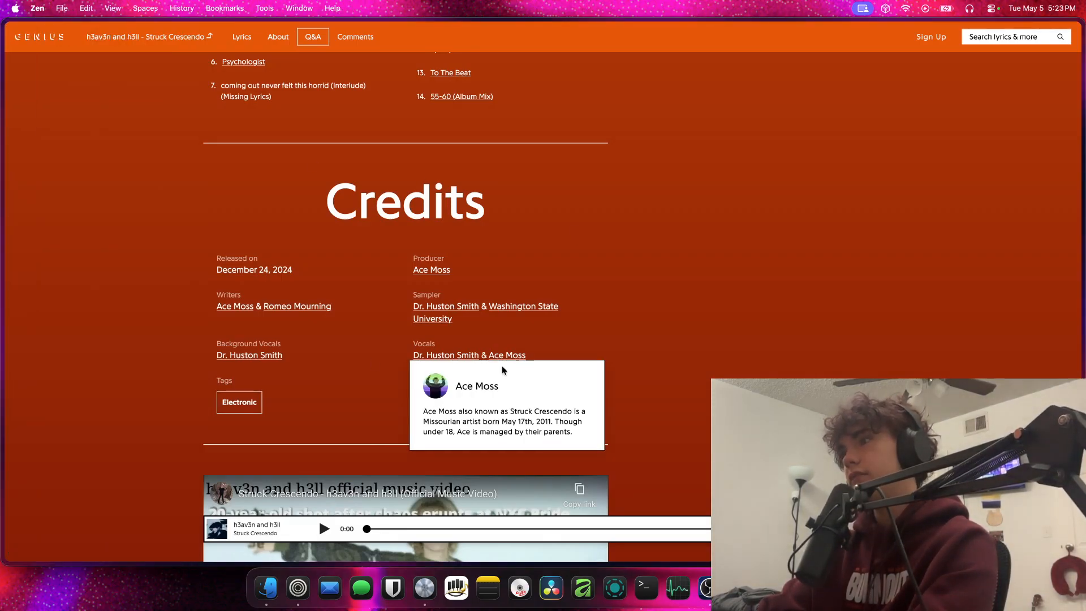
left_click(476, 386)
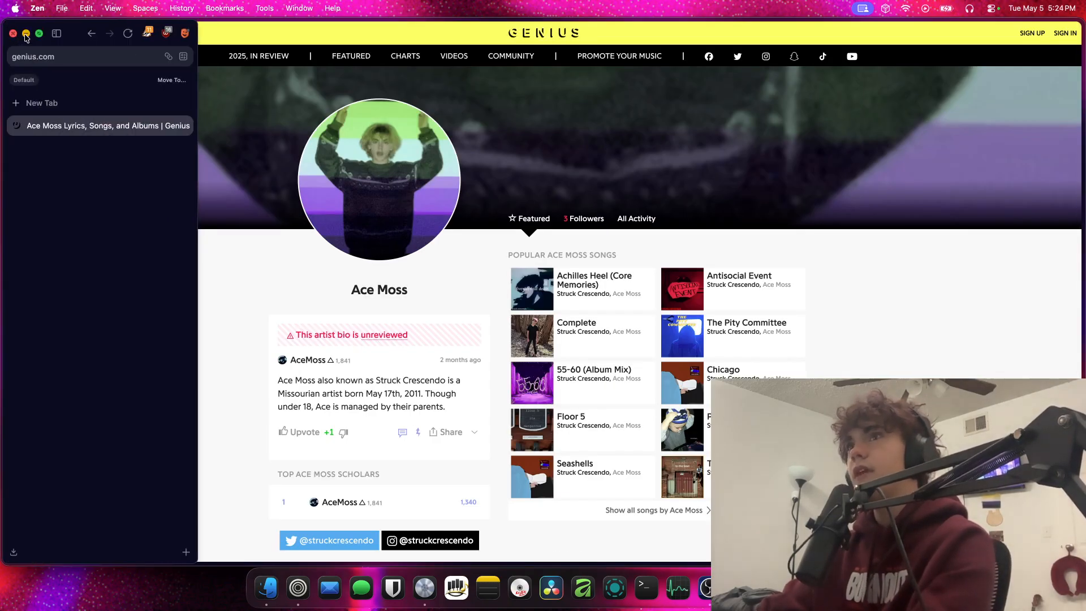
left_click(25, 35)
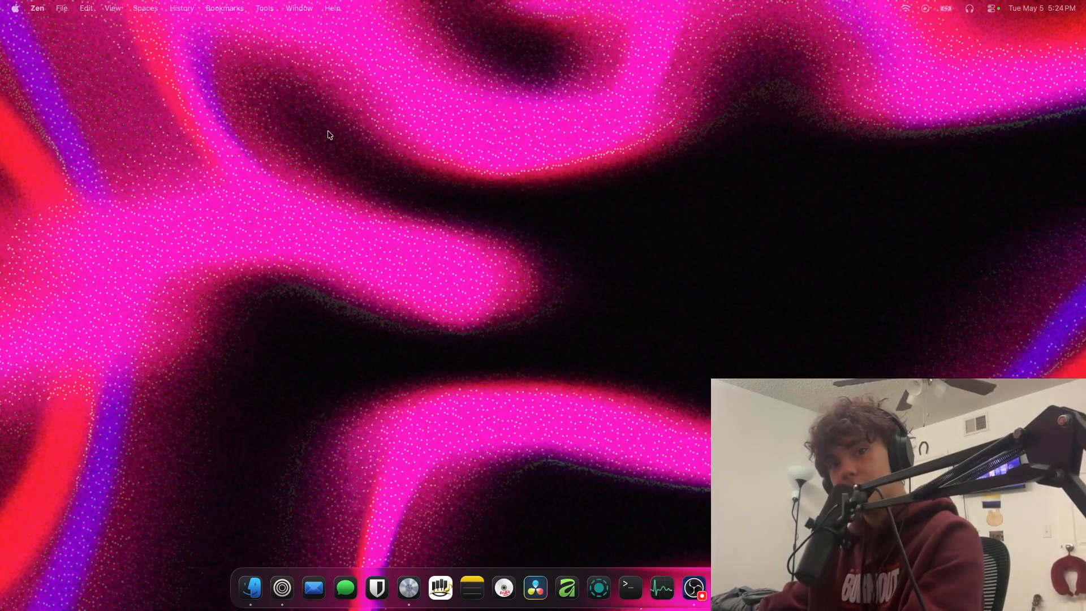
Open the creepy gut v2 project from the h3av3n and h3ll demos folder inside Demos
left_click_drag(592, 64, 541, 114)
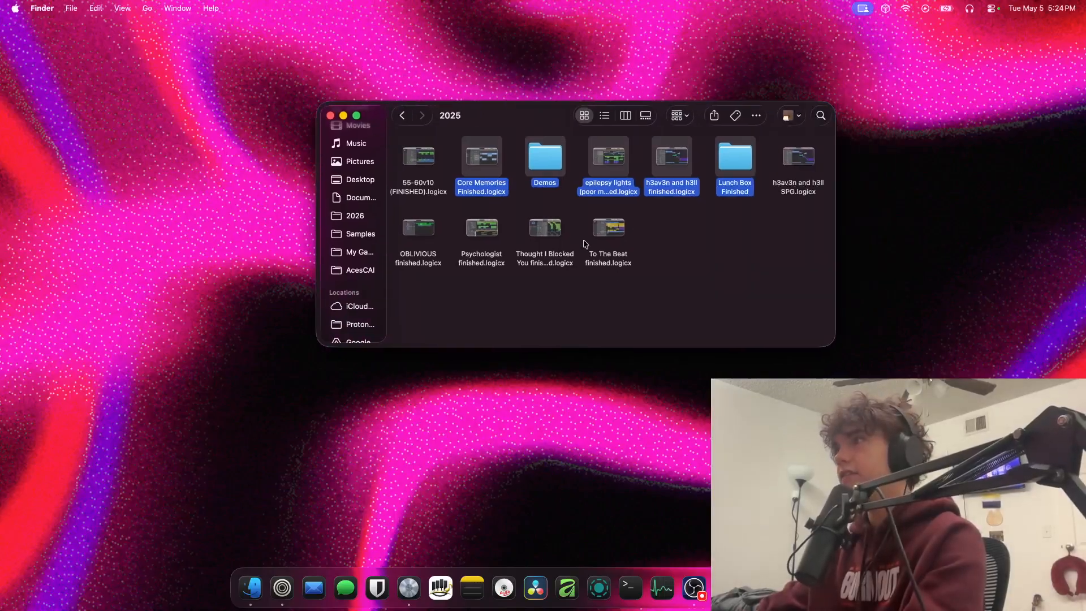
left_click(674, 304)
double_click(547, 150)
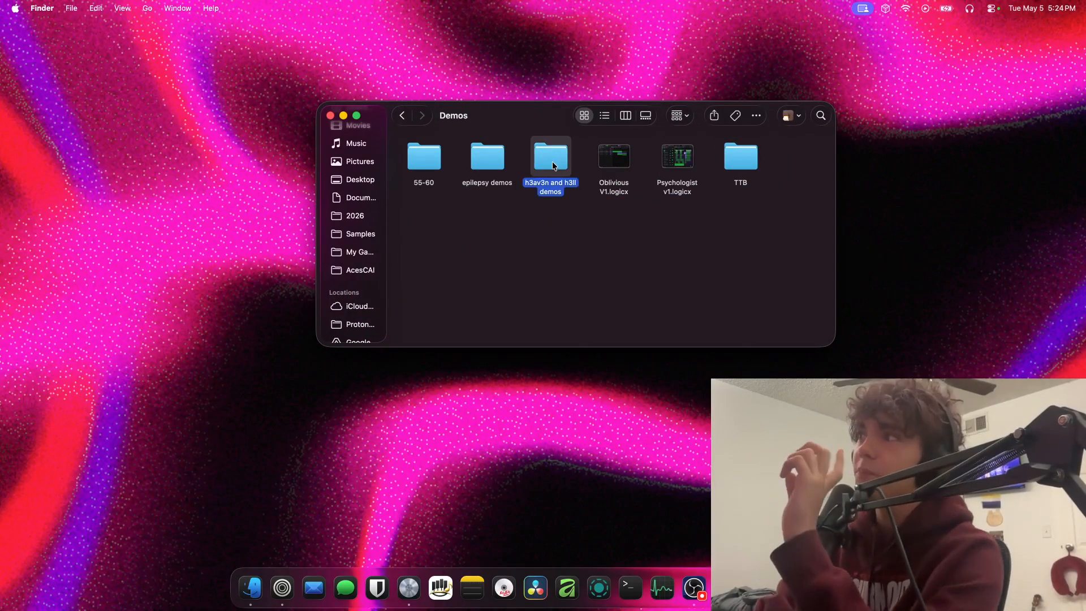
double_click(552, 161)
double_click(428, 158)
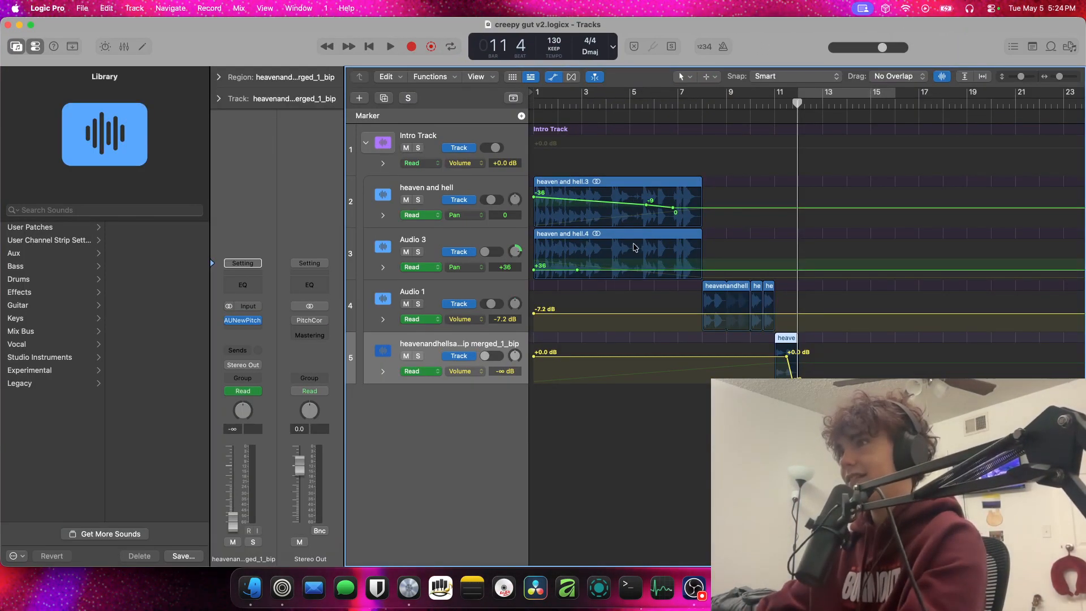
Hide the track automation and play creepy gut v2 from bar 1 up to bar 12
key("a")
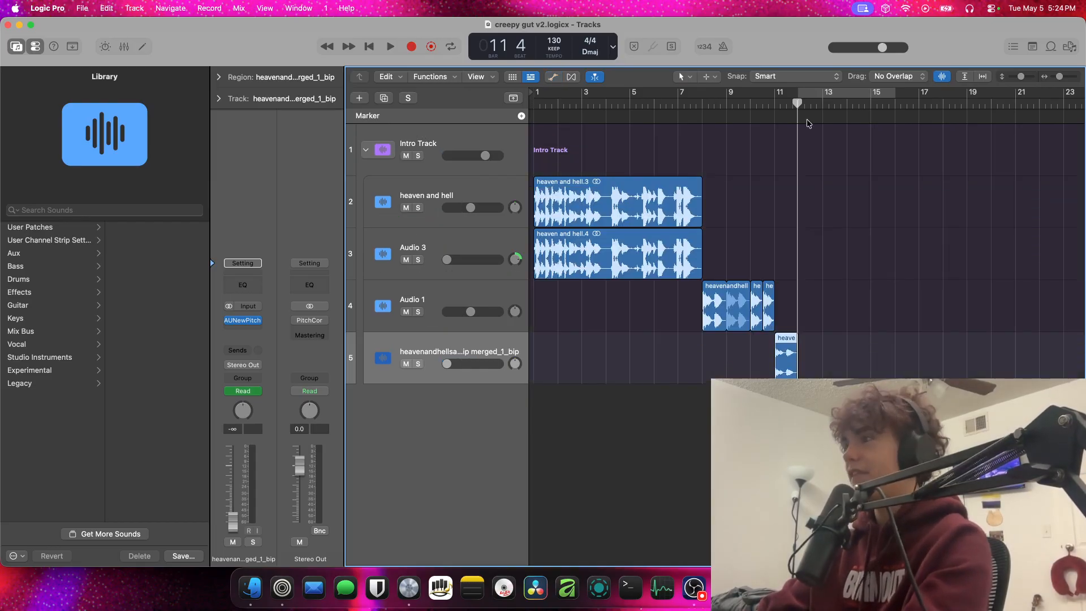
left_click(684, 108)
key("Return")
key("space")
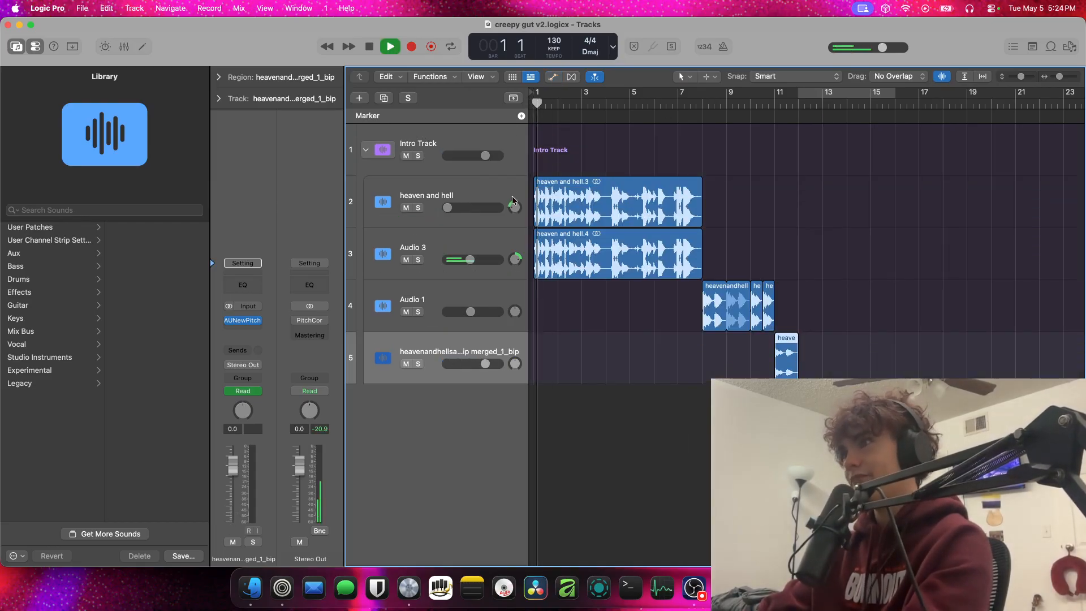
left_click(722, 107)
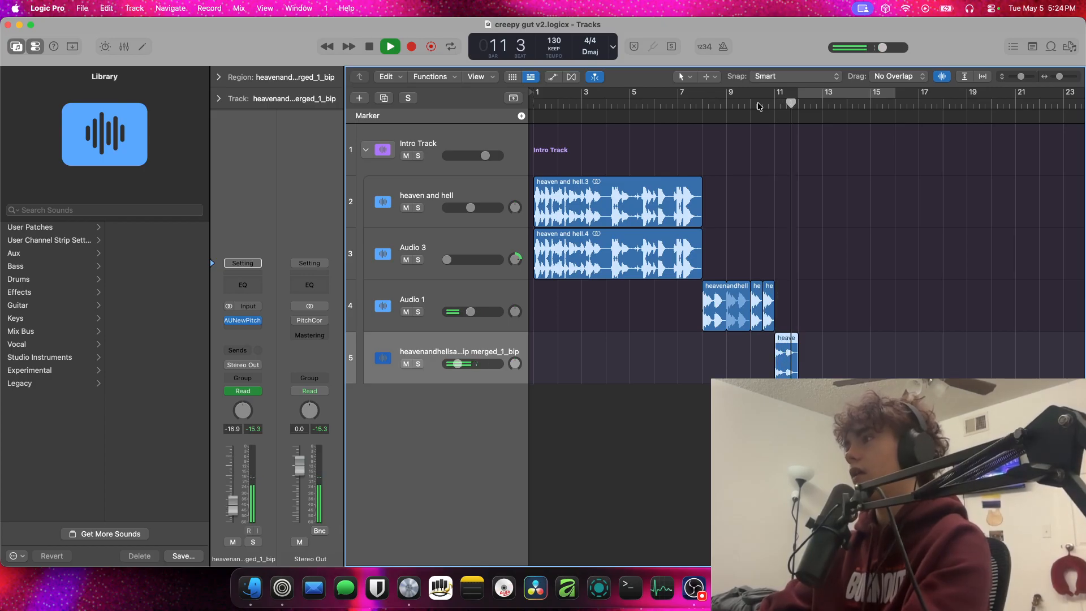
key("space")
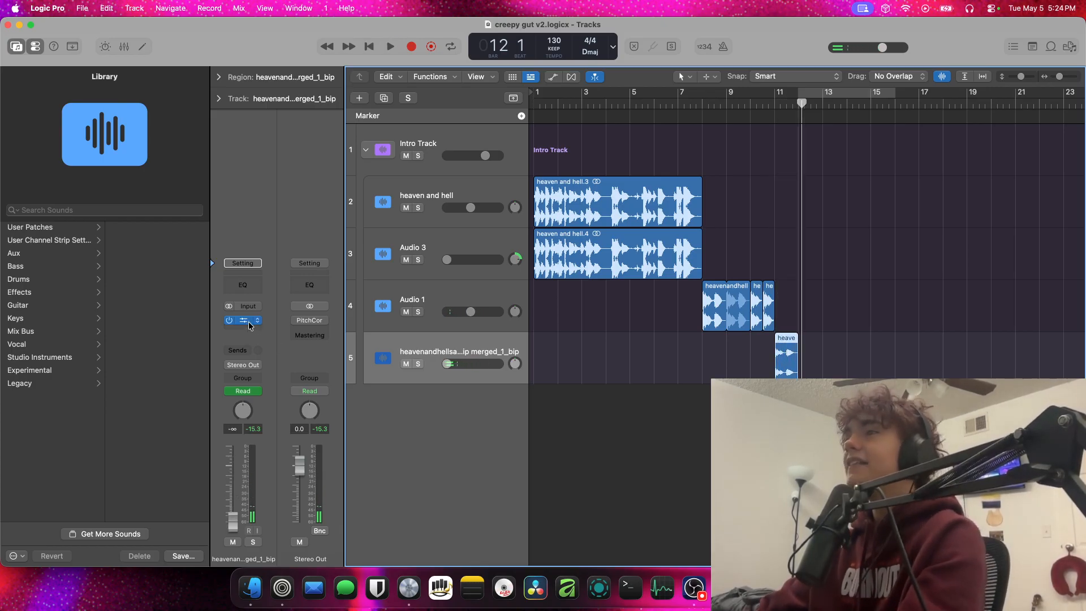
Check the AUNewPitch settings on the merged_1_bip track and close the creepy gut v2 project
left_click(249, 321)
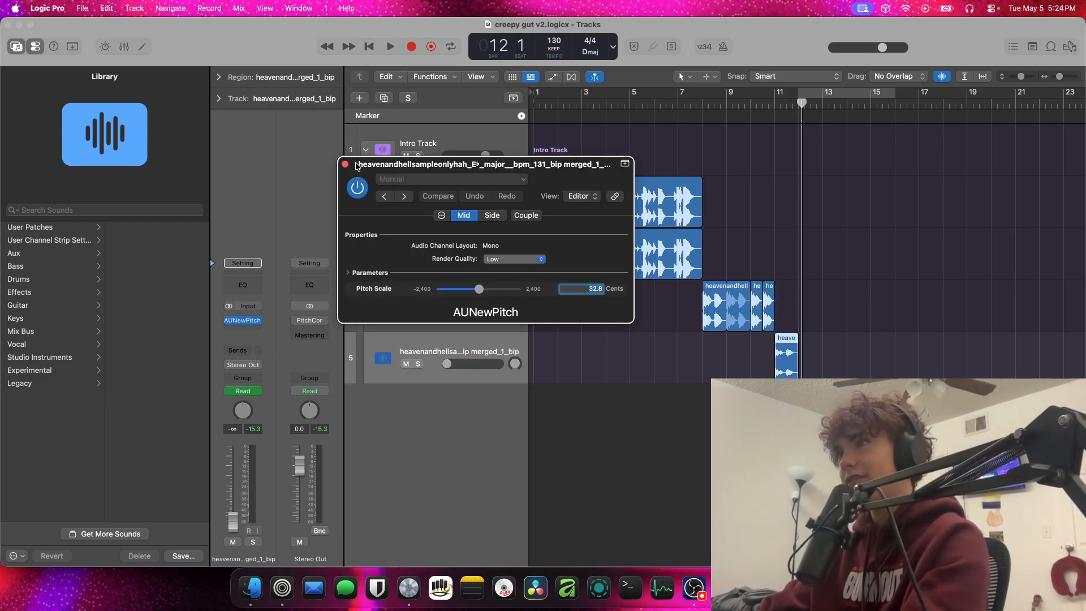
left_click(256, 123)
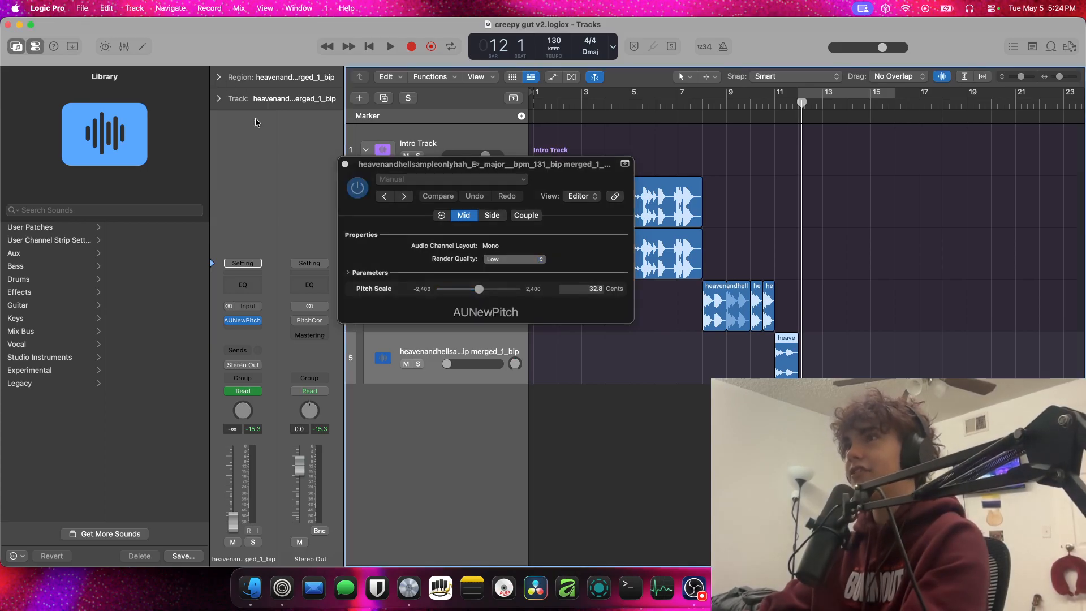
left_click(343, 164)
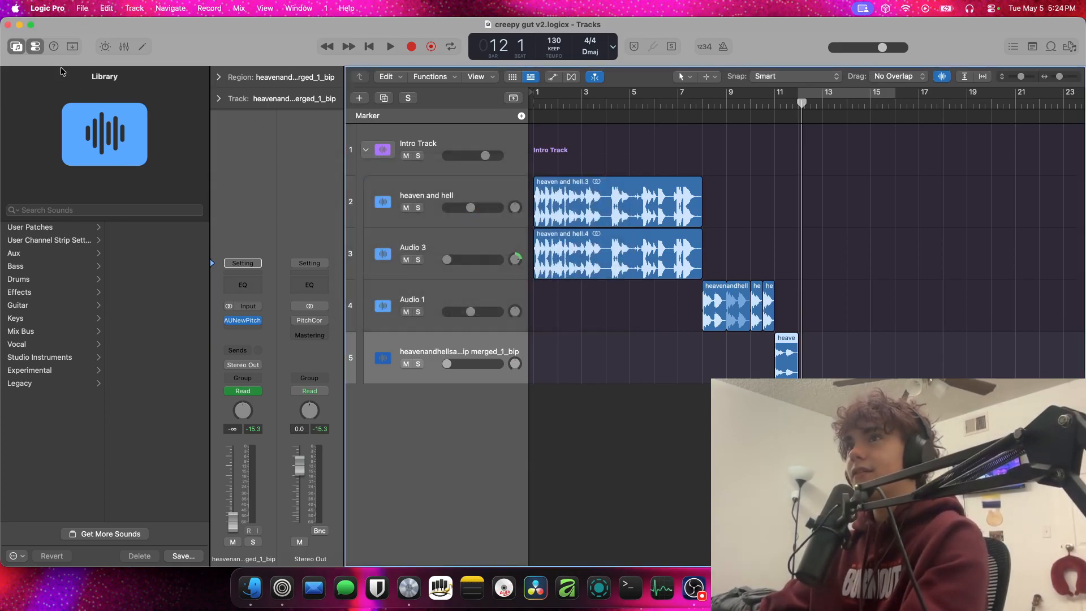
left_click(8, 25)
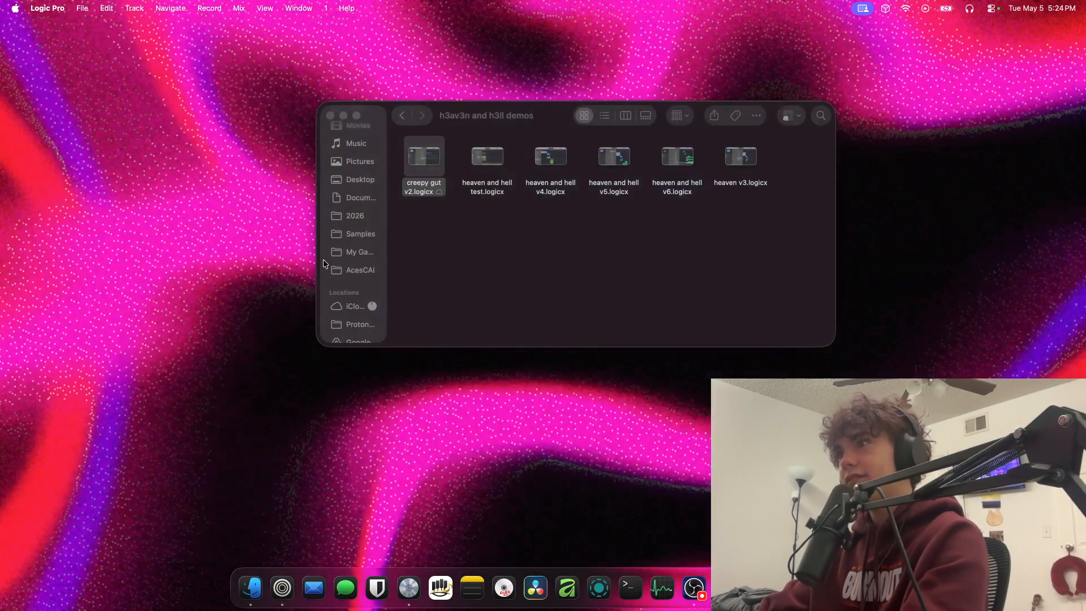
left_click(519, 235)
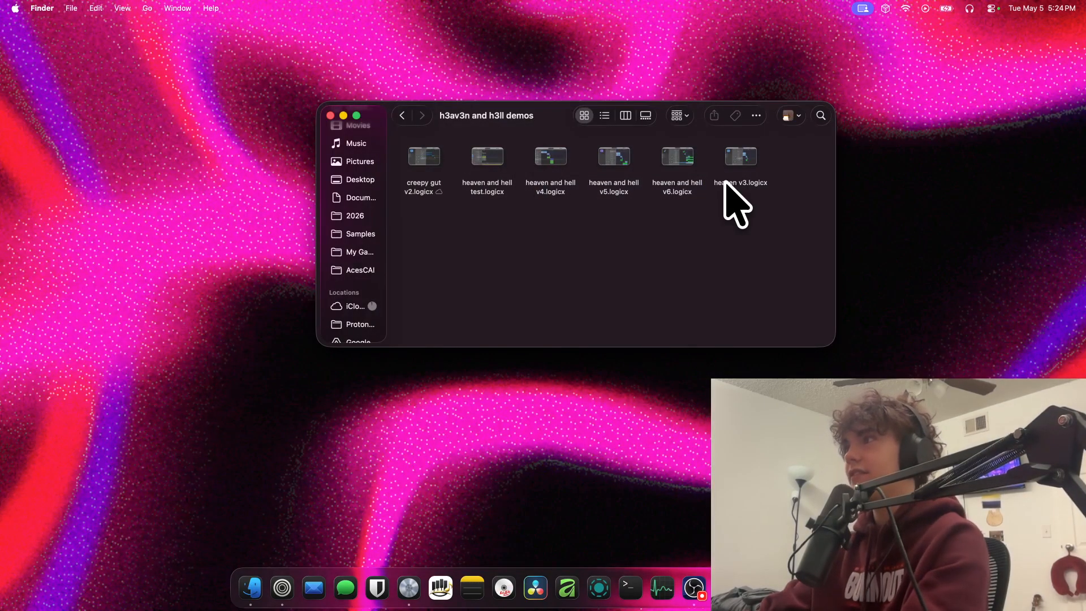
left_click(362, 252)
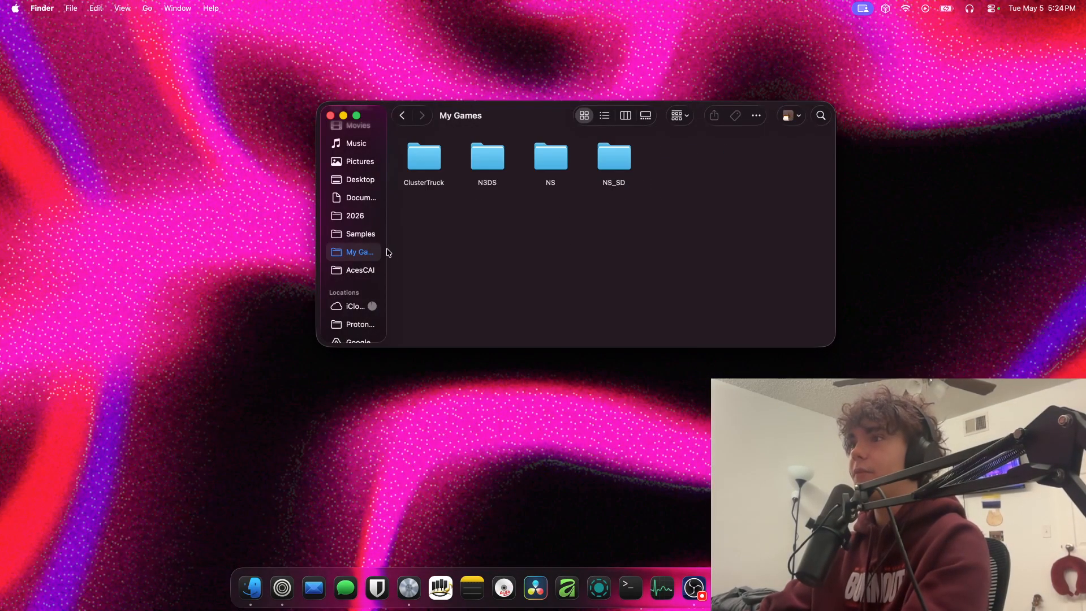
left_click(400, 117)
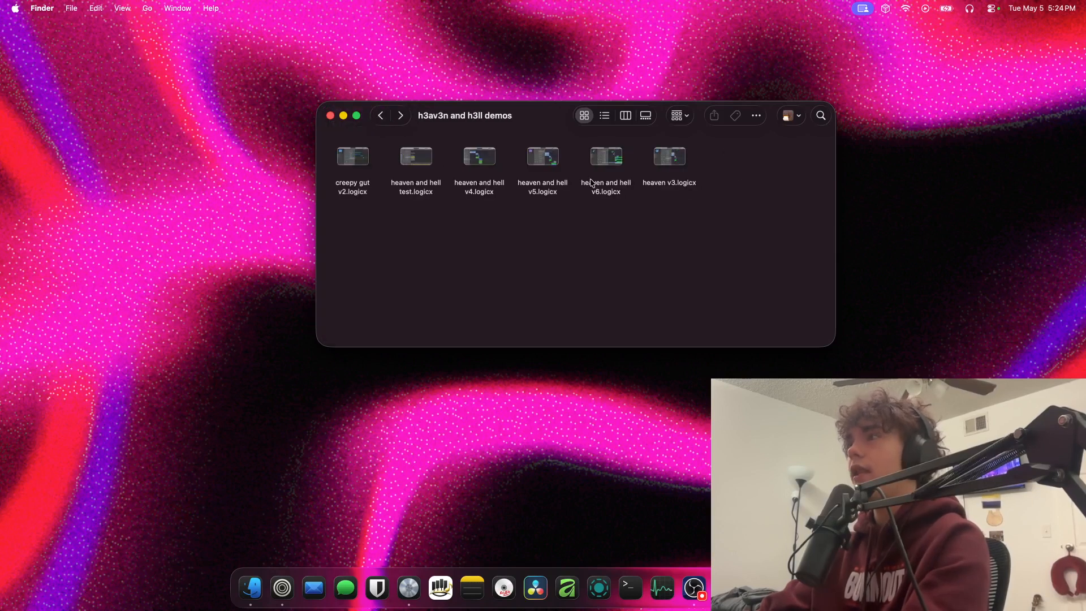
Open the heaven v3 demo, then the heaven and hell v4 demo, and enlarge the v4 window to fill the screen
double_click(678, 157)
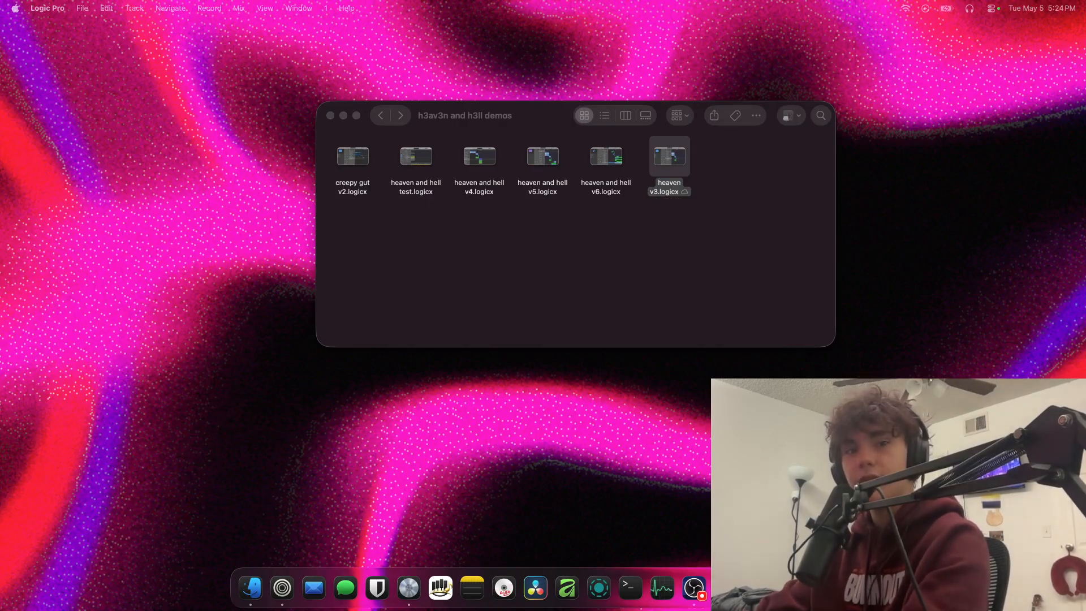
double_click(451, 192)
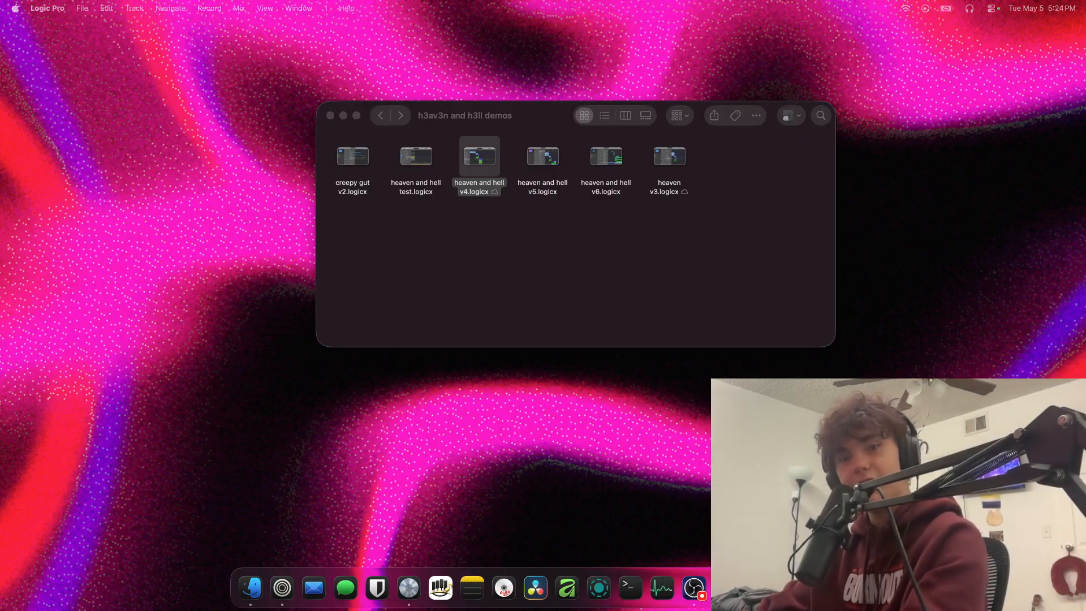
left_click_drag(521, 160, 464, 19)
double_click(463, 20)
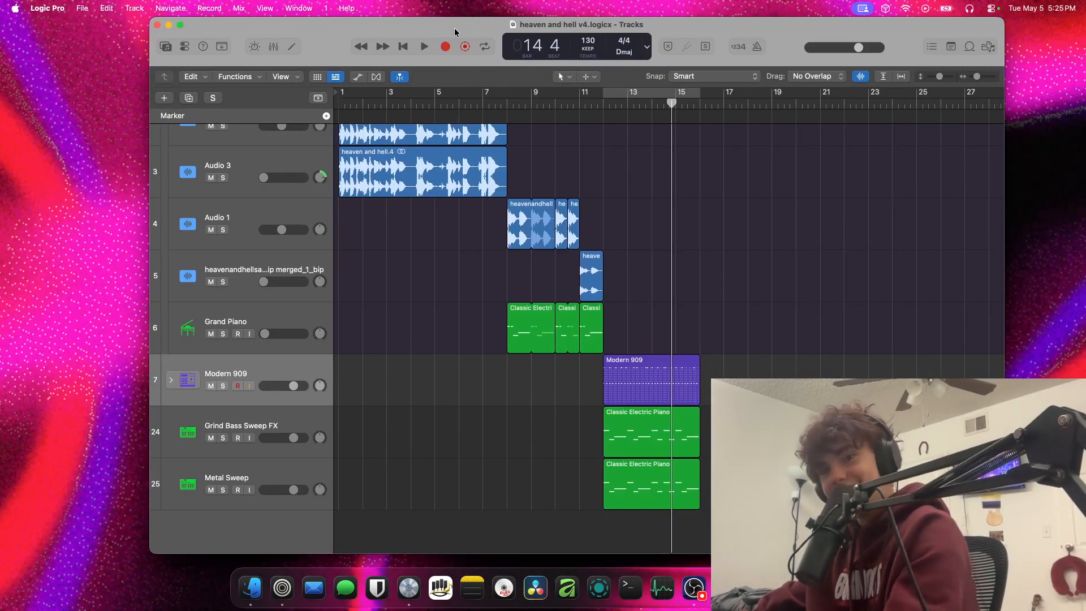
double_click(454, 29)
Look over the heaven and hell v4 tracks and play the arrangement from bar 1
scroll(510, 329, "up", 3)
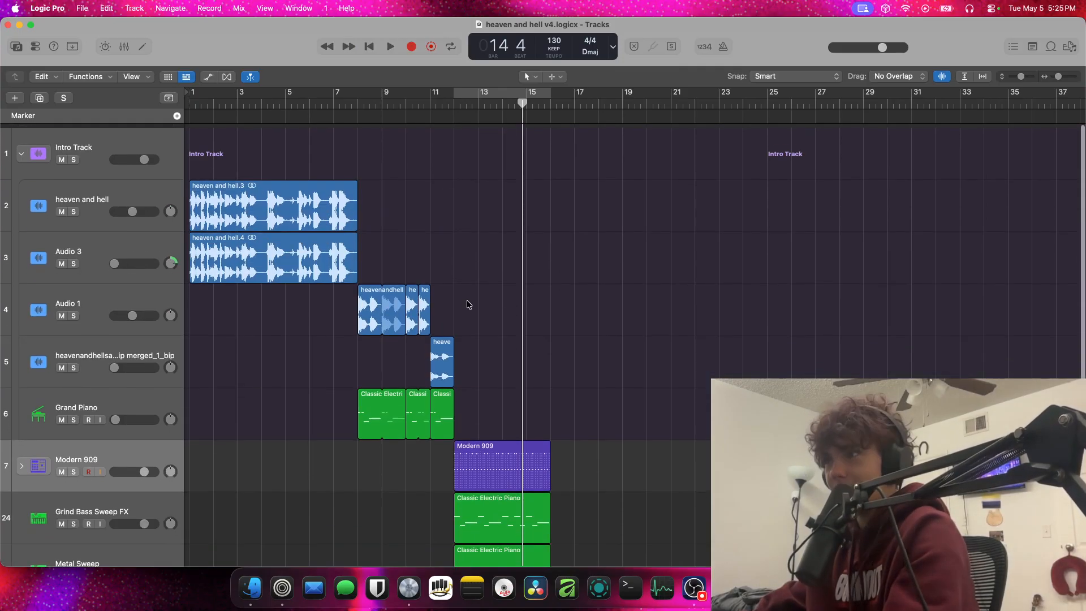
scroll(468, 303, "down", 3)
scroll(388, 255, "up", 3)
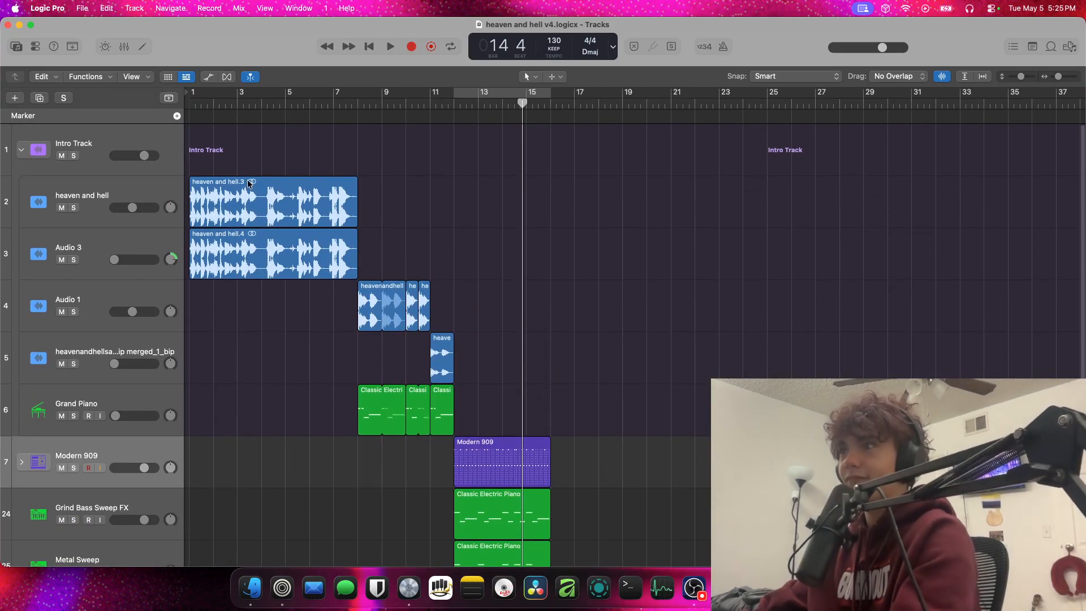
left_click(356, 104)
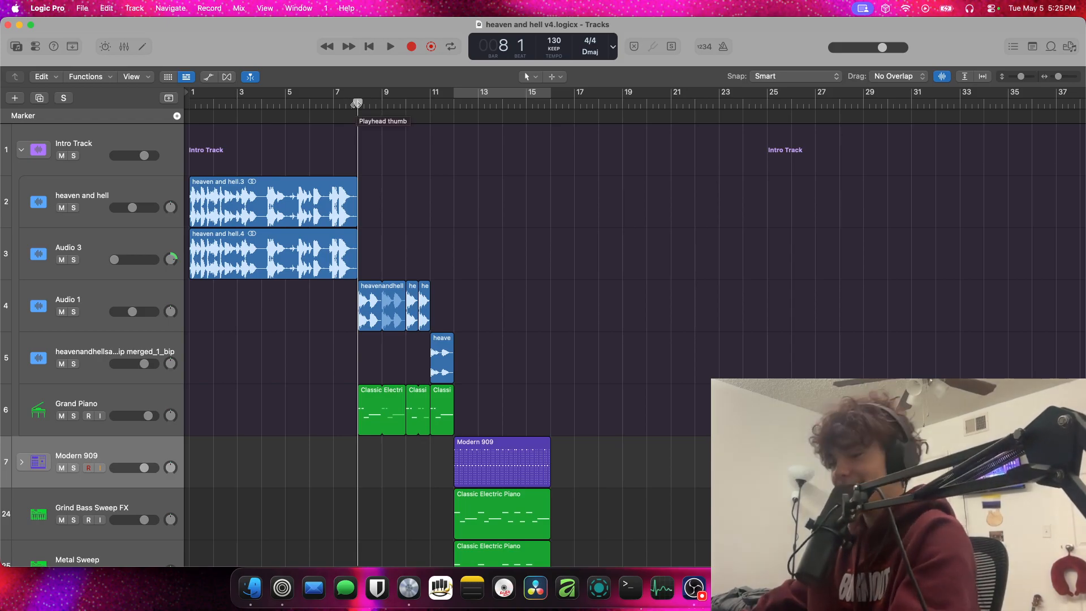
key("Return")
key("space")
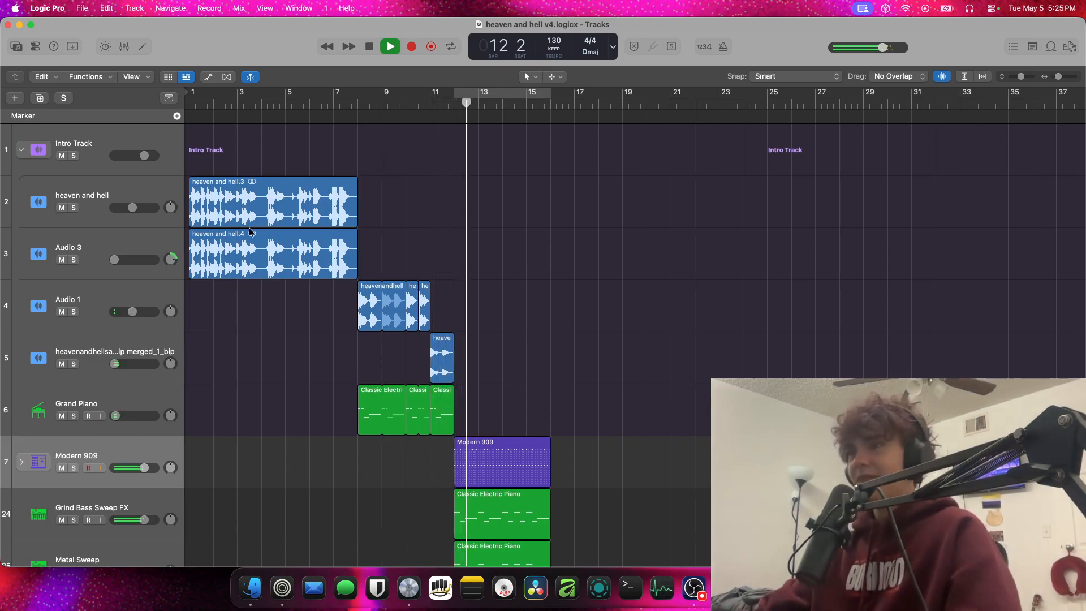
Solo Modern 909 with the bar 12 to 16 cycle on and open its pattern region in the Step Sequencer
scroll(251, 232, "down", 4)
scroll(250, 231, "up", 1)
left_click(74, 385)
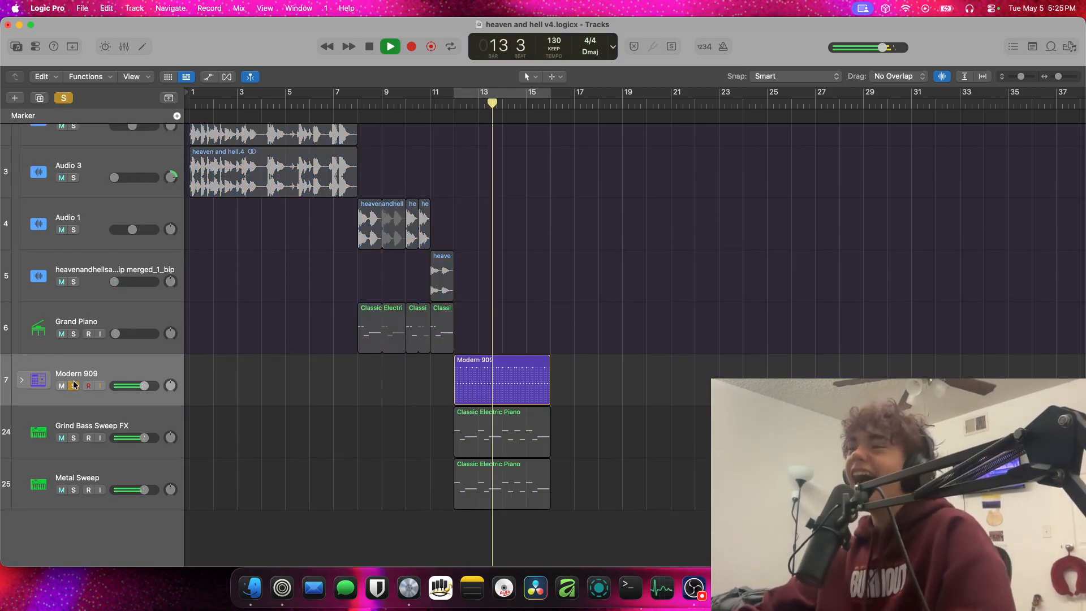
left_click(541, 93)
left_click(506, 385)
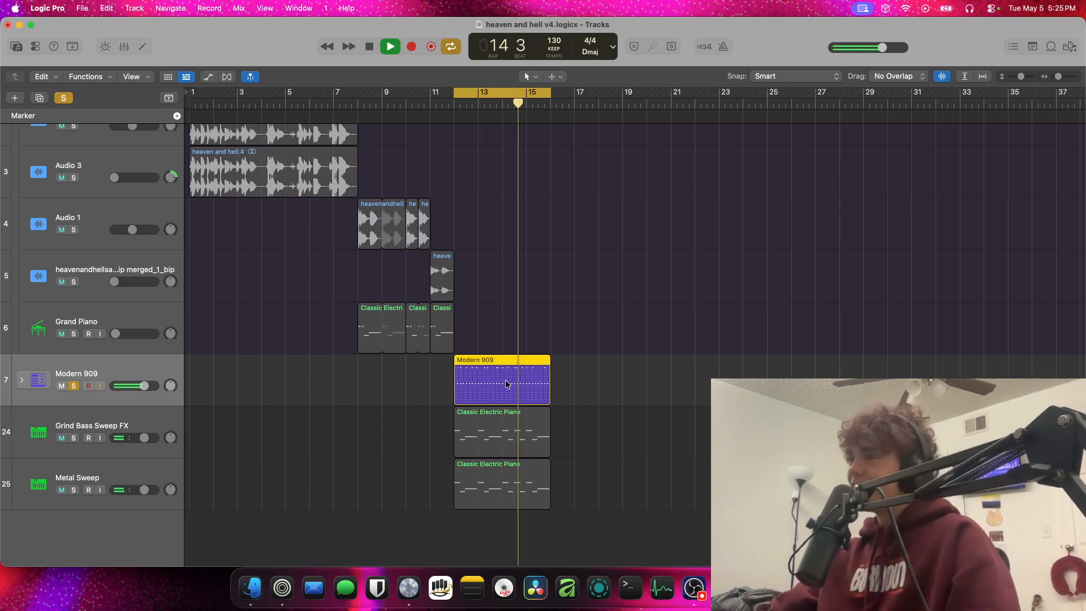
double_click(504, 376)
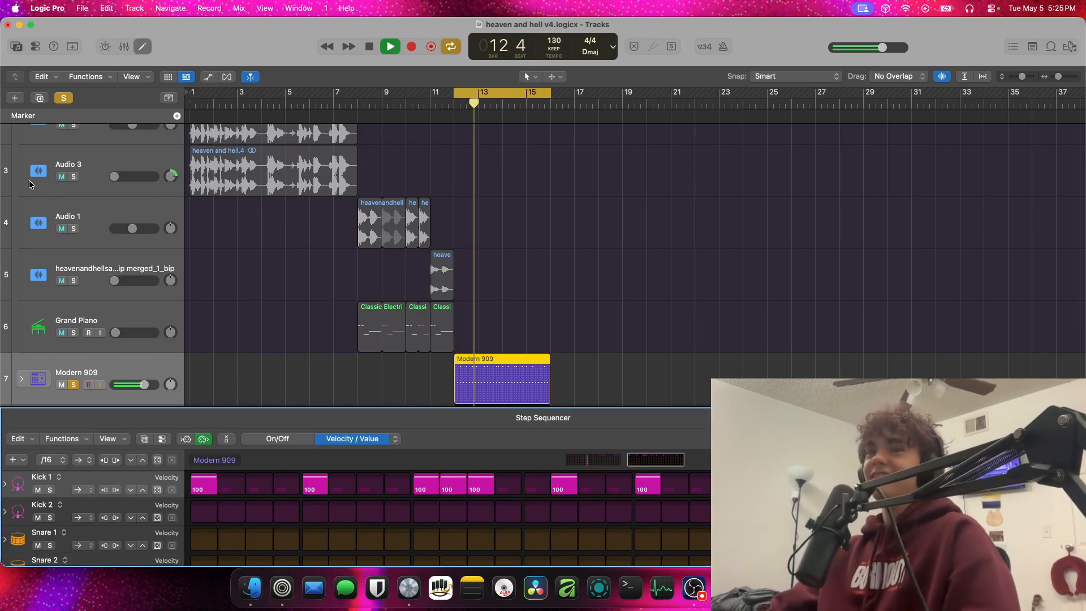
Open the heaven and hell v5 demo without saving the v4 changes, and enlarge its window to fill the screen
left_click(251, 588)
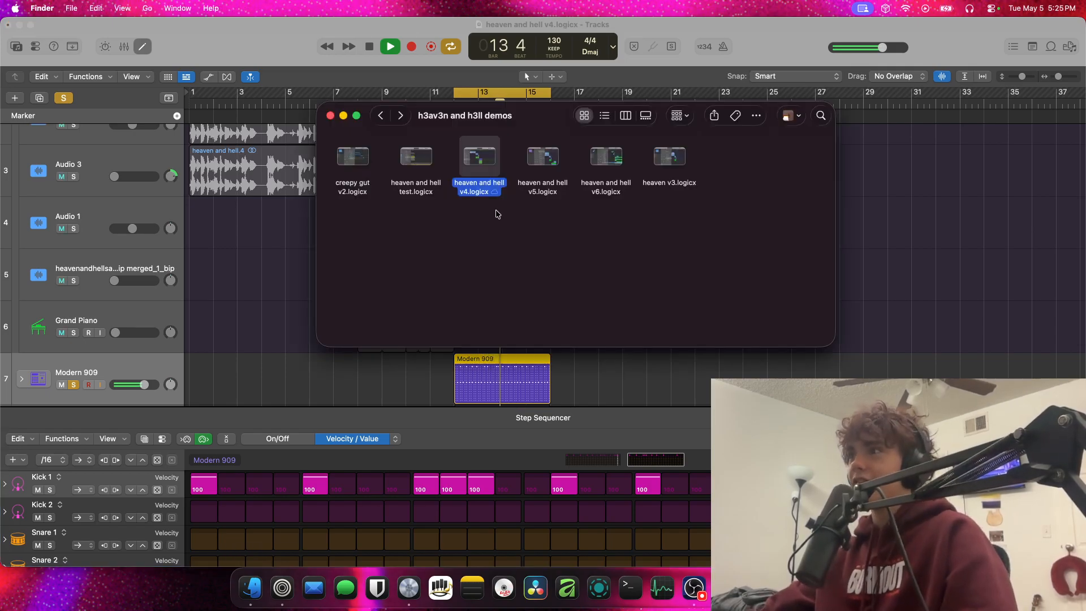
double_click(542, 158)
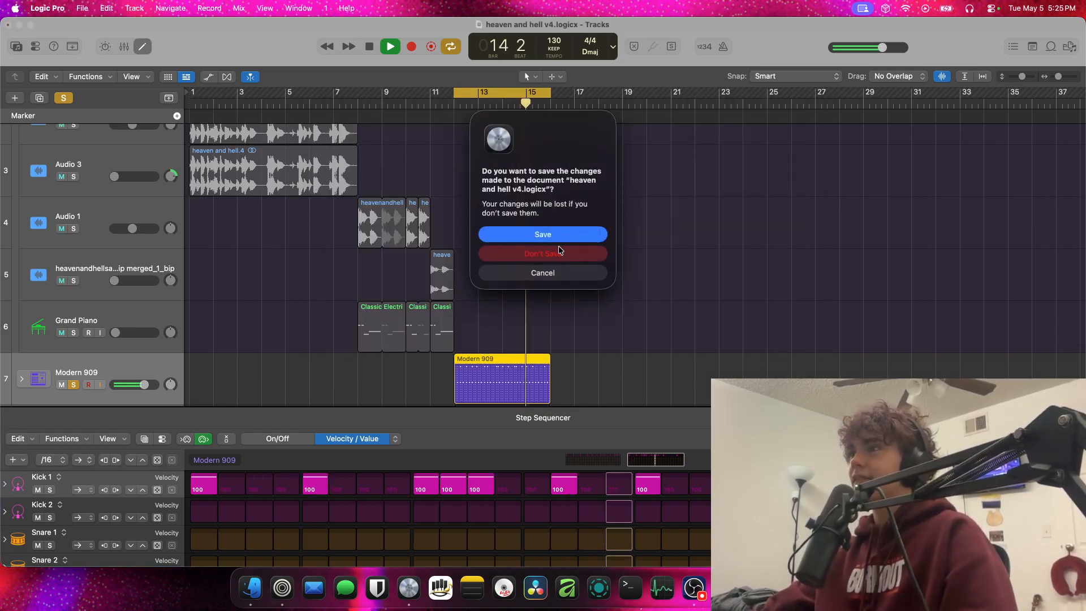
left_click(559, 251)
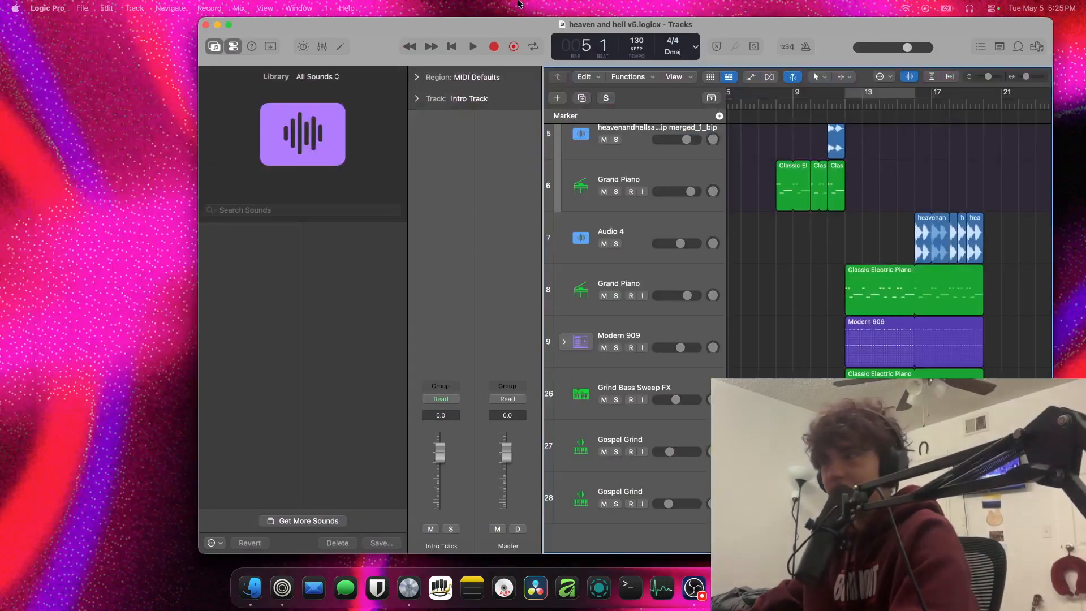
left_click_drag(516, 20, 483, 25)
double_click(483, 26)
Play heaven and hell v5 from bar 5 through the intro and stop in bar 15
key("space")
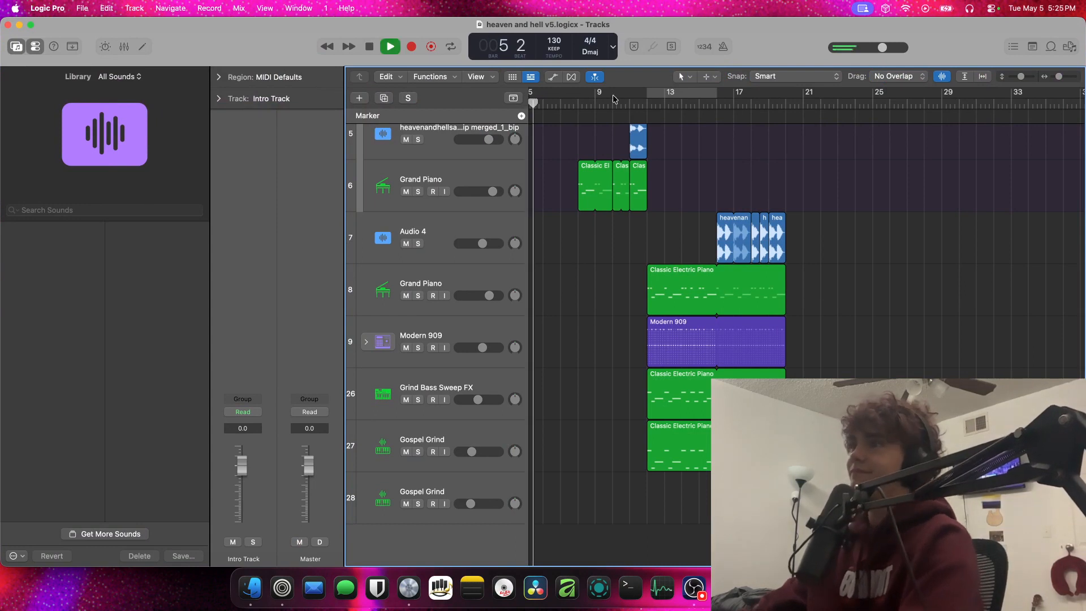
scroll(566, 122, "up", 5)
scroll(565, 121, "left", 3)
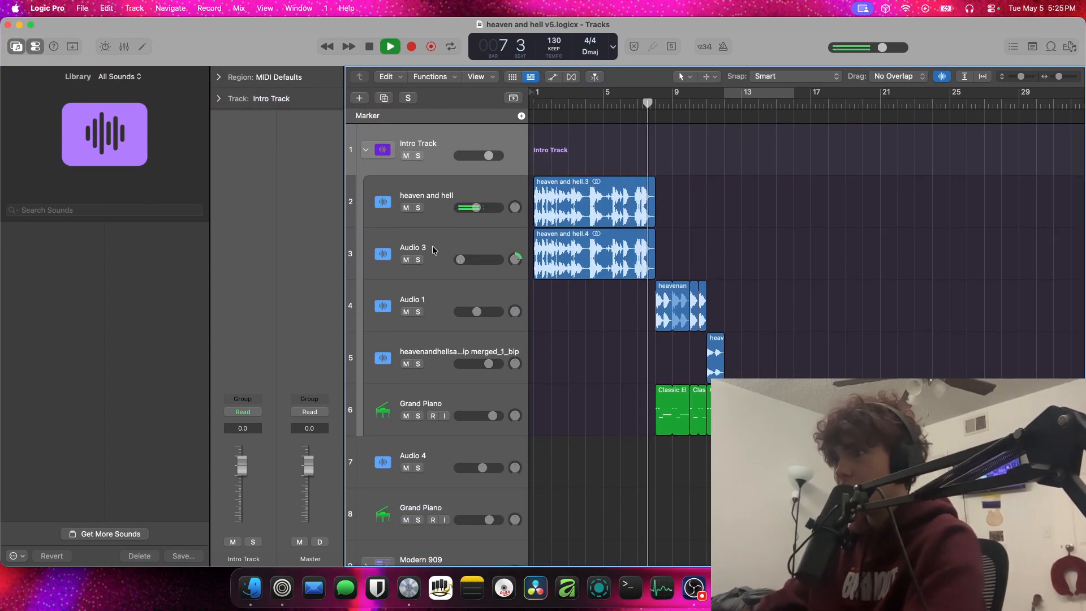
key("space")
key("space")
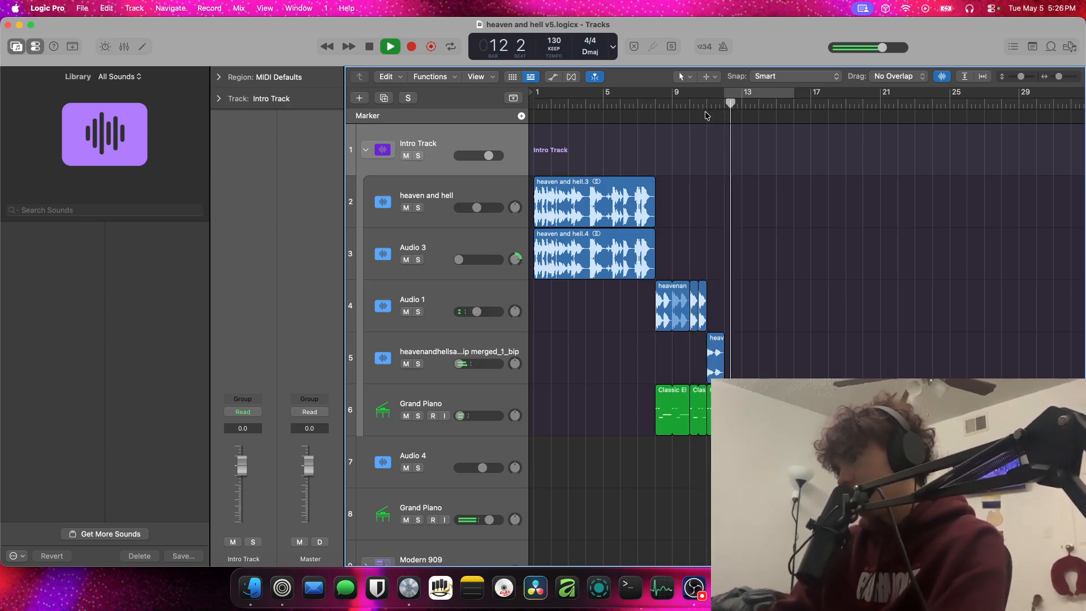
scroll(705, 110, "down", 4)
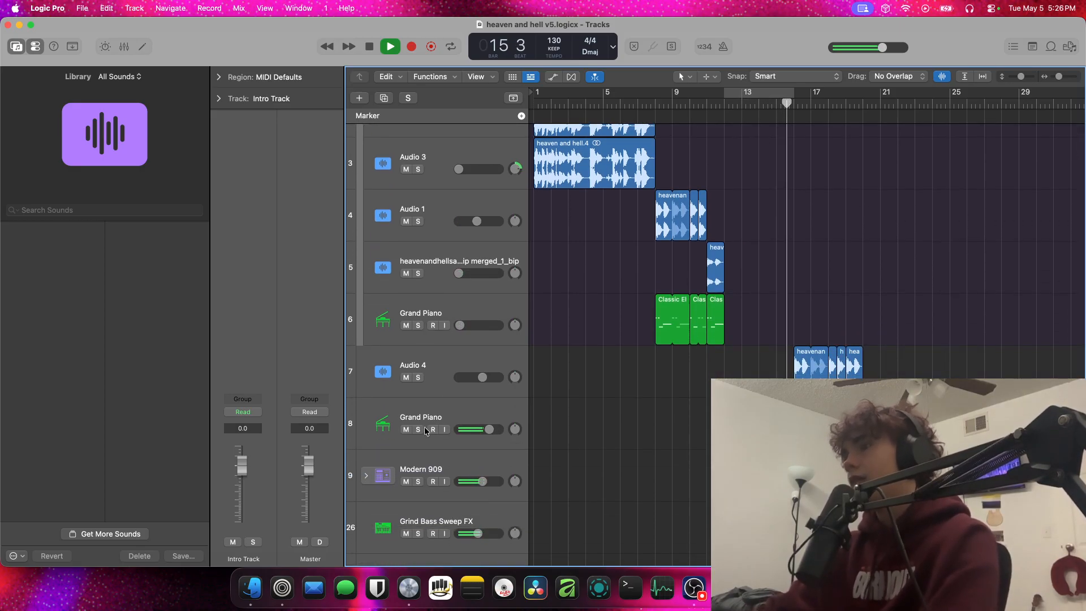
key("space")
Open the Classic Electric Piano region on Grand Piano track 8 in the Piano Roll and examine its notes from bar 13
key("p")
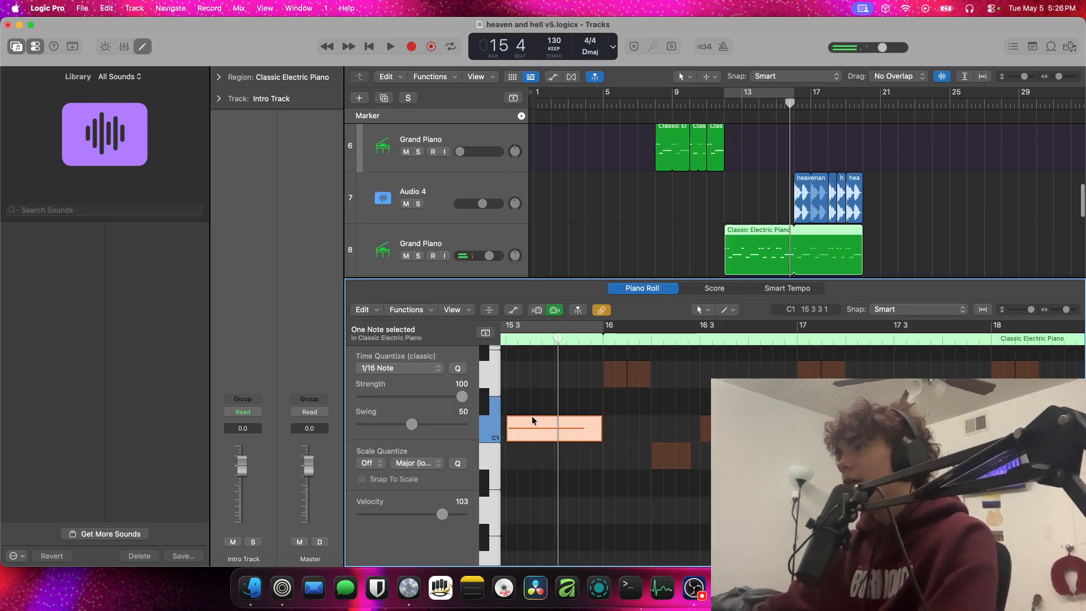
scroll(533, 419, "left", 6)
scroll(541, 409, "left", 5)
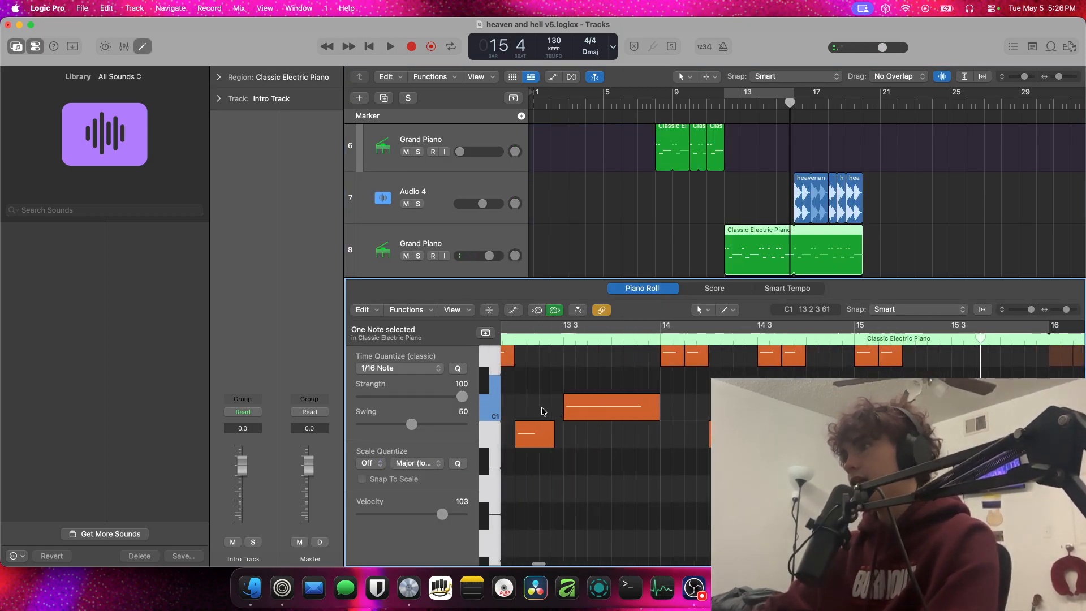
Hide the Piano Roll and close the heaven and hell v5 project without saving
left_click_drag(467, 283, 613, 573)
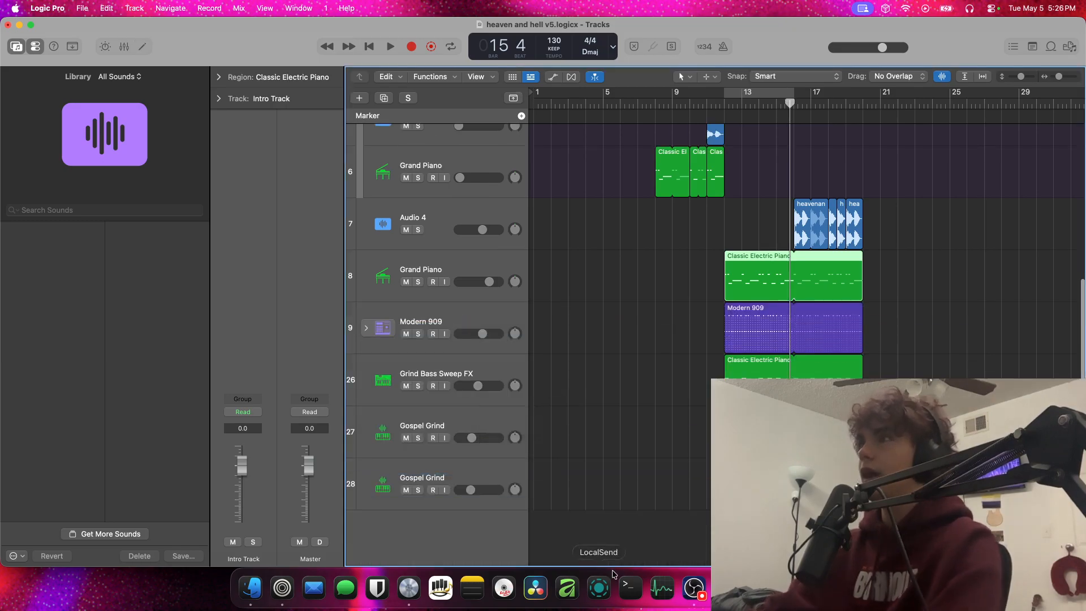
left_click(10, 27)
left_click(560, 255)
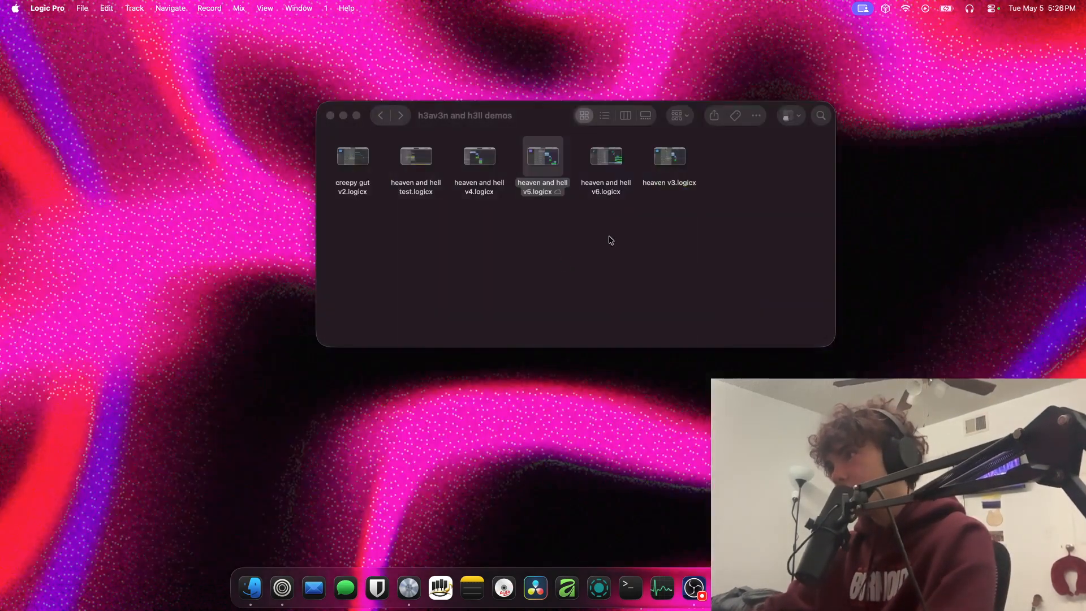
Open the heaven and hell v6 demo and play it from bar 13, stopping in bar 14
double_click(602, 187)
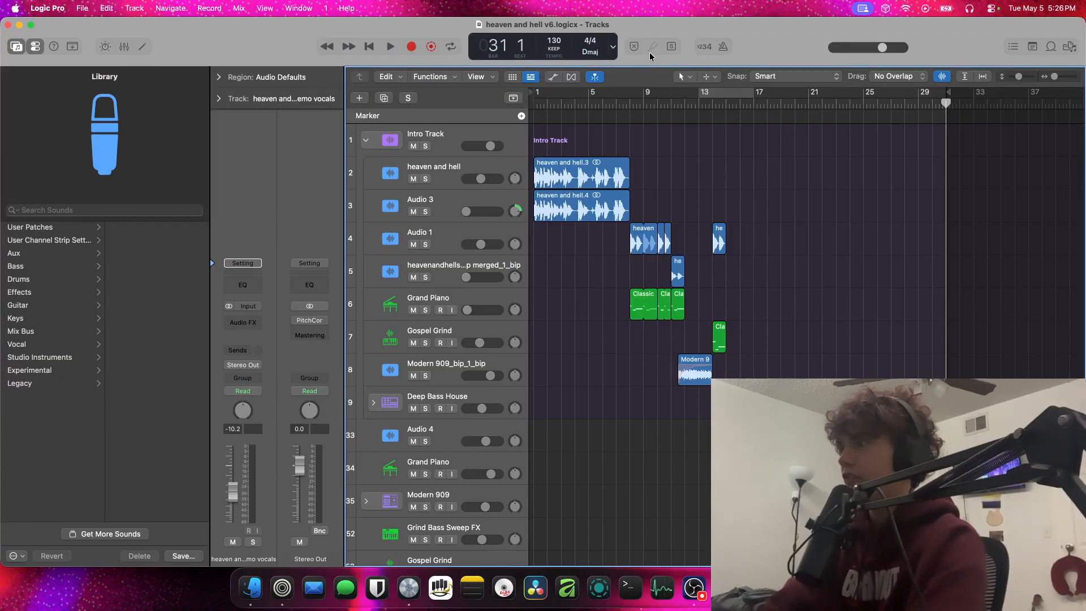
scroll(797, 257, "down", 3)
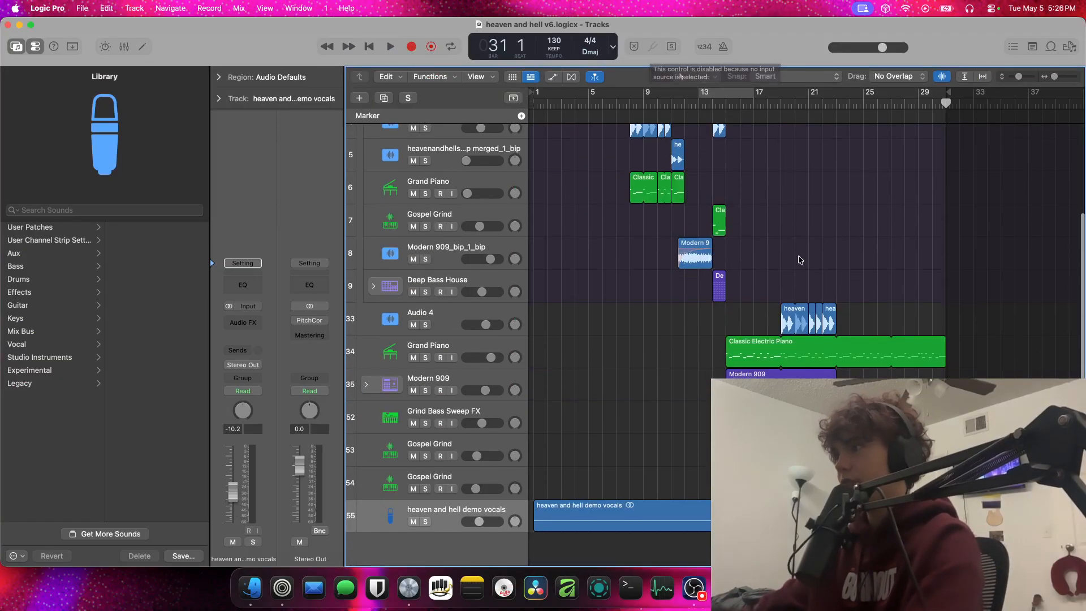
left_click(705, 103)
key("space")
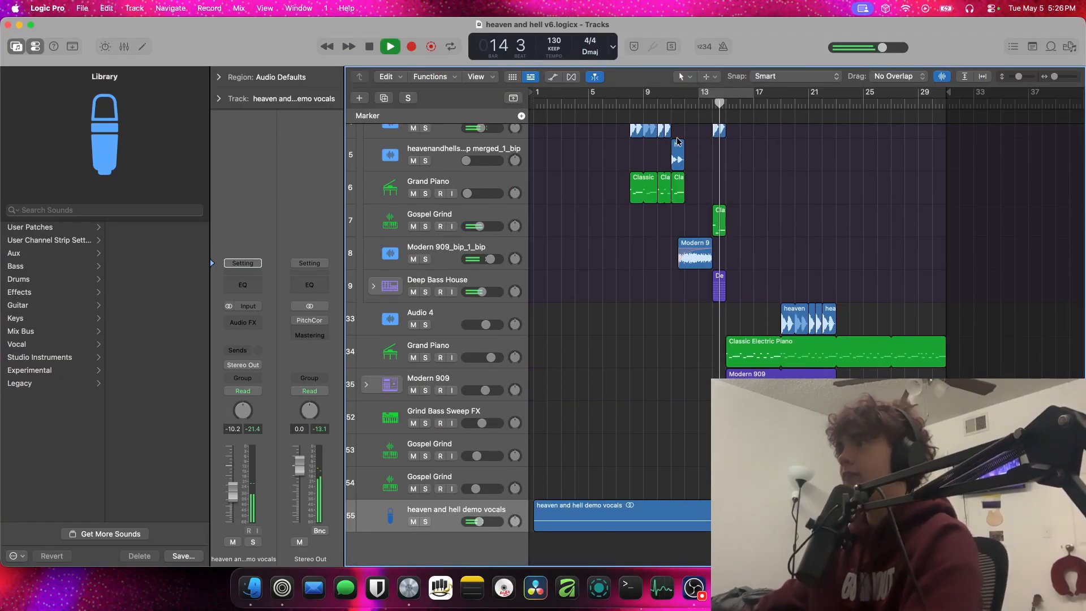
key("space")
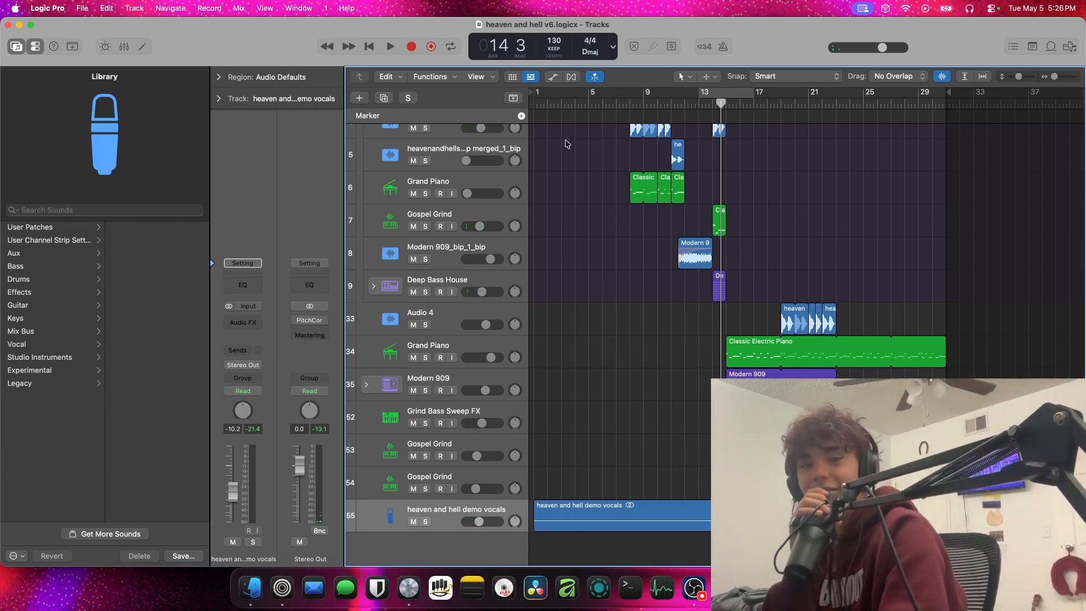
Play heaven and hell v6 from bar 11, briefly soloing the Modern 909 drums, and stop in bar 24
left_click(680, 104)
key("space")
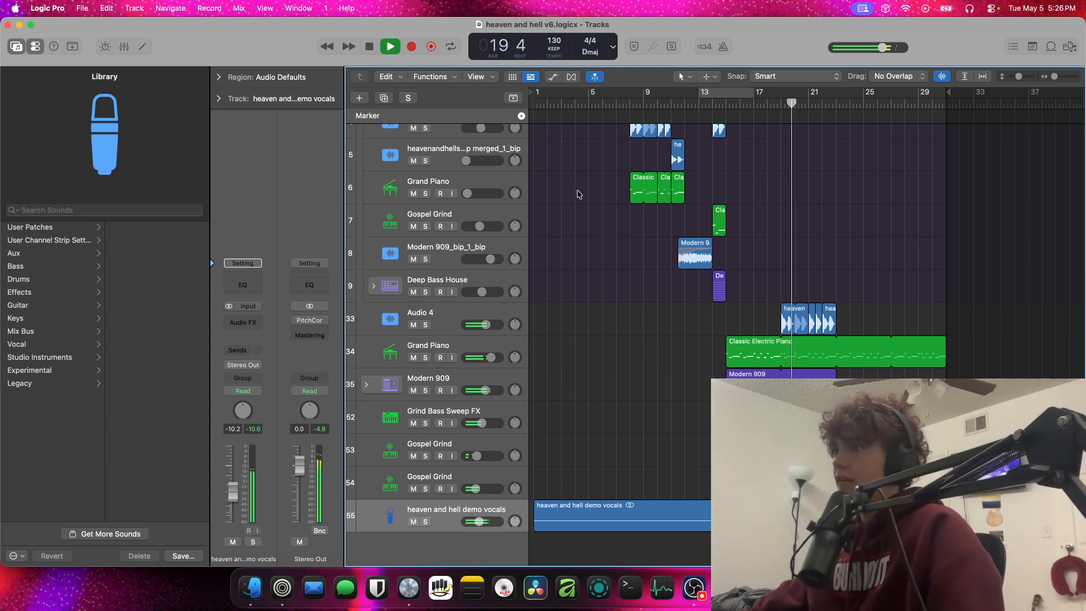
left_click(425, 390)
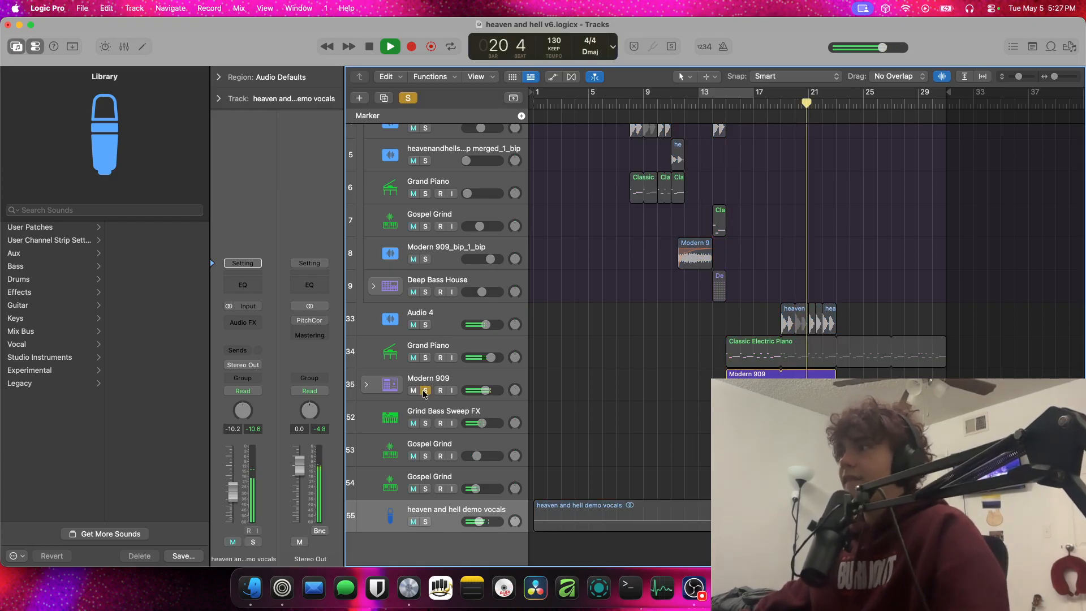
left_click(425, 390)
scroll(910, 327, "down", 1)
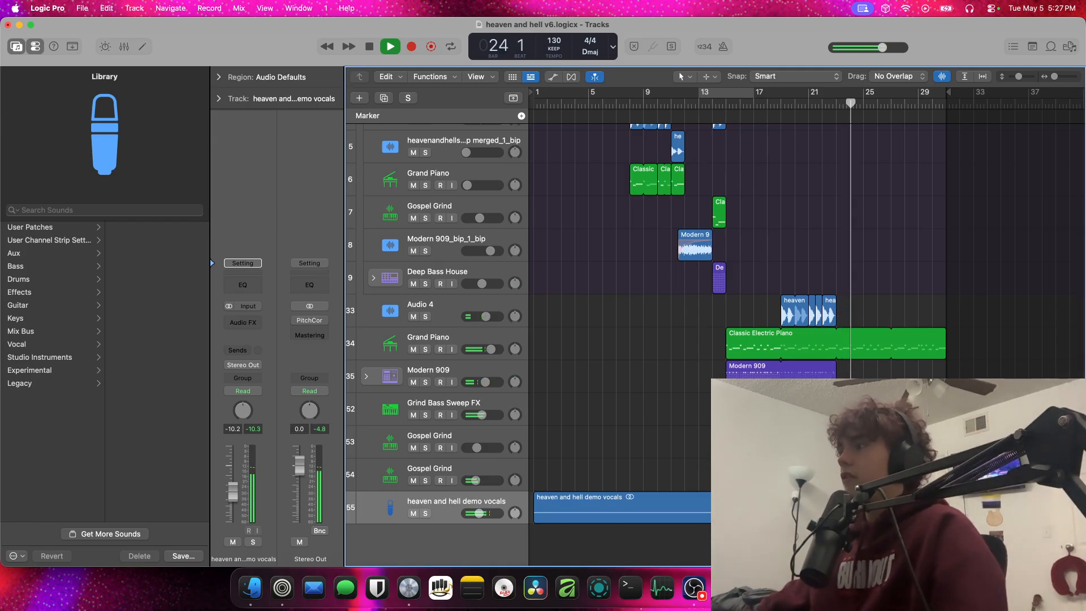
left_click(836, 508)
key("space")
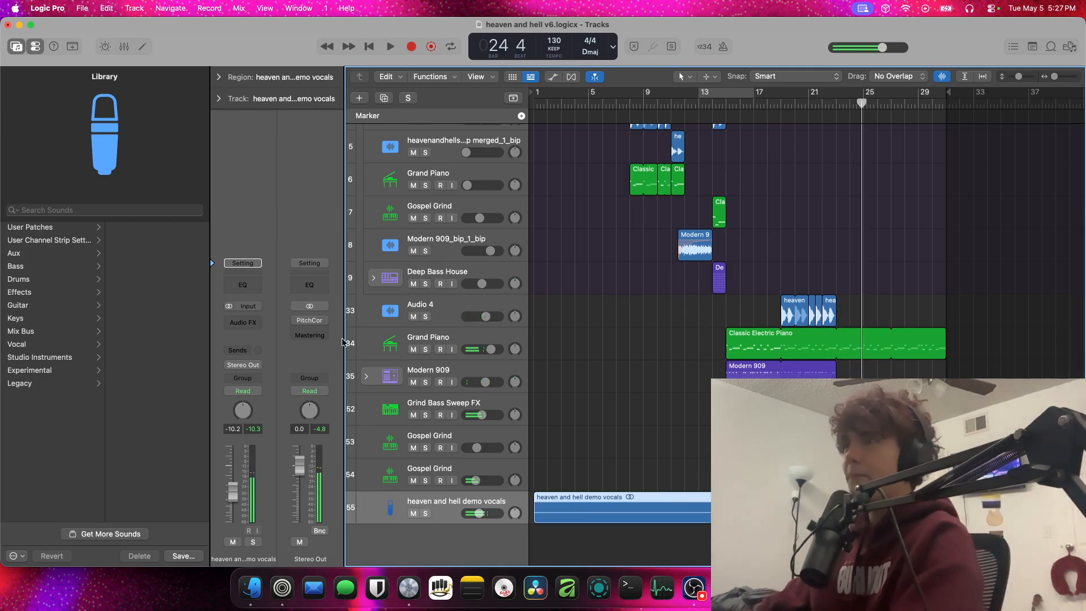
Close the heaven and hell v6 project without saving and go back to the 2025 folder in Finder
key("super+w")
left_click(536, 251)
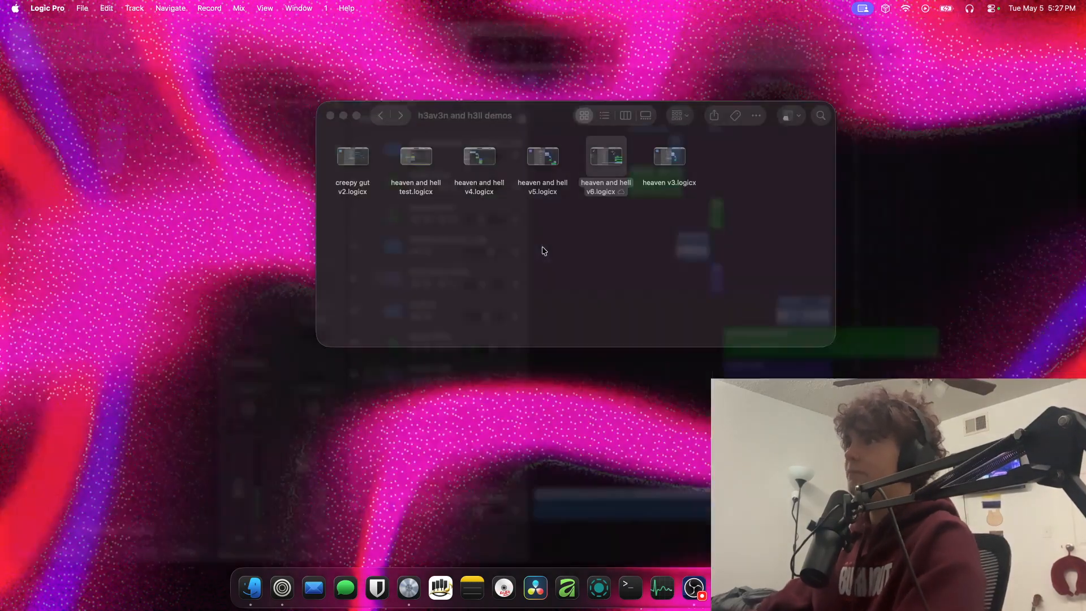
left_click(380, 115)
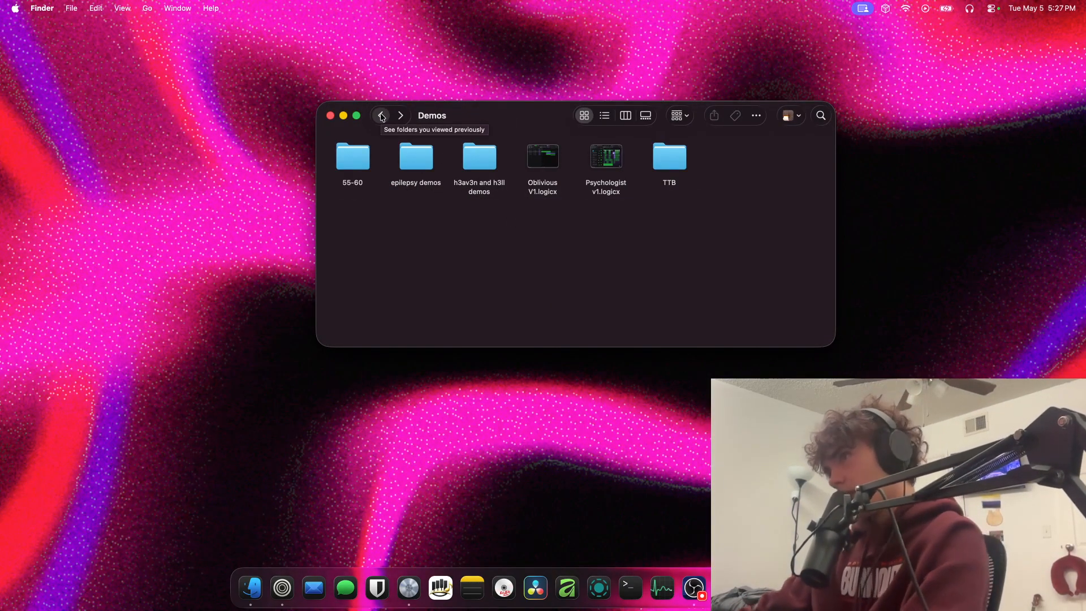
left_click(399, 116)
left_click(387, 117)
left_click(388, 118)
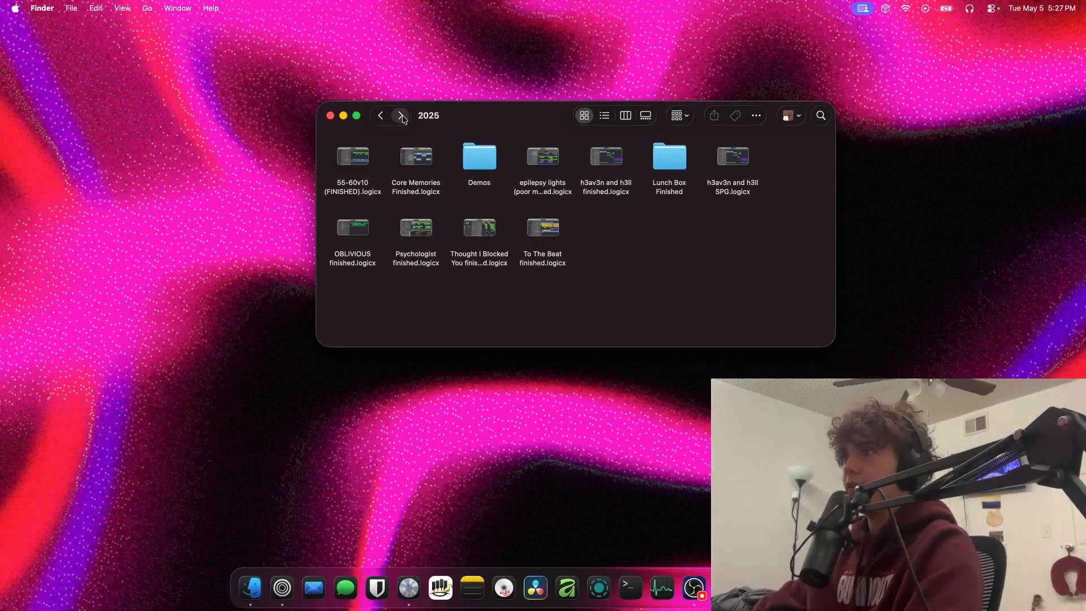
left_click_drag(346, 145, 370, 160)
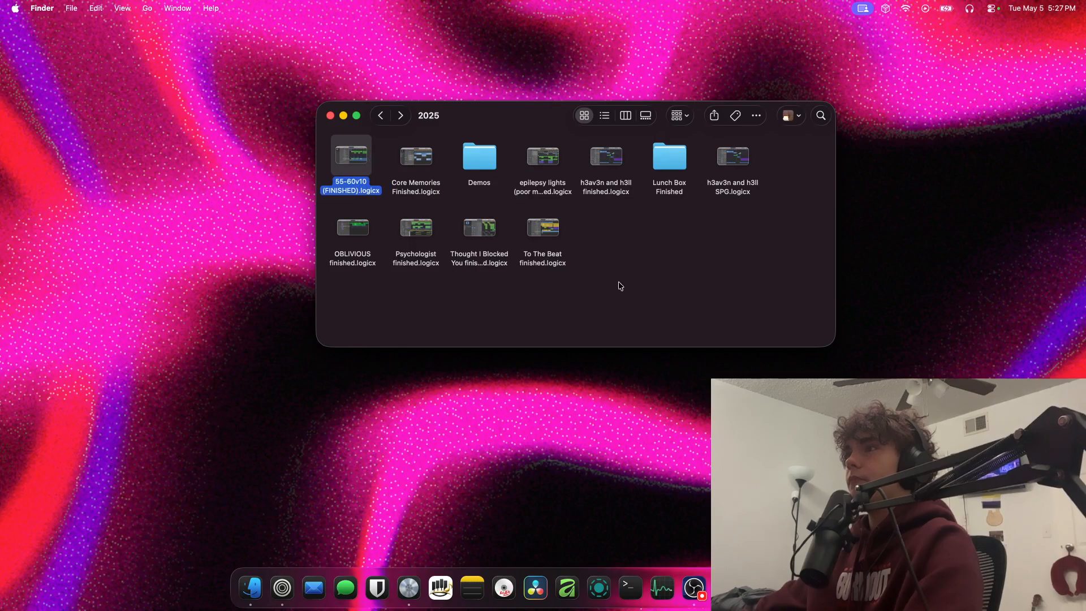
left_click_drag(684, 300, 321, 169)
left_click(586, 242)
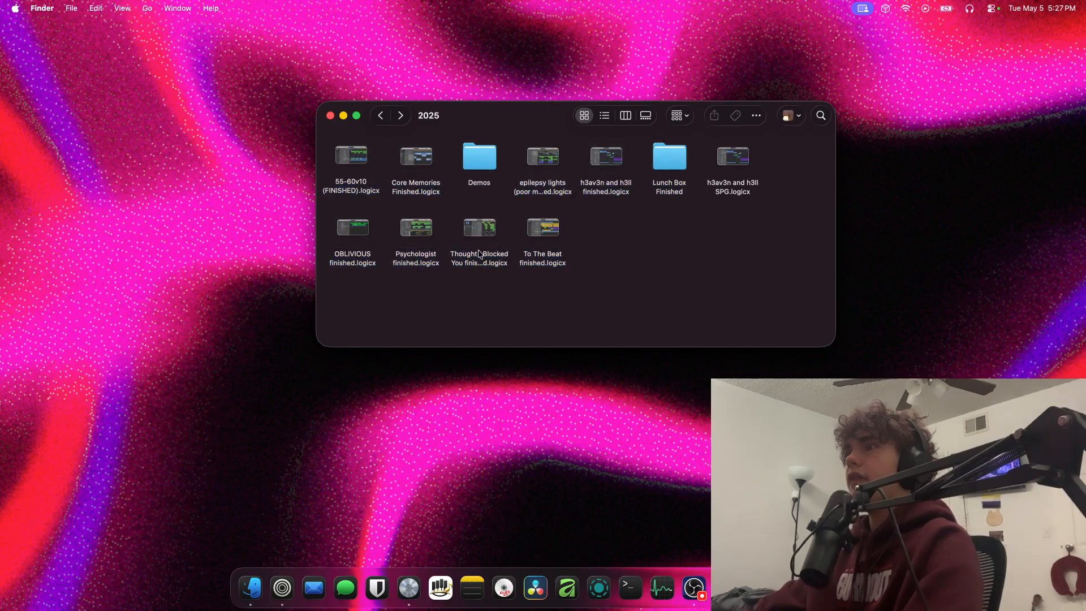
left_click(434, 267)
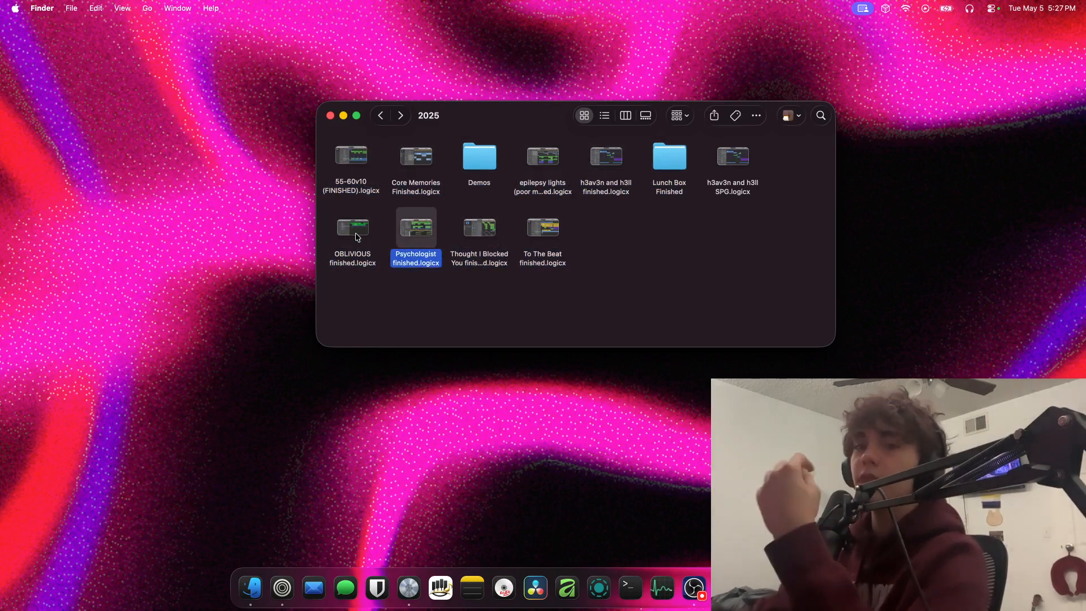
left_click(488, 226)
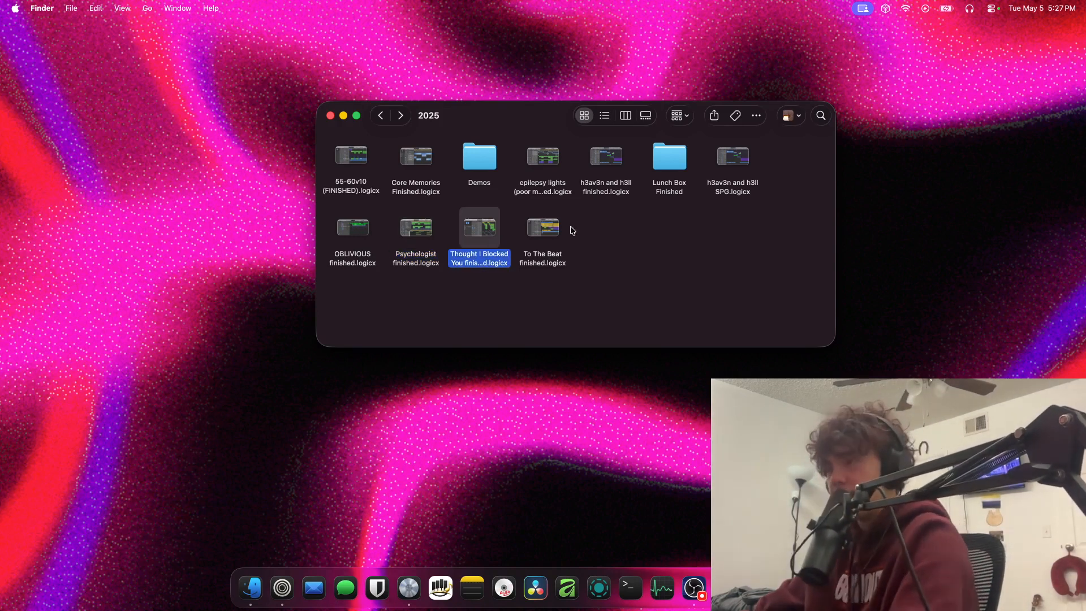
Duplicate Psychologist finished.logicx and rename the copy Psychologist SPG
left_click(419, 237)
key("super+d")
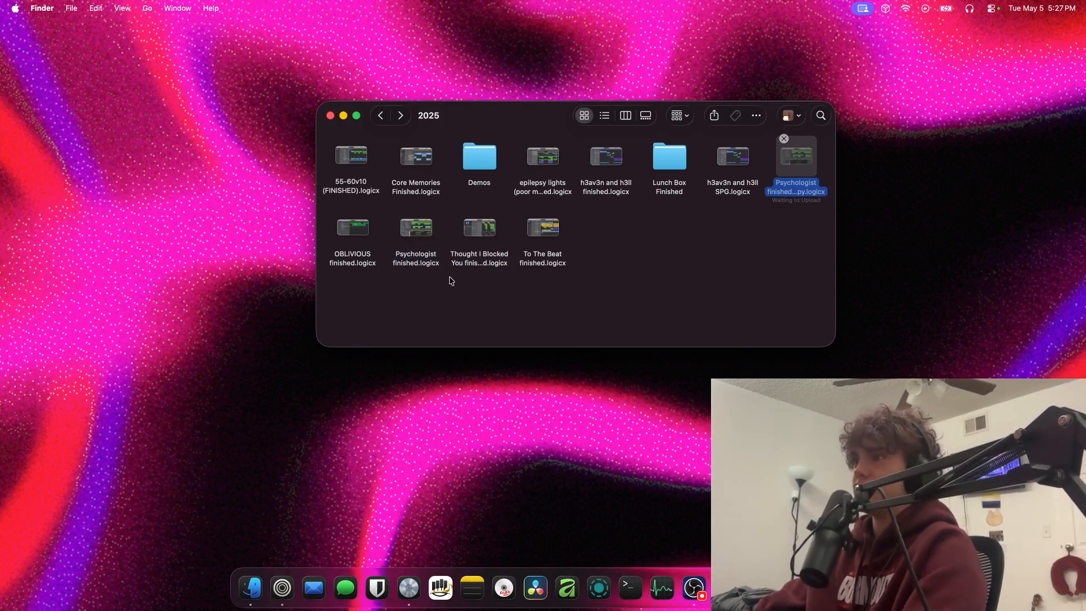
right_click(793, 181)
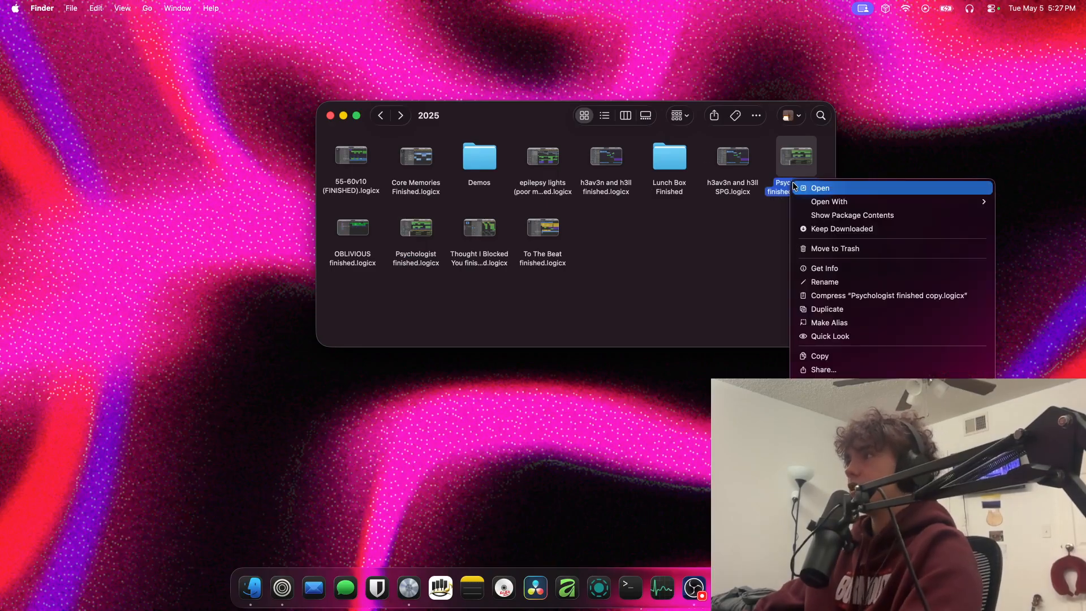
left_click(824, 281)
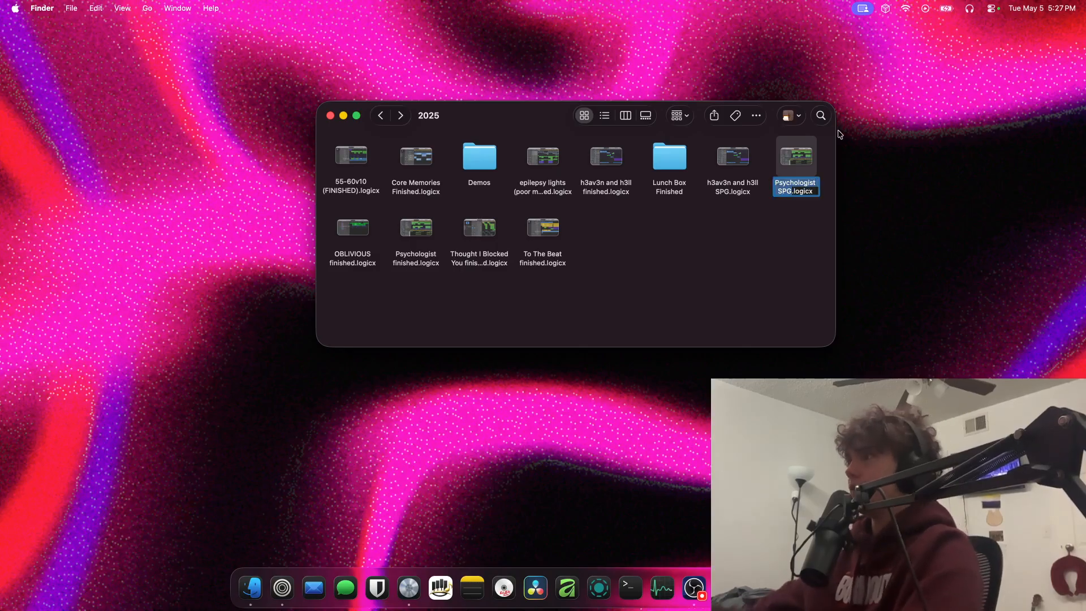
Open Psychologist SPG.logicx in Logic Pro, skipping all missing audio files
double_click(799, 157)
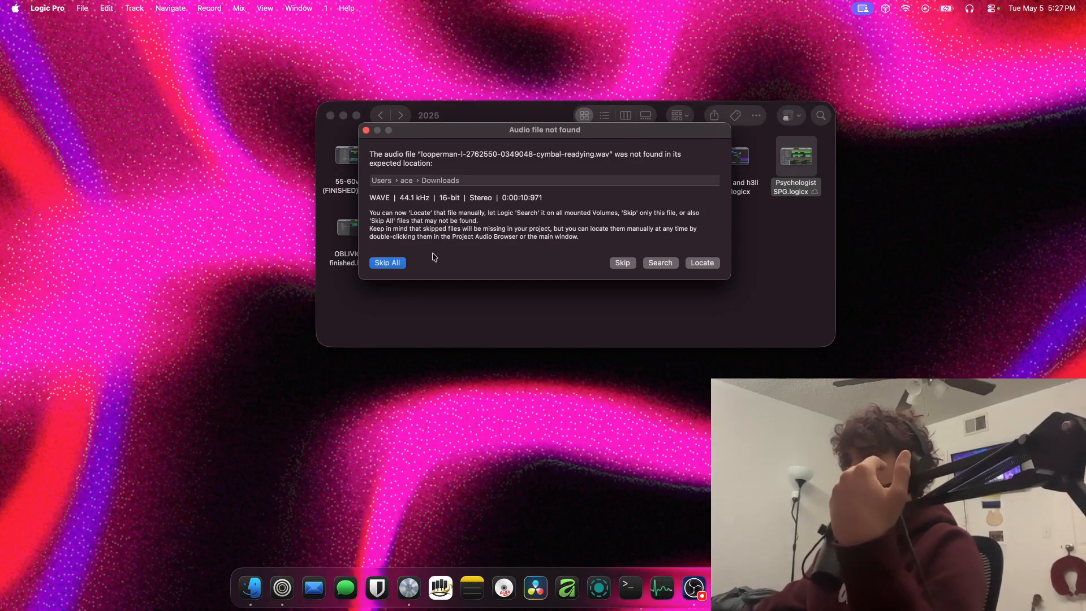
left_click(387, 263)
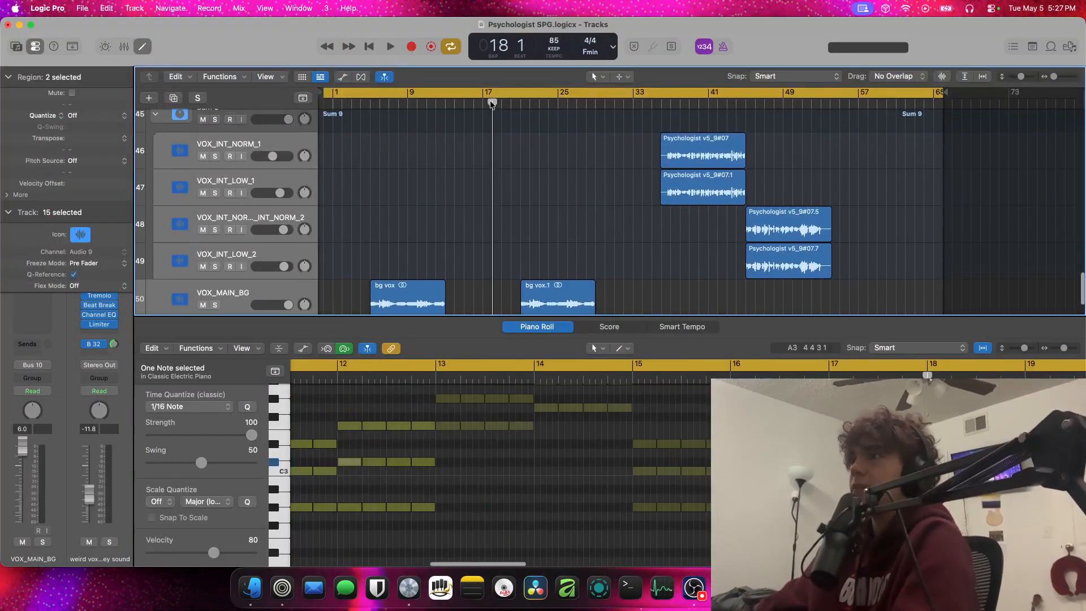
Return the playhead to the project start, turn off cycle mode and hide the Piano Roll
key("Return")
left_click(384, 92)
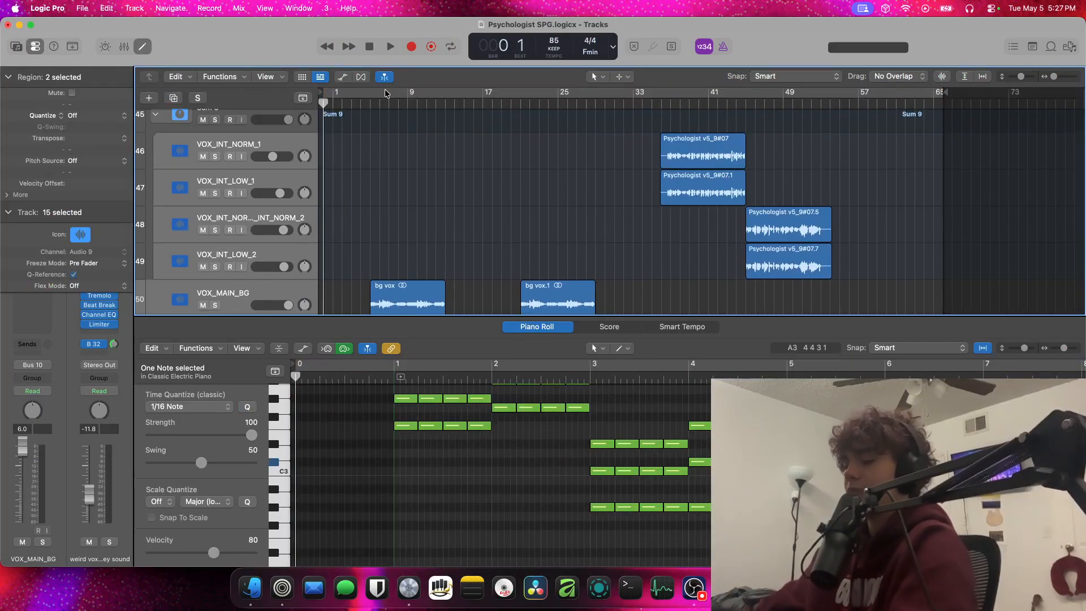
left_click(142, 50)
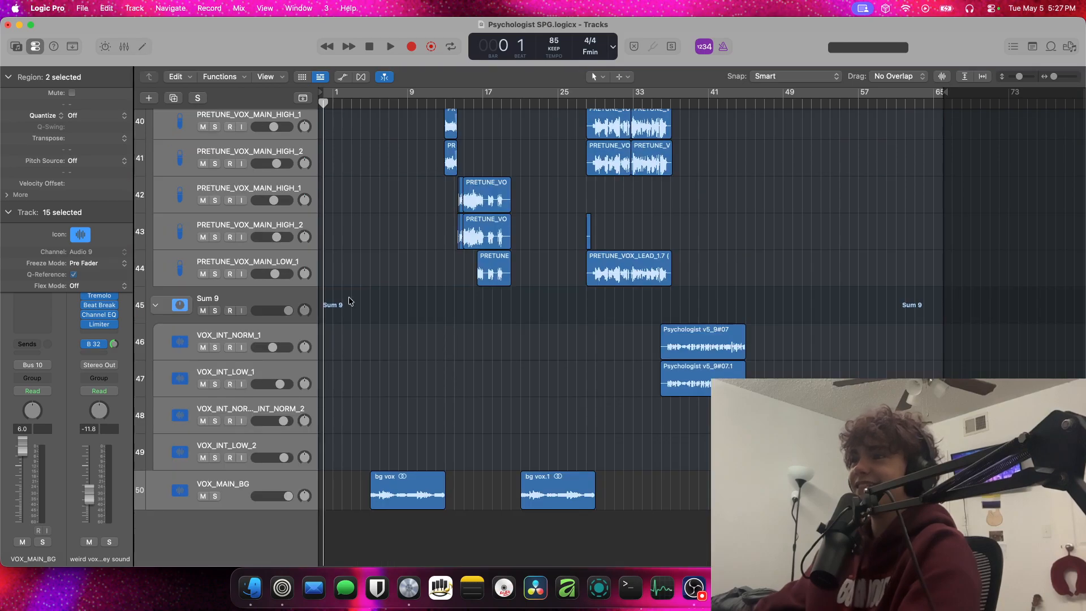
Play Psychologist SPG from bar 13 to check the verse vocals, and stop in bar 14
left_click_drag(462, 105, 445, 103)
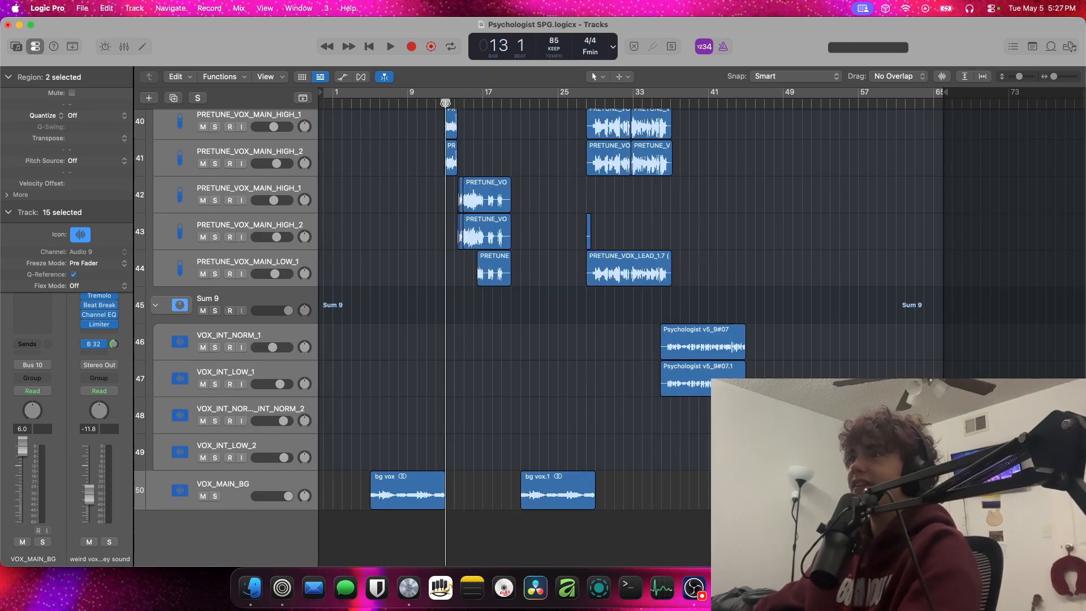
key("super+Right")
left_click(461, 237)
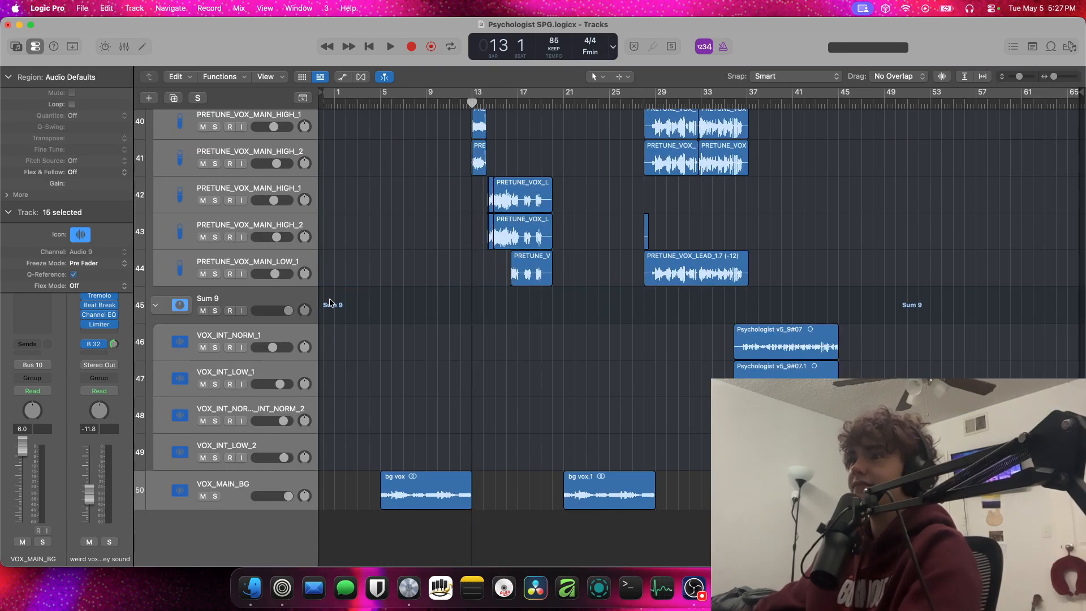
left_click(302, 332)
key("space")
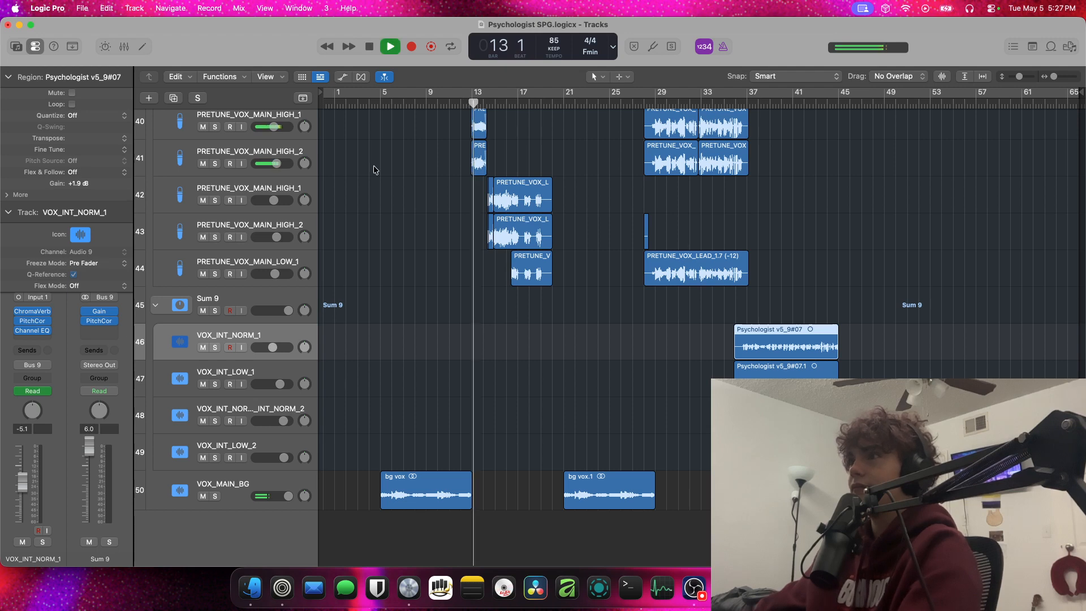
scroll(391, 175, "up", 5)
scroll(390, 175, "down", 3)
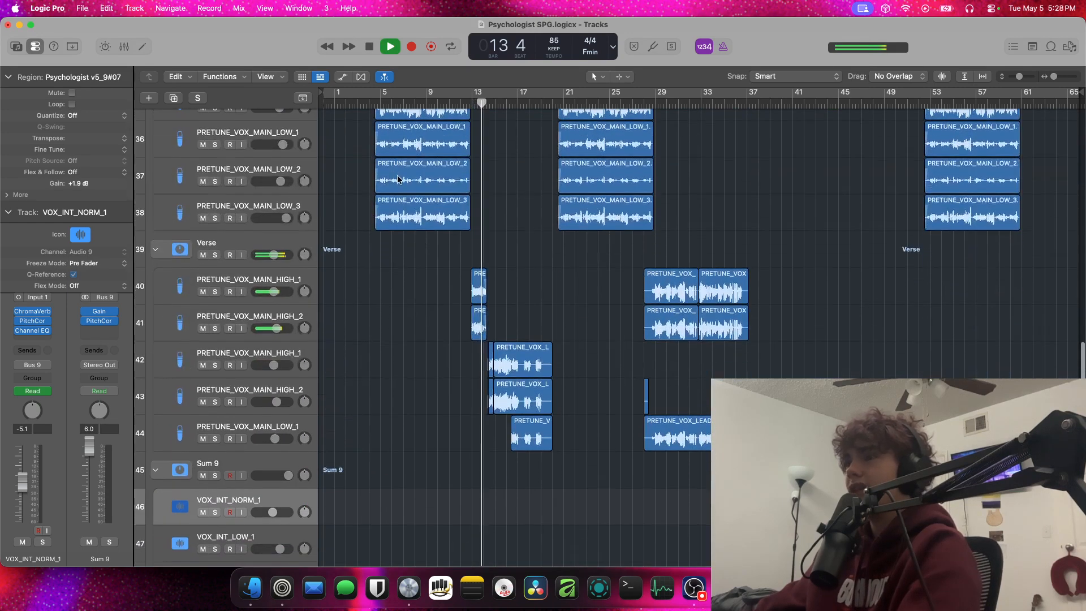
scroll(402, 180, "up", 5)
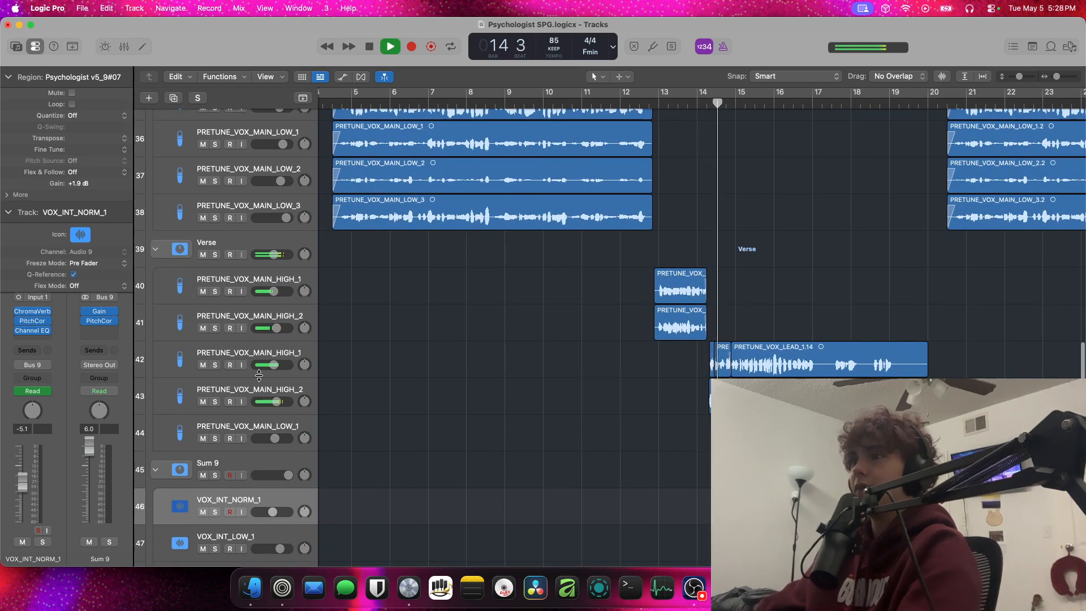
key("space")
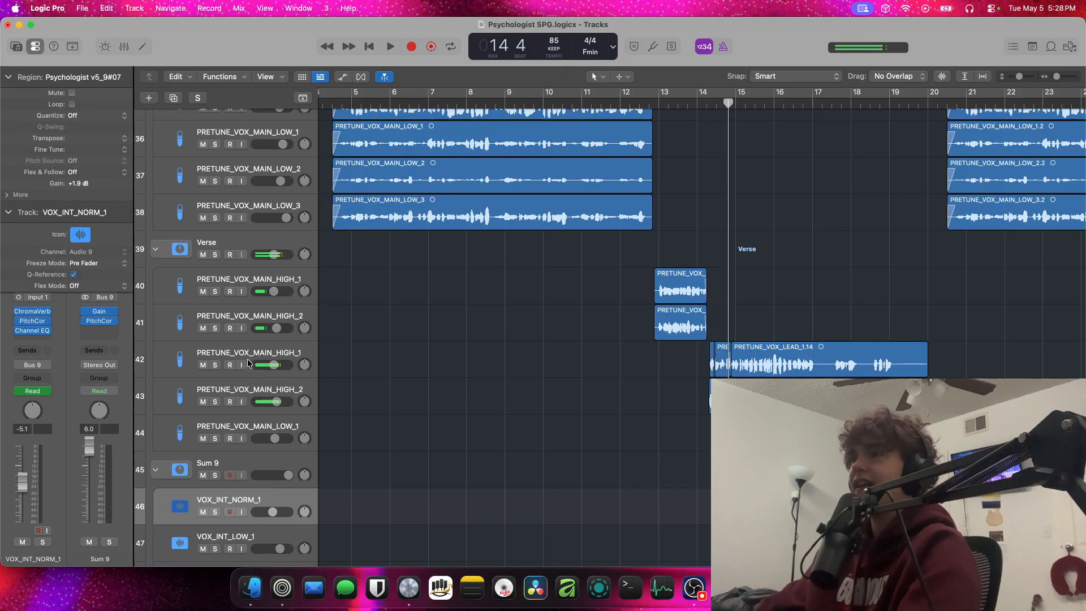
Collapse the Verse, Vocal Chain (Main) and Sum 9 track stacks
left_click(156, 250)
scroll(155, 254, "up", 8)
left_click(156, 291)
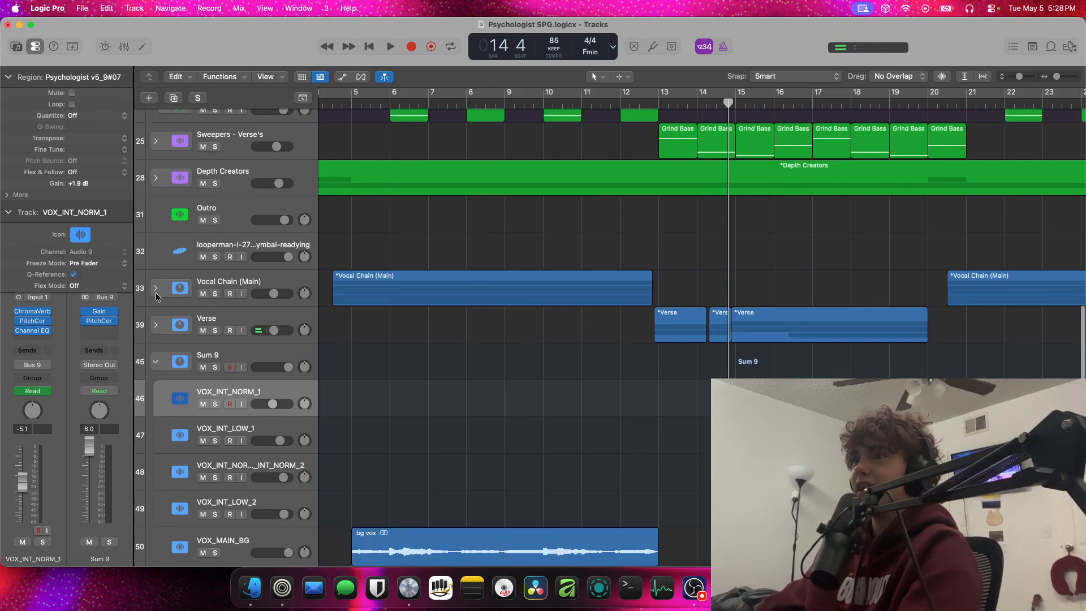
left_click(156, 361)
Select the vocal tracks from Vocal Chain (Main) through VOX_MAIN_BG and mute them
left_click(262, 368)
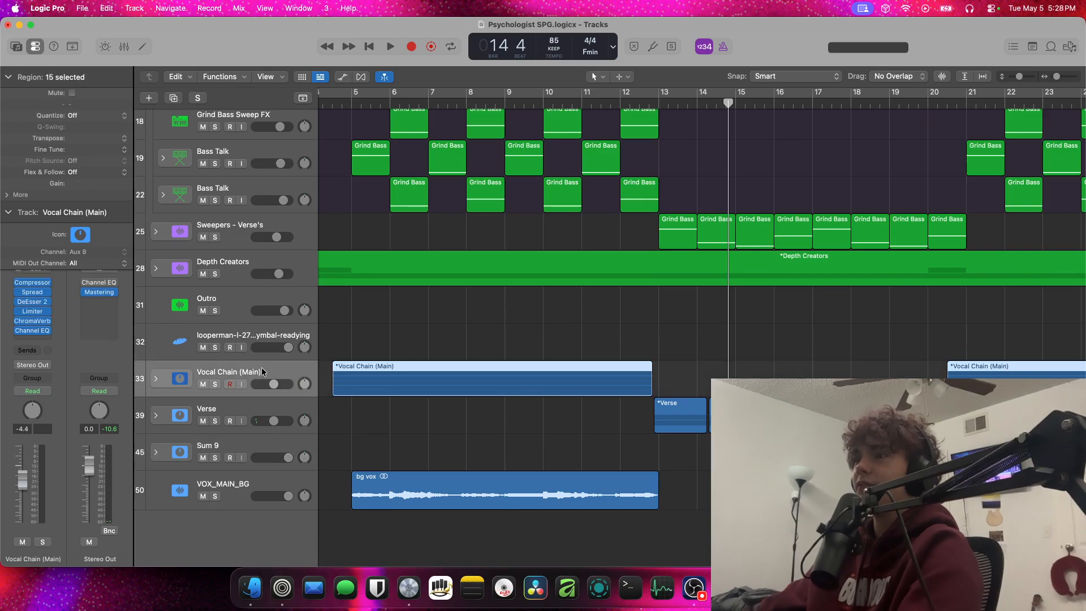
left_click(260, 478, "shift")
Collapse the Sweepers - Chorus stack and auto-fit all tracks vertically in the Tracks area
scroll(389, 287, "left", 5)
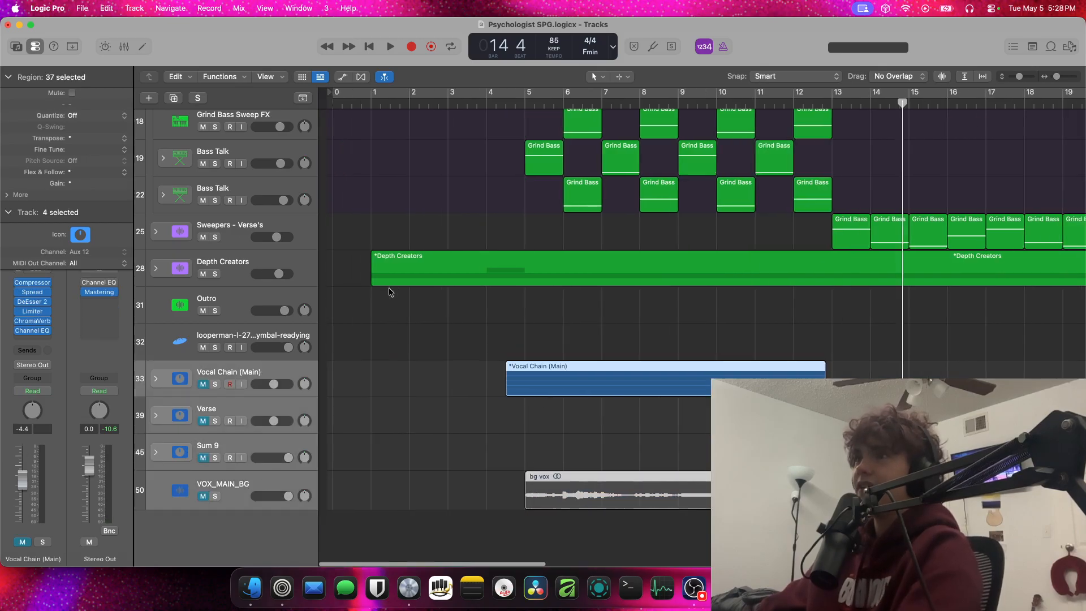
scroll(361, 283, "up", 10)
left_click(156, 200)
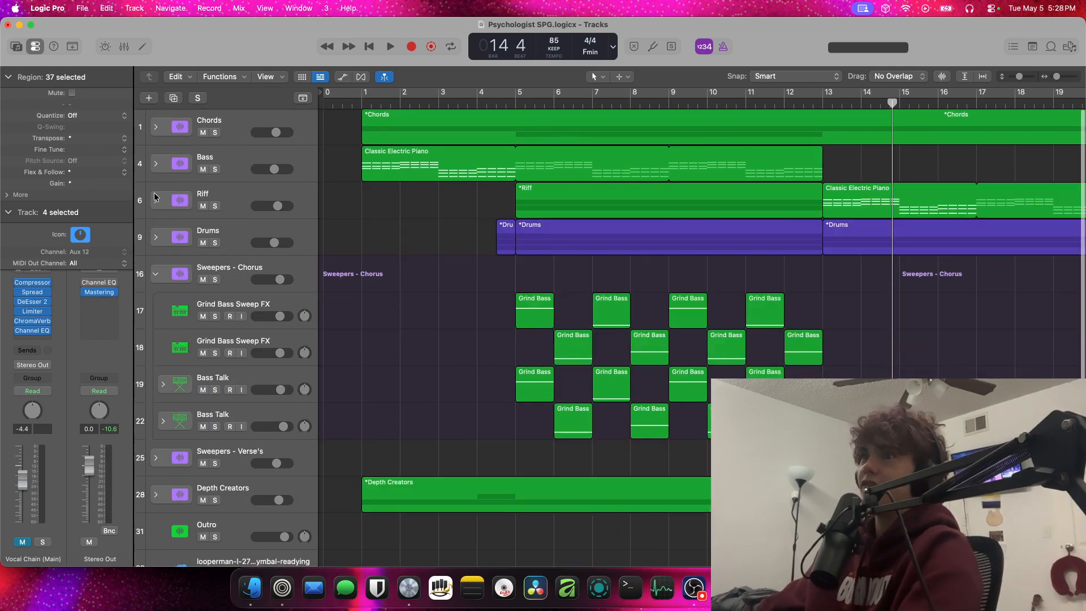
left_click(155, 273)
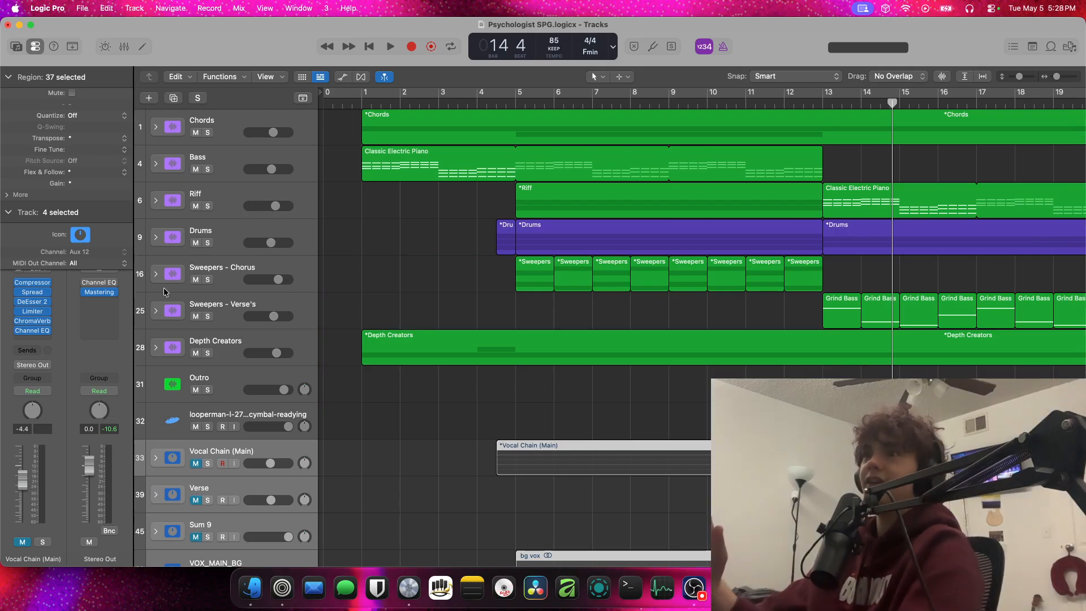
left_click(964, 76)
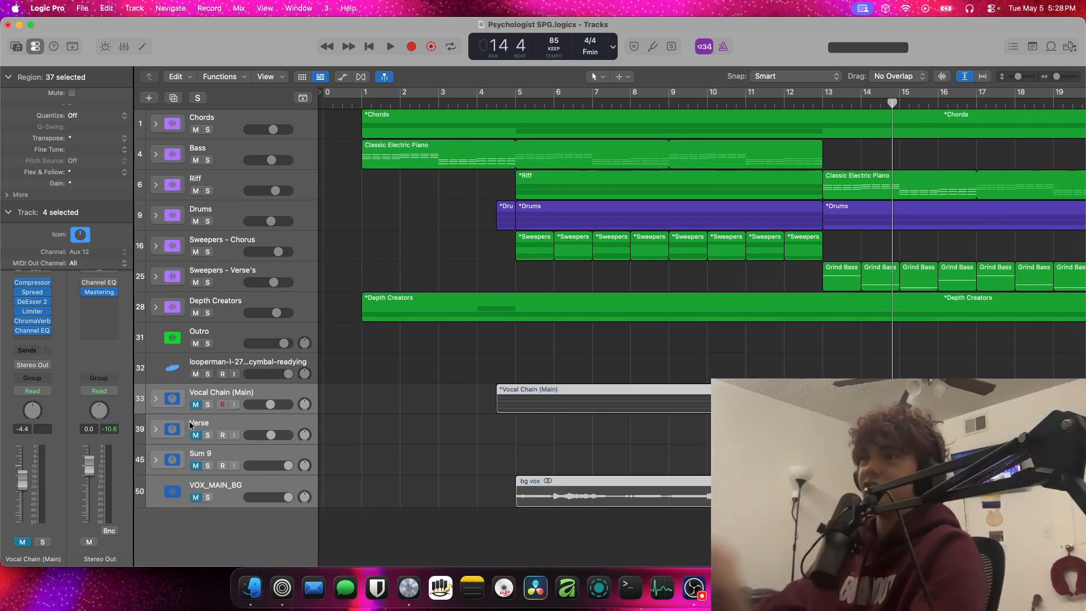
Expand the Vocal Chain (Main), Verse and Sum 9 stacks to show their vocal tracks
left_click(153, 400)
left_click(156, 419)
left_click(156, 473)
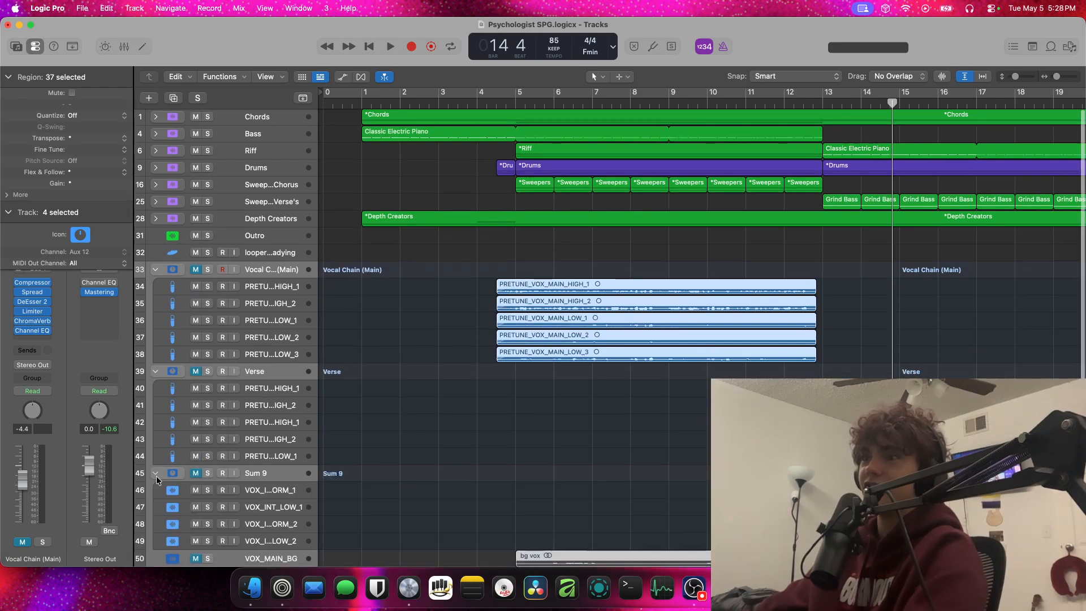
Expand the Depth Creators, both Sweepers, Drums, Riff, Bass and Chords stacks to reveal their instrument tracks
left_click(156, 198)
left_click(153, 184)
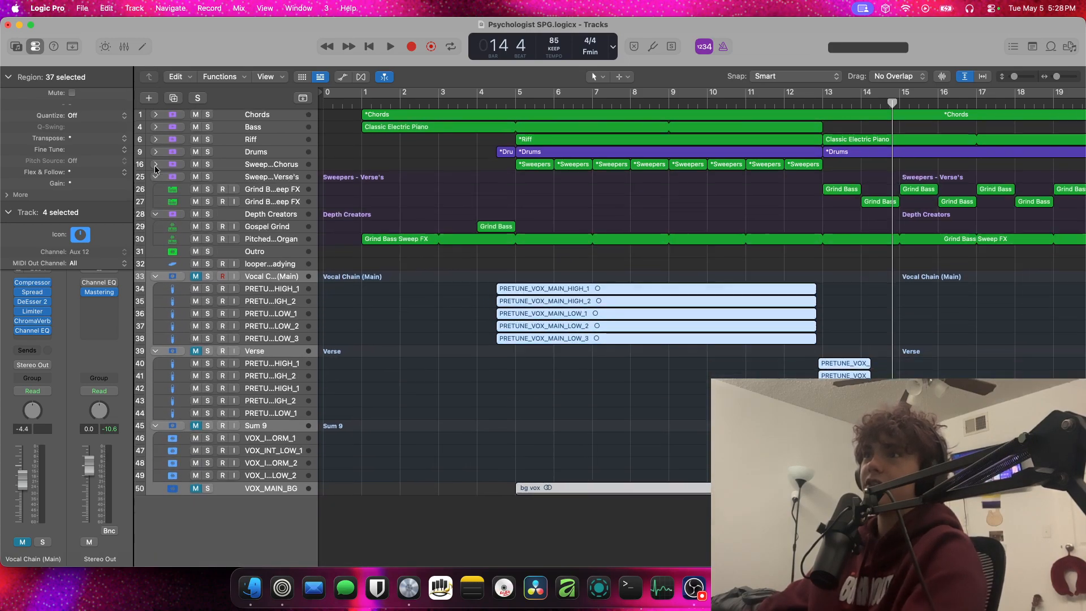
left_click(155, 165)
left_click(157, 147)
left_click(158, 138)
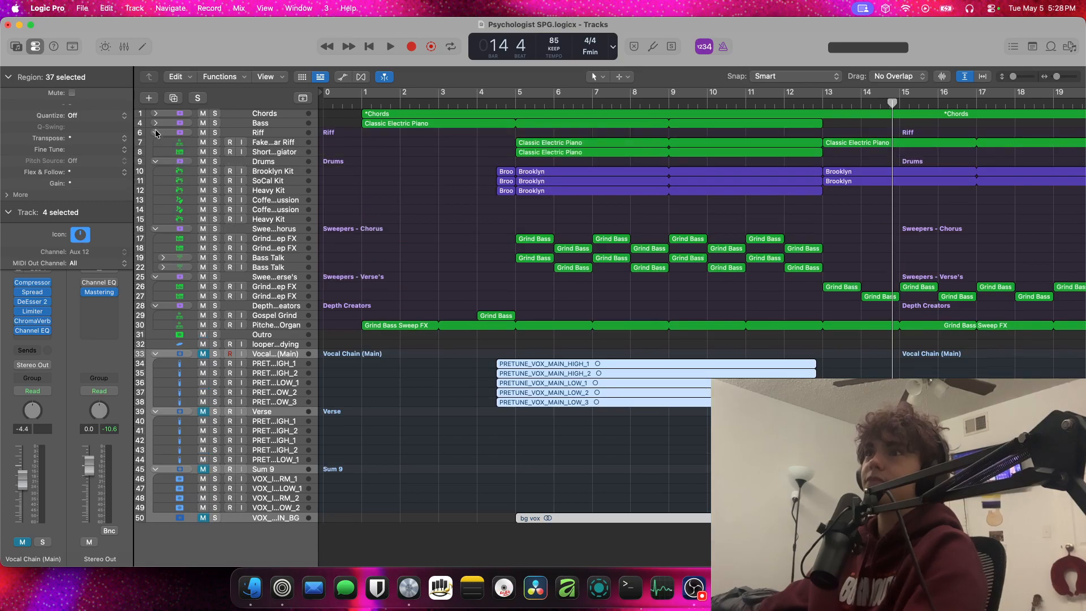
left_click(155, 129)
left_click(153, 115)
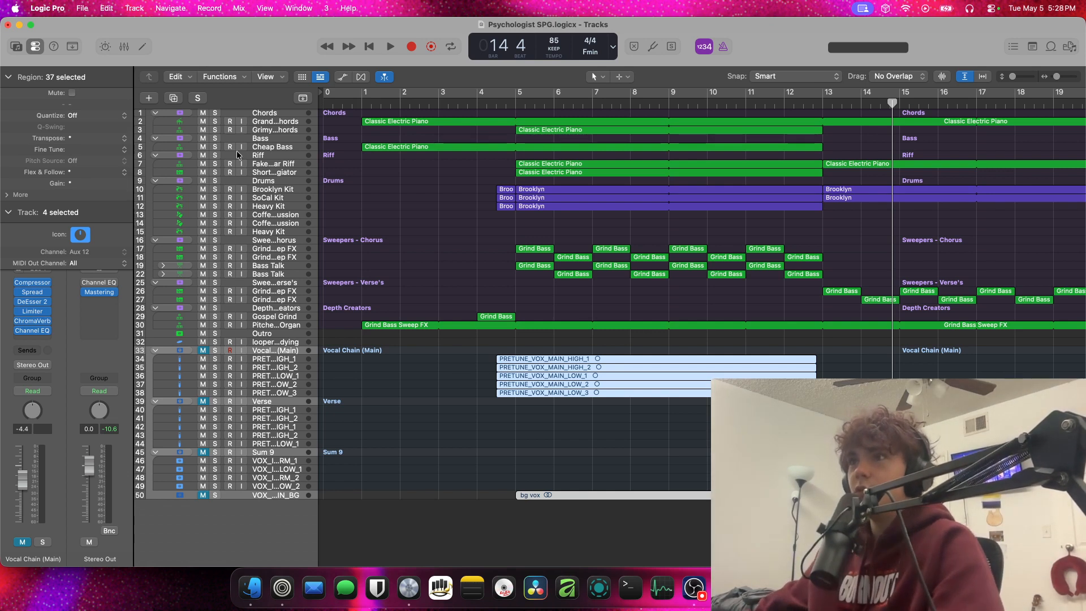
Collapse the Region and Track inspectors and inspect the Fake Out Guitar Riff track's Quick Sampler, closing its window
left_click(257, 164)
left_click(36, 79)
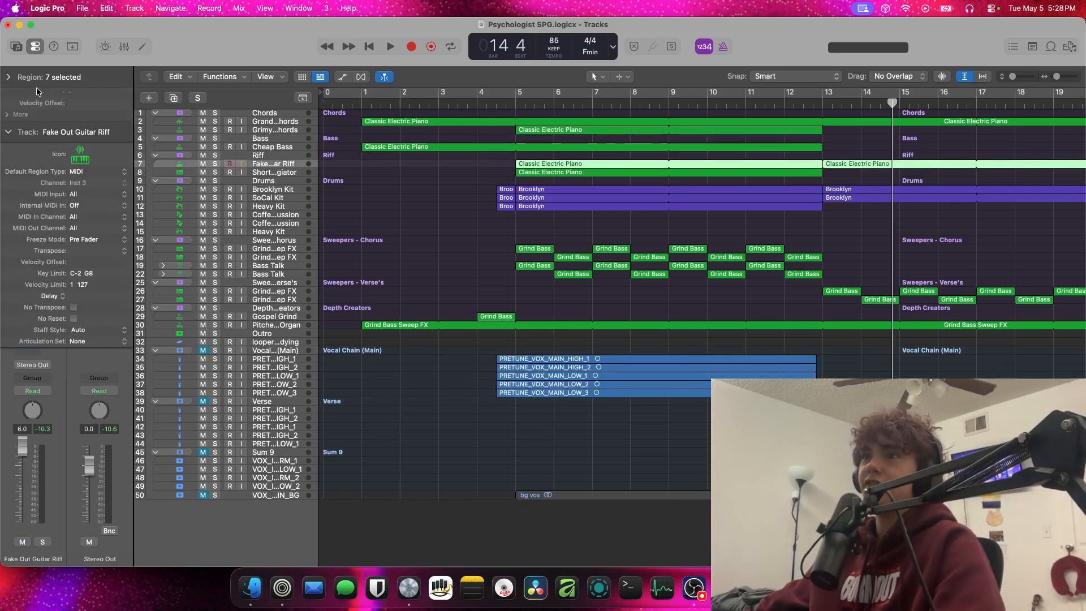
left_click(39, 100)
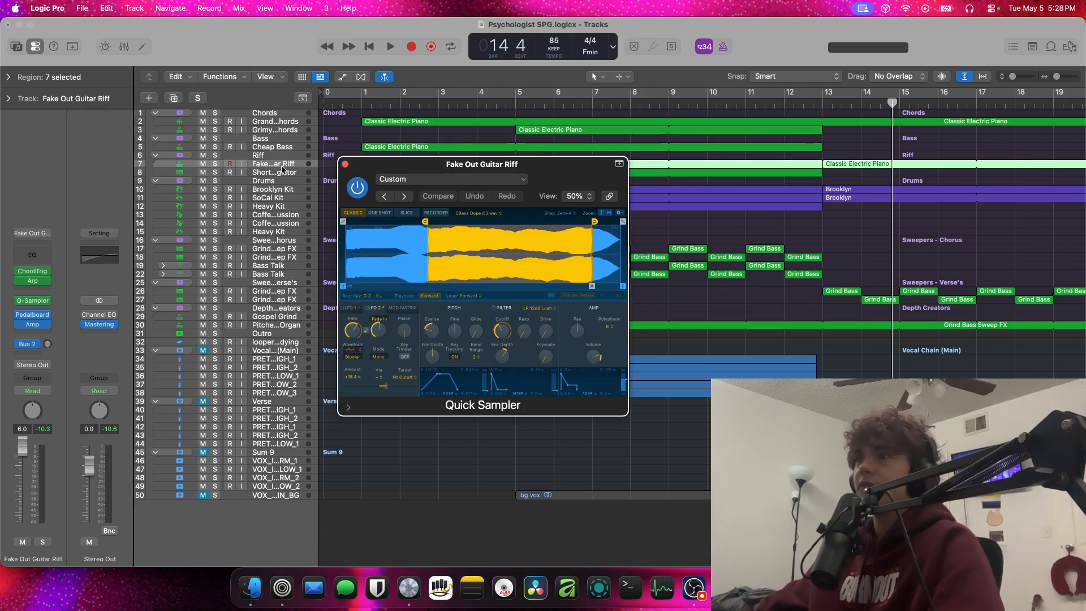
left_click(345, 164)
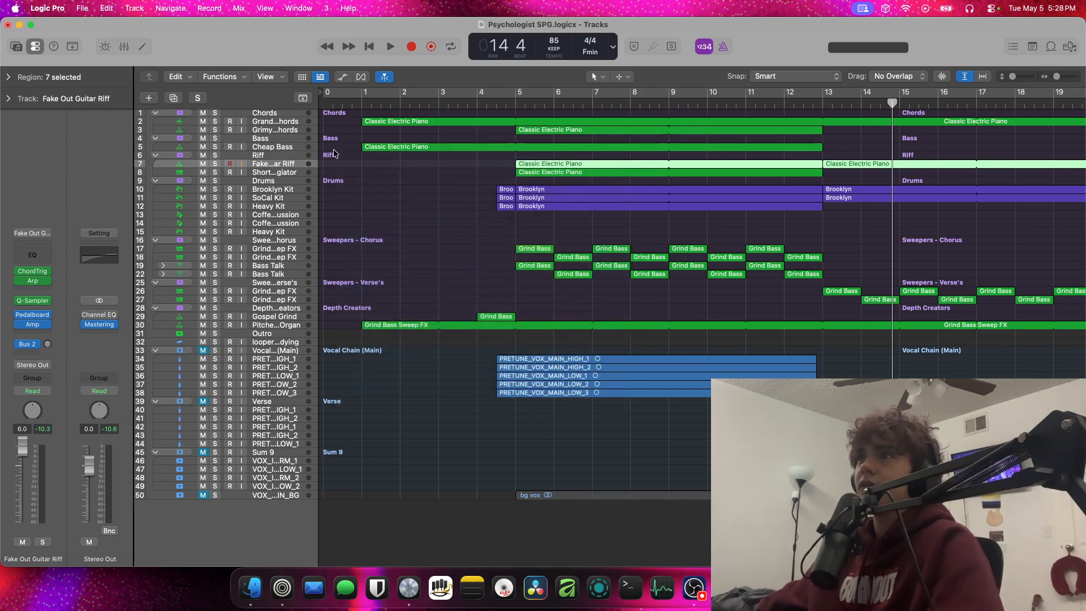
Examine the channel strips of the Cheap Bass track and the two tracks inside the Chords stack
left_click(271, 147)
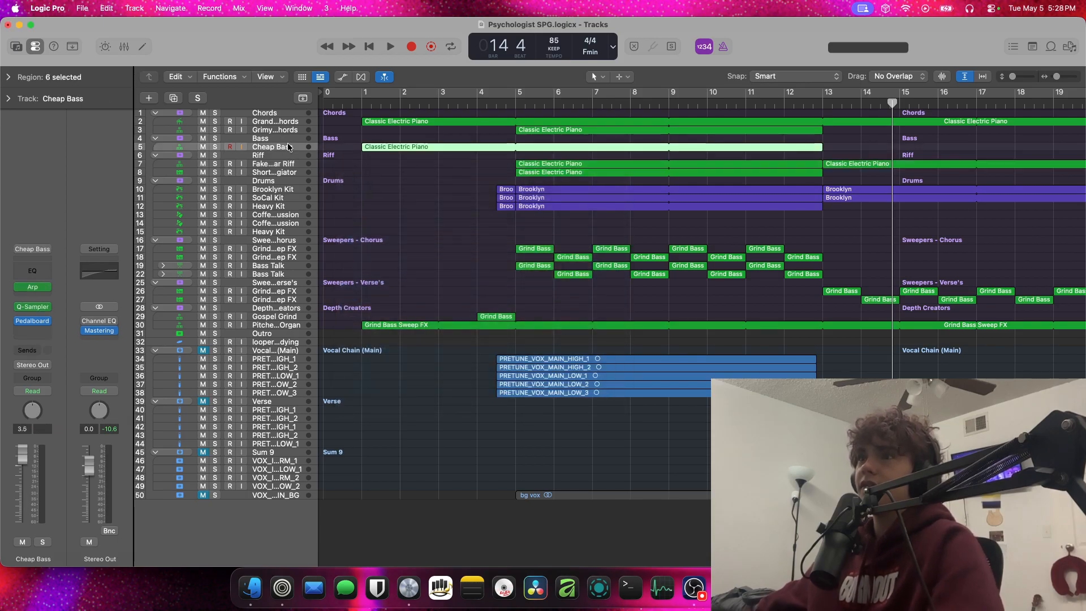
left_click(285, 130)
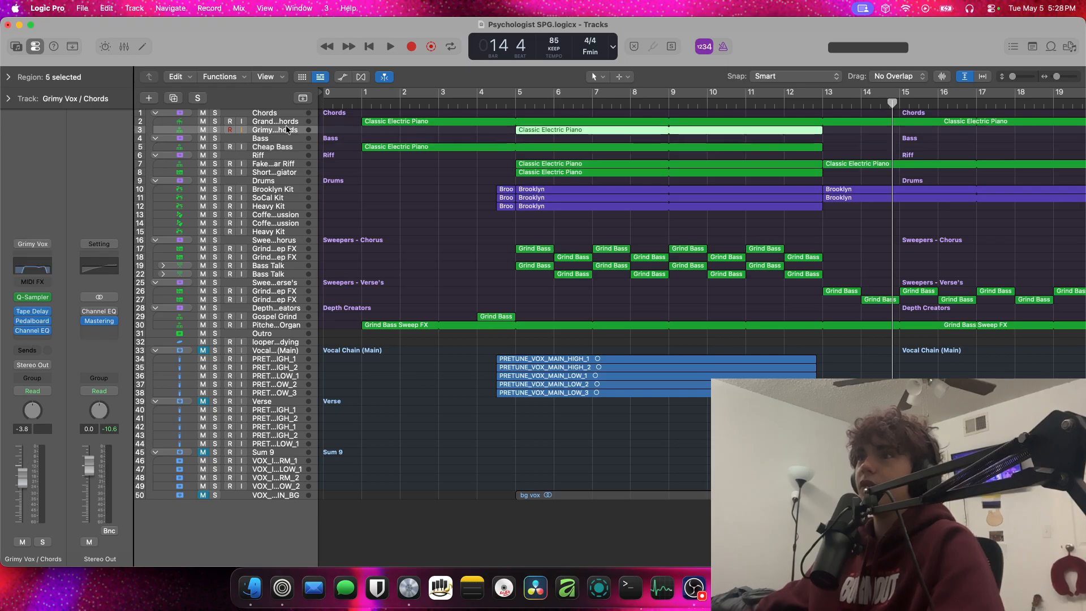
left_click(286, 122)
left_click(287, 130)
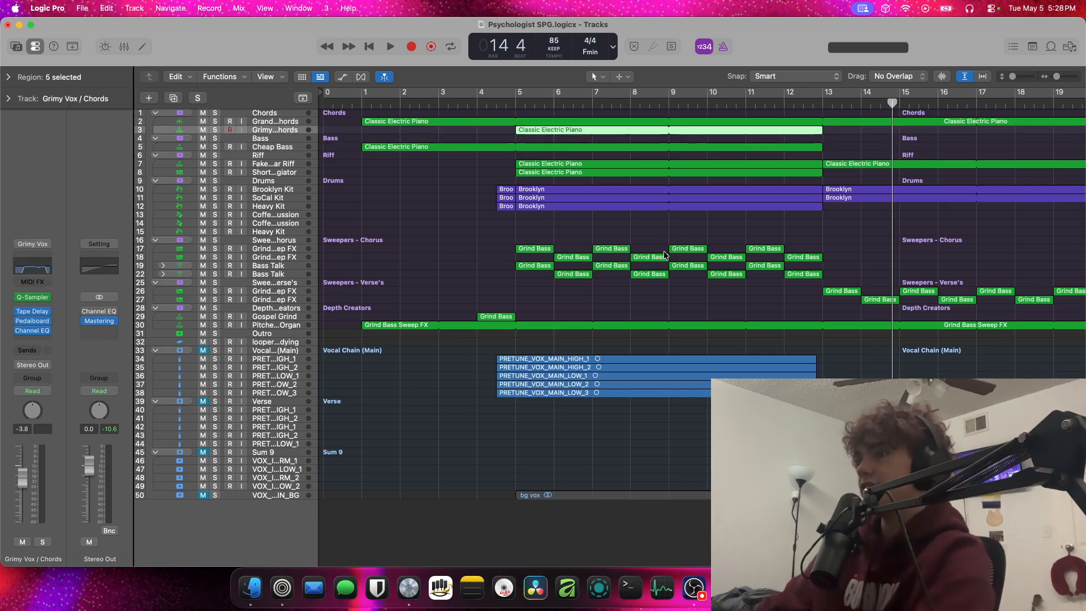
Turn off the vertical auto-fit of tracks and collapse the Chords, Bass, Riff, Drums and Sweepers - Chorus stacks
left_click(968, 73)
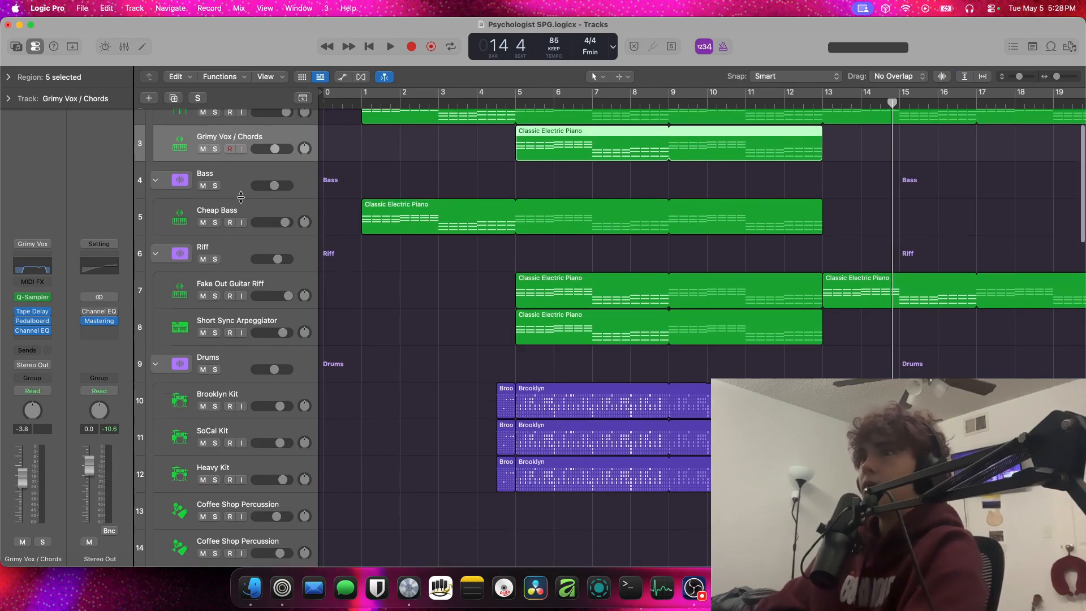
scroll(226, 226, "up", 2)
left_click(156, 126)
left_click(156, 163)
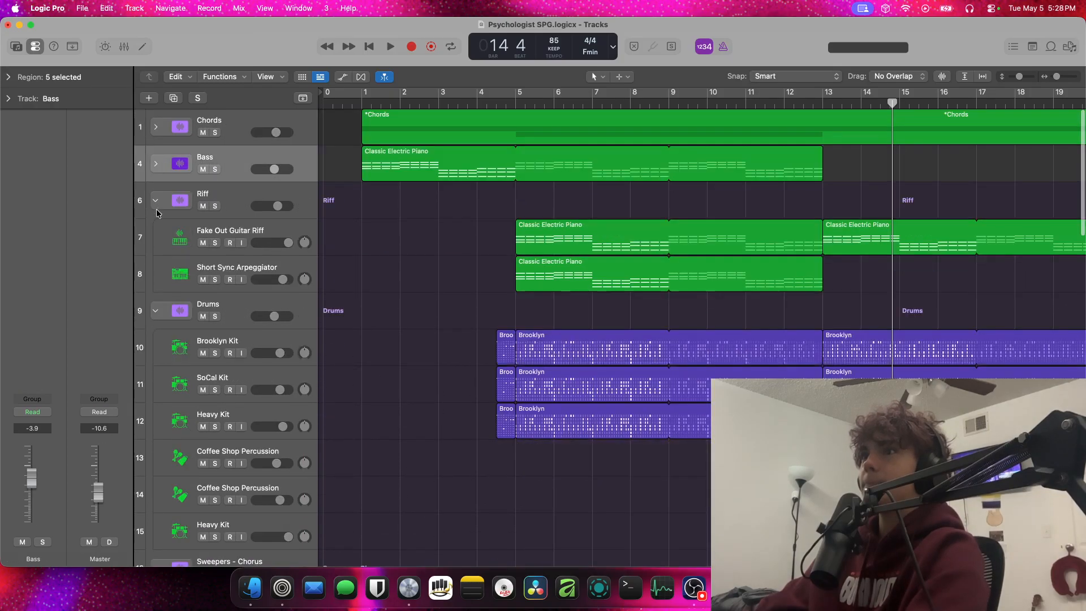
left_click(156, 200)
left_click(156, 249)
left_click(156, 237)
left_click(155, 274)
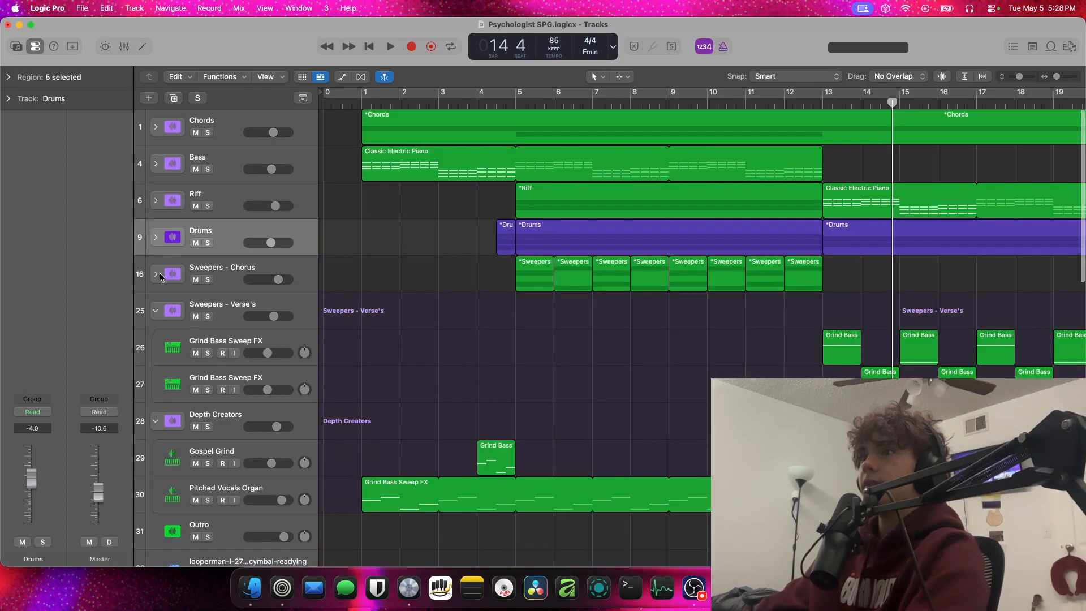
Collapse the Sweepers - Verse's, Depth Creators, Vocal Chain (Main), Verse and Sum 9 stacks
left_click(156, 310)
left_click(158, 347)
left_click(158, 348)
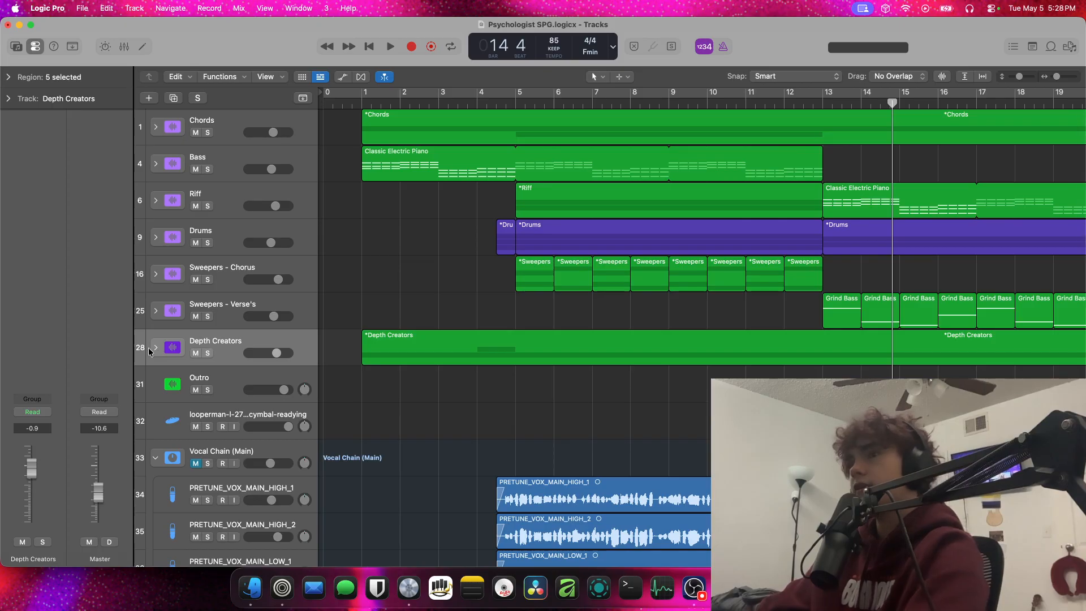
left_click(161, 464)
left_click(156, 494)
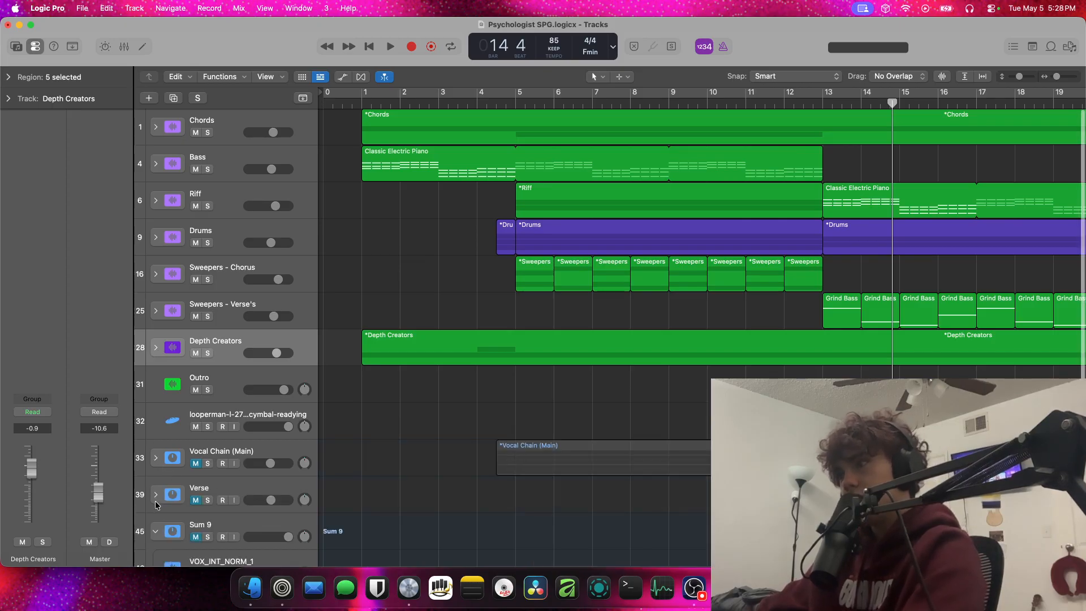
left_click(155, 534)
scroll(157, 538, "down", 5)
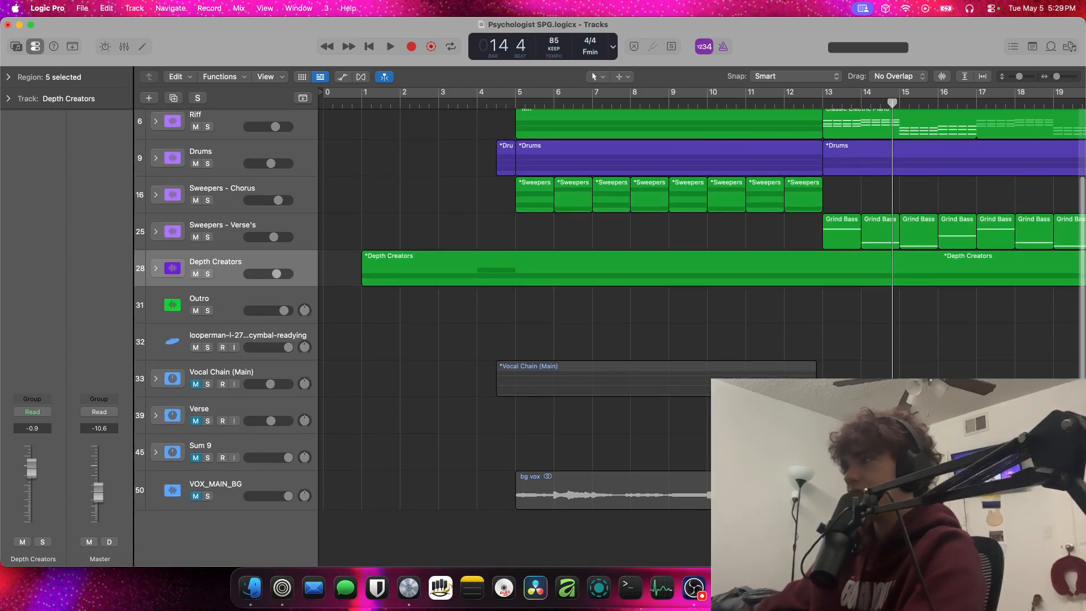
Zoom the timeline out to the whole song and show the on/off controls on the track headers
key("super+Left")
key("super+Left")
key("super+Left")
key("super+Left")
key("super+Left")
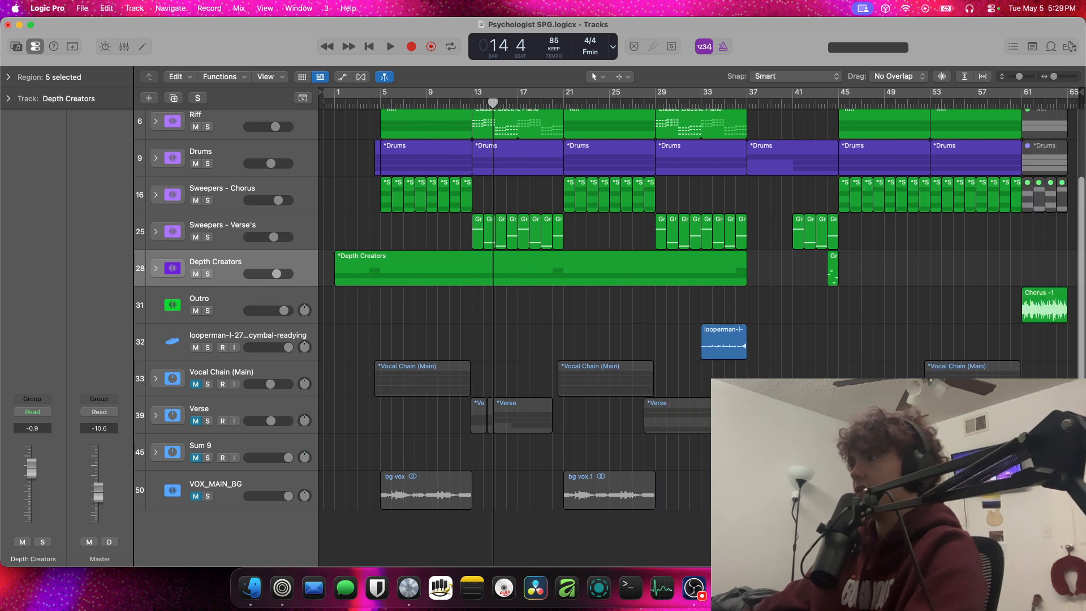
key("super+a")
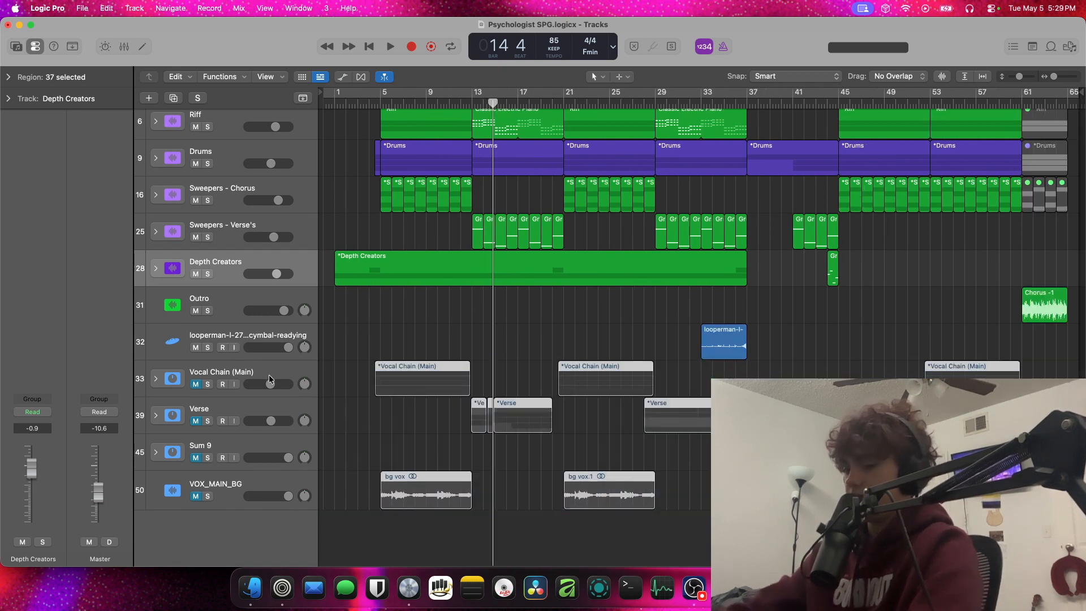
key("alt+m")
key("alt+m")
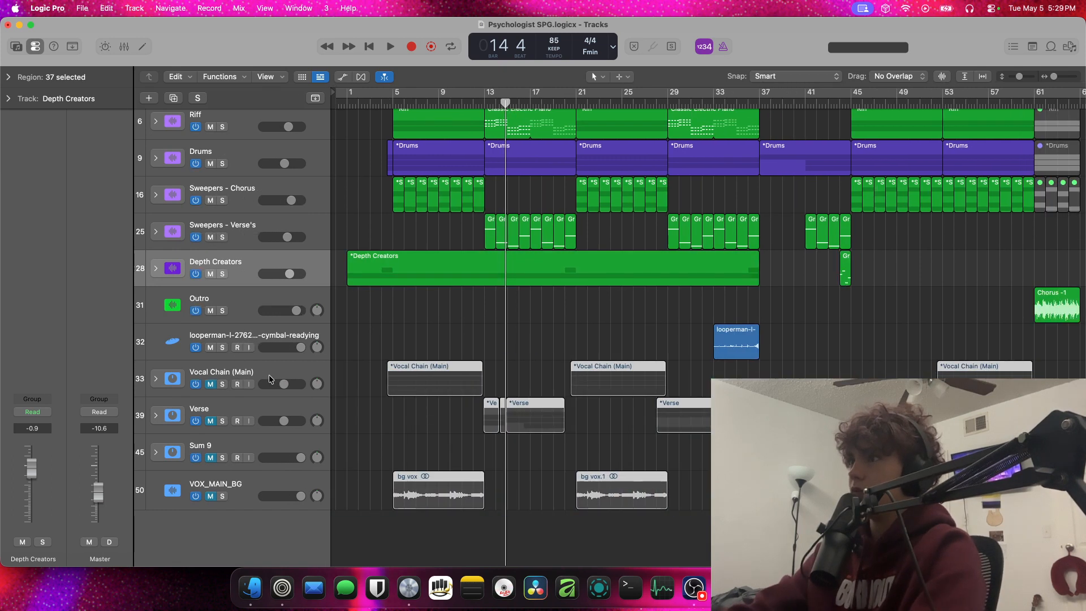
Switch off the vocal tracks from Vocal Chain (Main) through VOX_MAIN_BG, and reselect only Vocal Chain (Main)
left_click(266, 373)
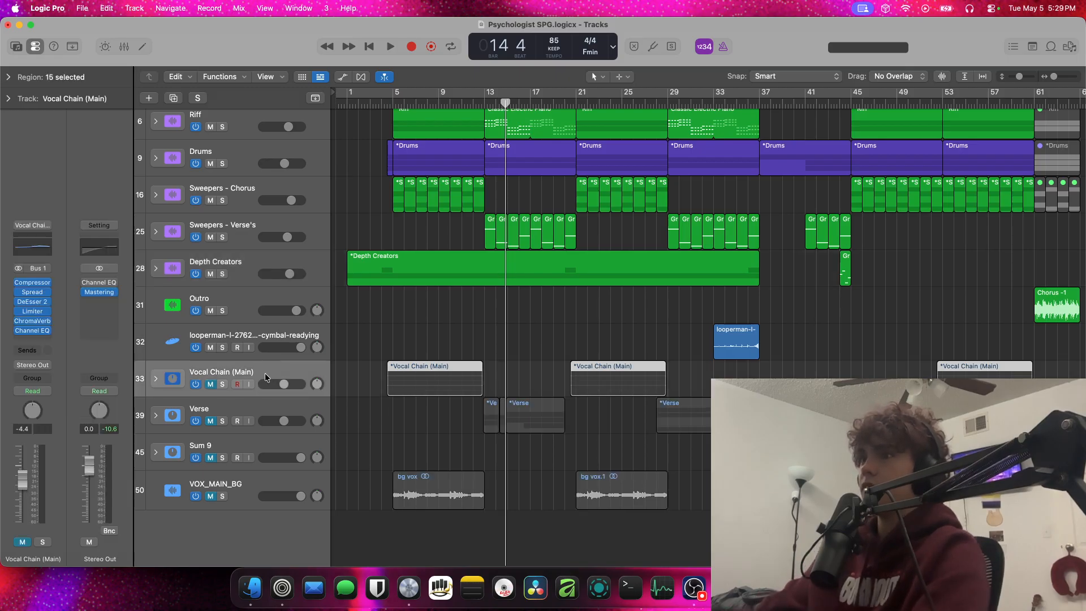
left_click(243, 489, "shift")
left_click(195, 496)
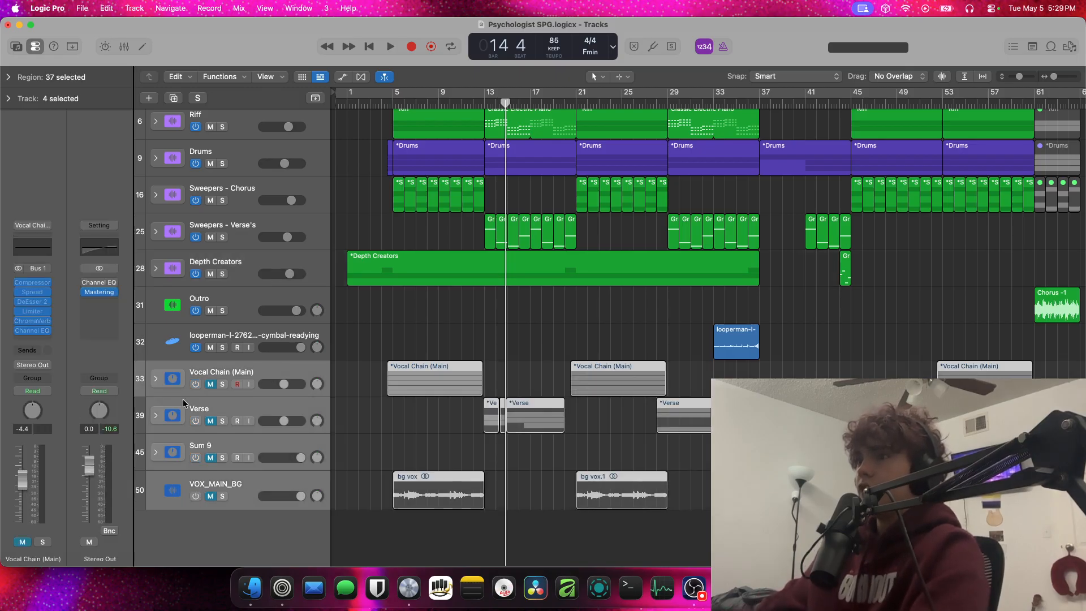
left_click(223, 368)
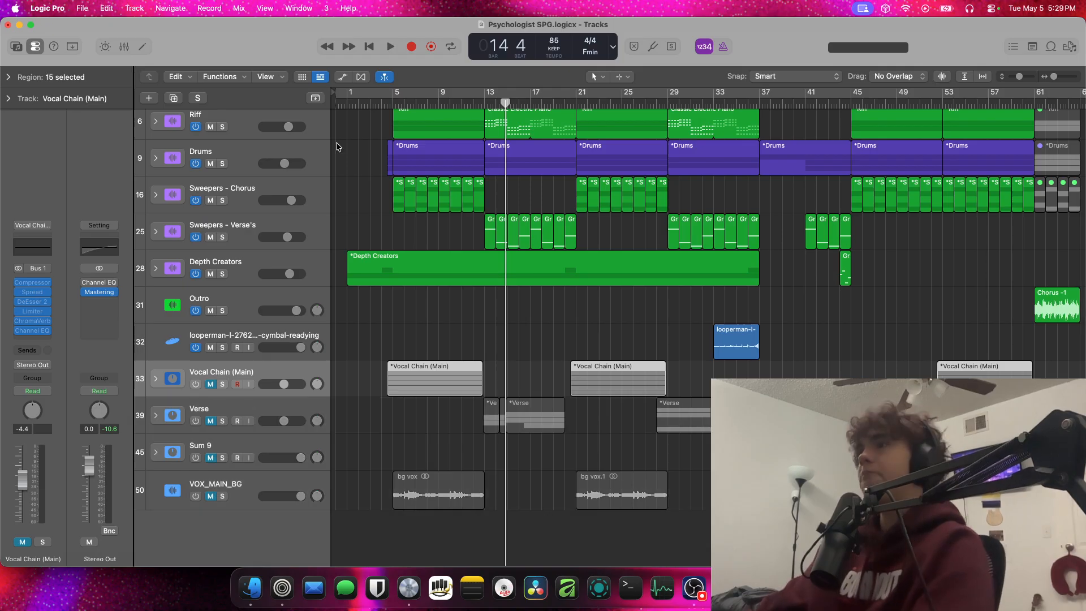
Solo the Sweepers - Chorus stack, listen to it from bar 5 and expand it to show its tracks
scroll(351, 158, "up", 4)
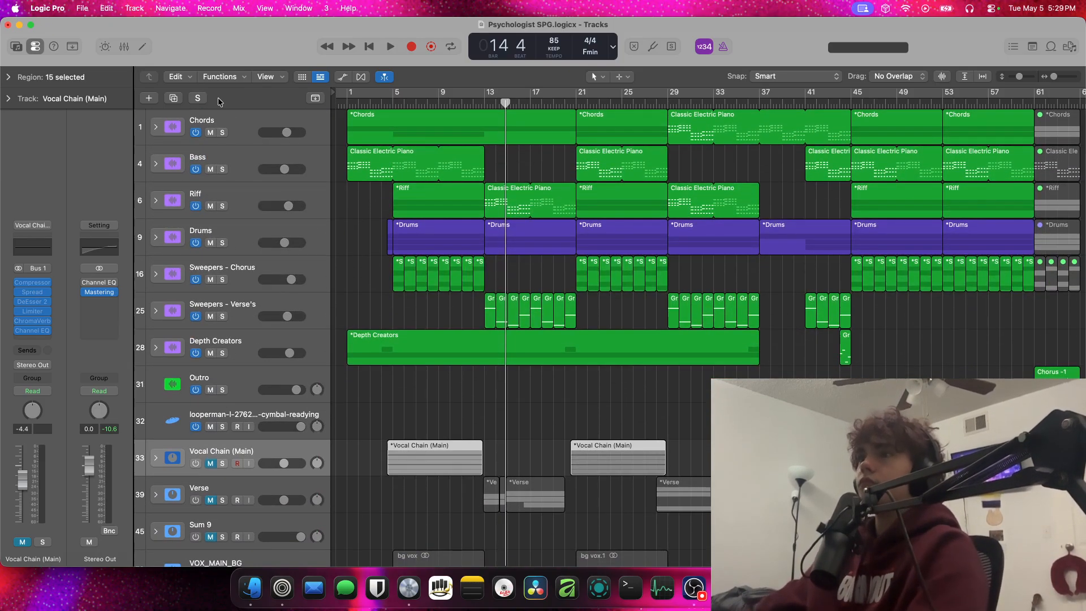
scroll(317, 227, "right", 1)
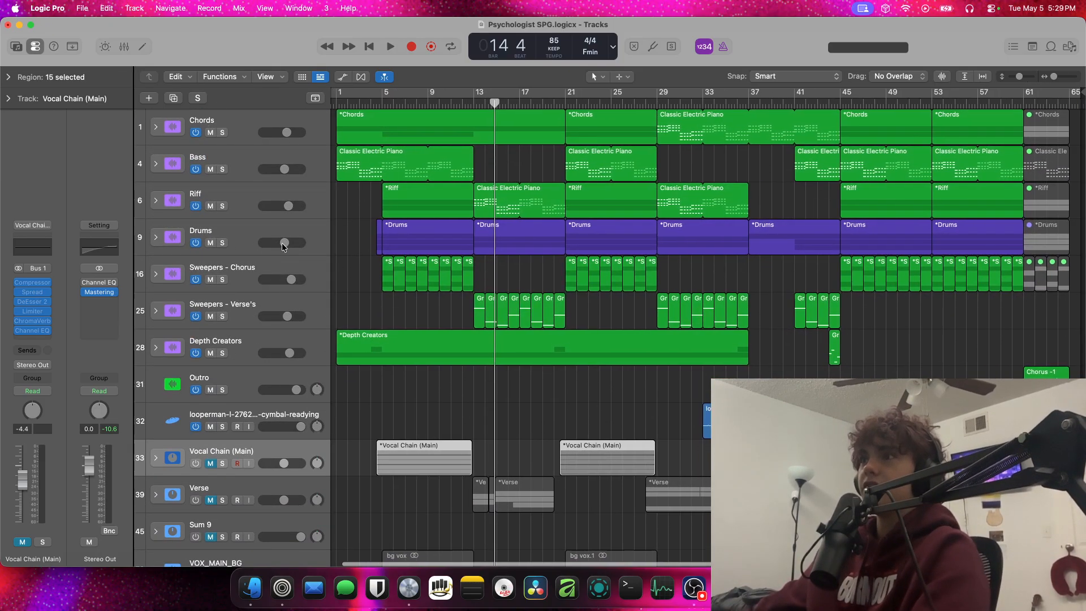
left_click(223, 280)
left_click(386, 111)
key("space")
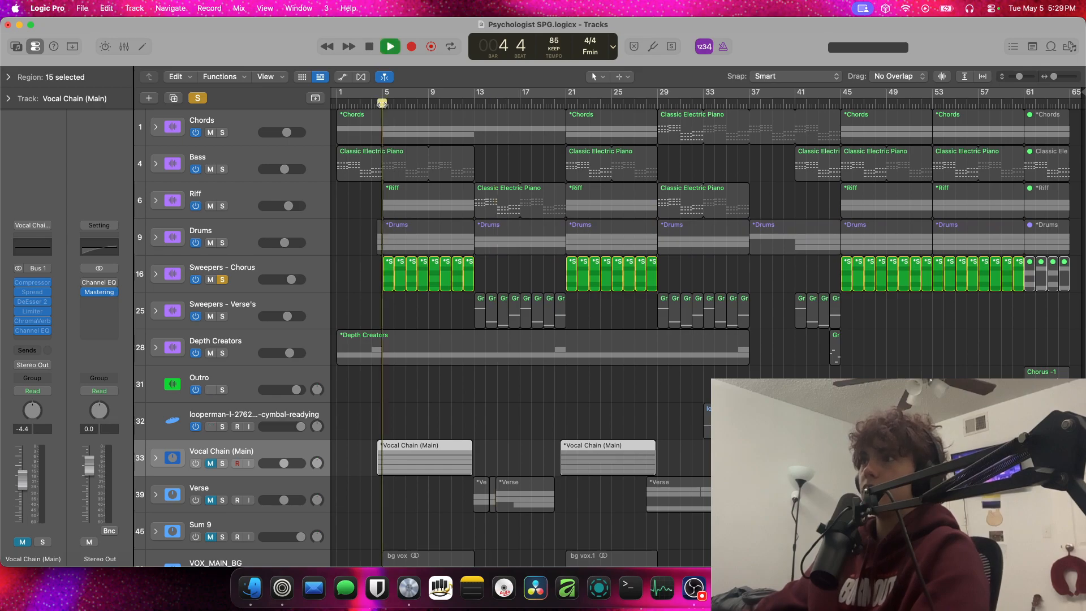
left_click(156, 275)
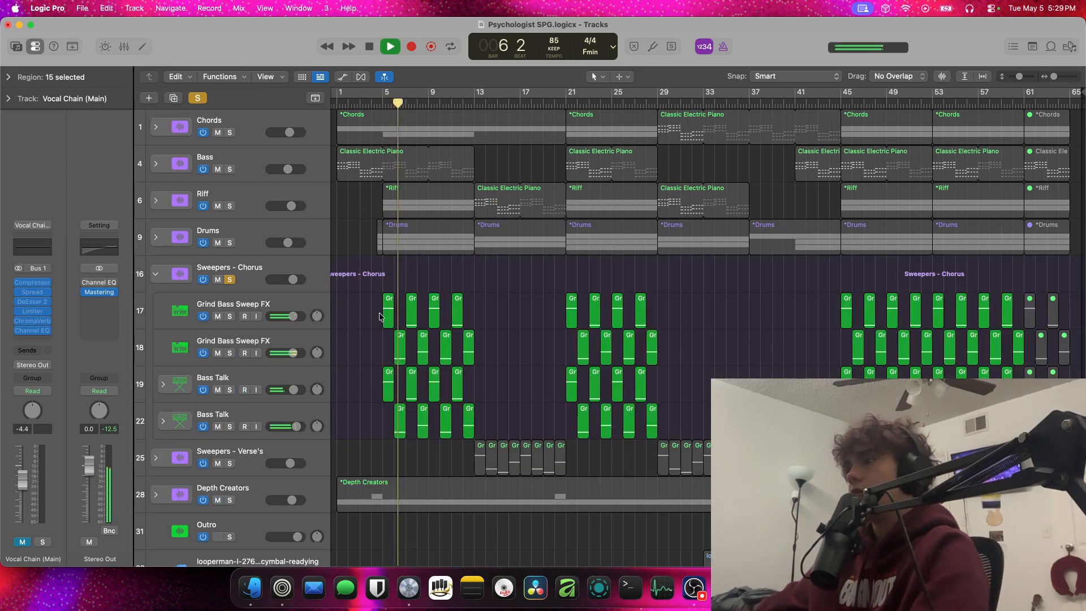
key("space")
Unsolo, collapse and mute the Sweepers - Chorus stack, and listen to the chorus without it from bar 5
left_click(229, 279)
left_click(167, 275)
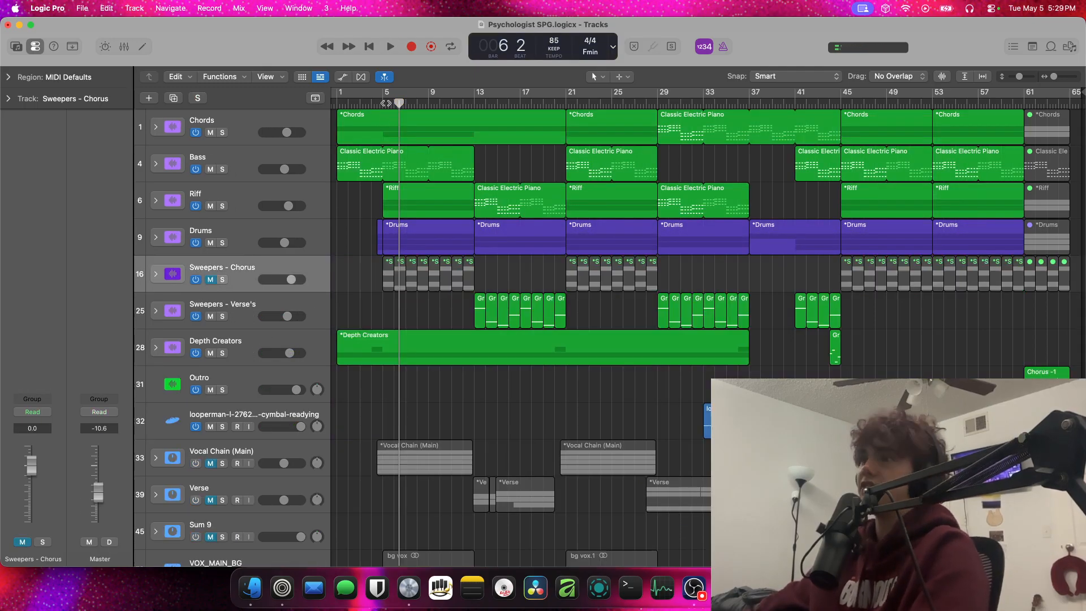
left_click(385, 103)
key("space")
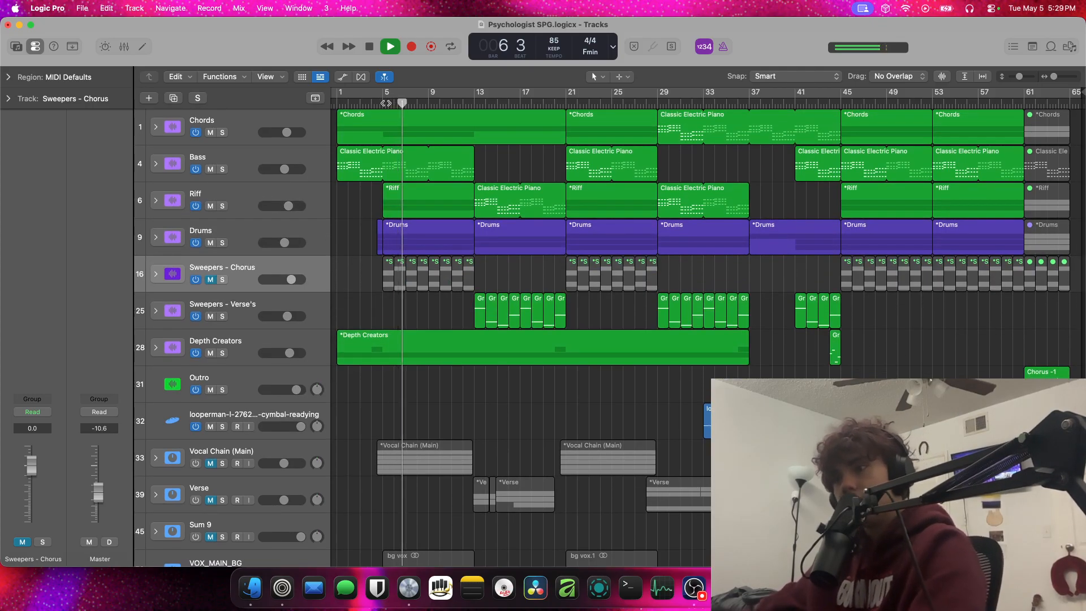
scroll(385, 103, "down", 5)
scroll(386, 103, "up", 5)
scroll(385, 103, "down", 2)
scroll(381, 103, "up", 2)
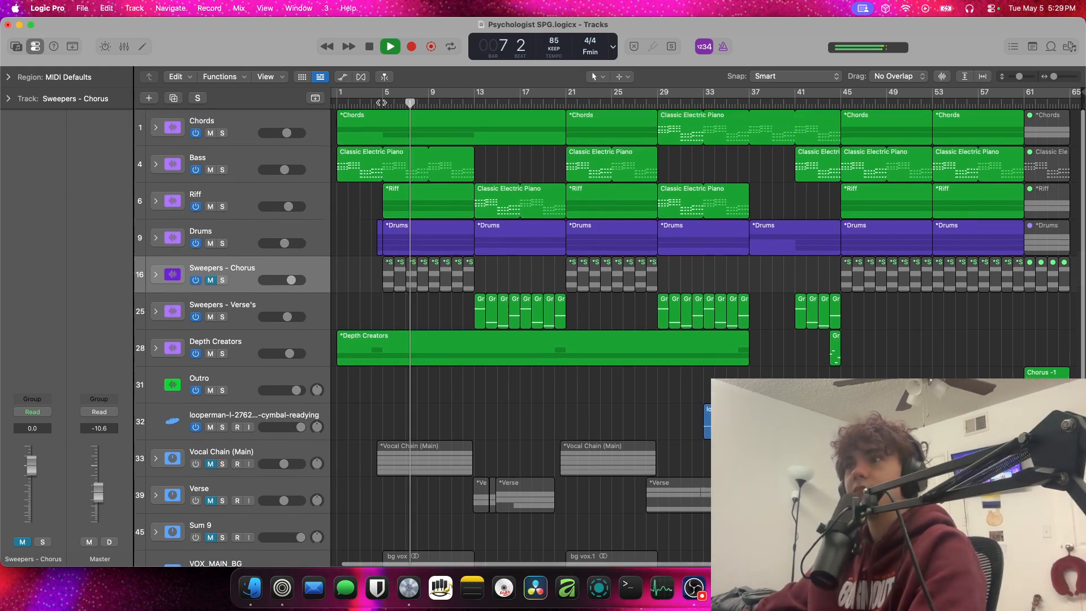
scroll(381, 103, "right", 3)
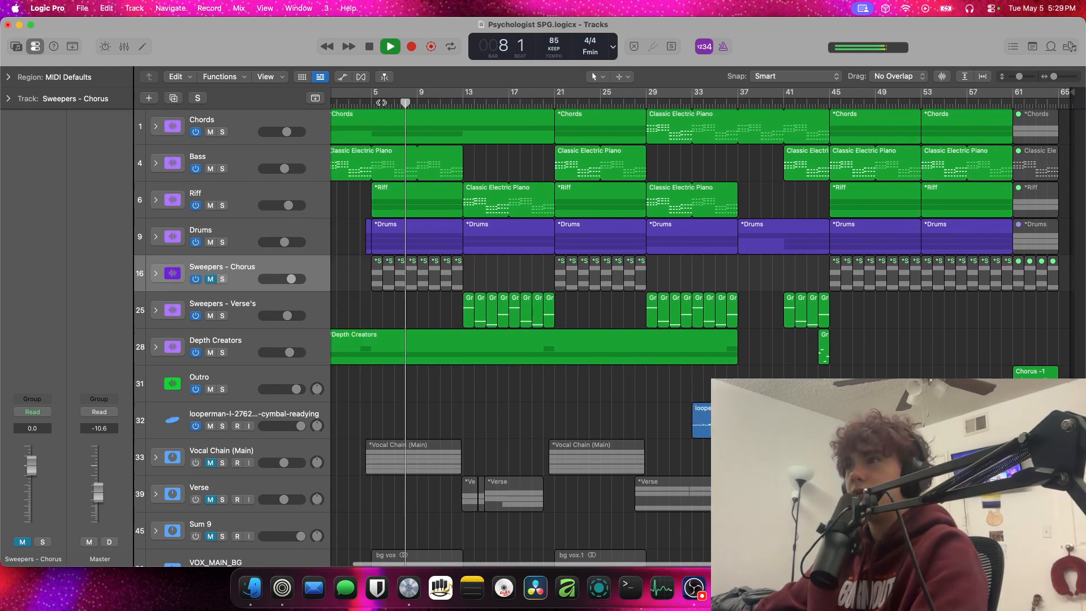
scroll(381, 103, "left", 4)
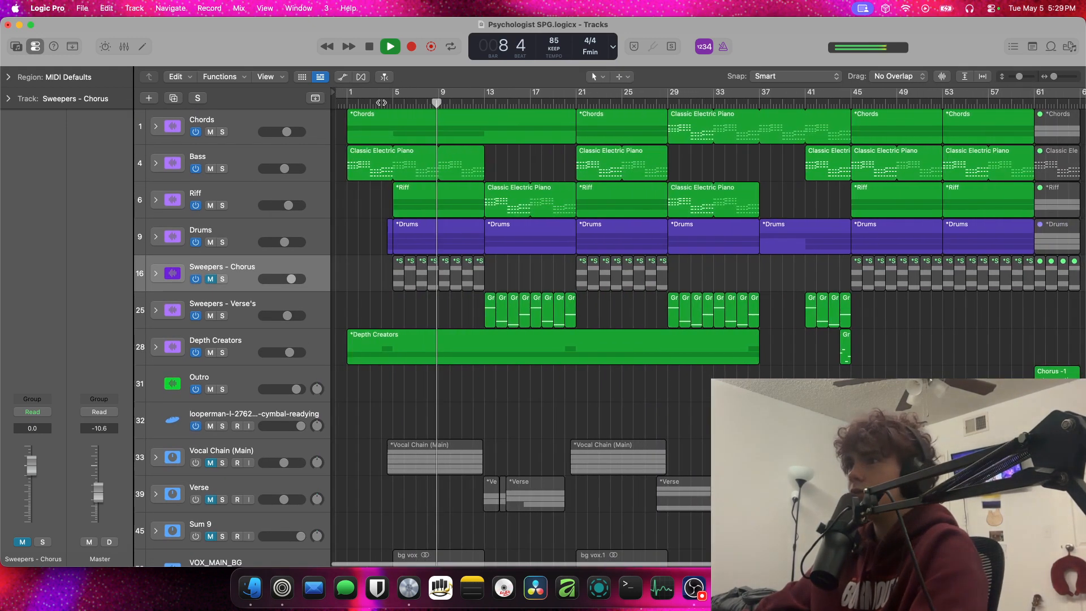
key("space")
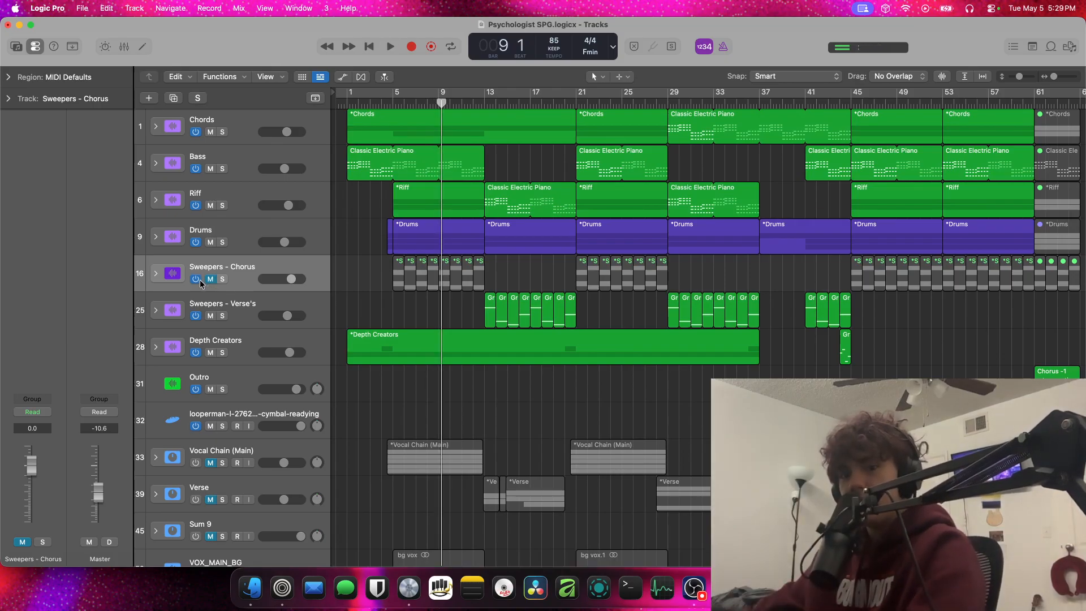
Unmute and expand the Sweepers - Chorus stack and mute its two Grind Bass Sweep FX tracks
scroll(199, 289, "down", 1)
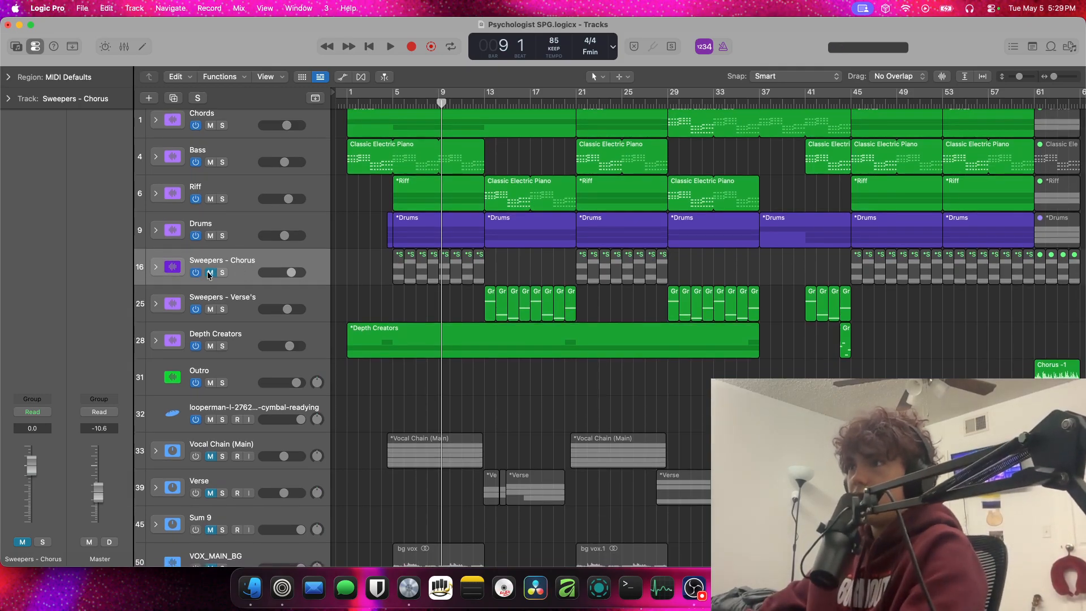
left_click(210, 271)
left_click(156, 268)
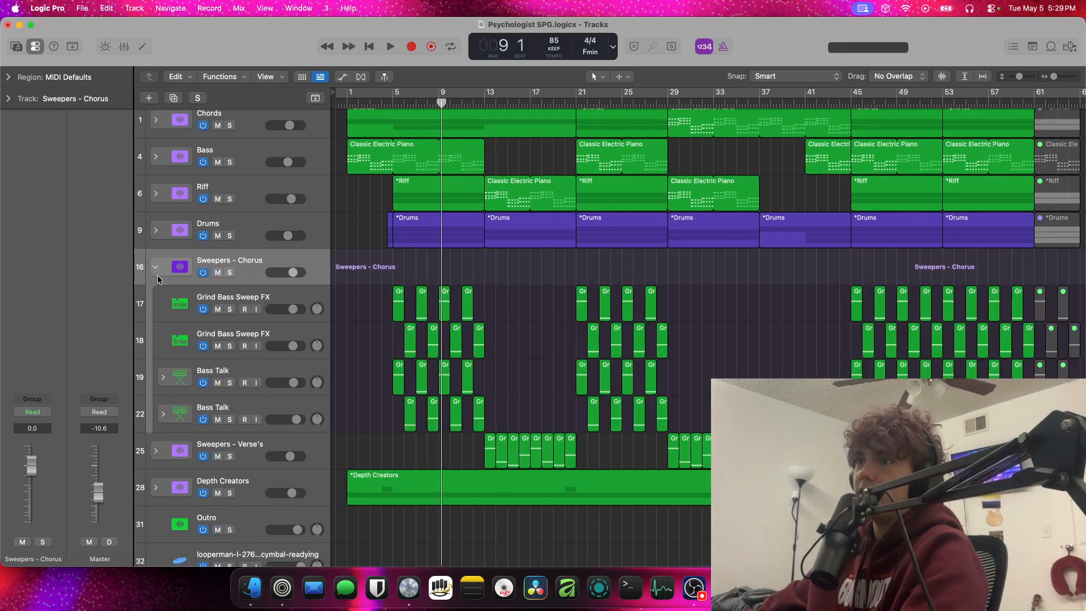
left_click(217, 309)
left_click(217, 346)
Solo the two Bass Talk tracks and move the playhead to bar 5
left_click(229, 383)
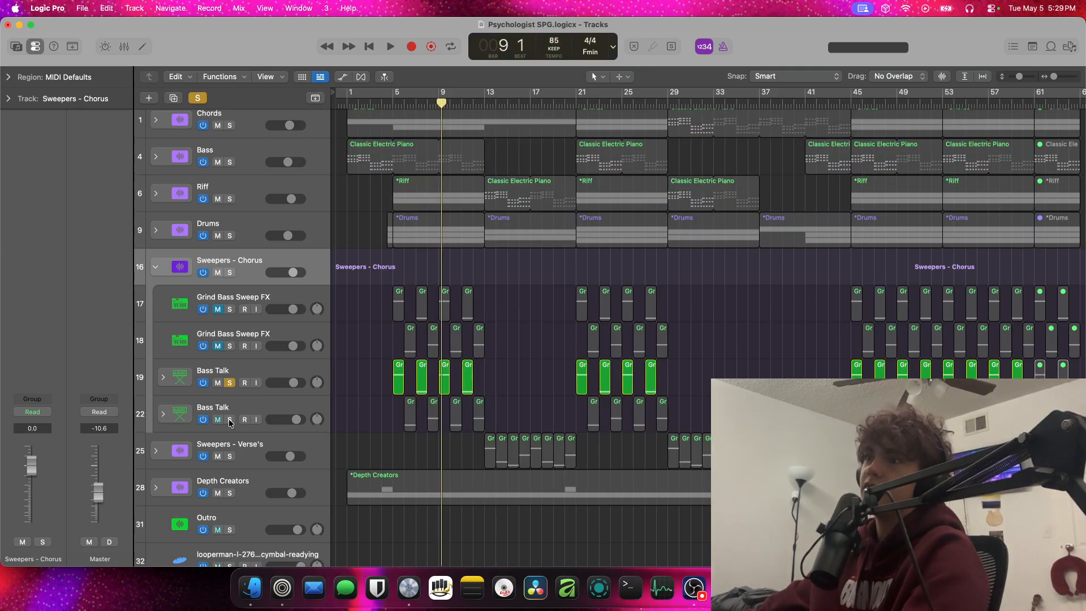
left_click(230, 419)
left_click(391, 105)
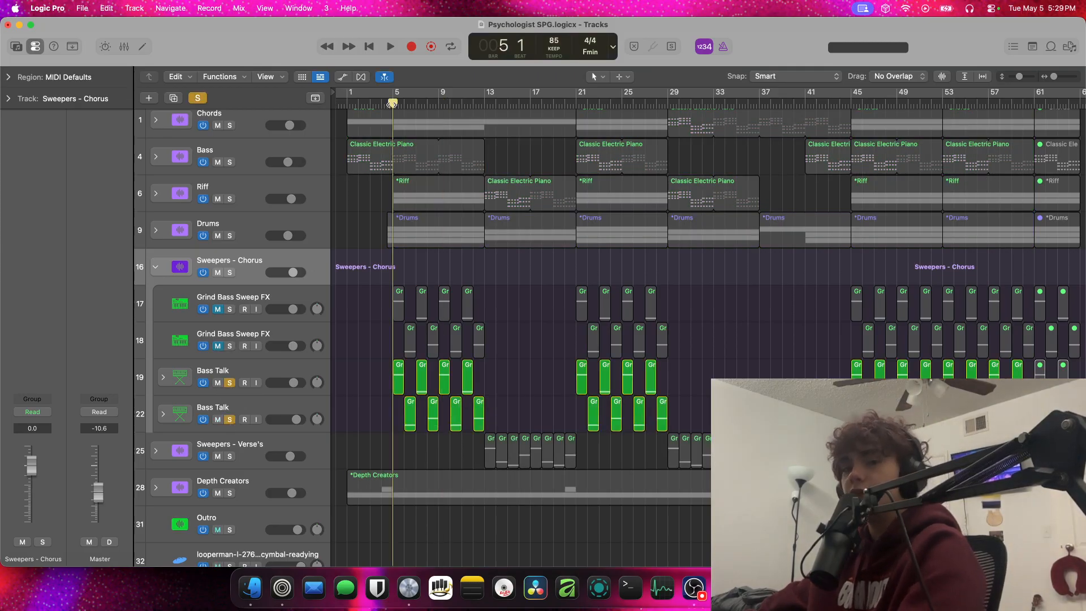
Listen to the two soloed Bass Talk tracks from bar 5, stop playback and turn off all solos
key("space")
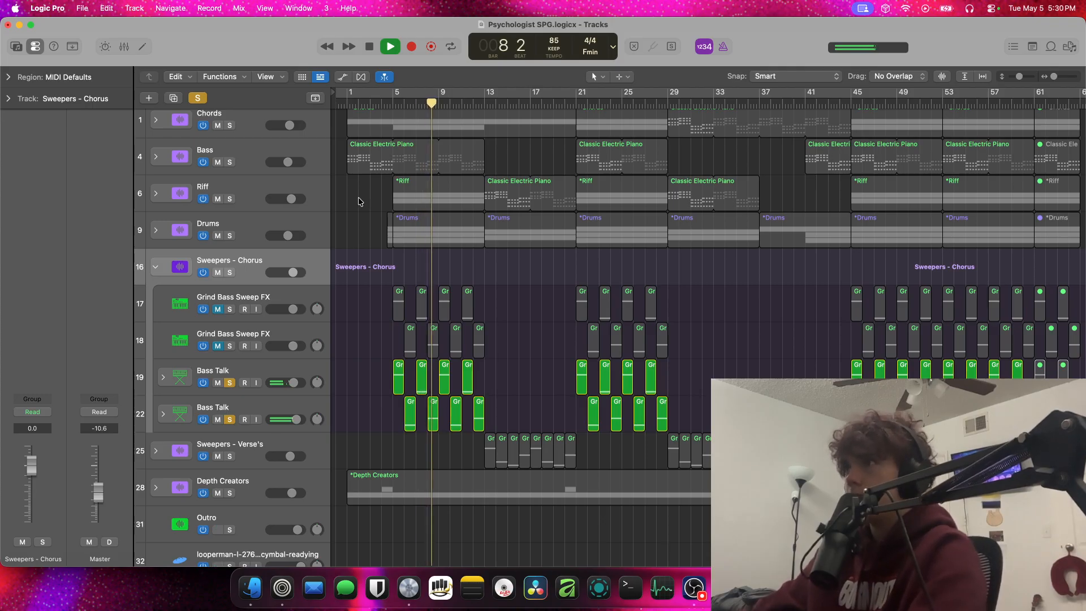
key("space")
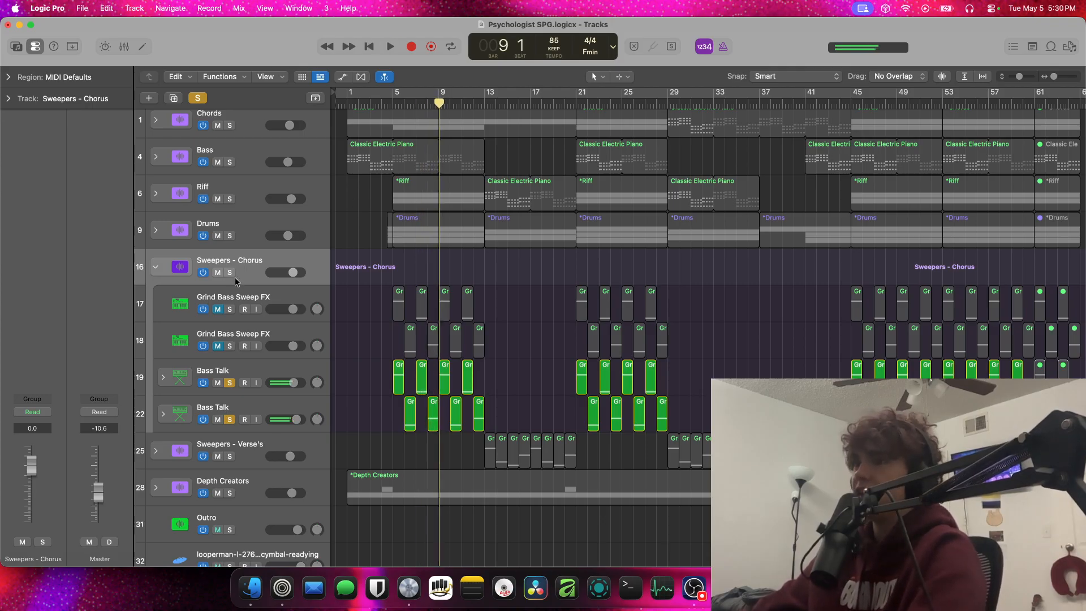
left_click(203, 100)
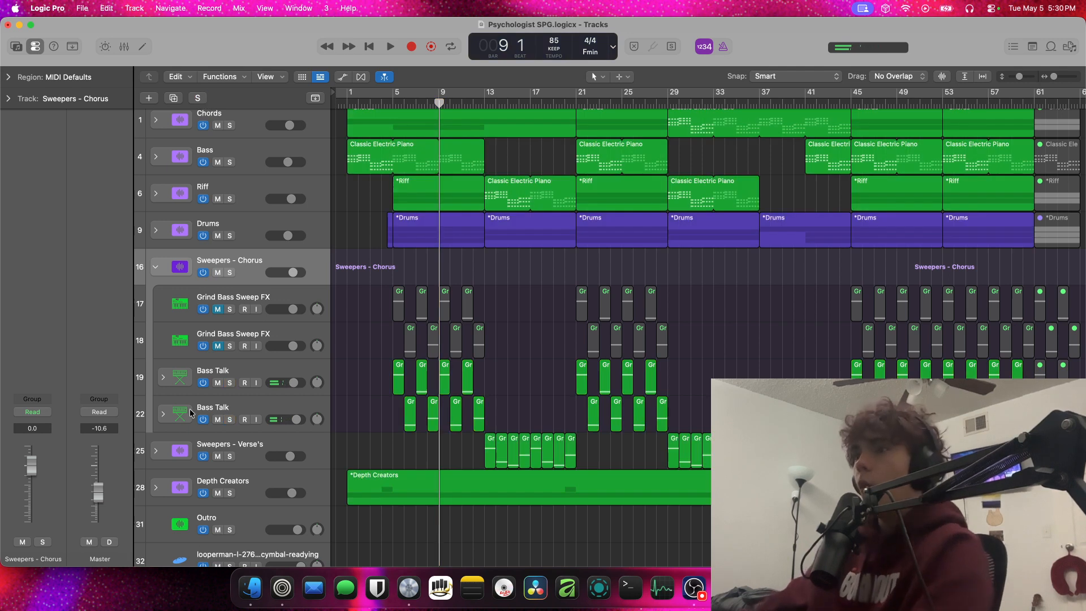
Briefly play the full arrangement from bar 5 with the two Grind Bass Sweep FX tracks muted
left_click(229, 309)
left_click(229, 309)
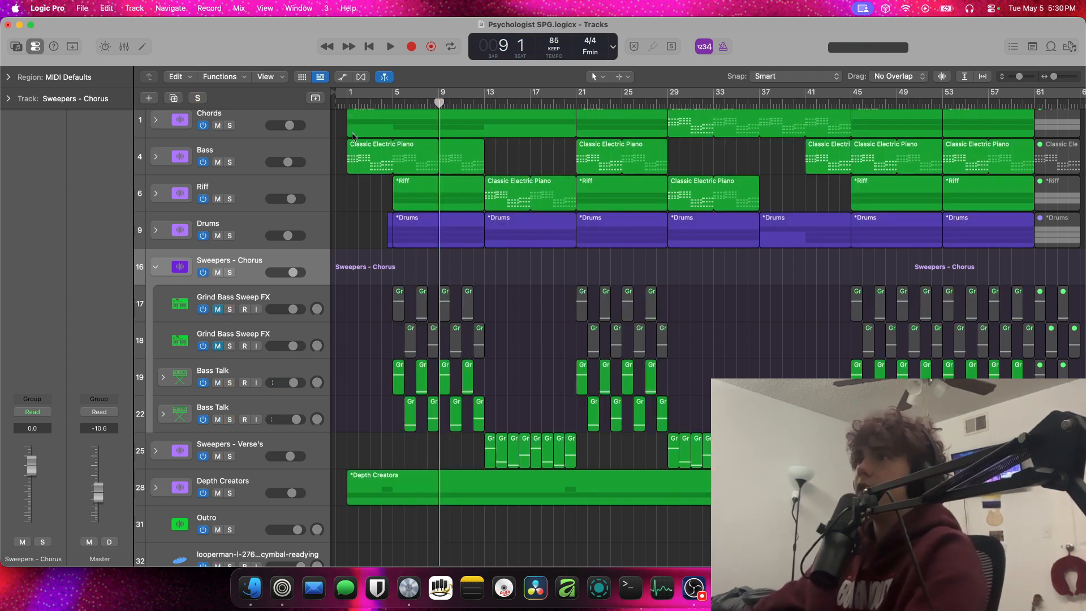
double_click(388, 101)
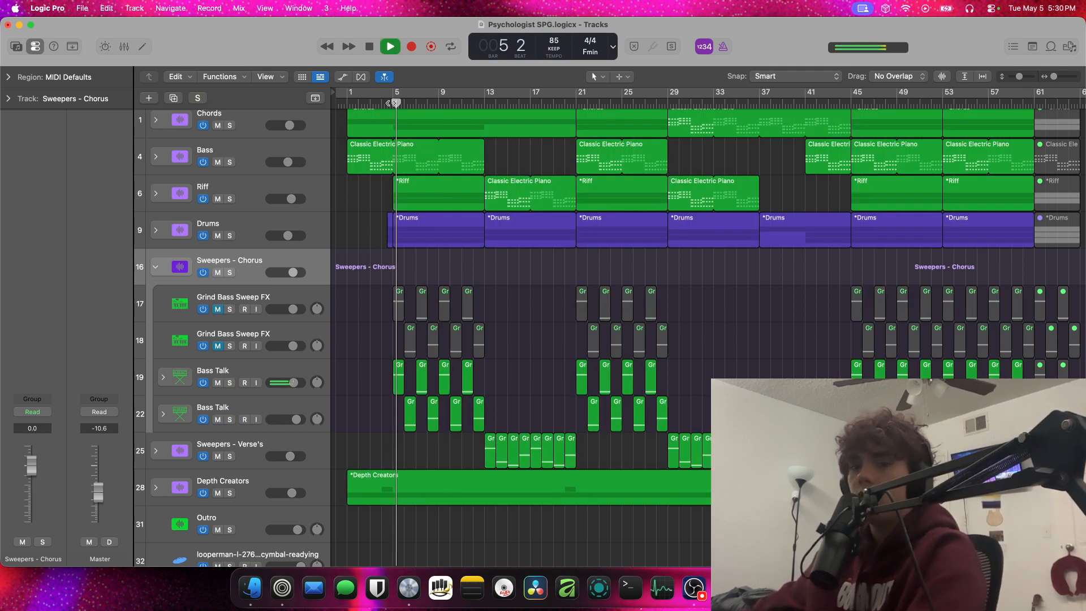
key("space")
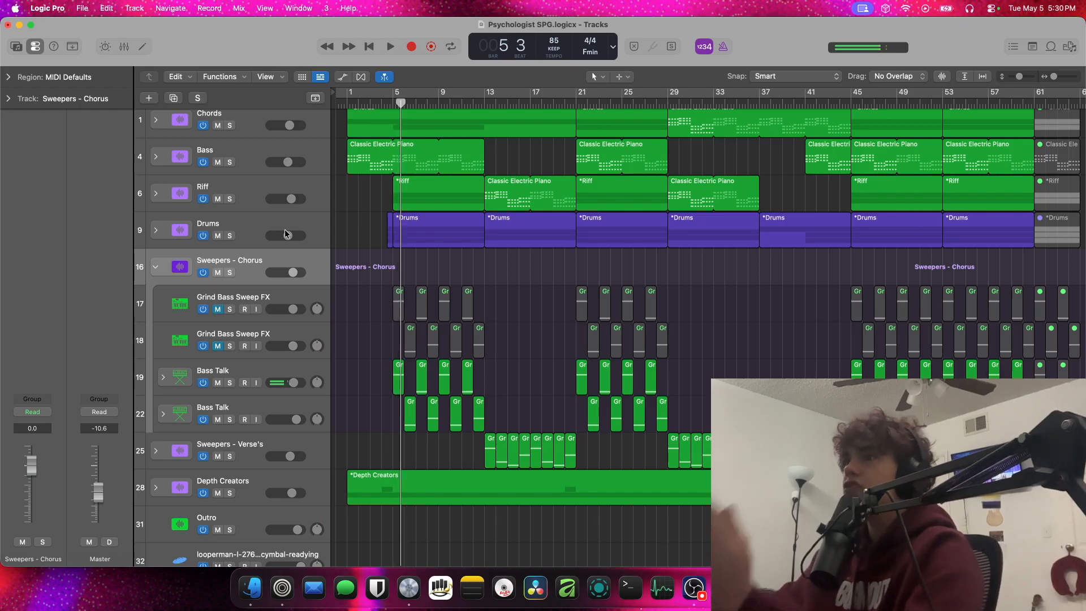
Select the upper Grind Bass Sweep FX track, look at the Channel EQ on the Stereo Out and close it
left_click(233, 298)
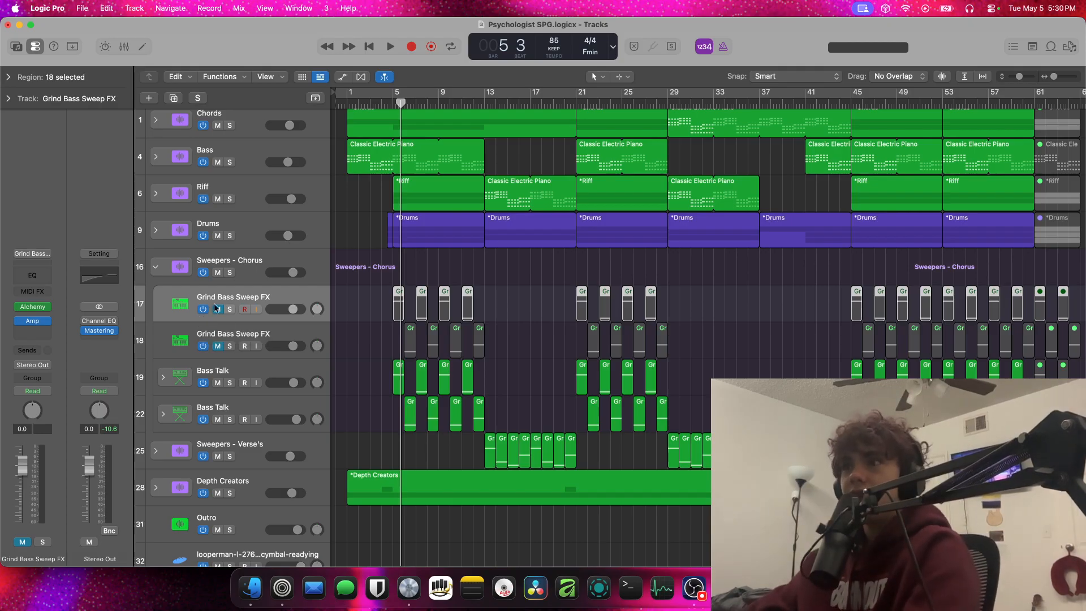
scroll(162, 260, "down", 2)
scroll(162, 259, "up", 3)
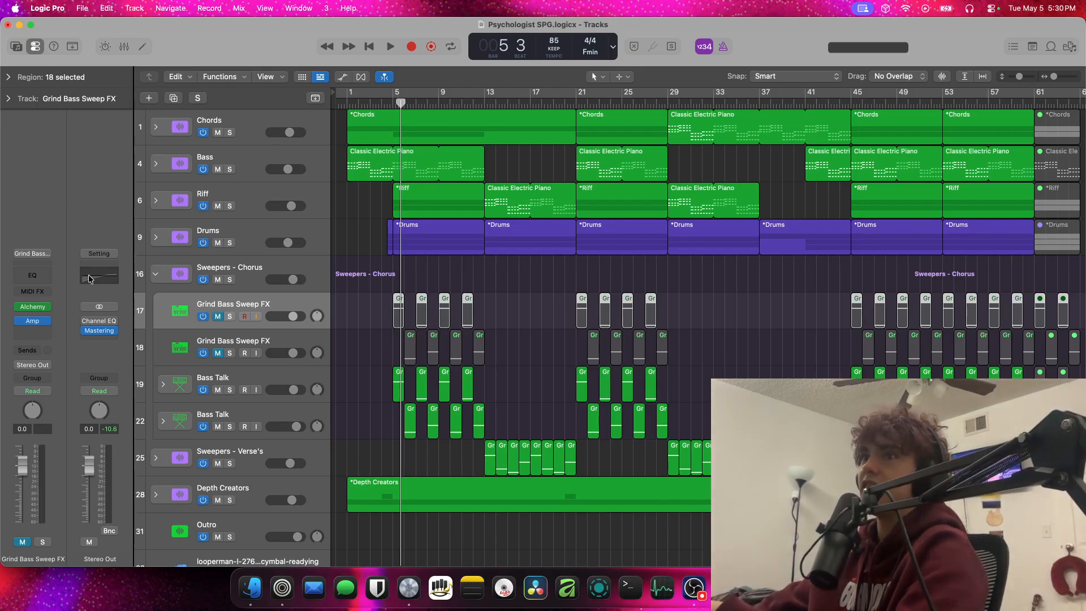
left_click(91, 320)
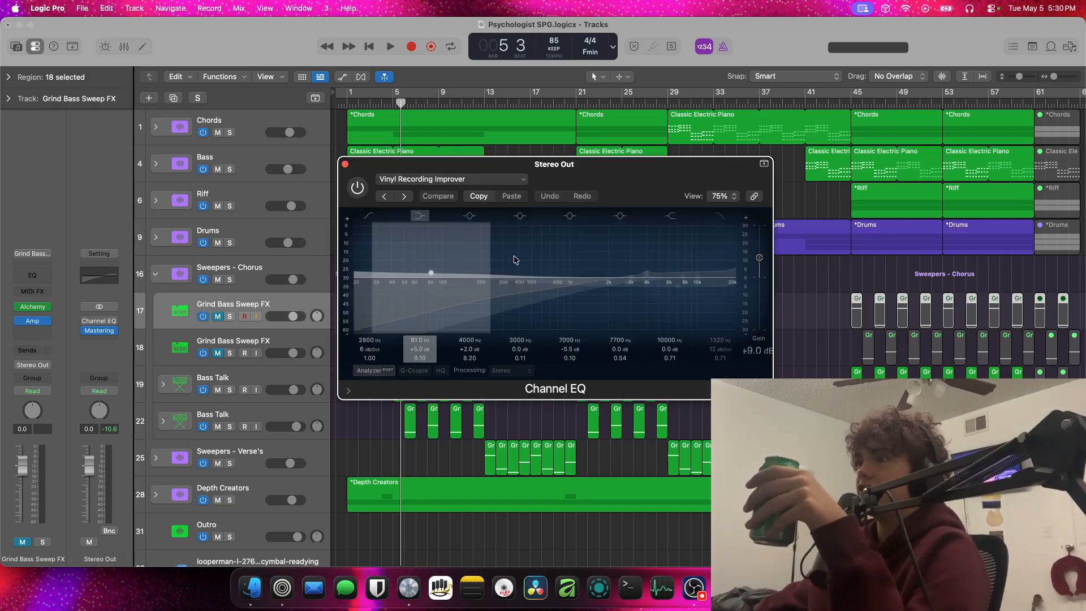
left_click(345, 164)
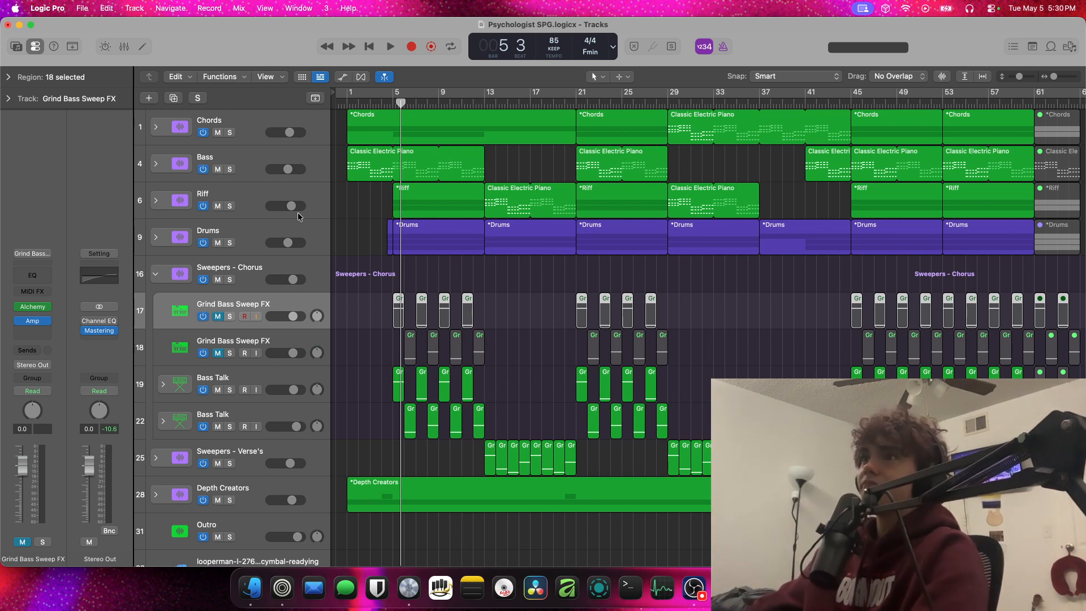
Unmute both Grind Bass Sweep FX tracks and play the chorus from bar 5
left_click(217, 316)
left_click(217, 353)
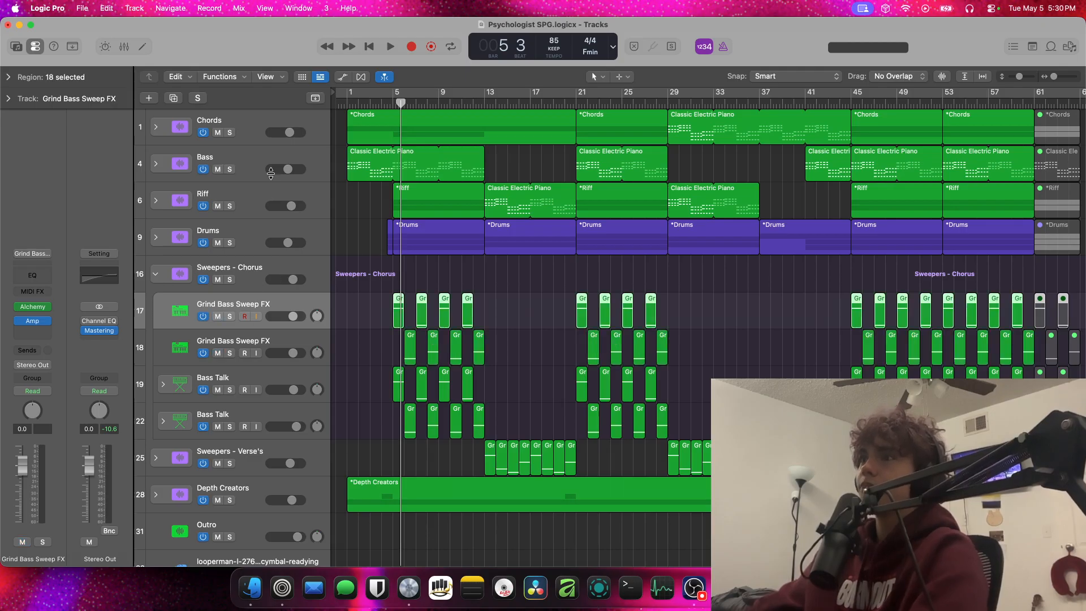
left_click(384, 104)
key("space")
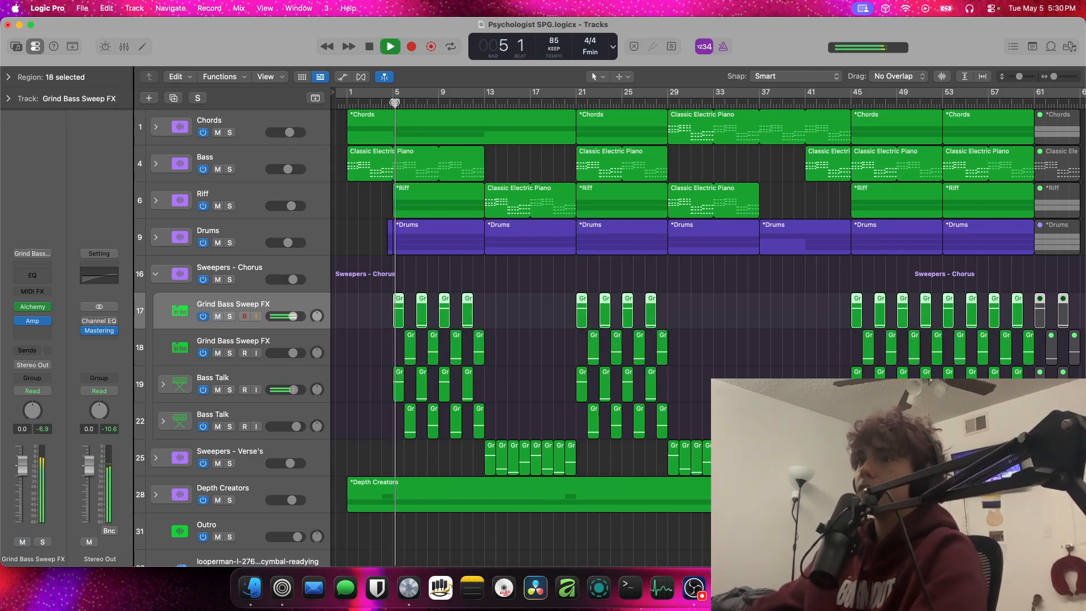
Collapse the Sweepers - Chorus stack and stop playback
left_click(356, 310)
left_click(156, 275)
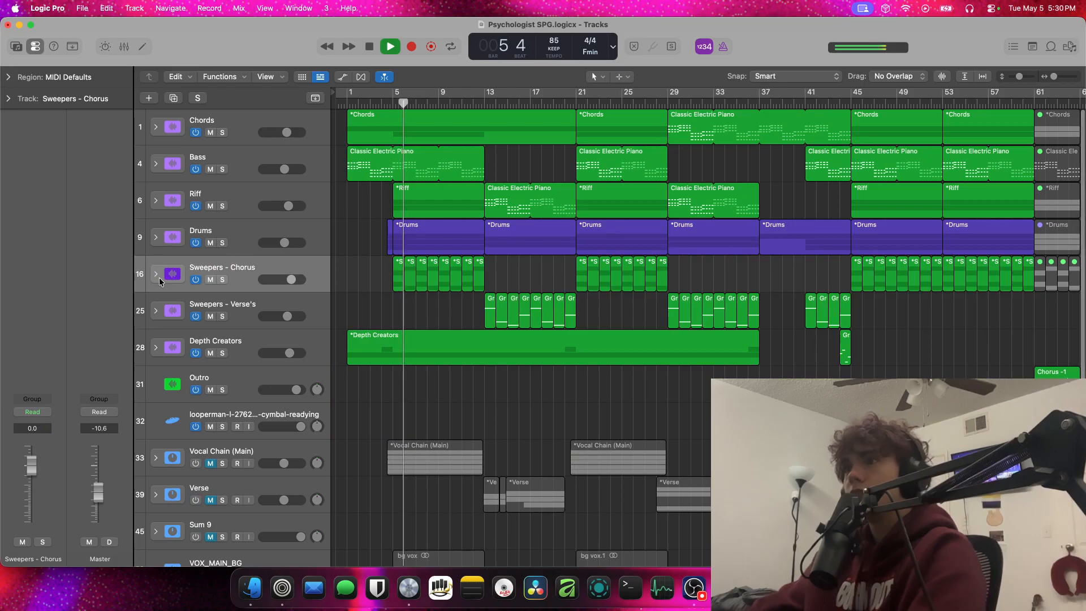
left_click(156, 275)
left_click(157, 275)
key("space")
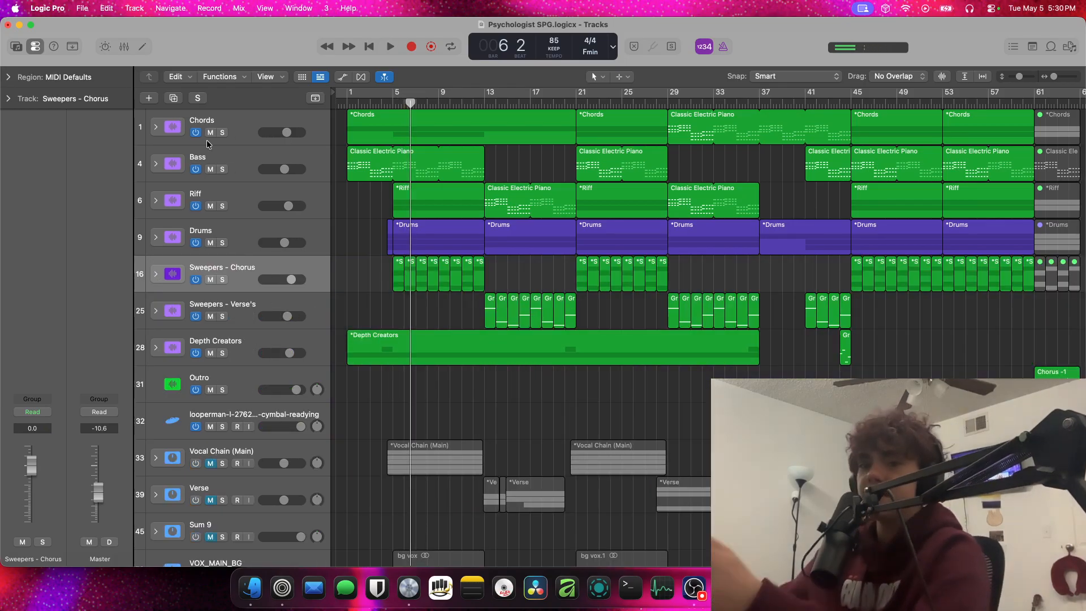
Expand the Chords stack, open the first Grand Piano On Stage / Chords region in the Piano Roll and audition its opening chords
left_click(157, 128)
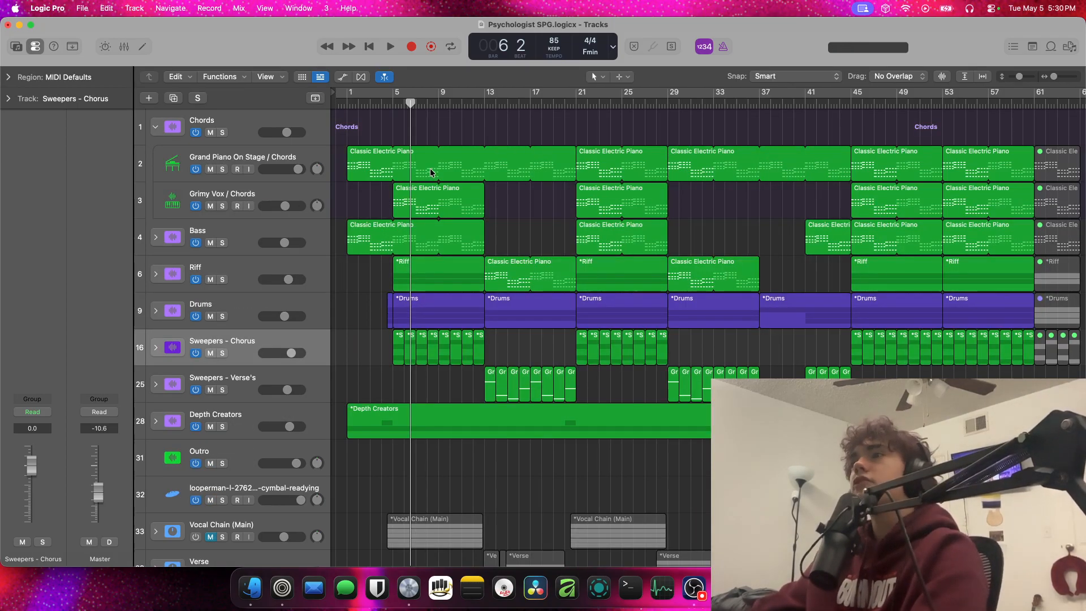
double_click(430, 173)
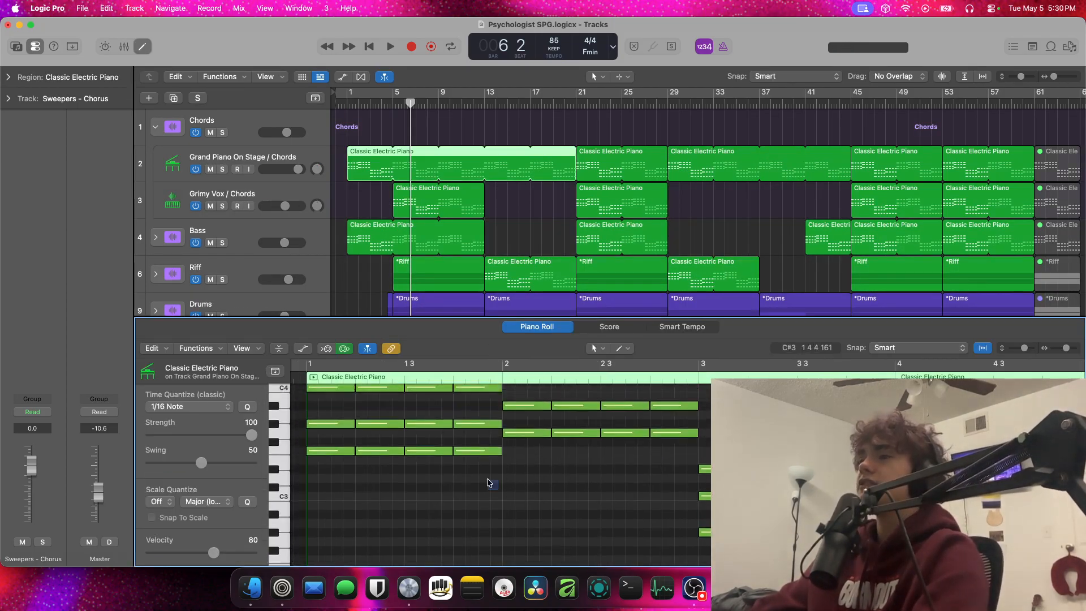
left_click_drag(487, 479, 436, 346)
scroll(463, 430, "down", 5)
left_click_drag(515, 391, 524, 471)
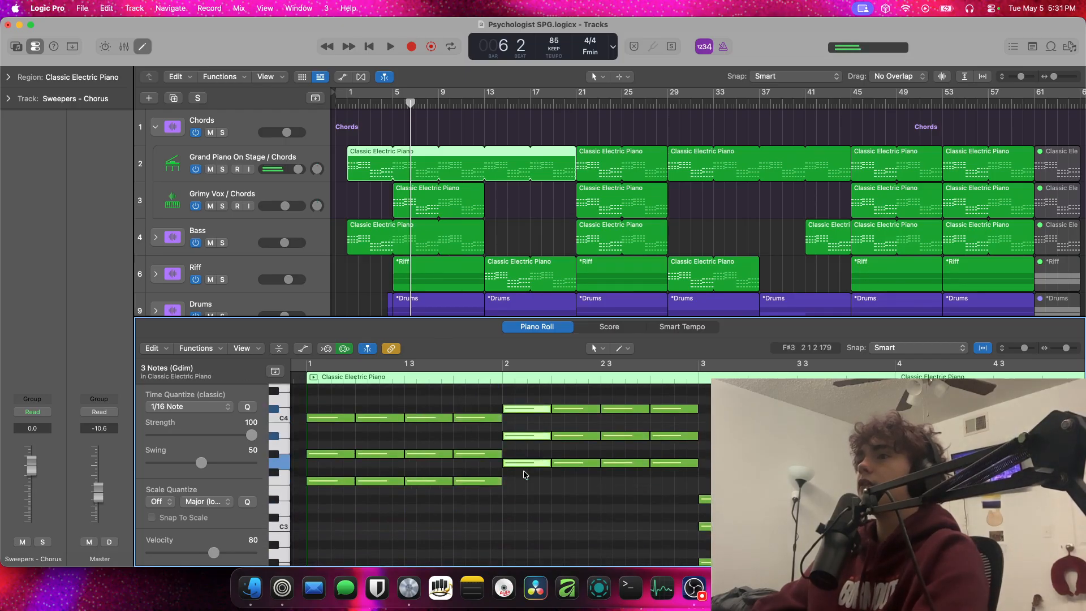
left_click_drag(735, 479, 730, 565)
scroll(876, 487, "down", 3)
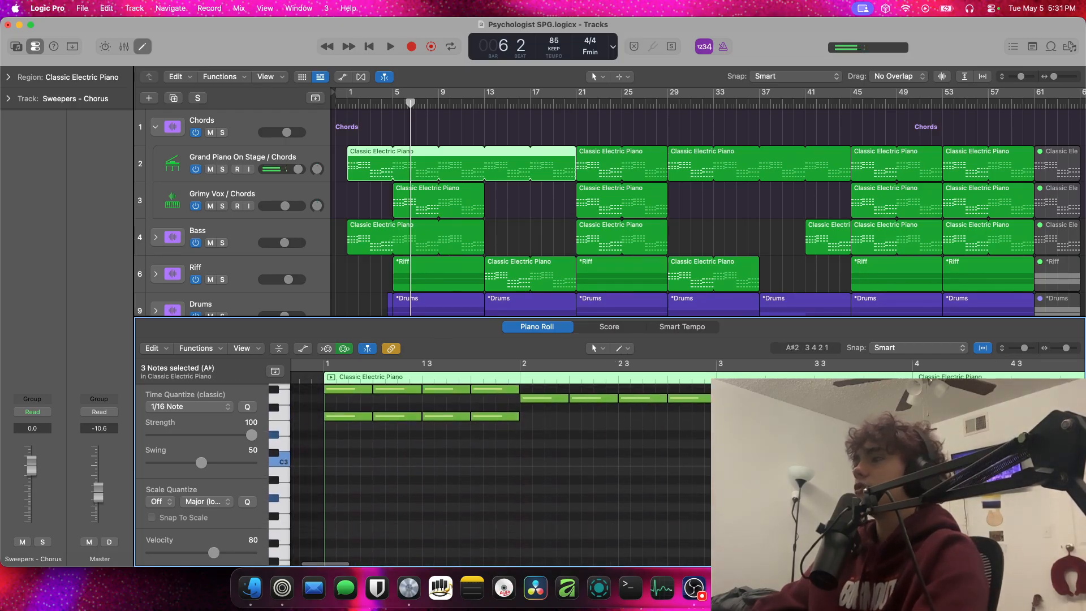
scroll(501, 469, "up", 2)
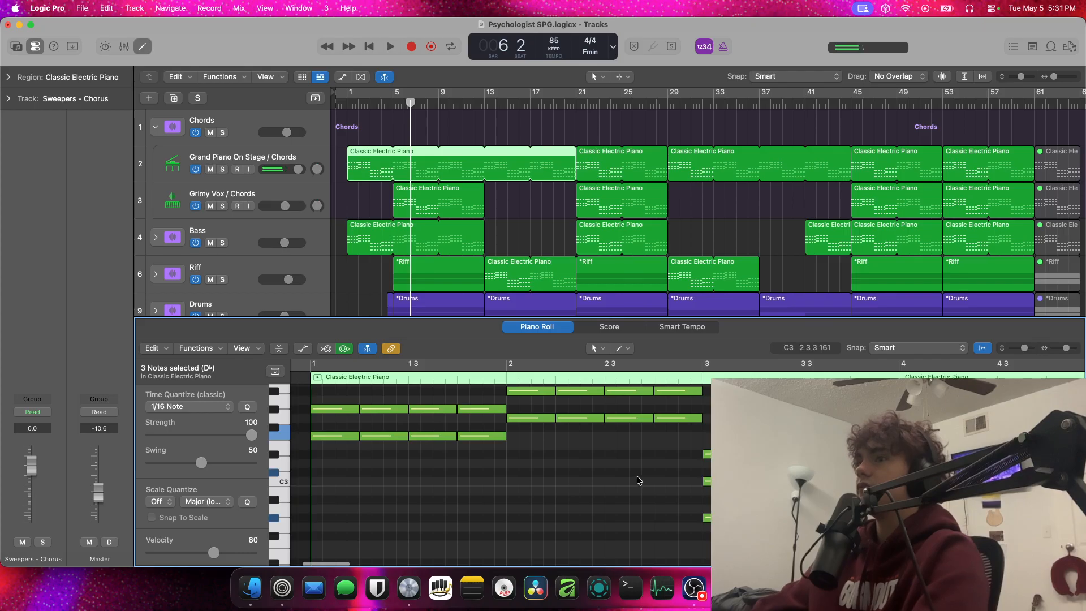
Close the Piano Roll, deselect the piano region and collapse the Chords stack
left_click_drag(428, 319, 435, 572)
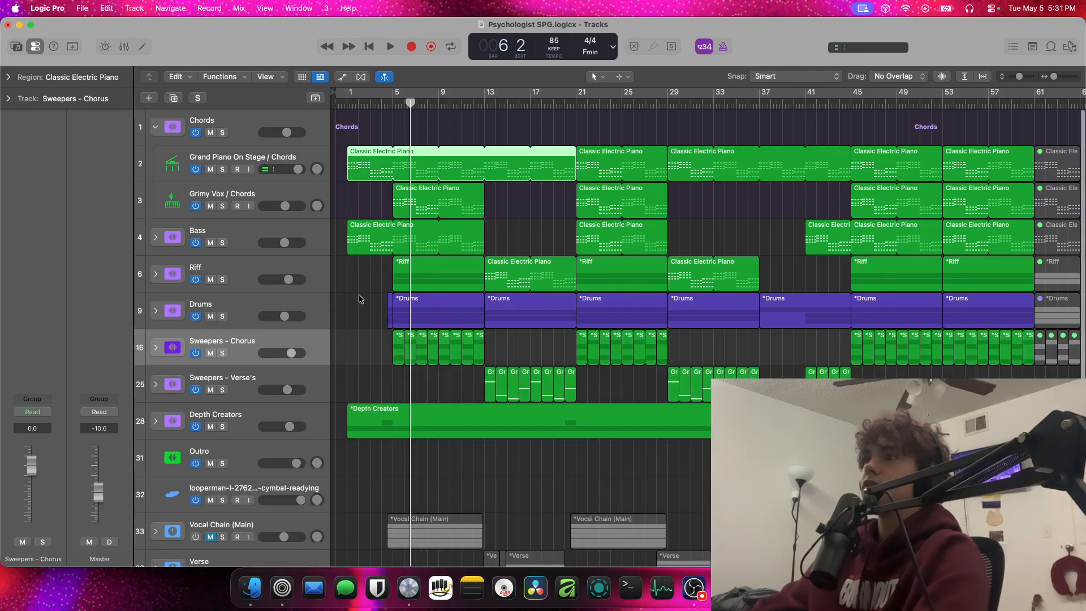
left_click(353, 299)
left_click(155, 127)
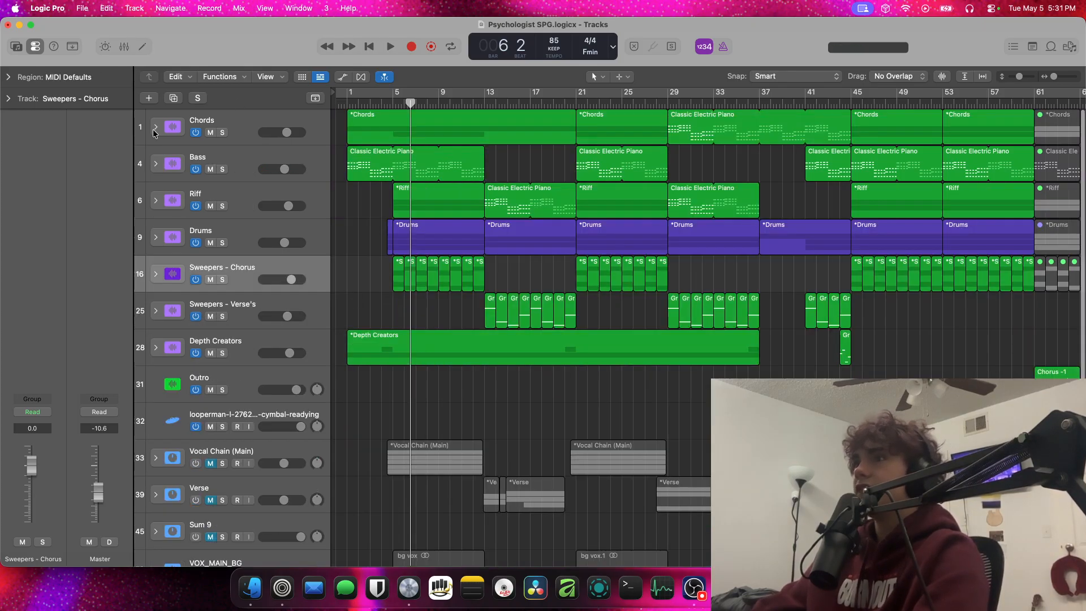
Expand the Bass stack, solo the Cheap Bass track and listen to it from bar 1
left_click(155, 164)
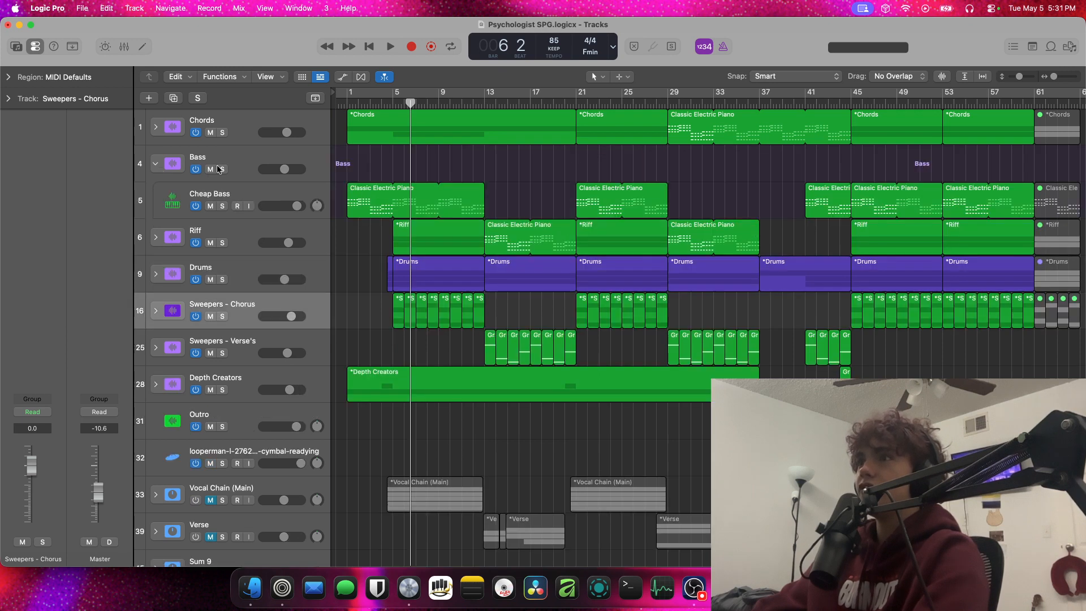
left_click(366, 181)
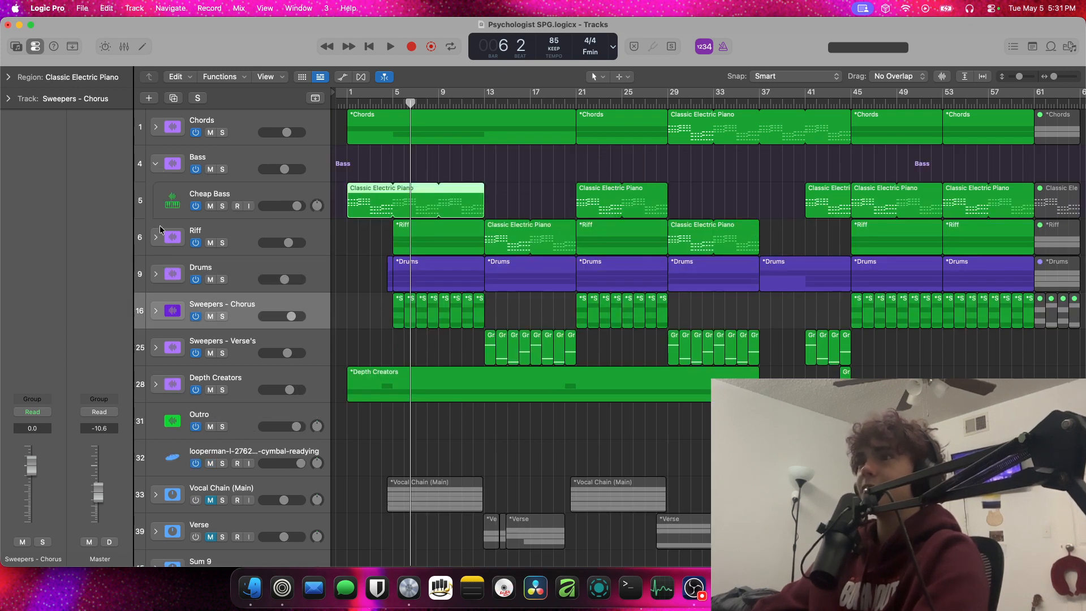
left_click(222, 207)
left_click(350, 102)
key("space")
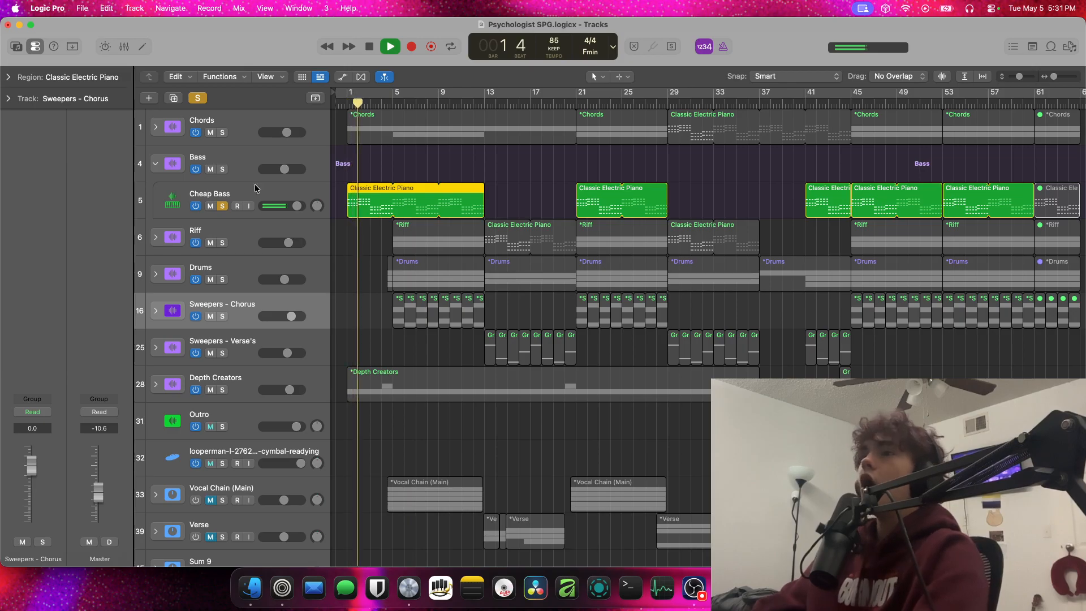
key("space")
Turn off solo on the Cheap Bass track and collapse the Bass stack
left_click(240, 203)
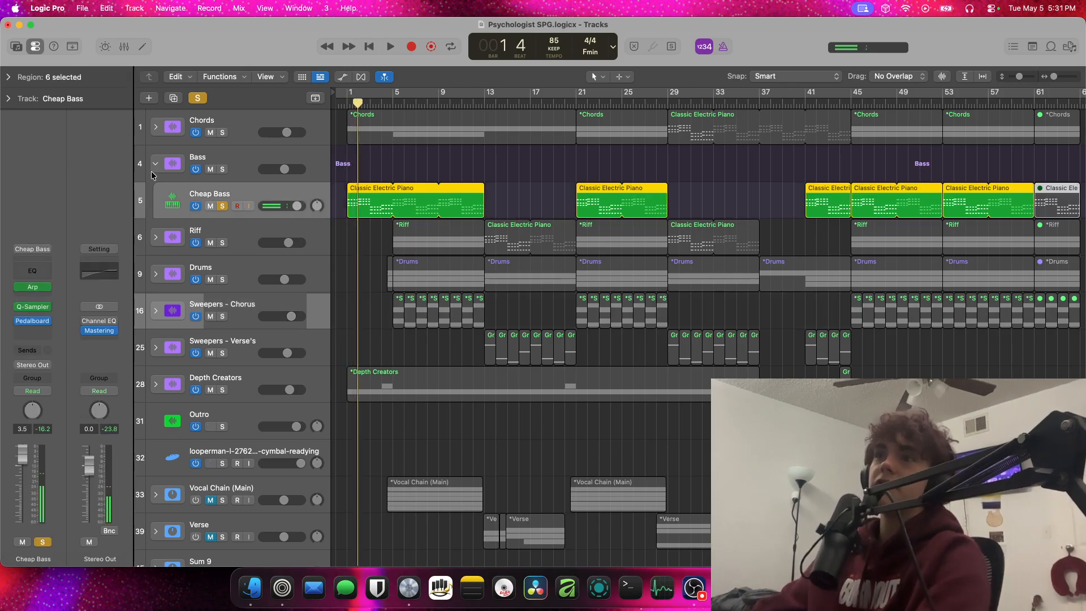
left_click(222, 207)
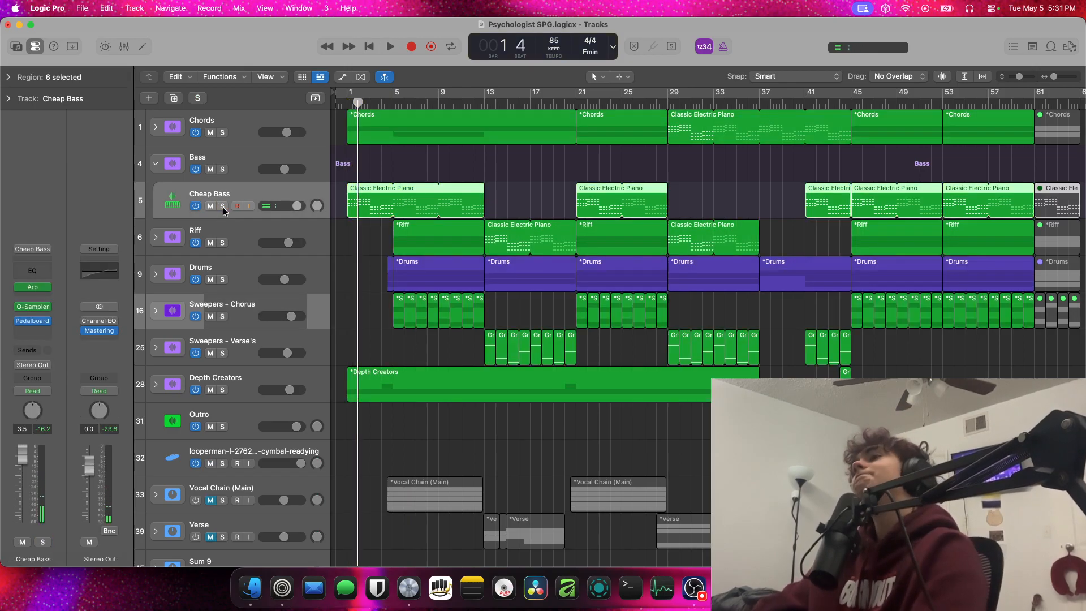
left_click(161, 171)
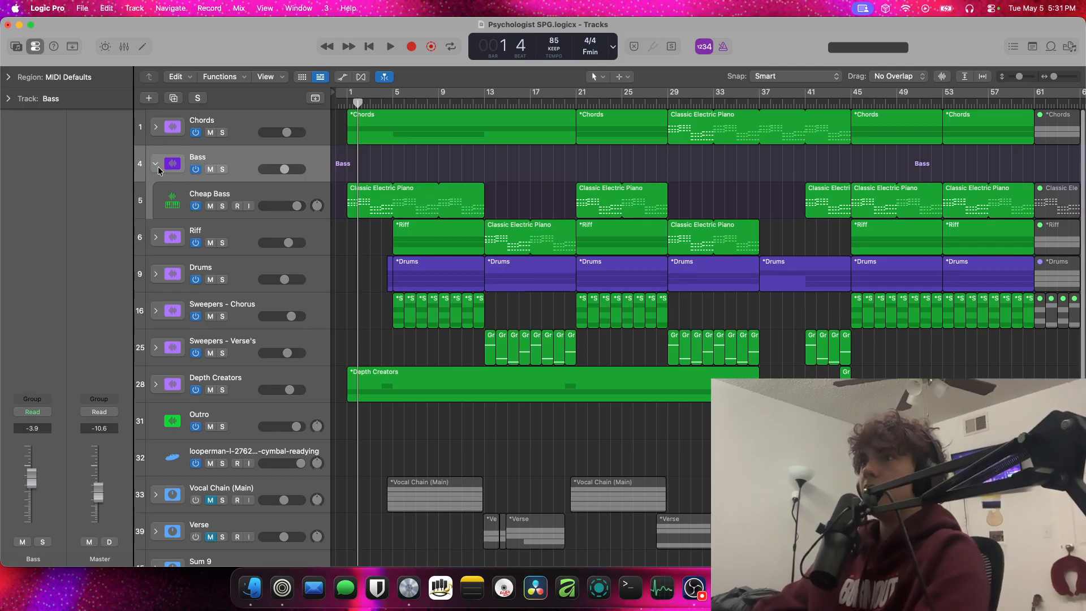
left_click(157, 165)
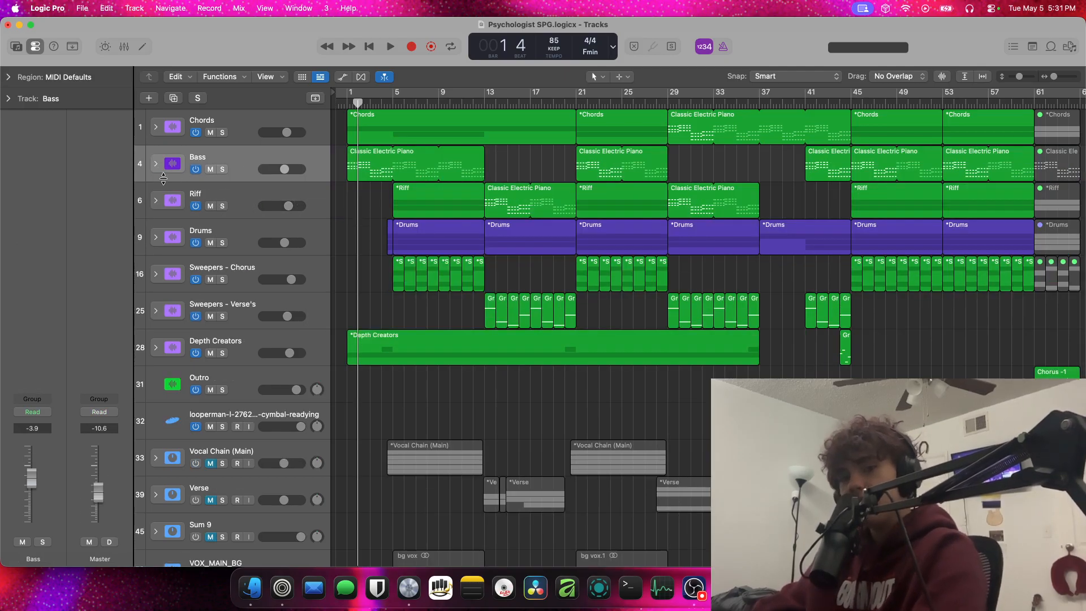
Solo the Riff stack, expand it to show its two tracks and play it from bar 5
left_click(155, 201)
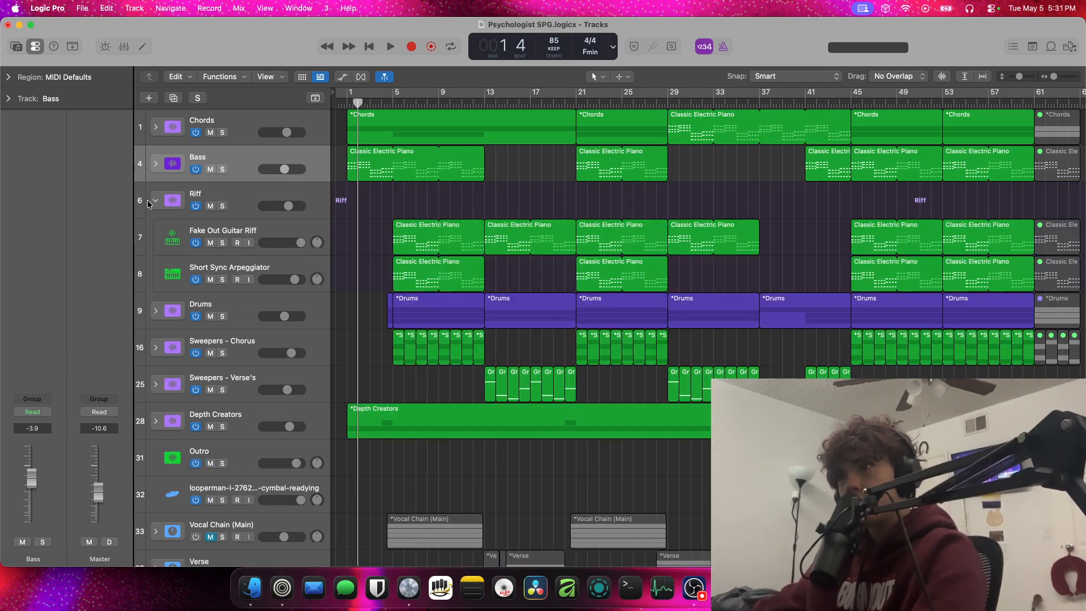
left_click(156, 201)
left_click(222, 206)
left_click(156, 199)
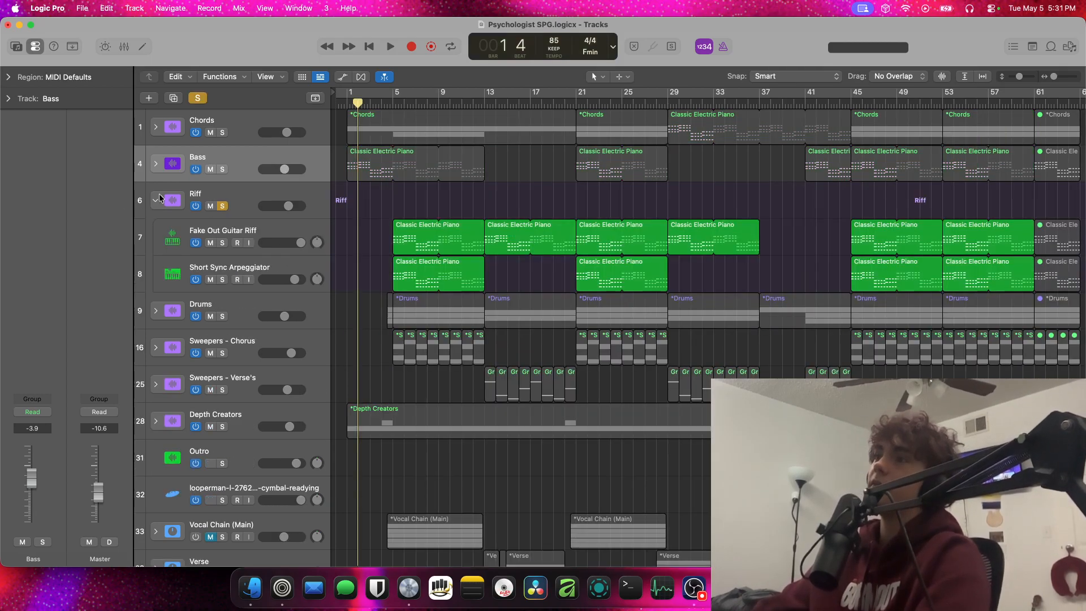
key("space")
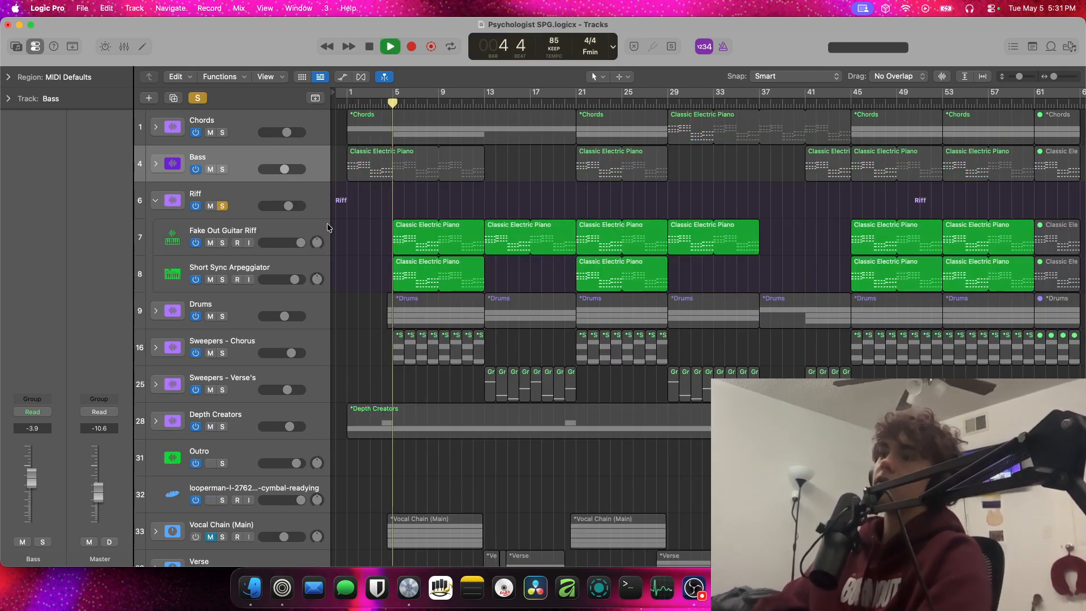
Select the Fake Out Guitar Riff and Short Sync Arpeggiator tracks in turn, and examine the arpeggiator's notes in the Piano Roll
left_click(247, 230)
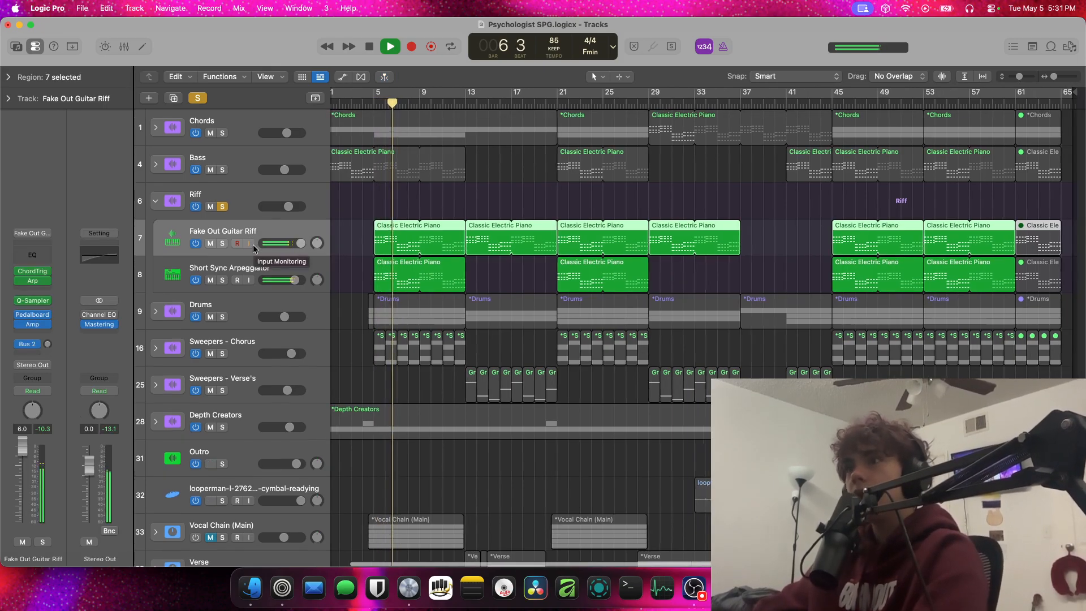
scroll(253, 246, "down", 2)
left_click(253, 244)
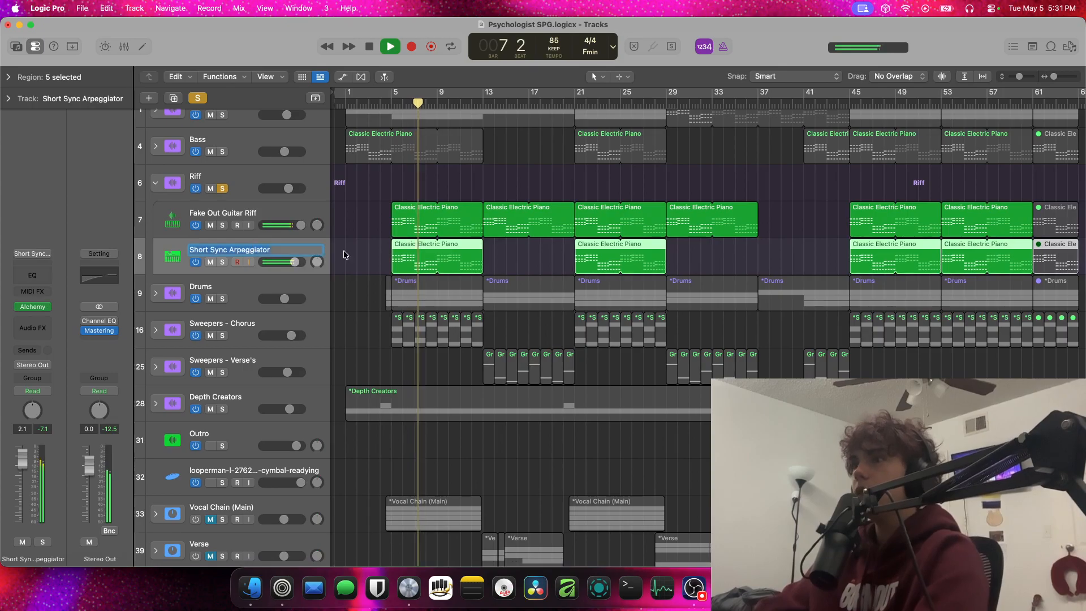
double_click(398, 252)
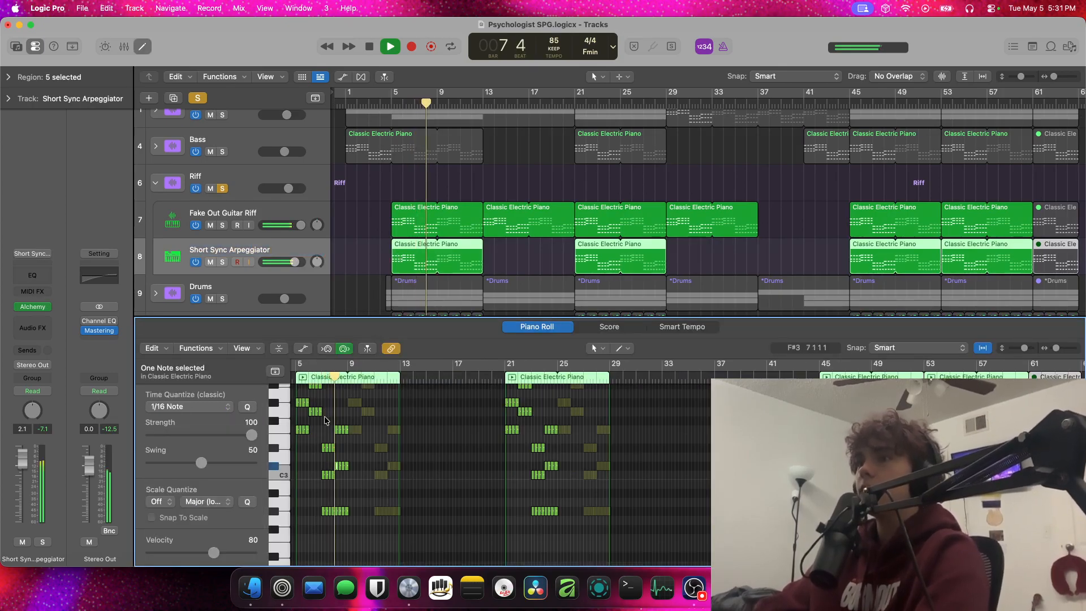
scroll(325, 417, "down", 4)
scroll(325, 417, "up", 6)
scroll(325, 418, "up", 5)
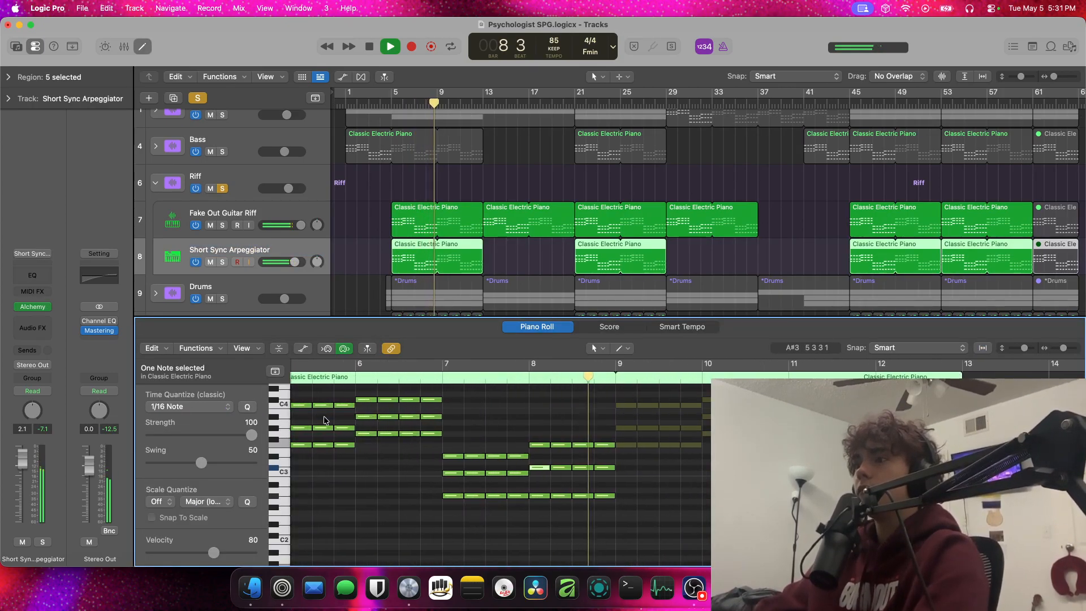
Close the Piano Roll, stop playback, and unsolo and collapse the Riff stack
left_click(145, 47)
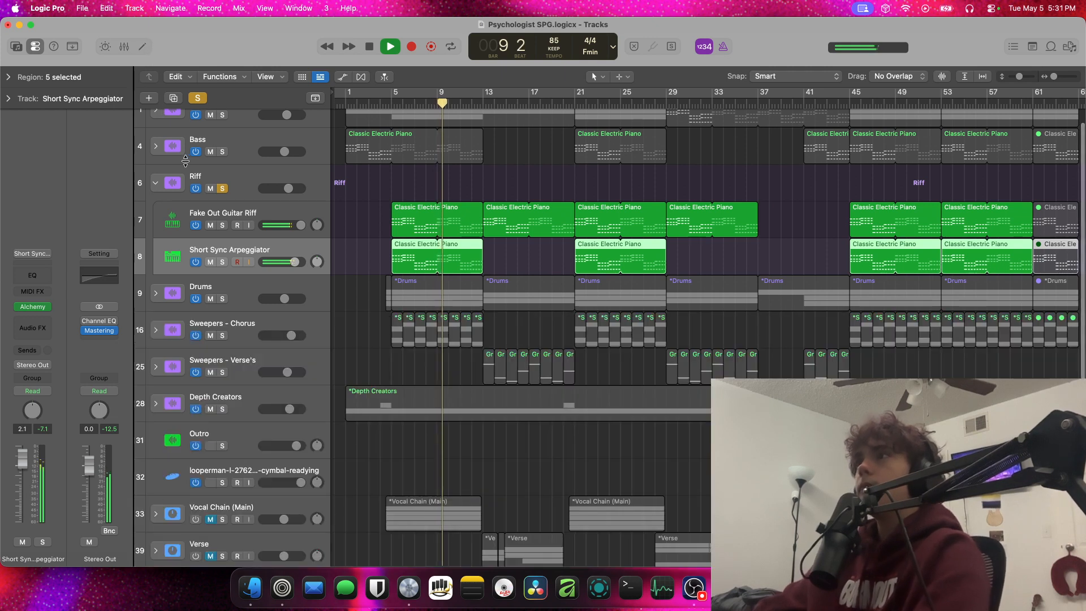
key("space")
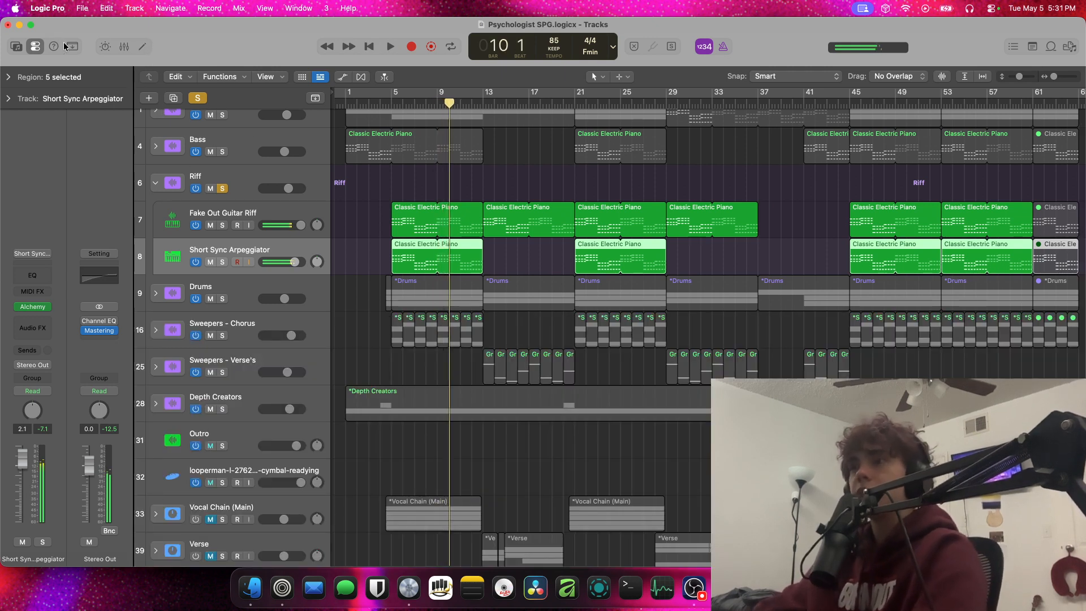
left_click(156, 183)
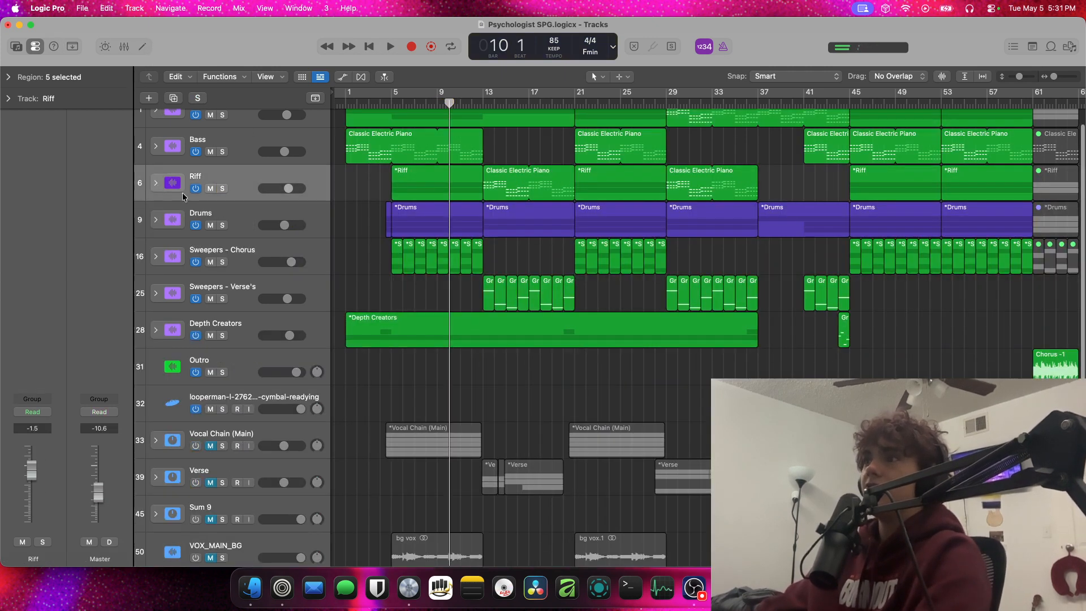
left_click(154, 220)
left_click(153, 224)
Solo the Chords, Bass and Riff stacks together, play them from bar 5 and deselect their regions
scroll(239, 196, "up", 1)
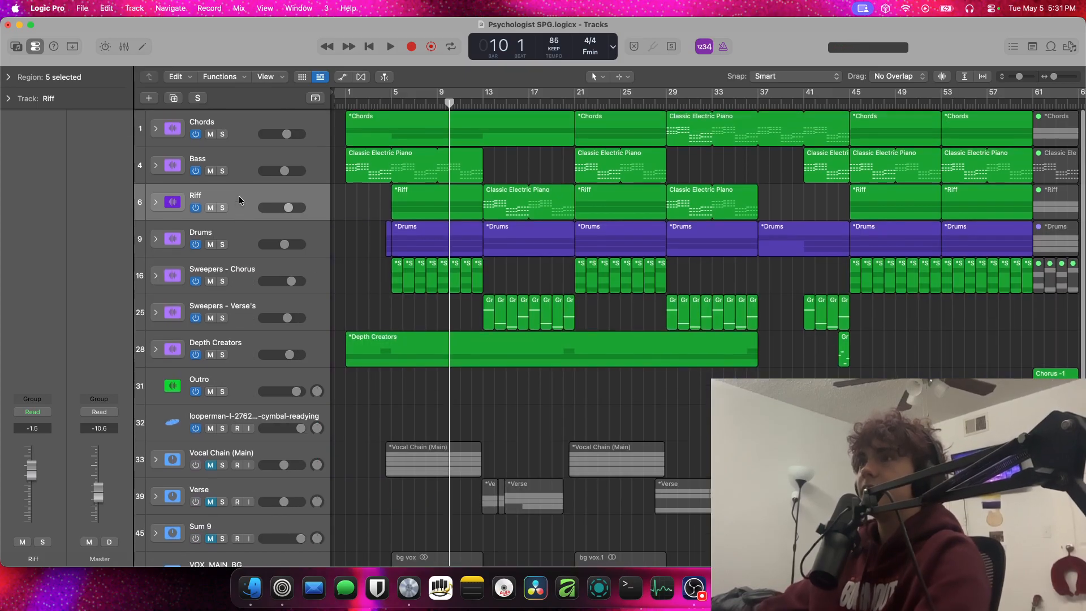
left_click(246, 121, "shift")
key("s")
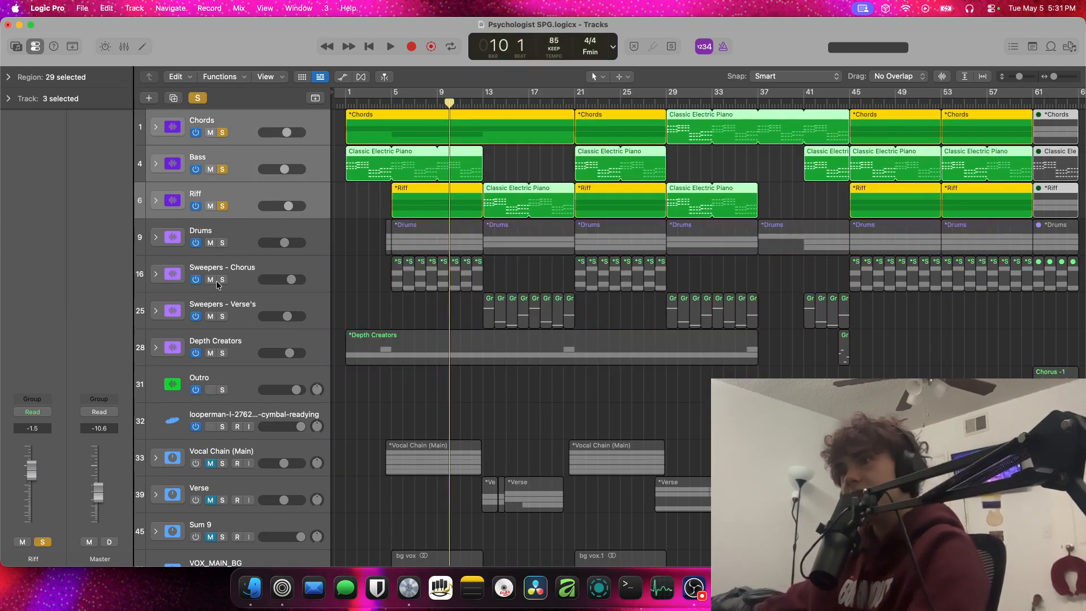
left_click(391, 104)
key("space")
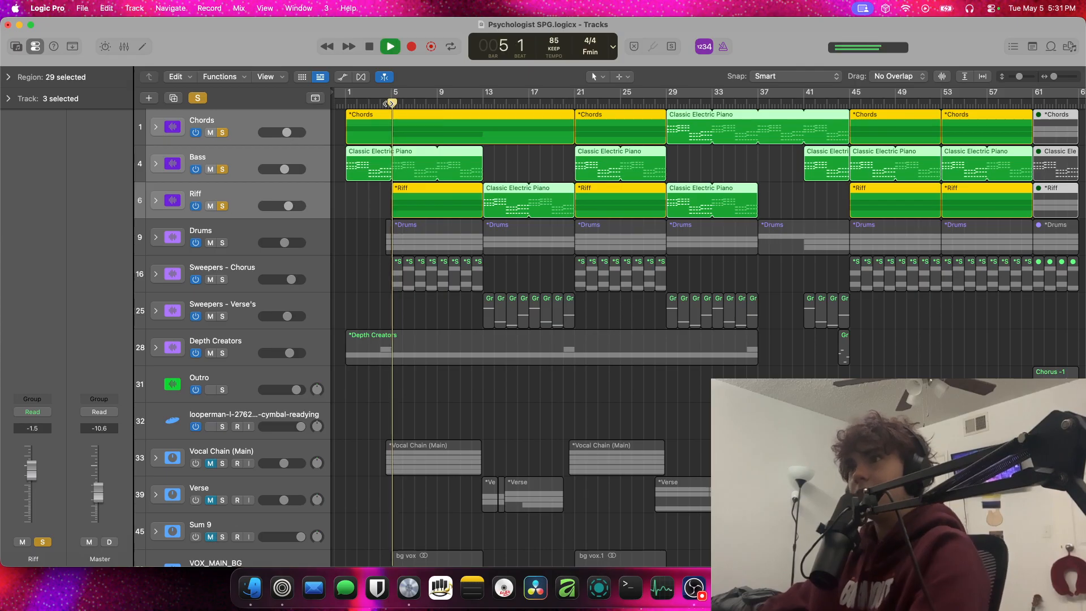
scroll(379, 208, "down", 1)
left_click(369, 210)
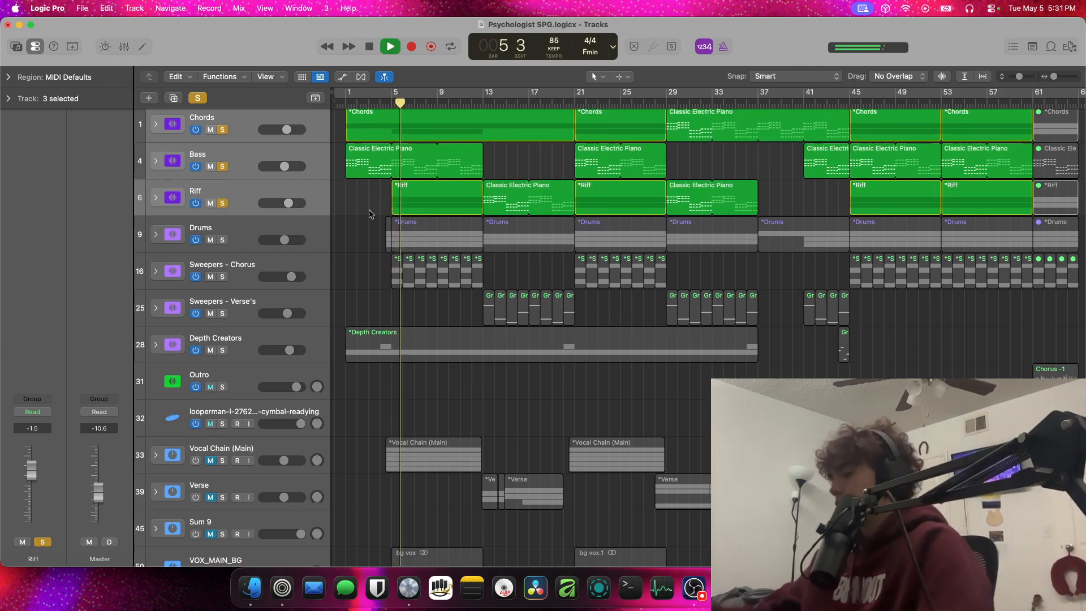
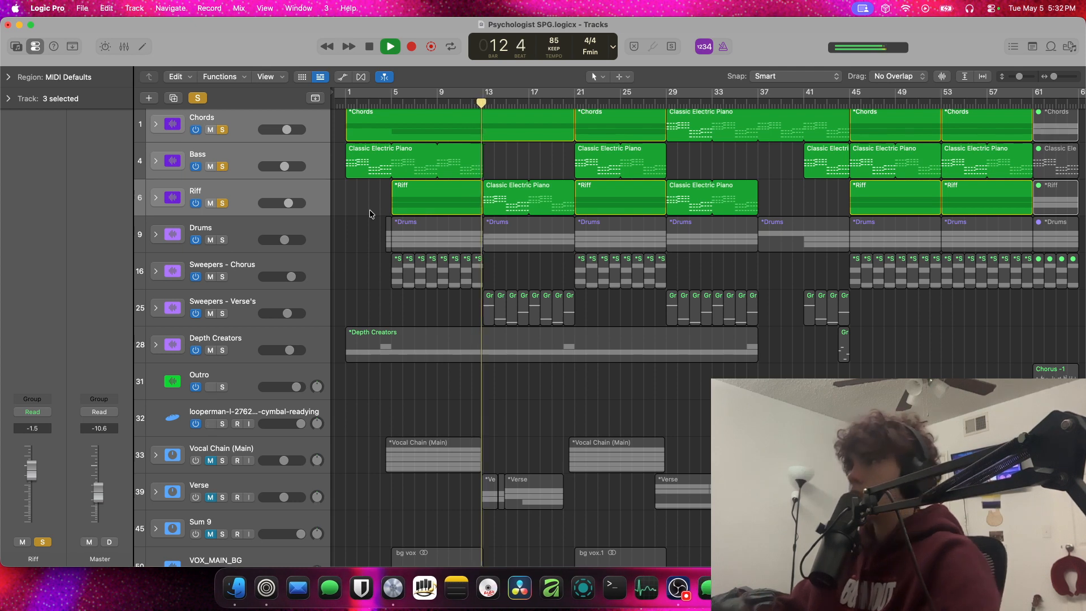
Stop playback and clear the solo from the Chords, Bass and Riff stacks
key("space")
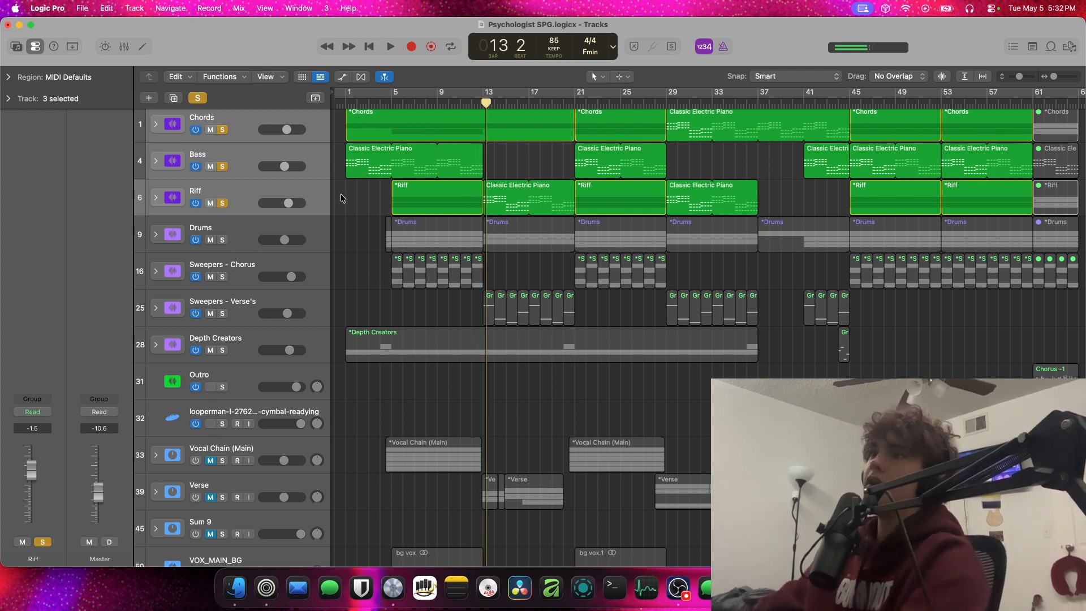
left_click(197, 99)
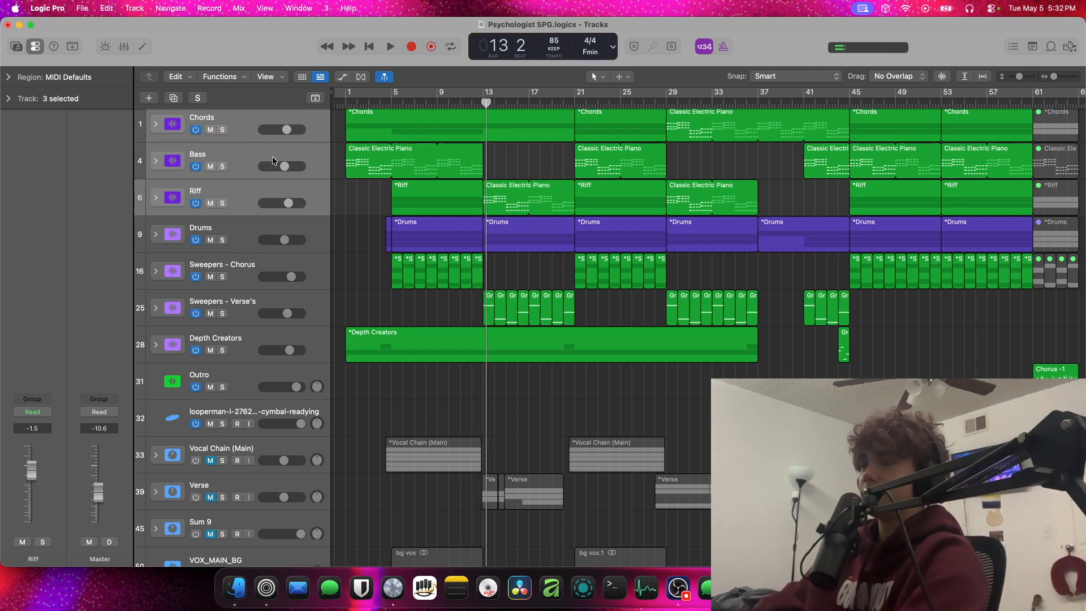
scroll(267, 173, "down", 3)
scroll(267, 173, "up", 3)
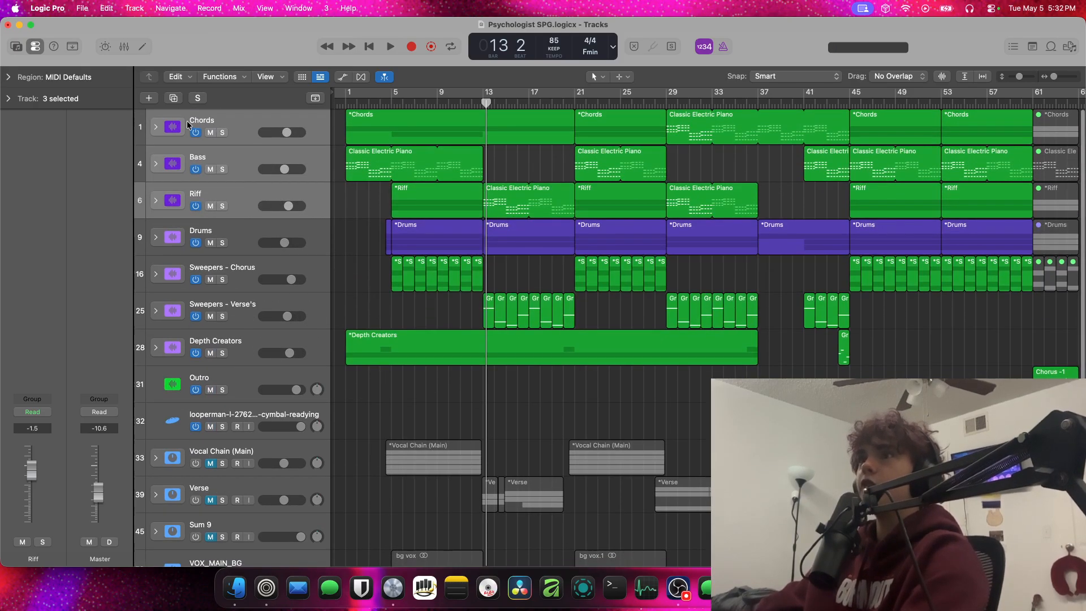
Expand the Chords stack, solo the Grand Piano On Stage track and briefly play it from bar 5
left_click(155, 128)
scroll(209, 141, "down", 1)
left_click(223, 156)
left_click(222, 167)
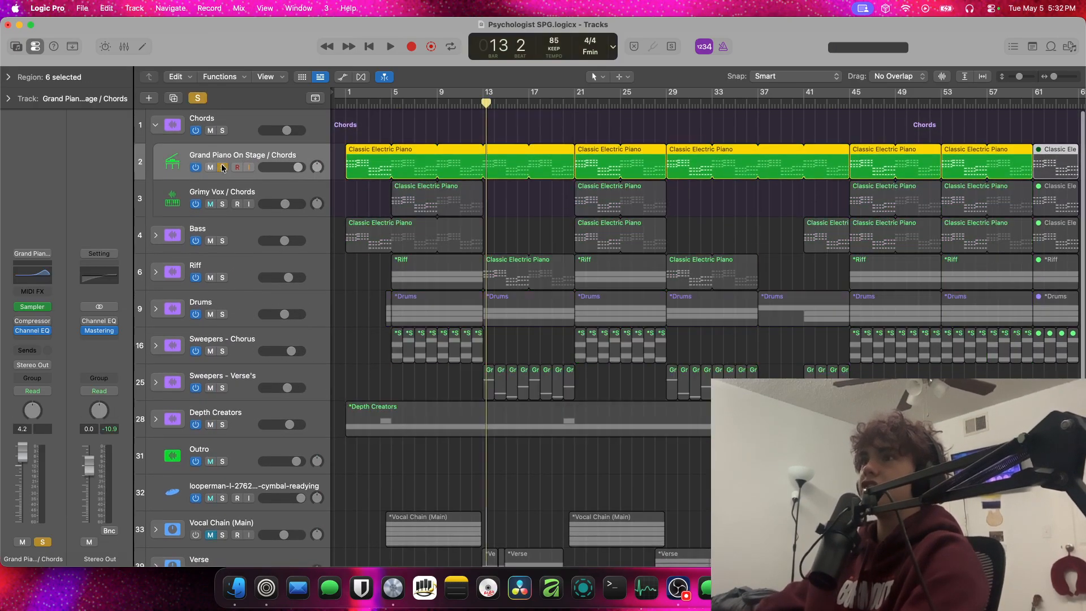
left_click(391, 102)
key("space")
key("space")
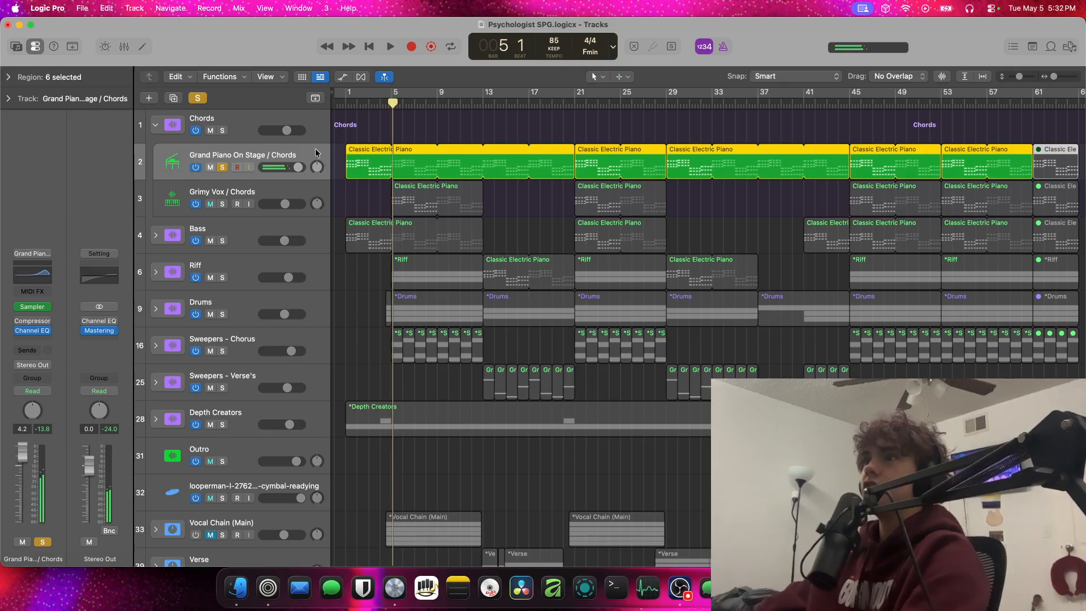
Duplicate the Grand Piano On Stage track with its regions and open the Library for the copy
left_click_drag(305, 157, 305, 189)
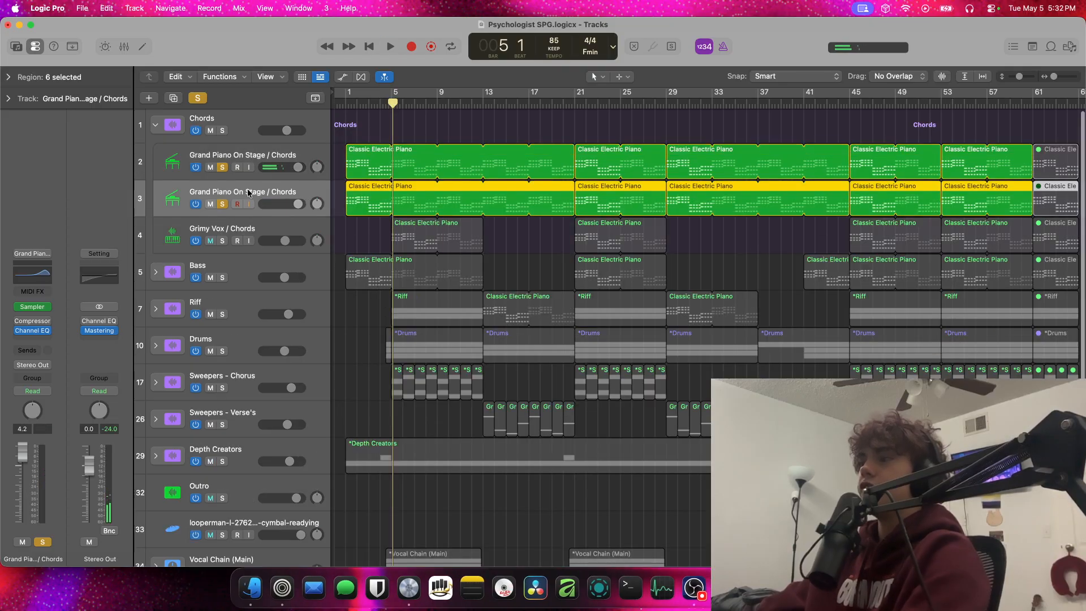
left_click_drag(17, 55, 16, 54)
left_click(16, 49)
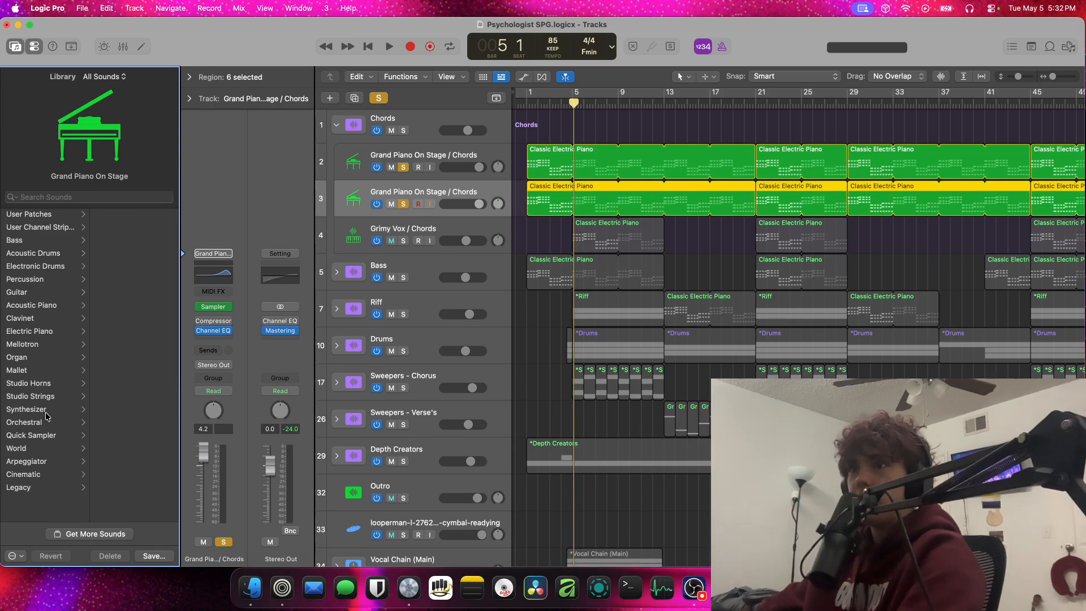
Examine the saved User Patches in the Library, widening it so that the full patch names can be read
left_click(44, 214)
scroll(136, 430, "down", 2)
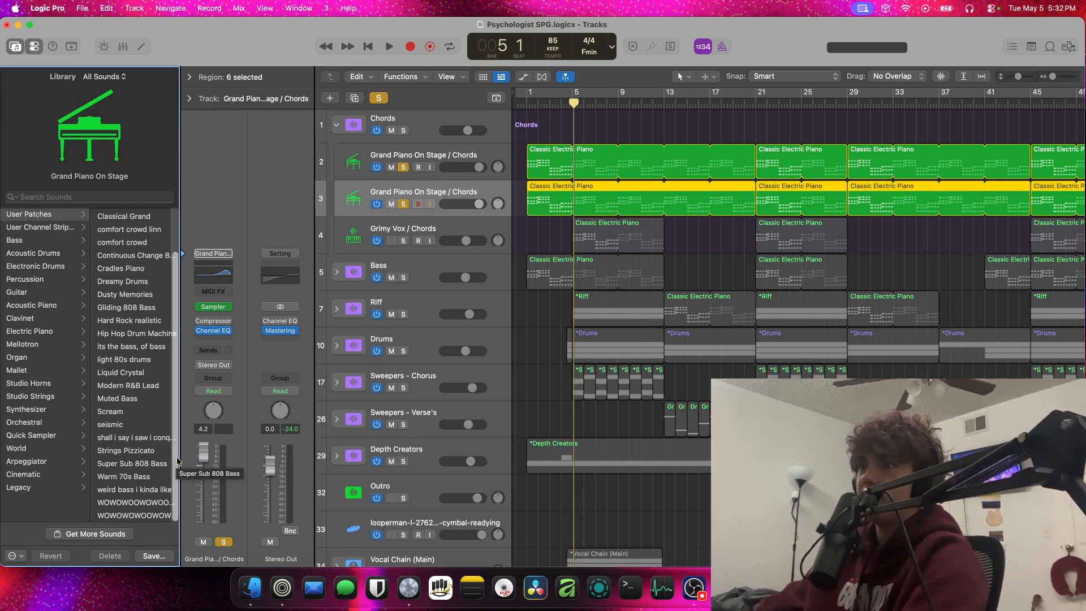
left_click_drag(178, 457, 337, 452)
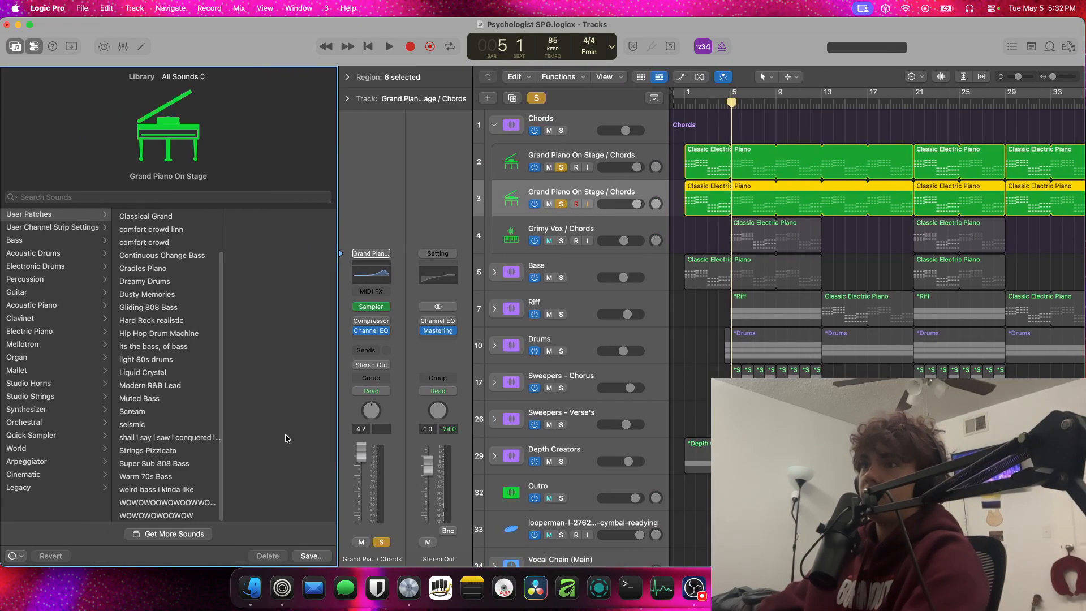
scroll(195, 385, "up", 3)
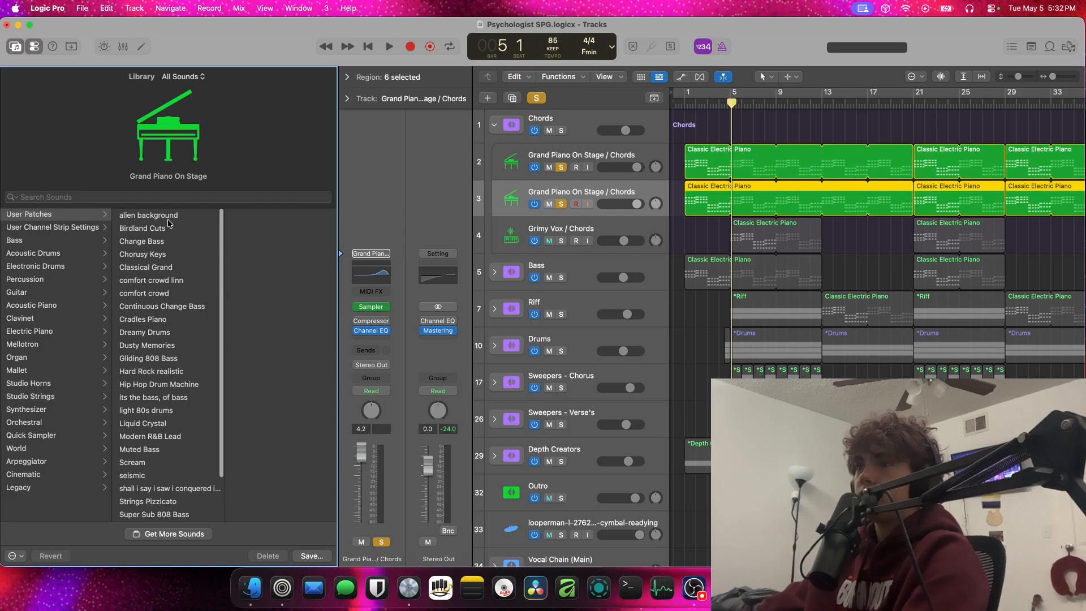
scroll(170, 386, "down", 1)
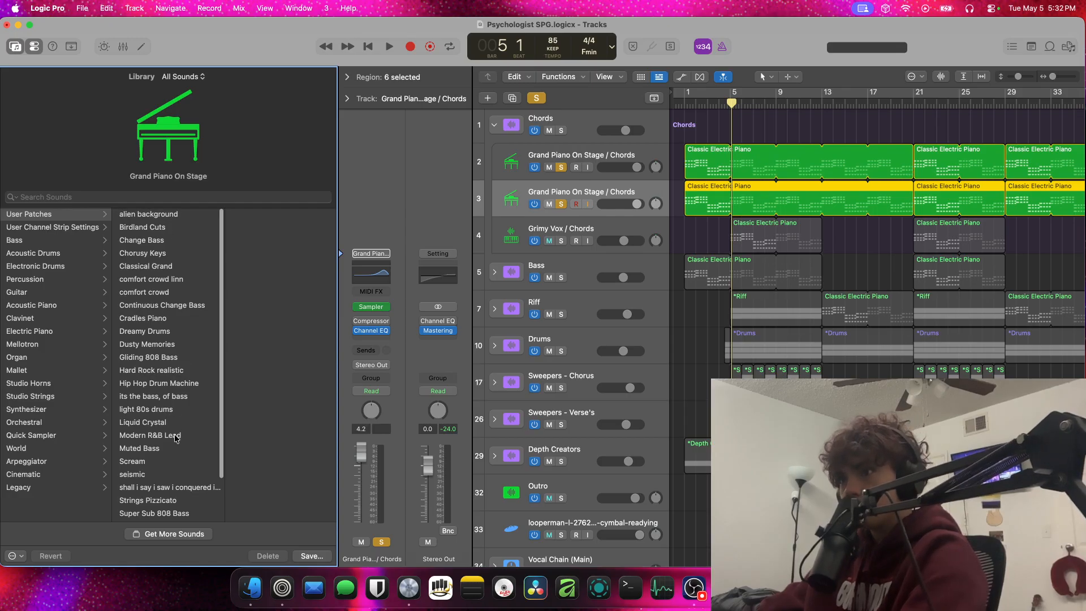
scroll(167, 450, "down", 4)
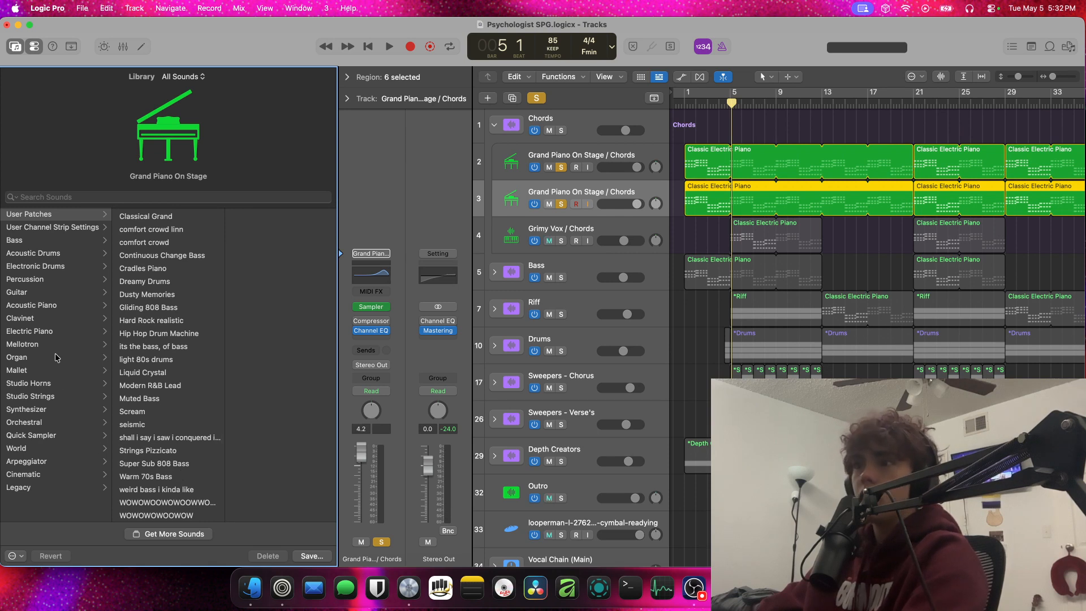
Load the Parallel Earth Piano patch from the Processed acoustic pianos onto the duplicated piano track
left_click(80, 306)
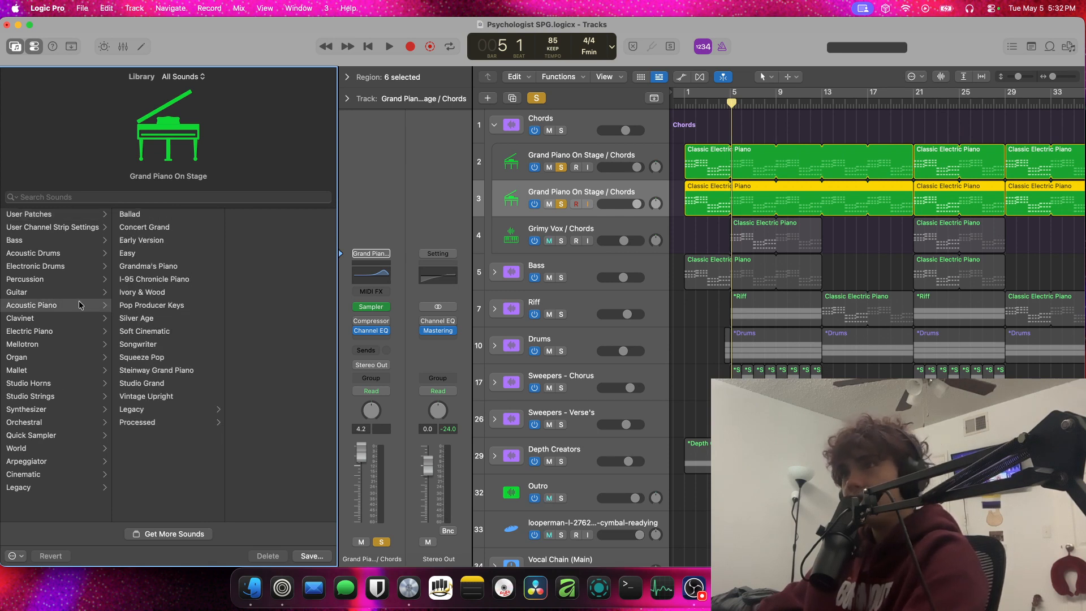
left_click(167, 424)
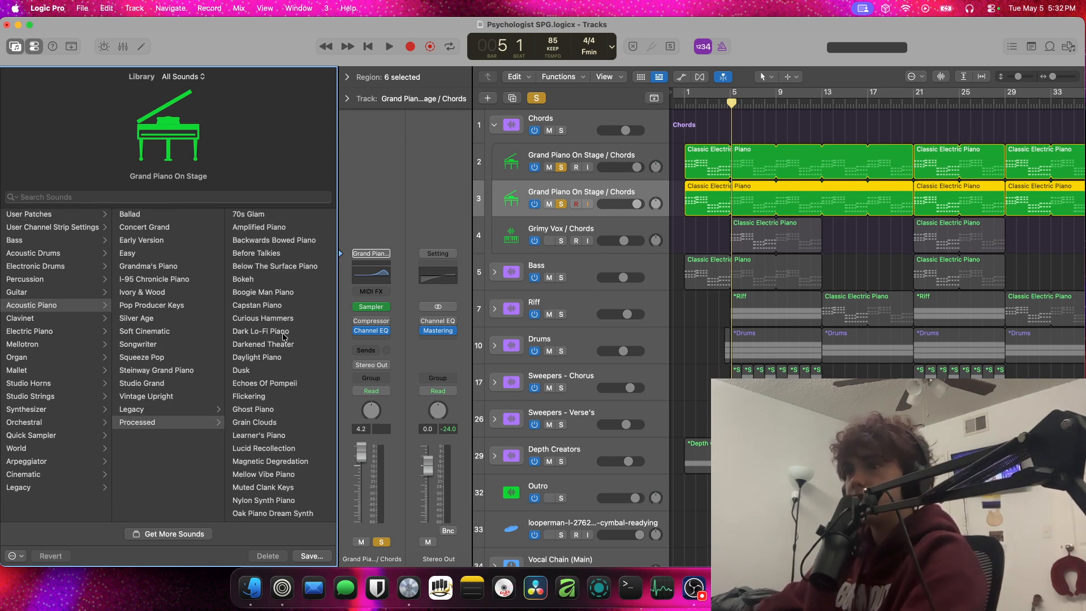
scroll(283, 337, "down", 5)
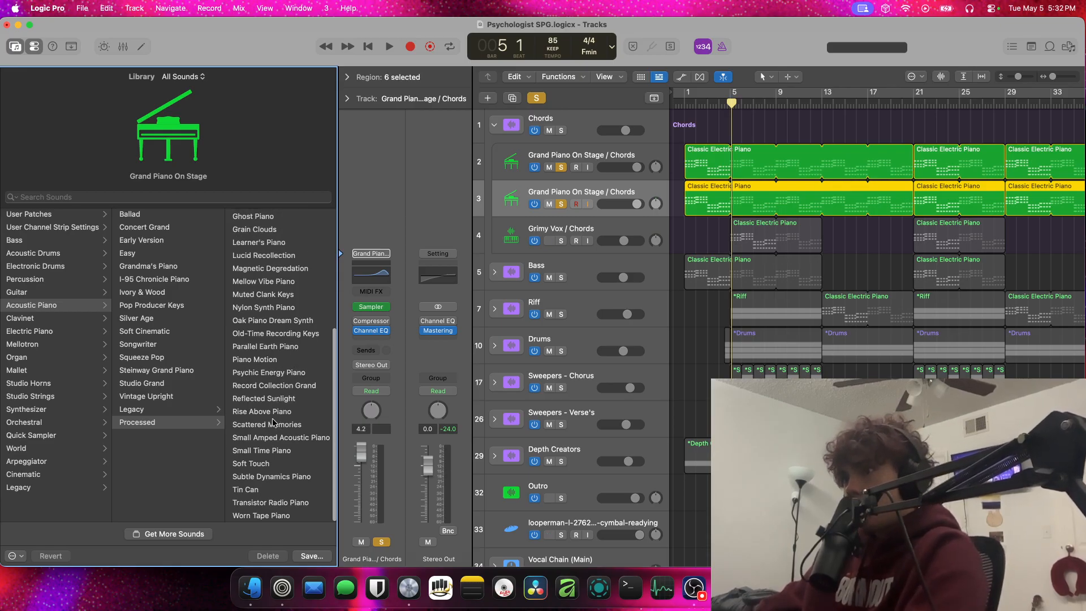
left_click(277, 346)
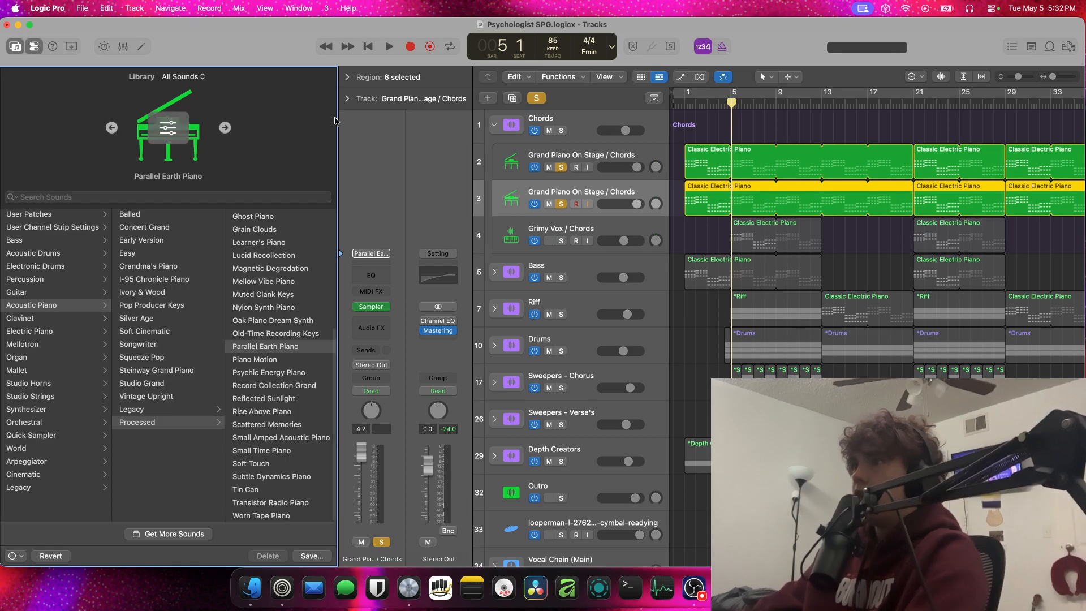
Solo only the duplicated piano track, then play and stop it at bar 5
left_click(561, 204, "alt")
key("space")
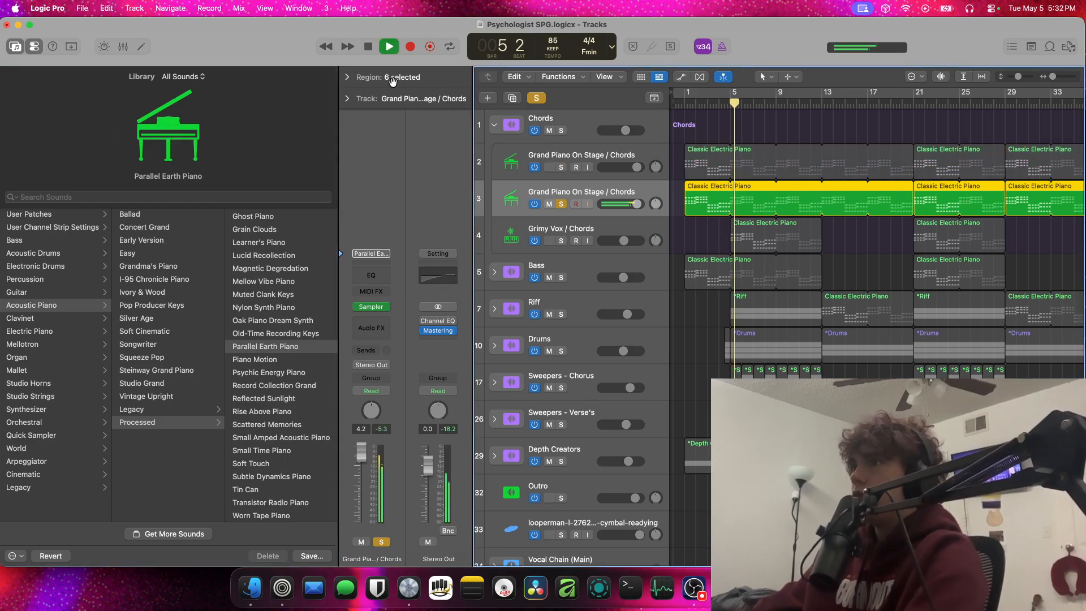
key("space")
Show the region settings and transpose the duplicated piano regions by +24
left_click(347, 77)
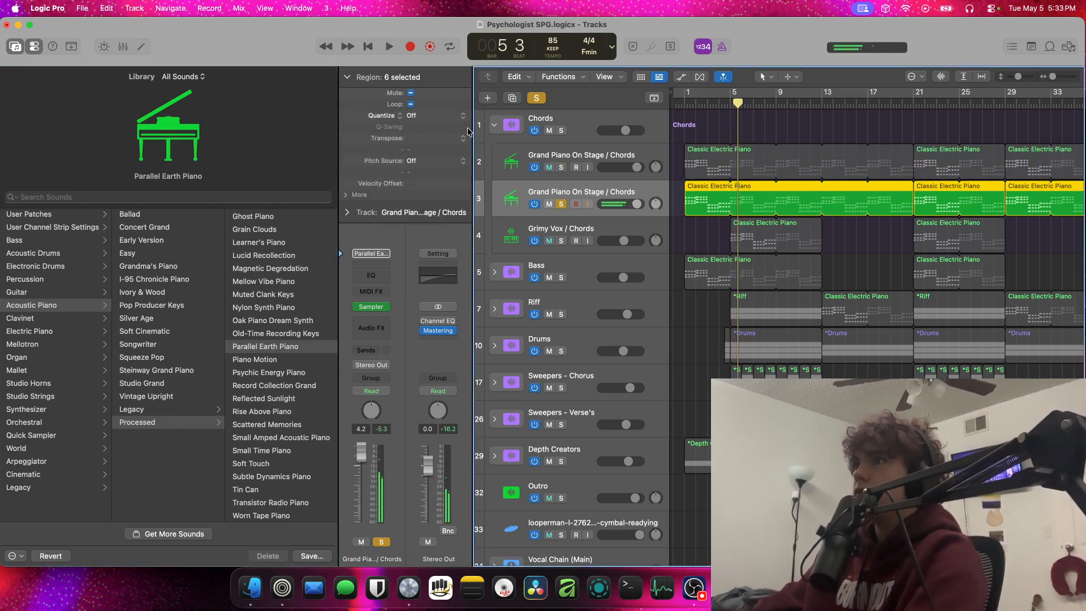
left_click(451, 138)
left_click(440, 113)
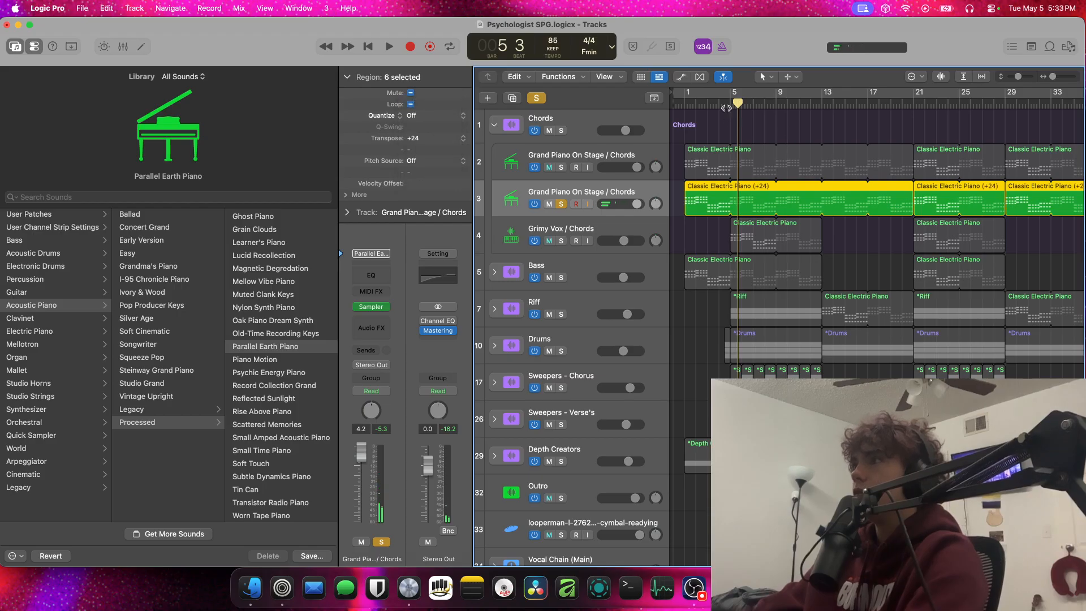
Play the duplicated piano from about bar 5, unsolo it and raise its volume to 6.0 dB
left_click(726, 107)
key("space")
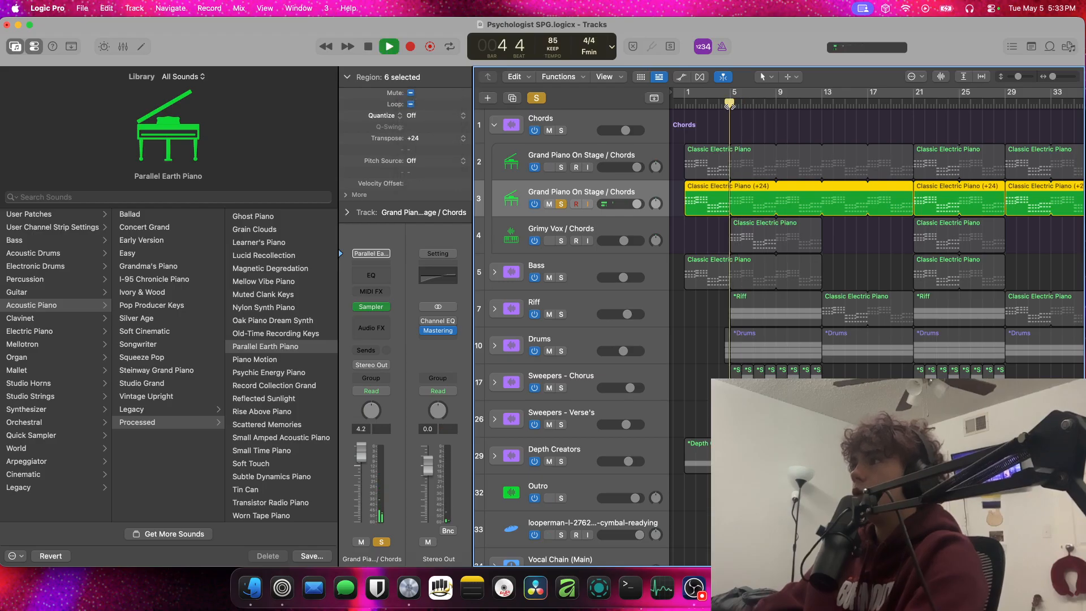
left_click(561, 204)
left_click_drag(616, 209, 815, 192)
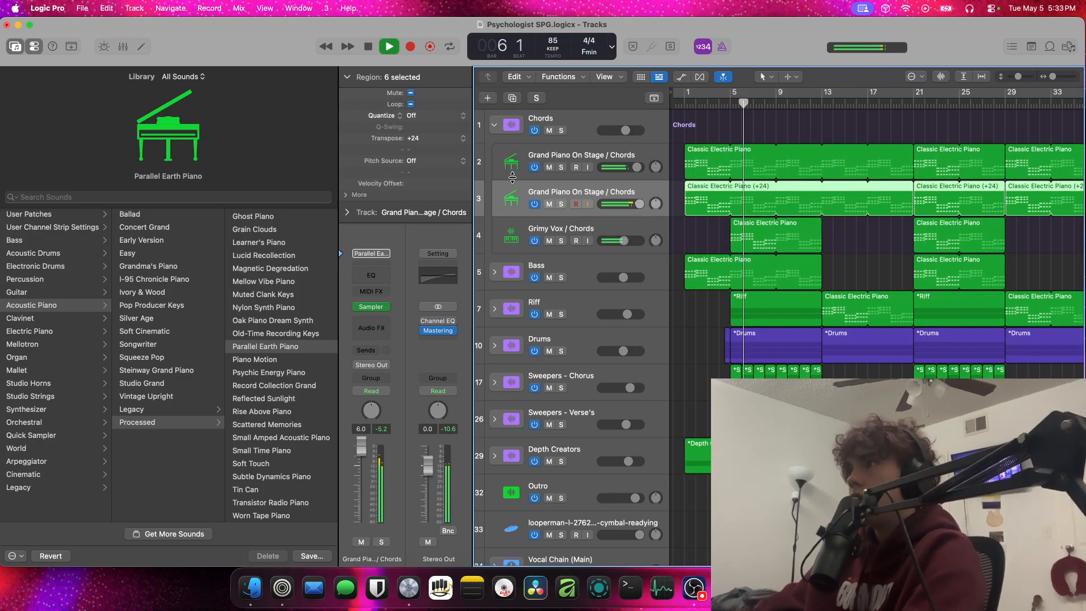
Set the duplicated piano regions' transposition to +12 and toggle the track's solo on and off during playback
left_click(462, 140)
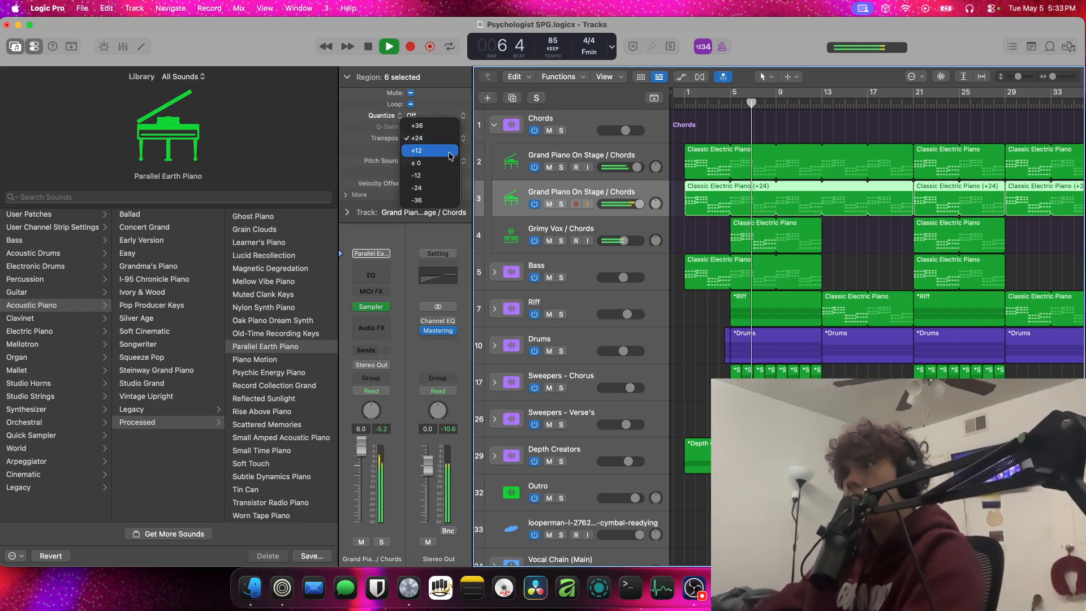
left_click(444, 149)
left_click(561, 204)
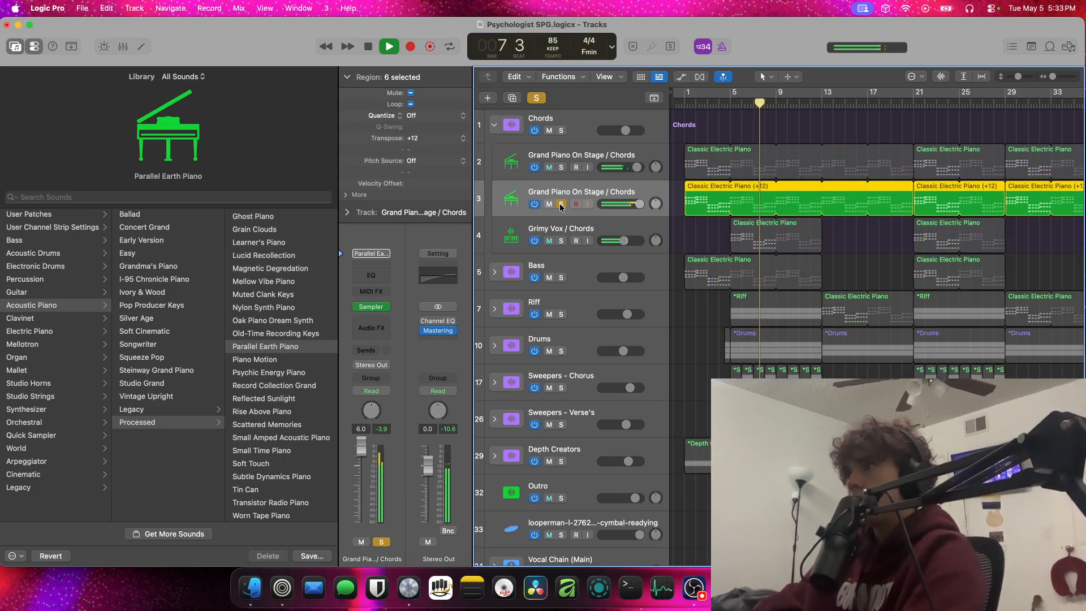
left_click(561, 205)
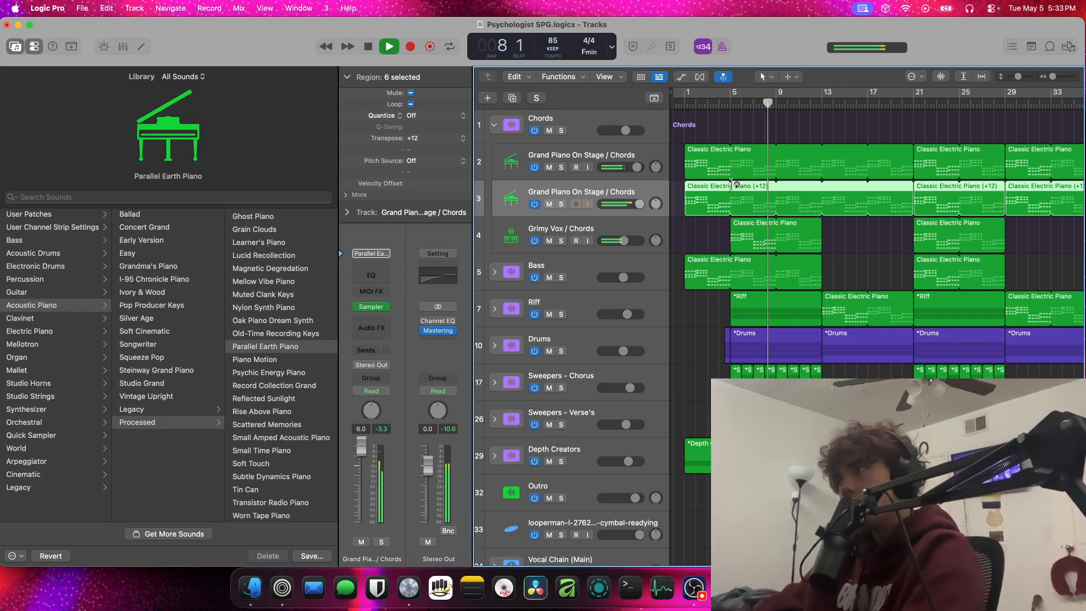
Play the arrangement from bar 13, stop it, and mute and delete the duplicated piano track
left_click(819, 104)
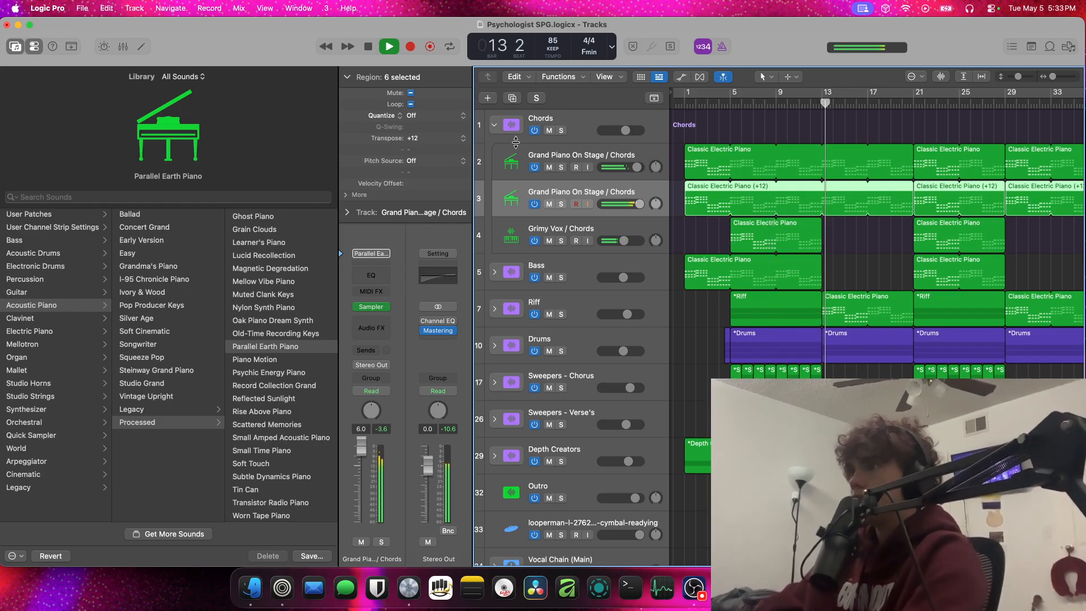
key("space")
left_click(548, 204)
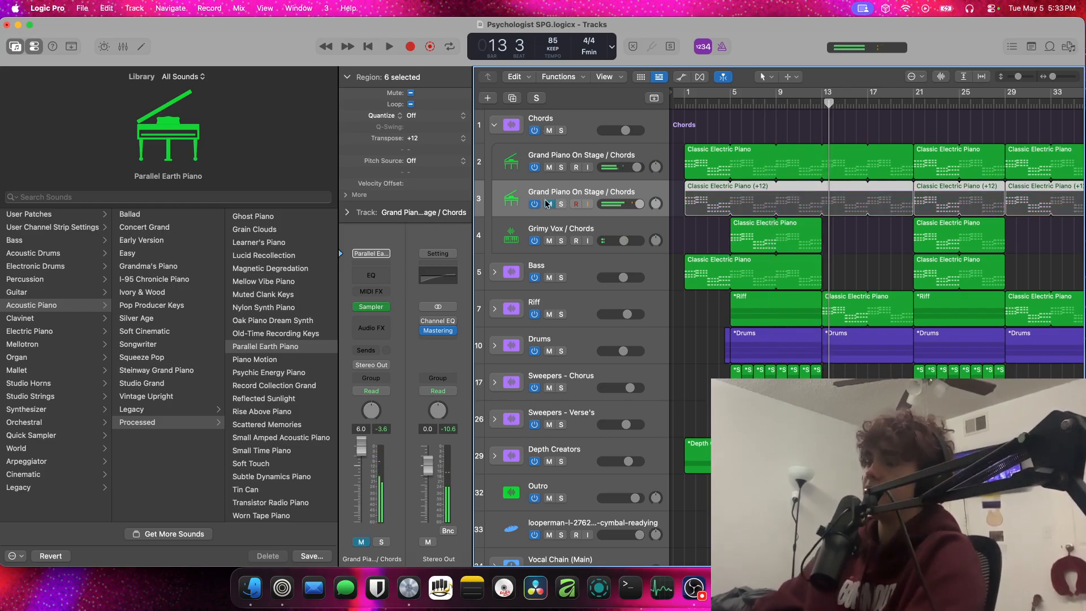
key("super+BackSpace")
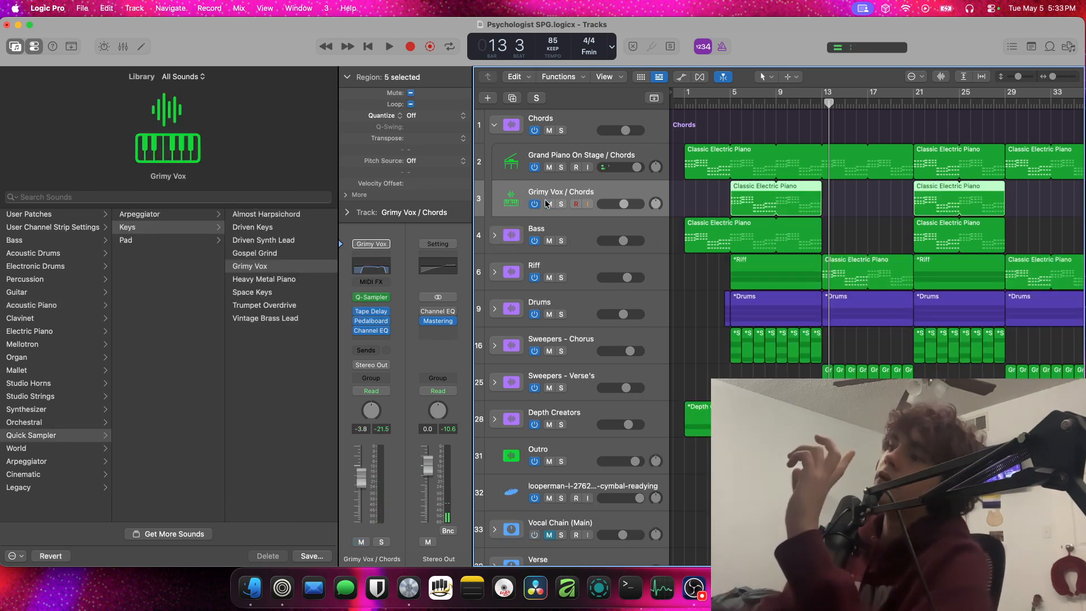
Collapse the Chords stack, expand the Drums stack and fit more of the arrangement into the timeline
left_click(494, 126)
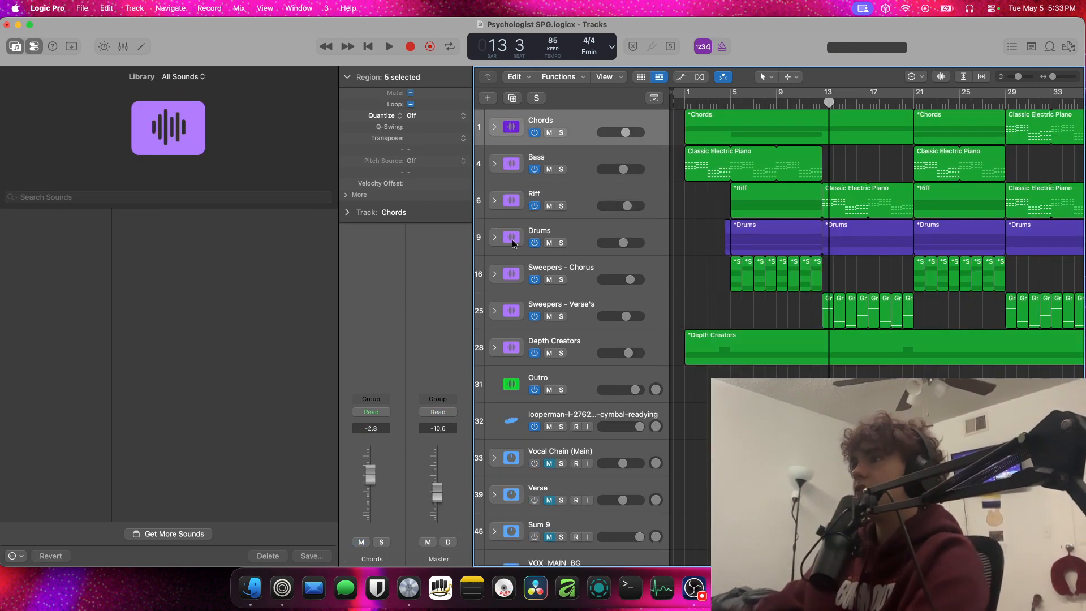
left_click(495, 237)
key("super+Left")
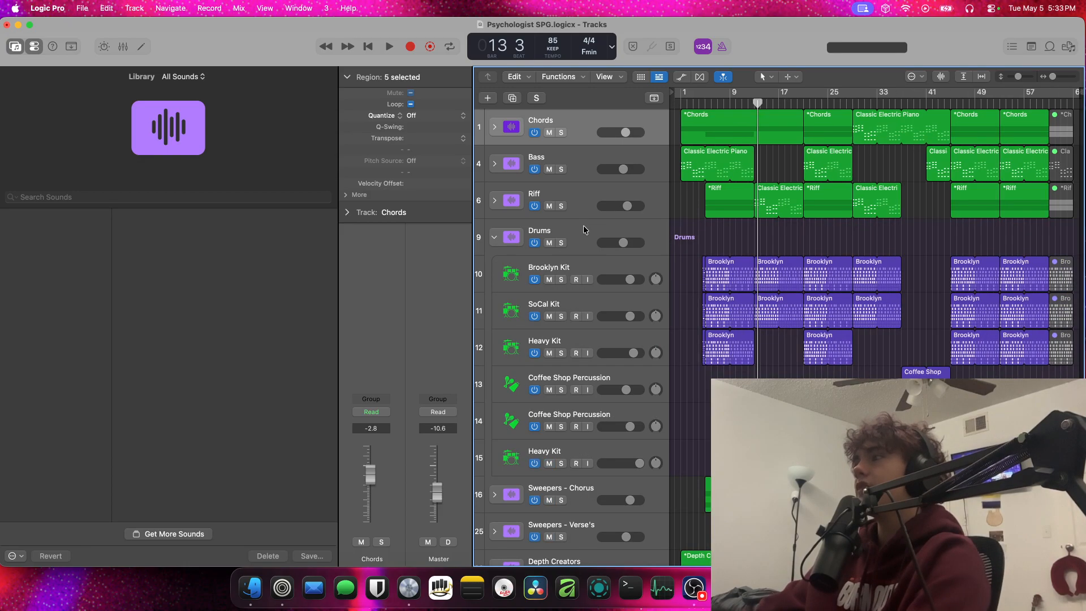
Open the first Brooklyn Kit region in the Step Sequencer, solo that track and play it from bar 5
left_click(702, 104)
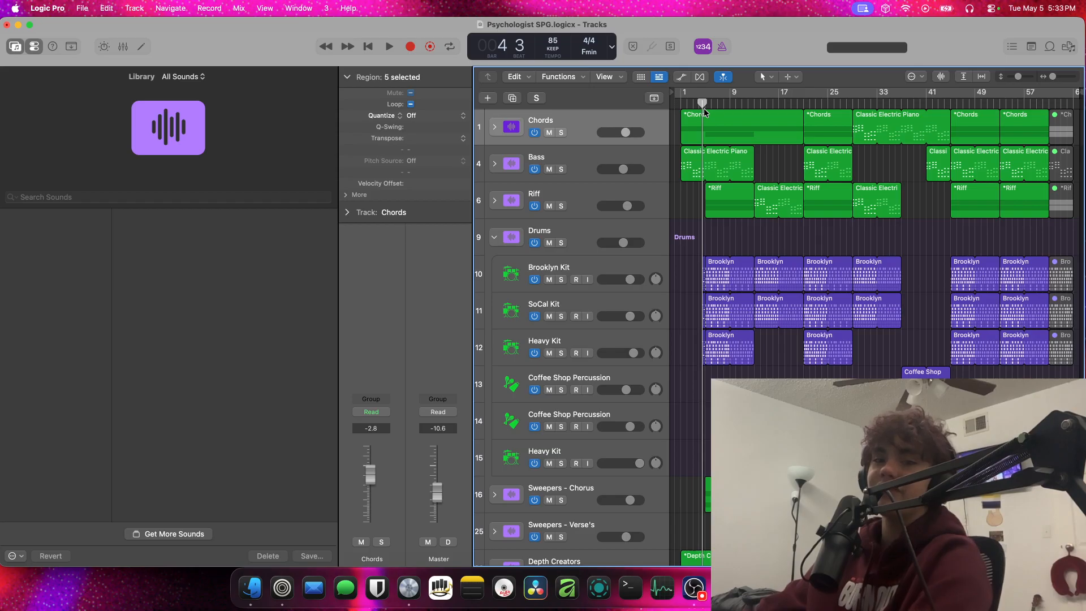
double_click(727, 278)
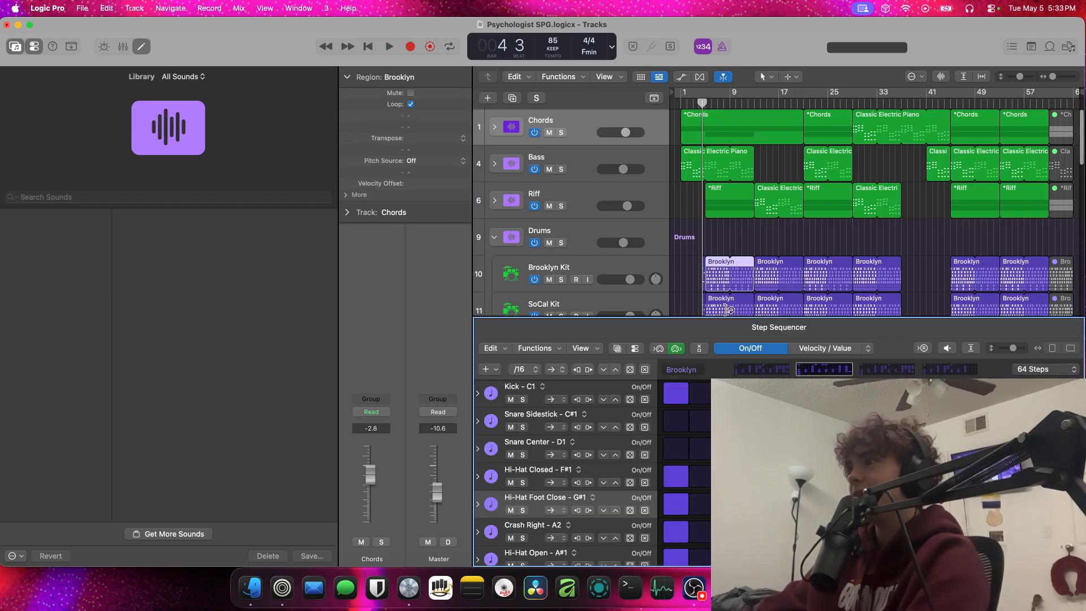
left_click_drag(701, 104, 709, 103)
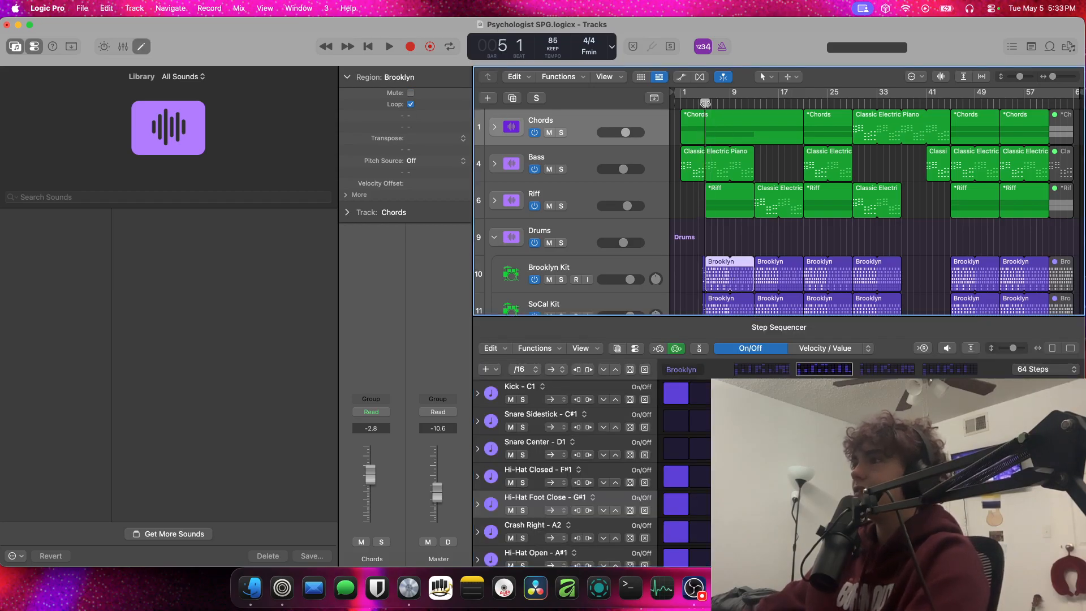
left_click(562, 279)
key("space")
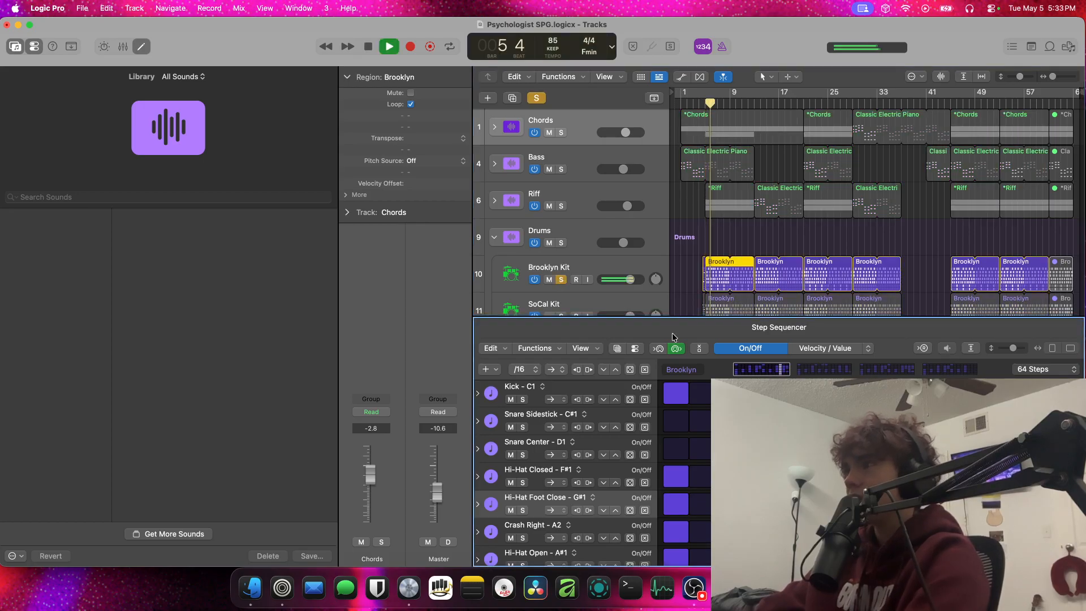
Stop playback and add the SoCal Kit and the Heavy Kit below it to the solo
key("space")
scroll(571, 290, "down", 2)
left_click(562, 288)
scroll(565, 290, "down", 4)
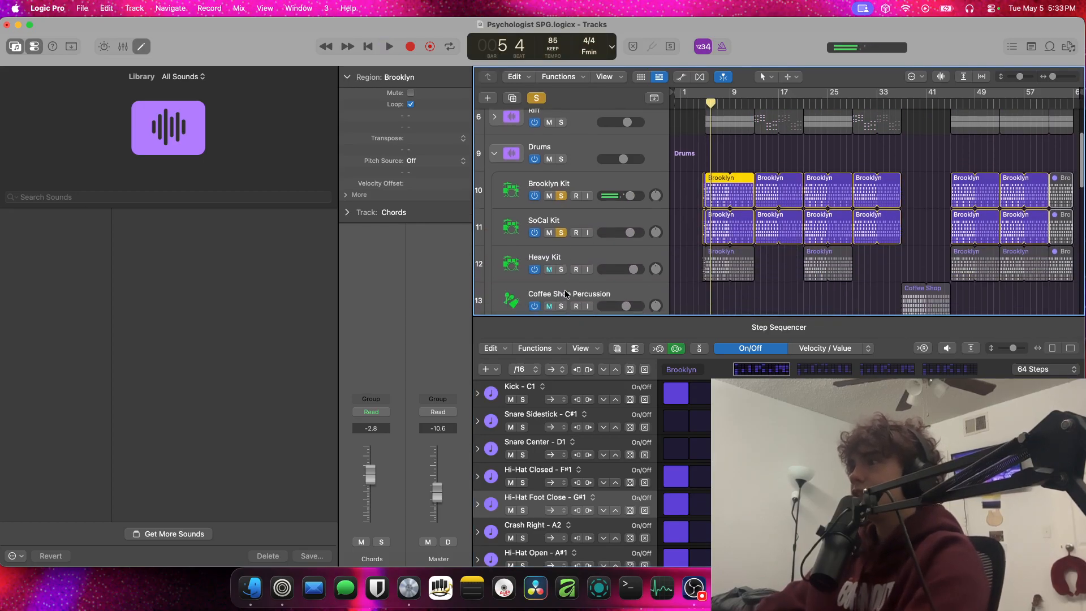
left_click(558, 266)
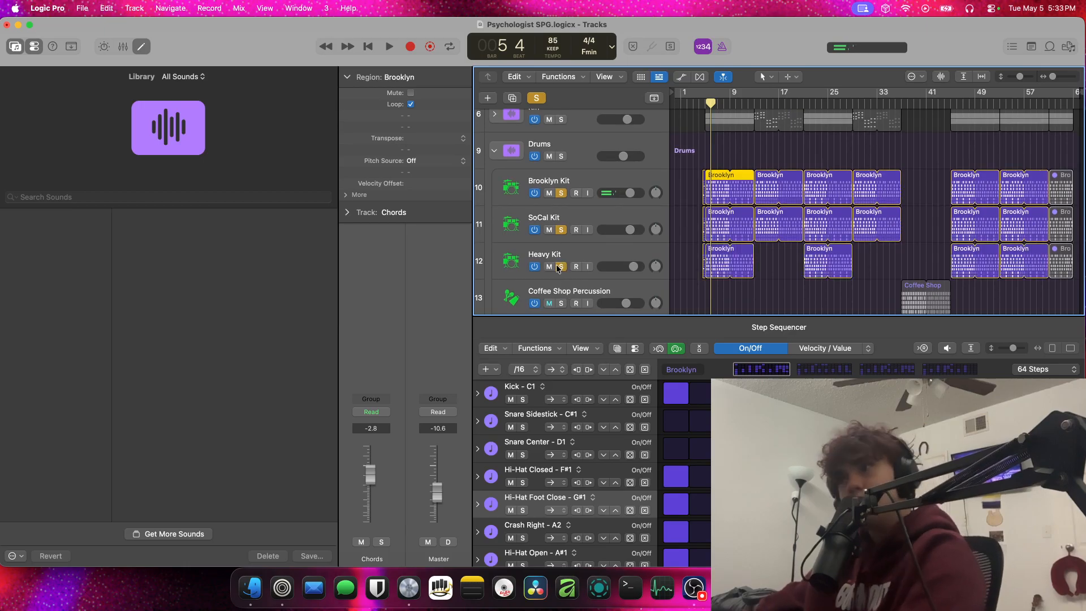
Set a cycle range from bar 5 to 13, play the three soloed drum kits through it and stop
left_click(705, 103)
scroll(703, 99, "down", 1)
left_click(702, 94)
left_click_drag(702, 93, 754, 94)
key("space")
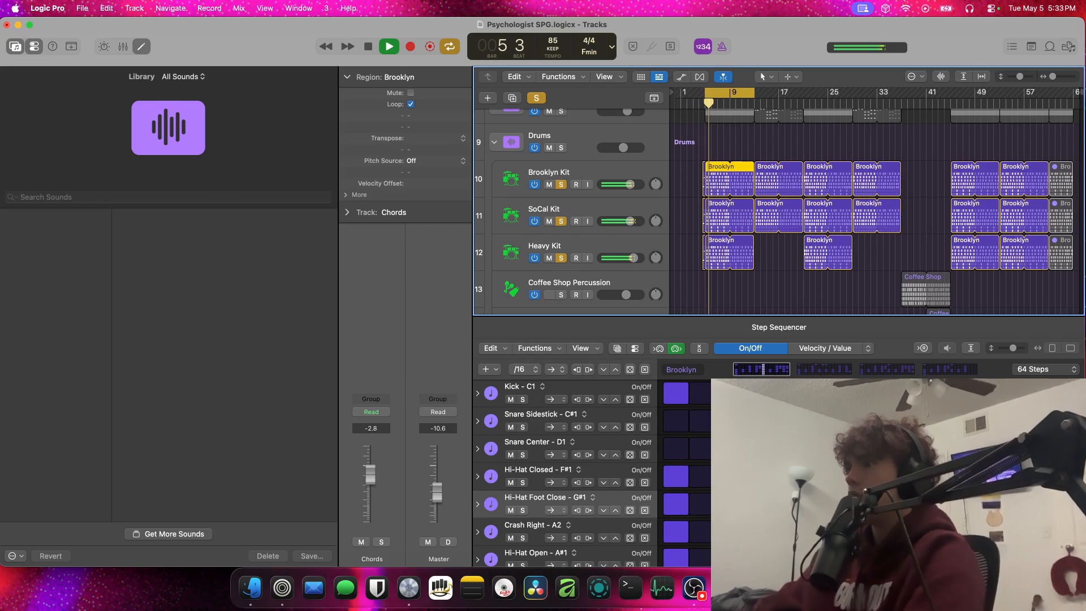
left_click(829, 371)
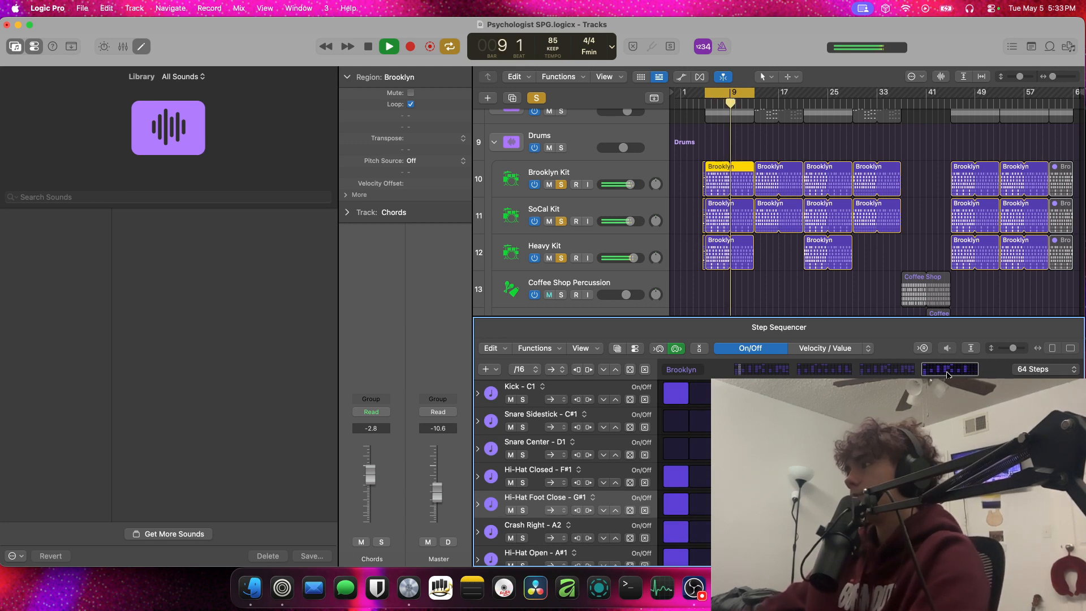
key("space")
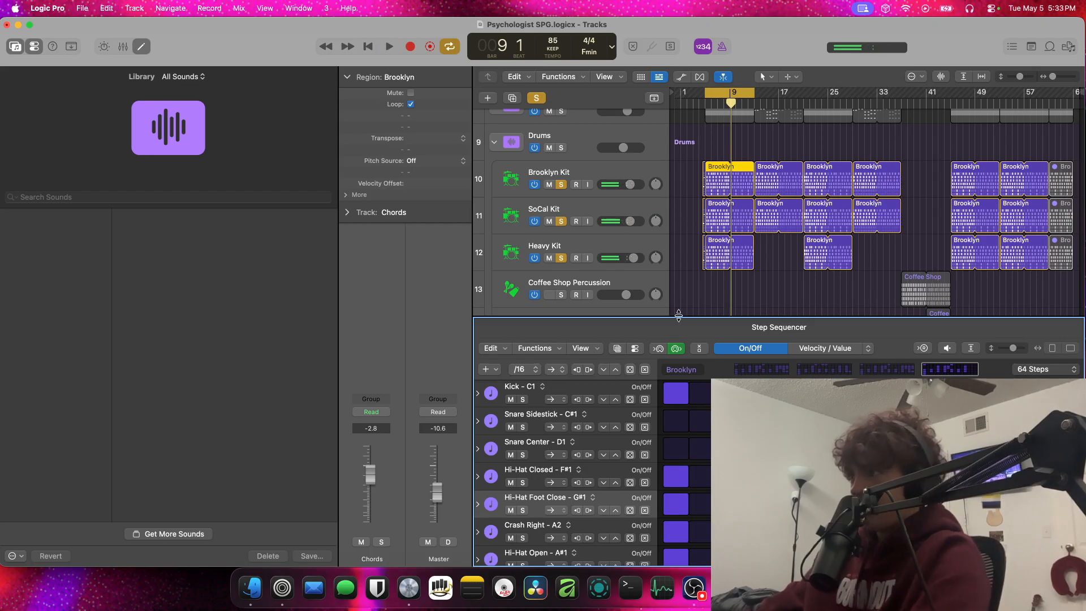
Close the Step Sequencer, replay the cycled drums briefly and clear the solo on all three kits
key("e")
key("space")
scroll(737, 334, "down", 5)
scroll(737, 334, "up", 9)
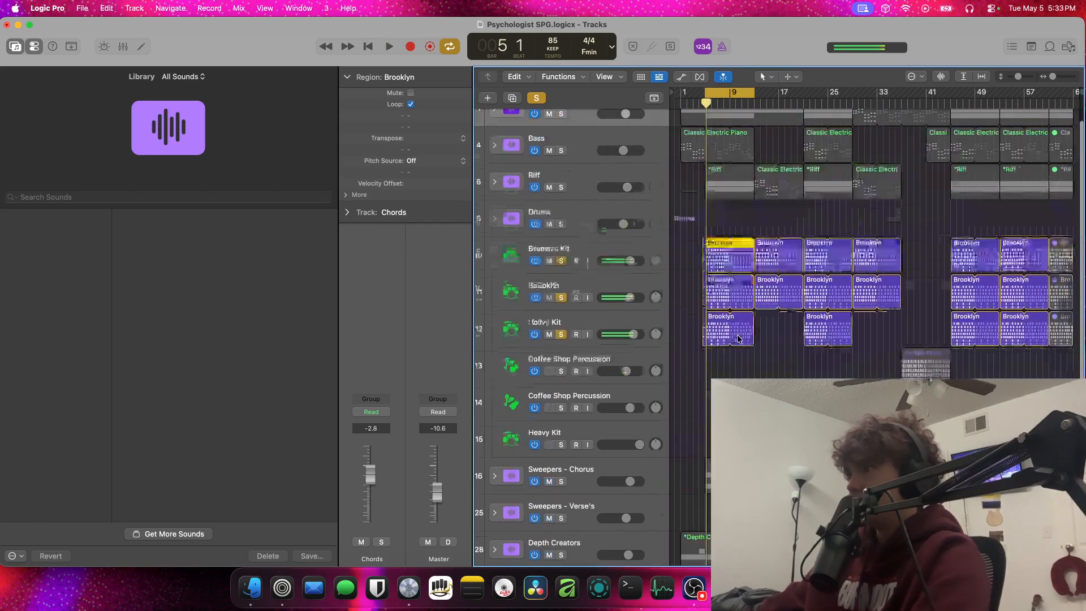
key("space")
left_click(536, 98)
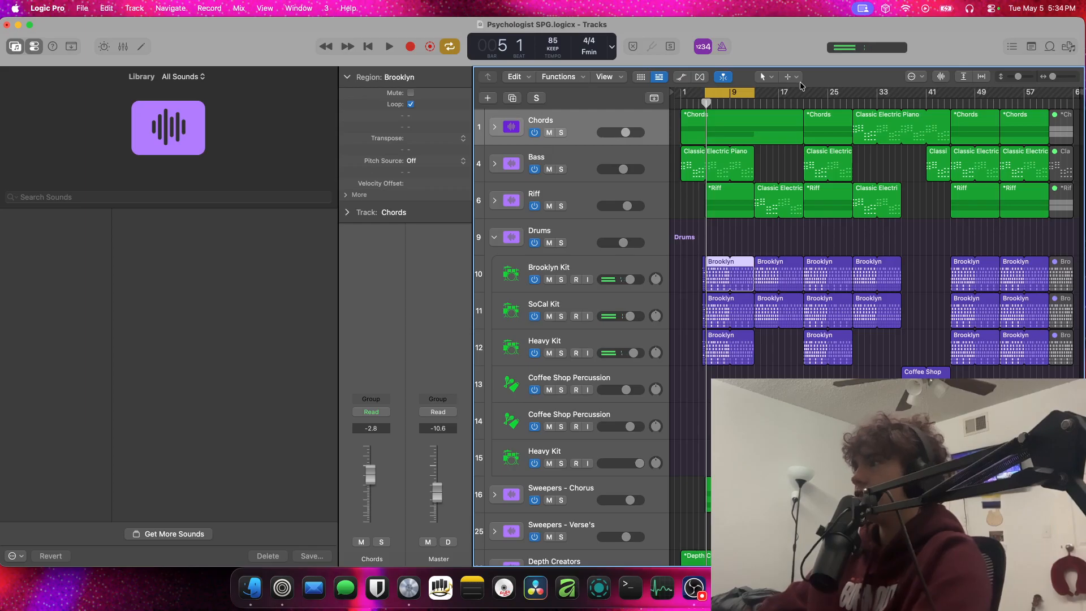
Cycle bars 13 to 21 and play the Brooklyn and SoCal Kits soloed, with the second SoCal Kit region open in the Step Sequencer
left_click_drag(753, 96, 802, 96)
left_click(561, 279)
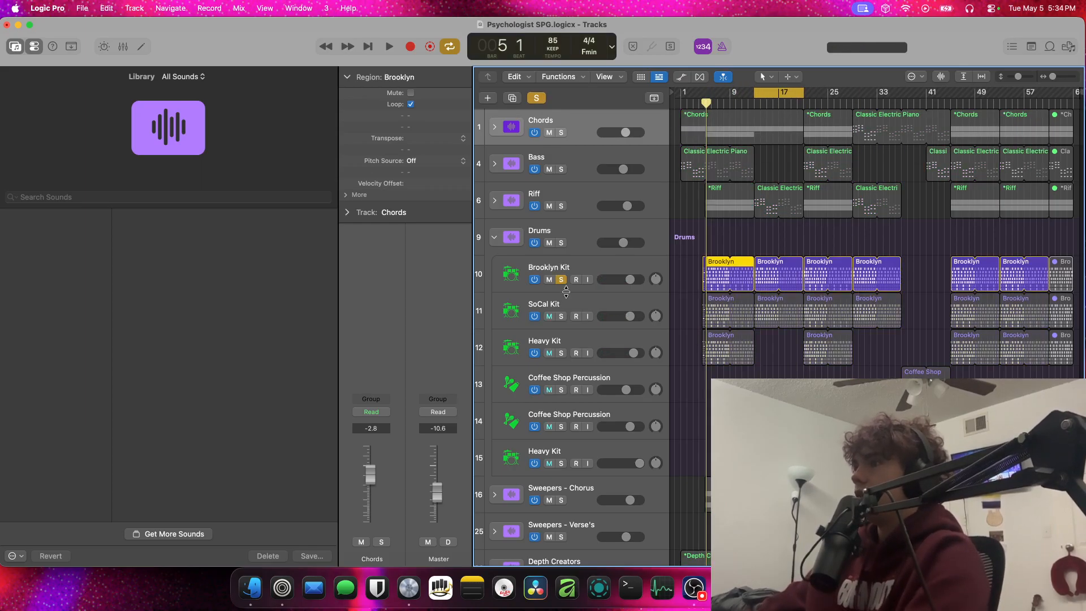
left_click(561, 316)
key("space")
double_click(771, 313)
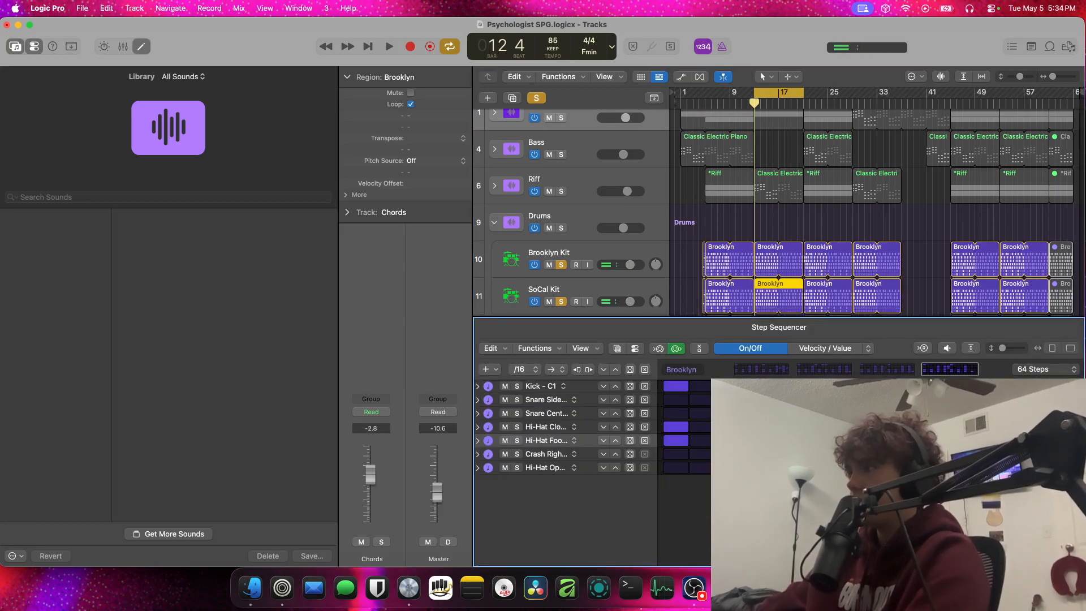
key("space")
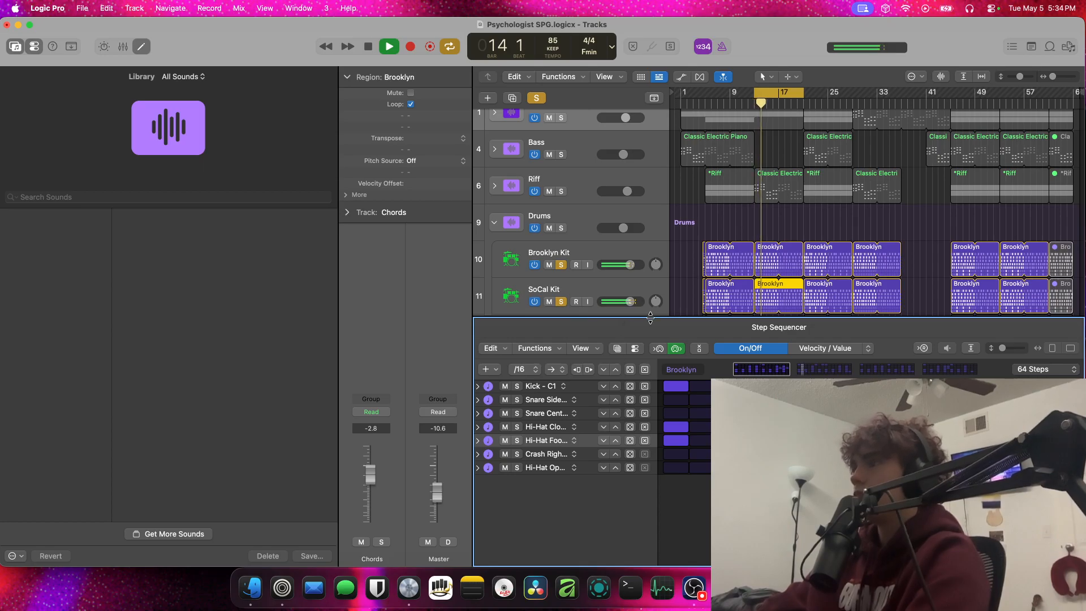
Close the Step Sequencer, stop playback, and turn off both drum kit solos and the cycle range
key("e")
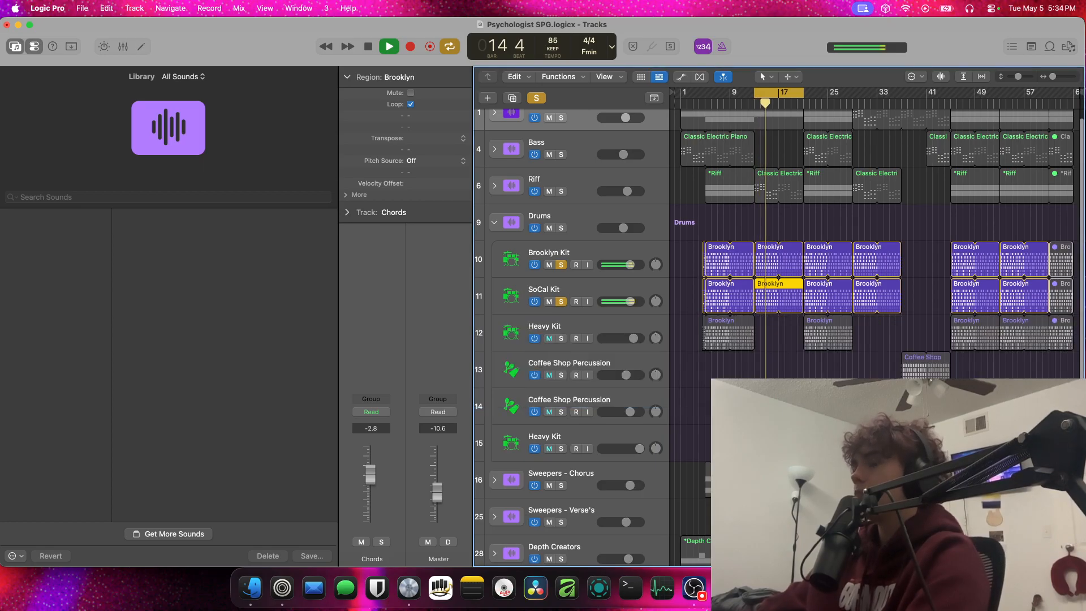
key("space")
left_click(561, 262)
left_click(561, 298)
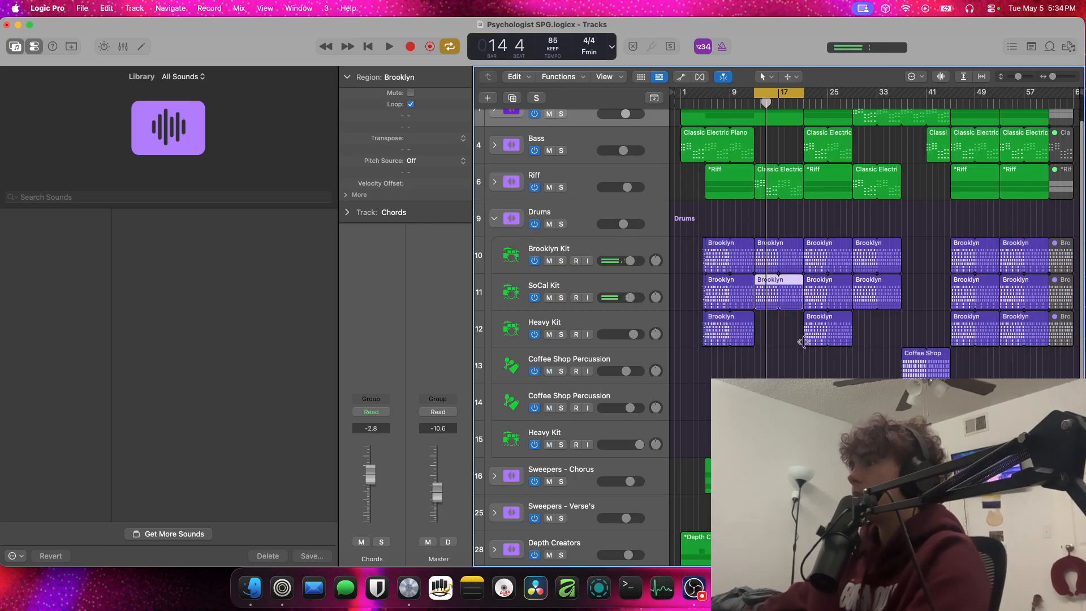
left_click(765, 94)
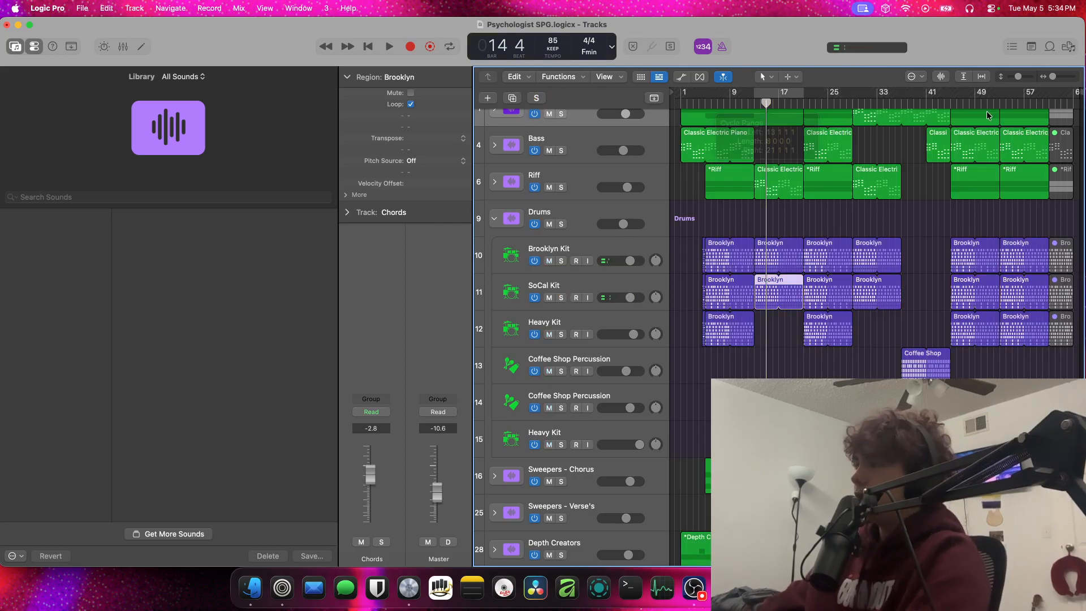
Solo the first Coffee Shop Percussion track and play it from bar 37
left_click(899, 106)
left_click_drag(898, 113, 901, 114)
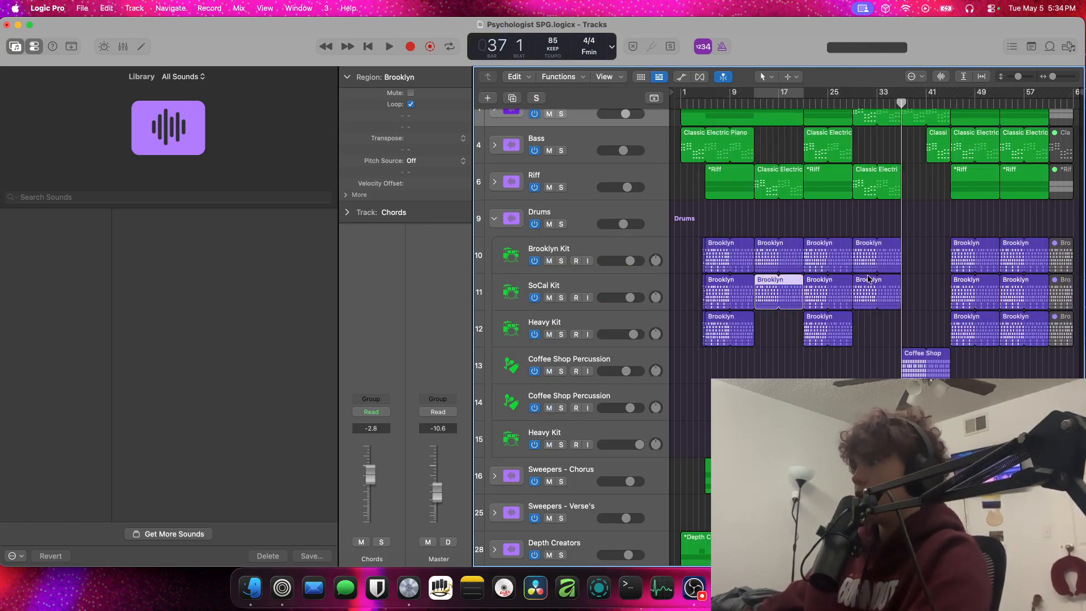
scroll(684, 396, "down", 5)
scroll(622, 396, "up", 6)
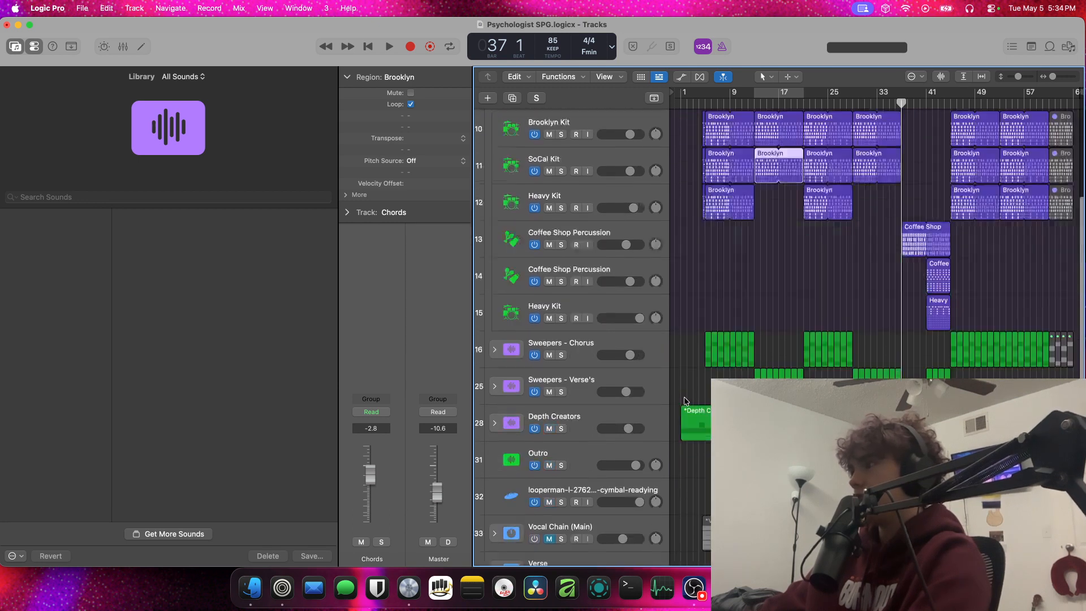
left_click(560, 390)
key("space")
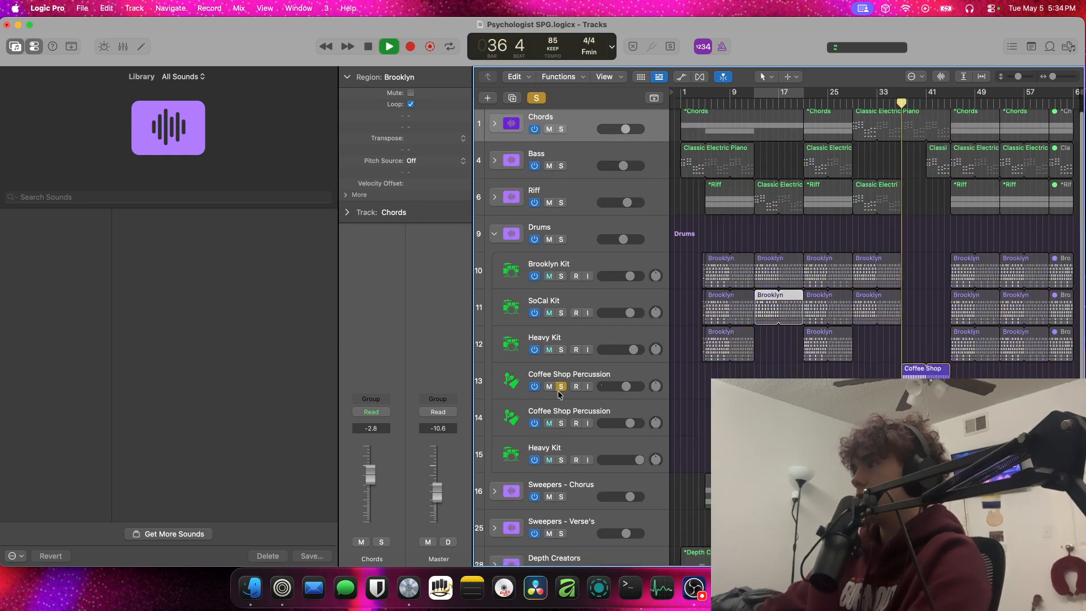
Add the second Coffee Shop Percussion and the Heavy Kit below it to the solo, listen, and clear all solos
scroll(559, 404, "down", 1)
left_click(561, 420)
left_click(561, 456)
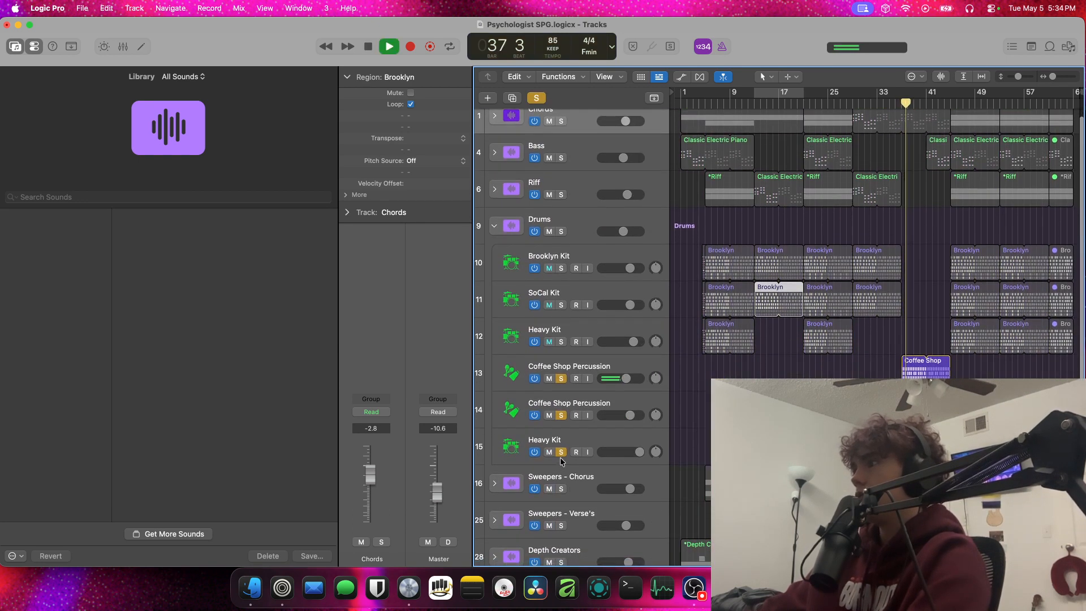
scroll(561, 452, "down", 1)
scroll(961, 407, "up", 5)
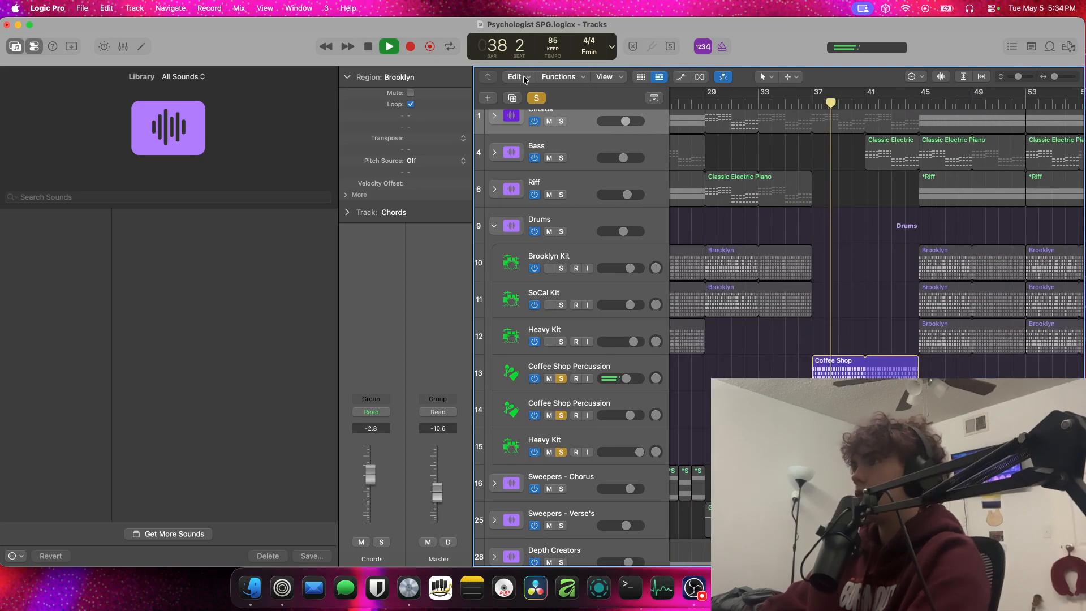
left_click(537, 97)
Unmute and expand the Sum 9 vocal stack, and stop playback with the playhead at bar 36
scroll(540, 147, "down", 6)
scroll(515, 448, "up", 2)
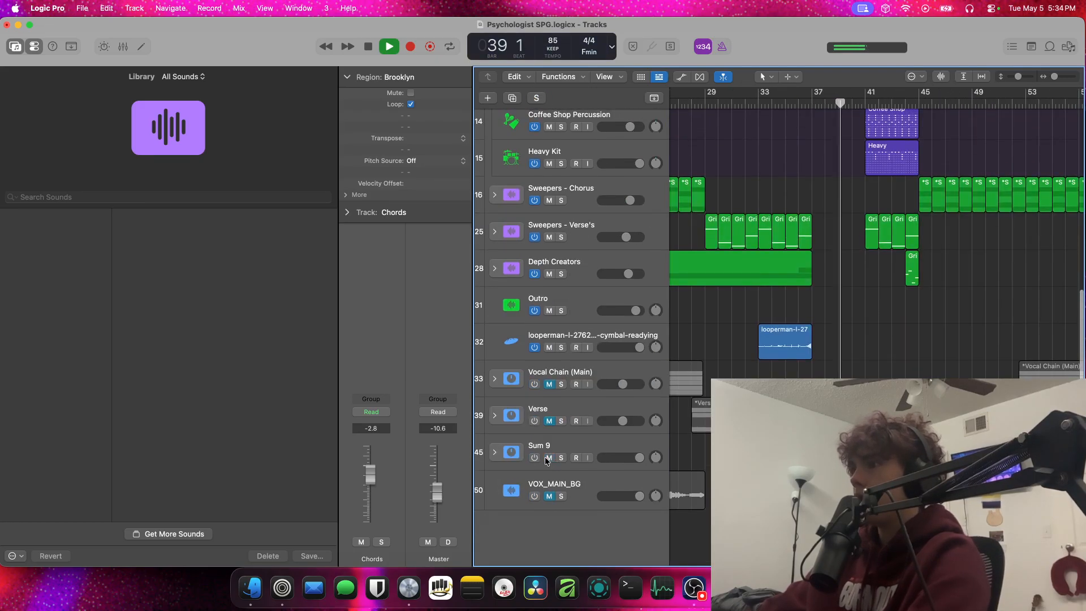
left_click(494, 452)
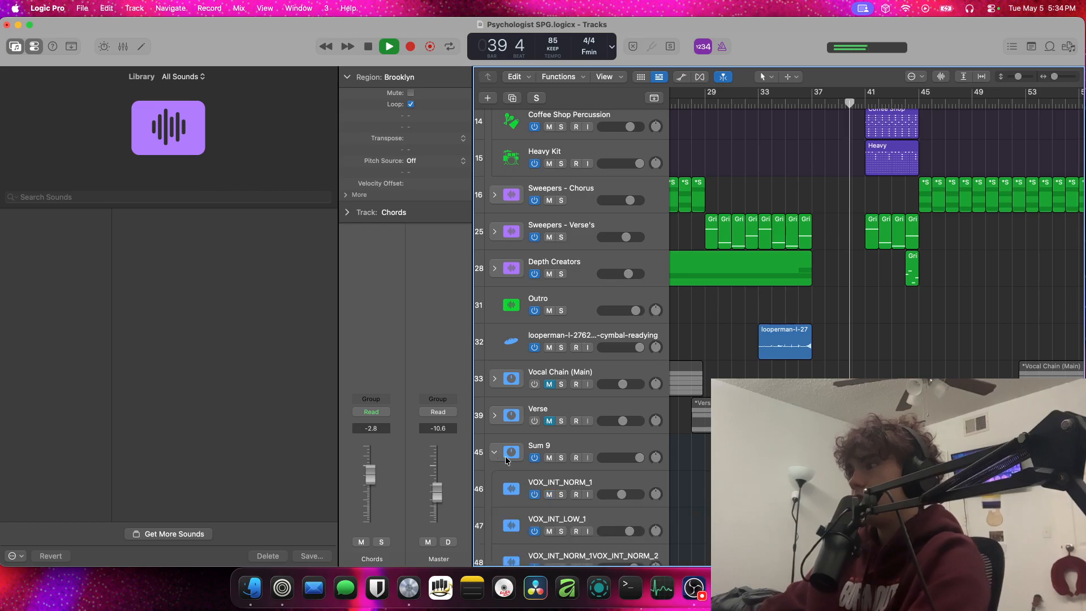
scroll(702, 365, "down", 4)
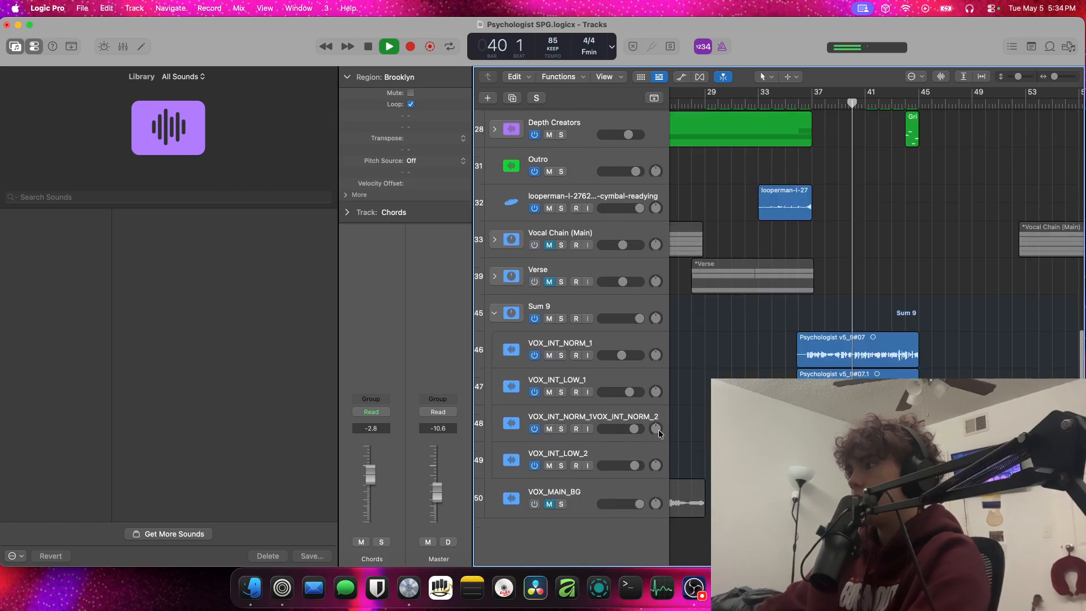
left_click(798, 104)
key("space")
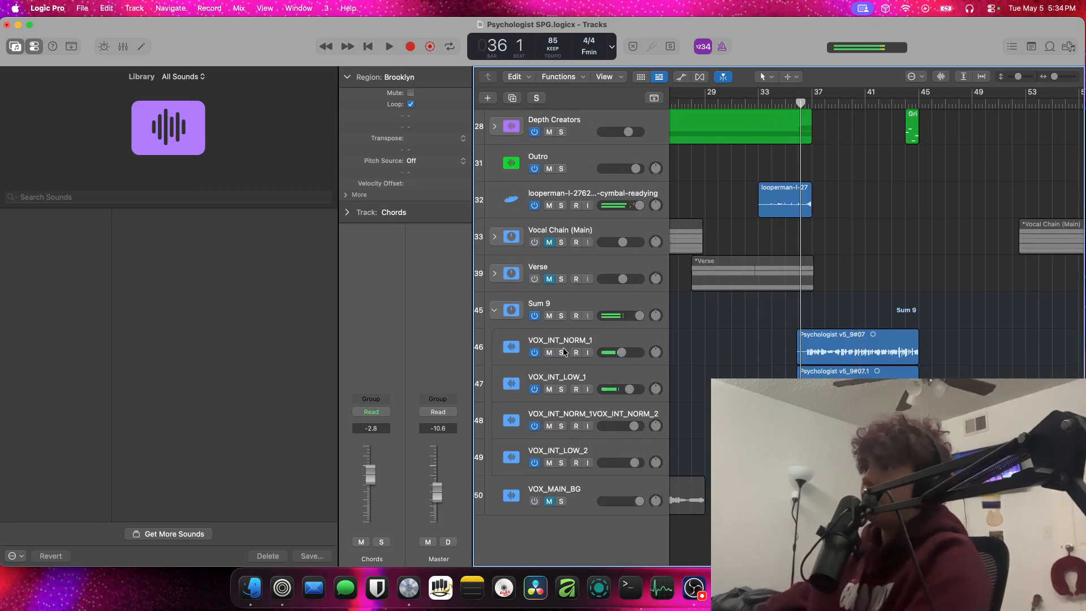
Solo VOX_INT_NORM_1 and play it from bar 36 with its ChromaVerb, pitch correction and Channel EQ bypassed
left_click(562, 346)
left_click(560, 352)
key("space")
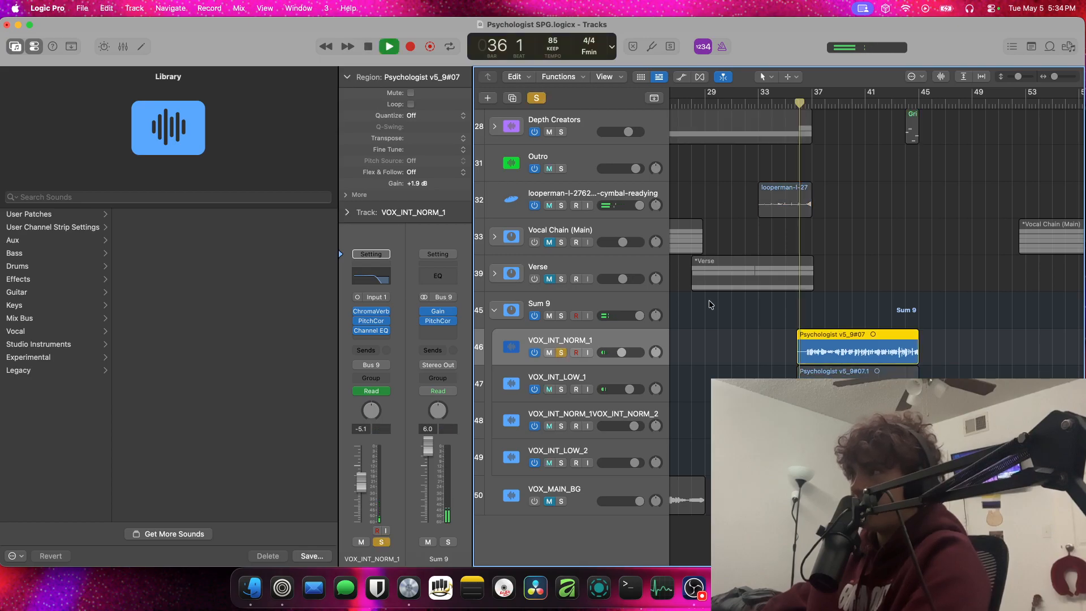
scroll(564, 346, "left", 1)
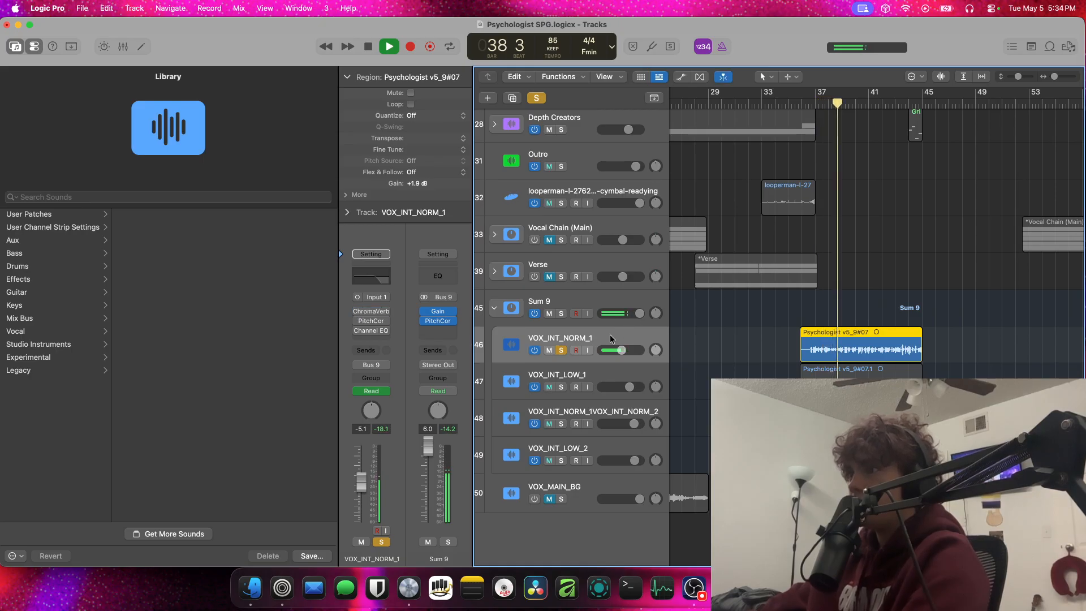
scroll(609, 334, "up", 1)
mouse_move(423, 323)
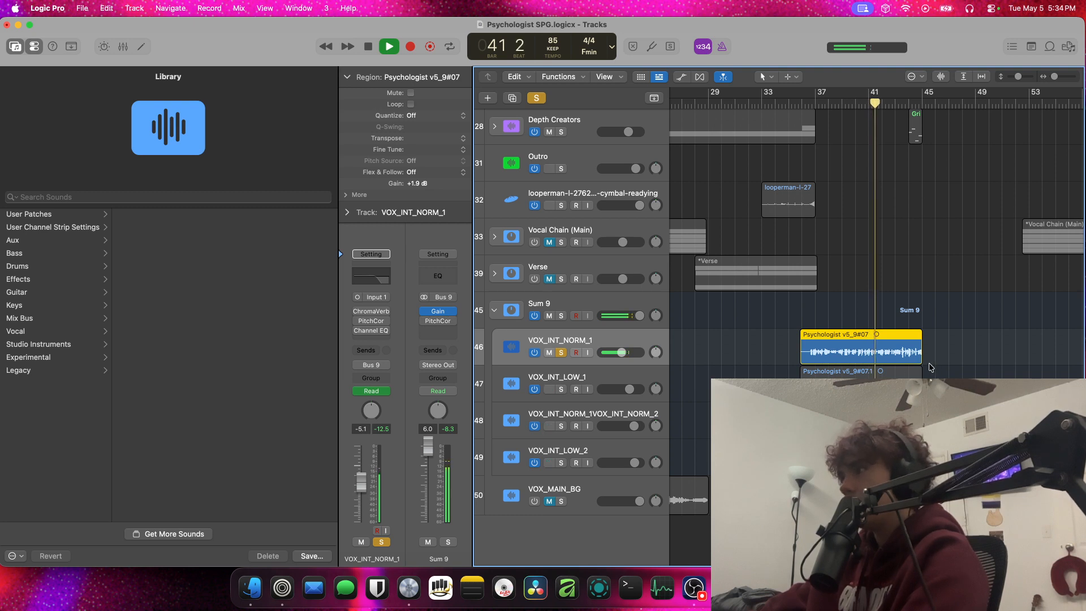
Extend the VOX_INT_NORM_1 region to about bar 54, re-enable the vocal plug-ins, and play the section unsoloed from bar 49
left_click_drag(930, 366, 1065, 366)
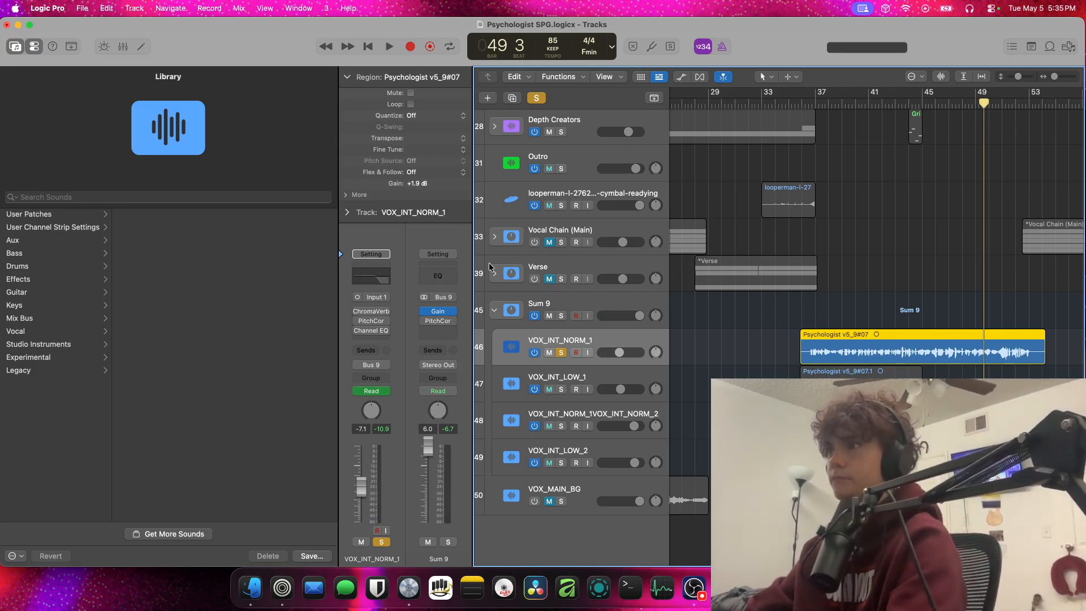
left_click_drag(349, 314, 356, 327)
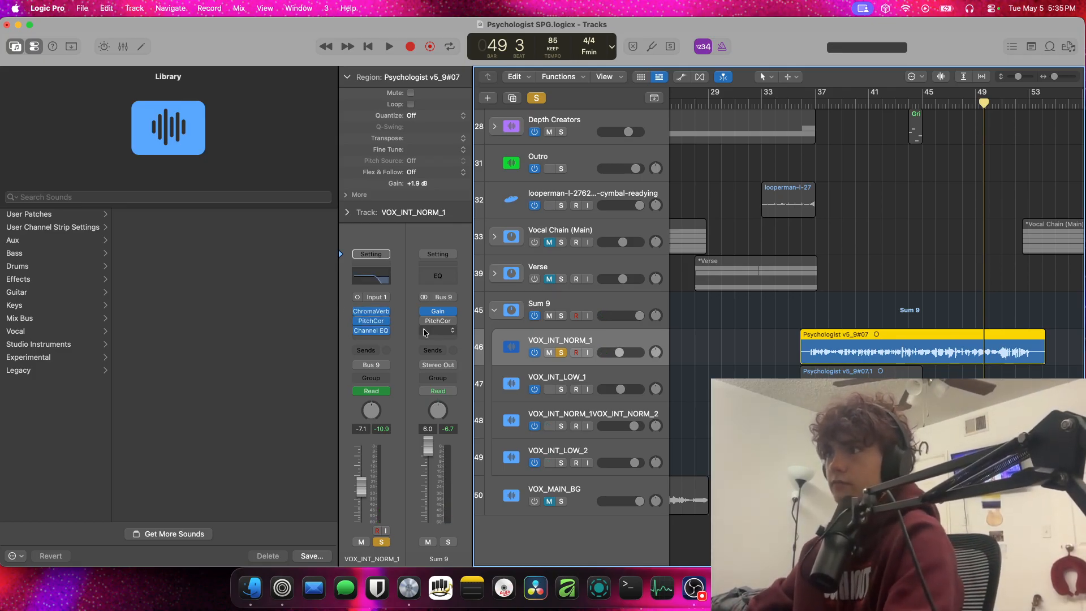
left_click(561, 352)
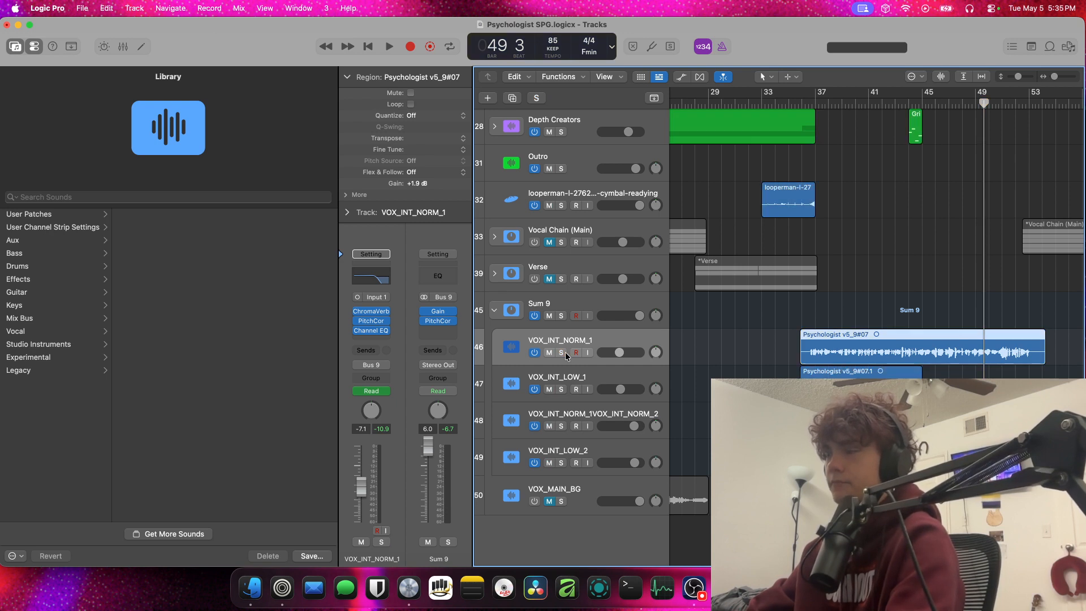
key("space")
key("space")
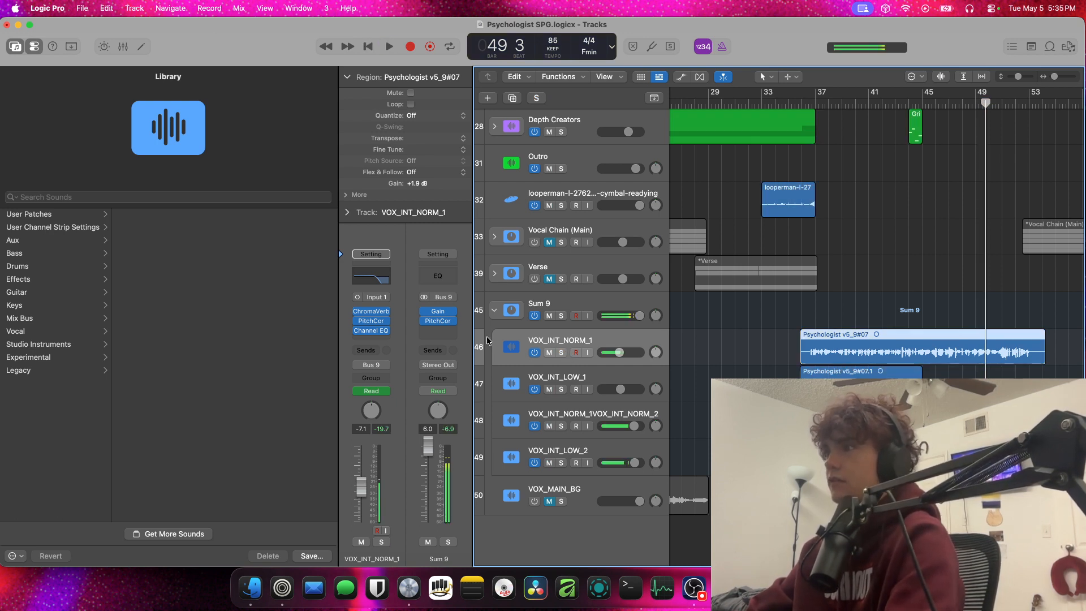
Trim the VOX_INT_NORM_1 region back so it ends at bar 45
left_click_drag(1044, 360, 921, 362)
scroll(945, 363, "down", 3)
scroll(945, 364, "up", 5)
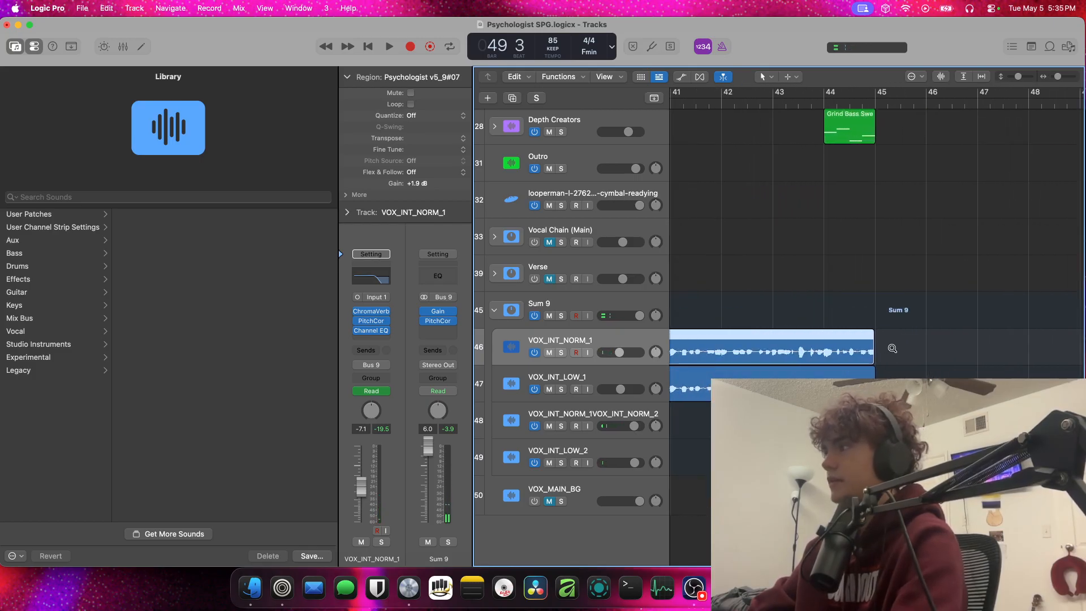
scroll(858, 360, "down", 8)
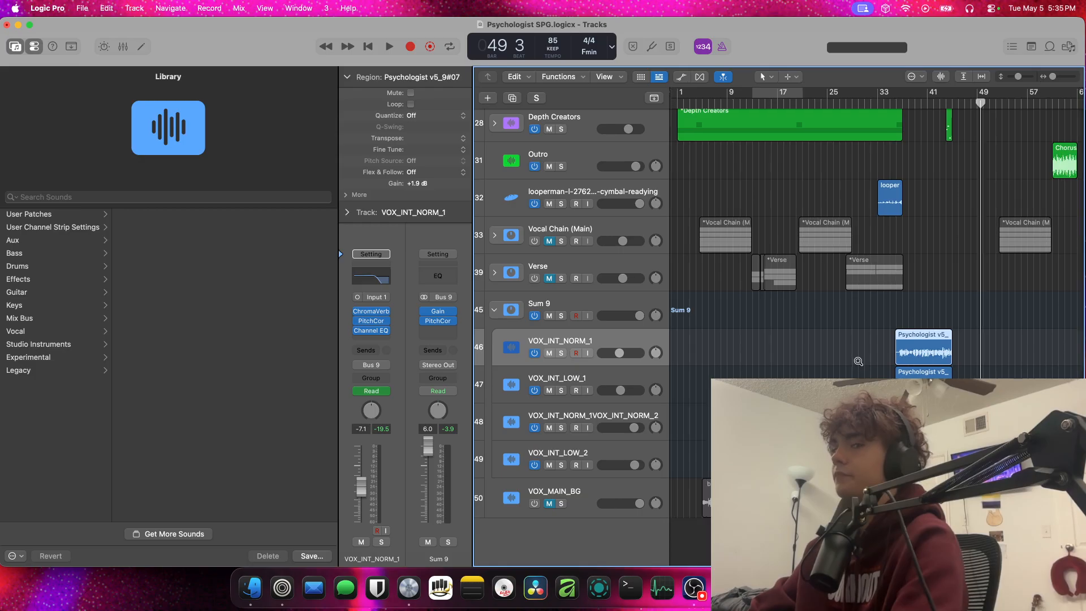
Collapse the Sum 9 vocal stack and mute it
scroll(856, 357, "down", 3)
scroll(856, 351, "up", 10)
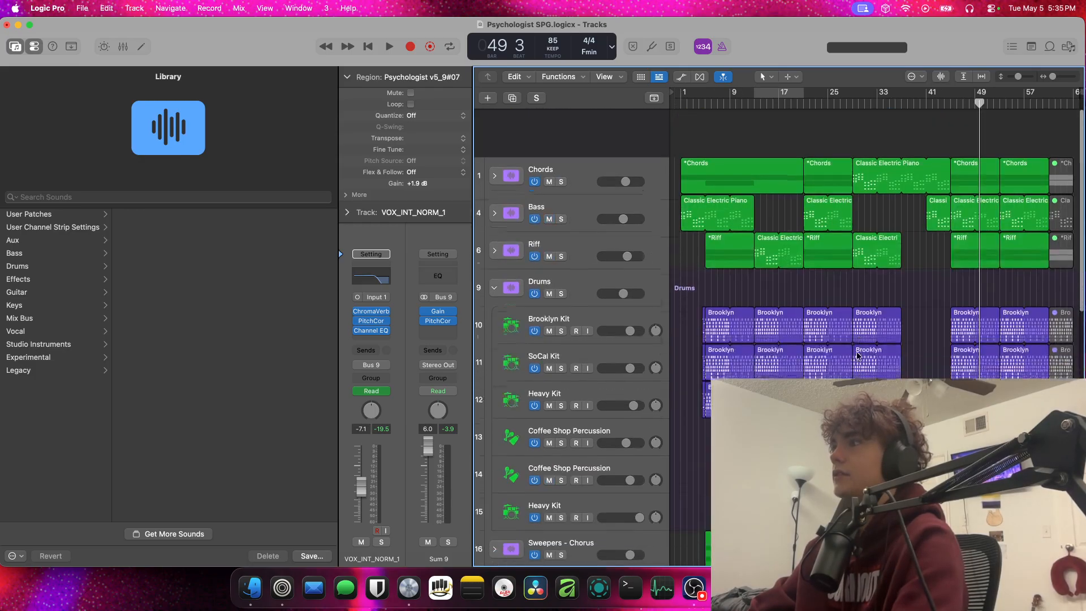
scroll(547, 277, "down", 7)
left_click(495, 301)
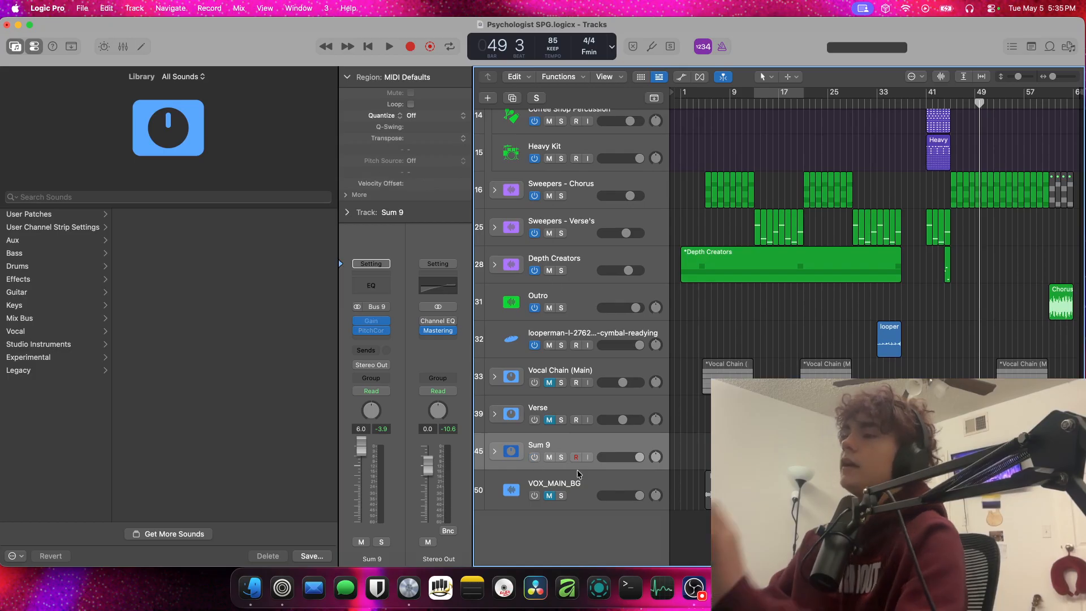
left_click(548, 457)
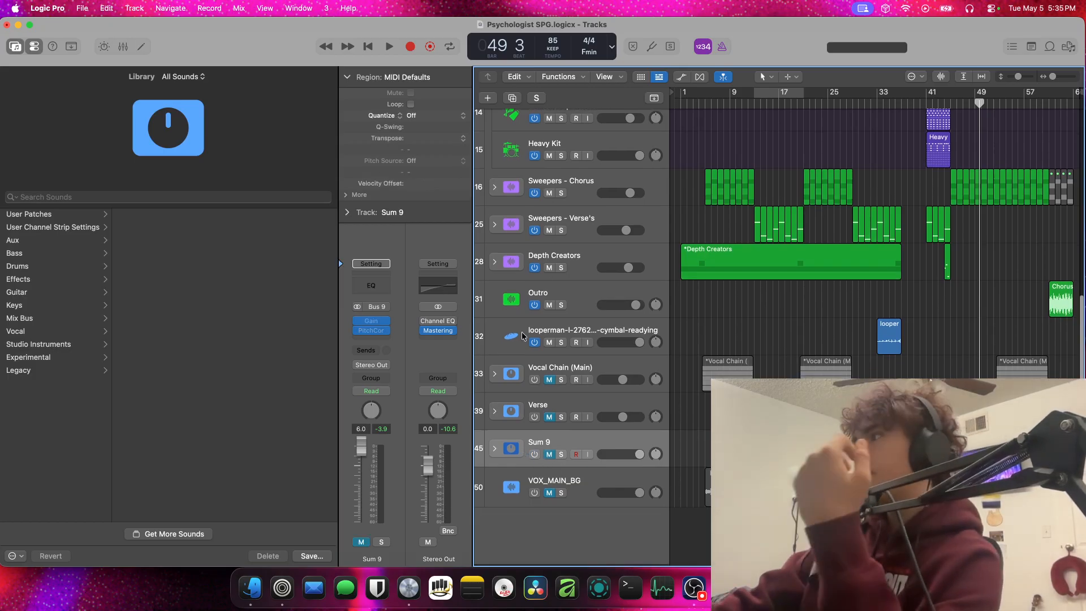
Collapse the Drums stack and expand the Depth Creators stack
scroll(493, 165, "up", 5)
scroll(493, 165, "up", 3)
left_click(500, 176)
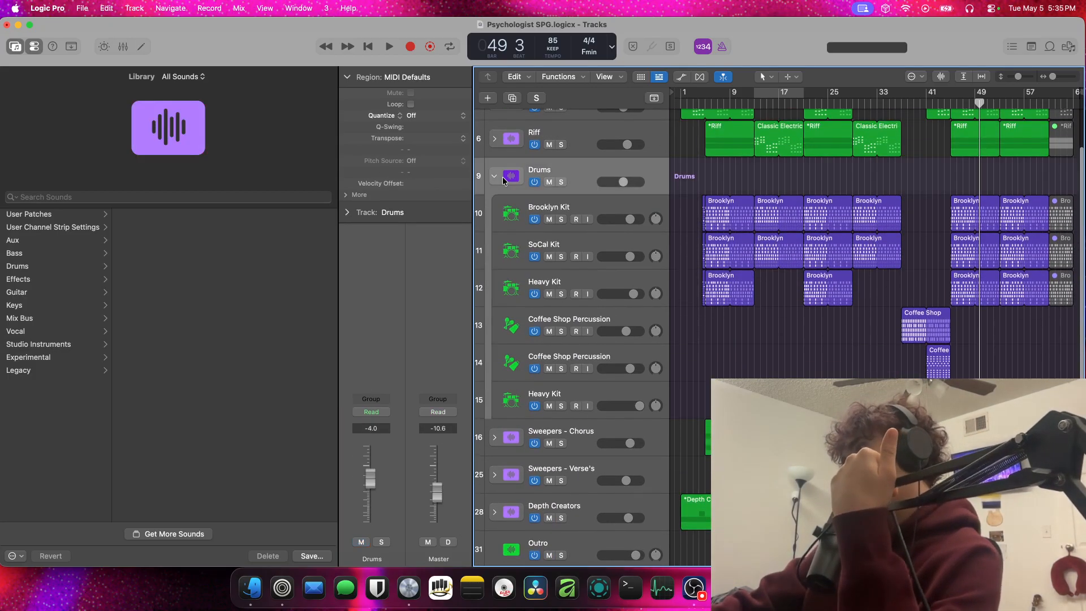
left_click(496, 176)
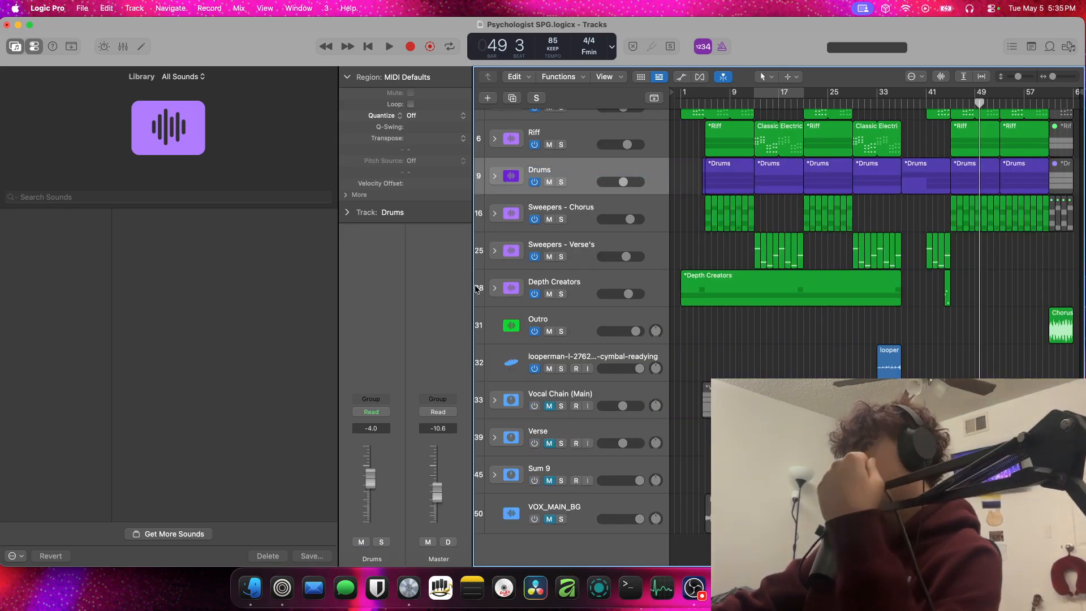
left_click(493, 288)
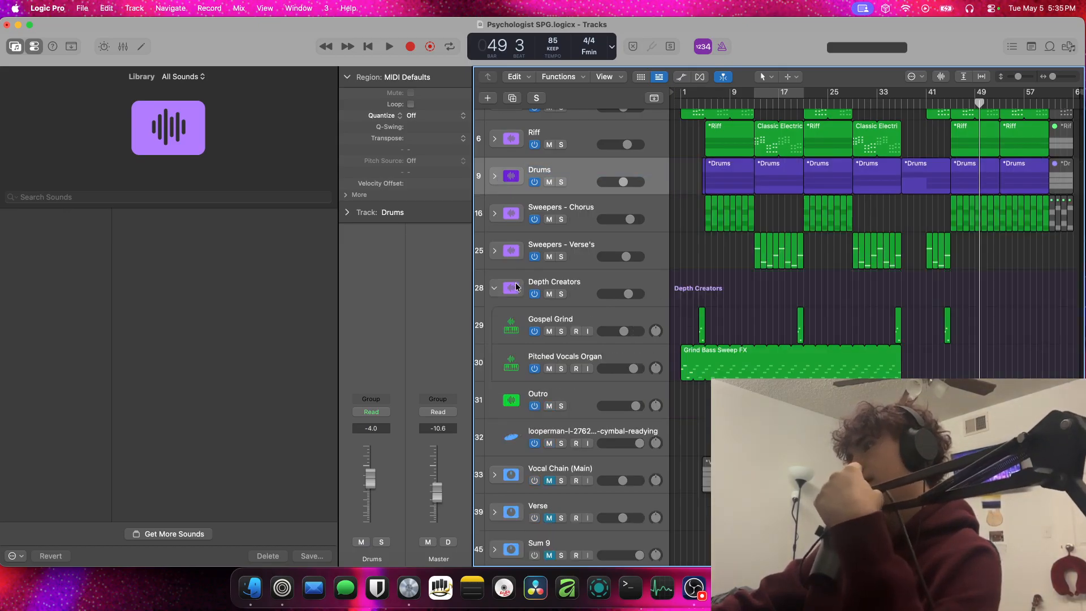
Collapse the Depth Creators stack, play the cymbal-readying track soloed from bar 33, and unsolo it
left_click(494, 287)
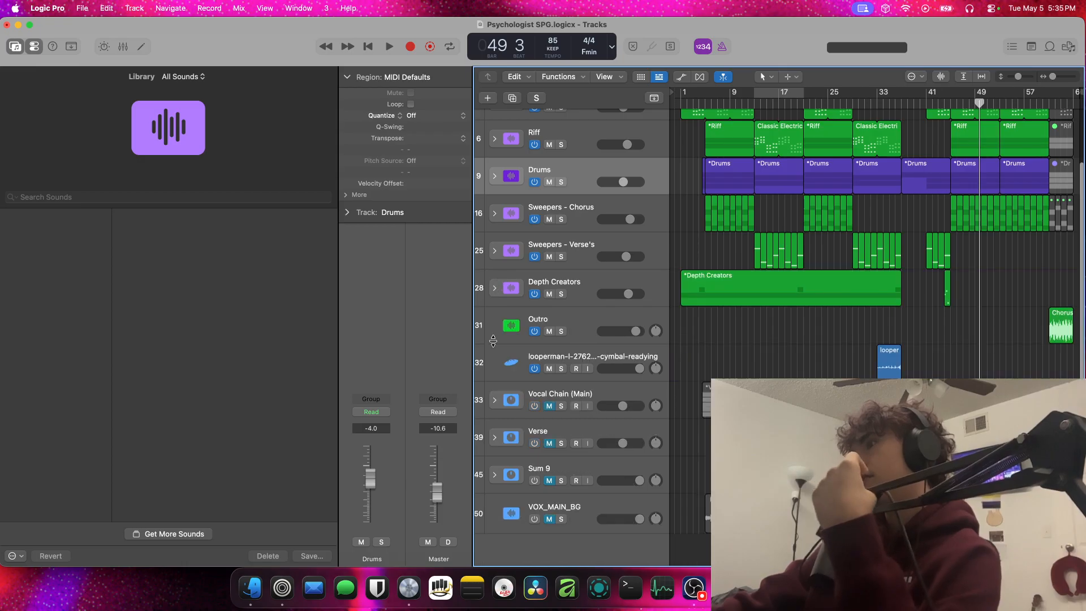
left_click(561, 368)
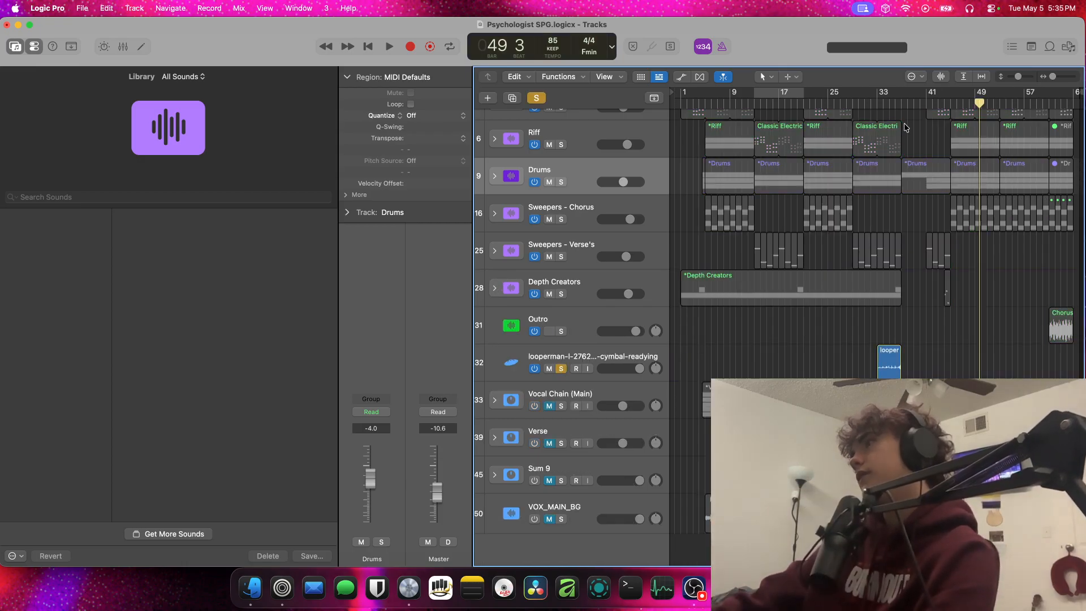
left_click(876, 103)
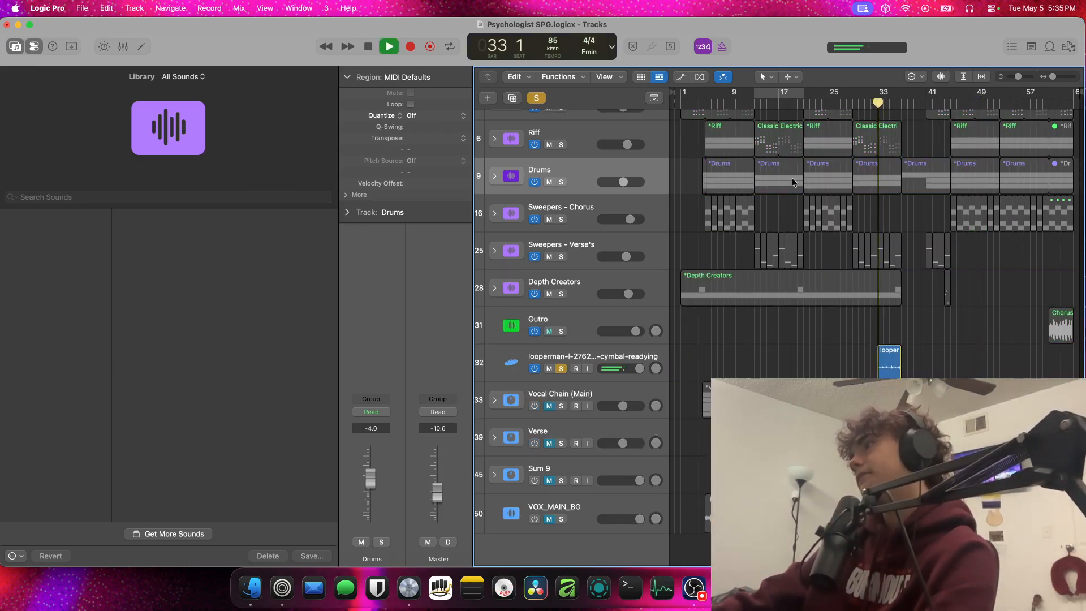
scroll(759, 177, "up", 5)
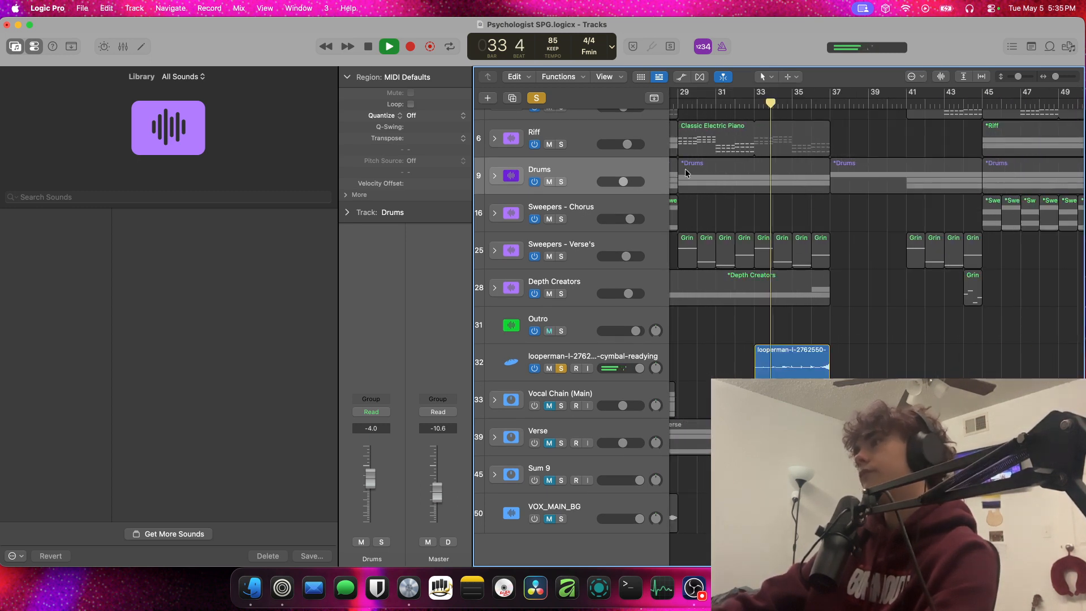
scroll(937, 155, "down", 2)
scroll(937, 155, "up", 5)
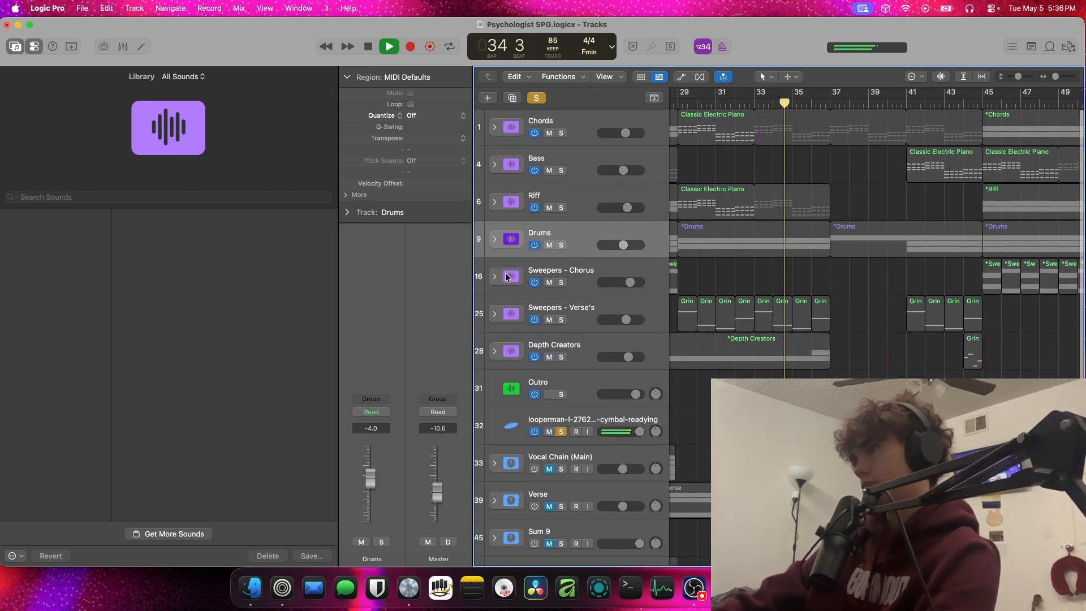
scroll(564, 272, "down", 4)
scroll(565, 273, "up", 2)
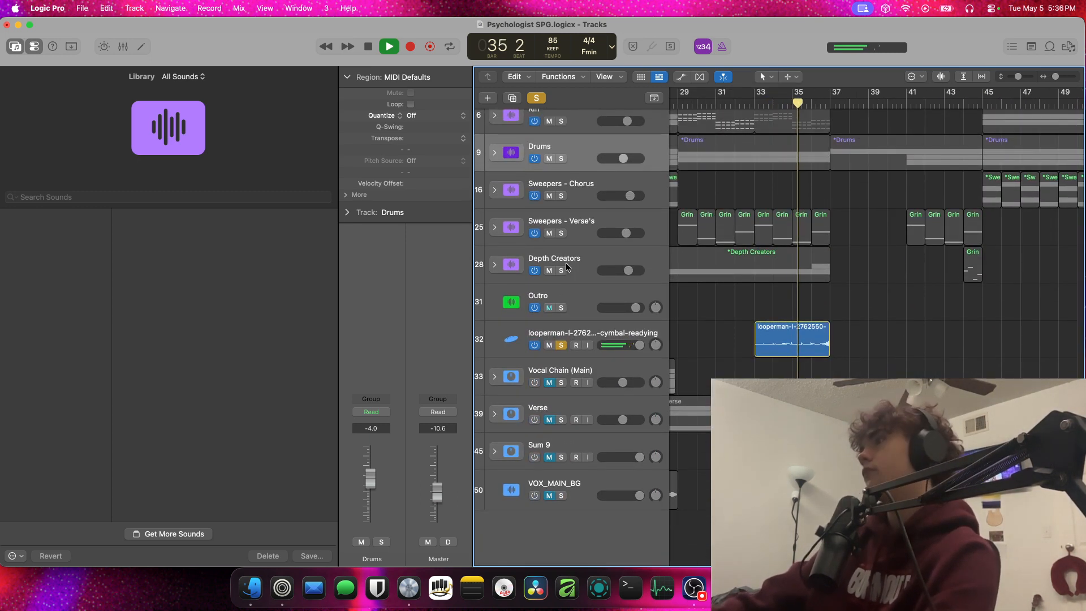
key("space")
left_click(560, 345)
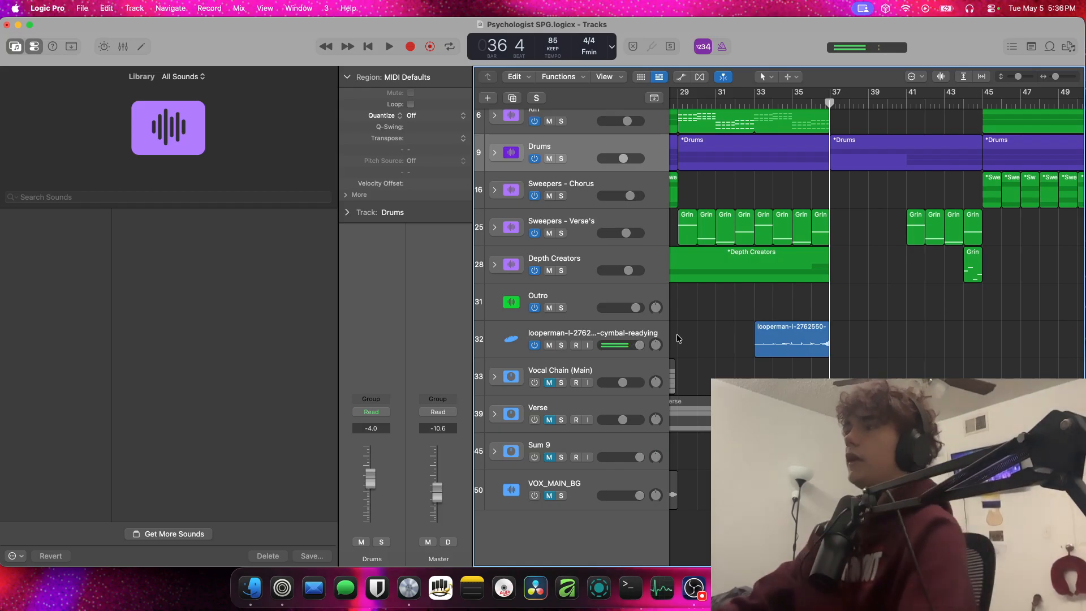
Widen the track headers to show the cymbal-readying loop's full name and select that track
left_click_drag(677, 339, 788, 339)
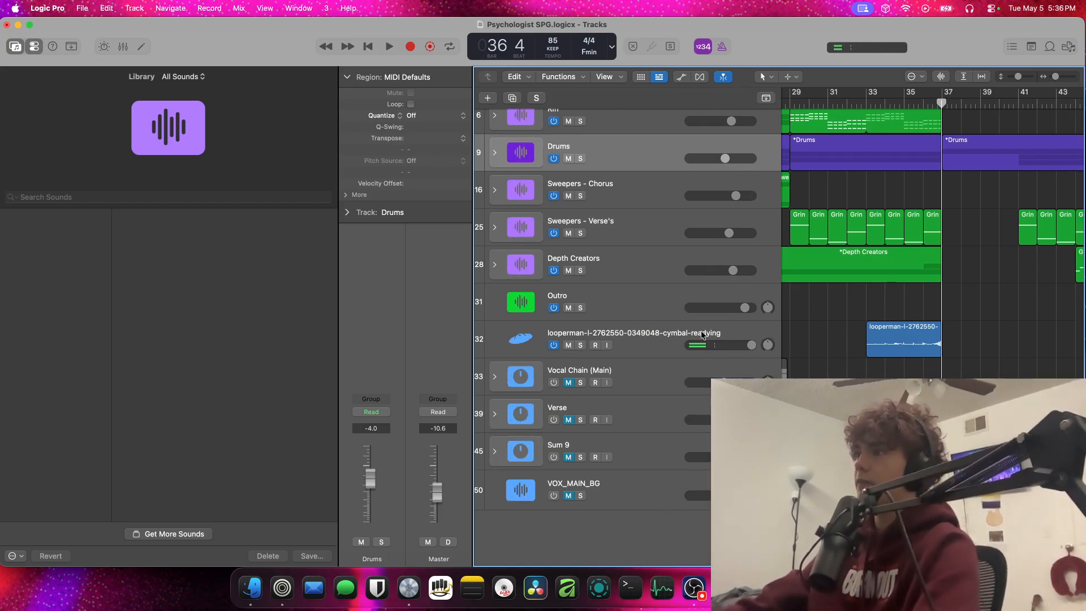
left_click(554, 340)
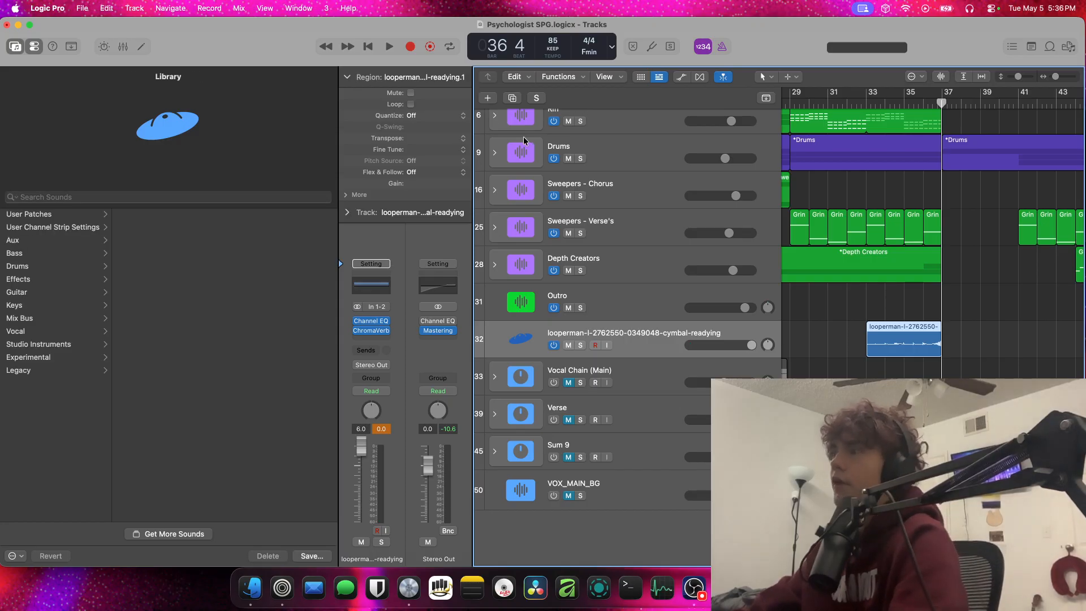
Hide the Library and Inspector and turn on vertical and horizontal auto zoom so the whole arrangement fits the window
scroll(523, 141, "right", 10)
scroll(509, 139, "left", 15)
scroll(506, 140, "up", 10)
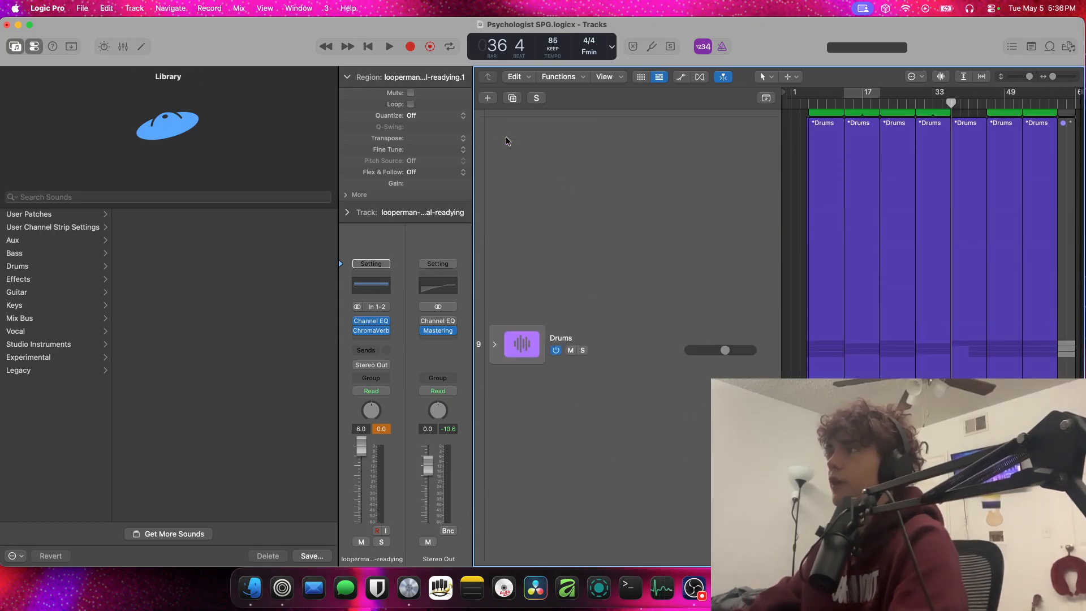
scroll(506, 137, "down", 10)
scroll(506, 138, "up", 5)
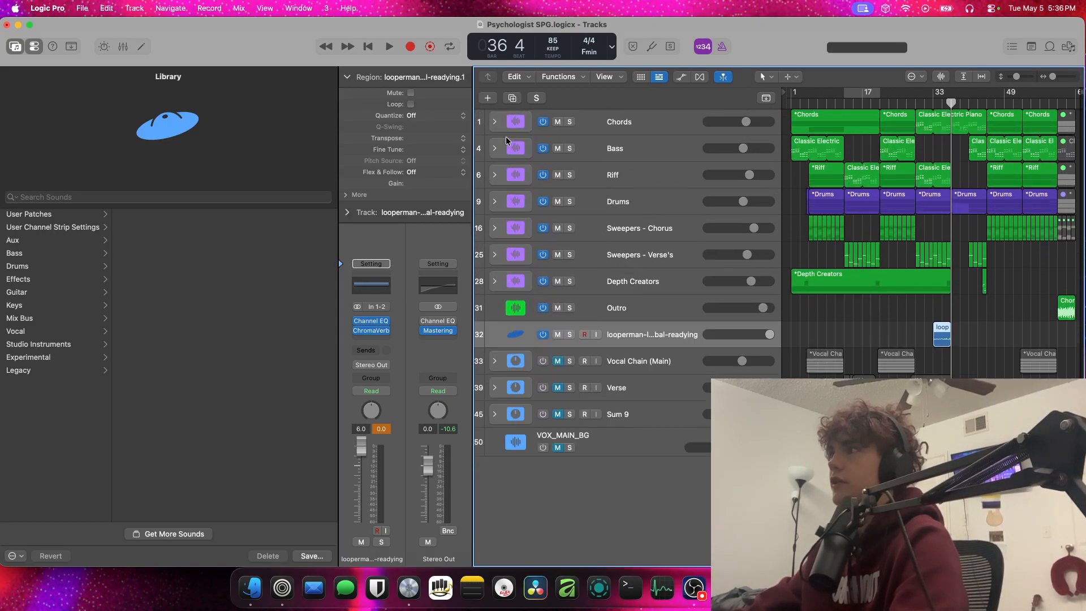
scroll(506, 137, "up", 3)
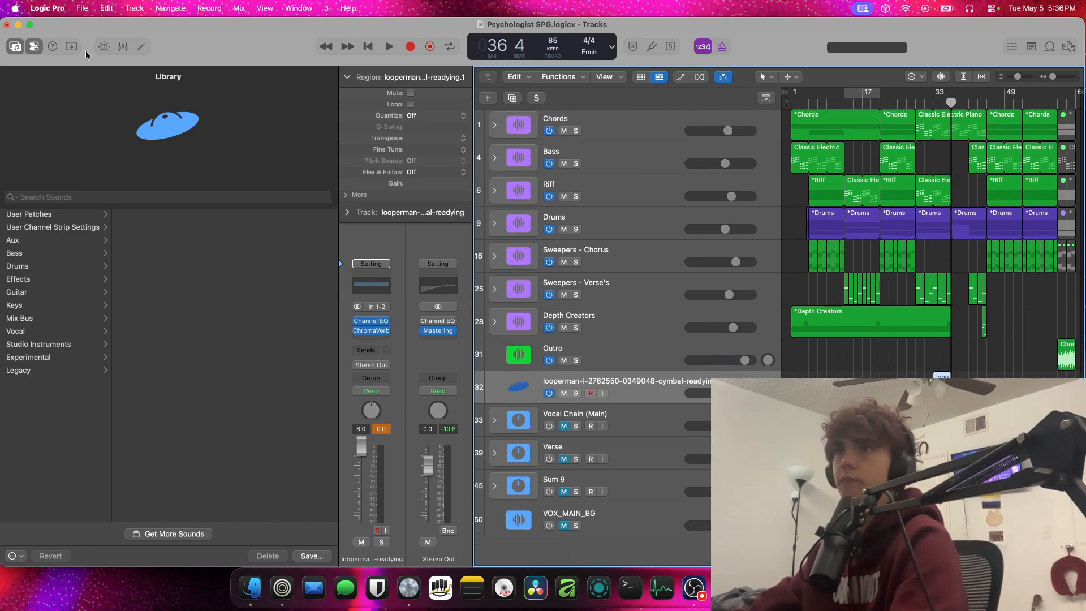
left_click(20, 48)
left_click(34, 47)
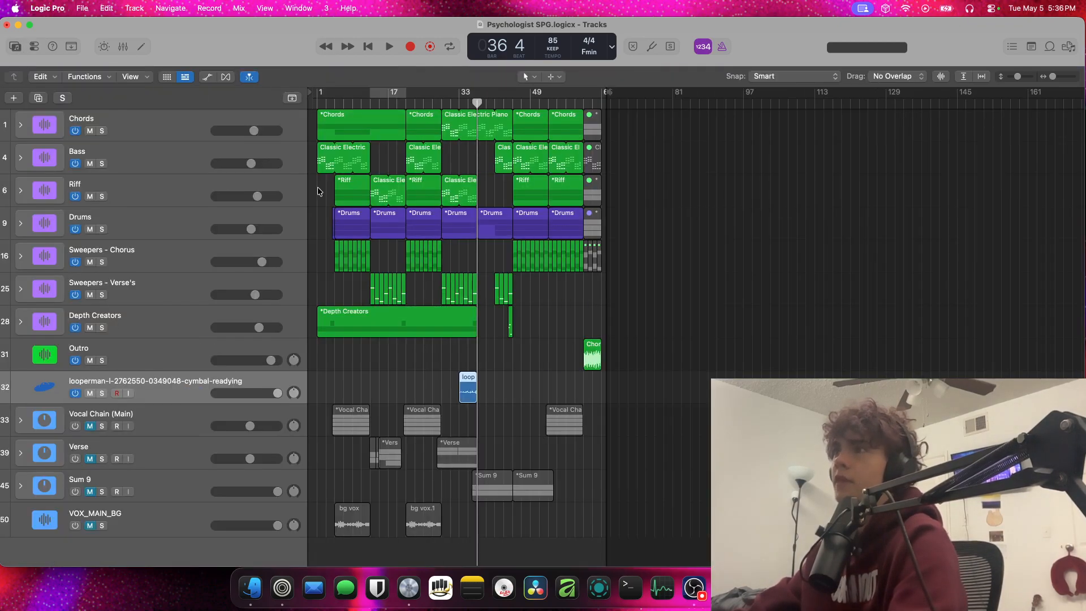
left_click_drag(307, 284, 978, 46)
left_click(965, 77)
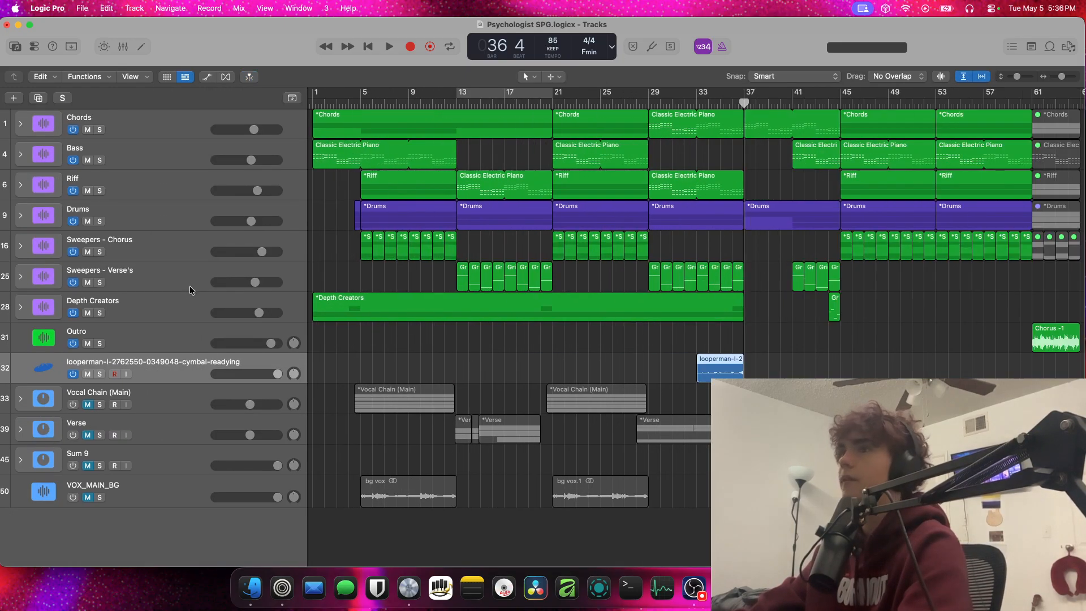
Unmute and turn on the Vocal Chain (Main), Verse, Sum 9 and VOX_MAIN_BG tracks
left_click(86, 406)
left_click(87, 434)
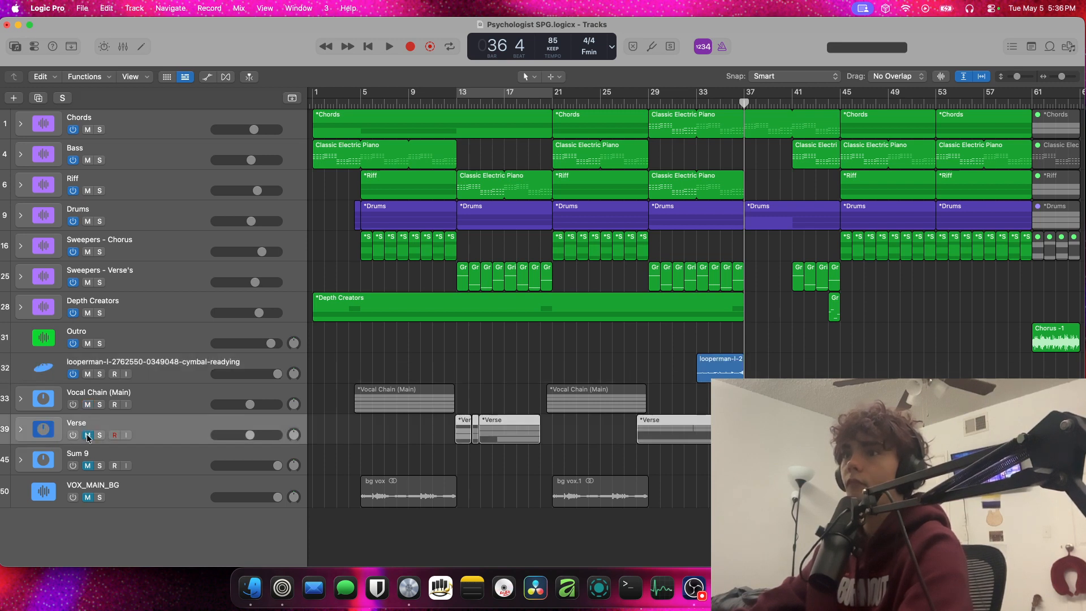
left_click(72, 497)
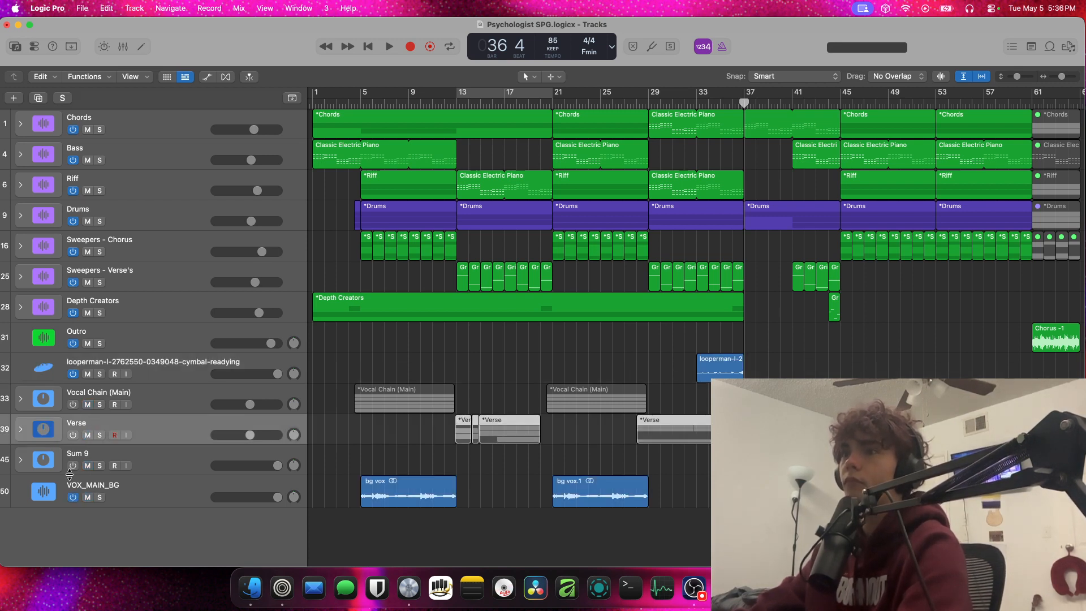
left_click(73, 435)
left_click(73, 404)
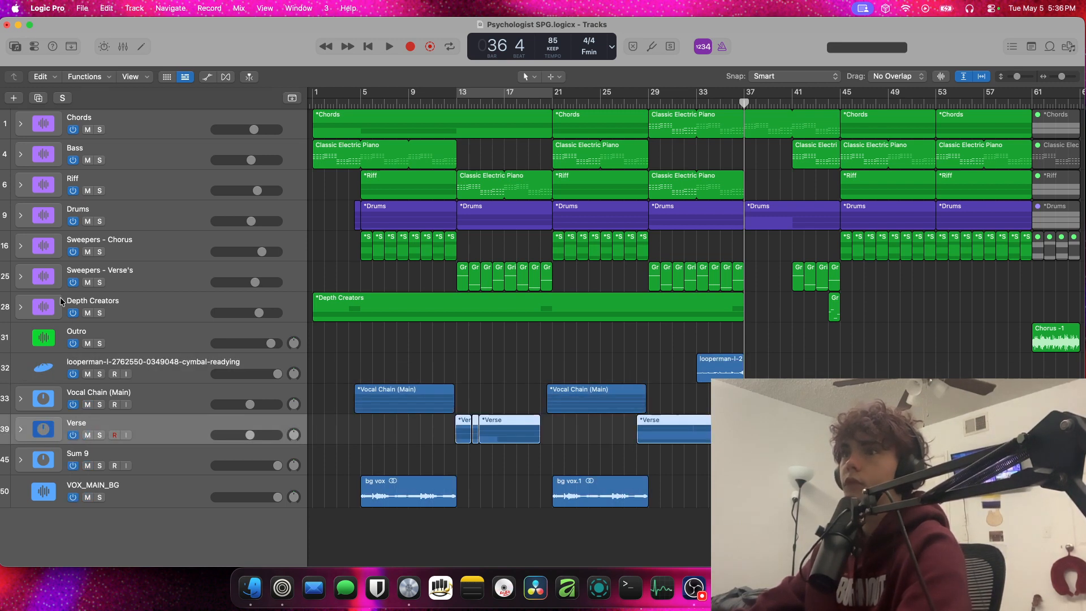
Expand the Drums stack and copy the Coffee Shop and Heavy regions from bars 37–45 to bar 5
left_click(20, 216)
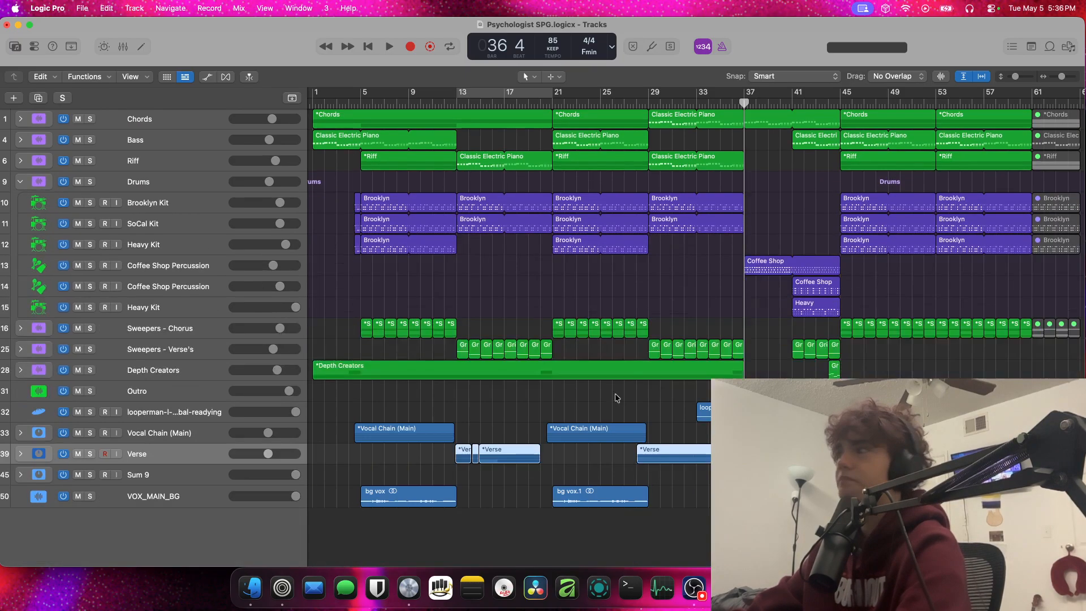
left_click_drag(825, 316, 816, 254)
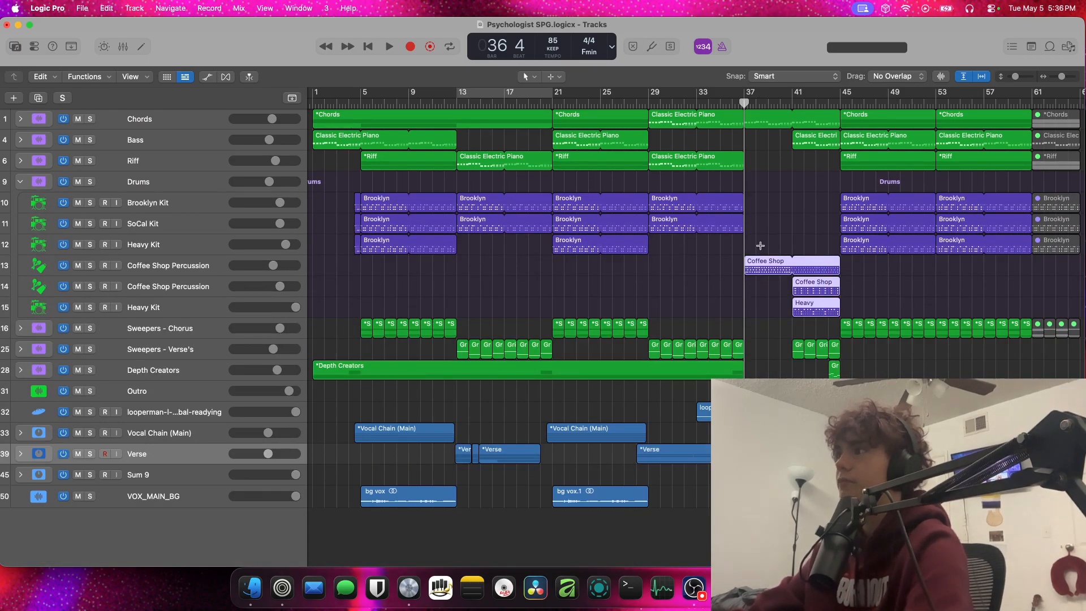
left_click(355, 105)
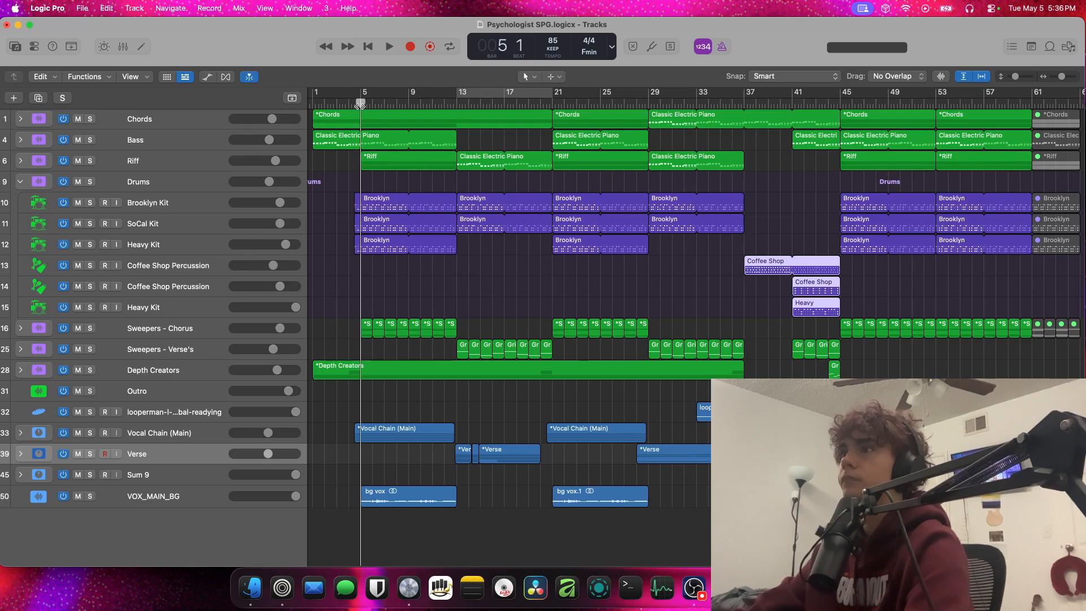
key("super+v")
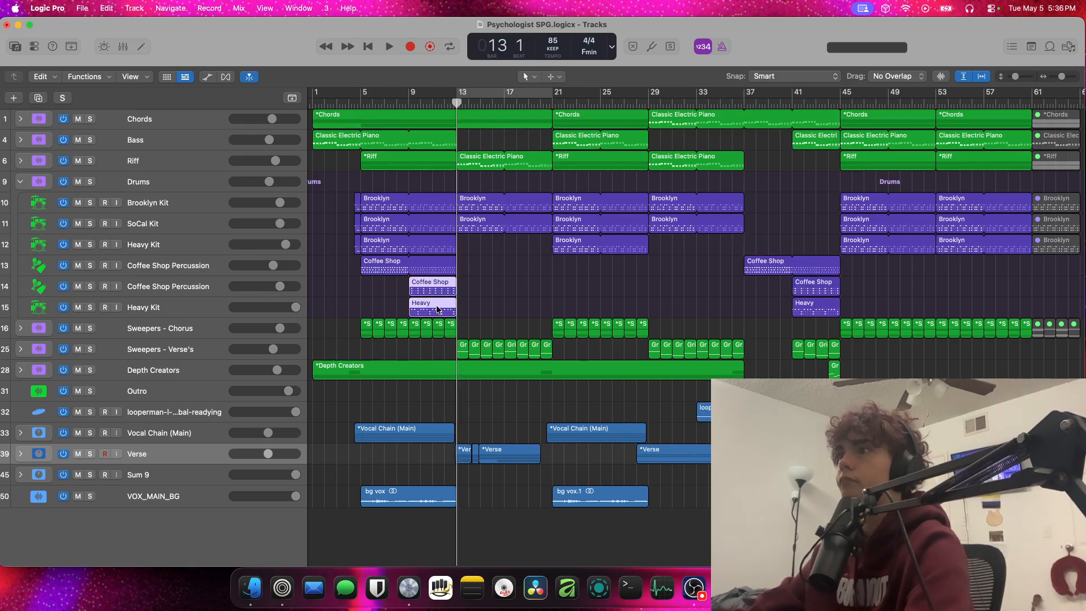
Extend the copied regions on the second Coffee Shop Percussion and lower Heavy Kit tracks to fill bars 5–13, and return the playhead to bar 5
left_click_drag(437, 309, 462, 283)
left_click(363, 104)
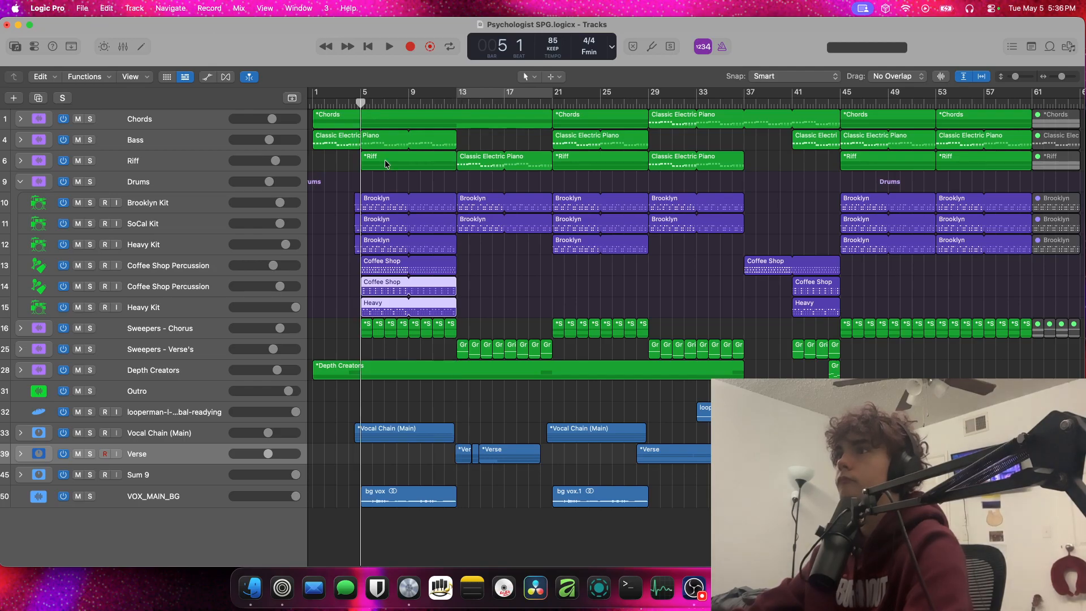
left_click(403, 188)
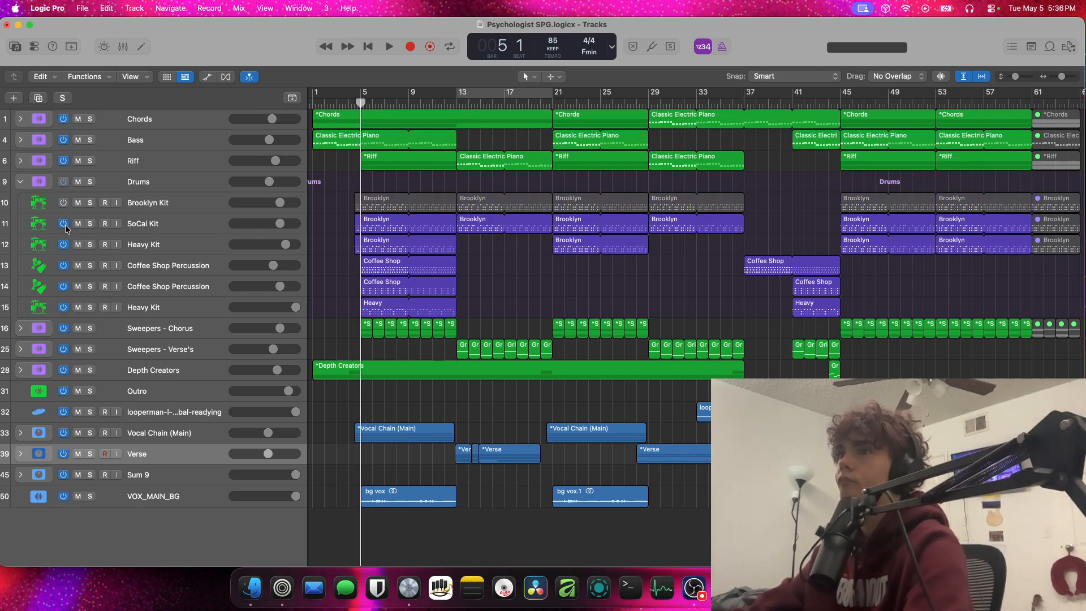
Play from bar 5 with the Brooklyn, SoCal and upper Heavy kits off, looping the three copied percussion regions to bar 29
key("space")
left_click_drag(529, 284, 553, 265)
left_click(606, 280)
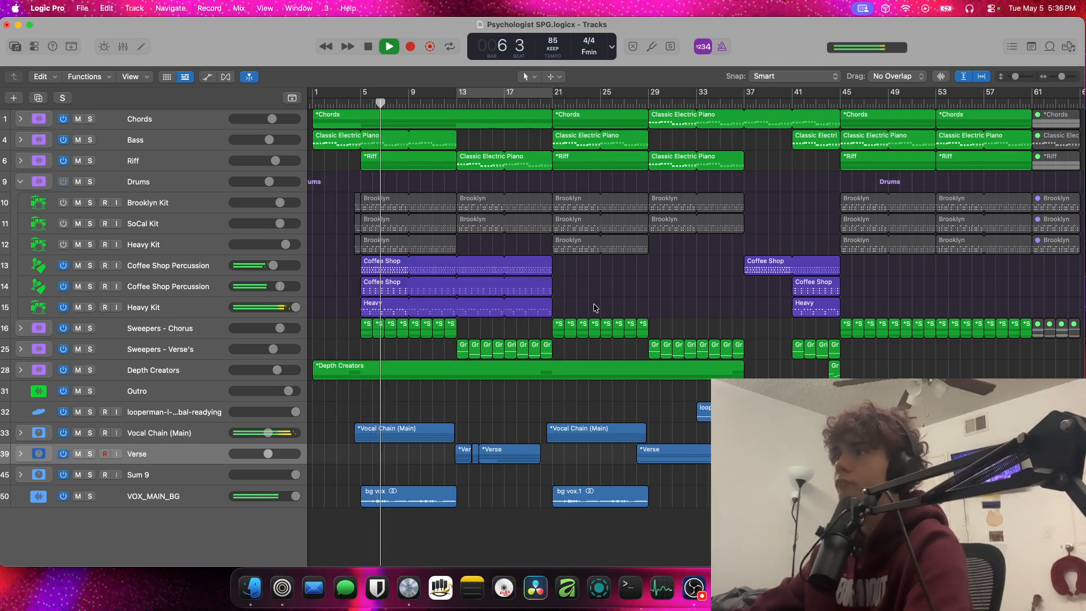
left_click_drag(592, 304, 648, 264)
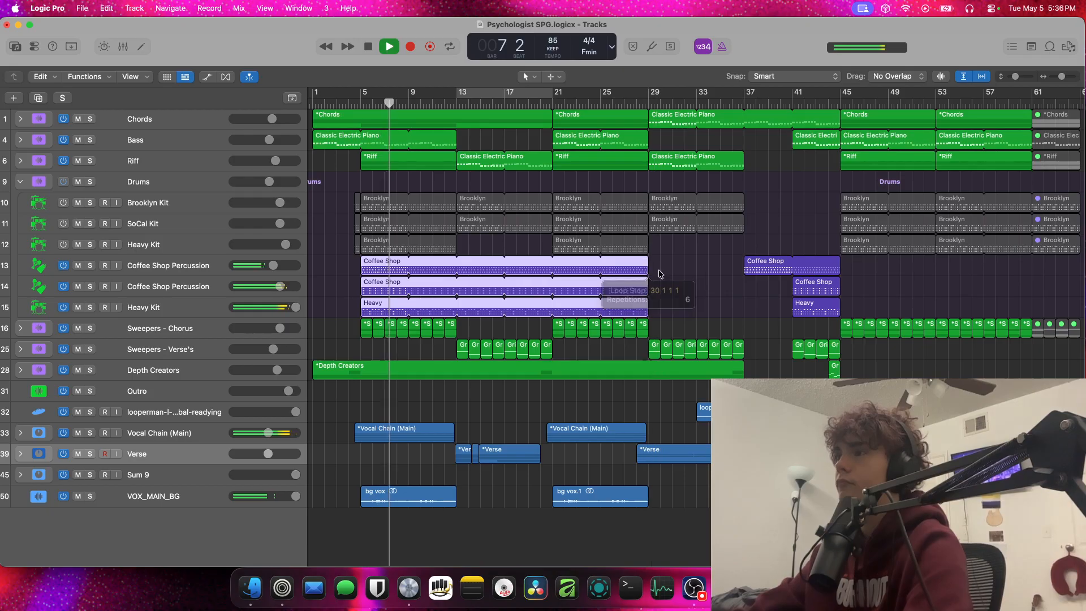
left_click(658, 272)
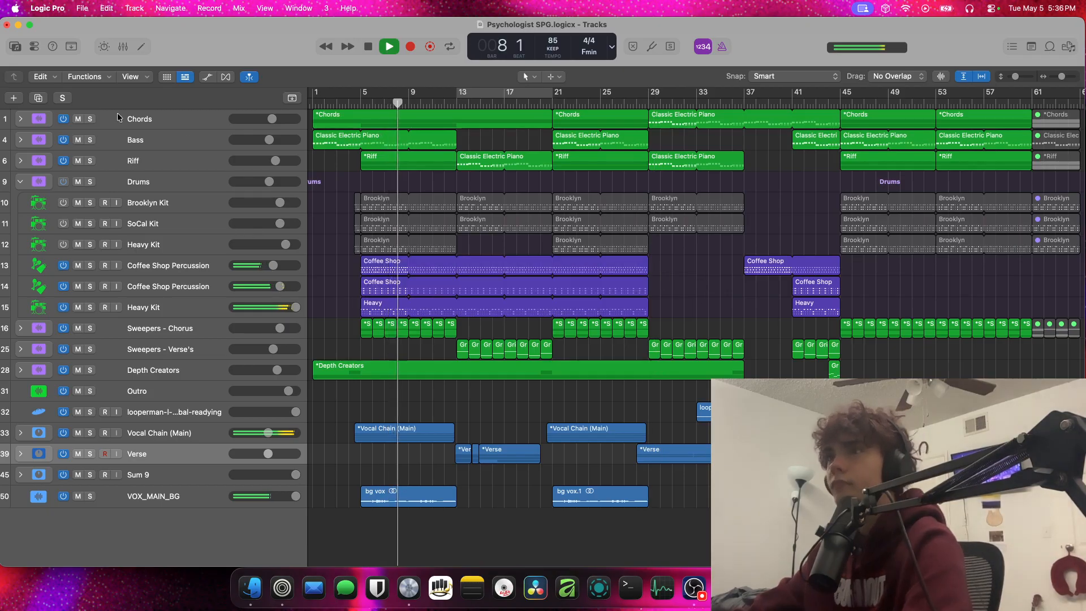
Collapse the Drums stack and compare the playing mix with the Riff stack's Fake Out Guitar Riff track off and on
left_click(20, 183)
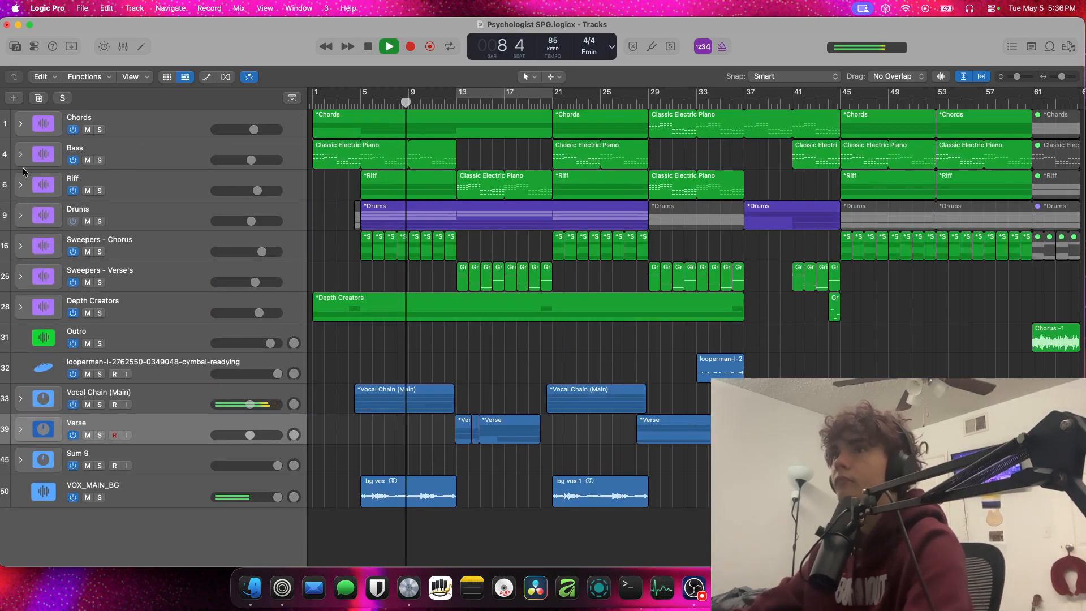
left_click(22, 186)
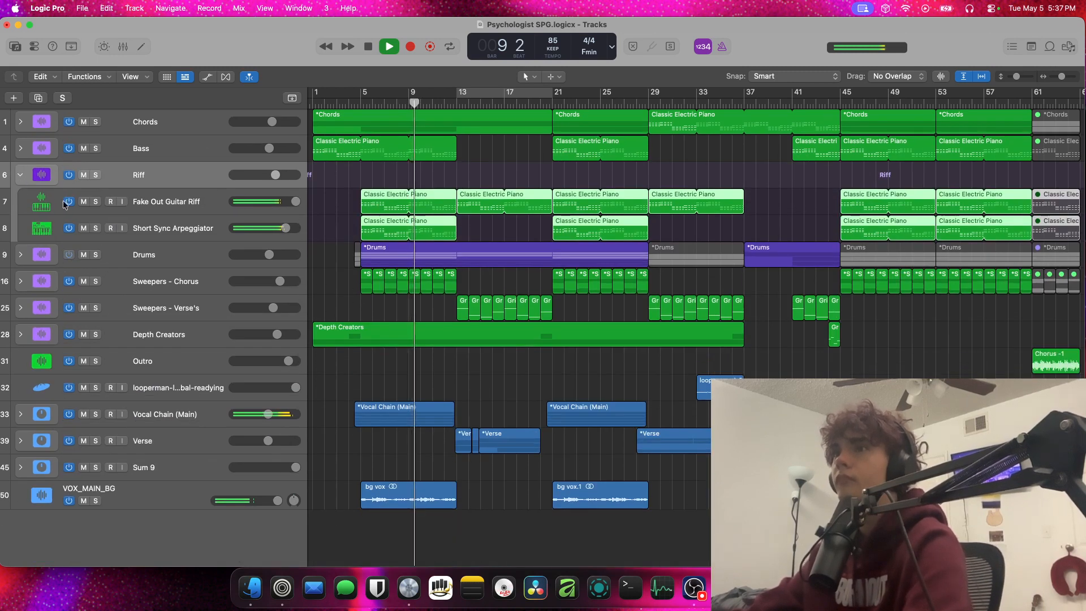
left_click(69, 201)
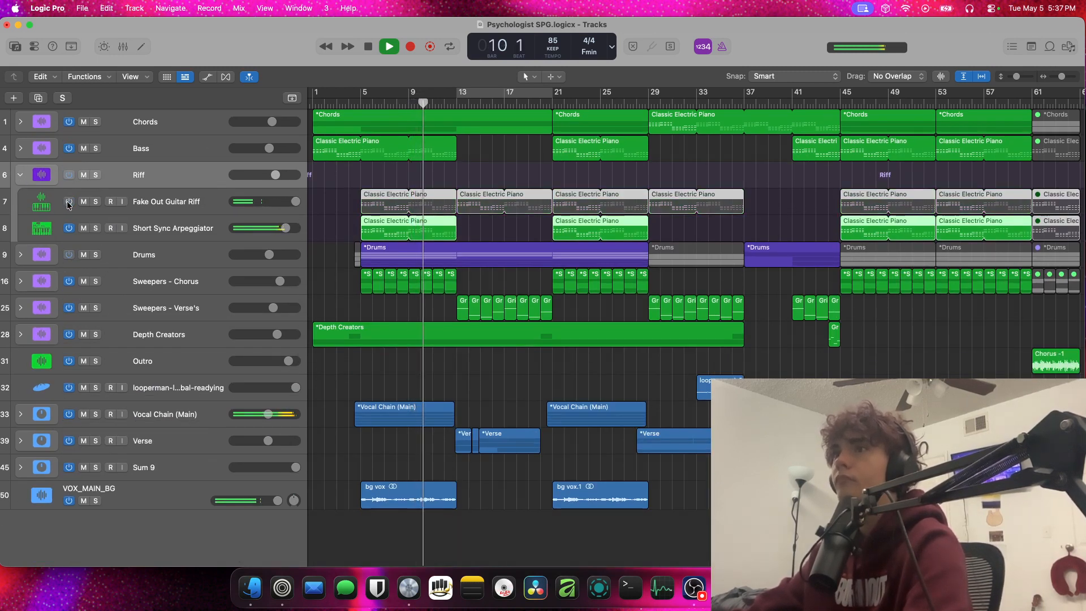
left_click(69, 202)
left_click(21, 175)
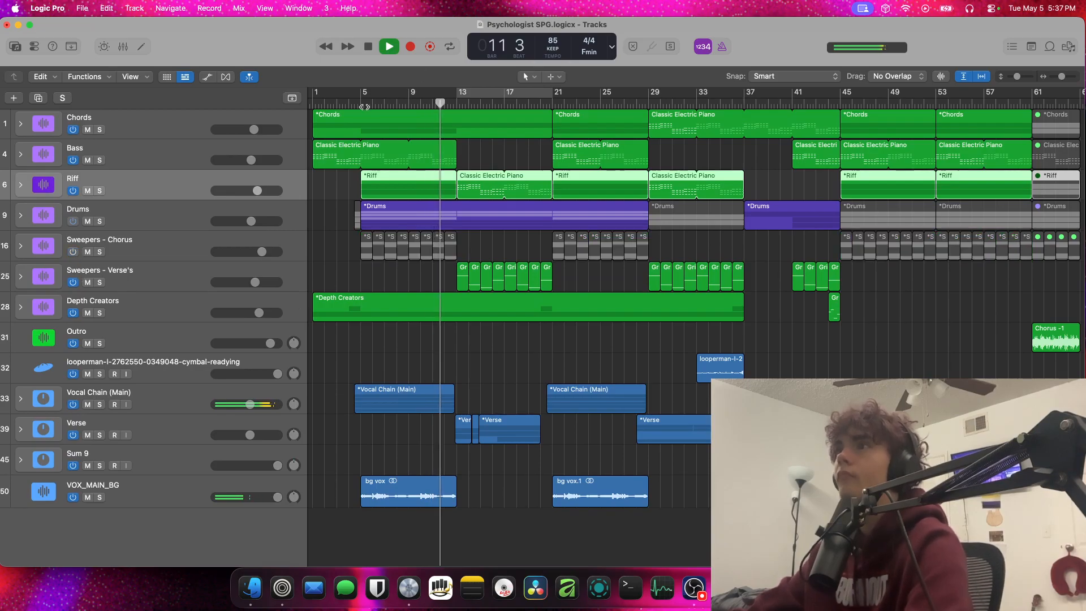
Replay the chorus from bar 5 with Sweepers - Chorus off, switching the whole Riff stack off and on
left_click(360, 104)
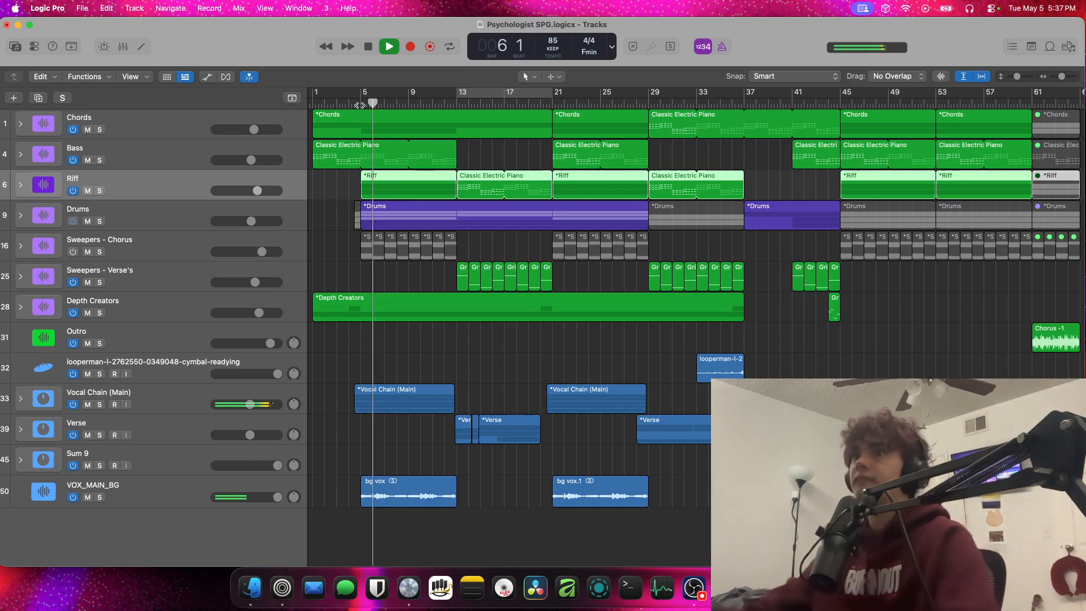
left_click(70, 191)
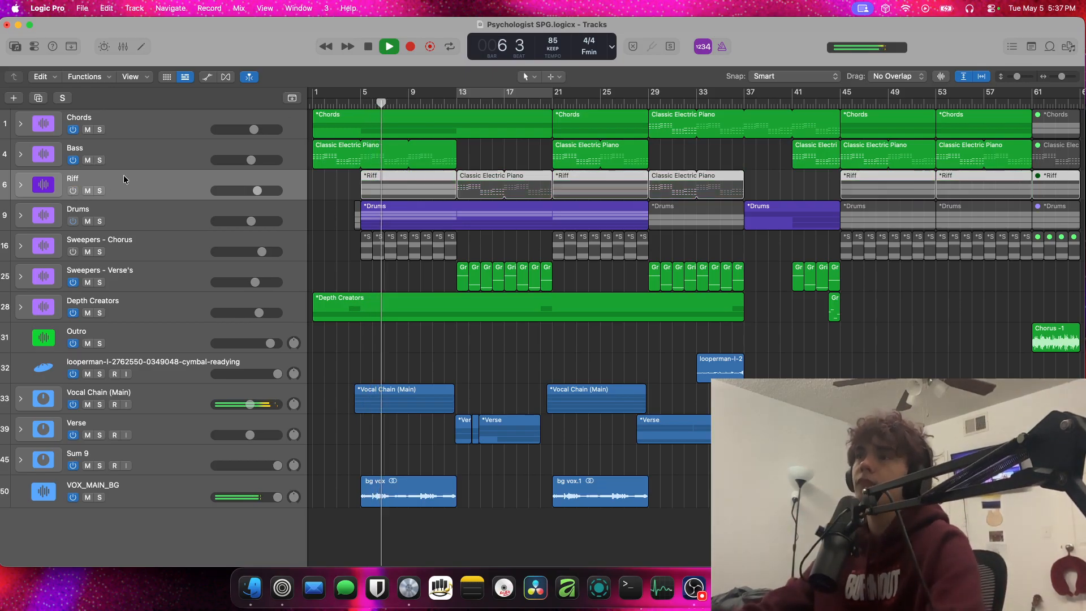
left_click(69, 192)
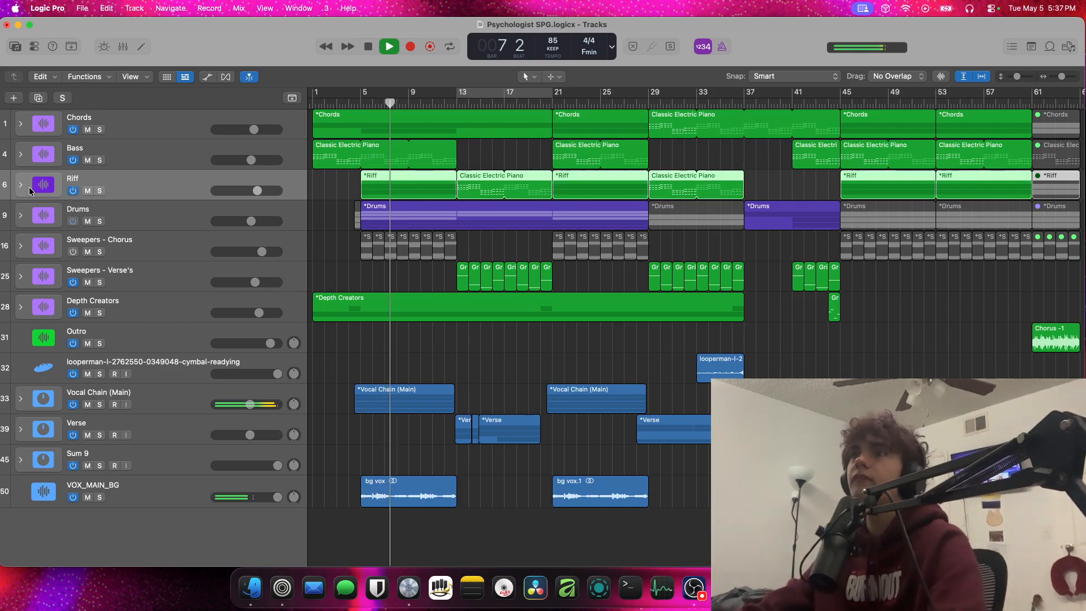
Expand the Riff stack and turn off its Fake Out Guitar Riff and Short Sync Arpeggiator tracks during playback
left_click(22, 185)
left_click(69, 202)
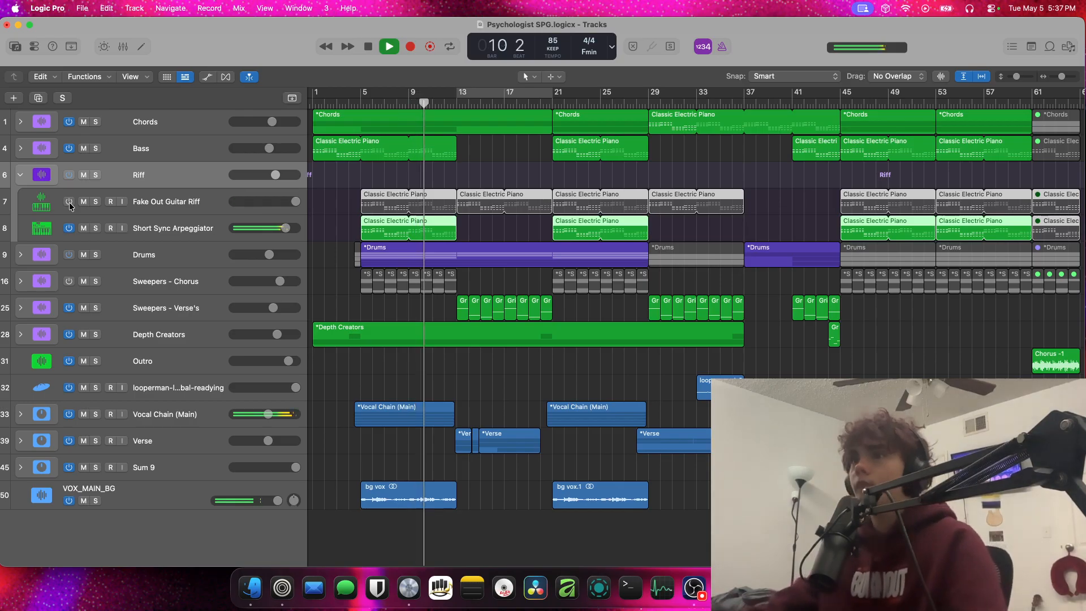
left_click(69, 228)
left_click(69, 202)
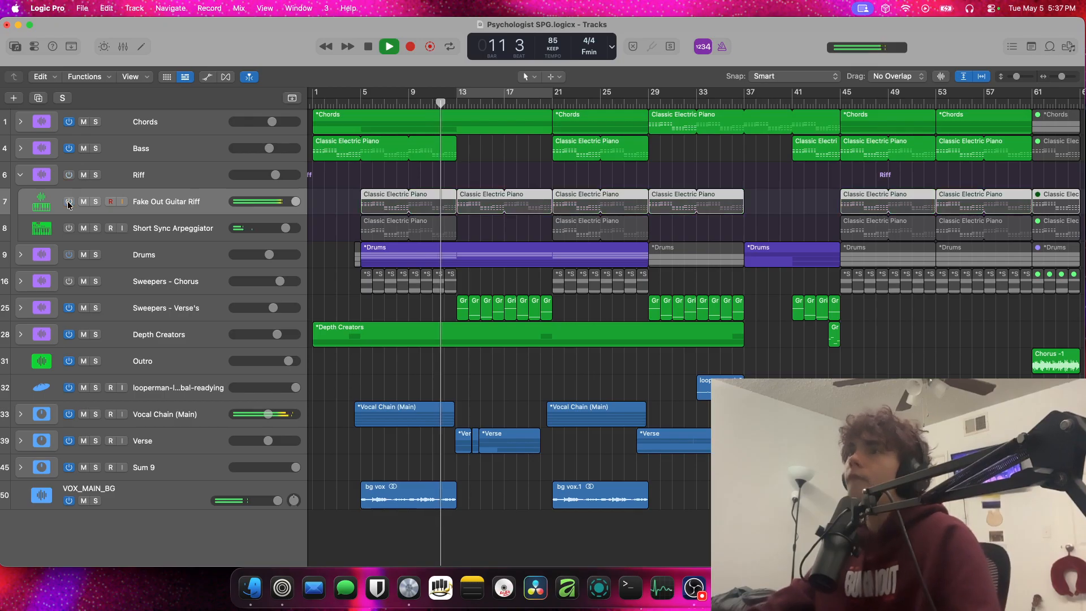
Turn the Short Sync Arpeggiator back on with Fake Out Guitar Riff left off, and collapse the Riff stack
left_click(68, 201)
left_click(70, 228)
left_click(20, 176)
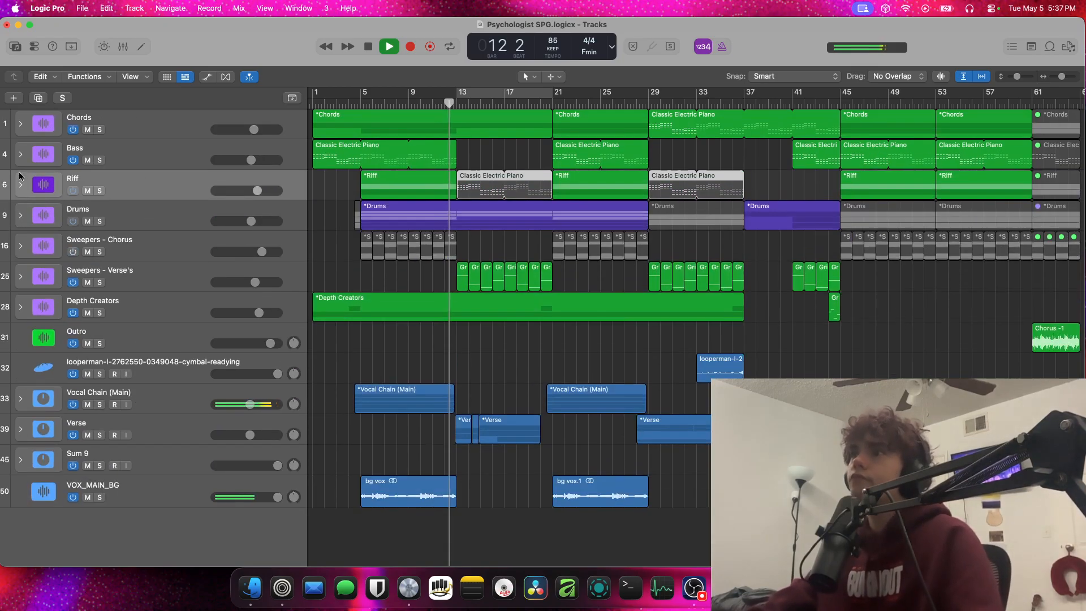
Cycle bars 5 to 21 and restart playback from bar 5 with the Drums stack's lower Heavy Kit muted
left_click_drag(360, 90, 551, 89)
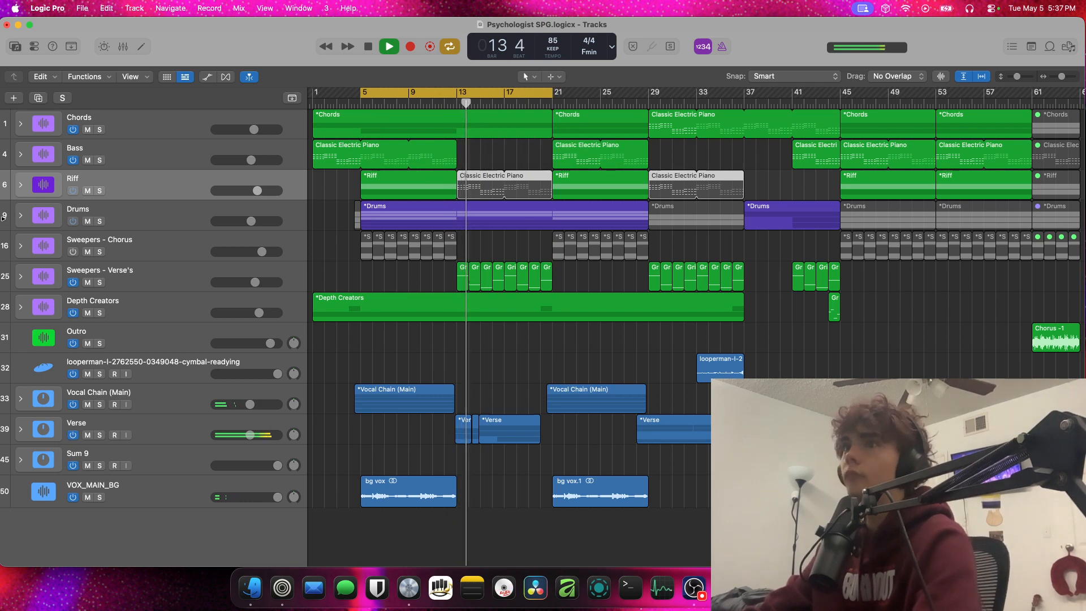
left_click(21, 216)
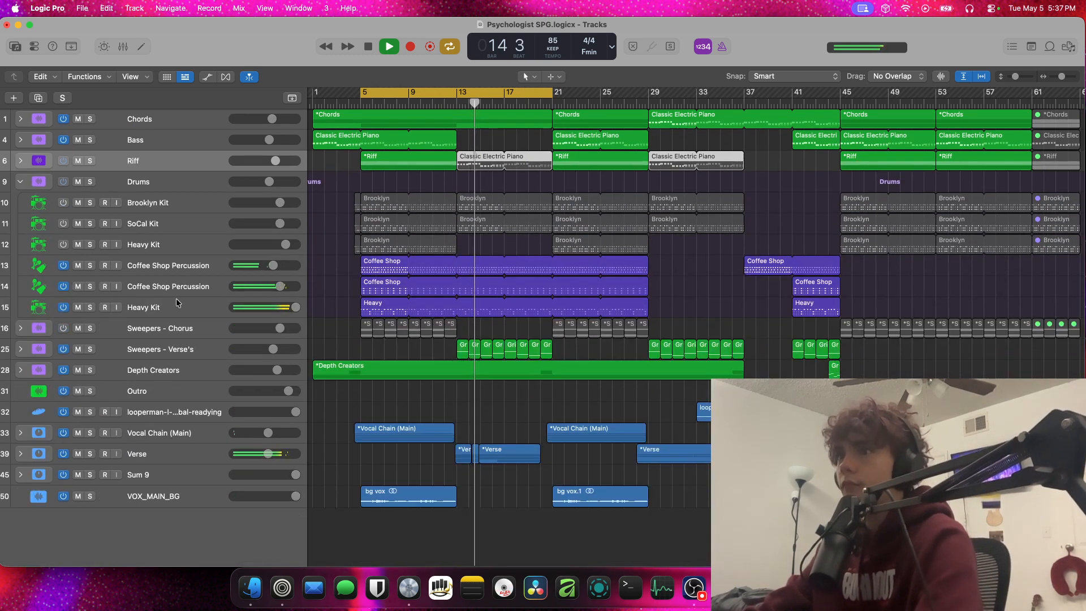
left_click(79, 307)
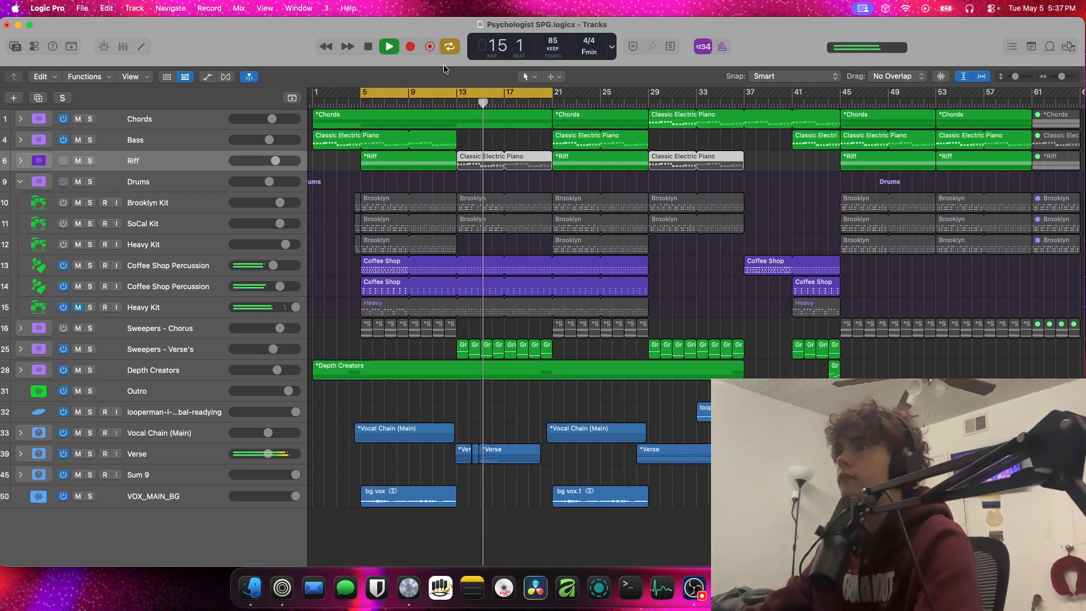
key("space")
key("space")
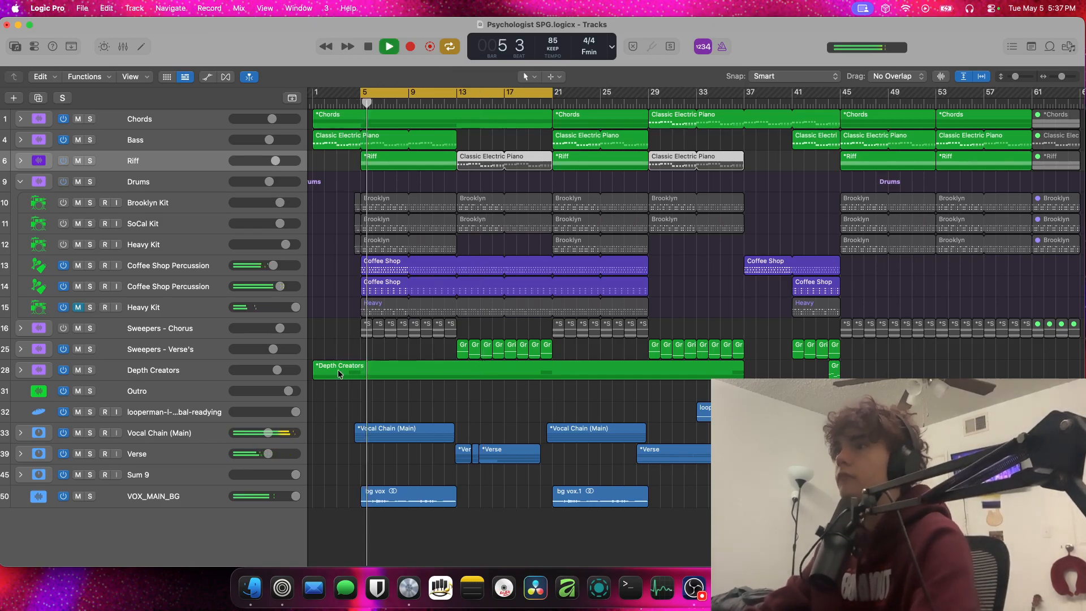
Unmute the Drums stack's lower Heavy Kit during playback, with its regions selected, and stop the song
left_click(359, 371)
left_click(359, 391)
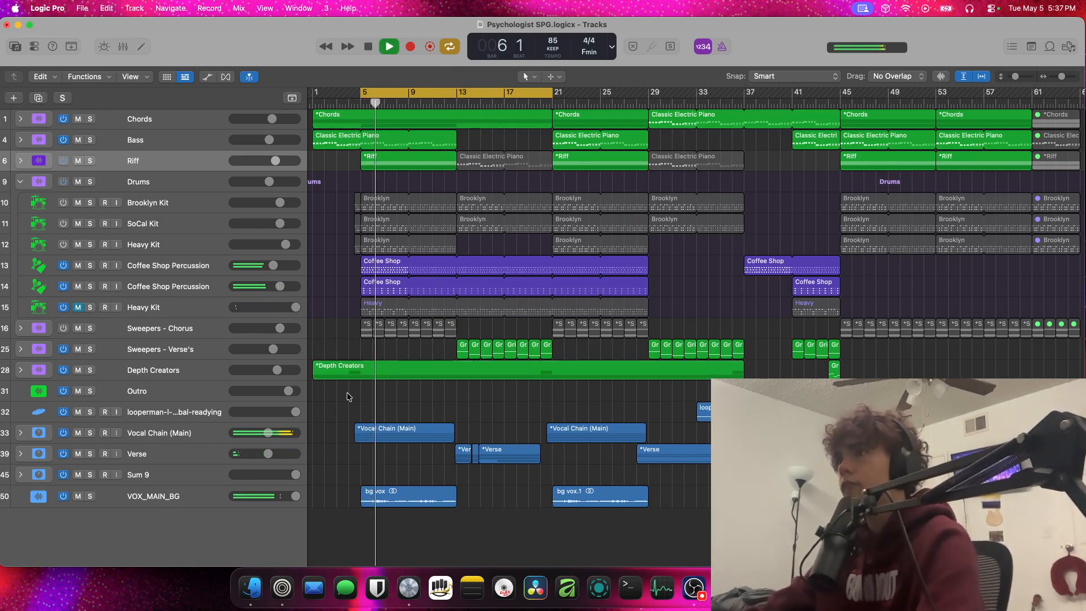
left_click(63, 309)
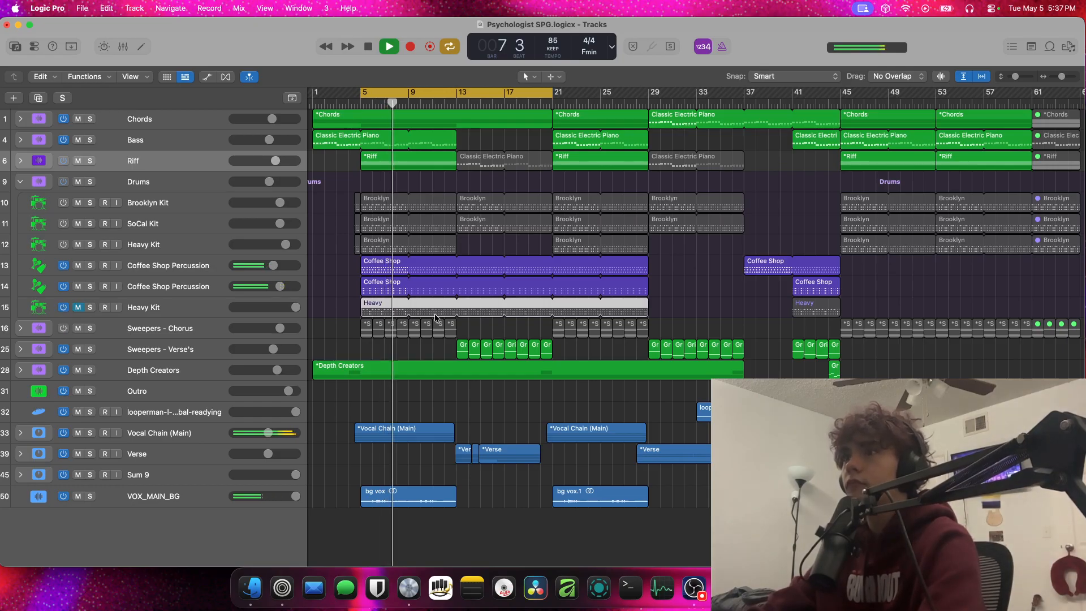
left_click(78, 307)
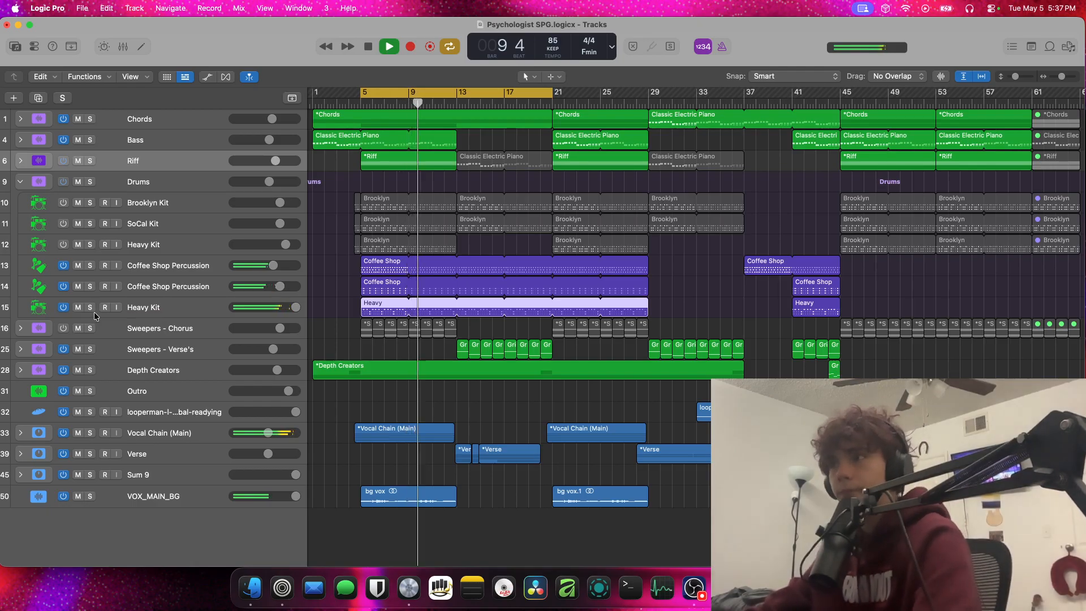
key("space")
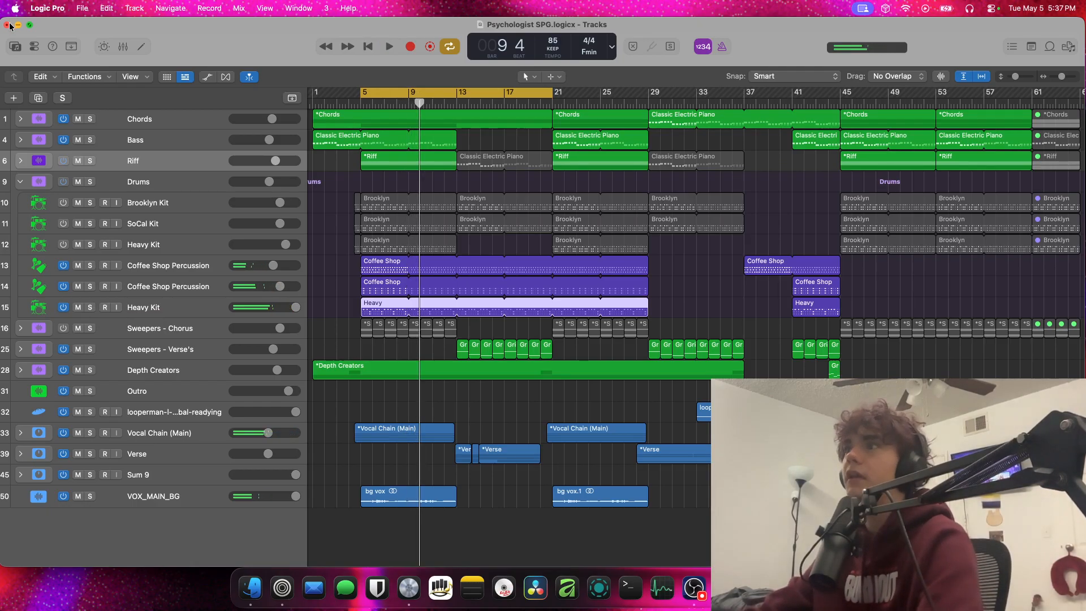
Close the Psychologist SPG project
left_click(7, 25)
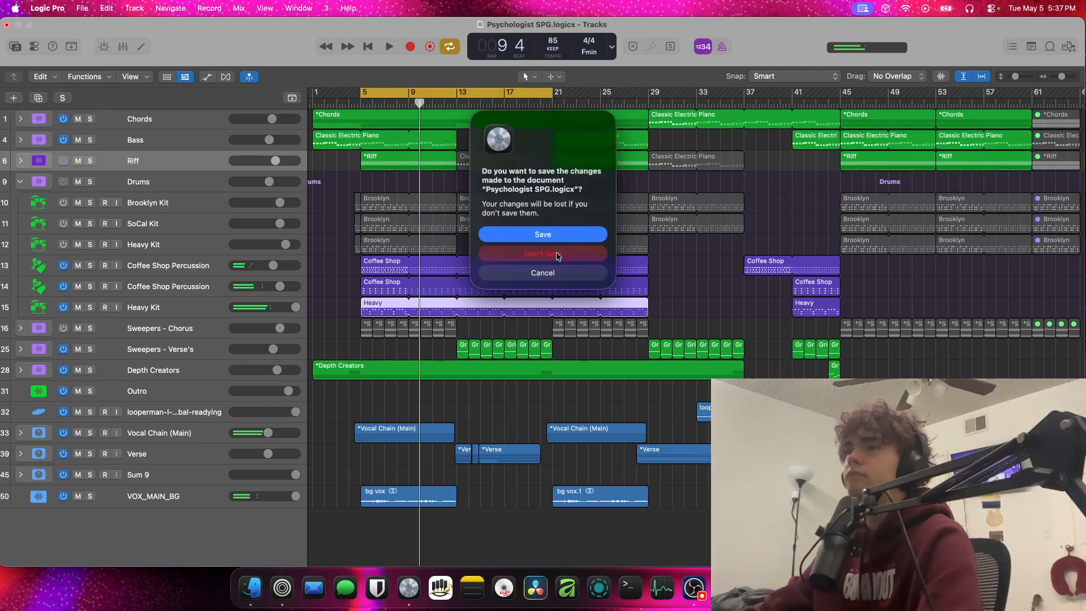
left_click(559, 272)
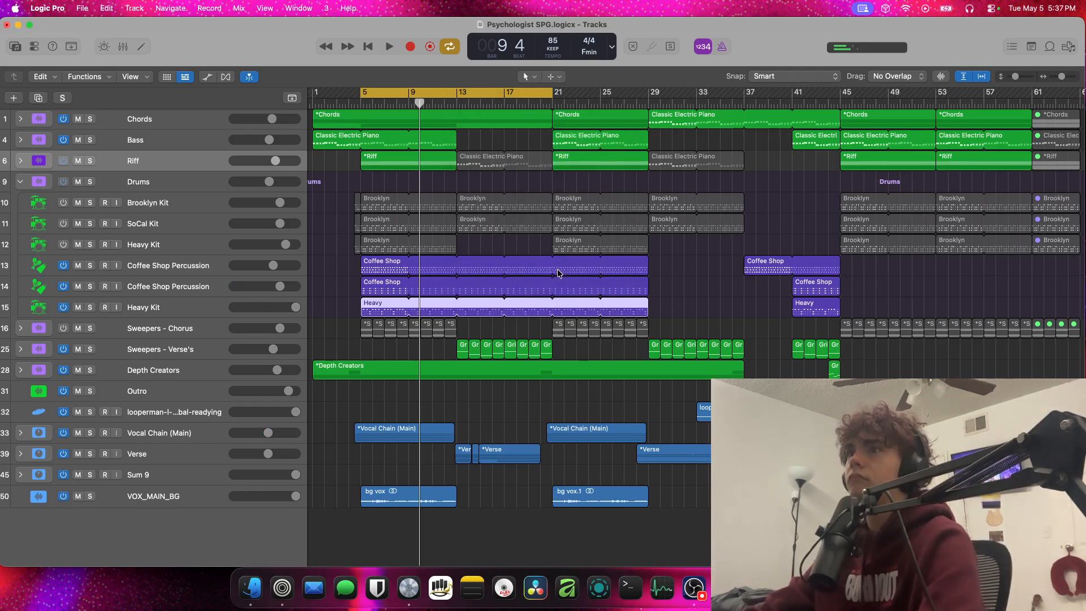
left_click(7, 24)
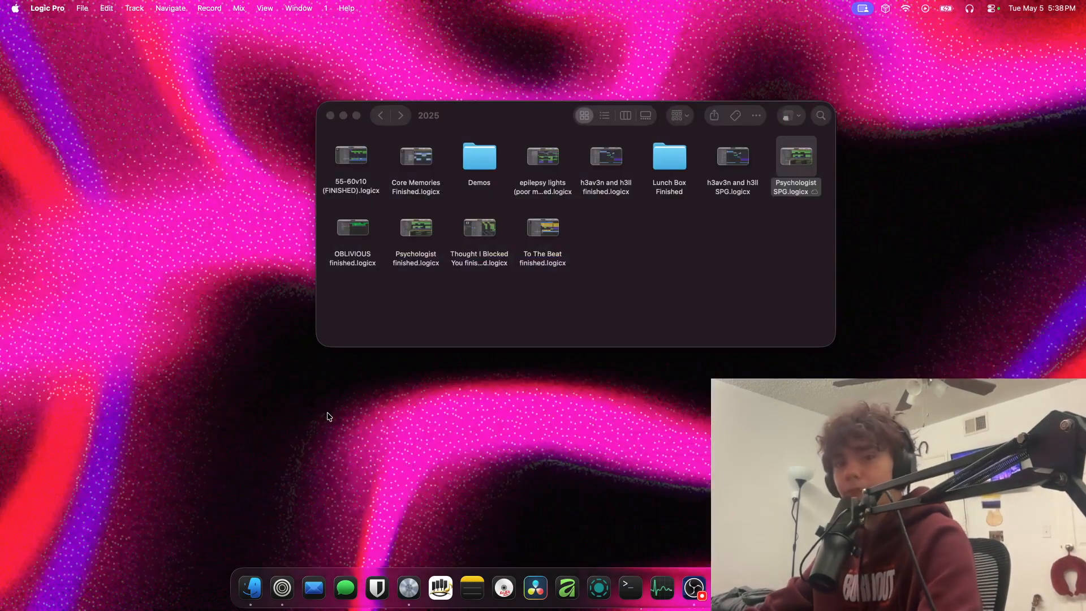
Open the Psychologist v1 project from the Demos folder in Finder, and close it without saving
left_click(713, 236)
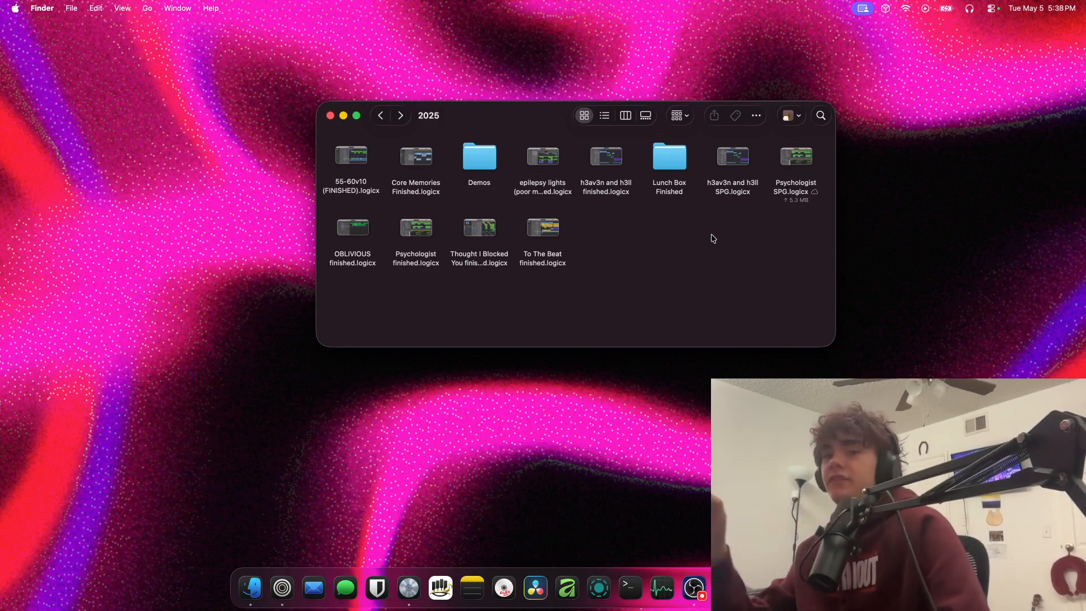
double_click(480, 164)
left_click(608, 159)
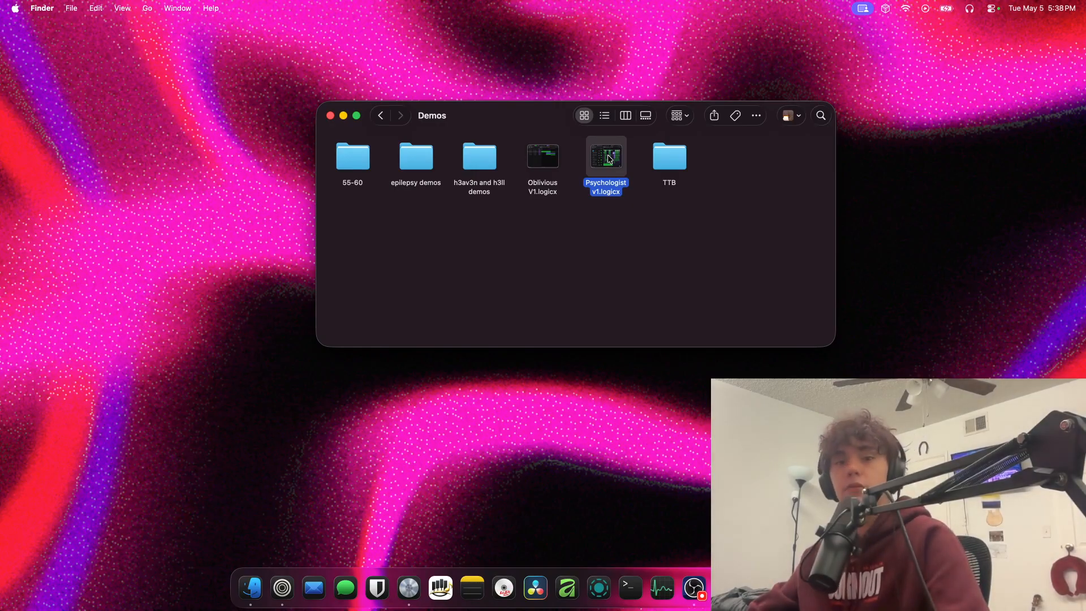
double_click(608, 158)
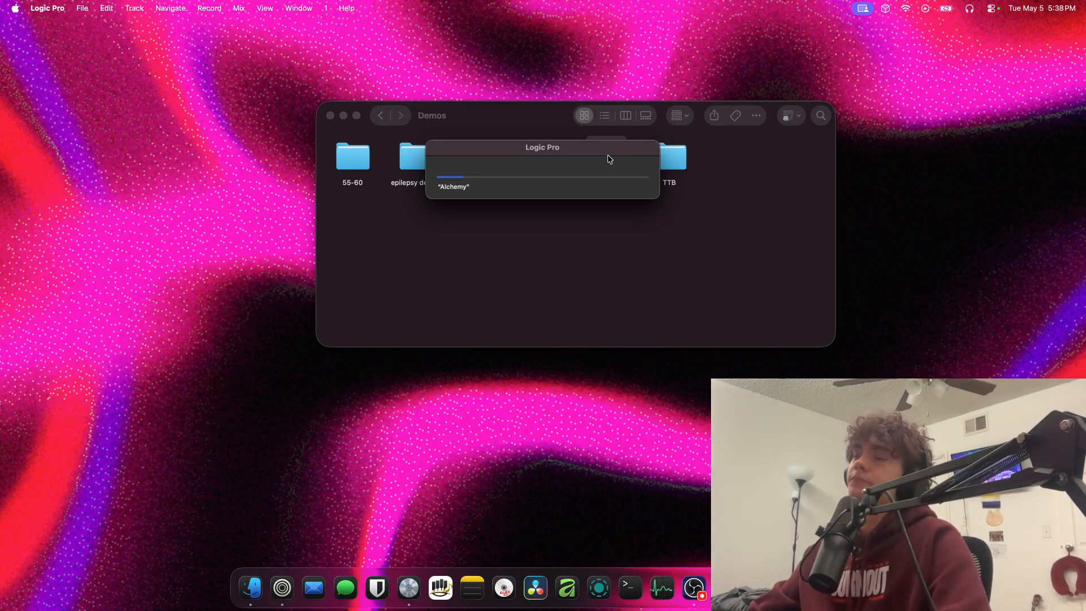
left_click(622, 263)
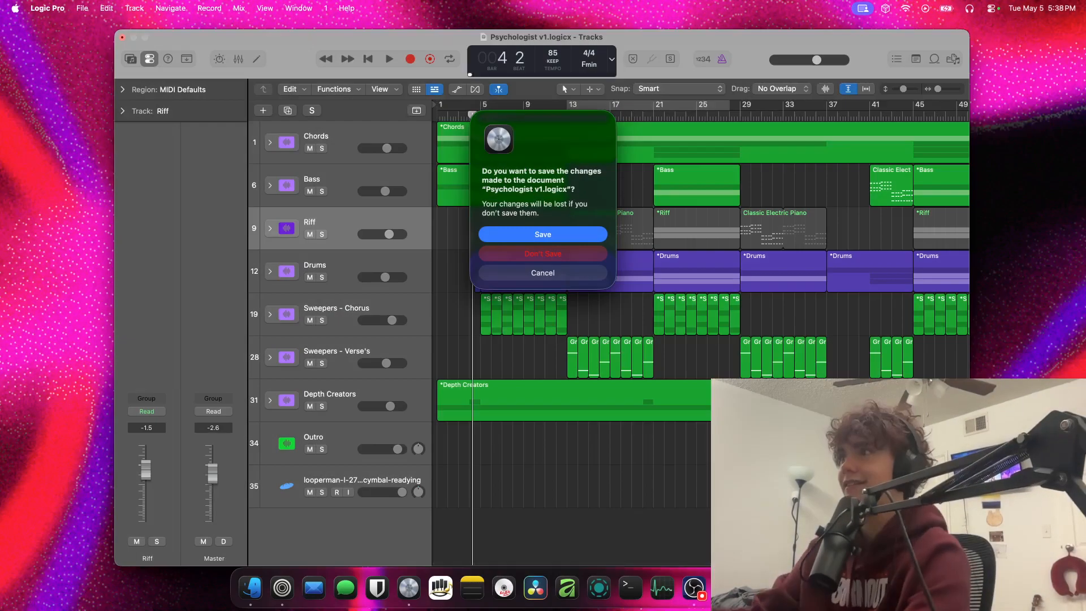
left_click(502, 253)
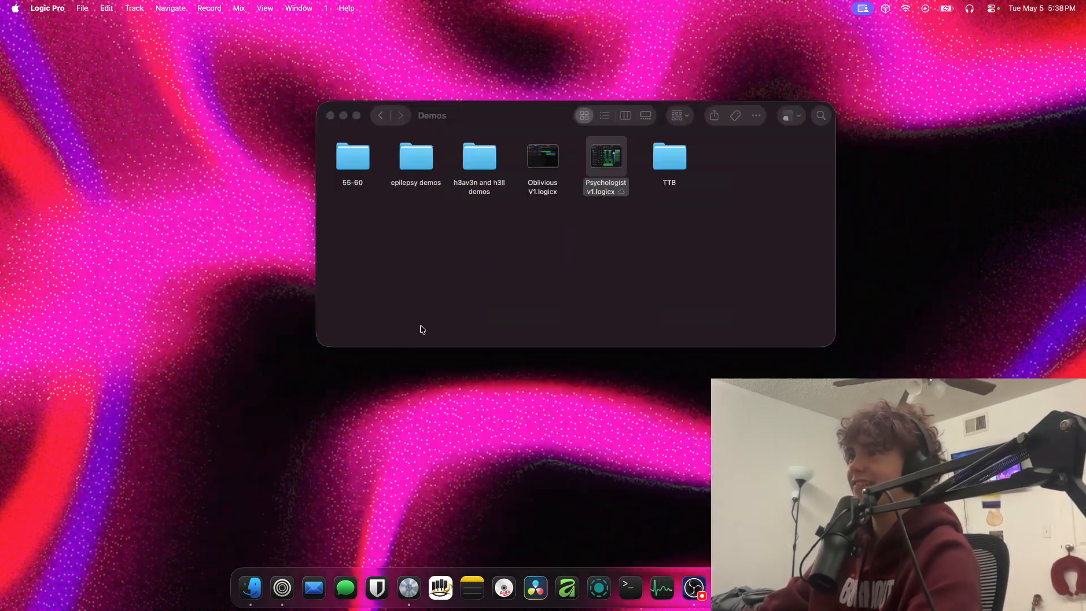
Browse from the 2025 folder into the Demos folder's 55-60 subfolder, and briefly select all three files there
left_click(380, 115)
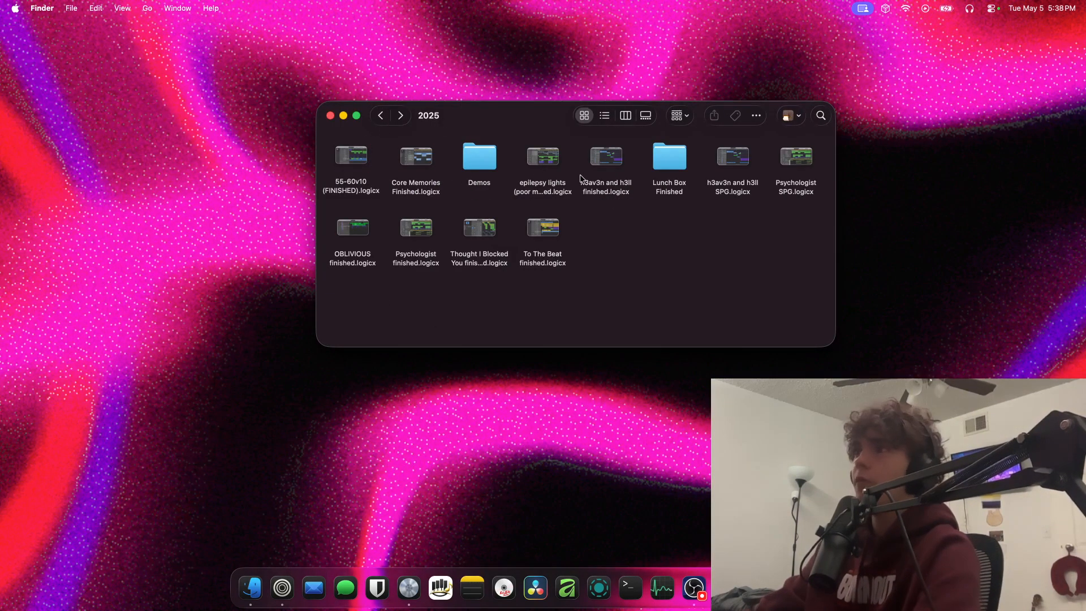
double_click(474, 149)
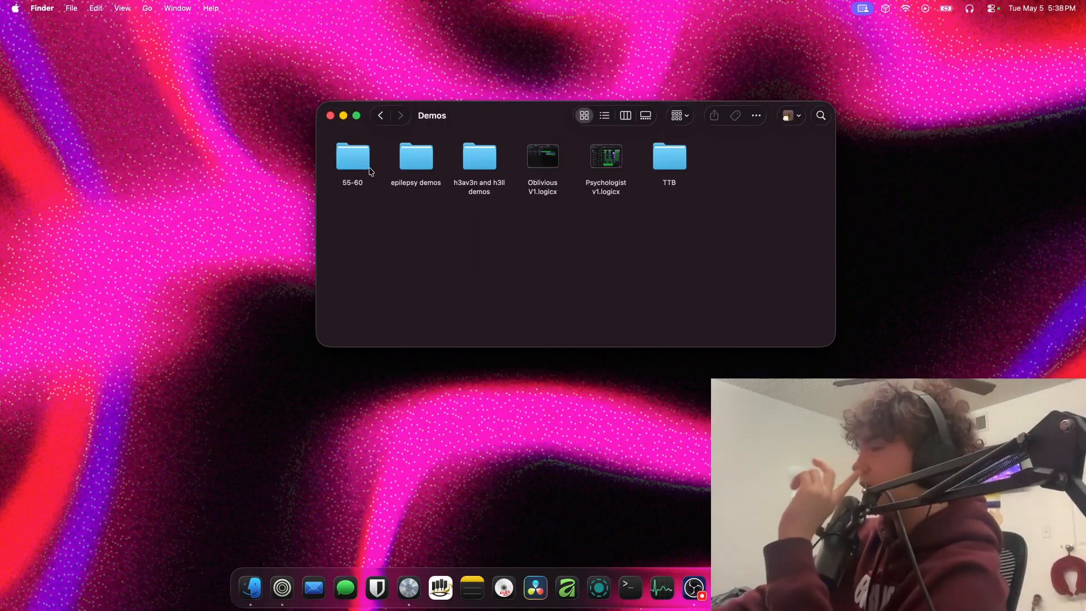
double_click(352, 157)
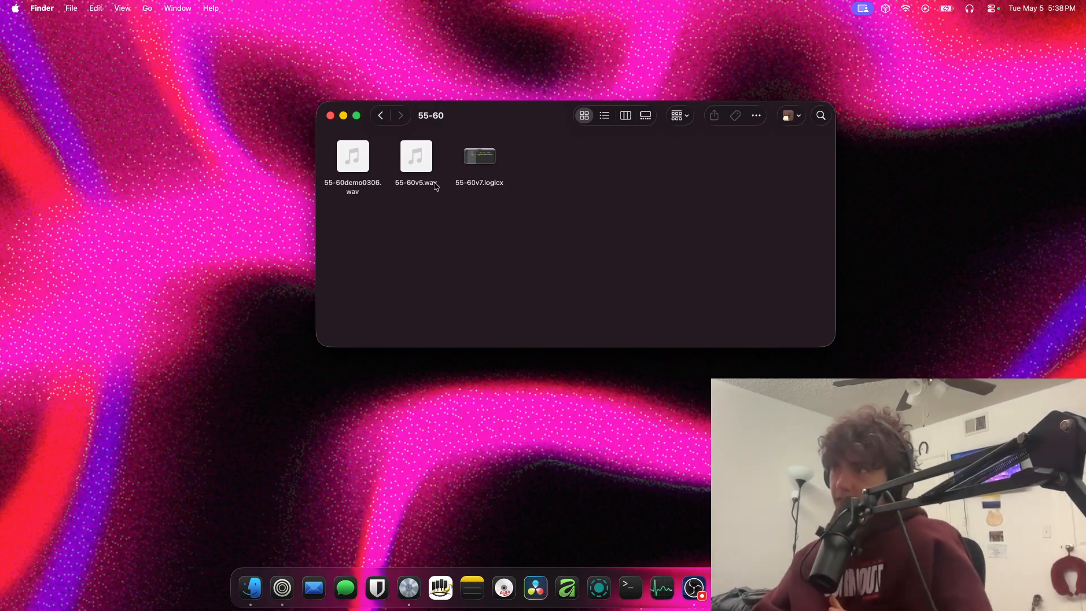
left_click_drag(481, 198, 370, 172)
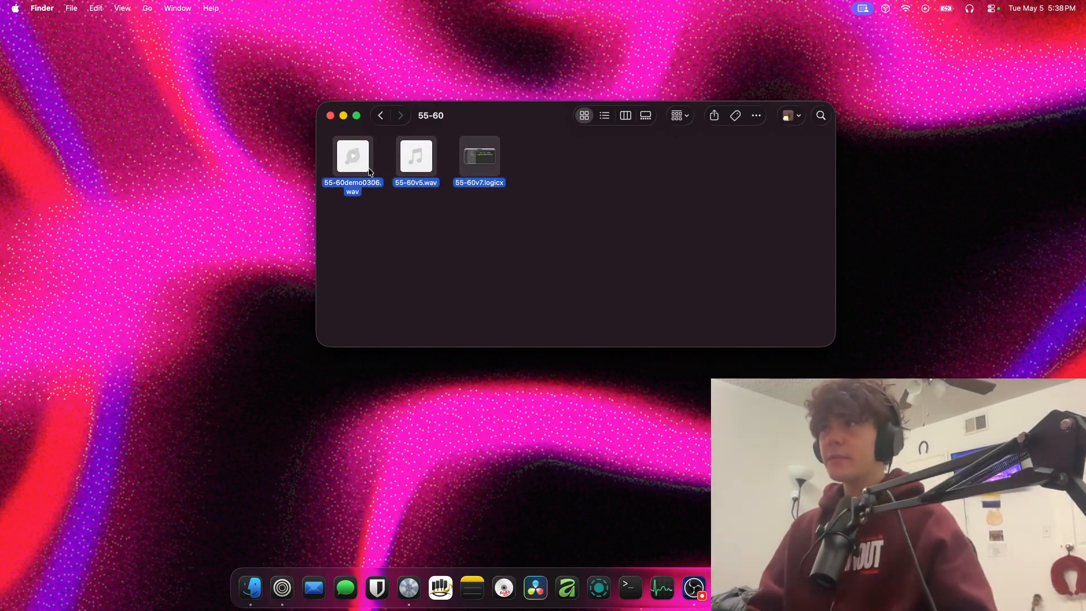
left_click(364, 223)
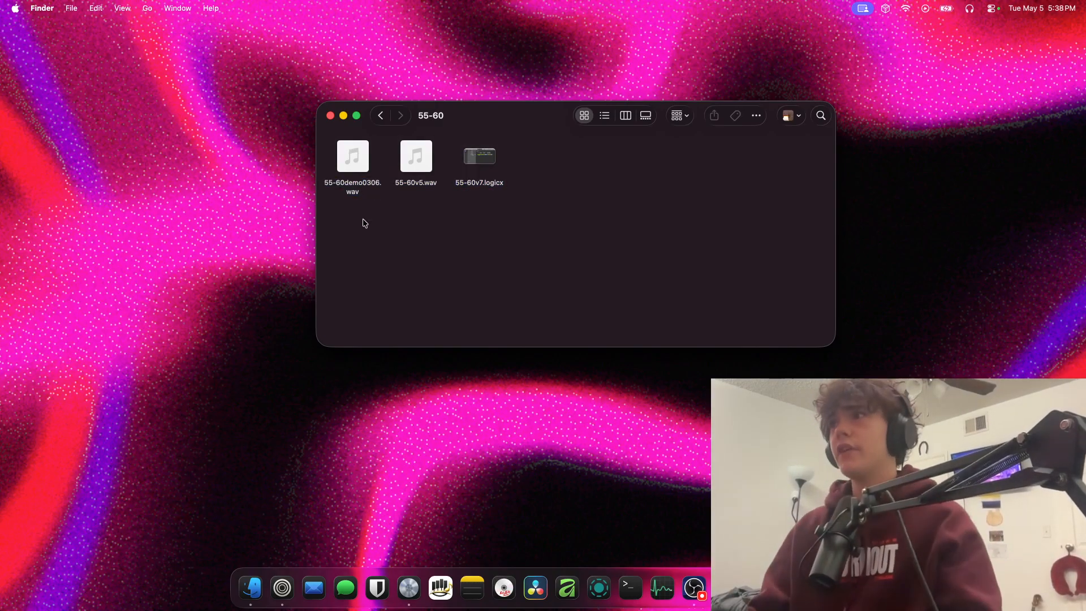
View the file information for 55-60demo0306.wav and close it again
right_click(348, 159)
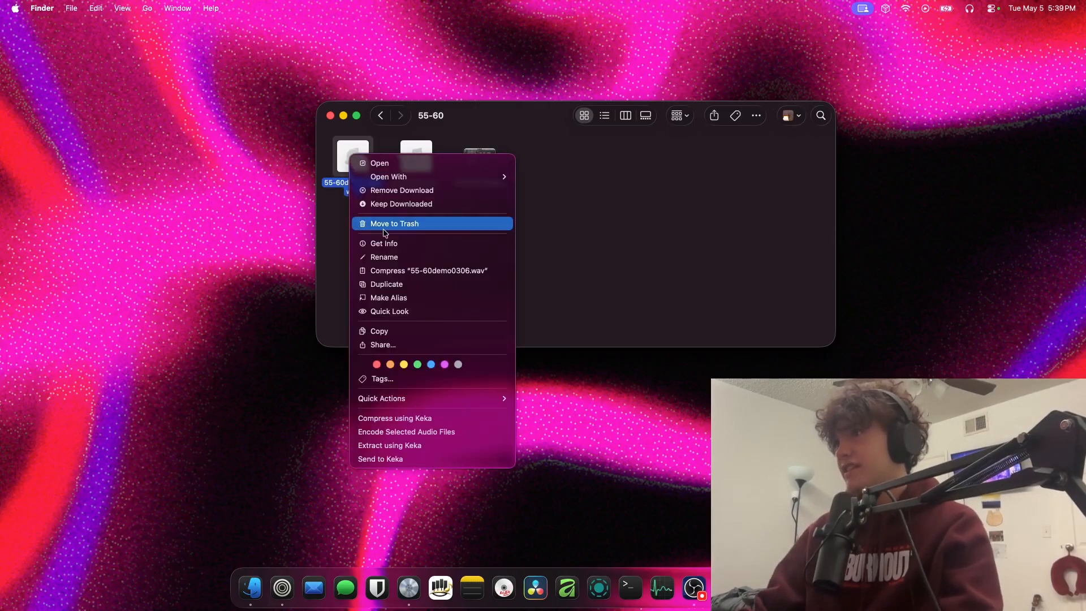
left_click(385, 242)
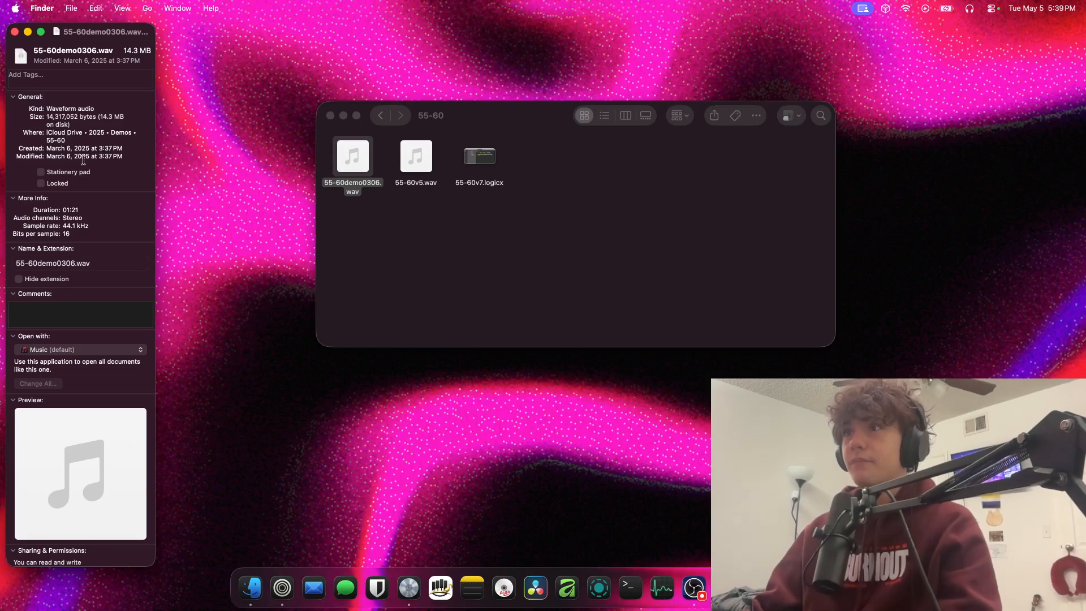
left_click(14, 32)
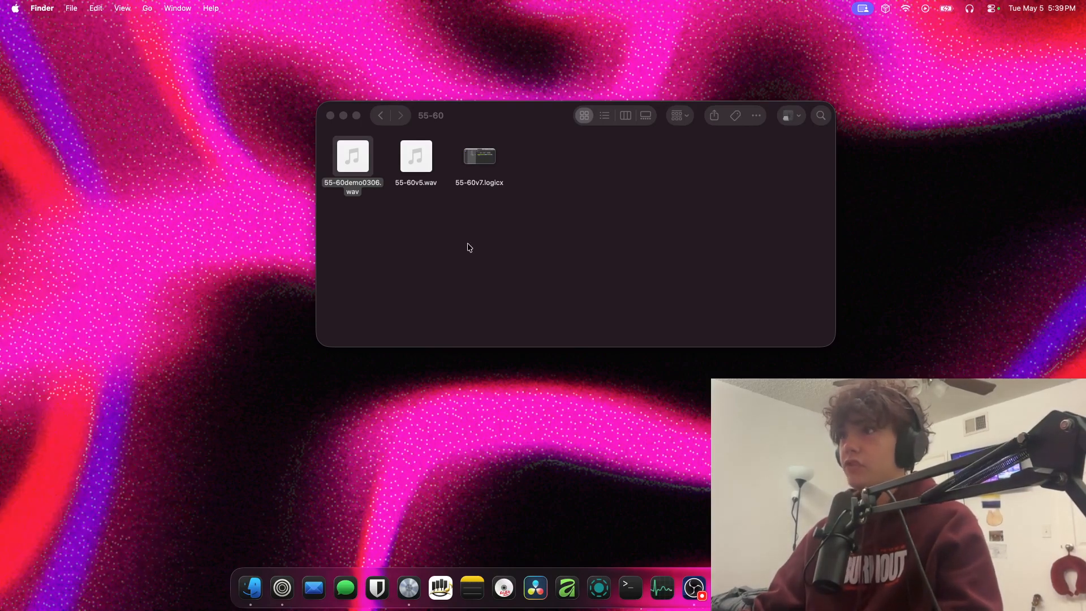
Examine the two audio demos in the 55-60 folder, 55-60demo0306.wav and 55-60v5.wav
left_click(351, 161)
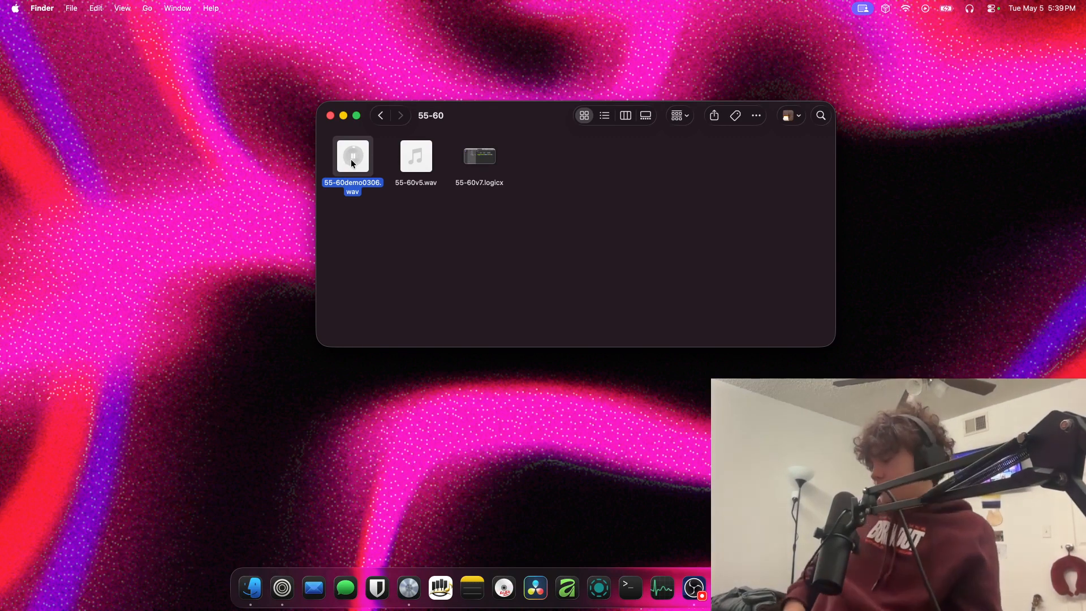
left_click(352, 162)
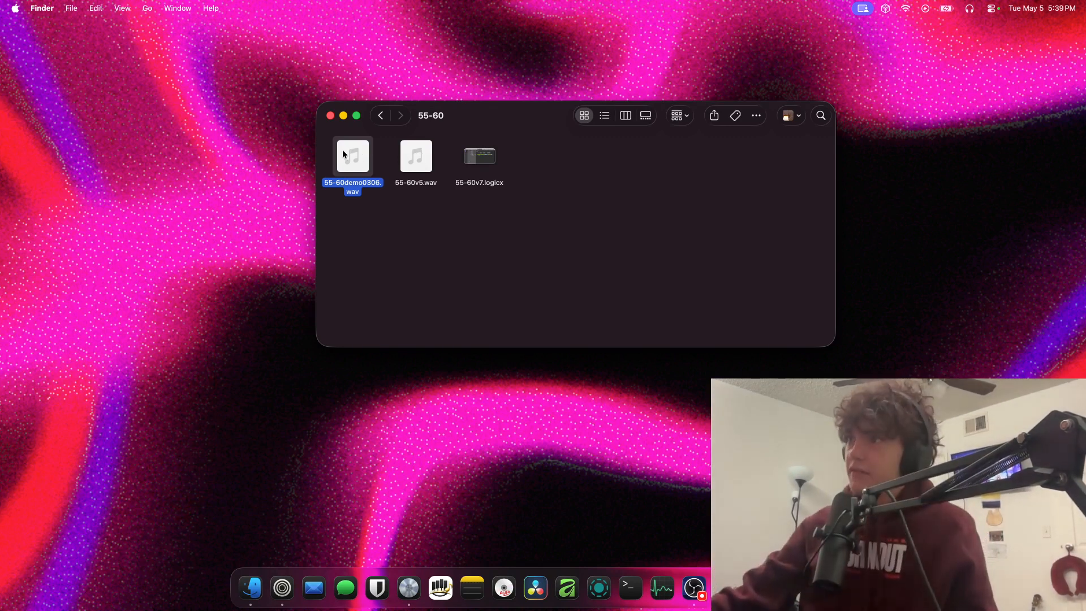
left_click(406, 161)
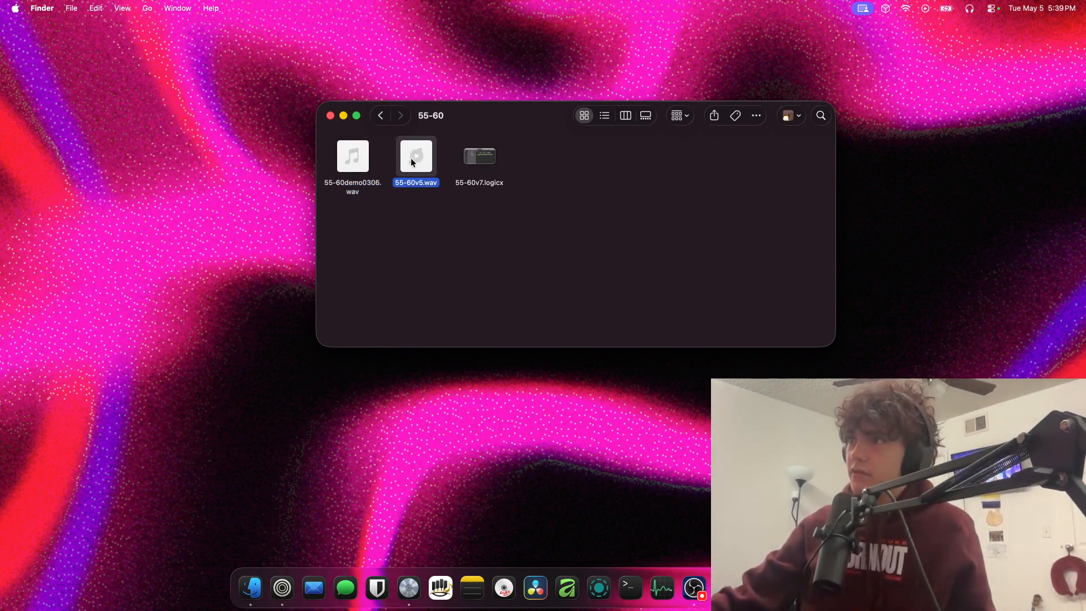
left_click(361, 156)
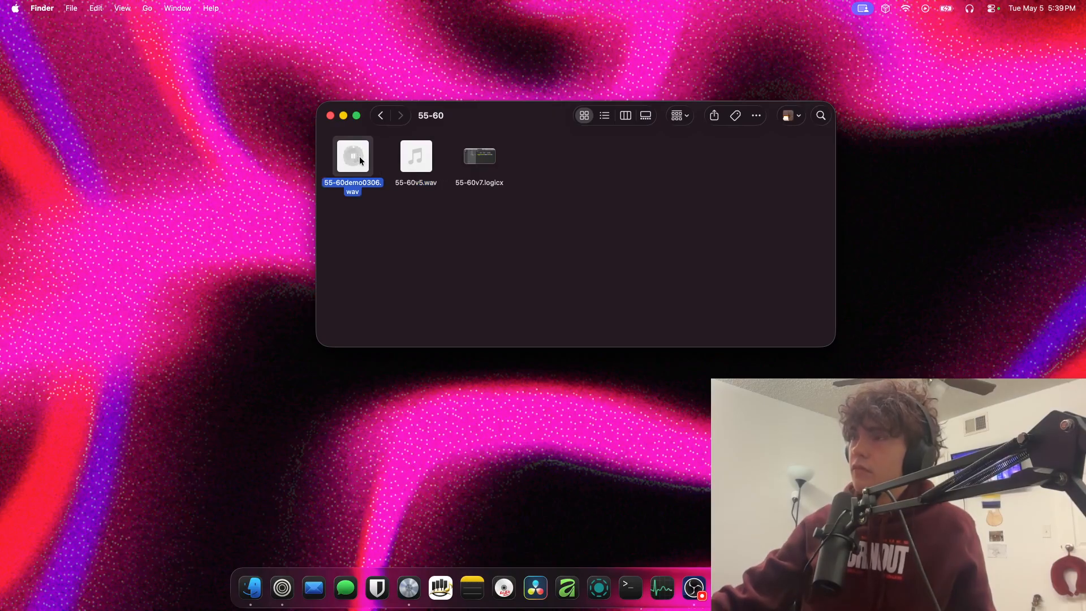
right_click(359, 158)
key("Escape")
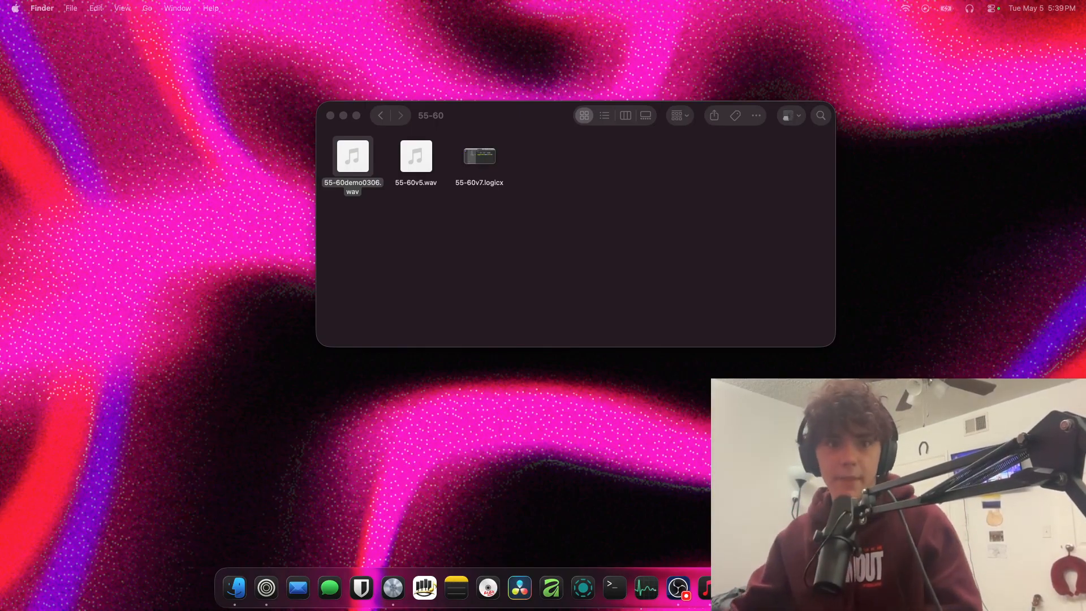
left_click(416, 158)
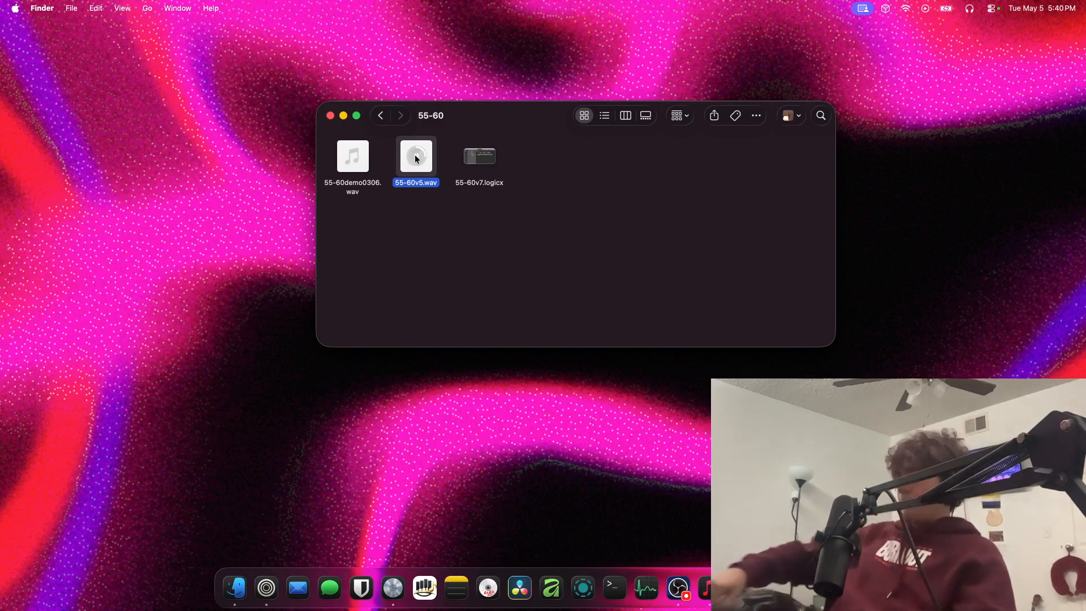
left_click(497, 199)
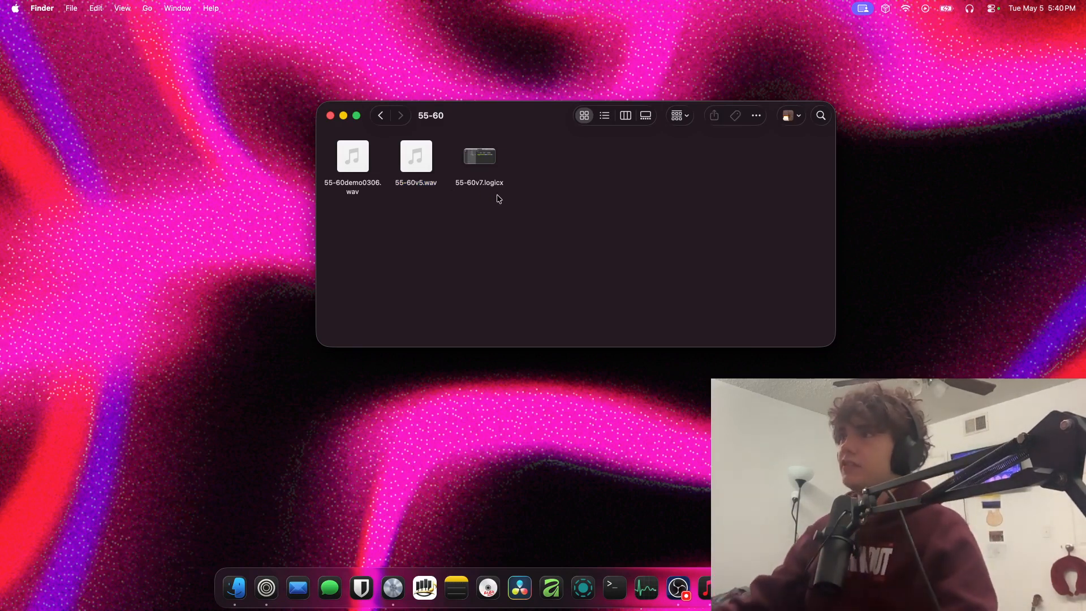
Return from the 55-60 demos to the 2025 folder and open the 55-60v10 (FINISHED) project
left_click(381, 115)
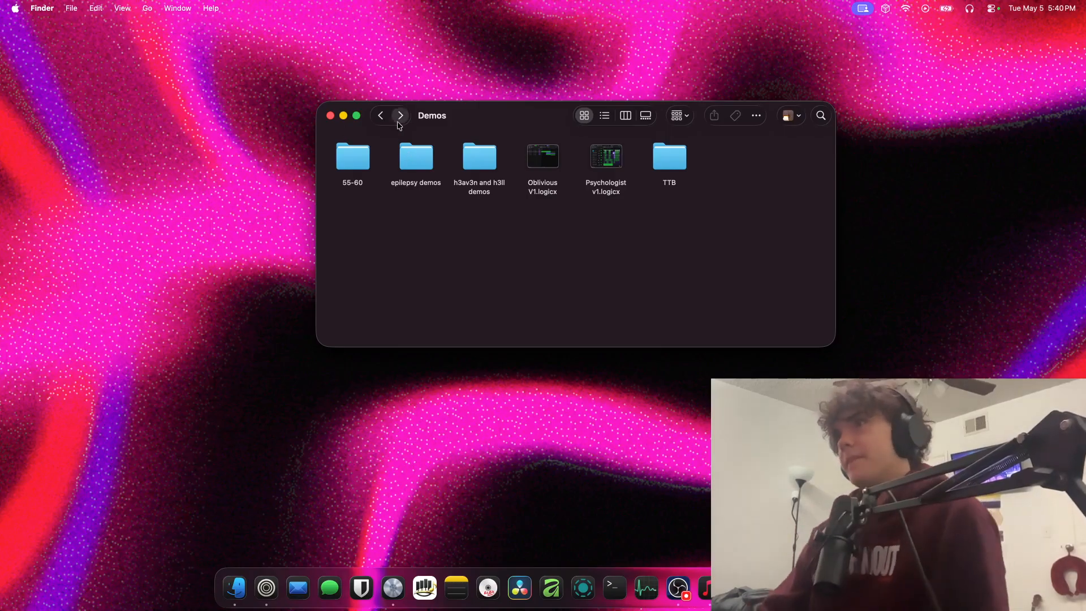
left_click(380, 115)
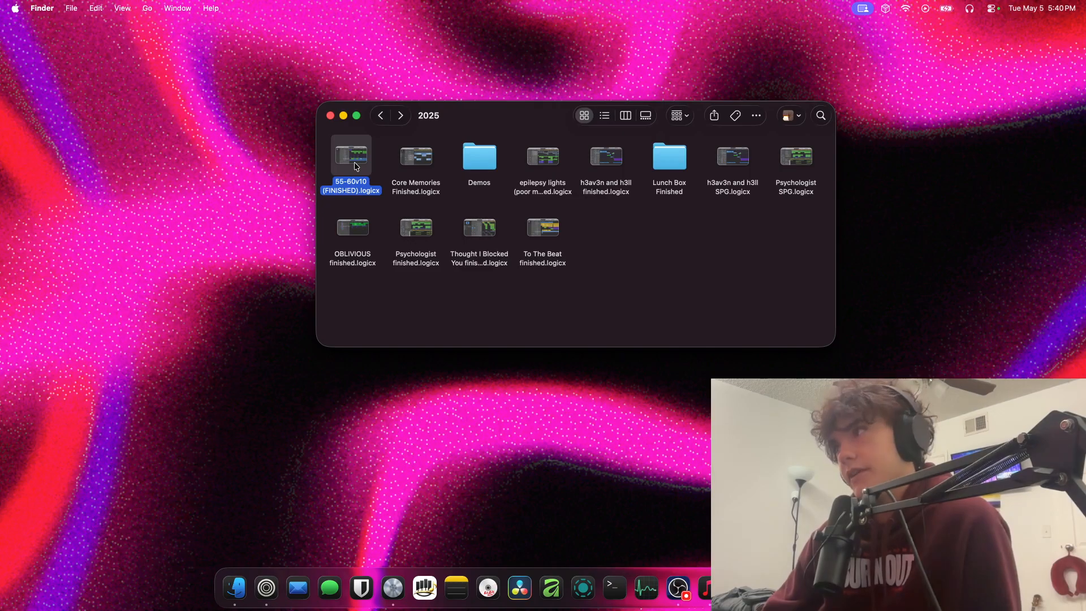
double_click(355, 163)
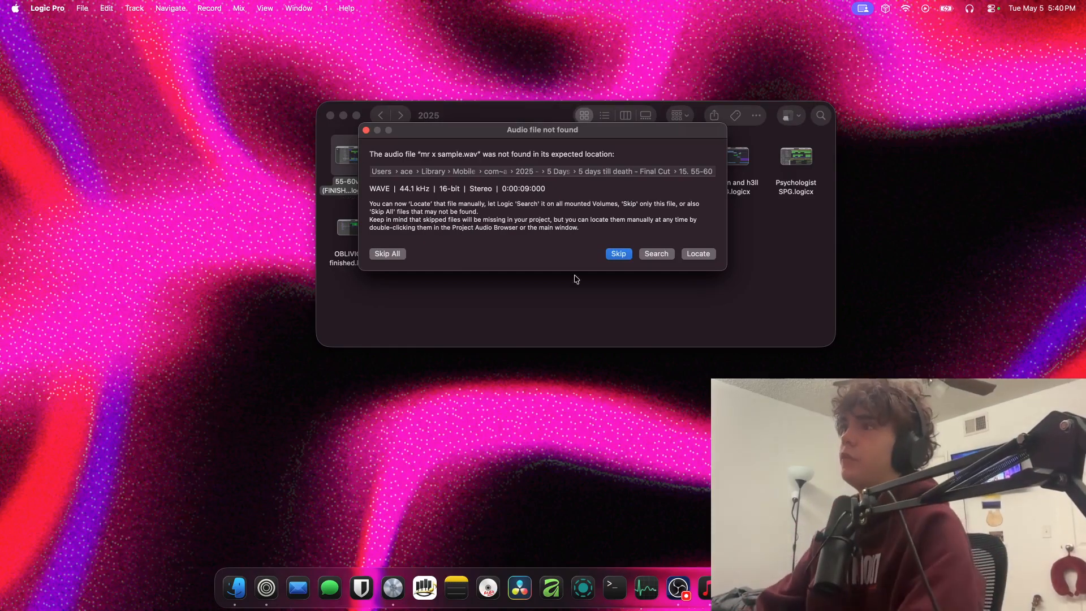
Skip all missing audio files while 55-60v10 loads, and continue past the list of unavailable plug-ins
left_click(629, 254)
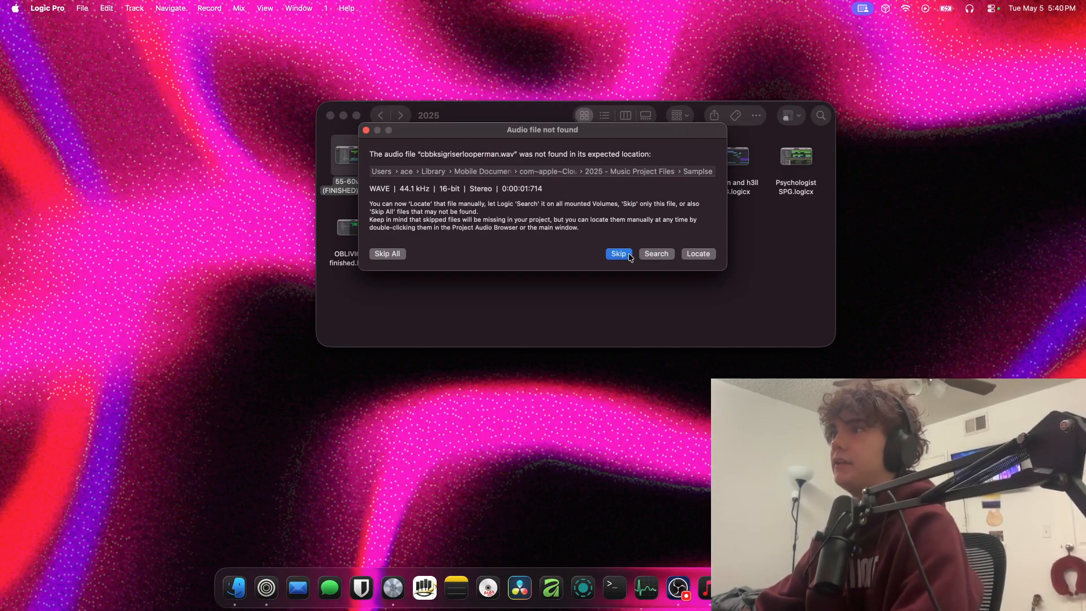
left_click(618, 254)
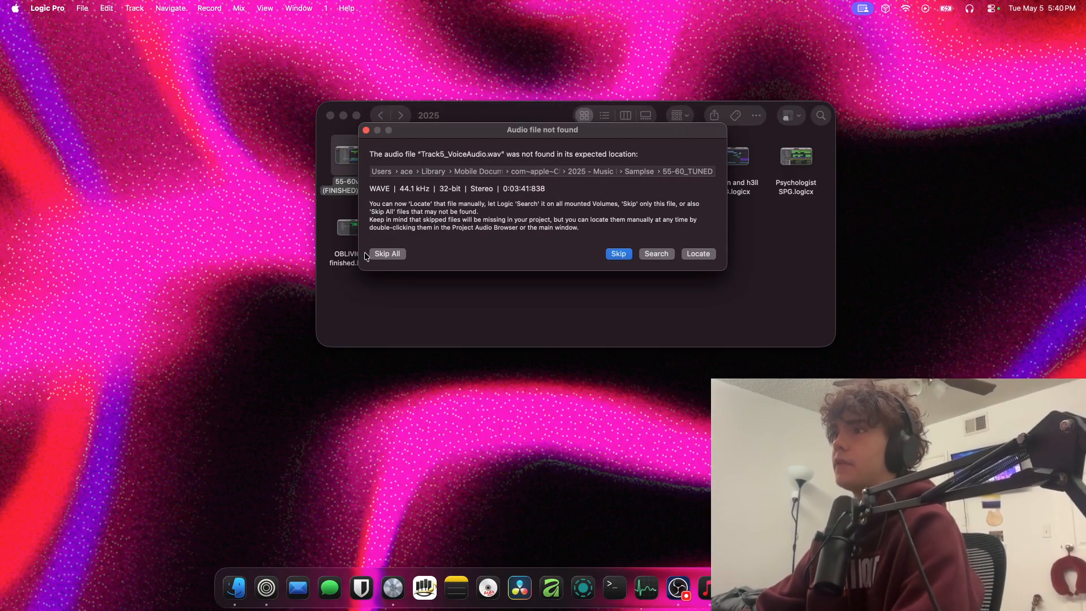
left_click(372, 255)
scroll(622, 239, "down", 1)
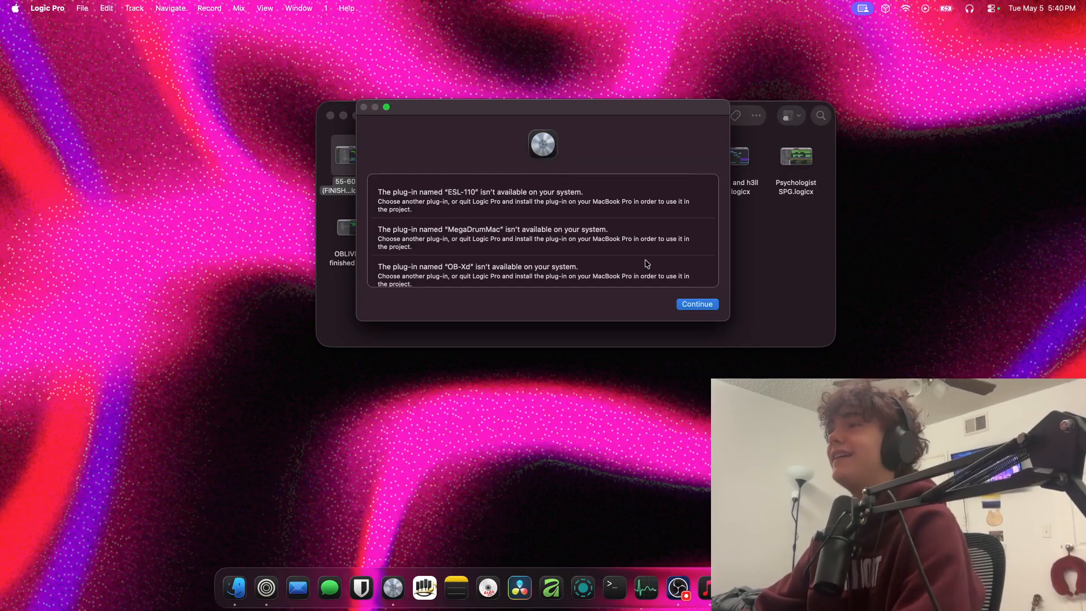
left_click(697, 304)
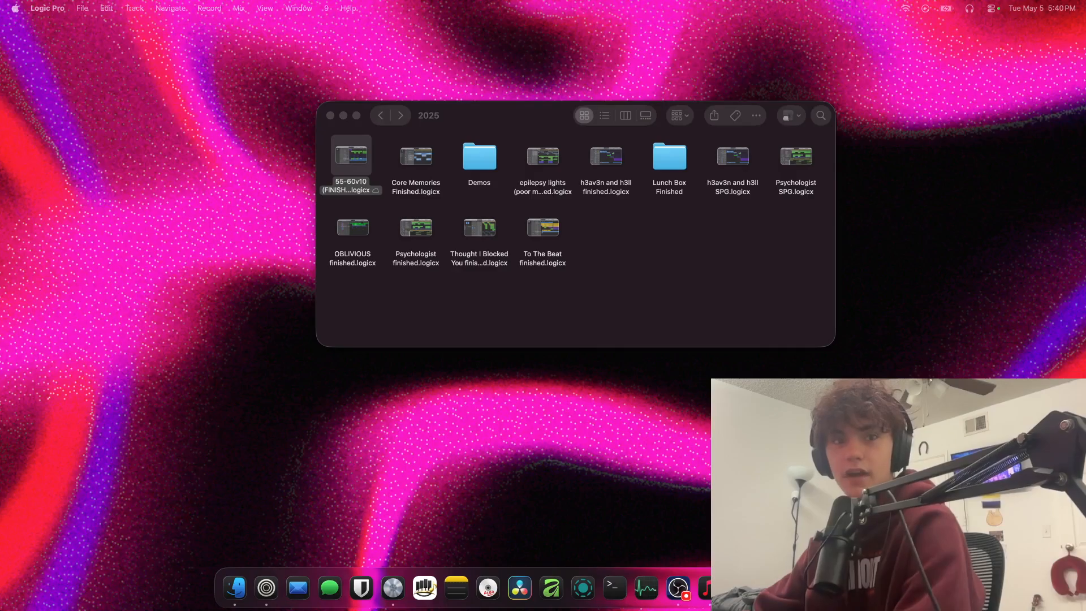
Switch back to Finder and select Core Memories Finished.logicx in the 2025 folder
left_click(625, 245)
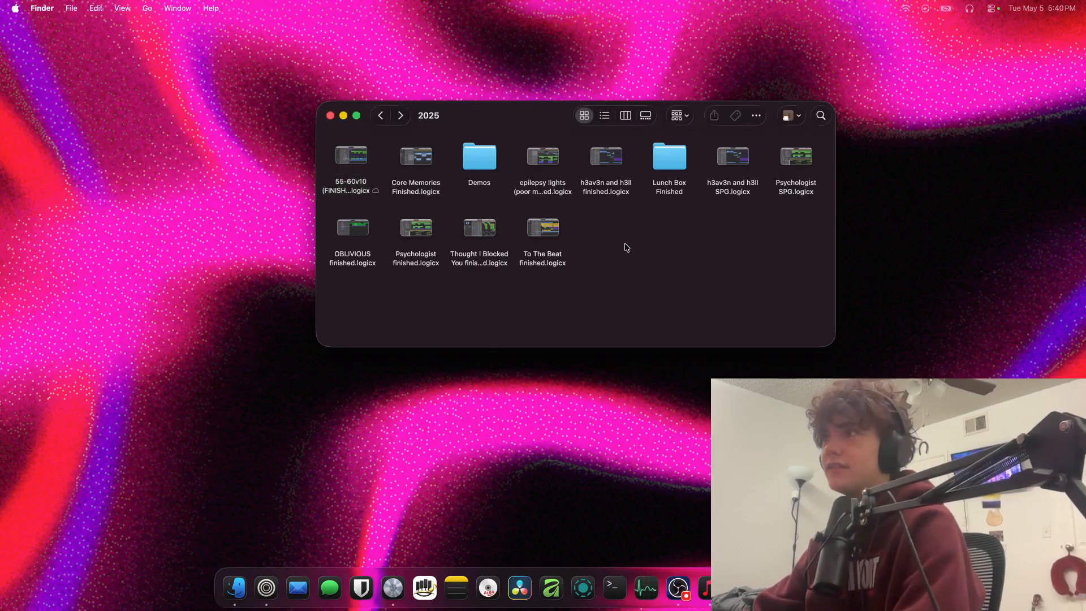
left_click(427, 165)
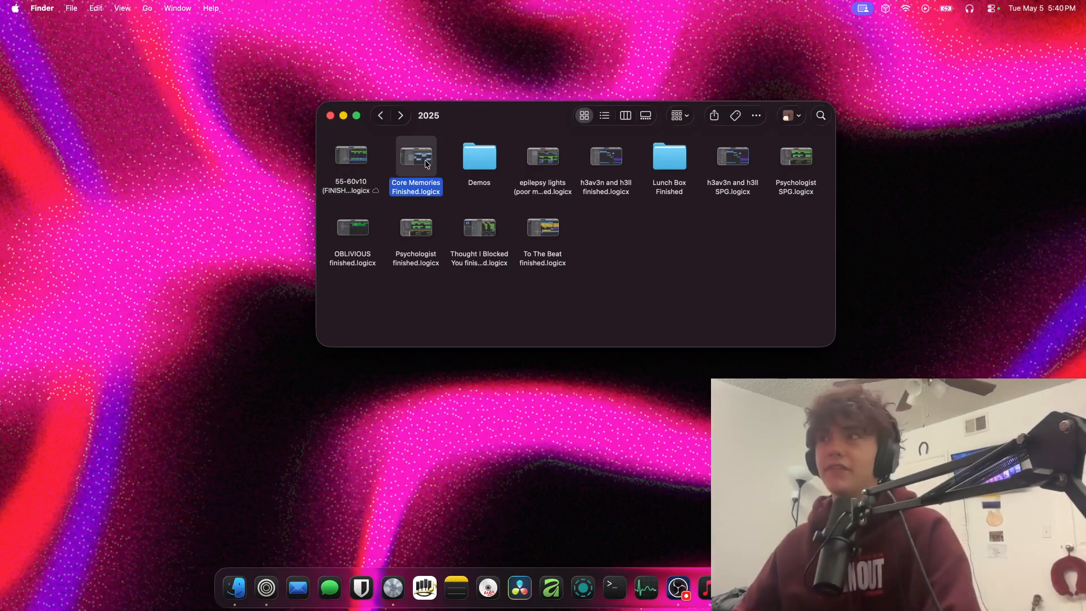
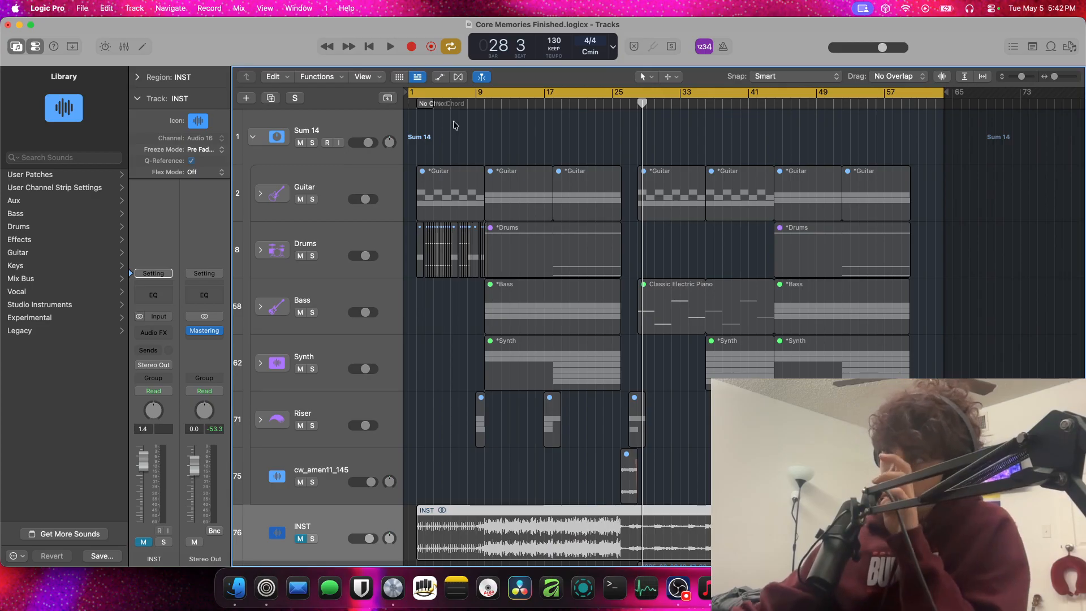
Select all regions belonging to the Sum 14 stack and unmute them
left_click_drag(986, 480, 281, 80)
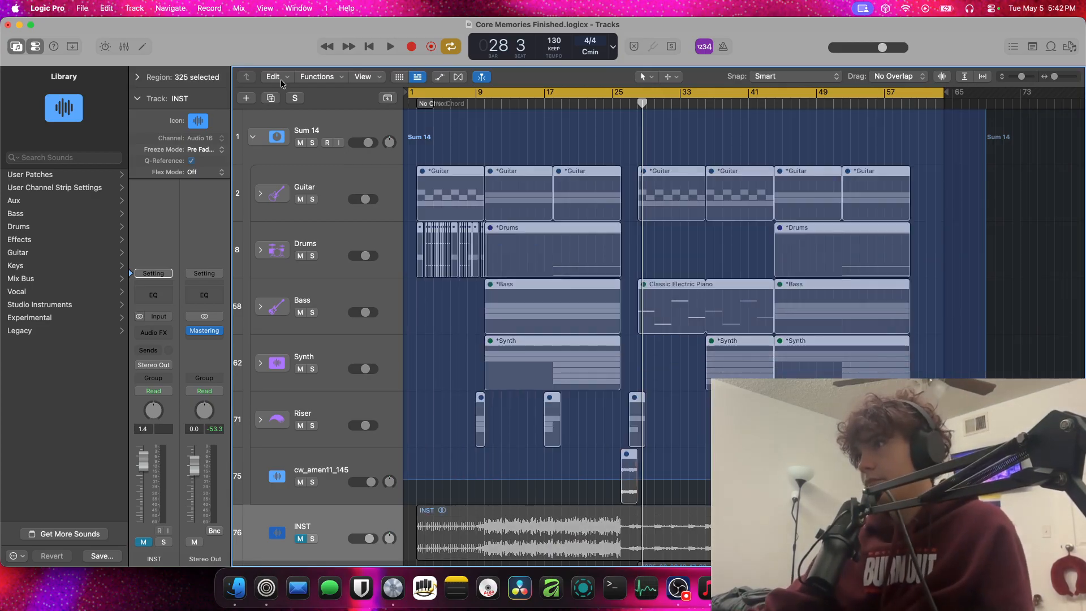
key("alt+m")
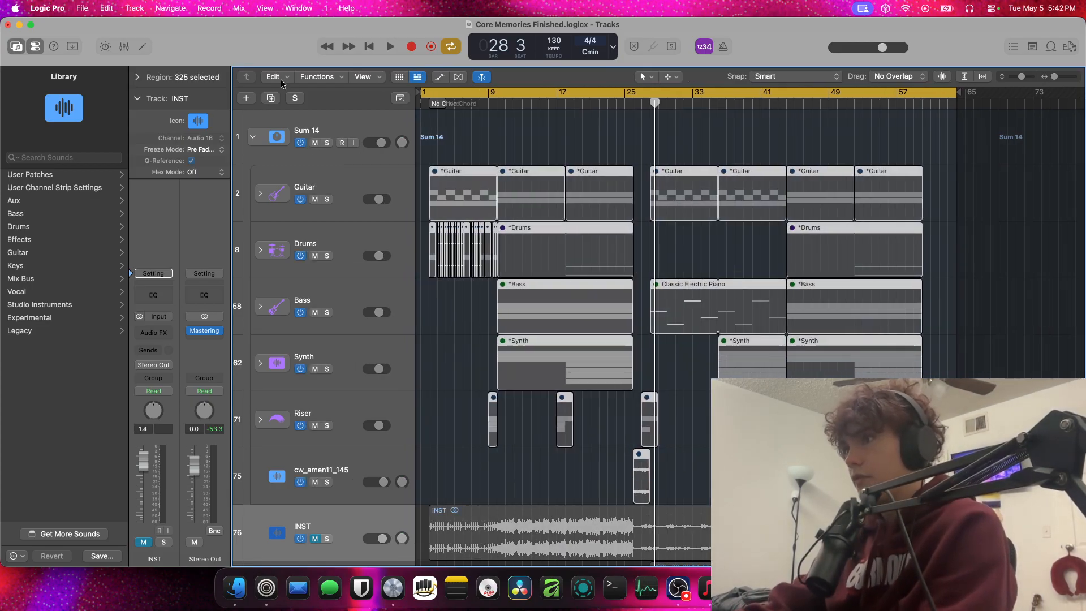
key("ctrl+m")
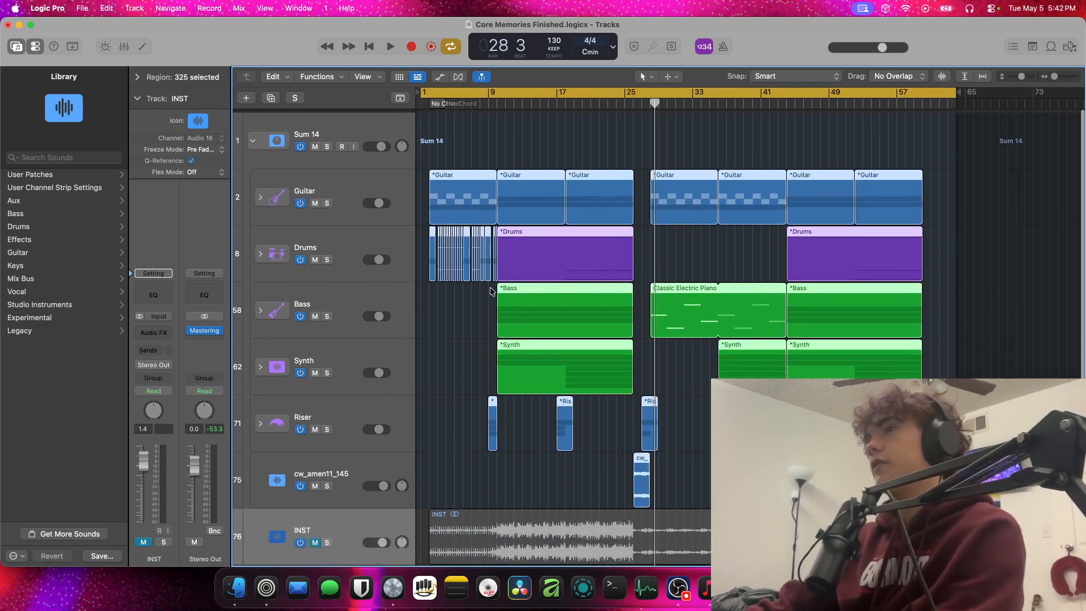
Return the playhead to the project start, expand the Guitar stack, and deselect its regions to inspect the sampled guitar tracks
left_click(324, 220)
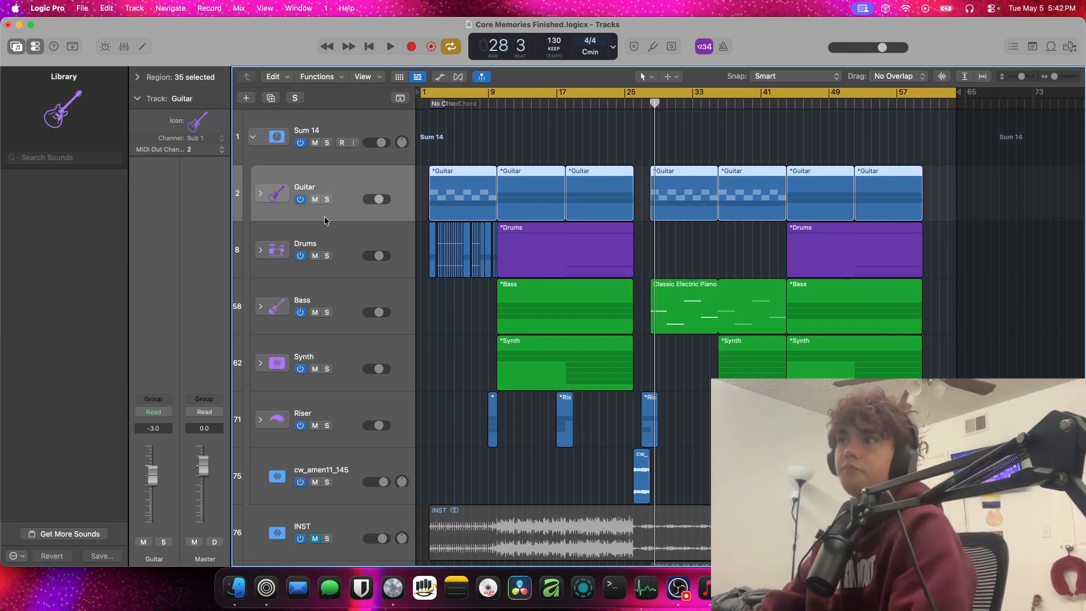
key("space")
key("space")
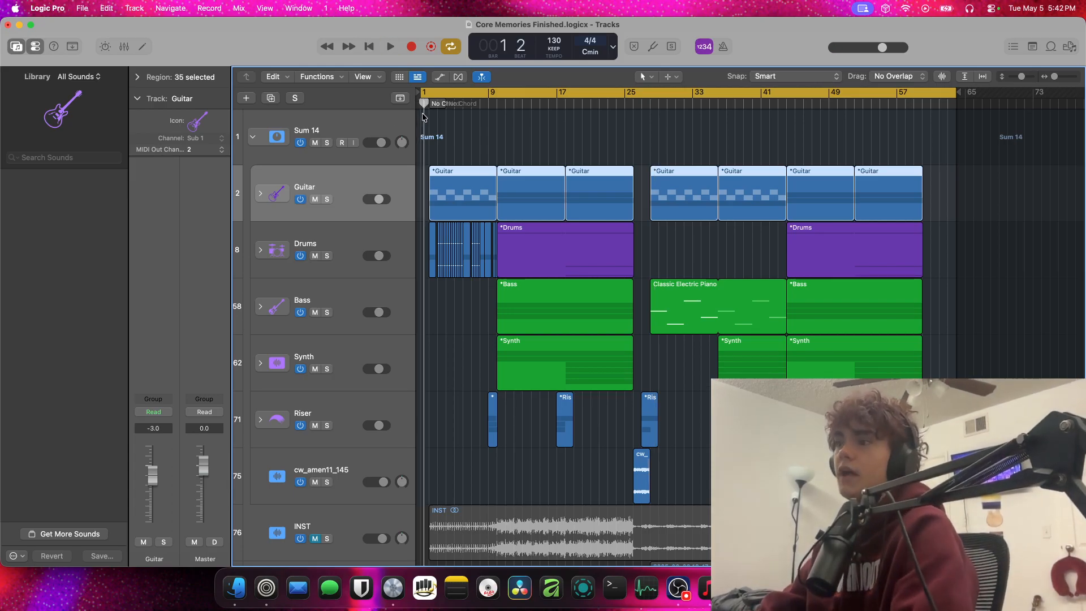
key("super+Right")
left_click(260, 194)
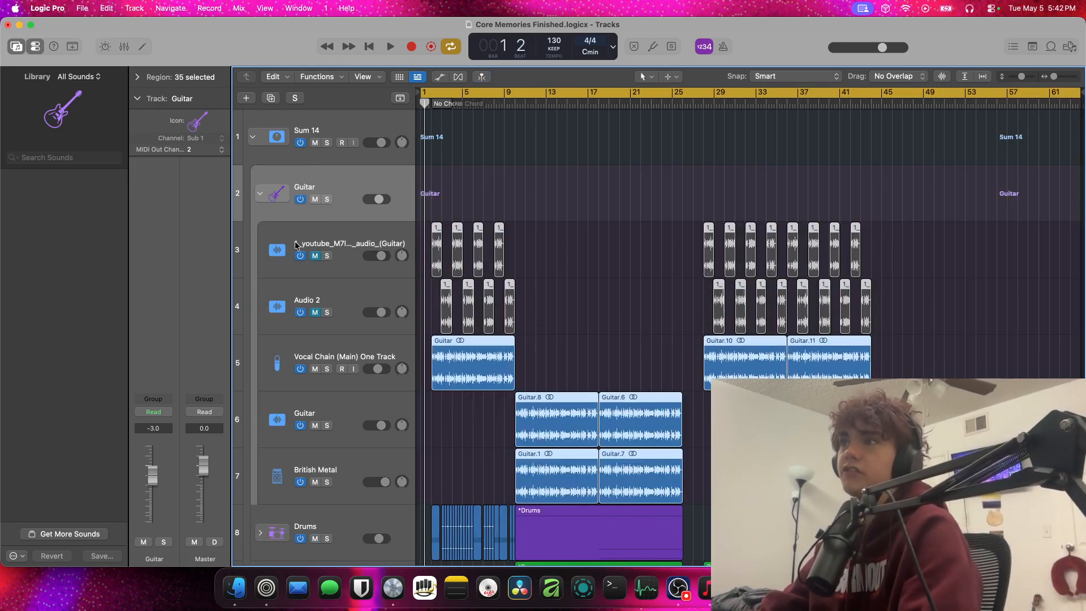
left_click(508, 267)
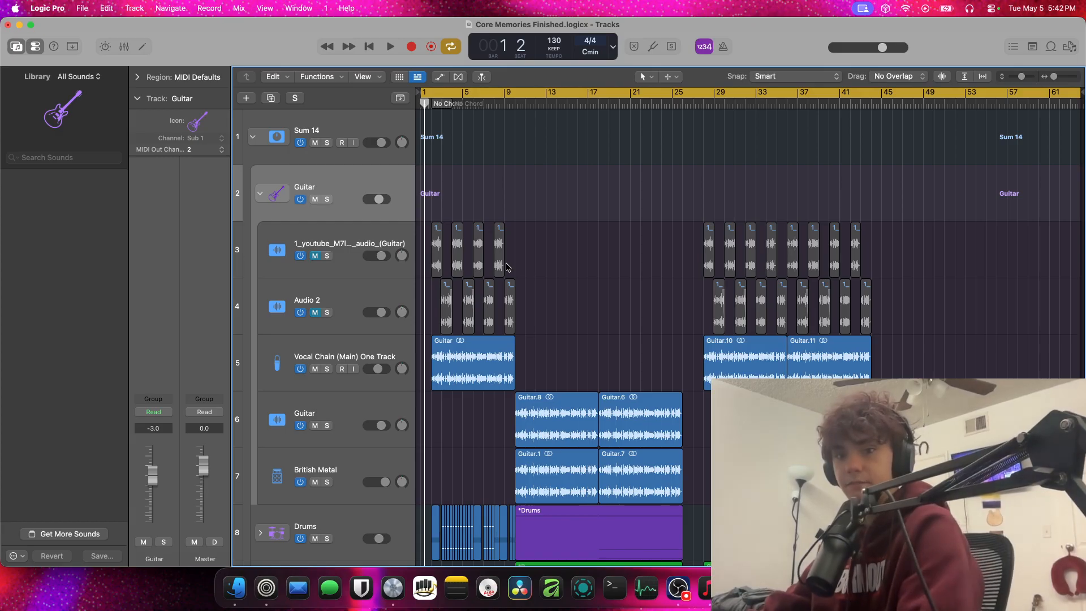
scroll(490, 265, "up", 5)
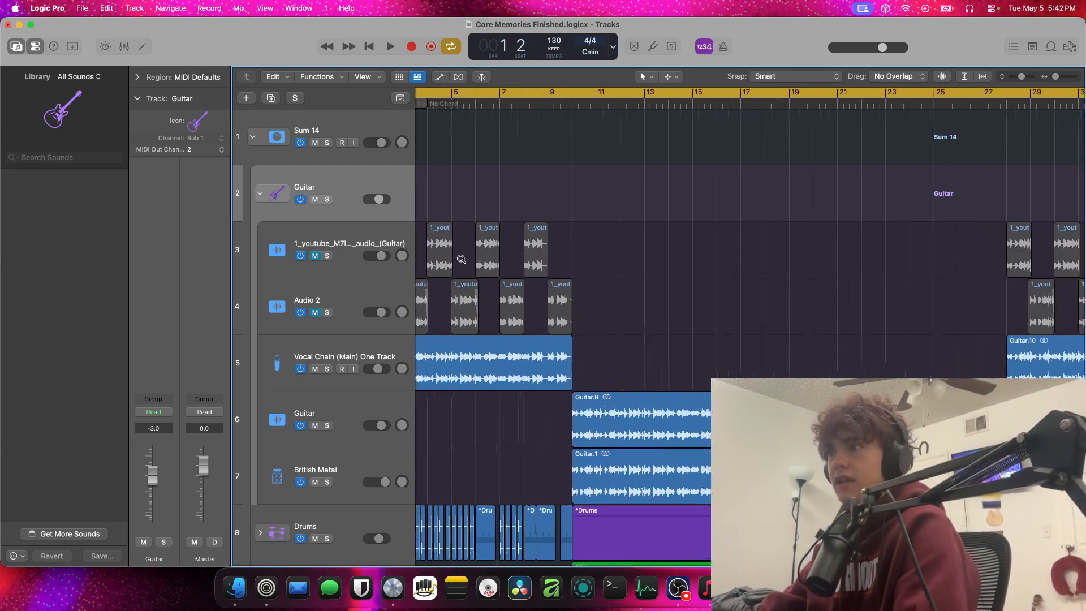
scroll(464, 259, "left", 3)
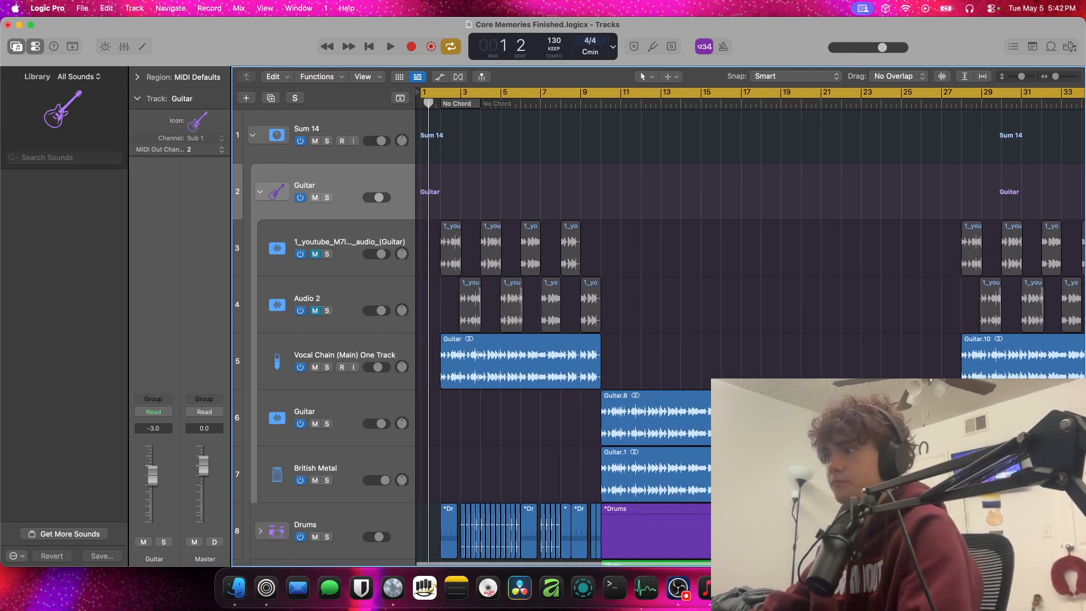
Switch to the Zen browser, search for "boywithuke absence" and open the PrimalXD video "BoyWithUke makes a new song on live! - Absence* snippet"
key("super+Tab")
key("super+t")
type("boywi")
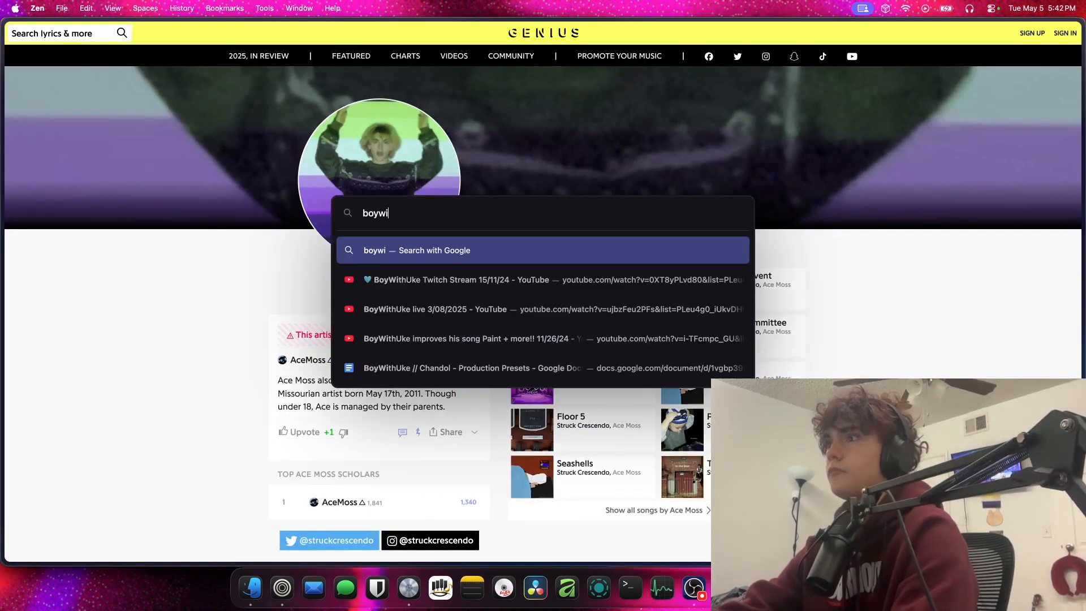
type("thuke absence")
key("Return")
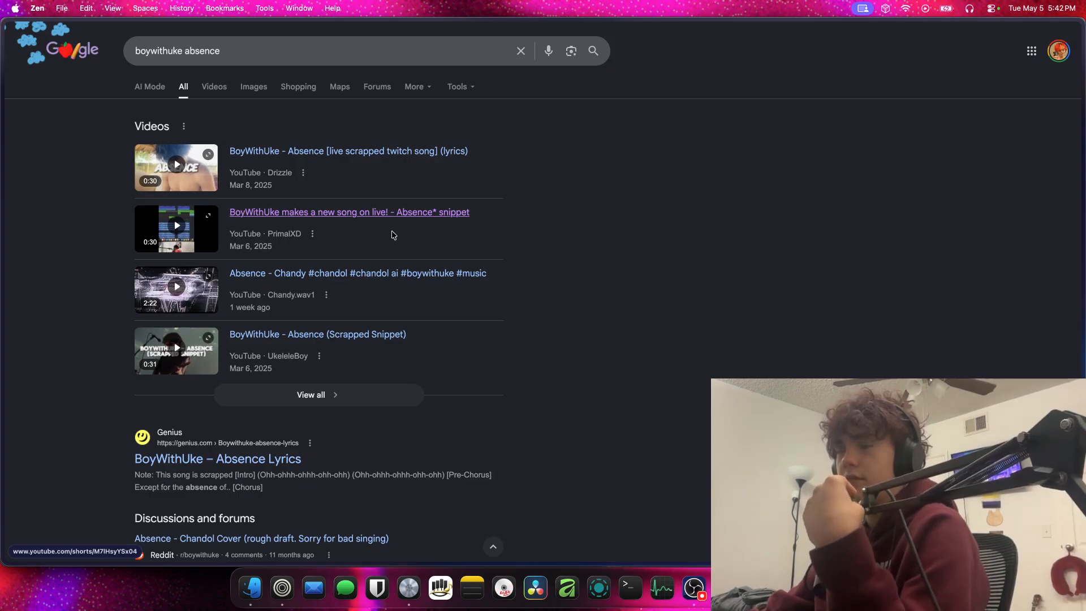
left_click(181, 232)
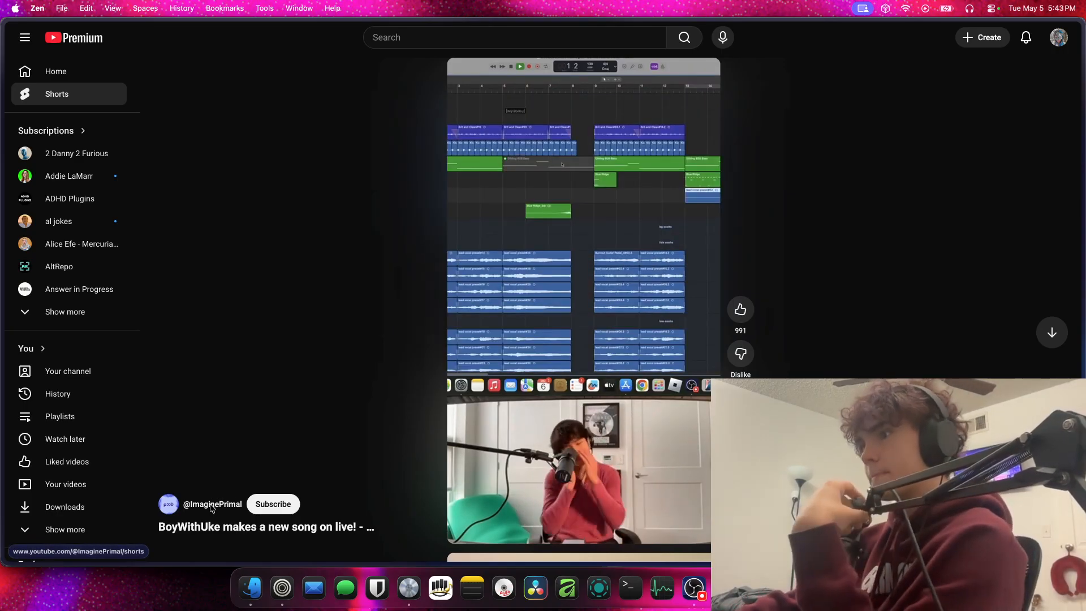
Open "How To Make A Song In Under An Hour" from the PrimalXD channel's Shorts and skip close to its end
left_click(211, 503)
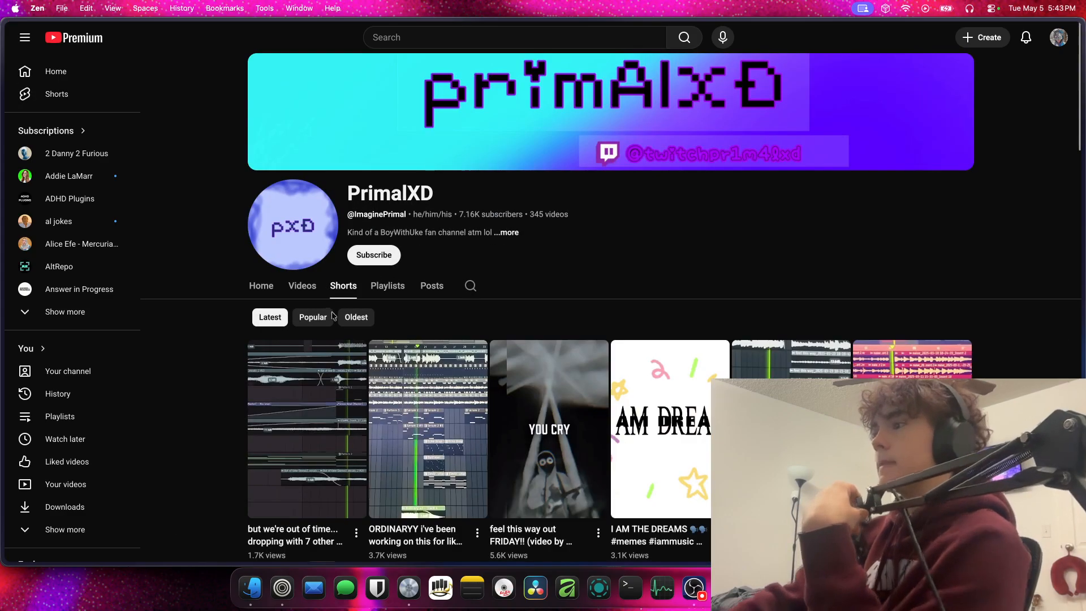
scroll(339, 314, "down", 8)
left_click(416, 305)
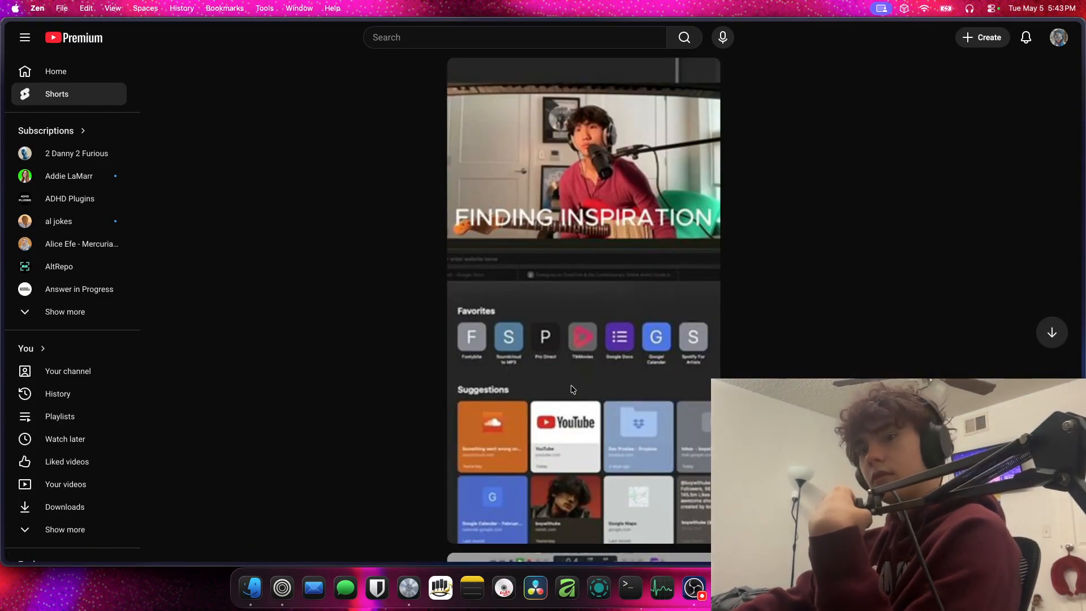
scroll(633, 321, "down", 2)
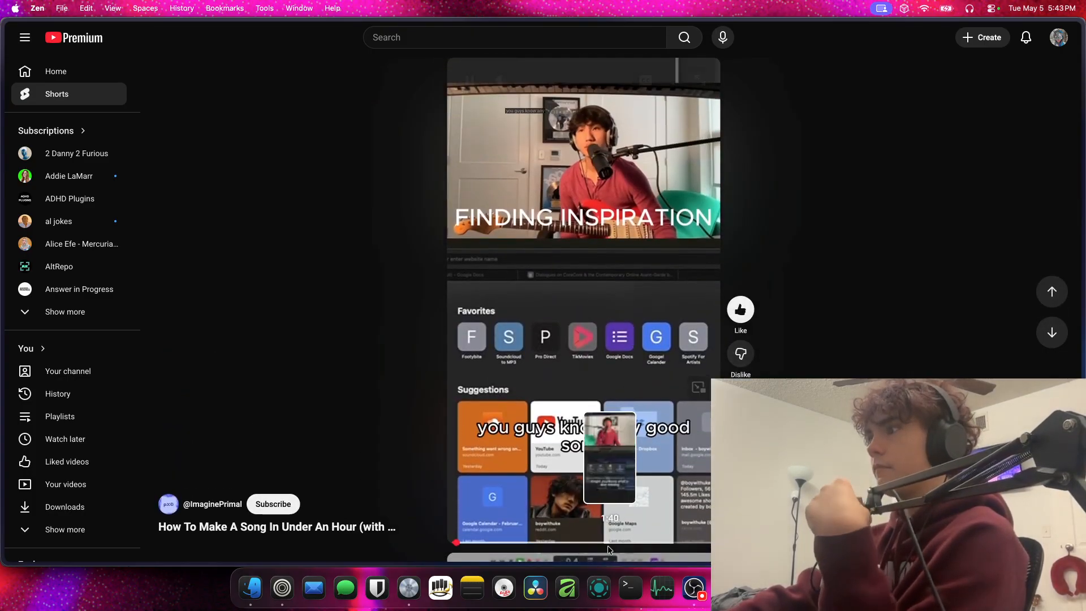
left_click(692, 544)
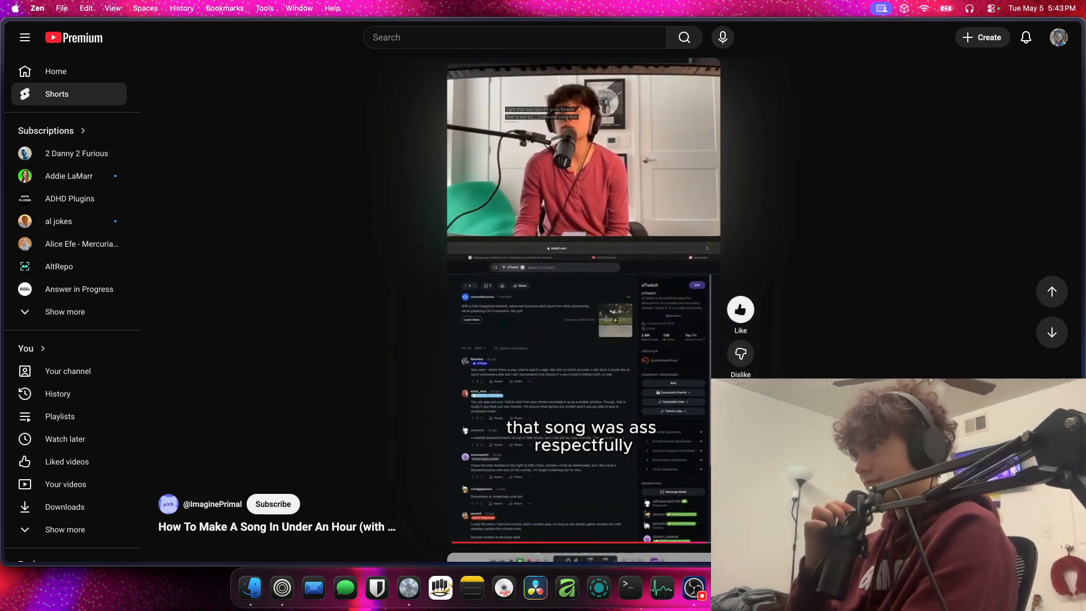
Go back to the BoyWithUke Absence snippet Short, pause it, and switch to Logic Pro
key("Down")
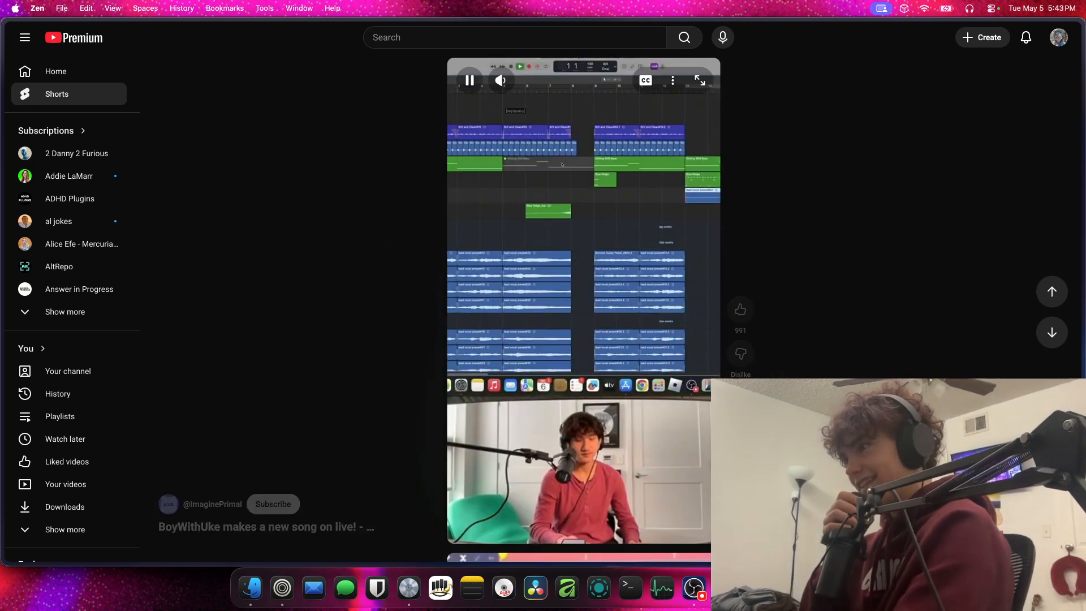
key("space")
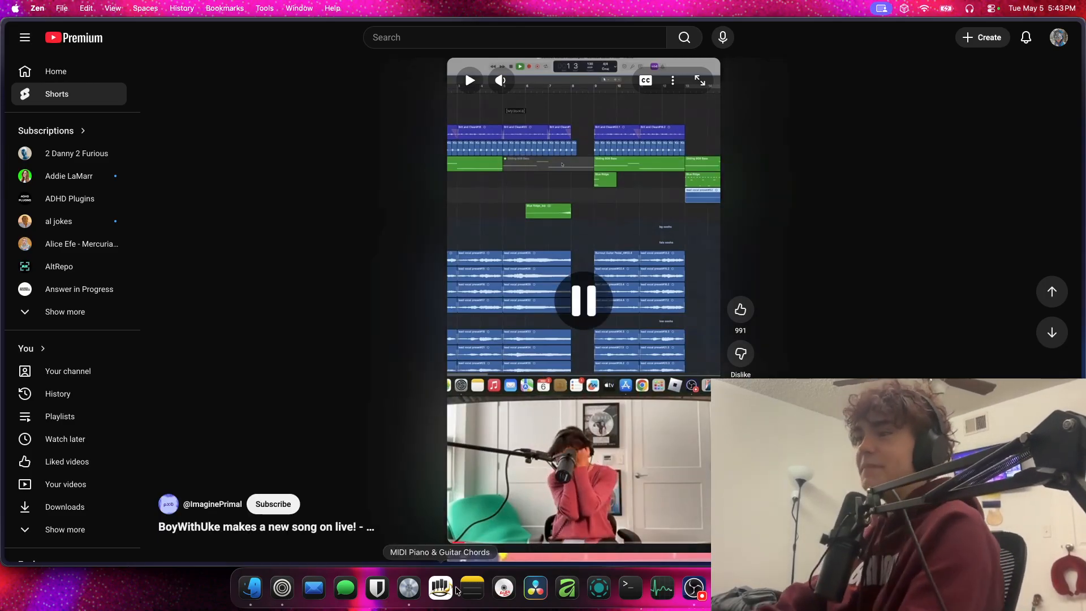
left_click(420, 592)
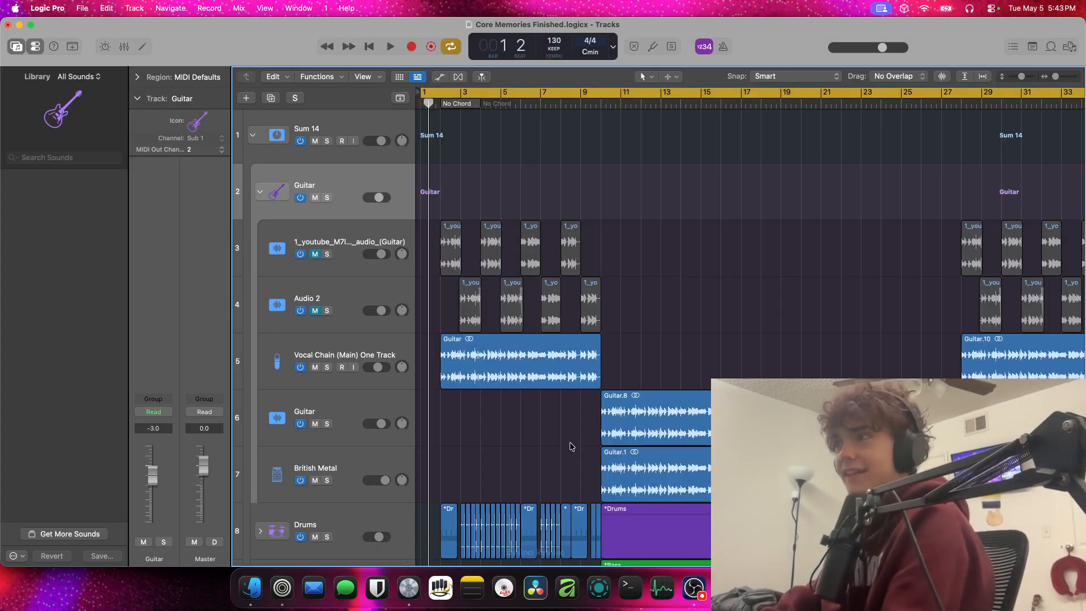
Mute the Vocal Chain (Main) One Track in the Guitar stack and set the cycle range from bar 2 to bar 10
left_click(315, 367)
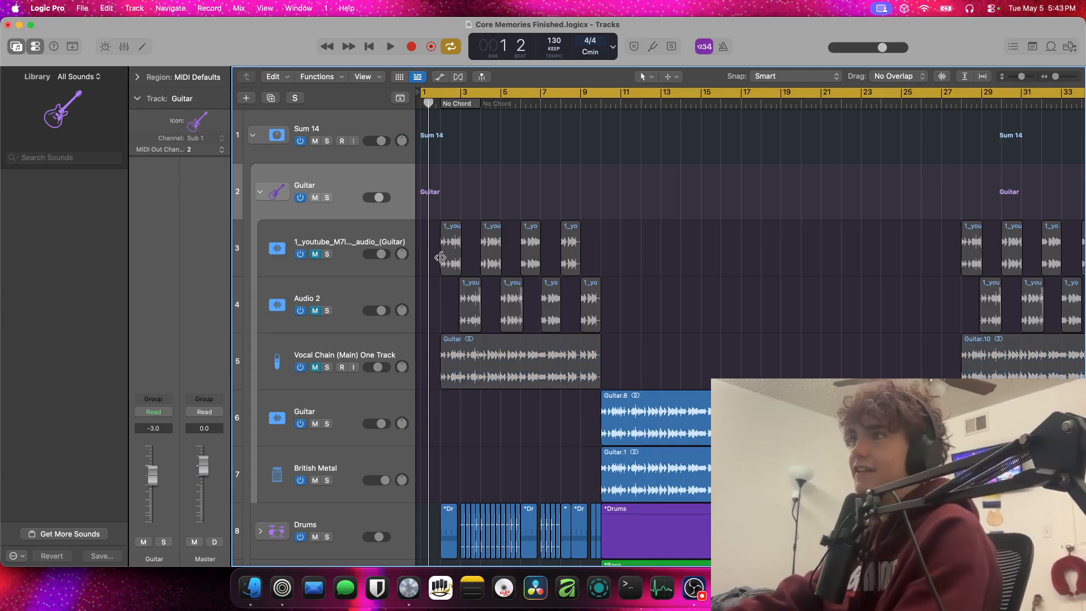
left_click(501, 90)
left_click(585, 94)
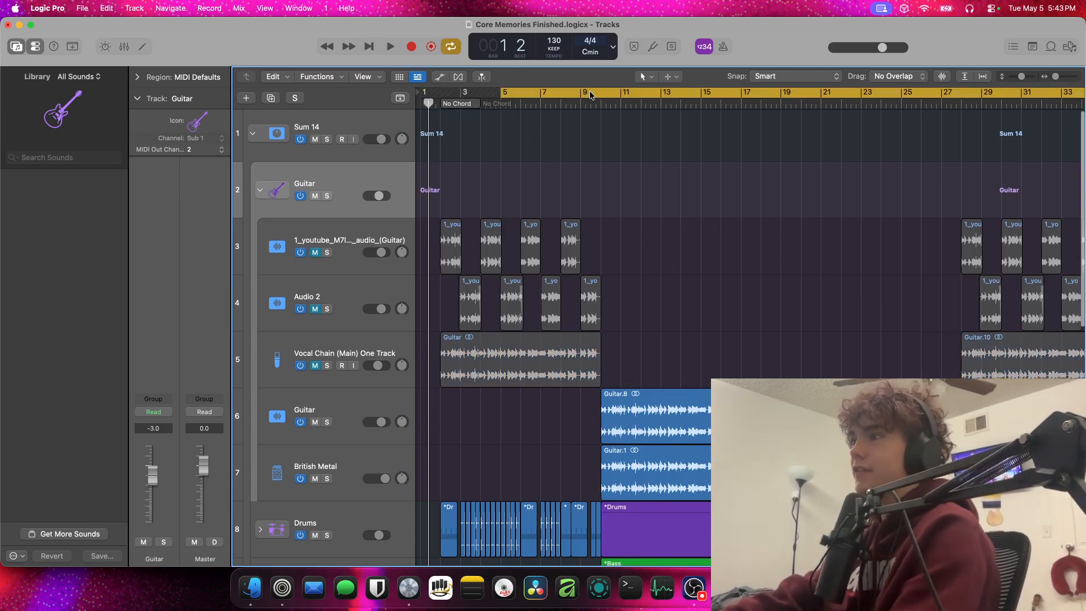
left_click_drag(603, 95, 443, 94)
left_click(588, 94)
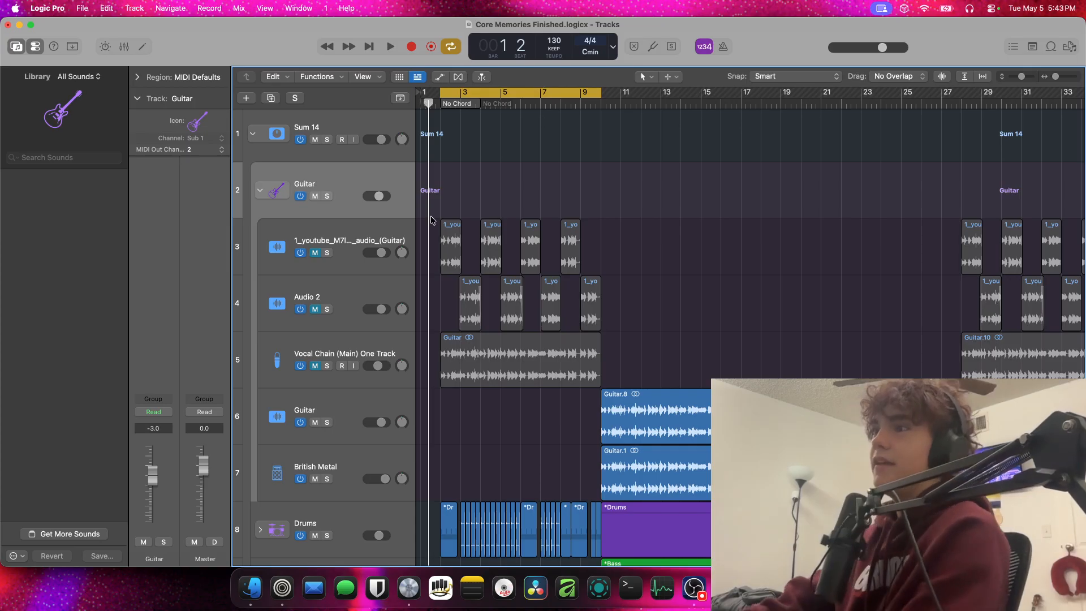
Unmute the Guitar stack's Vocal Chain (Main) One Track, audition it soloed over the cycle range, and turn its solo off
left_click(315, 366)
left_click(327, 365)
key("space")
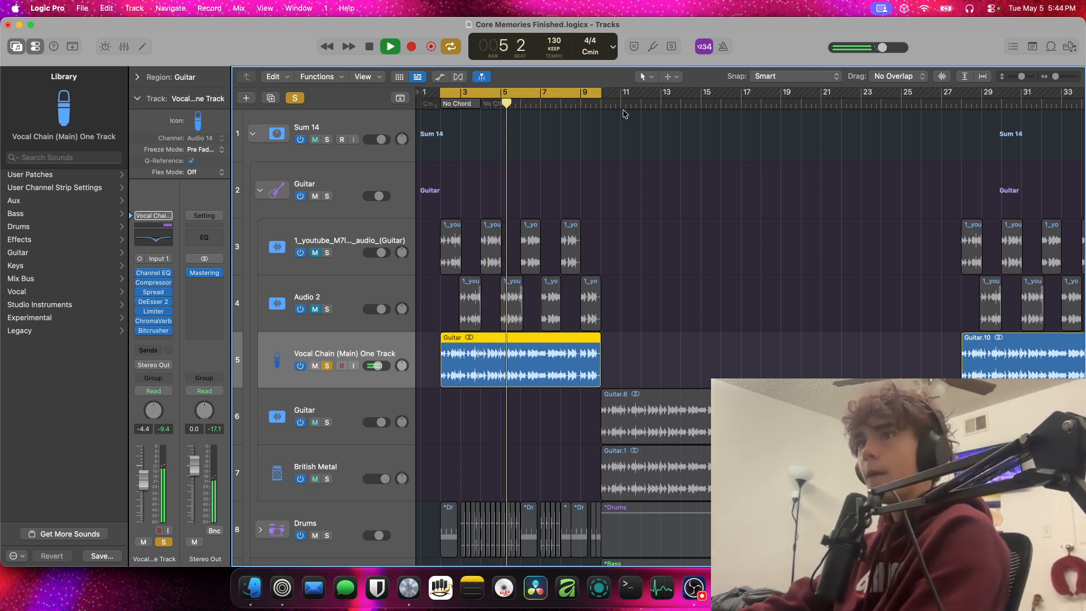
scroll(469, 389, "down", 3)
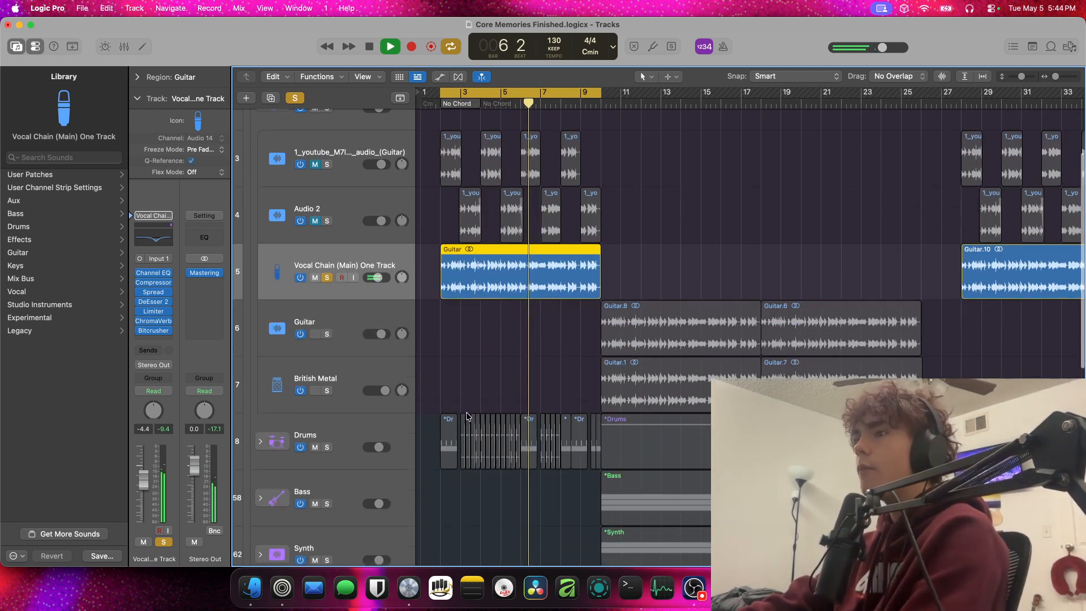
scroll(471, 367, "down", 5)
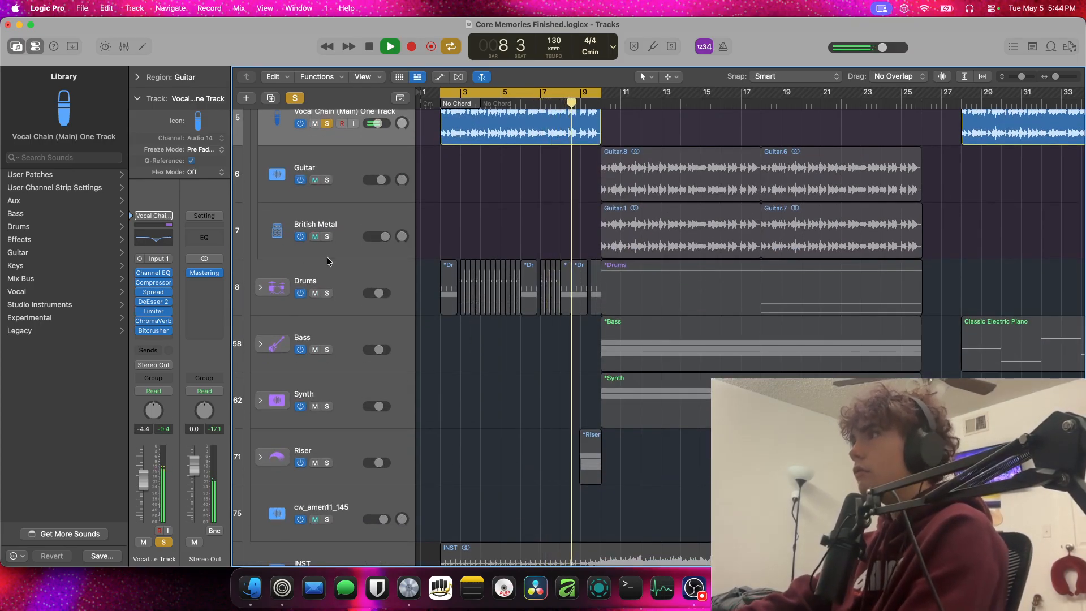
scroll(327, 257, "up", 2)
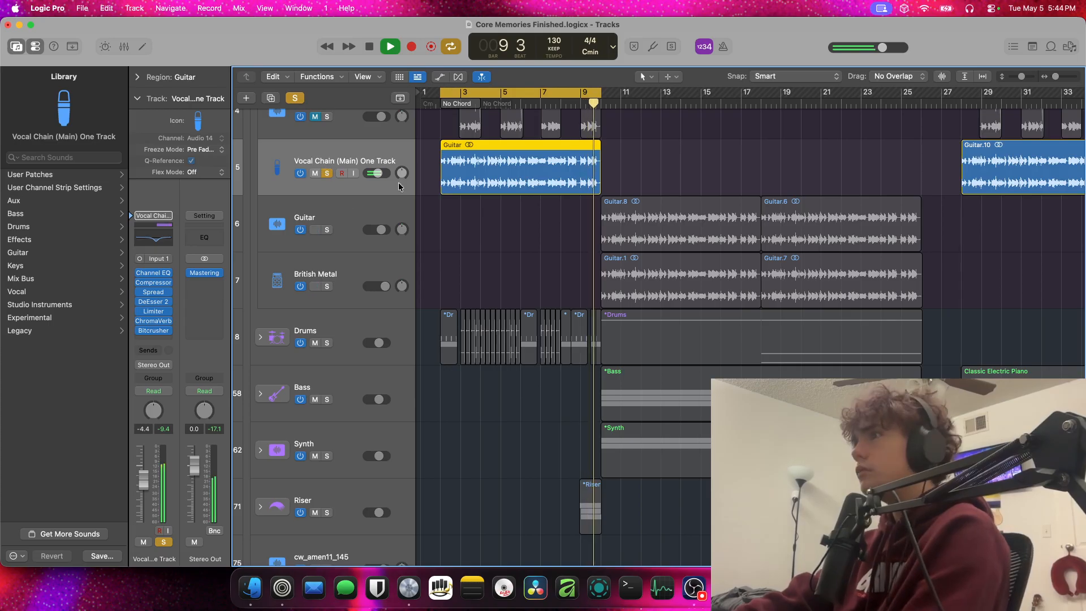
key("space")
left_click(326, 173)
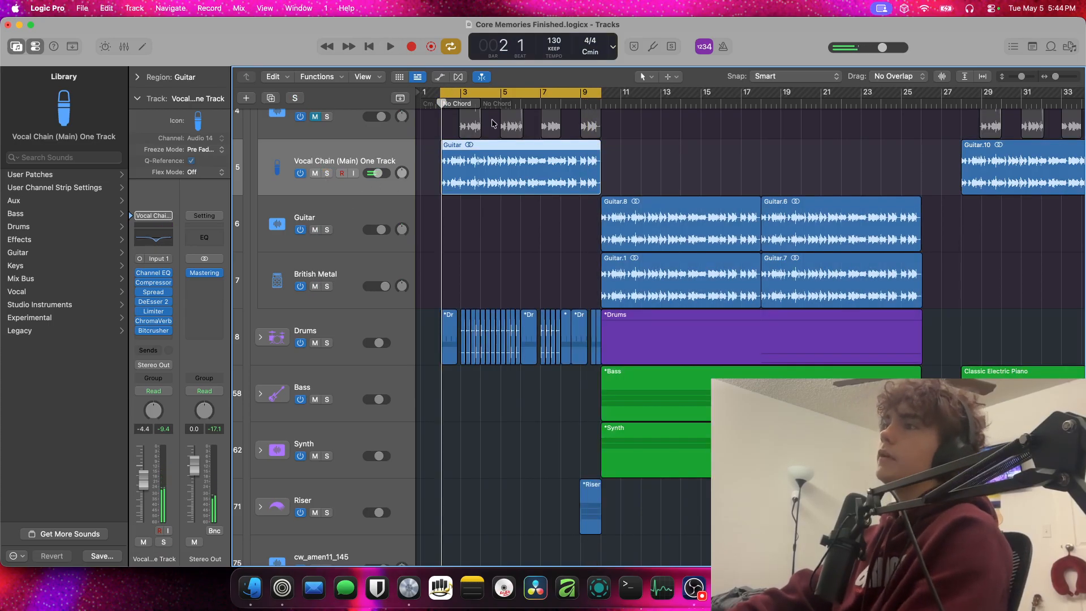
Mute the vocal region on the Slammed Vocal track
scroll(385, 198, "up", 4)
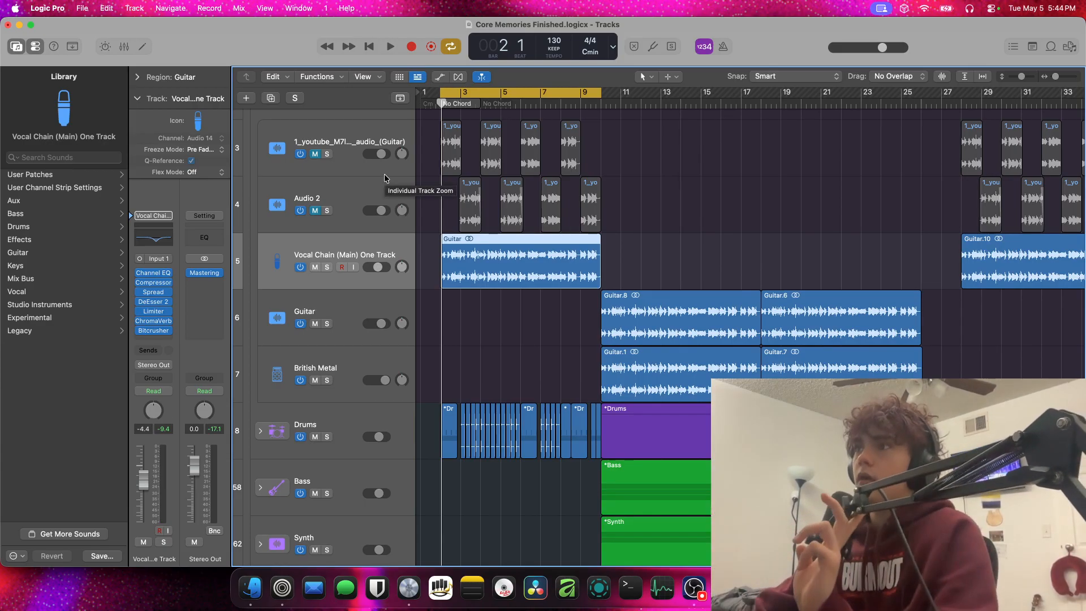
left_click_drag(476, 106, 441, 130)
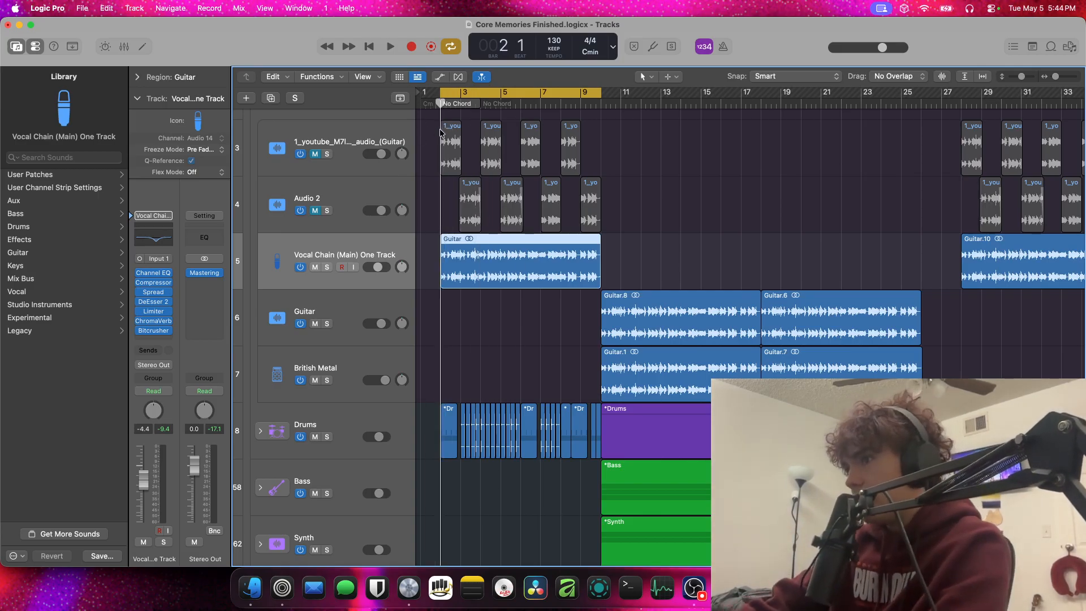
scroll(365, 413, "up", 3)
scroll(365, 414, "down", 10)
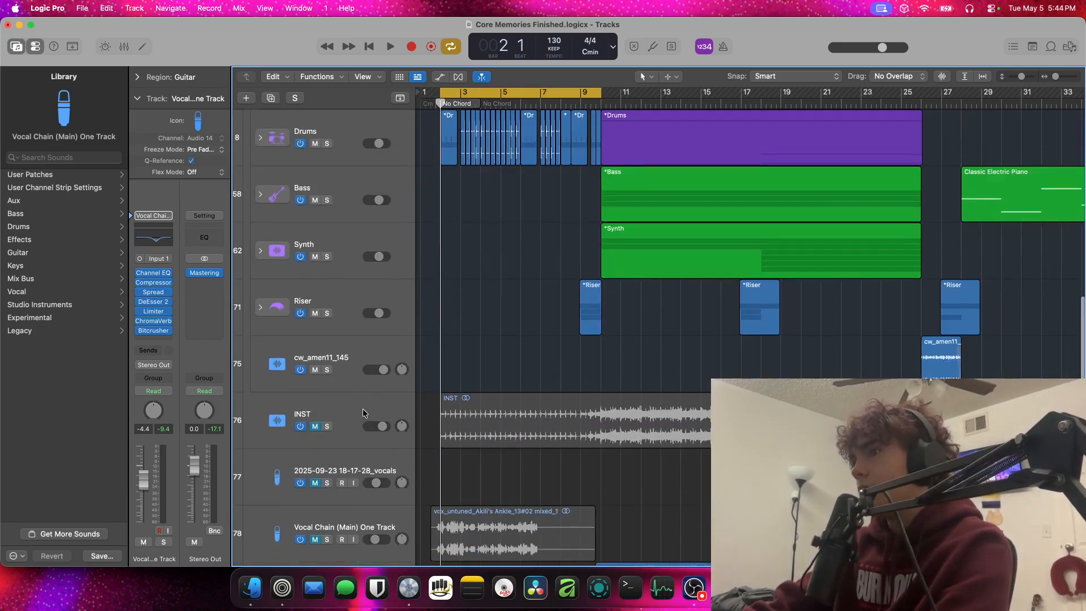
scroll(365, 414, "up", 6)
scroll(365, 413, "down", 8)
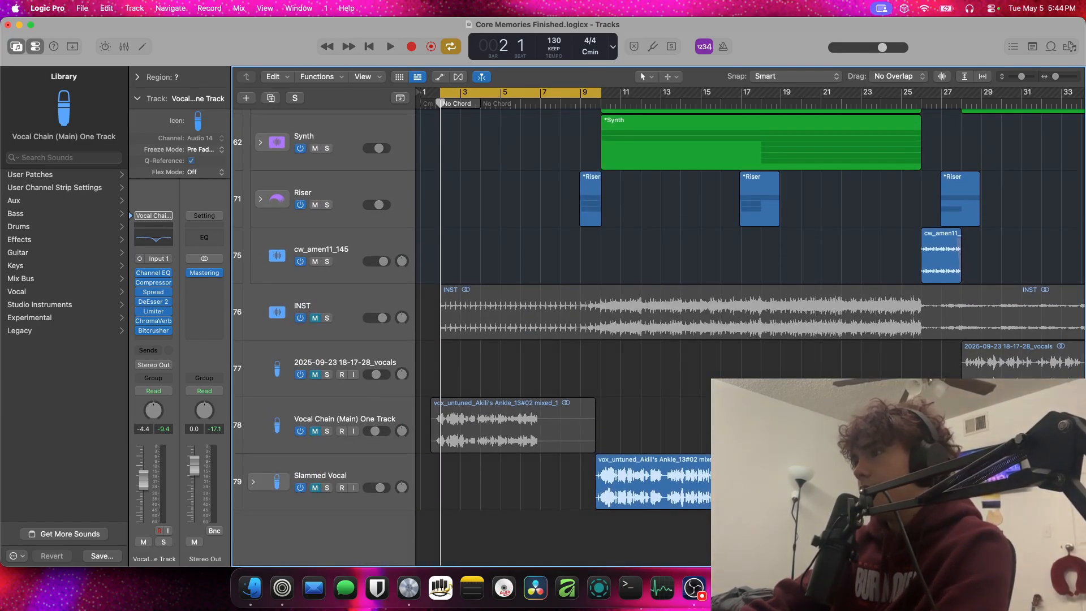
left_click(708, 480)
key("ctrl+m")
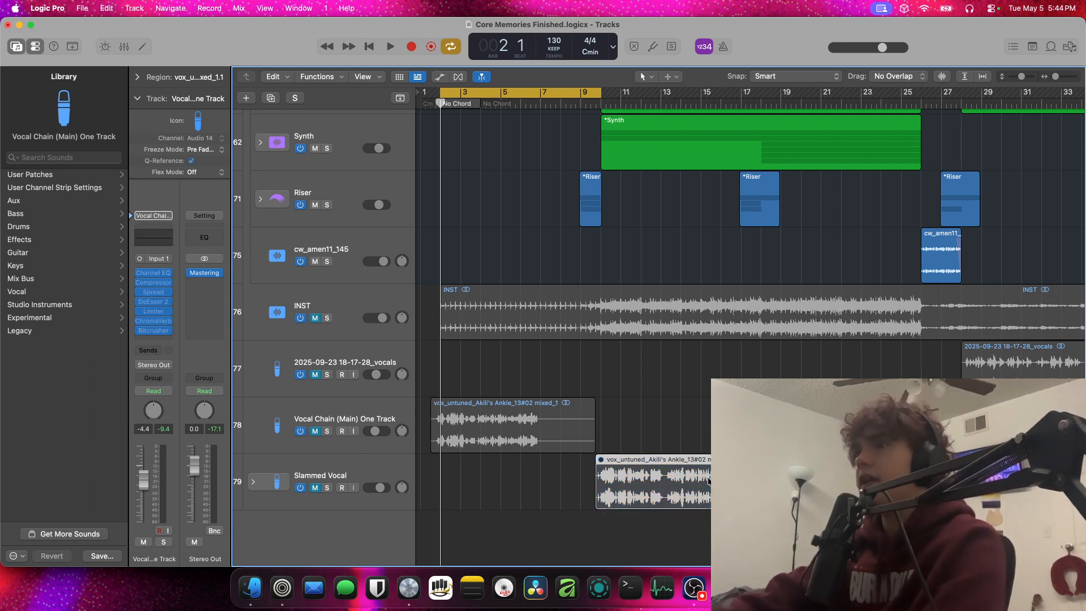
scroll(681, 497, "down", 1)
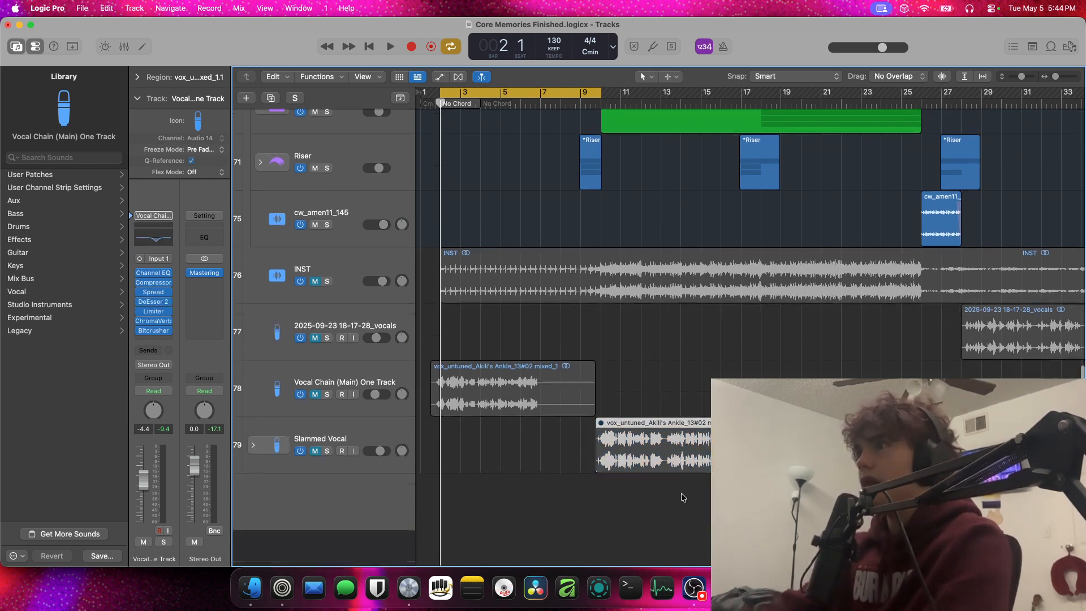
scroll(680, 497, "up", 12)
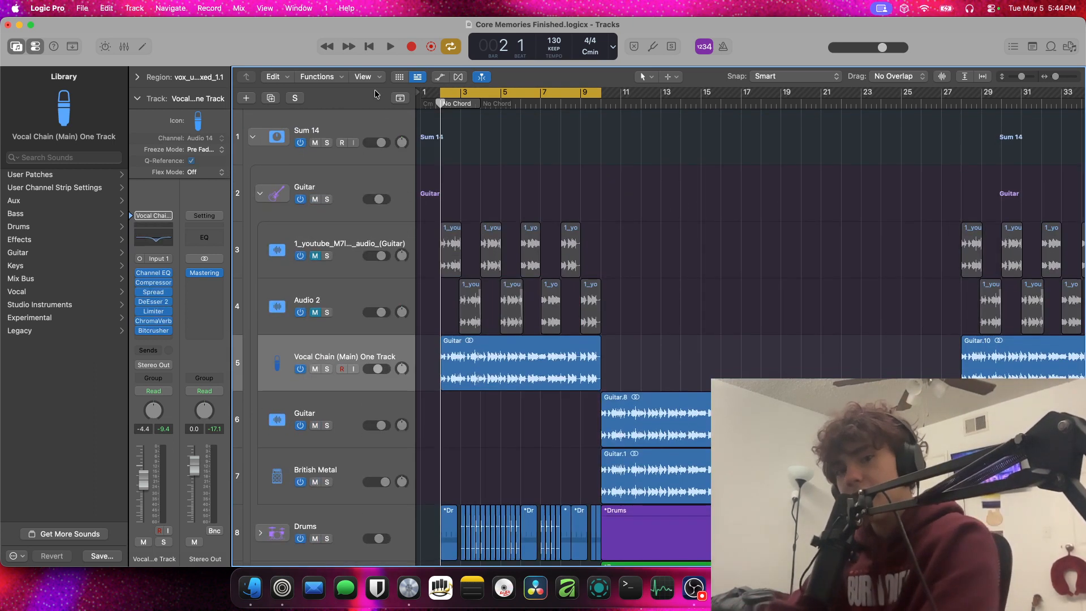
scroll(694, 493, "down", 12)
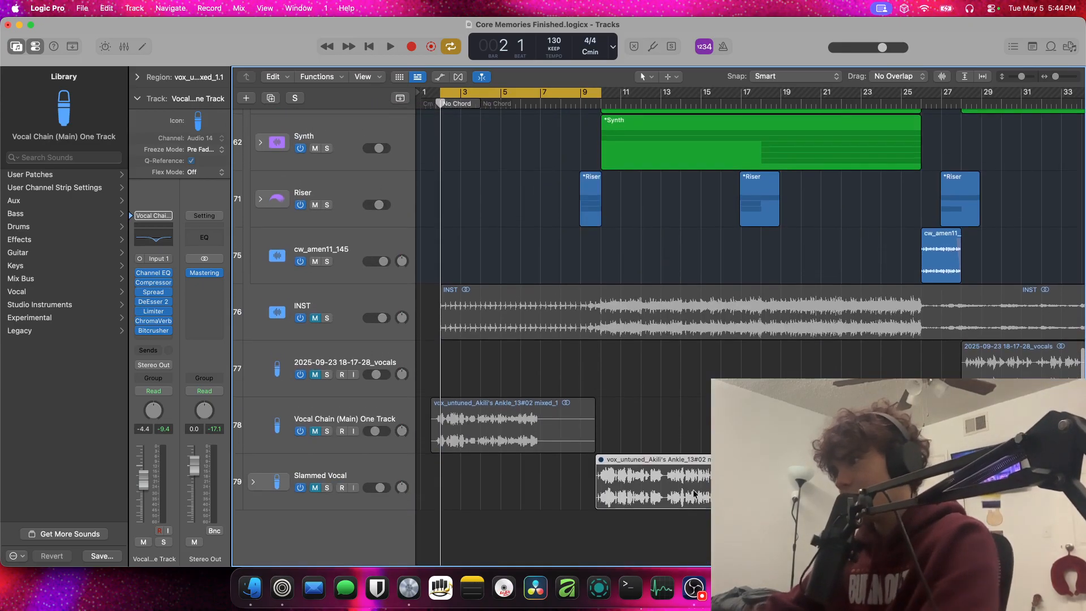
Deselect the vocal region on the Slammed Vocal track and briefly play the intro from bar 2
scroll(694, 493, "down", 6)
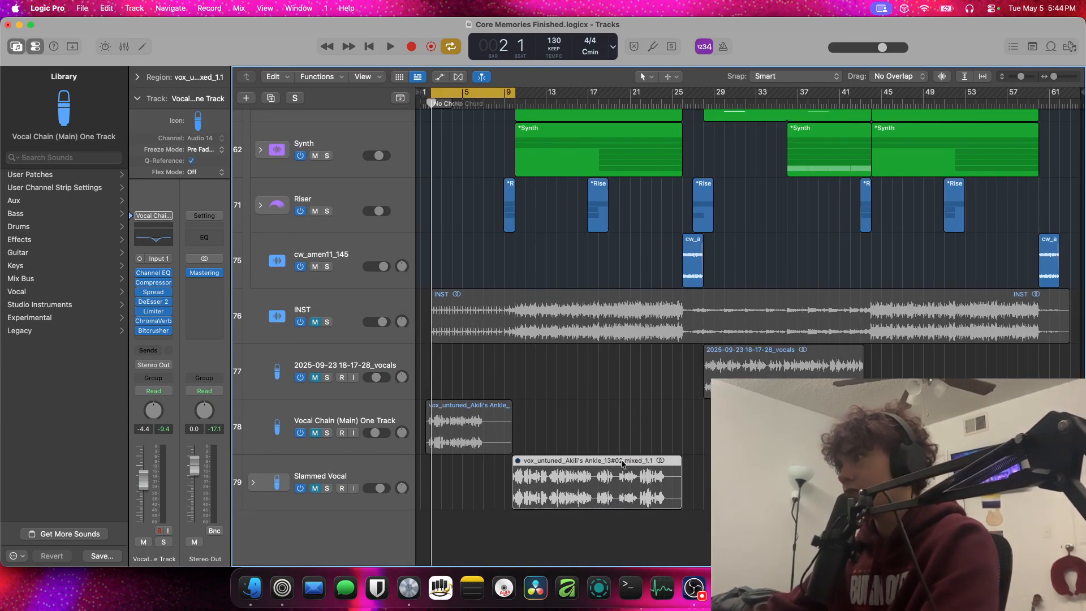
left_click(956, 469)
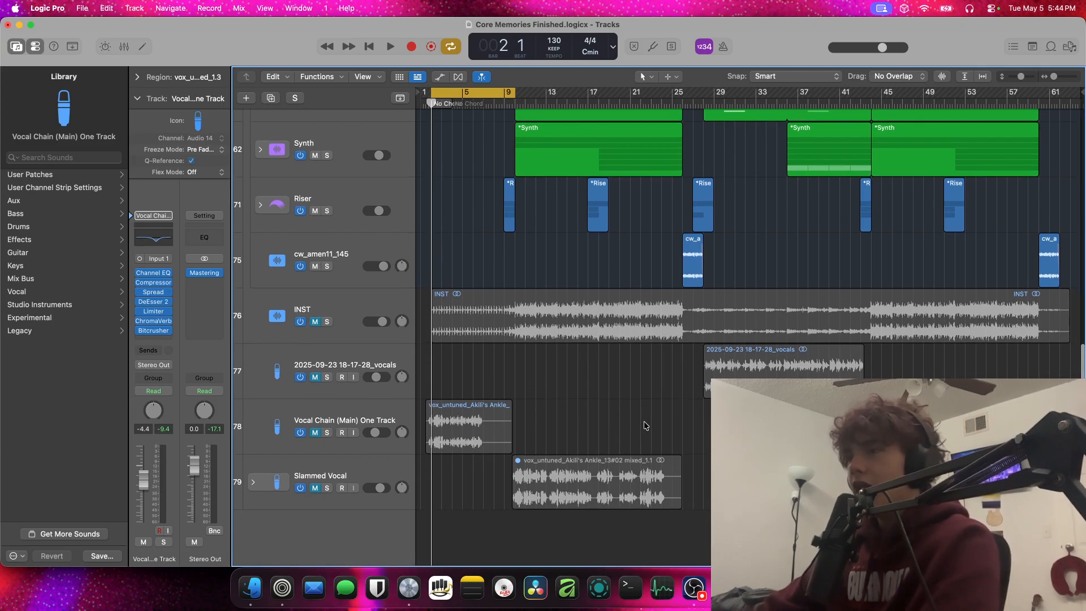
scroll(643, 425, "up", 10)
scroll(642, 422, "up", 2)
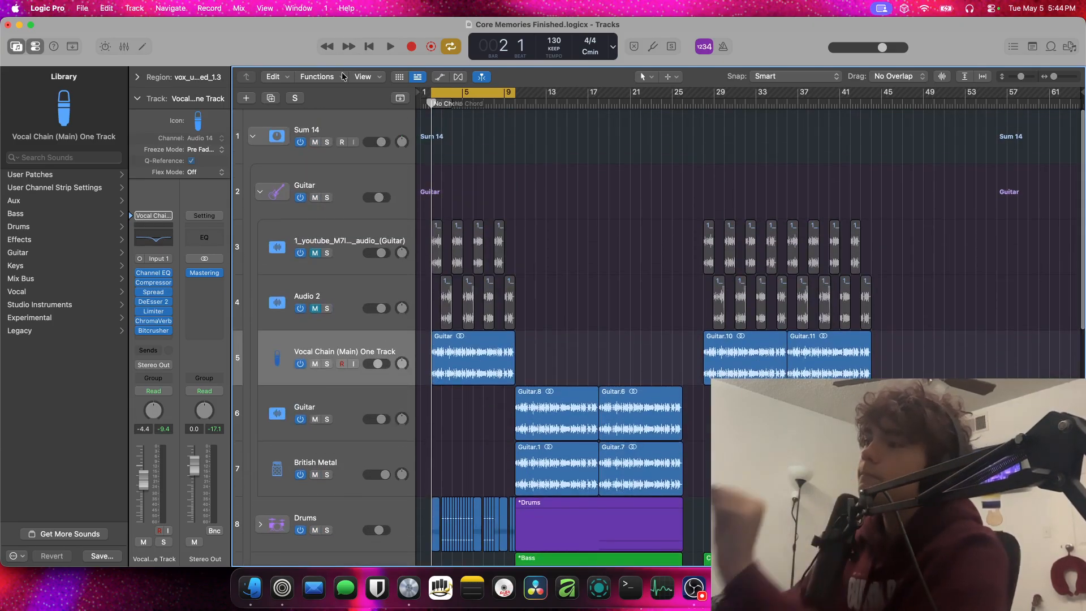
key("space")
key("space")
Collapse the Guitar track stack and expand the Drums track stack
scroll(349, 523, "down", 10)
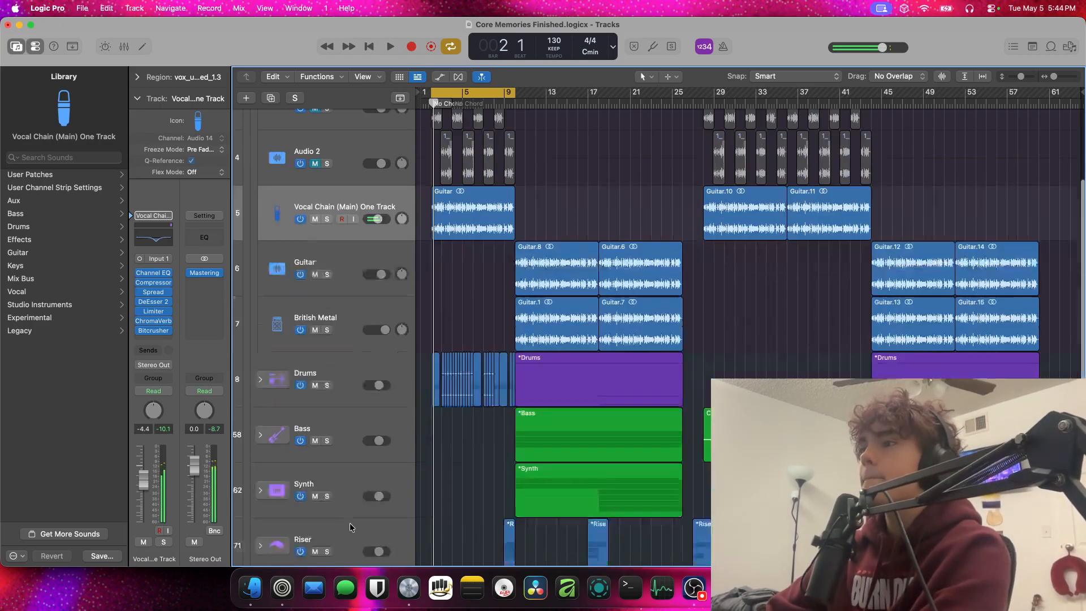
scroll(347, 358, "up", 10)
left_click(260, 193)
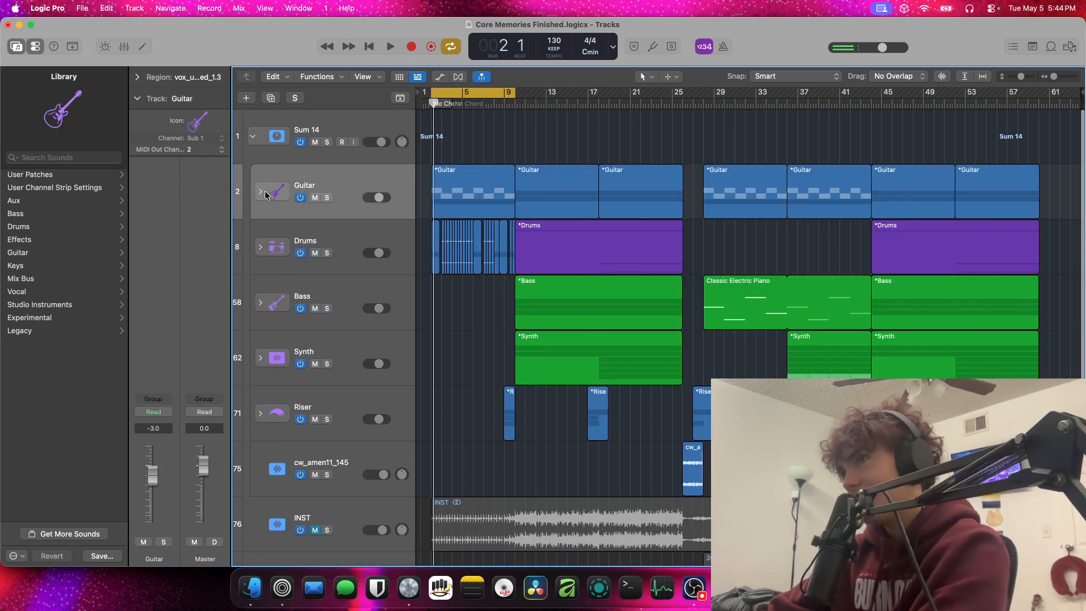
left_click(262, 246)
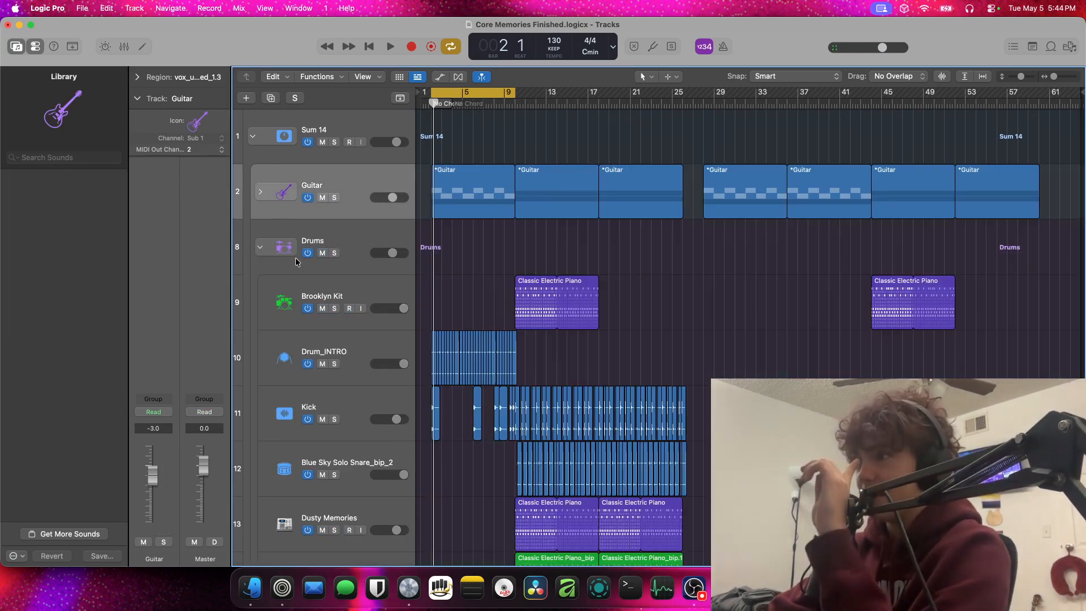
Solo the Kick track in the Drums stack and audition its intro hits from bar 2
key("super+Right")
key("super+Right")
key("super+Right")
key("super+Right")
key("super+Right")
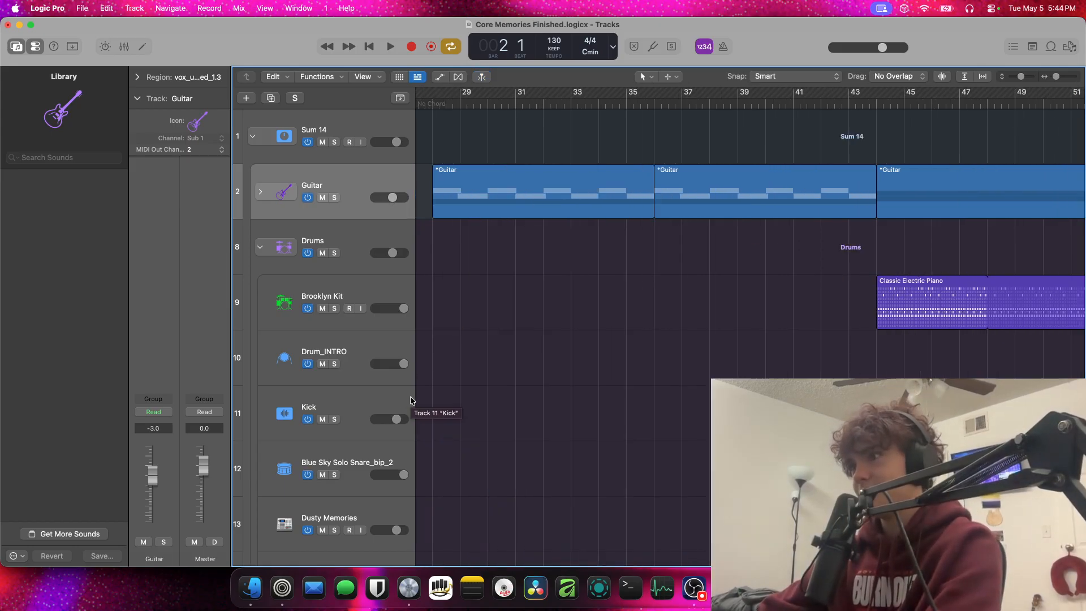
scroll(412, 402, "left", 15)
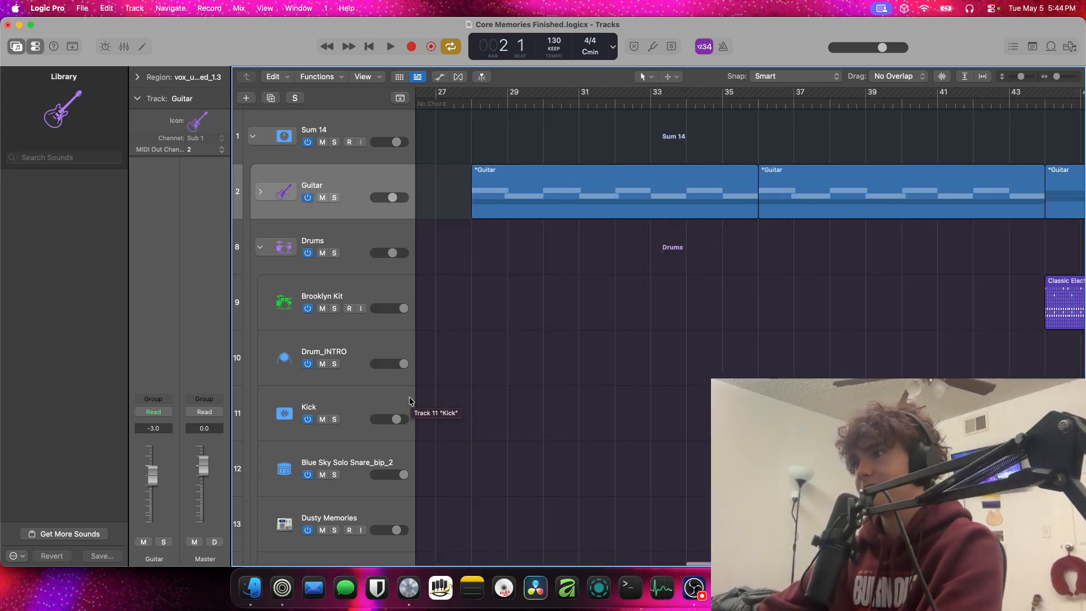
left_click(333, 419)
key("space")
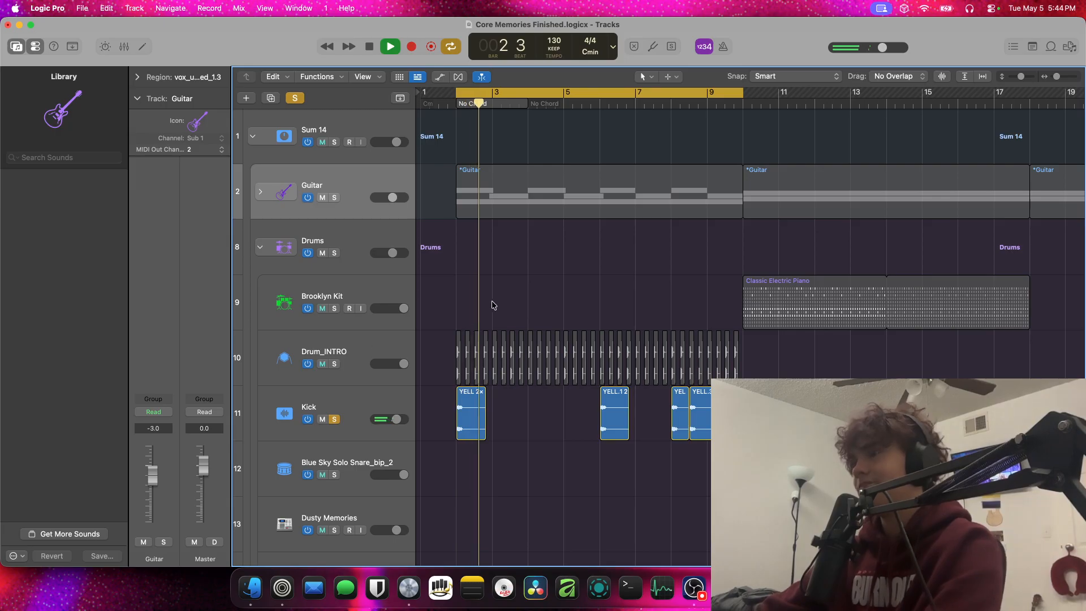
key("space")
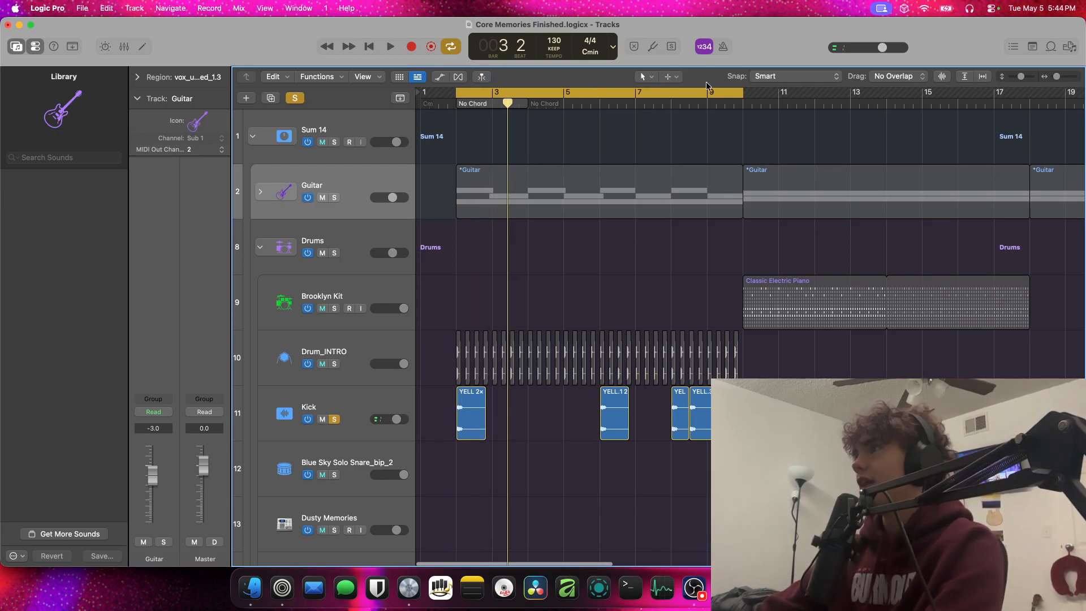
Turn off the cycle range, audition the soloed Kick track from bar 10, and turn its solo off
left_click(735, 99)
left_click(741, 103)
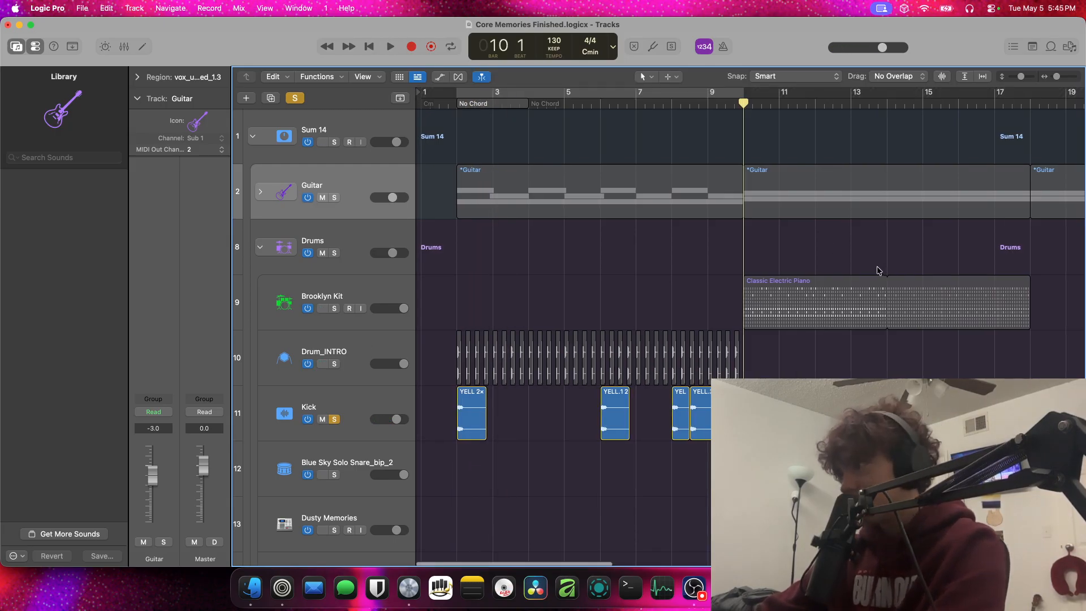
scroll(876, 270, "right", 2)
scroll(877, 270, "right", 5)
key("space")
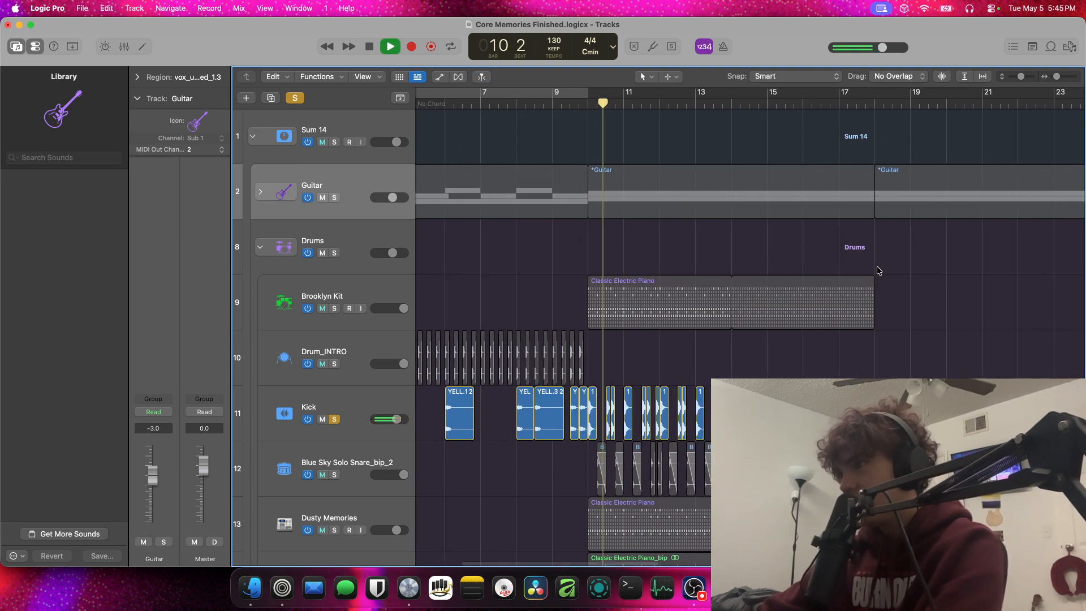
key("space")
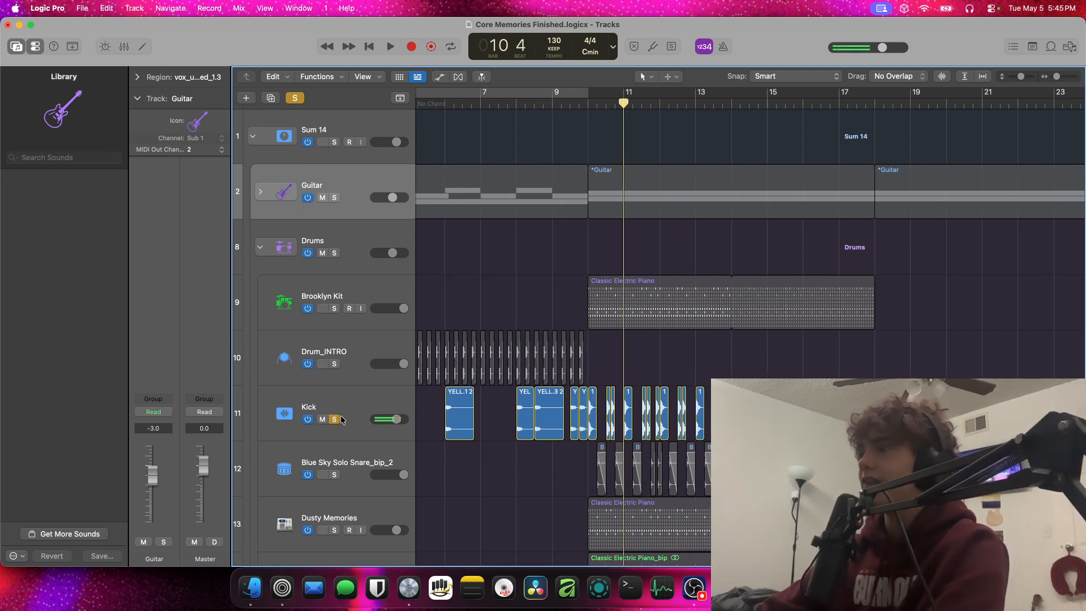
key("space")
Play the song from the beginning and unmute the vocal region on the Slammed Vocal track
key("space")
left_click(335, 419)
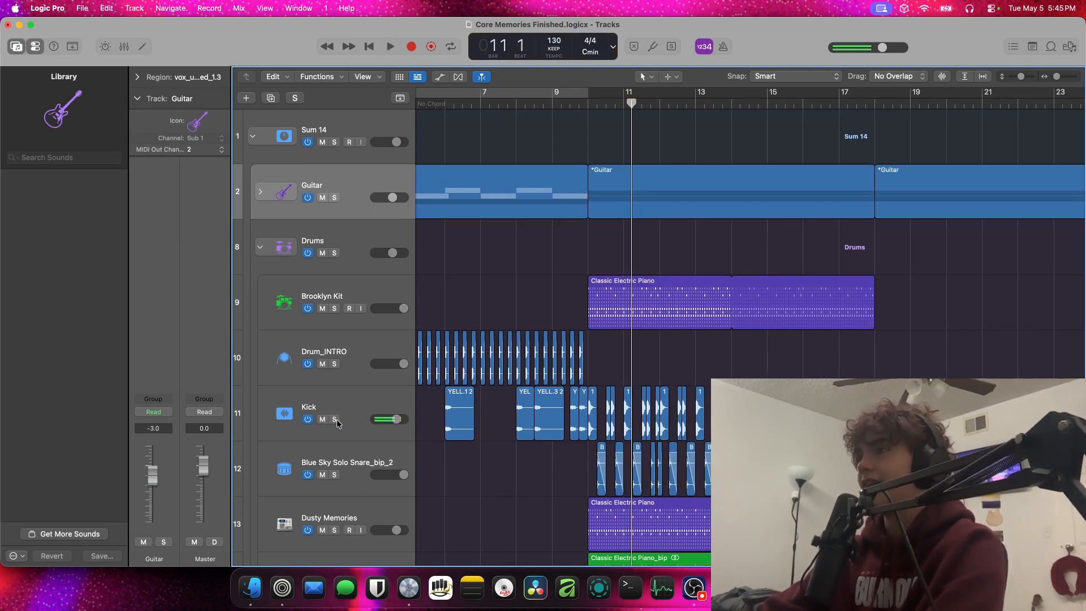
key("Return")
key("space")
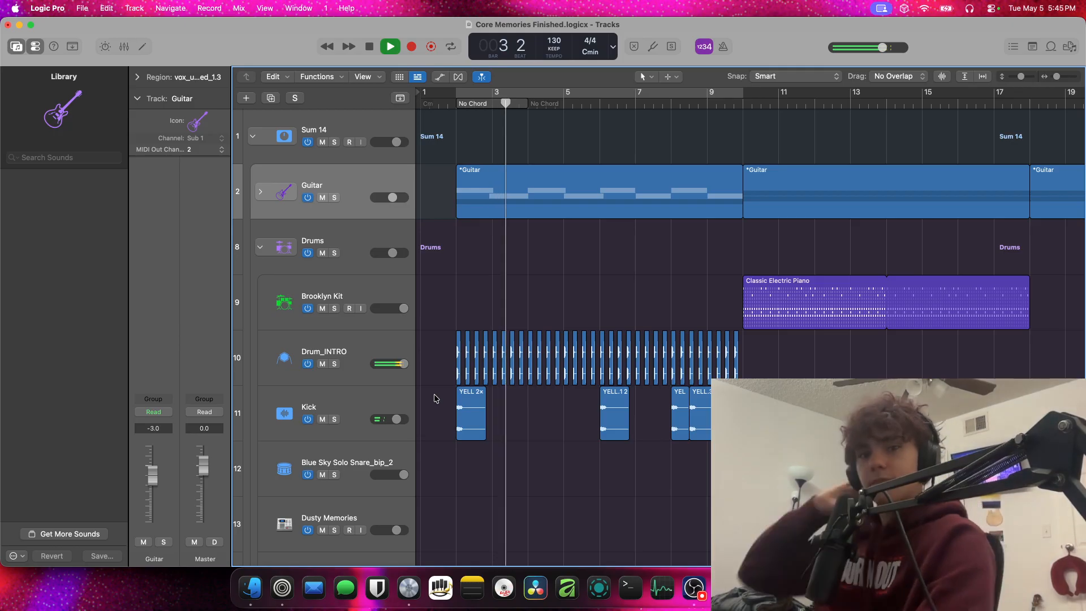
scroll(419, 378, "down", 20)
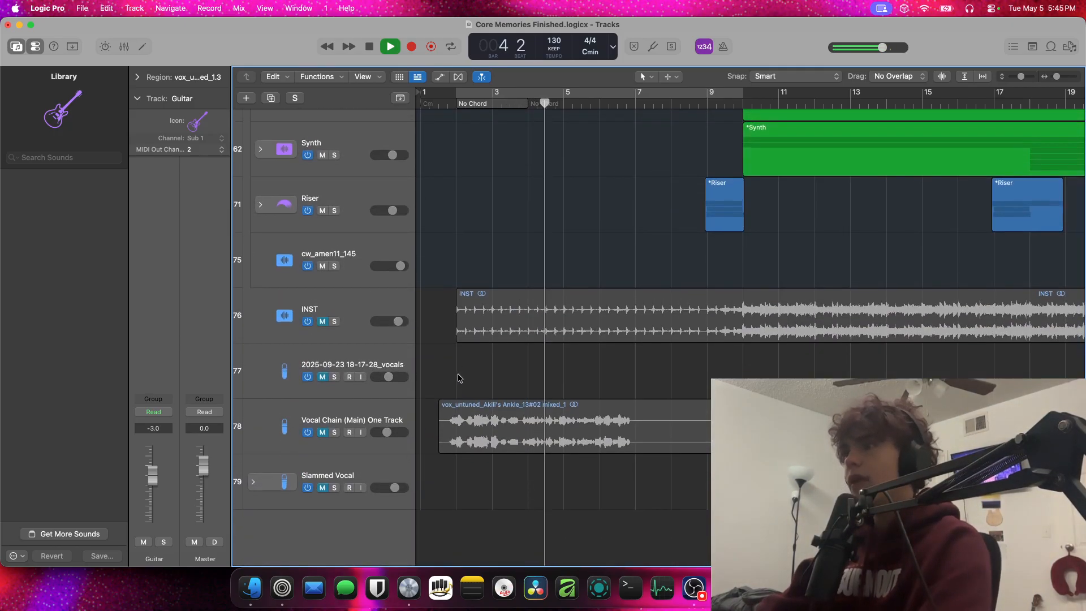
scroll(464, 377, "down", 5)
scroll(467, 378, "up", 1)
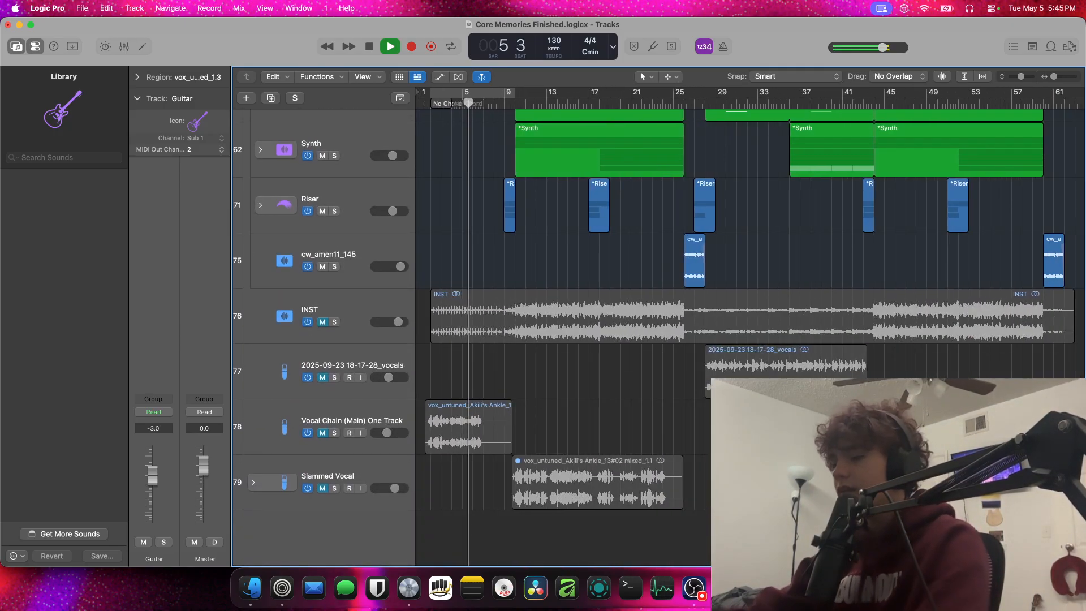
left_click(507, 489)
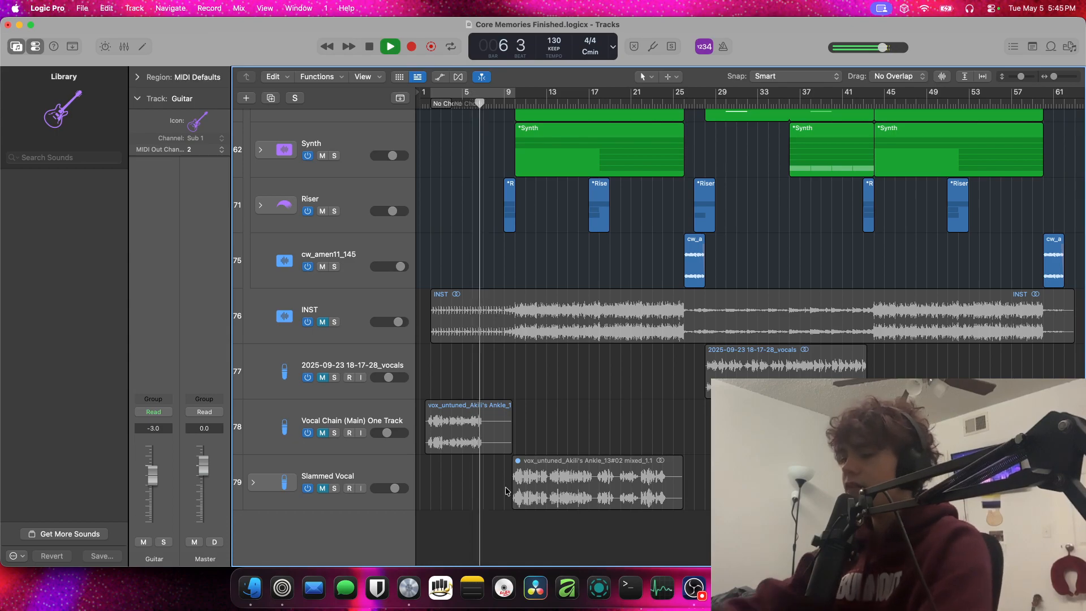
left_click(568, 498)
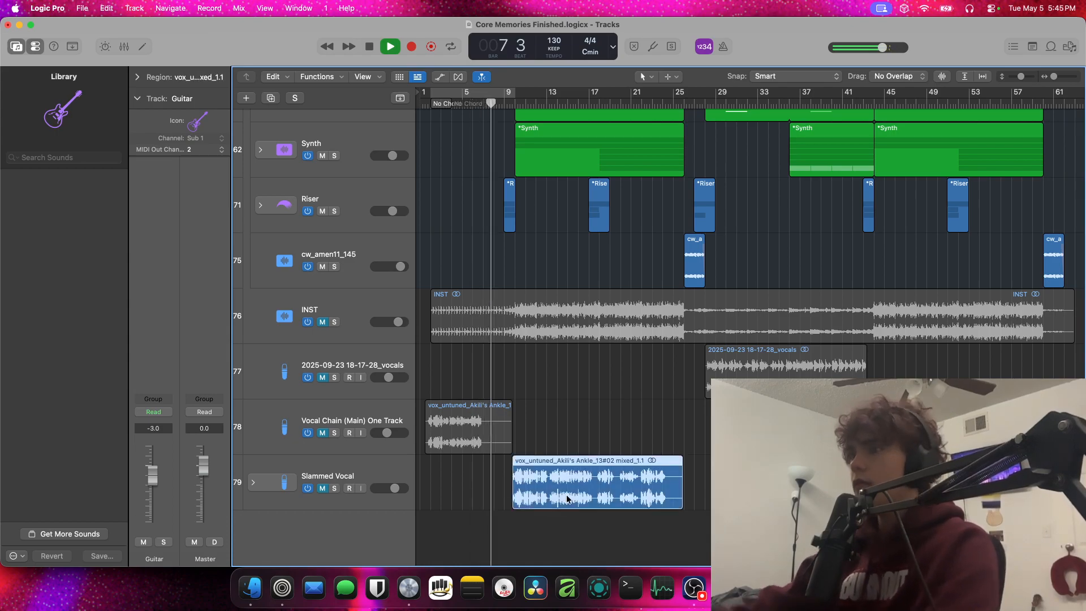
Unmute the three vocal tracks below INST, stop playback, and place the playhead just before bar 2
left_click(322, 432)
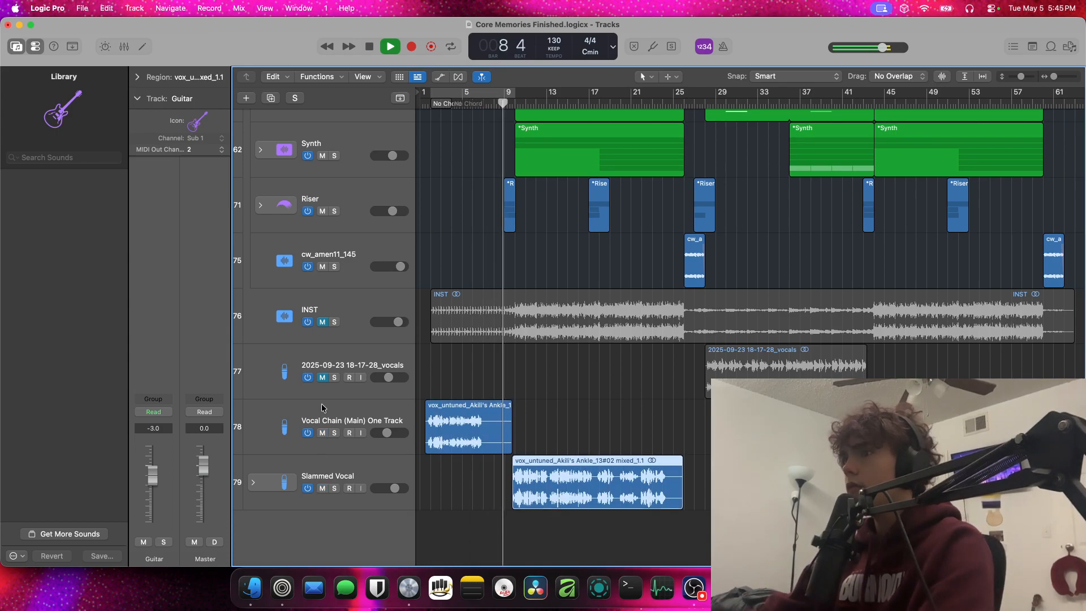
left_click(322, 377)
left_click(323, 377)
left_click(323, 377)
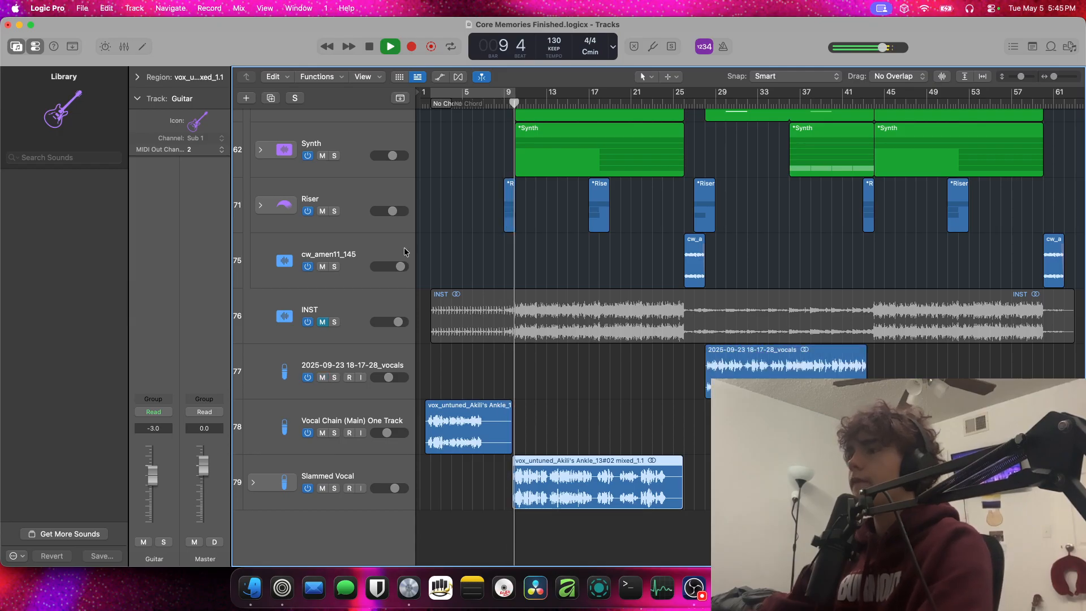
key("space")
left_click(430, 105)
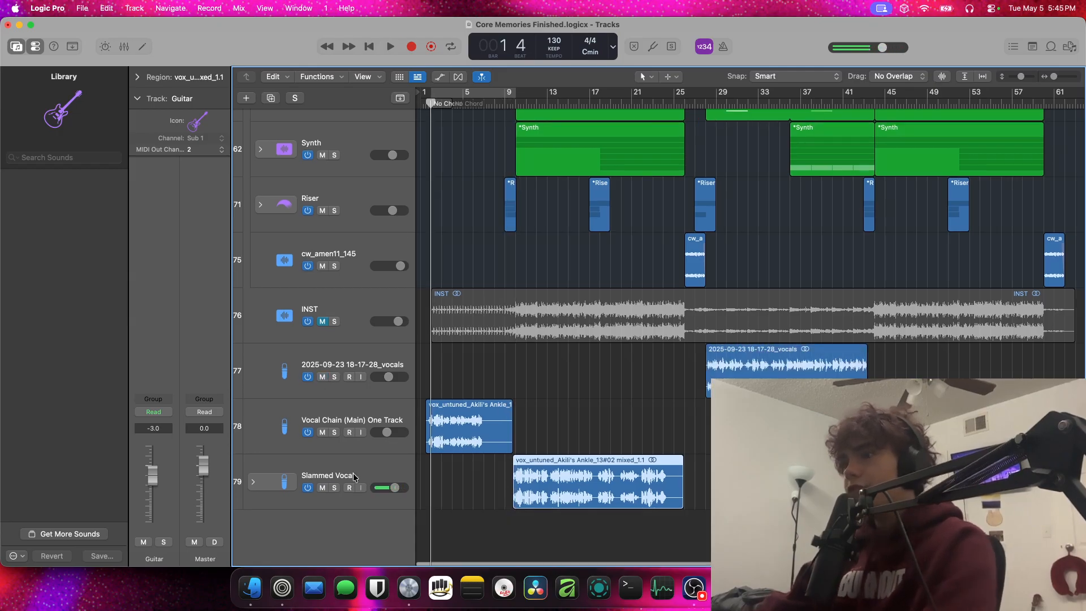
left_click(252, 588)
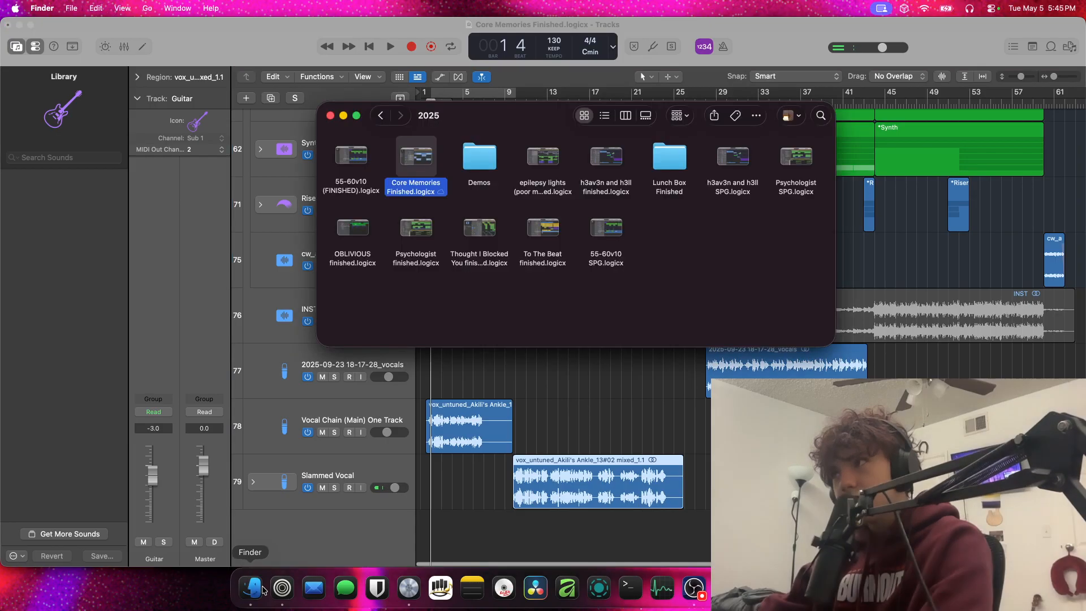
left_click(592, 365)
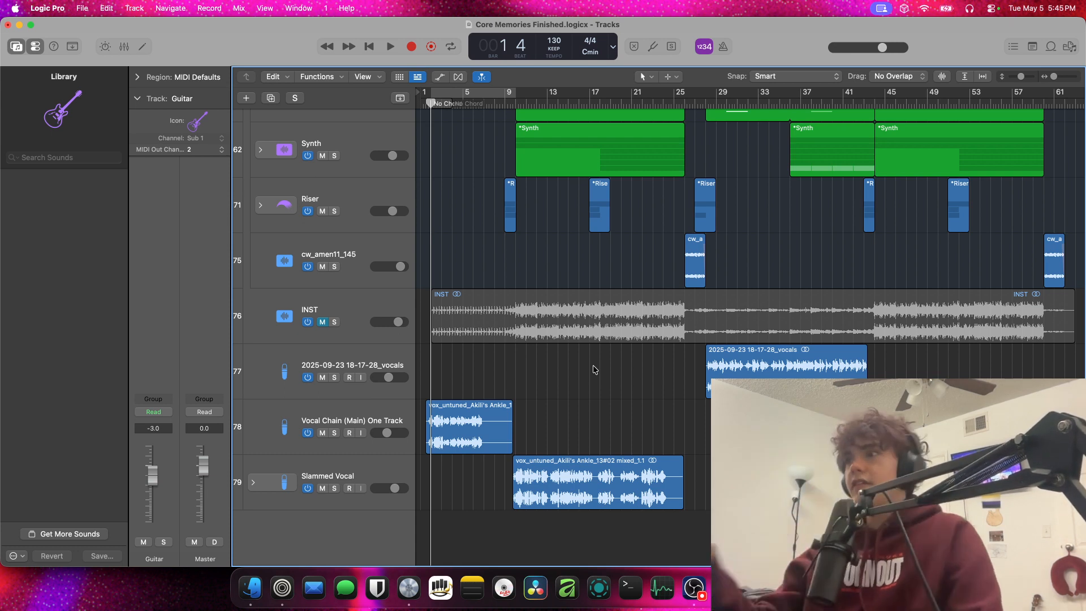
Audition the full mix with vocals from bar 6 to bar 7
scroll(593, 365, "up", 5)
scroll(593, 365, "right", 5)
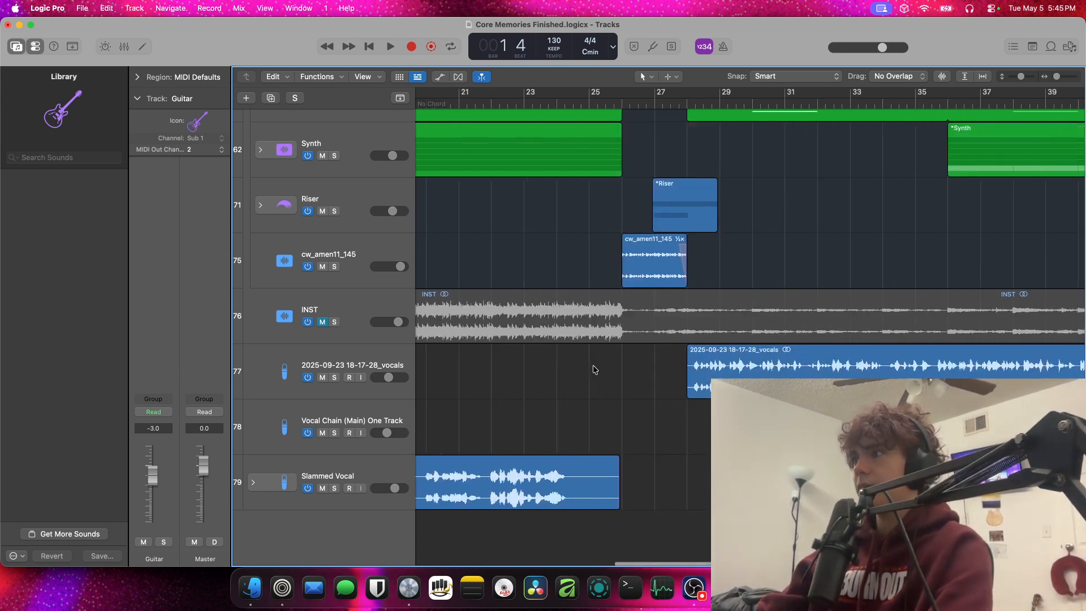
scroll(593, 365, "left", 12)
scroll(593, 369, "right", 2)
left_click(590, 102)
key("space")
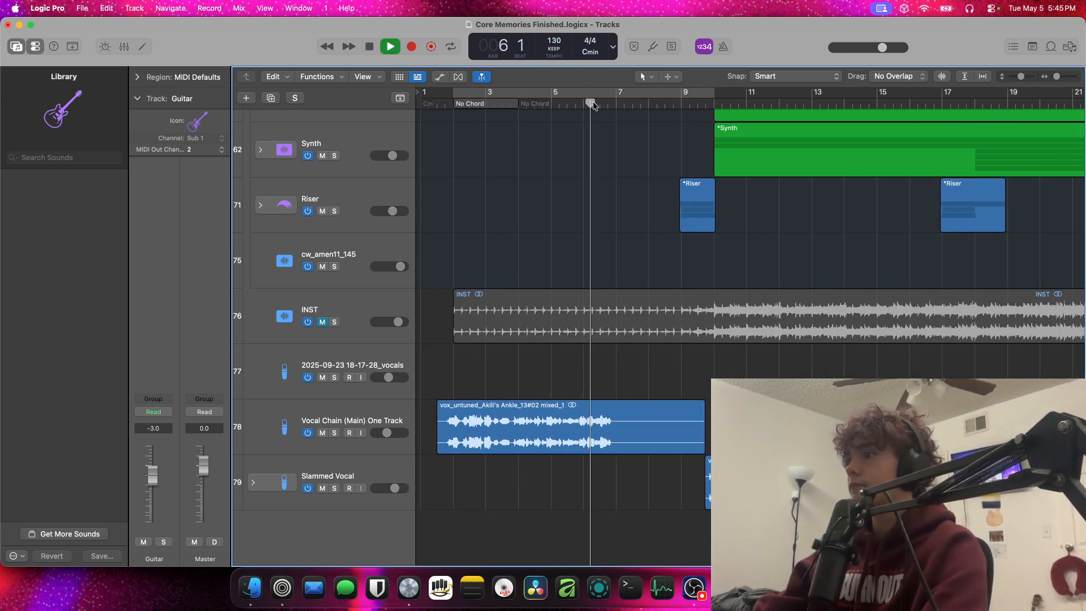
scroll(501, 415, "down", 3)
scroll(501, 415, "right", 3)
scroll(459, 419, "up", 5)
key("space")
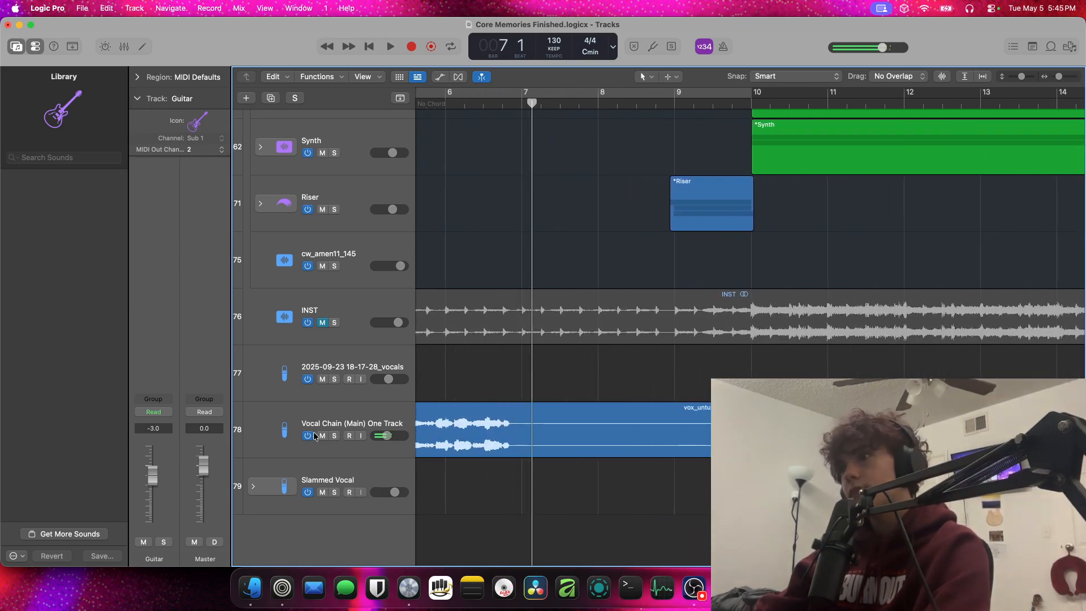
Solo the Vocal Chain (Main) One Track below INST, audition it from bar 6, and turn its solo off
left_click(334, 435)
left_click(457, 108)
key("space")
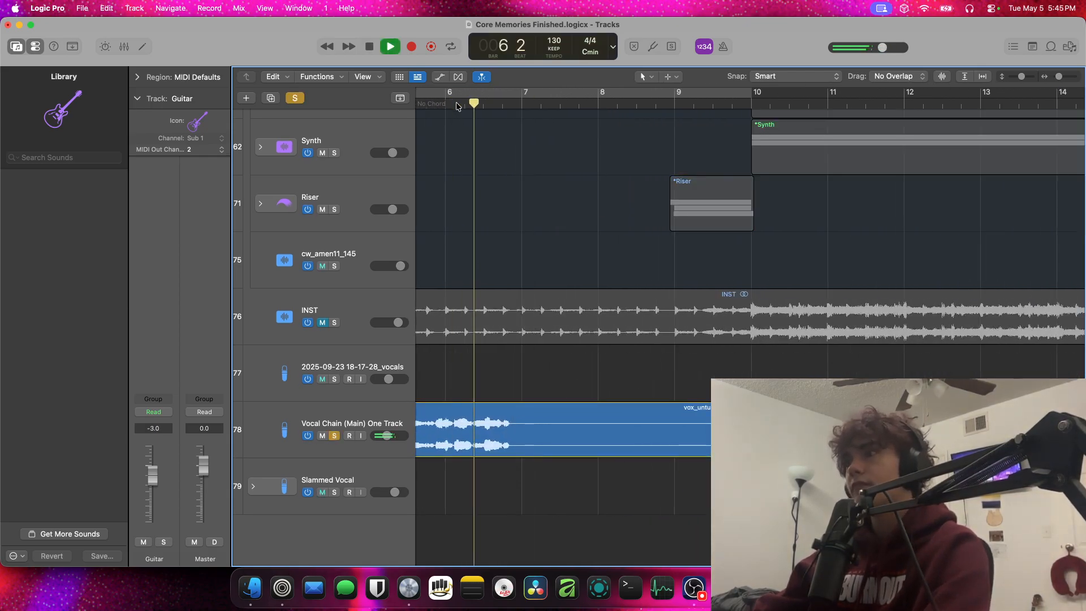
key("space")
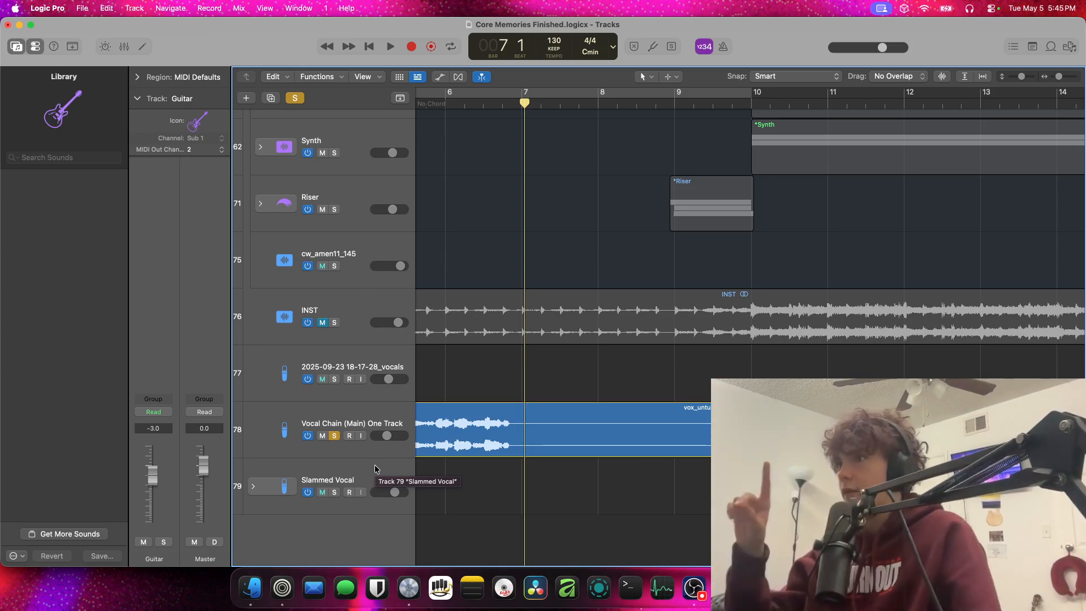
left_click(337, 438)
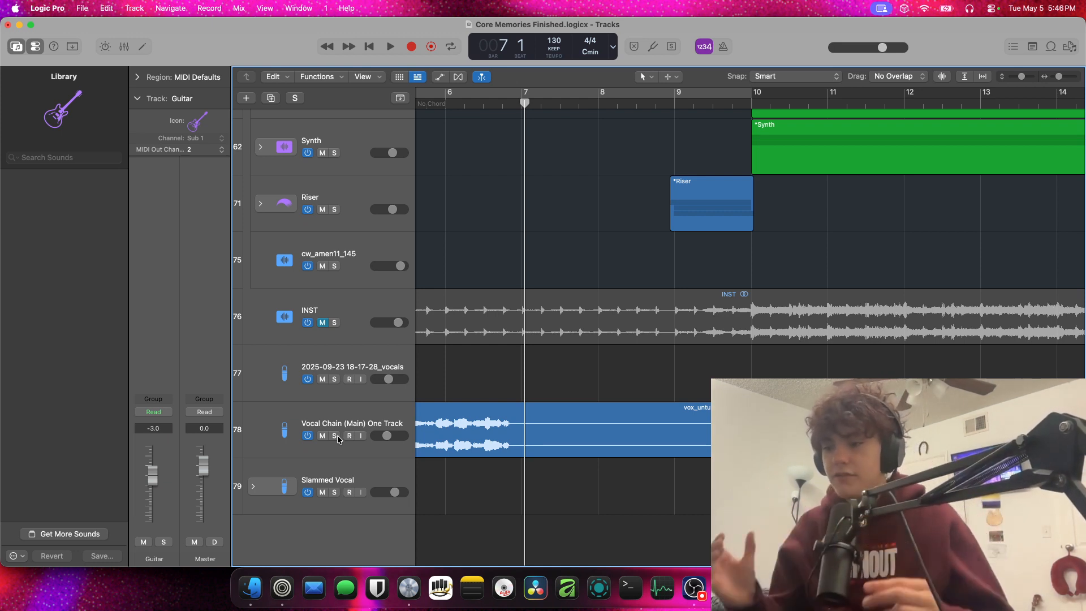
Play briefly around bar 7, stop, and return the playhead to just before bar 2
key("space")
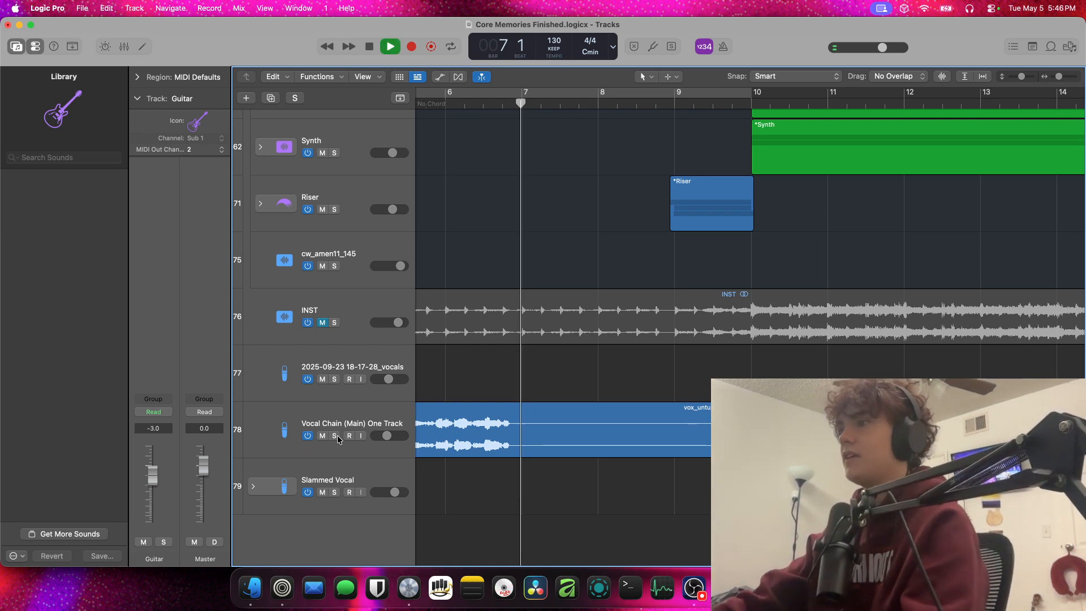
scroll(411, 419, "down", 5)
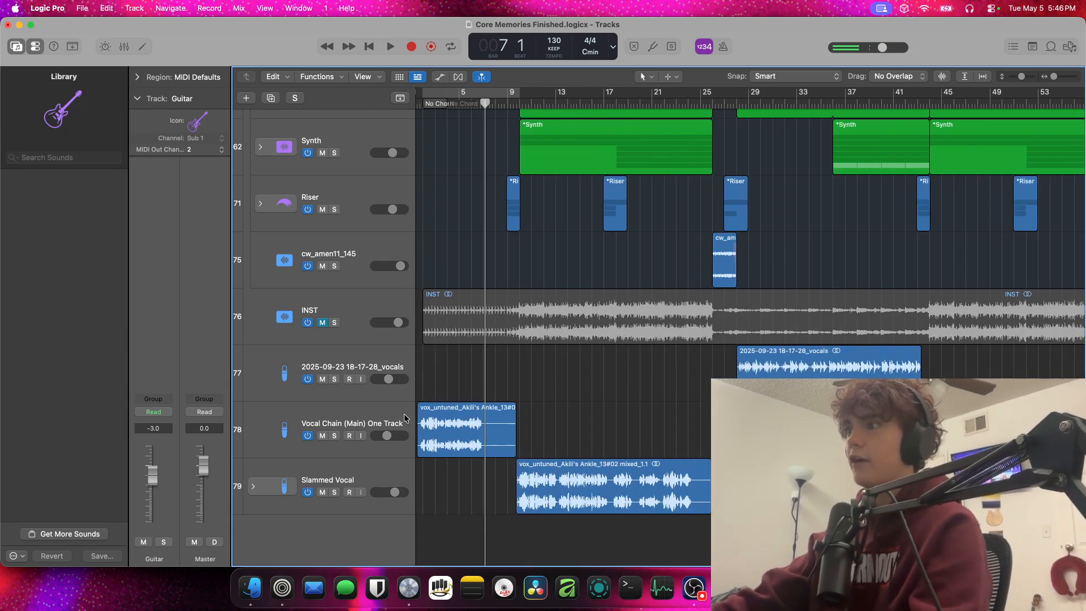
scroll(404, 418, "left", 1)
scroll(404, 418, "up", 3)
scroll(404, 418, "right", 2)
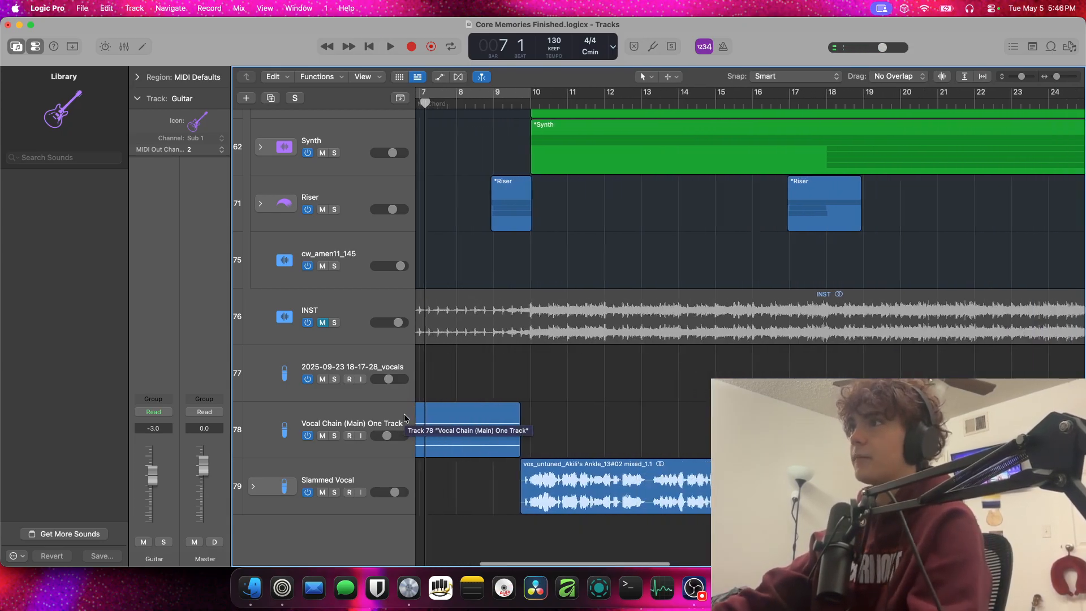
scroll(404, 418, "left", 5)
left_click(451, 103)
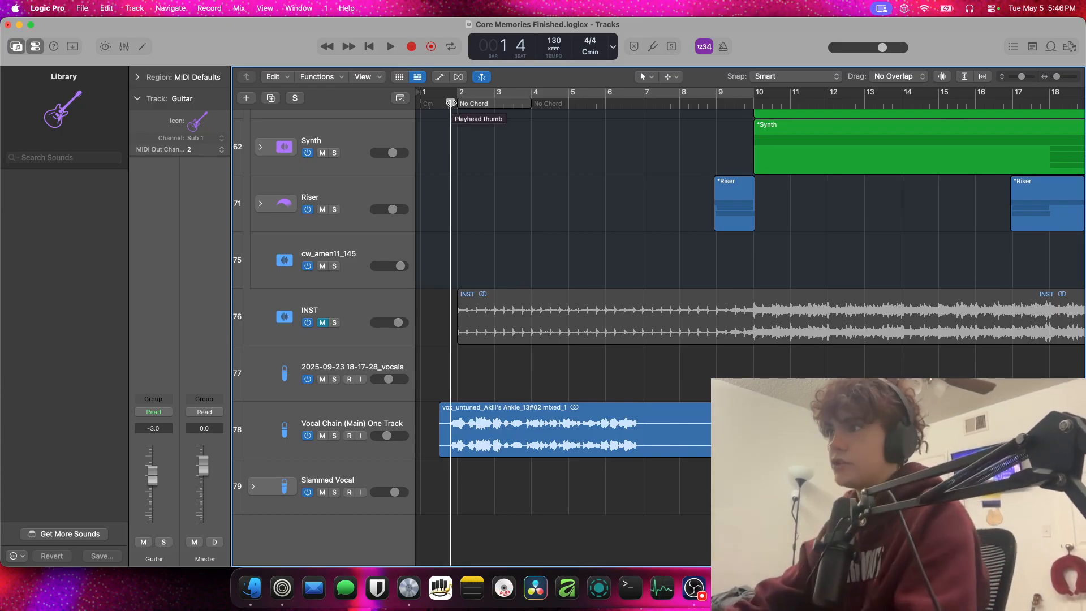
Insert the Vovious plug-in after Melodyne on the Vocal Chain (Main) One Track and move its window clear of the channel strips
left_click(398, 411)
left_click(153, 339)
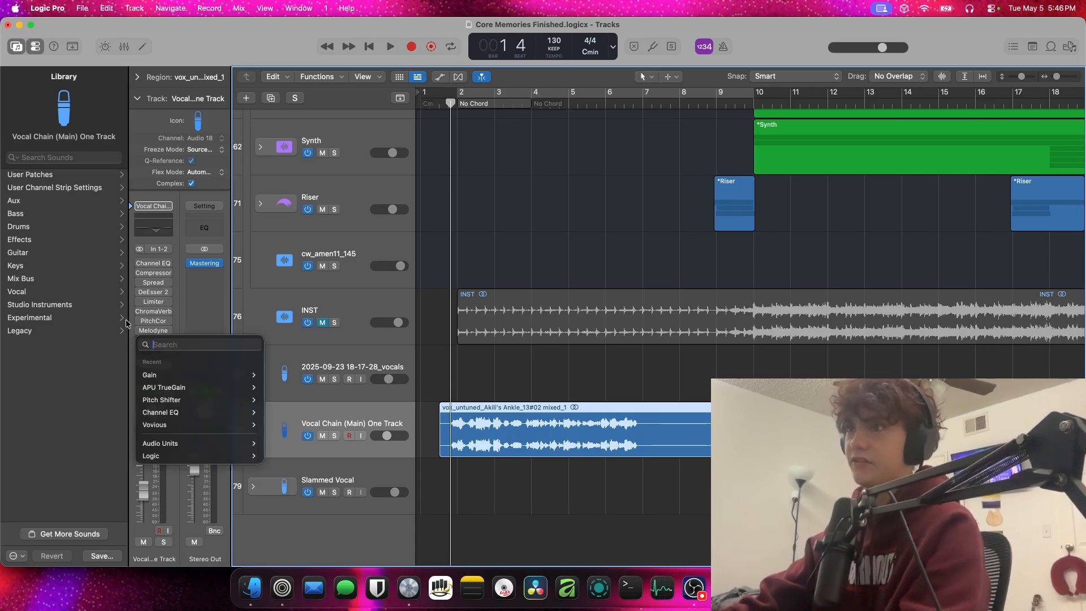
type("viv")
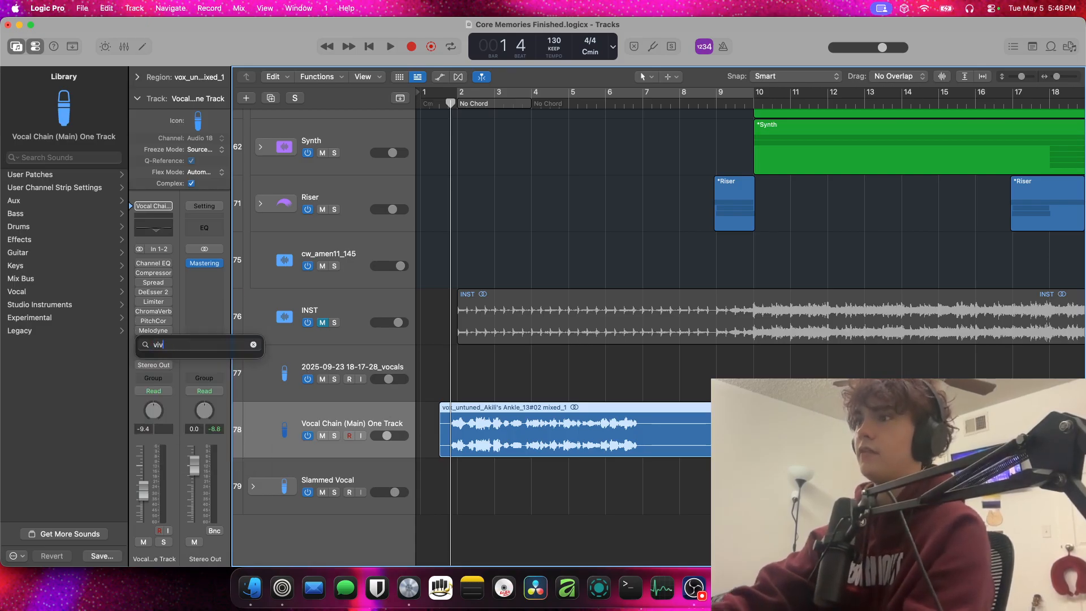
key("BackSpace")
key("BackSpace")
type("ovious")
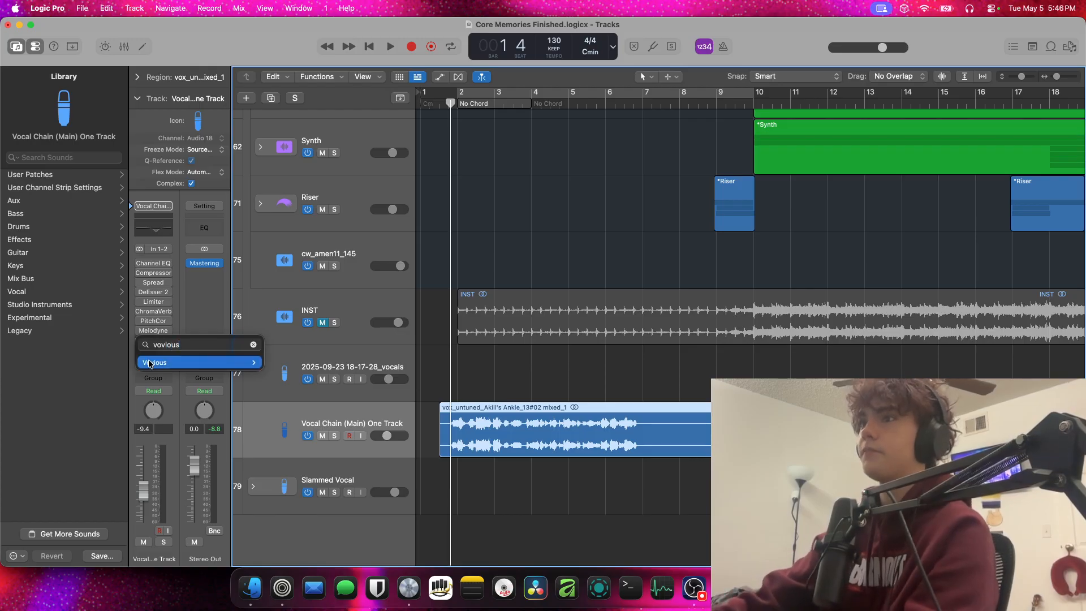
key("Down")
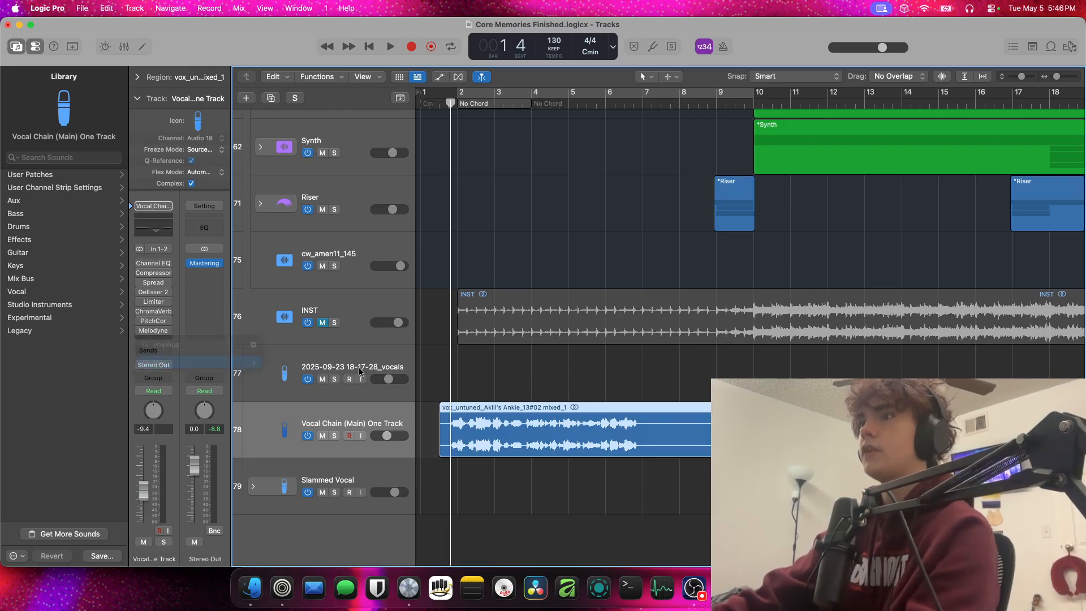
key("Return")
left_click_drag(530, 156, 464, 111)
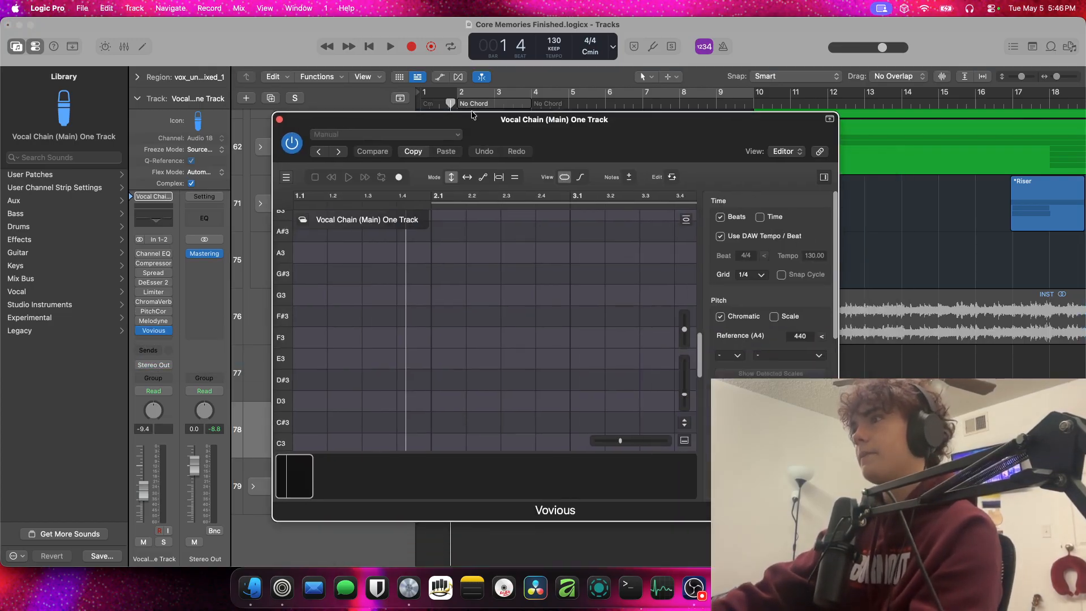
Record the vocal into Vovious from just before bar 2 to bar 3, and close the plug-in window
left_click(399, 177)
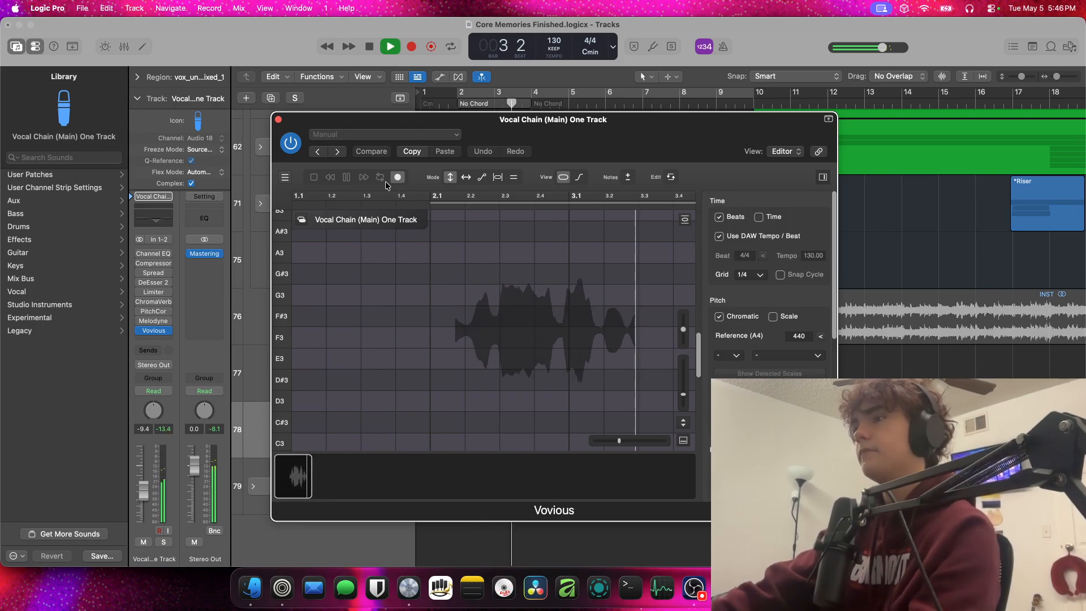
key("space")
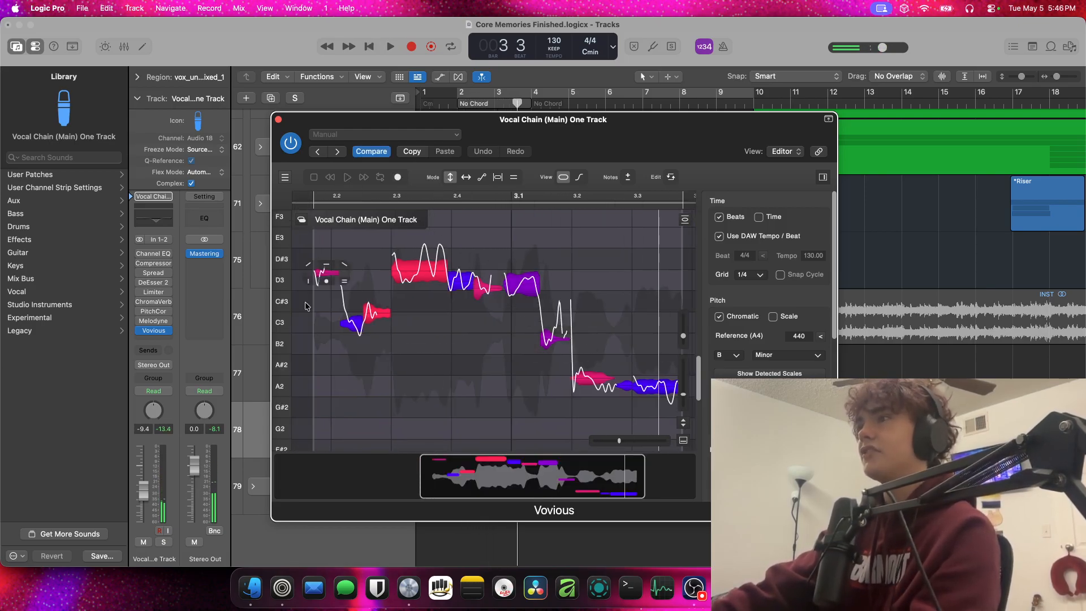
key("super+w")
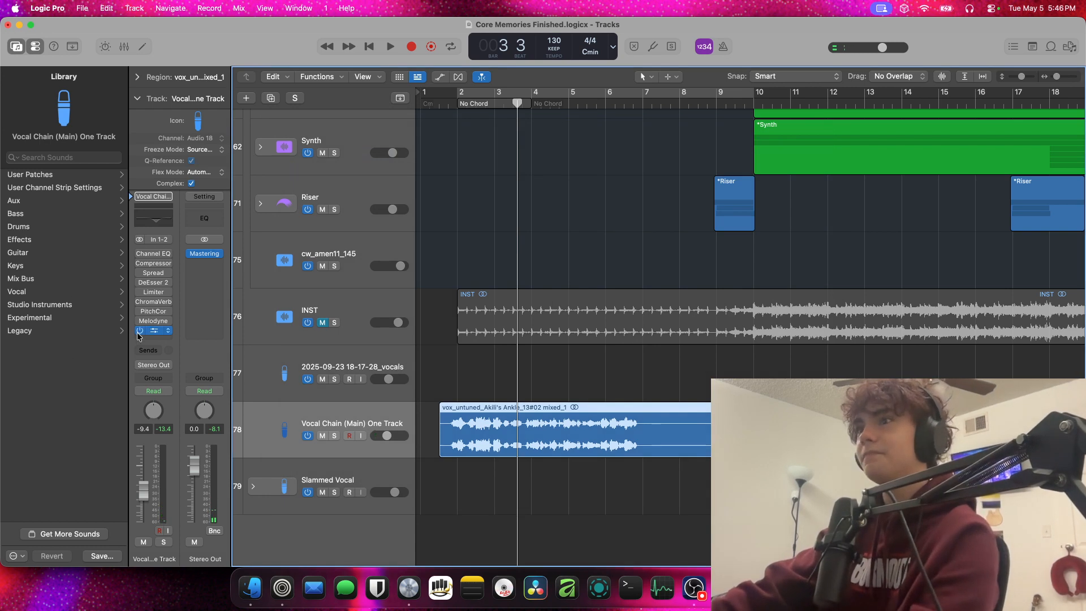
Remove Vovious from the Vocal Chain (Main) One Track and play briefly up to bar 4
left_click(167, 333)
left_click(167, 334)
left_click(167, 333)
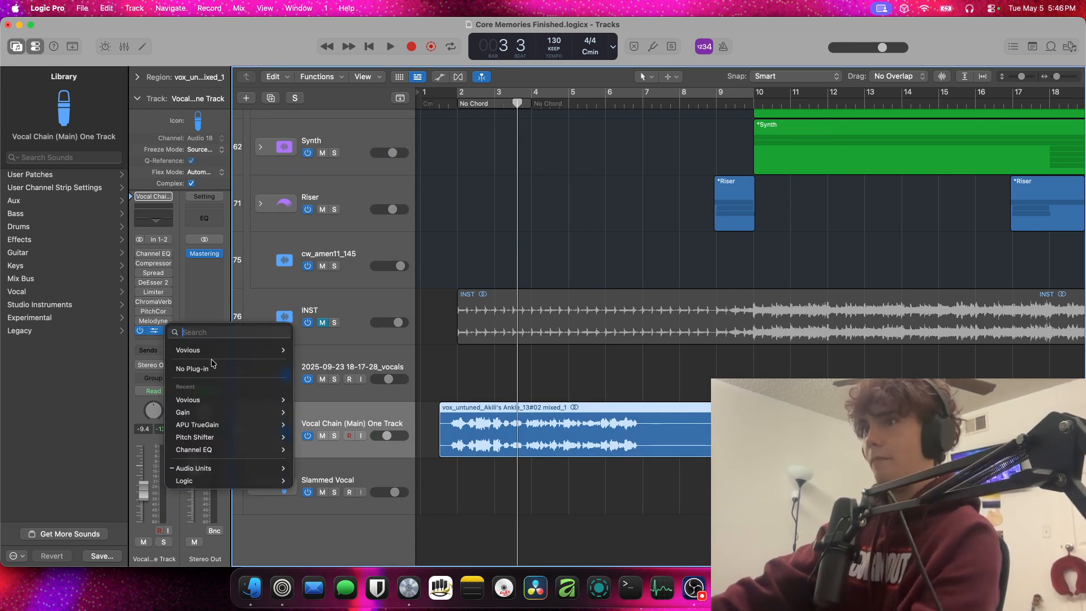
left_click(212, 368)
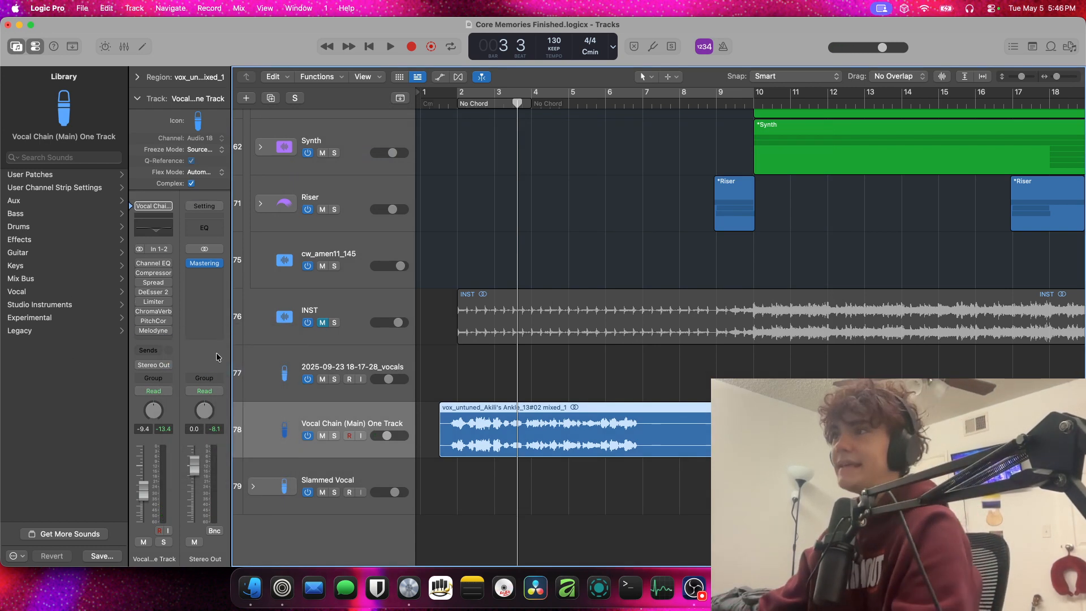
key("space")
key("space")
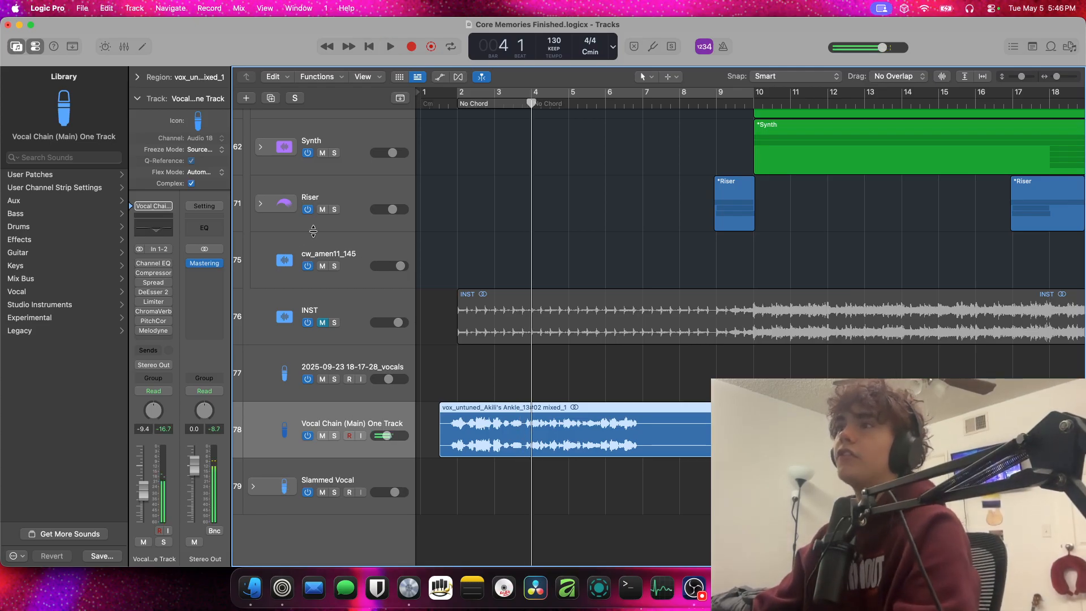
Mute the three vocal tracks below INST and switch the Slammed Vocal track off
left_click(351, 328)
left_click(358, 464, "shift")
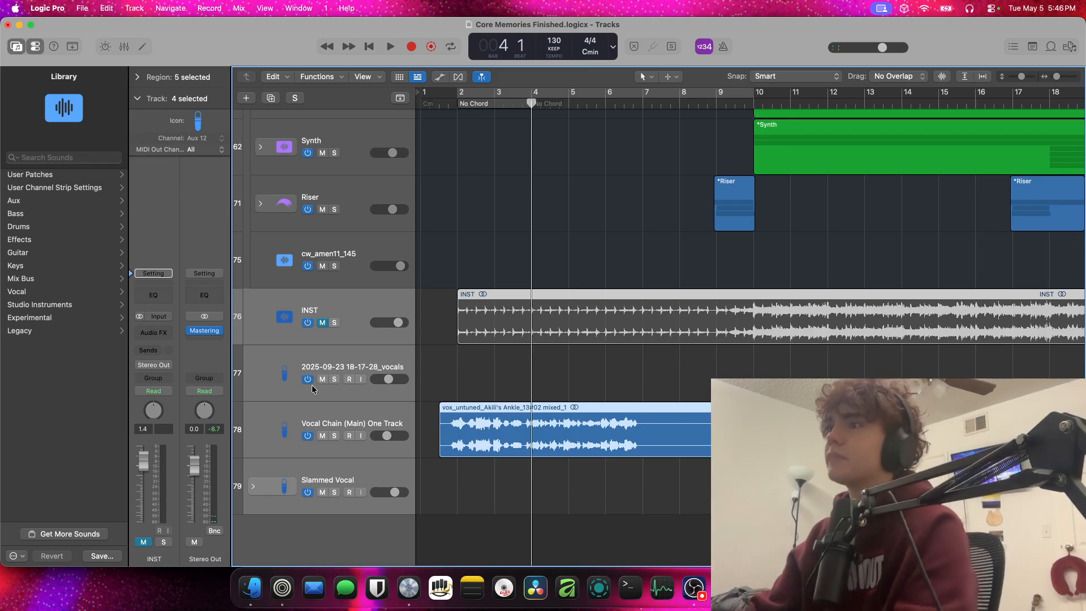
left_click(311, 388)
left_click(355, 480, "shift")
key("ctrl+m")
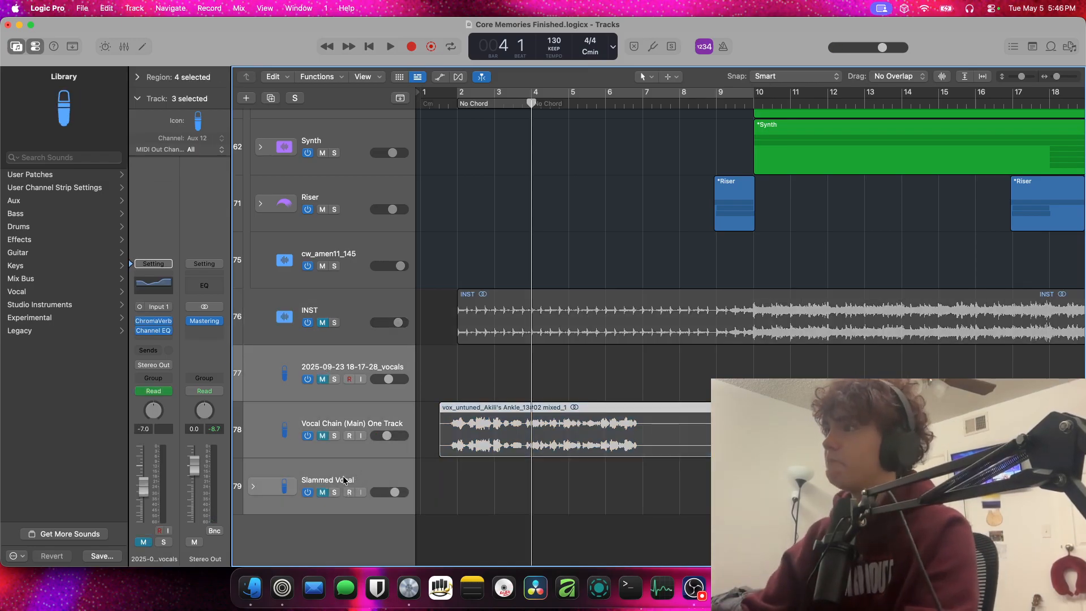
left_click(396, 474)
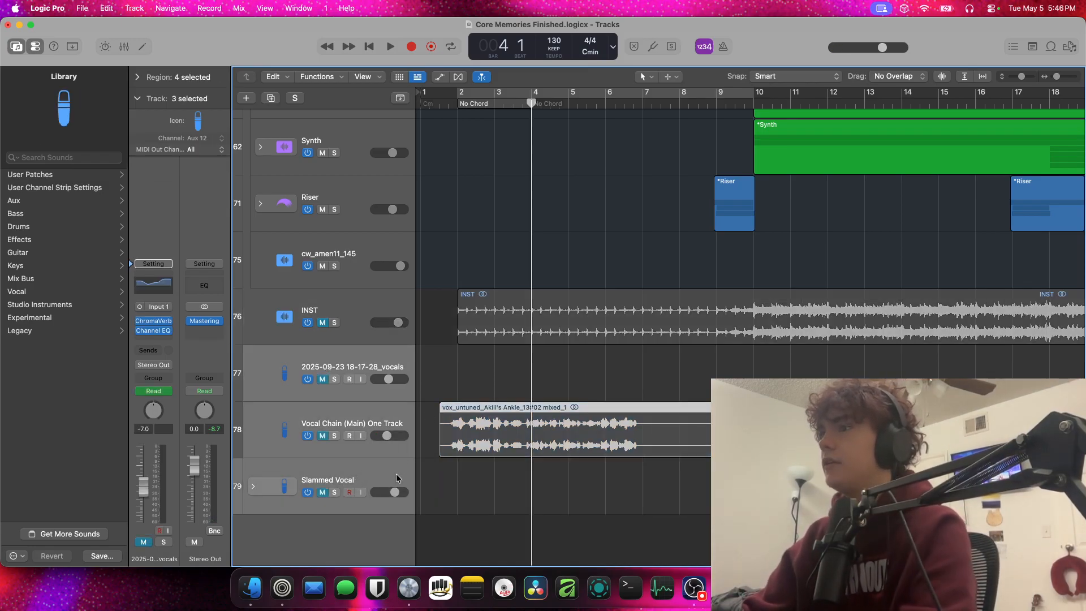
key("ctrl+t")
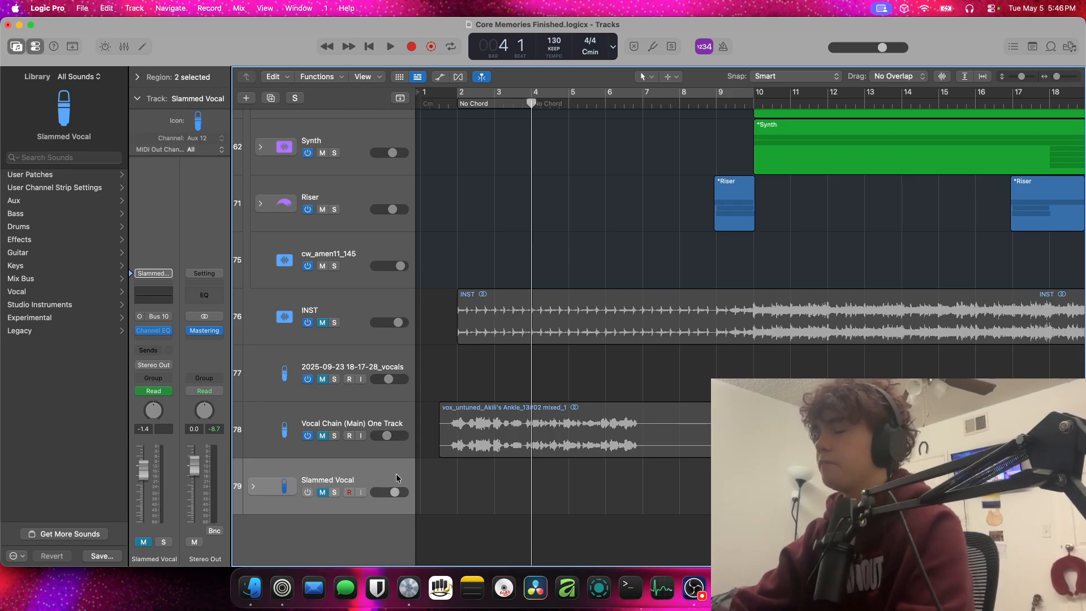
Collapse the Sum 14 track stack and audition the unmuted instrumental around bar 4 in short bursts
scroll(396, 474, "up", 10)
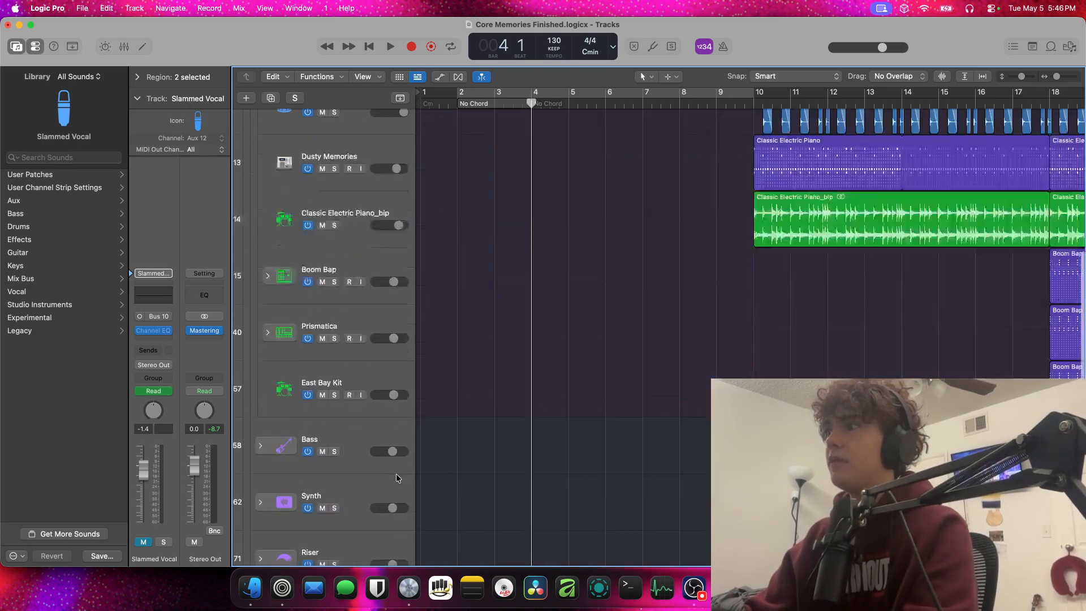
scroll(396, 478, "down", 10)
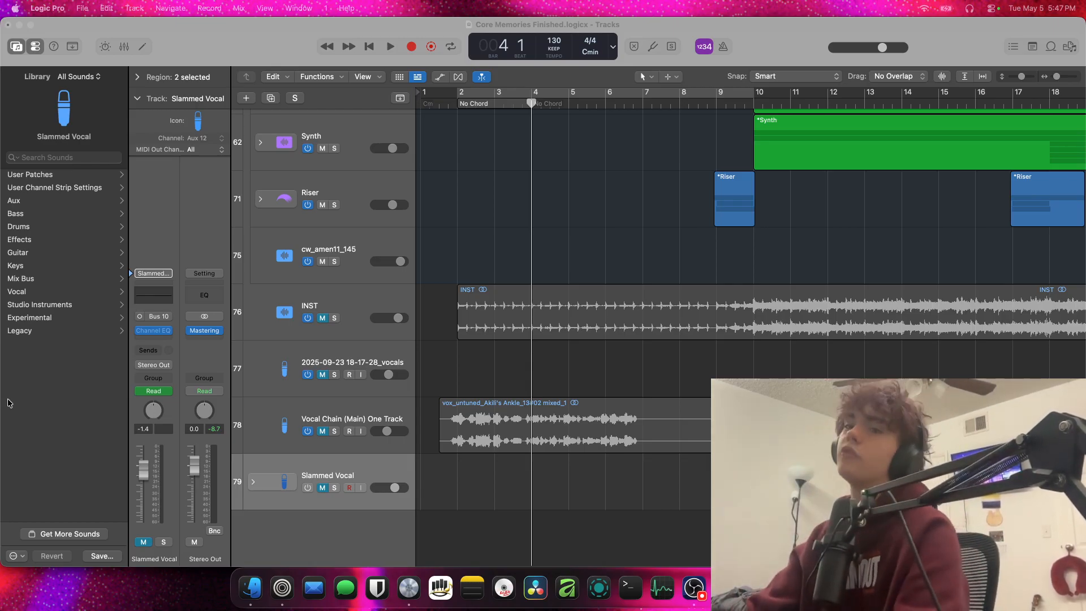
scroll(239, 362, "up", 20)
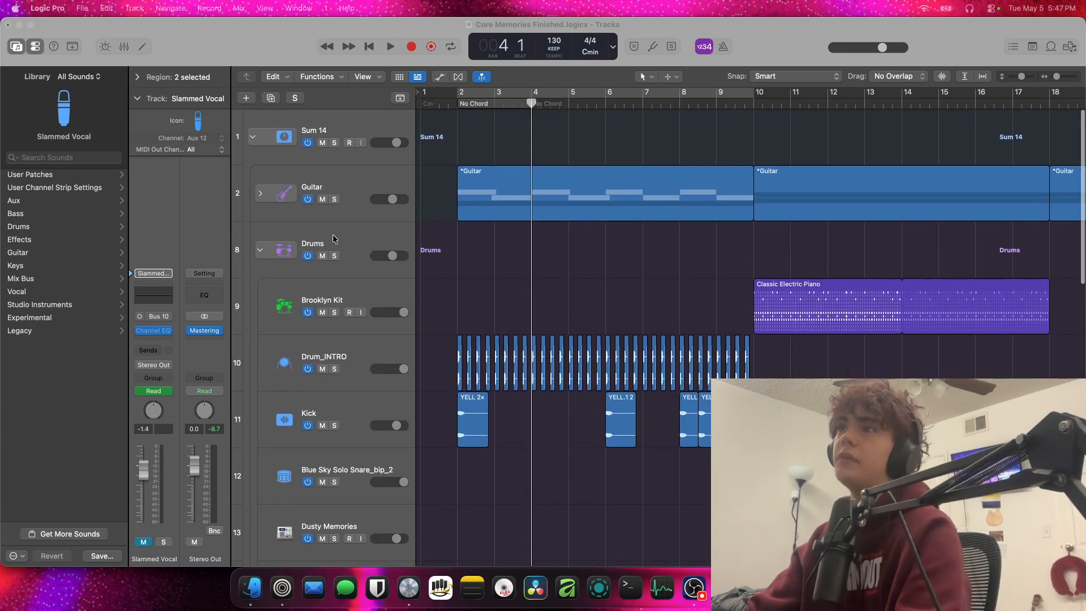
left_click(252, 137)
key("space")
key("space")
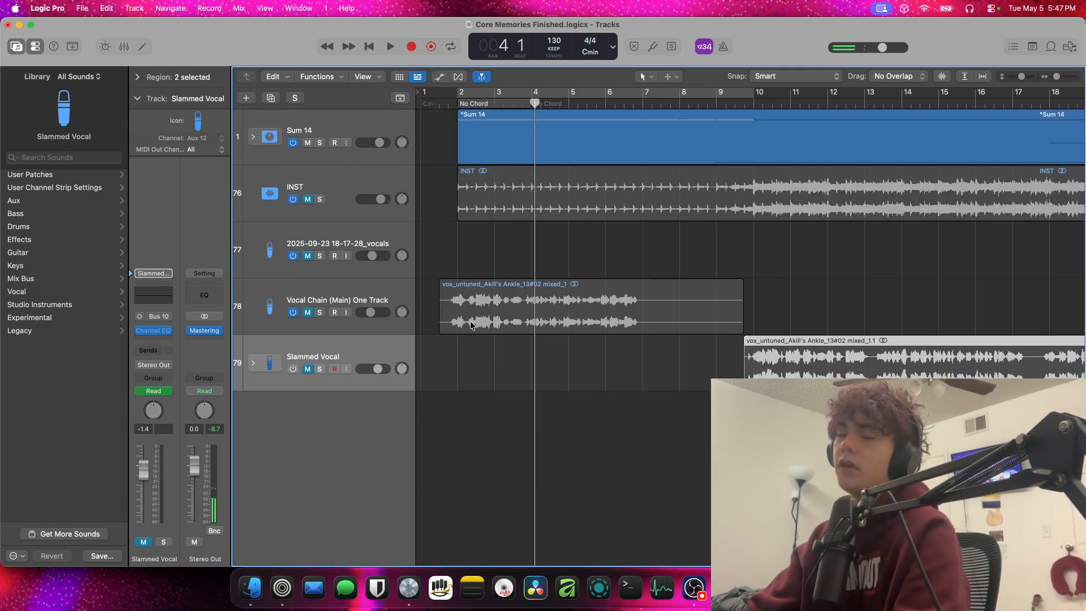
key("space")
key("space")
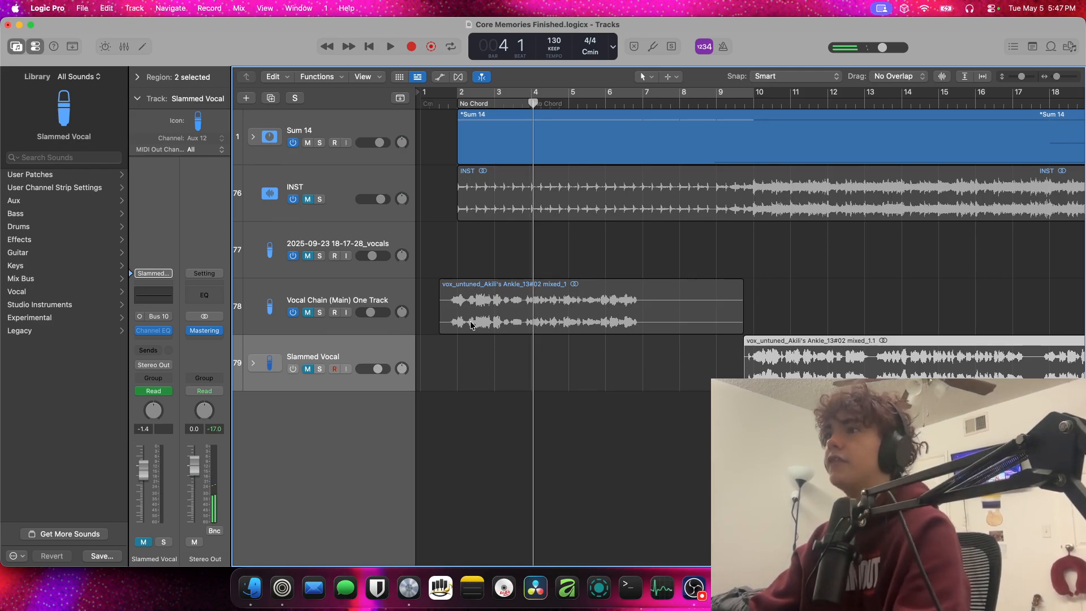
key("space")
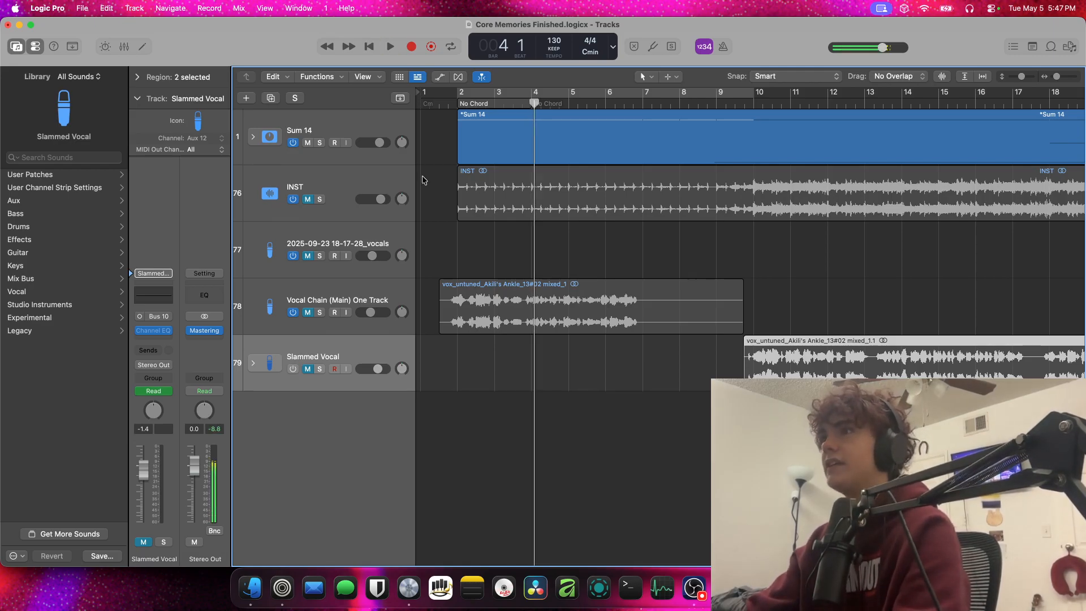
Solo the INST track, audition it from just before bar 2, and turn its solo off
left_click(320, 199)
key("space")
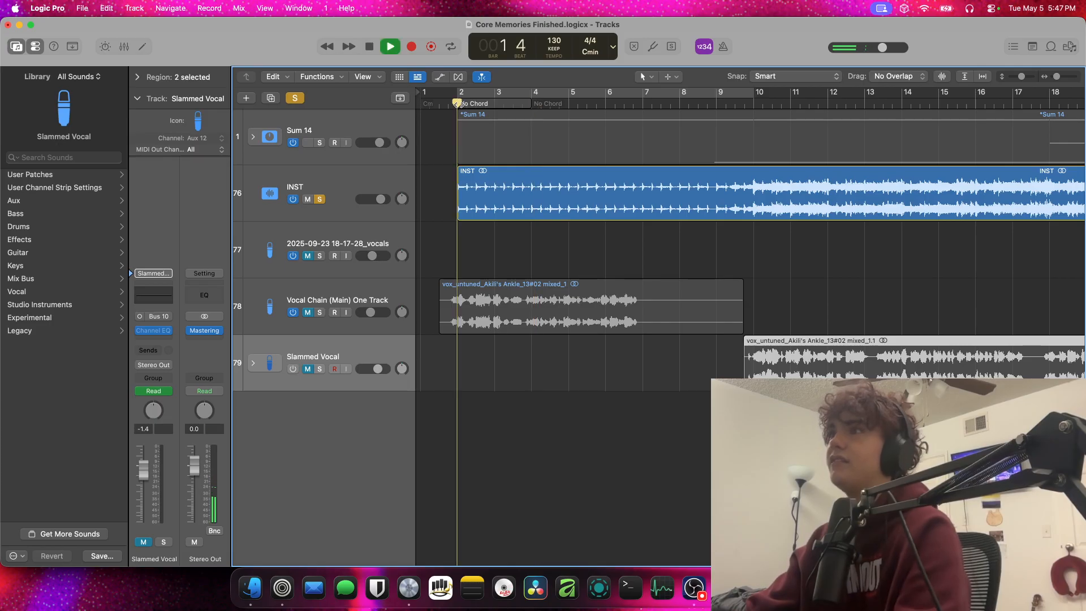
key("space")
left_click(328, 169)
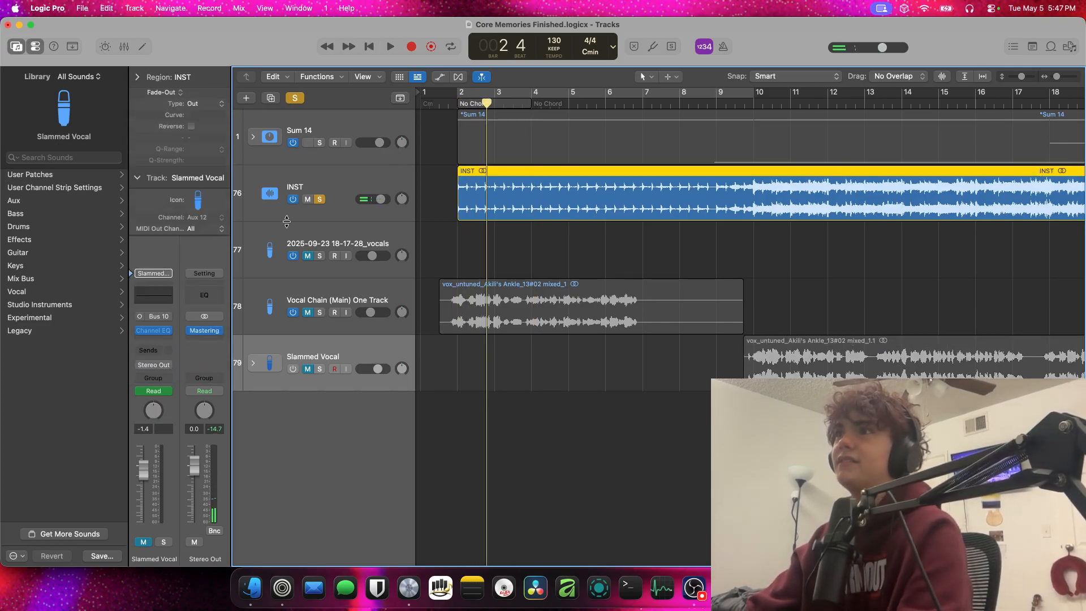
left_click(320, 199)
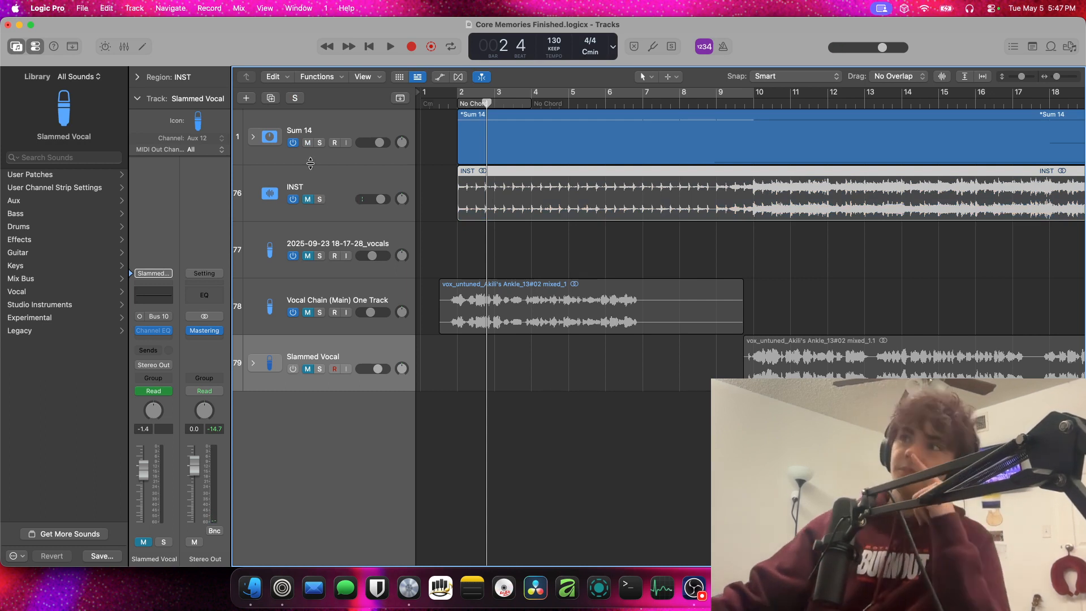
Expand the Sum 14 stack, solo Drum_INTRO during playback, and stop near the end of bar 5
left_click(250, 138)
key("space")
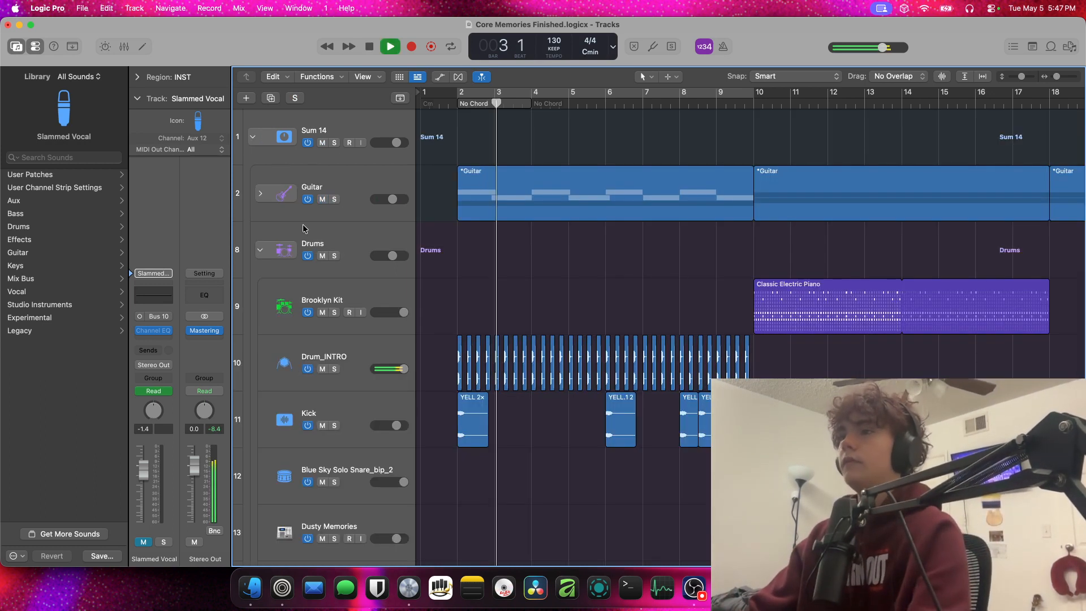
scroll(467, 442, "down", 5)
scroll(467, 443, "up", 5)
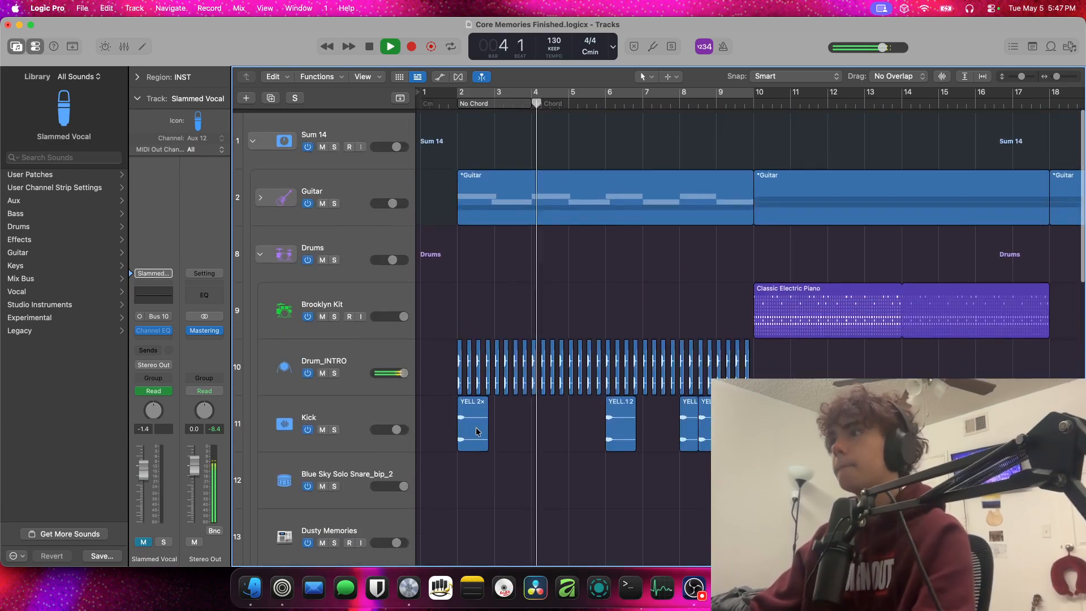
left_click(335, 369)
key("super+Right")
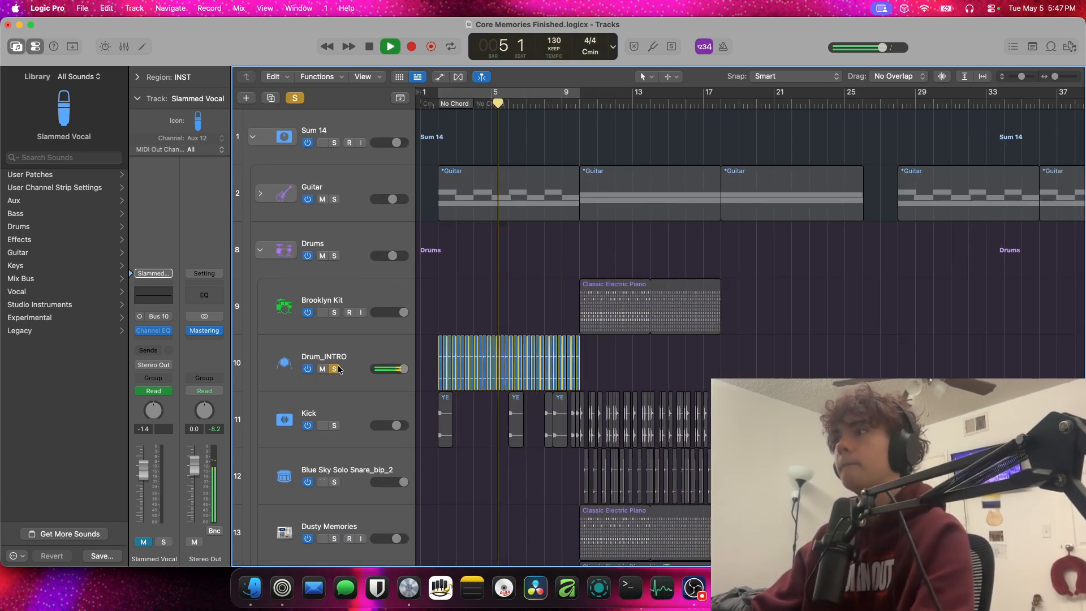
key("space")
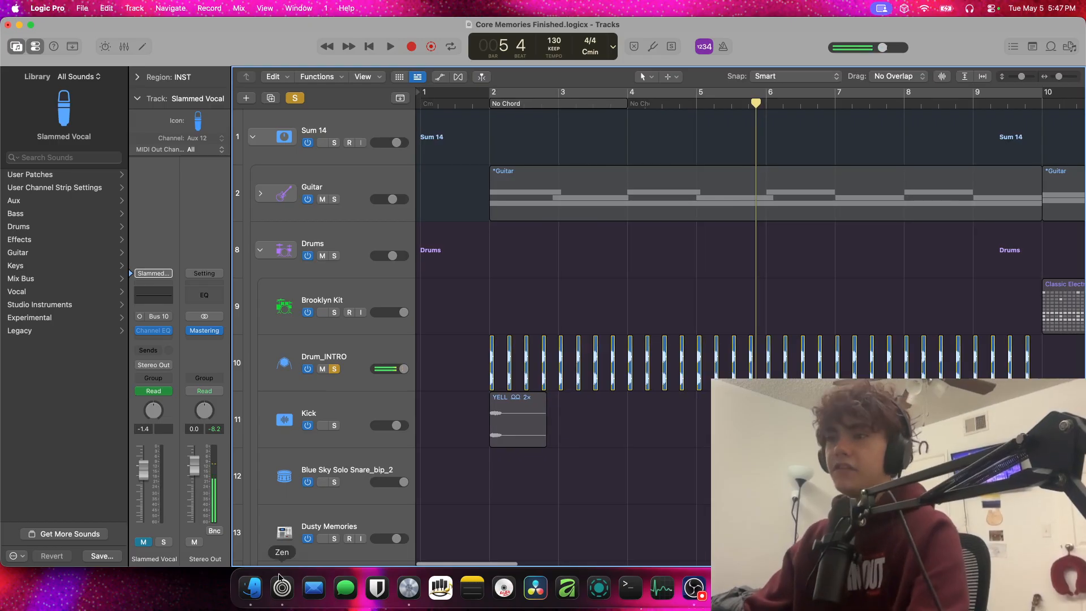
Switch to Zen and browse the YouTube Shorts to the one titled "How To Make A Song In Under An Hour"
left_click(279, 574)
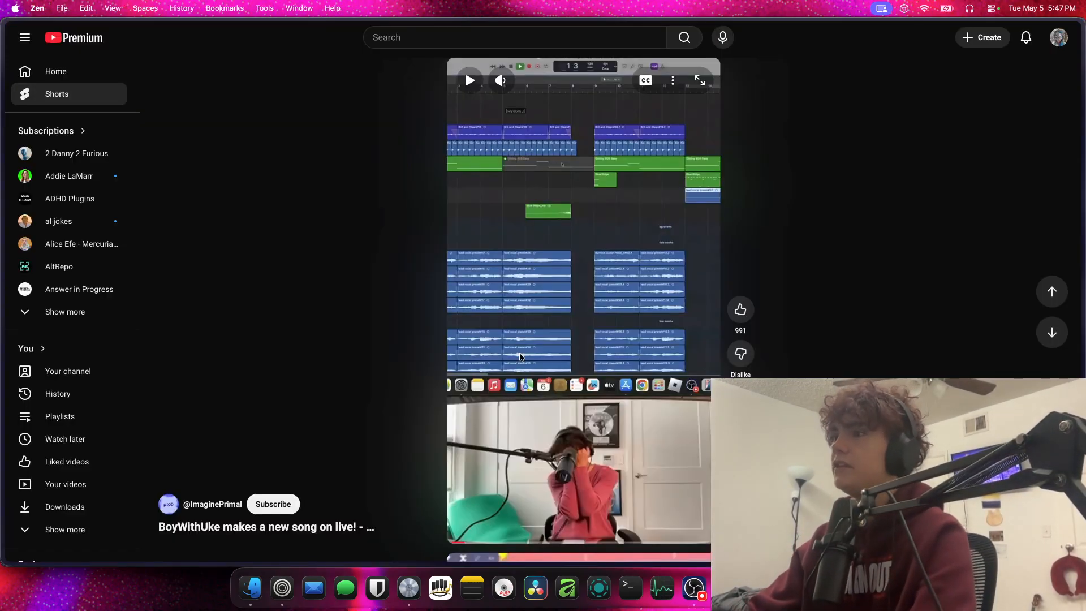
scroll(513, 368, "down", 3)
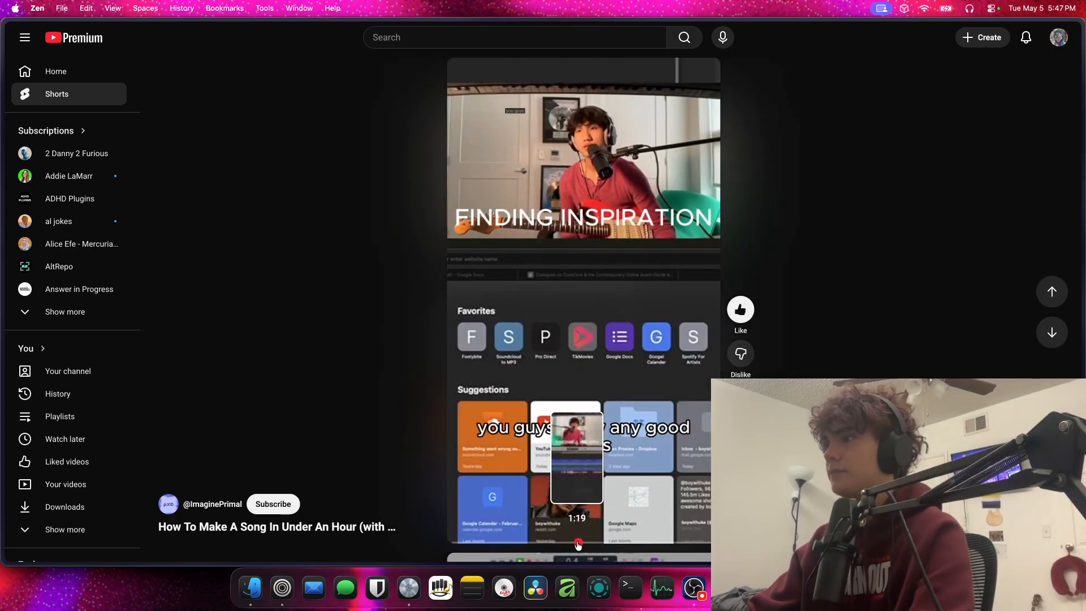
left_click(576, 544)
scroll(561, 459, "down", 3)
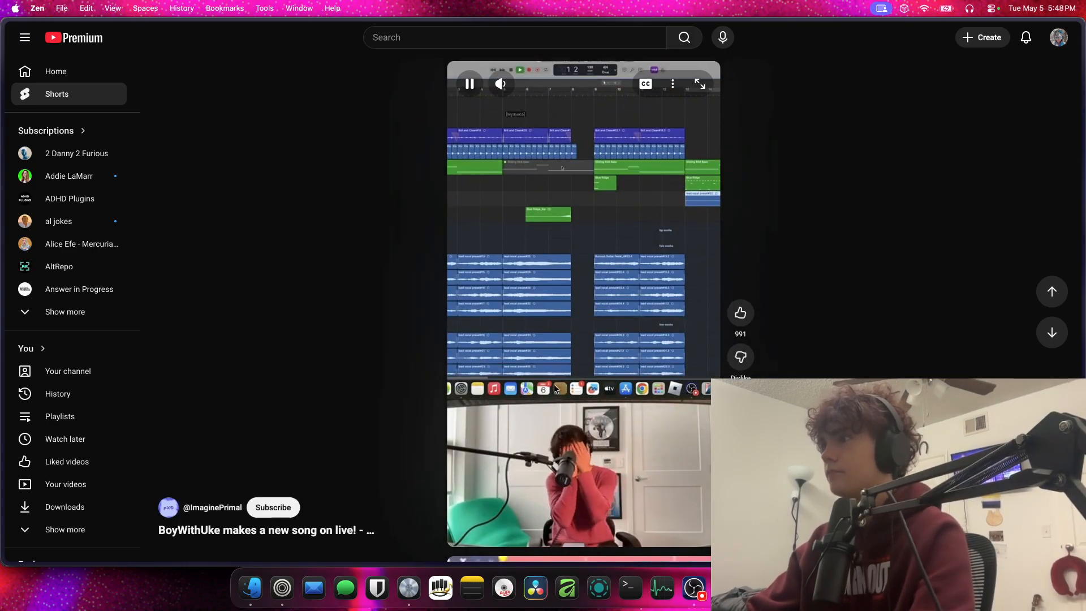
scroll(554, 384, "up", 3)
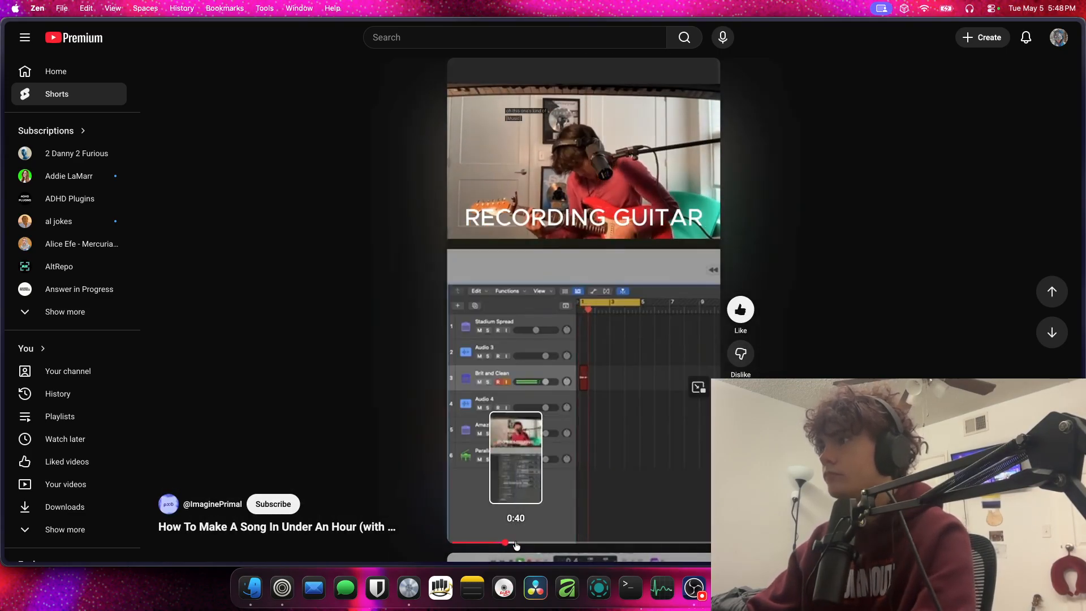
Skip through the song-making Short to its drums section around 0:47 and leave it paused
scroll(516, 545, "down", 3)
scroll(516, 545, "up", 3)
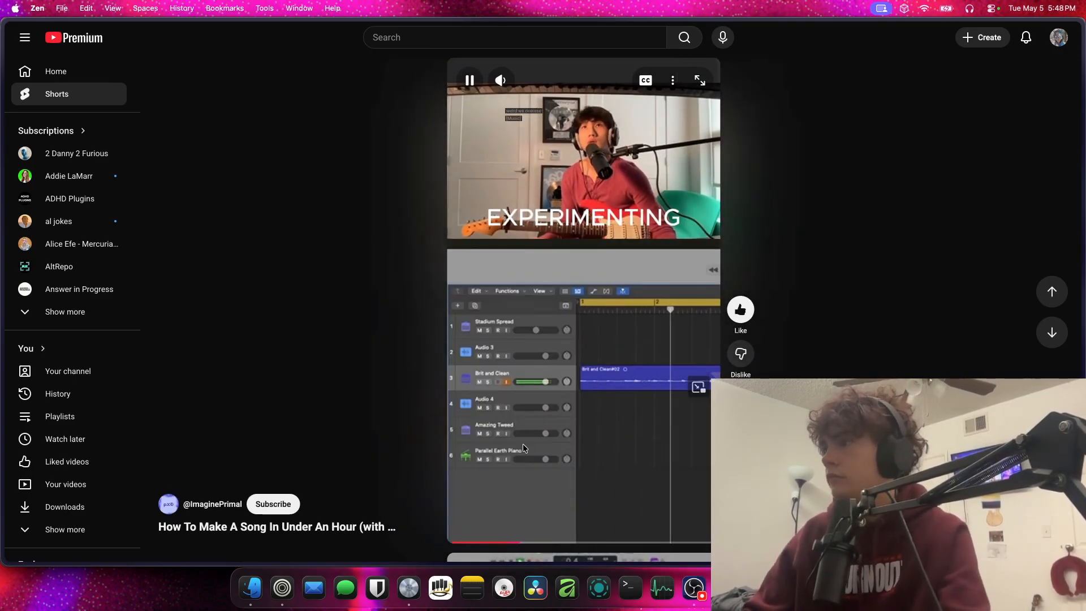
left_click(536, 544)
left_click(512, 399)
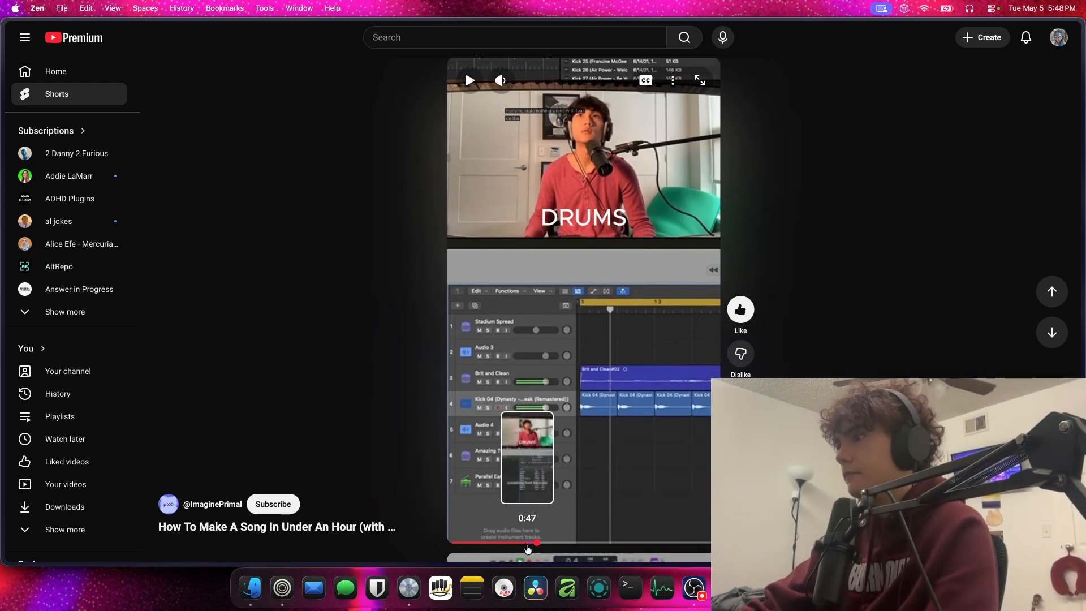
left_click(527, 544)
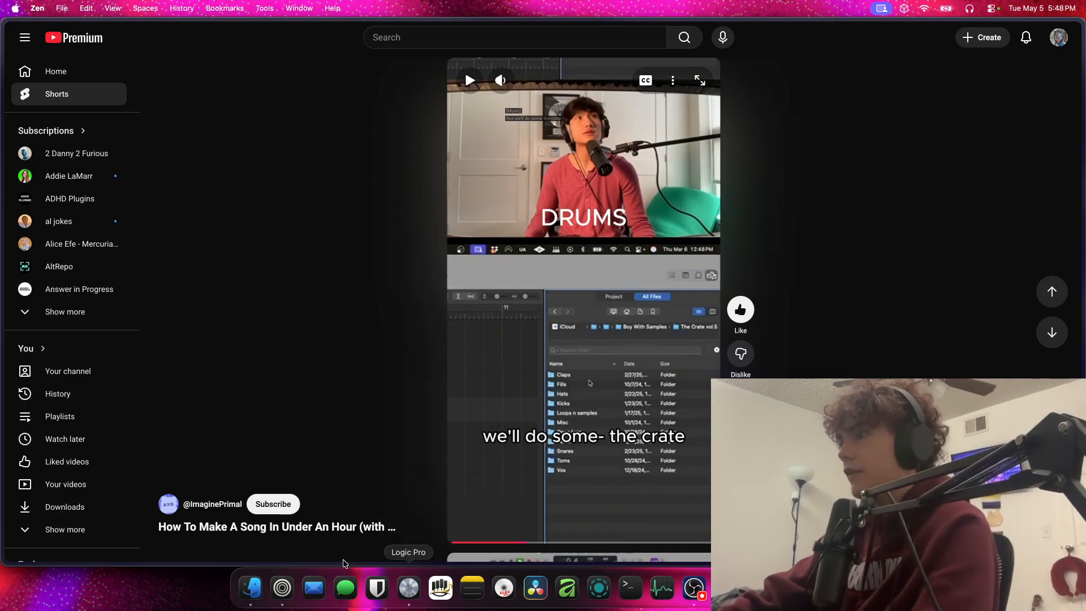
Switch to Logic Pro and browse the untagged loops to Samples > RedditDrumKits > The Crate vol.5 > Kicks
left_click(408, 588)
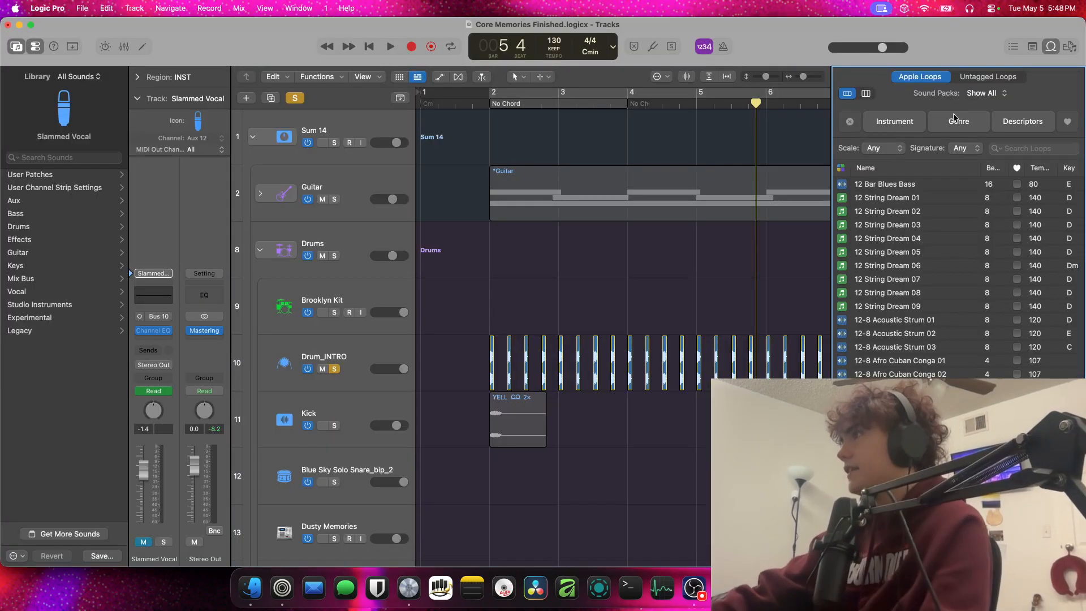
left_click(971, 75)
double_click(907, 185)
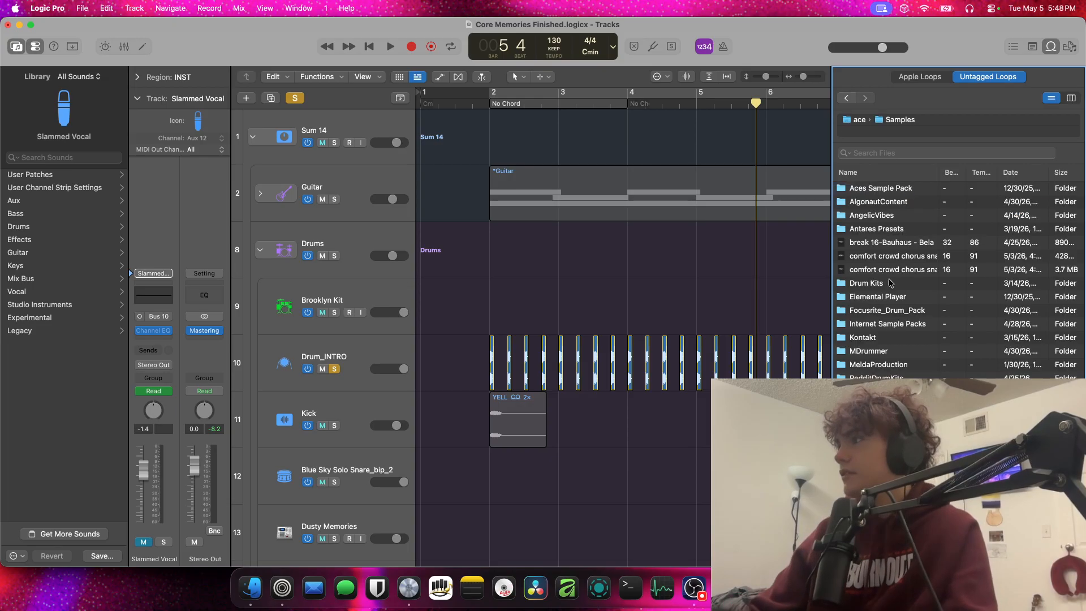
double_click(881, 376)
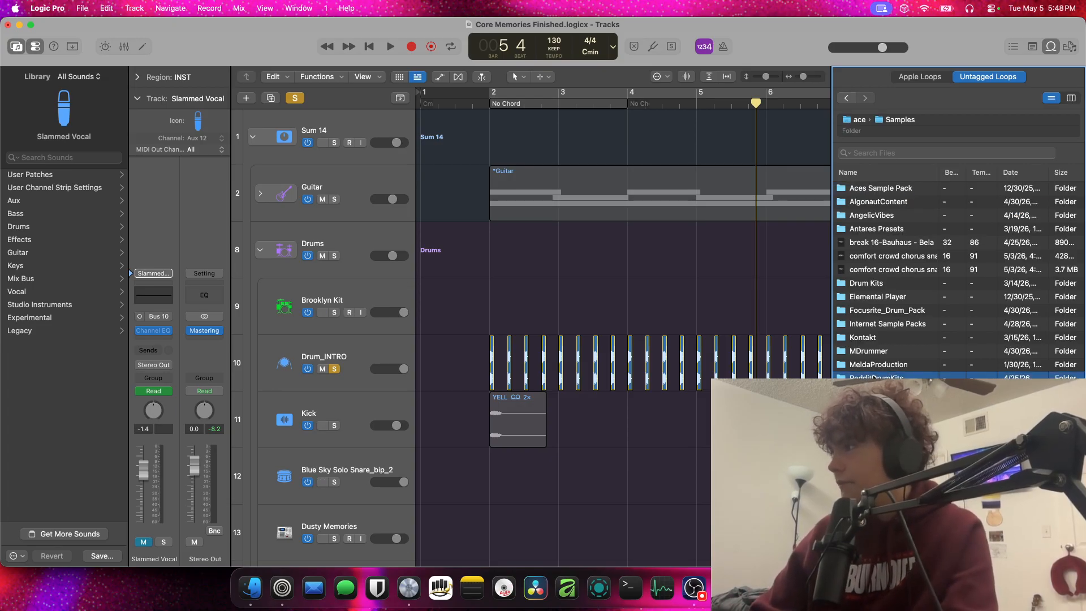
scroll(956, 280, "down", 10)
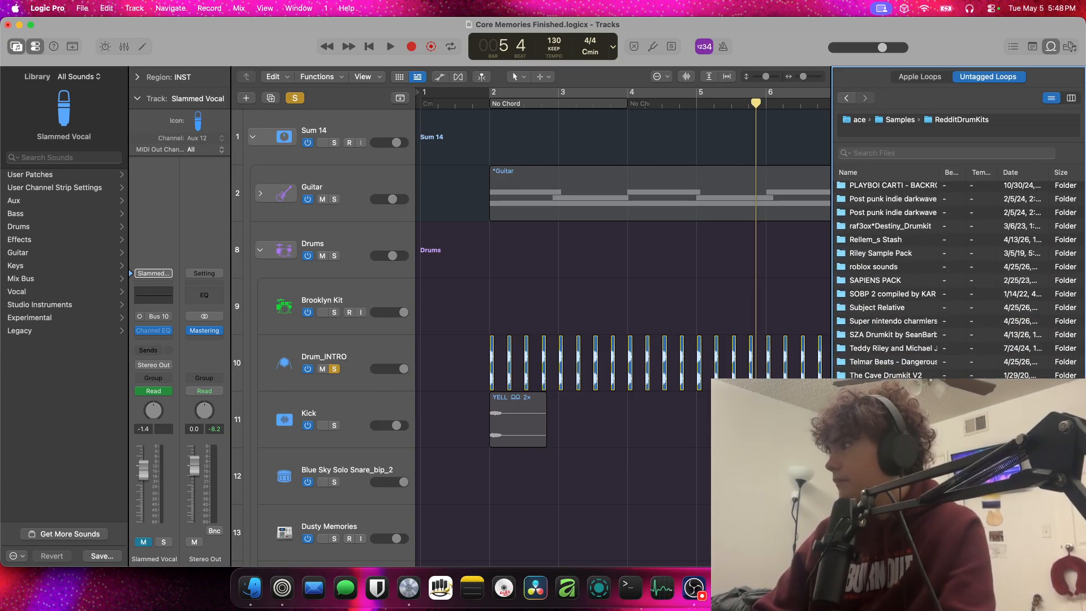
double_click(876, 388)
double_click(860, 228)
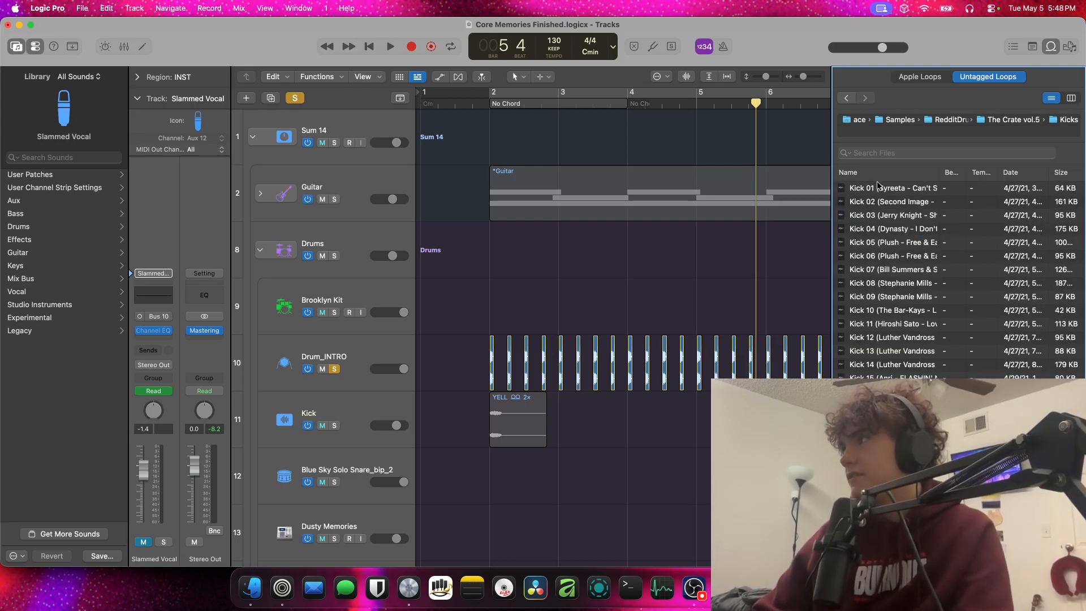
Place the Kick 04 sample at bar 2 on Drum_INTRO, audition it in playback, and undo the addition
left_click_drag(887, 233, 490, 365)
key("space")
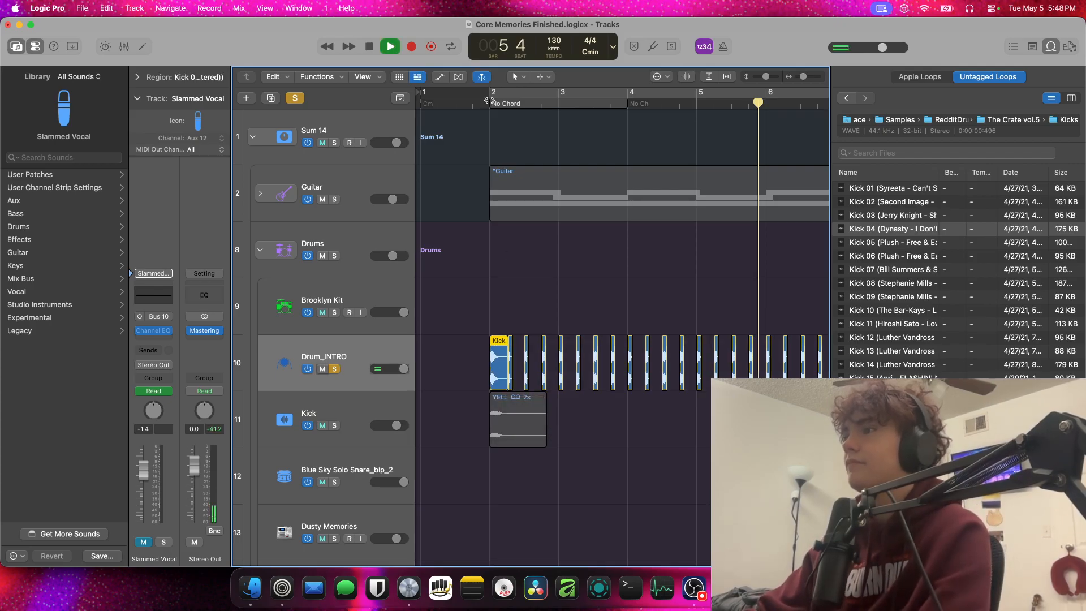
left_click(486, 100)
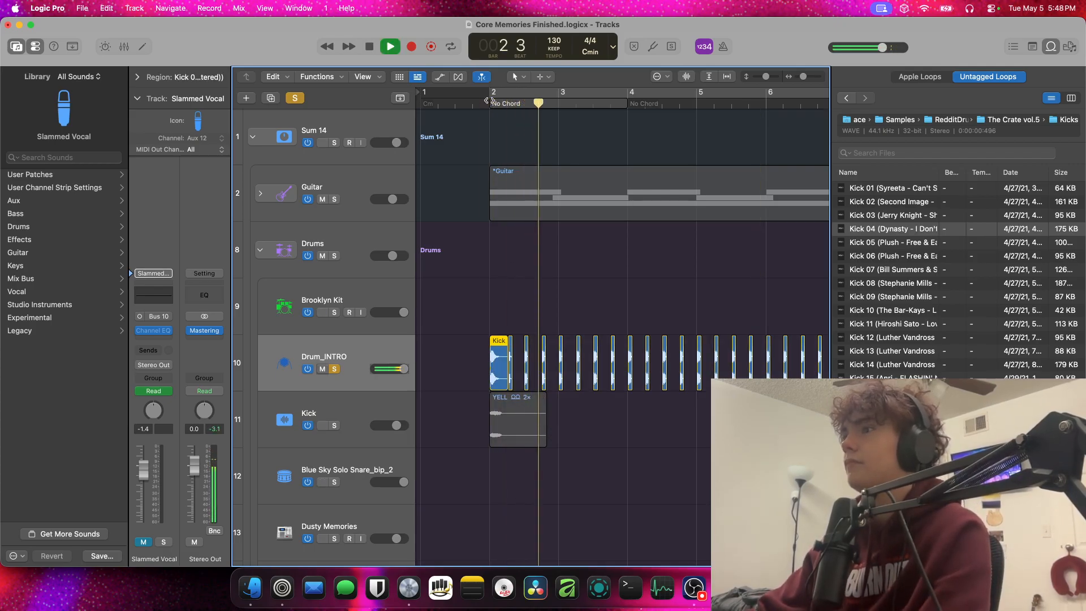
left_click(441, 189, "ctrl+alt")
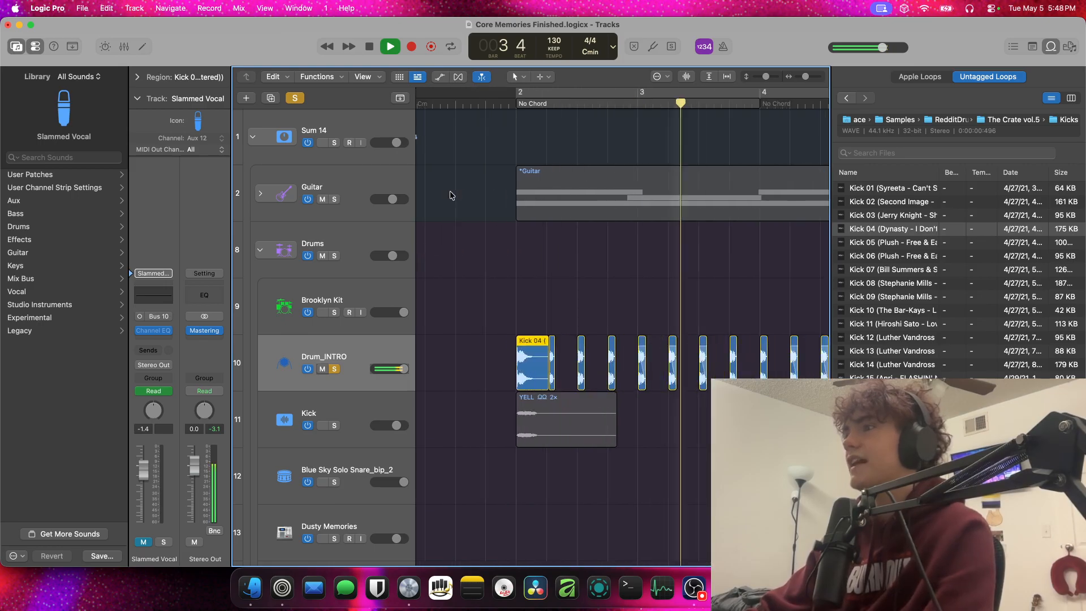
scroll(481, 214, "left", 4)
key("space")
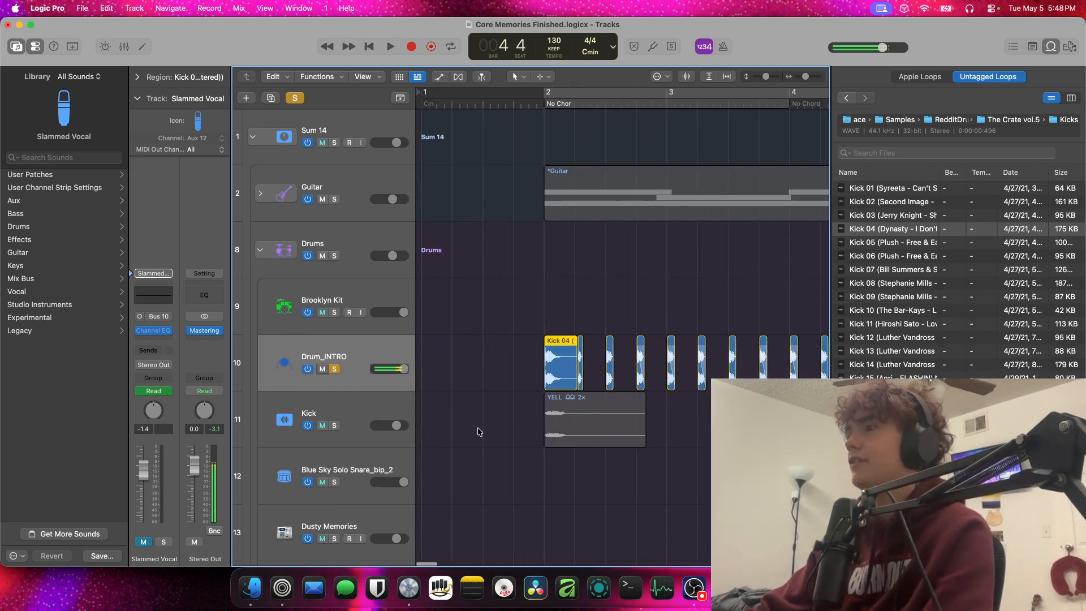
left_click(365, 353)
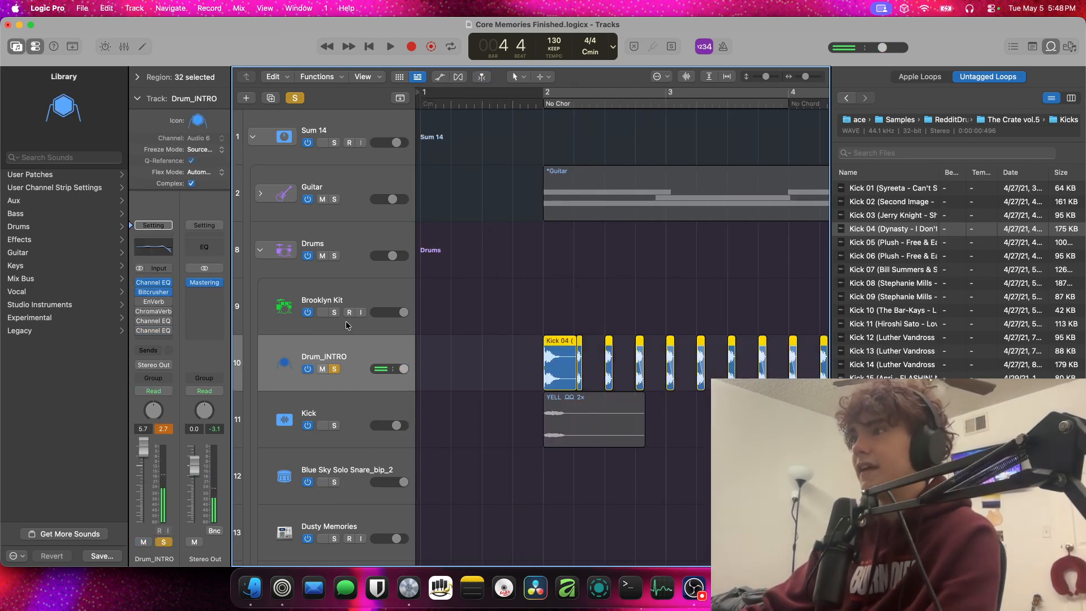
left_click(432, 326)
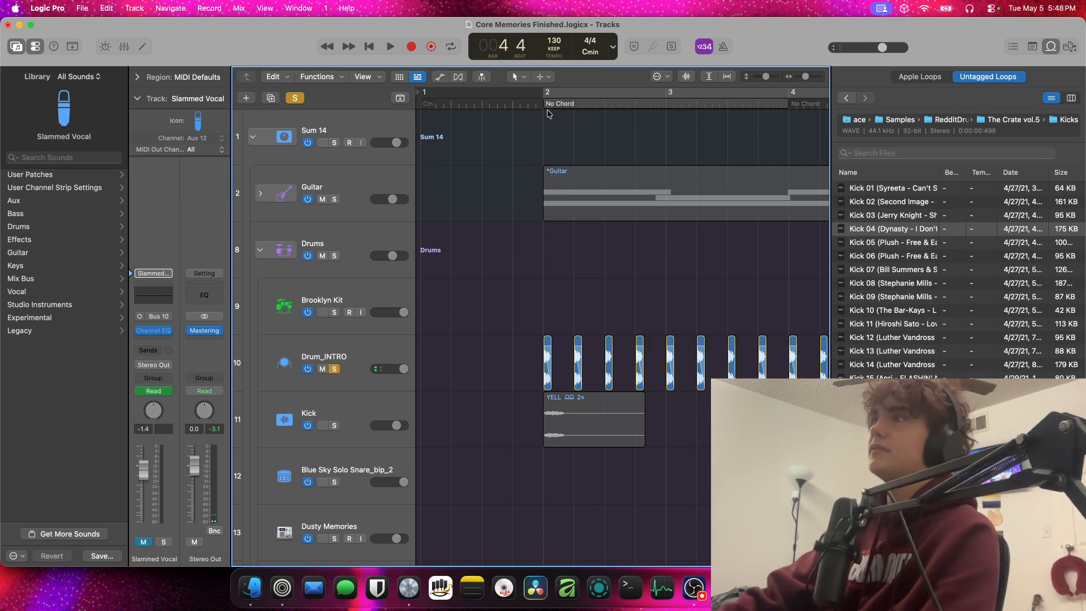
Turn off Drum_INTRO's solo while the intro plays, close the loop browser, and stop playback in bar 6
key("space")
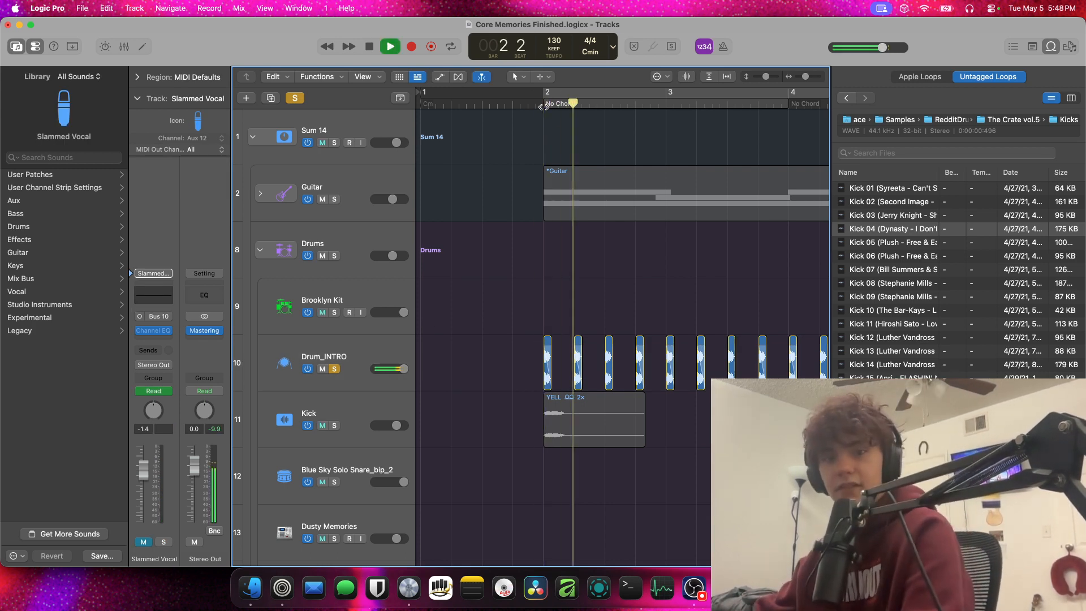
left_click(334, 369)
scroll(542, 226, "down", 5)
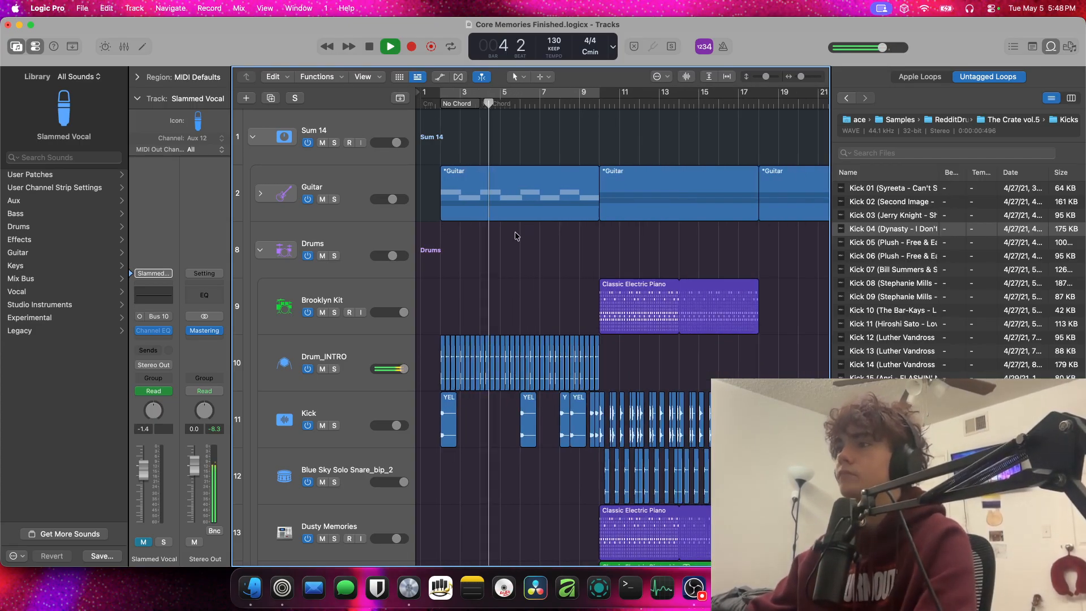
scroll(513, 232, "down", 5)
scroll(507, 235, "up", 5)
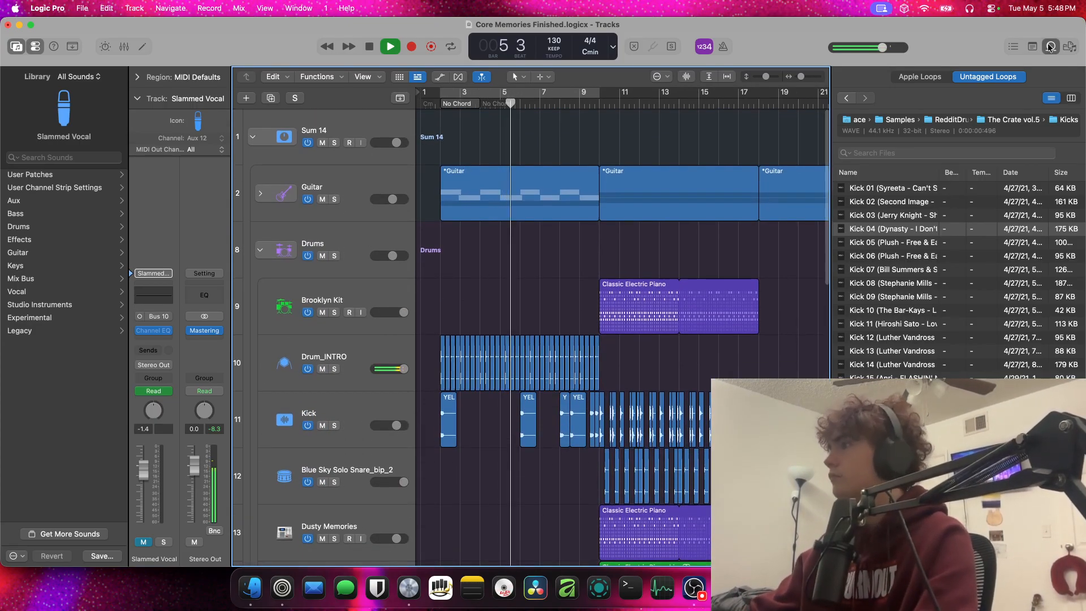
key("o")
scroll(622, 239, "down", 5)
scroll(625, 239, "up", 8)
scroll(626, 239, "up", 2)
key("space")
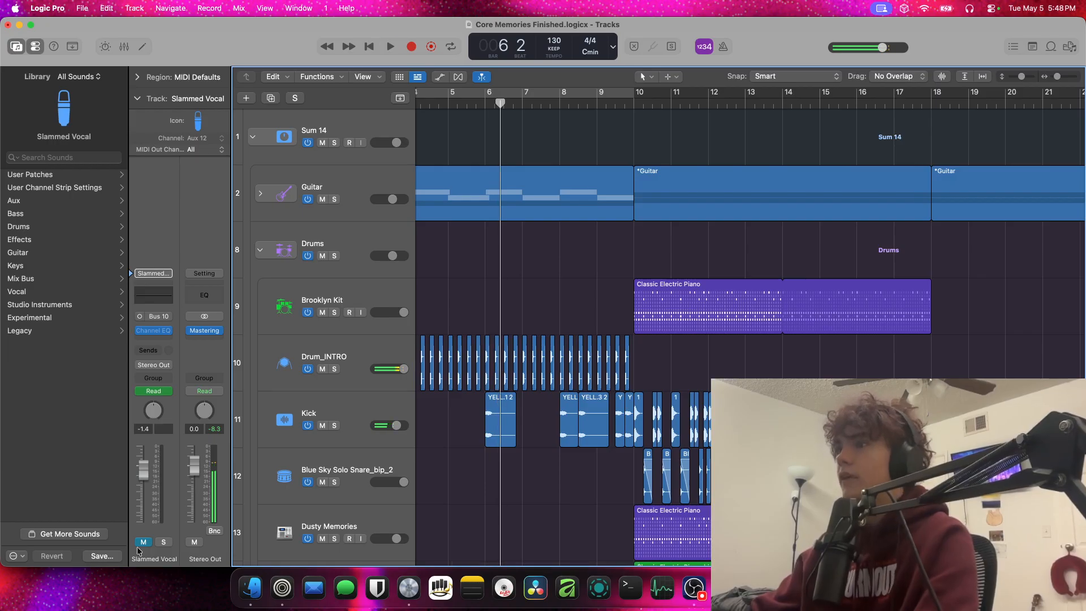
left_click(309, 495)
right_click(327, 469)
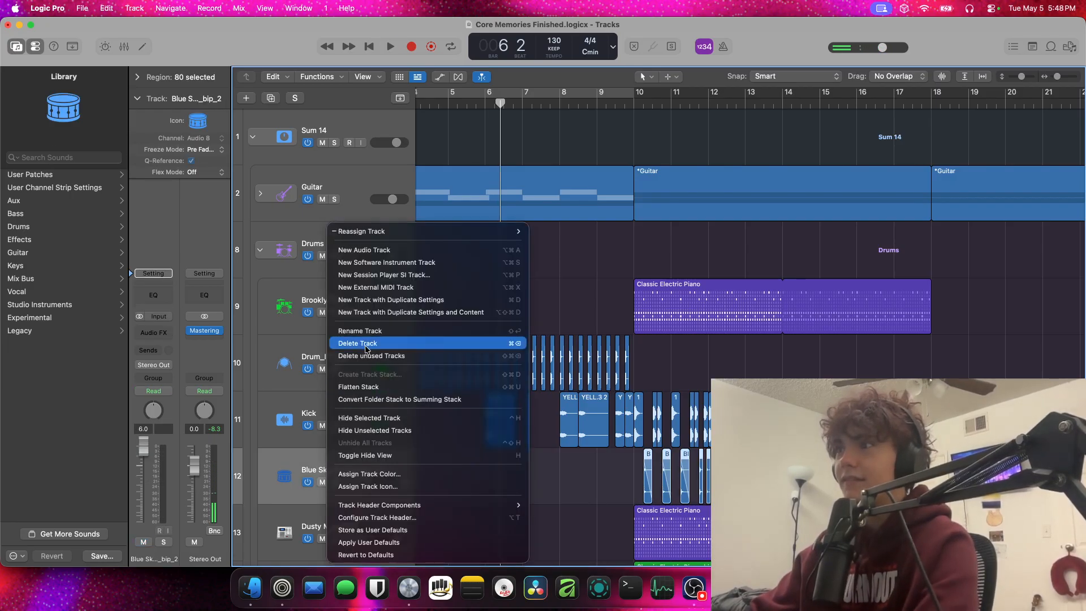
left_click(371, 332)
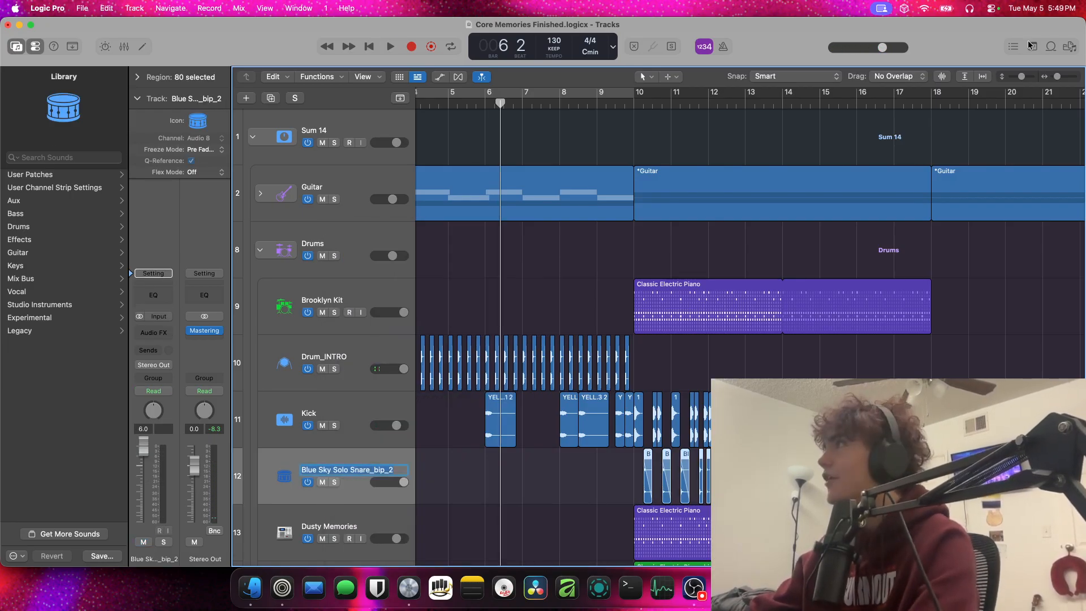
left_click(1050, 47)
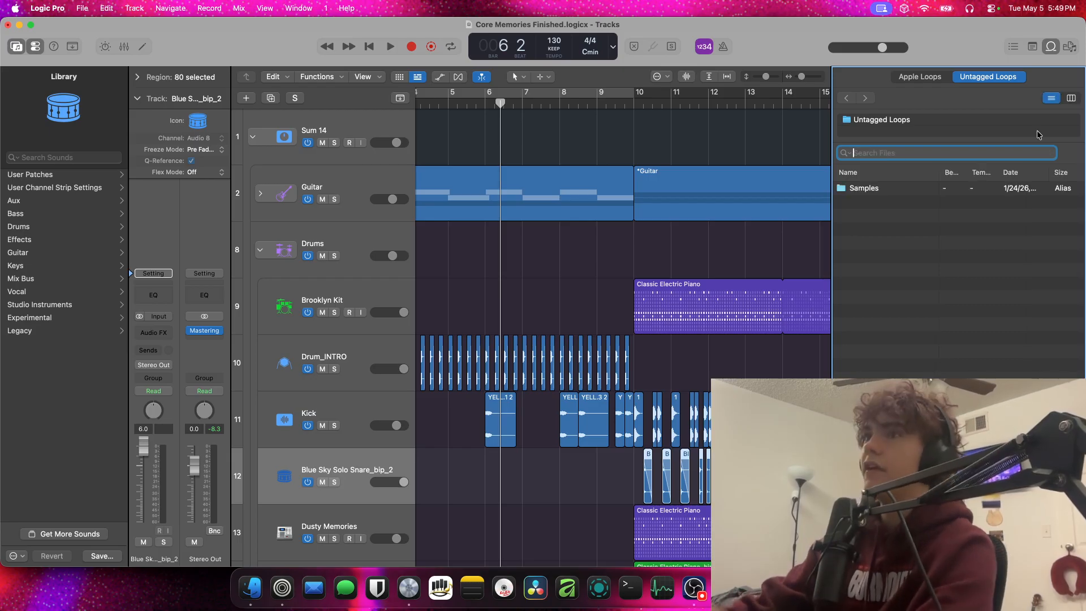
left_click(1044, 48)
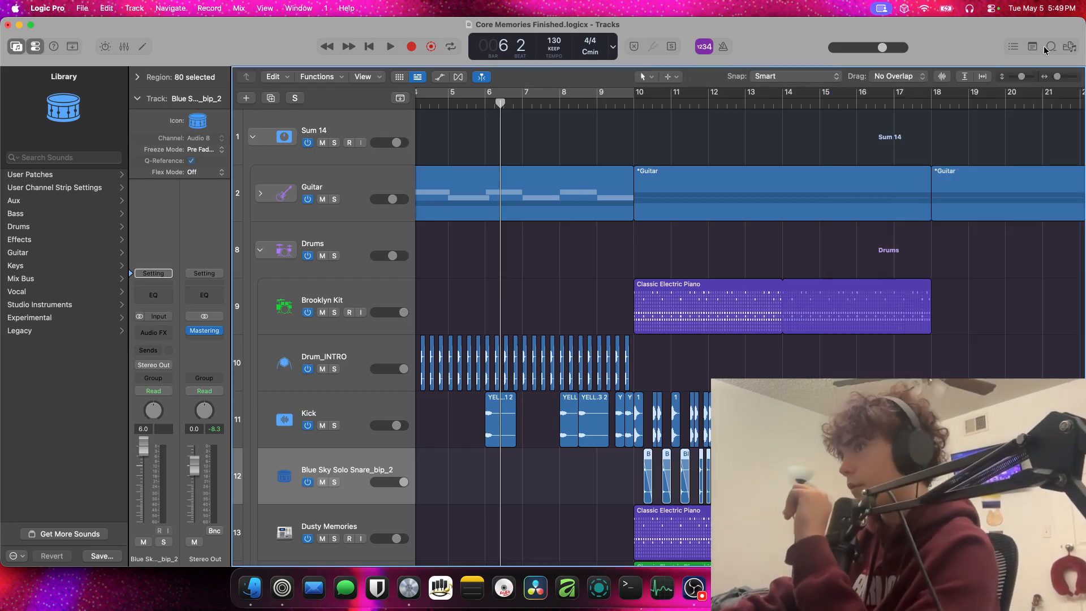
Play the full mix from bar 6 through the drum entry at bar 10 and stop in bar 13
key("space")
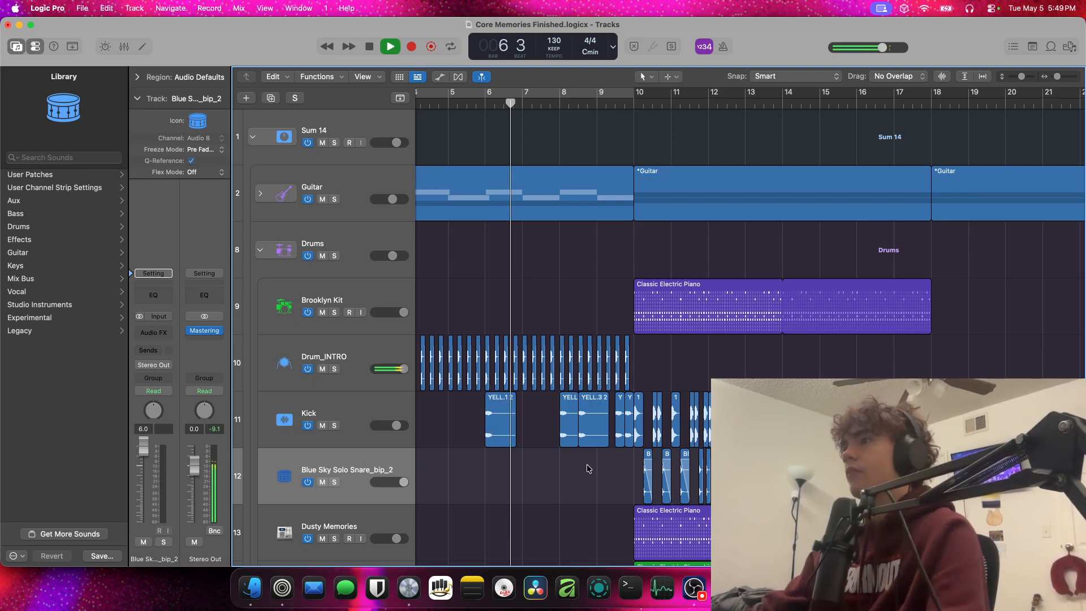
scroll(300, 113, "down", 5)
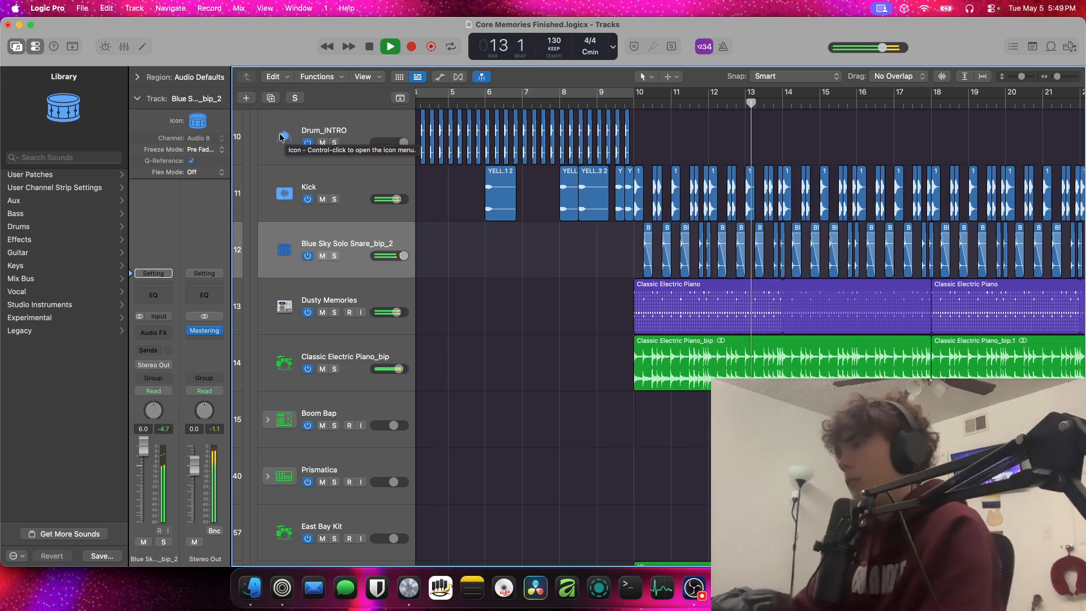
key("space")
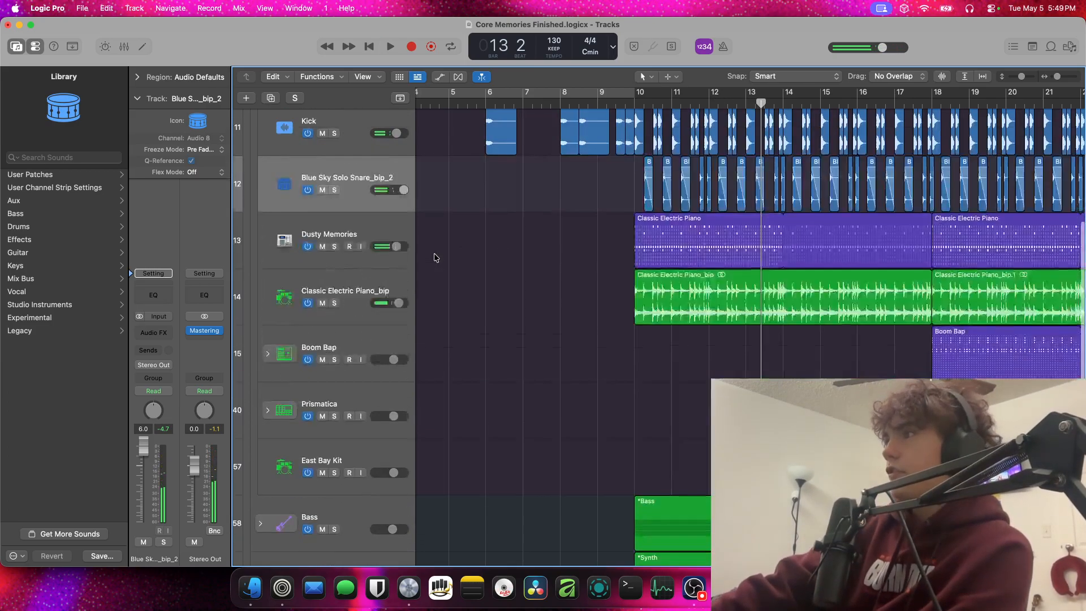
Solo the Blue Sky Solo Snare_bip_2 track and audition it from bar 10 to bar 12
scroll(373, 253, "down", 1)
left_click(333, 247)
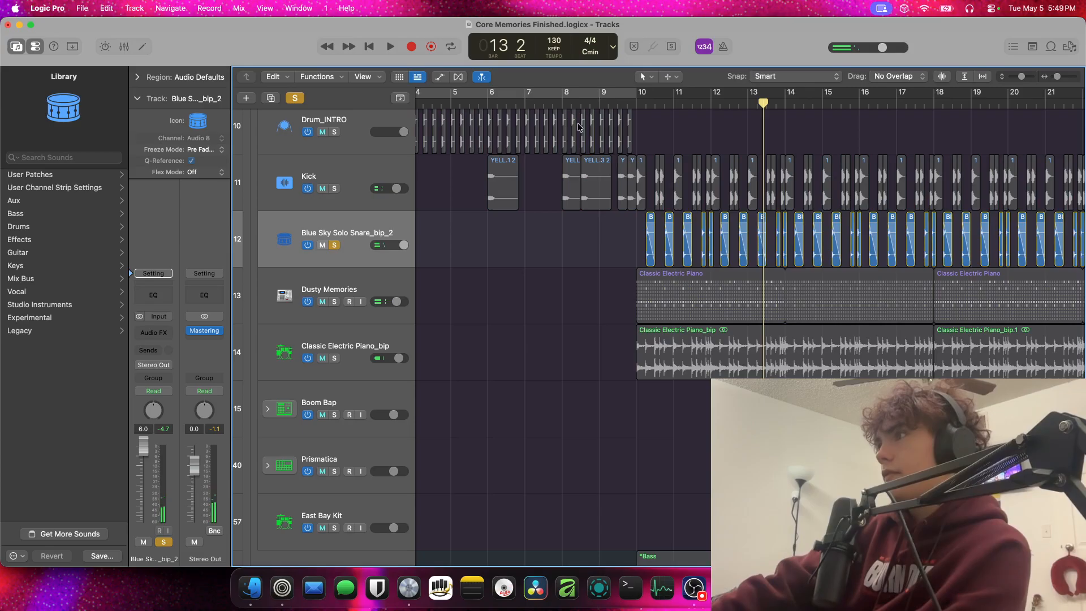
left_click(648, 111)
key("space")
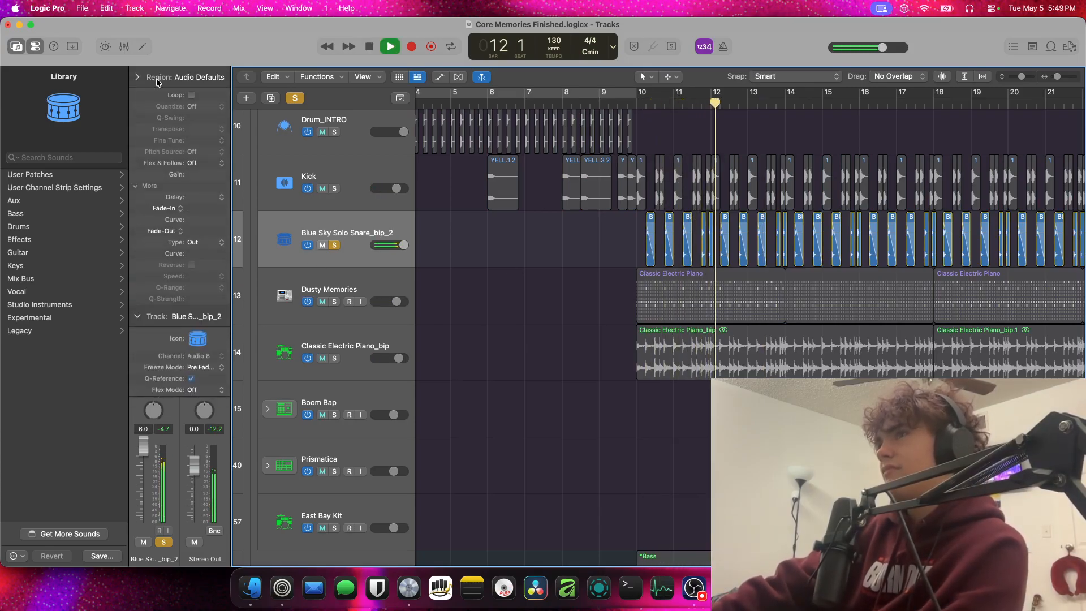
key("space")
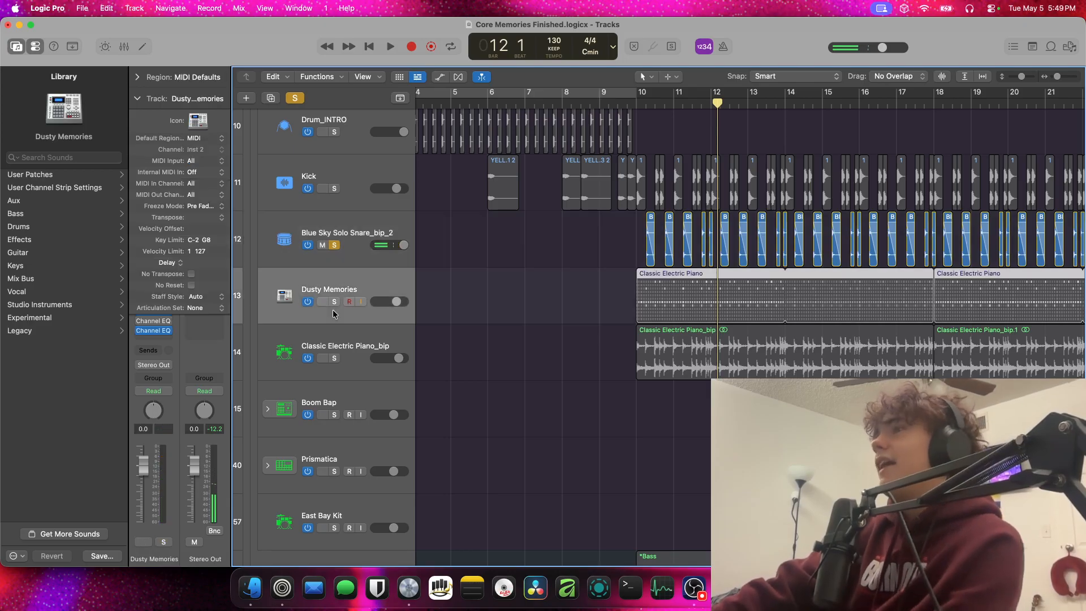
Move the solo from the Blue Sky snare to Dusty Memories and collapse its track parameters to expose the plug-in chain
left_click(342, 274)
key("s")
left_click(334, 245)
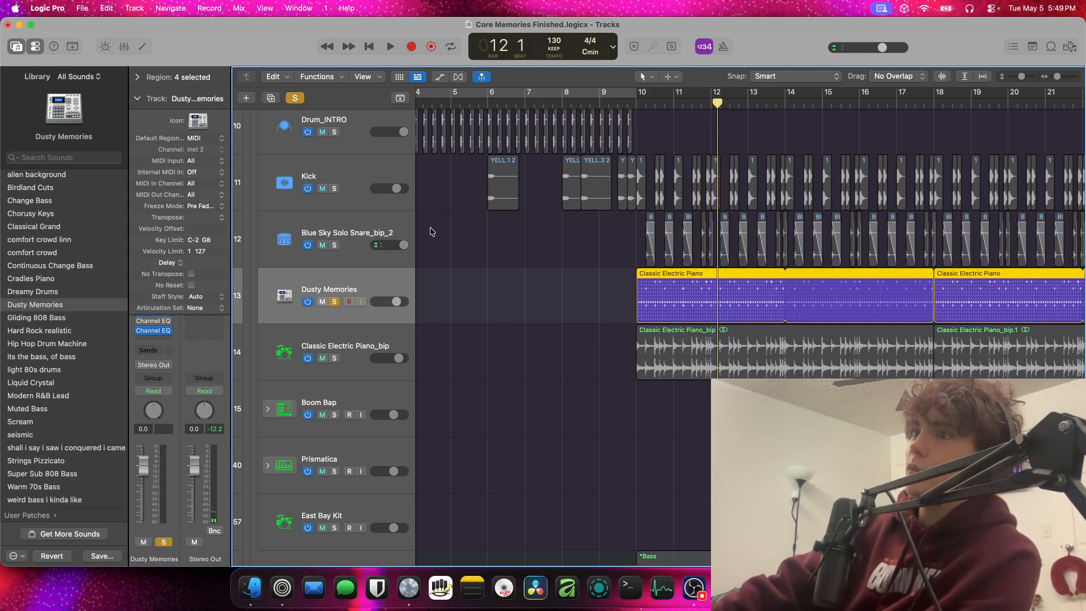
left_click(141, 100)
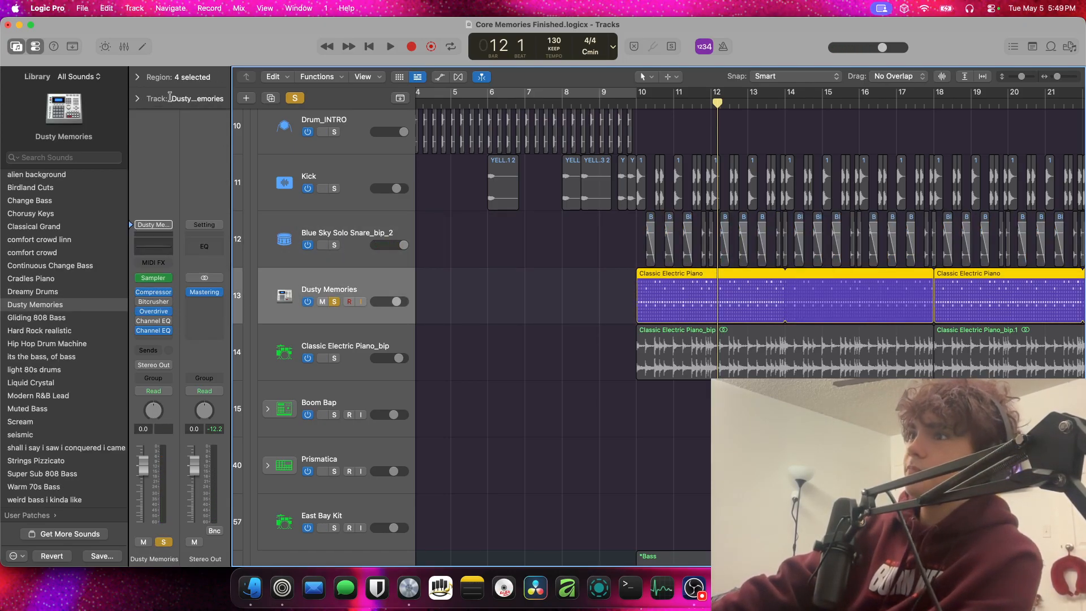
Audition the soloed Dusty Memories track from bar 10 and stop in bar 13
left_click(636, 100)
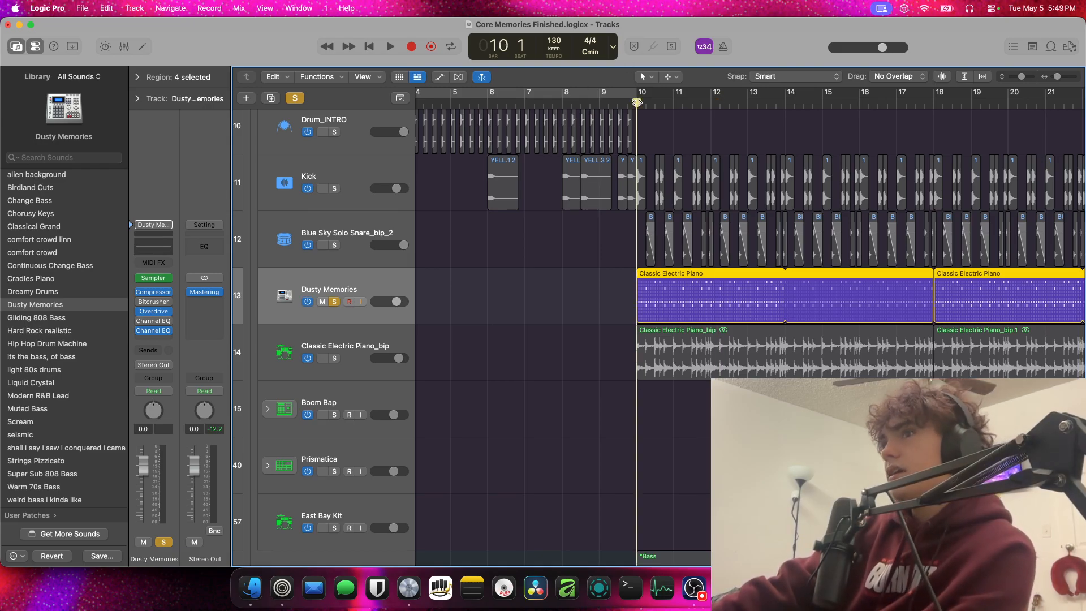
key("space")
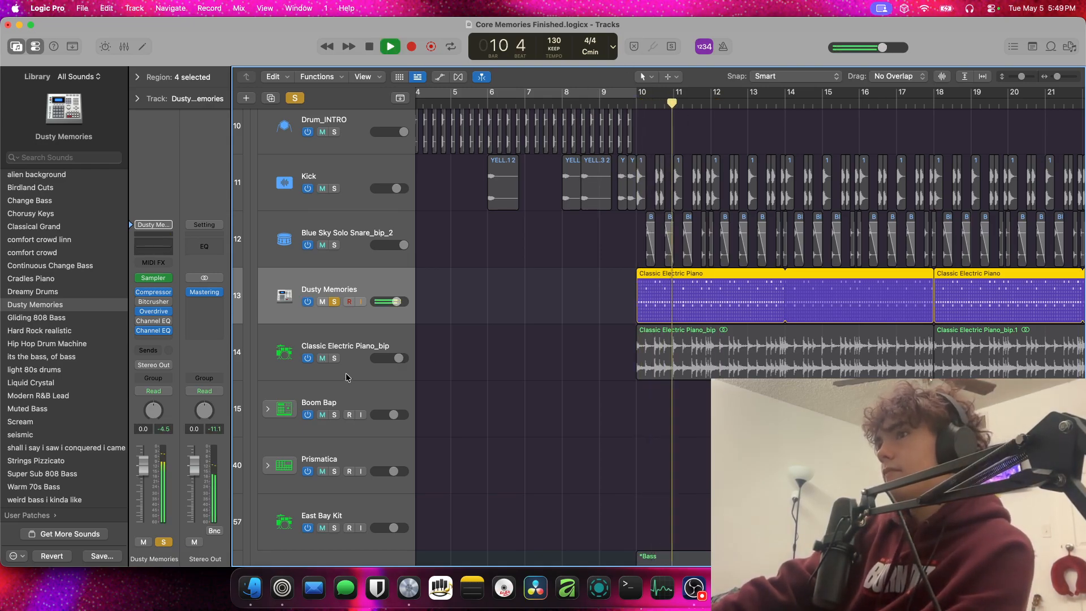
key("space")
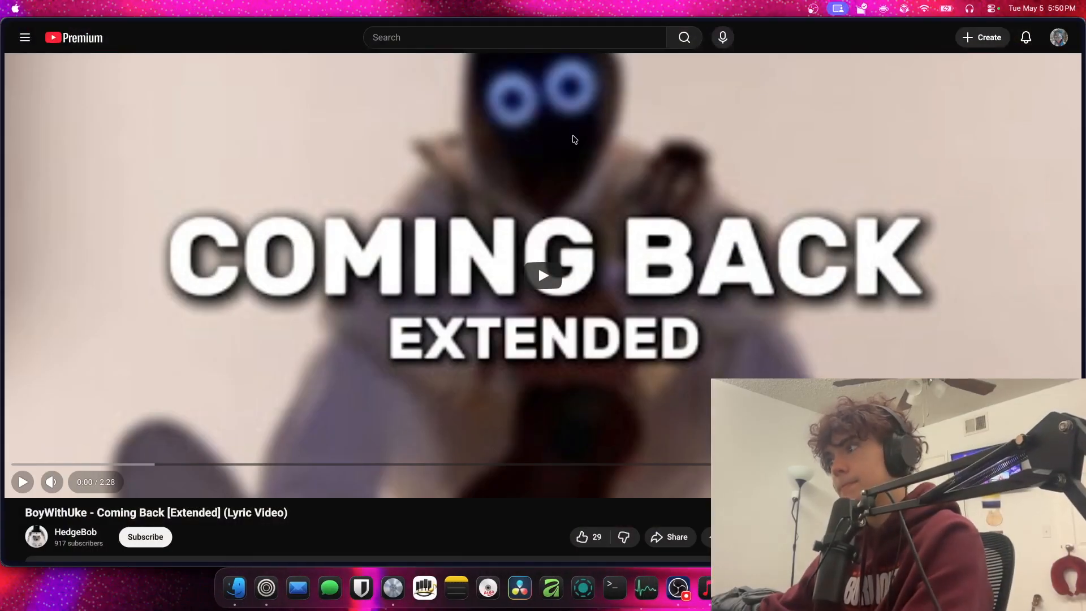
In Zen, briefly play BoyWithUke's "Coming Back [Extended]" video, and view the "Coming Back - BoyWithUke (lyrics)" video with its description and comments
left_click(573, 139)
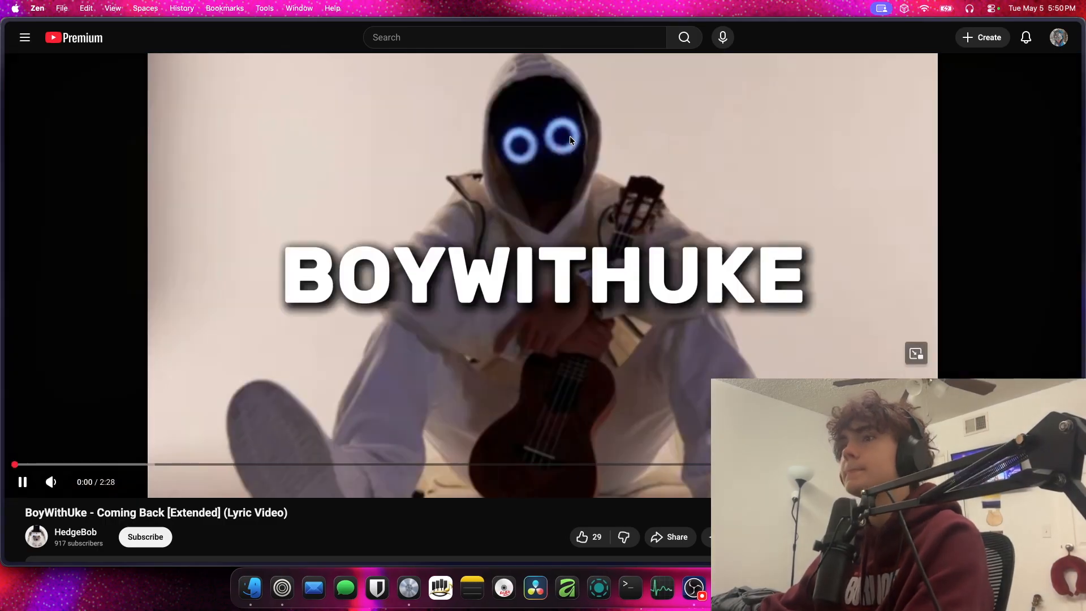
left_click(570, 140)
mouse_move(2, 339)
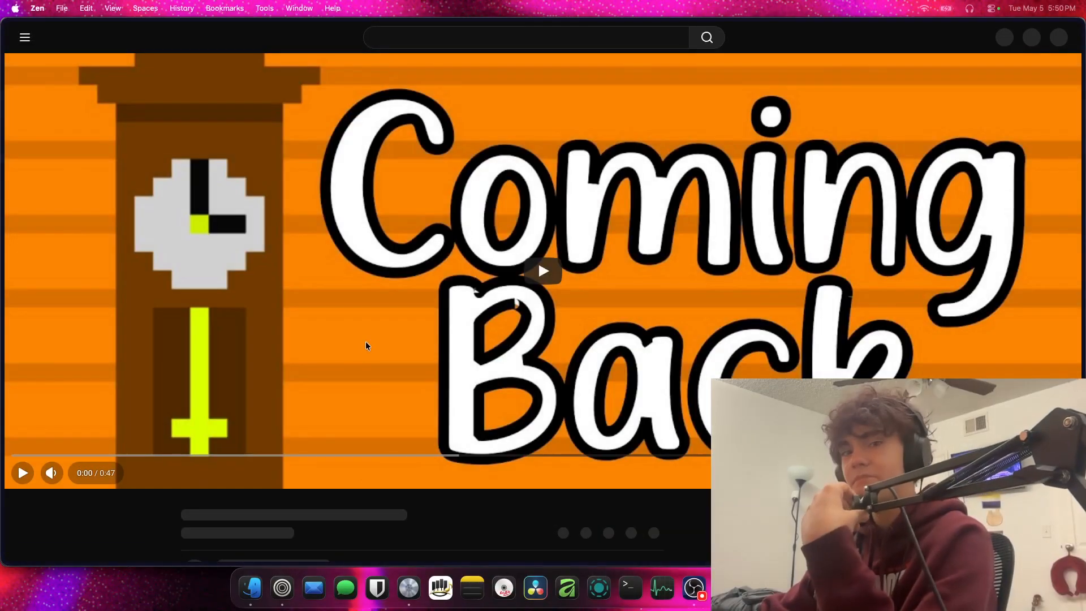
scroll(366, 396, "down", 3)
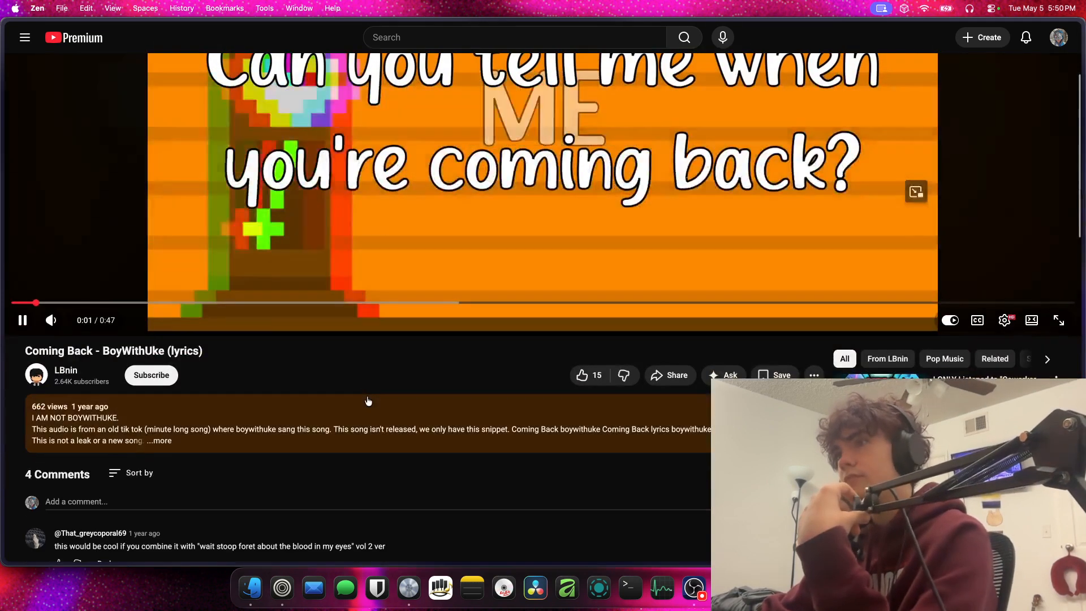
scroll(368, 401, "down", 2)
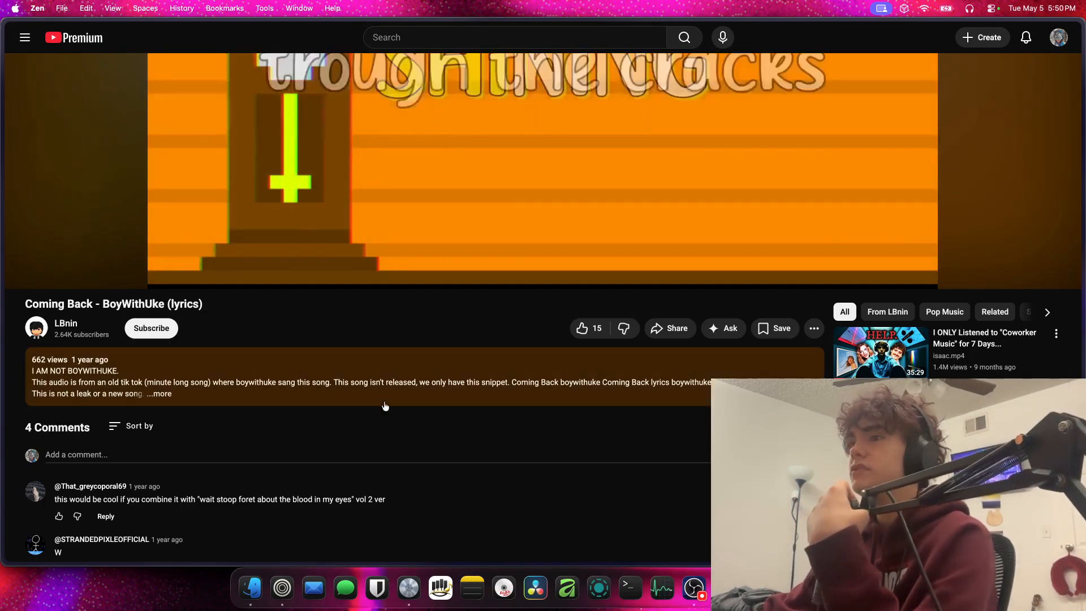
scroll(390, 403, "up", 5)
scroll(407, 401, "down", 1)
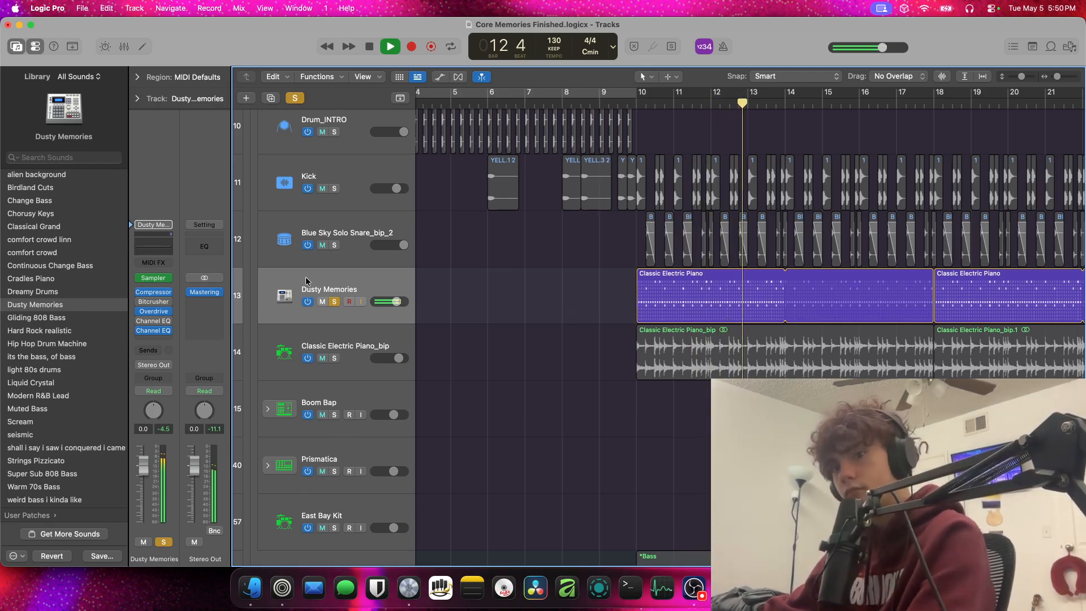
Move the solo from Dusty Memories to Classic Electric Piano_bip and audition it from bar 10
left_click(334, 303)
scroll(404, 321, "left", 5)
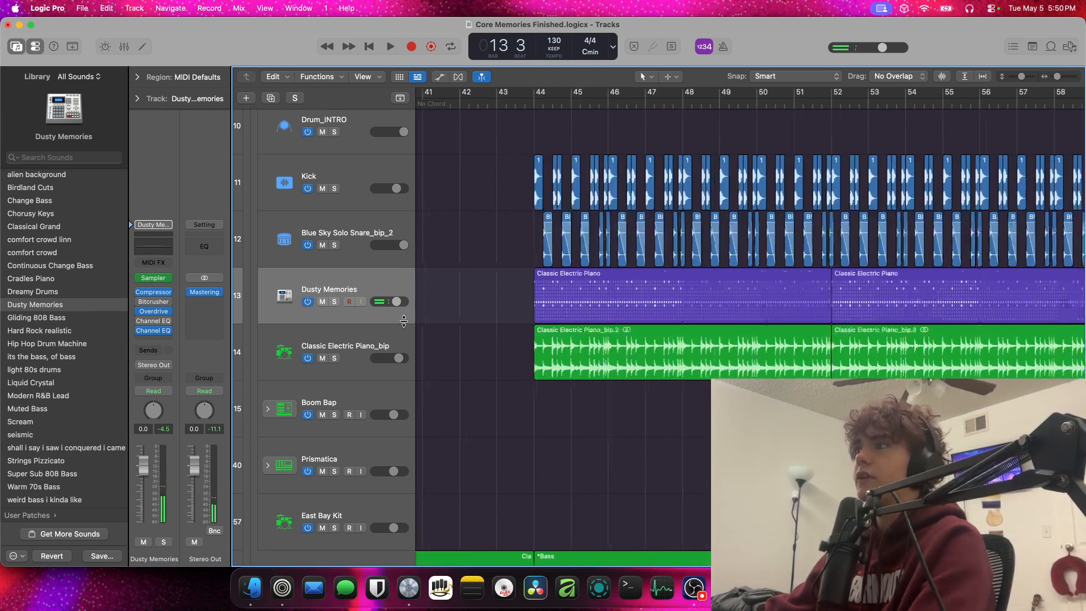
left_click(353, 363)
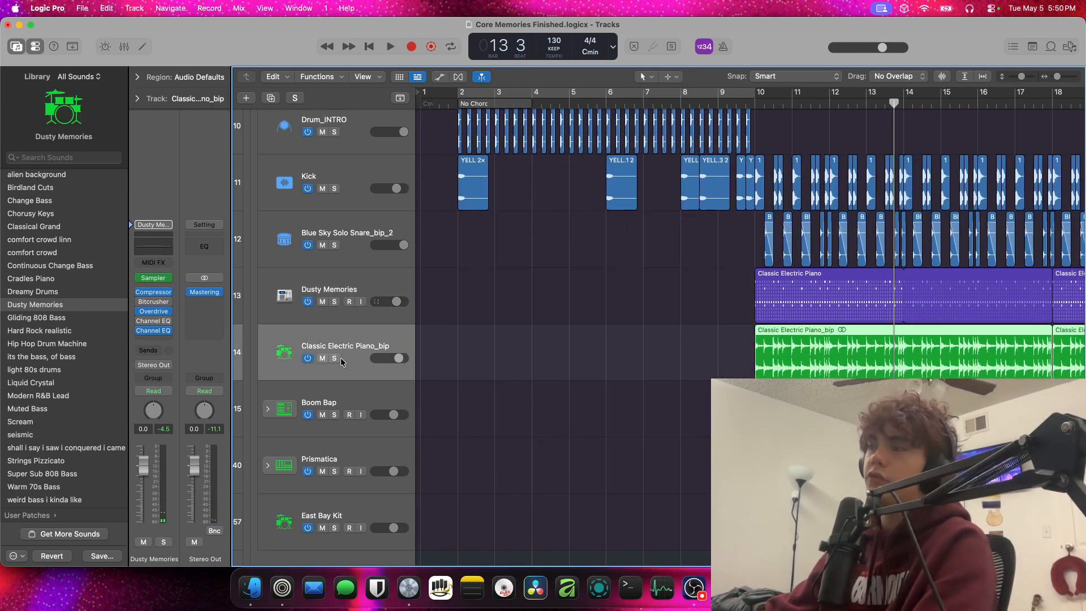
left_click(335, 359)
left_click(756, 104)
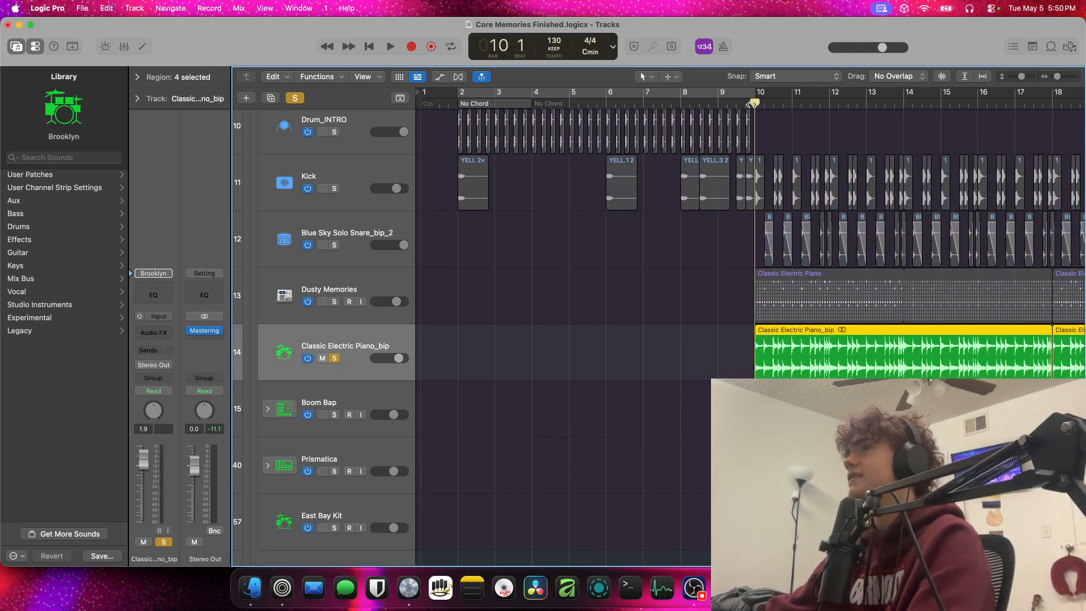
key("space")
key("space")
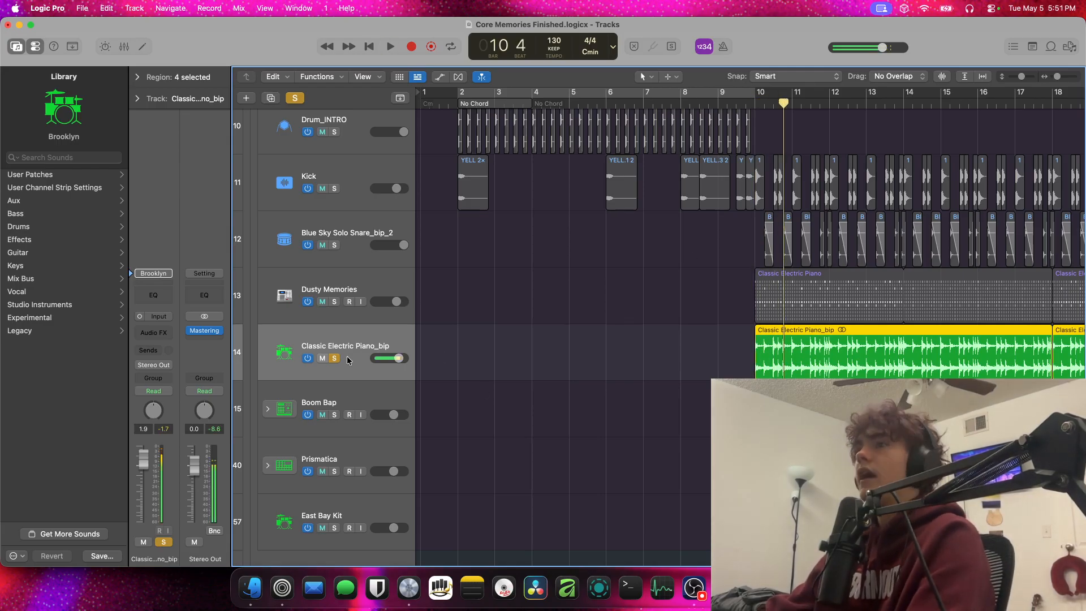
Unsolo Classic Electric Piano_bip and look over the Boom Bap, Prismatica and East Bay Kit tracks
left_click(334, 359)
scroll(1064, 313, "left", 1)
scroll(1057, 310, "right", 5)
scroll(1052, 307, "down", 4)
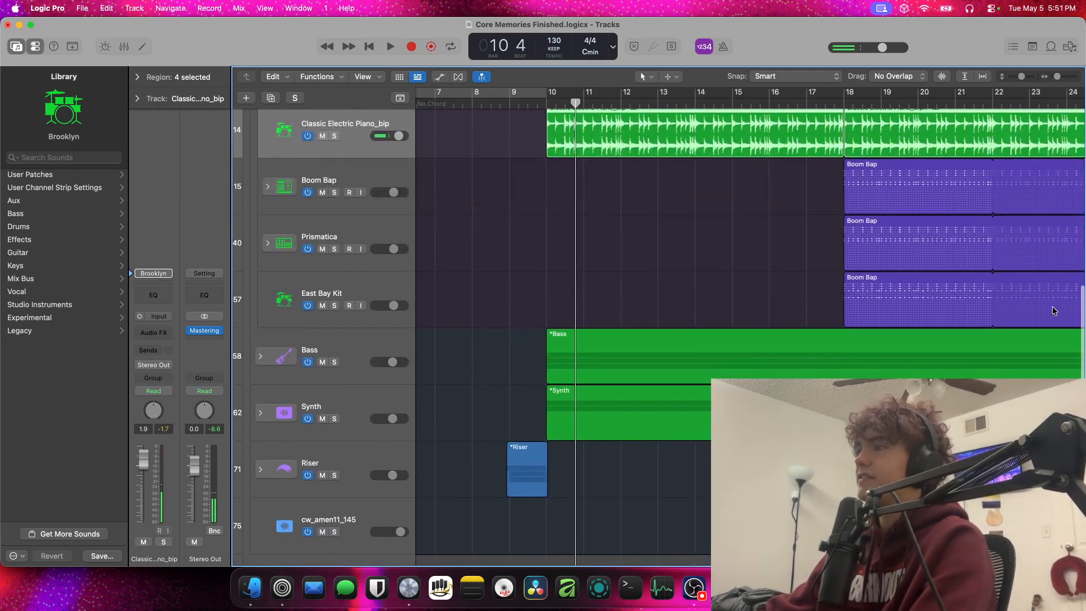
scroll(452, 317, "right", 1)
scroll(461, 318, "up", 2)
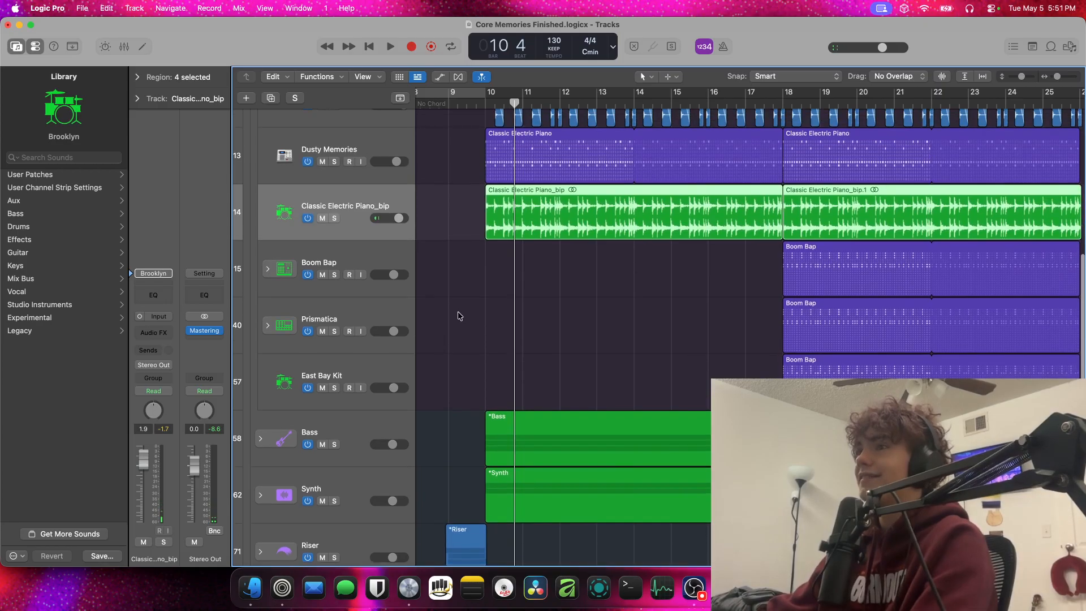
scroll(461, 315, "up", 3)
scroll(461, 315, "down", 4)
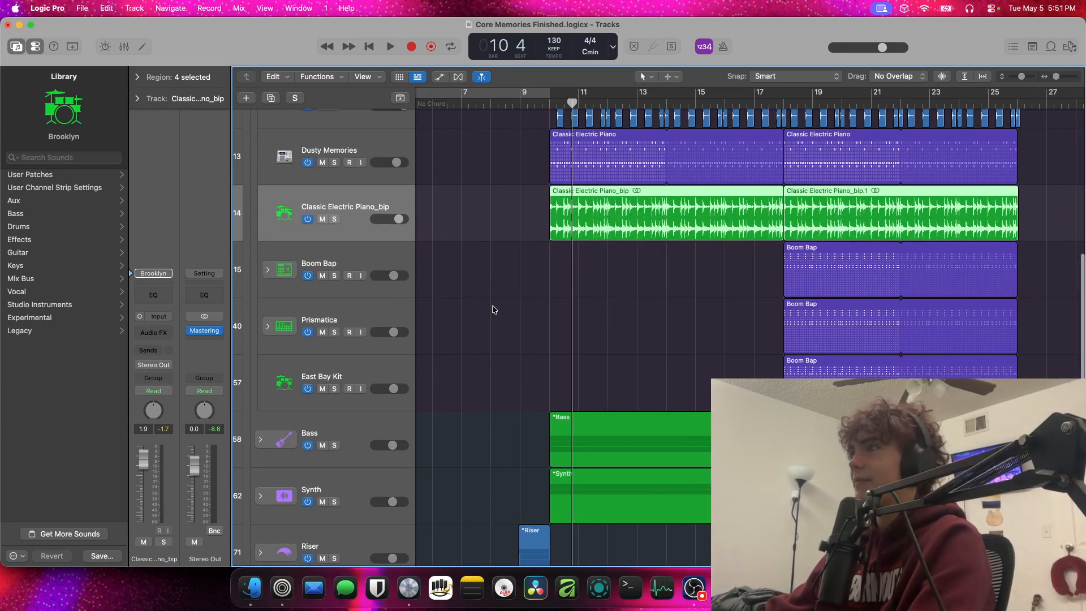
scroll(497, 309, "down", 1)
scroll(509, 289, "up", 1)
Play the combined drum layers from bar 18, briefly soloing Boom Bap during playback
left_click(783, 102)
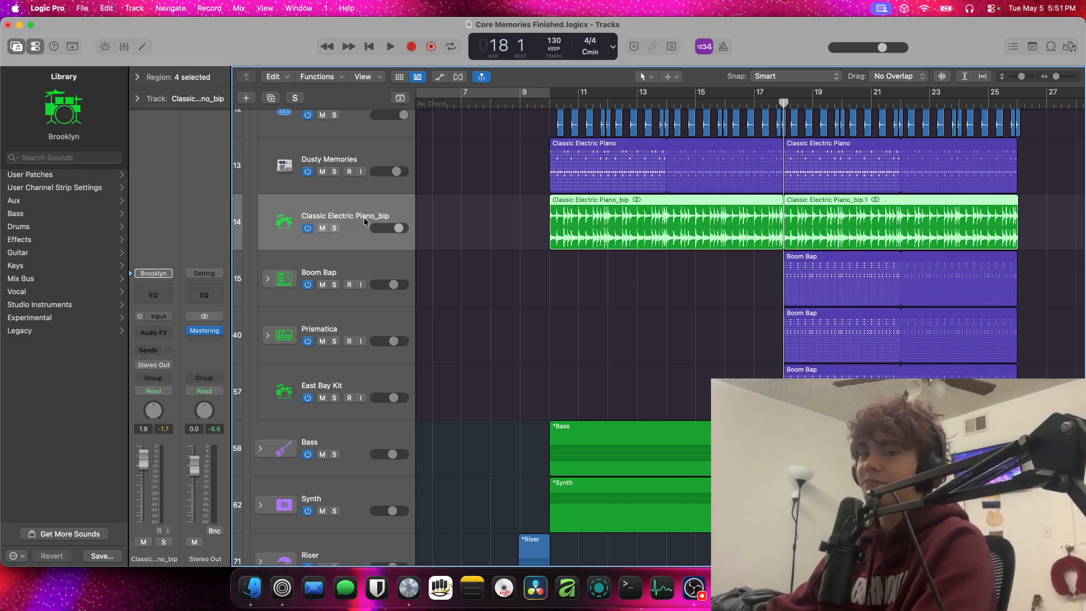
key("space")
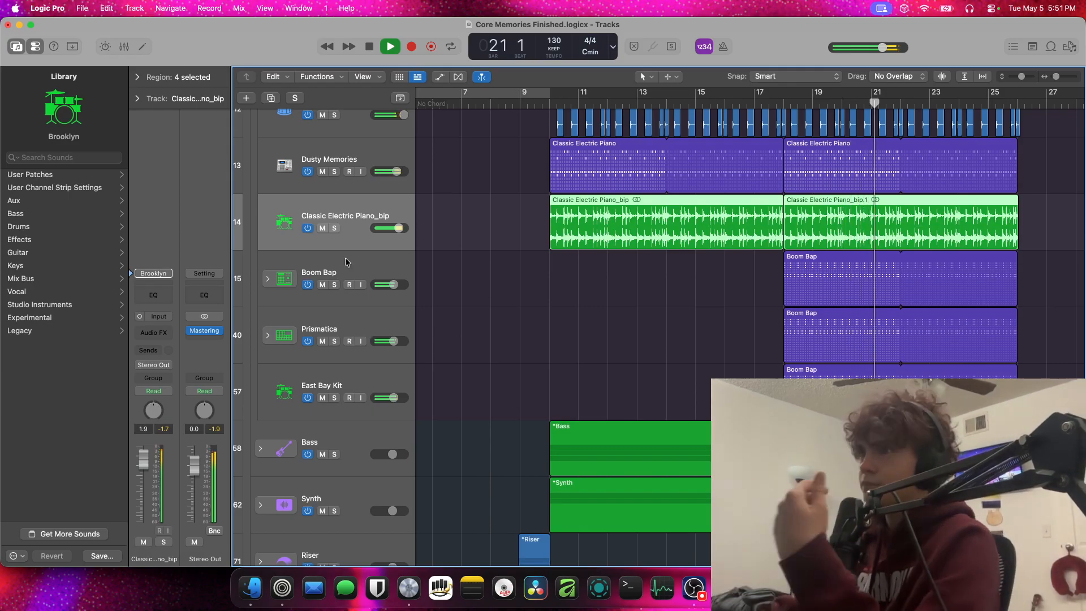
left_click(335, 285)
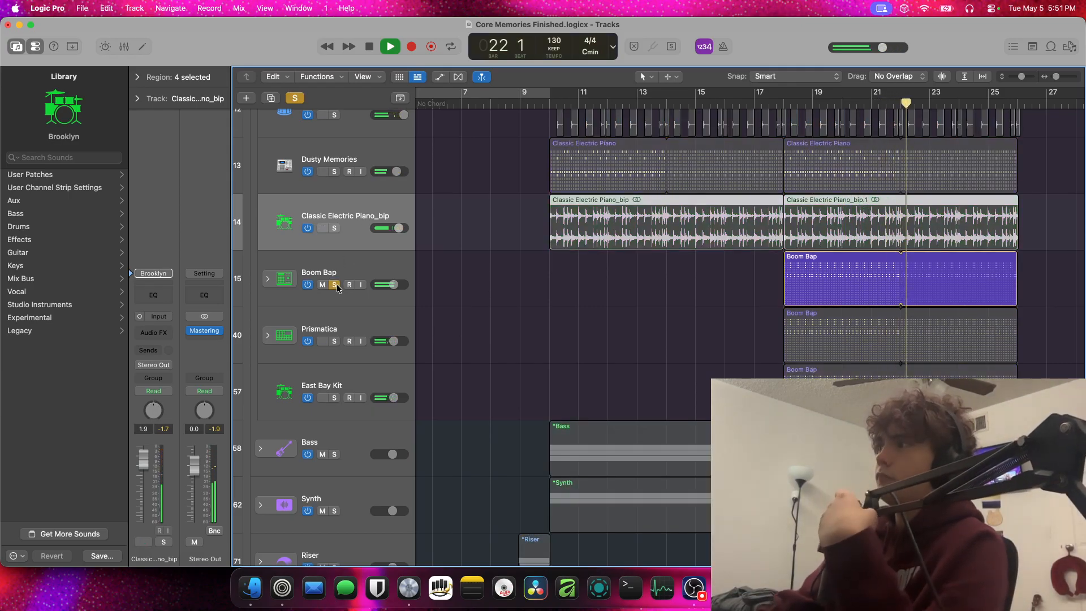
left_click(335, 284)
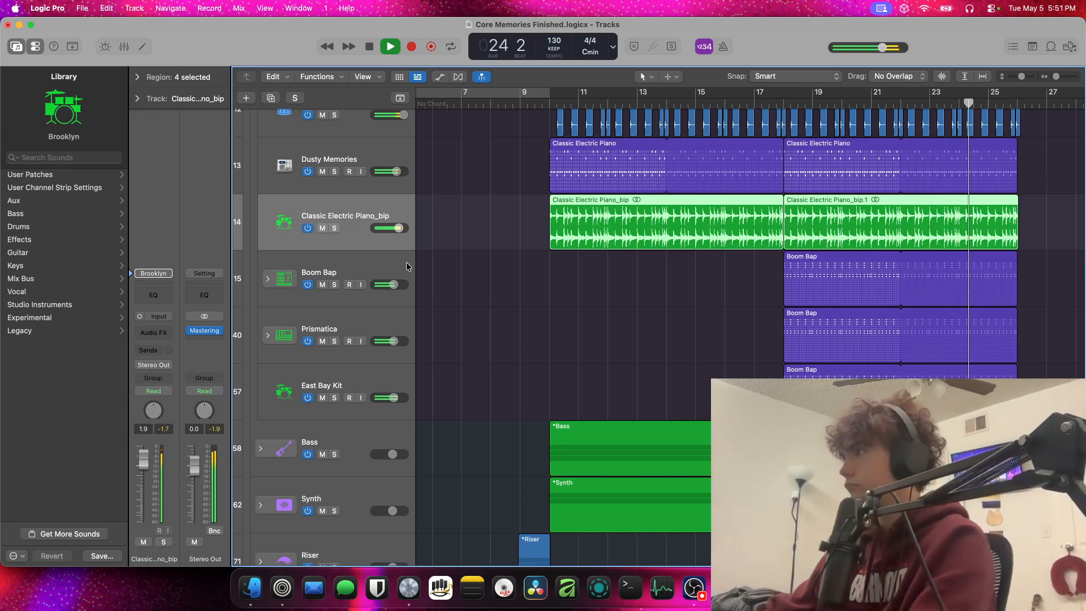
Audition the cw_amen11_145 break from bar 26, once with the other tracks and once soloed
scroll(796, 279, "right", 5)
scroll(787, 293, "down", 5)
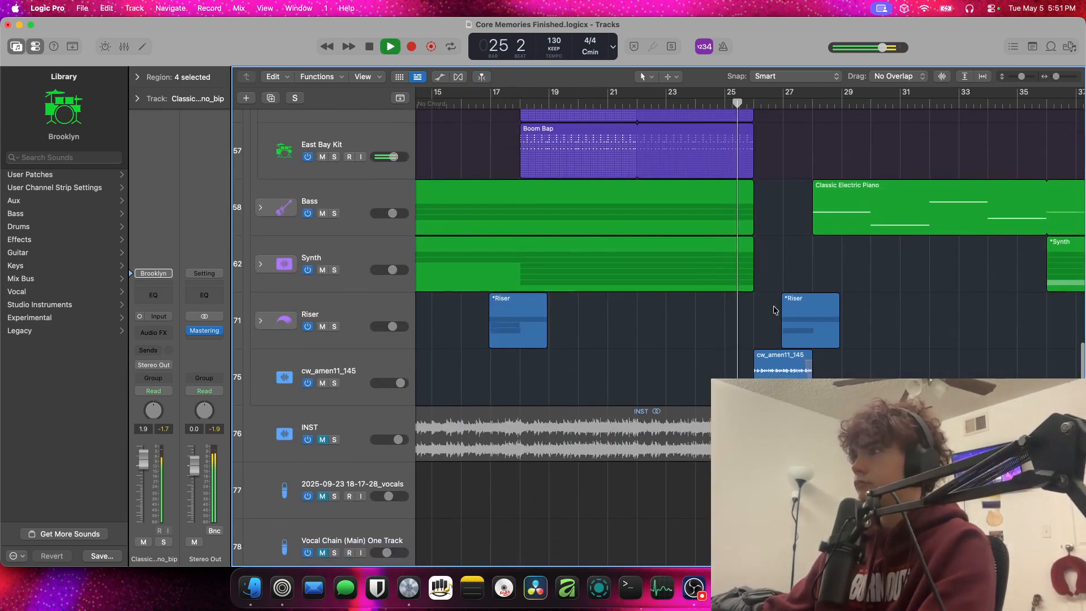
scroll(774, 310, "down", 1)
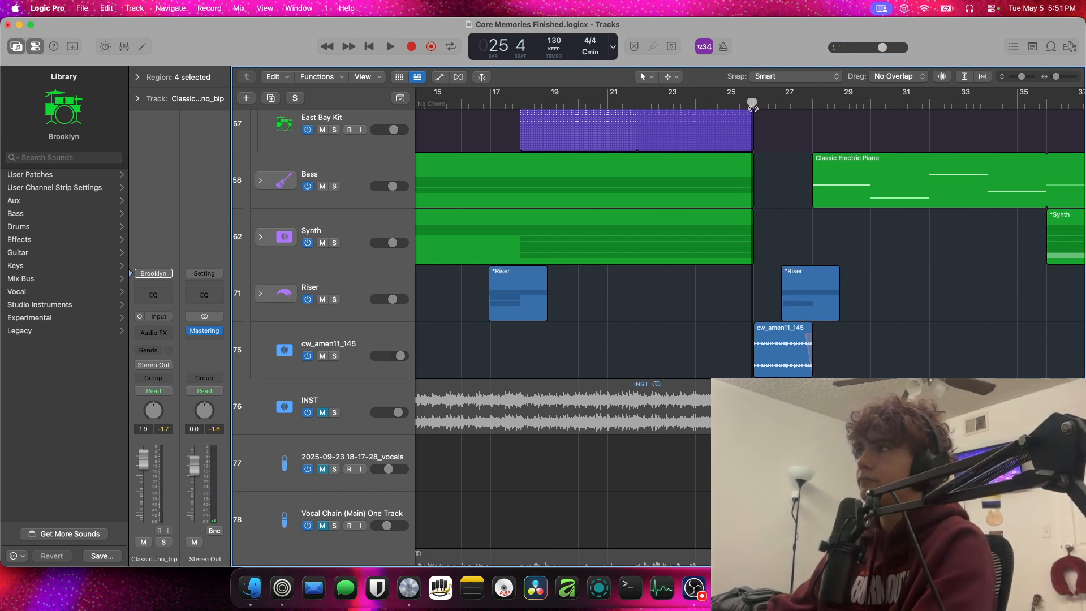
key("space")
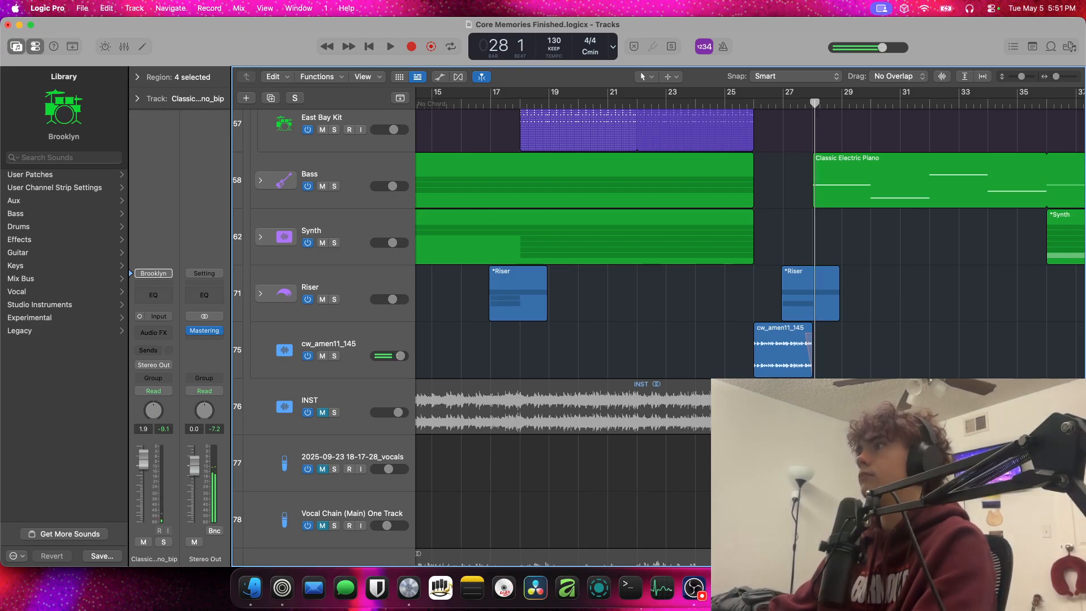
left_click(335, 356)
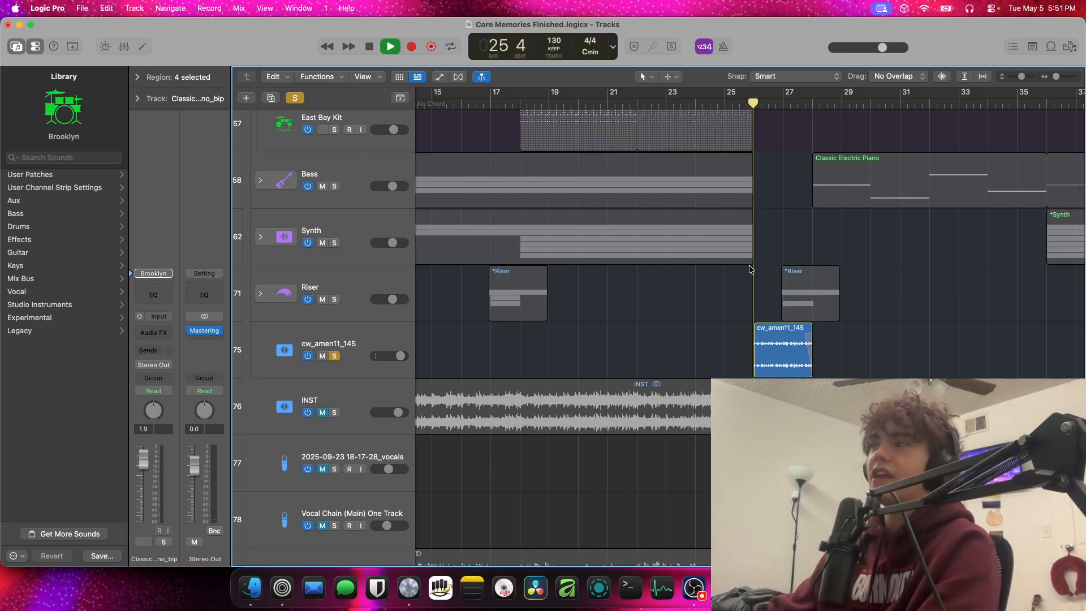
key("space")
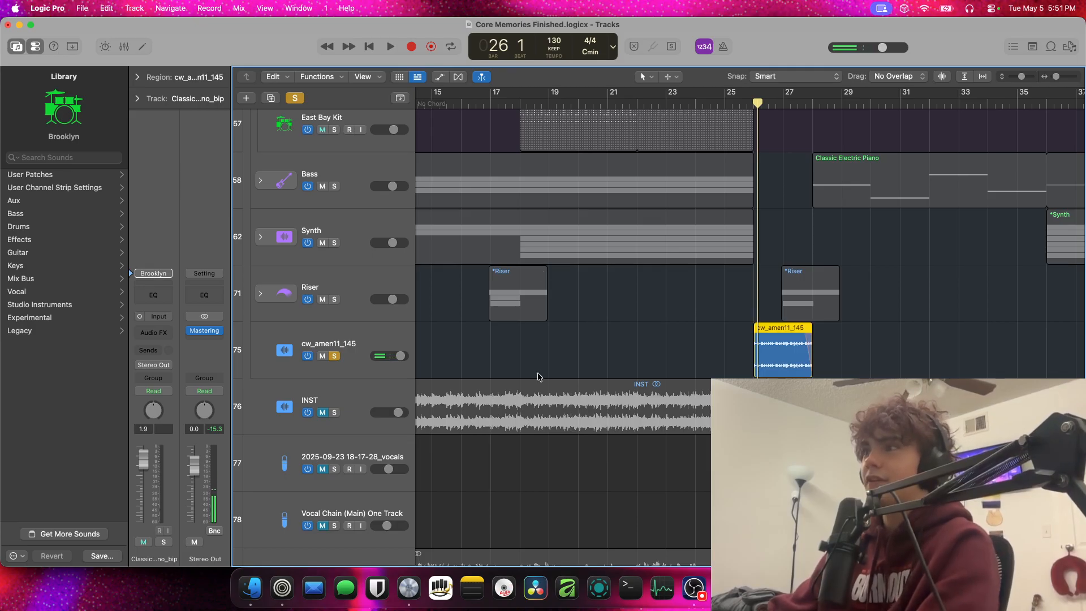
Duplicate the cw_amen11_145 track with a copy of its bar 26 region, solo the copy and show the region's parameters
left_click(367, 360)
key("super+d")
left_click(334, 356)
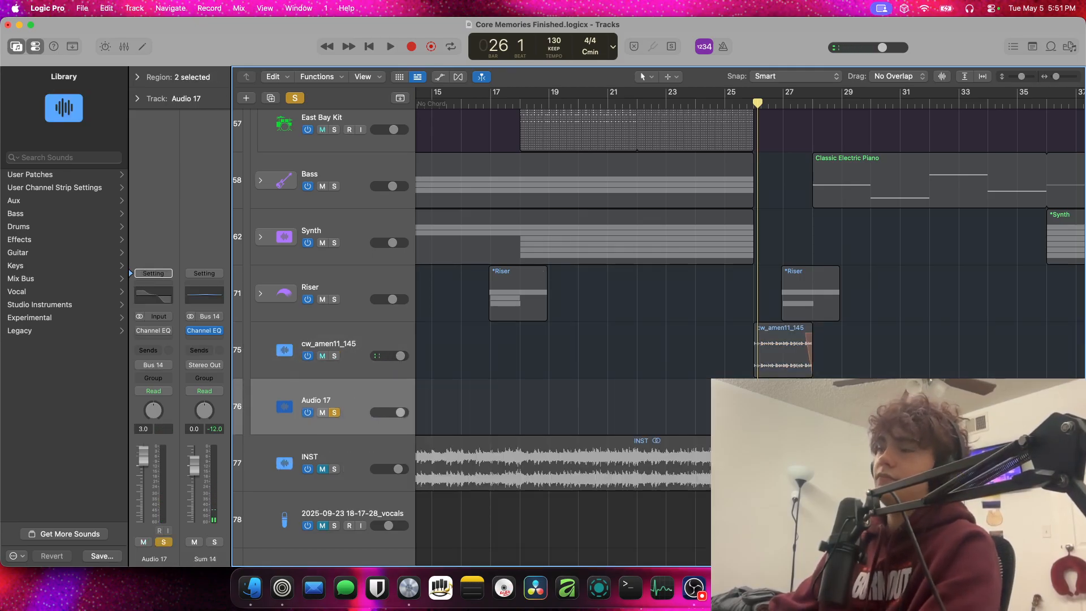
left_click(848, 407)
left_click(811, 407)
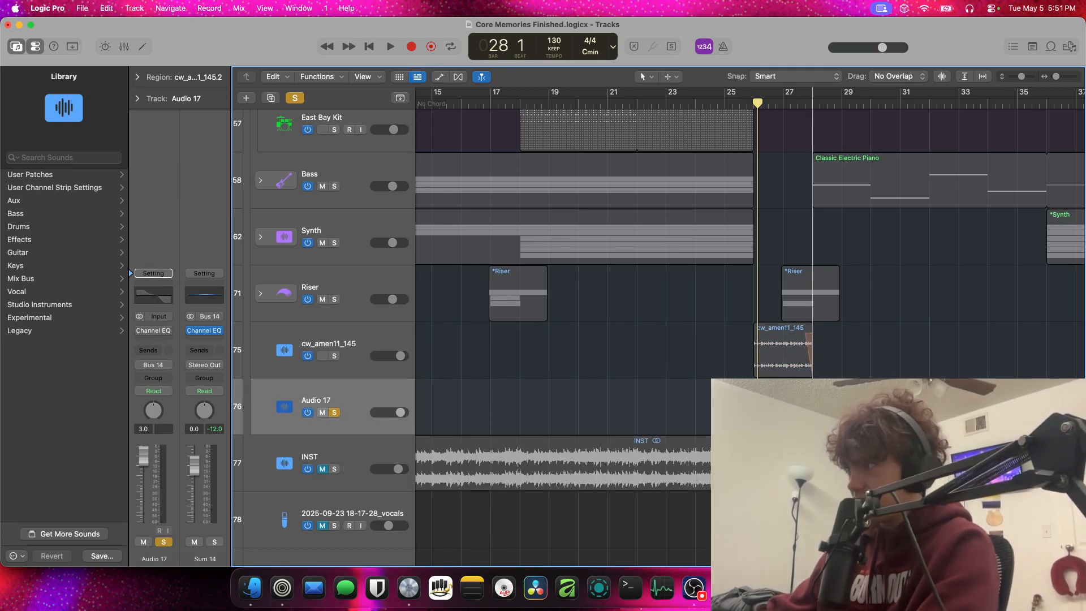
scroll(551, 274, "right", 1)
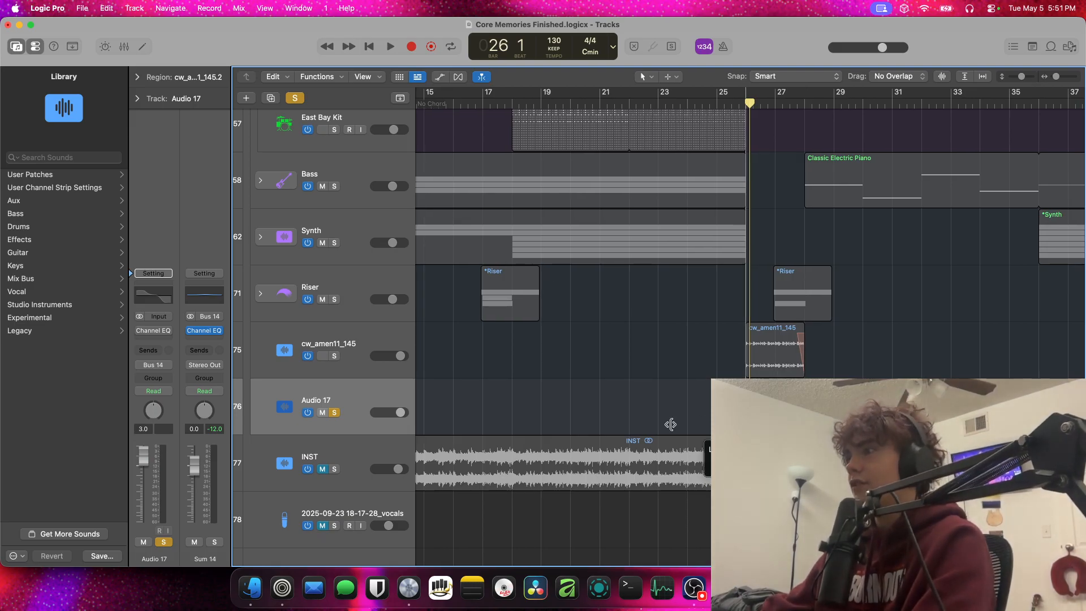
left_click(160, 78)
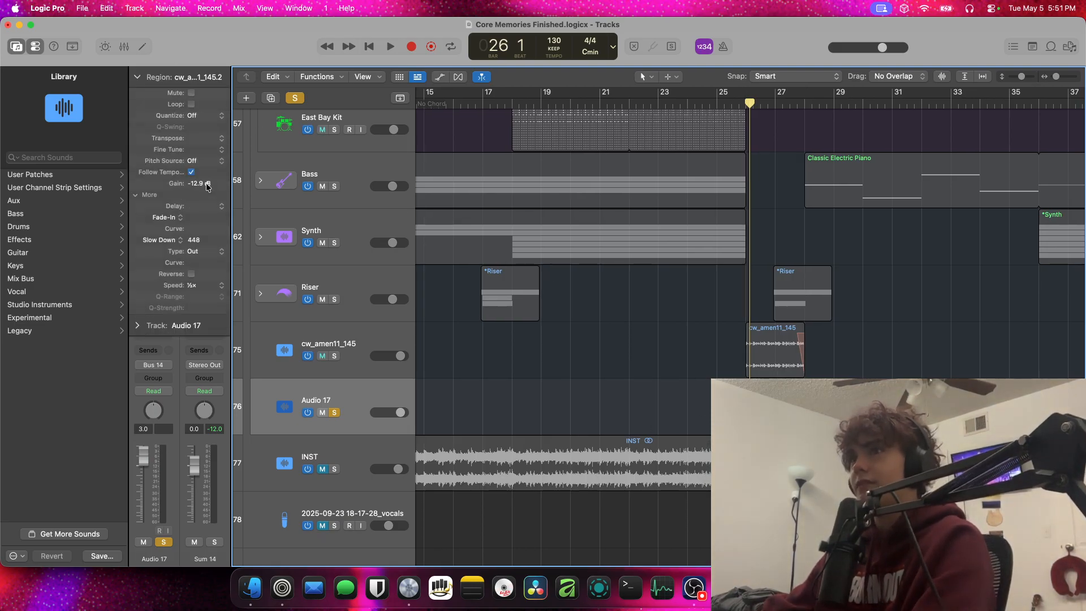
Search the untagged loops for "amen" and preview some of the Amen crunchy and Amen moist samples
left_click(1050, 48)
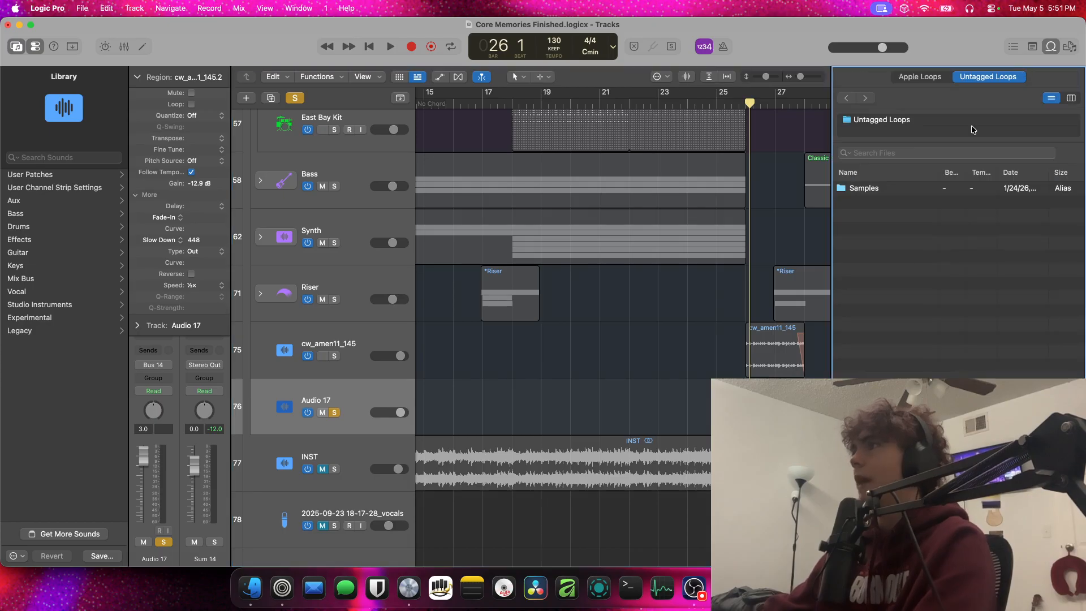
left_click(905, 152)
type("amen")
key("Return")
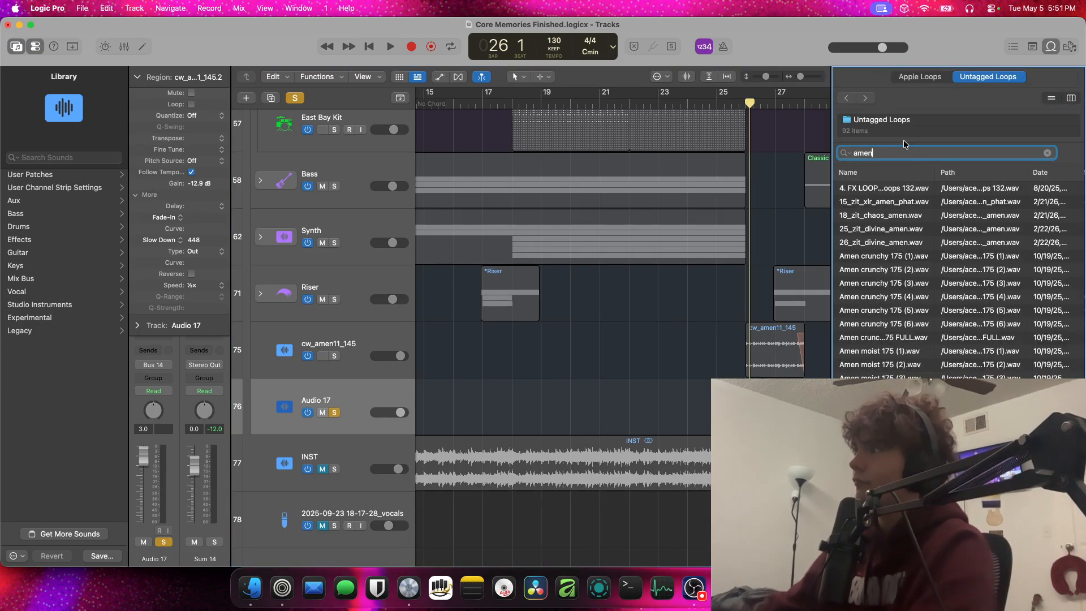
left_click(895, 337)
left_click(905, 368)
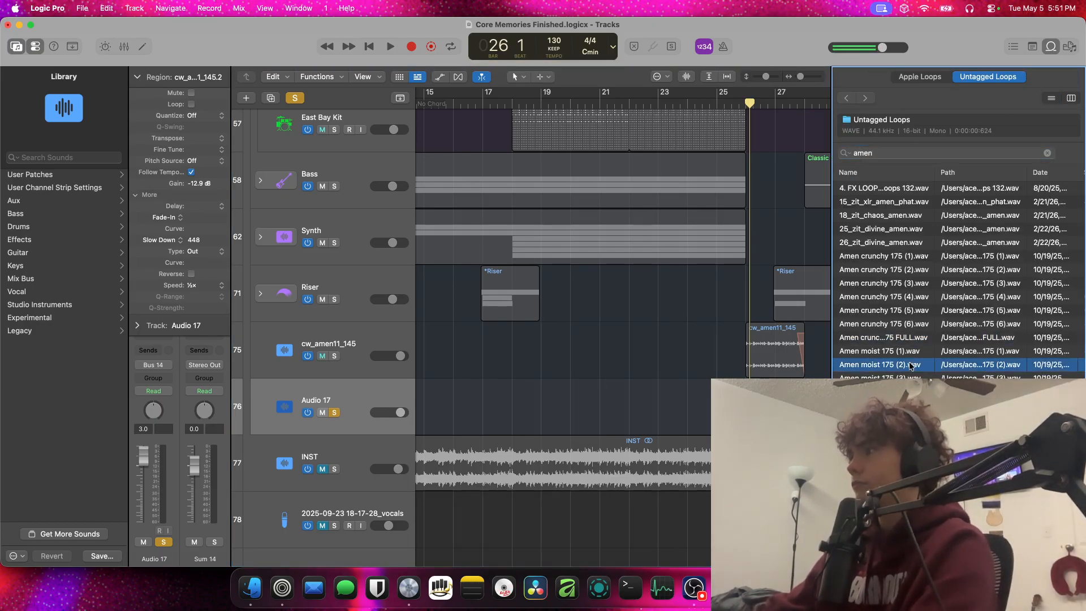
left_click(903, 310)
scroll(911, 371, "down", 3)
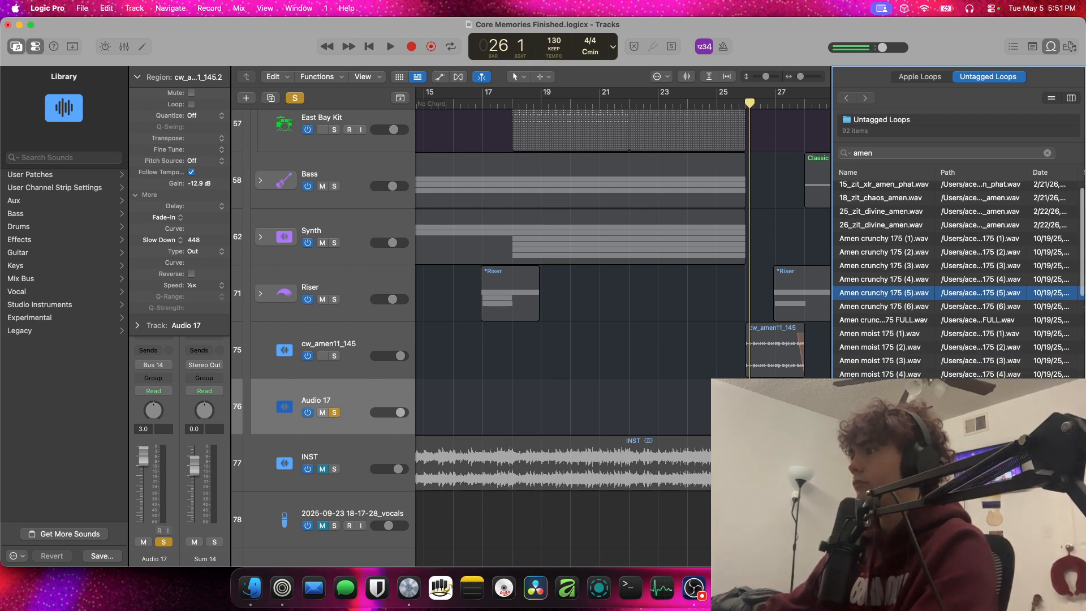
Search the untagged loops for "cw_amen11" and preview cw_amen11_145.wav
key("super+f")
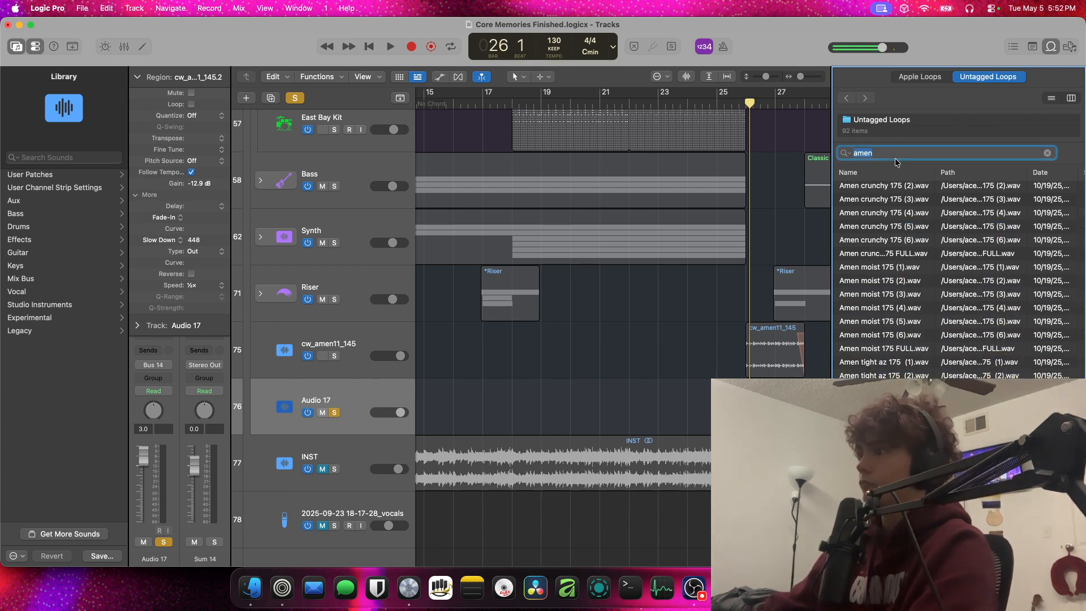
type("cw_ane")
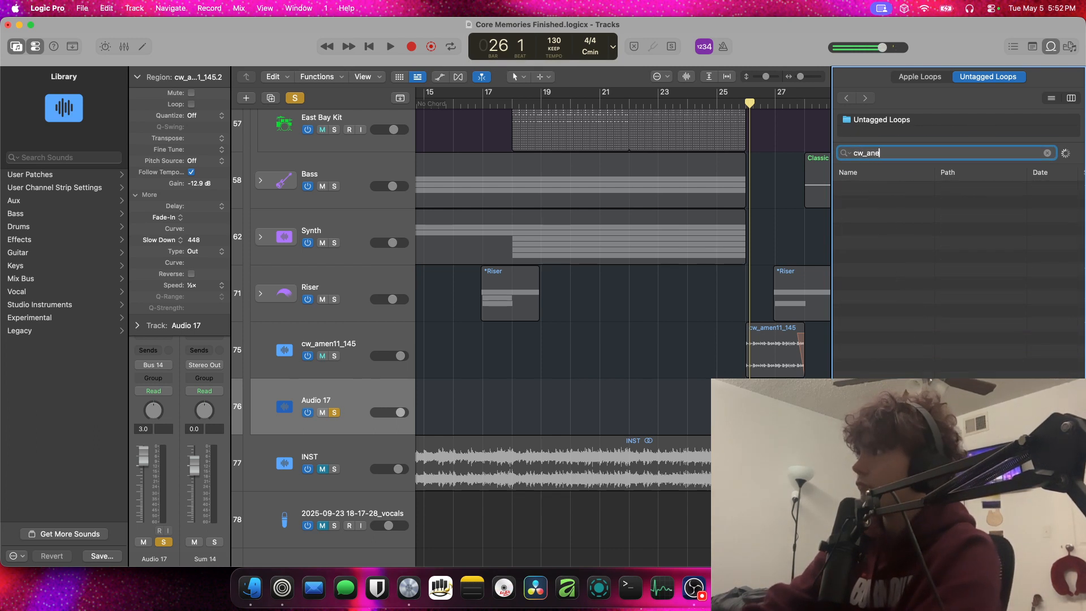
key("BackSpace")
key("BackSpace")
type("men")
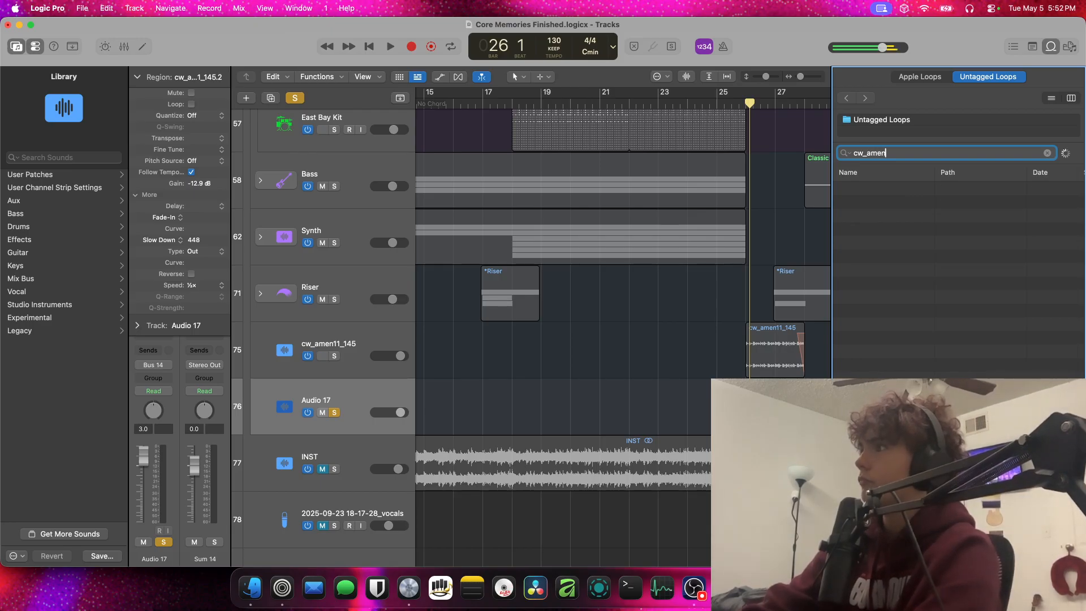
type("11")
left_click(943, 190)
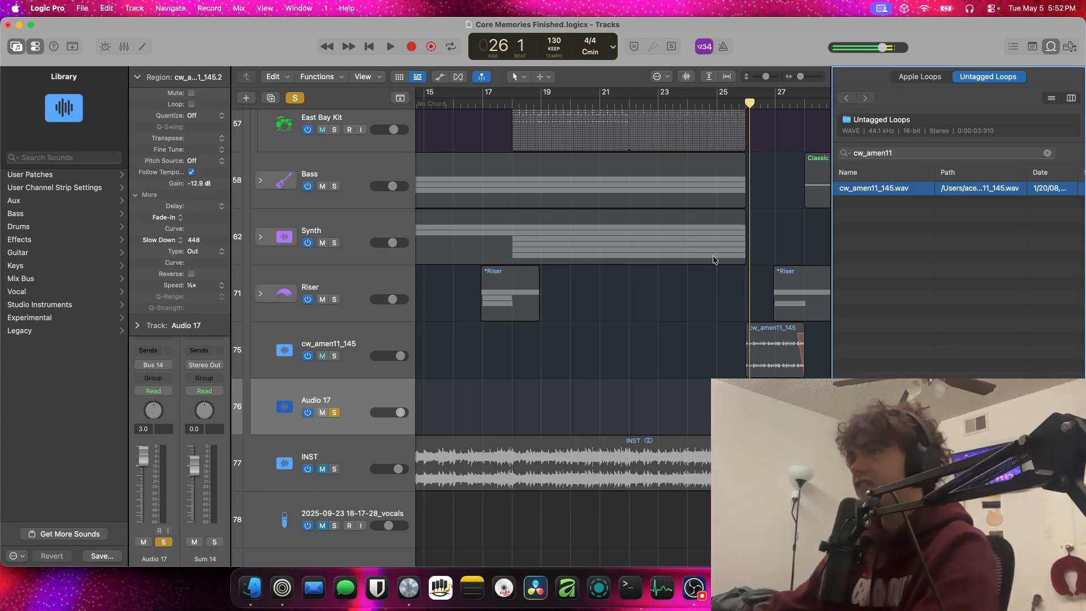
Collapse the region parameters, close the loop browser and play the soloed Audio 17 track from bar 26
left_click(160, 72)
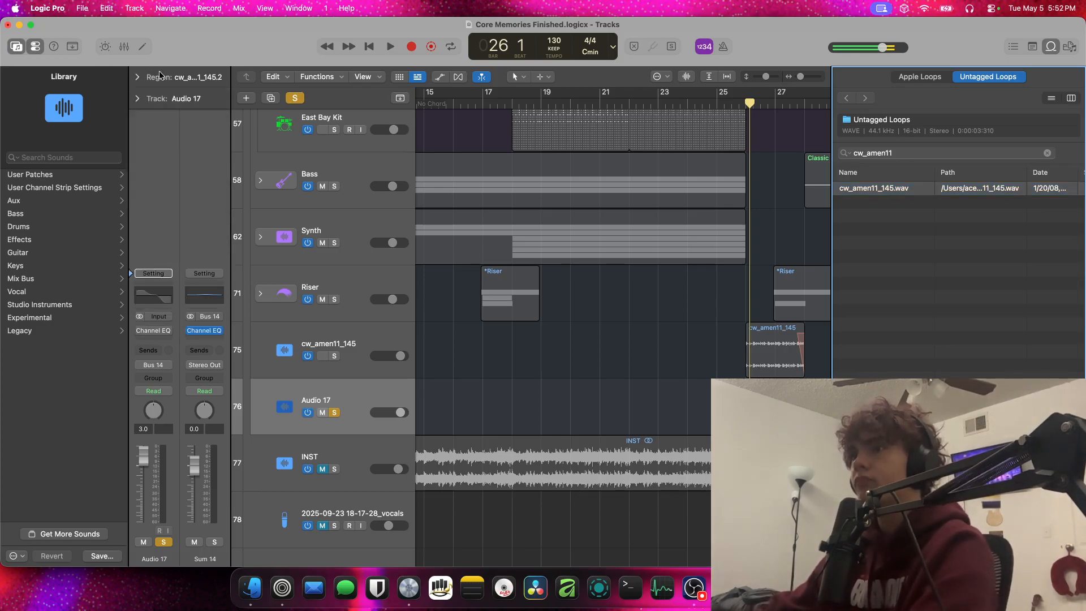
left_click(342, 339)
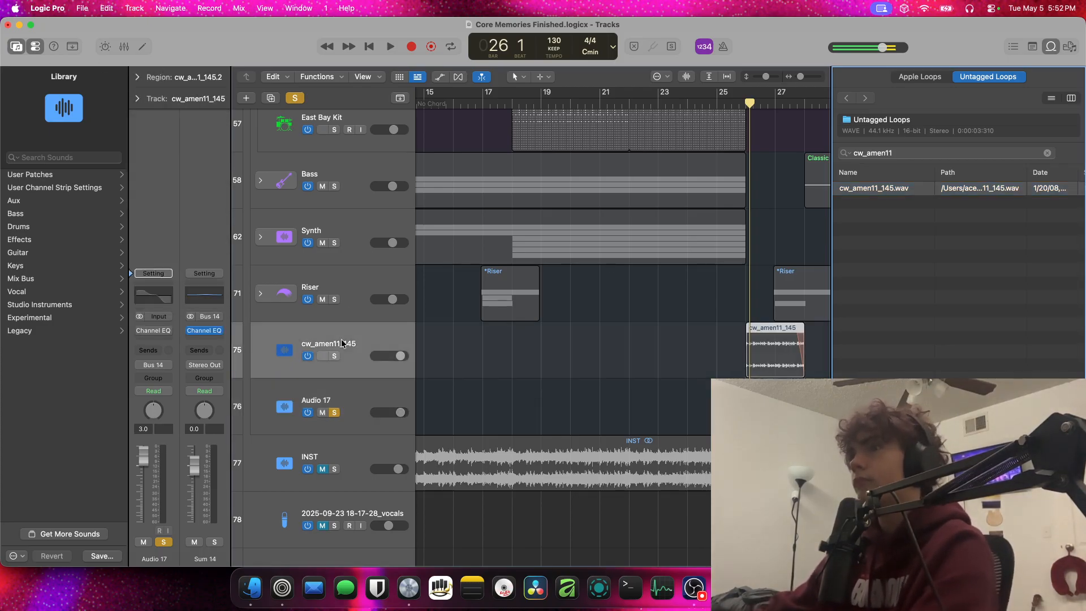
left_click(346, 389)
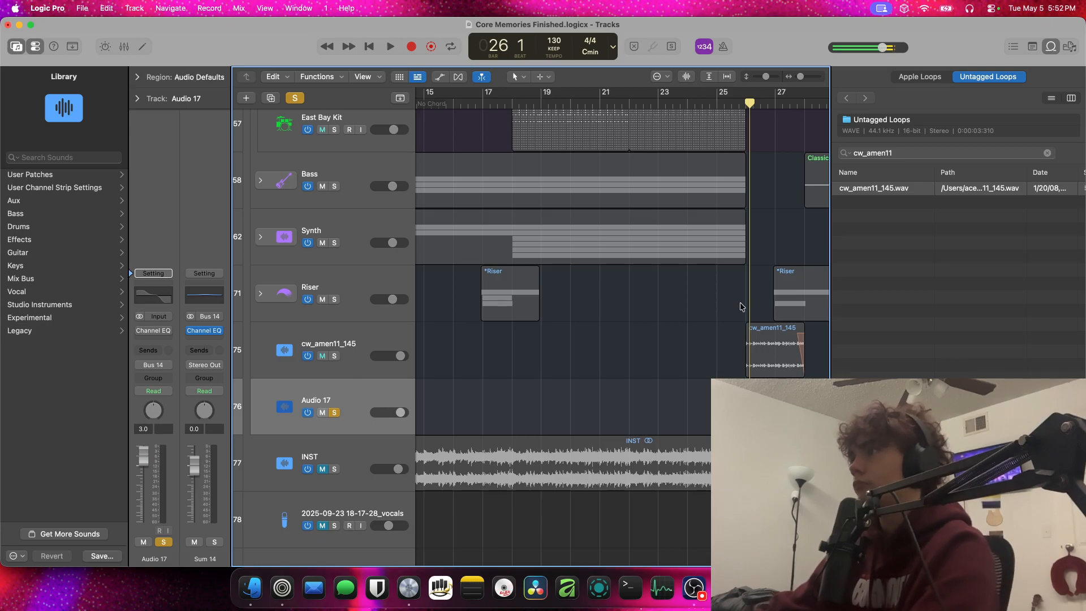
left_click(951, 172)
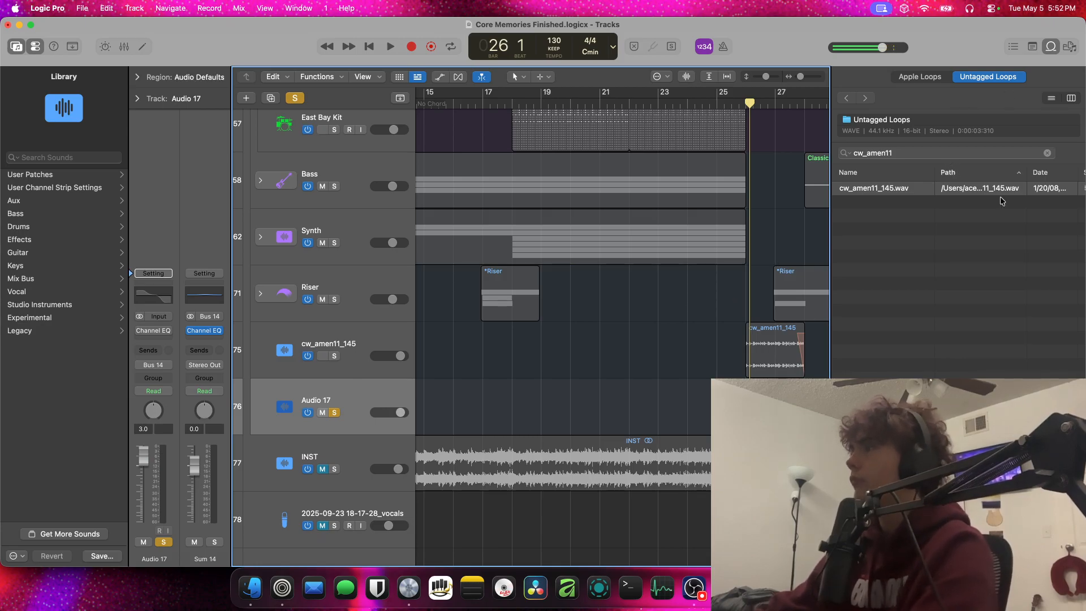
left_click(1051, 47)
key("space")
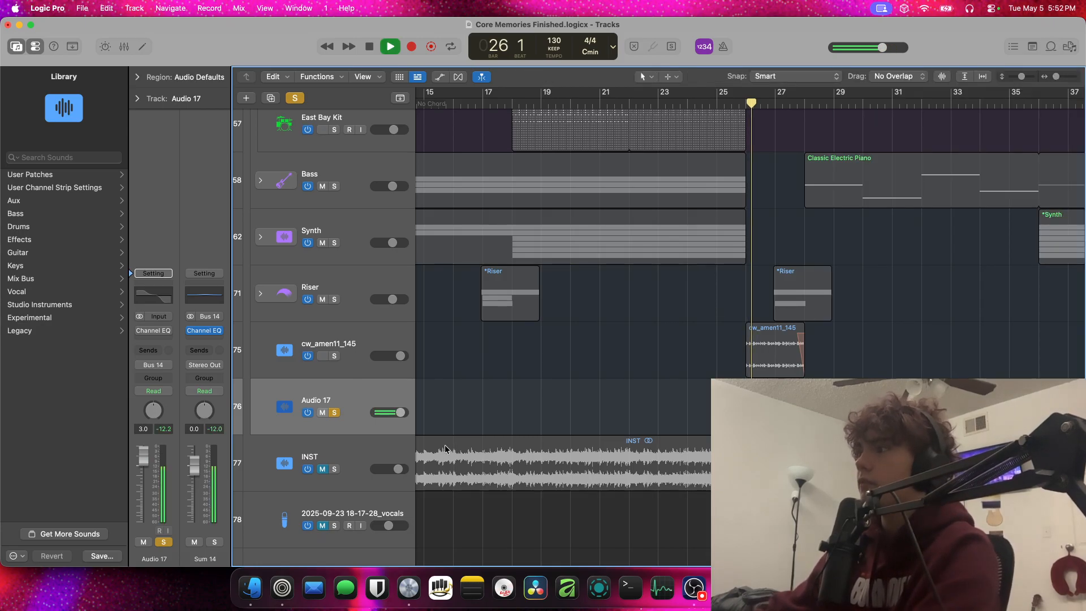
Unsolo the duplicate Audio 17 track and delete it together with its region
left_click(334, 412)
key("space")
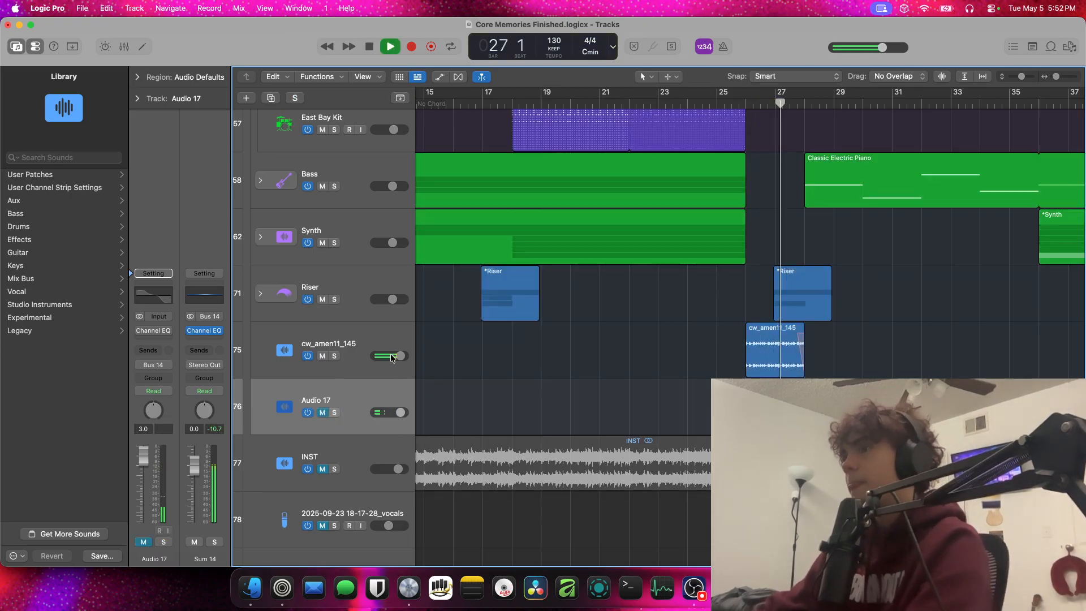
key("super+BackSpace")
key("Return")
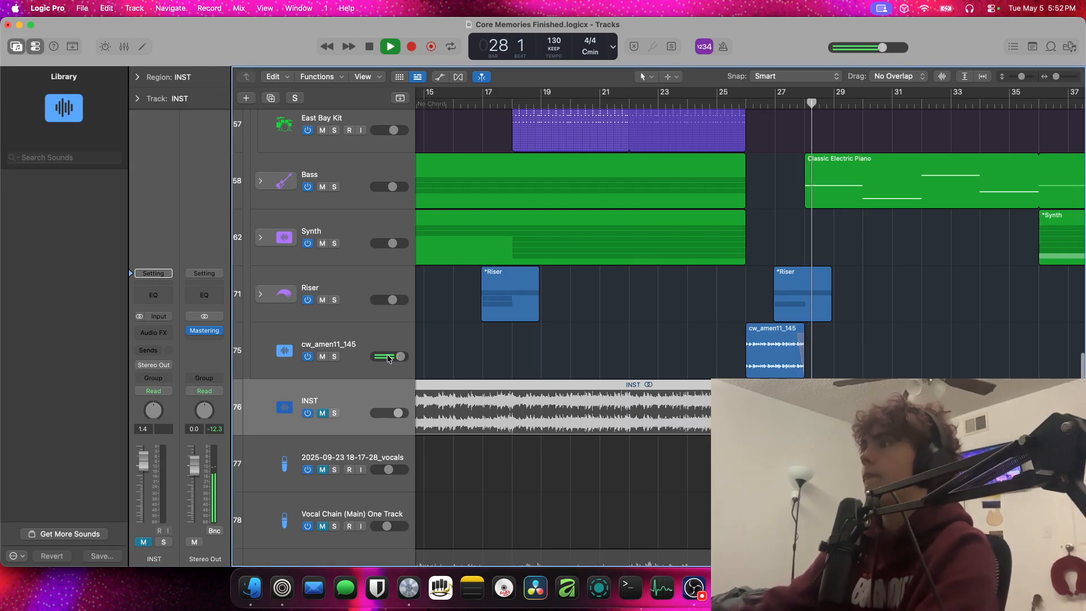
Expand the Riser stack, solo the Boywithuke_Voice_Riser track and play it from bar 27
key("space")
left_click(261, 294)
scroll(268, 307, "down", 1)
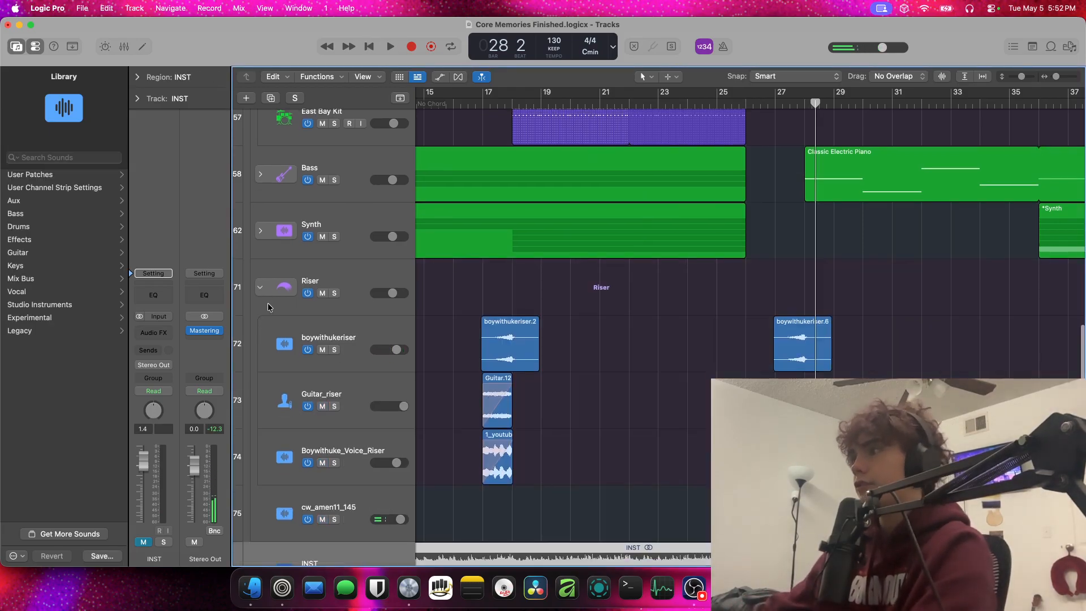
left_click(336, 463)
key("space")
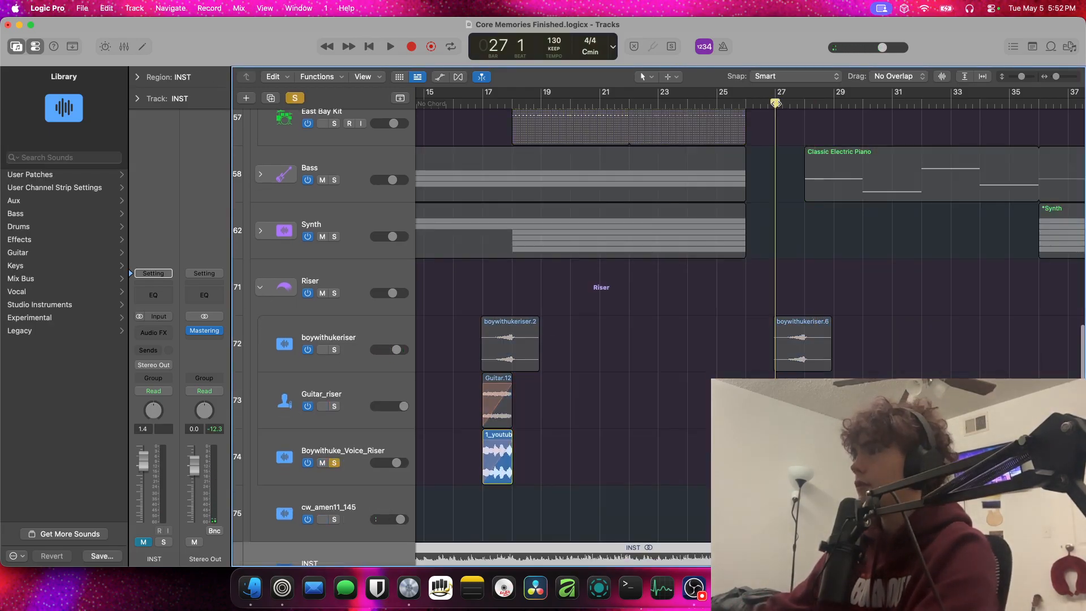
scroll(339, 327, "down", 1)
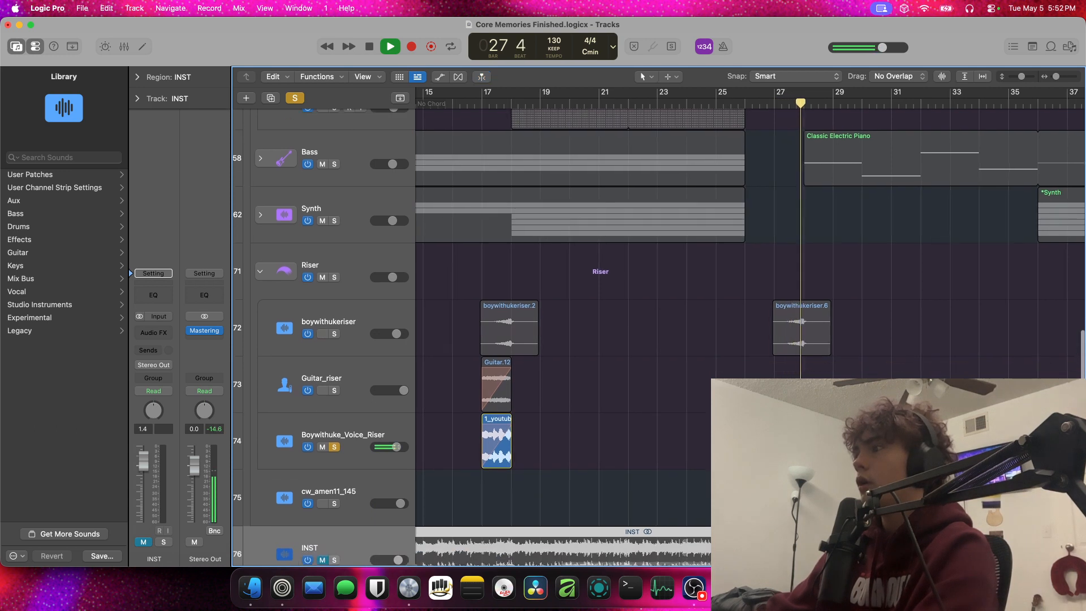
key("space")
Expand the region parameters to show the additional fade settings of the voice riser region
left_click(154, 78)
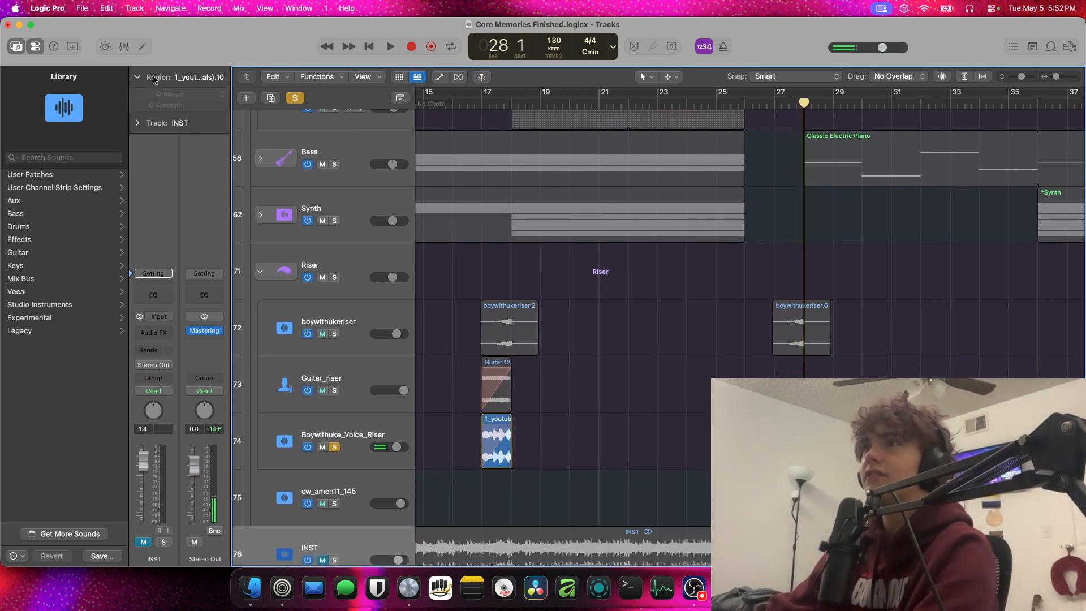
left_click(180, 218)
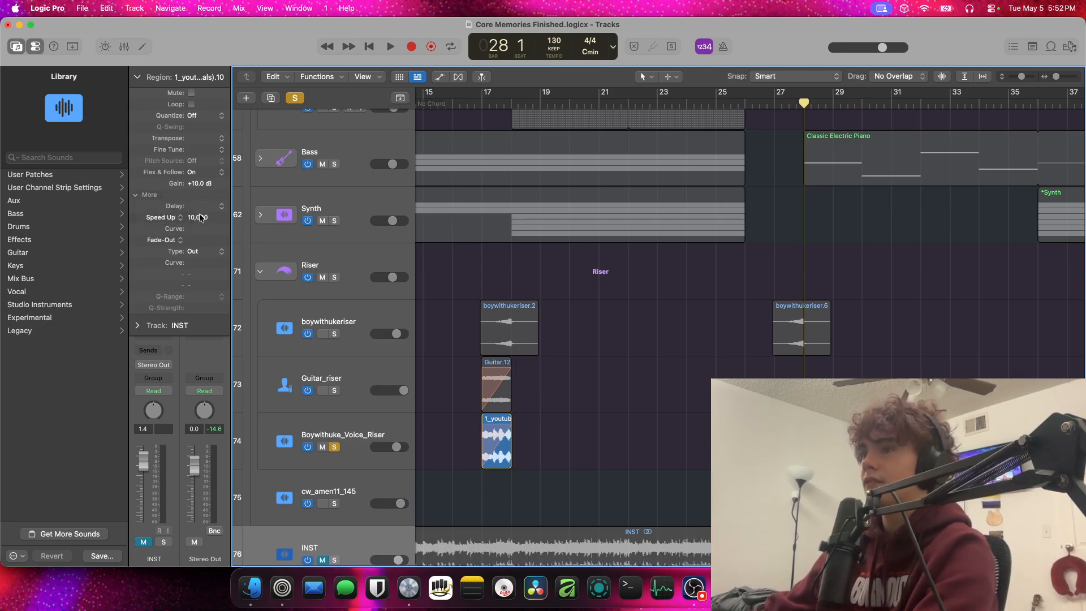
key("Return")
key("space")
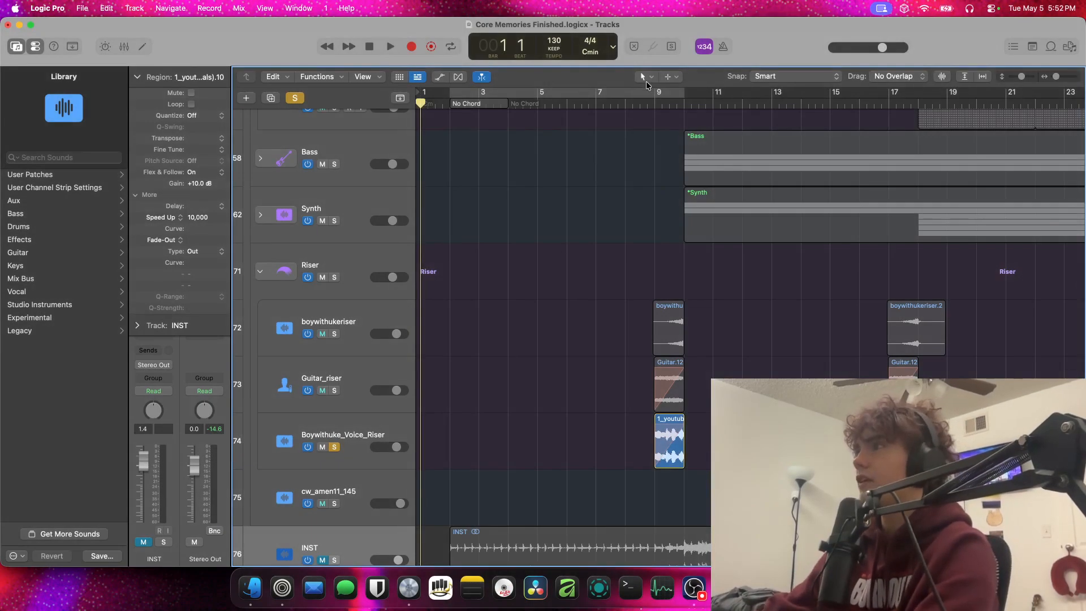
Clear the Speed Up value of the voice riser region, play it from bar 9, and undo the change
left_click(654, 103)
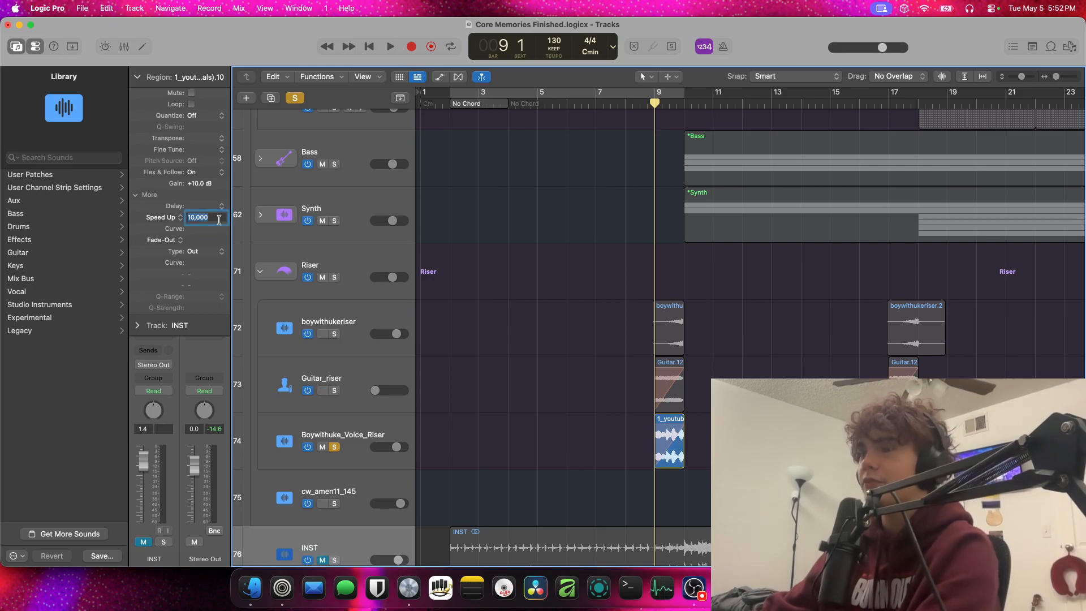
key("Return")
key("space")
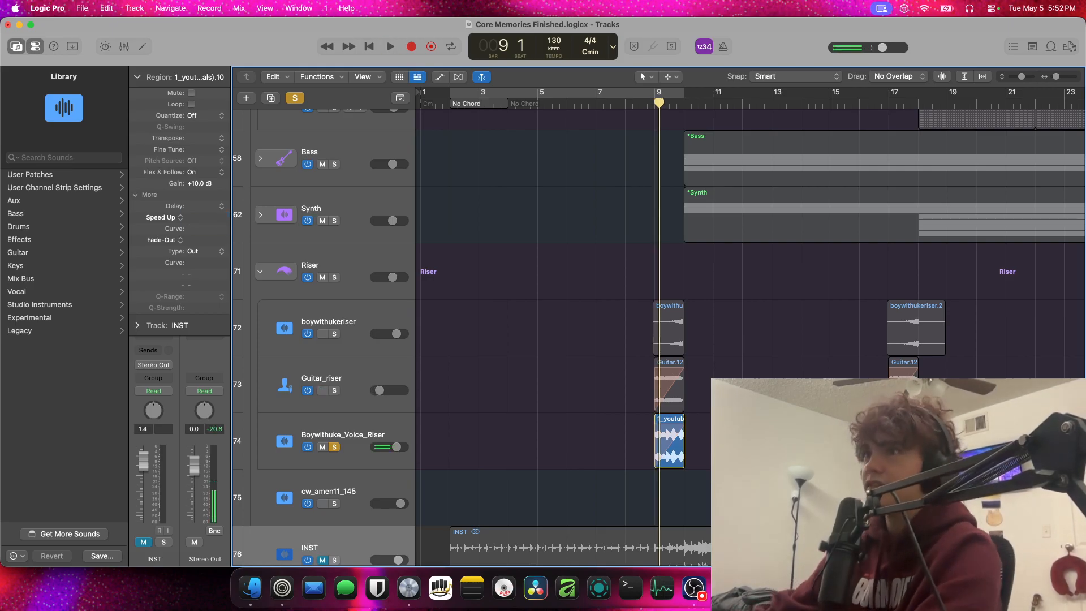
left_click(400, 430)
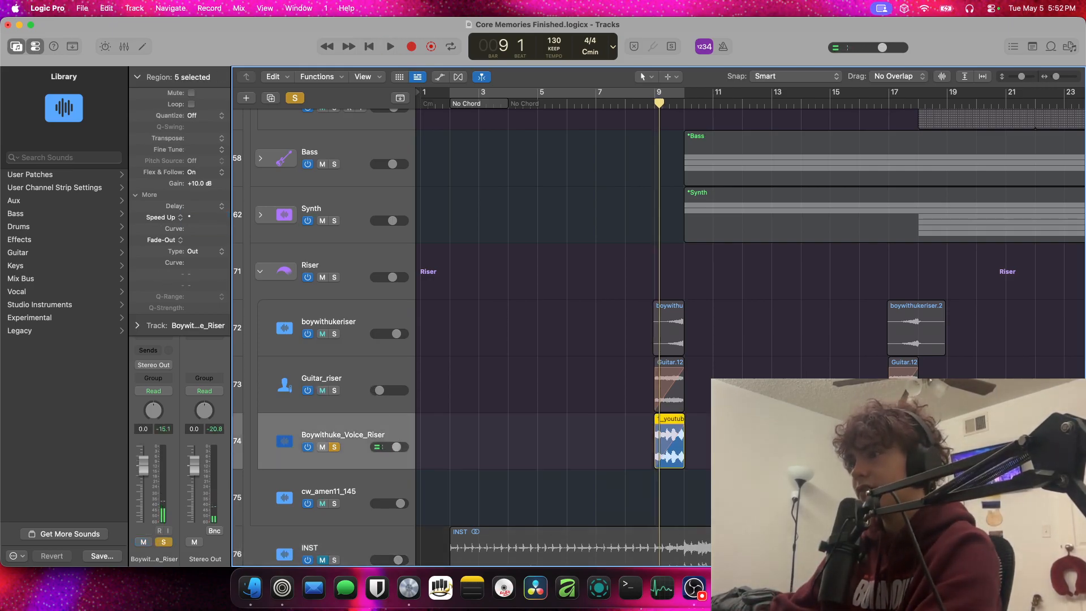
scroll(706, 441, "down", 5)
key("super+z")
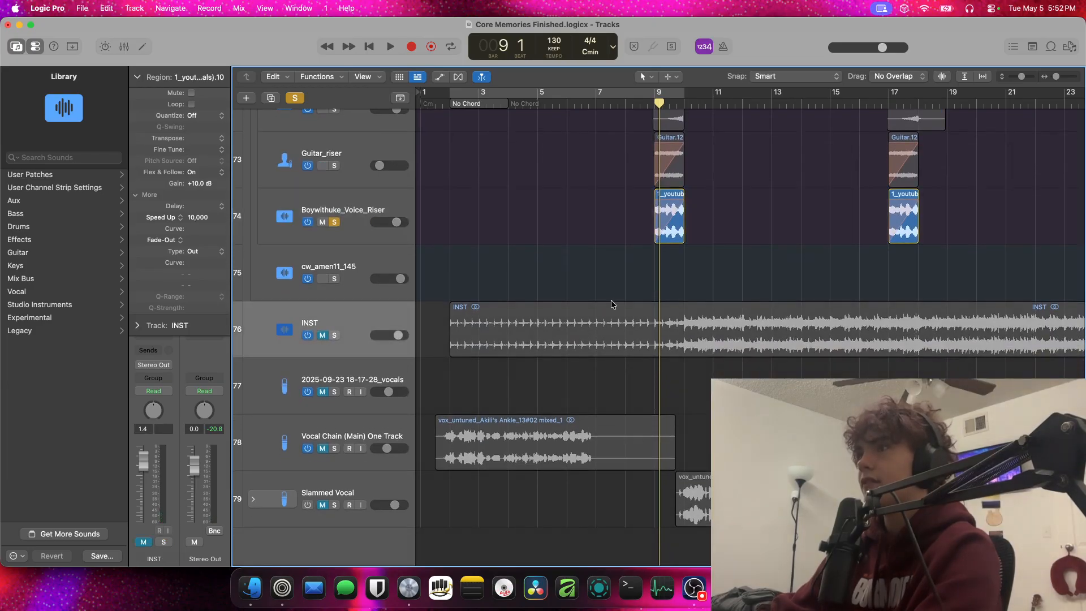
Select all regions on the Boywithuke_Voice_Riser track and clear their Speed Up value
left_click(360, 201)
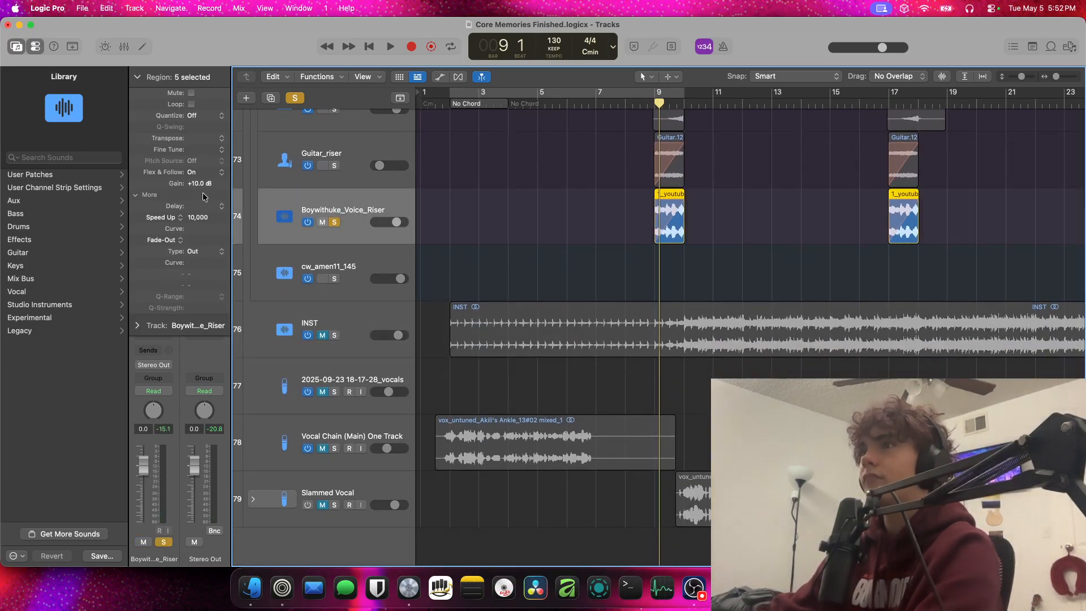
key("Return")
key("space")
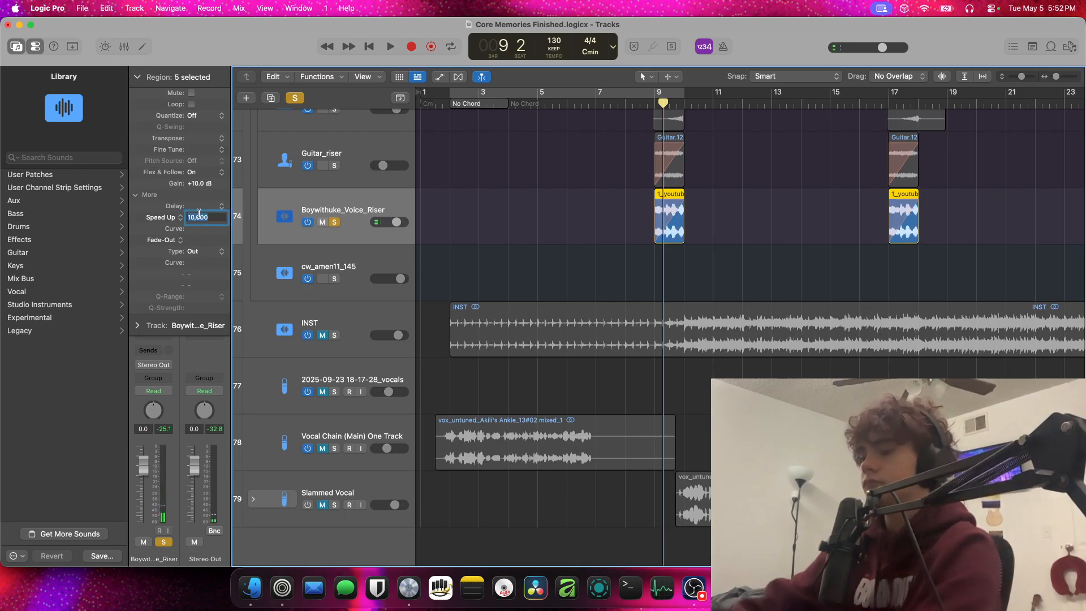
key("Return")
key("space")
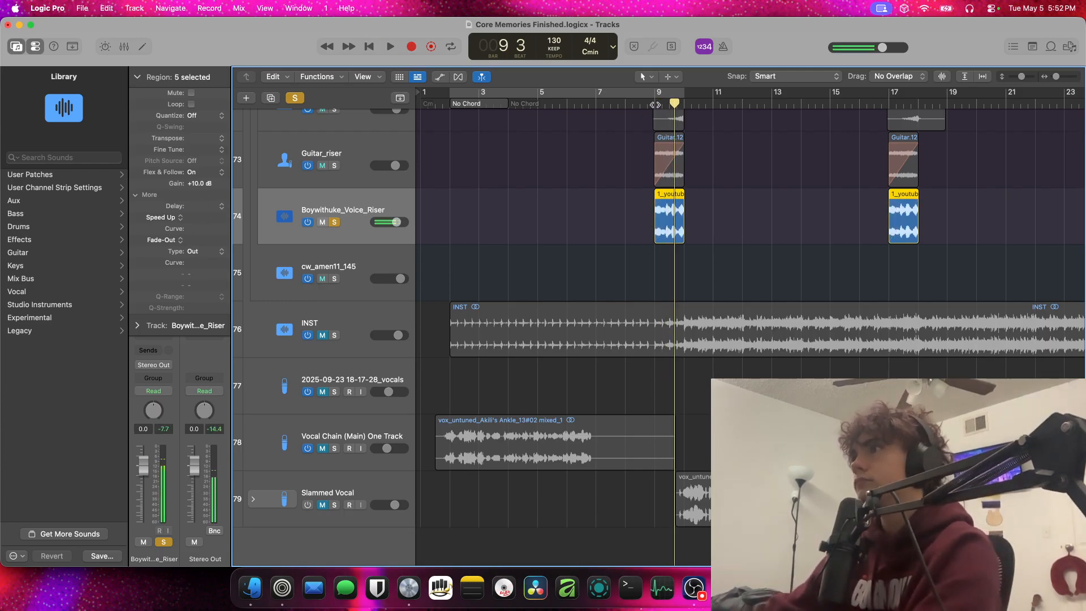
Play the soloed voice riser from bar 9 without the speed-up and select its region at that bar
key("space")
key("space")
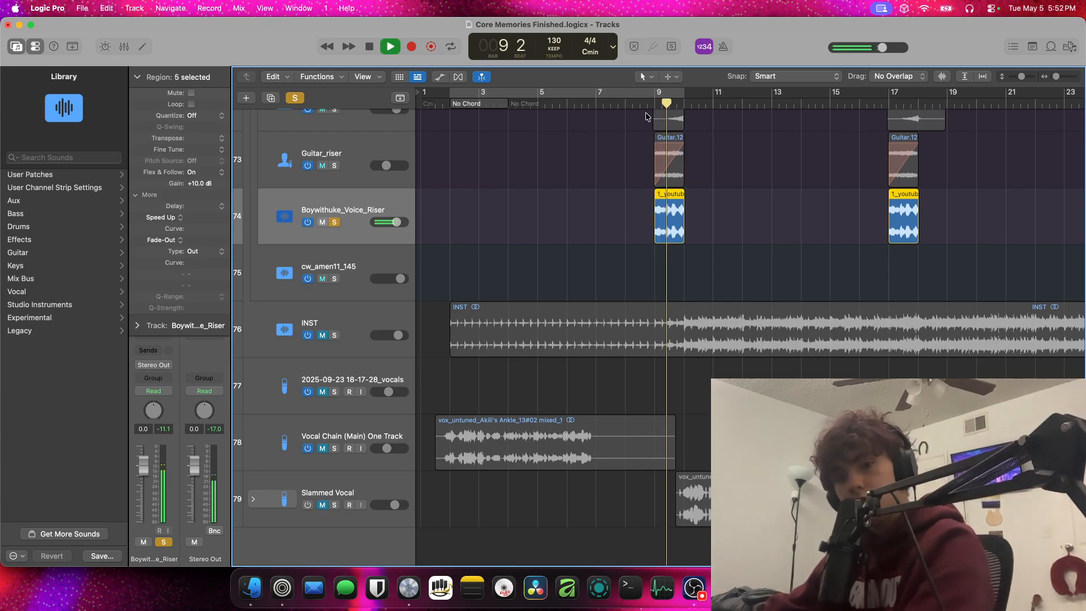
key("space")
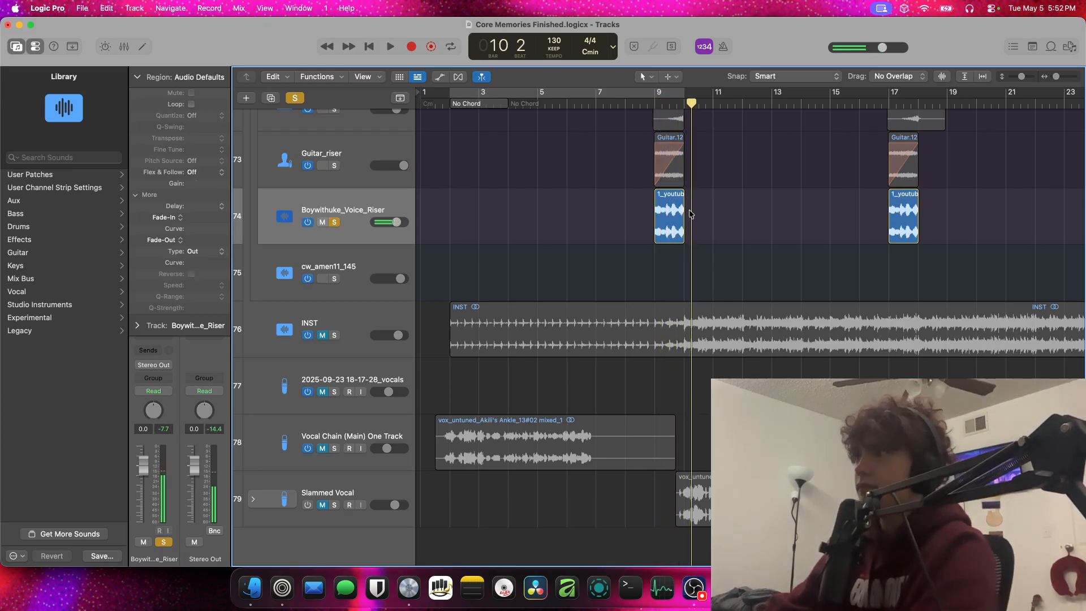
left_click(687, 211)
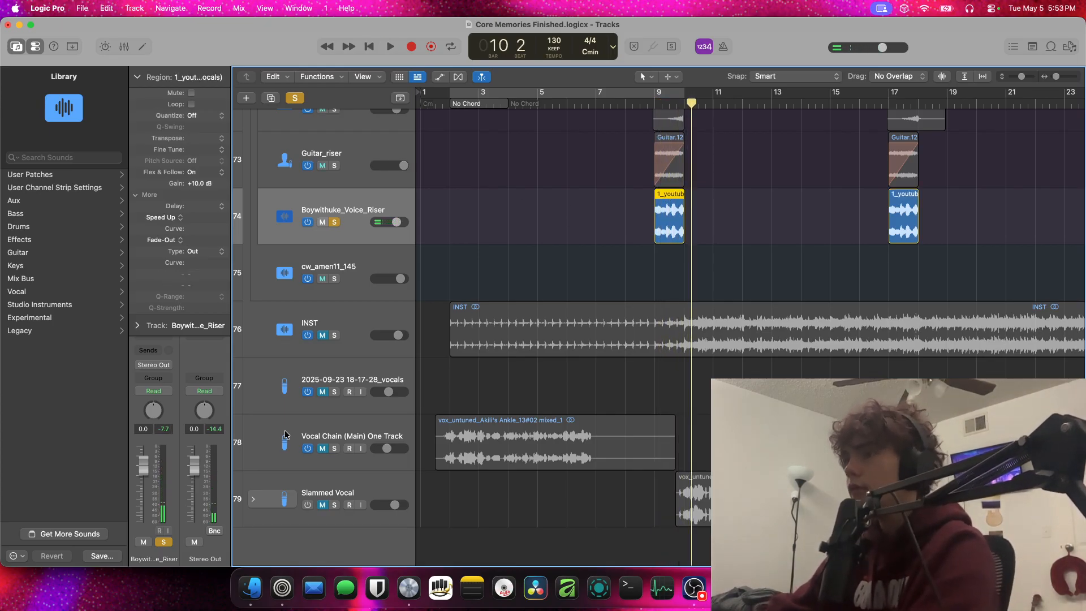
Switch to the Zen browser, play the YouTube Short "BoyWithUke makes a new song on live!" and pause it
left_click(282, 587)
mouse_move(4, 170)
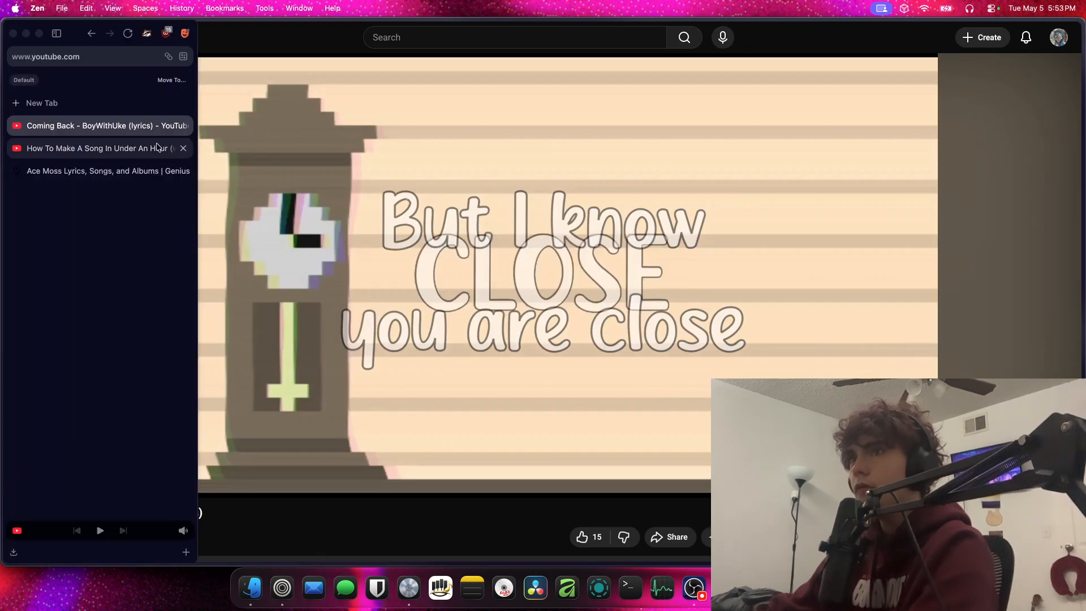
left_click(102, 151)
scroll(402, 288, "down", 1)
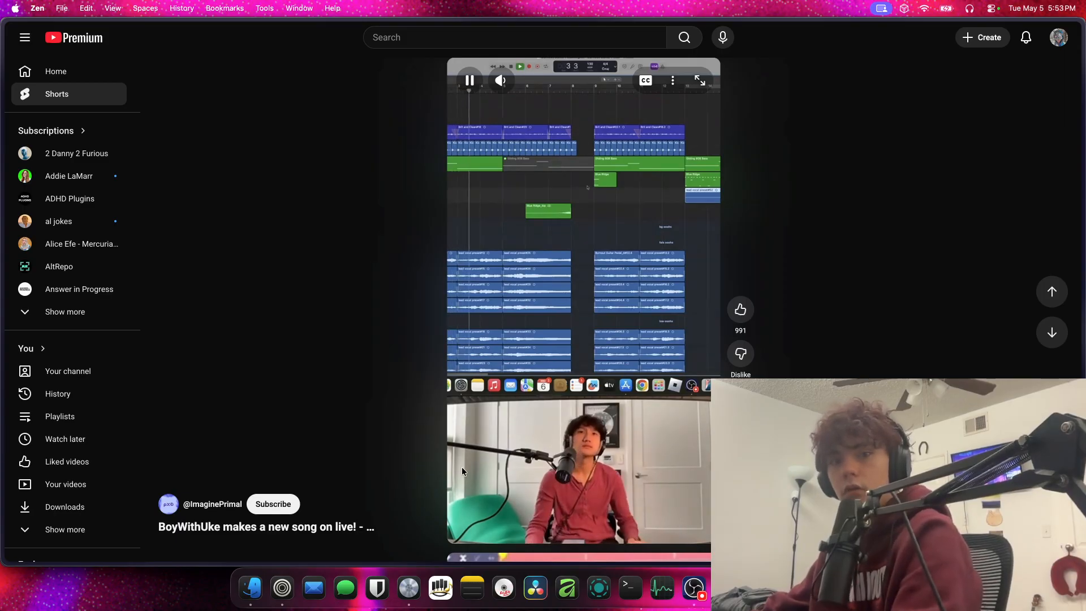
mouse_move(2, 396)
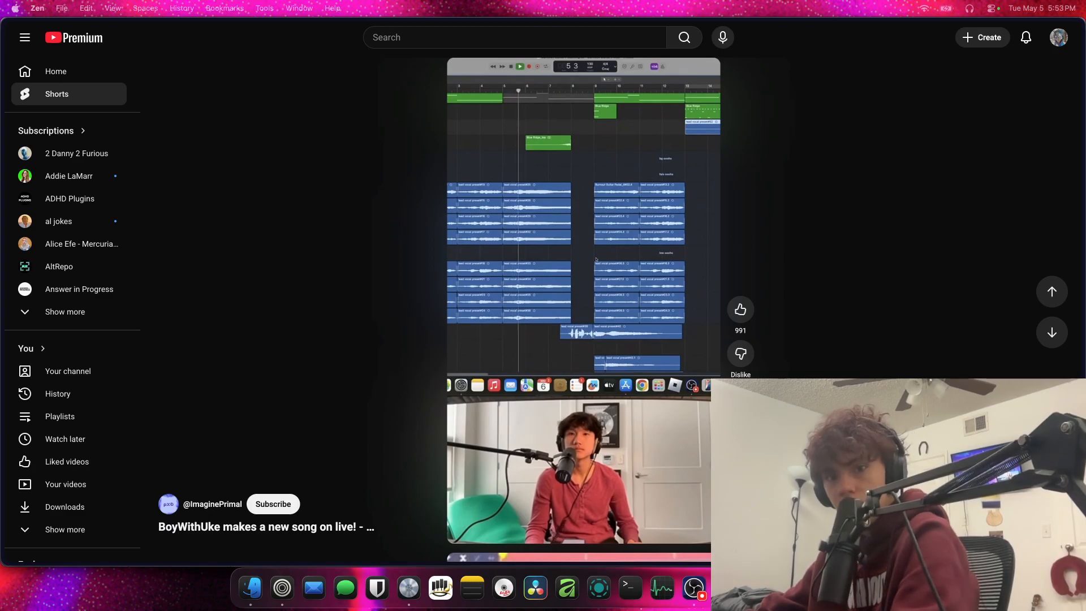
left_click(519, 165)
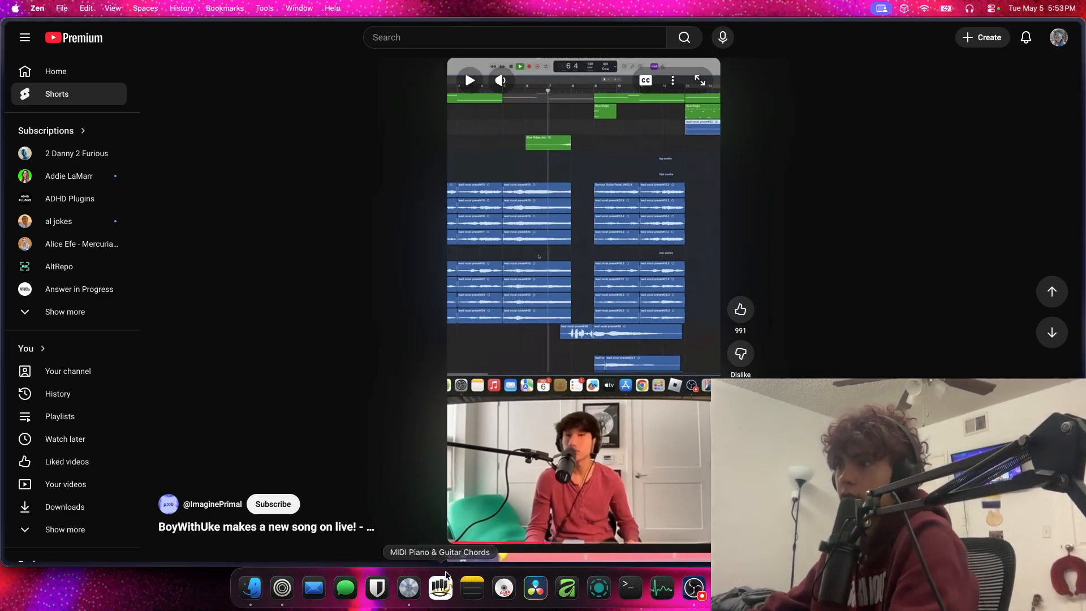
Return to Logic Pro, set Speed Up to 10000 on the voice riser region at bar 9 and play it
left_click(405, 596)
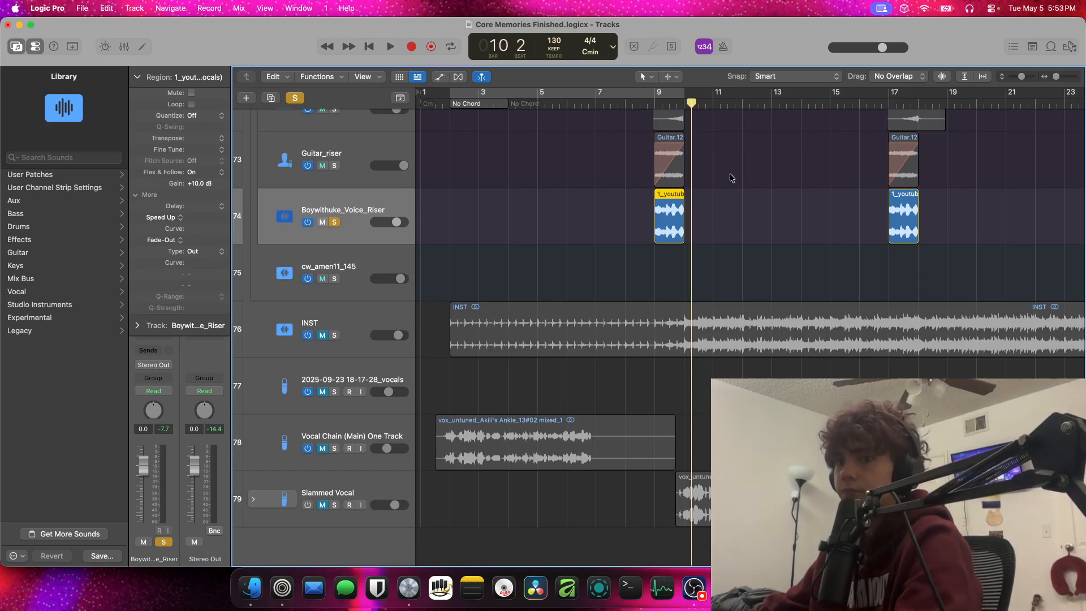
key("space")
key("space")
left_click(654, 105)
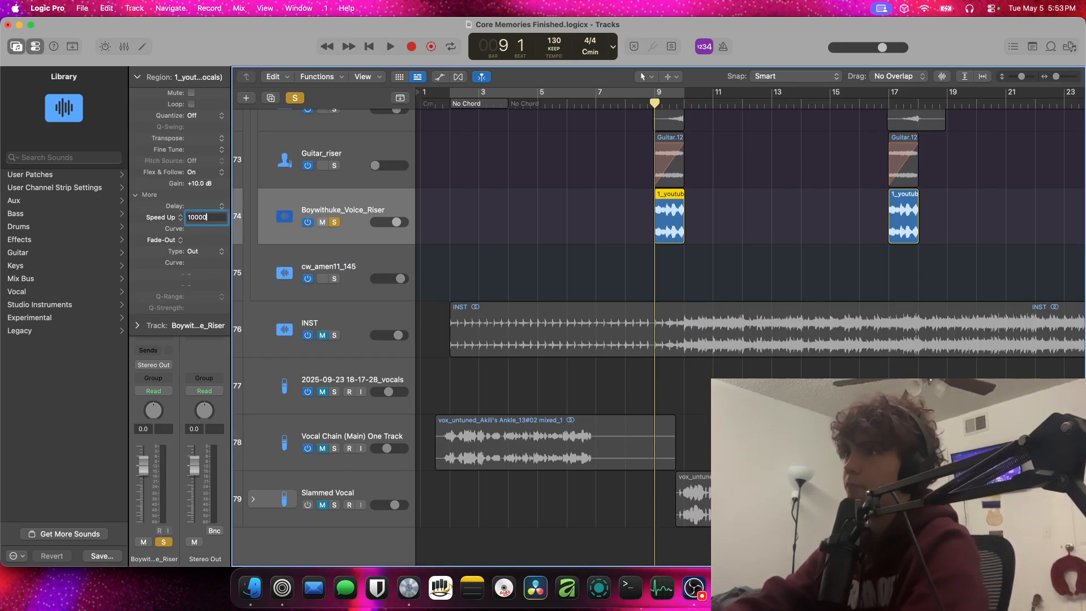
key("space")
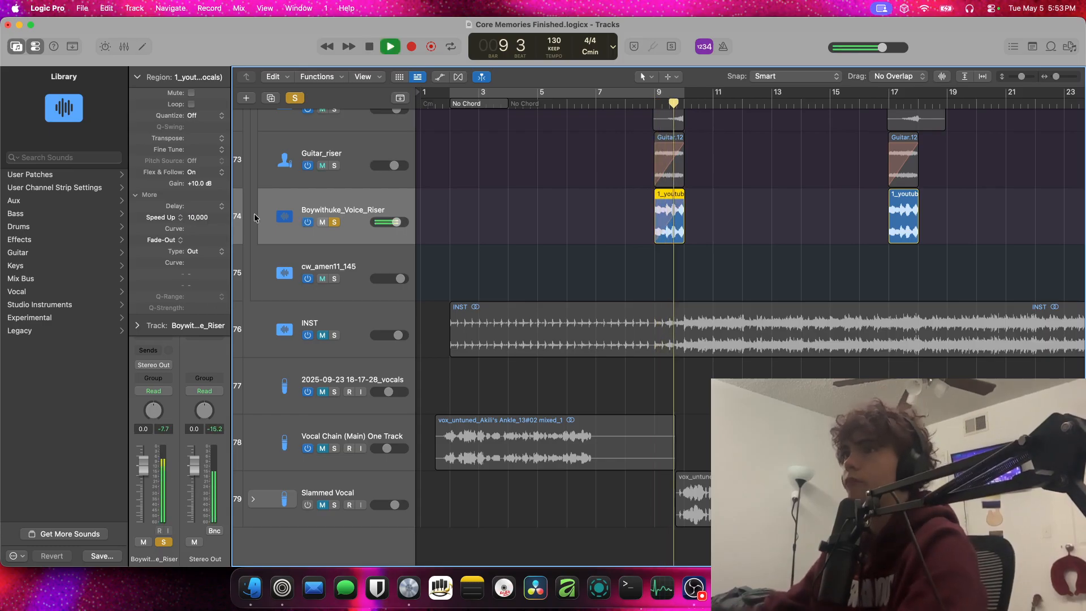
Unsolo the Boywithuke_Voice_Riser track during playback and clear the region selection
left_click(334, 222)
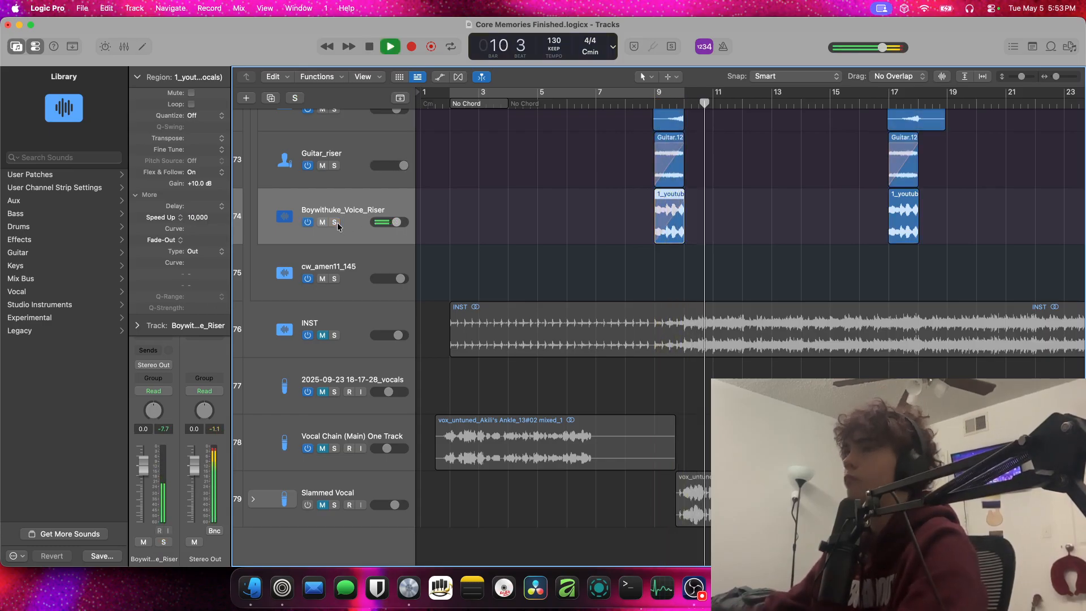
left_click(346, 222)
left_click(785, 173)
scroll(773, 179, "down", 1)
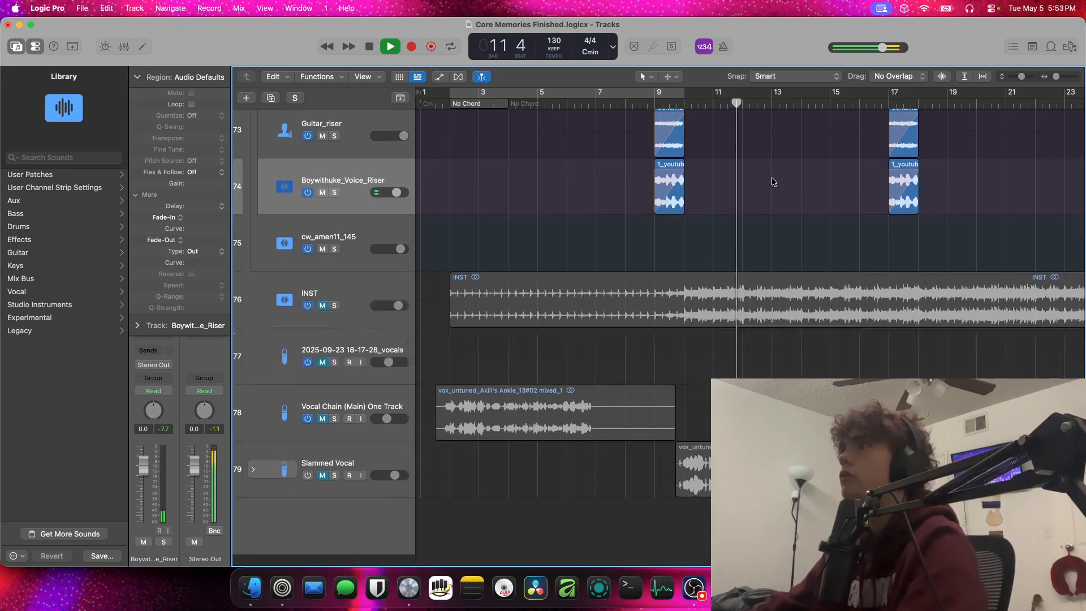
scroll(773, 179, "up", 4)
Solo the Guitar_riser track and play it from bar 9
left_click(334, 248)
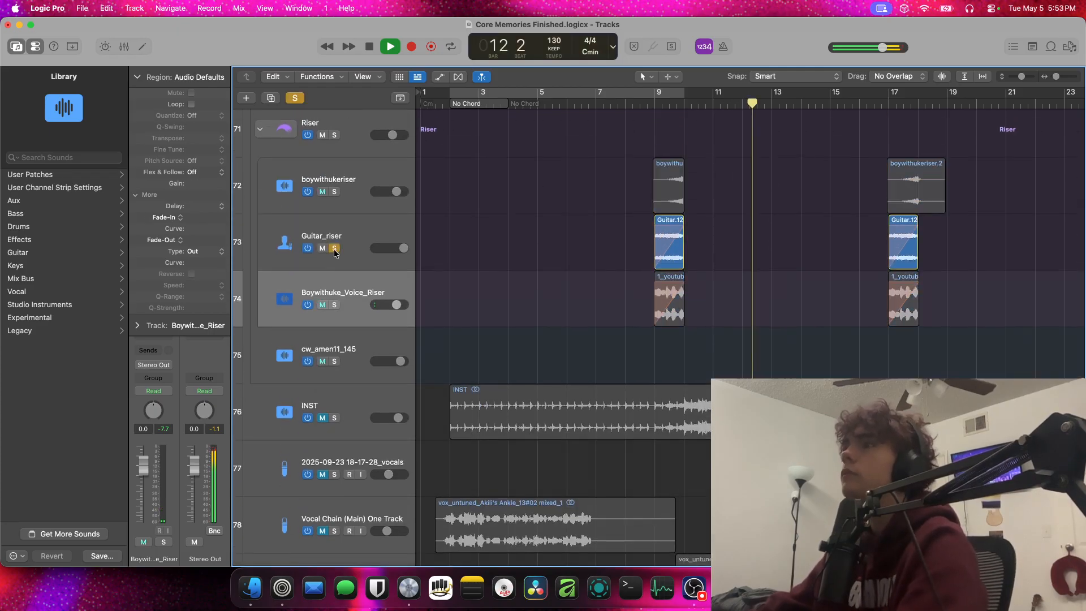
key("space")
left_click(661, 104)
scroll(659, 150, "up", 20)
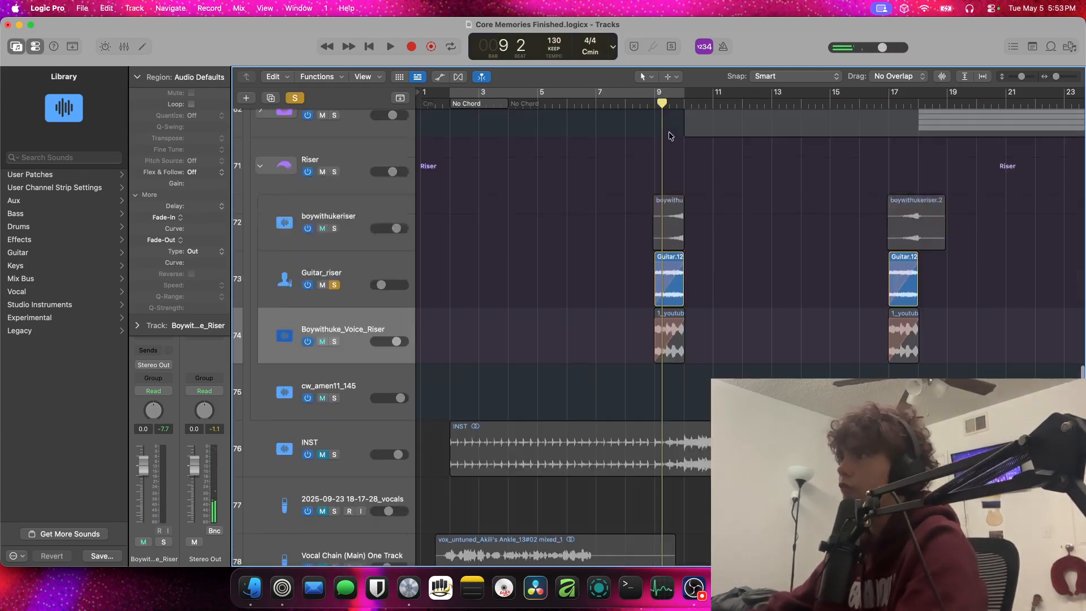
scroll(659, 151, "down", 10)
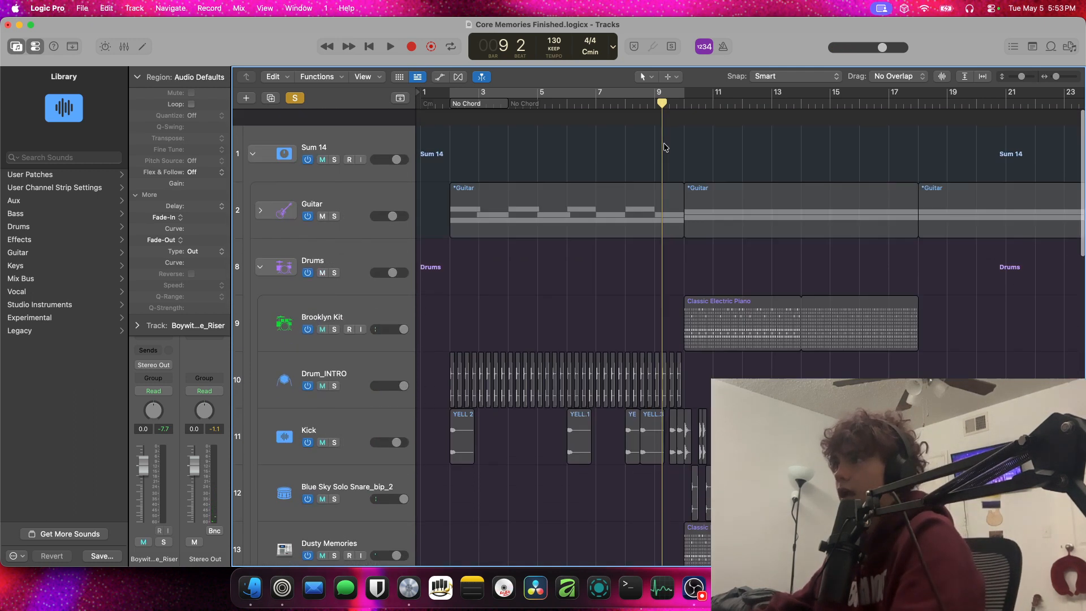
scroll(659, 163, "down", 5)
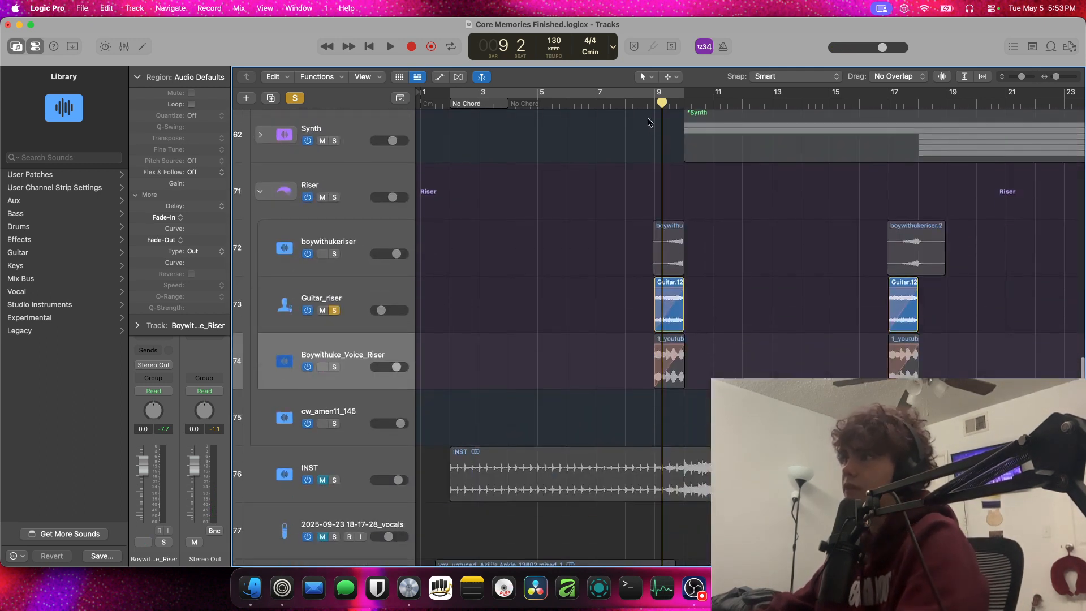
left_click(656, 103)
key("space")
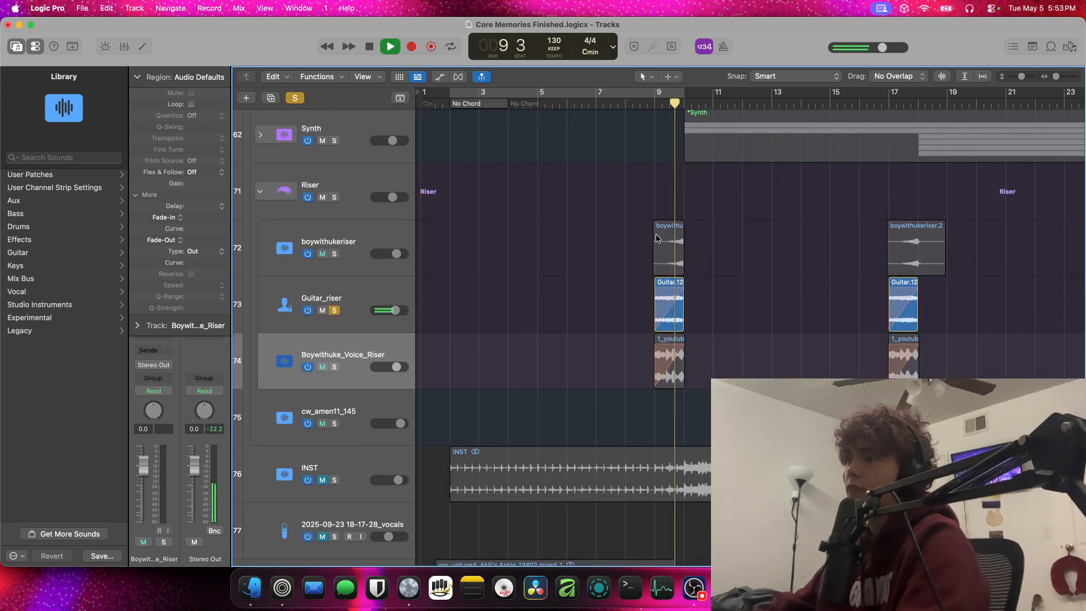
key("space")
Solo the Guitar stack as well and play it together with the guitar riser from bar 9
scroll(443, 305, "up", 15)
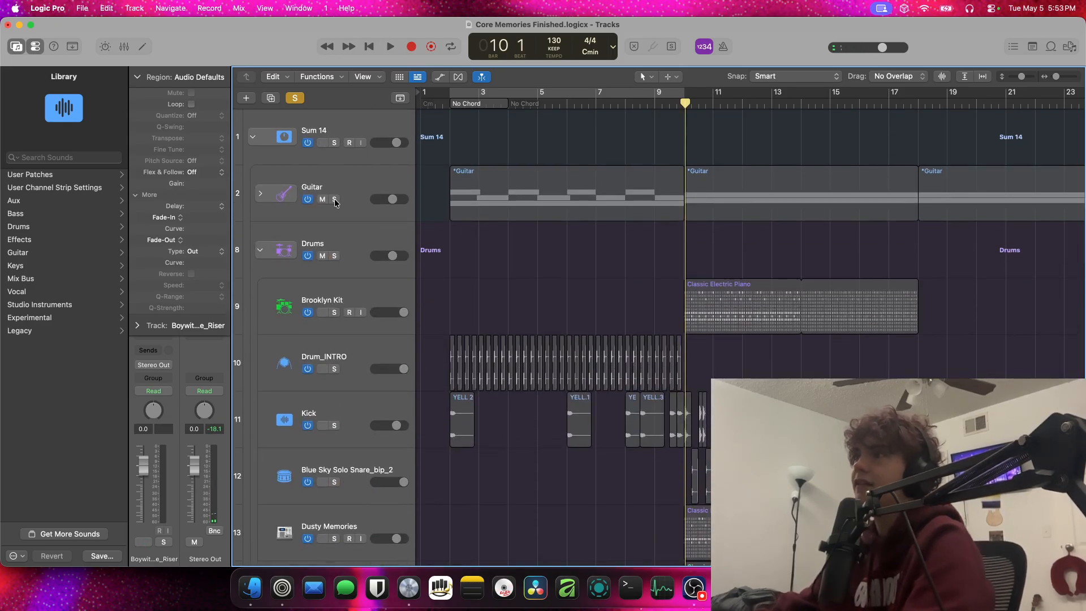
left_click(334, 199)
left_click(657, 103)
key("space")
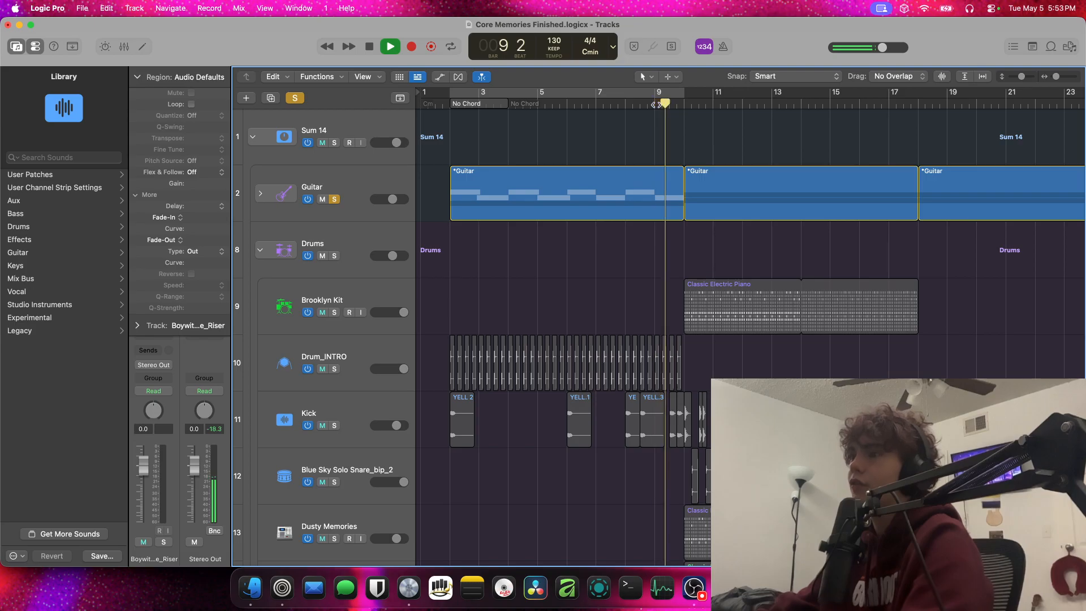
Expand the Guitar stack, mute its Vocal Chain (Main) One Track and play the transition again from bar 9
left_click(260, 193)
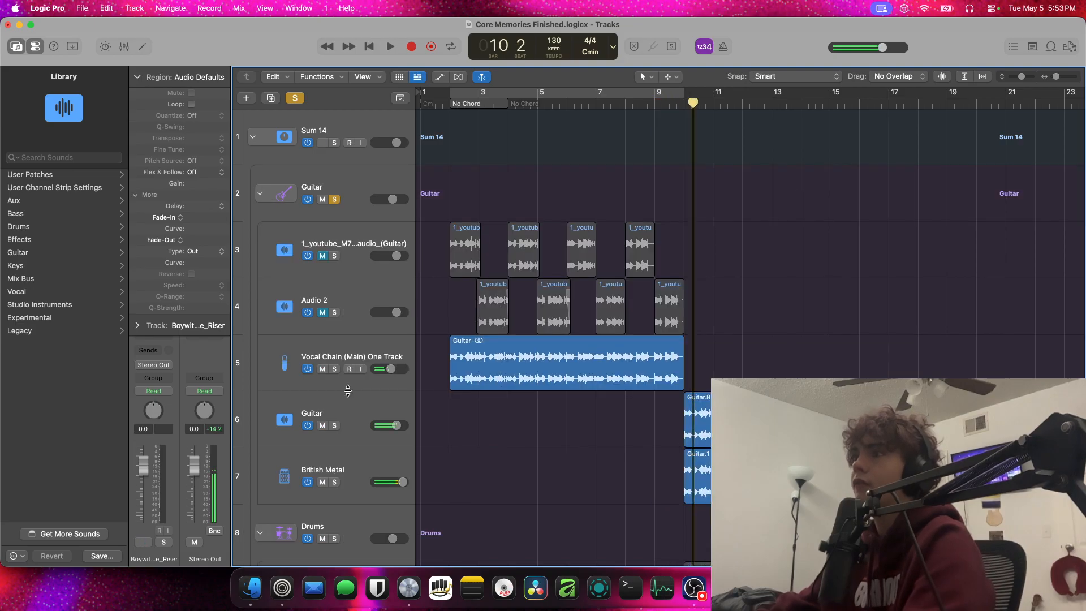
left_click(322, 368)
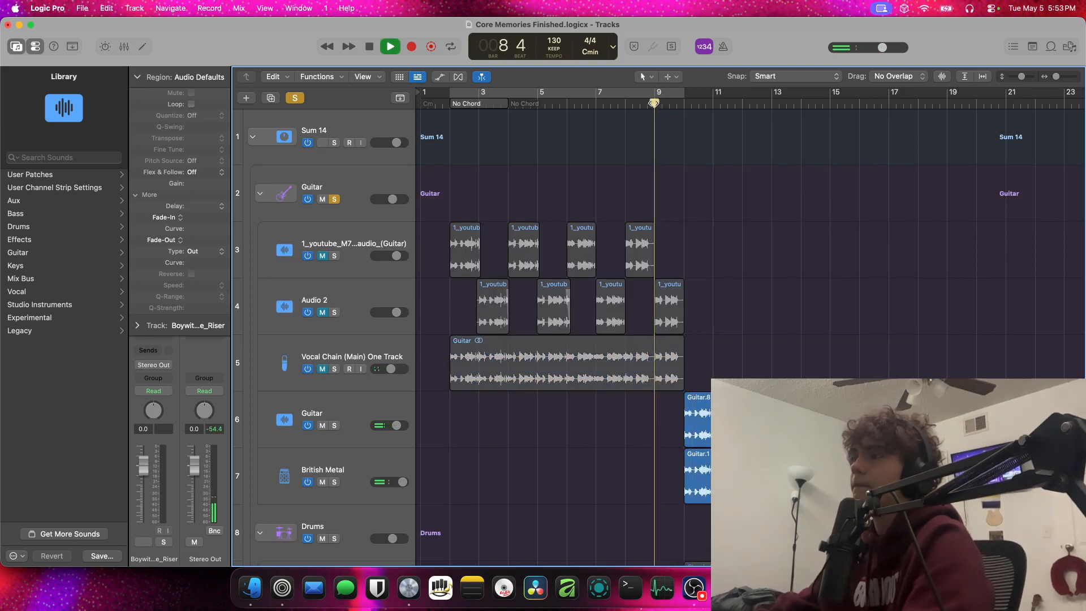
scroll(320, 307, "down", 10)
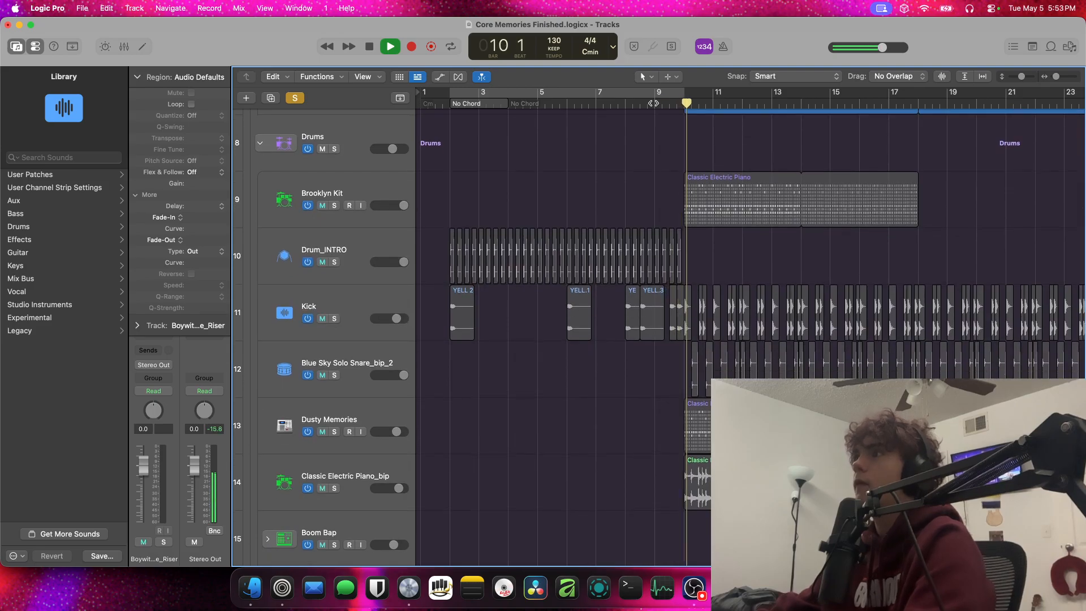
Stop playback, unsolo the Guitar stack and collapse it
scroll(334, 283, "up", 10)
left_click(336, 198)
key("space")
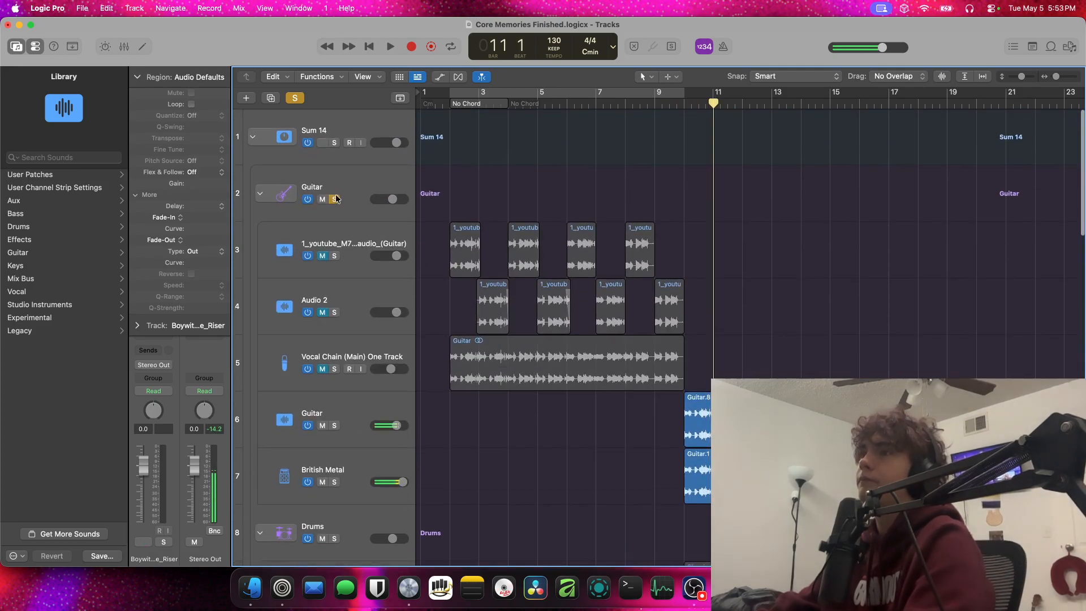
left_click(335, 198)
left_click(260, 195)
scroll(333, 227, "down", 20)
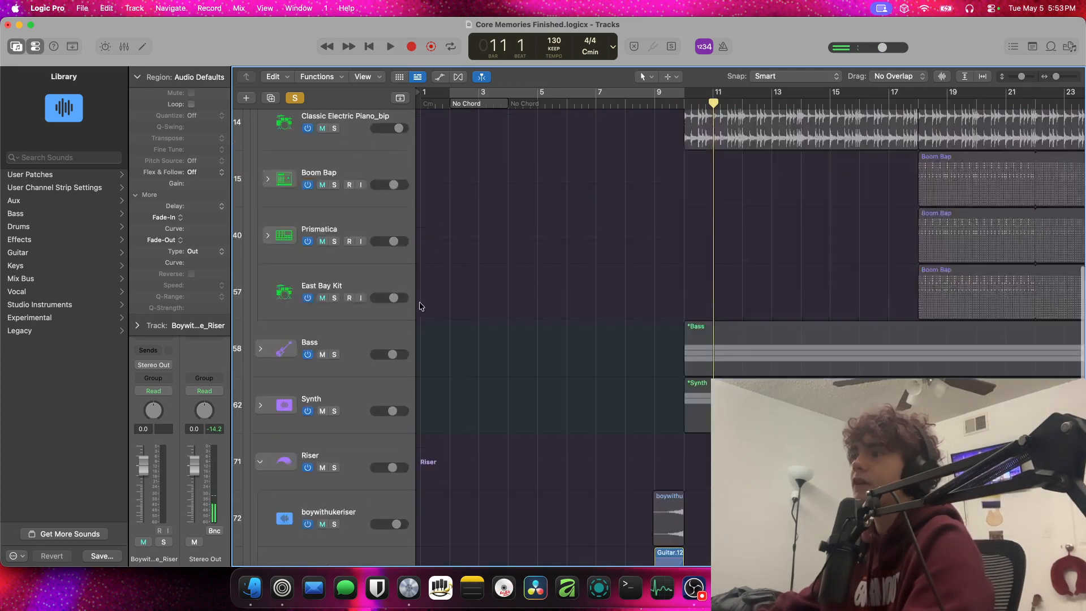
Unsolo the Guitar_riser track and collapse the Riser stack
left_click(334, 216)
left_click(335, 215)
scroll(340, 226, "up", 5)
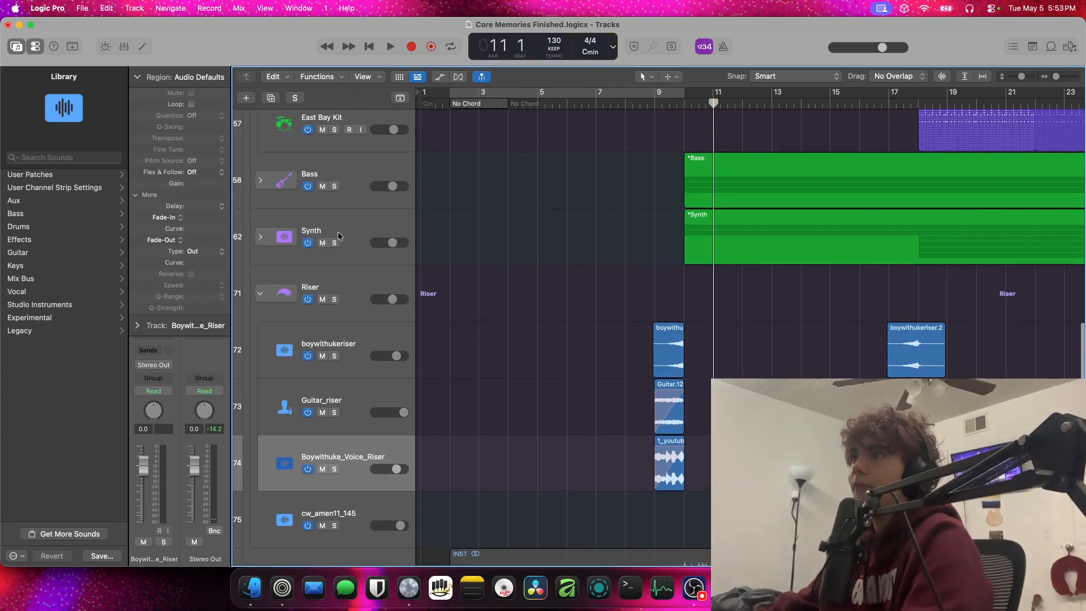
left_click(272, 295)
scroll(307, 321, "up", 8)
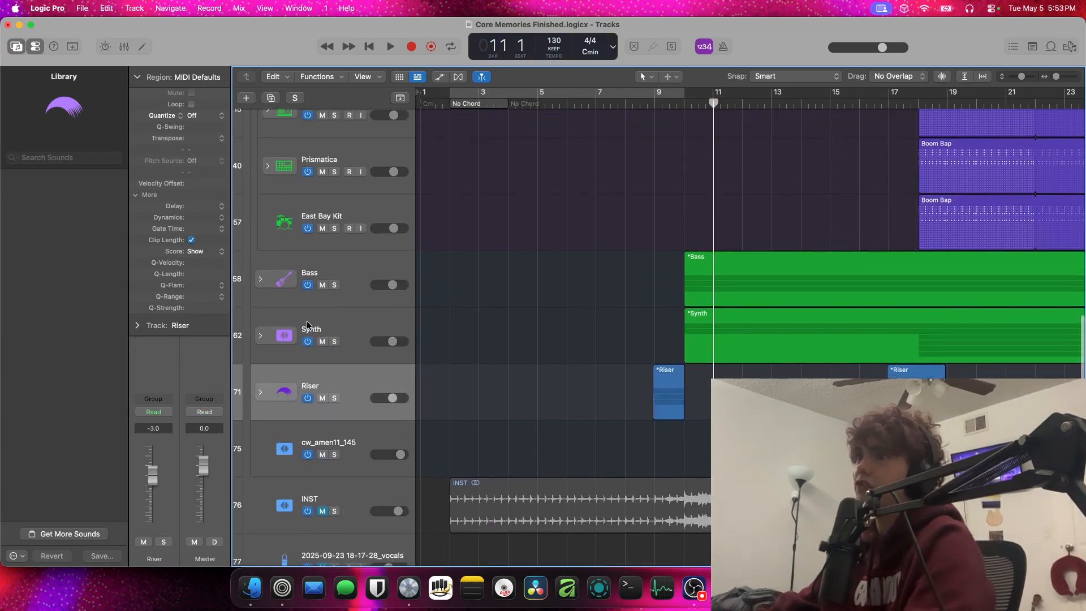
Collapse the Drums stack and expand the Synth stack to show its instrument tracks
scroll(307, 320, "up", 10)
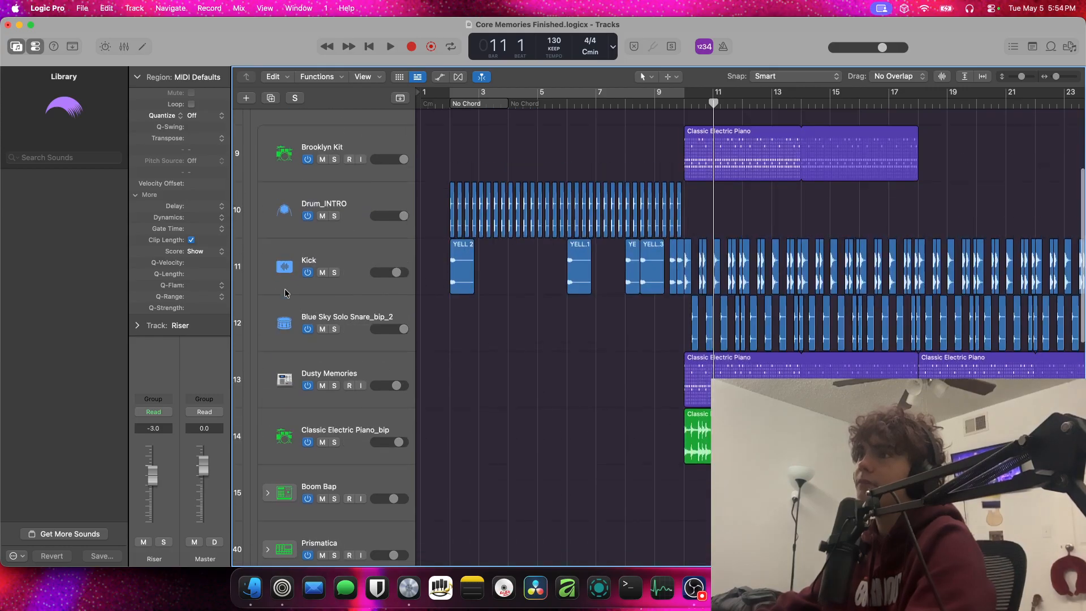
scroll(275, 285, "up", 2)
left_click(260, 254)
scroll(282, 288, "down", 7)
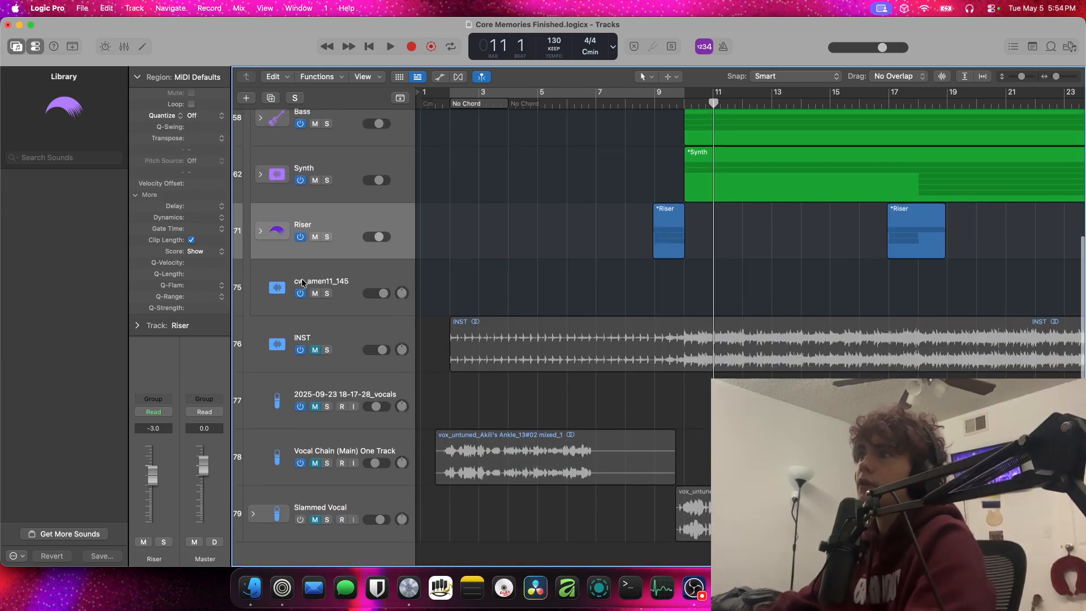
scroll(285, 291, "up", 4)
left_click(260, 289)
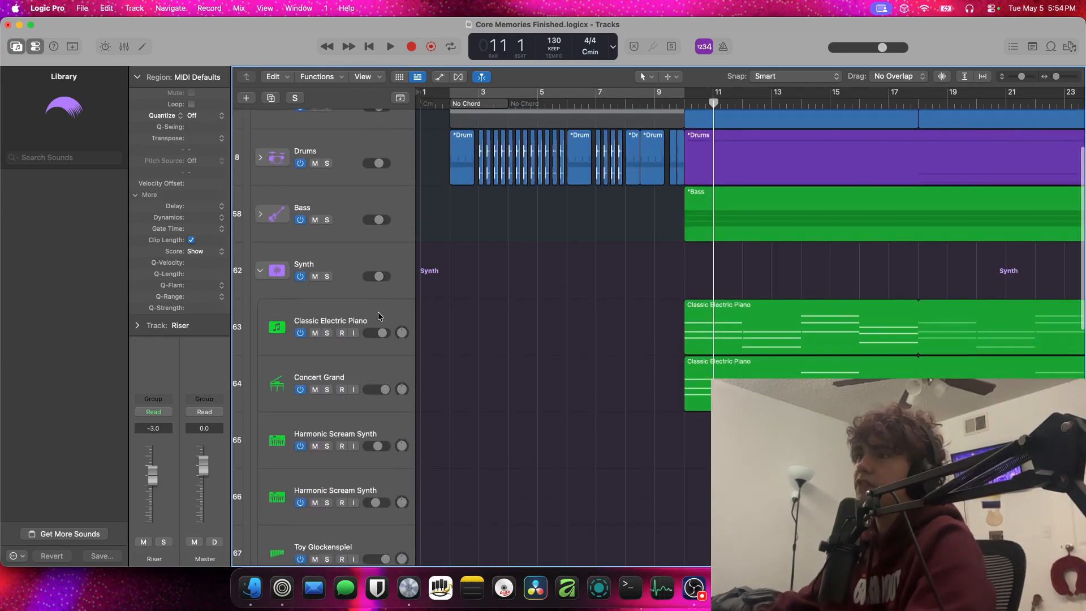
Set the playhead to bar 10 and open the Surge XT instrument of the Classic Electric Piano track in the Synth stack
left_click(685, 102)
left_click(356, 346)
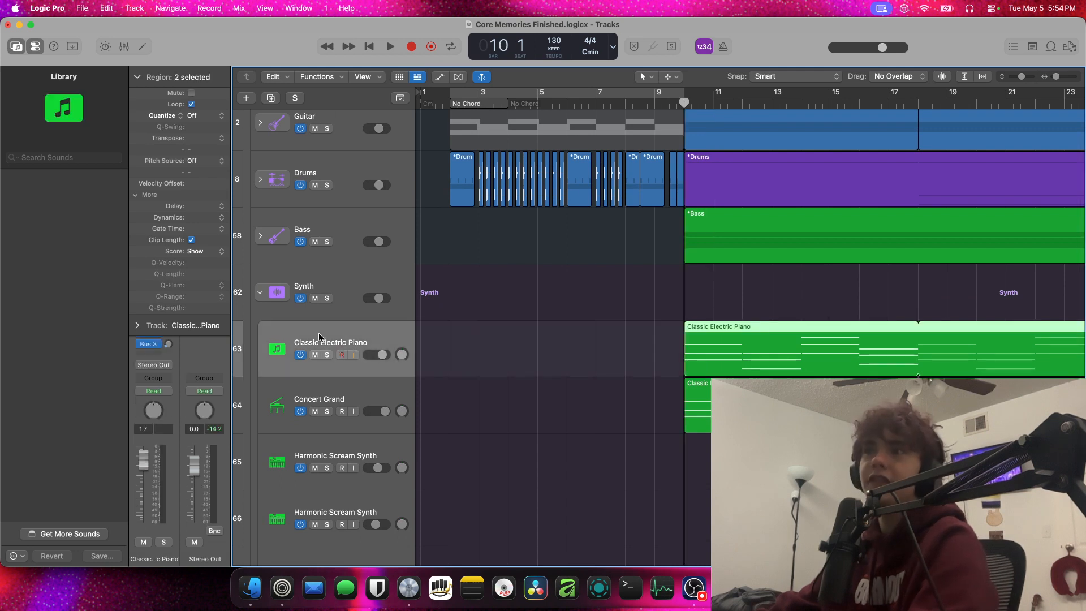
left_click(154, 79)
left_click(155, 79)
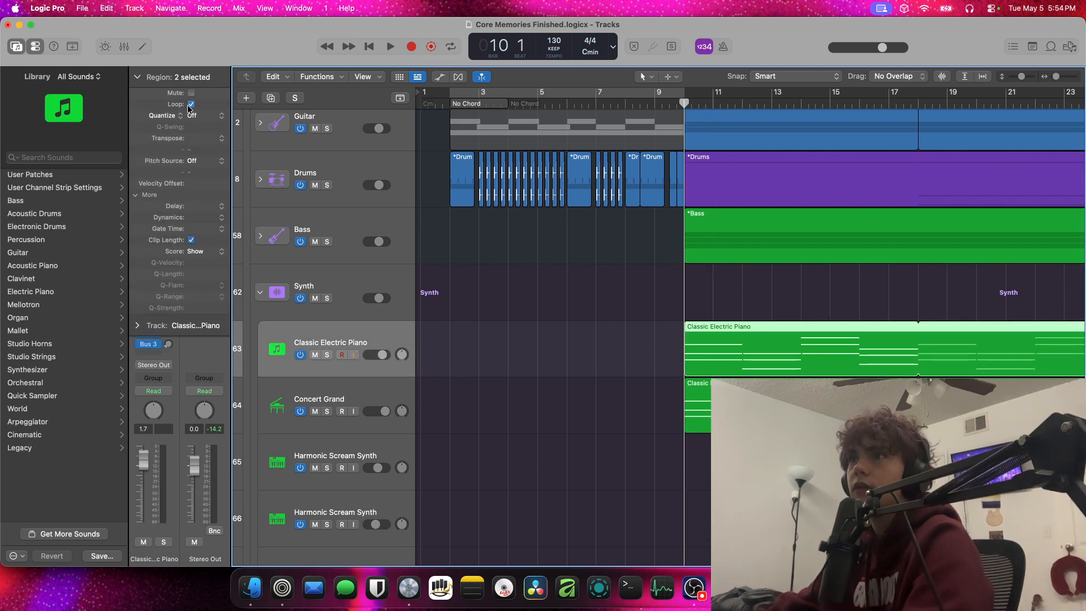
left_click(151, 78)
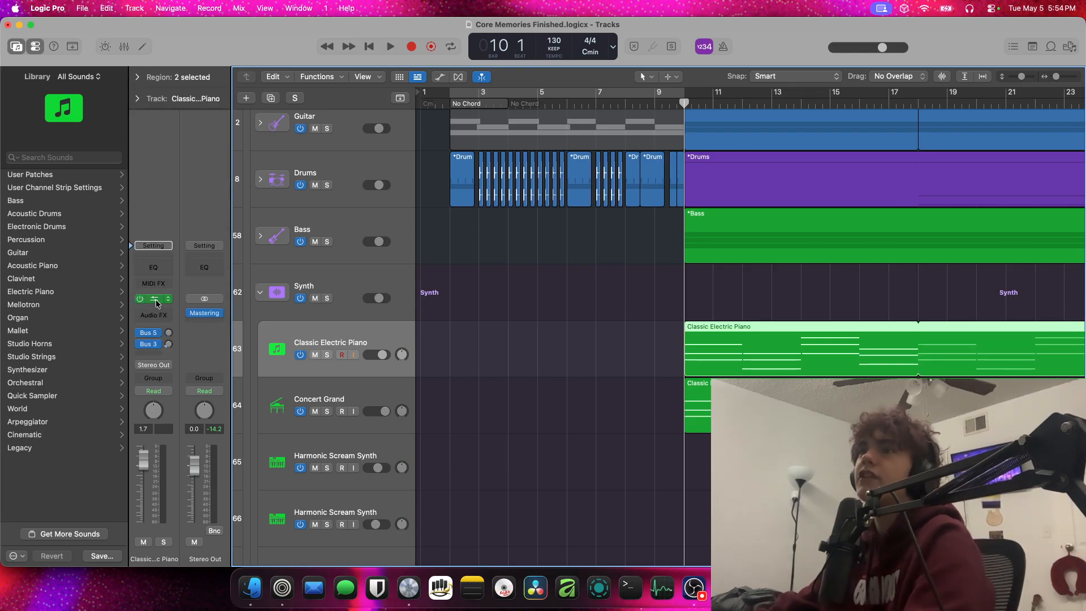
left_click(157, 304)
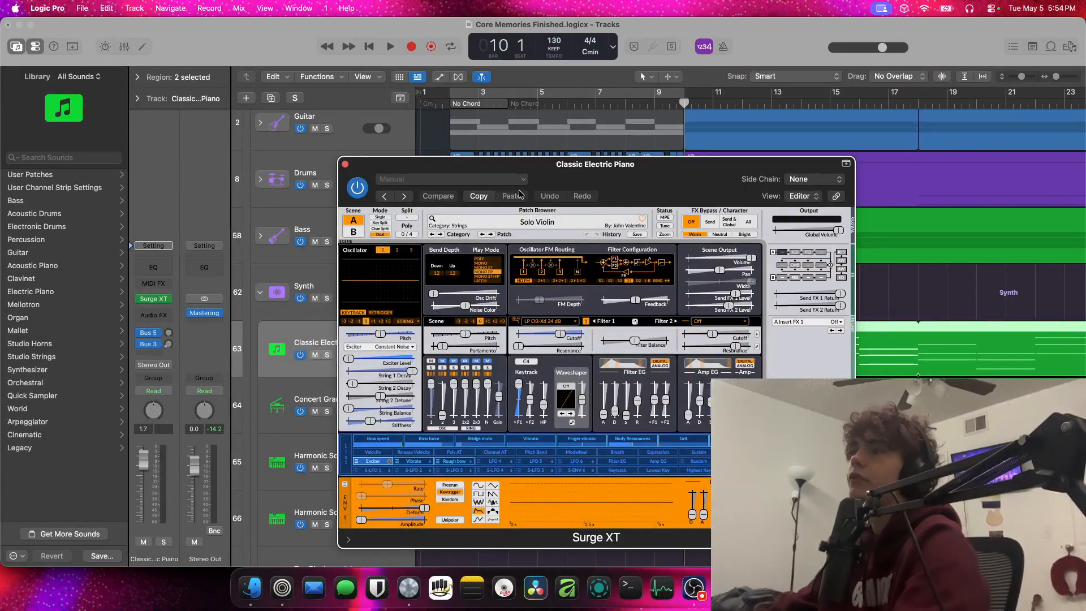
Solo the Classic Electric Piano track, play it from bar 10 and close the Surge XT window
left_click_drag(524, 174, 401, 330)
key("s")
key("space")
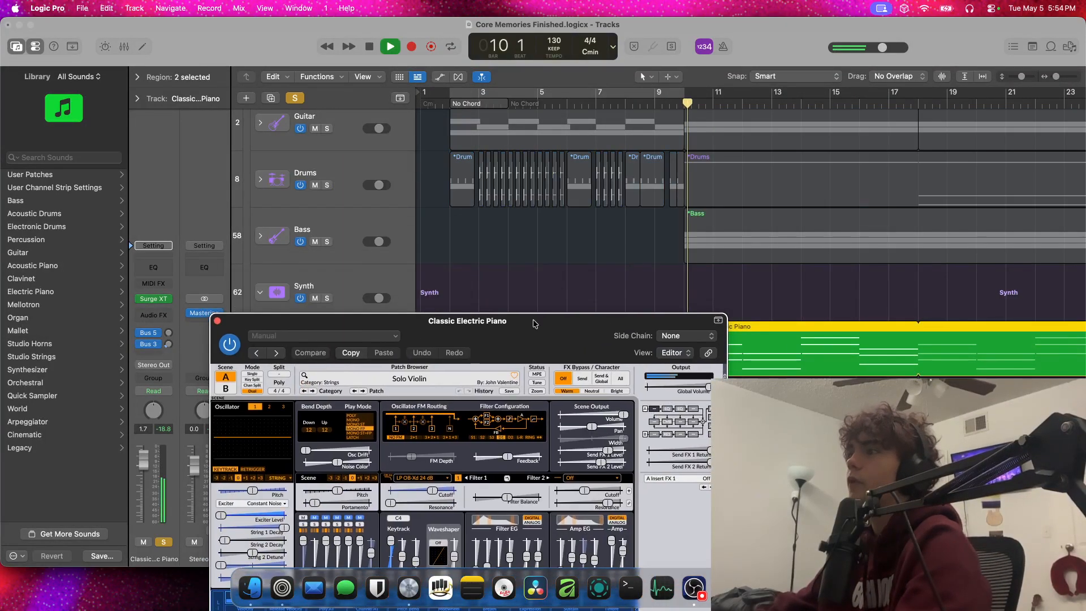
left_click_drag(546, 319, 450, 123)
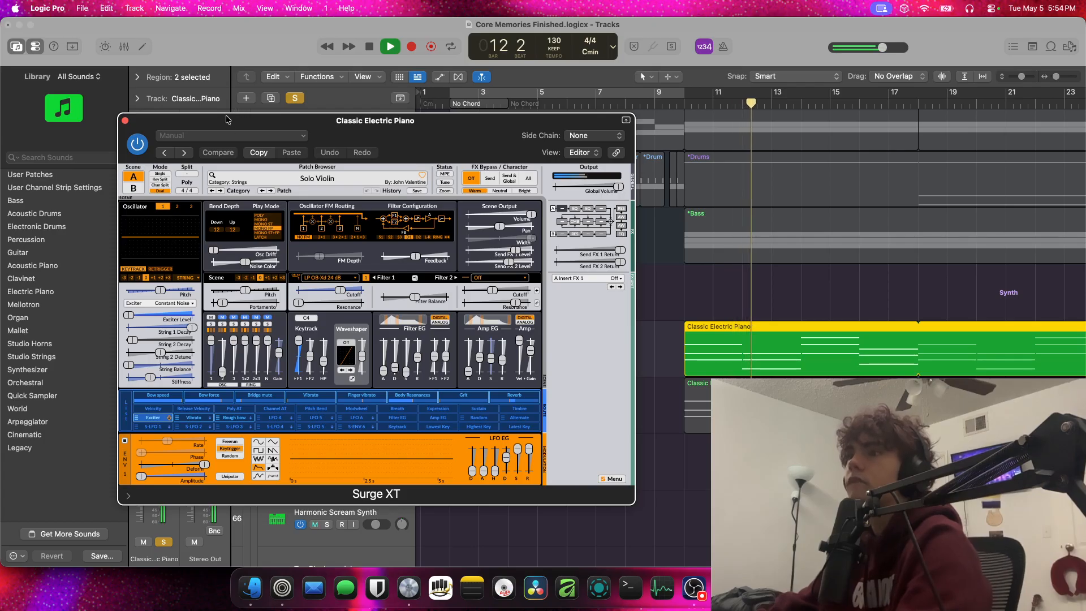
left_click(125, 121)
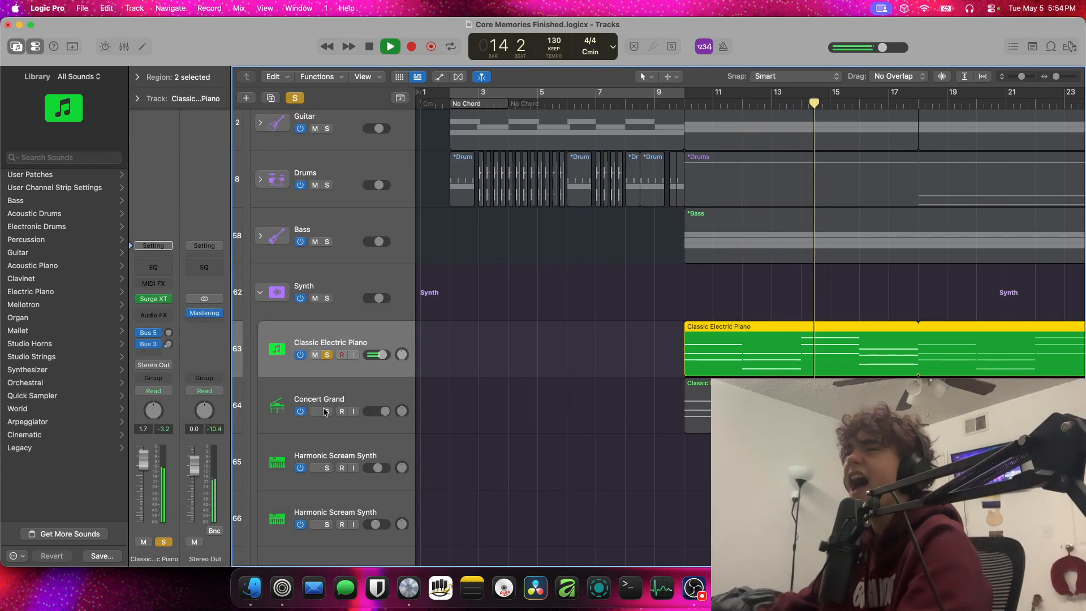
Solo the Concert Grand track as well so it plays together with the Classic Electric Piano
left_click(354, 395)
scroll(355, 396, "down", 5)
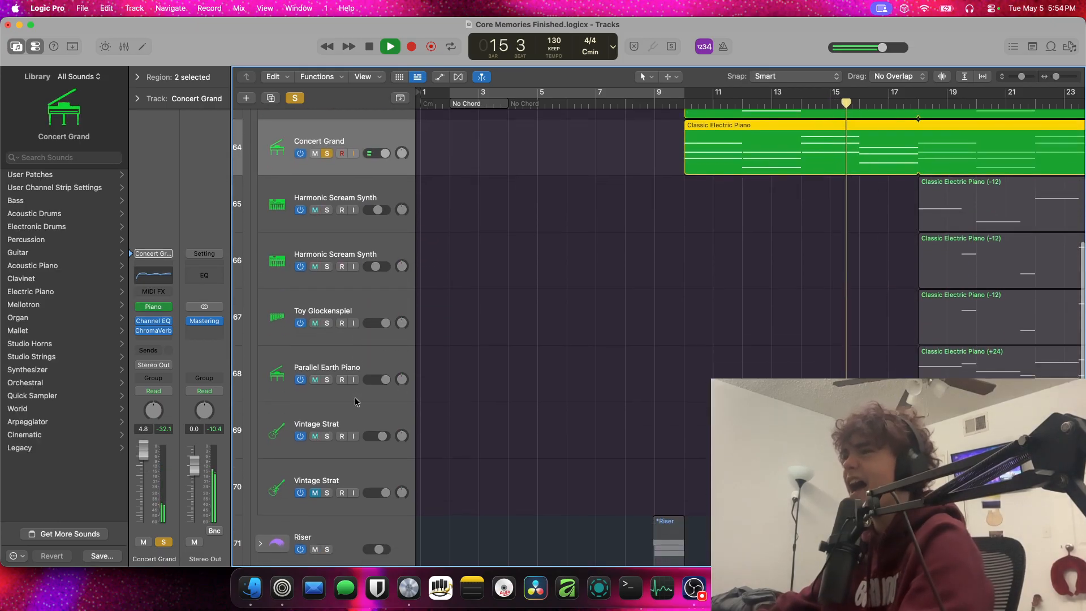
scroll(354, 401, "up", 2)
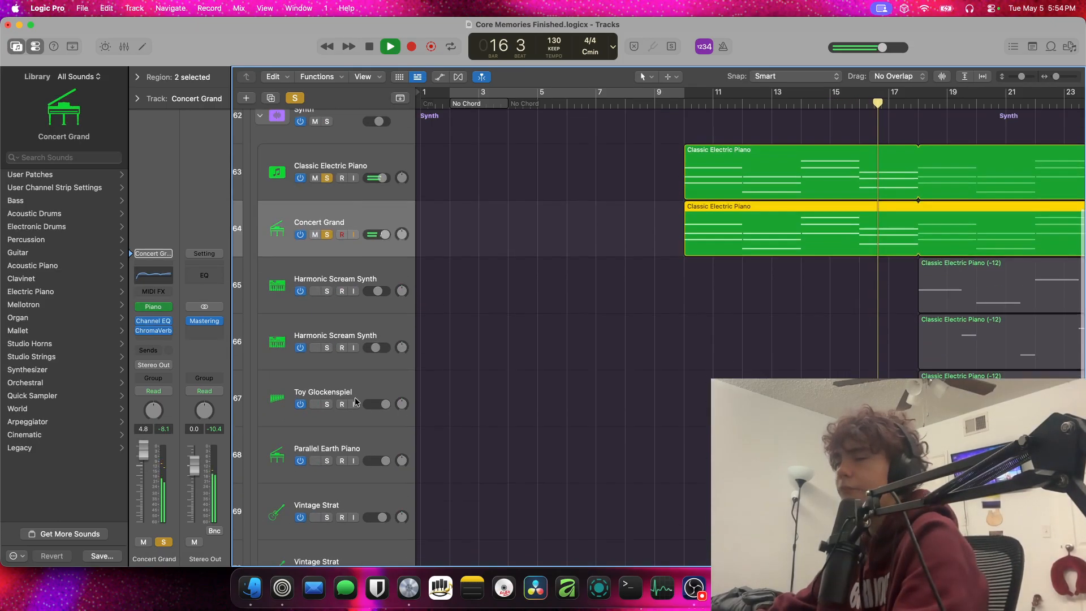
Add both Harmonic Scream Synth tracks to the soloed tracks and replay the section from bar 18
scroll(340, 350, "right", 4)
left_click(326, 298)
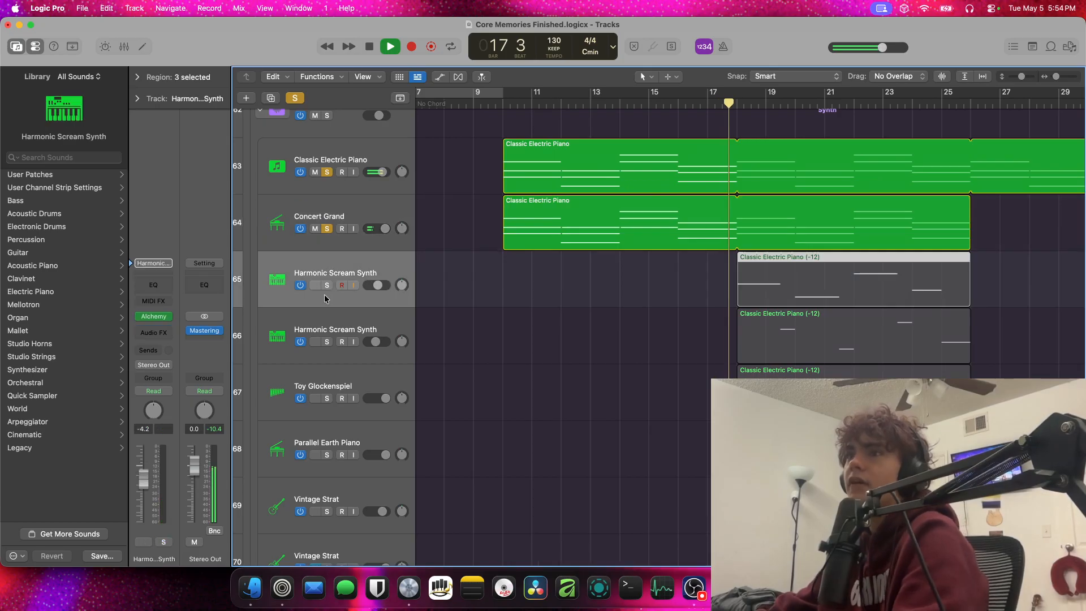
left_click(328, 286)
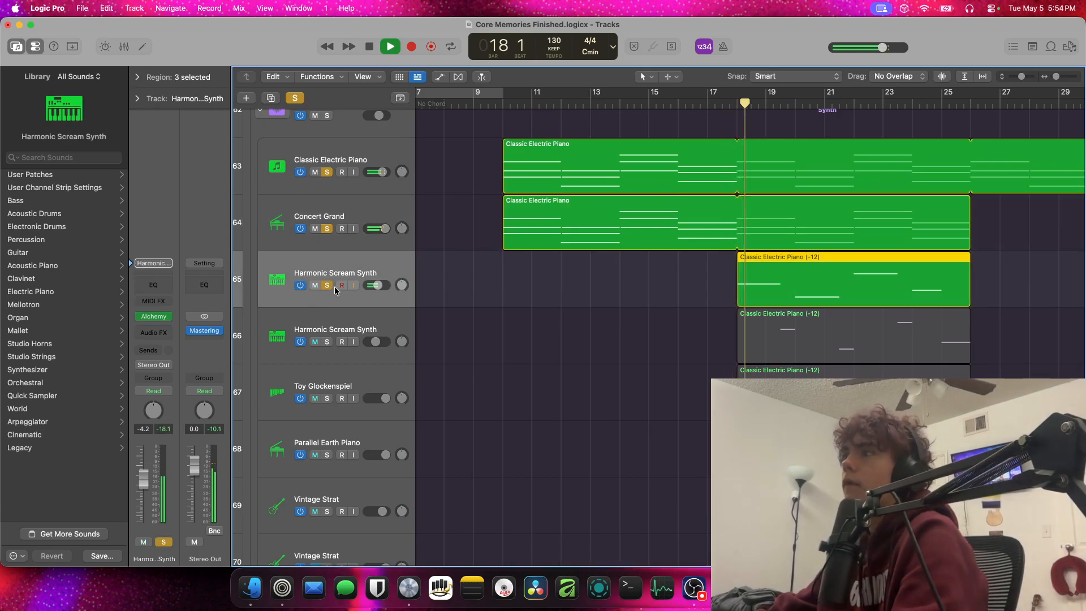
left_click(738, 104)
left_click(326, 342)
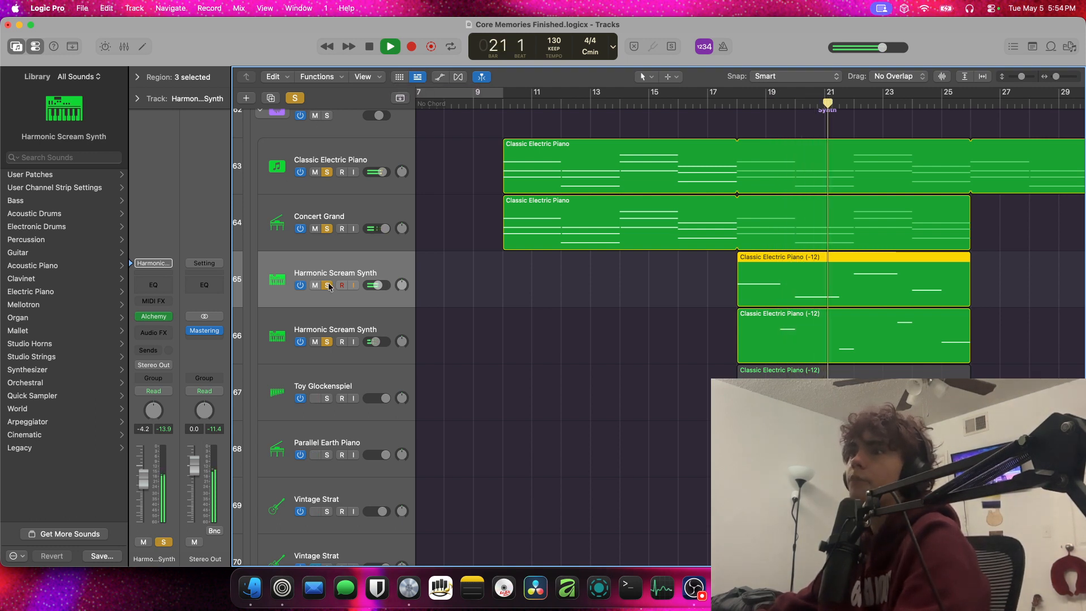
Solo the Toy Glockenspiel and Parallel Earth Piano tracks too while the synth section plays
scroll(331, 232, "down", 10)
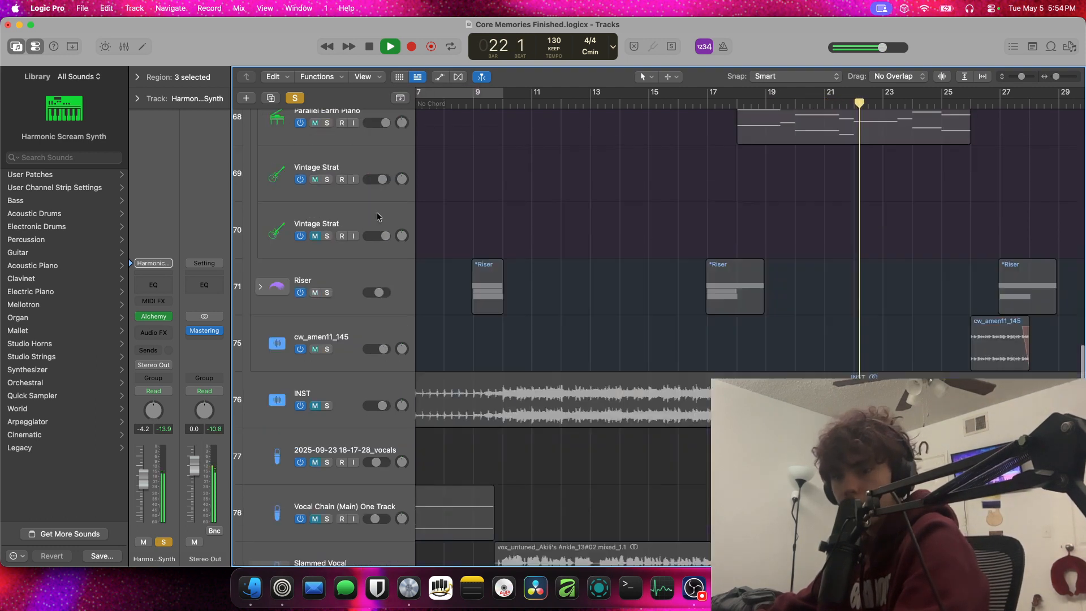
scroll(472, 220, "up", 11)
scroll(472, 220, "up", 1)
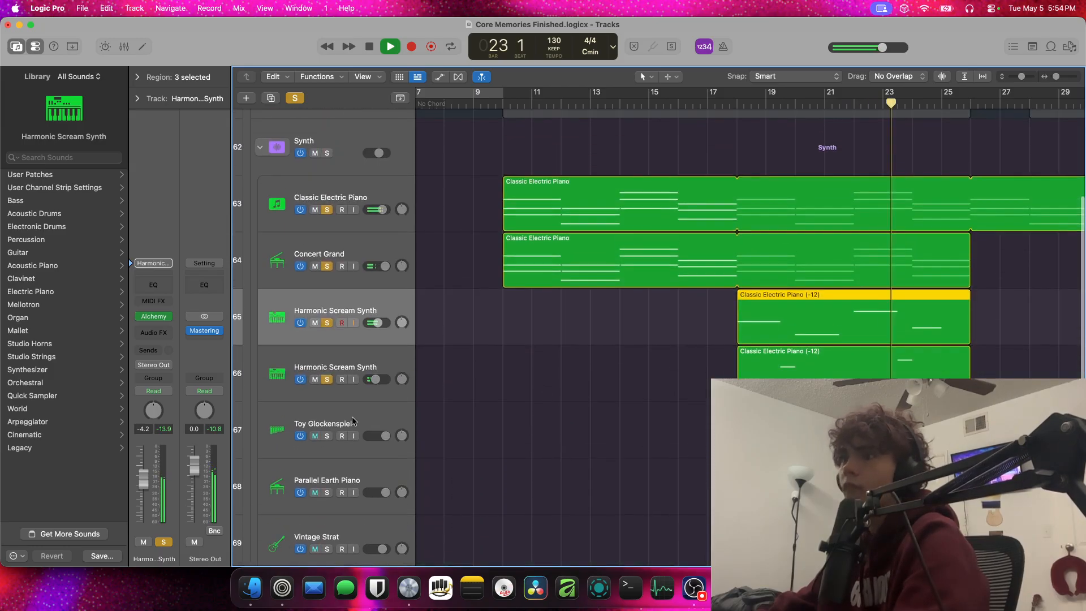
left_click(326, 436)
left_click(328, 492)
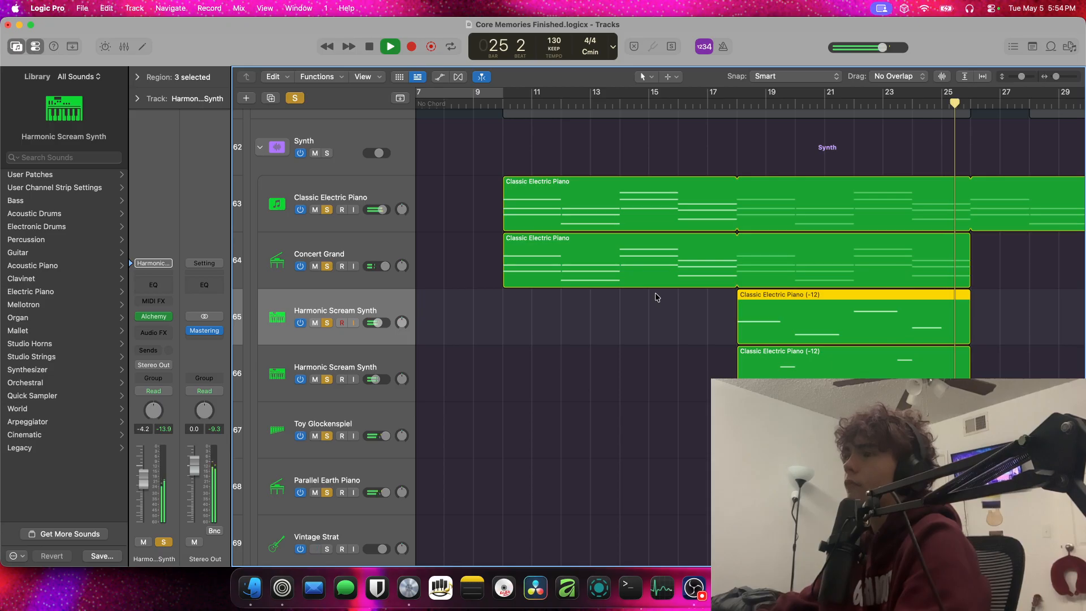
Stop playback, clear all track solos and collapse the Synth stack
key("space")
left_click(295, 99)
left_click(266, 160)
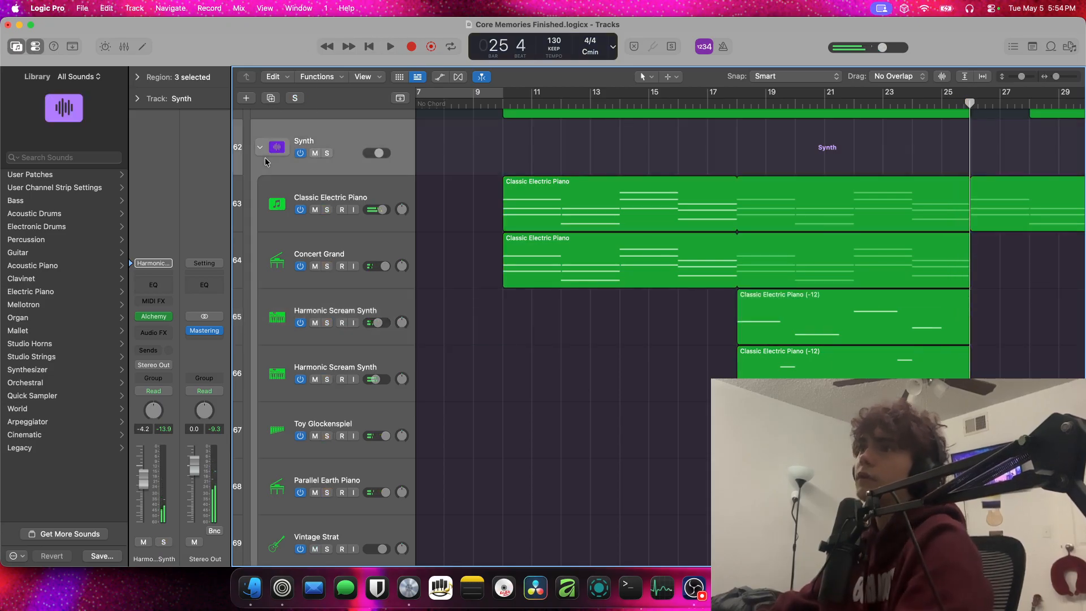
left_click(263, 149)
scroll(615, 173, "up", 5)
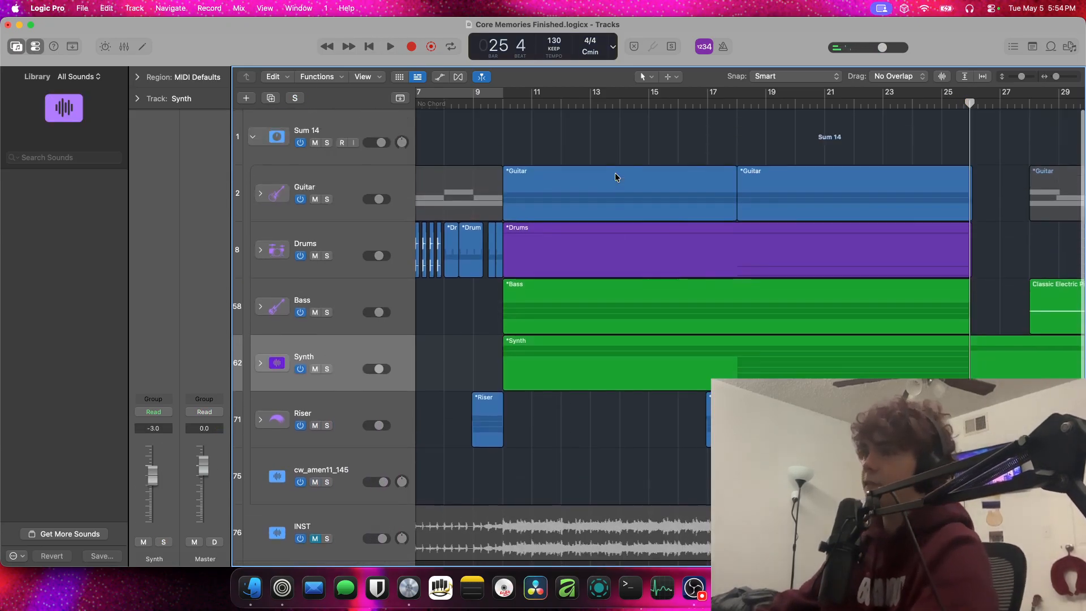
Trim the looped Classic Electric Piano region in the Synth stack to end at bar 26 and play the amen break transition
key("space")
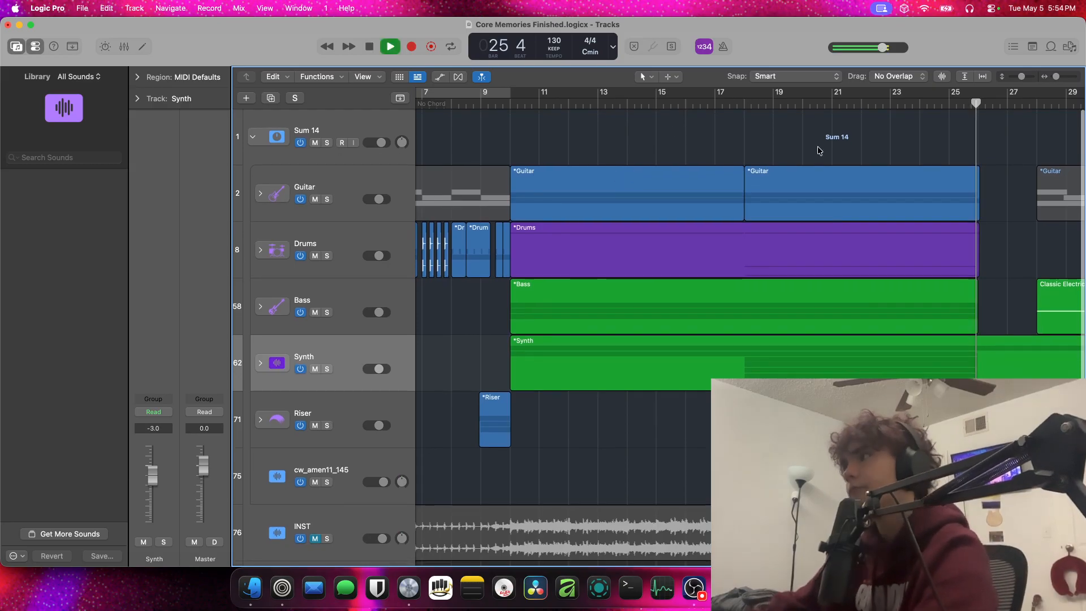
key("space")
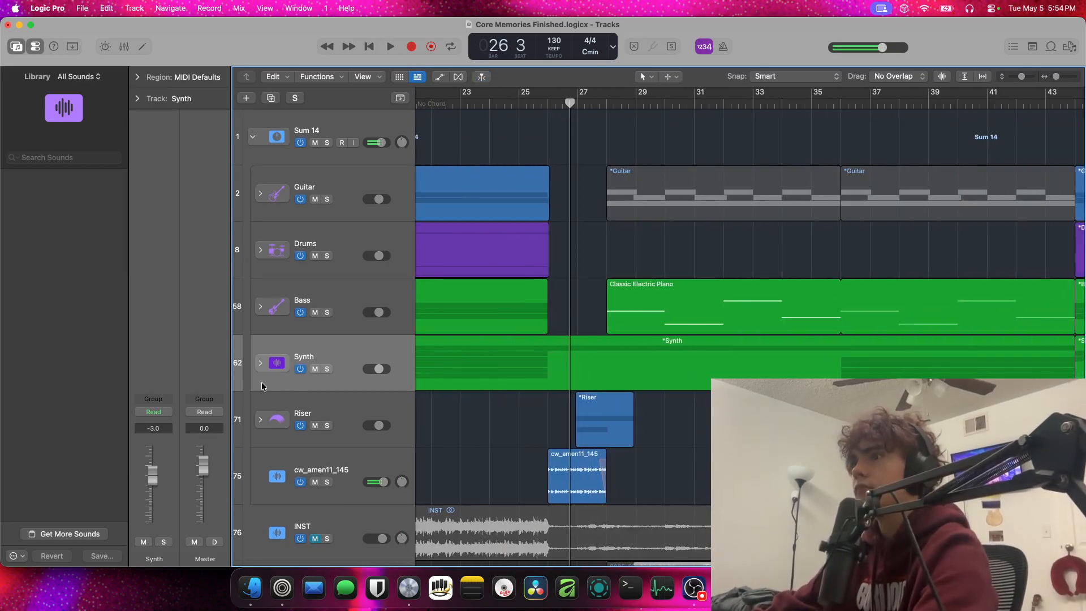
left_click(268, 364)
left_click(262, 365)
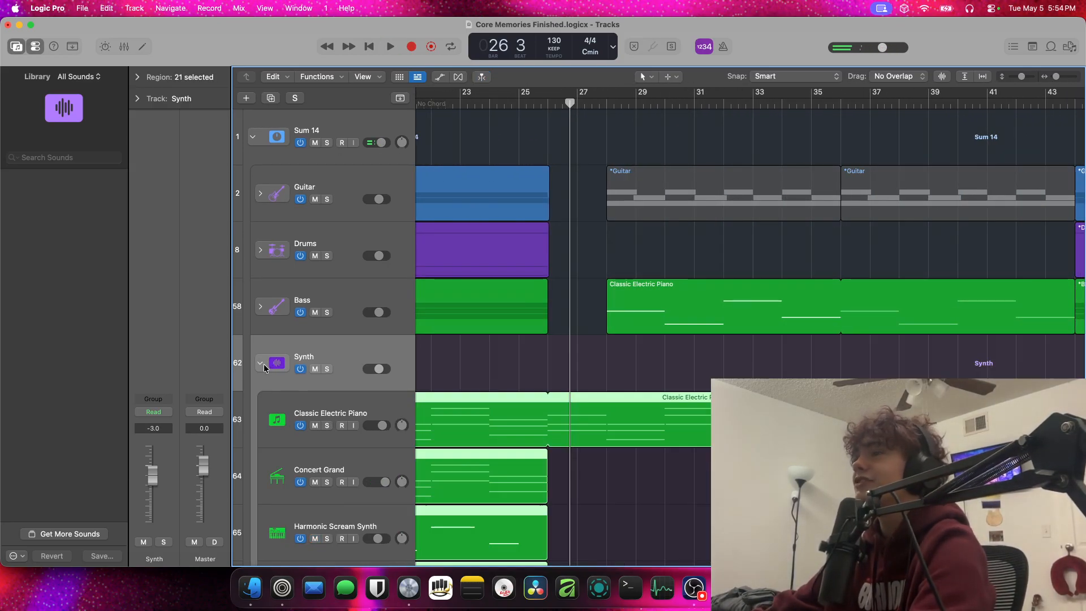
left_click_drag(548, 397, 548, 397)
key("space")
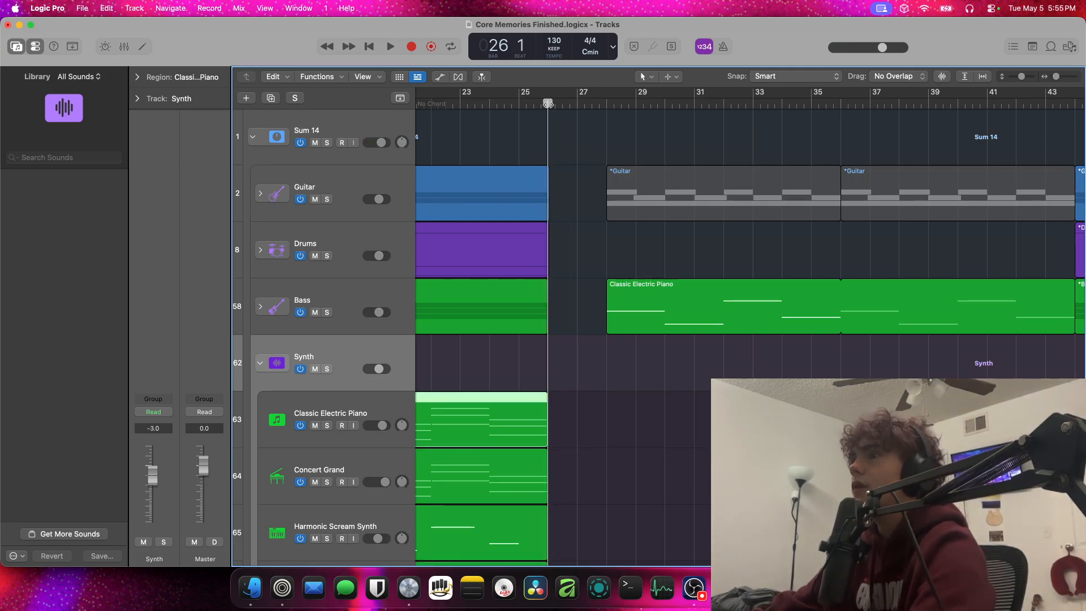
left_click(259, 363)
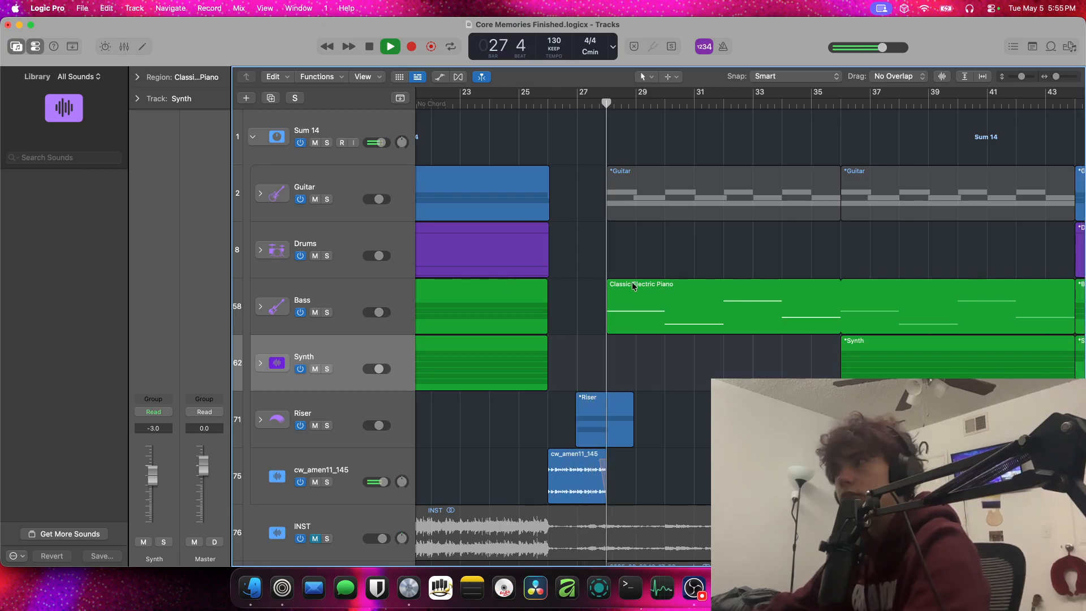
Expand the Guitar stack and unmute its YouTube guitar sample track during playback
scroll(728, 298, "left", 3)
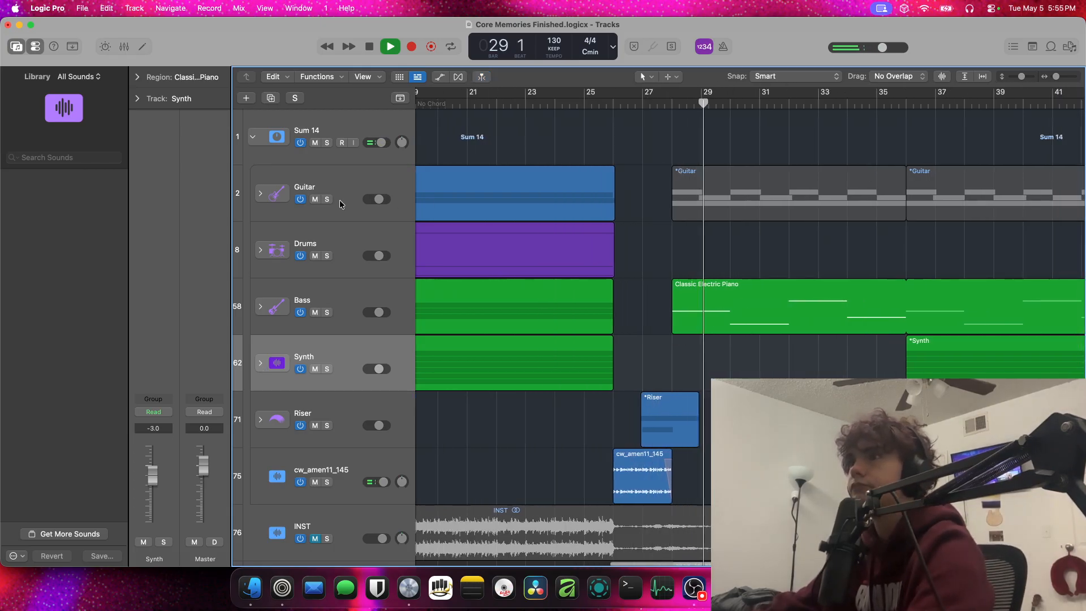
left_click(268, 197)
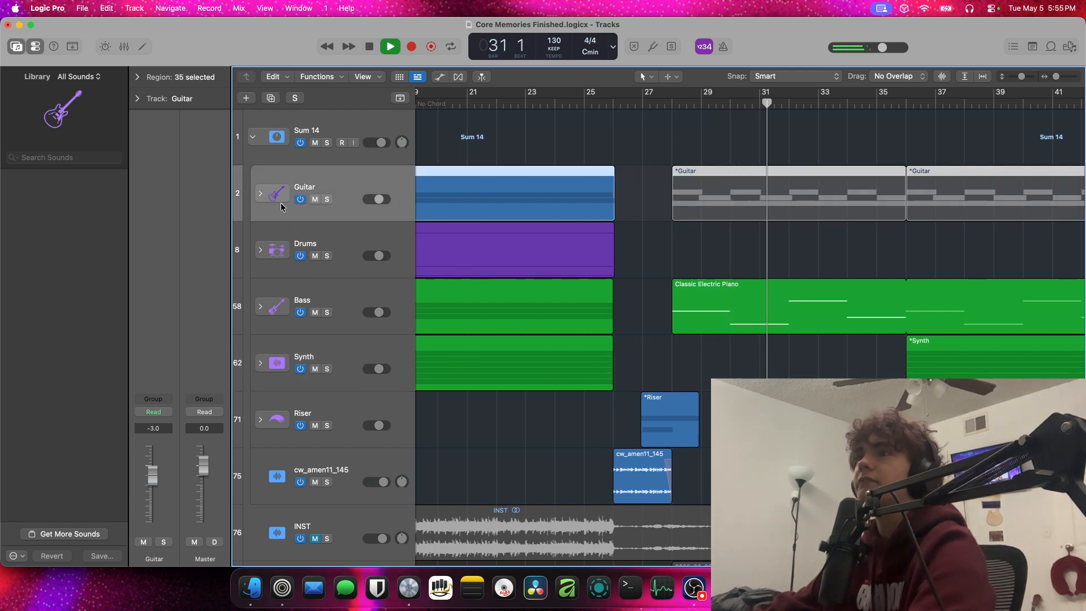
left_click(260, 193)
left_click(315, 256)
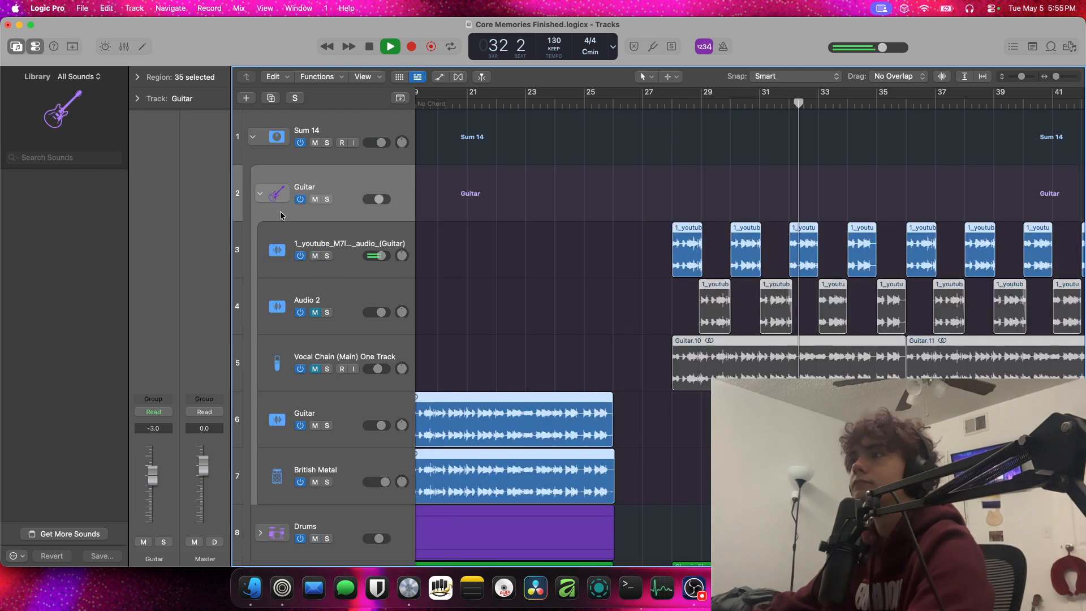
left_click(261, 194)
left_click(261, 193)
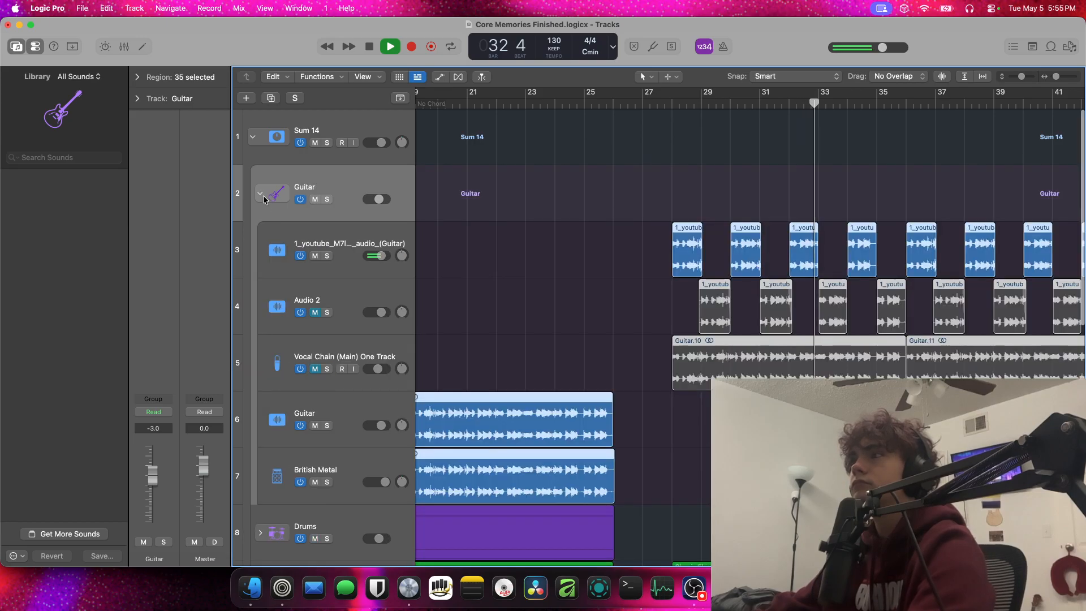
Mute the YouTube guitar sample track, unmute Vocal Chain (Main) One Track in the Guitar stack and collapse the stack
left_click(315, 255)
left_click(316, 370)
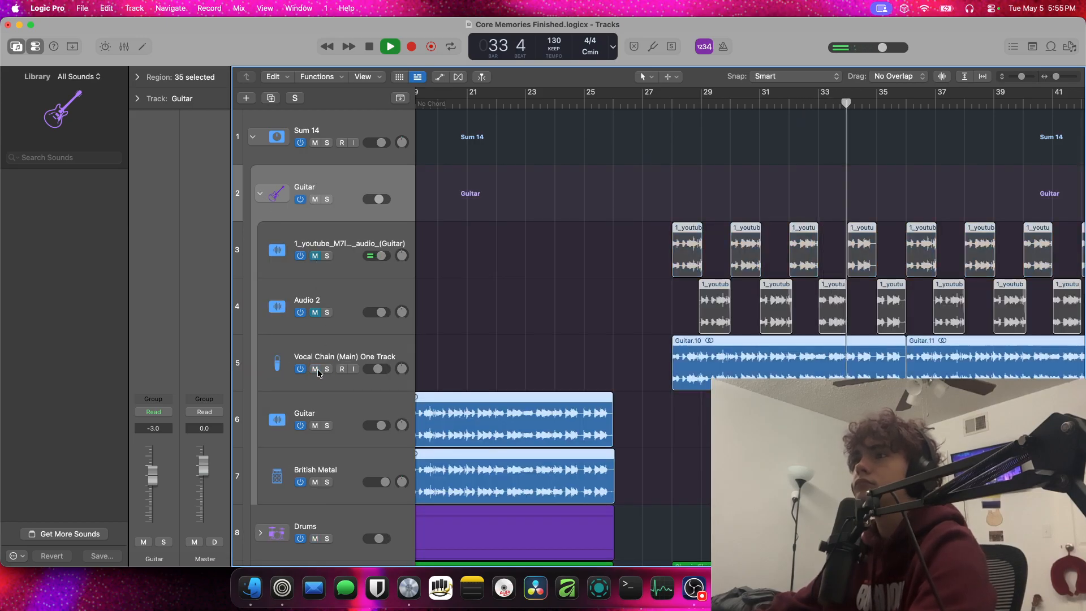
left_click(261, 194)
scroll(744, 275, "left", 3)
scroll(745, 273, "down", 10)
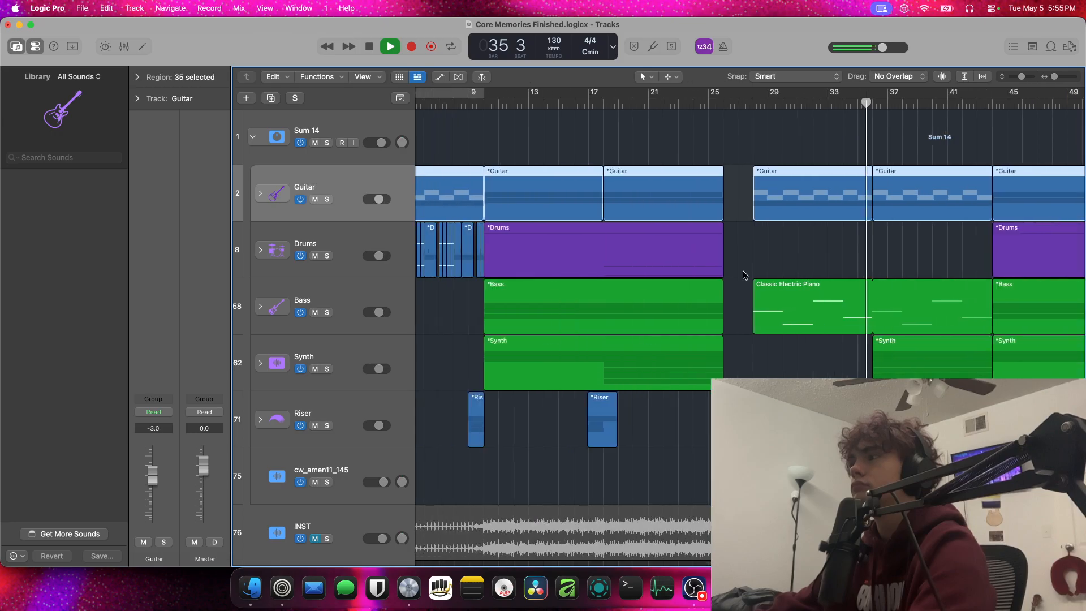
Expand the Synth stack and briefly solo its first Vintage Strat track during playback
scroll(744, 274, "left", 3)
scroll(744, 275, "right", 1)
left_click(261, 363)
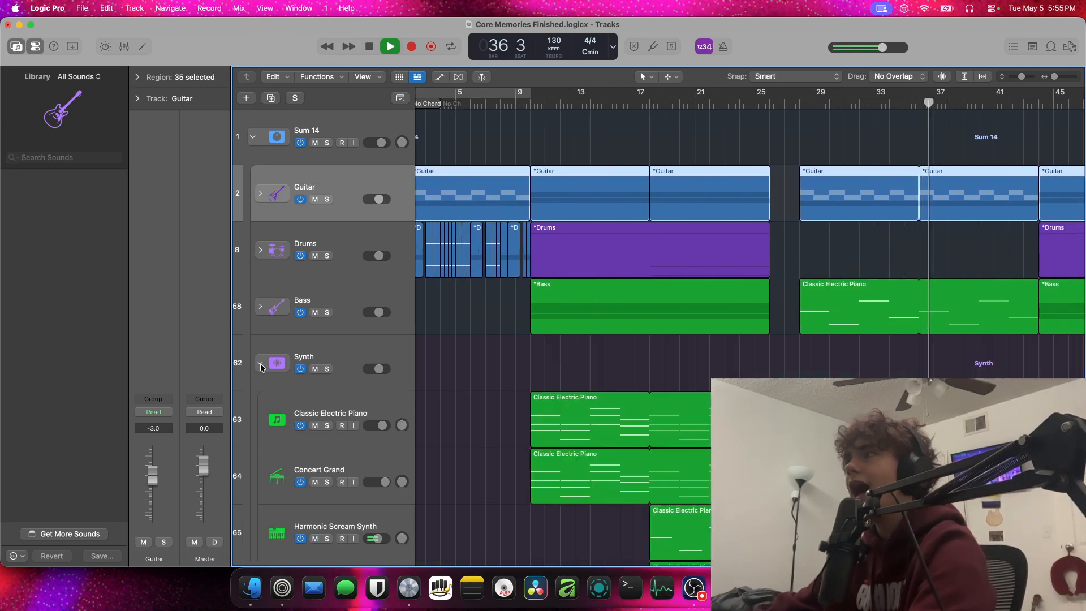
scroll(281, 364, "down", 10)
left_click(328, 417)
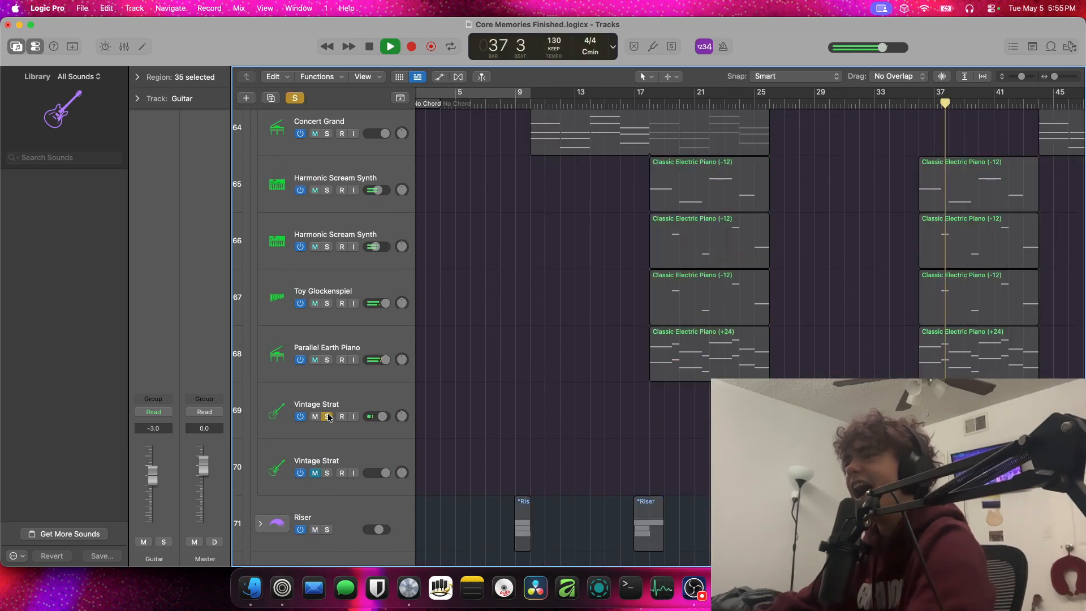
left_click(327, 416)
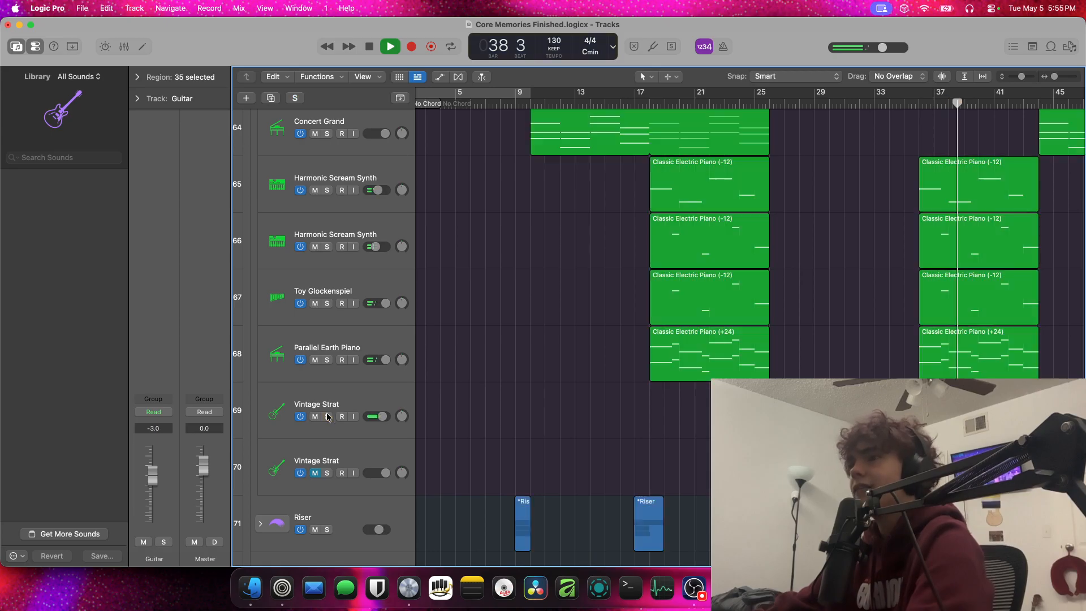
Briefly solo the second Vintage Strat track in the Synth stack and view the regions of both Vintage Strat tracks
left_click(327, 473)
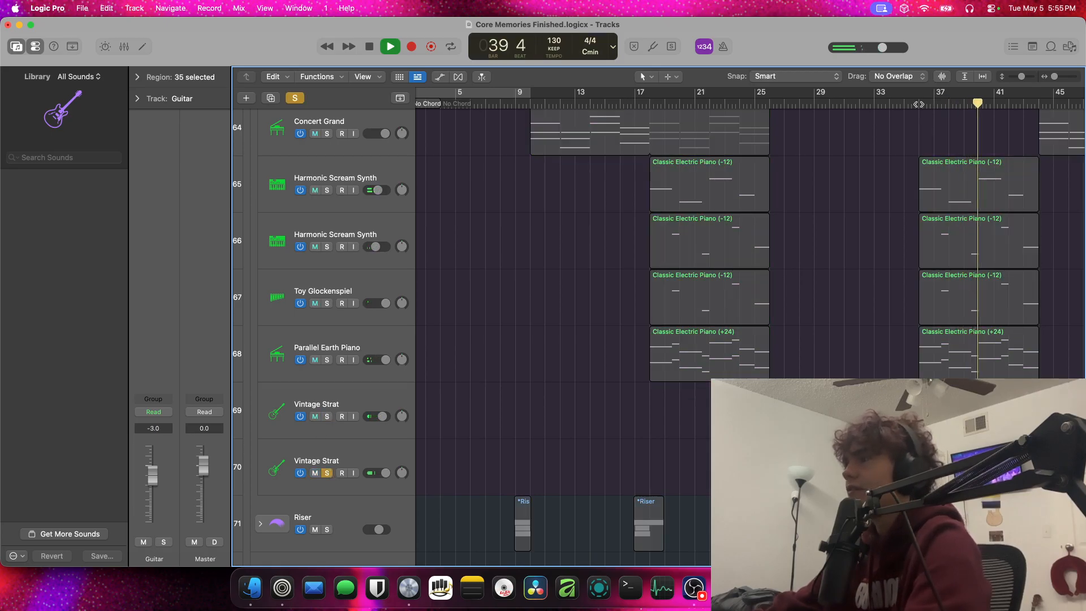
left_click(327, 473)
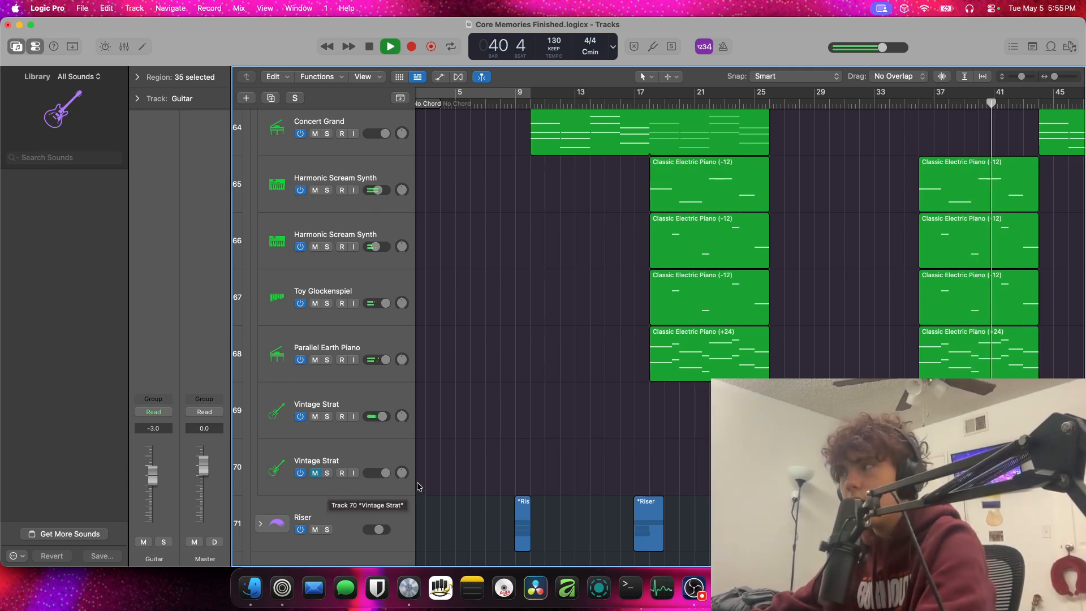
scroll(418, 486, "down", 2)
scroll(441, 478, "up", 3)
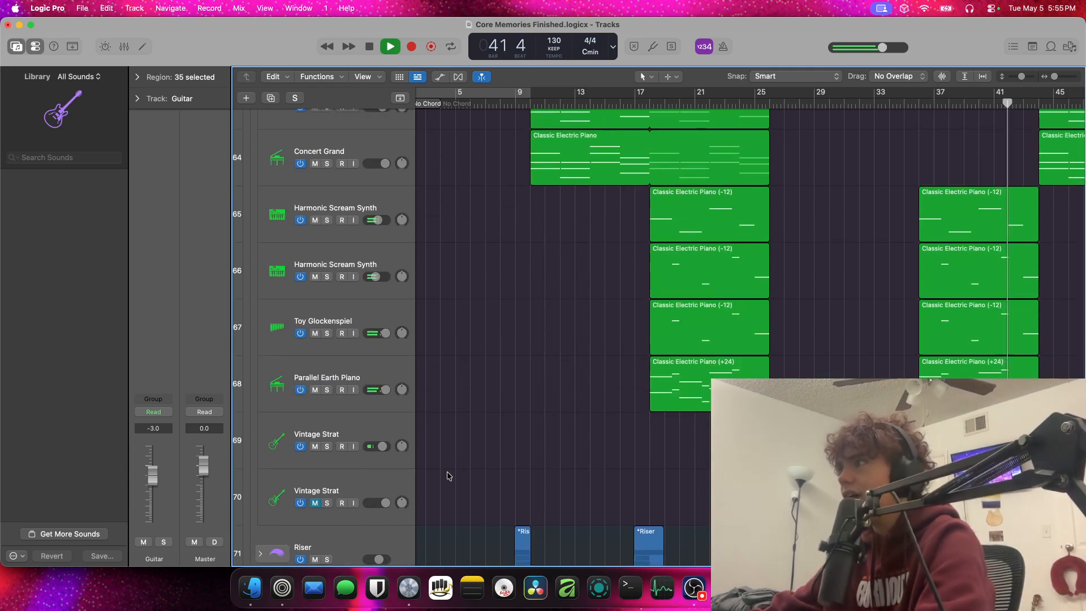
scroll(239, 440, "right", 5)
scroll(240, 440, "down", 6)
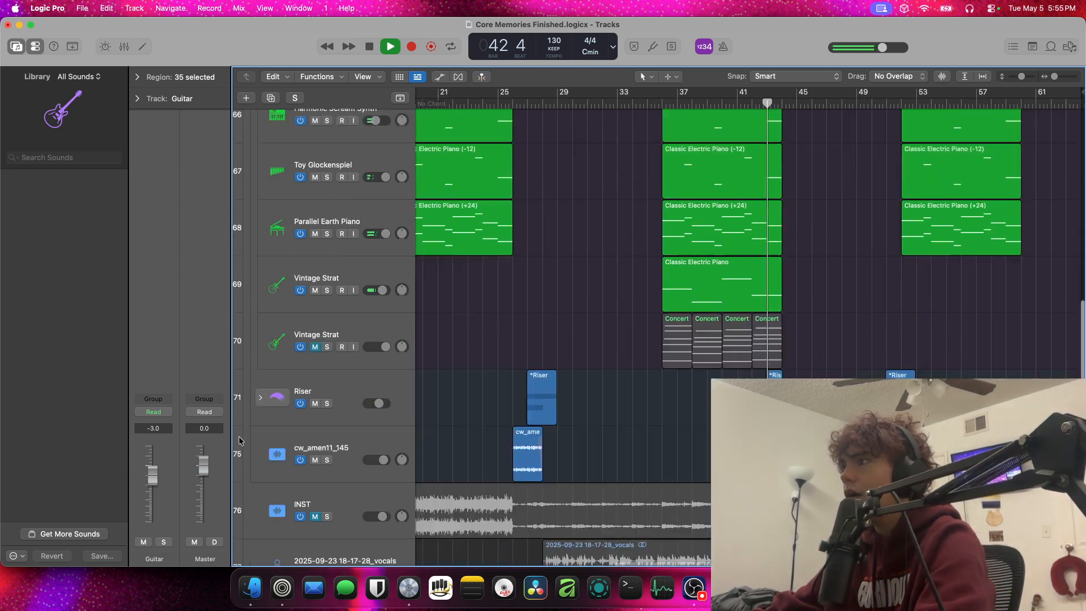
Stop playback and close the Core Memories Finished project without saving the changes
key("space")
left_click(7, 25)
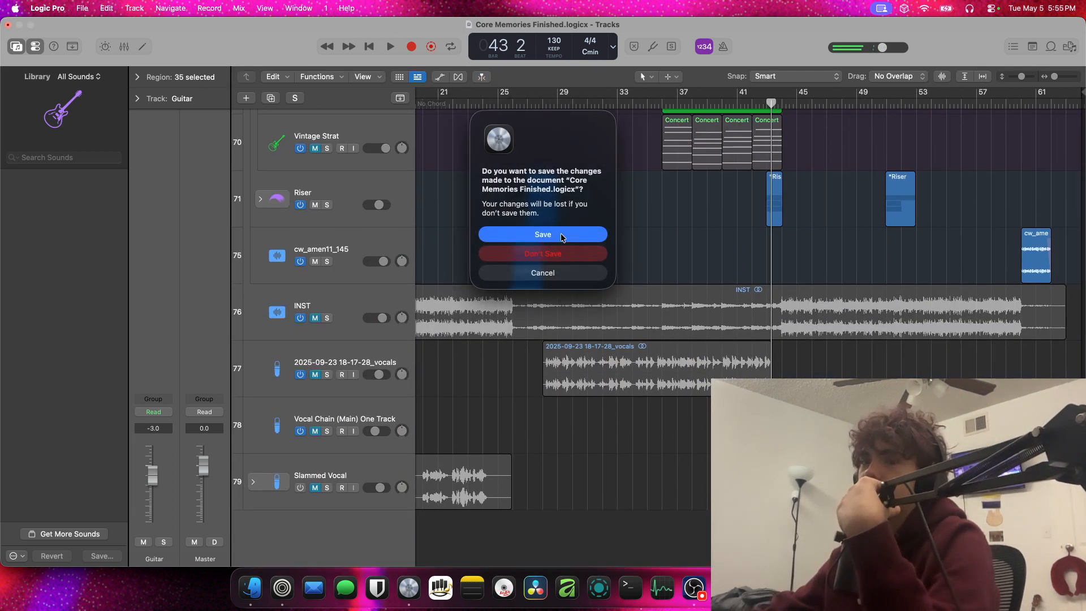
left_click(566, 254)
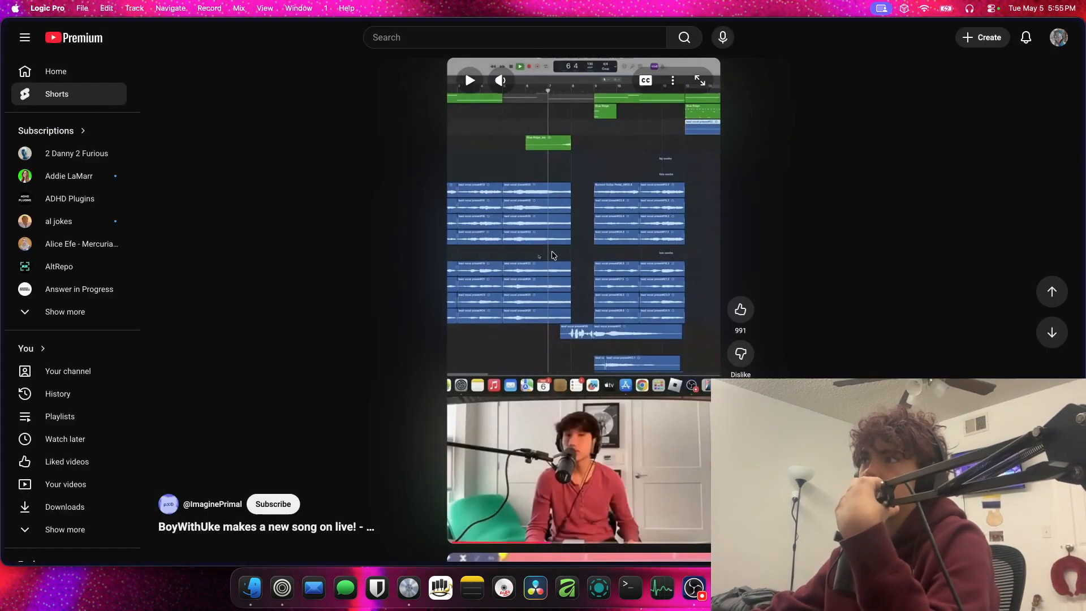
Minimize the Zen browser window showing YouTube Shorts and switch to the 2025 folder in Finder
scroll(338, 322, "down", 3)
left_click(282, 588)
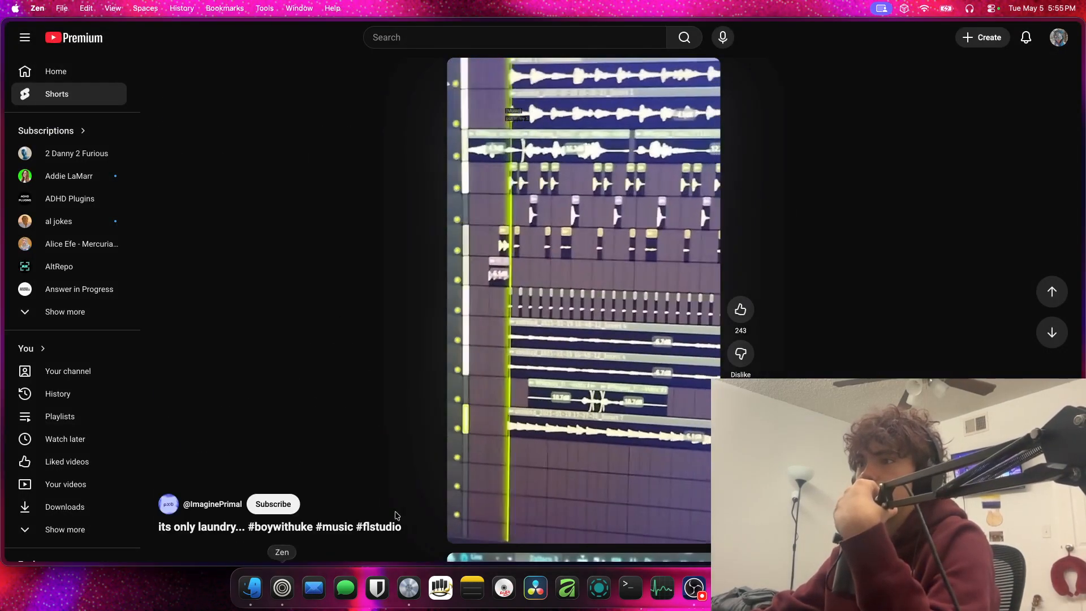
left_click(251, 588)
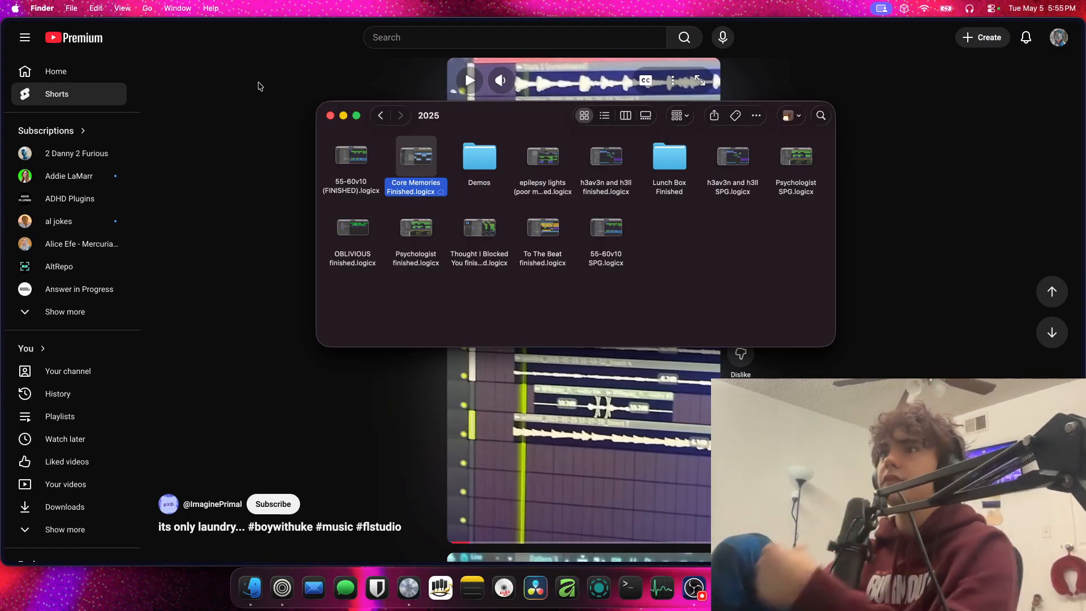
left_click(260, 86)
mouse_move(17, 49)
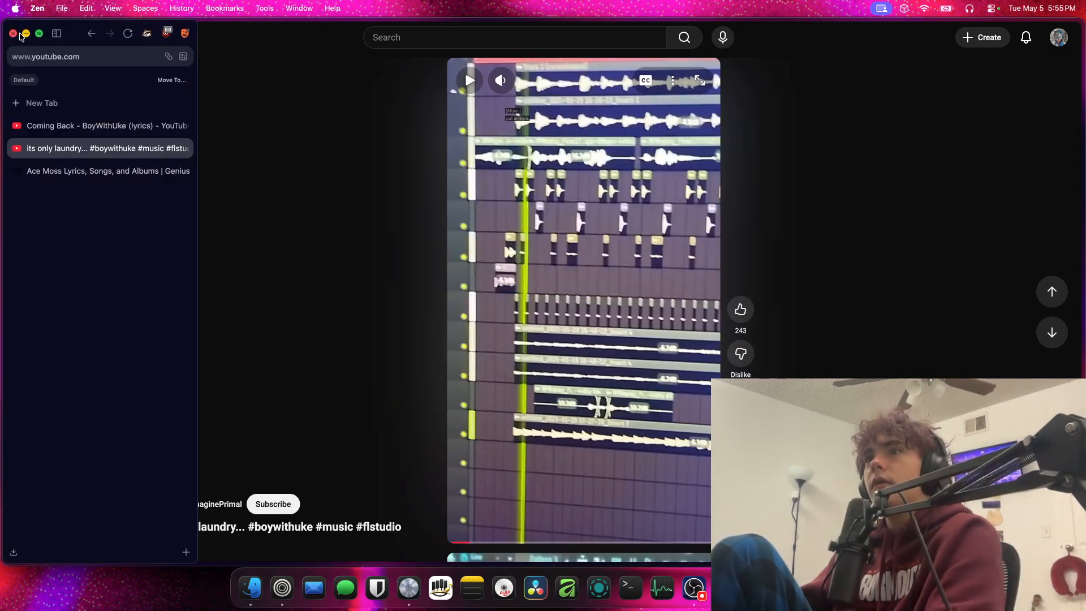
left_click(25, 34)
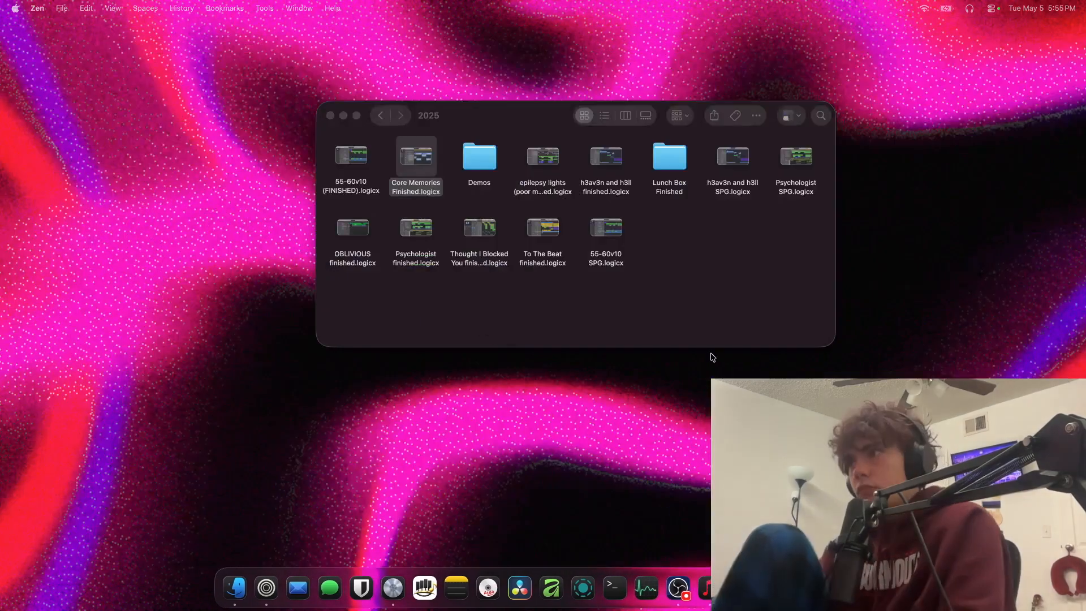
left_click(710, 356)
left_click(722, 281)
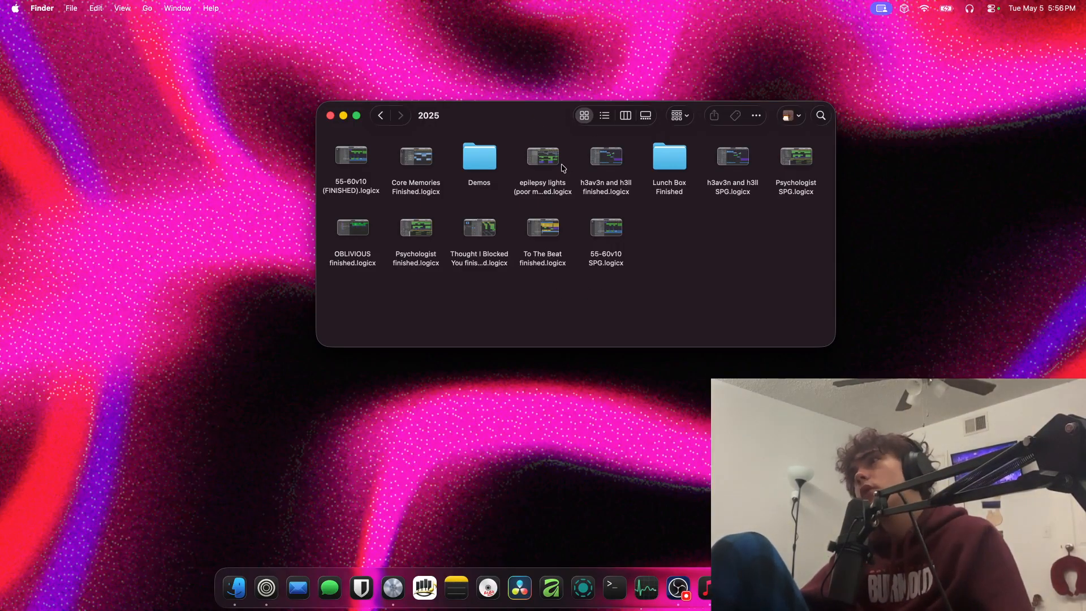
Open Project.logicx from the epilepsy demos folder inside Demos
left_click_drag(557, 318, 527, 120)
left_click(572, 316)
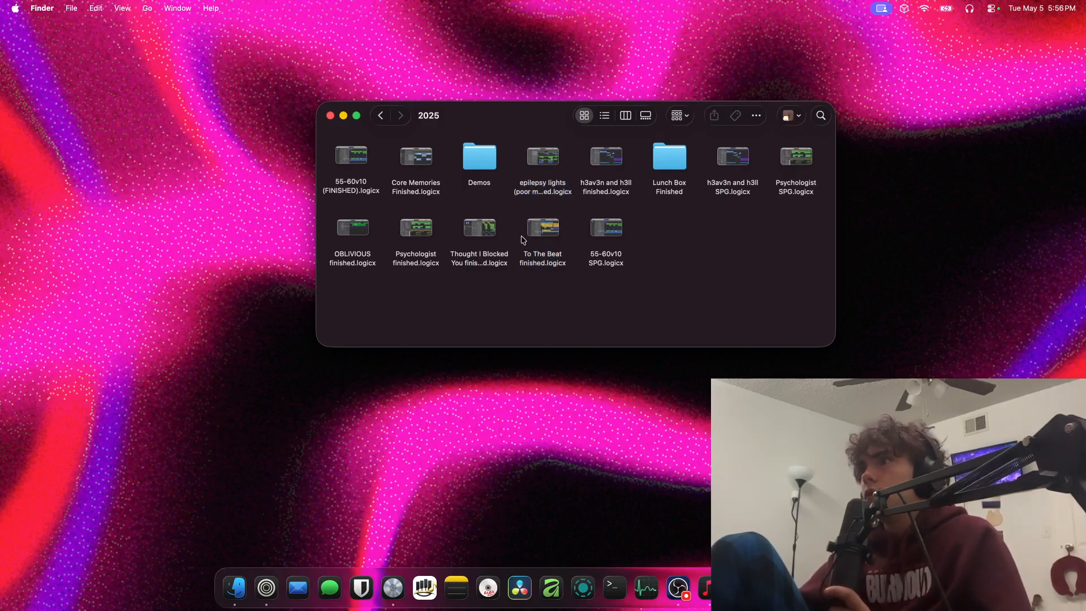
double_click(483, 151)
double_click(400, 157)
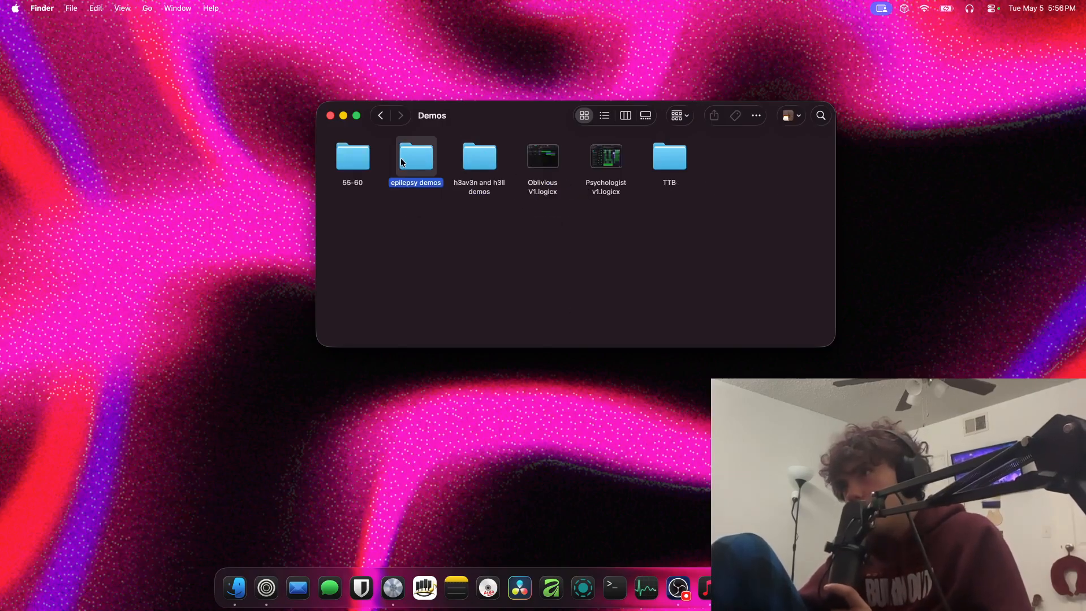
left_click(380, 116)
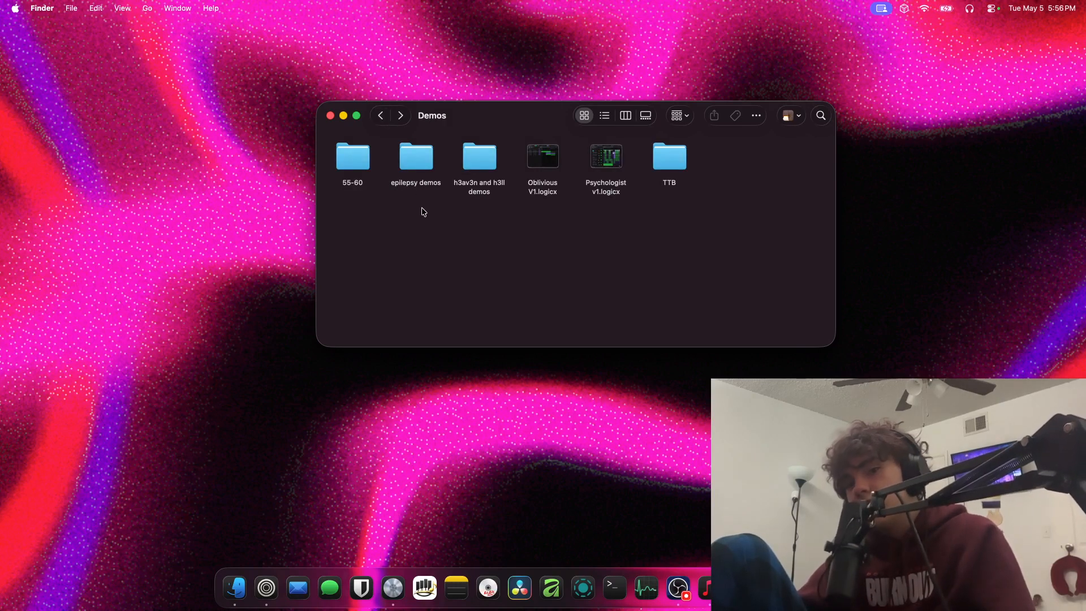
double_click(423, 169)
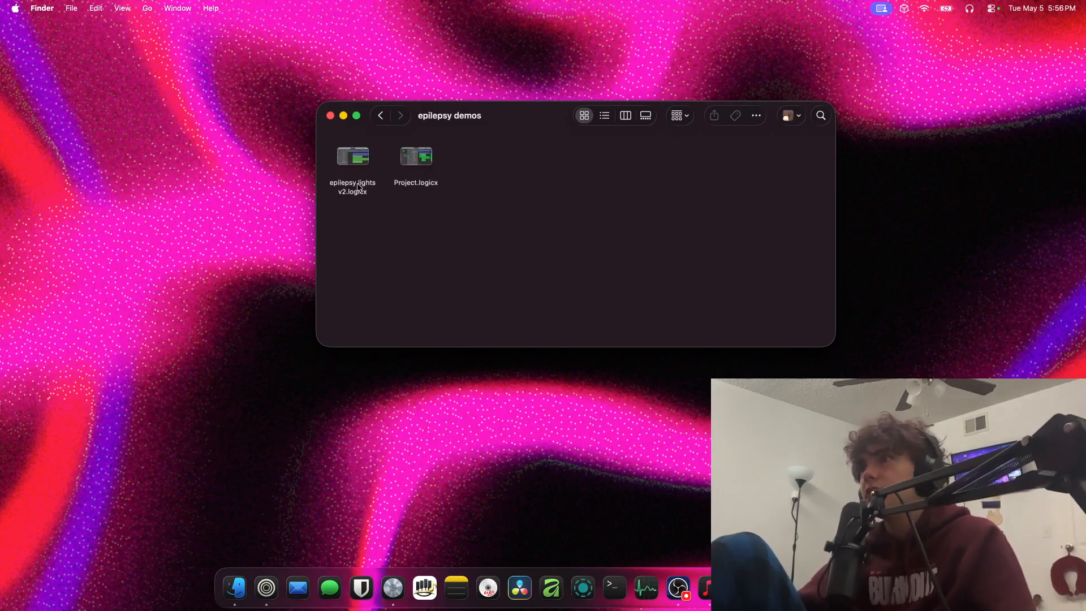
double_click(398, 184)
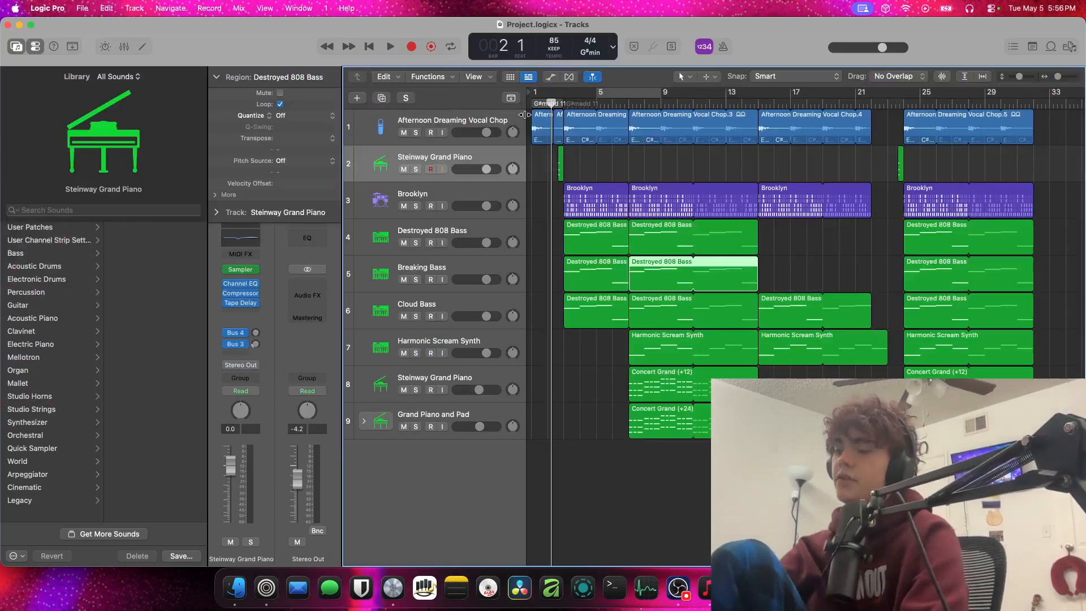
Play the demo project from the beginning through to about bar 6 and stop playback
key("space")
key("space")
key("Return")
key("space")
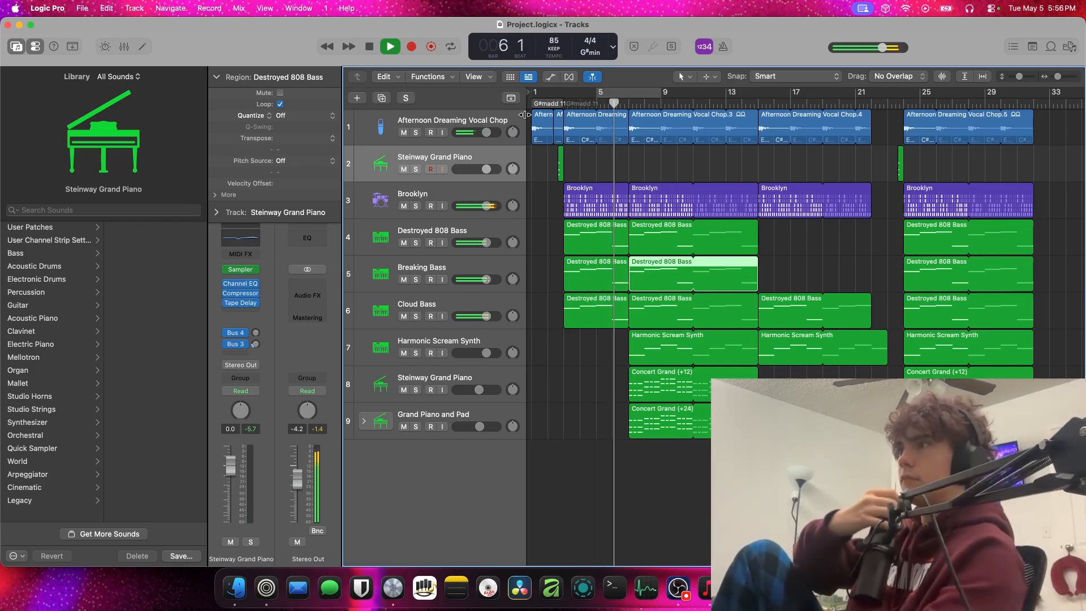
key("space")
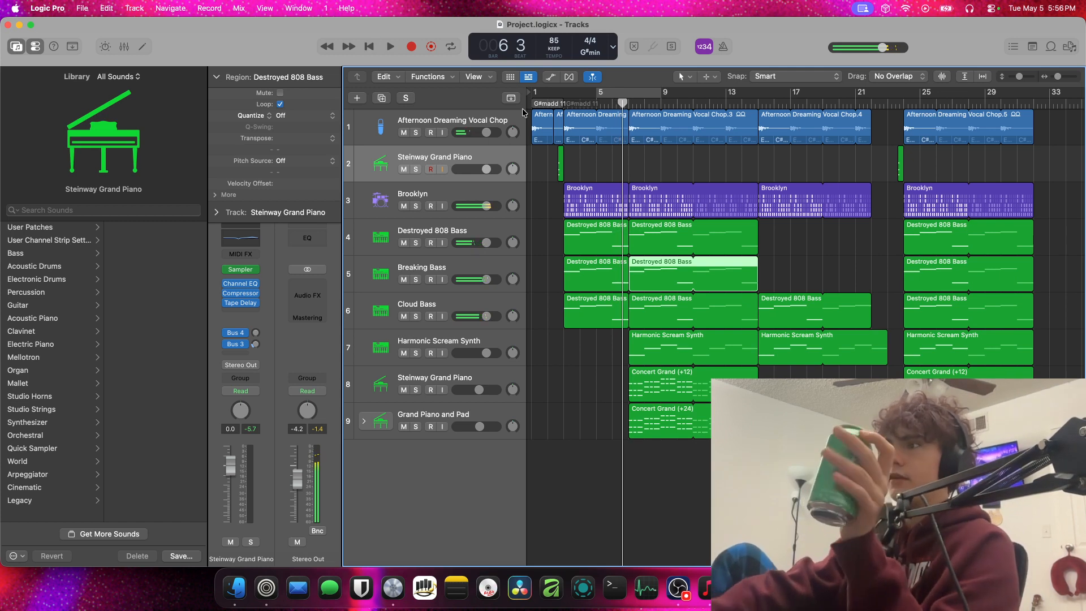
Solo the Afternoon Dreaming Vocal Chop track and play a short stretch of it
left_click(416, 132)
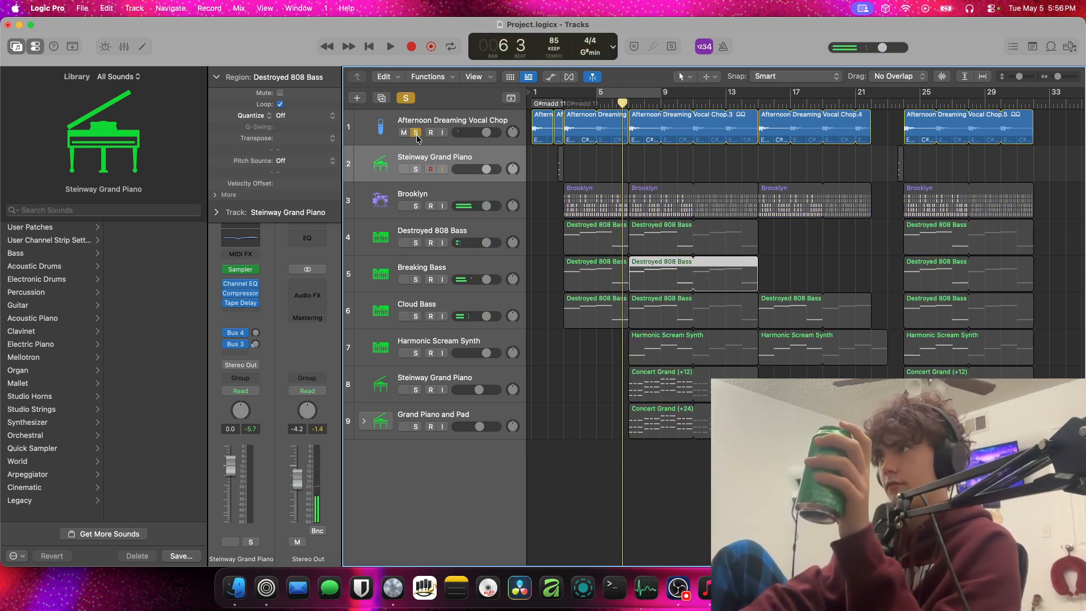
key("space")
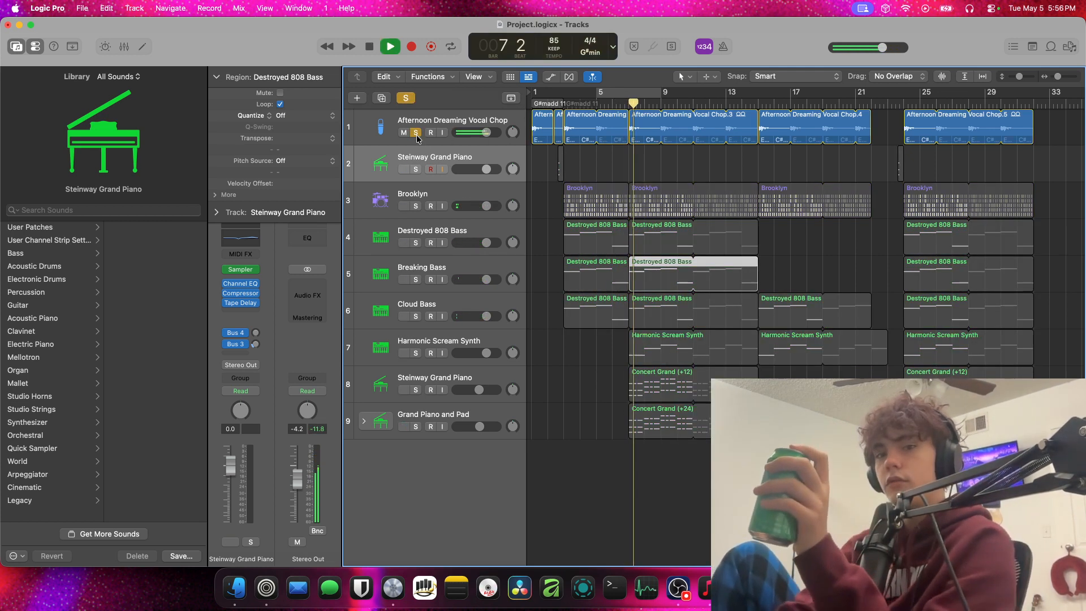
key("space")
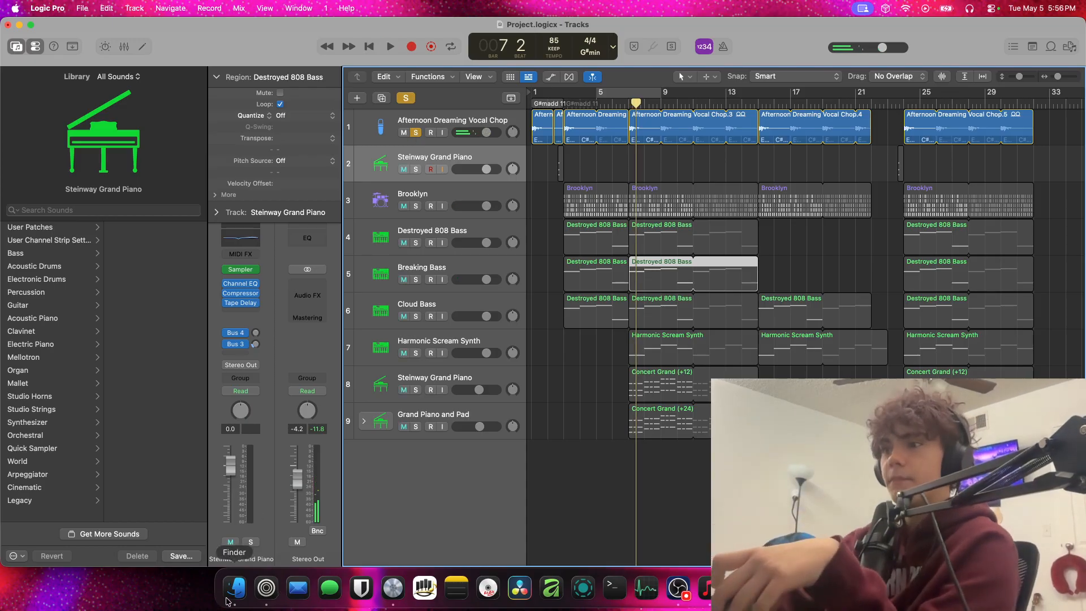
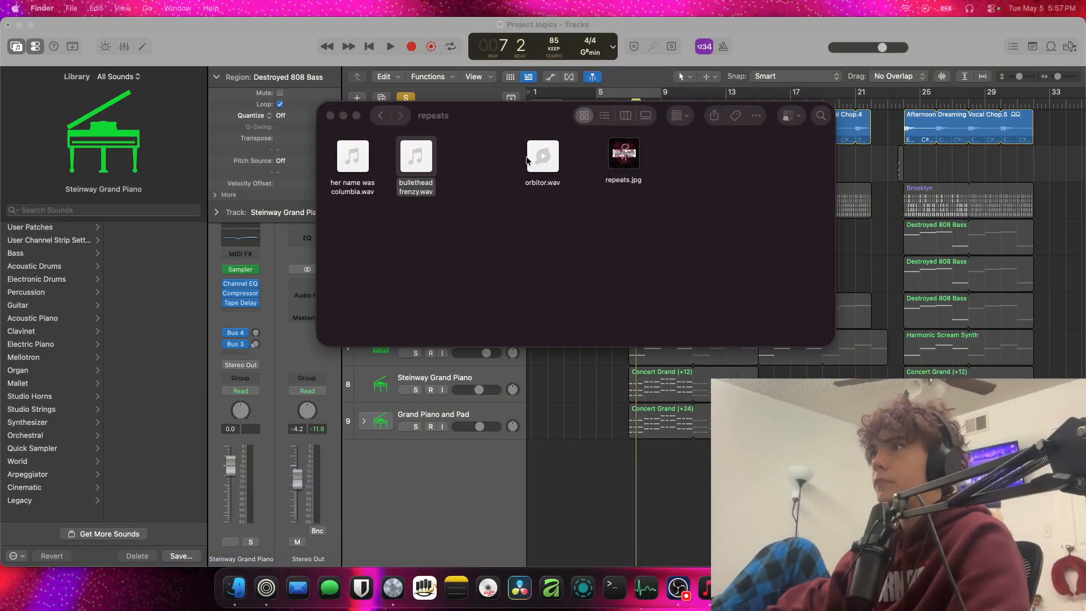
Switch back to the Logic Pro project, unsolo the Afternoon Dreaming Vocal Chop track, and play the full mix from bar 3
left_click(543, 160)
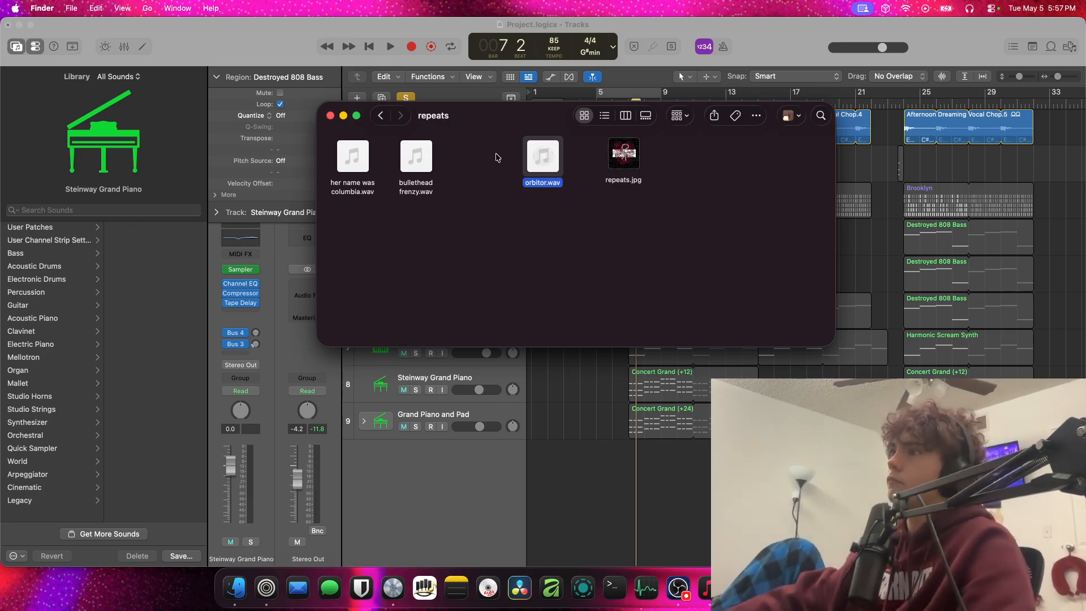
mouse_move(536, 162)
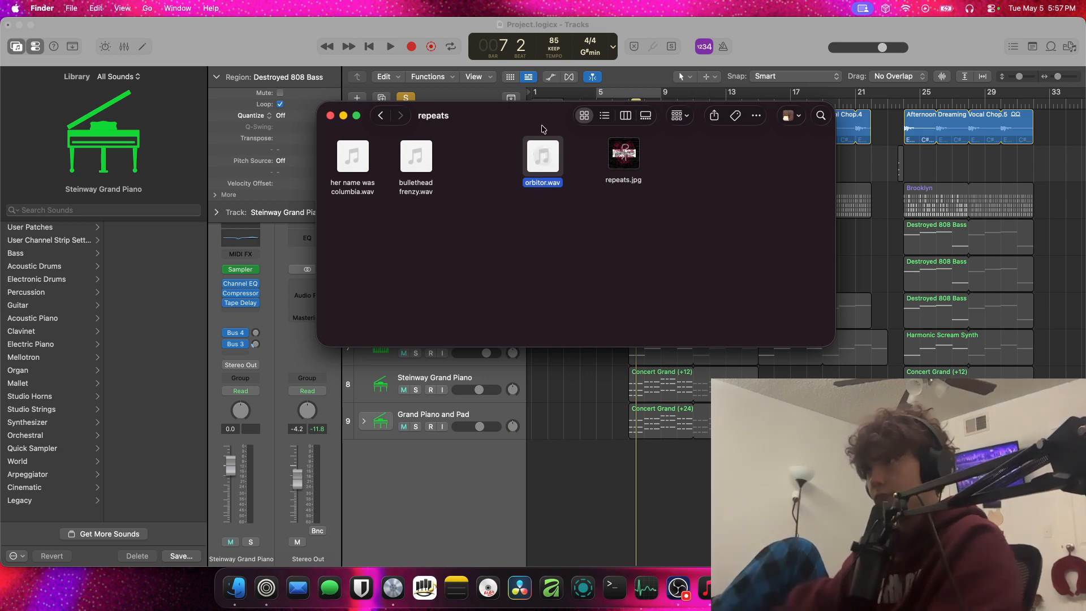
left_click(1063, 219)
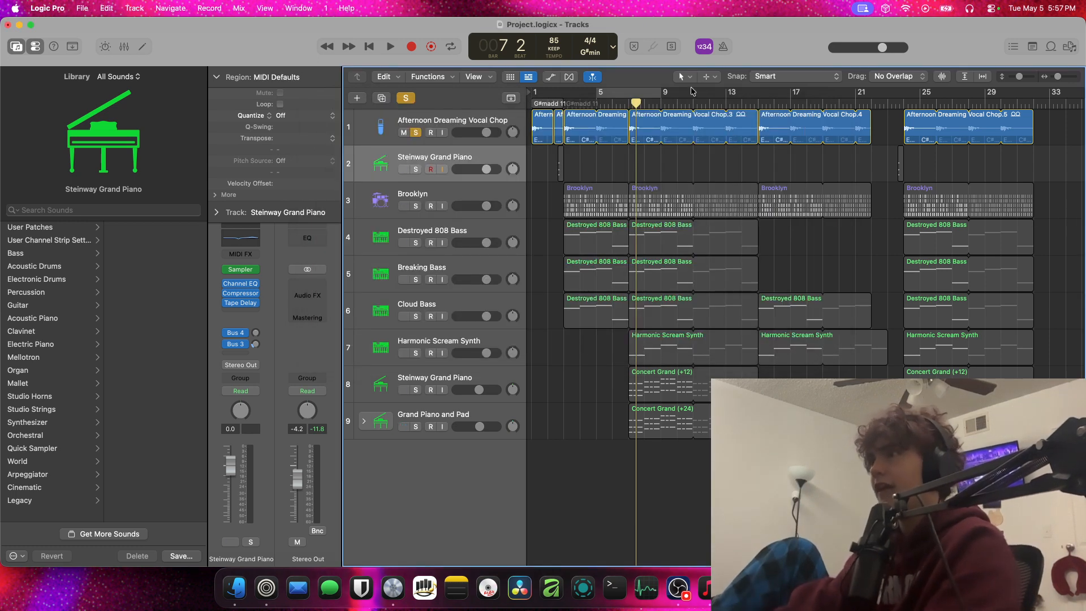
key("space")
key("space")
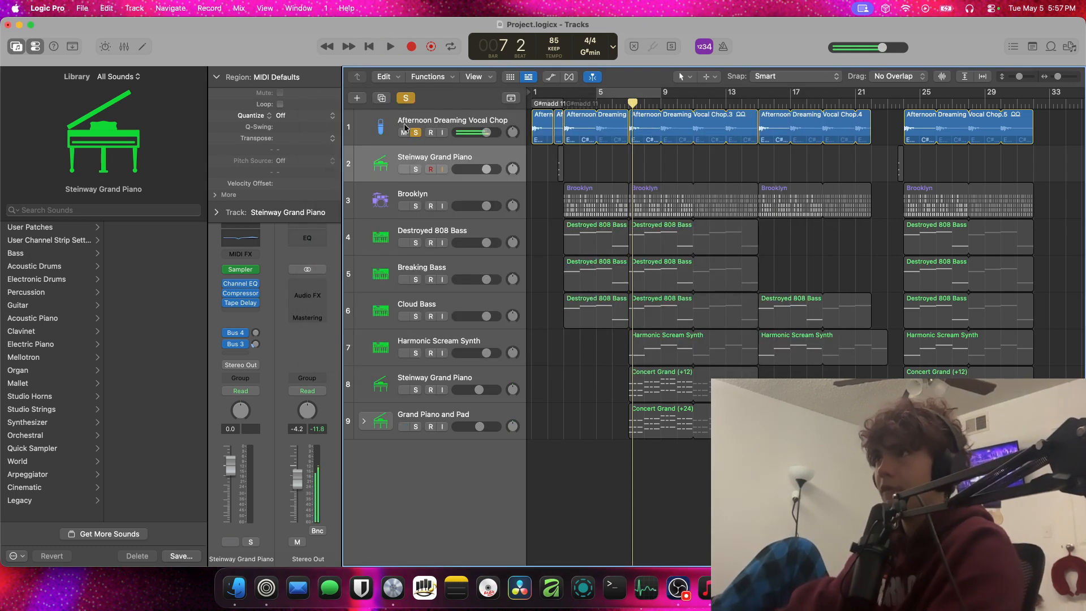
left_click(415, 132)
left_click(561, 104)
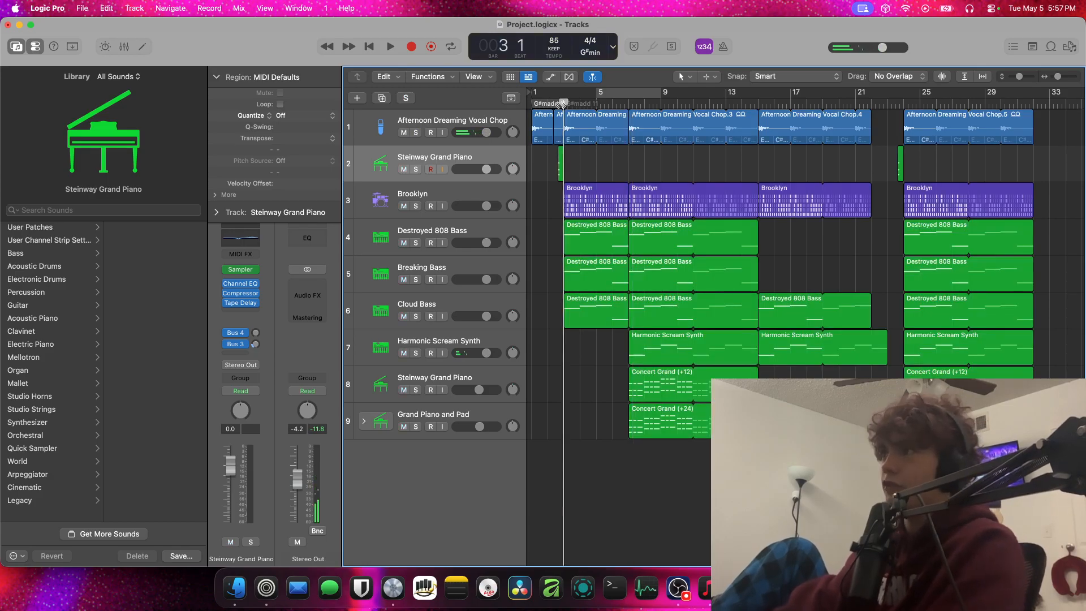
key("space")
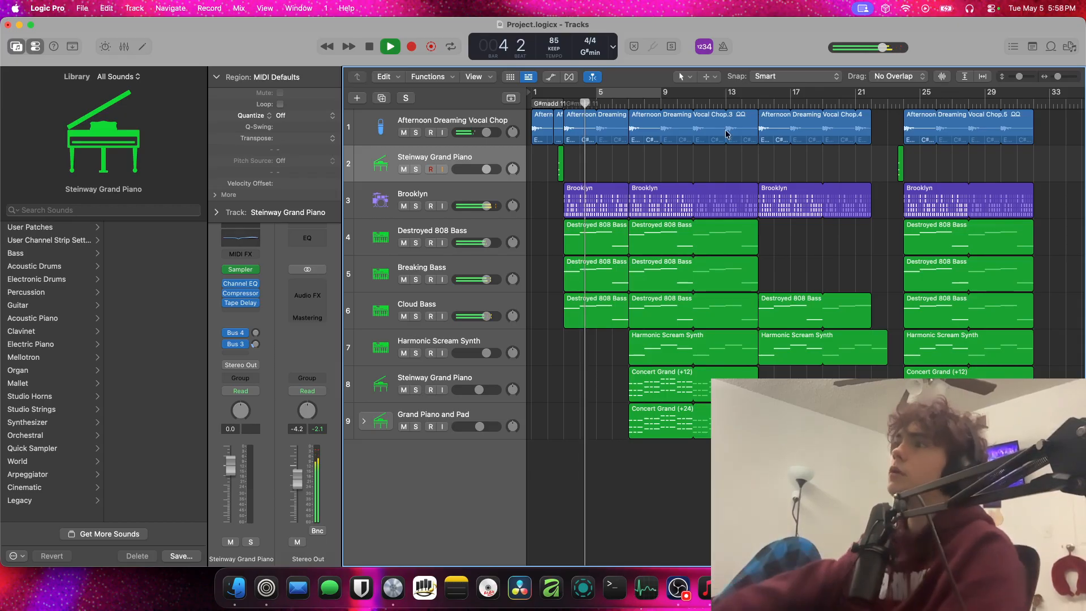
Solo the vocal chop track and audition its bar 3 region transposed by 12, resetting the transposition to 0
key("s")
left_click(567, 127)
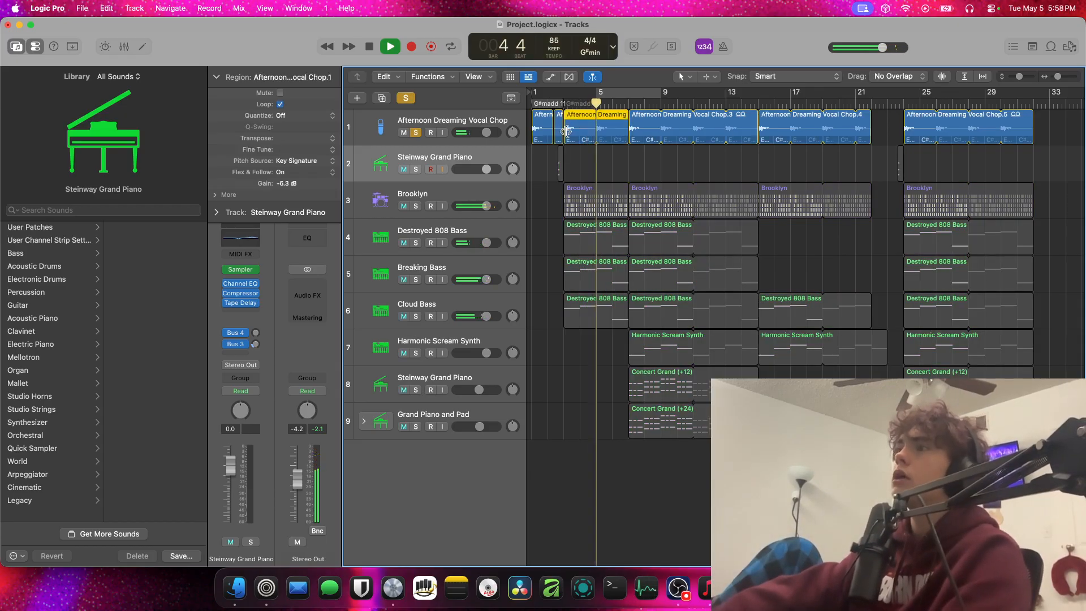
key("space")
left_click(333, 140)
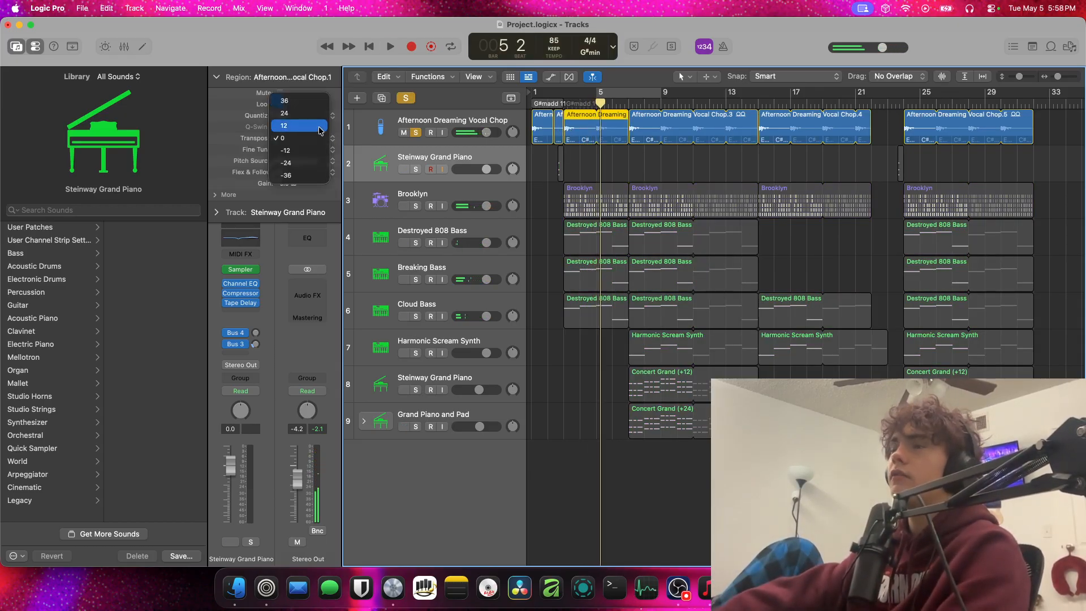
left_click(284, 126)
key("space")
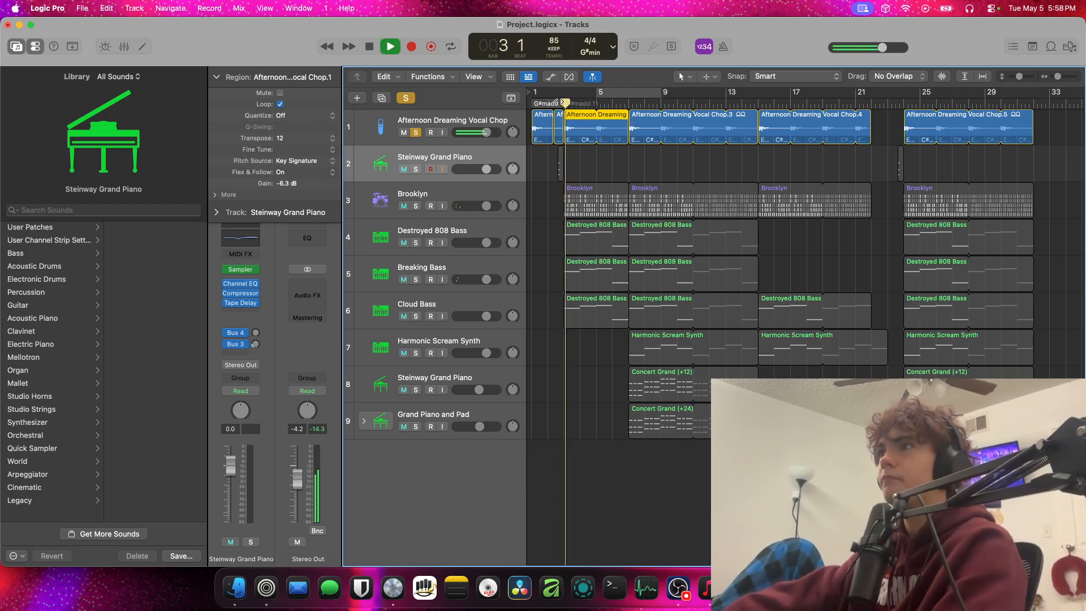
left_click(312, 139)
left_click(312, 151)
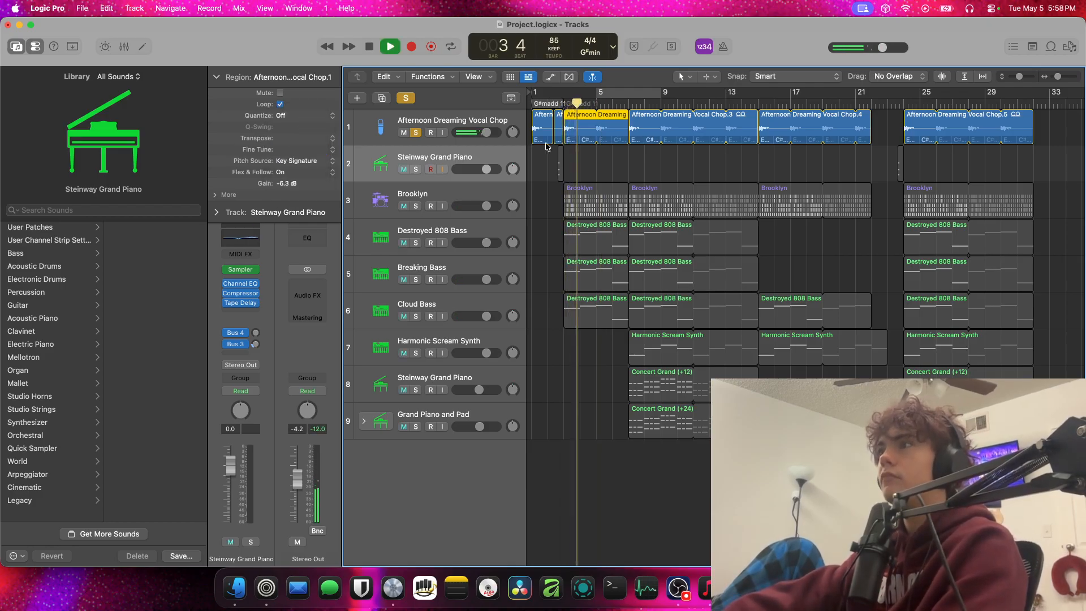
Audition the soloed vocal chop region at bar 3 transposed by -36 and by -24
key("space")
left_click(308, 138)
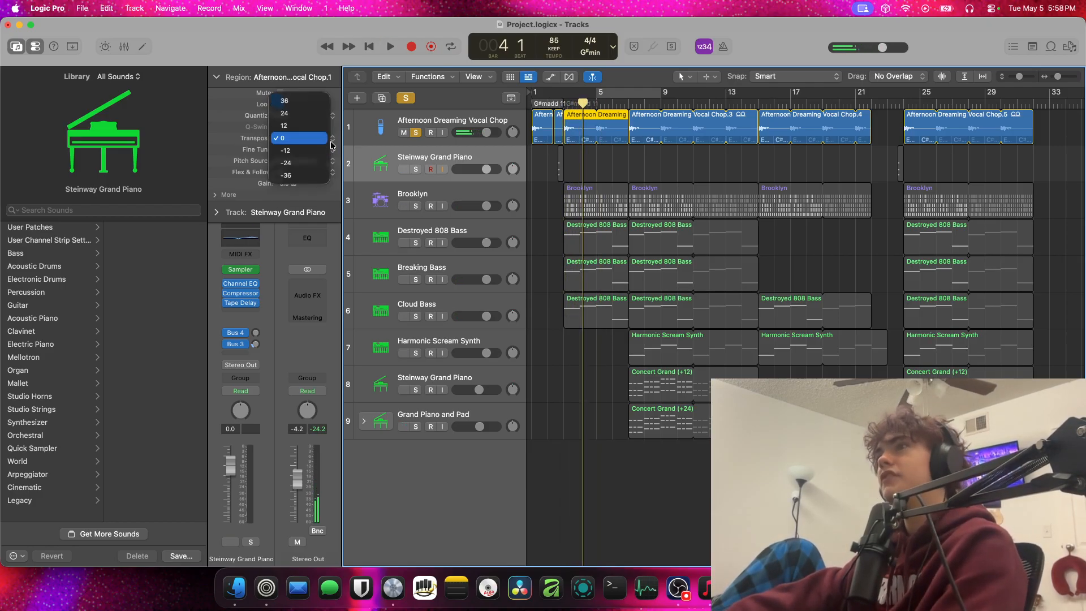
left_click(306, 174)
key("space")
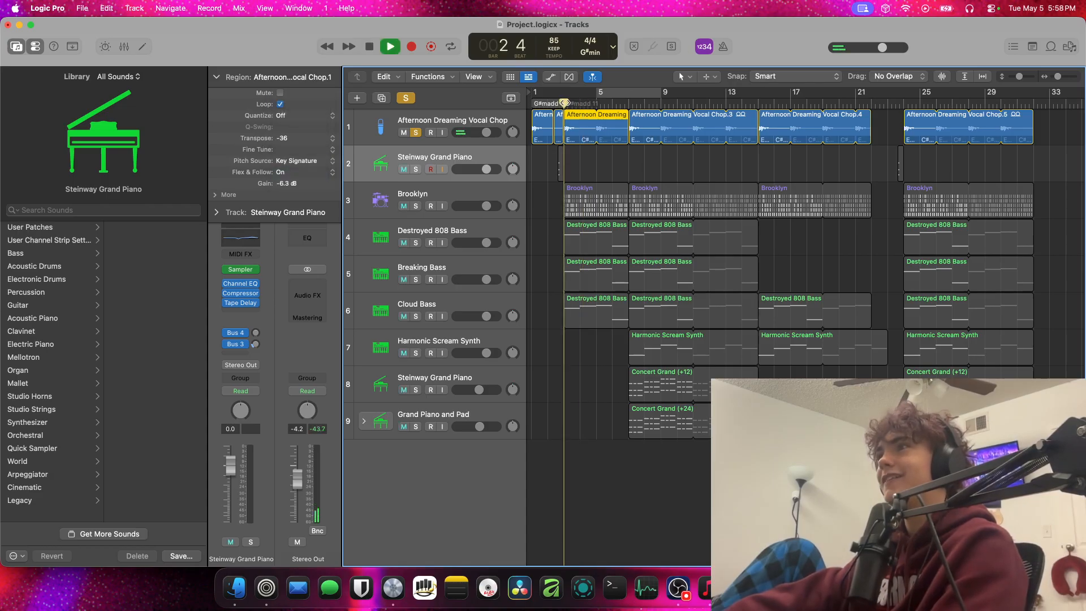
left_click(333, 139)
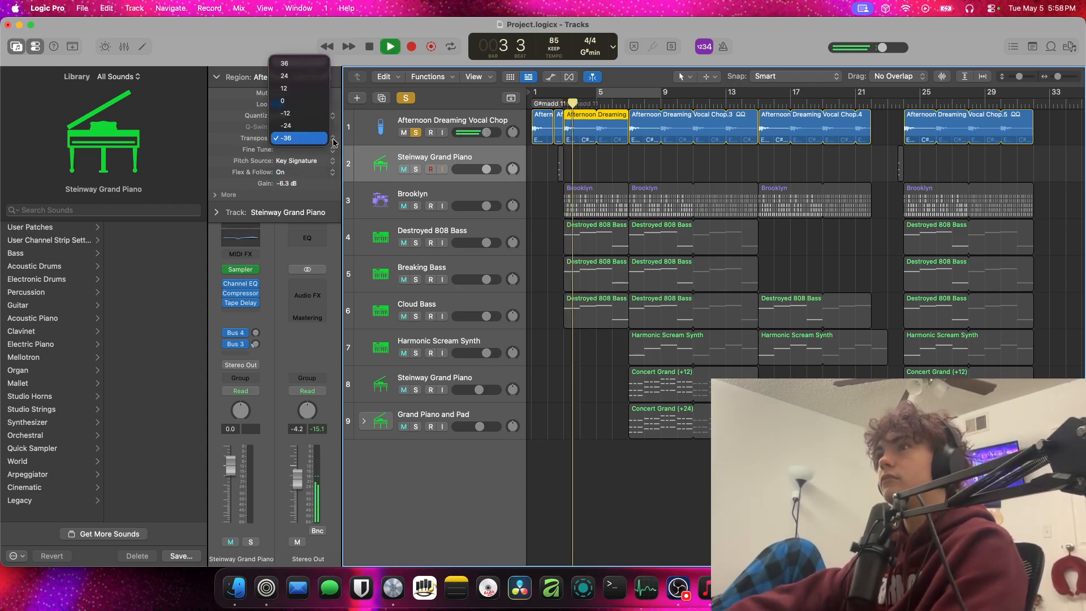
left_click(288, 126)
key("space")
key("space")
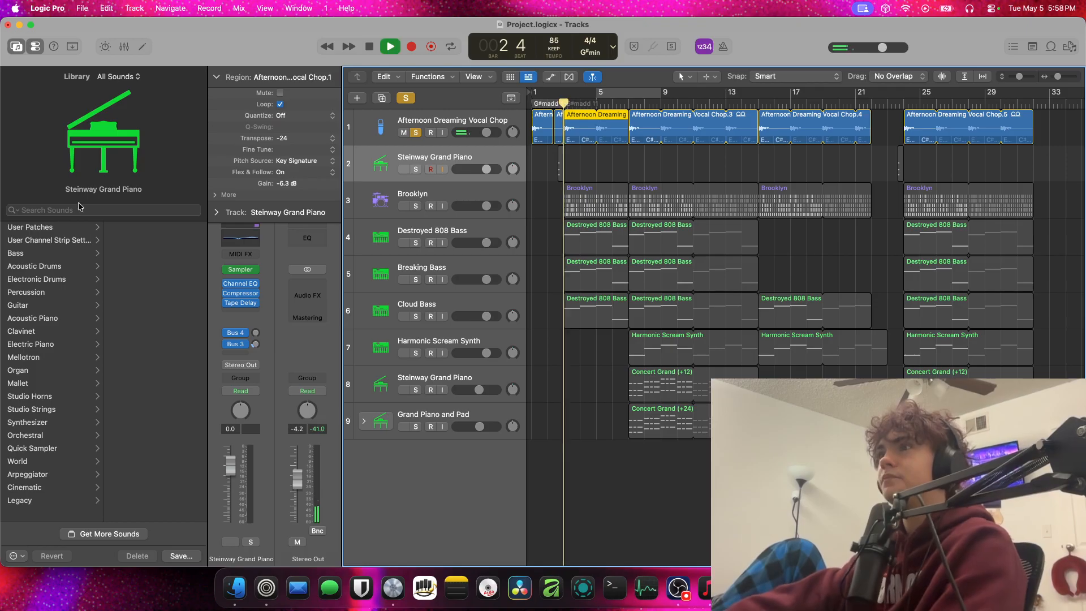
Reset the transposition of the vocal chop region at bar 3 to 0 and play it
key("space")
left_click(333, 139)
left_click(301, 115)
key("space")
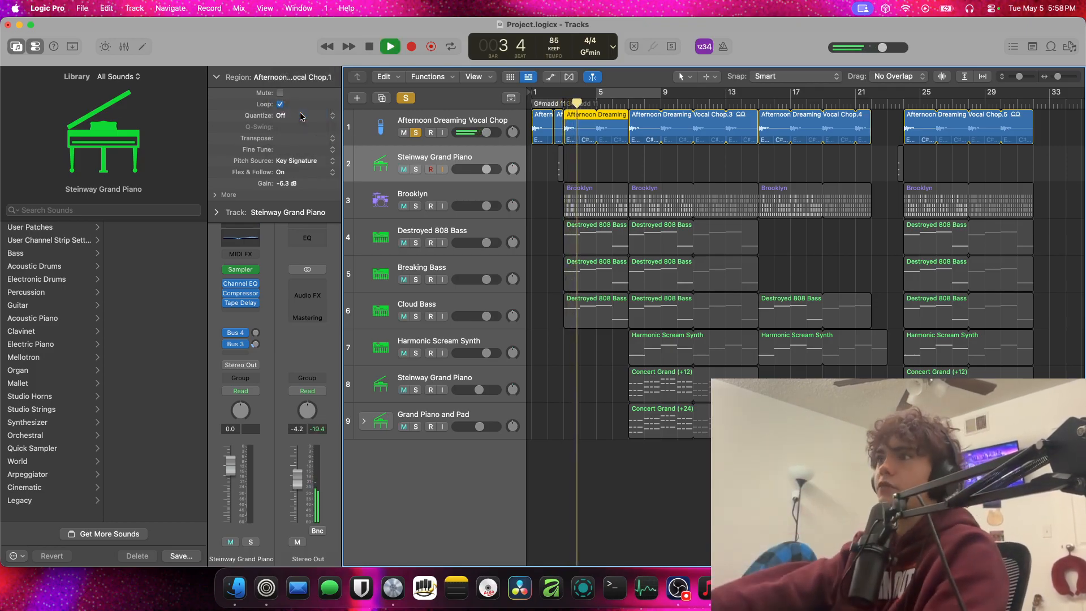
Unsolo the vocal chop track and play the full mix across the section starting at bar 7
left_click(416, 132)
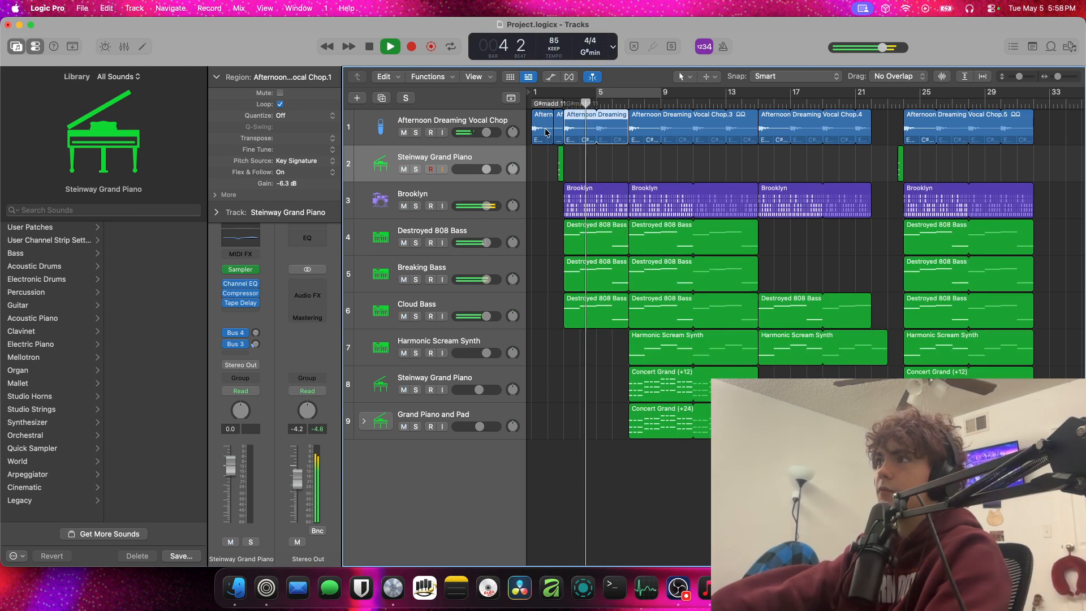
left_click(624, 104)
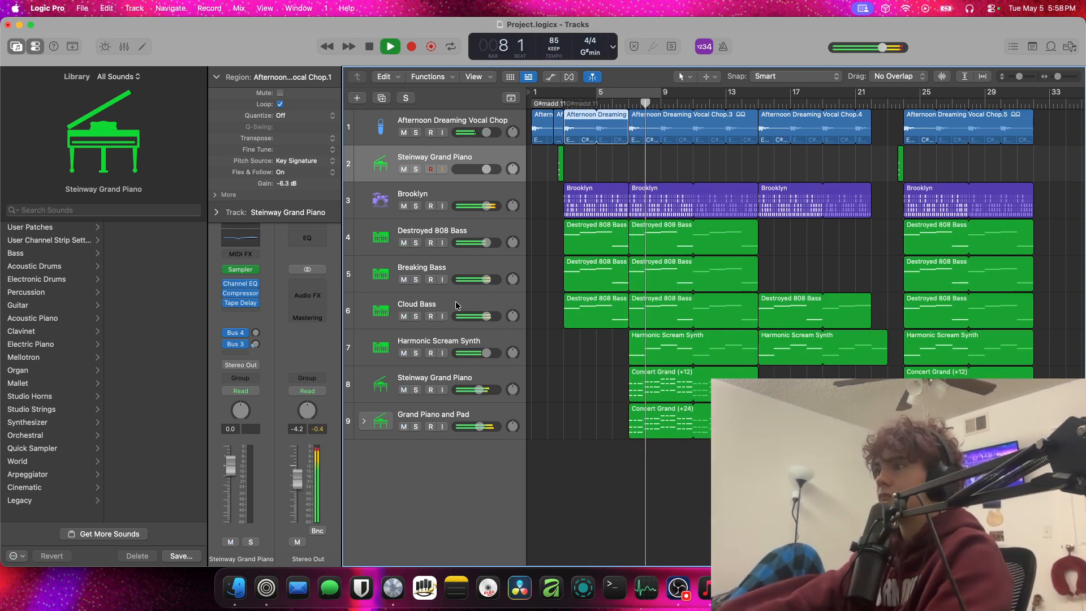
key("space")
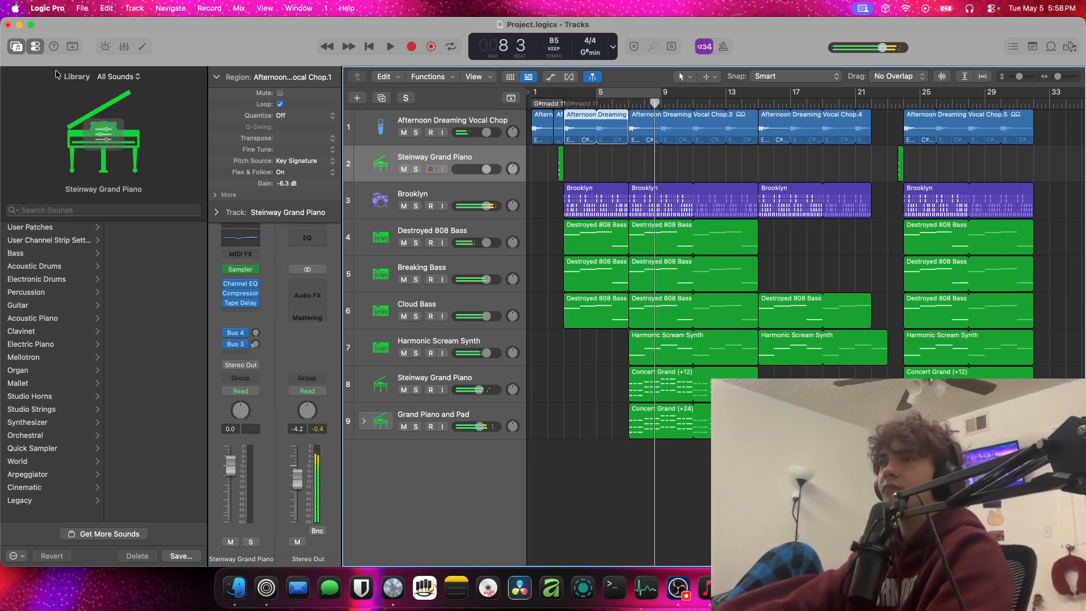
Close the project without saving and go back to the 2025 folder in Finder
left_click(8, 25)
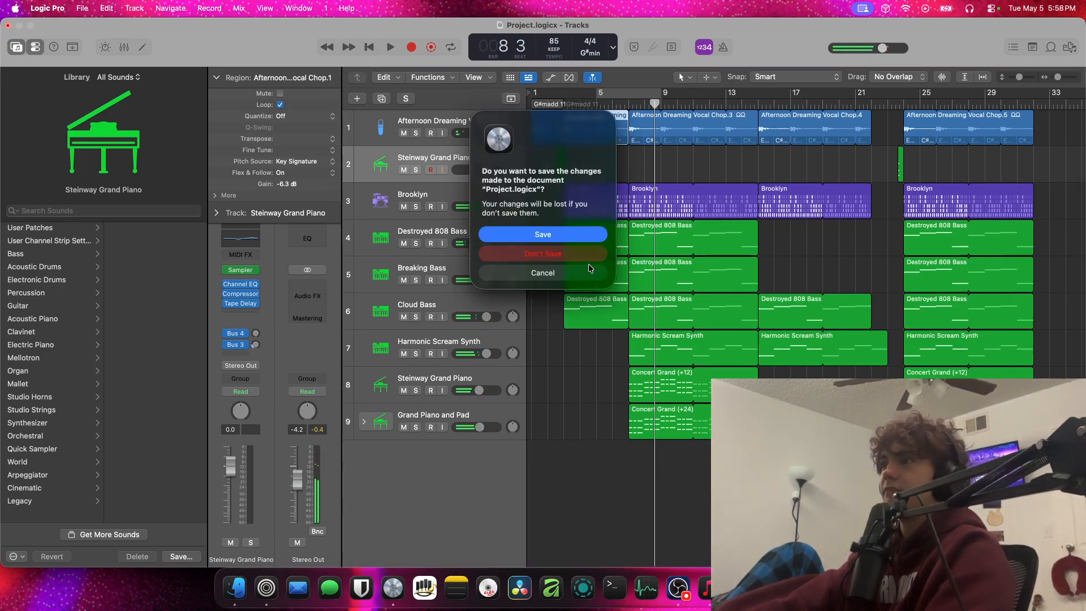
left_click(585, 259)
left_click(506, 155)
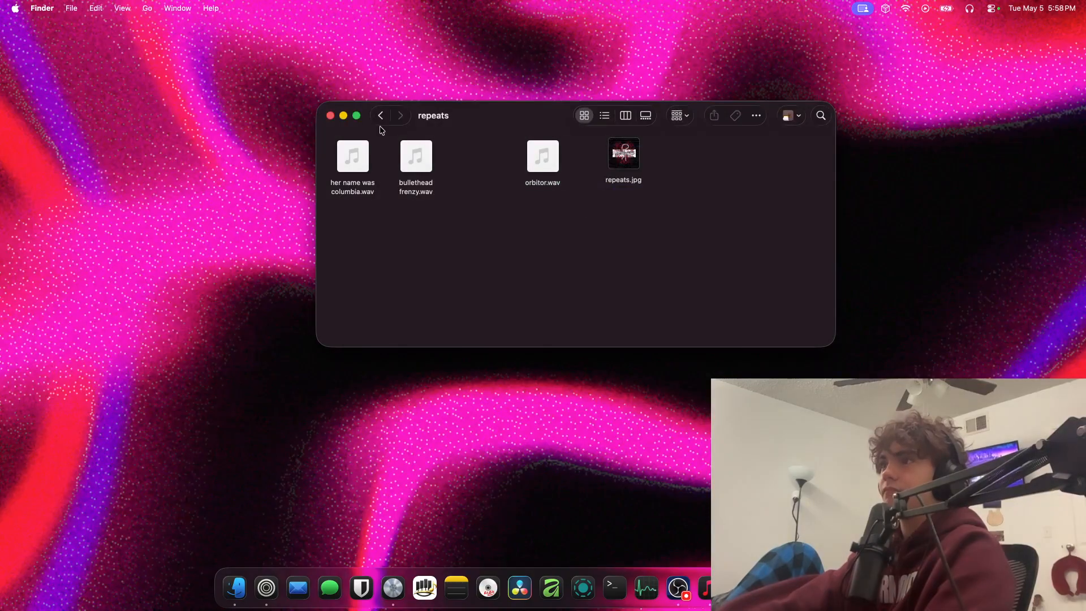
left_click(381, 118)
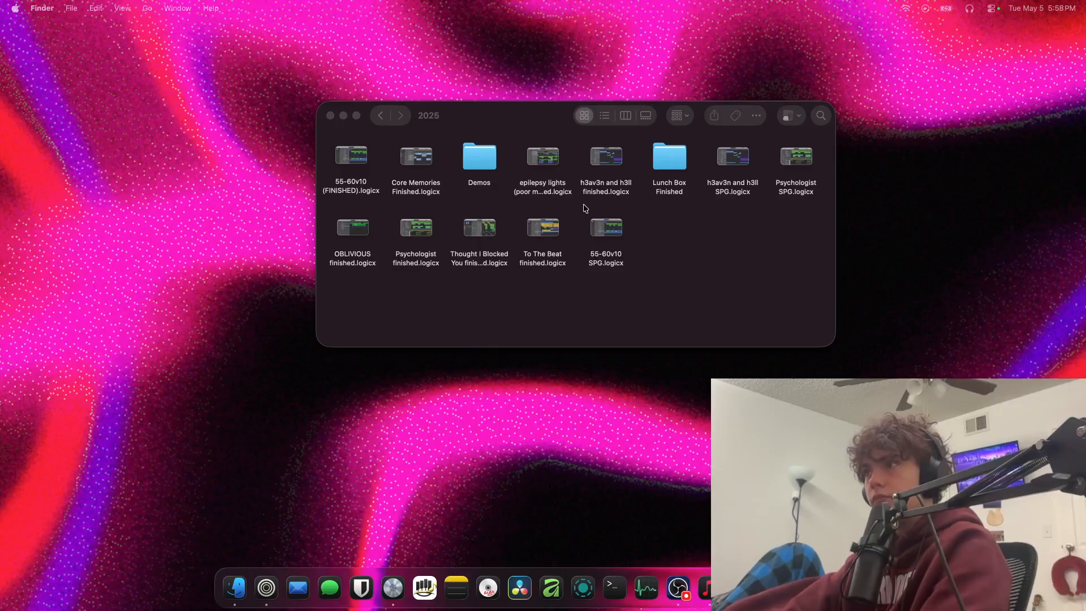
left_click(585, 208)
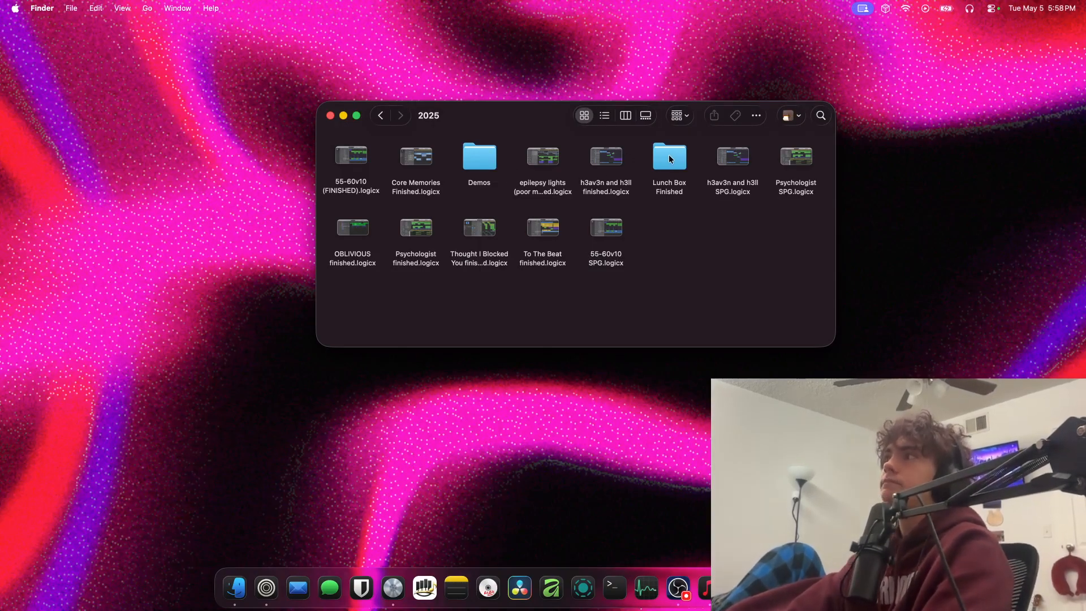
Move the Lunch Box Finished folder and the To The Beat and OBLIVIOUS projects into the empty space below the folder's other files
left_click_drag(668, 158, 775, 306)
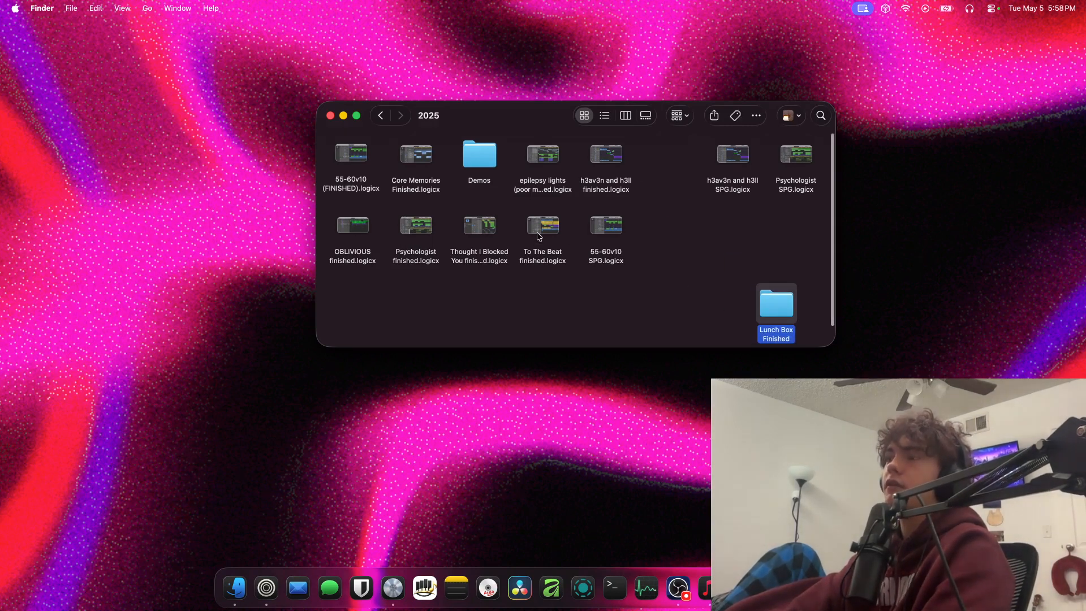
left_click_drag(537, 236, 720, 314)
mouse_move(340, 255)
left_mouse_down()
mouse_move(789, 270)
mouse_move(333, 245)
left_mouse_up()
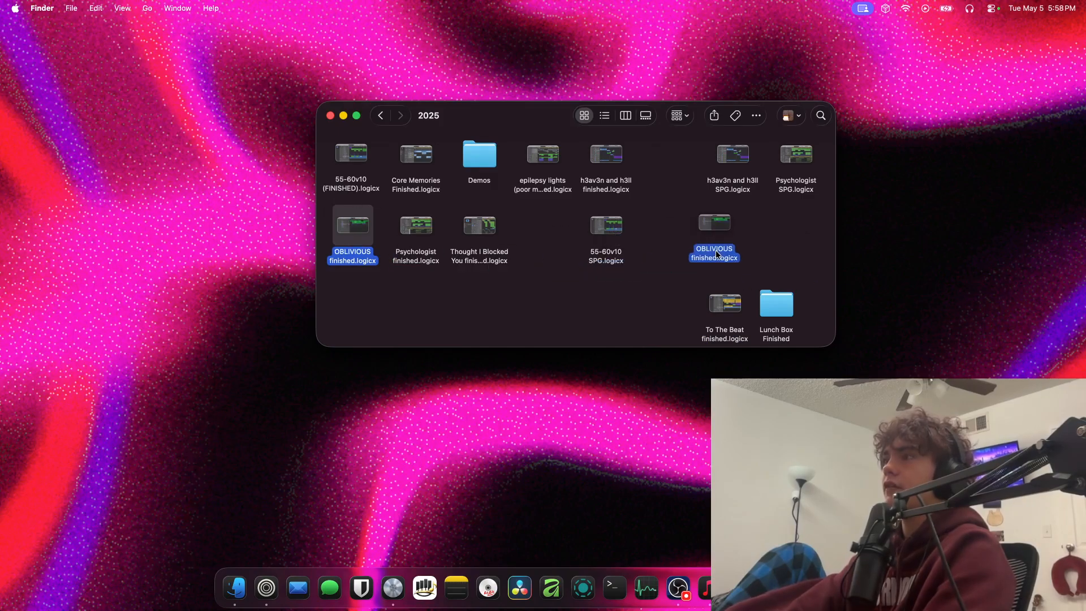
left_click_drag(780, 266, 772, 265)
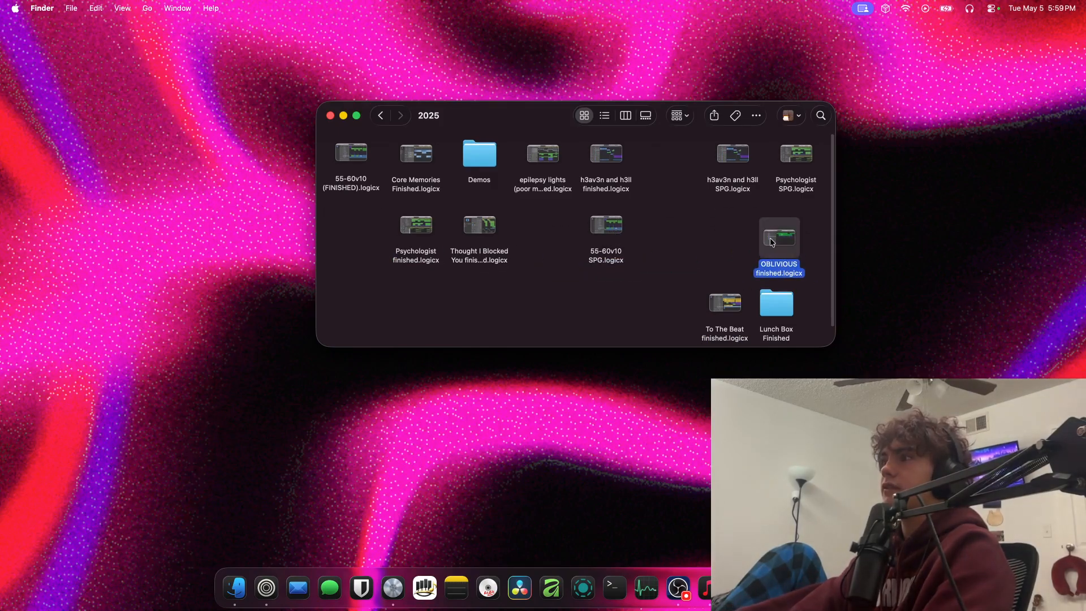
Regroup the Psychologist, h3av3n and h3ll, and 55-60v10 SPG projects in the second row and place Thought I Blocked You beside OBLIVIOUS
left_click_drag(788, 187, 548, 249)
left_click(723, 187)
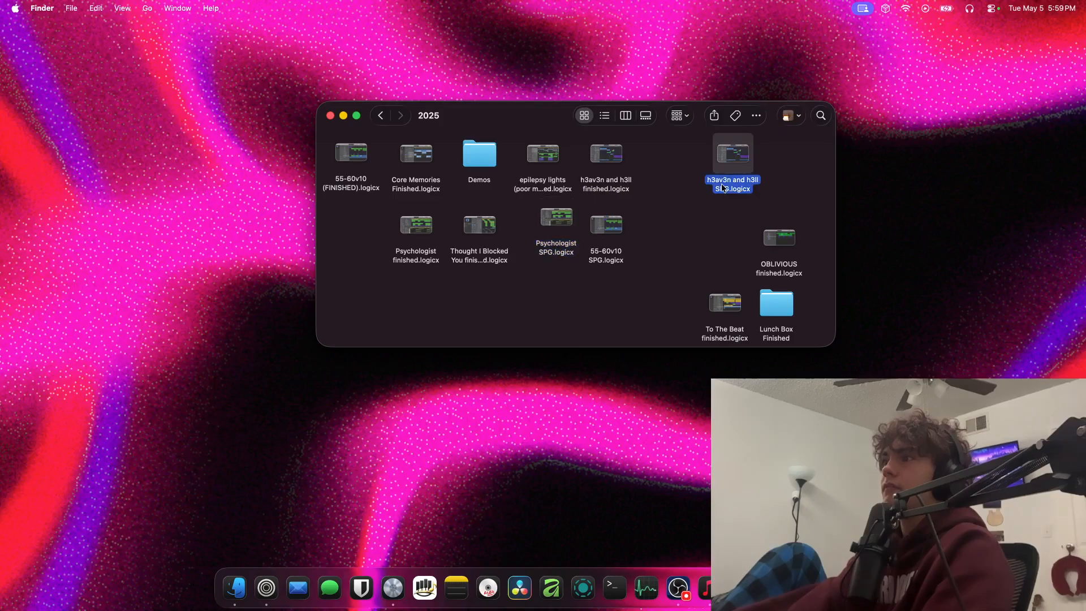
left_click_drag(345, 249, 346, 249)
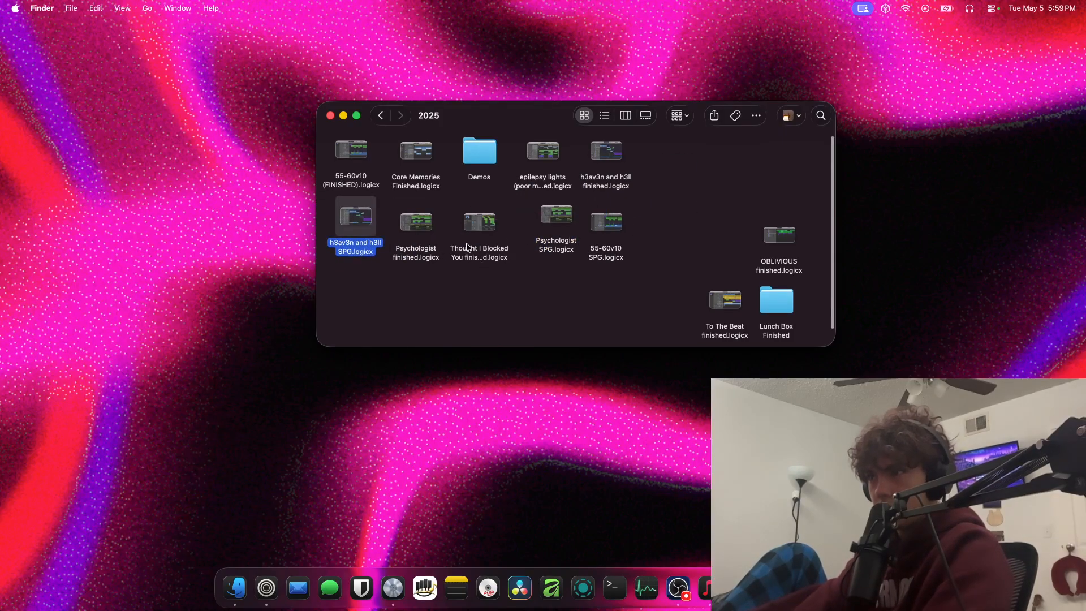
left_click_drag(474, 254, 714, 256)
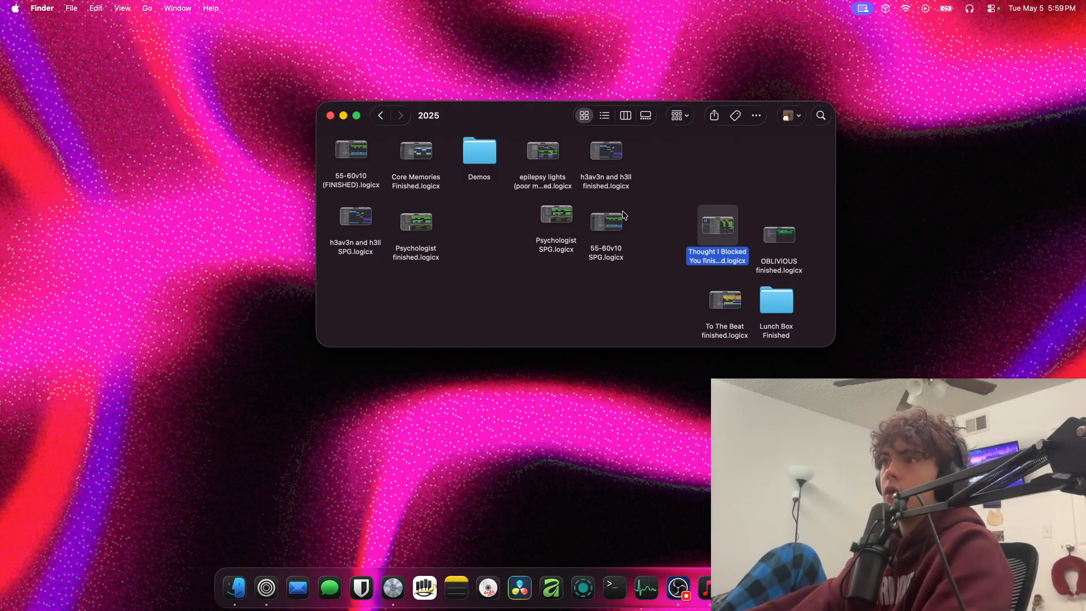
left_click_drag(624, 216, 501, 225)
Open the project "epilepsy lights (poor mans death) finished.logicx" from the 2025 folder
scroll(536, 202, "down", 2)
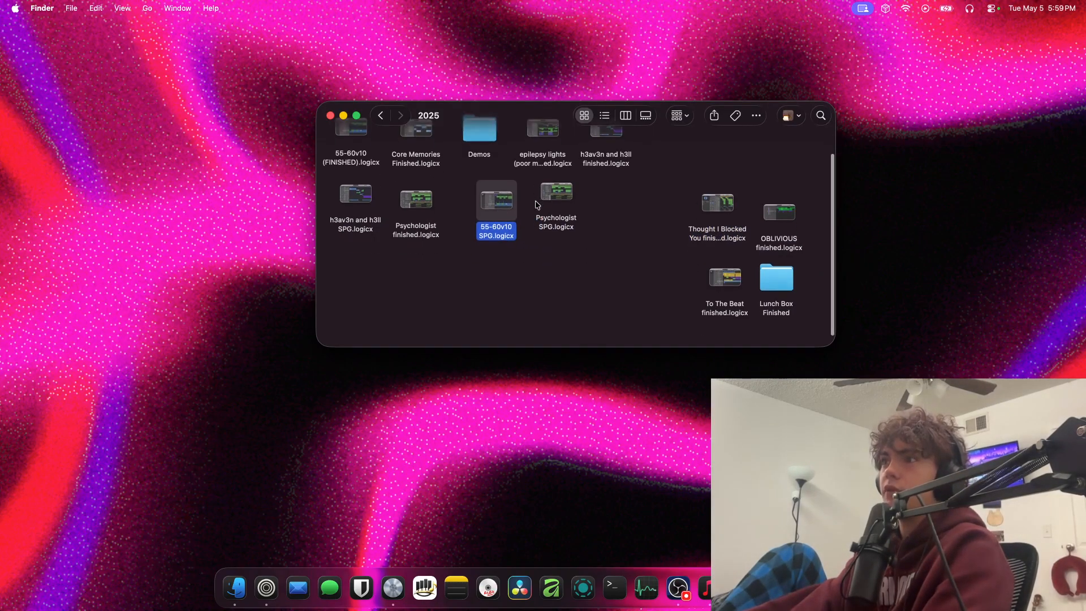
scroll(536, 203, "up", 3)
left_click(554, 175)
scroll(552, 170, "down", 1)
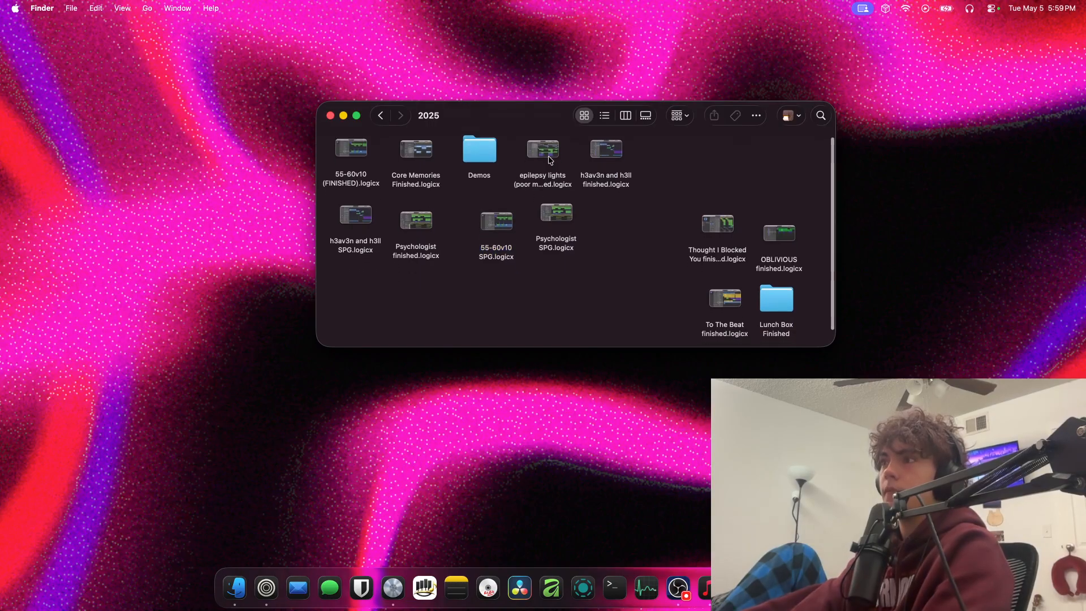
left_click(549, 160)
scroll(549, 160, "up", 1)
scroll(523, 183, "up", 1)
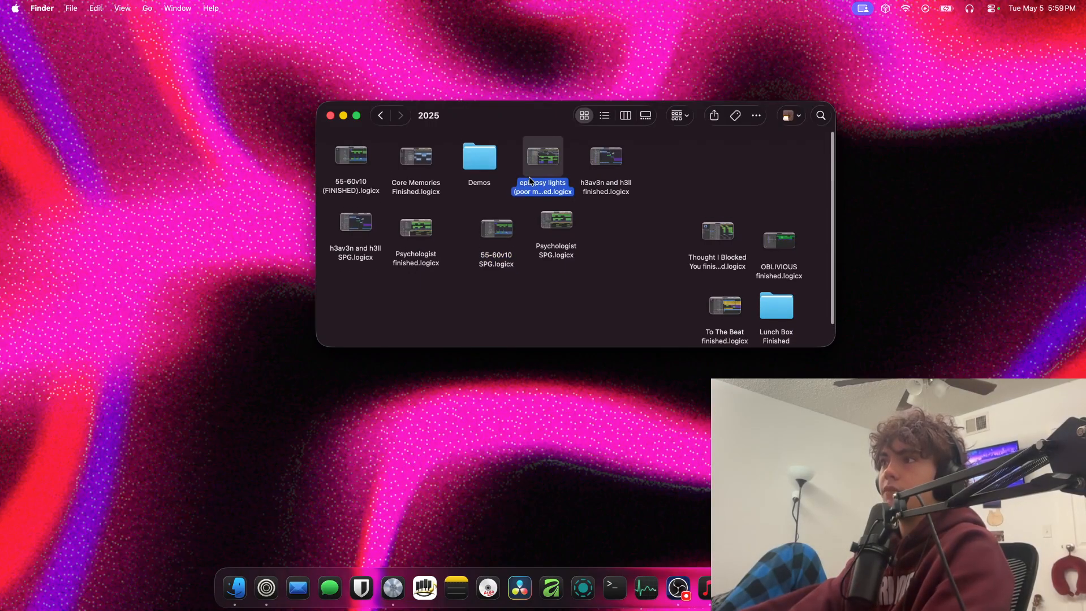
double_click(530, 180)
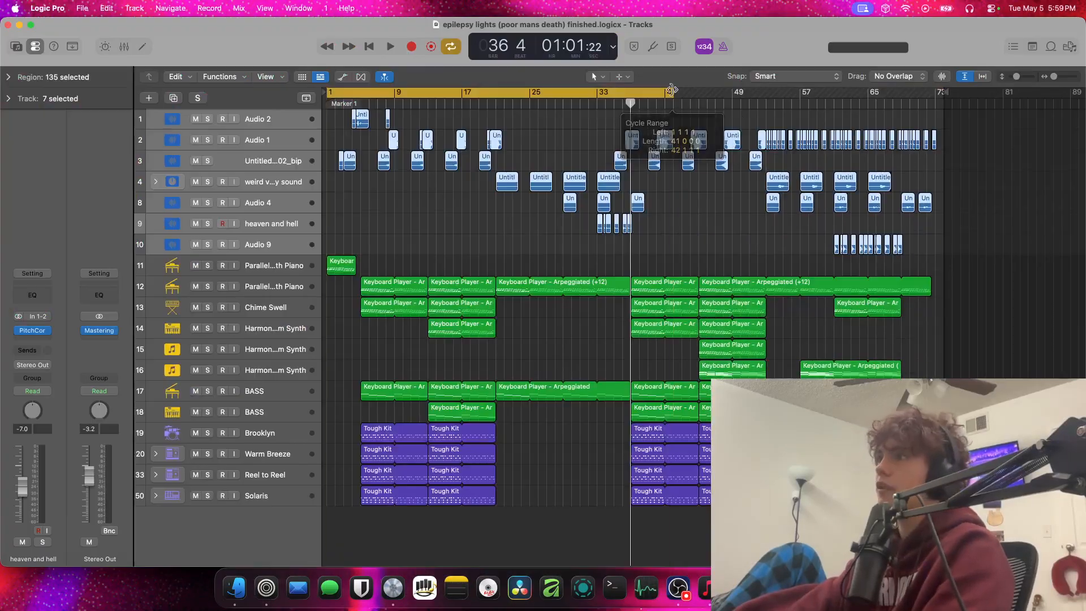
Turn off the cycle range and play the project from the start with the first Parallel Earth Piano track selected
left_click(655, 96)
key("Return")
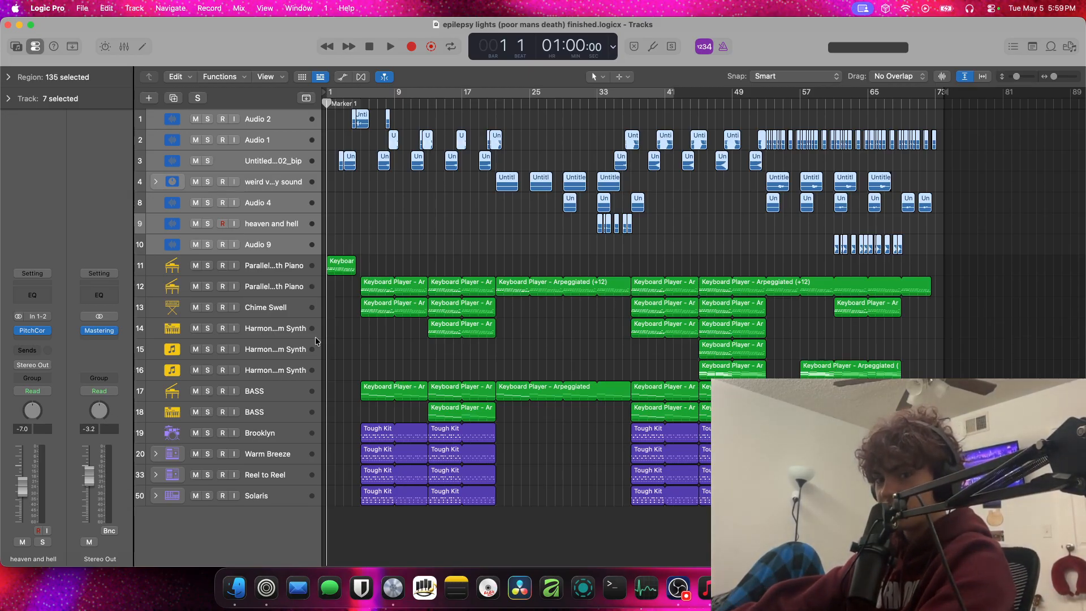
left_click(304, 266)
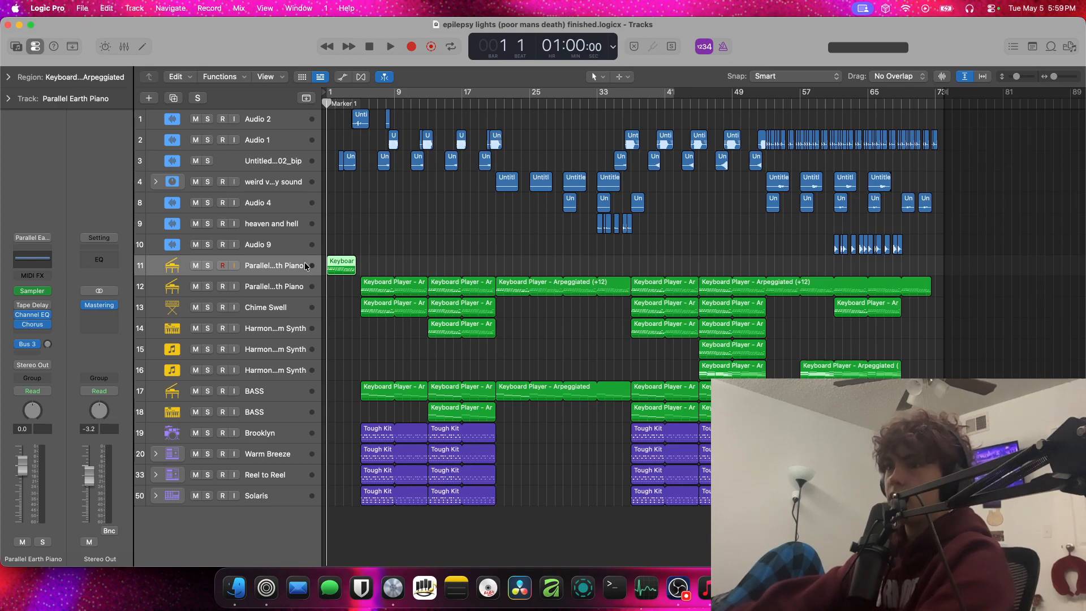
key("space")
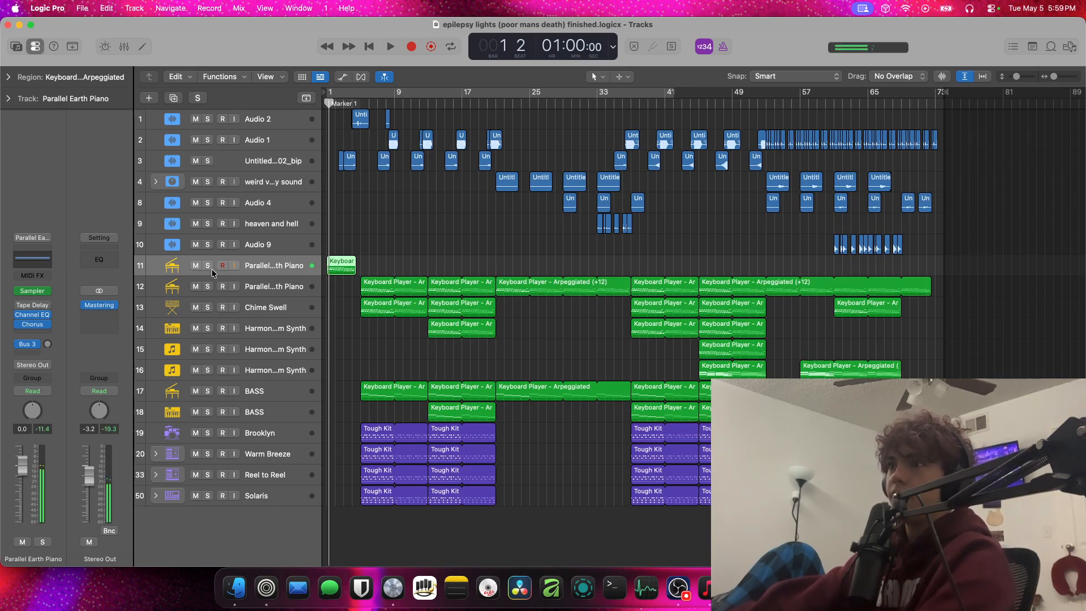
Solo the first Parallel Earth Piano track and listen to its opening region
left_click(207, 265)
key("cmd+Right")
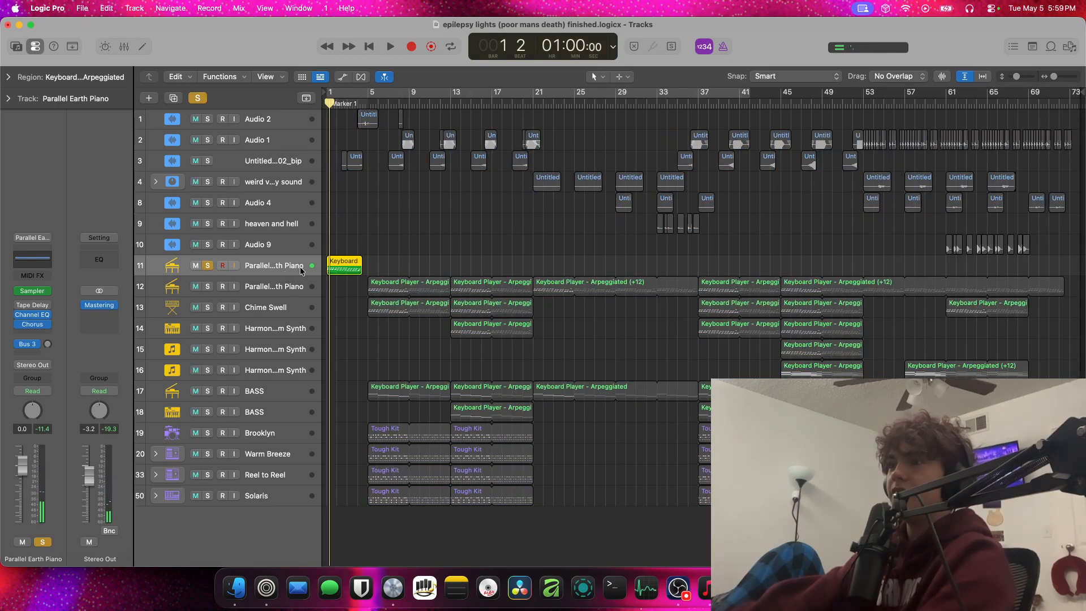
key("cmd+Right")
key("cmd+Right")
key("cmd+Right")
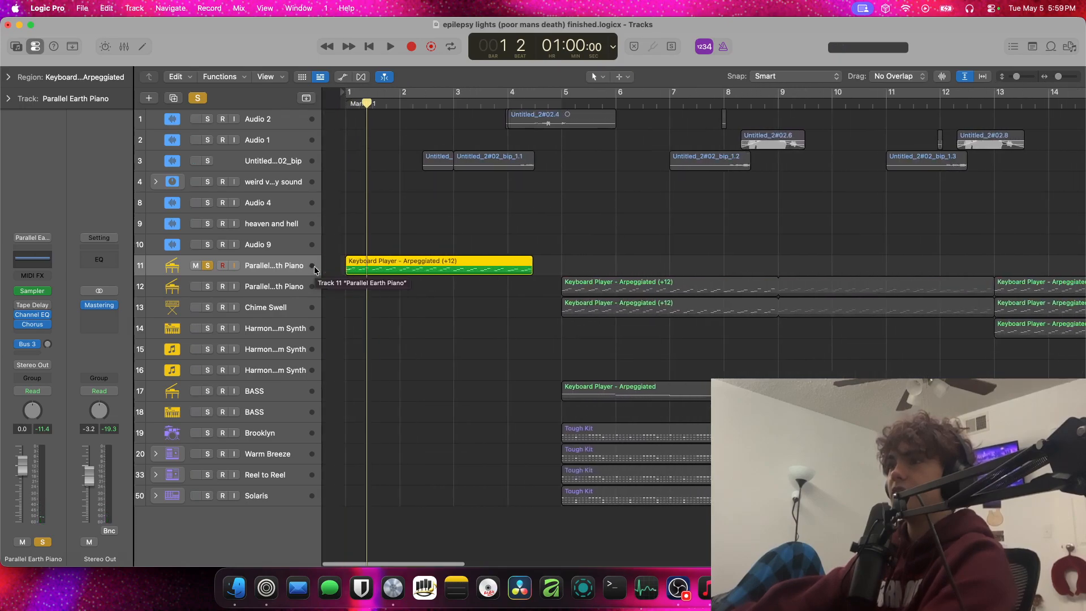
scroll(314, 268, "down", 3)
scroll(315, 268, "up", 5)
scroll(314, 268, "down", 5)
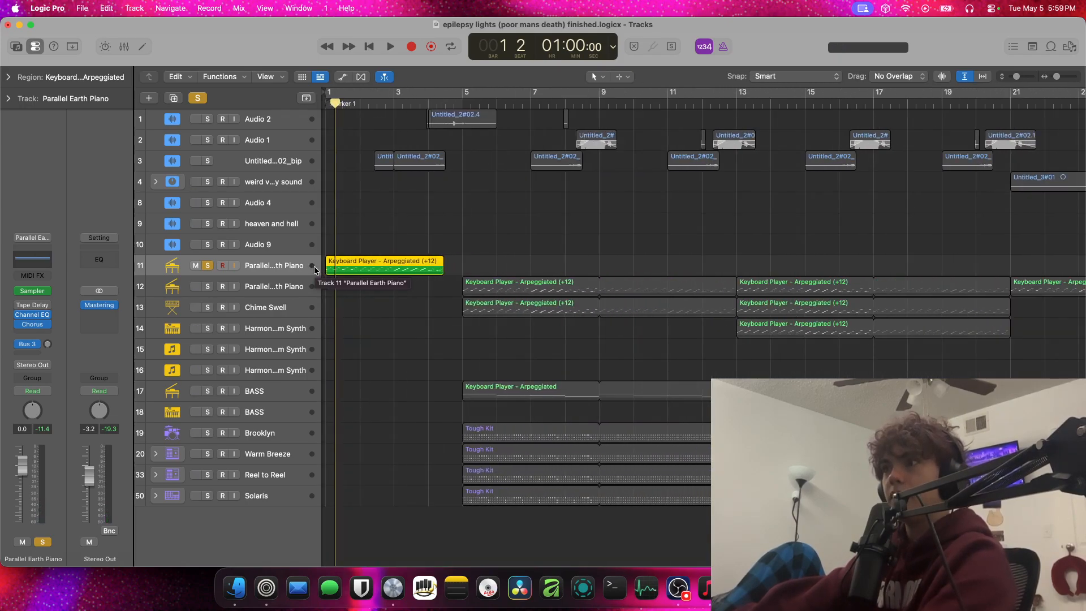
key("space")
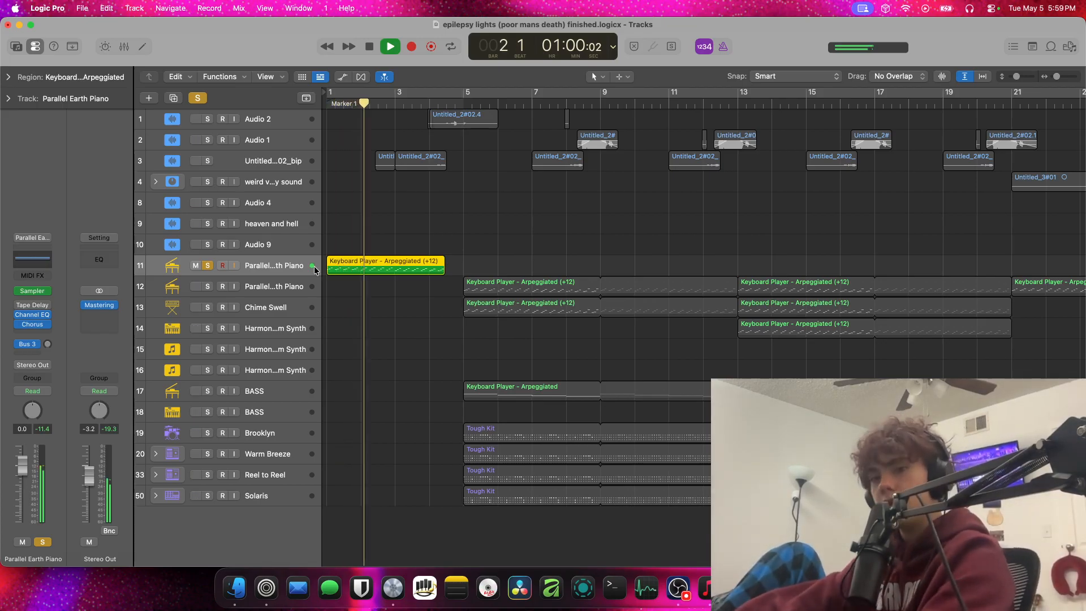
left_click(197, 265)
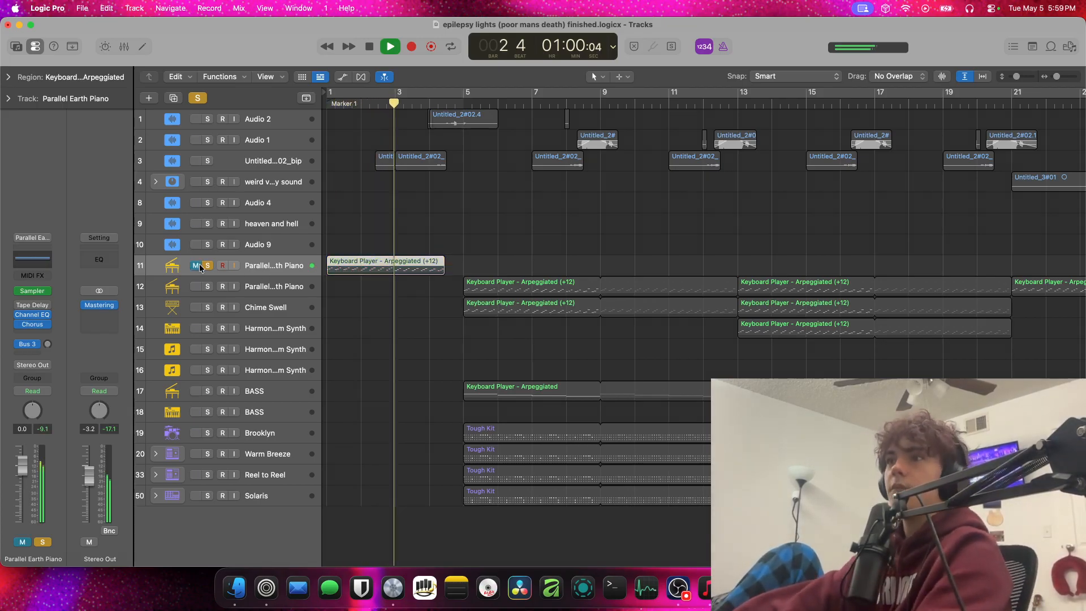
left_click(198, 265)
key("space")
Check the project's tempo and key in the Beats & Project display, and return to Beats & Time
left_click(613, 47)
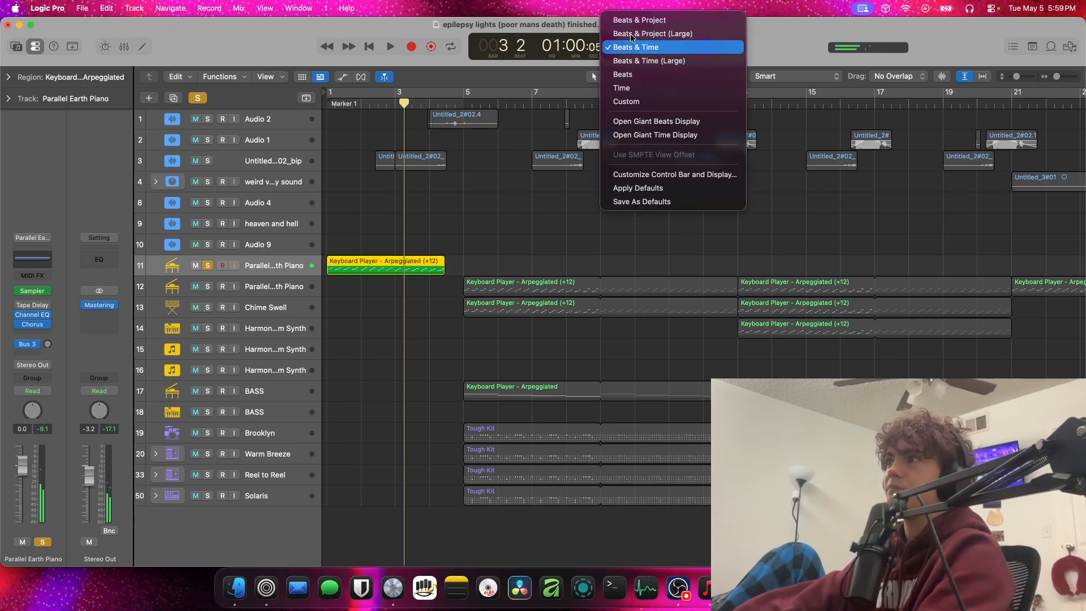
left_click(627, 20)
left_click(622, 47)
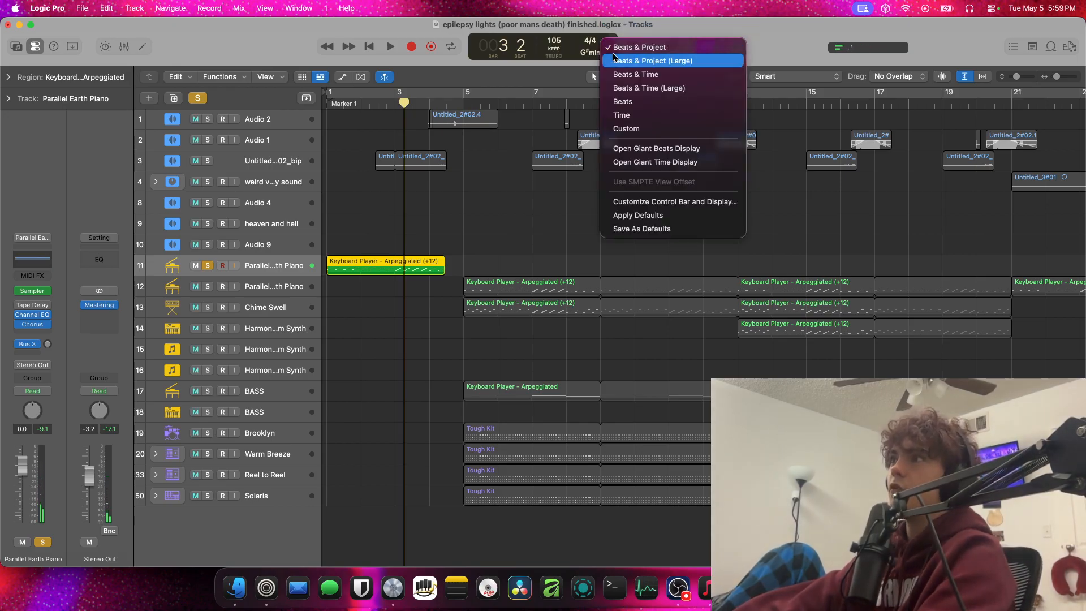
left_click(632, 76)
Place the playhead at the end of the song to check its length, and turn off the piano track's solo
scroll(729, 212, "down", 5)
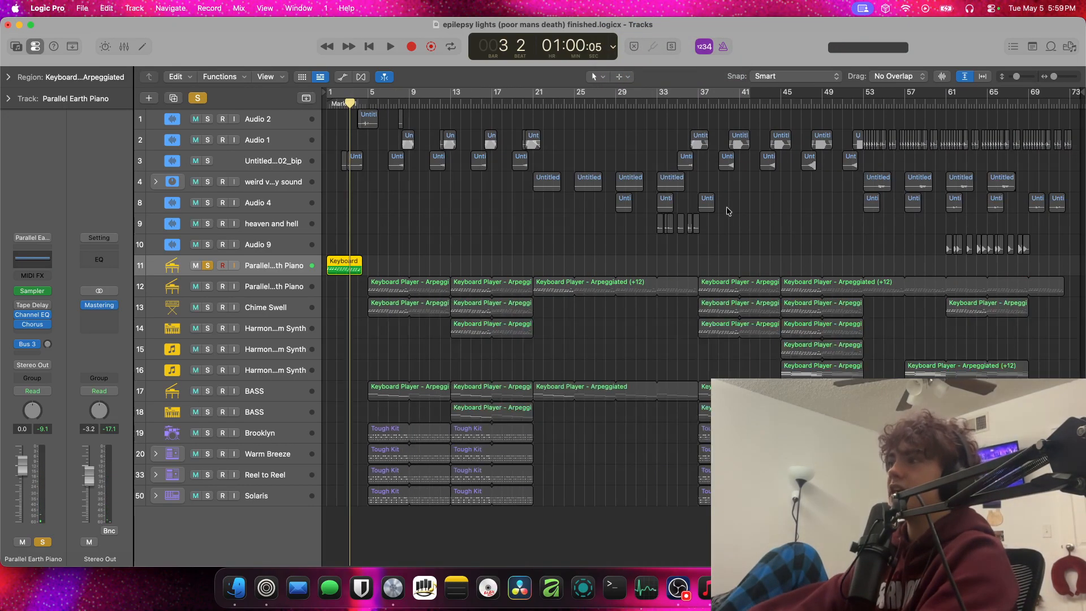
left_click(1069, 104)
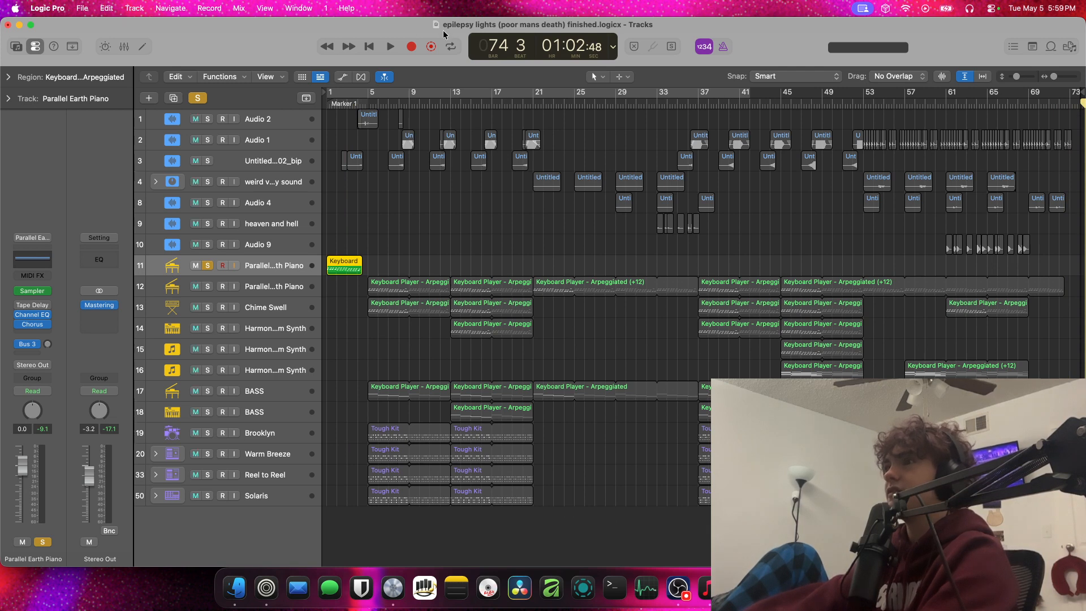
left_click(198, 99)
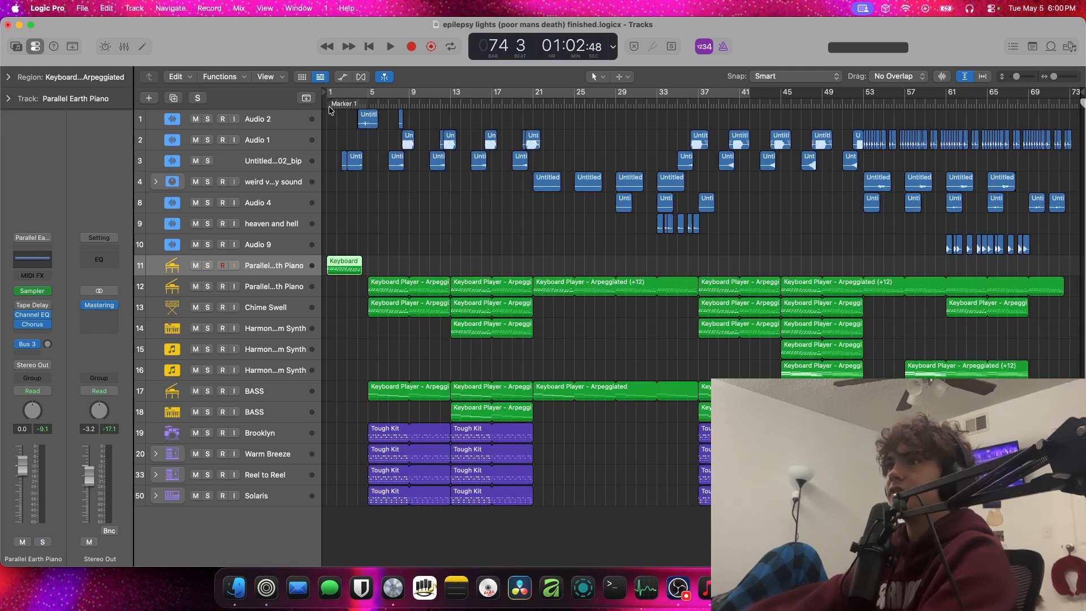
Set the control bar display to Beats & Project and restart playback from the beginning of the song
left_click(609, 49)
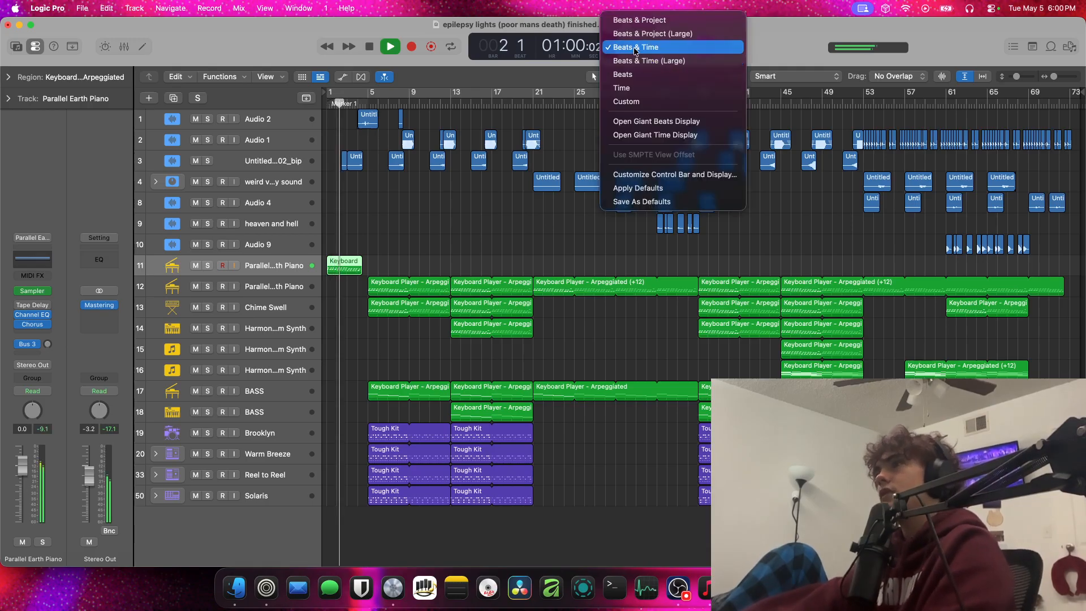
left_click(646, 21)
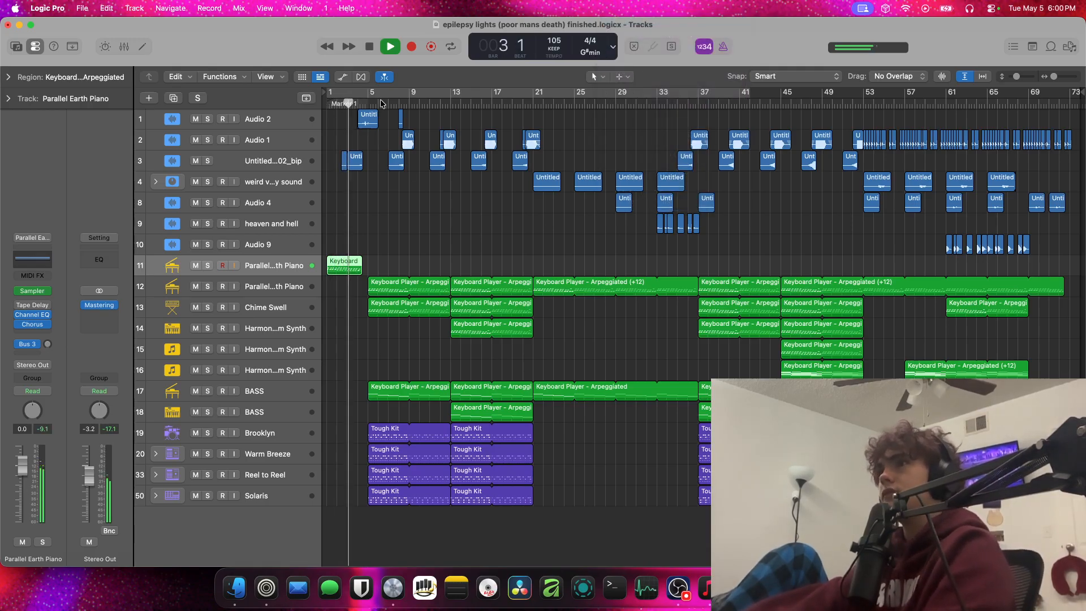
left_click(370, 47)
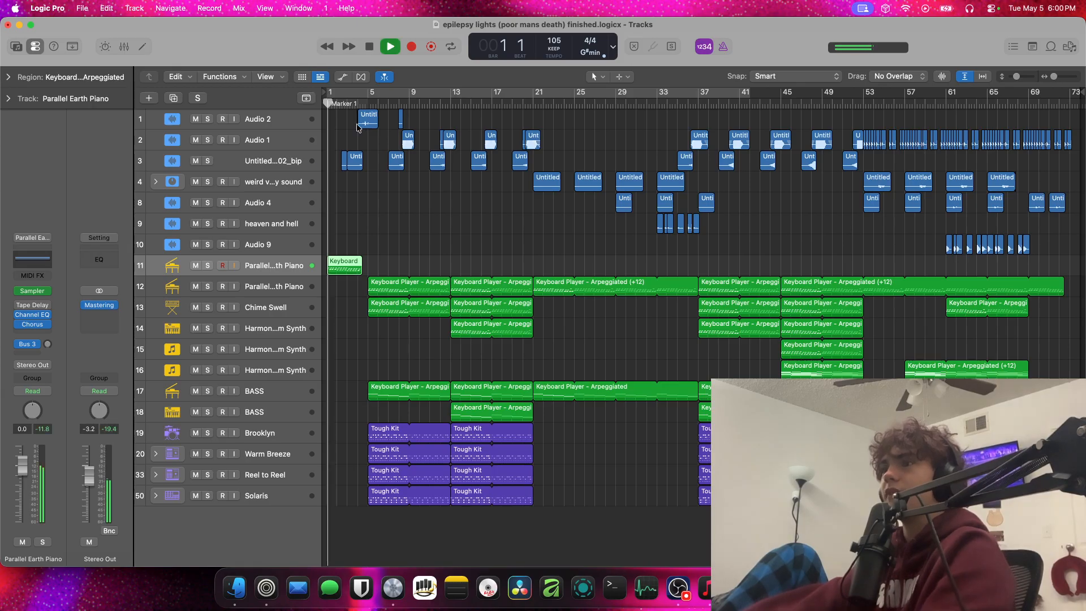
scroll(359, 138, "up", 5)
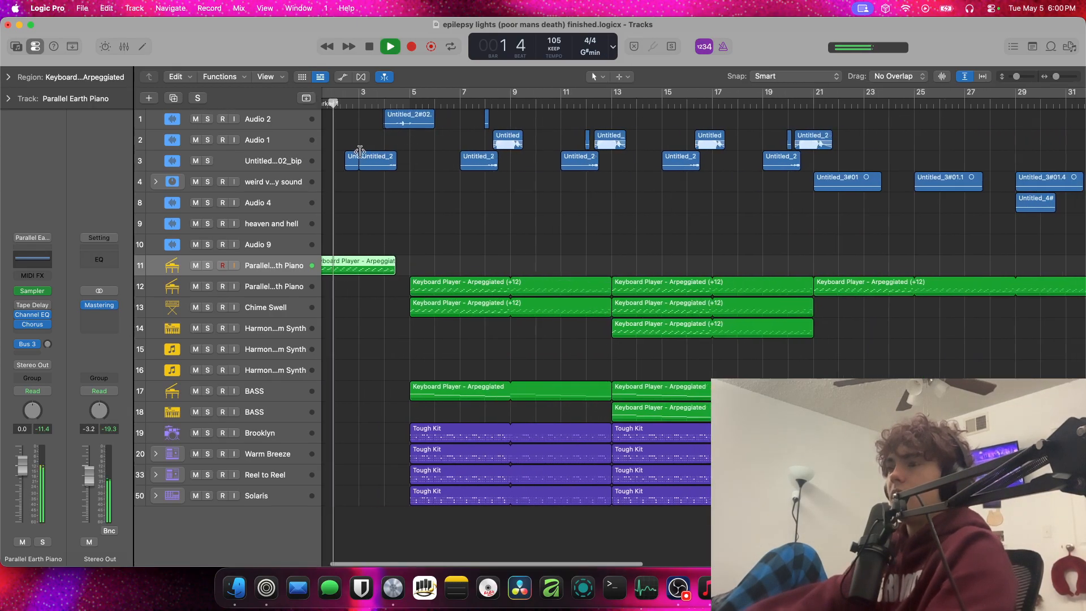
scroll(361, 153, "down", 3)
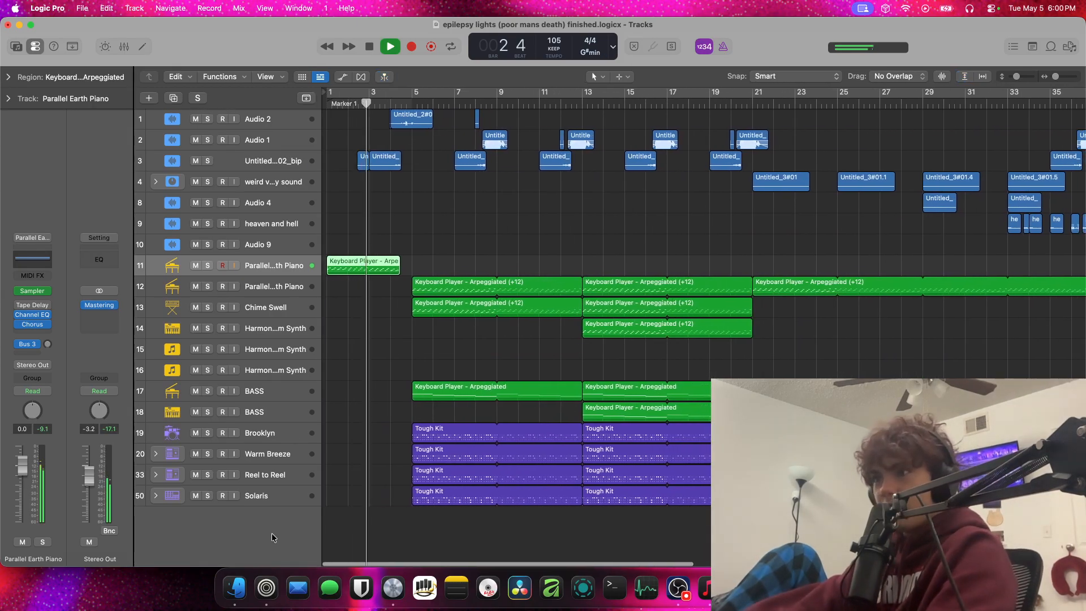
left_click(269, 411)
left_click(208, 413)
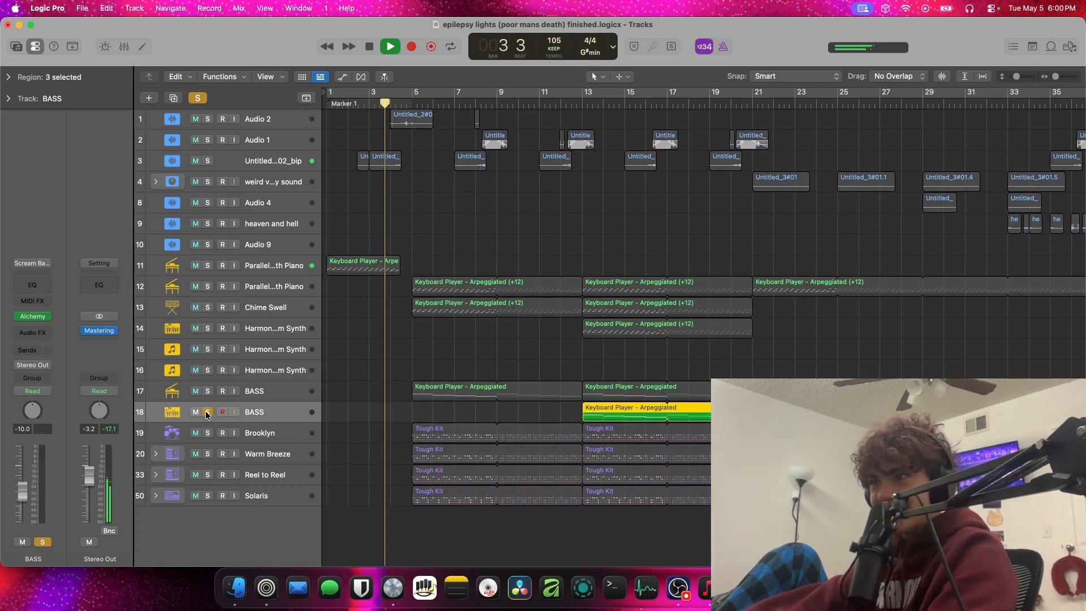
left_click(208, 412)
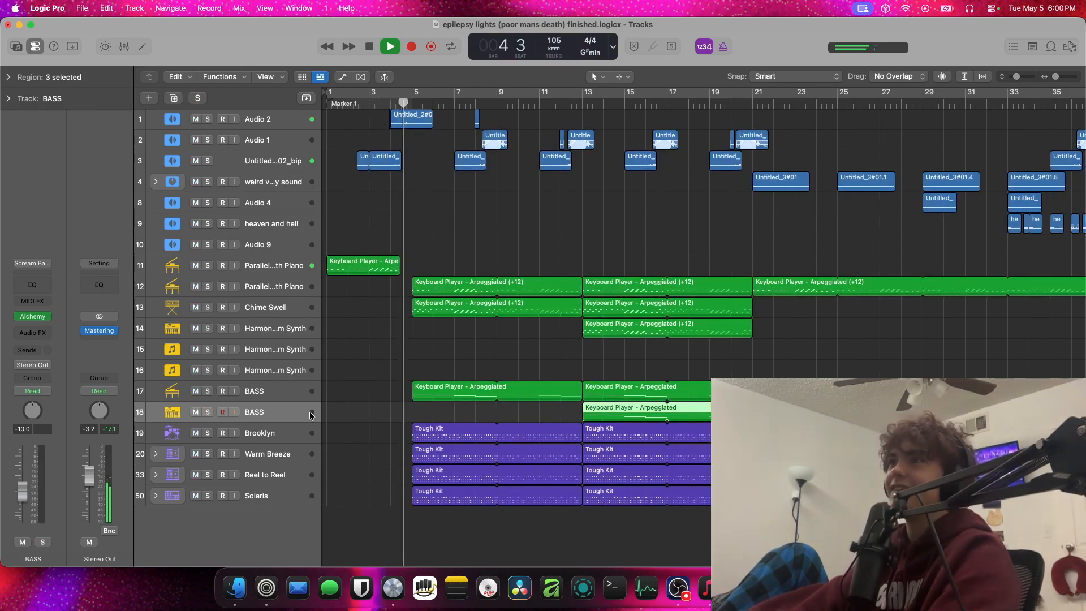
Stop playback and briefly replay the song's intro from around bar 3
key("space")
left_click(365, 107)
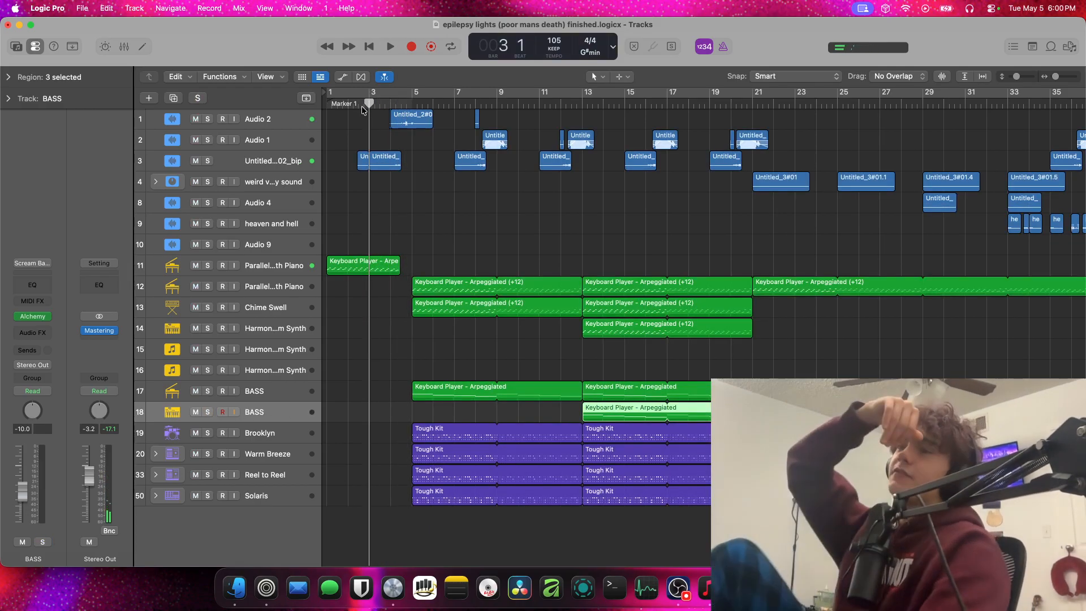
key("space")
key("space")
Duplicate the Audio 2 track together with its regions
left_click(256, 119)
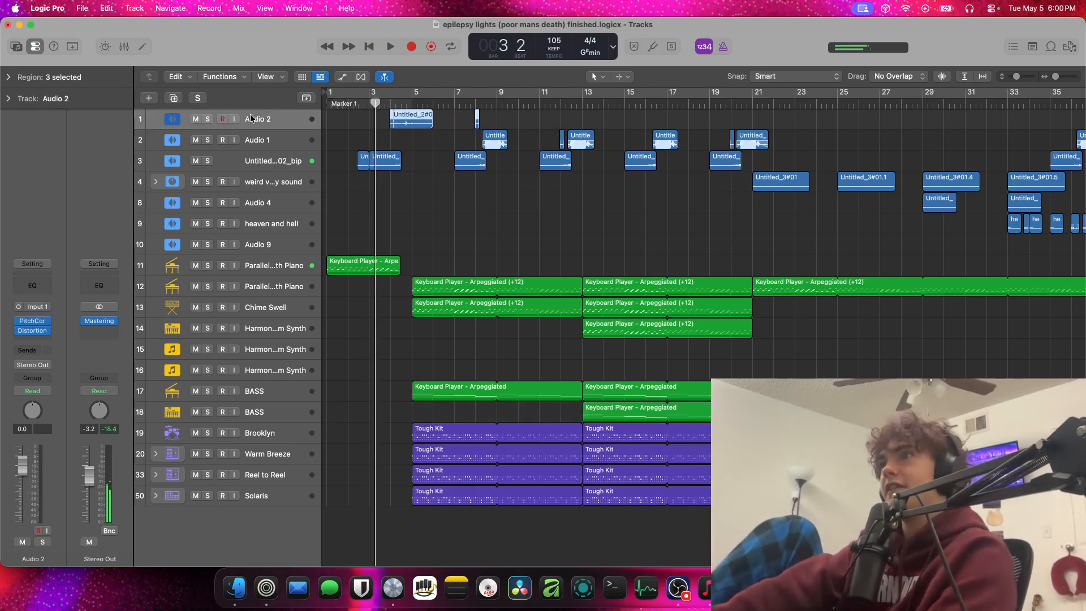
right_click(255, 118)
left_click(318, 202)
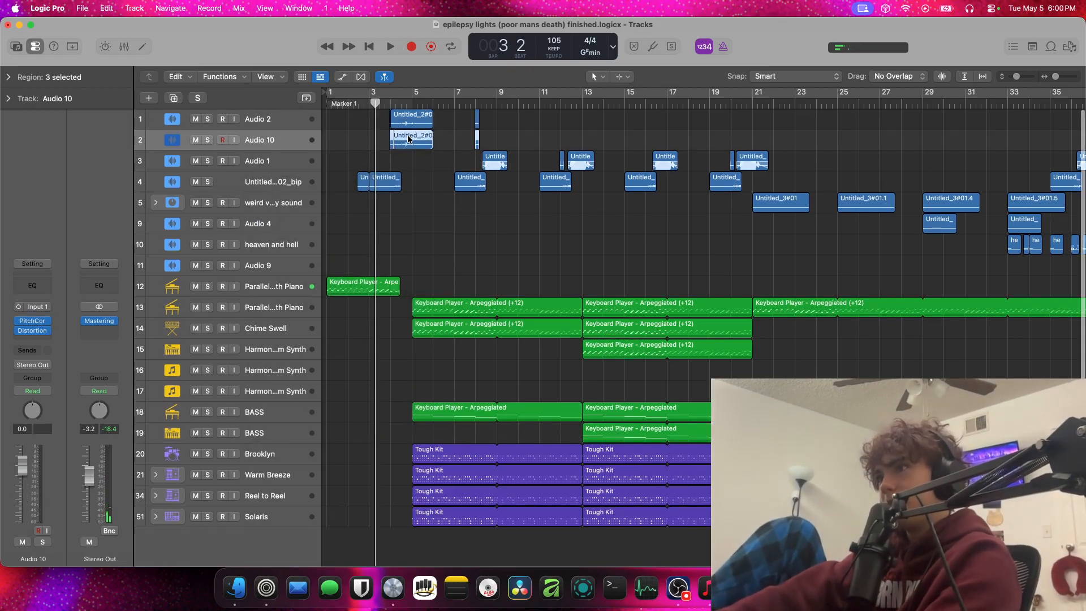
Solo the duplicate track directly below Audio 2 and play its first region from around bar 4
left_click(390, 105)
key("space")
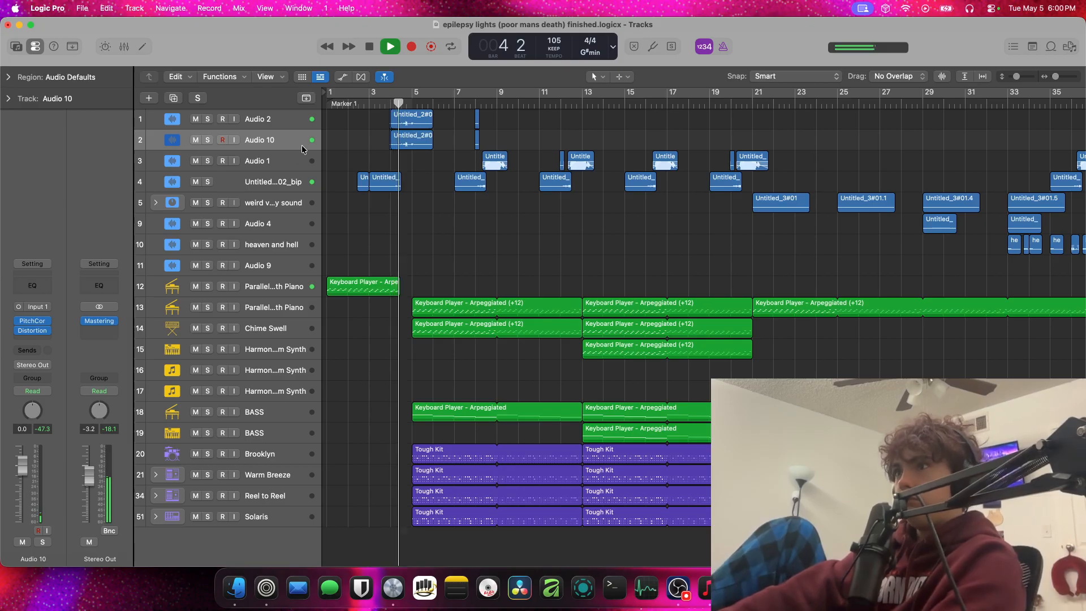
left_click(208, 140)
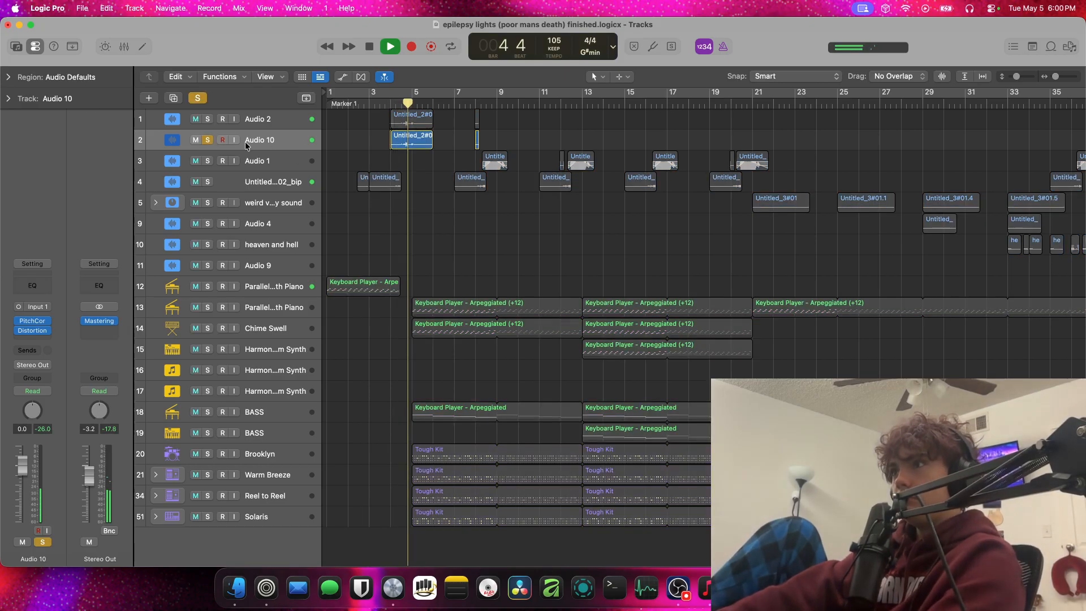
left_click(395, 103)
key("space")
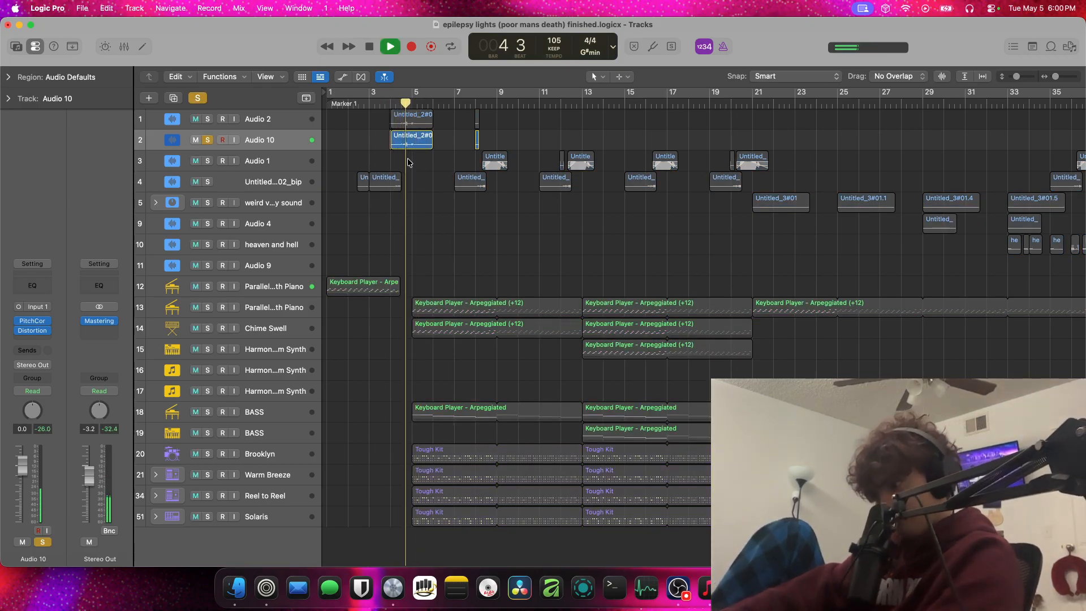
key("space")
Select the first region on the duplicate of Audio 2 and expand its region parameters
right_click(408, 139)
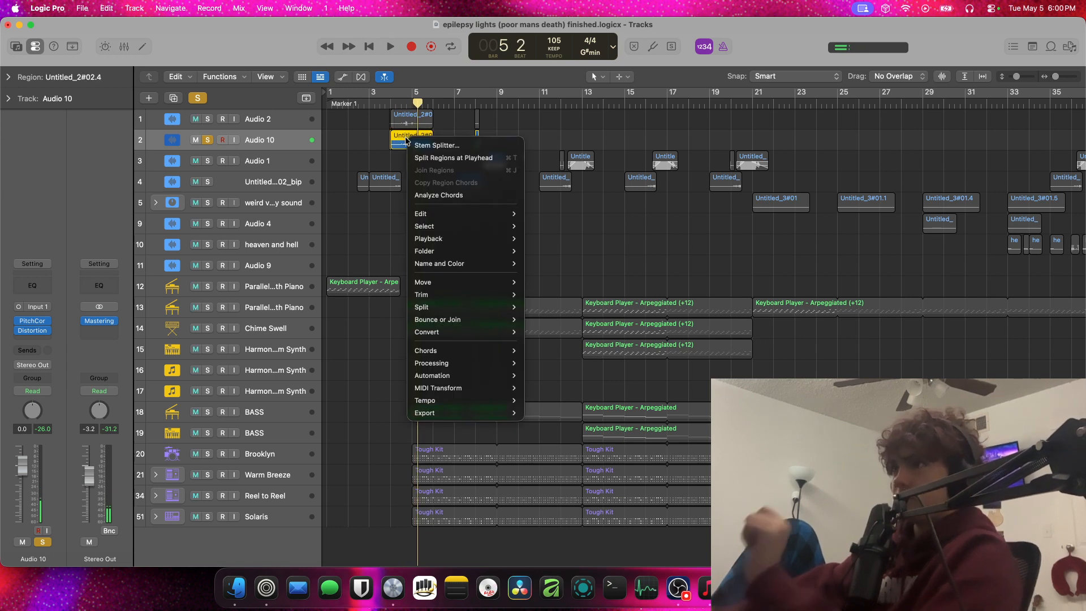
left_click(16, 80)
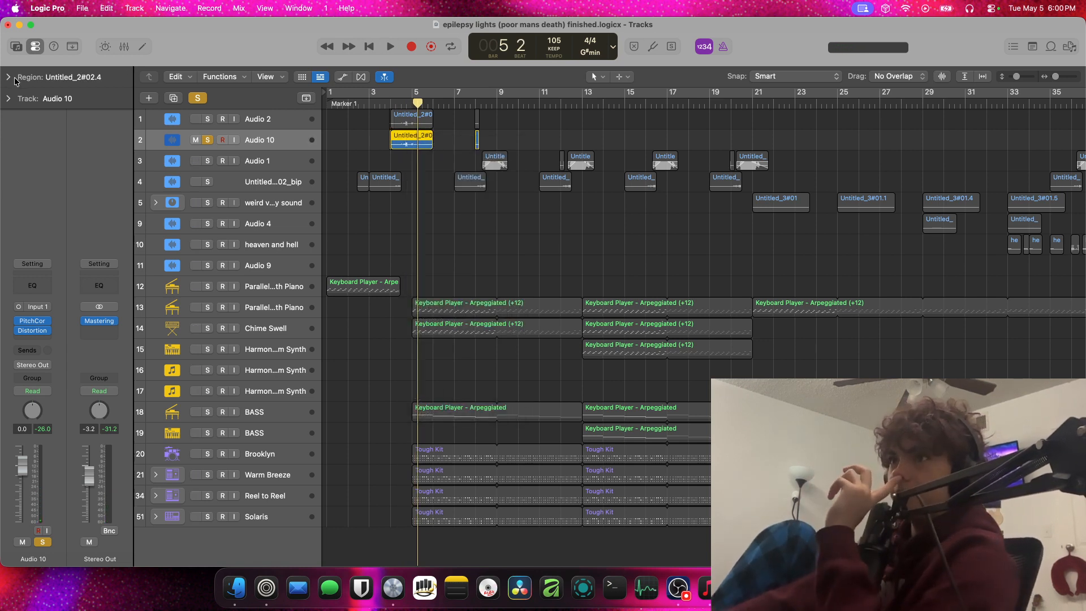
left_click(21, 80)
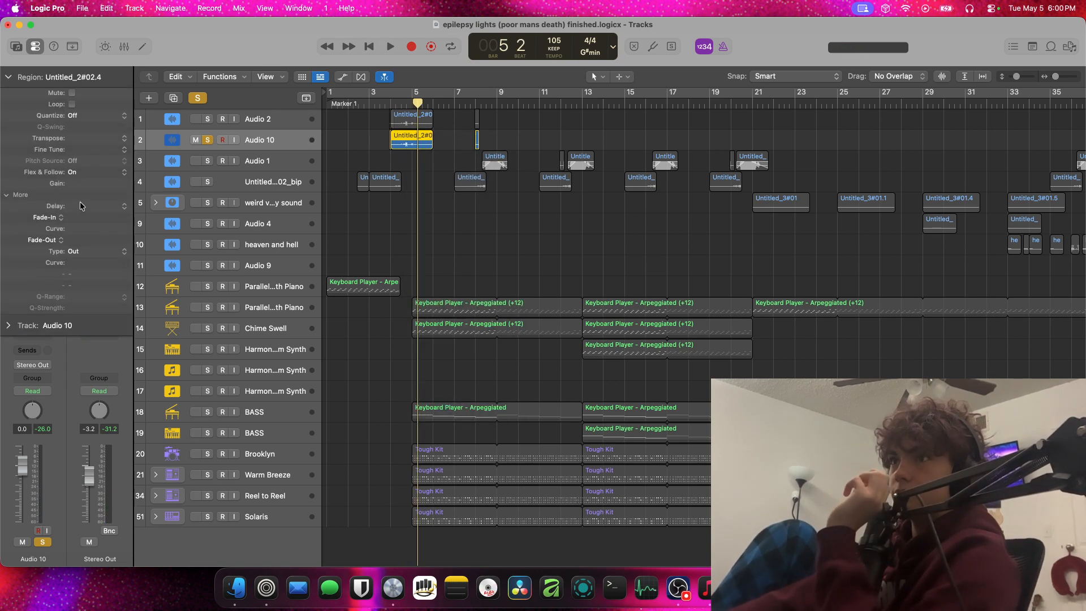
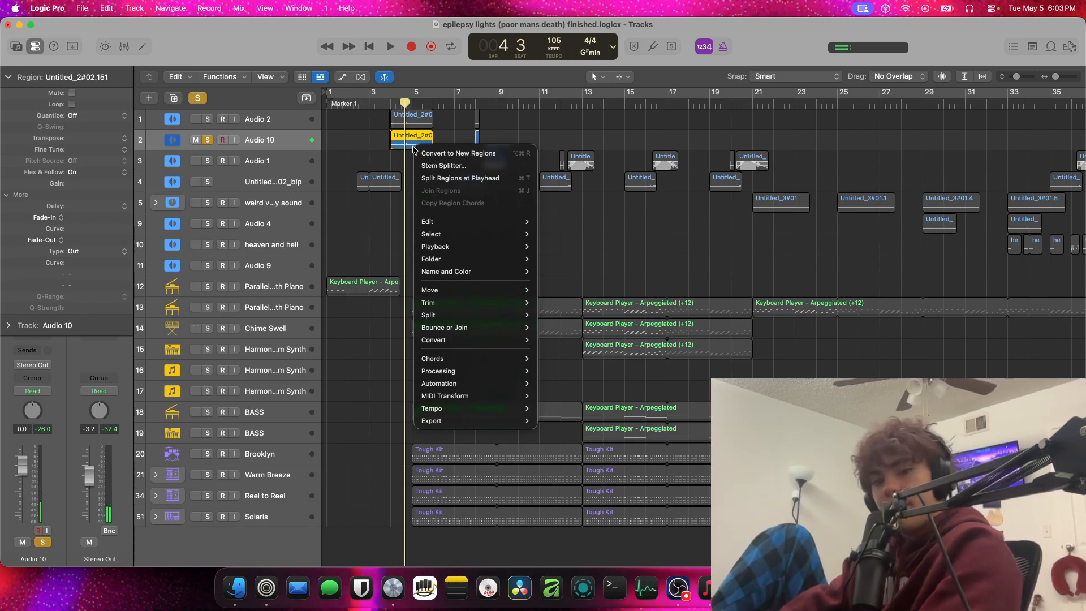
Convert the selected region on Audio 10 to a new region and play it from around bar 4
mouse_move(460, 339)
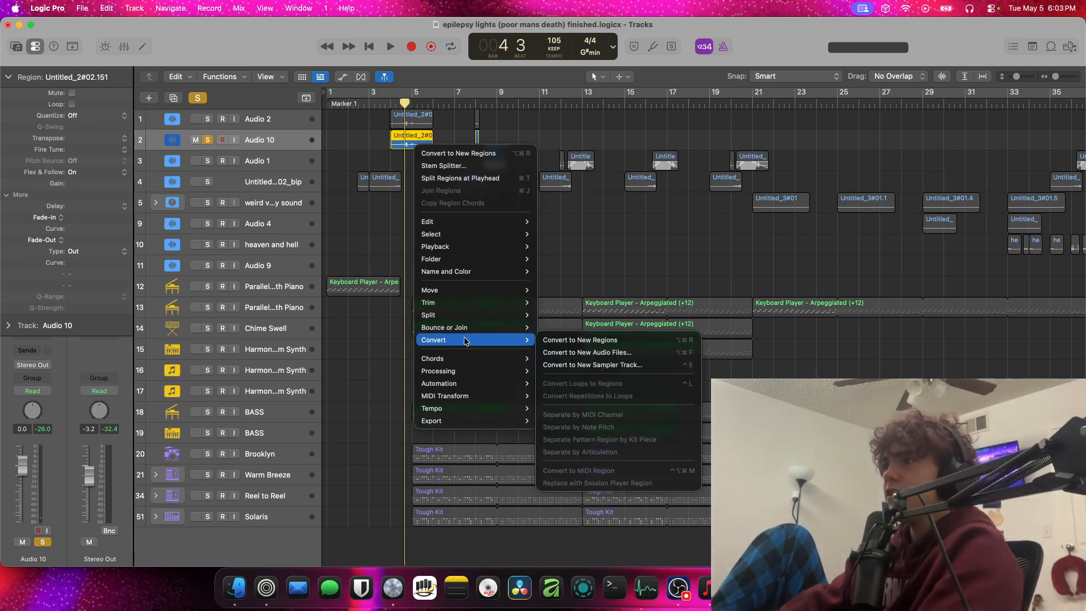
left_click(600, 337)
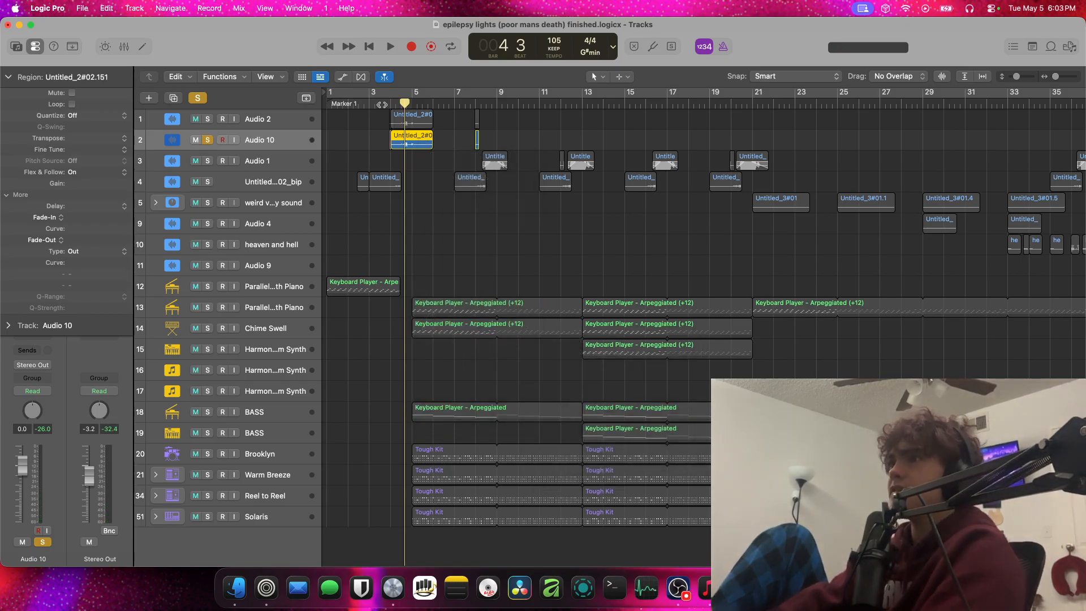
key("space")
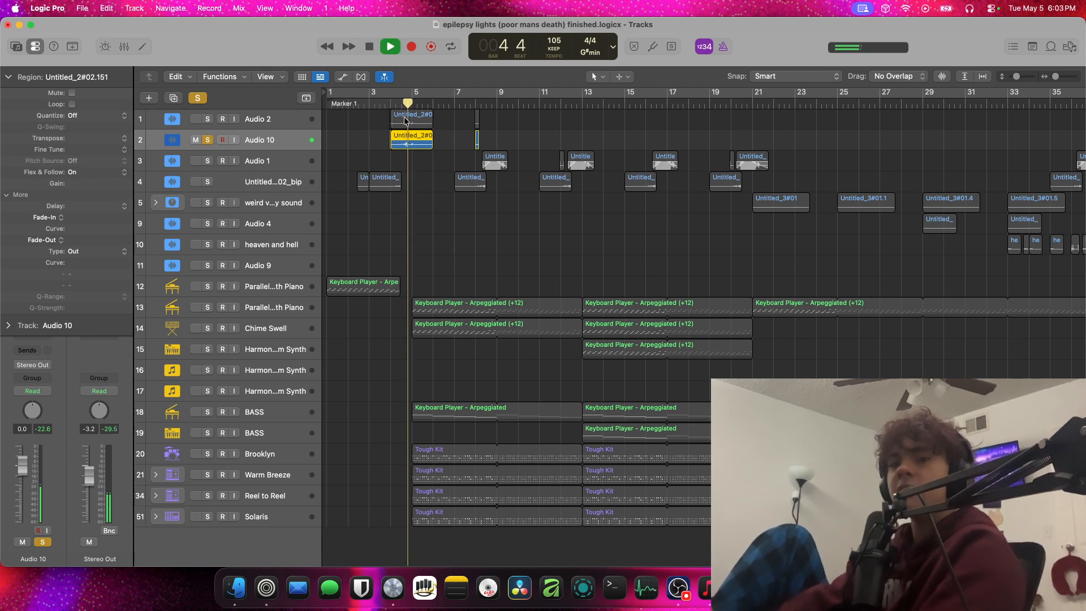
key("space")
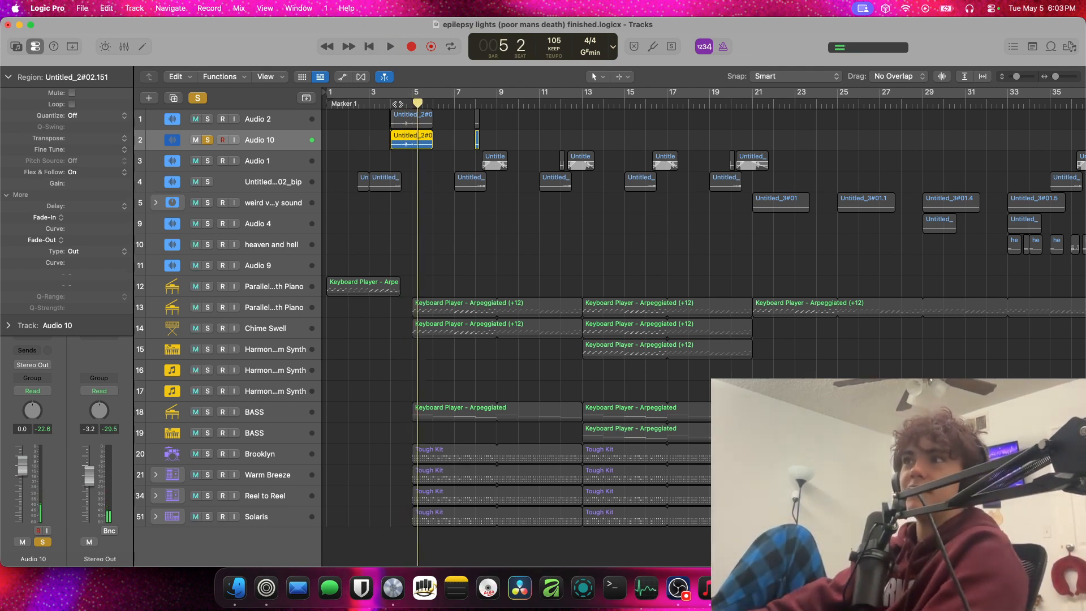
key("space")
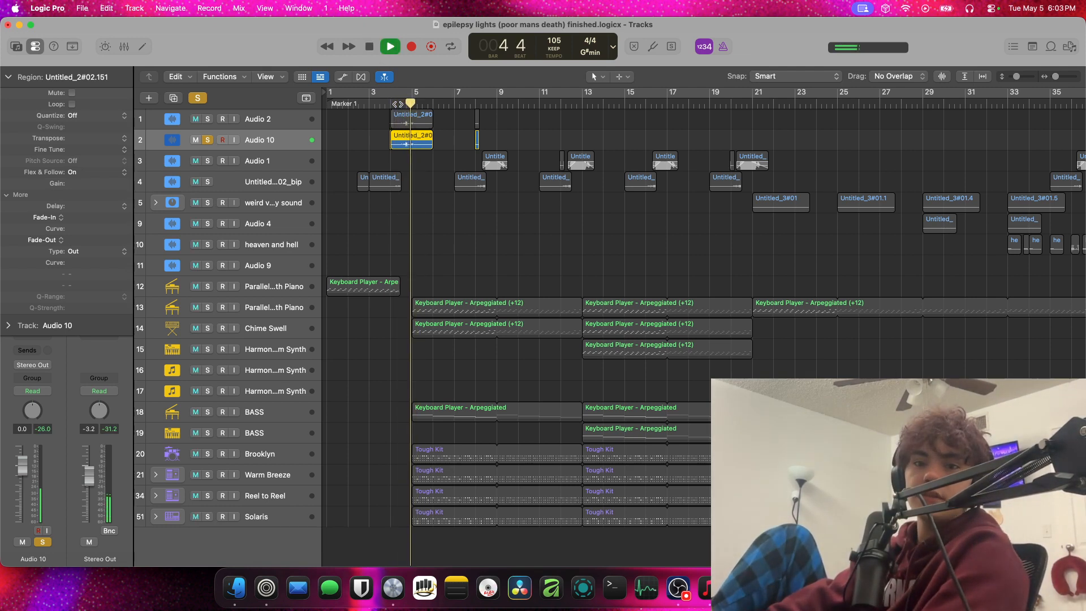
key("space")
Try to reverse the first region on Audio 10
right_click(423, 143)
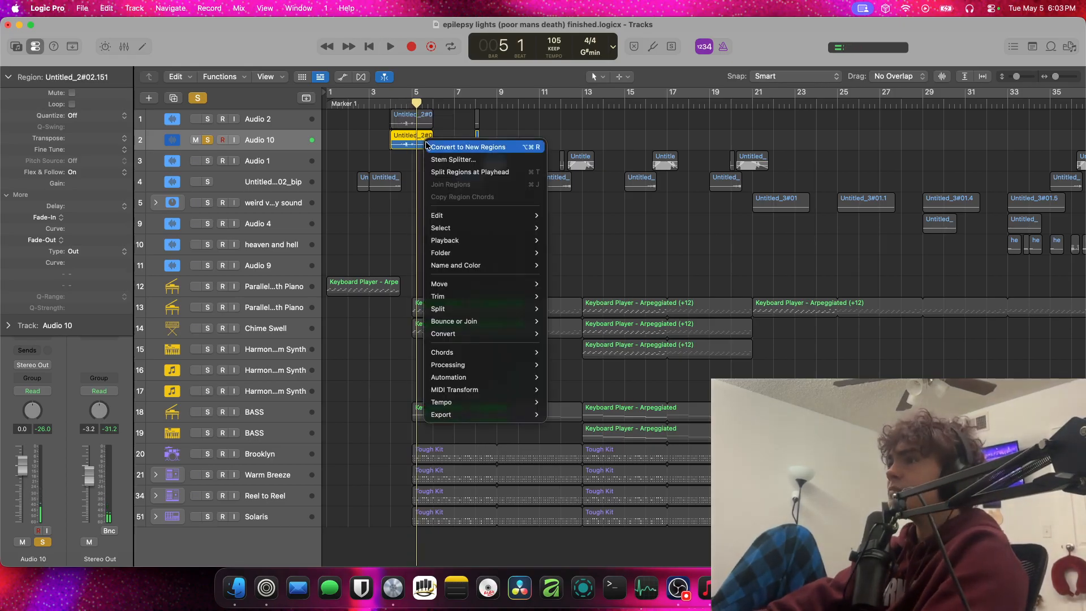
mouse_move(500, 243)
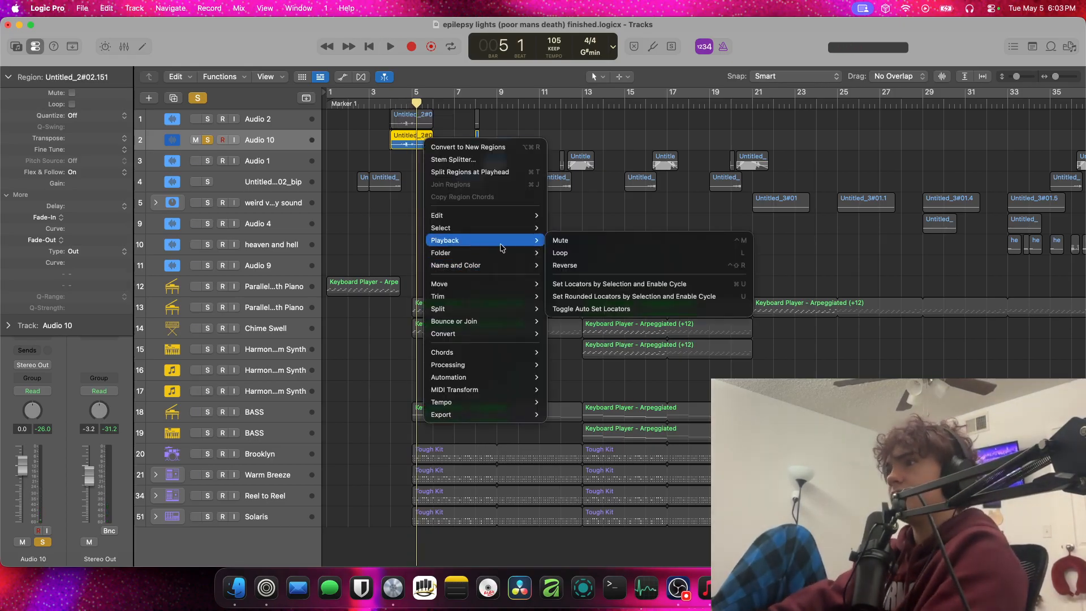
left_click(562, 264)
Bounce the first Audio 10 region in place to a new track, leaving the source and bypassing effect plug-ins
right_click(425, 136)
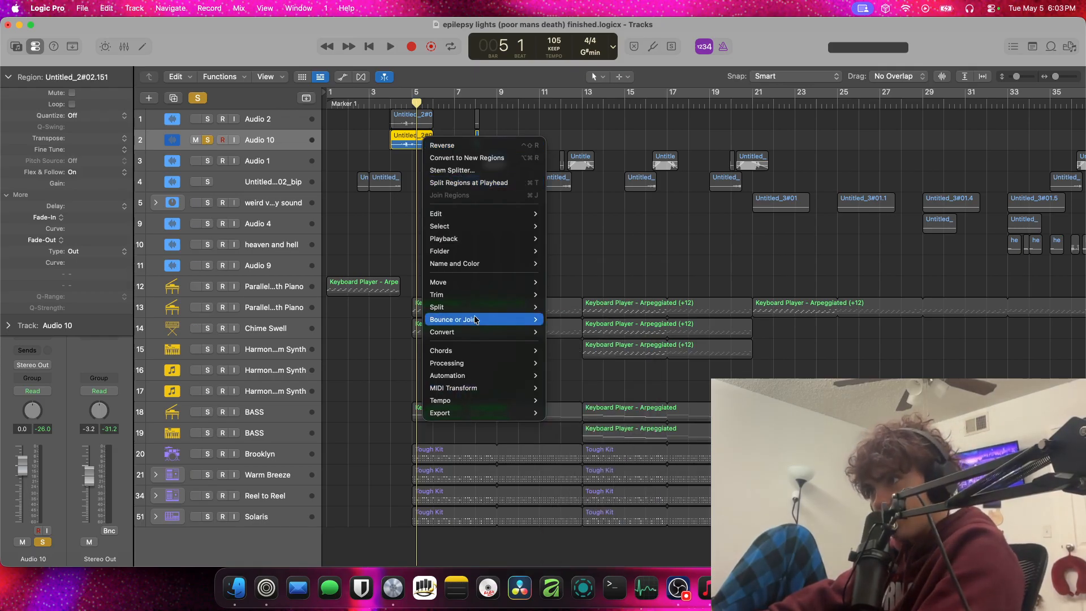
mouse_move(475, 320)
left_click(600, 320)
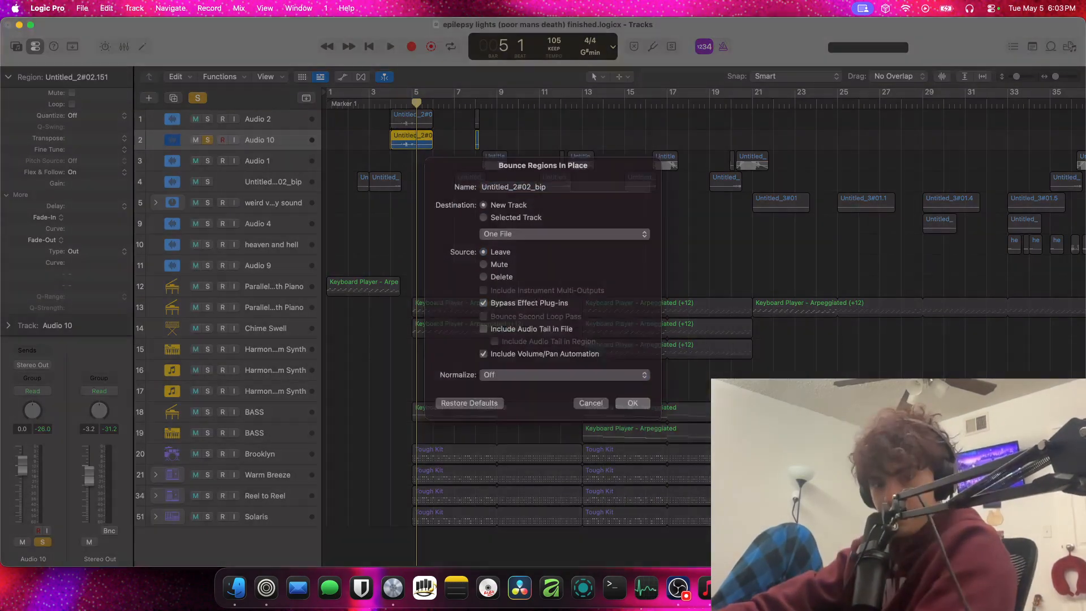
key("Return")
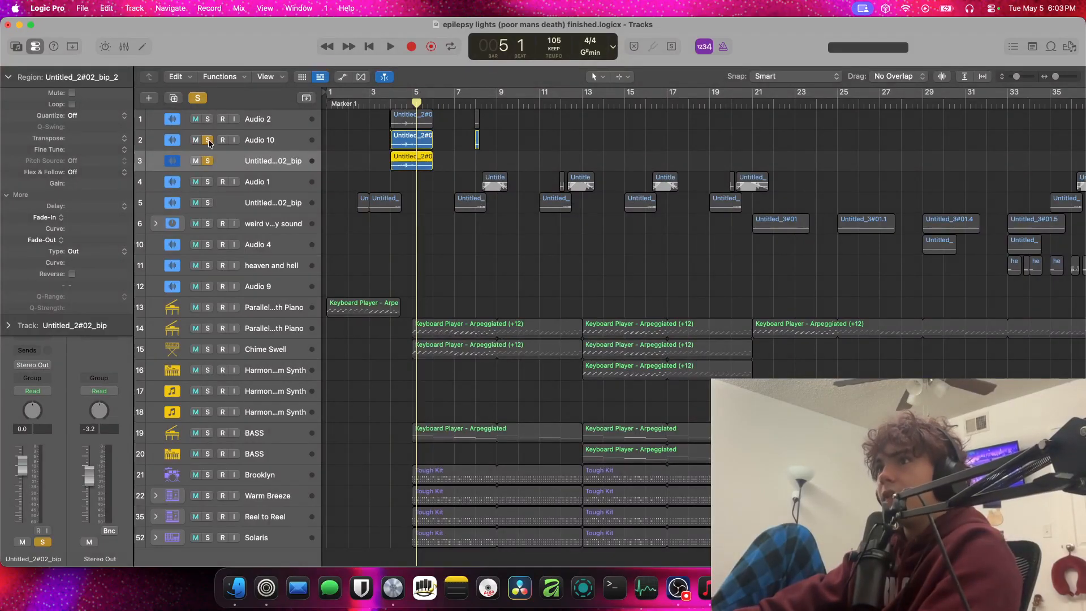
Reverse the bounced region and play it from around bar 4
right_click(414, 165)
left_click(66, 277)
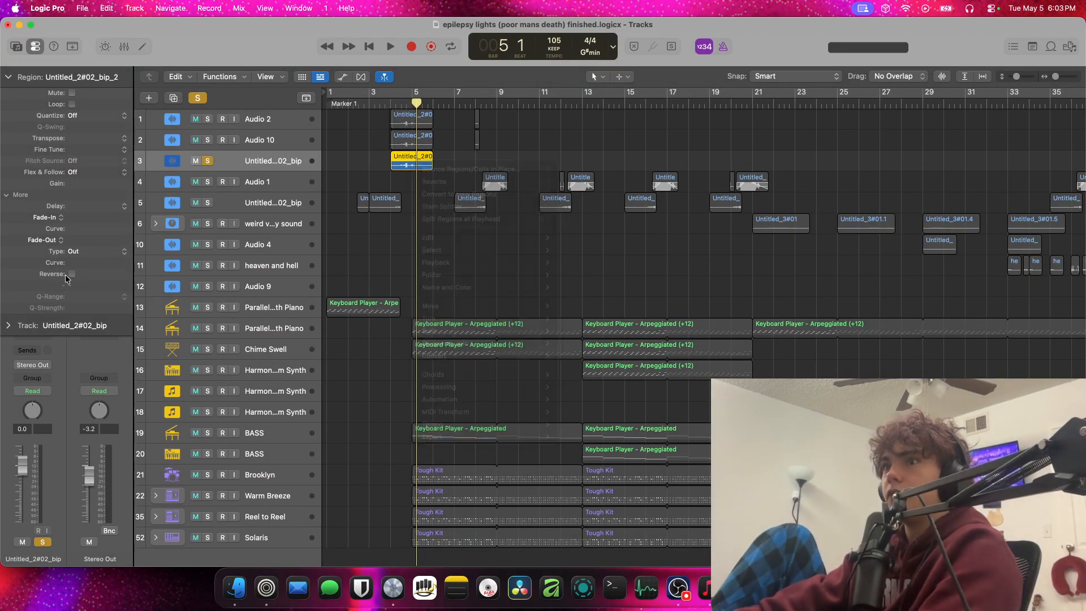
left_click_drag(420, 102, 391, 102)
key("space")
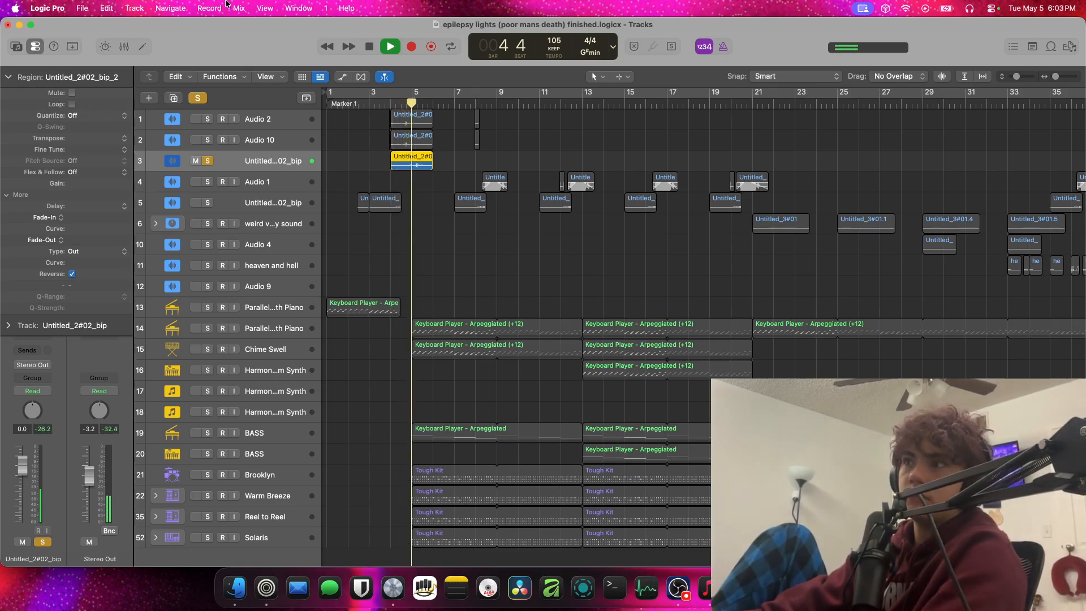
key("space")
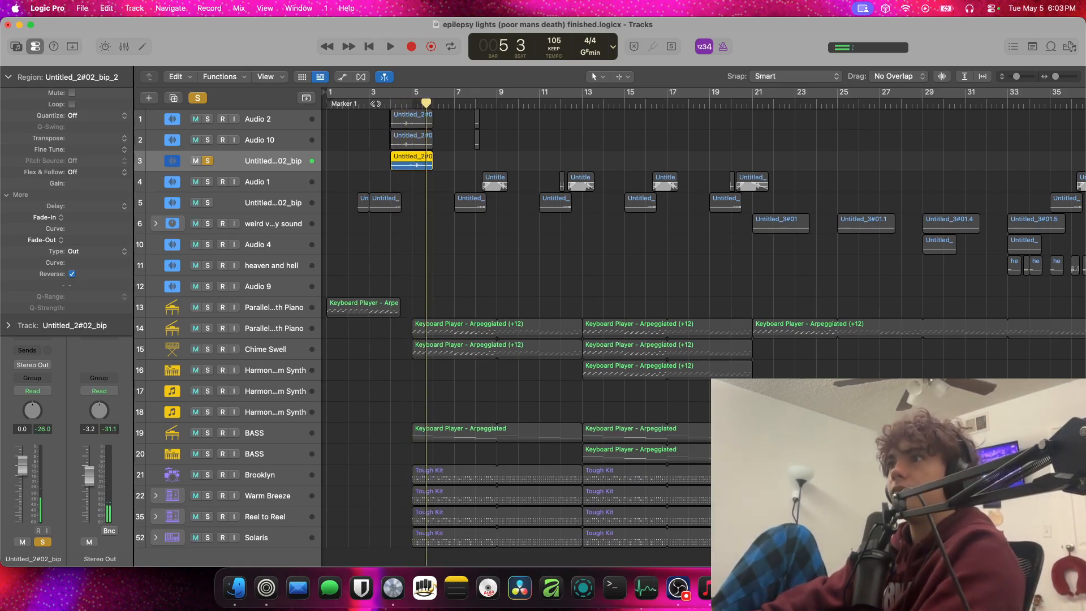
Add a mono Blue Echo effect below Distortion on the bounced track and play the reversed region from around bar 3
left_click(379, 103)
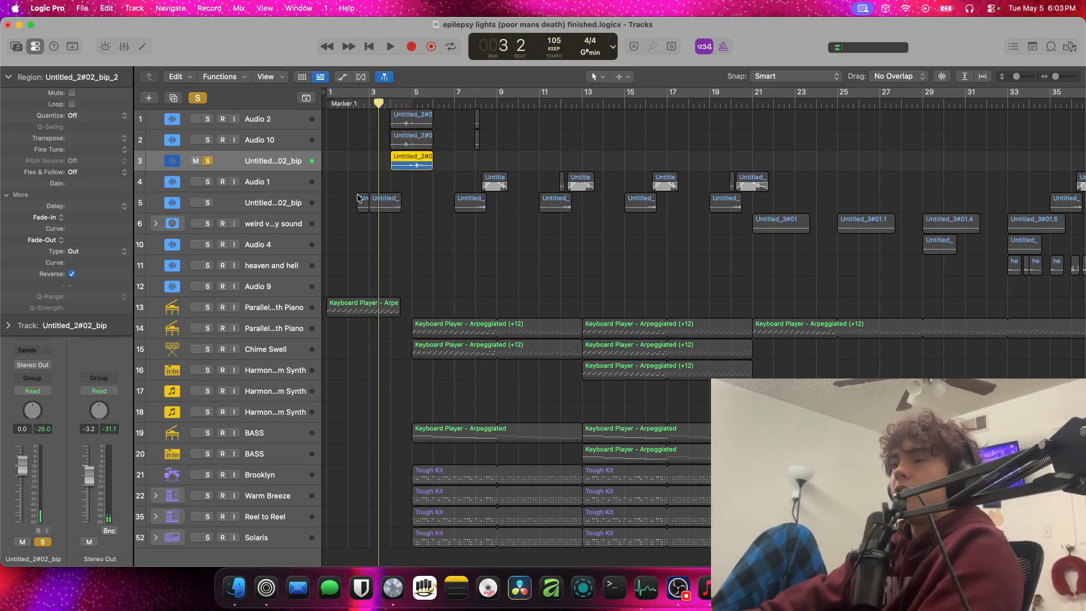
left_click(31, 75)
left_click(39, 336)
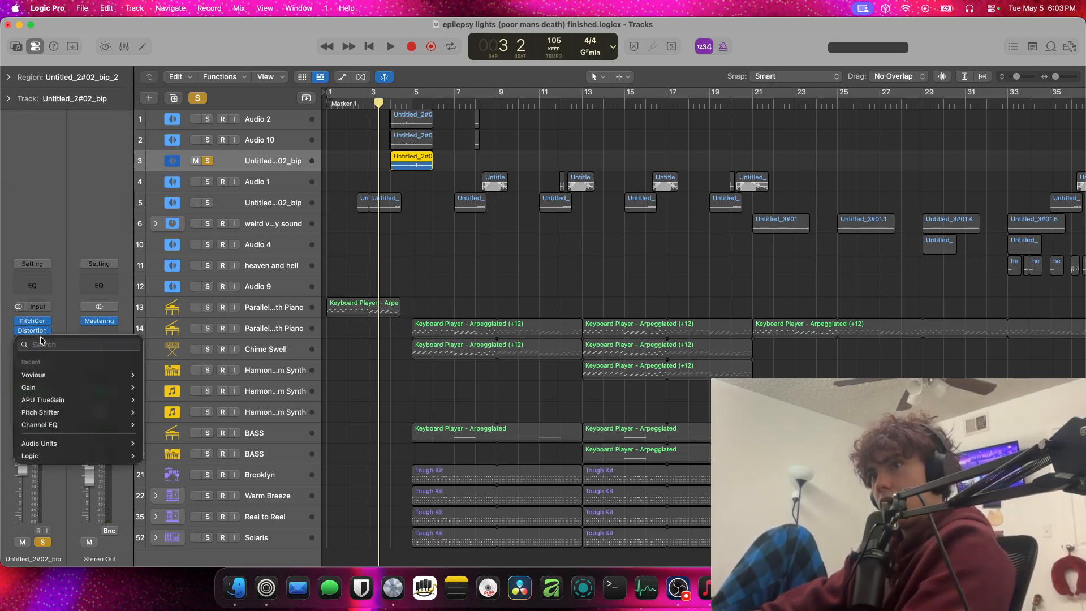
type("e")
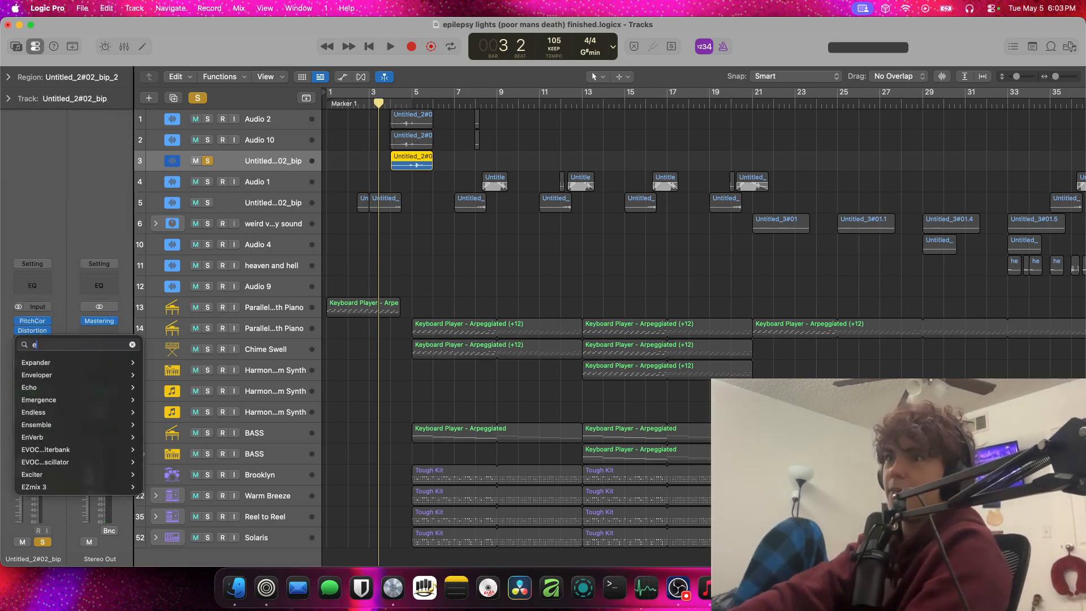
type("cho")
key("Down")
key("Down")
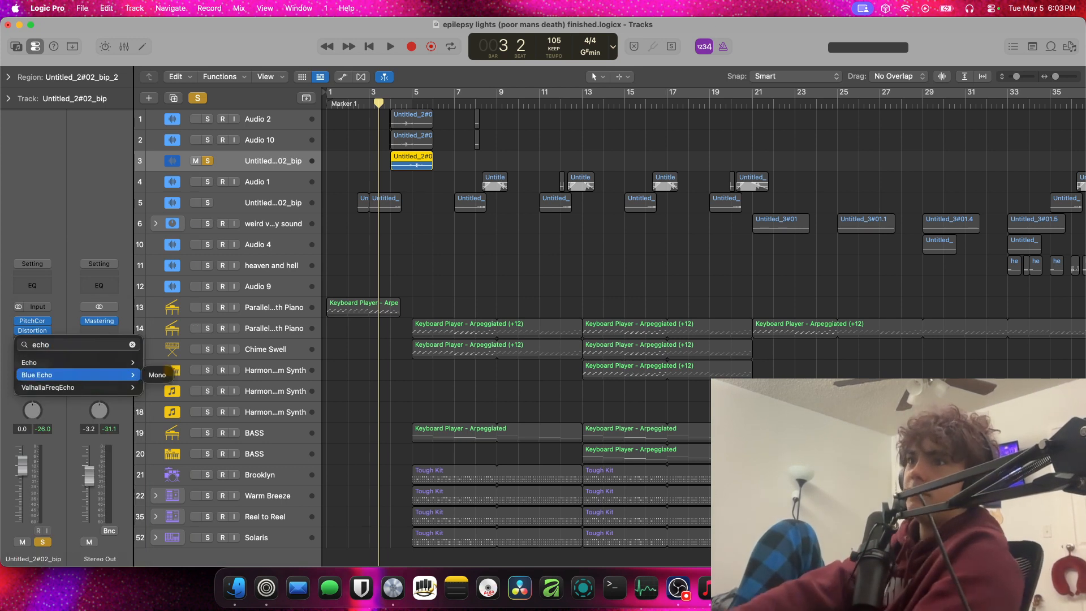
key("Return")
key("space")
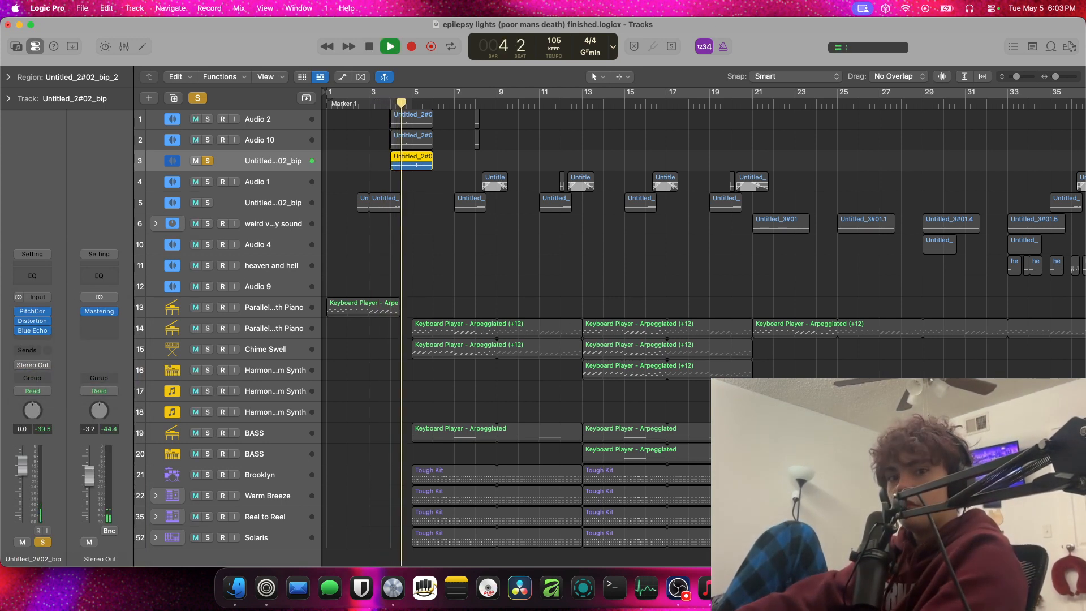
Open the Blue Echo settings on the bounced track, stop playback and return the playhead to around bar 5
left_click(34, 332)
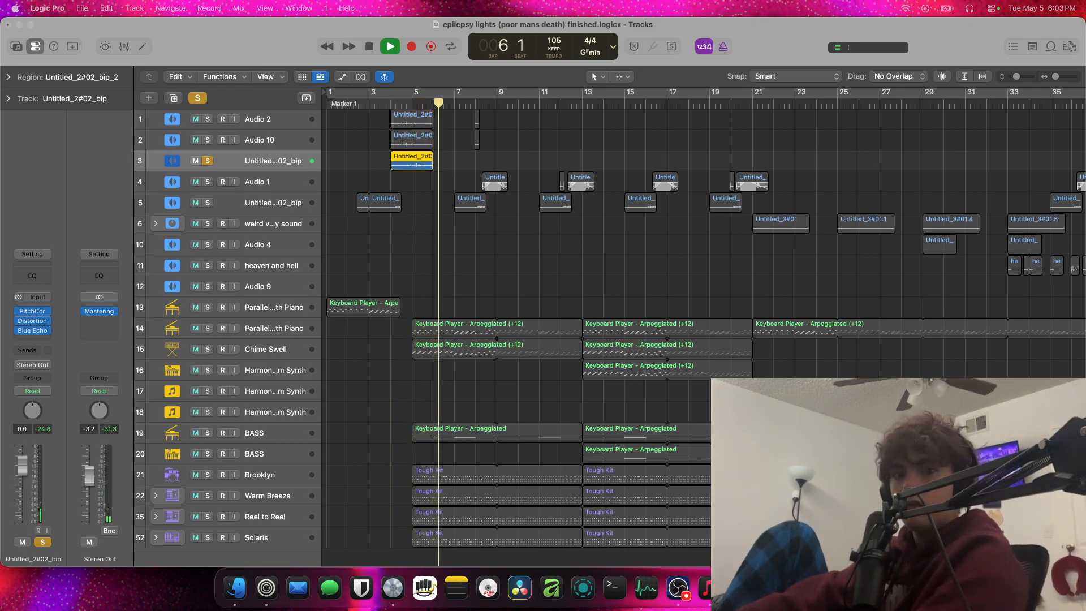
left_click_drag(667, 172, 715, 150)
key("space")
left_click(476, 142)
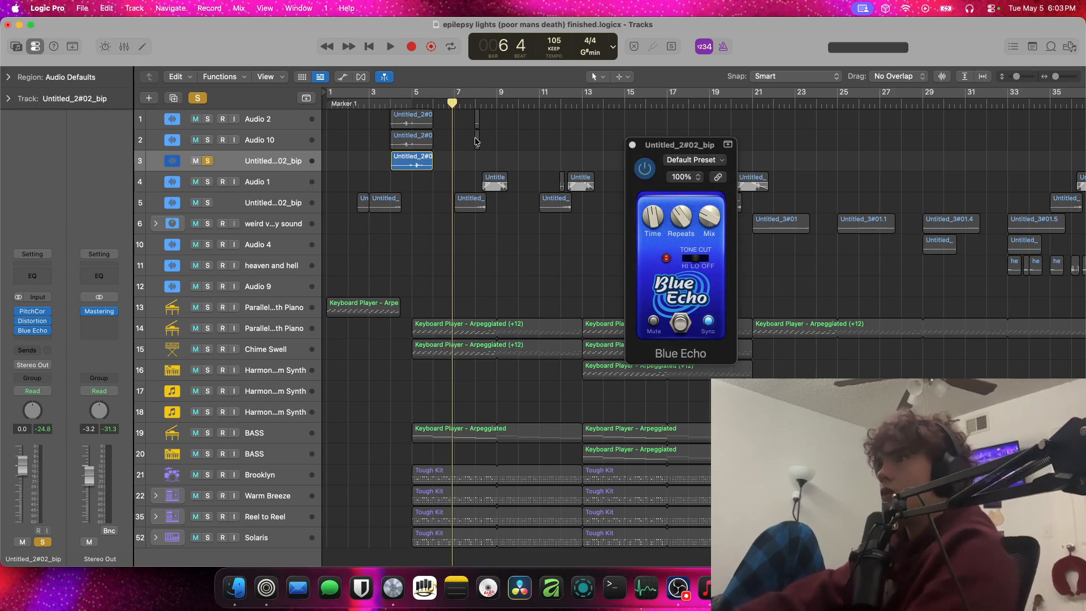
left_click(416, 104)
Adjust Blue Echo's Mix and set Repeats to 93% while replaying the reversed region from around bar 5
left_click(710, 217)
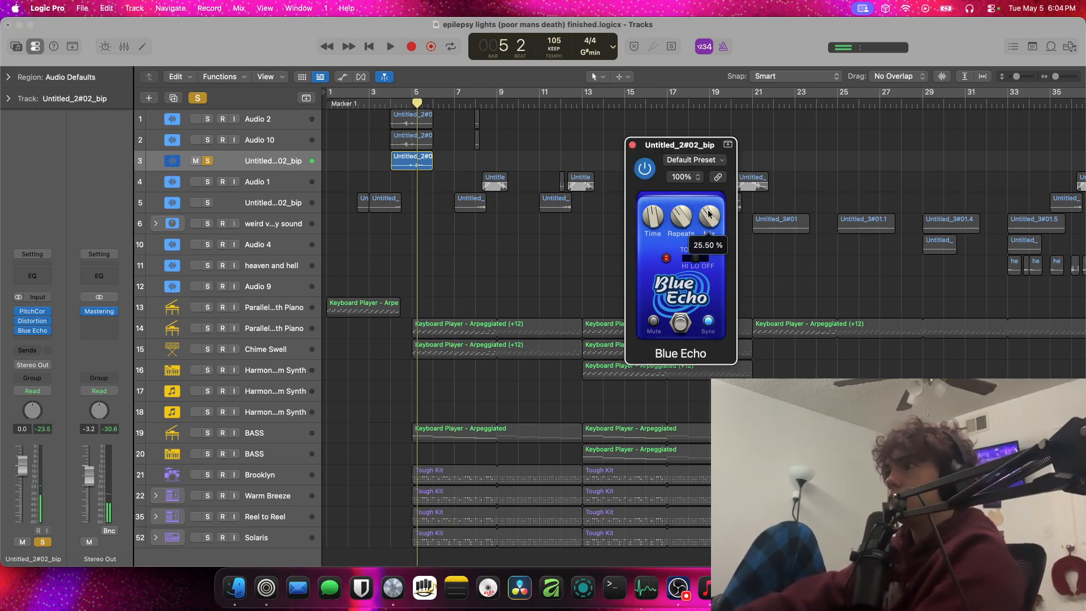
key("space")
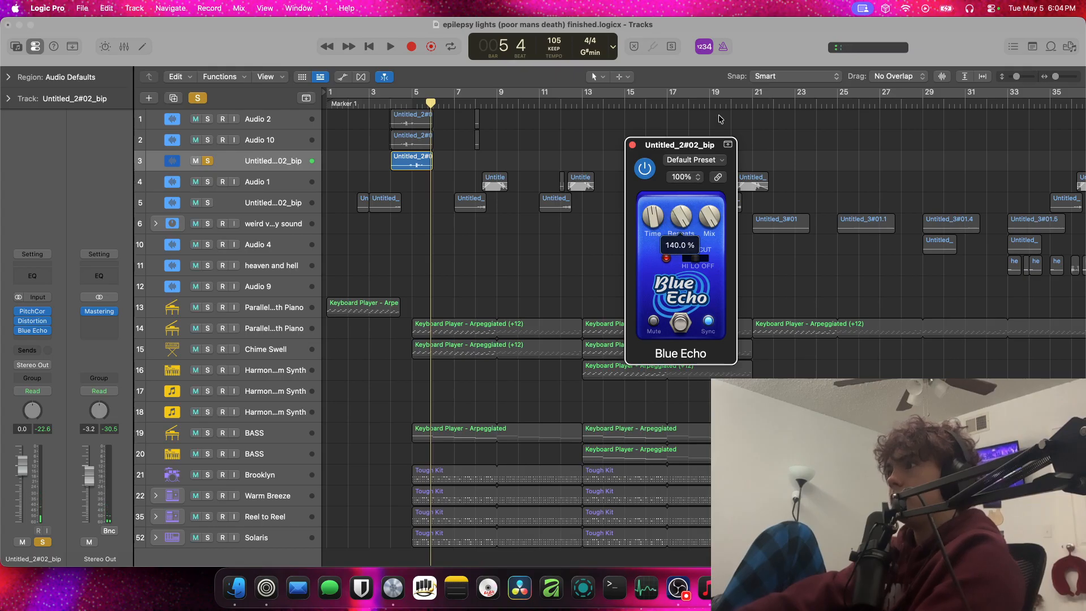
left_click(416, 104)
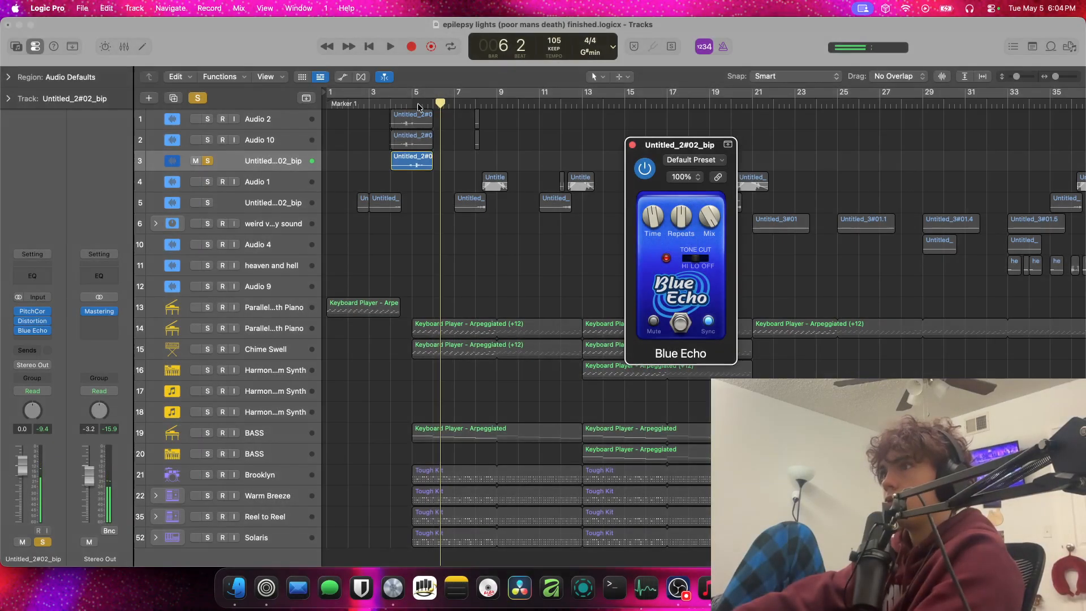
left_click(416, 104)
key("space")
key("space")
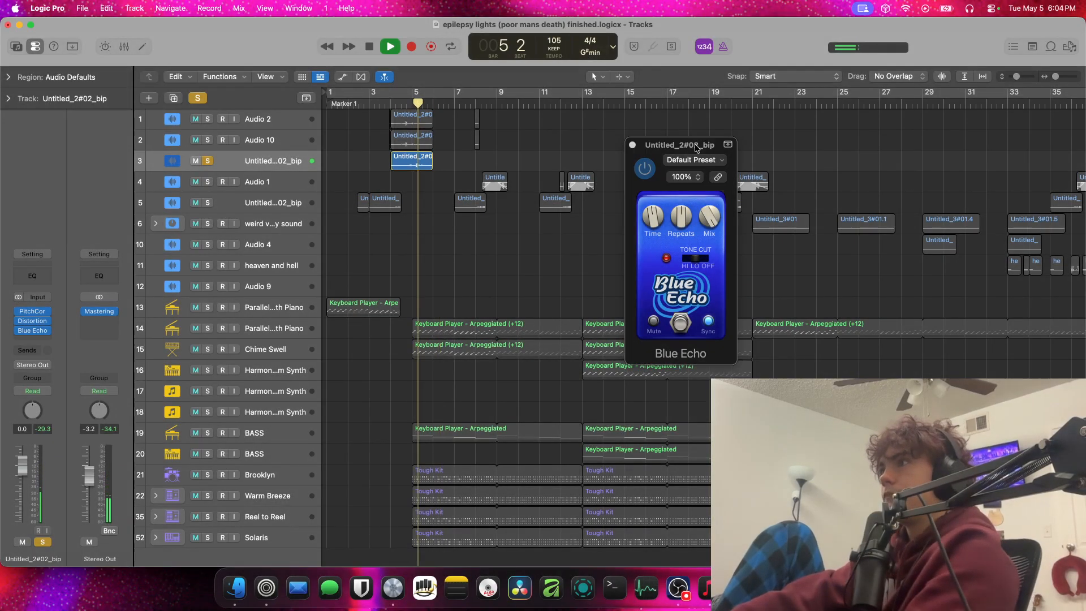
Load the Basic Echo preset in Blue Echo, enable Sync and turn up Mix while replaying from around bar 5
left_click(691, 159)
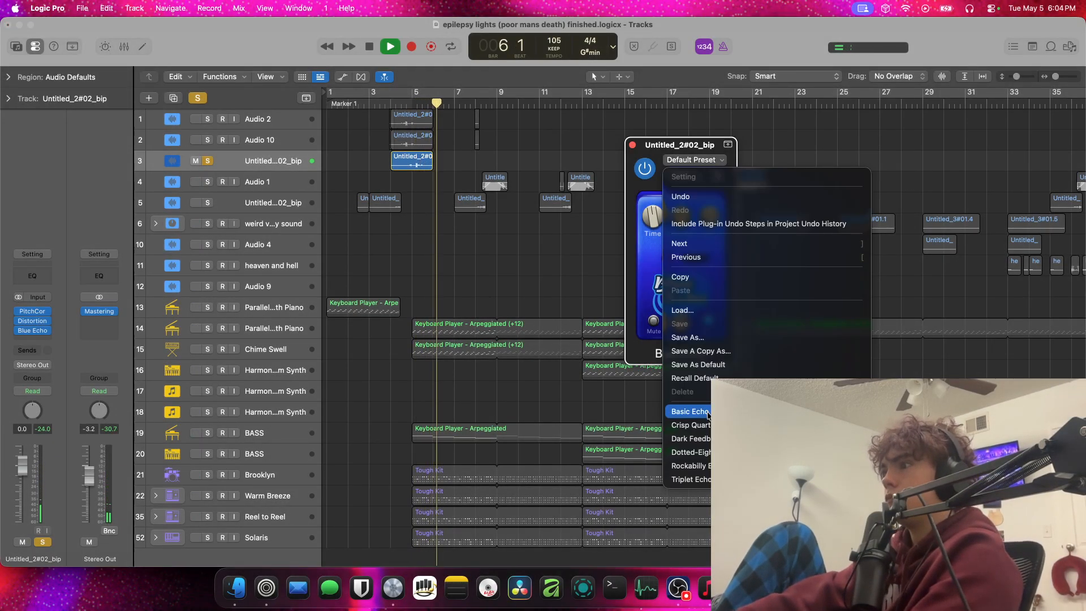
left_click(689, 411)
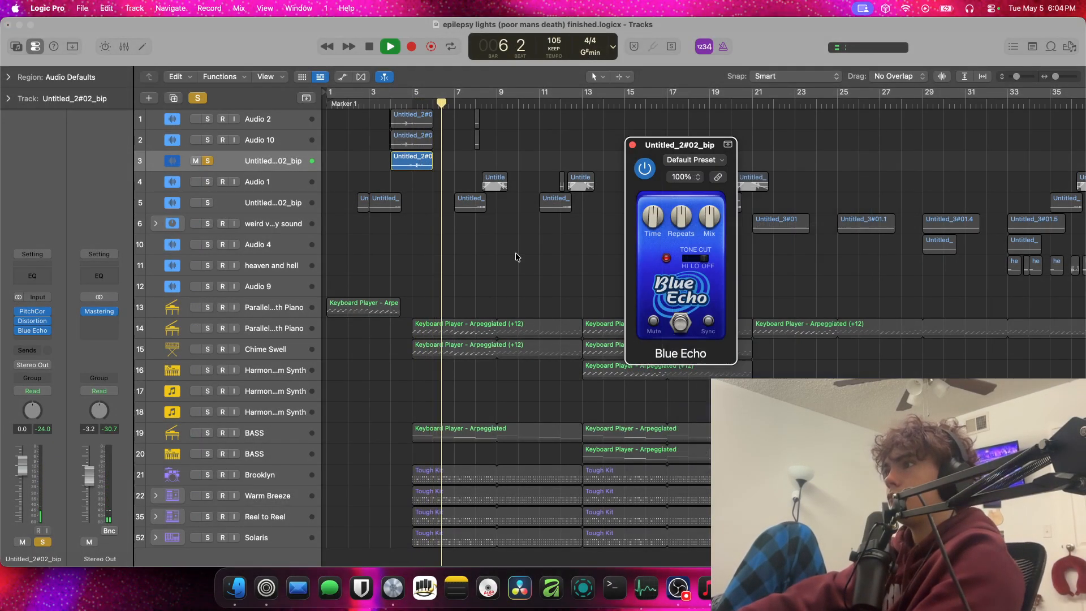
left_click(411, 104)
left_click_drag(709, 216, 711, 76)
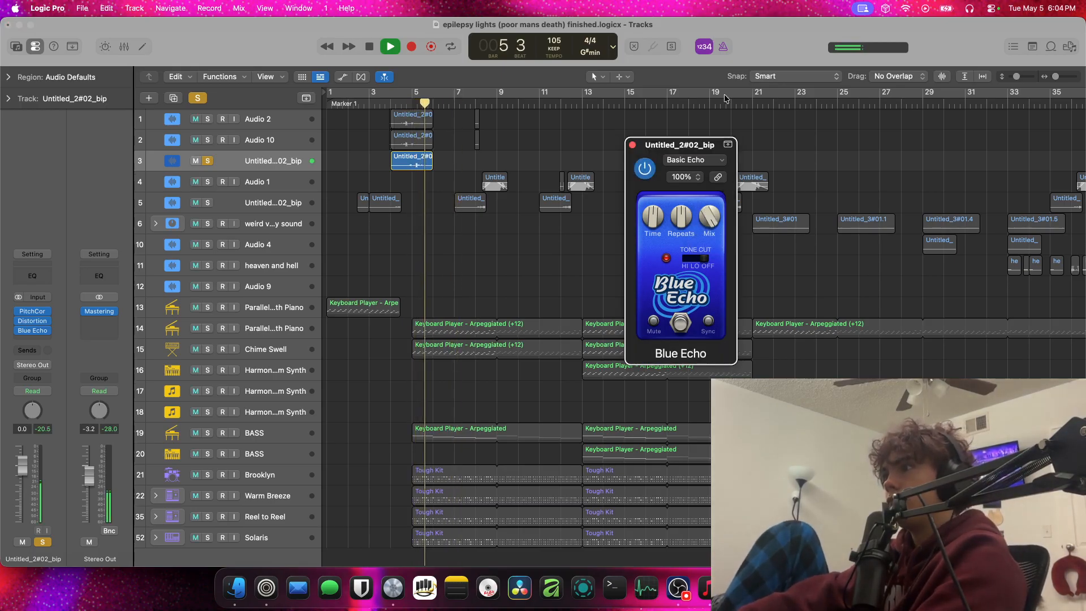
key("space")
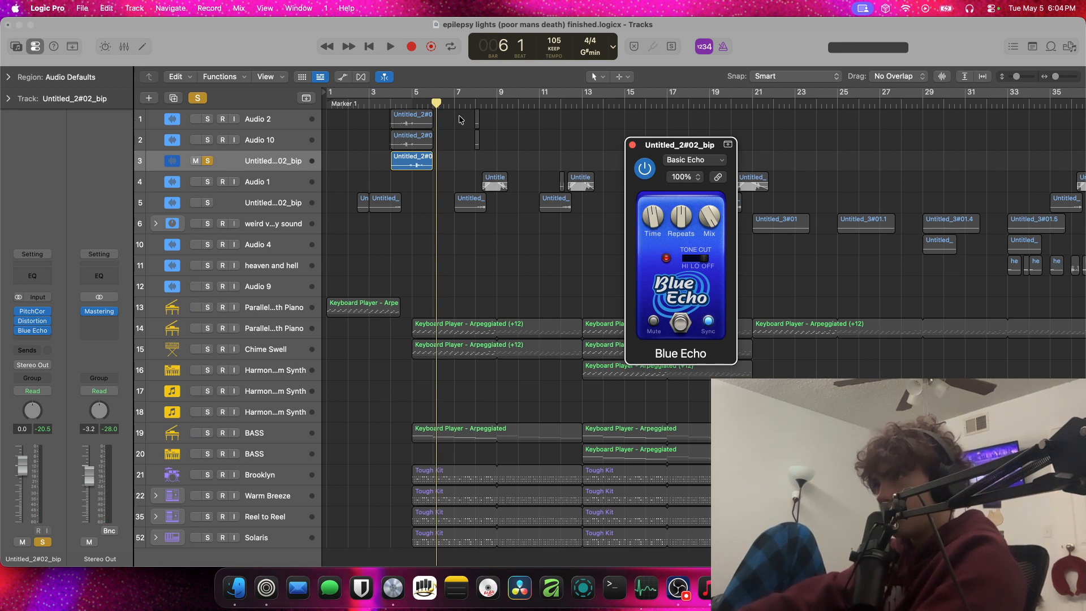
Replay the reversed region from around bar 5 and set Blue Echo's Time to 1/32d
left_click(419, 105)
key("space")
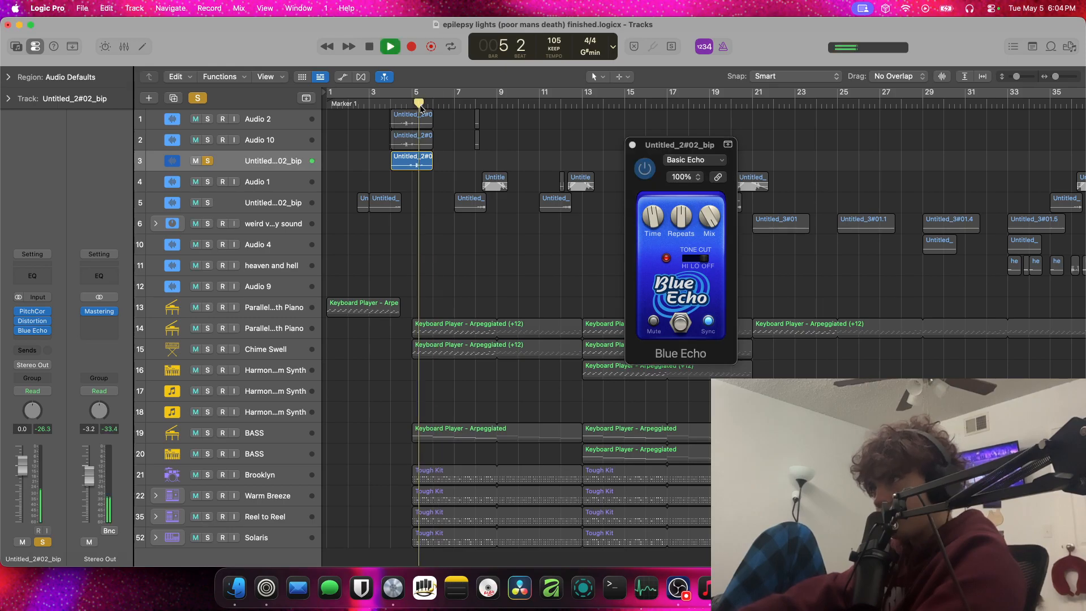
left_click(656, 216)
left_click_drag(656, 214, 657, 226)
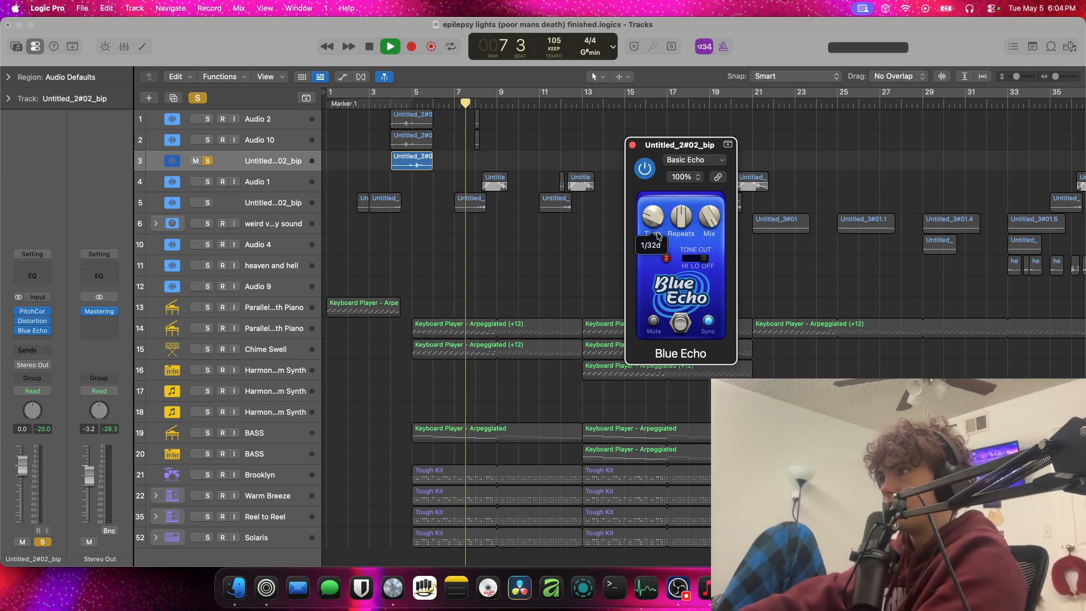
Adjust Blue Echo's Repeats and replay the reversed region from around bar 5
left_click(416, 104)
left_click_drag(687, 221, 687, 215)
left_click(417, 104)
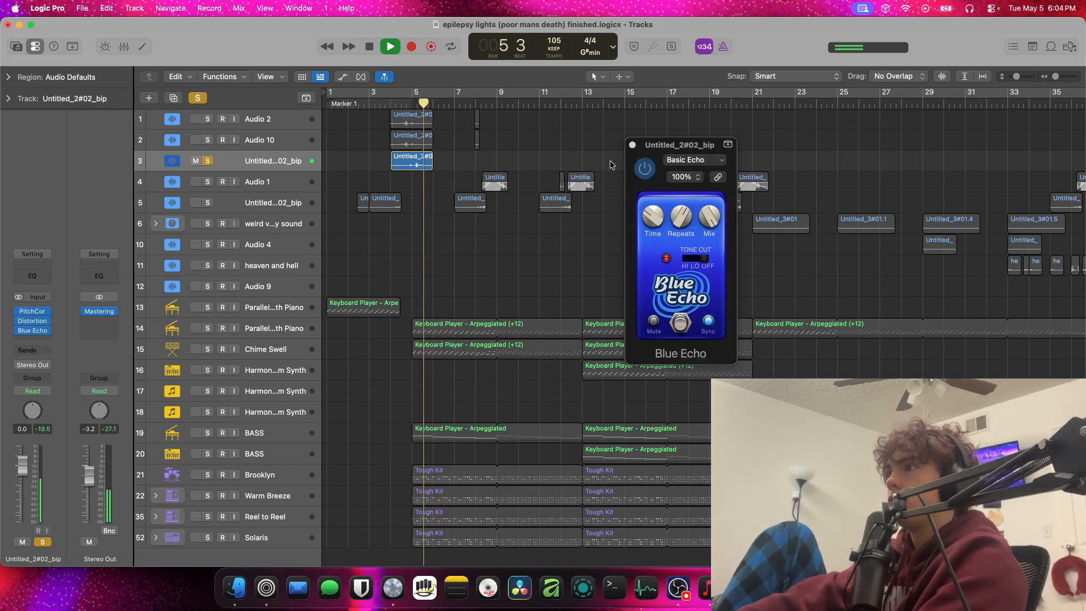
Try Blue Echo's Time at 1/8 and 1/4, replay the reversed region from around bar 5, and readjust Time
left_click(656, 208)
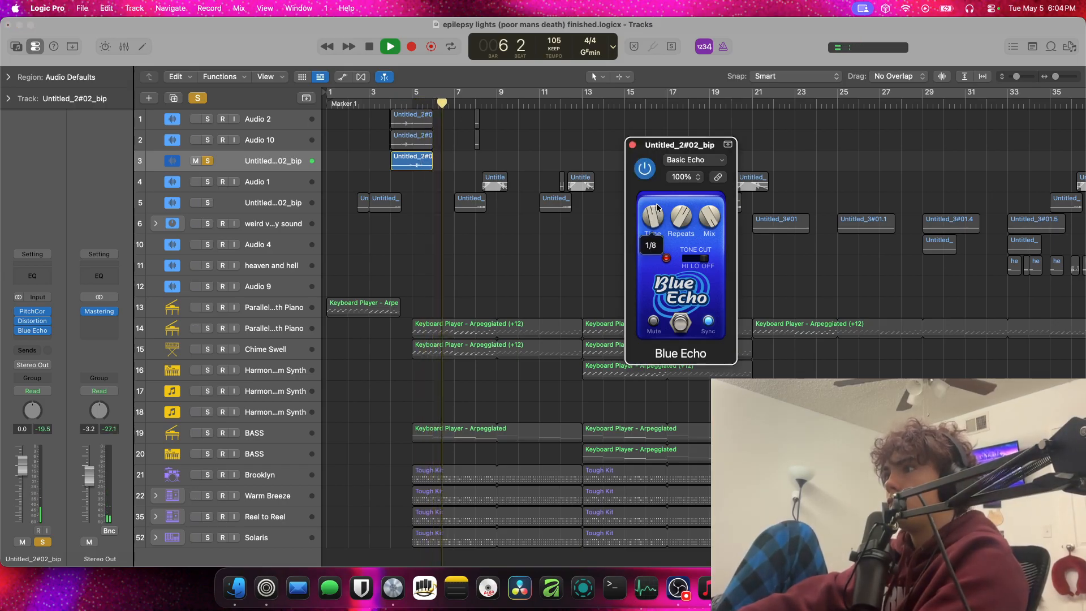
left_click_drag(656, 207, 636, 191)
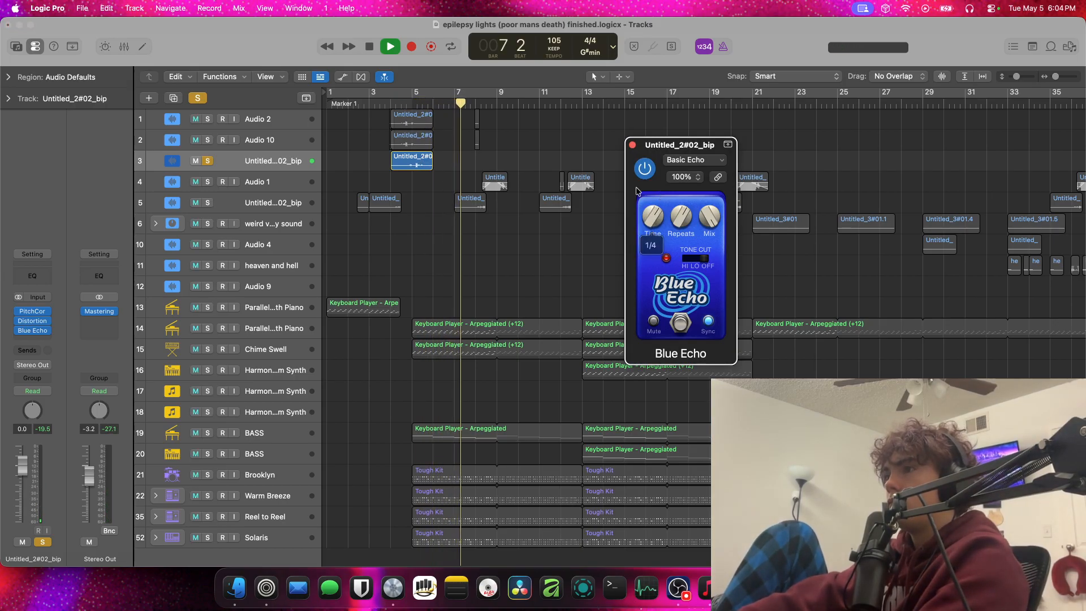
left_click(417, 104)
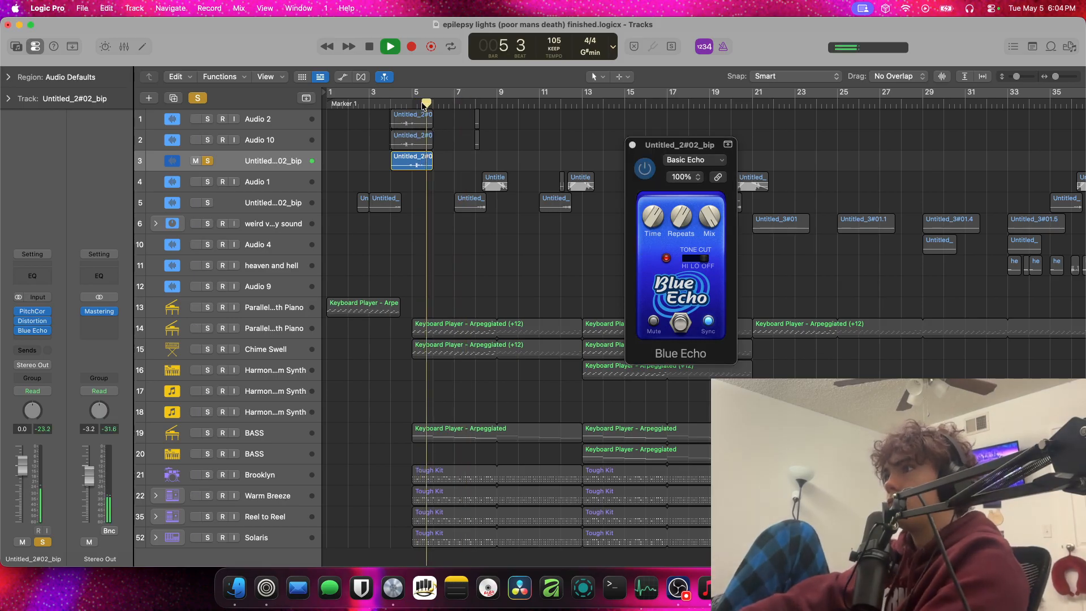
left_click(658, 221)
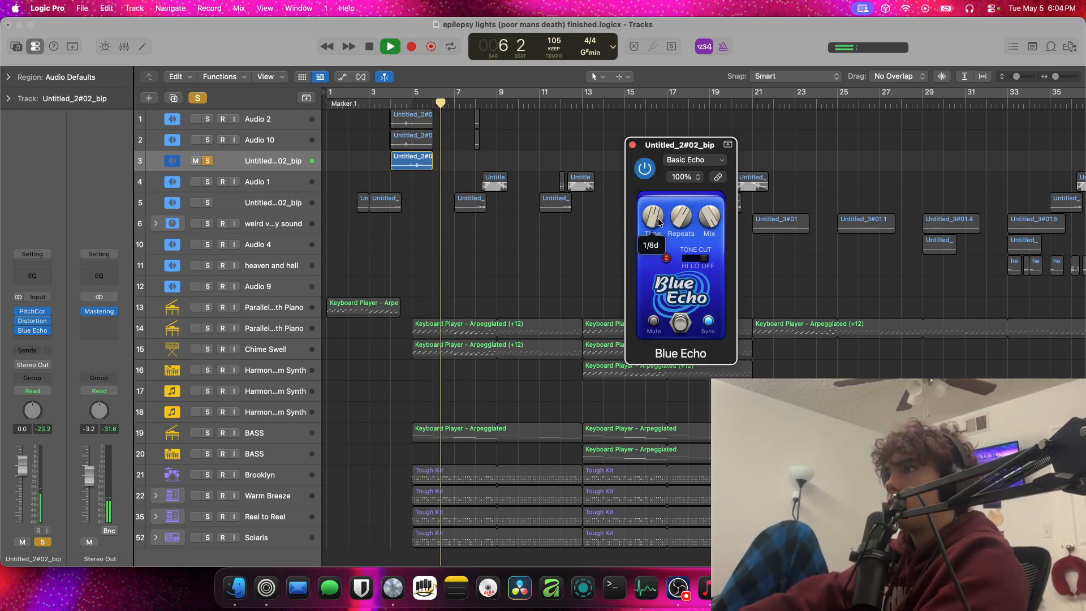
Replay the reversed region from around bar 5 and close the Blue Echo plug-in
left_click(411, 103)
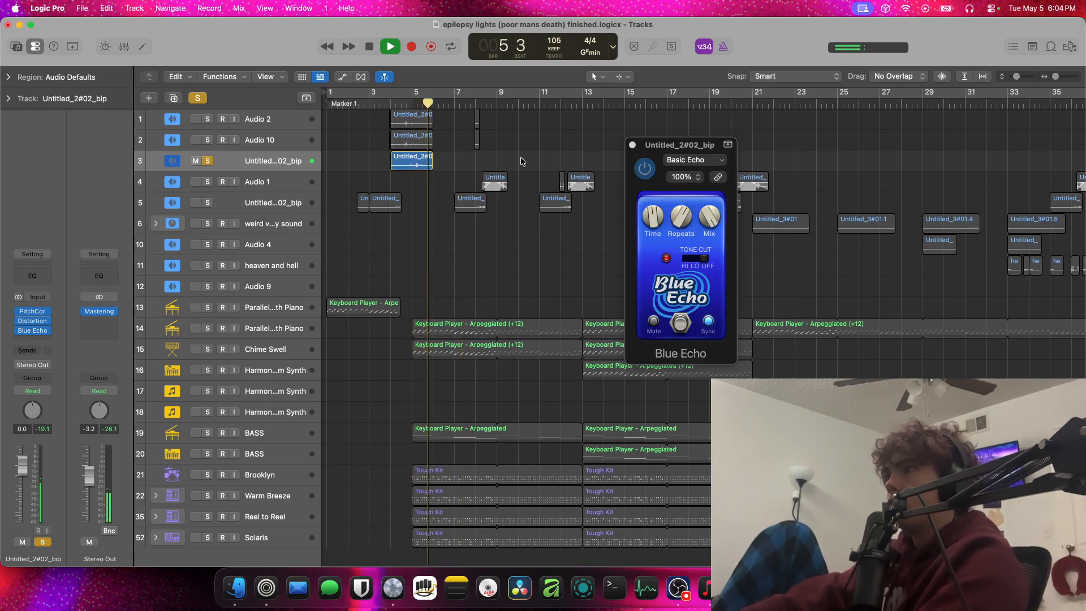
key("space")
left_click(632, 145)
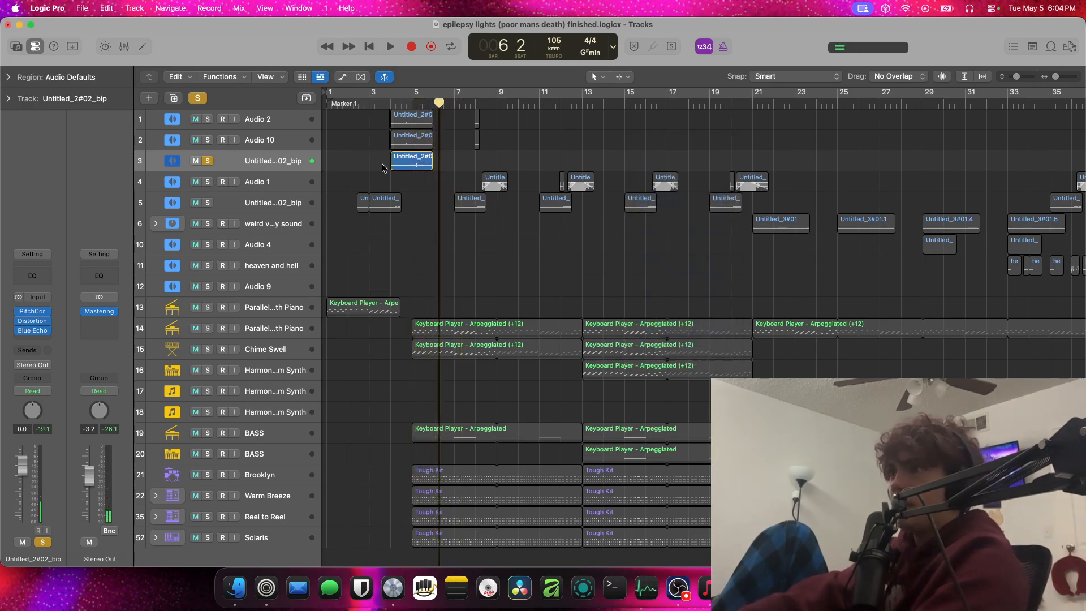
Bounce the reversed region in place to a new track, leaving the source and including the audio tail in the file
right_click(398, 163)
left_click(446, 169)
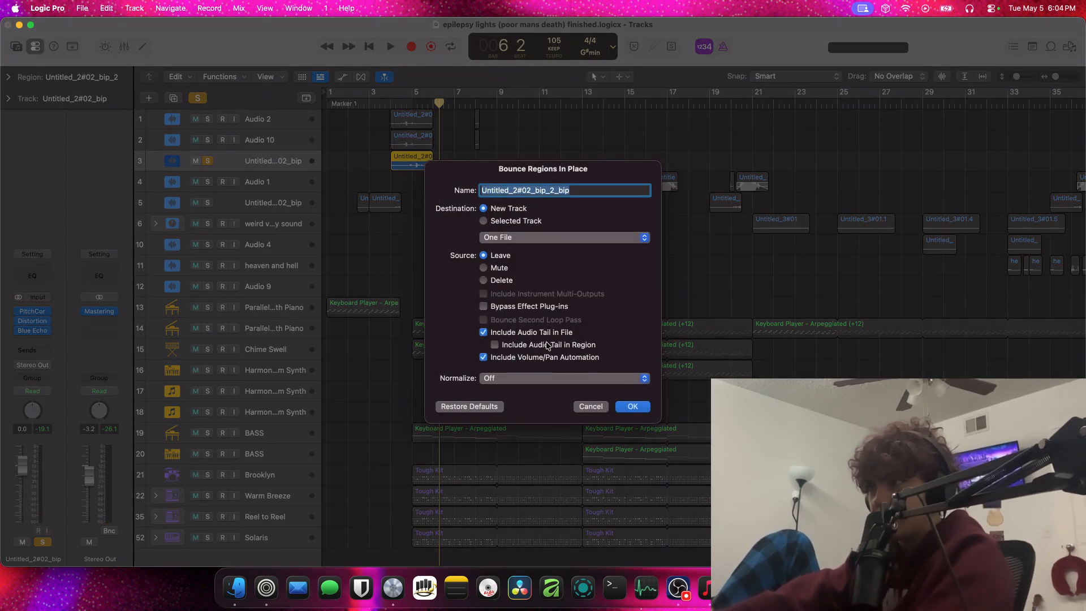
left_click(632, 407)
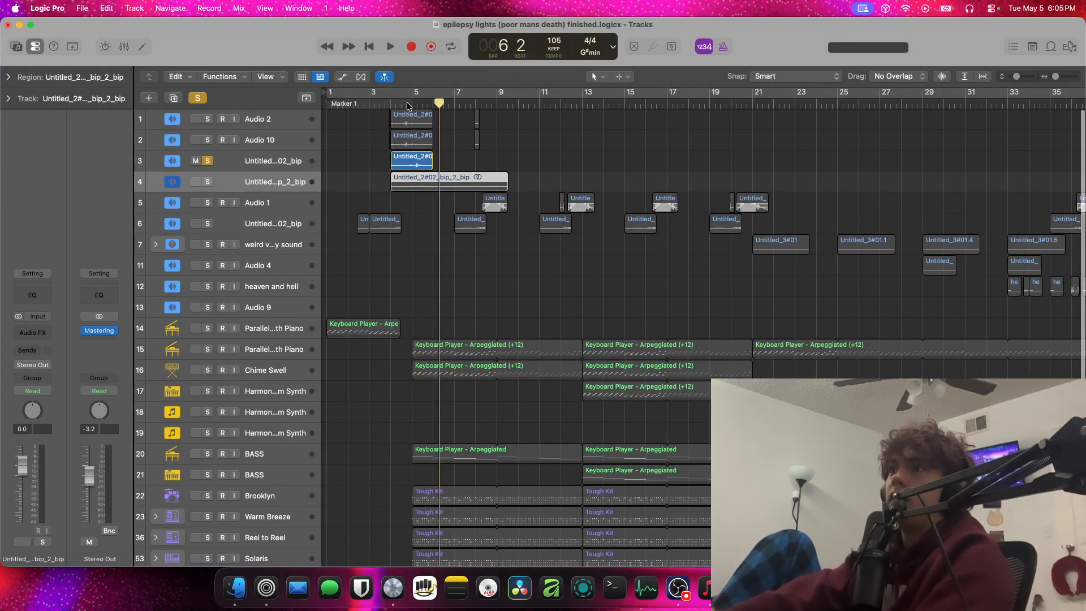
Trim the start of the bounced region to about bar 5 beat 3 and turn off solo on the source track
mouse_move(406, 104)
left_mouse_down()
mouse_move(427, 104)
mouse_move(419, 105)
left_mouse_up()
key("space")
key("space")
scroll(417, 115, "down", 2)
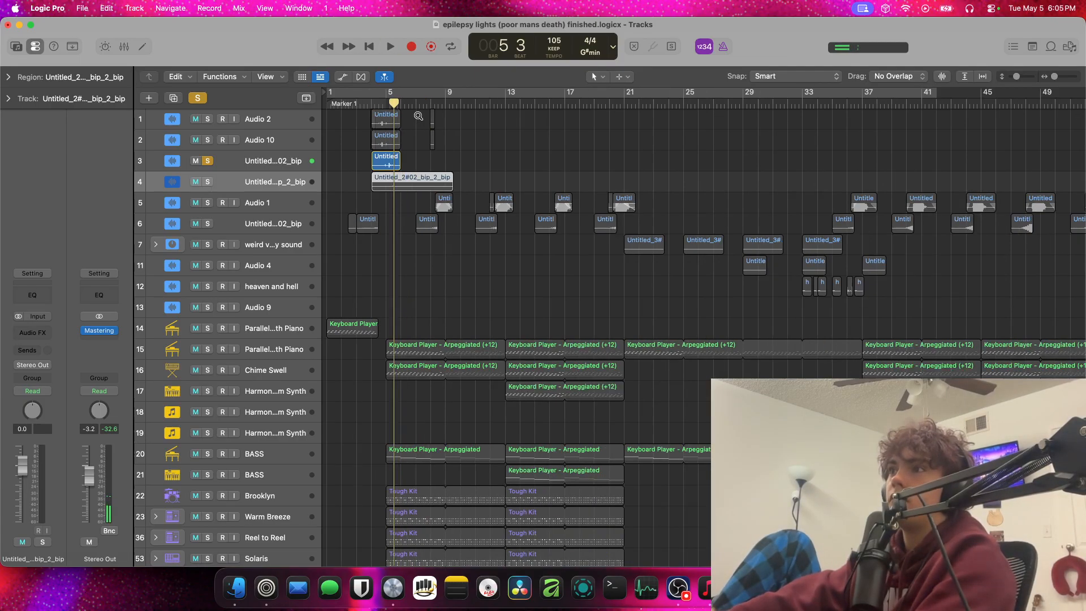
scroll(409, 116, "up", 5)
scroll(404, 113, "up", 4)
scroll(415, 238, "left", 3)
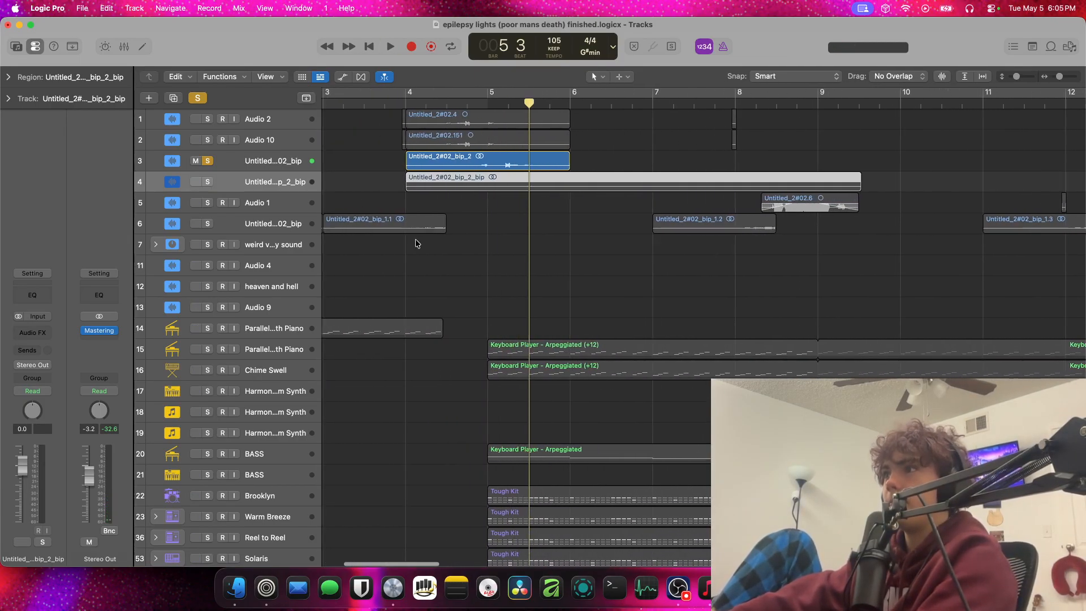
left_click_drag(408, 188, 531, 190)
left_click(207, 161)
scroll(209, 162, "down", 1)
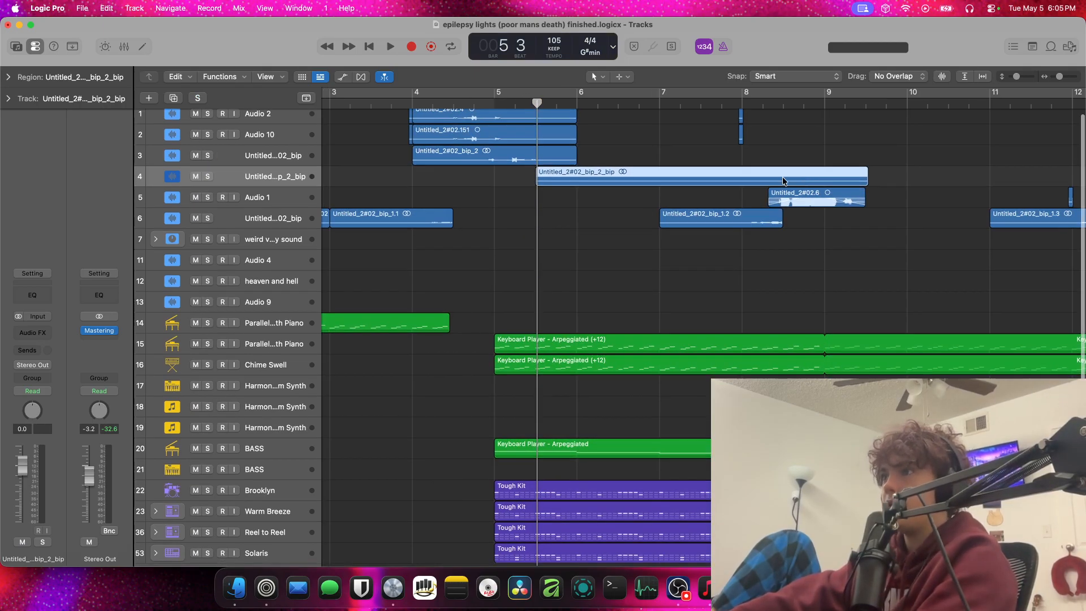
Reverse the bounced region and move it to start at bar 1
right_click(783, 179)
left_click(810, 196)
scroll(810, 200, "left", 5)
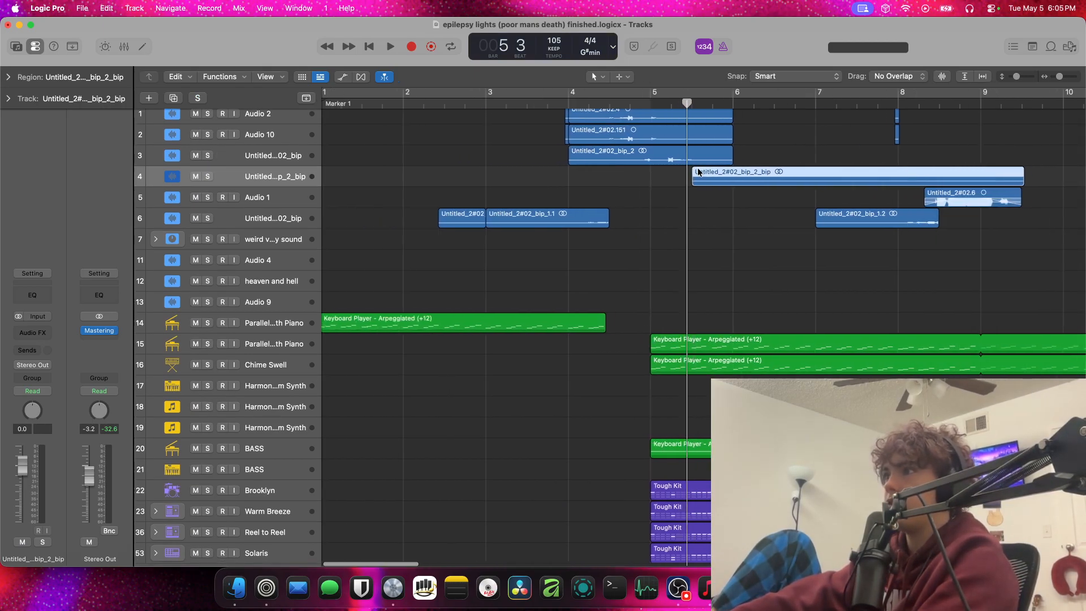
left_click_drag(874, 172, 467, 171)
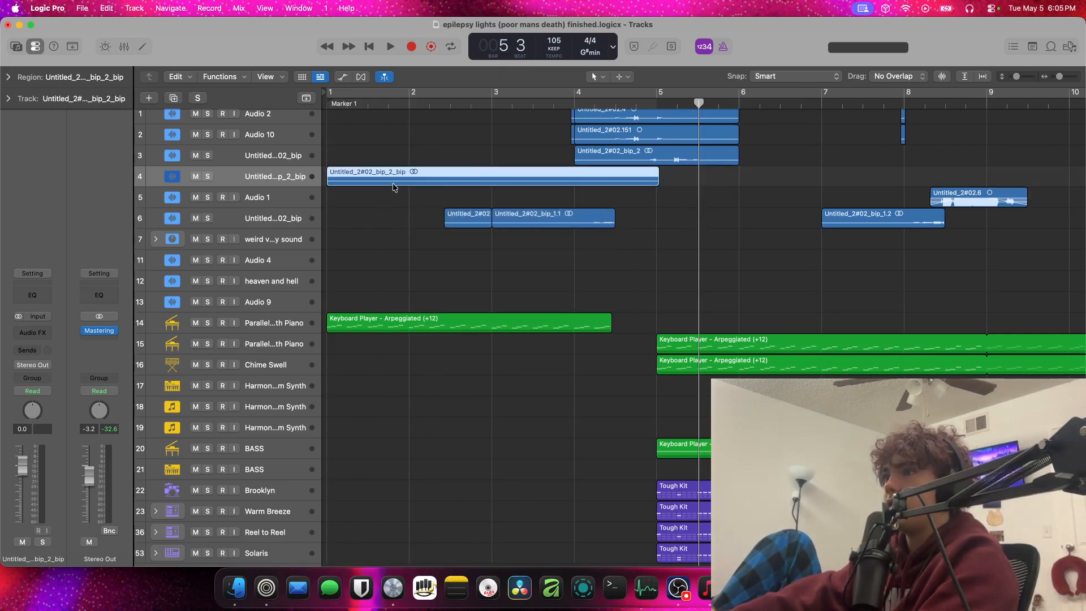
Set the bounced region's gain to +14.3 dB and shorten it to span bars 1 to 4
left_click(14, 80)
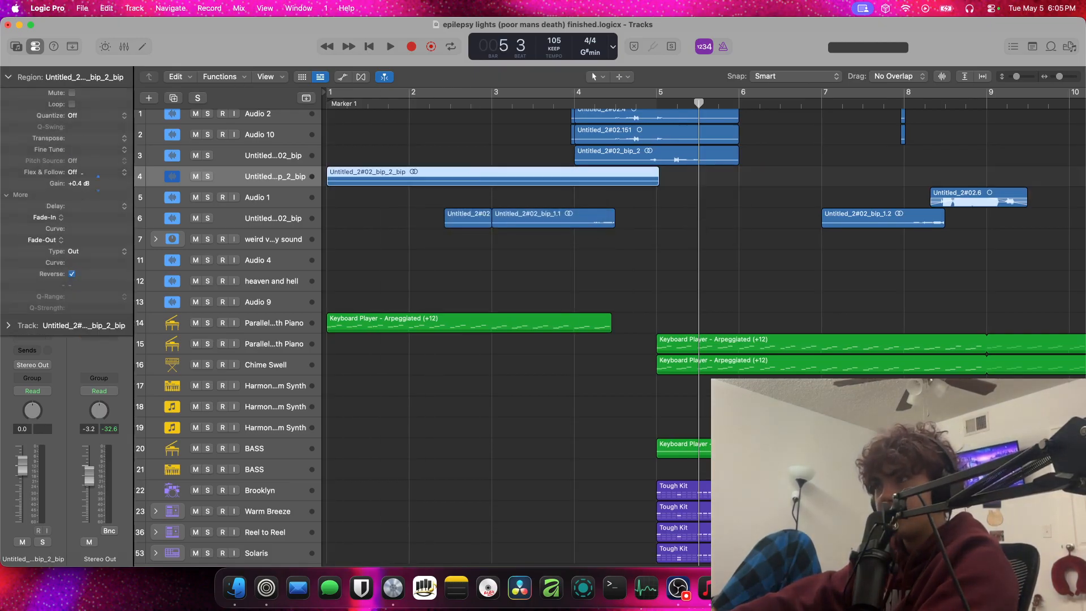
left_click_drag(332, 181, 378, 182)
Mute the track with the existing reversed vocal regions and play the project from around bar 3
left_click(195, 219)
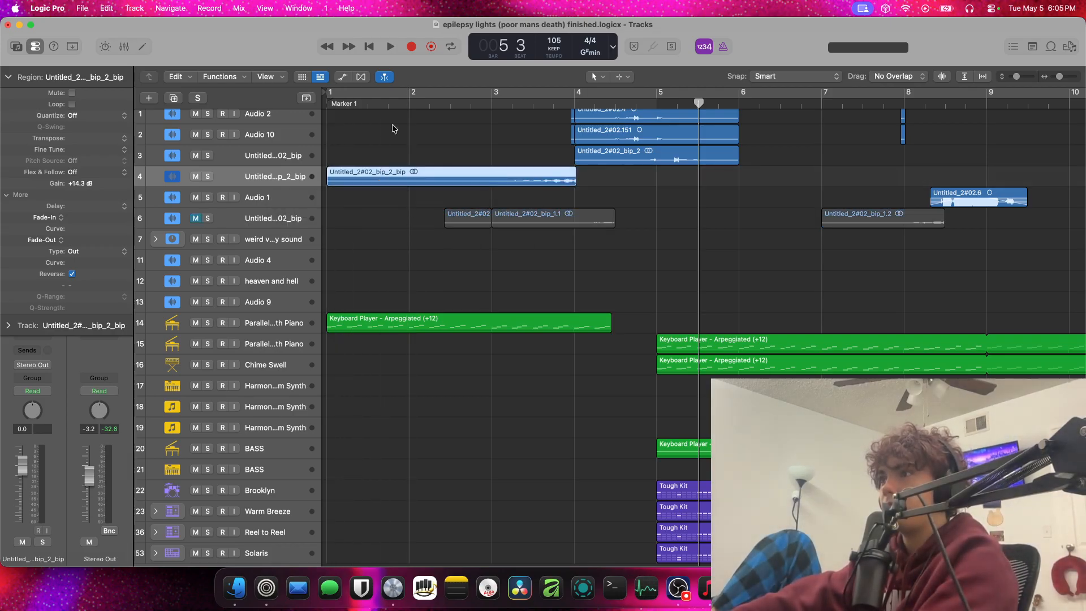
left_click(483, 102)
key("space")
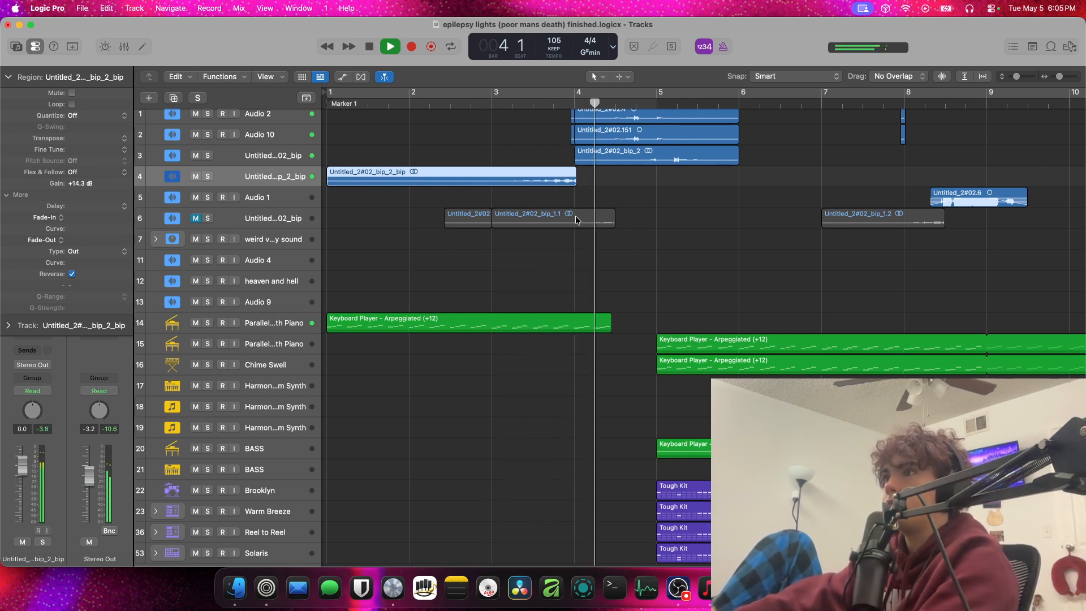
scroll(608, 146, "up", 1)
key("space")
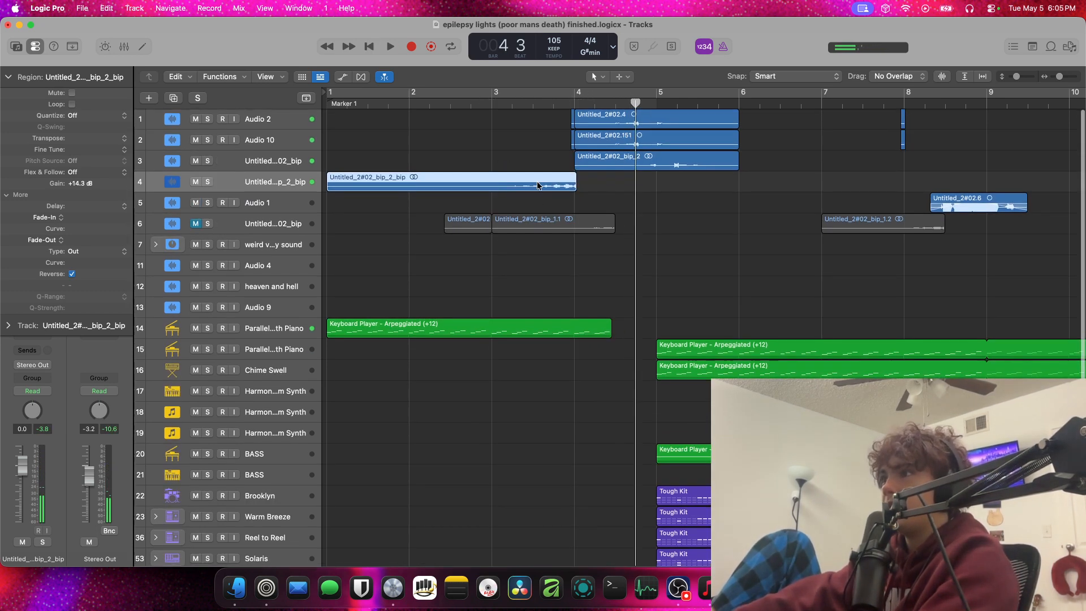
Move the bounced region to start at bar 1 beat 3 and play it from around bar 3
left_click_drag(537, 185, 579, 184)
left_click(513, 102)
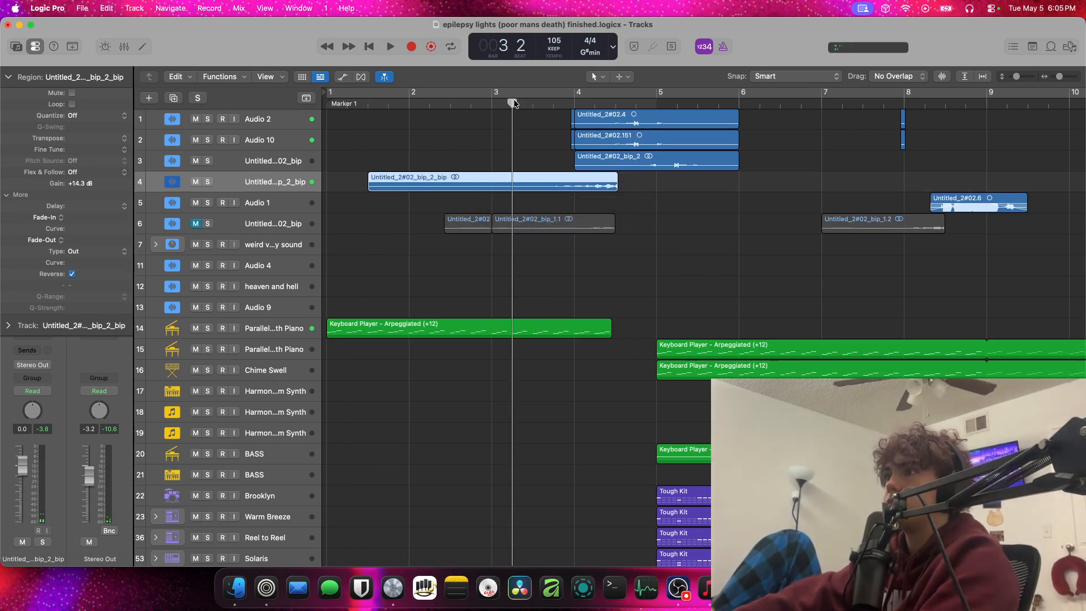
key("space")
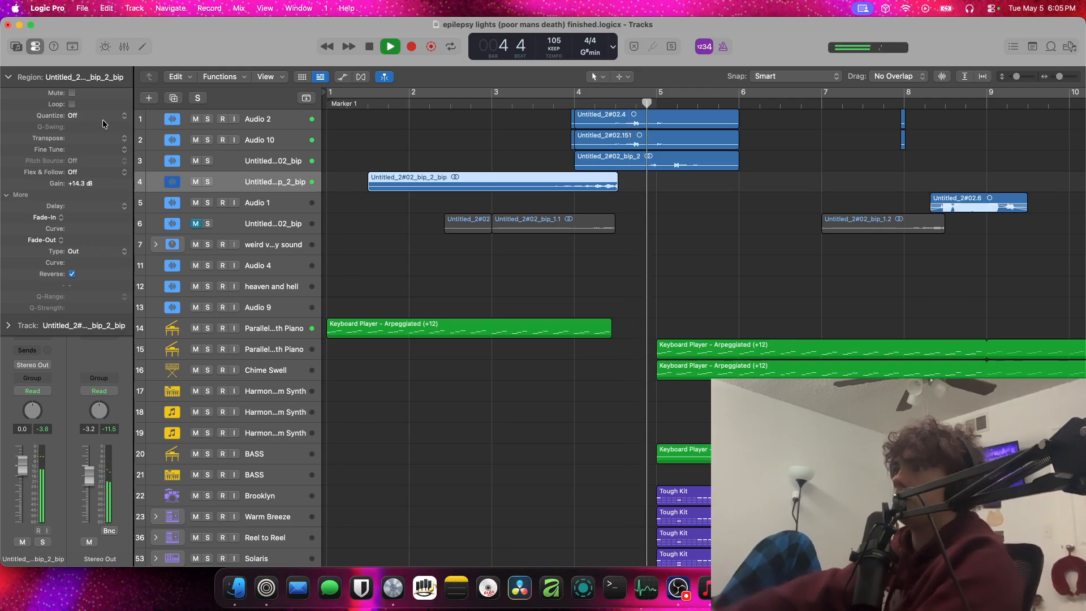
key("space")
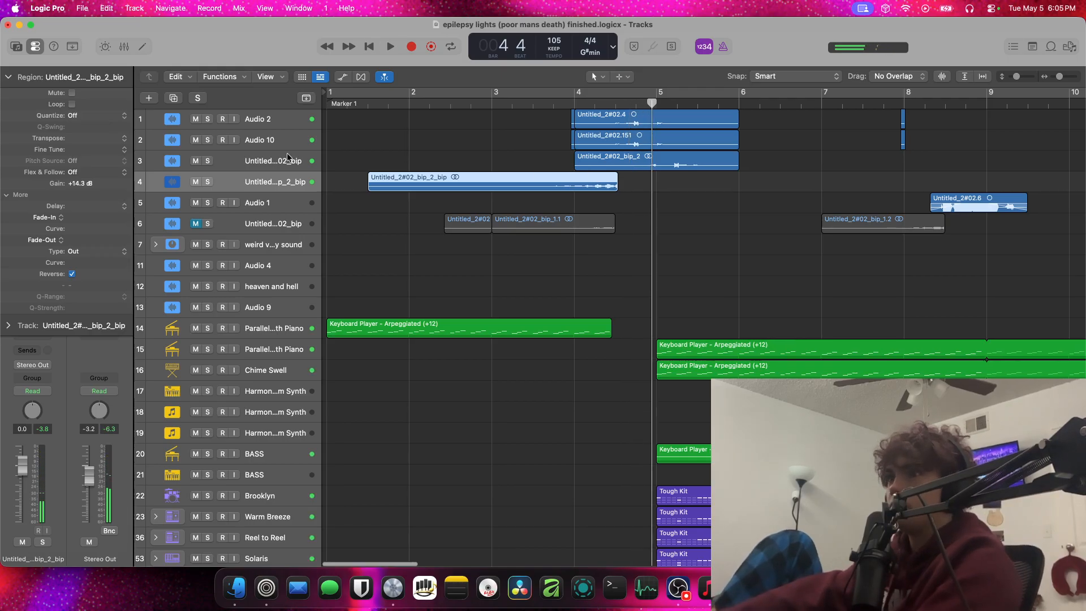
Delete the source region Untitled_2#02_bip_2 together with its track
left_click(594, 164)
key("space")
key("space")
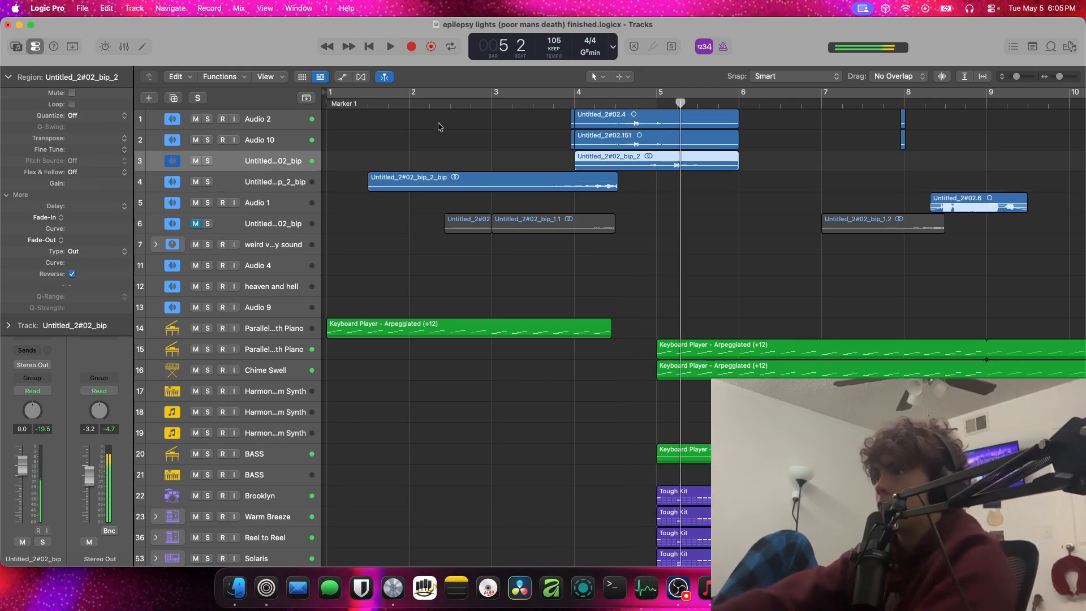
key("Delete")
key("Delete")
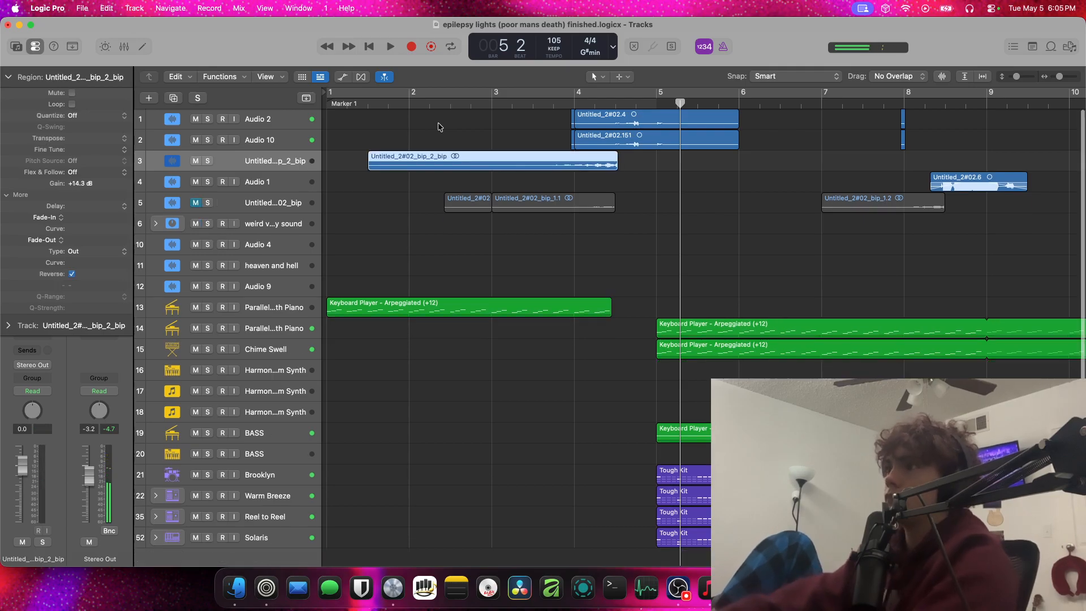
Play from around bar 4 and delete the Audio 10 track together with its regions
left_click(570, 106)
key("space")
left_click(286, 139)
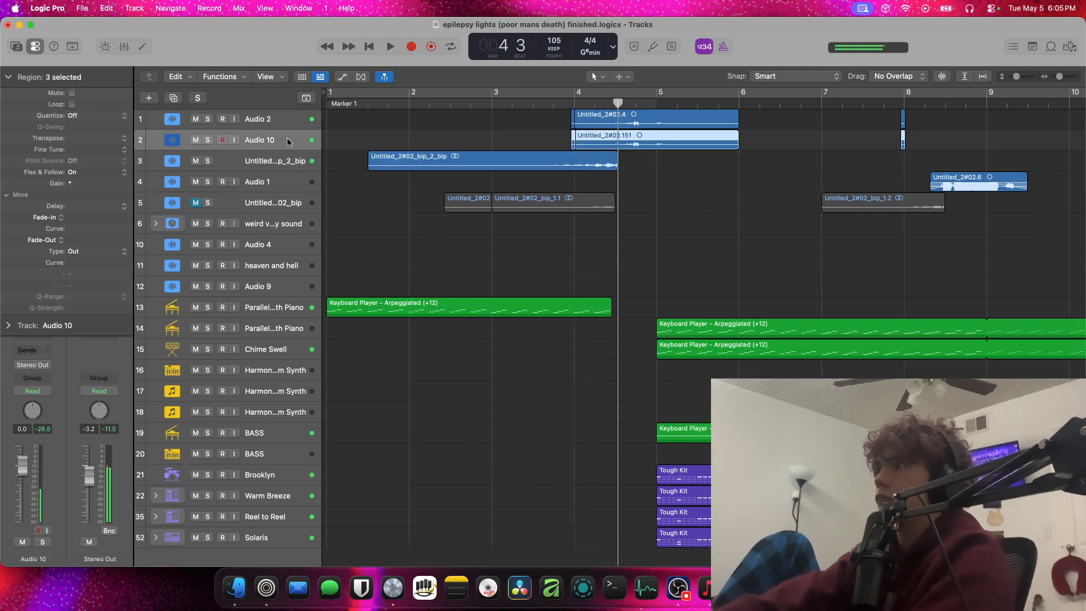
key("space")
key("Delete")
key("Delete")
Listen to the bounced region leading into the Audio 2 vocal, replaying from around bar 4
key("space")
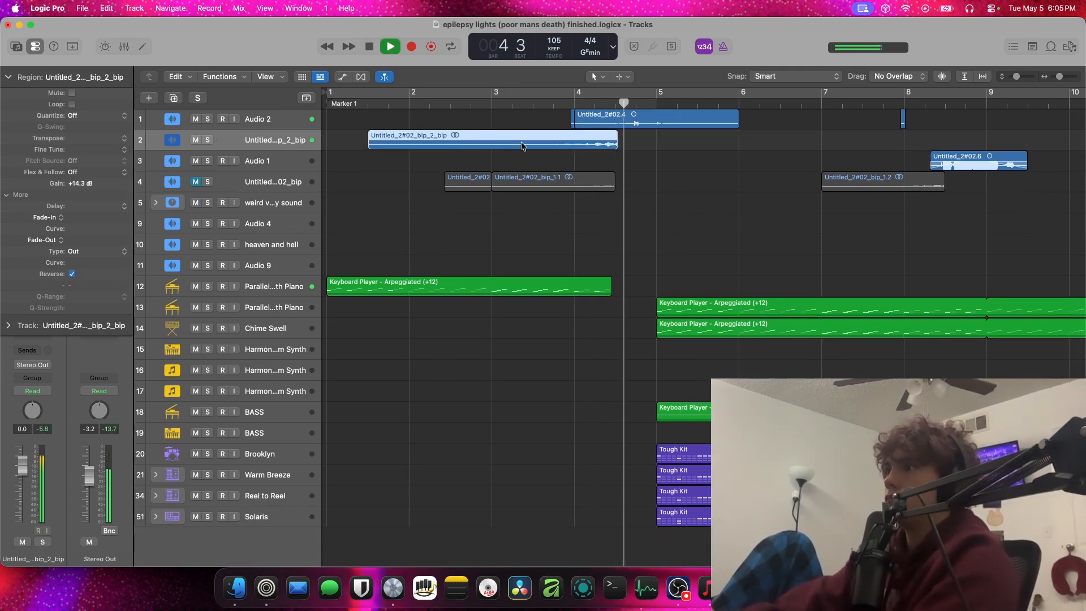
left_click(603, 105)
left_click(585, 103)
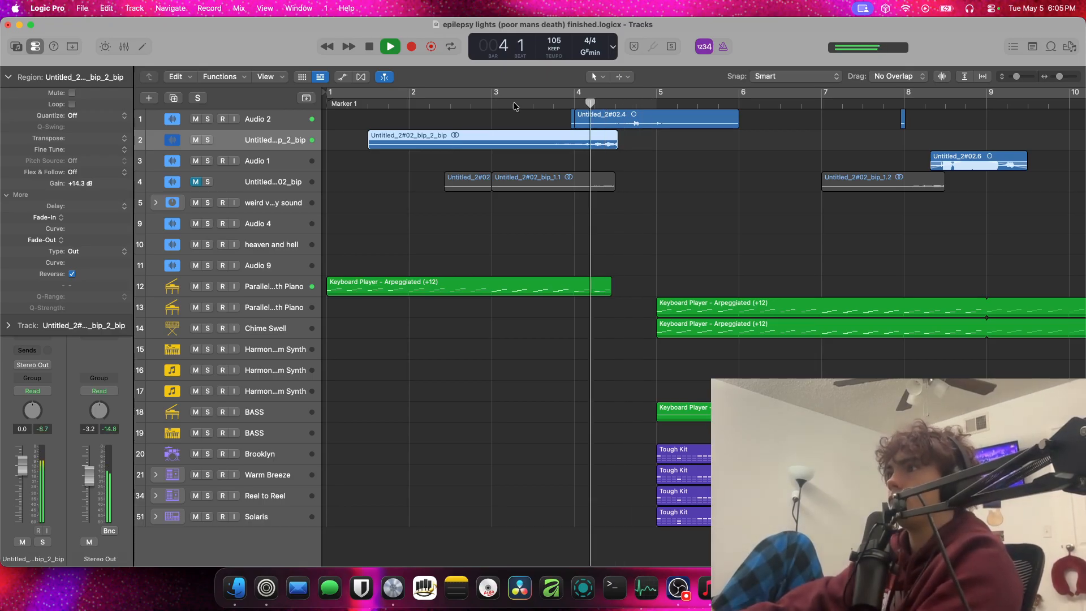
key("space")
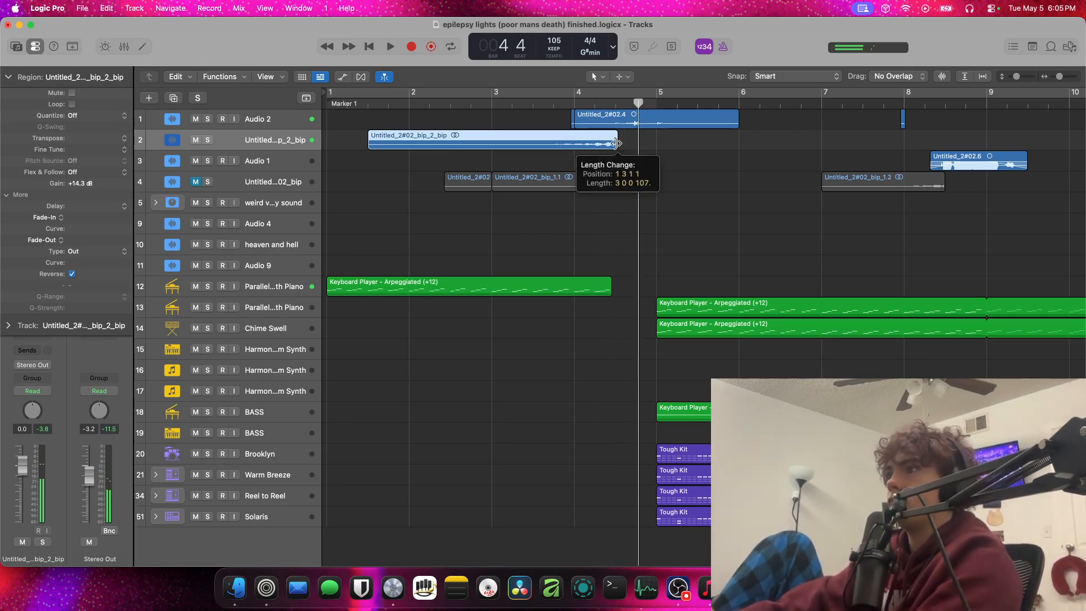
left_click(606, 144)
key("space")
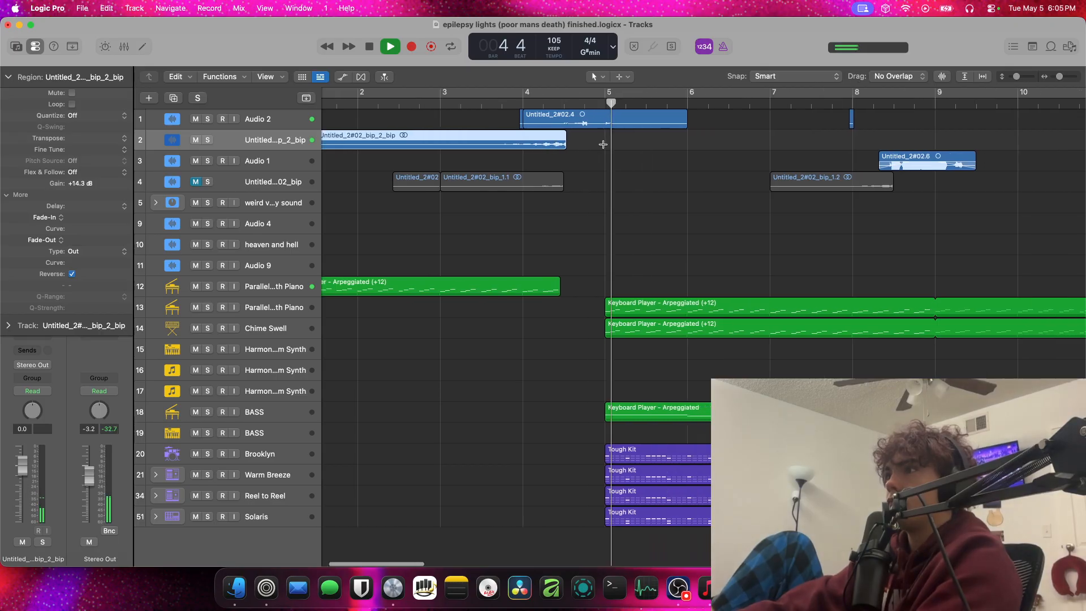
scroll(512, 143, "left", 3)
scroll(509, 143, "right", 2)
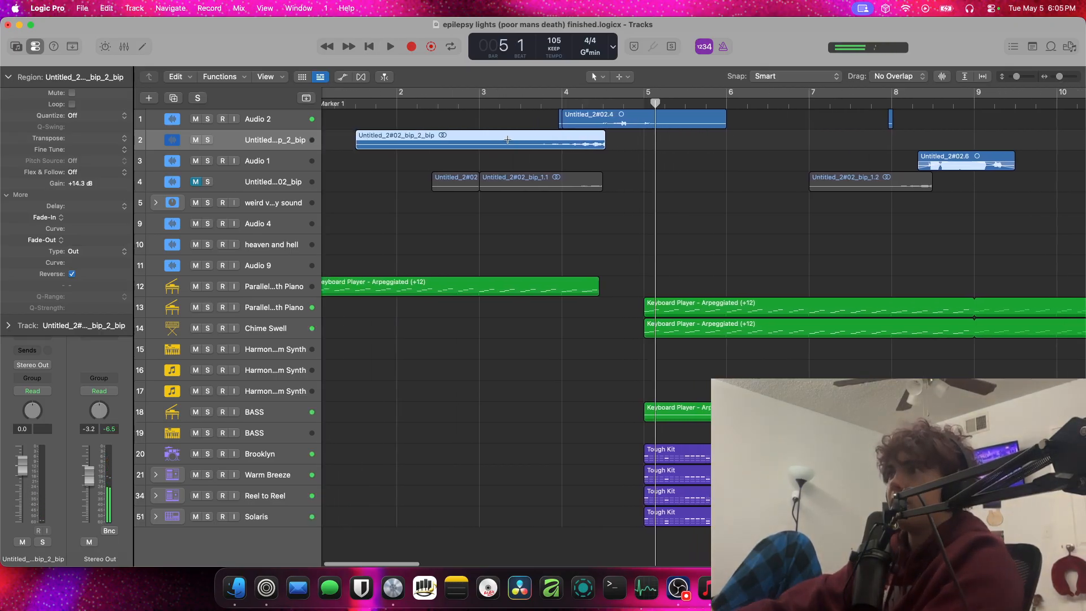
Nudge the bounced region slightly earlier so it ends at bar 4 beat 3, and replay it from around bar 4
scroll(483, 143, "up", 5)
scroll(482, 143, "up", 3)
left_click(745, 138)
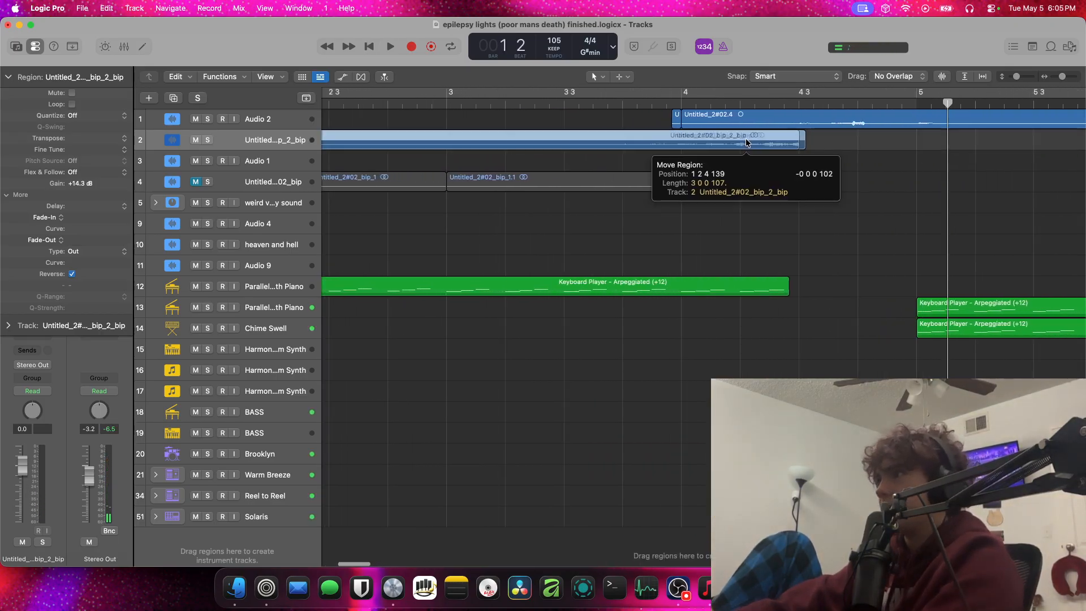
double_click(759, 103)
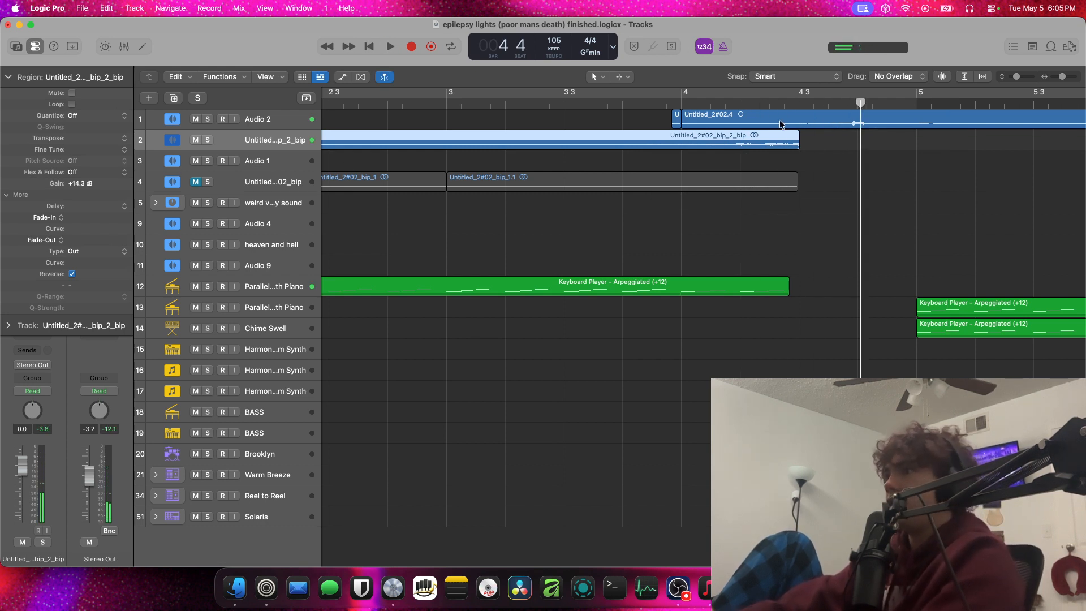
key("space")
key("space")
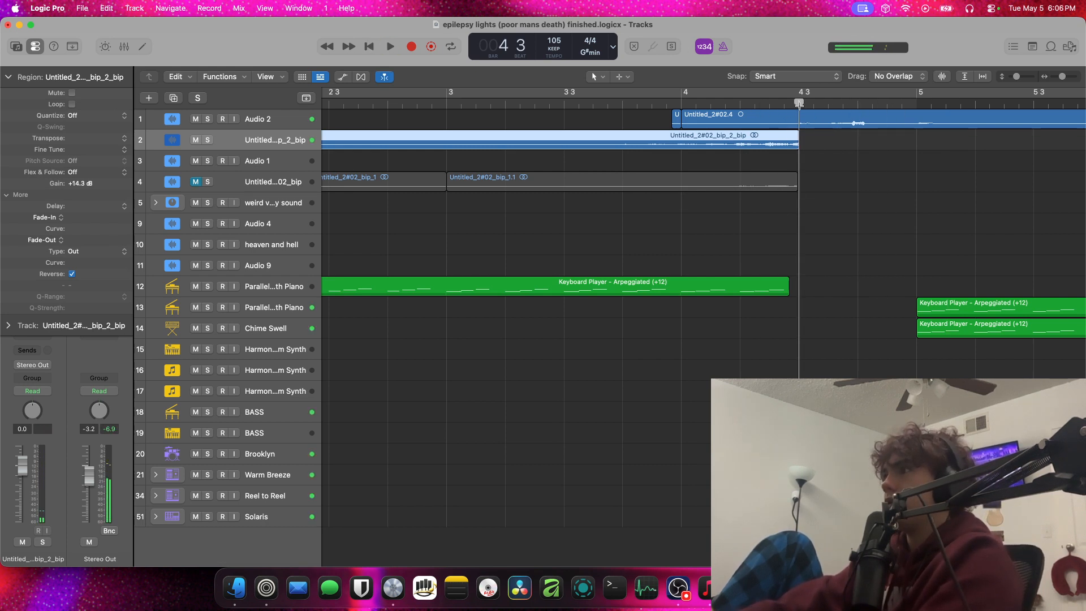
Paste a copy of the bounced region at bar 4 beat 3 and switch off its reverse
key("super+b")
left_click(662, 340)
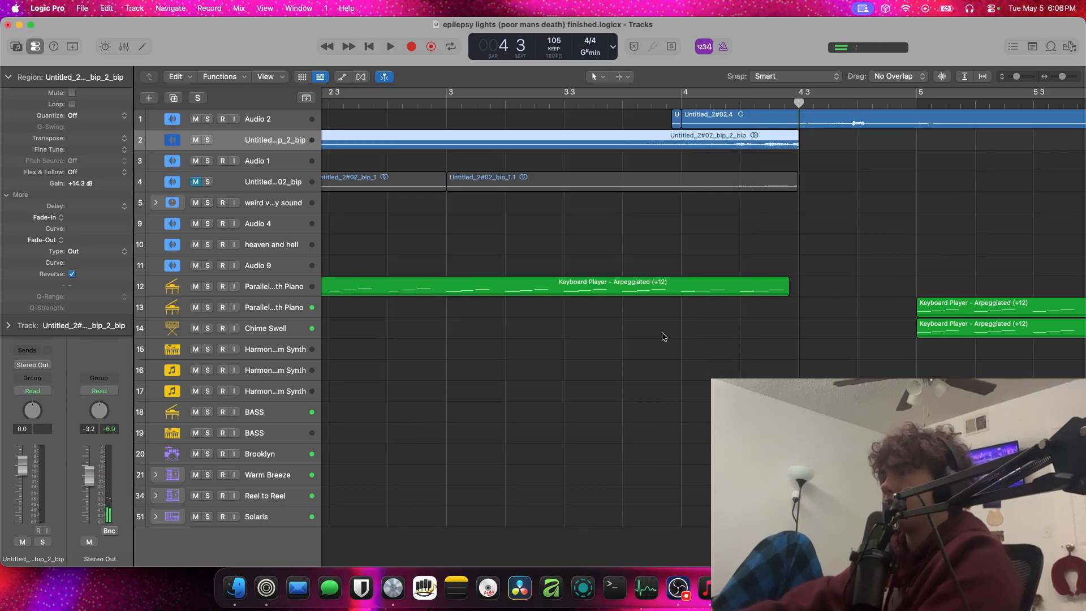
scroll(735, 254, "right", 10)
right_click(782, 134)
left_click(810, 140)
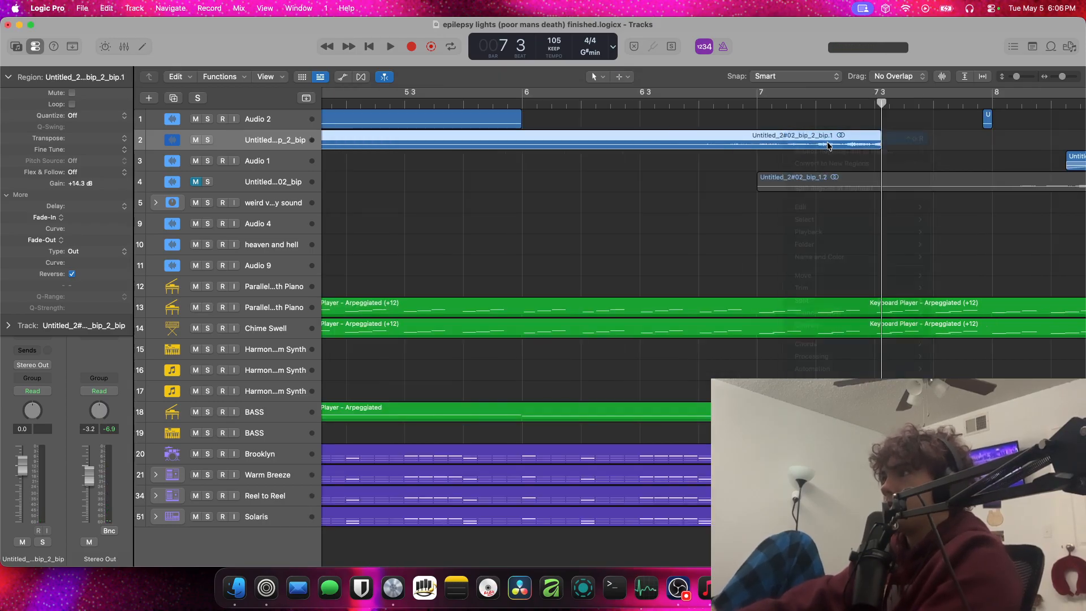
scroll(827, 146, "left", 10)
scroll(827, 146, "up", 3)
scroll(827, 146, "down", 5)
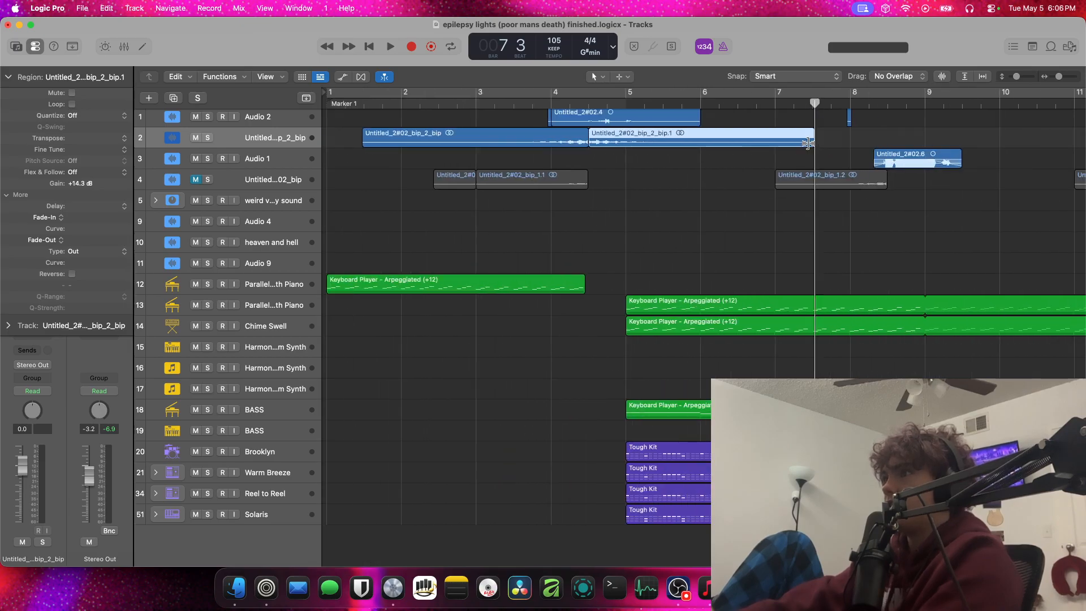
Shorten the unreversed copy to end at about the middle of bar 4 beat 4, and play it from around bar 4
left_click_drag(808, 143, 613, 140)
key("space")
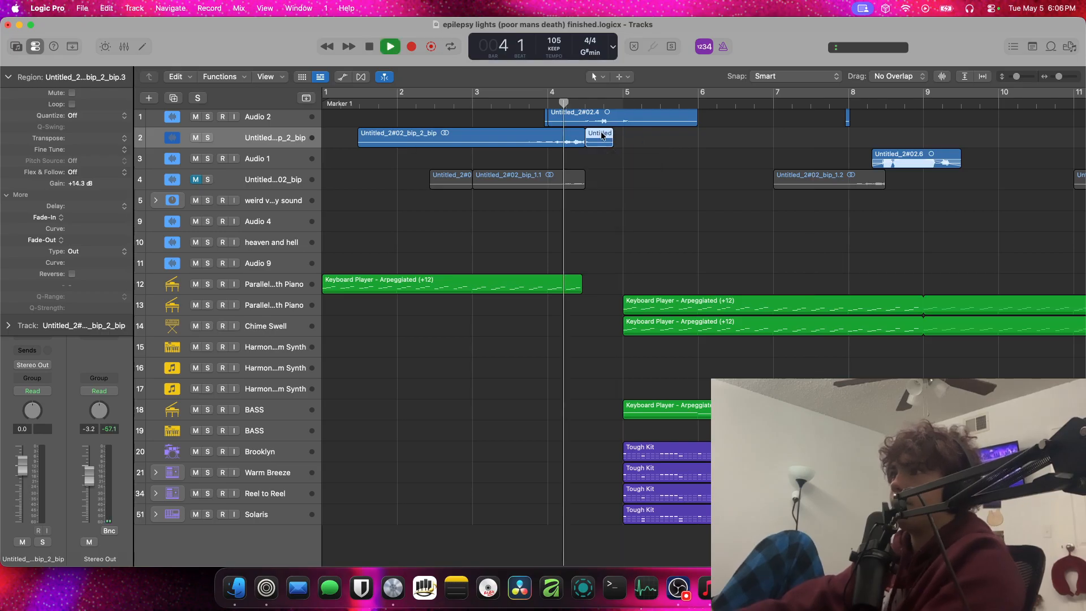
scroll(601, 134, "up", 6)
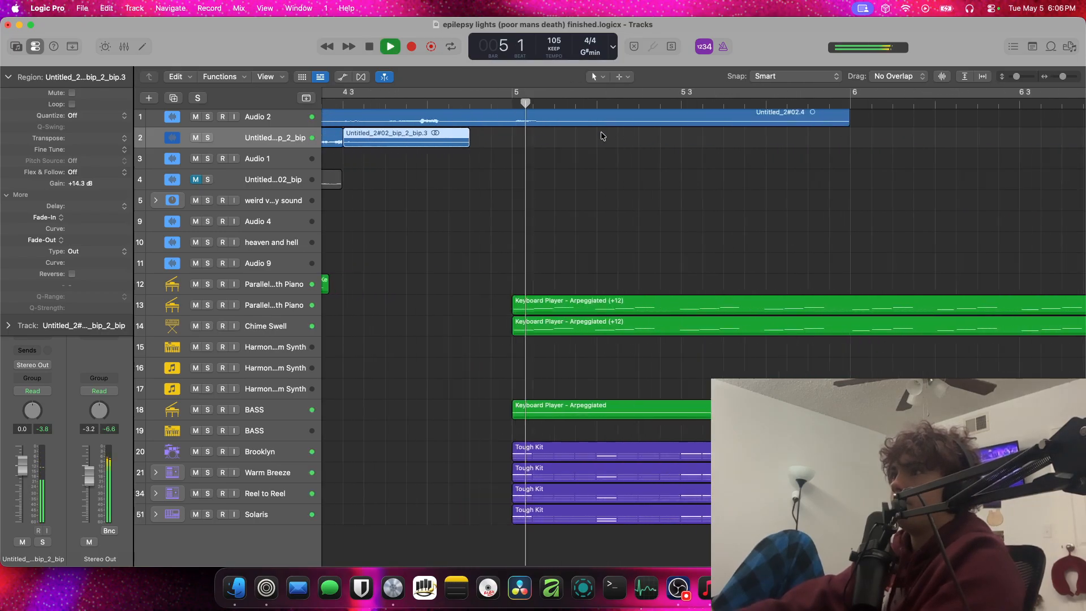
key("space")
key("space")
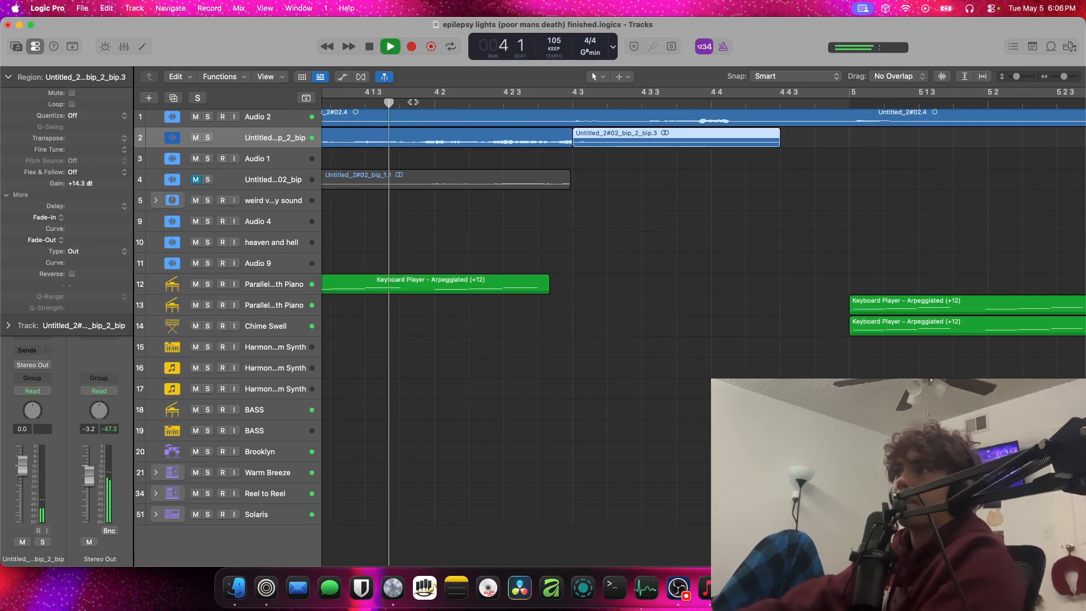
Replay the transition from around bar 4 and select the reversed region that ends at bar 4 beat 3
scroll(413, 102, "left", 3)
scroll(413, 101, "left", 3)
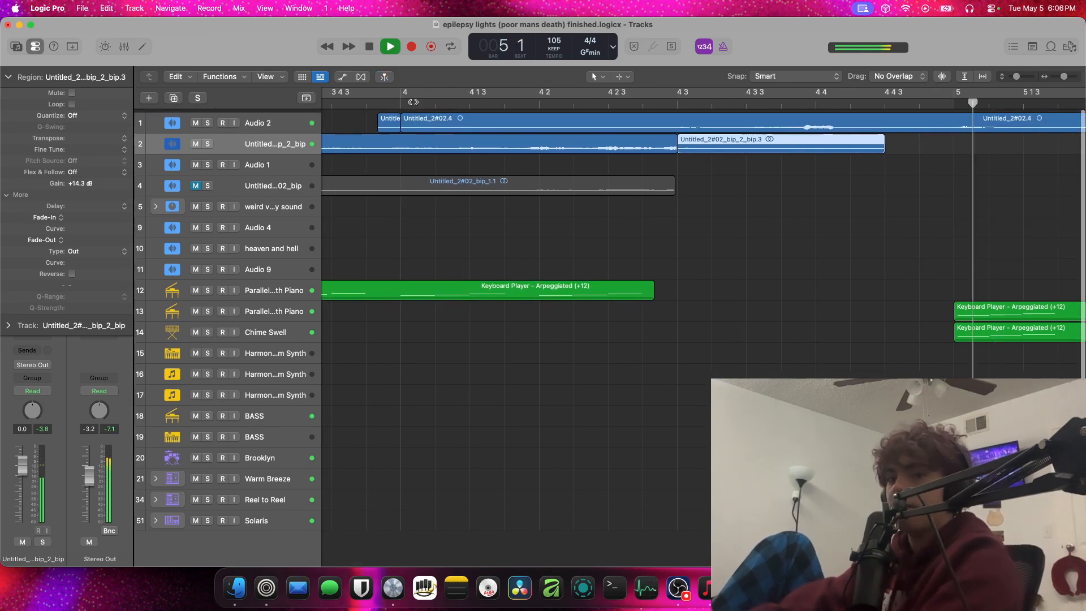
key("space")
left_click(650, 145)
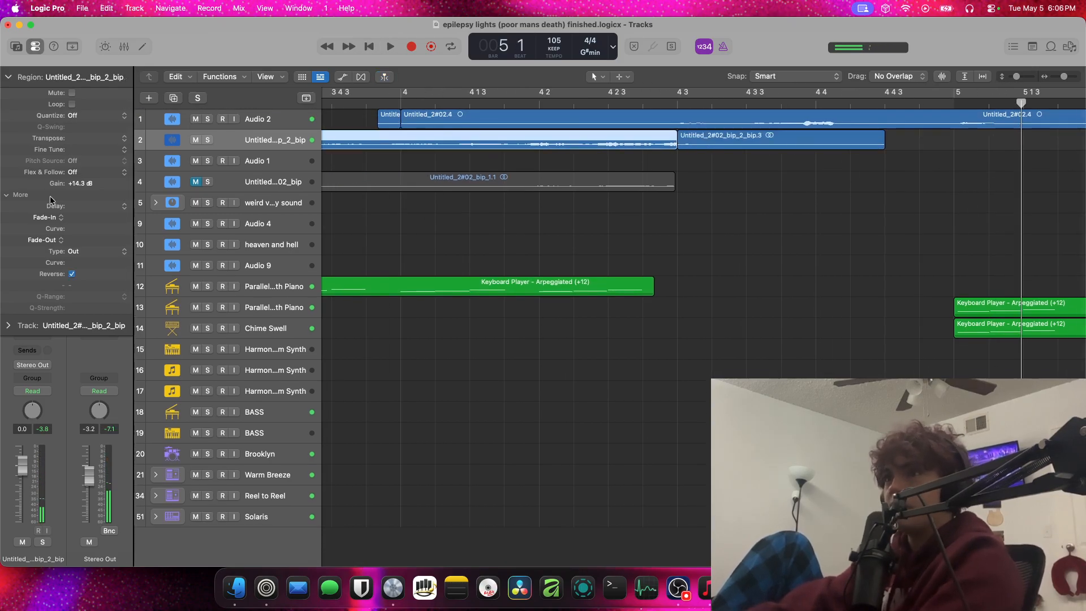
Delete the duplicate bounced vocal track just below Audio 2, together with its reversed region and unreversed copy
left_click(798, 139)
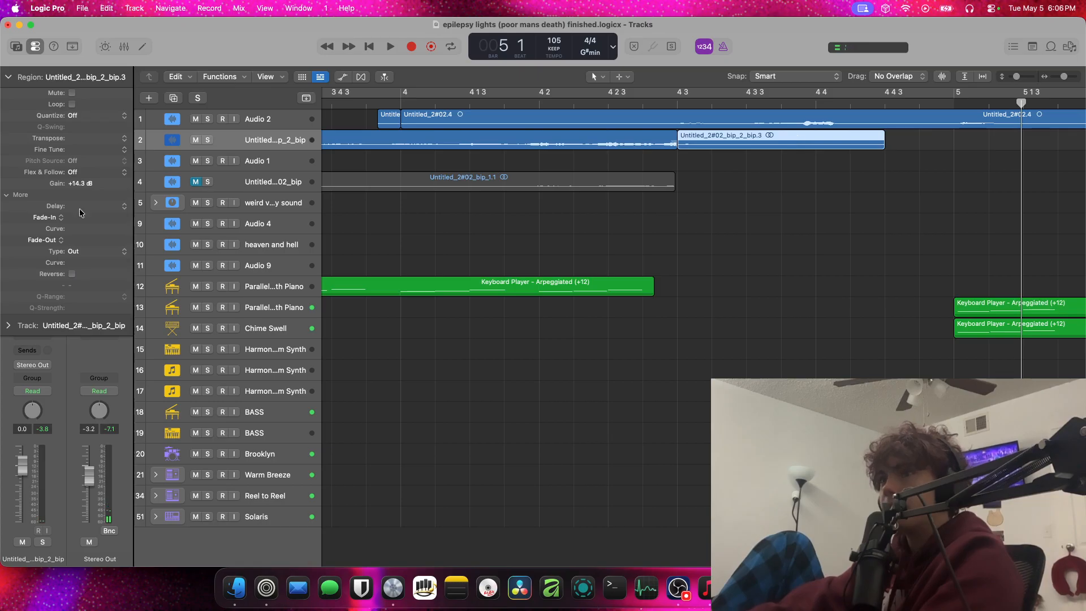
scroll(506, 145, "left", 3)
scroll(465, 141, "down", 10)
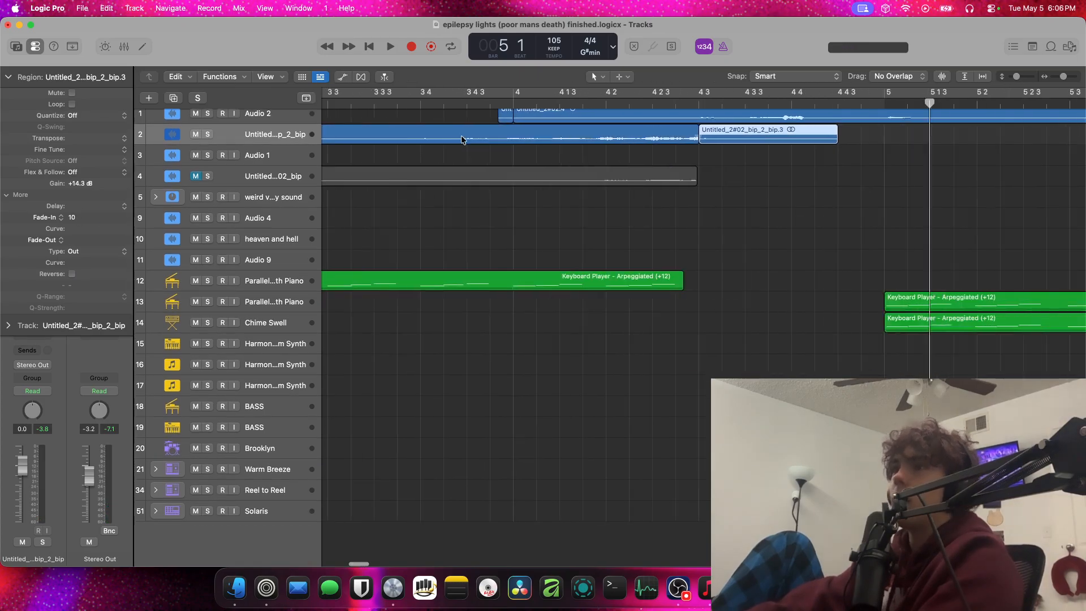
scroll(618, 186, "right", 3)
scroll(611, 183, "down", 5)
scroll(611, 182, "up", 2)
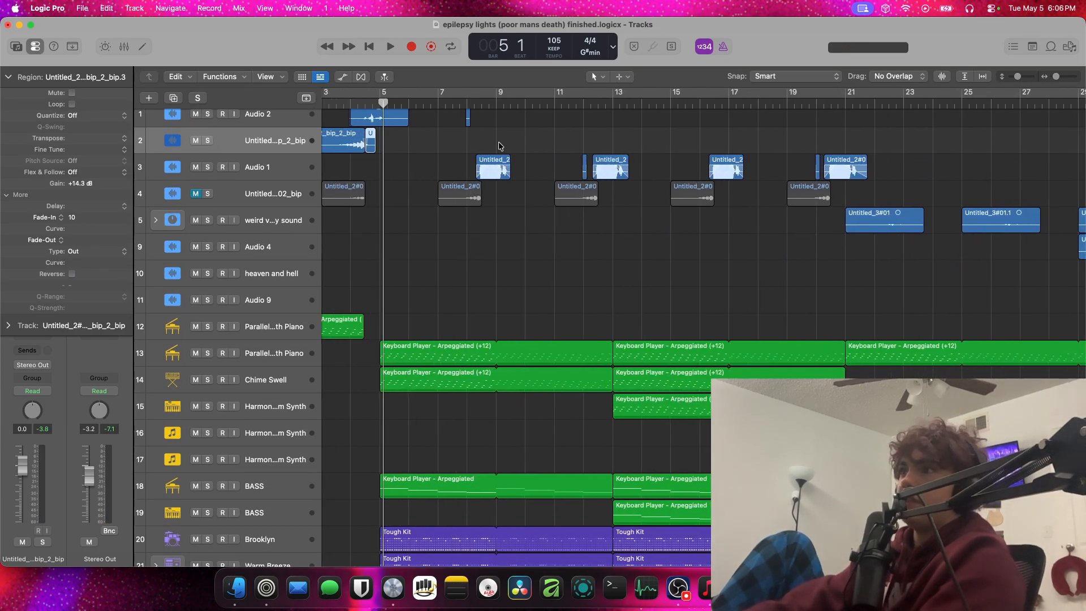
left_click_drag(498, 143, 73, 114)
left_click(476, 158)
scroll(476, 158, "left", 1)
left_click(215, 146)
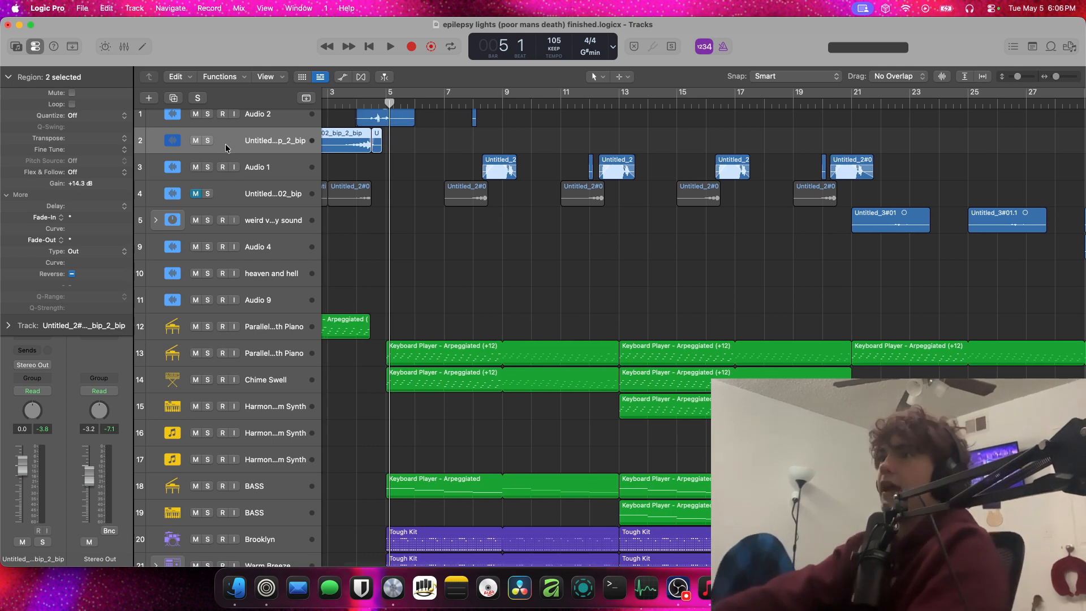
key("Delete")
key("Delete")
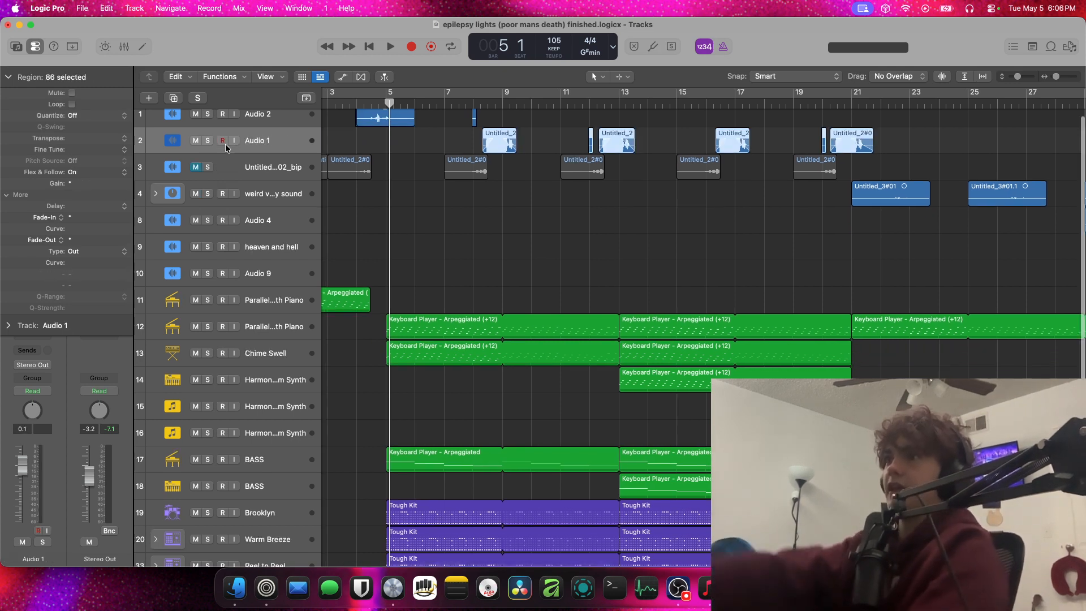
Unmute the original bounced vocal track Untitled_2#02_bip and play the song from just before bar 4
left_click(195, 168)
key("space")
left_click(353, 104)
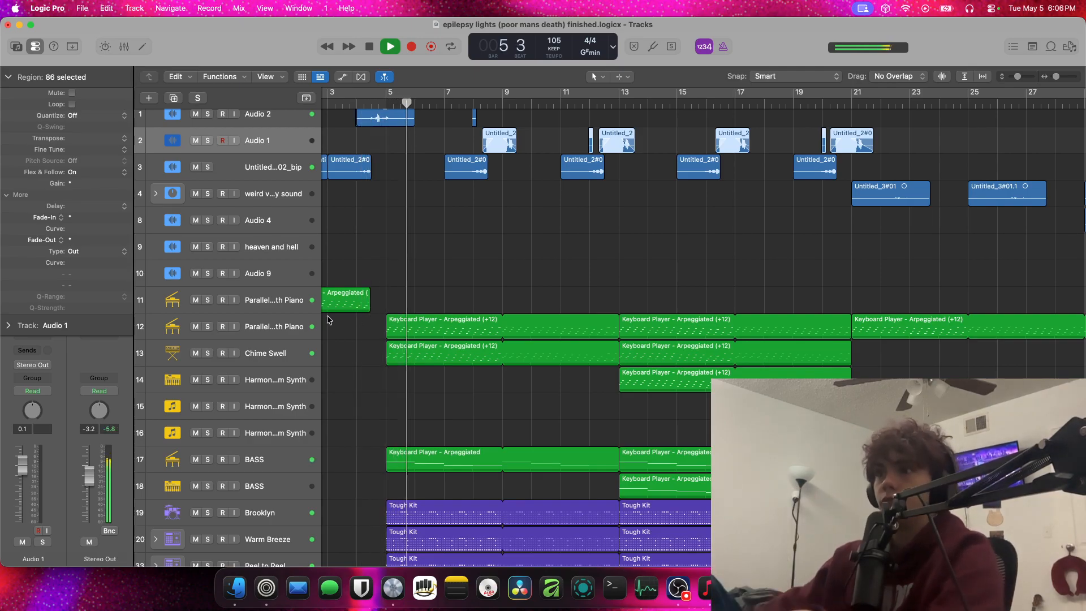
Solo the Chime Swell track to hear it alone, stop playback, and switch its solo off
left_click(207, 353)
scroll(38, 79, "down", 2)
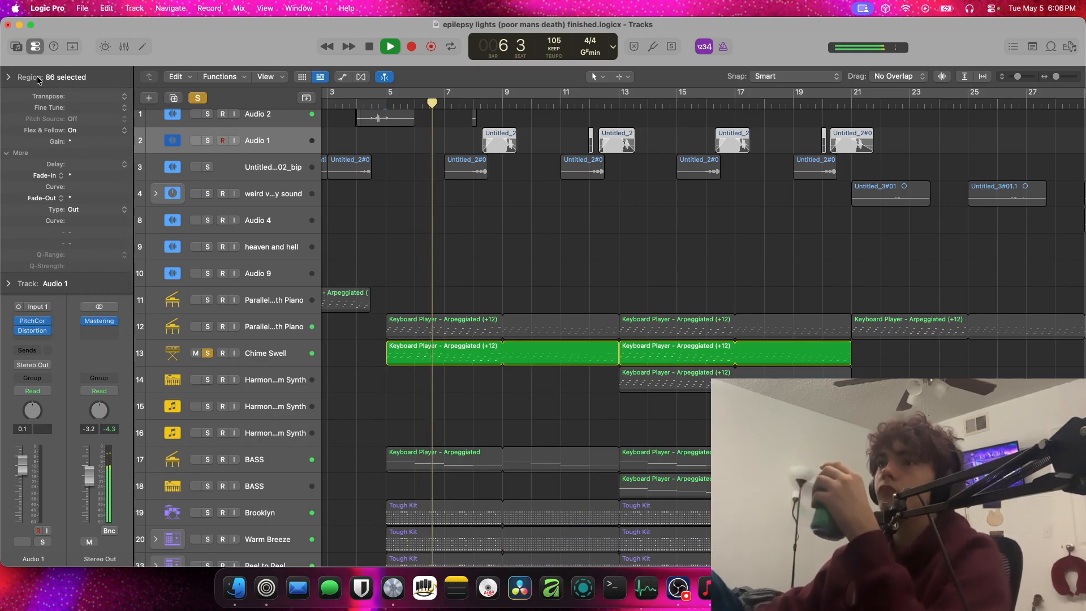
scroll(331, 369, "left", 1)
left_click(285, 355)
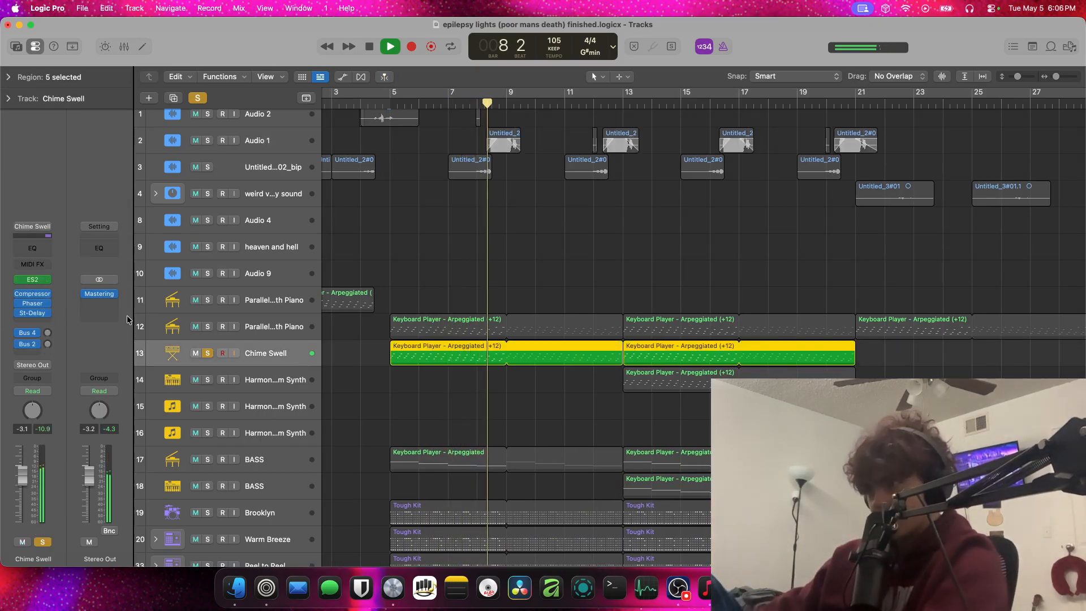
key("space")
left_click(264, 472)
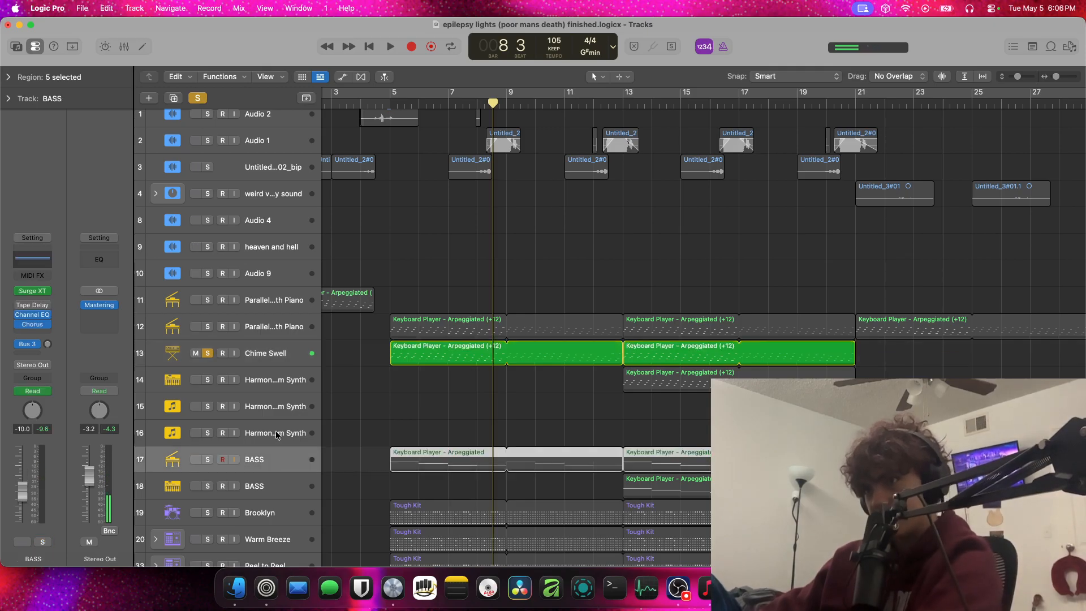
left_click(277, 431)
left_click(208, 354)
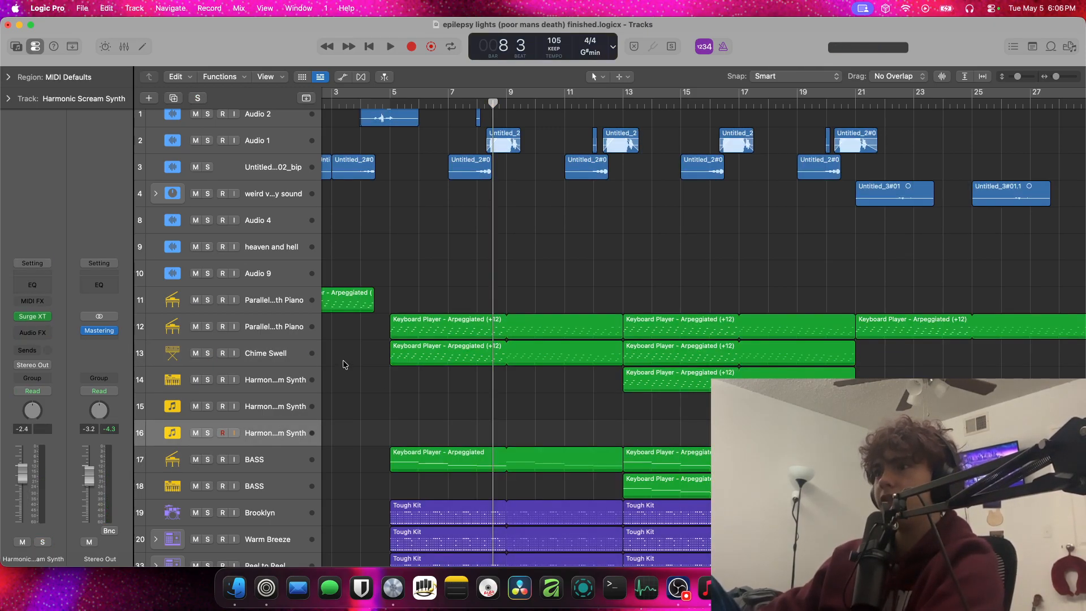
Solo the Parallel Earth Piano on track 12 and play it from bar 5
left_click(304, 349)
left_click(208, 327)
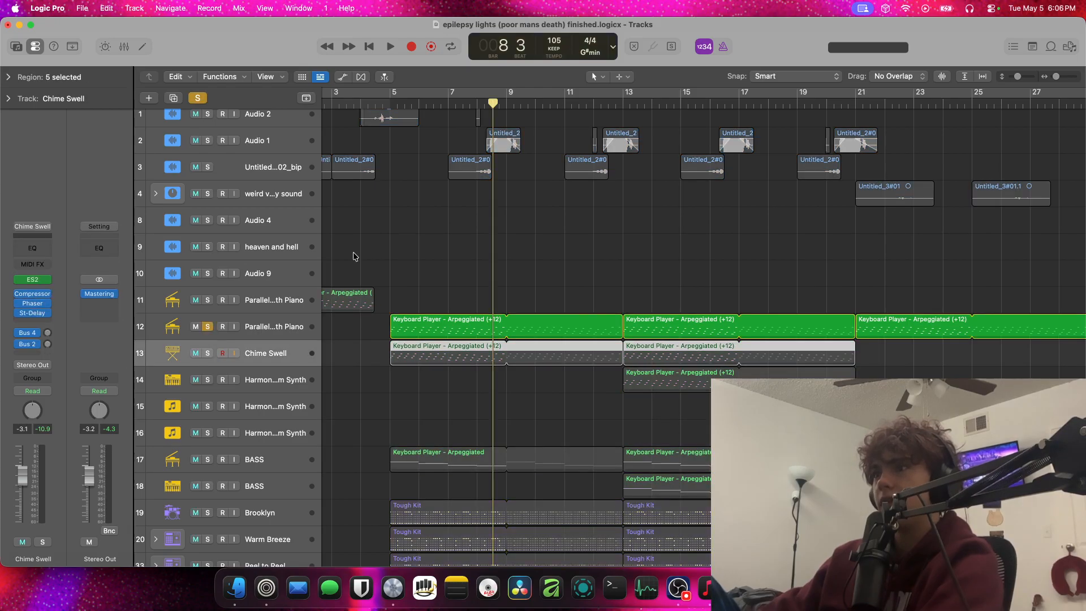
key("space")
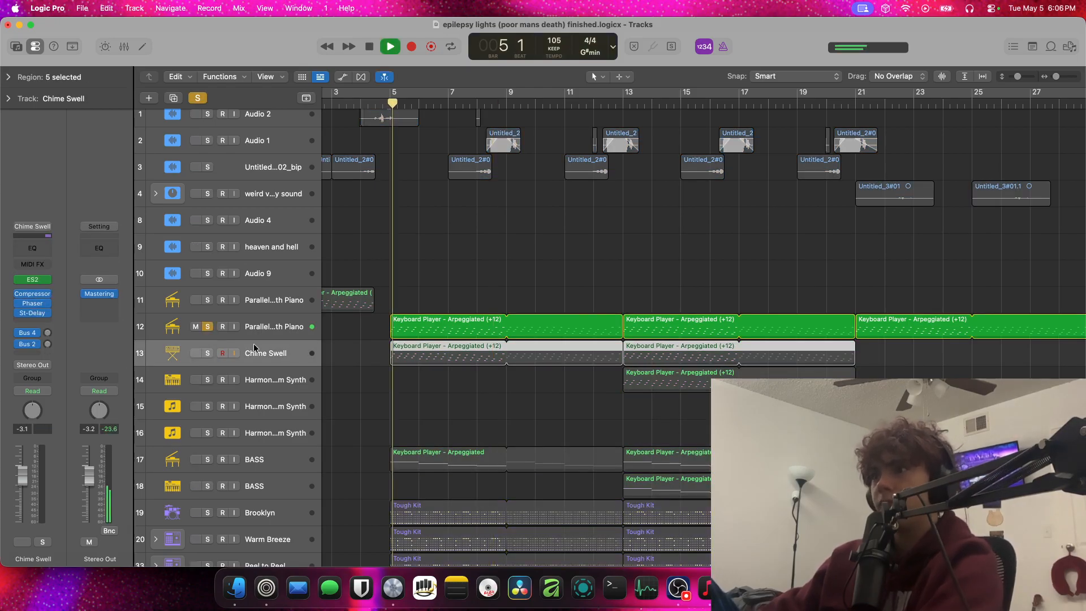
left_click_drag(260, 338, 261, 340)
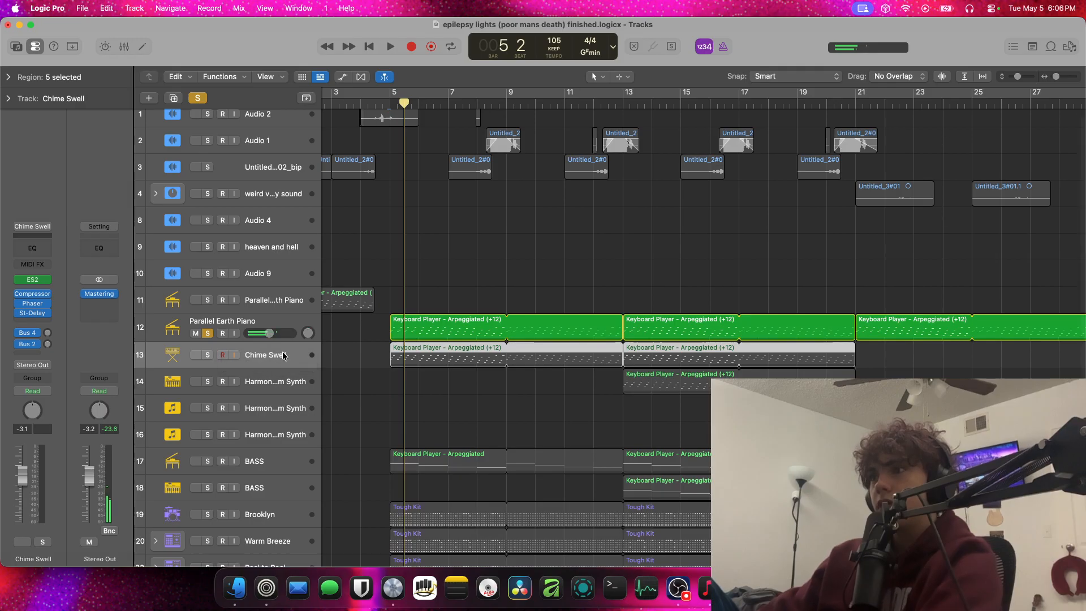
Solo the Harmonic Scream Synth on track 15 alongside the piano, play from around bar 45, and turn on the metronome
left_click(286, 383)
left_click(272, 412)
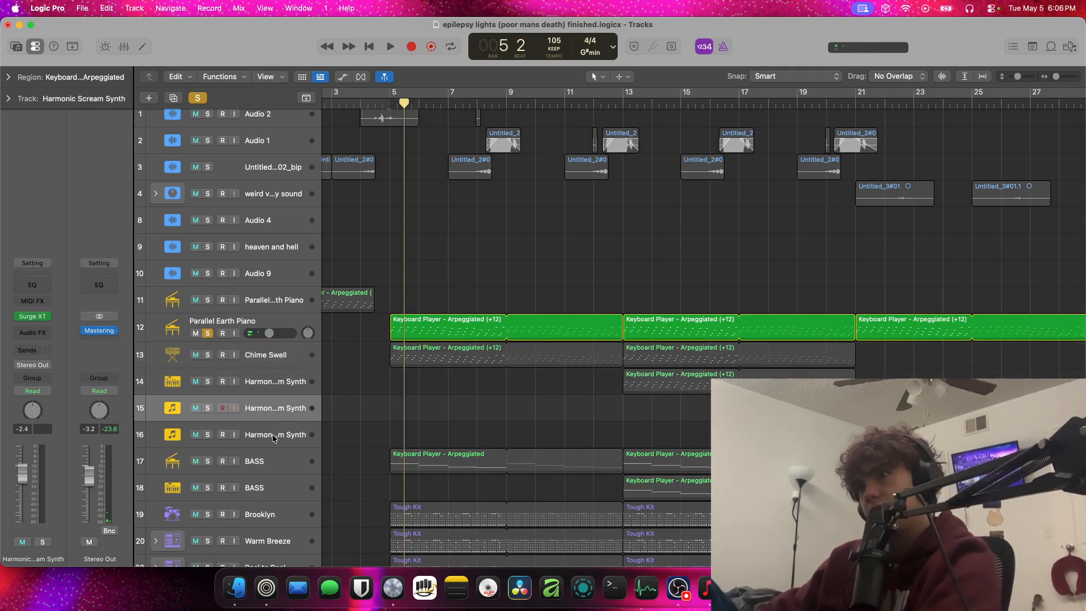
scroll(808, 342, "right", 10)
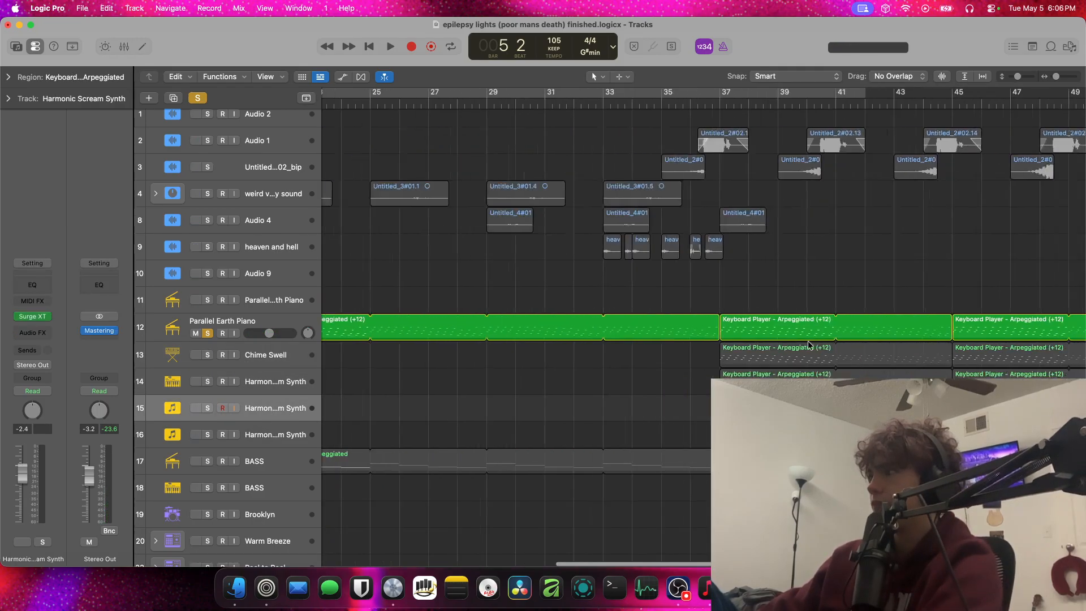
scroll(808, 342, "right", 15)
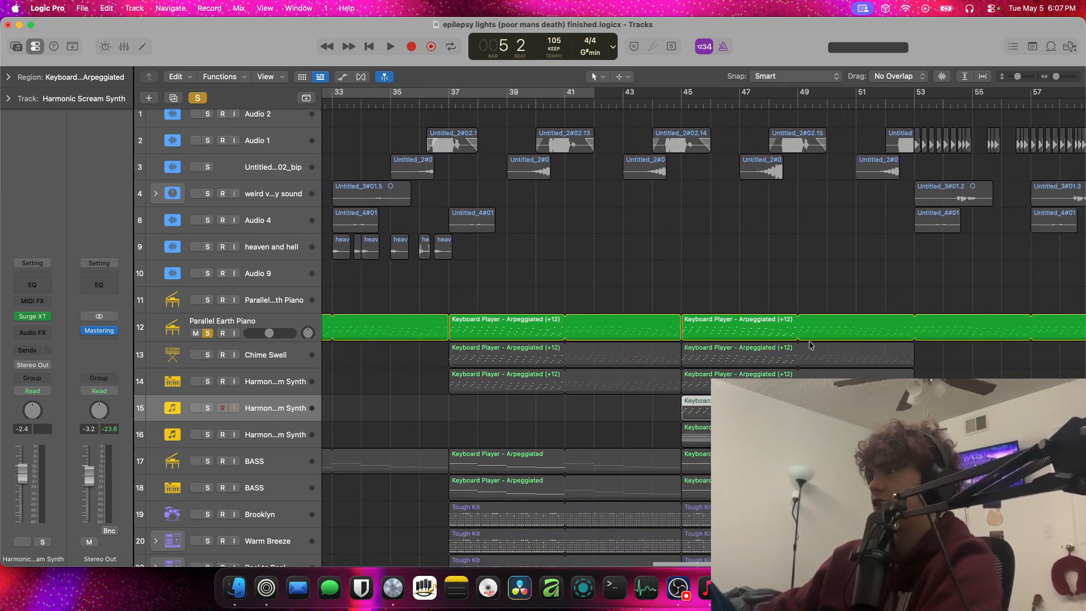
key("s")
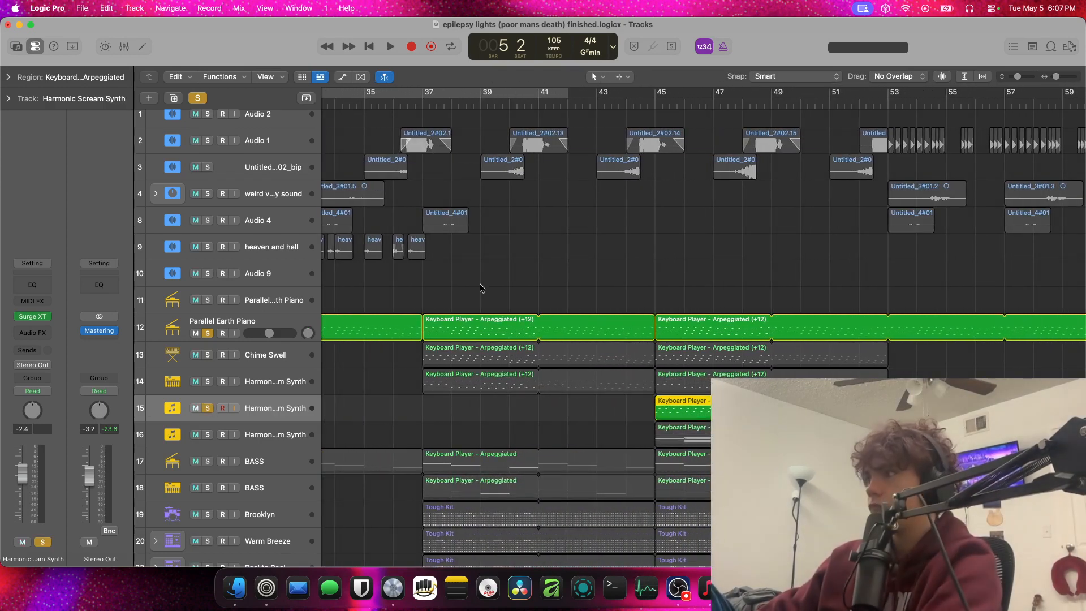
key("space")
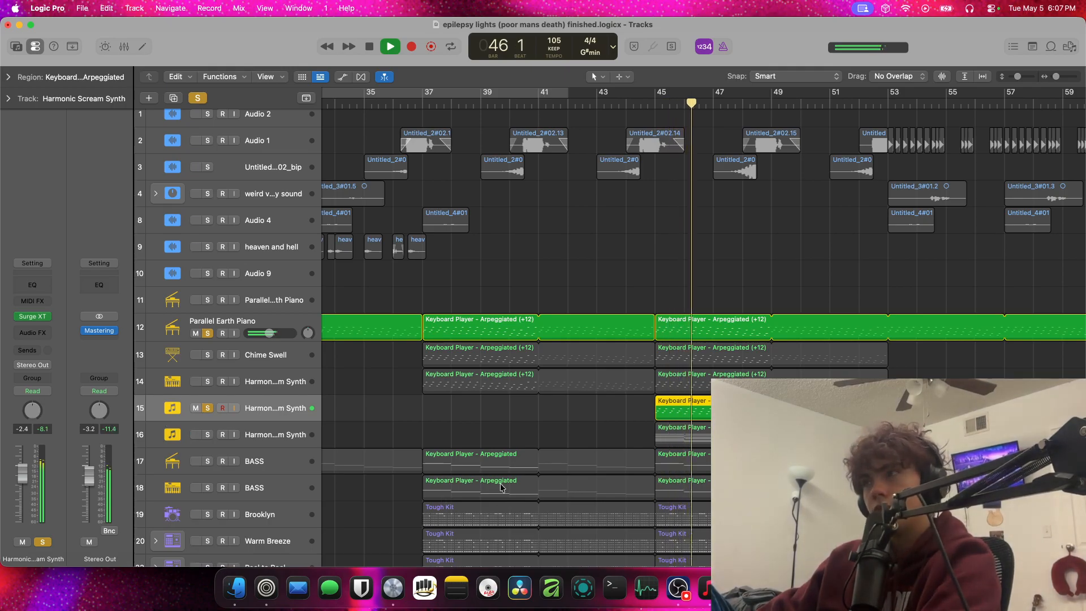
left_click(723, 47)
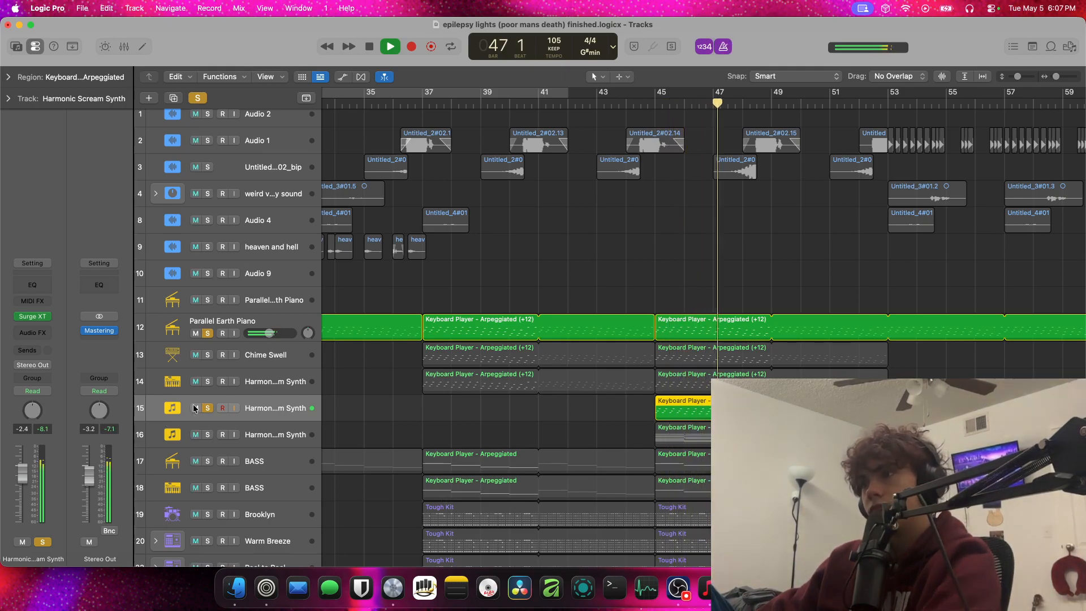
Solo Harmonic Scream Synth track 16 as well, view the Surge XT windows of tracks 15 and 16, and clear all solos
left_click(208, 436)
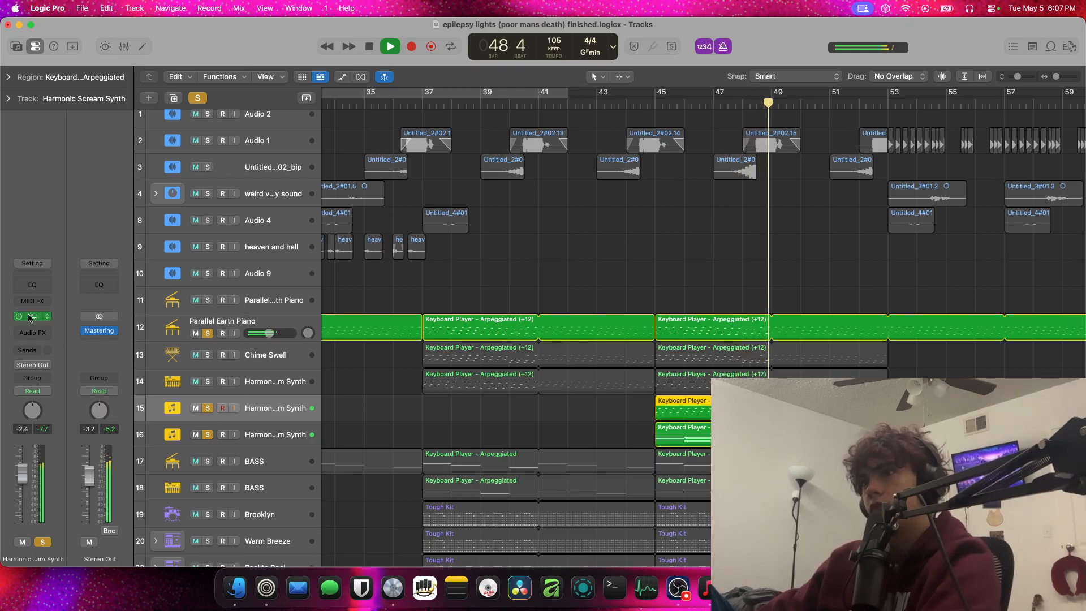
left_click(46, 316)
left_click(345, 164)
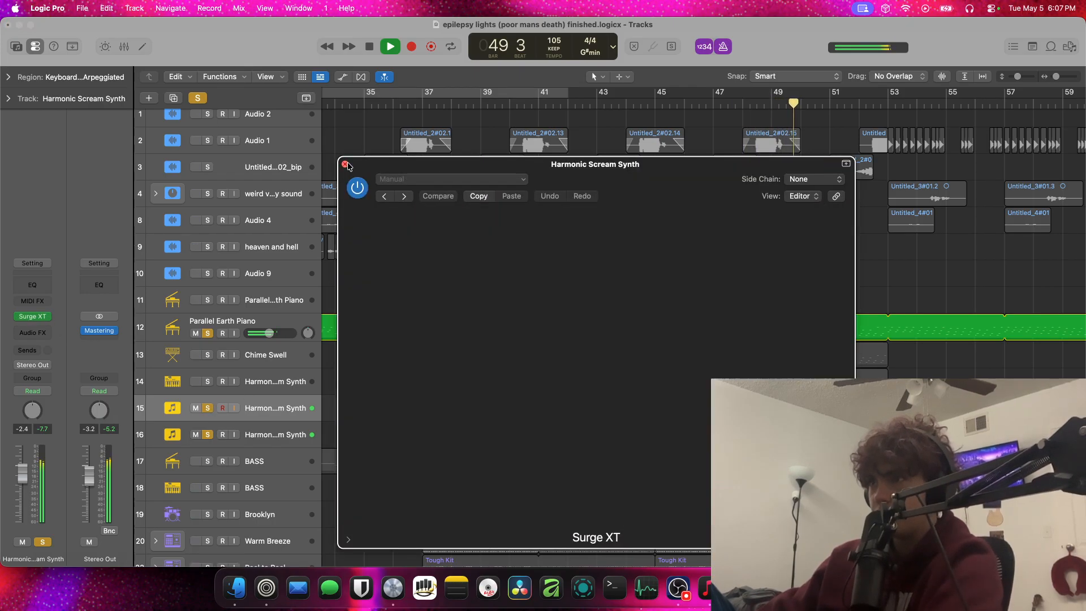
key("Down")
left_click(36, 318)
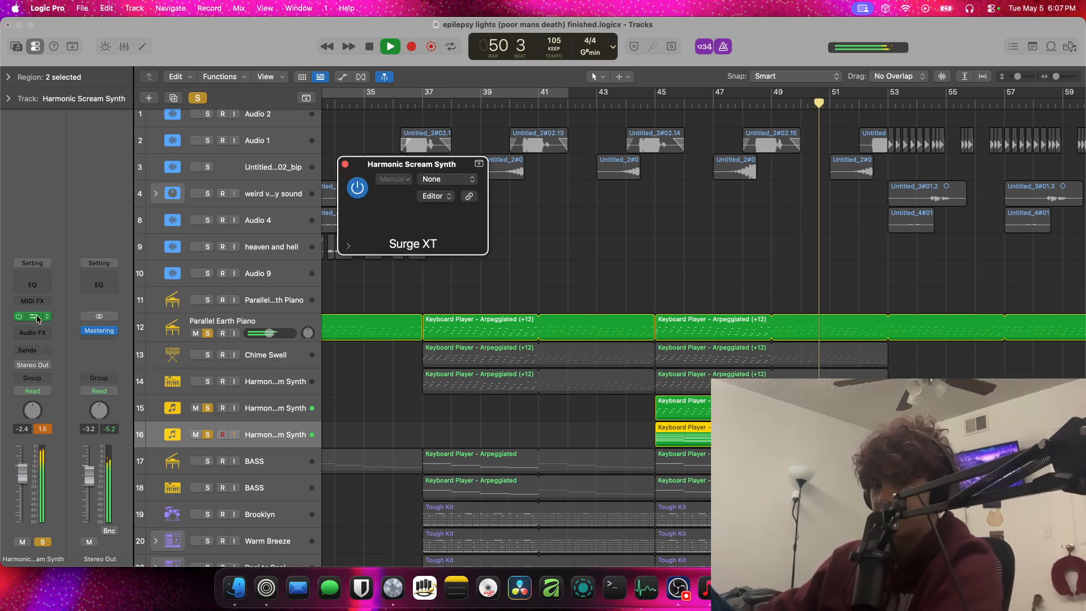
left_click(345, 164)
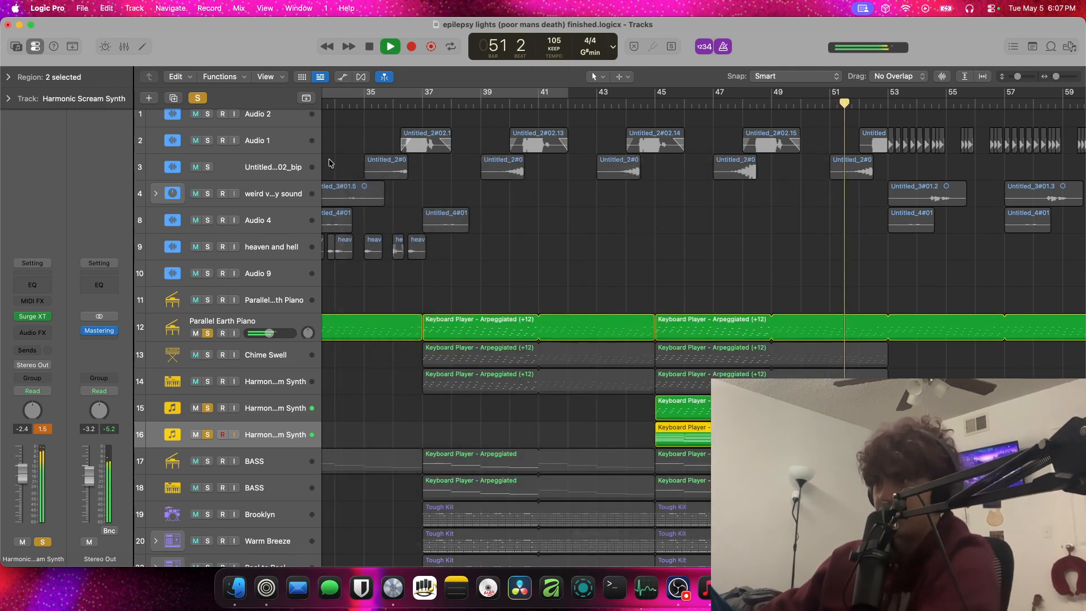
key("space")
left_click(195, 97)
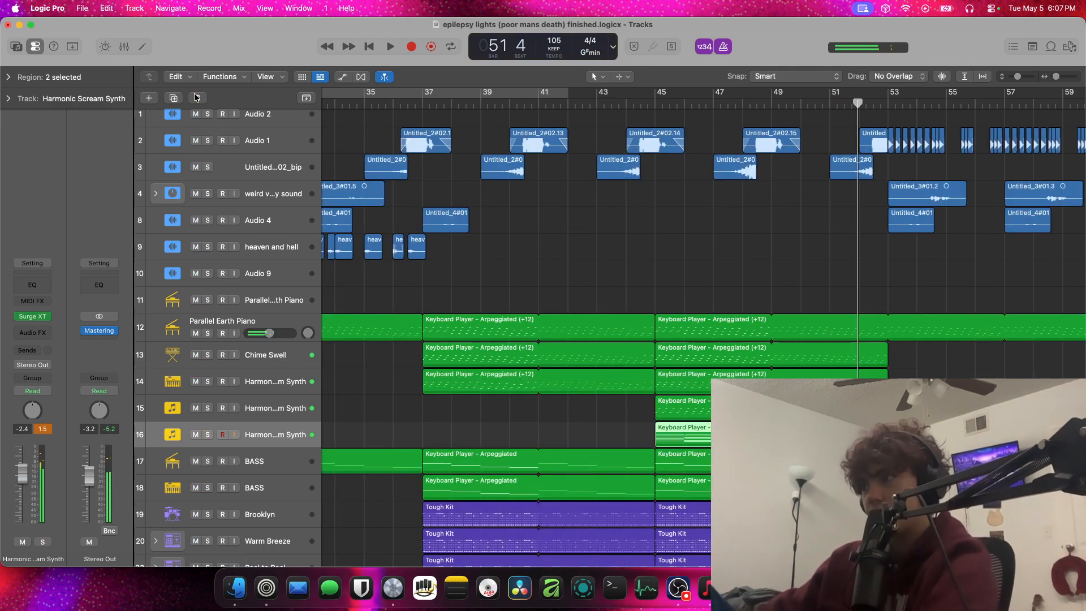
Play the full mix from bar 13 and briefly solo the Harmonic Scream Synth on track 14
scroll(765, 361, "down", 5)
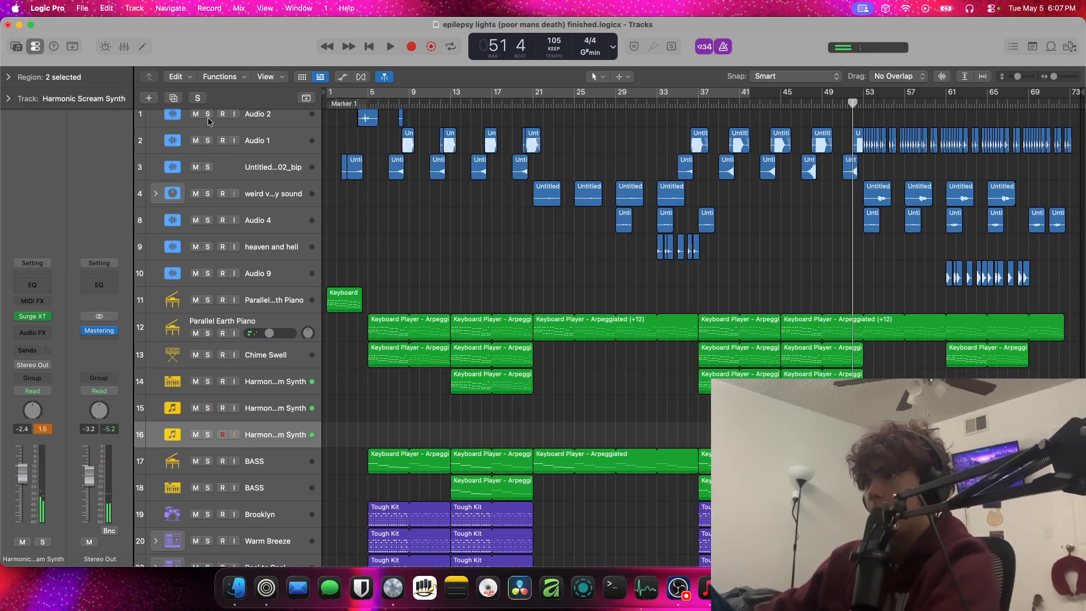
double_click(453, 104)
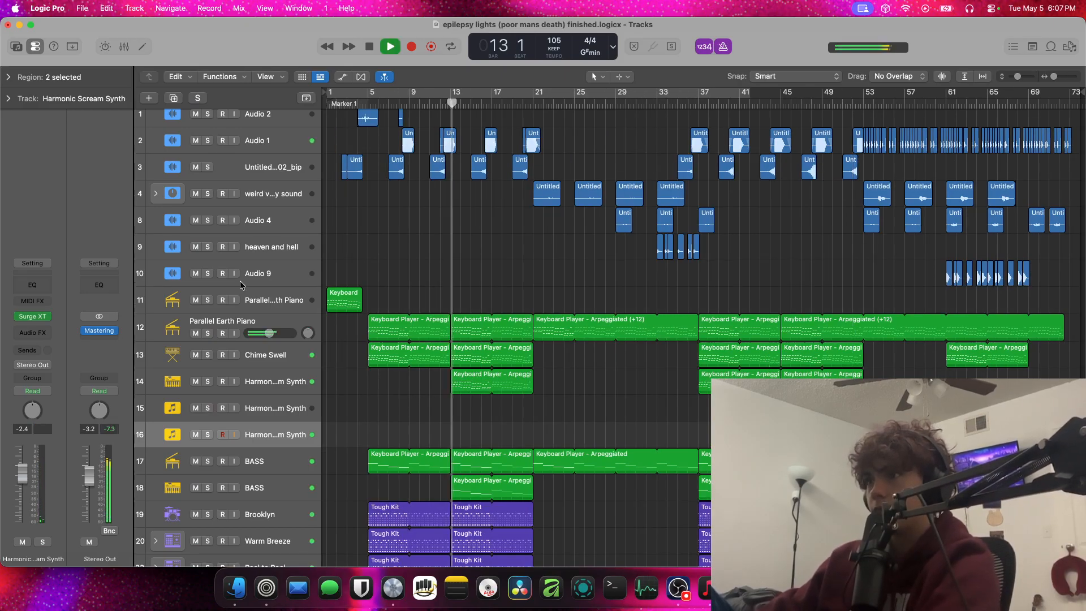
left_click(208, 381)
left_click(207, 382)
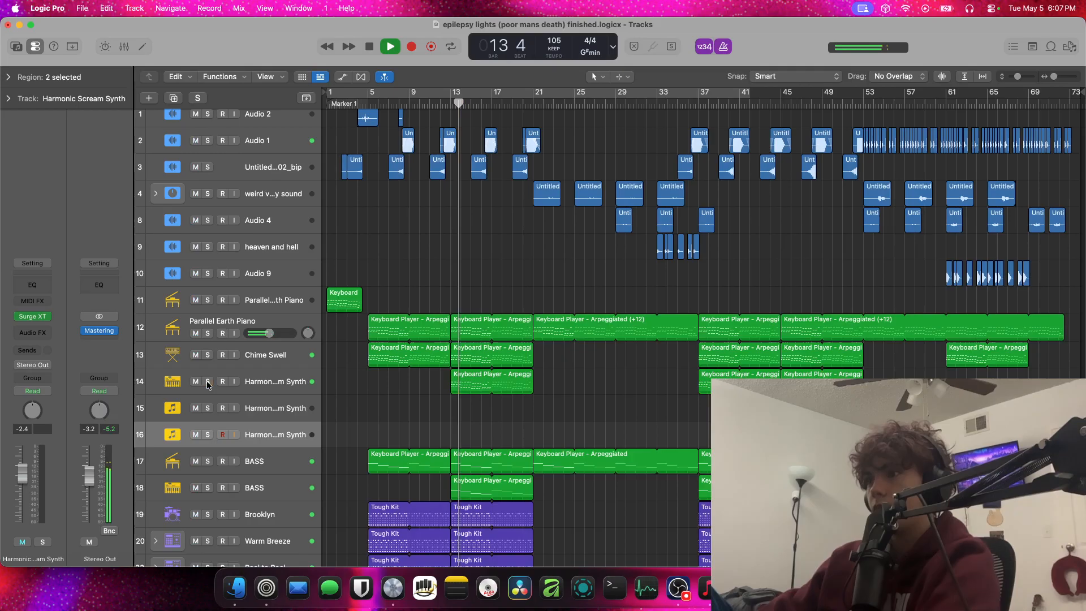
Solo BASS track 18, audition Alchemy's Muffled, Melange and Main Bass snapshots, and switch the solo off
left_click(208, 487)
left_click(215, 487)
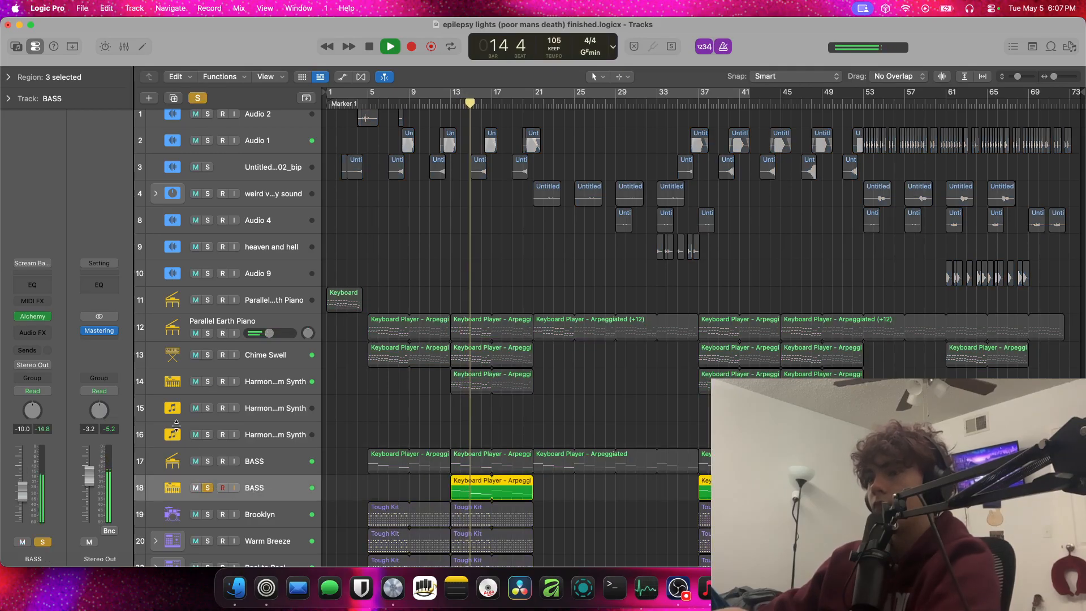
left_click(35, 319)
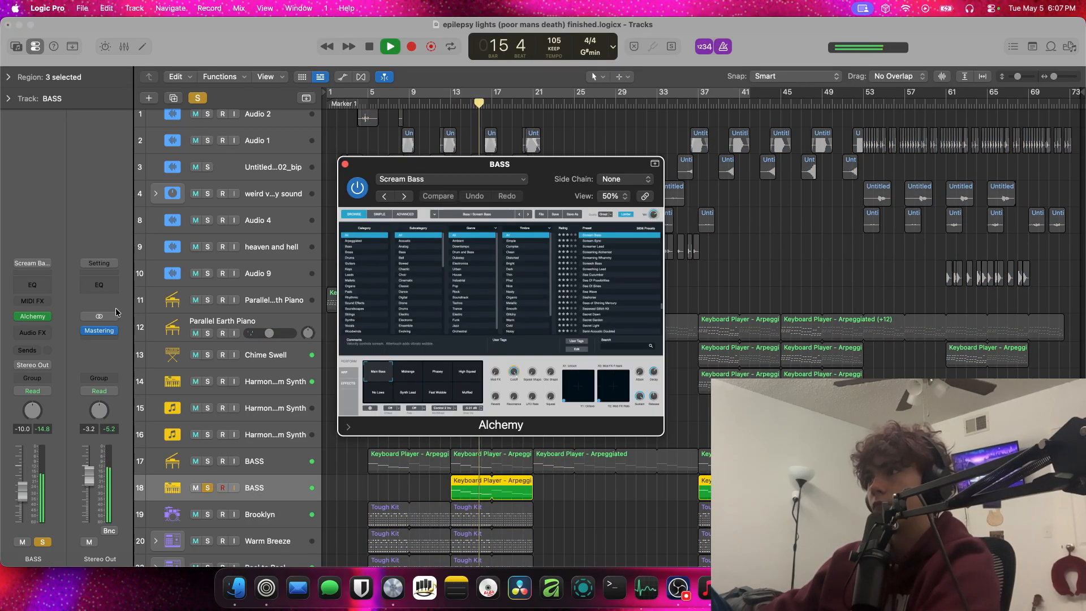
left_click(465, 390)
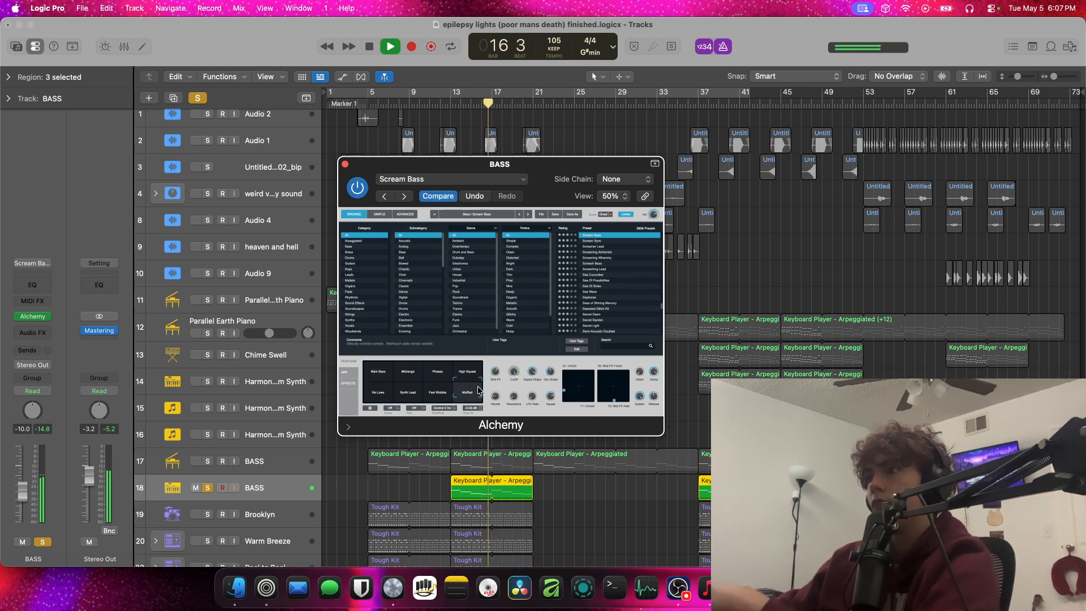
left_click(409, 370)
left_click(374, 368)
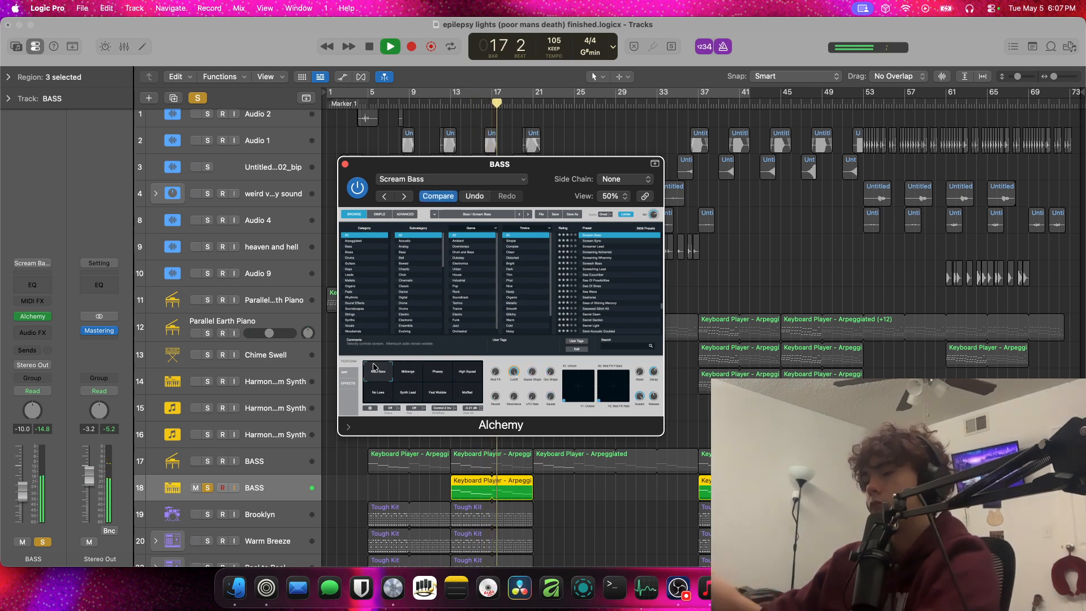
left_click(345, 164)
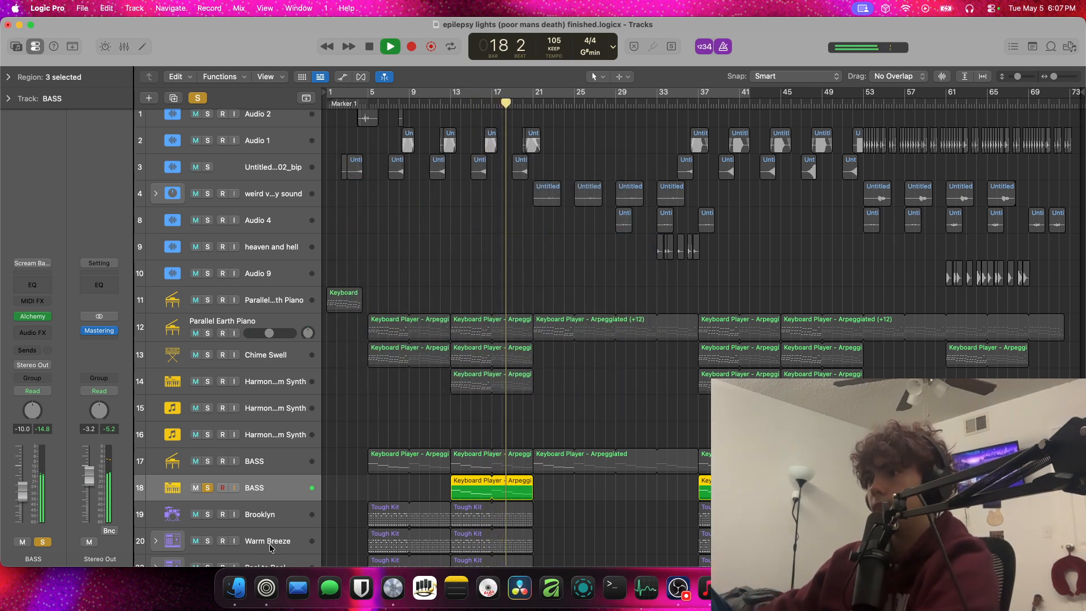
key("s")
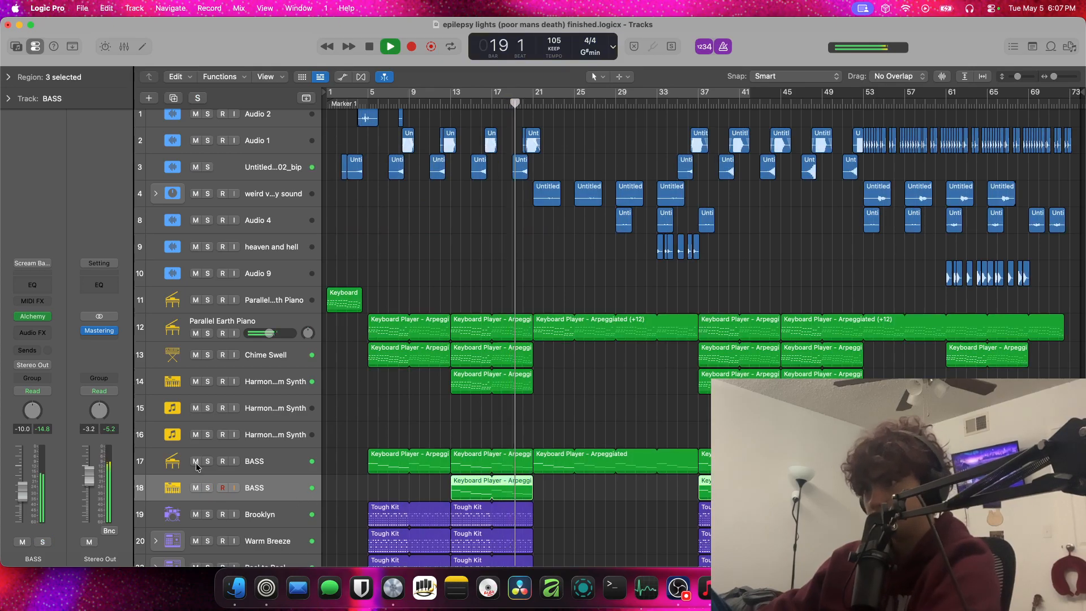
Briefly solo BASS track 17, and open its Surge XT instrument to view the patch before closing it
left_click(207, 462)
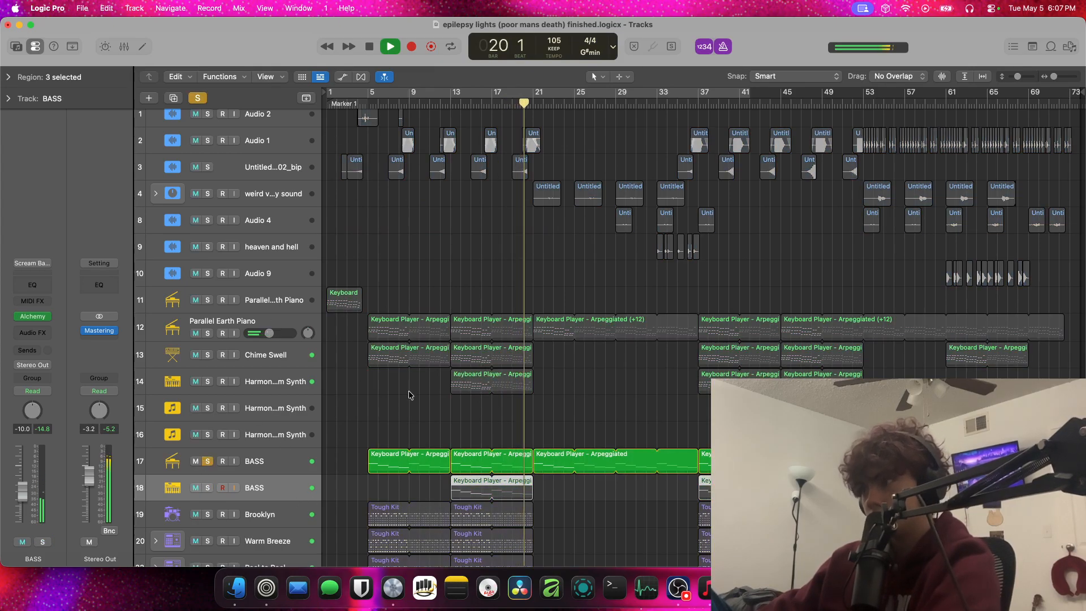
left_click(208, 461)
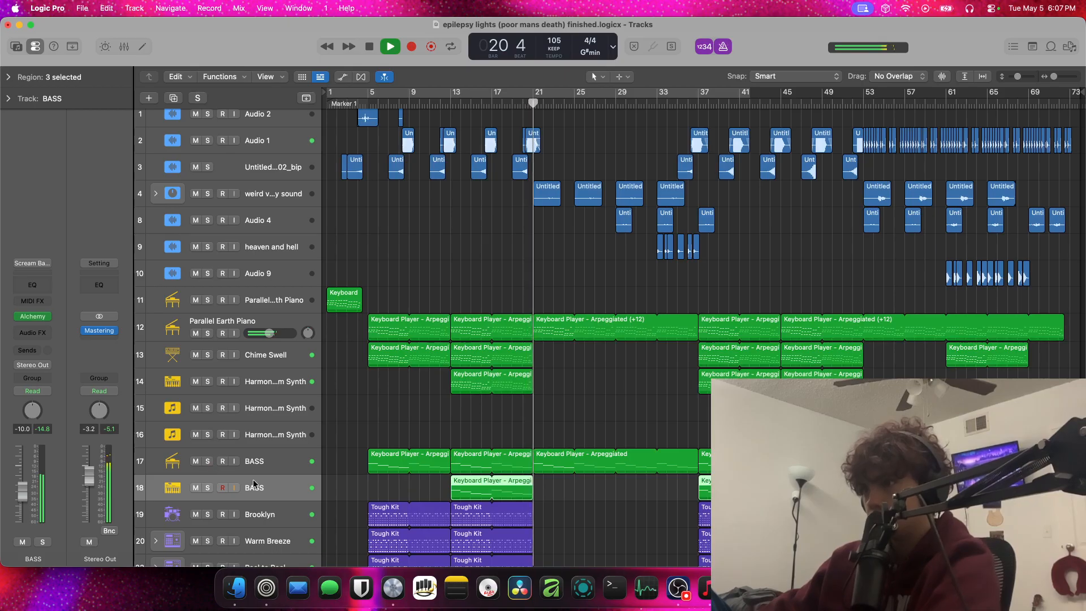
left_click(277, 456)
left_click(19, 293)
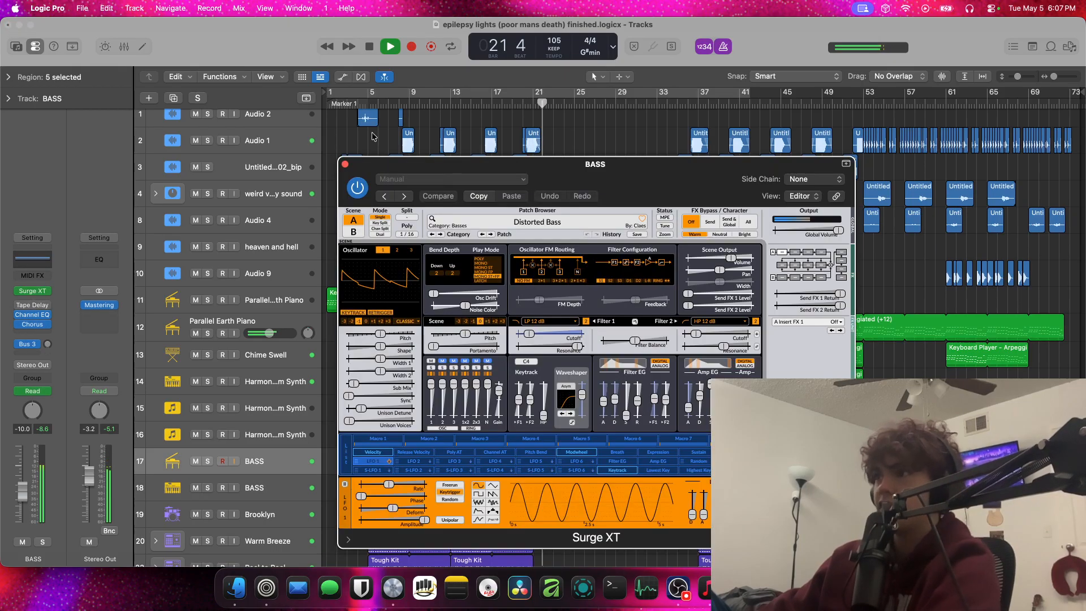
left_click(345, 165)
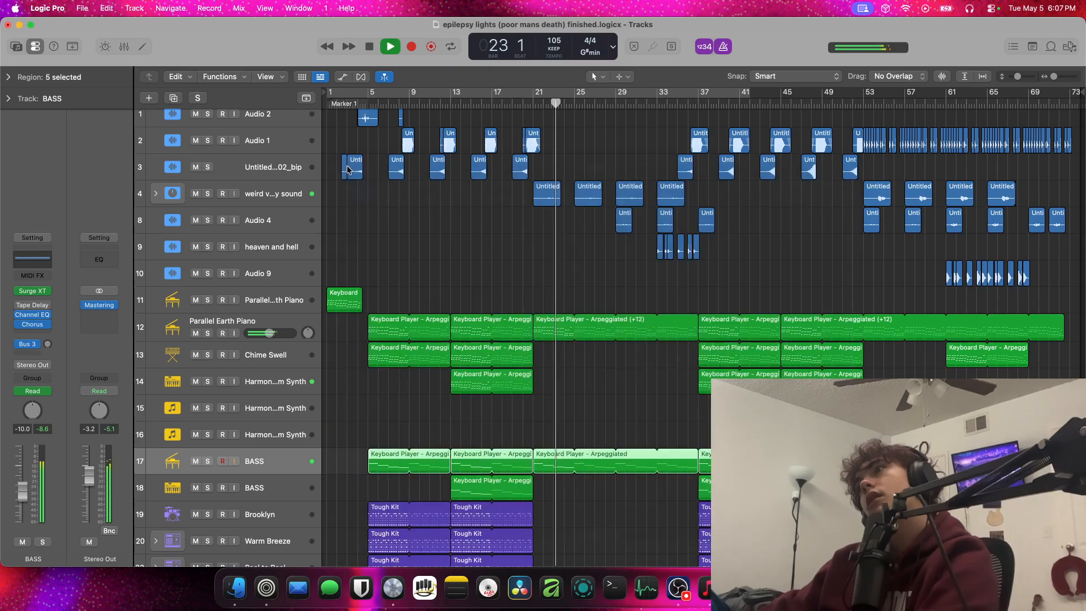
Solo and expand the "weird voxxy changey sound" track stack, stop playback, and widen the track headers to show full names
left_click(207, 194)
left_click(156, 193)
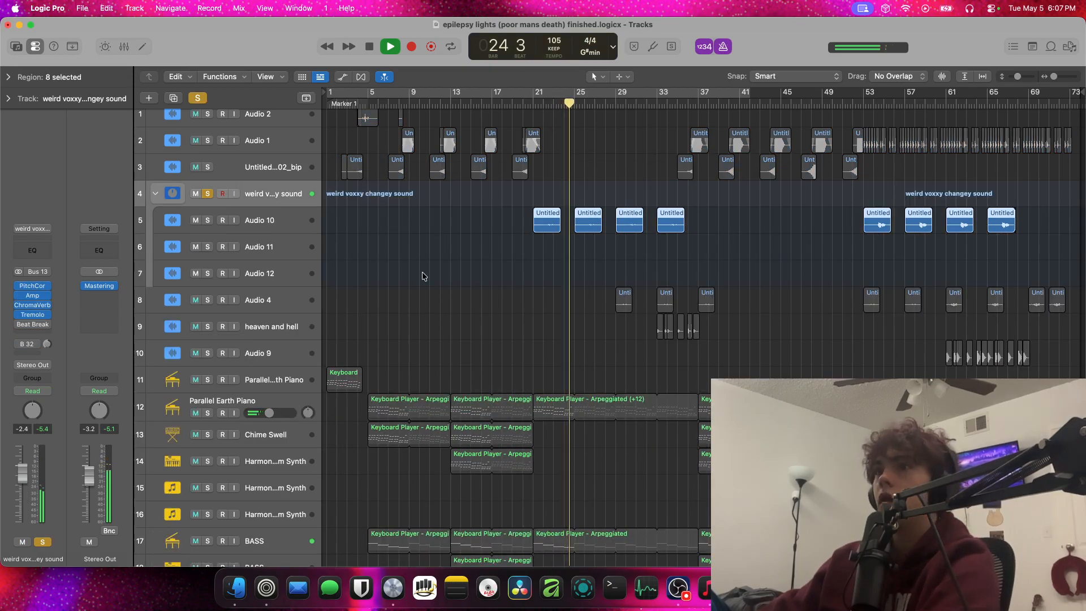
key("space")
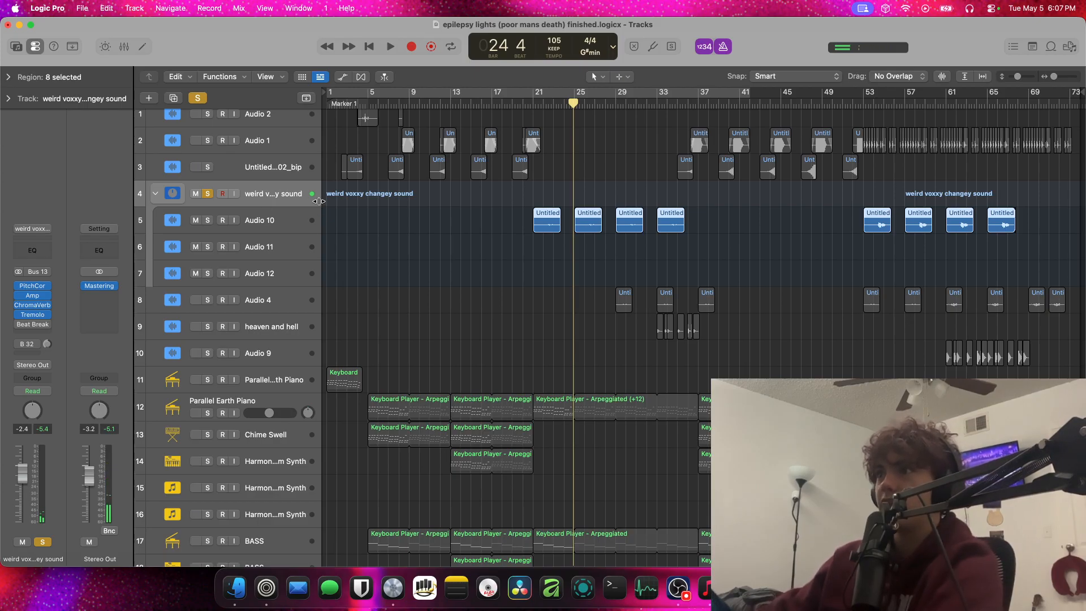
left_click_drag(319, 202, 428, 207)
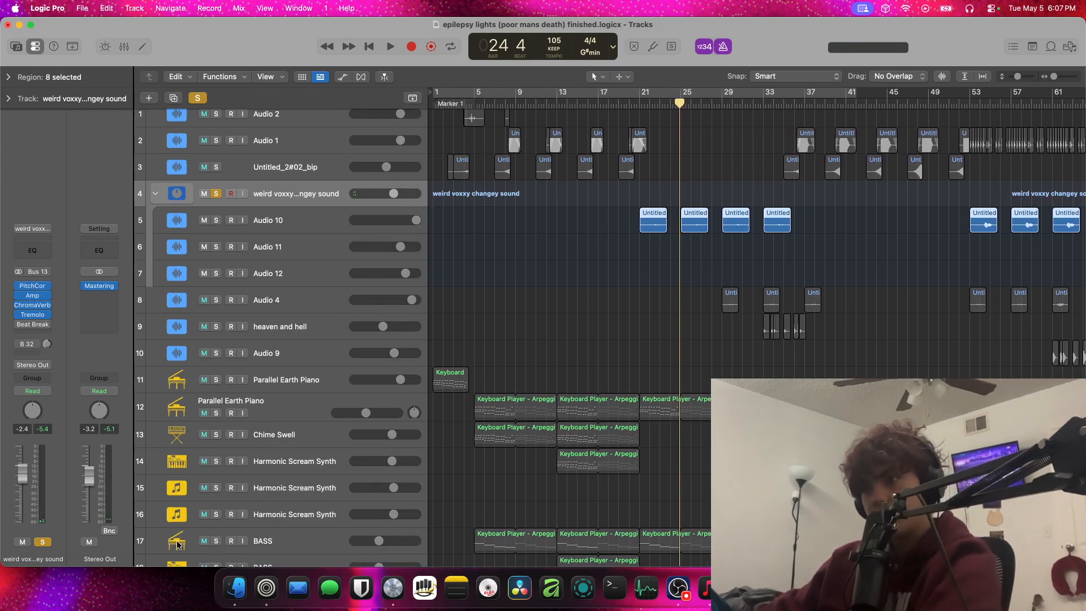